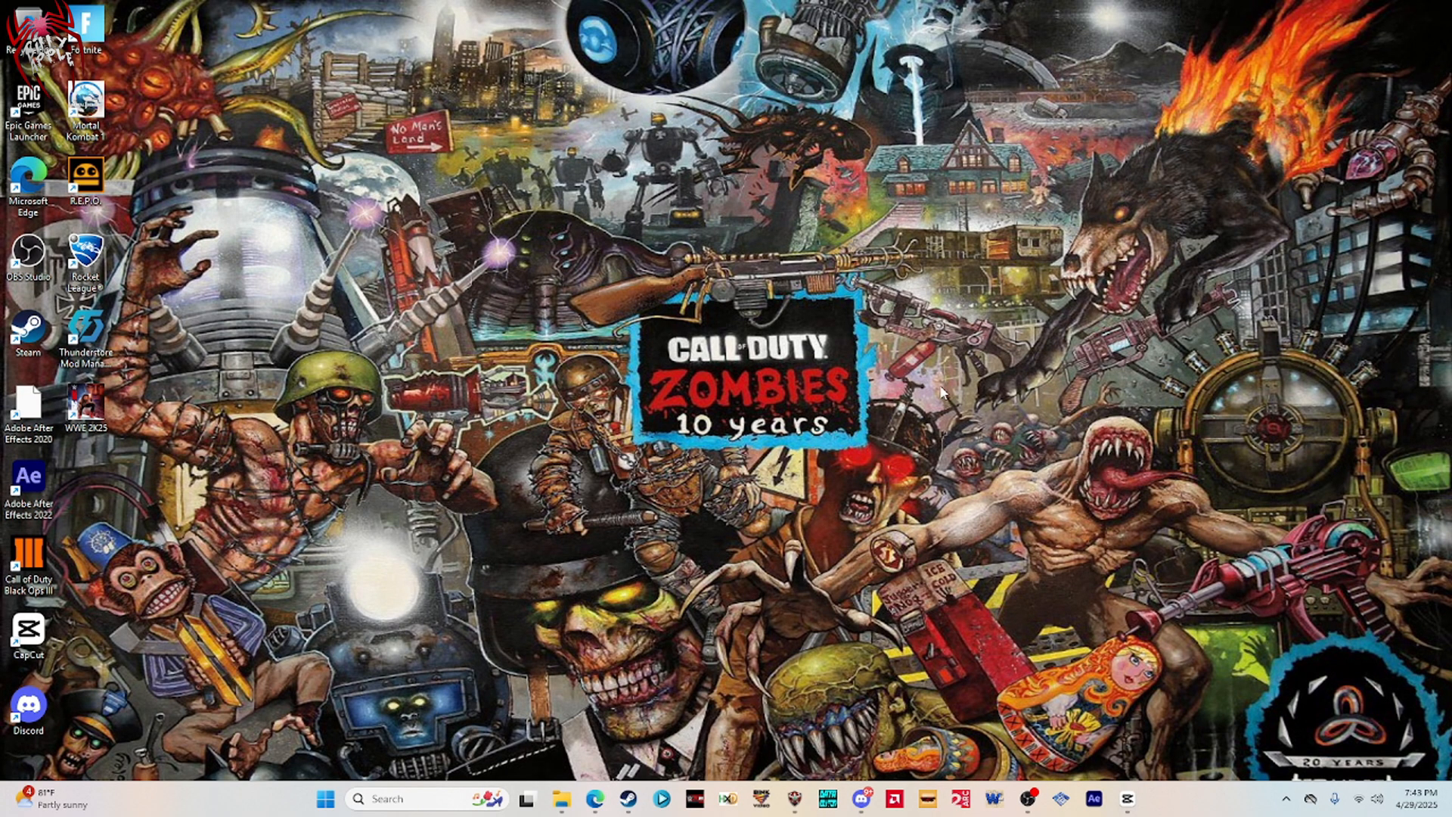
Open the WWE 2K19 game folder under SteamLibrary > steamapps > common on the WD_BLACK (E:) drive in File Explorer.
click(595, 798)
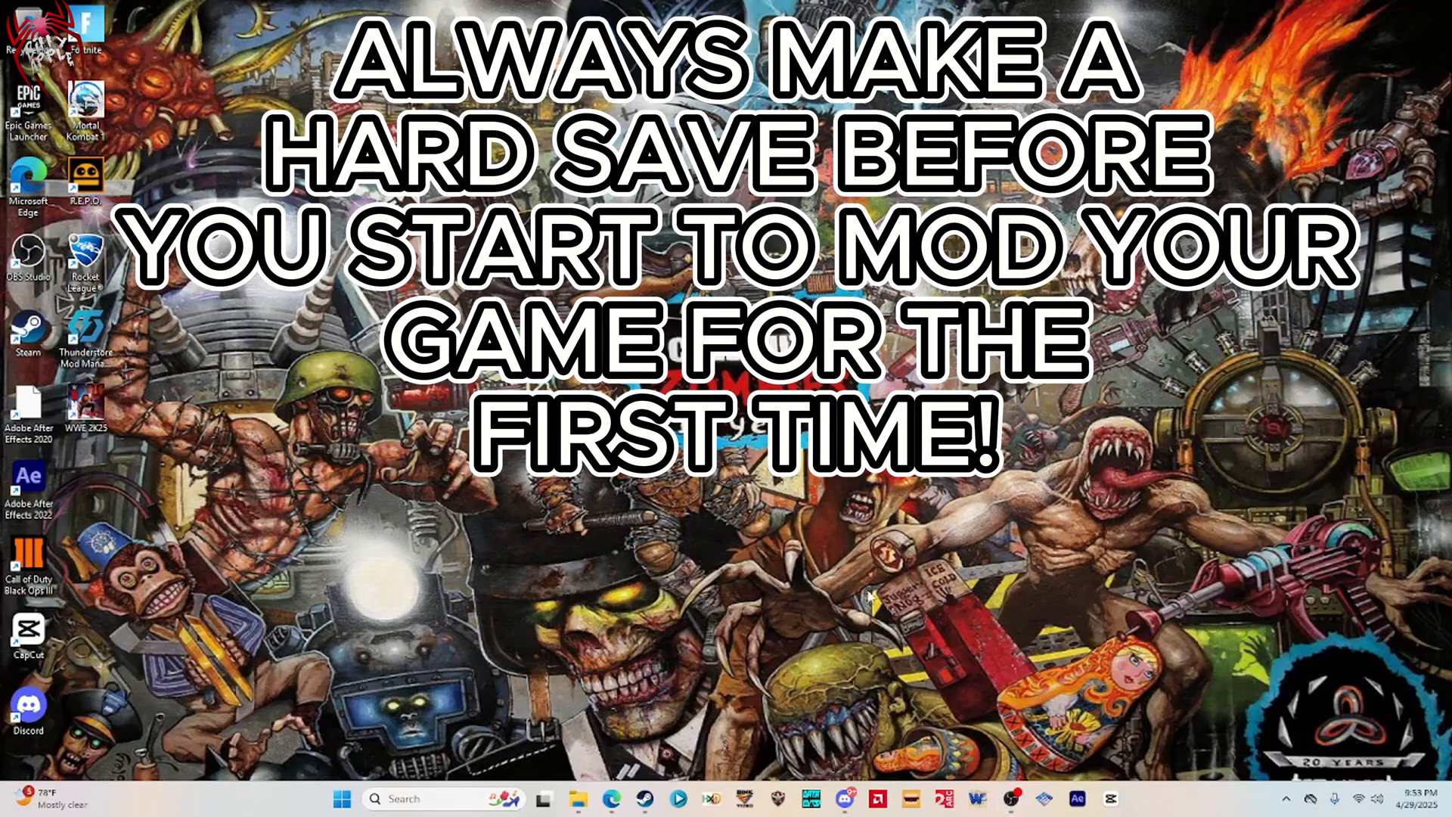
click(579, 798)
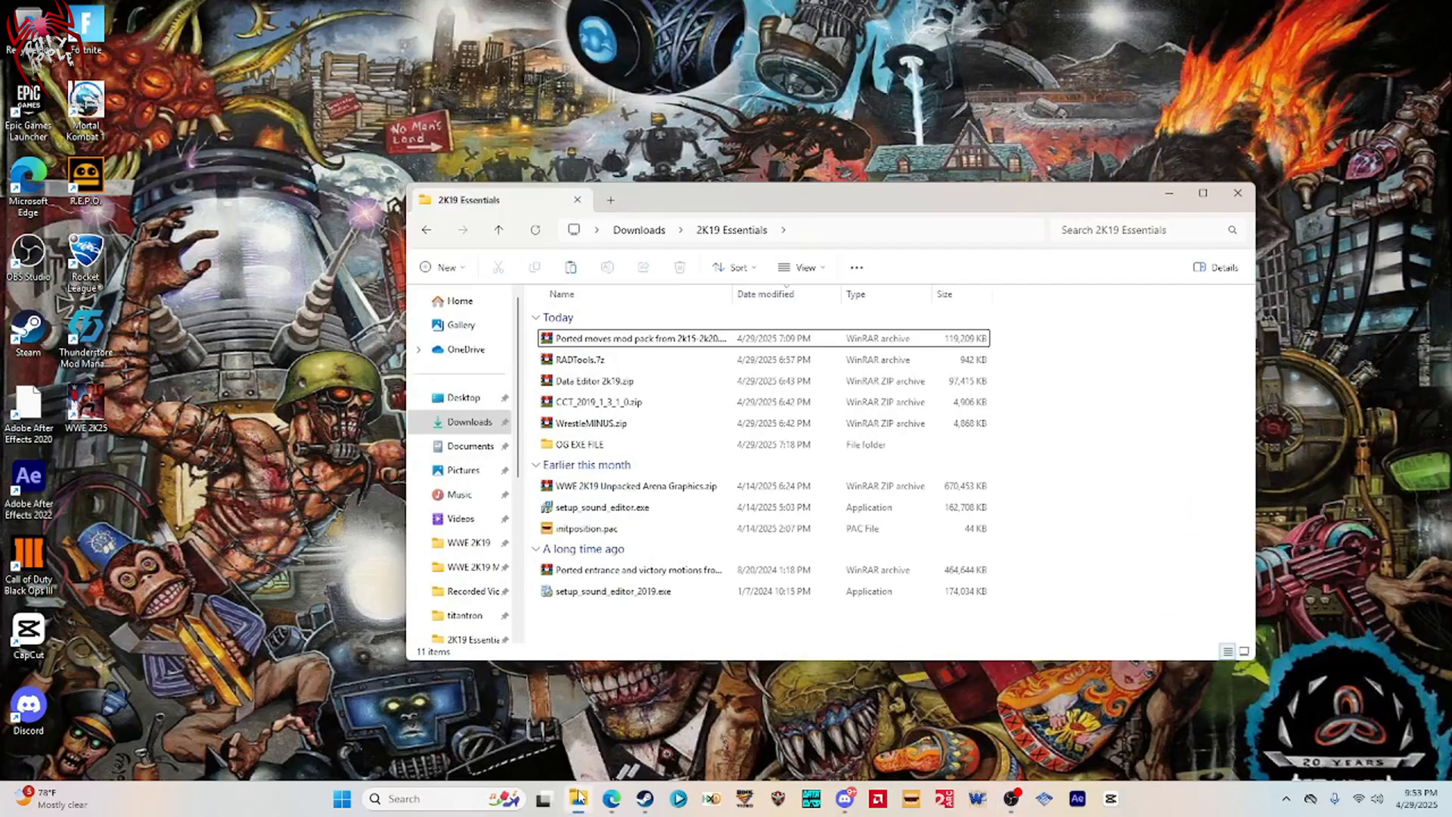
scroll(465, 563, down, 4)
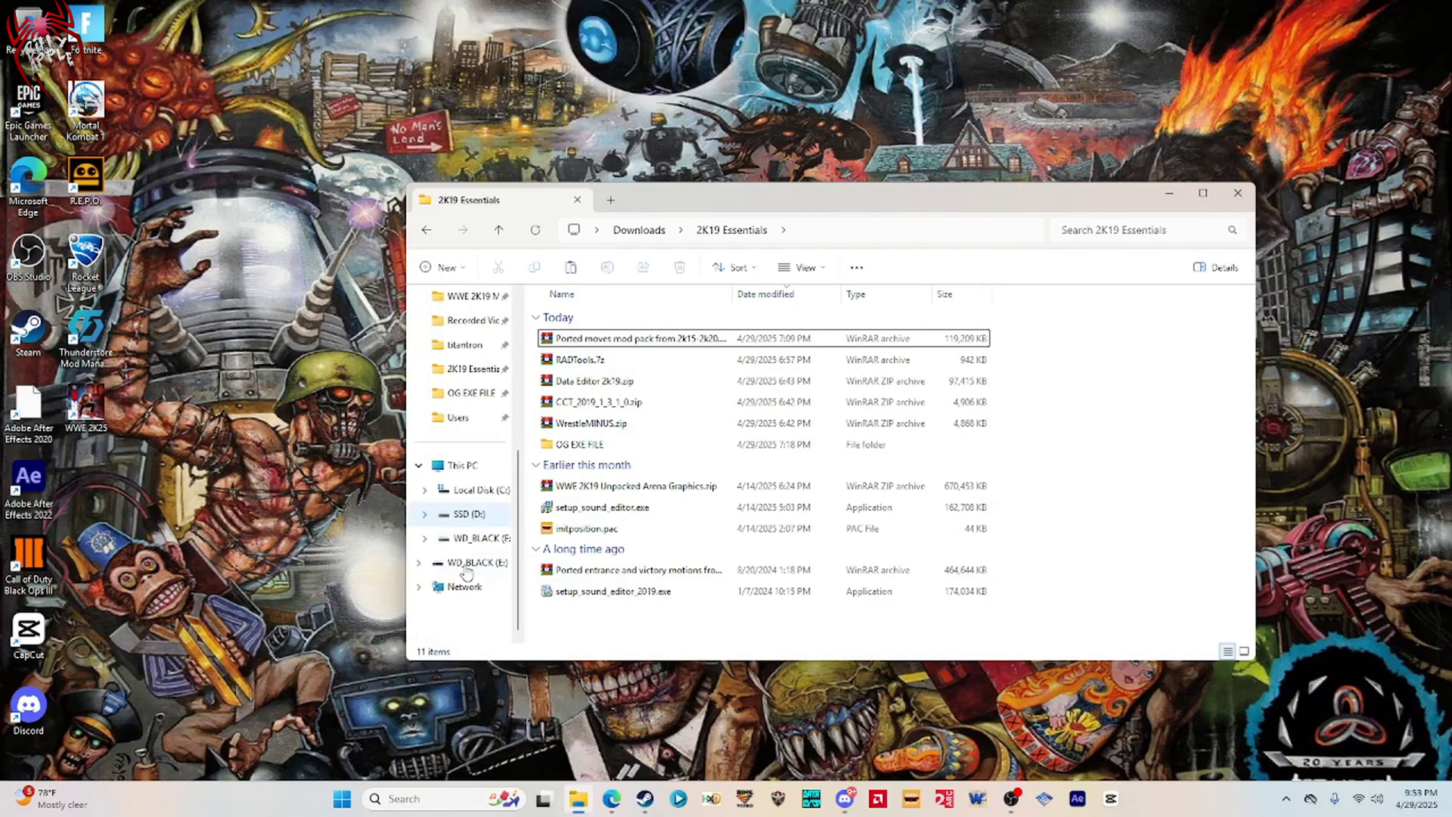
click(467, 563)
scroll(571, 537, down, 5)
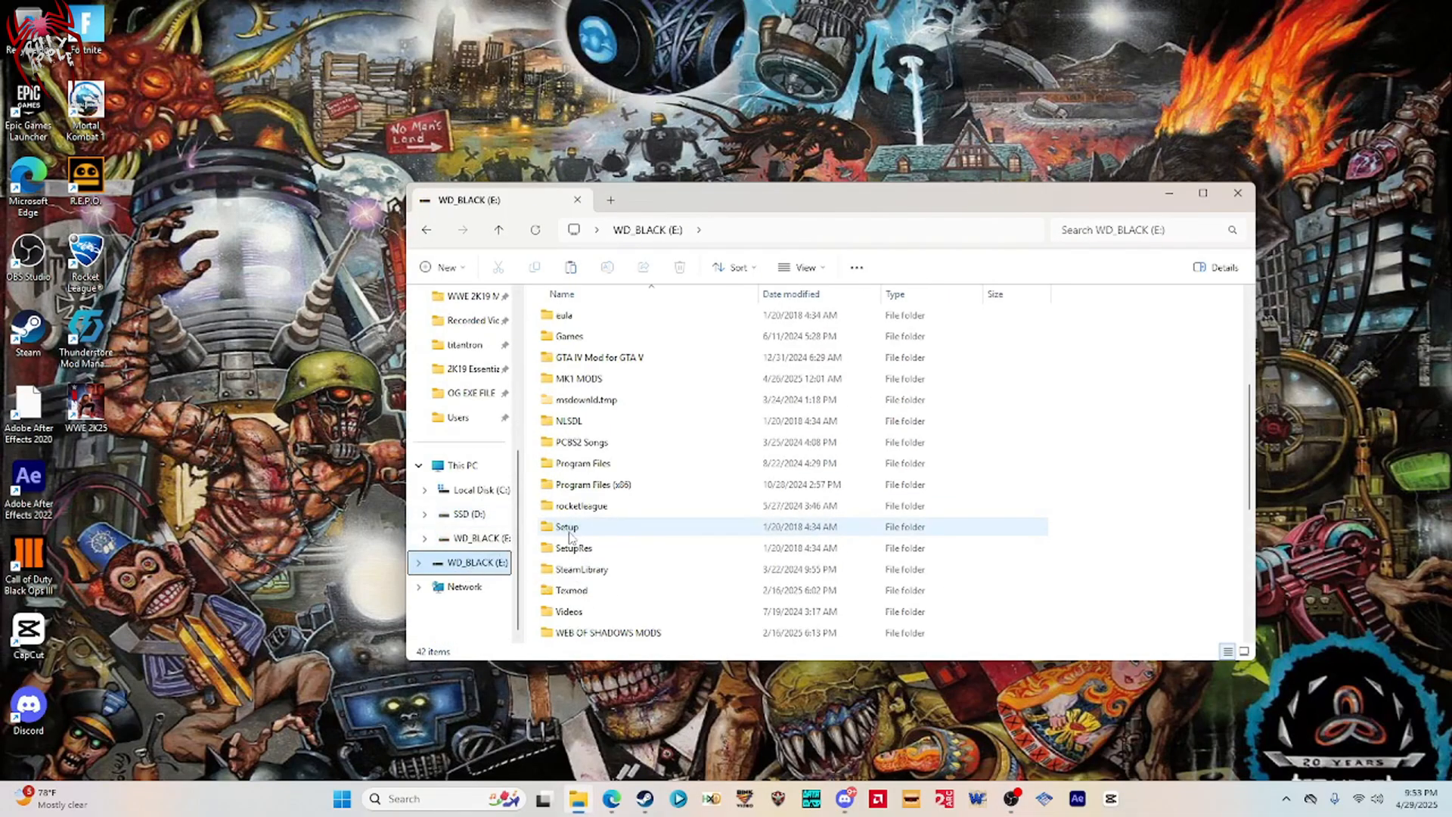
double_click(579, 568)
double_click(576, 317)
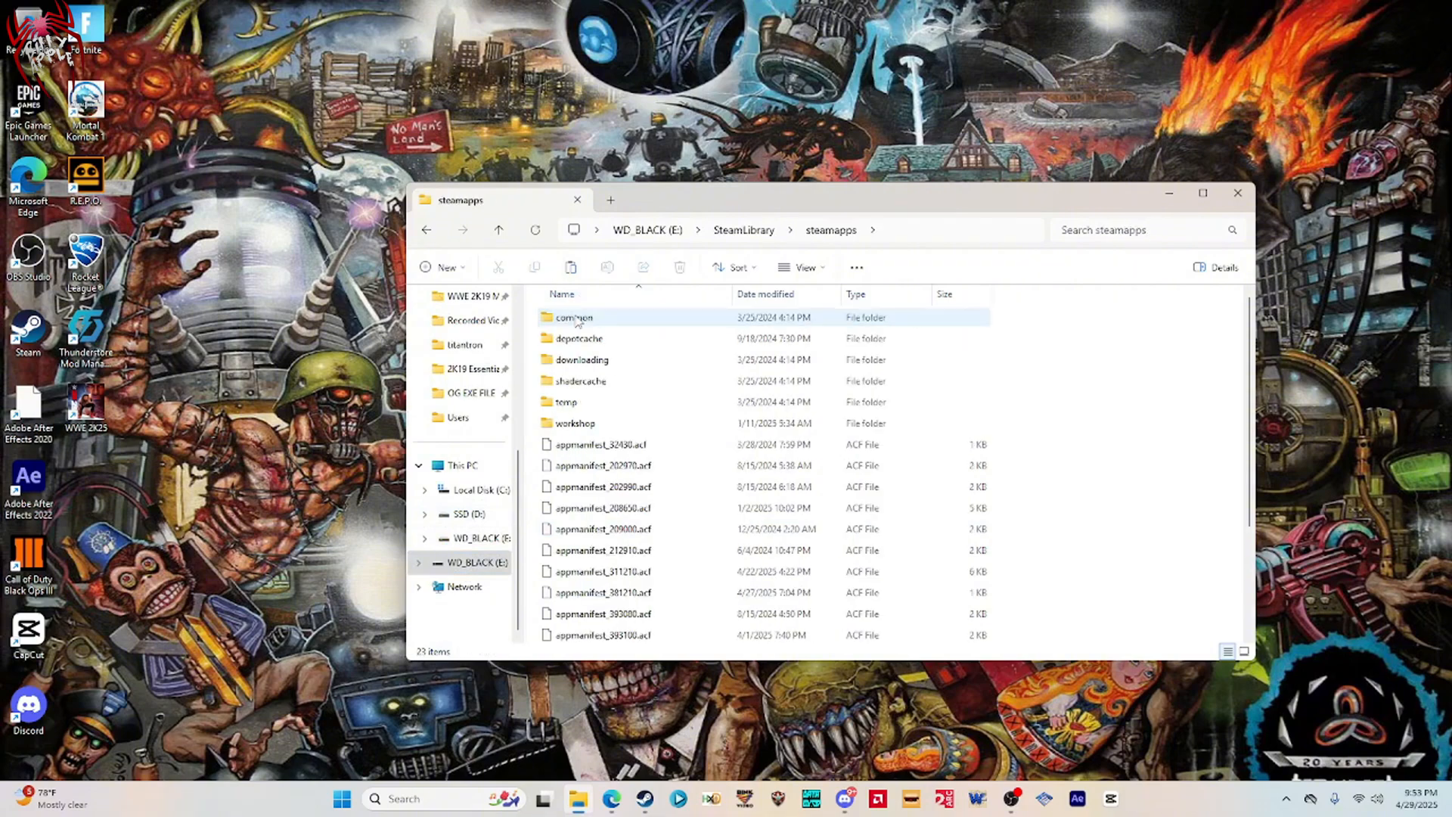
double_click(576, 318)
scroll(582, 530, down, 2)
double_click(586, 613)
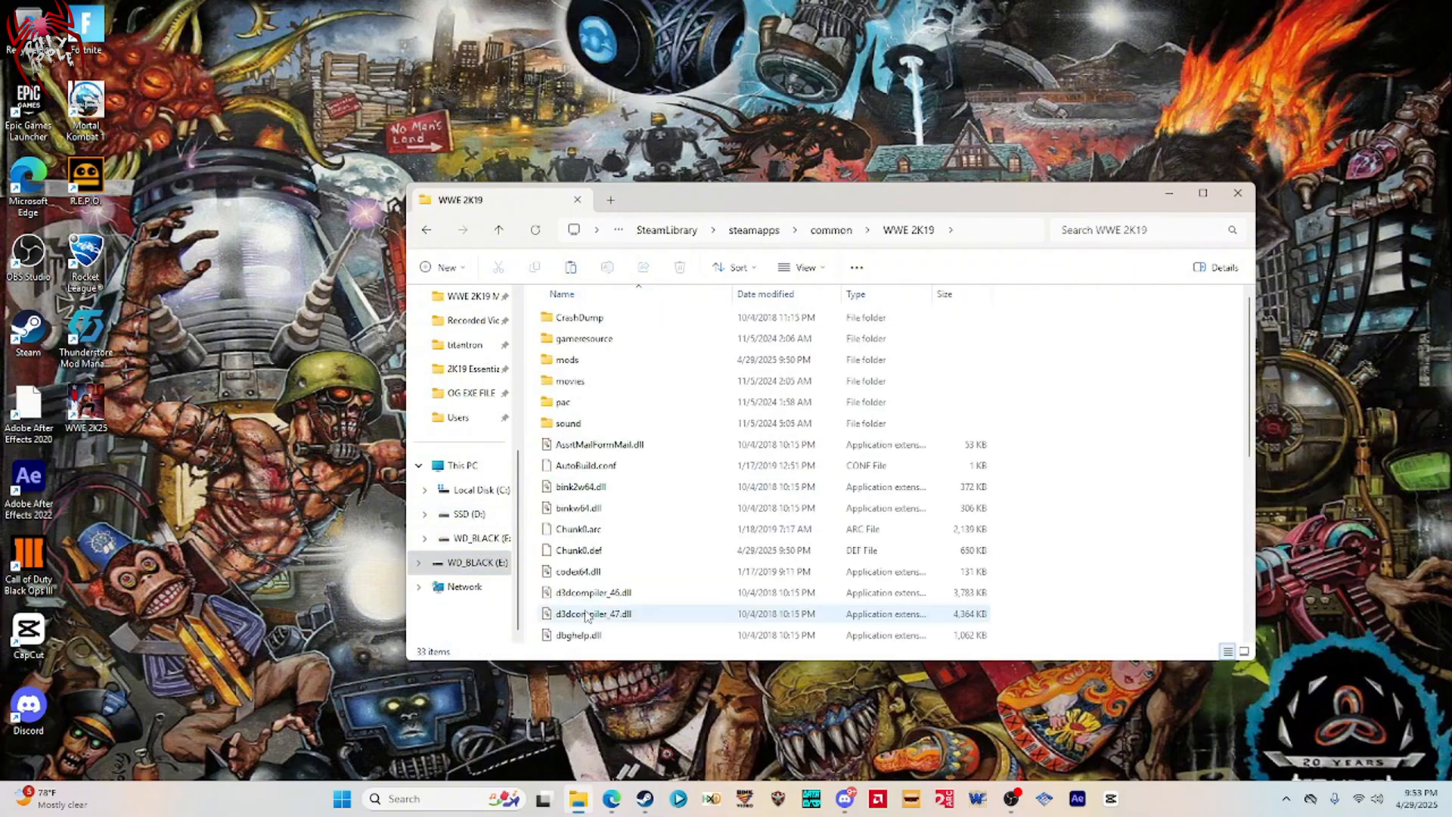
Launch the game from WWE2K19_x64.exe and dismiss the welcome information to reach the main menu.
scroll(586, 613, down, 5)
double_click(594, 635)
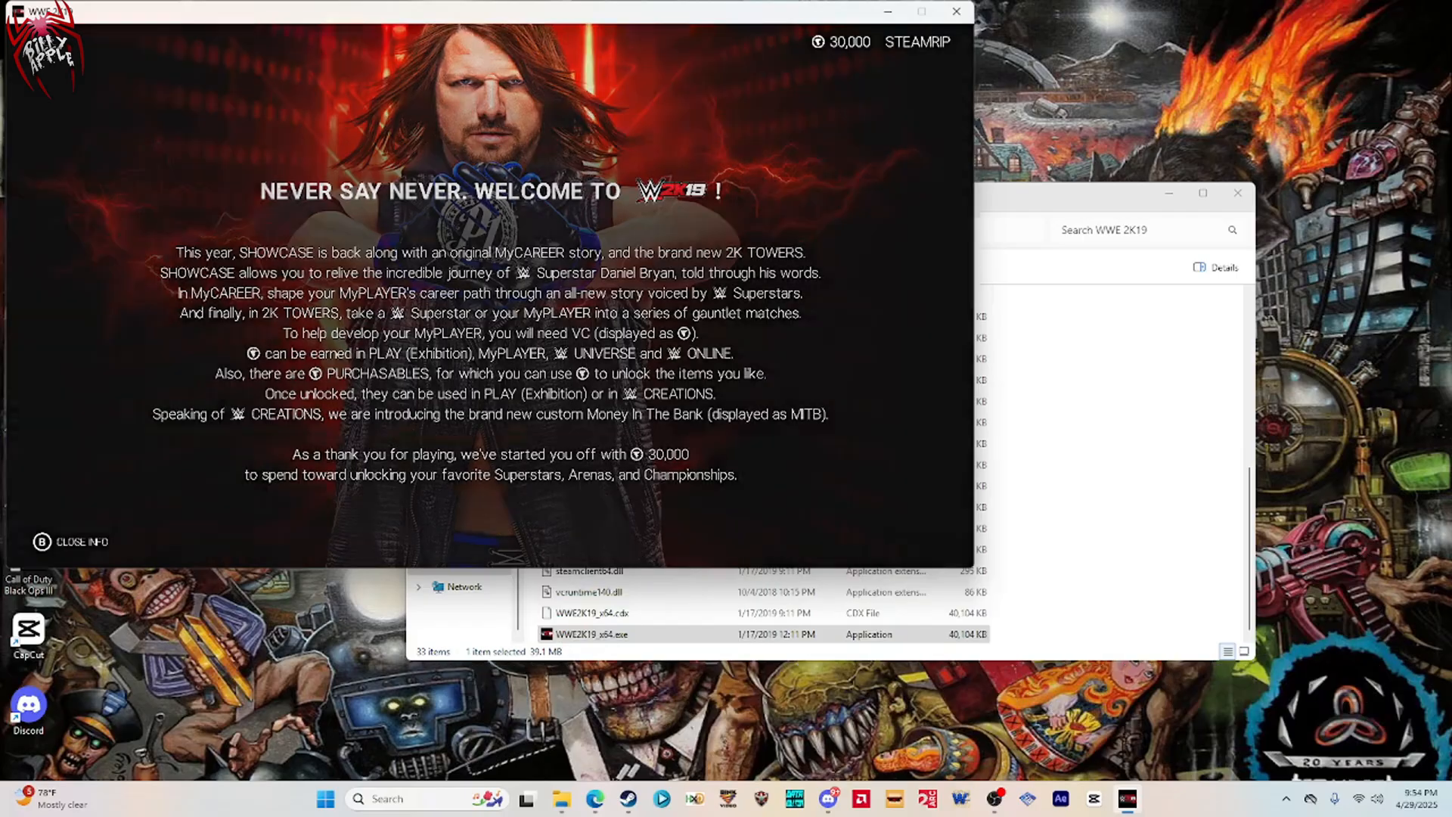
key(b)
key(b)
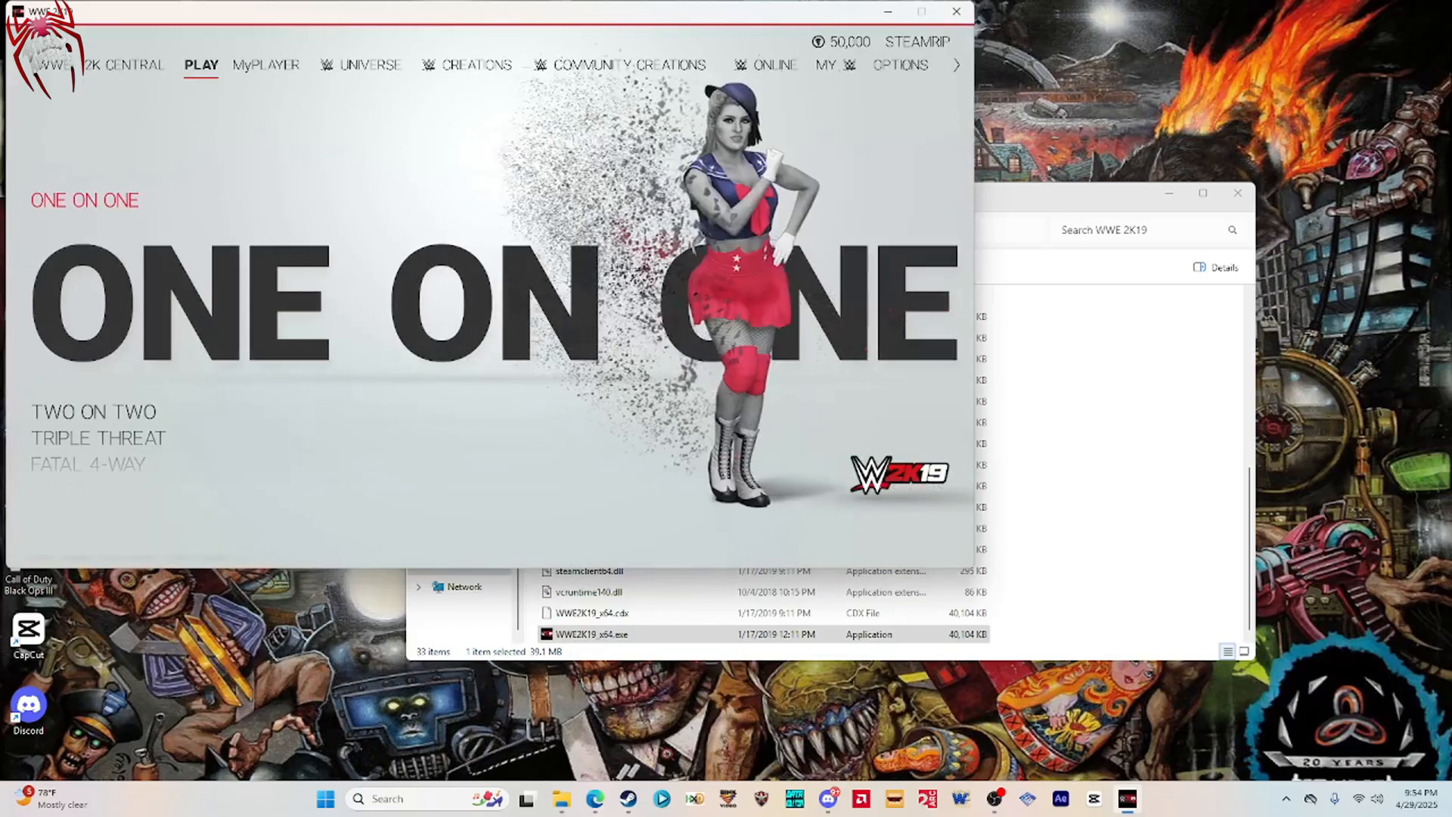
Uncheck all game soundtracks in the Jukebox options and accept the change.
key(Right)
key(Right)
key(Right)
key(Right)
key(Right)
key(Right)
key(Right)
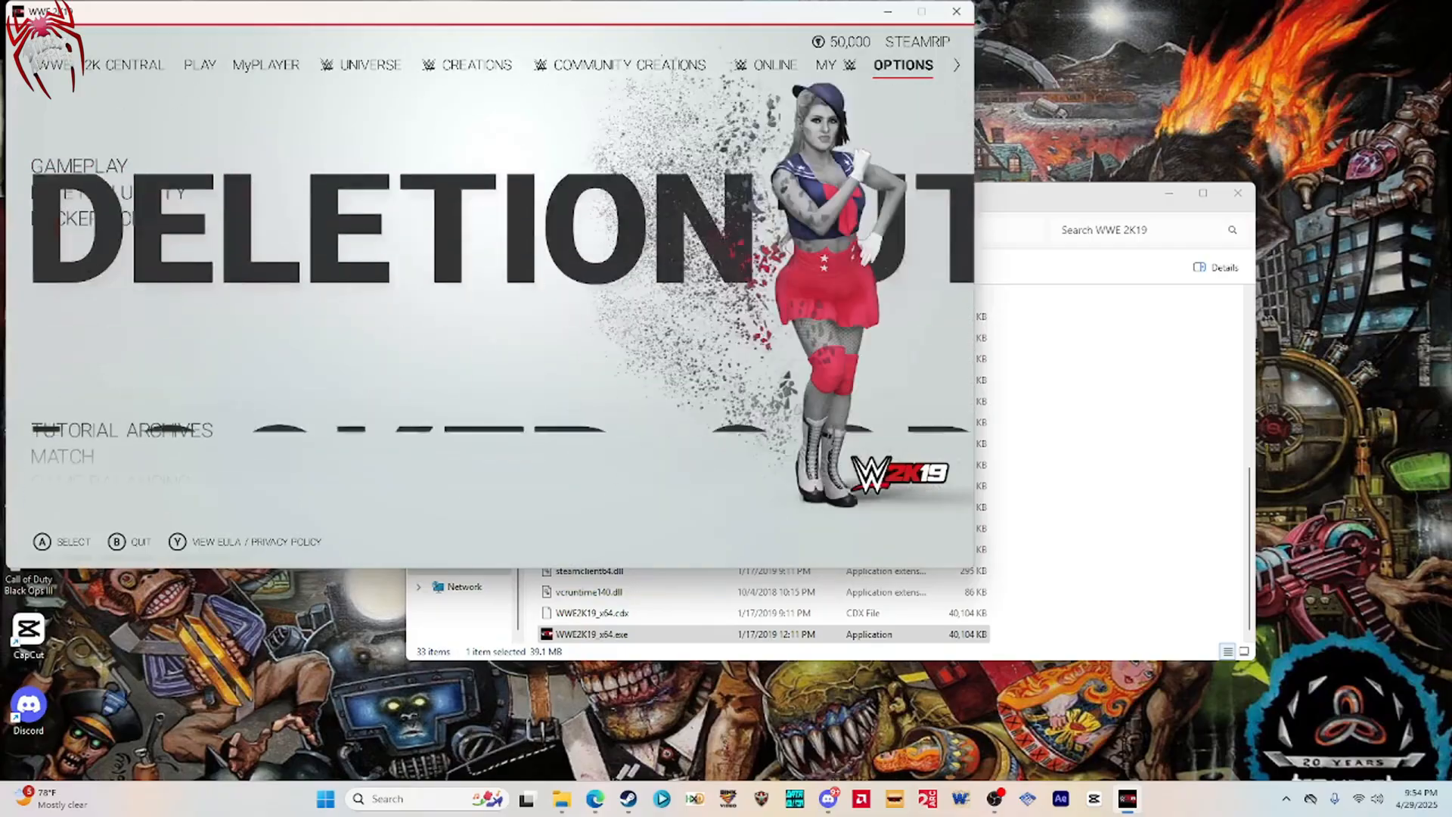
key(Down)
key(Down)
key(Down)
key(Down)
key(Down)
key(Return)
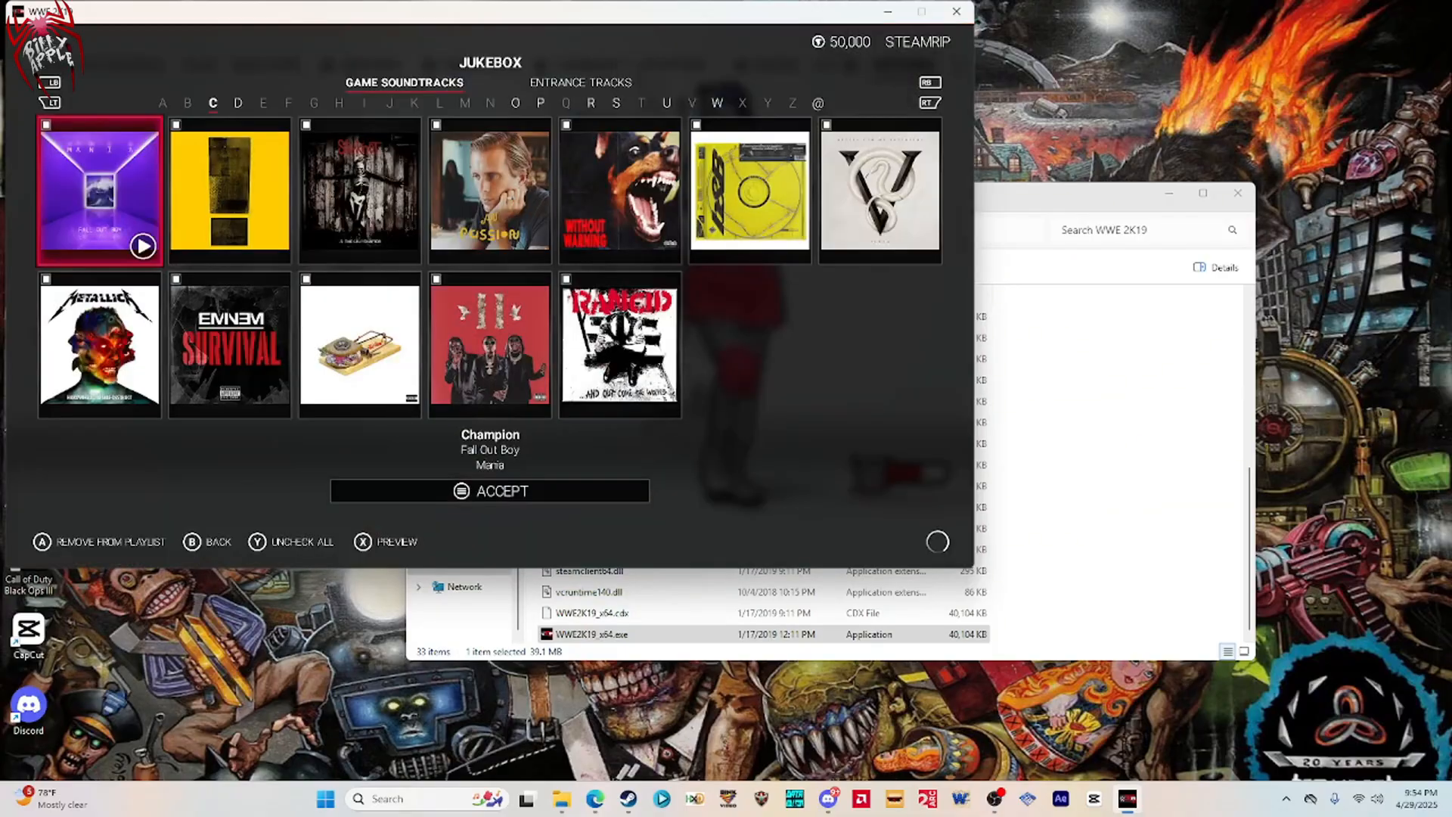
key(y)
key(Return)
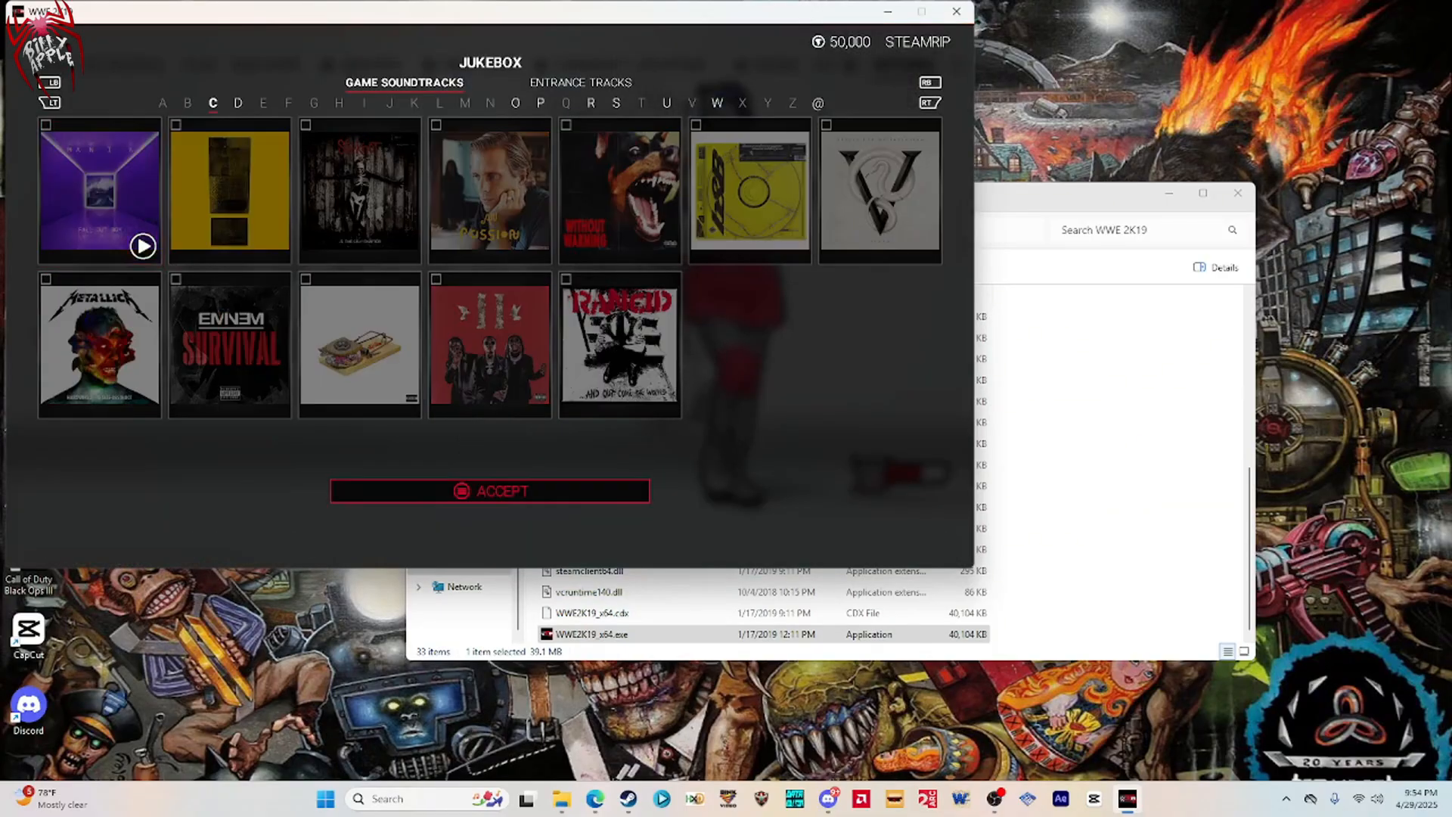
Unlock everything in the Purchasables store and return to the main menu.
key(Down)
key(Down)
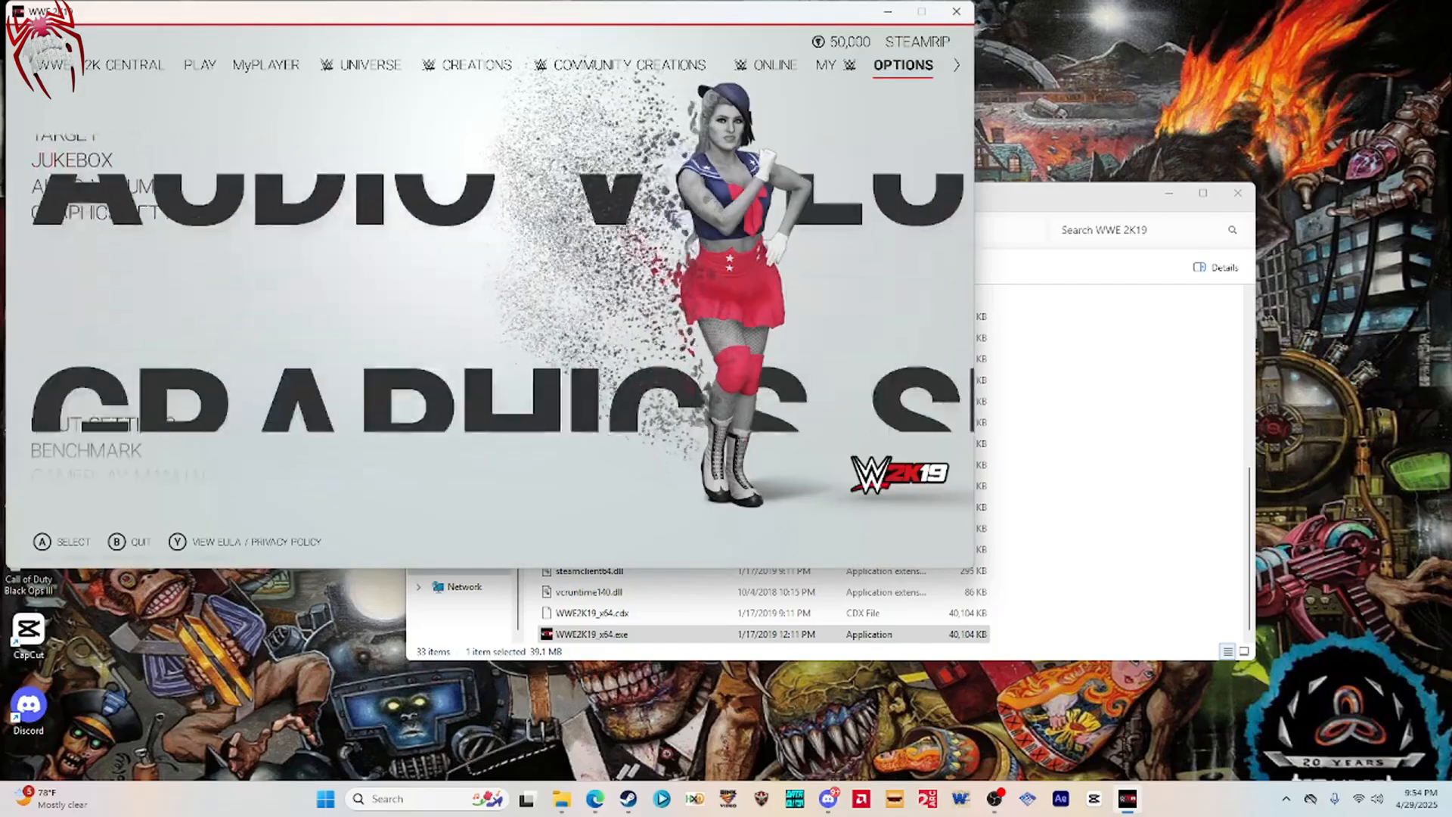
key(Right)
key(Down)
key(Return)
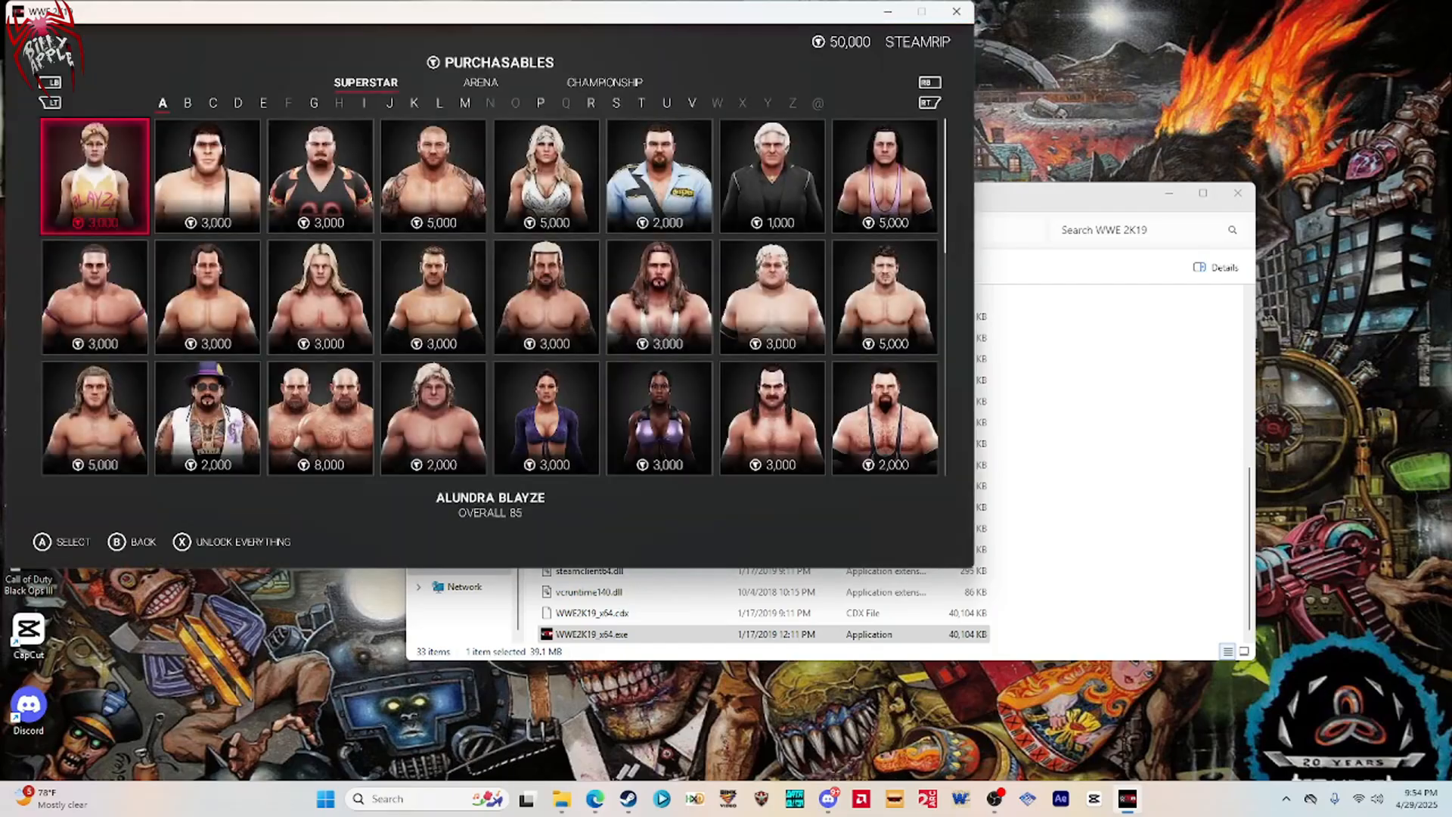
key(x)
key(Return)
key(Escape)
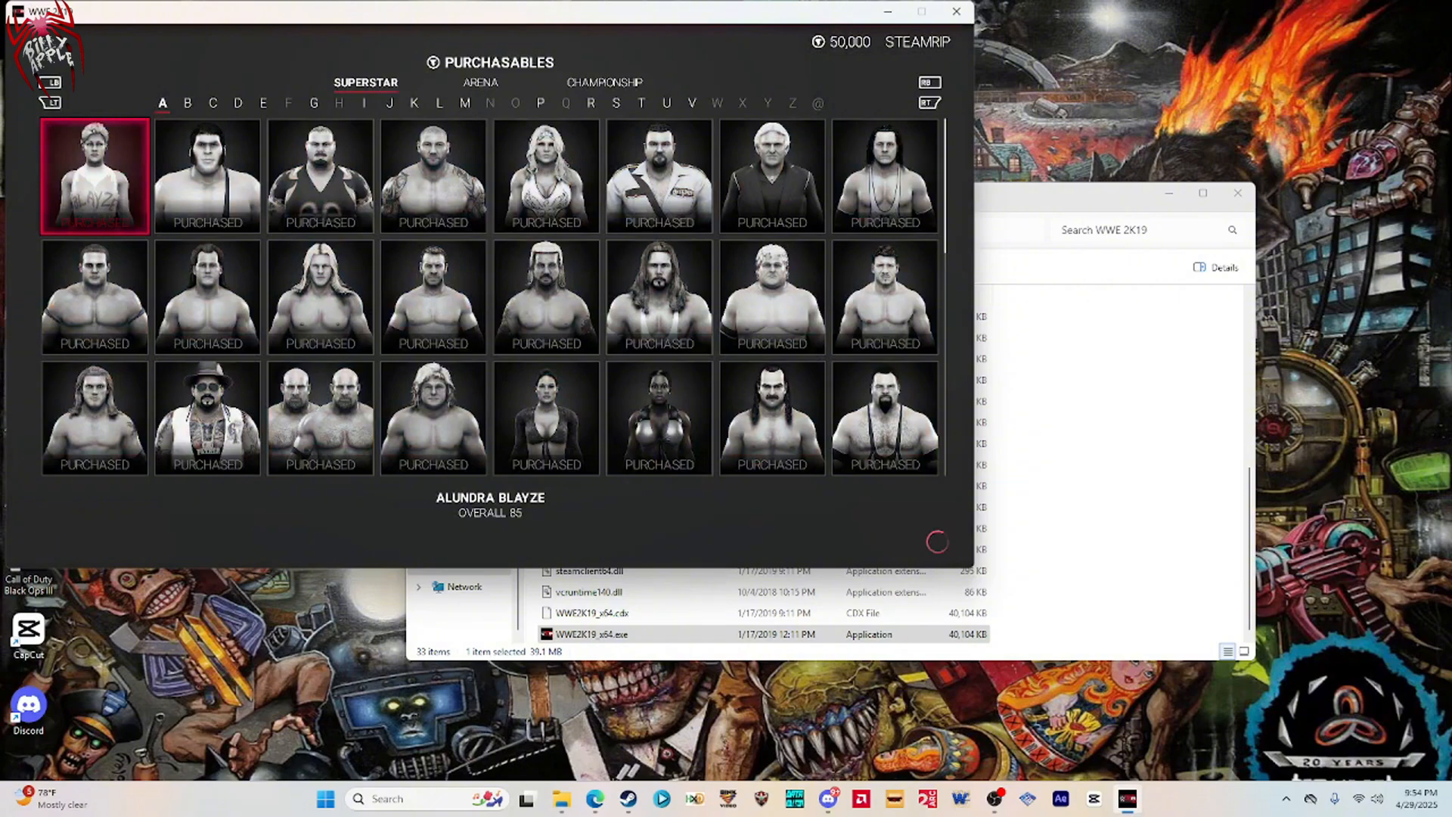
Set Adam Cole's crowd reaction to Cheer in Edit Superstars and save all settings.
key(Left)
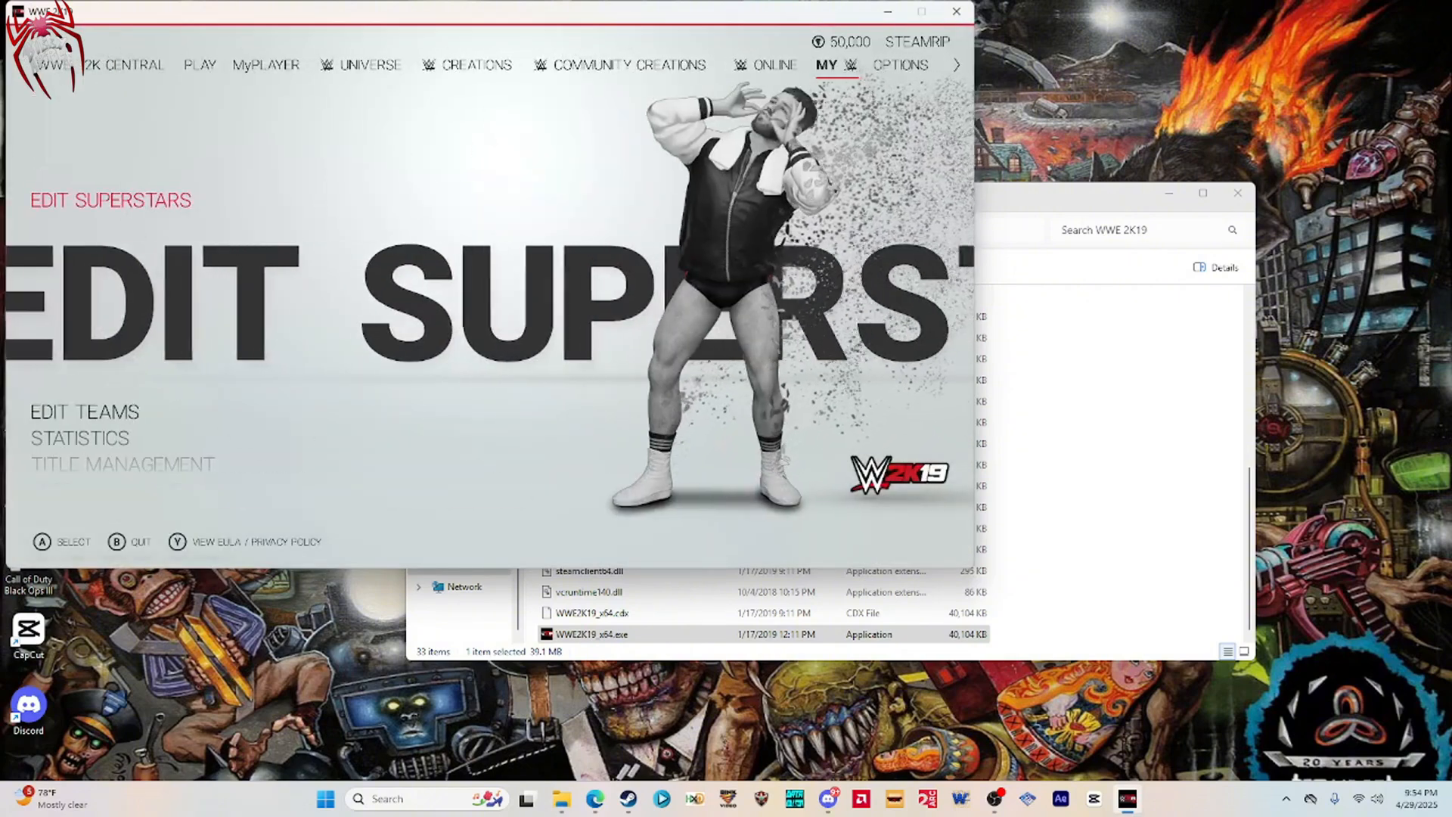
key(Return)
key(Return)
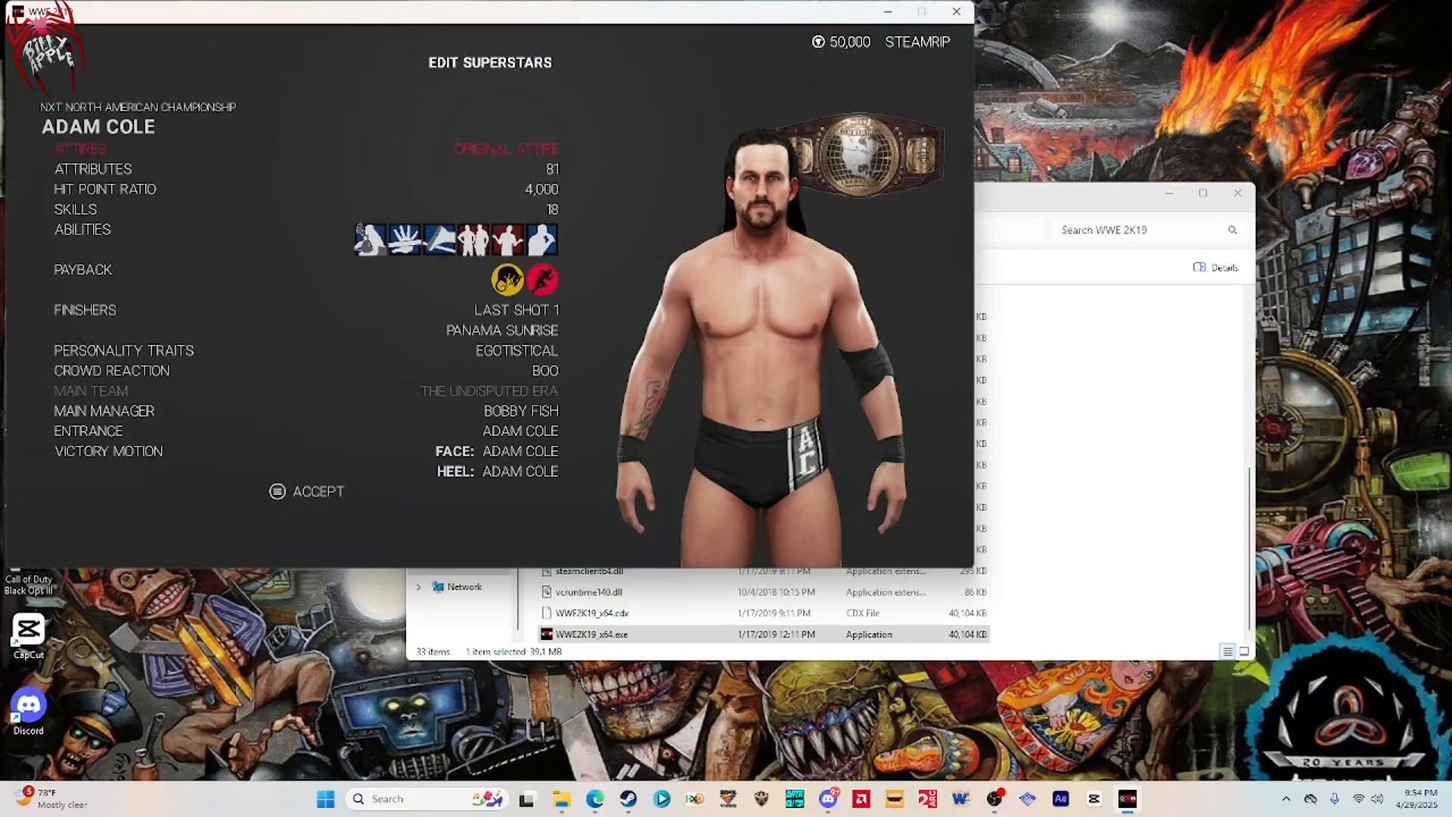
key(Up)
key(Up)
key(Up)
key(Up)
key(Up)
key(Up)
key(Return)
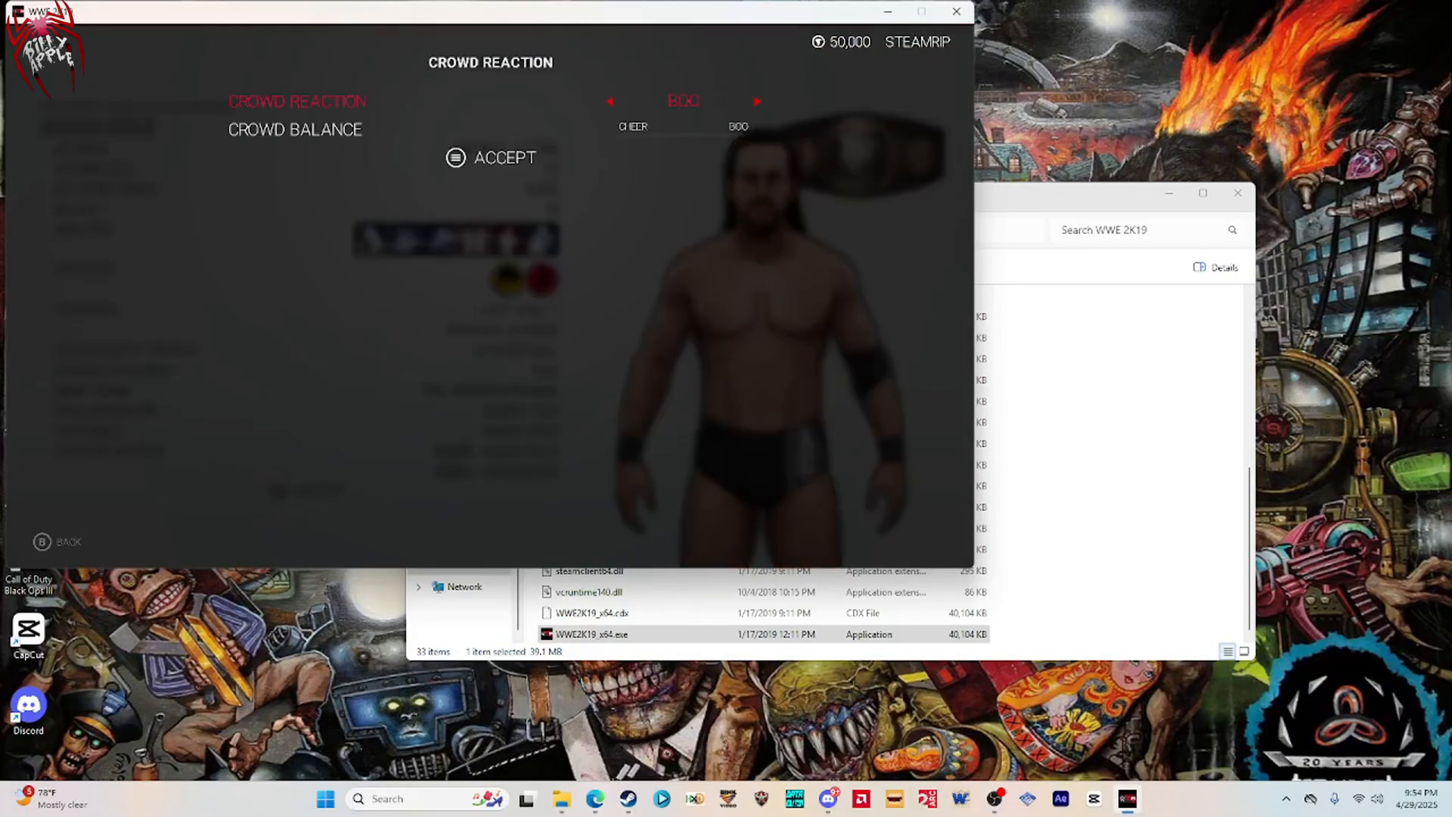
key(Right)
key(Up)
key(Return)
key(Escape)
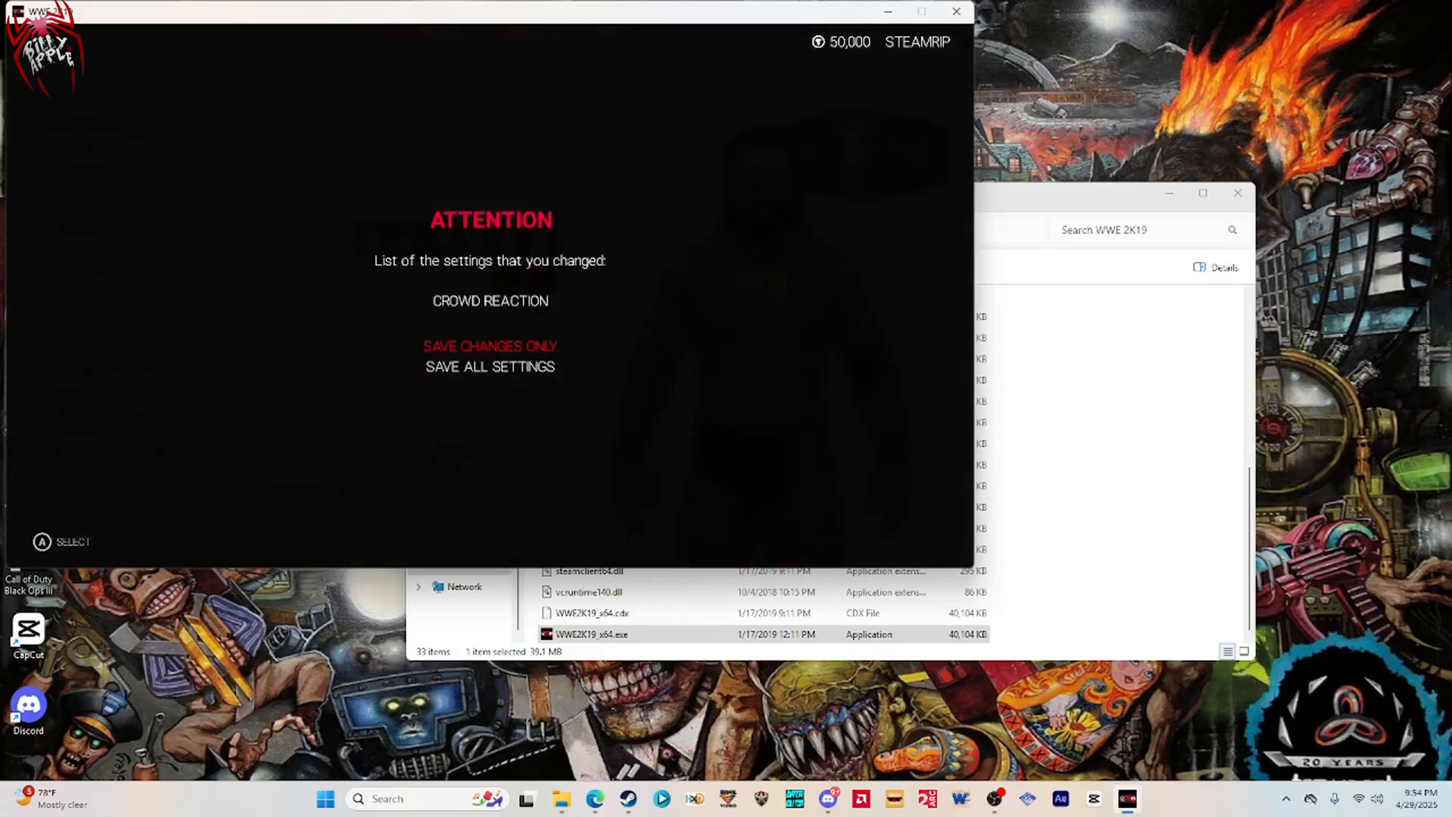
key(Down)
key(Return)
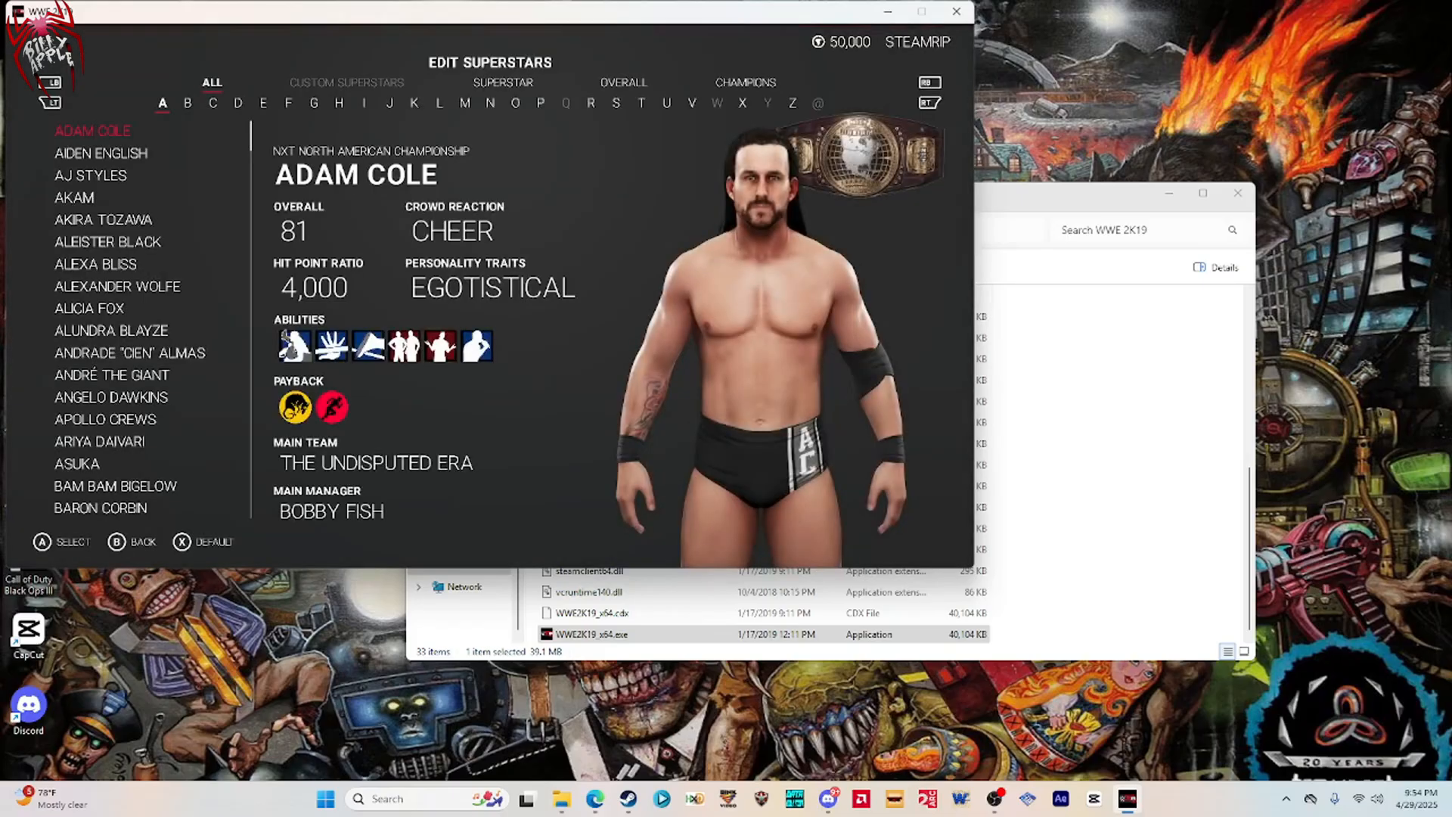
Change Adam Cole's crowd reaction back to Boo and save all settings.
key(Return)
key(Up)
key(Up)
key(Up)
key(Up)
key(Up)
key(Up)
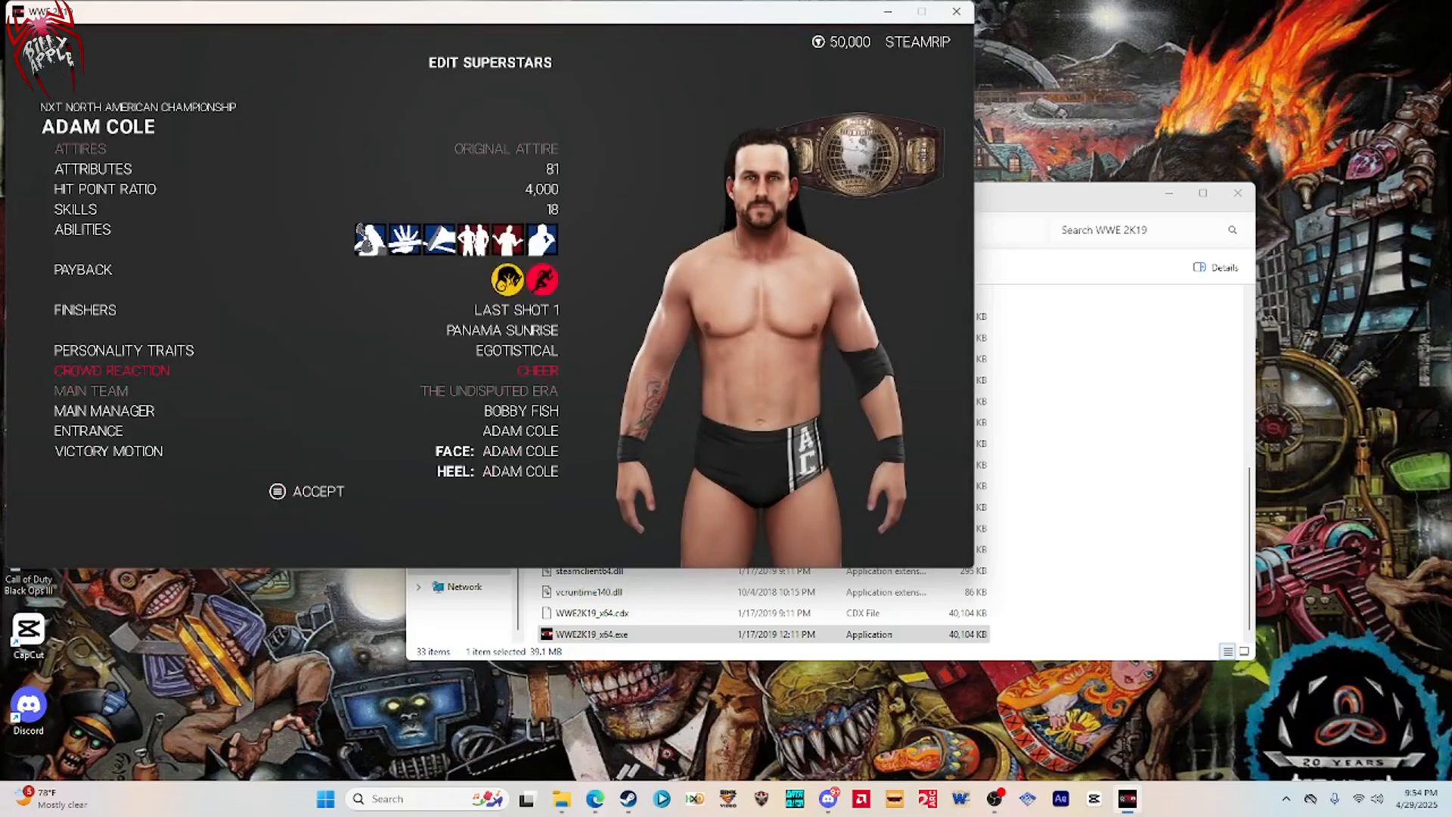
key(Return)
key(Left)
key(Up)
key(Return)
key(Escape)
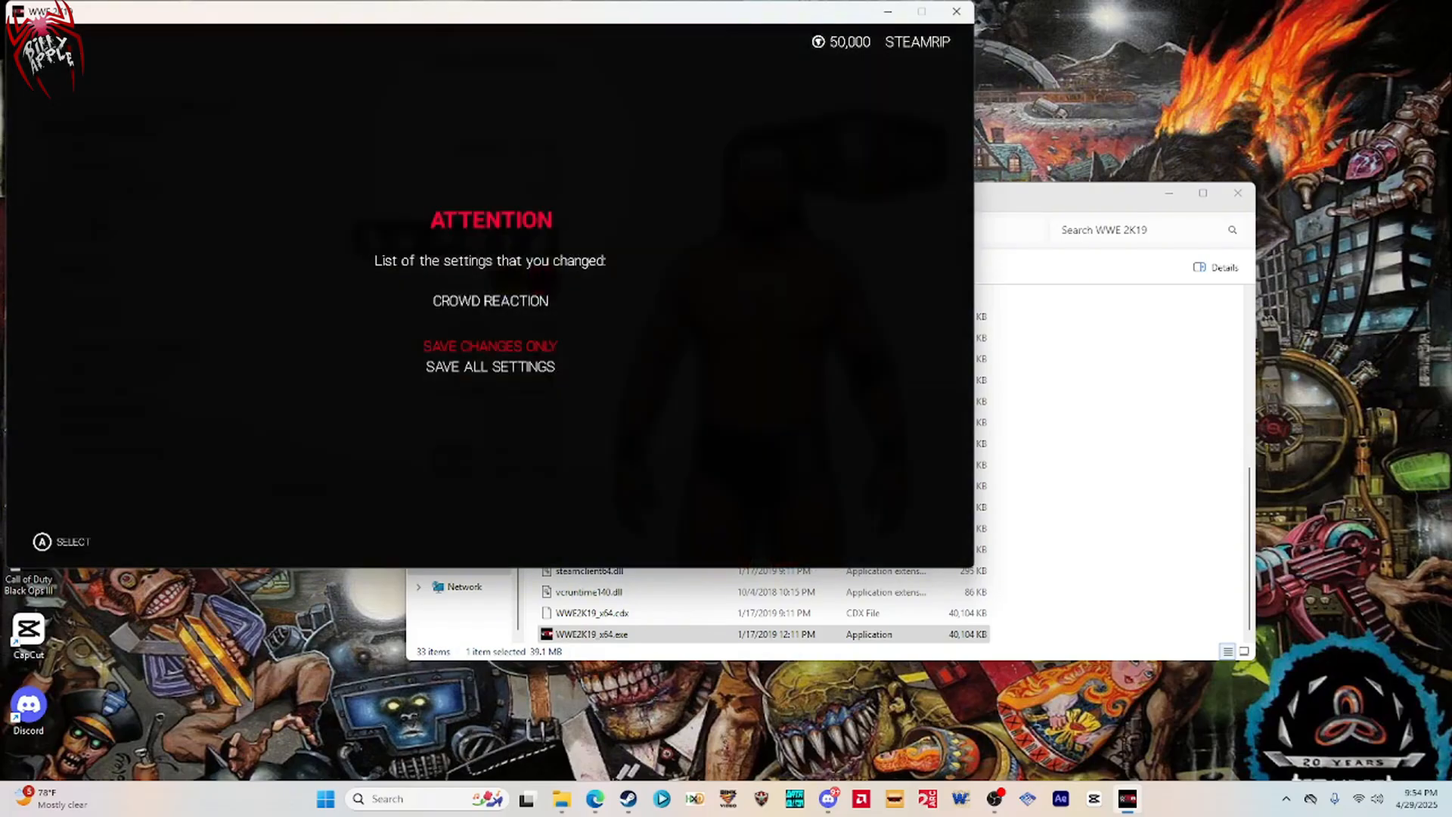
key(Down)
key(Return)
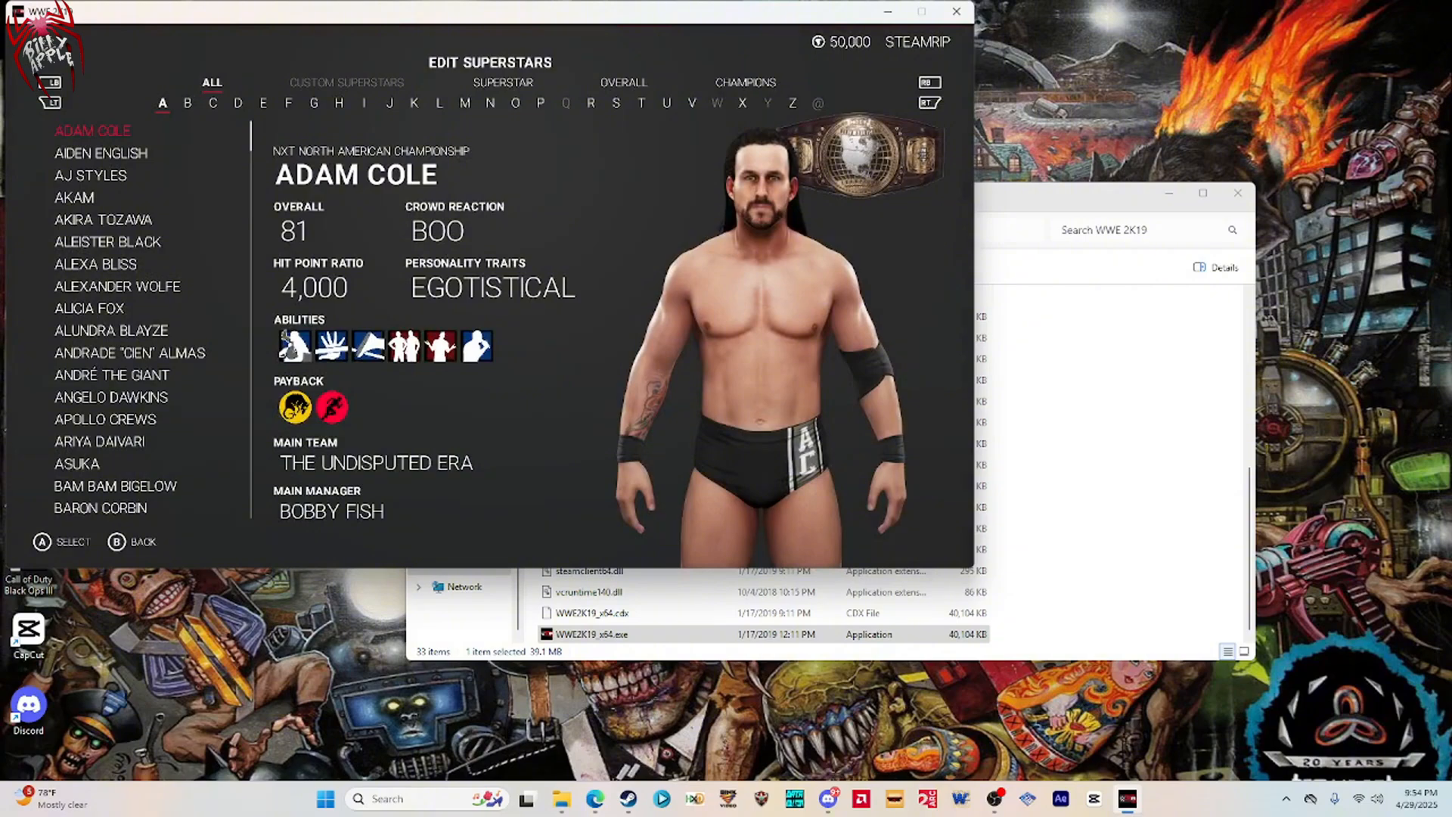
Leave Edit Superstars and quit the game, confirming the exit.
key(Escape)
key(Escape)
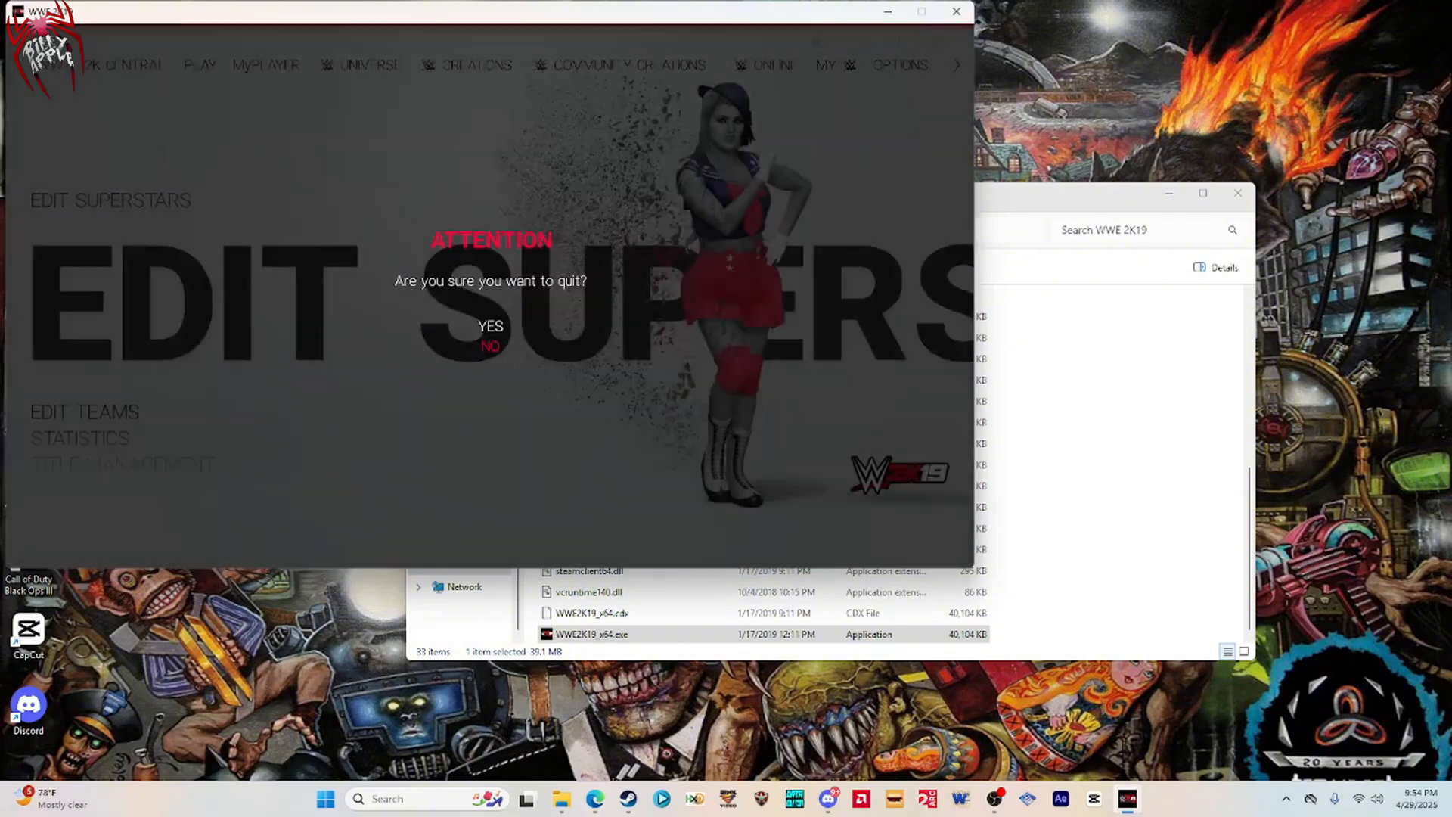
key(Return)
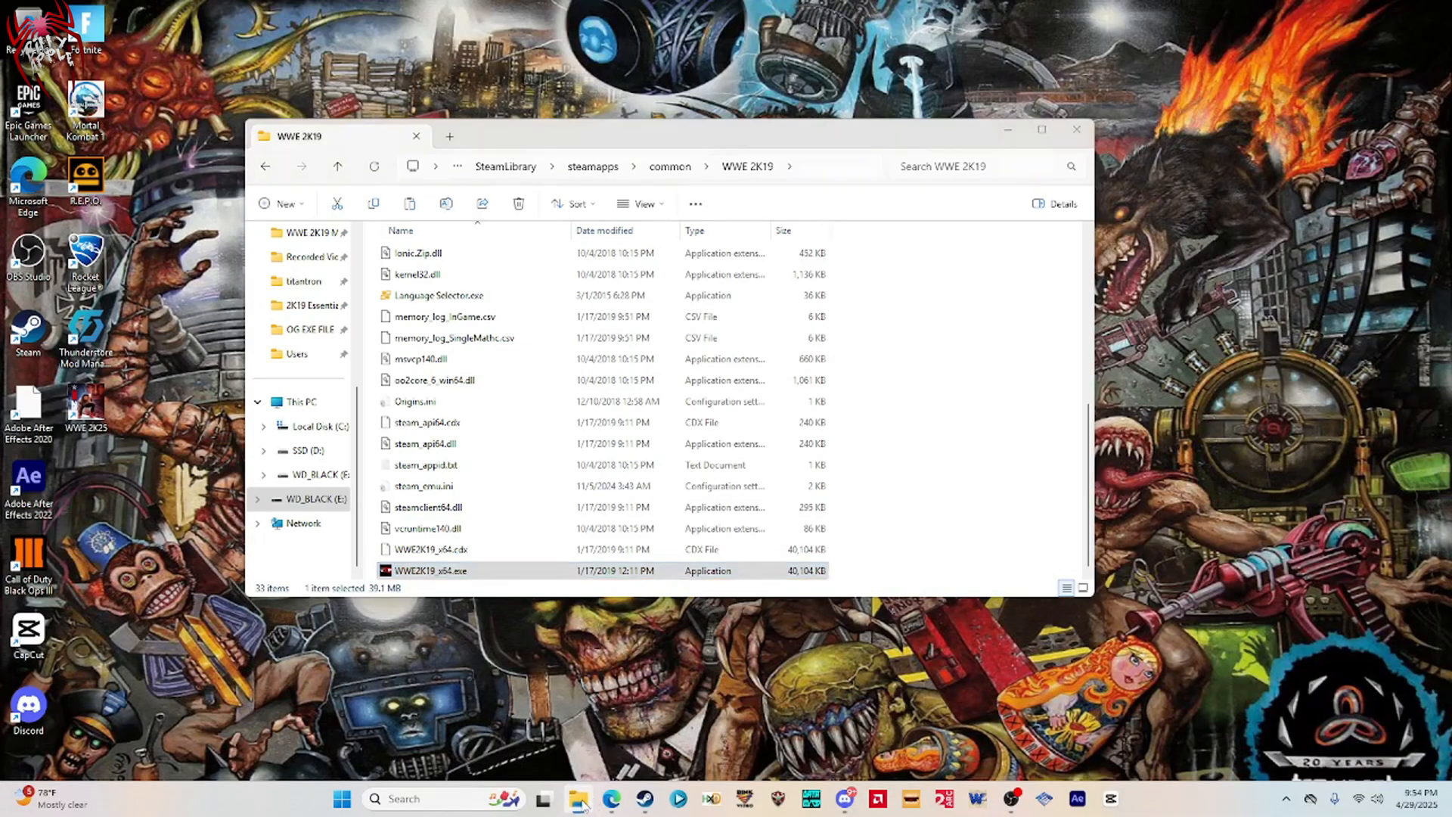
Open the 2K19 Essentials folder from Downloads in a second window and place it beside the game folder window.
right_click(578, 798)
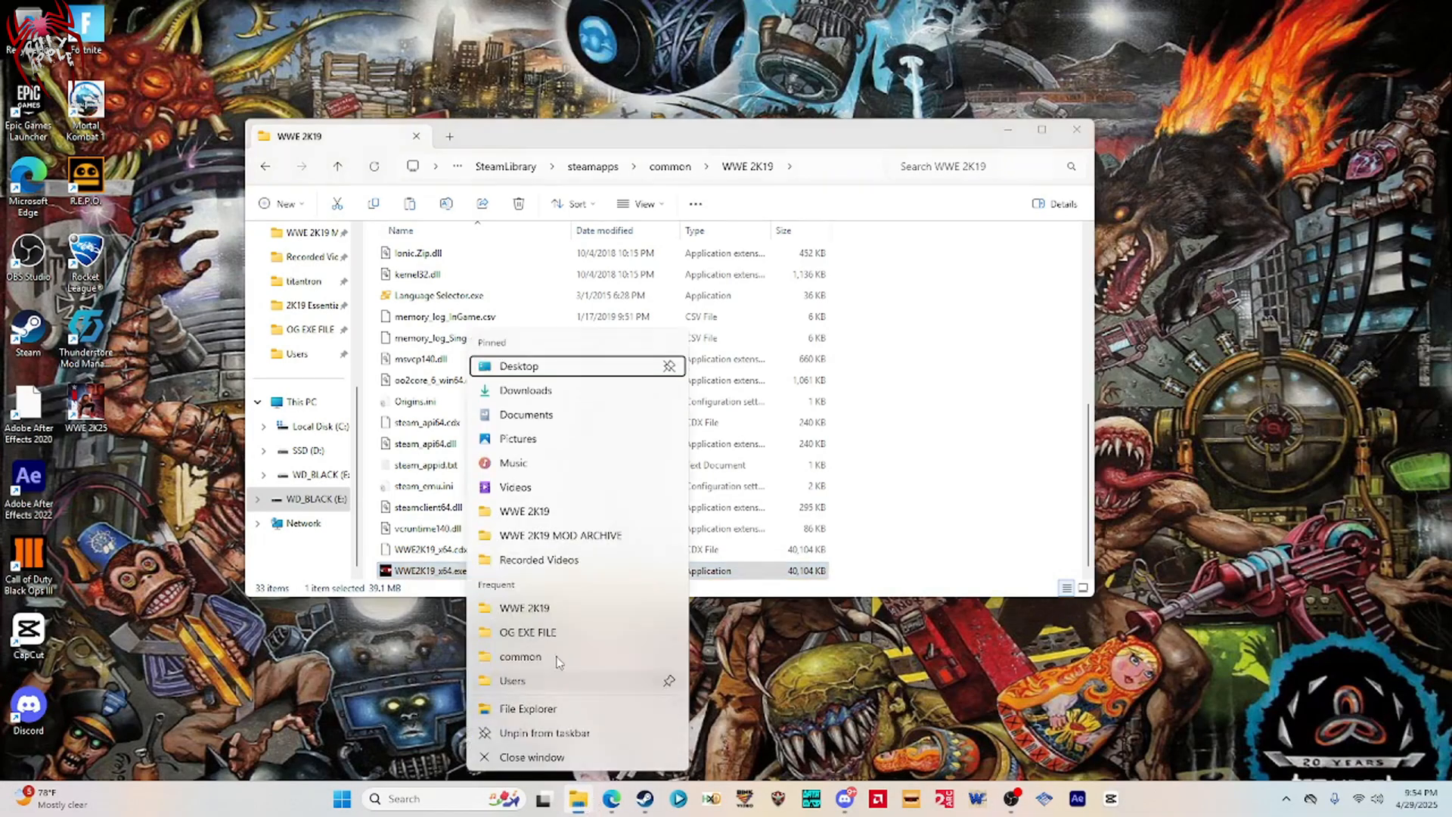
click(524, 390)
scroll(454, 484, down, 5)
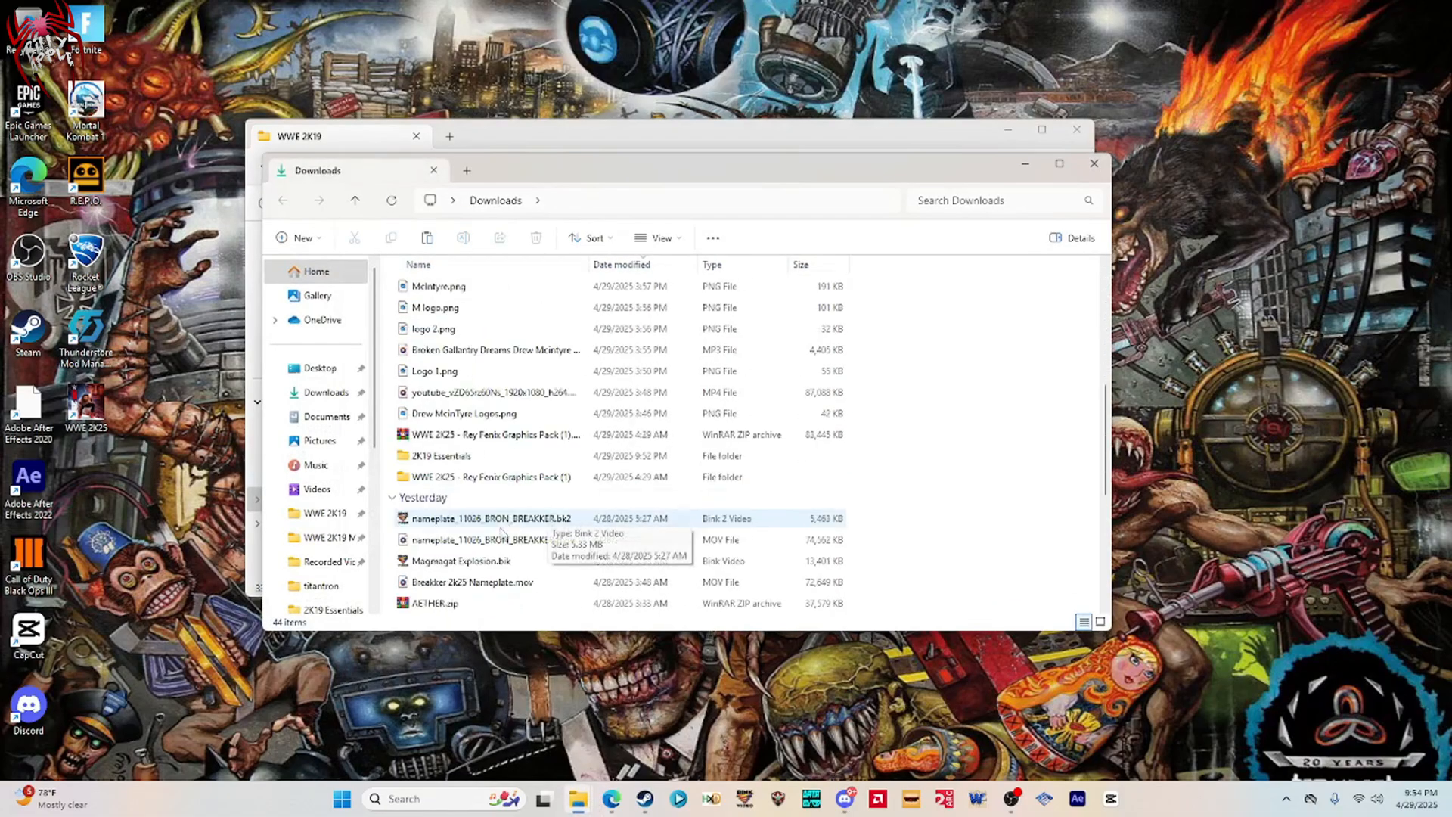
double_click(443, 455)
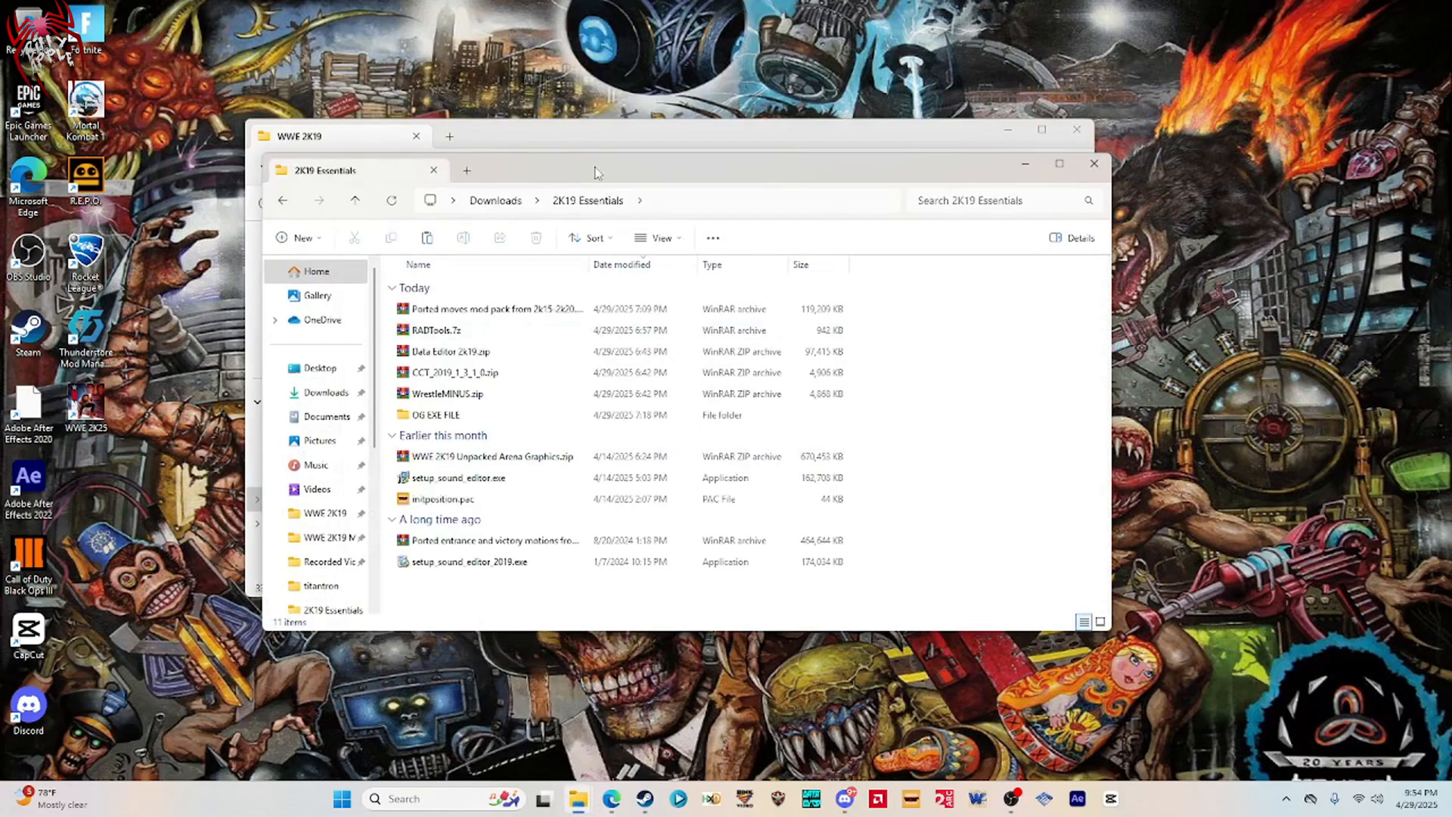
drag(599, 170, 1033, 221)
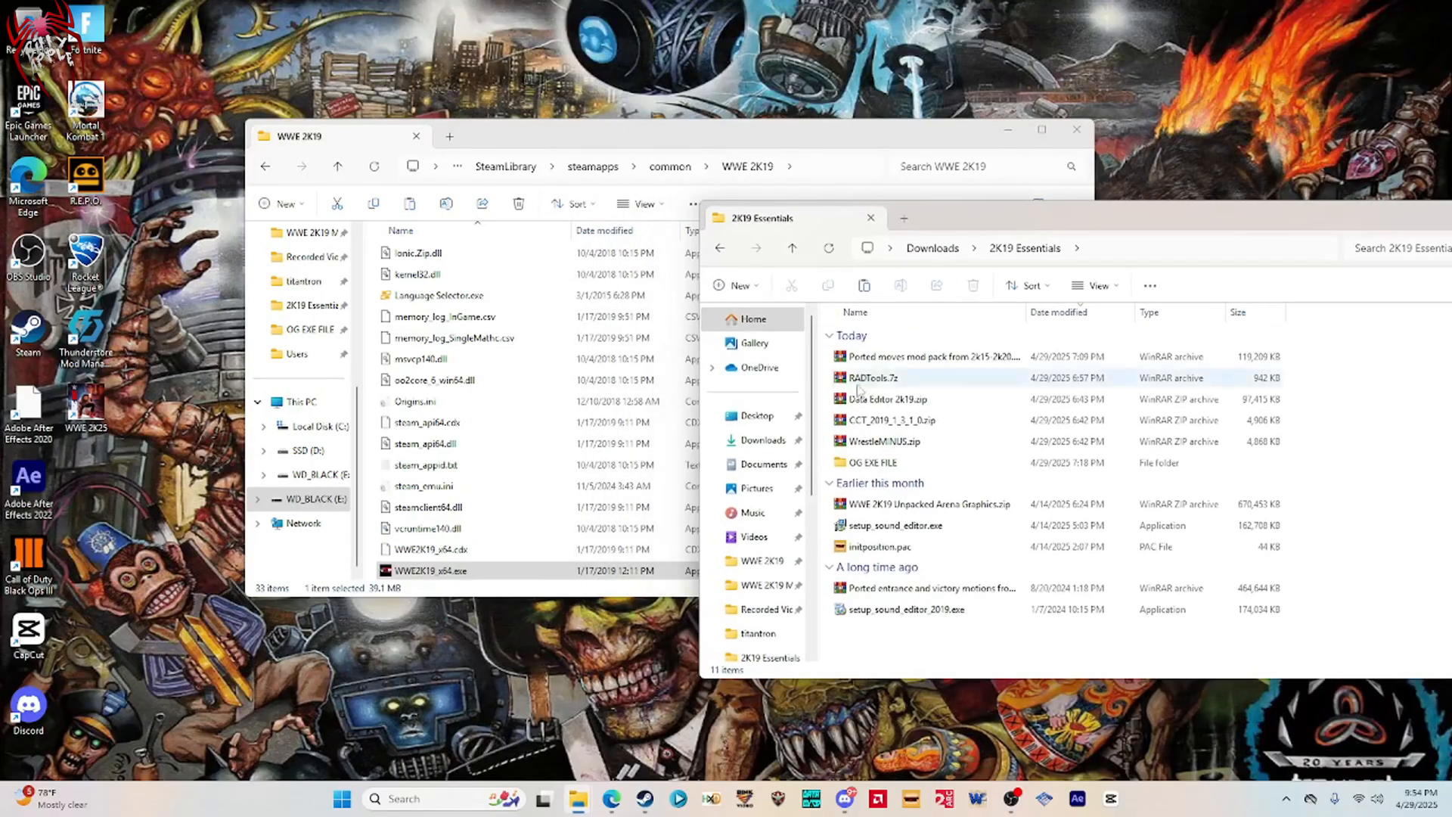
Copy WWE2K19_x64.exe from the OG EXE FILE folder inside 2K19 Essentials.
double_click(862, 462)
click(882, 356)
right_click(882, 359)
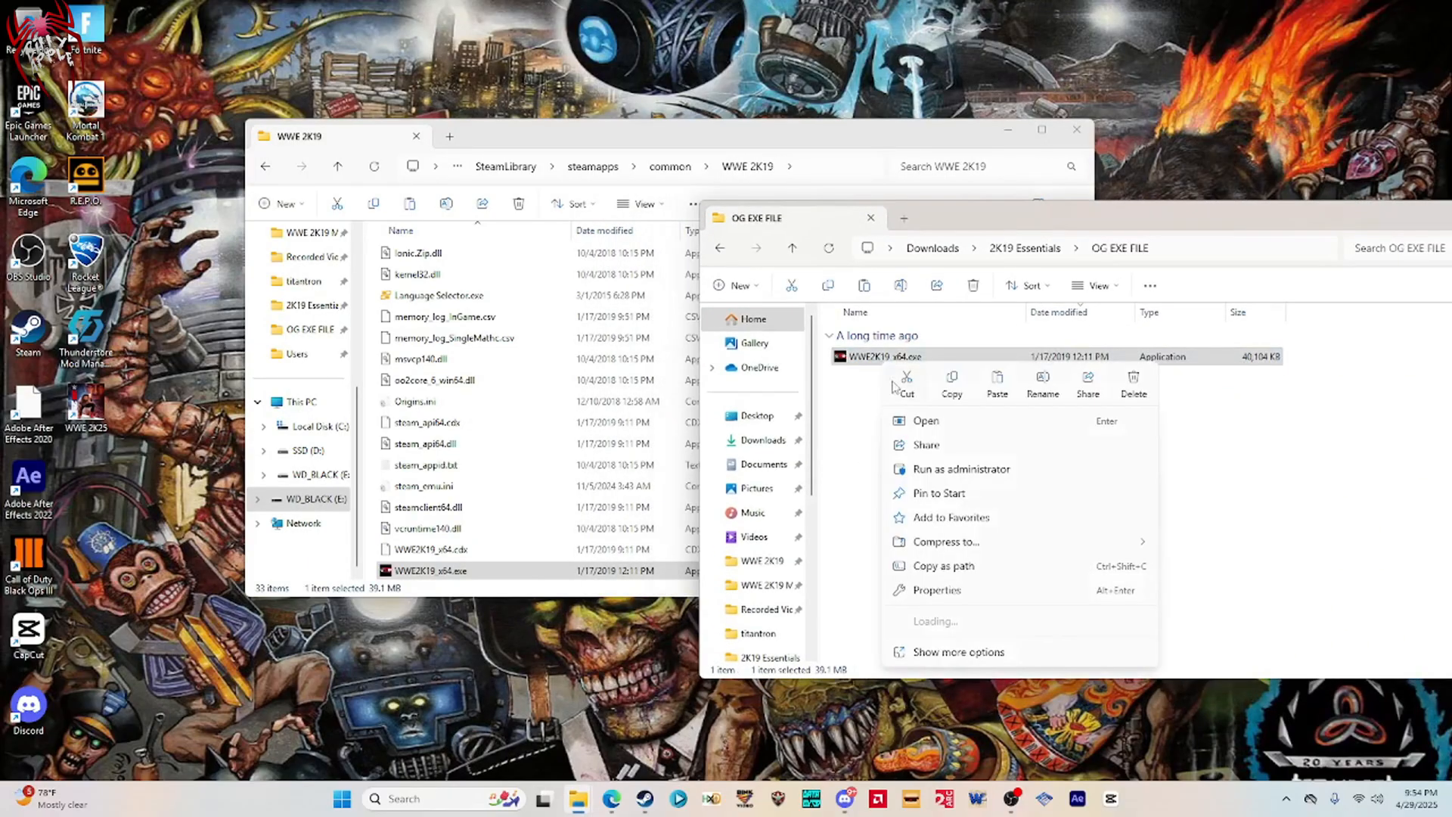
click(952, 386)
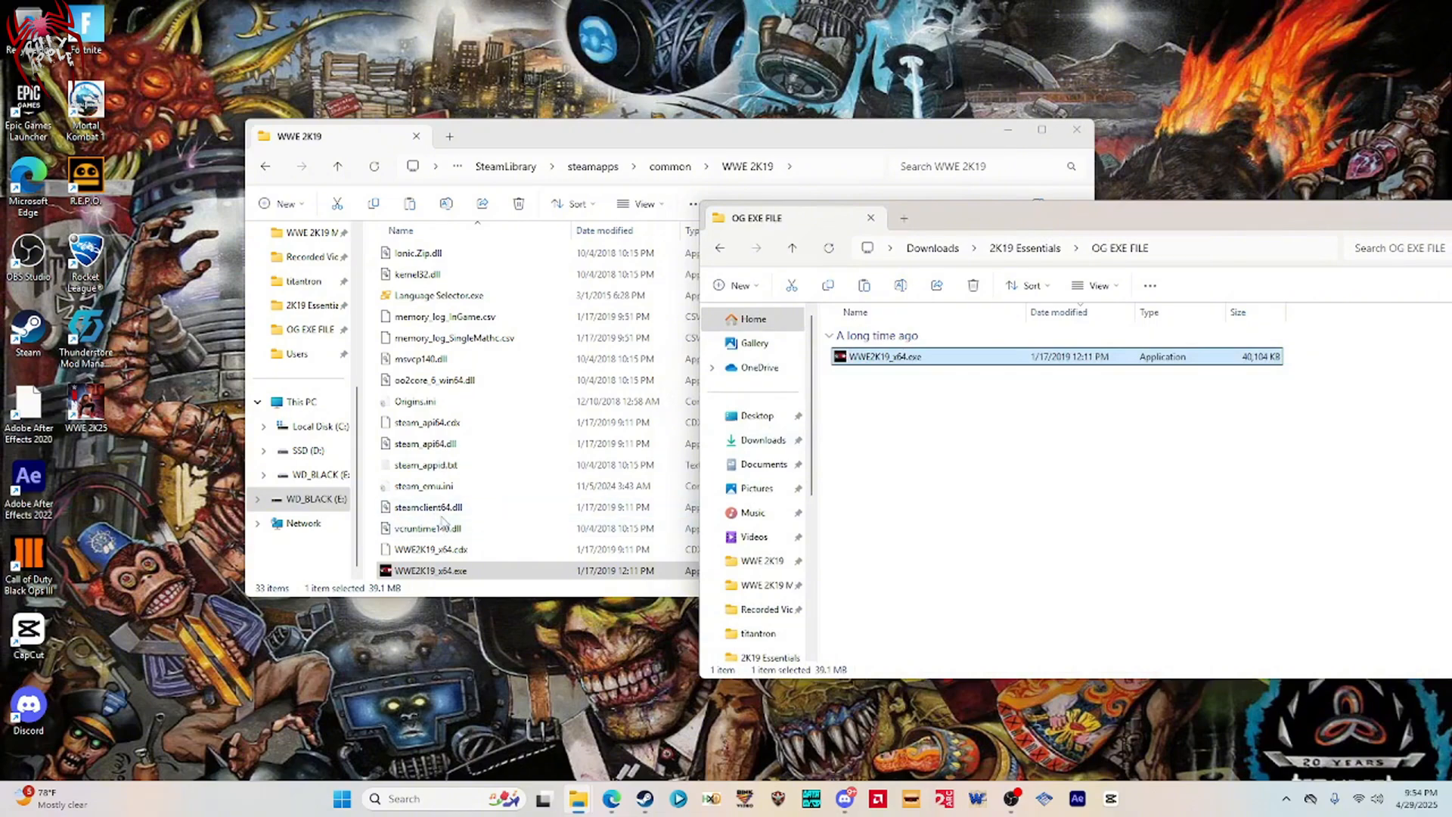
Rename WWE2K19_x64.exe in the WWE 2K19 game folder to WWE2K19_x64_CODEX.exe.
click(439, 571)
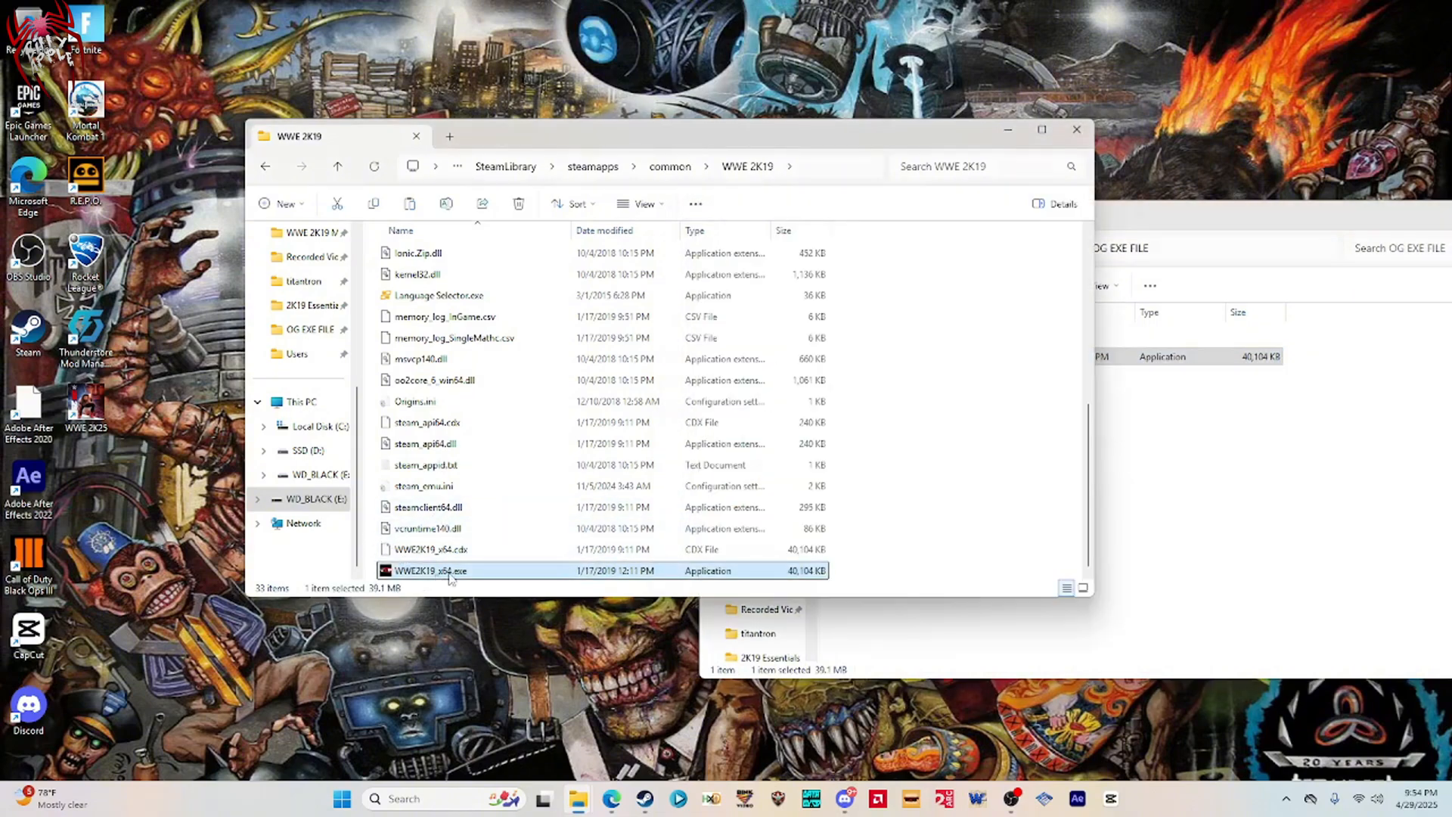
click(454, 573)
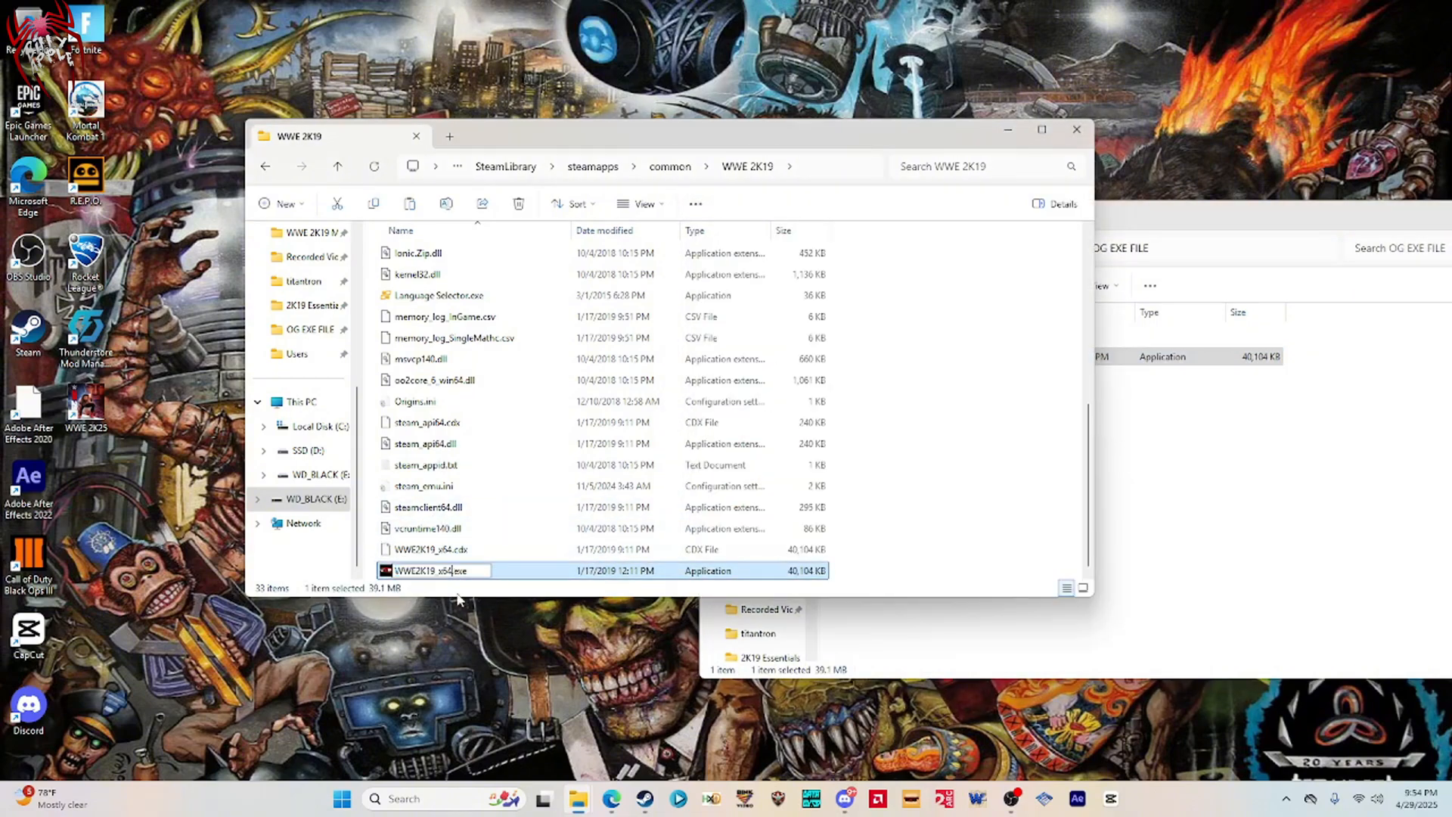
text())
key(BackSpace)
text(_CODEX)
key(Return)
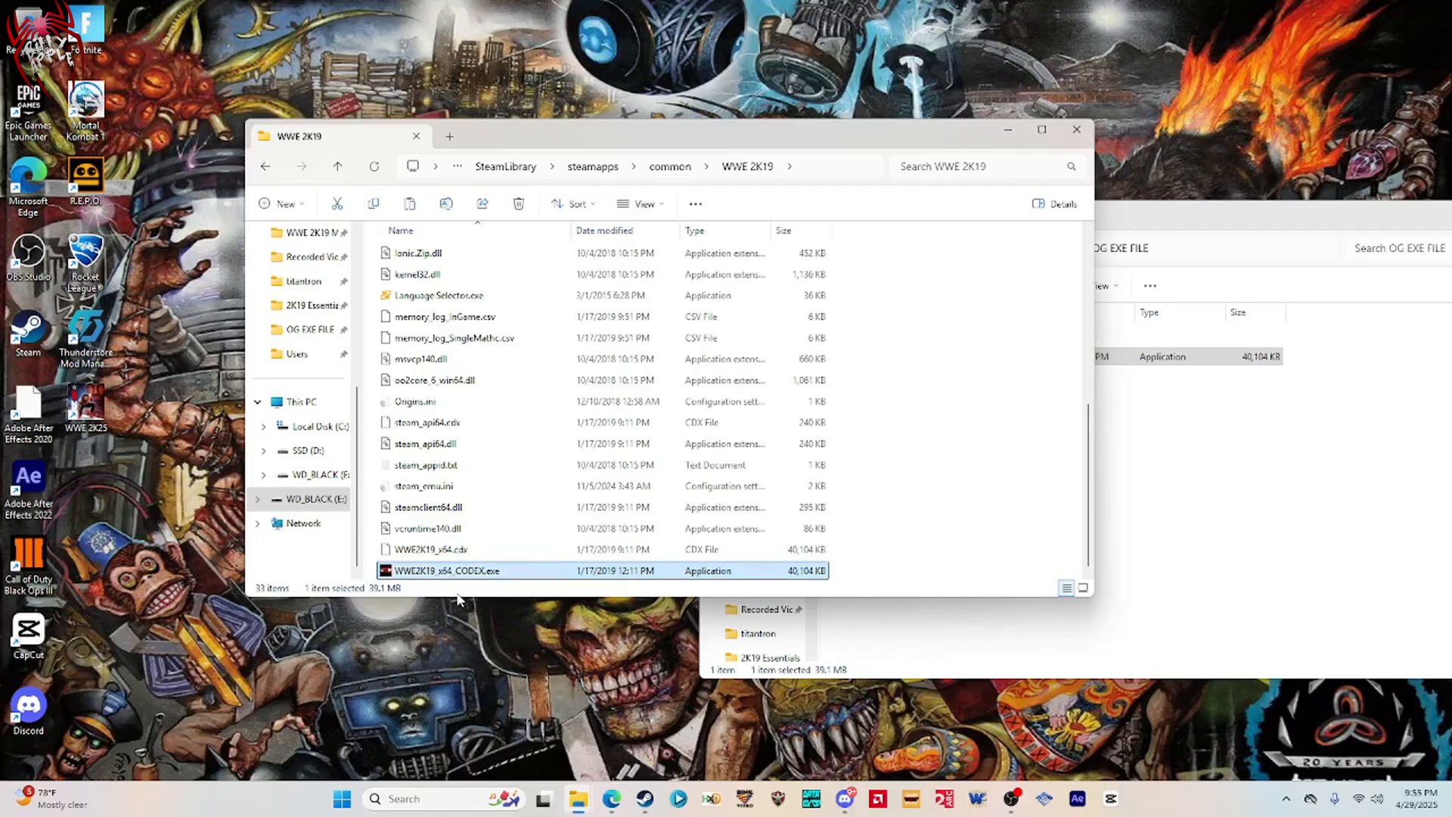
Paste the copied original WWE2K19_x64.exe into the WWE 2K19 game folder.
click(372, 534)
right_click(372, 534)
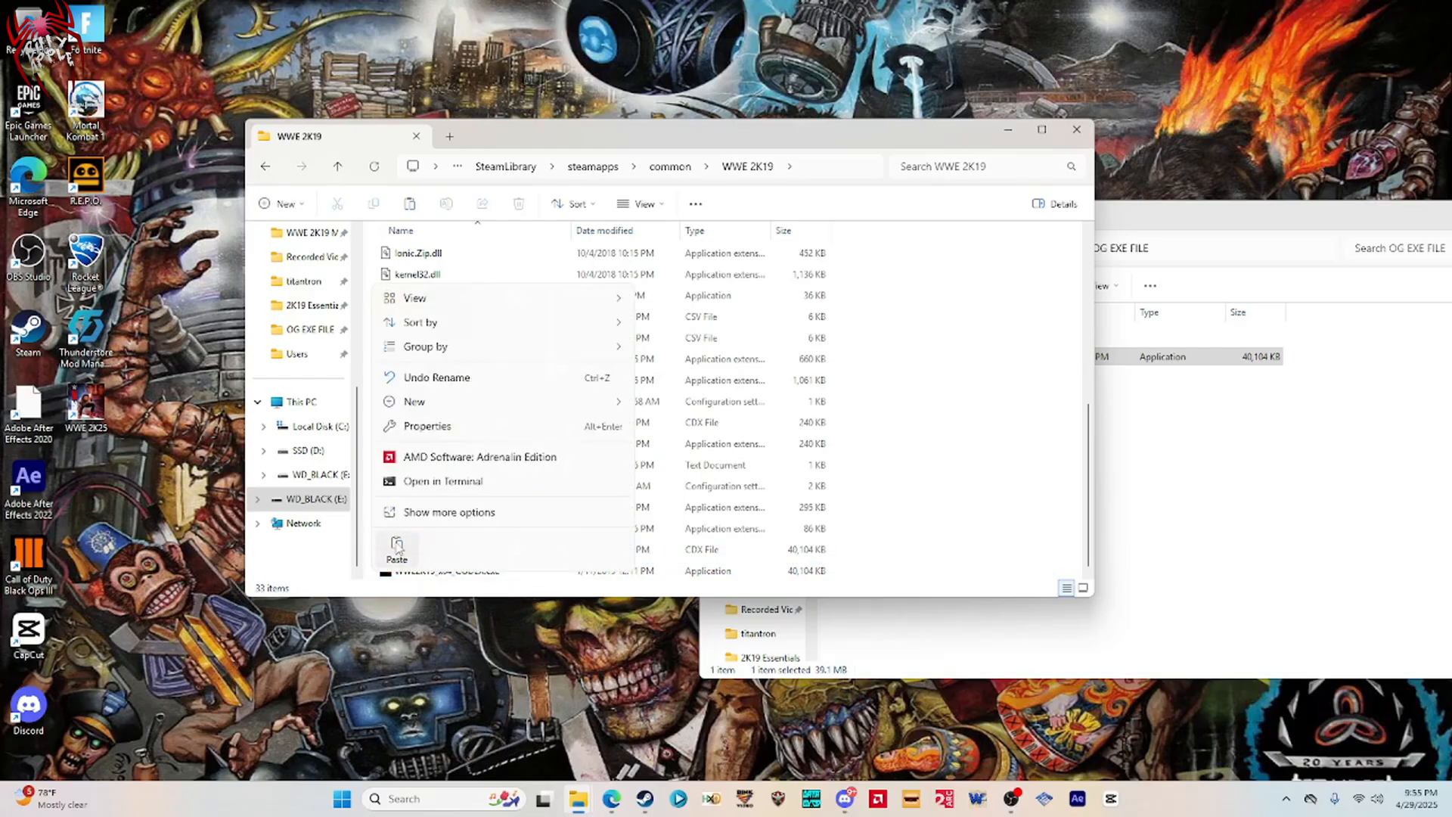
click(396, 547)
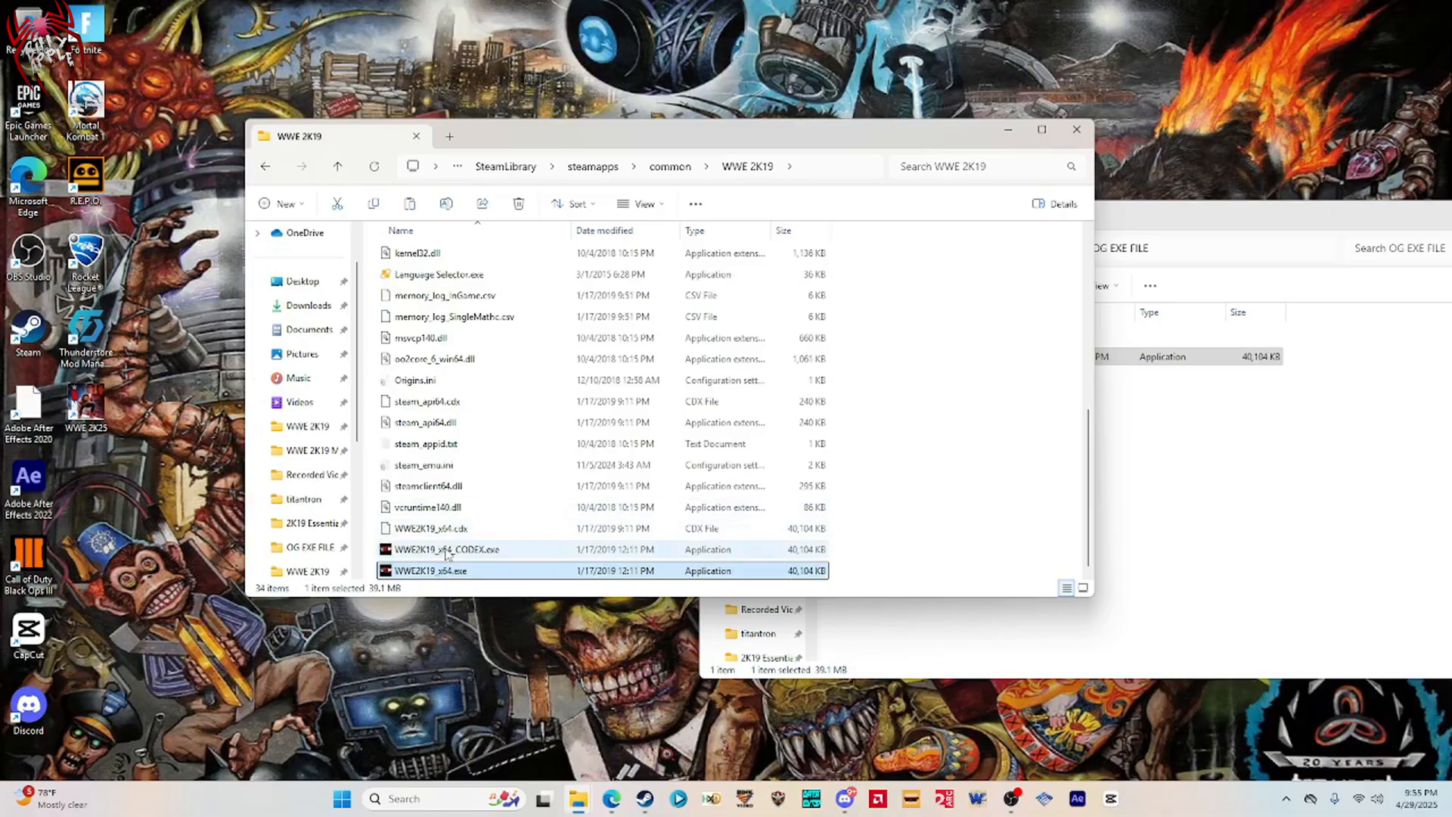
Extract WWE 2K19 Unpacked Arena Graphics.zip from the 2K19 Essentials folder into its own folder.
click(1184, 462)
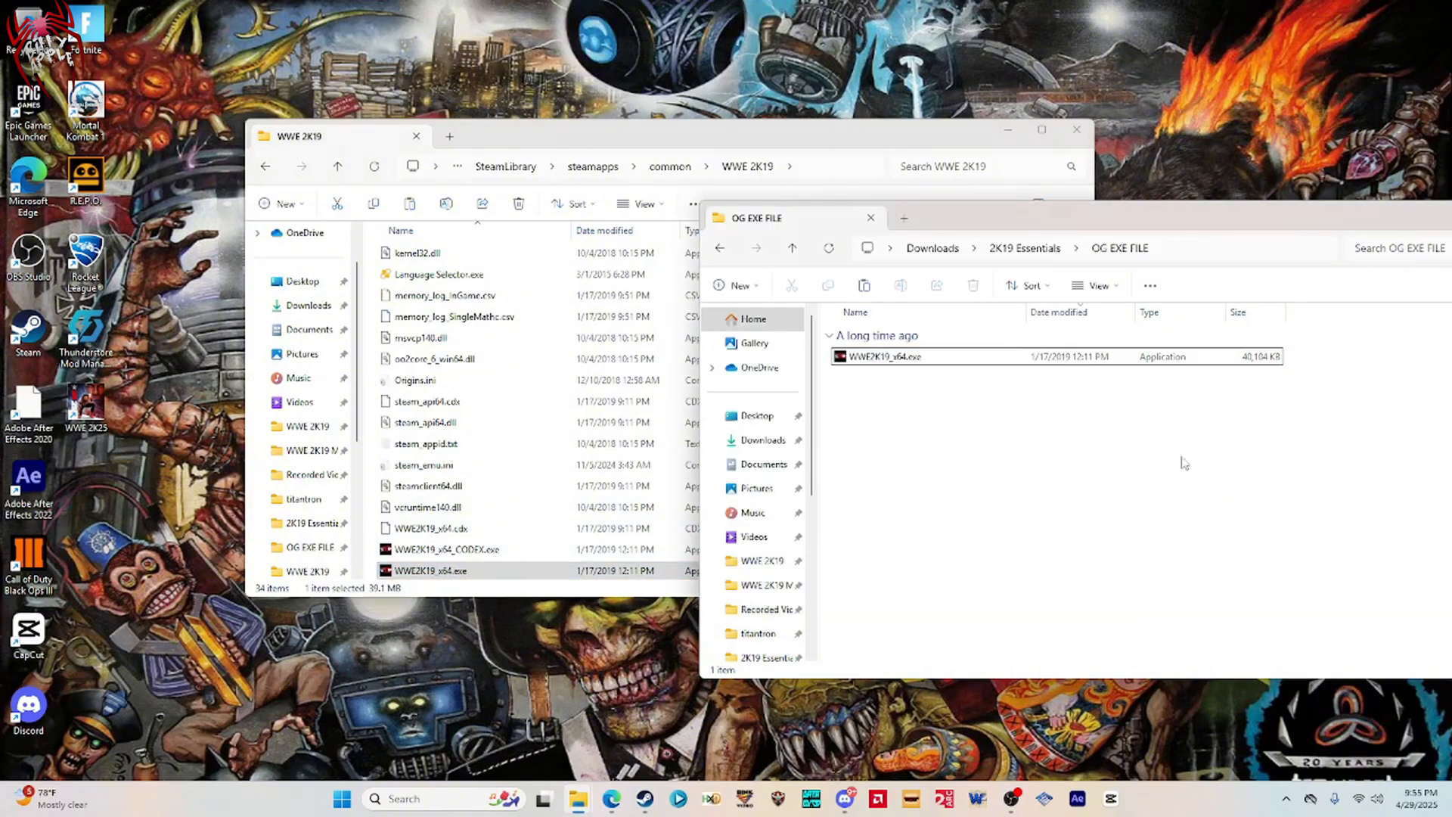
click(1027, 248)
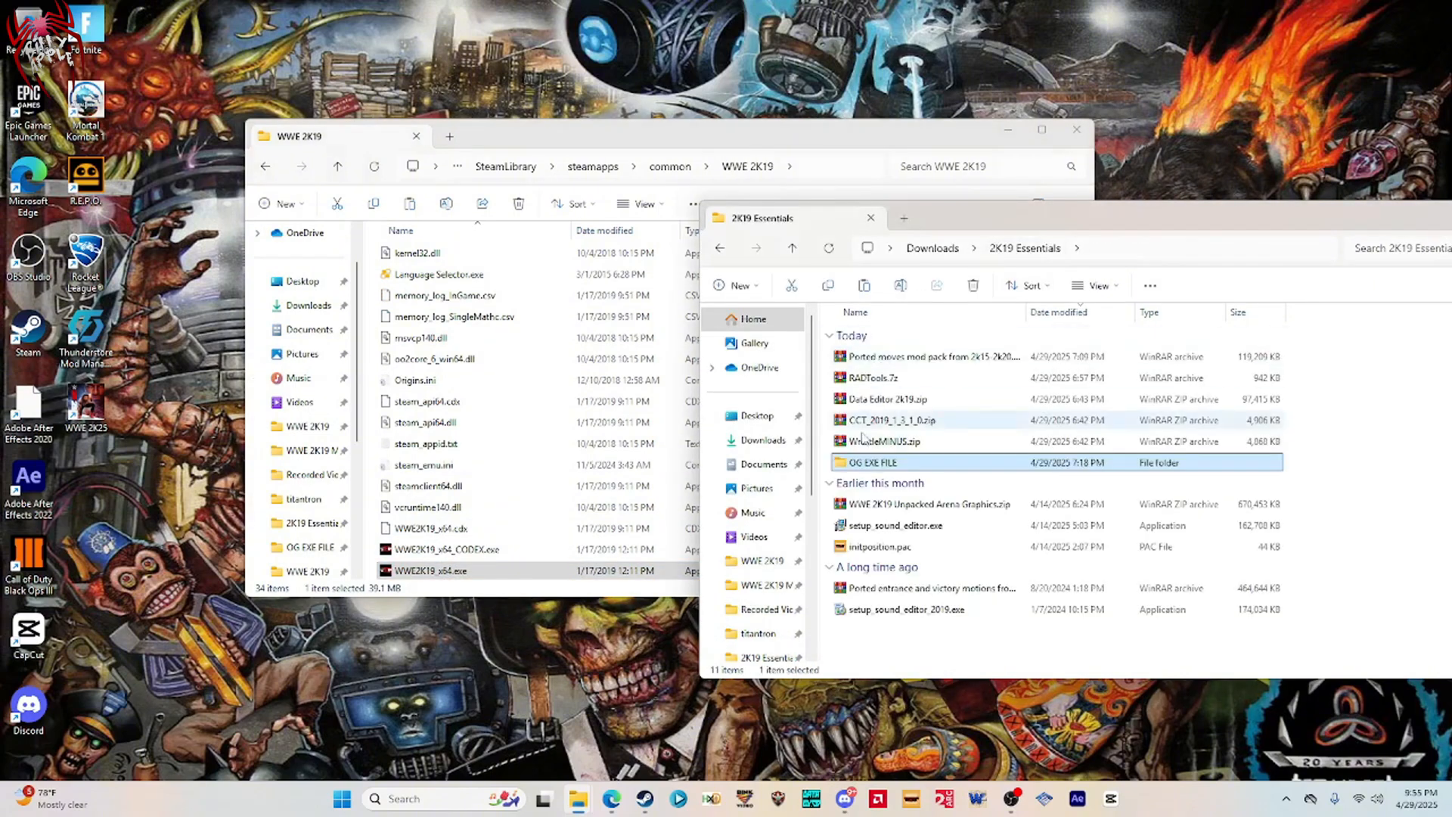
right_click(860, 505)
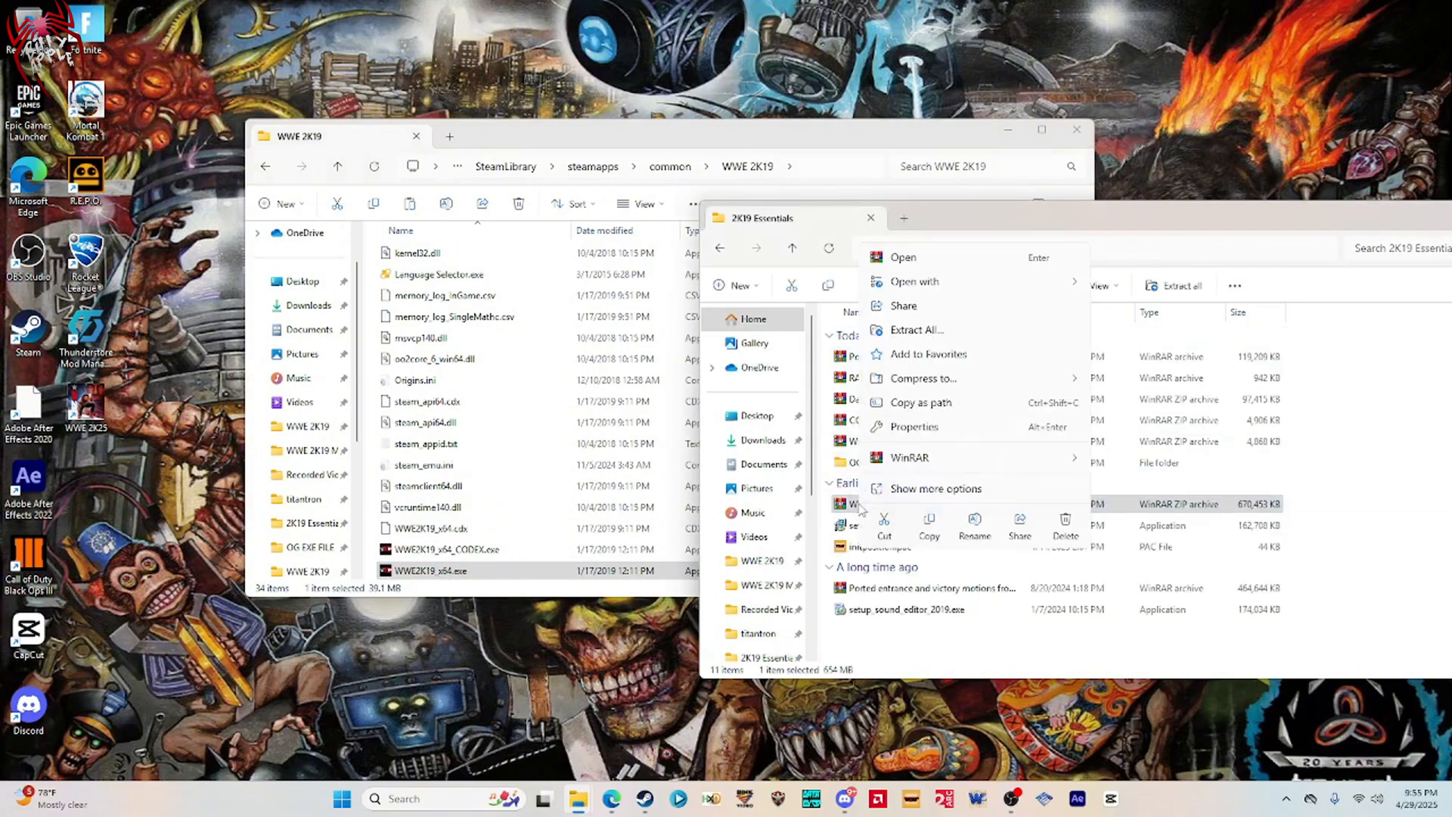
mouse_move(908, 457)
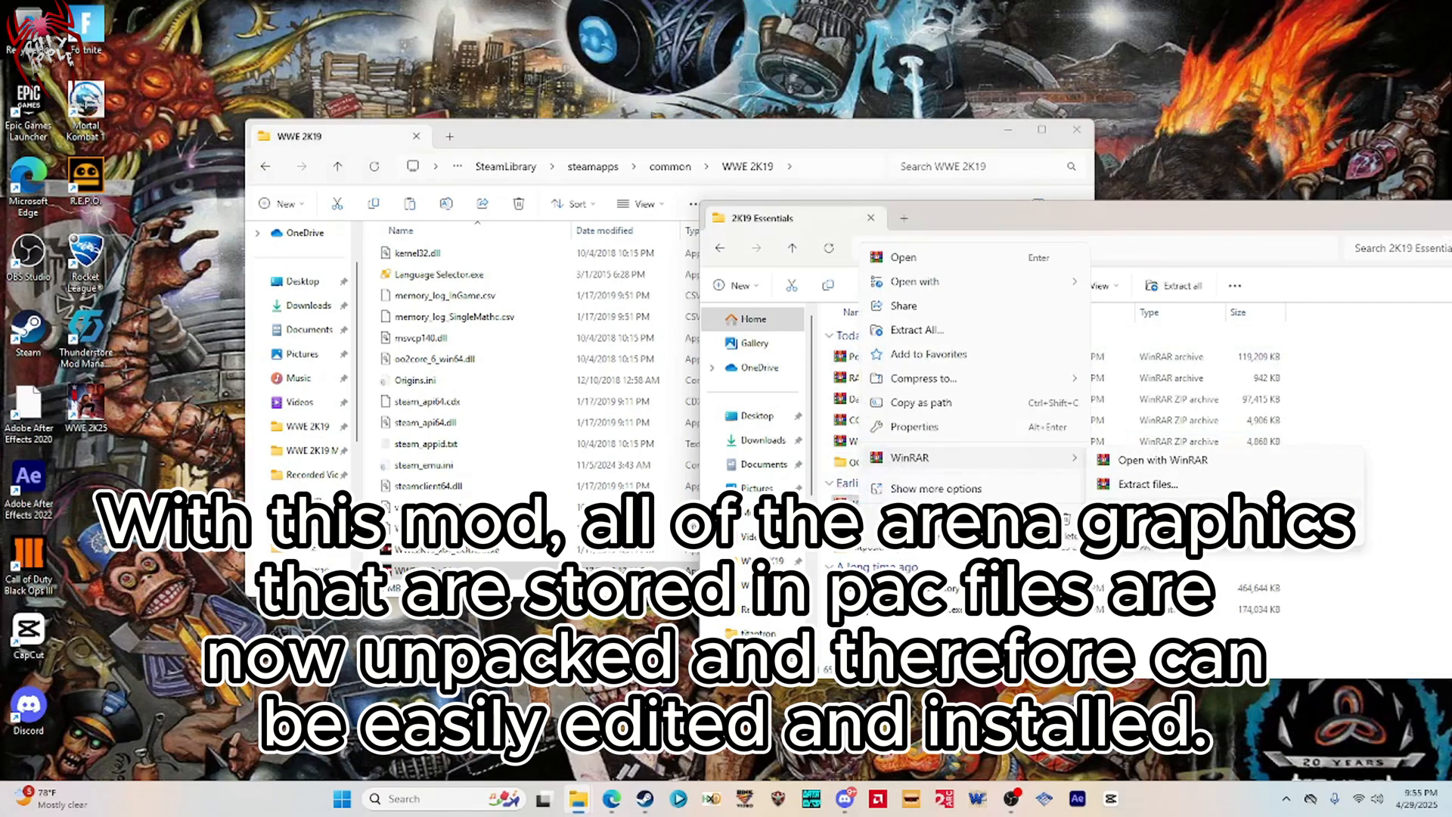
click(1157, 508)
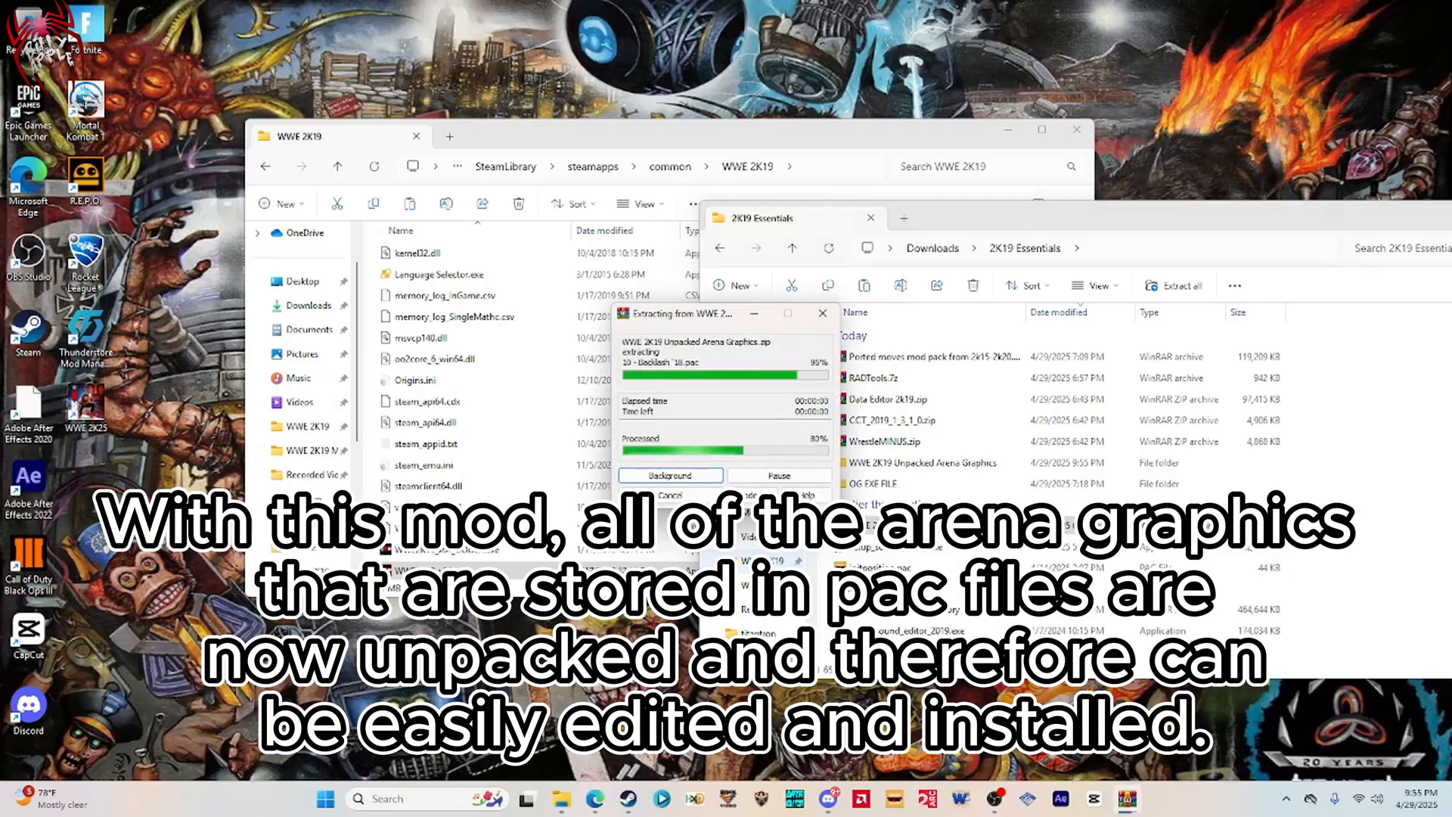
Open the extracted WWE 2K19 Unpacked Arena Graphics folder and move its window up beside the game folder window.
click(890, 464)
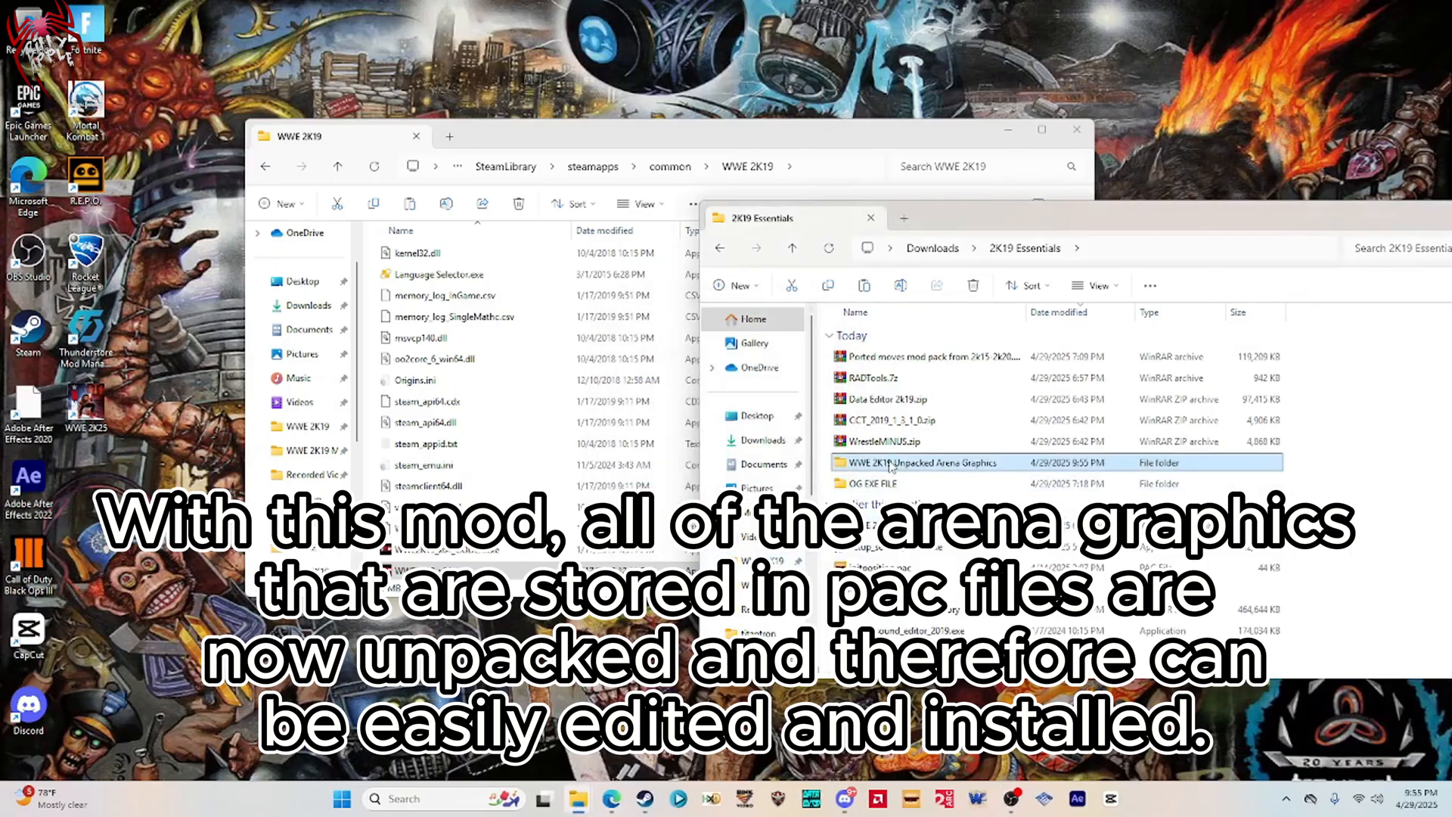
double_click(890, 464)
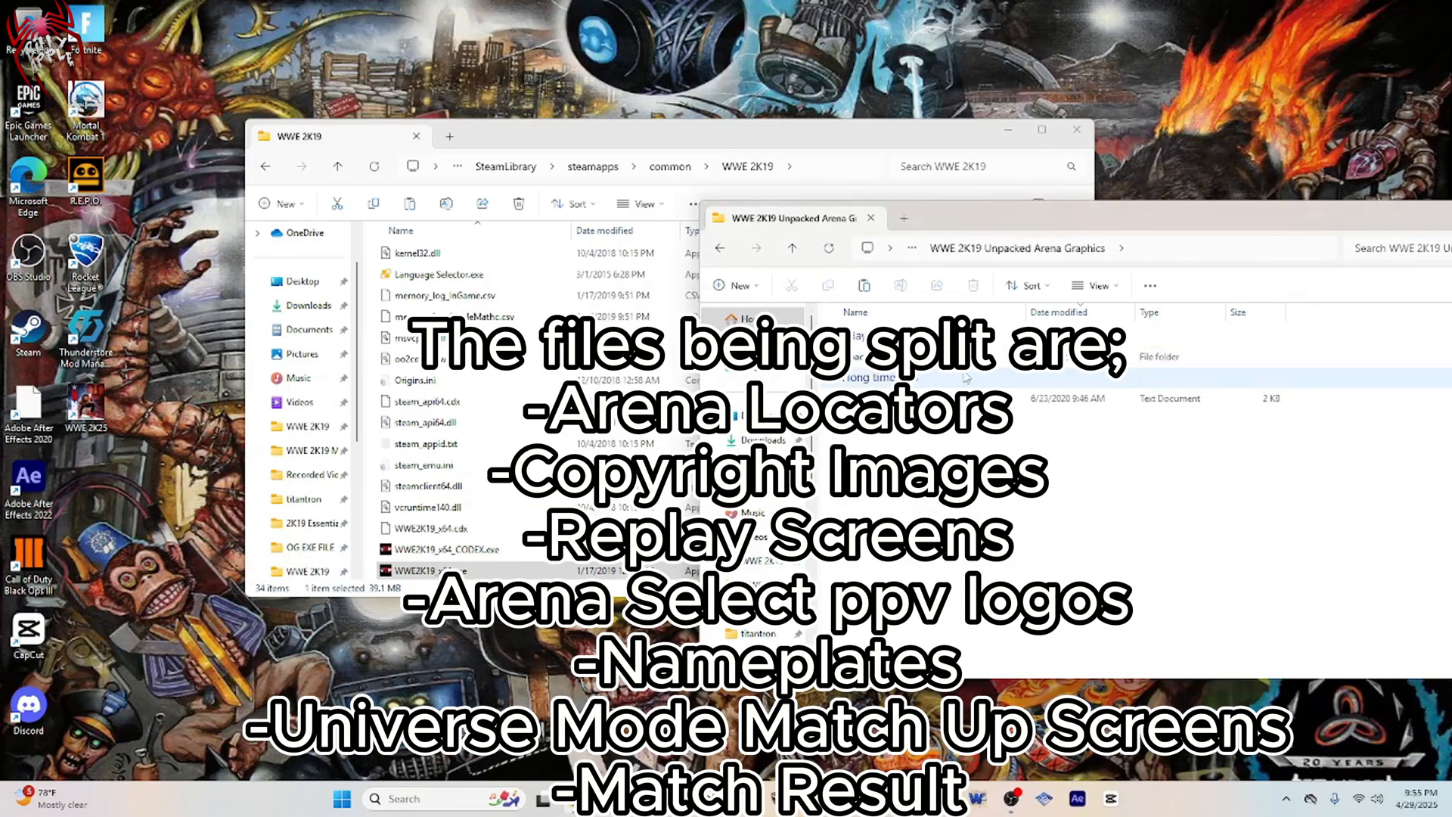
drag(1024, 226, 1024, 158)
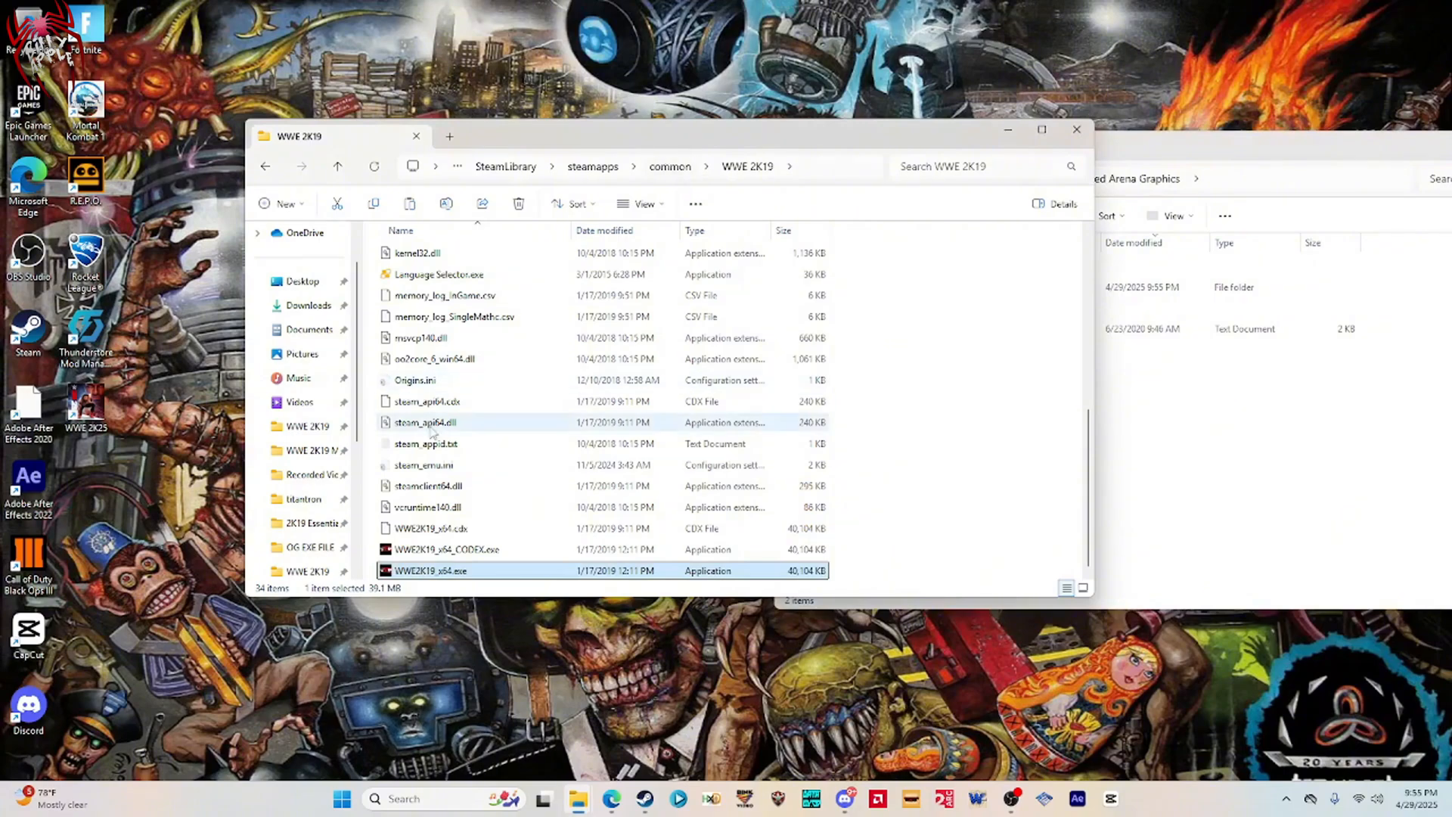
Go to pac\menu\win\Assets\wwe19_singleread\anime inside the WWE 2K19 game folder.
scroll(446, 431, up, 6)
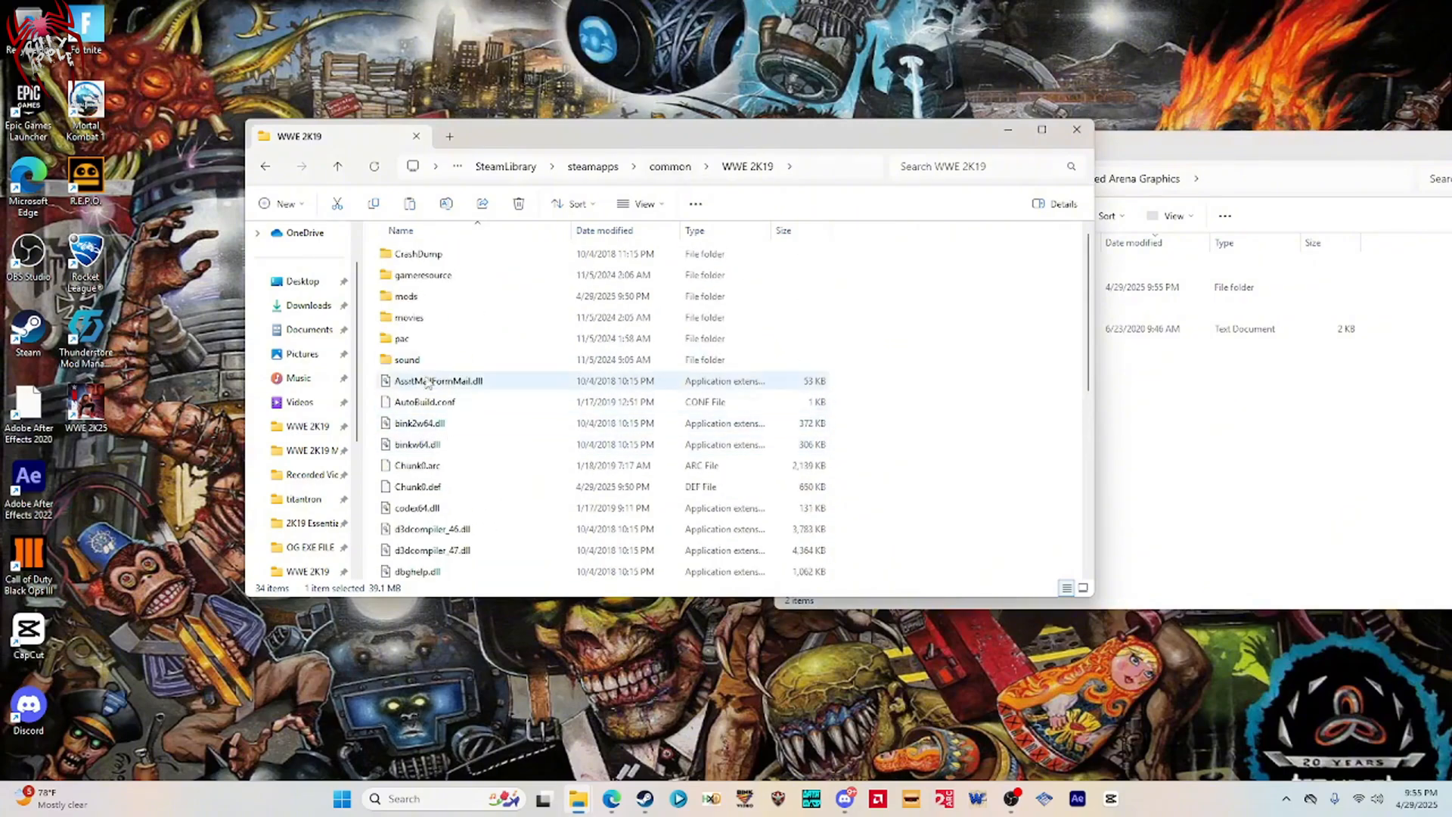
double_click(415, 343)
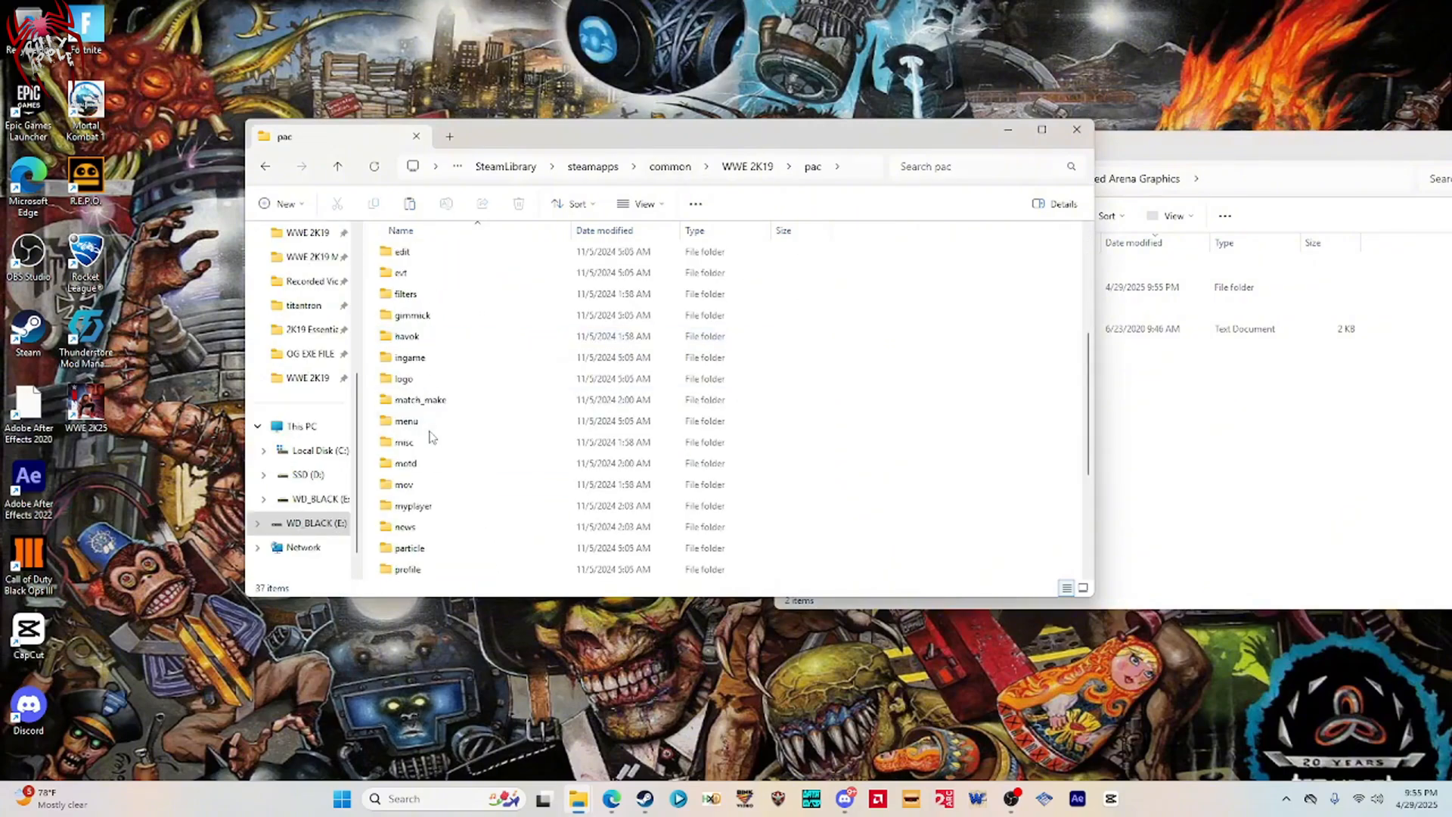
double_click(408, 422)
double_click(404, 276)
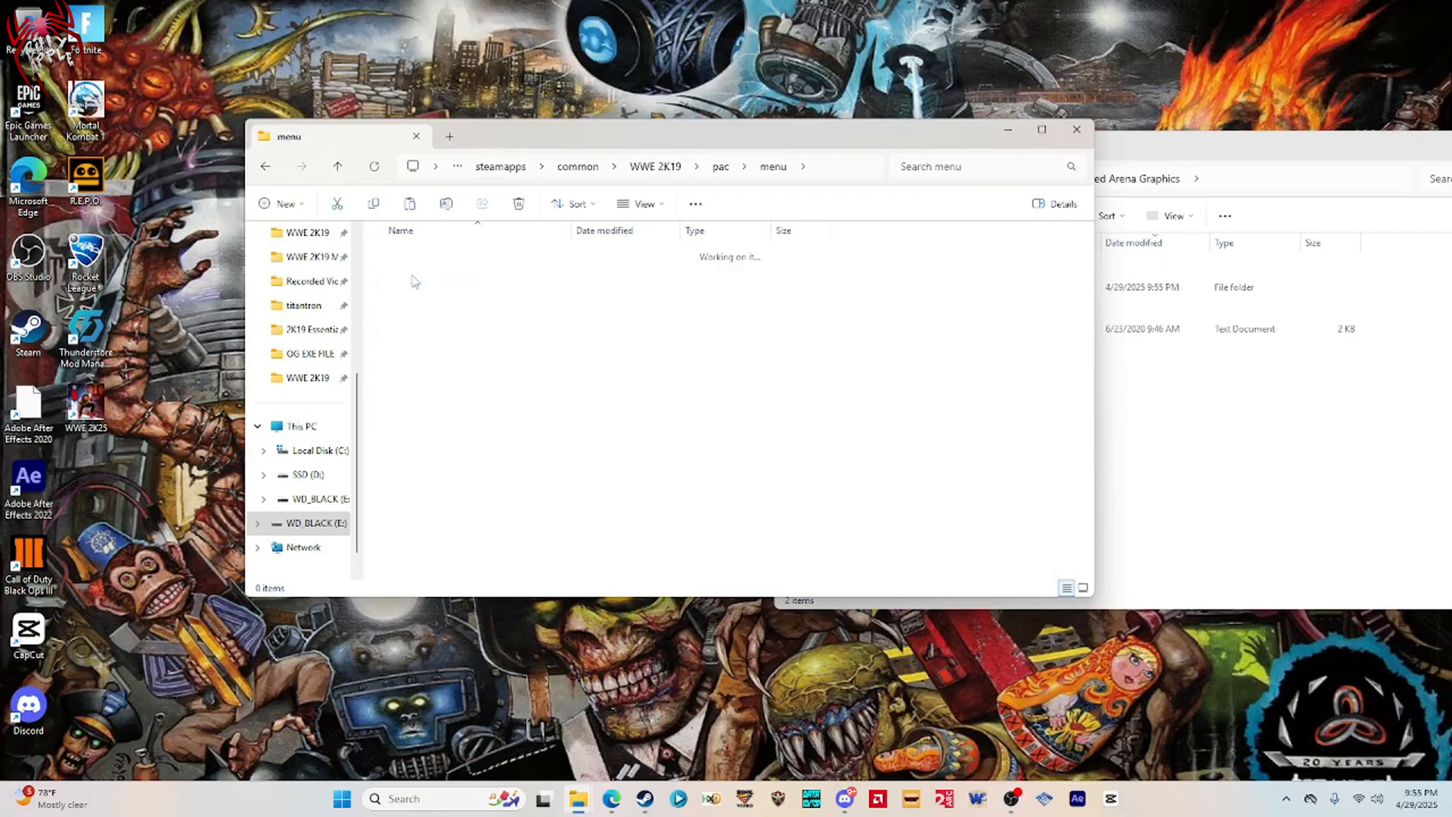
click(423, 257)
double_click(424, 257)
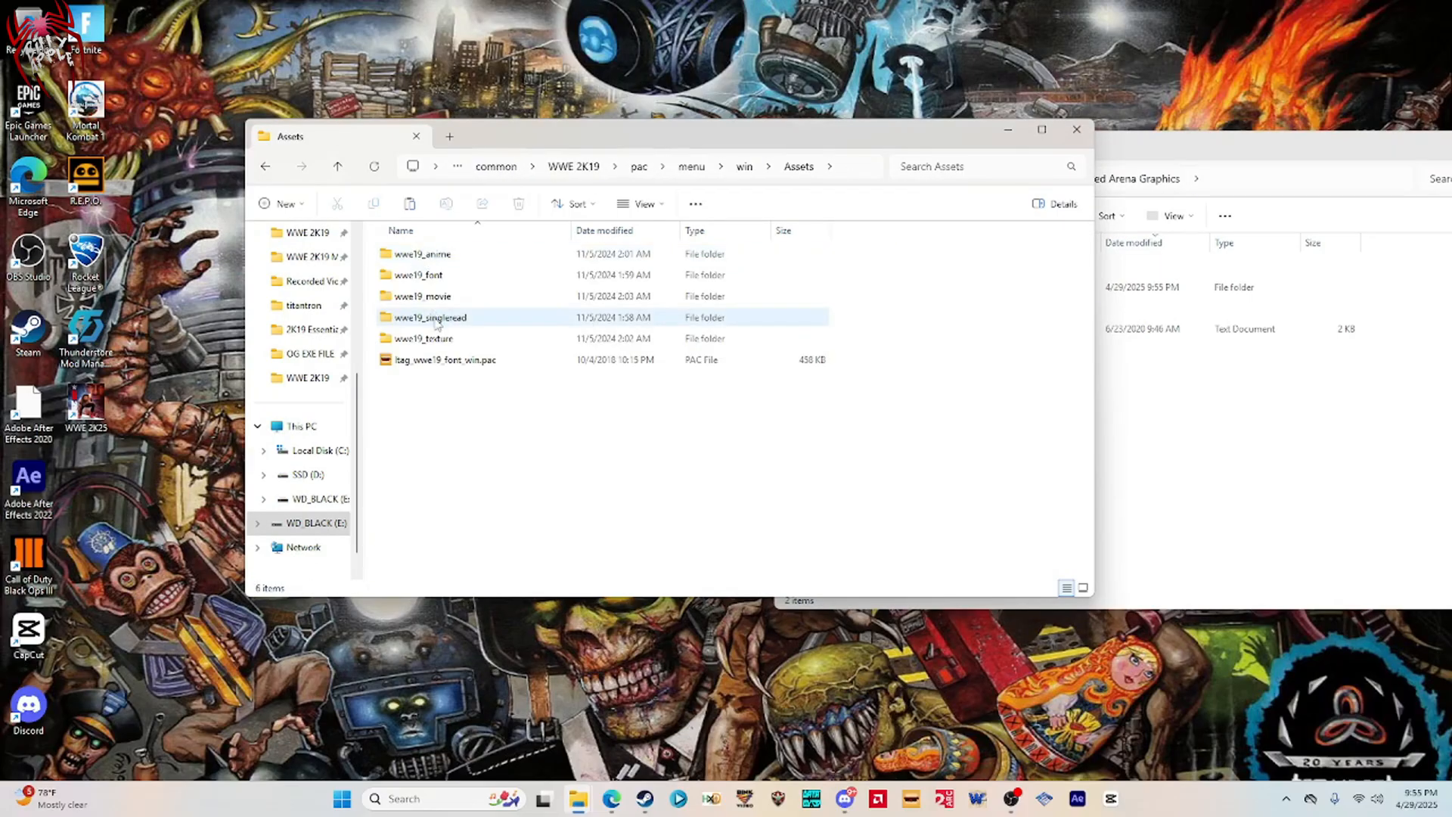
double_click(414, 317)
double_click(421, 257)
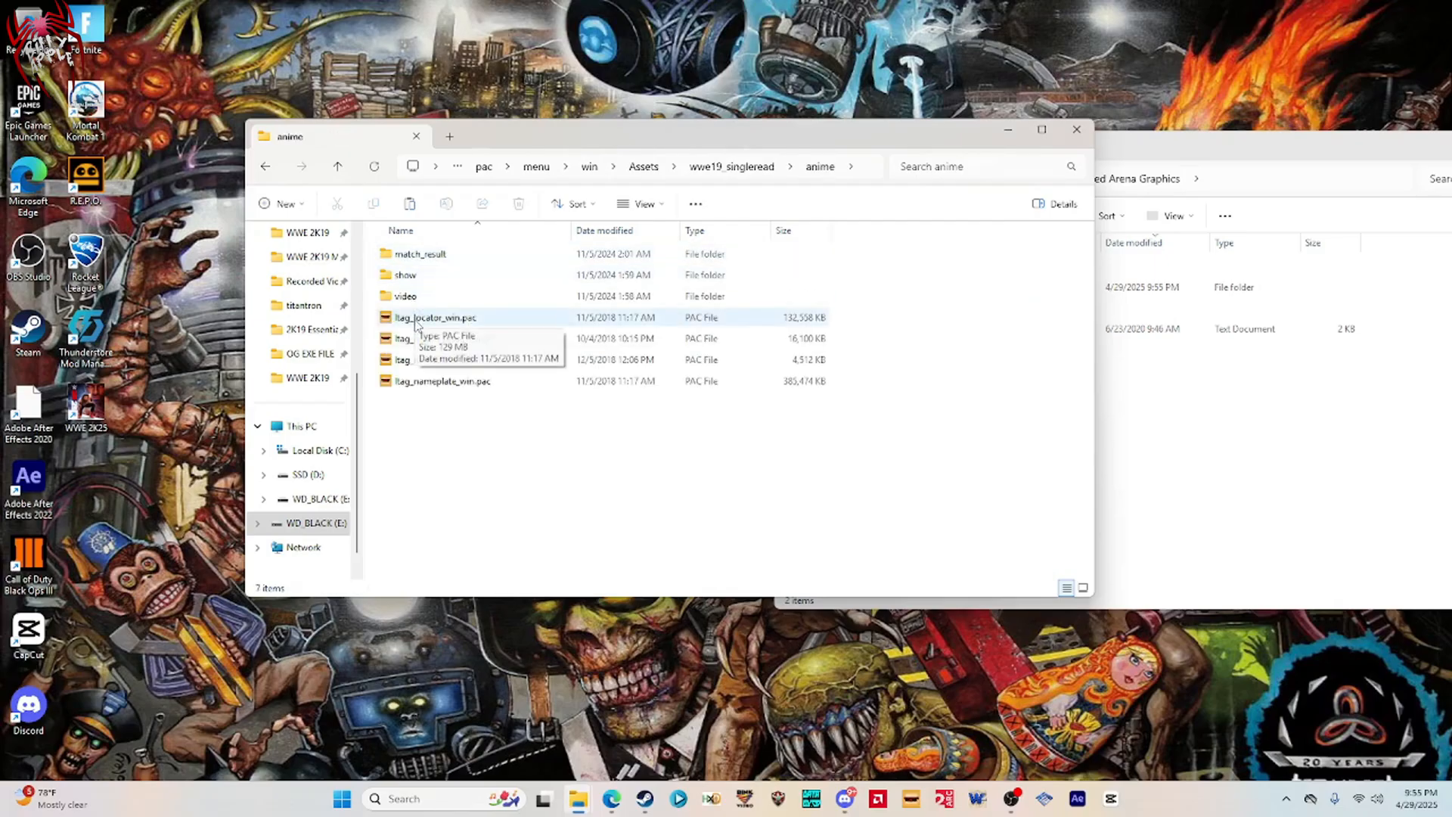
Permanently delete ltag_locator_win.pac, ltag_match_result_win.pac, ltag_nameplate_p20_win.pac and ltag_nameplate_win.pac from the anime folder.
click(421, 321)
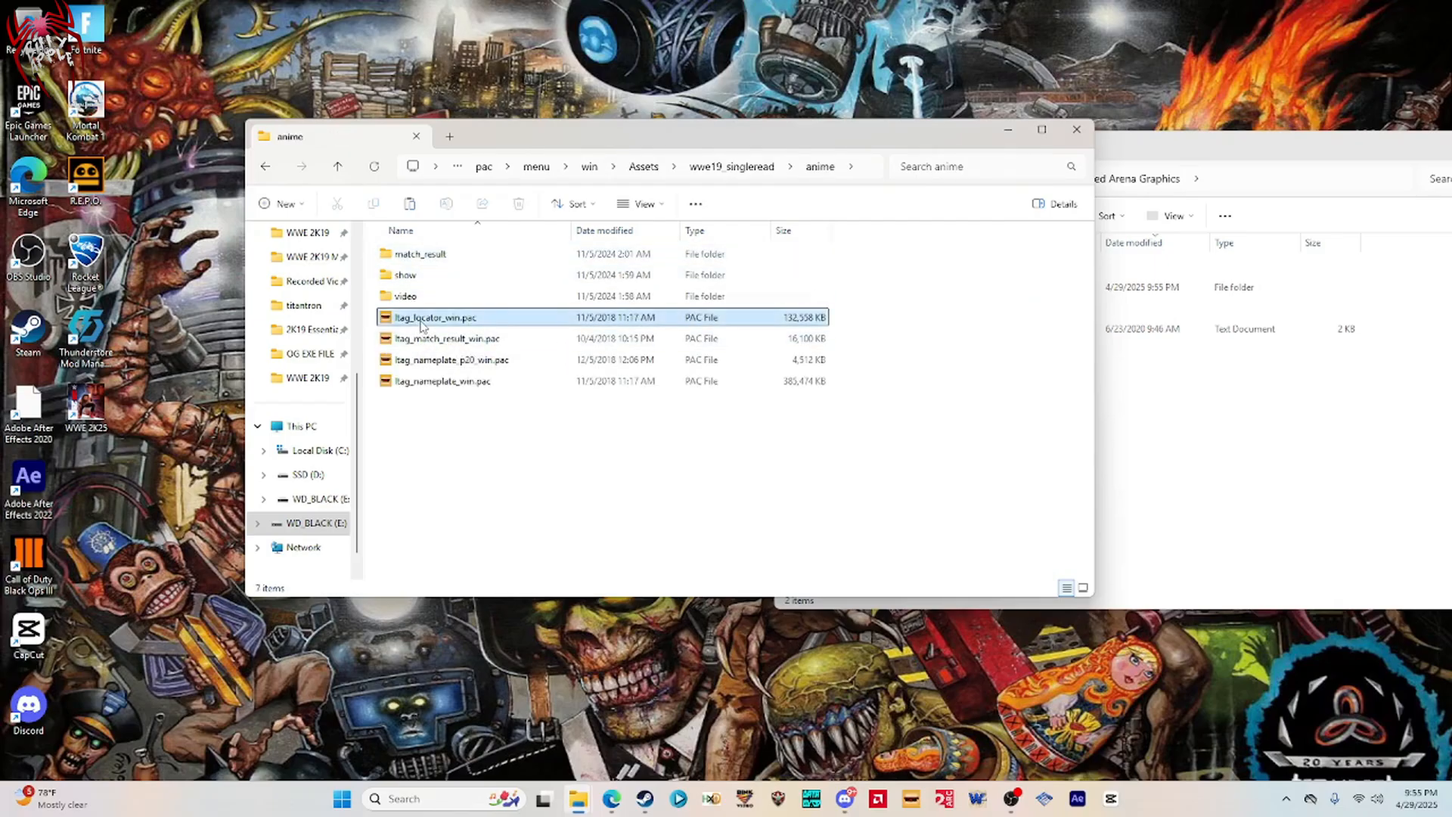
shift+click(420, 339)
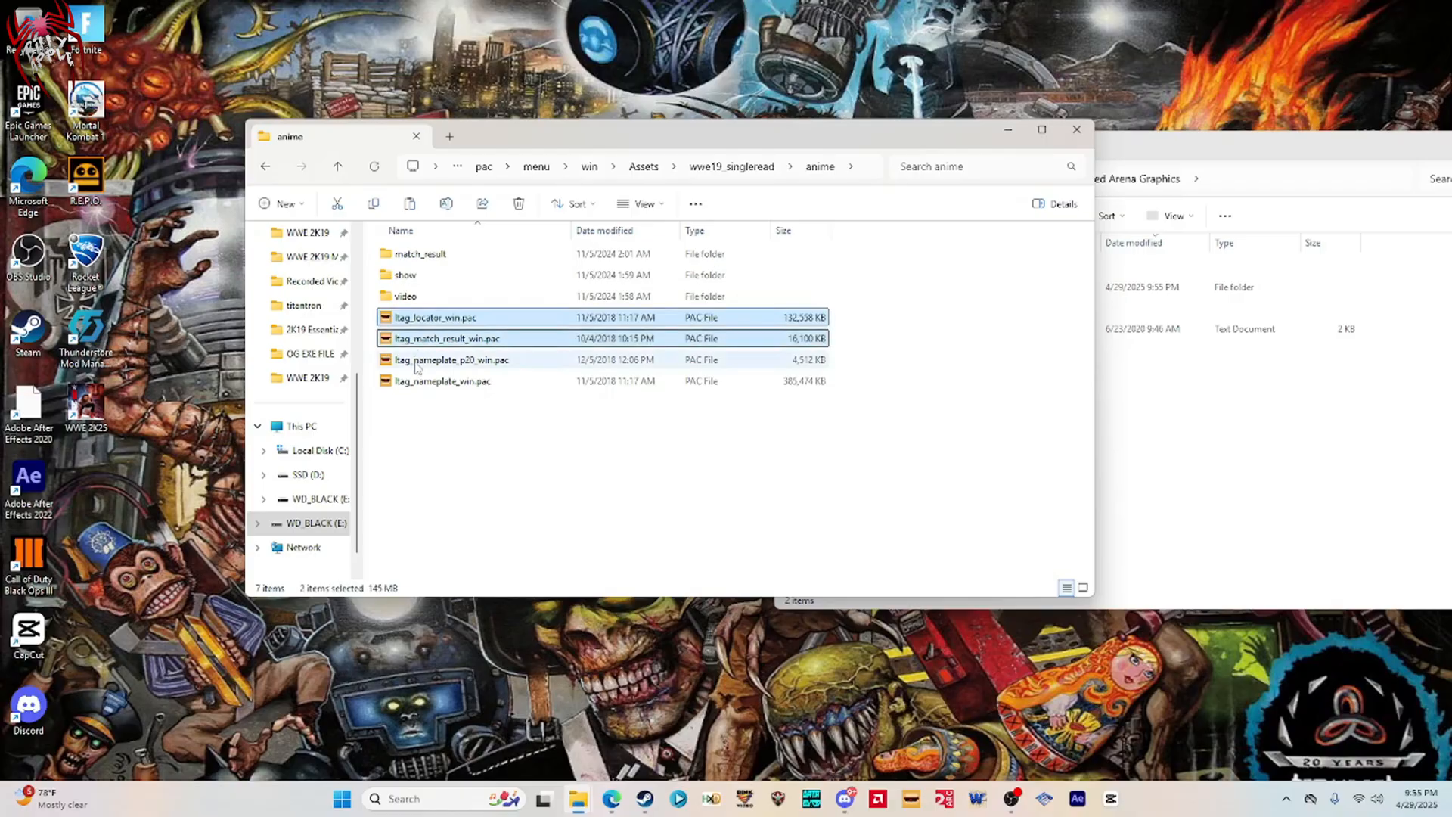
shift+click(416, 361)
shift+click(417, 382)
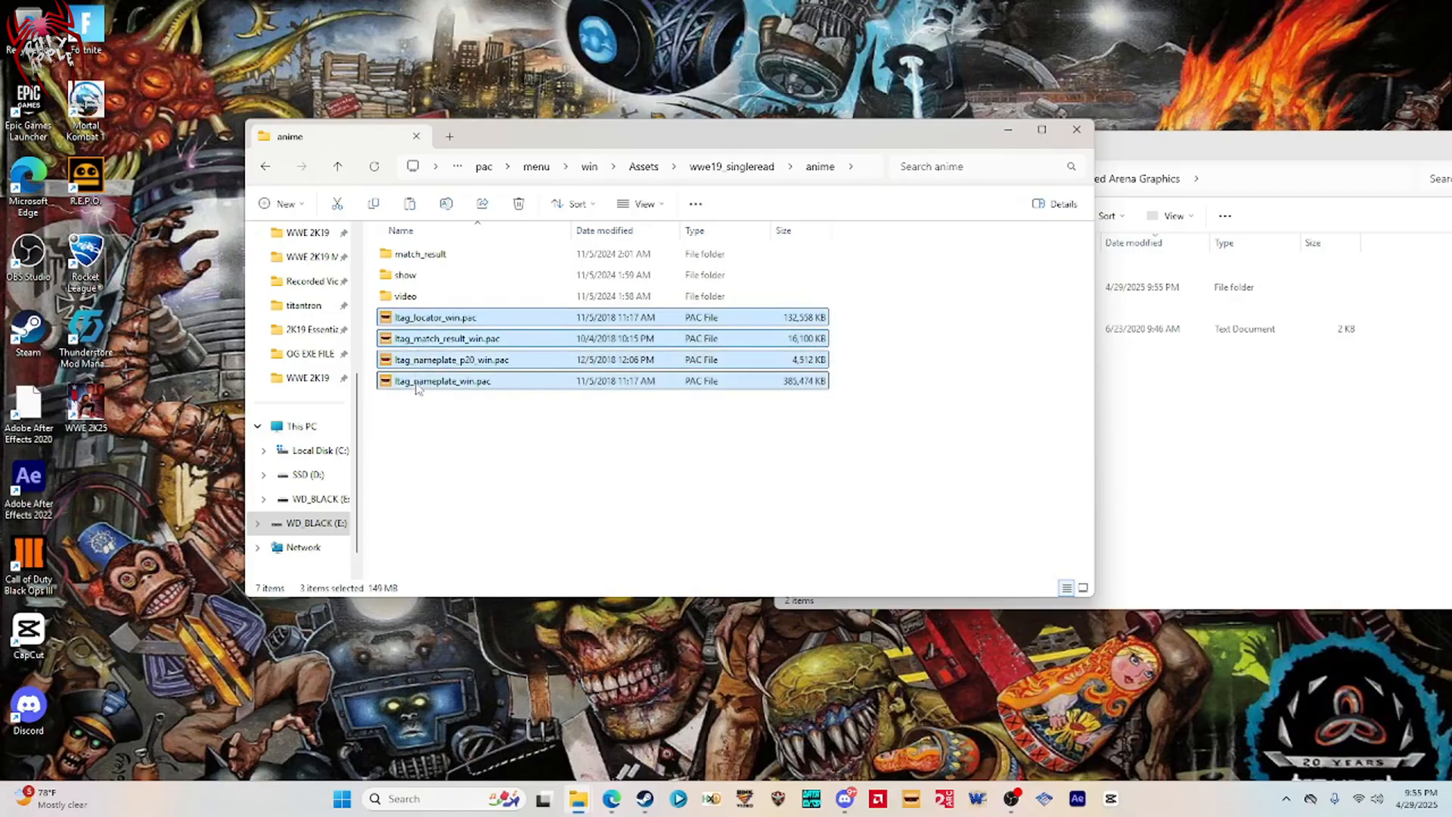
key(shift+Delete)
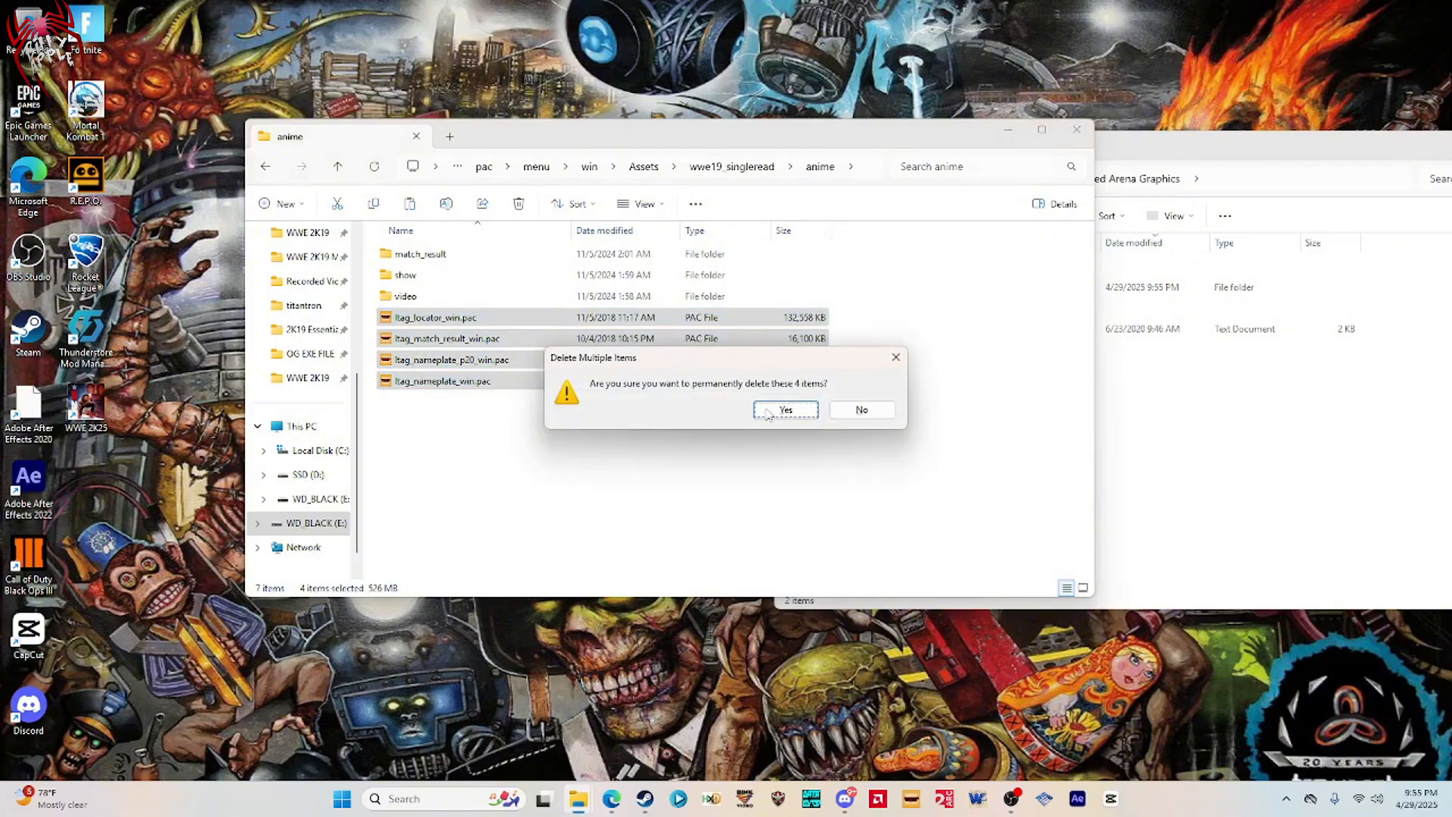
click(773, 412)
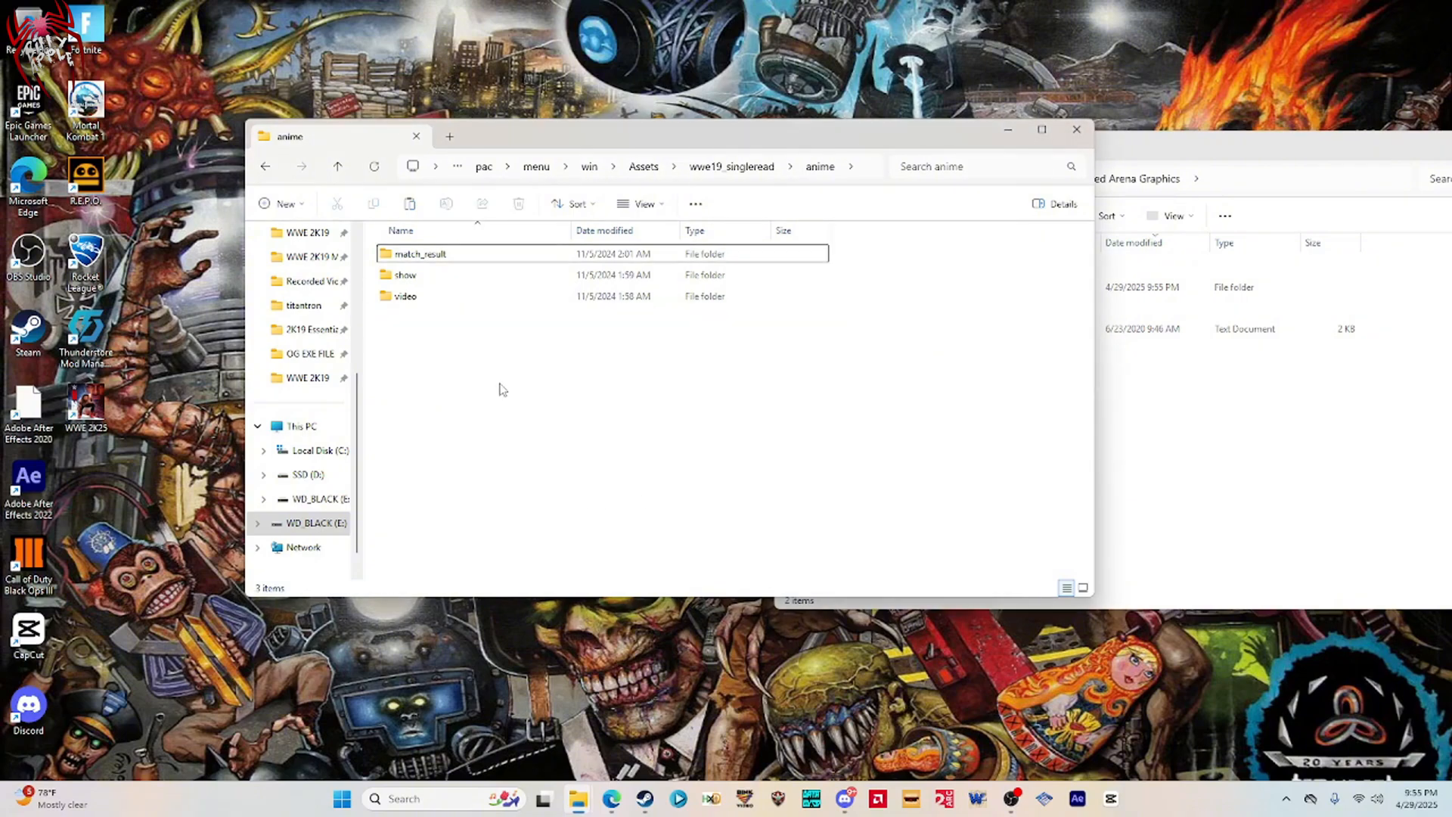
Permanently delete ltag_copyright_win.pac, ltag_matchcard_bg_win.pac, ltag_ppv_logo_win.pac and ltag_replay_win.pac from the texture folder in wwe19_singleread.
click(747, 169)
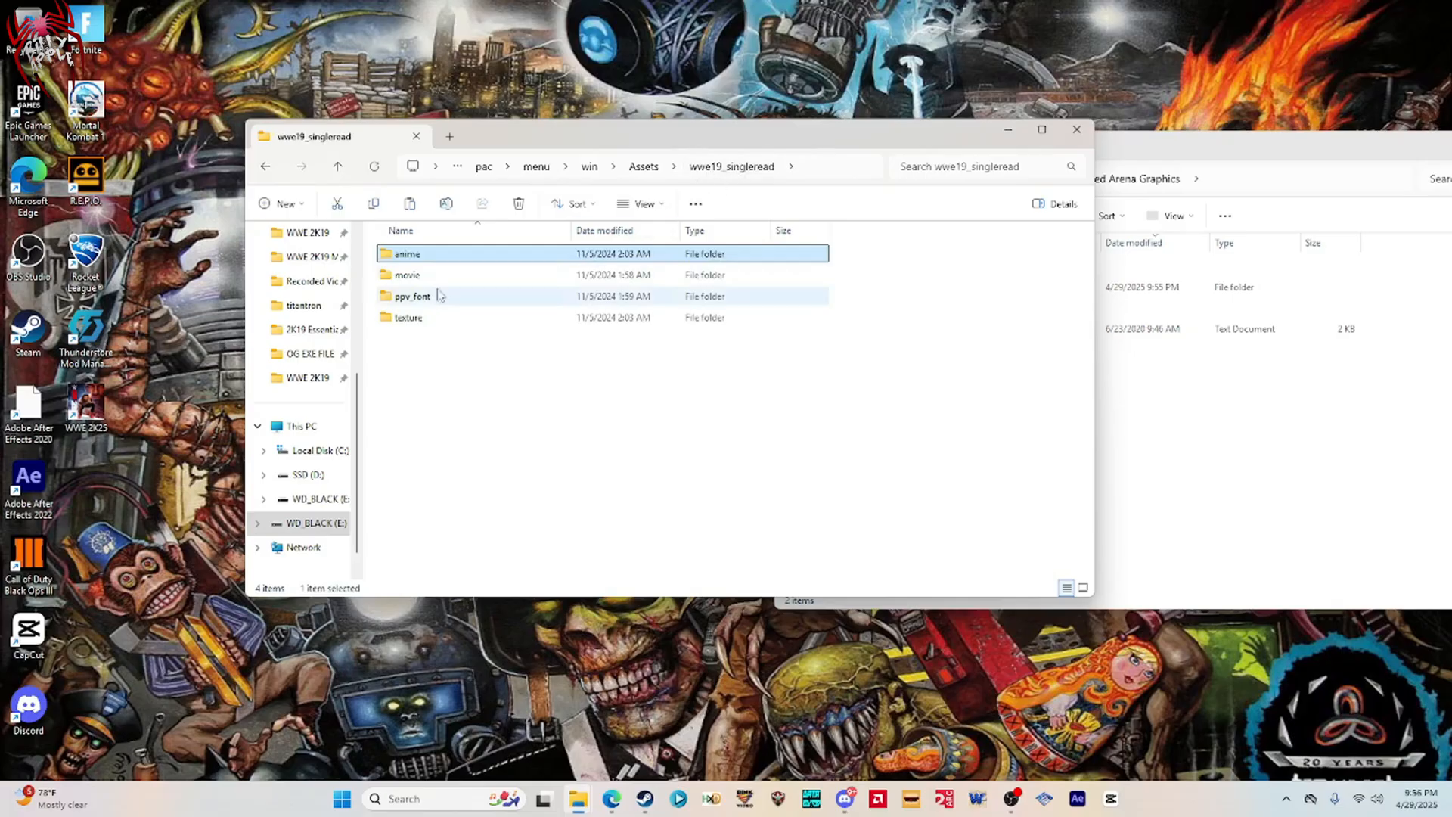
double_click(401, 320)
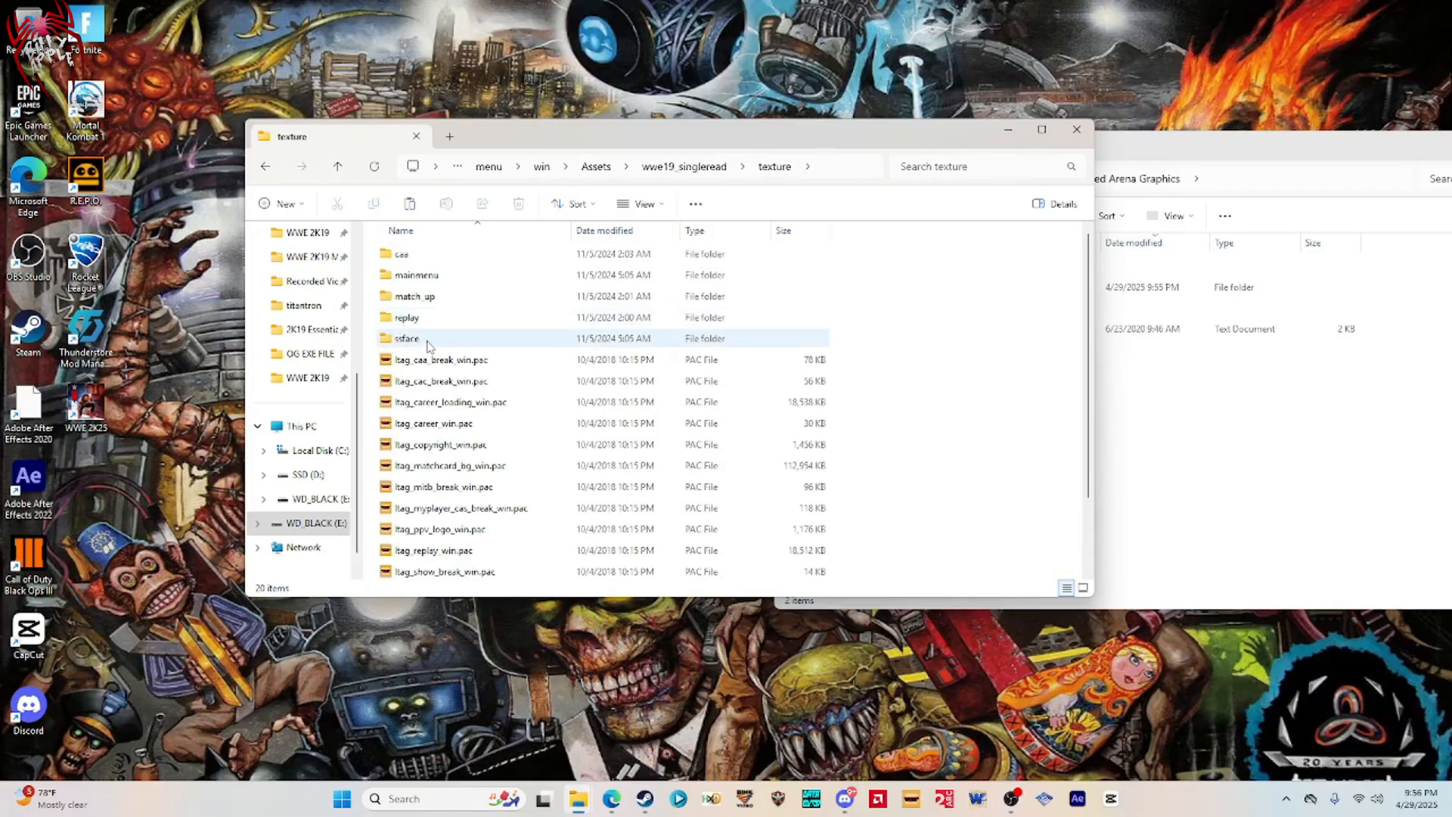
click(438, 448)
ctrl+click(439, 467)
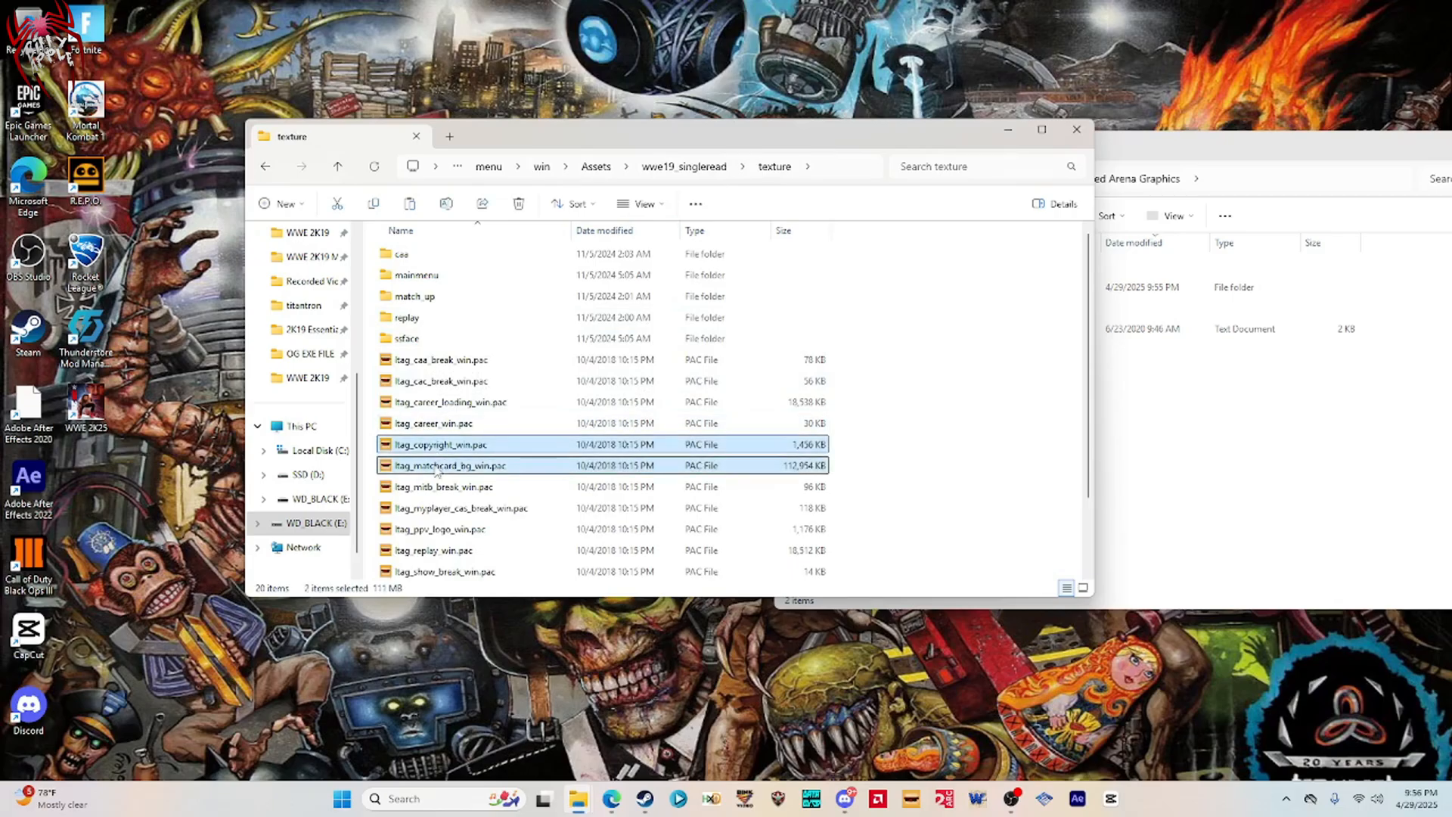
ctrl+click(439, 530)
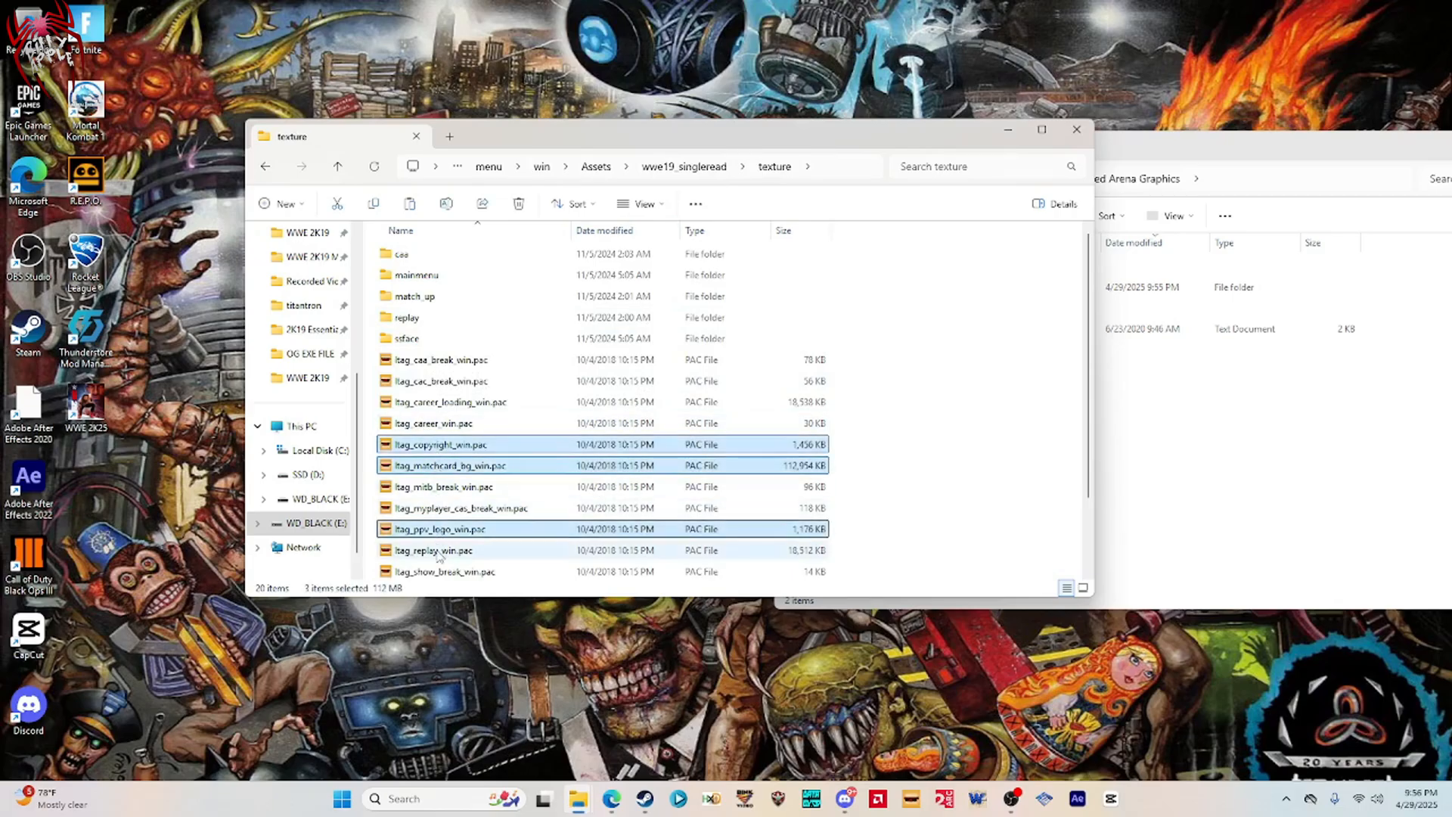
ctrl+click(437, 551)
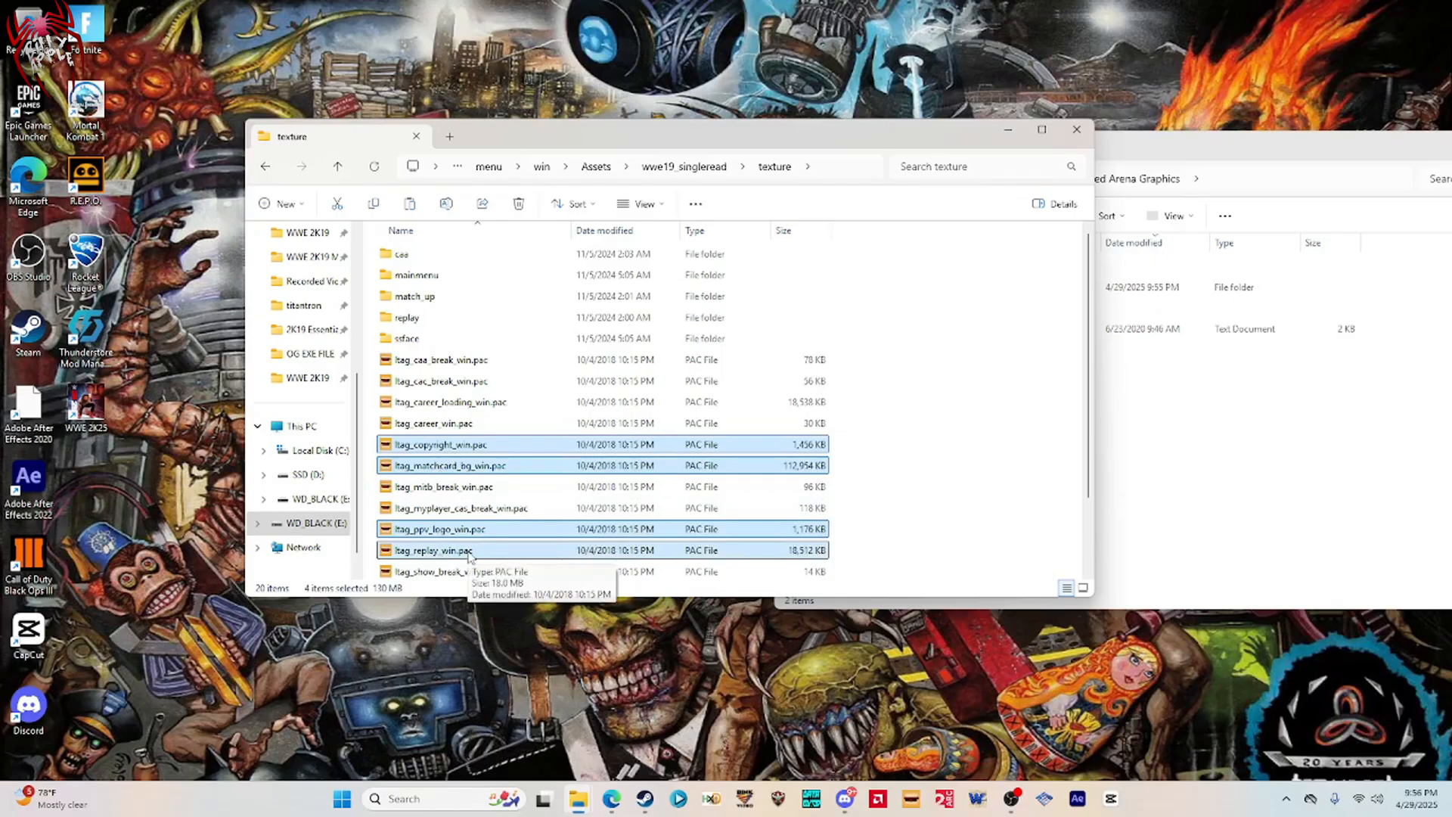
key(shift+Delete)
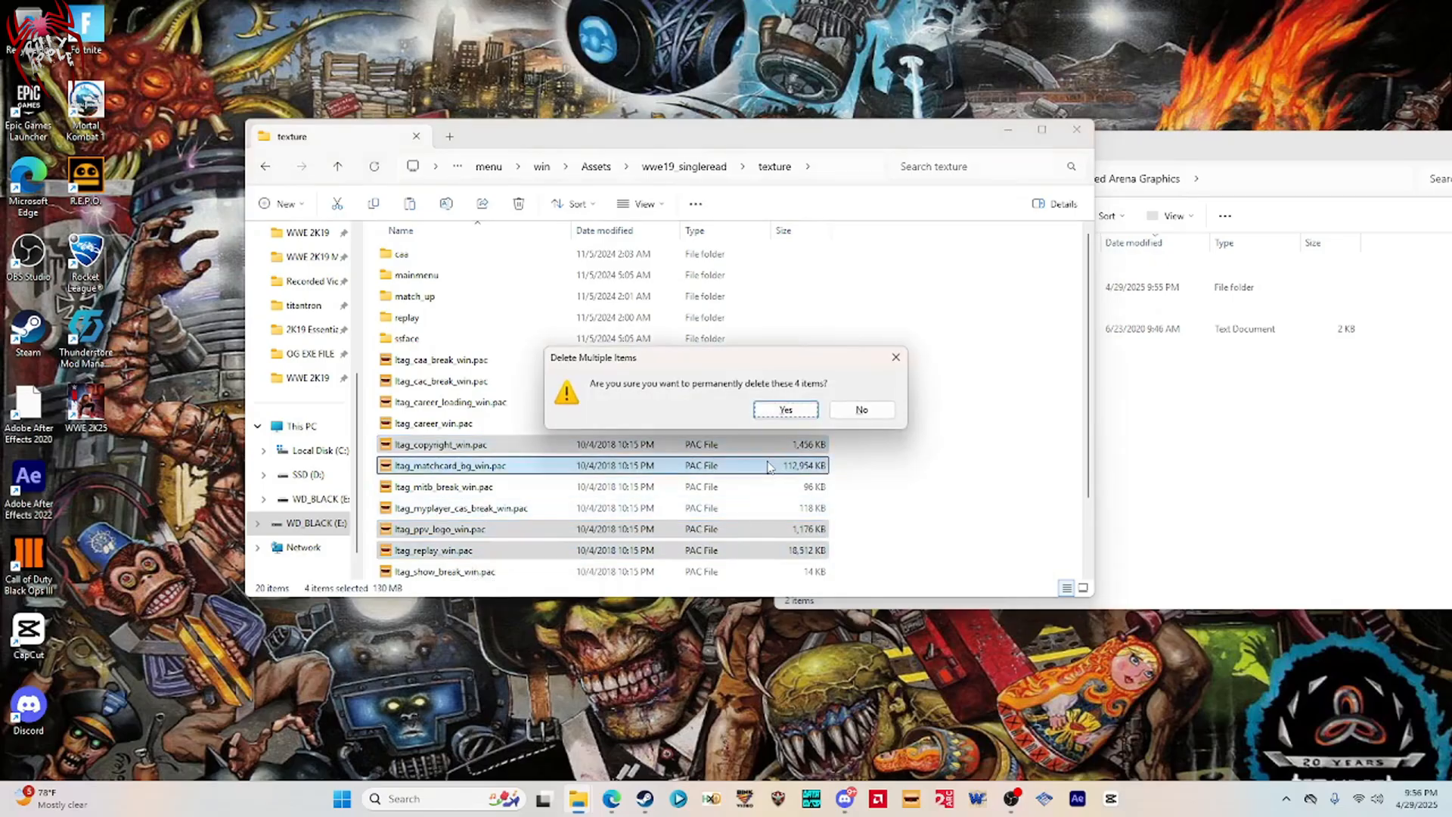
click(784, 413)
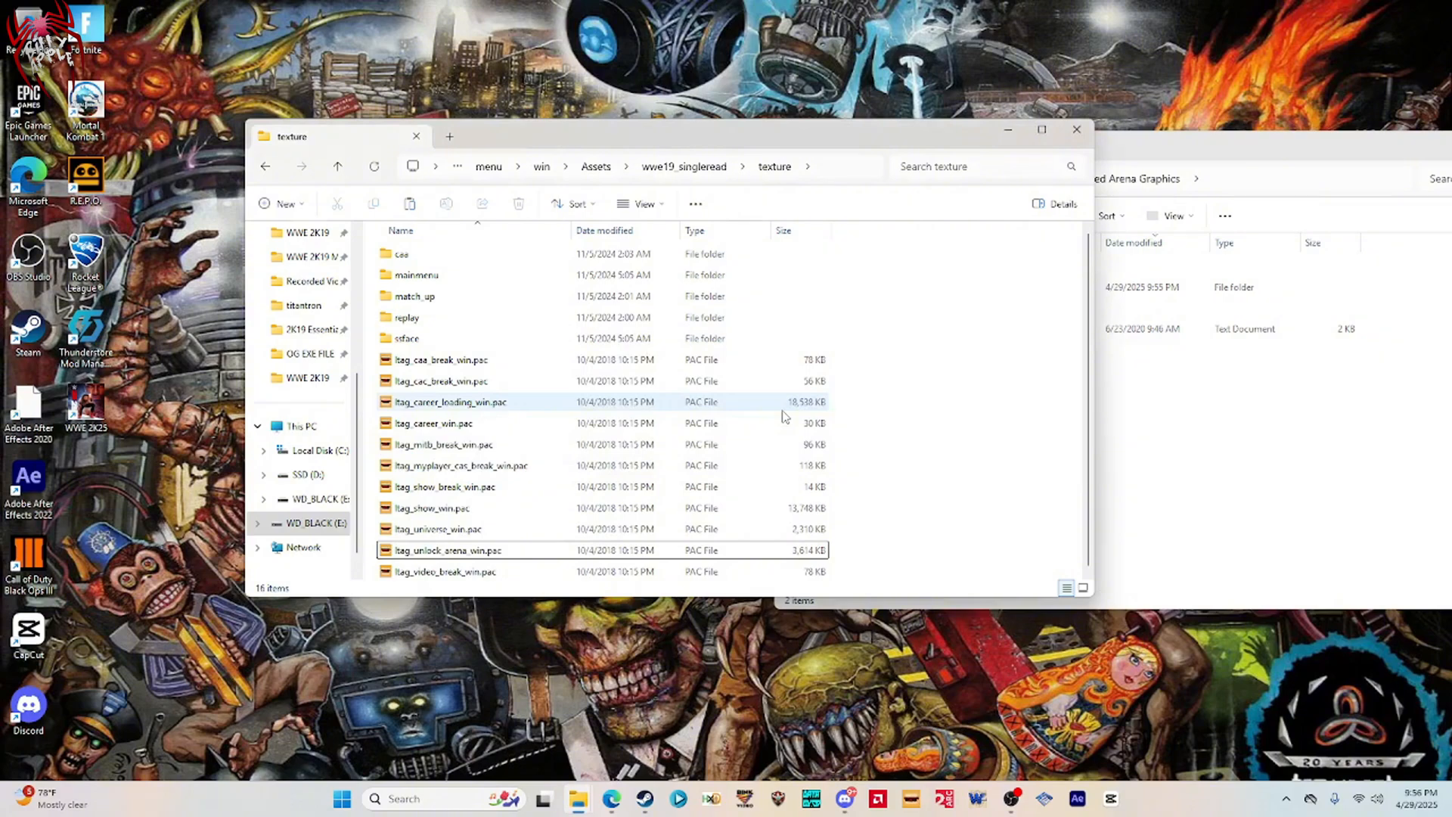
Copy the pac folder from WWE 2K19 Unpacked Arena Graphics and paste it into the main WWE 2K19 game folder.
click(490, 176)
click(651, 167)
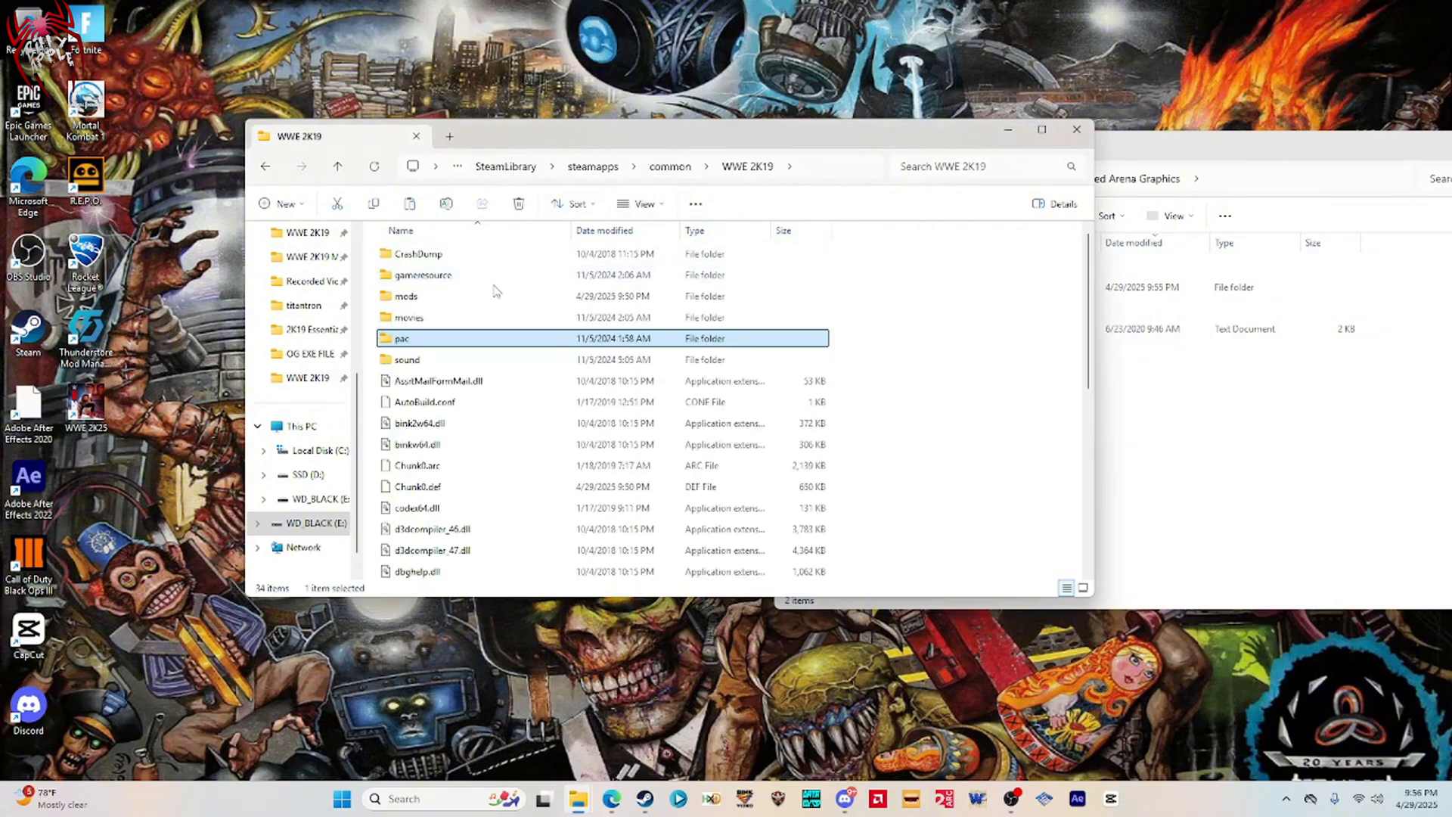
click(370, 357)
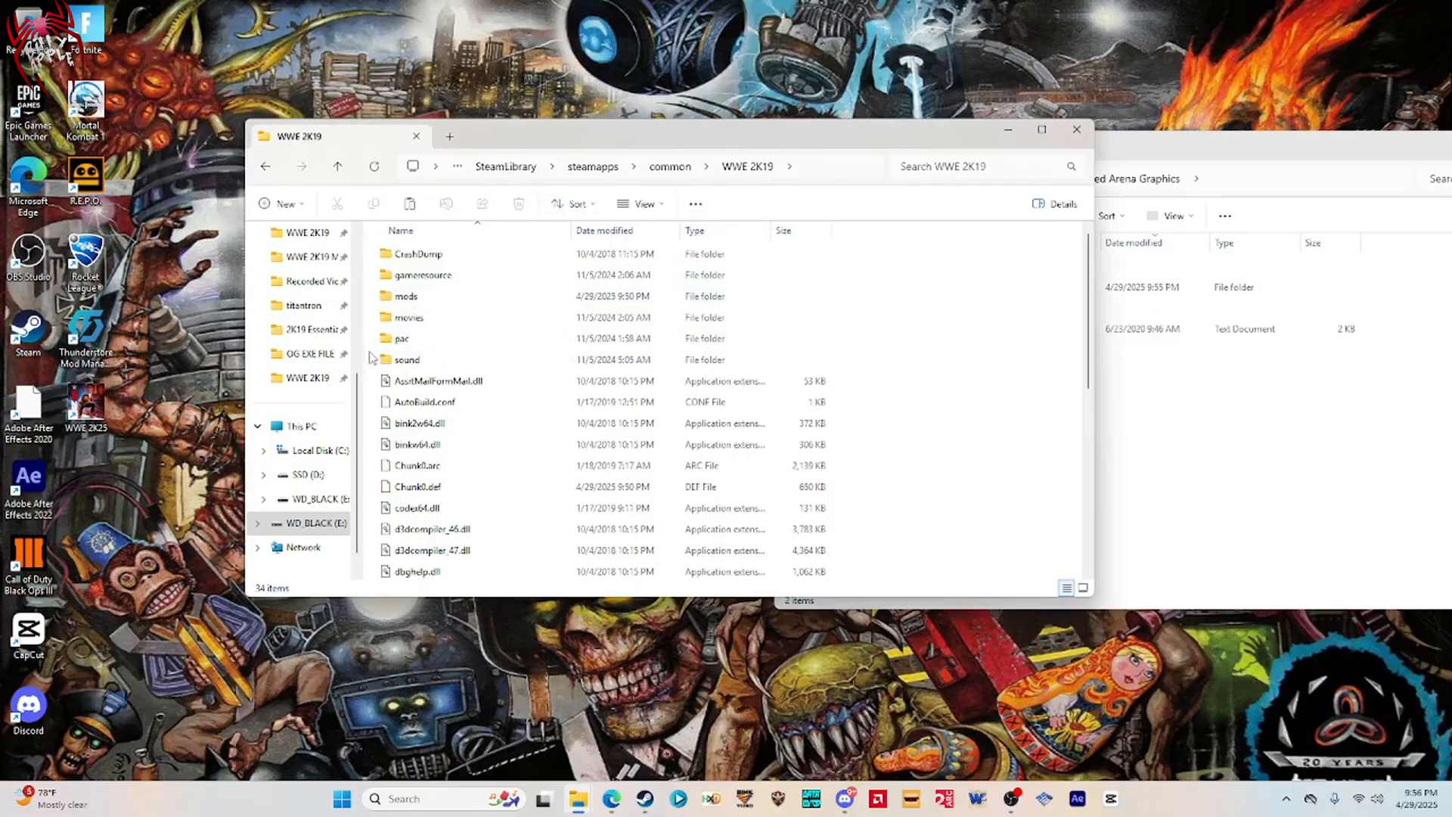
click(1163, 423)
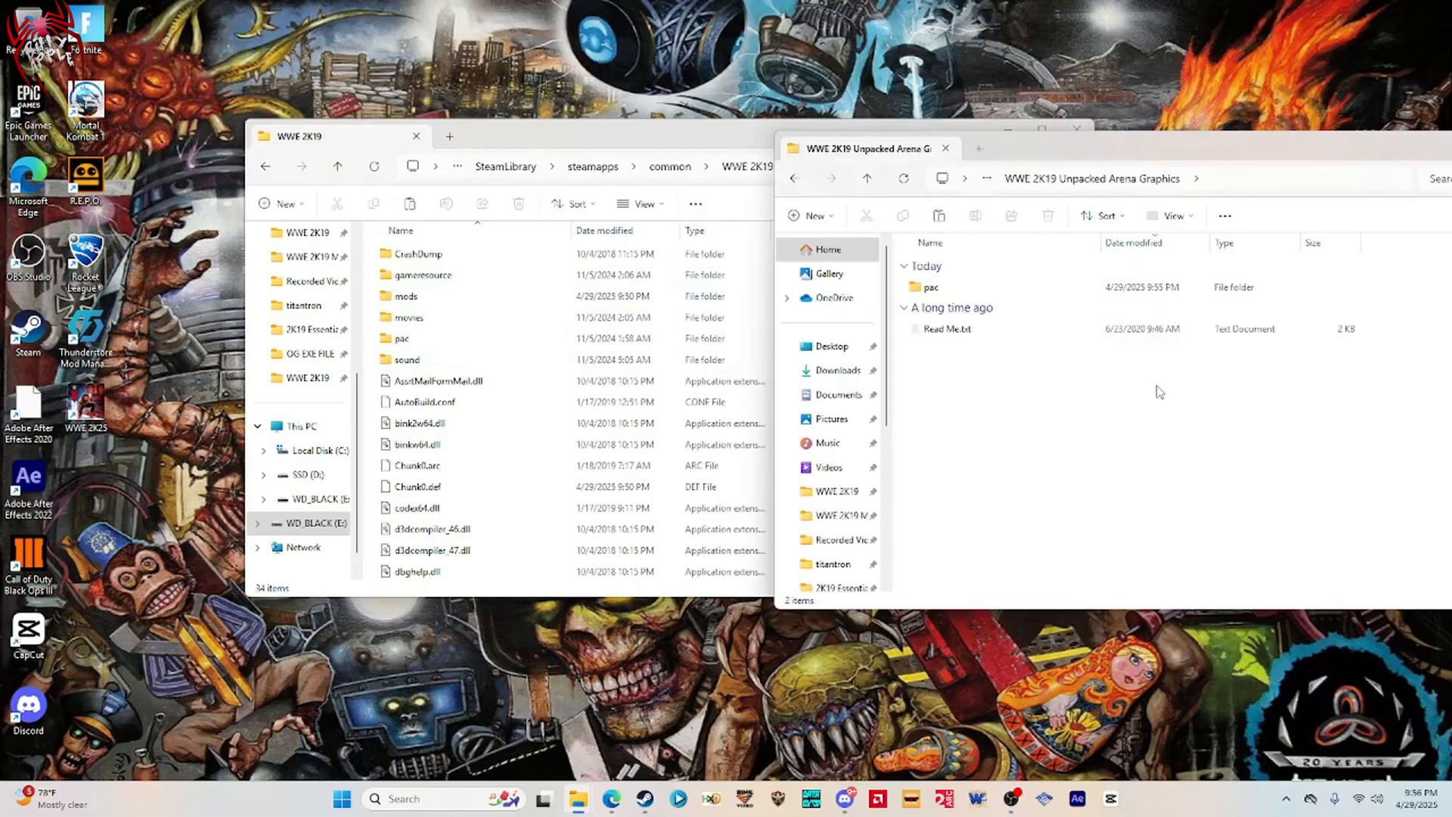
right_click(930, 295)
click(998, 310)
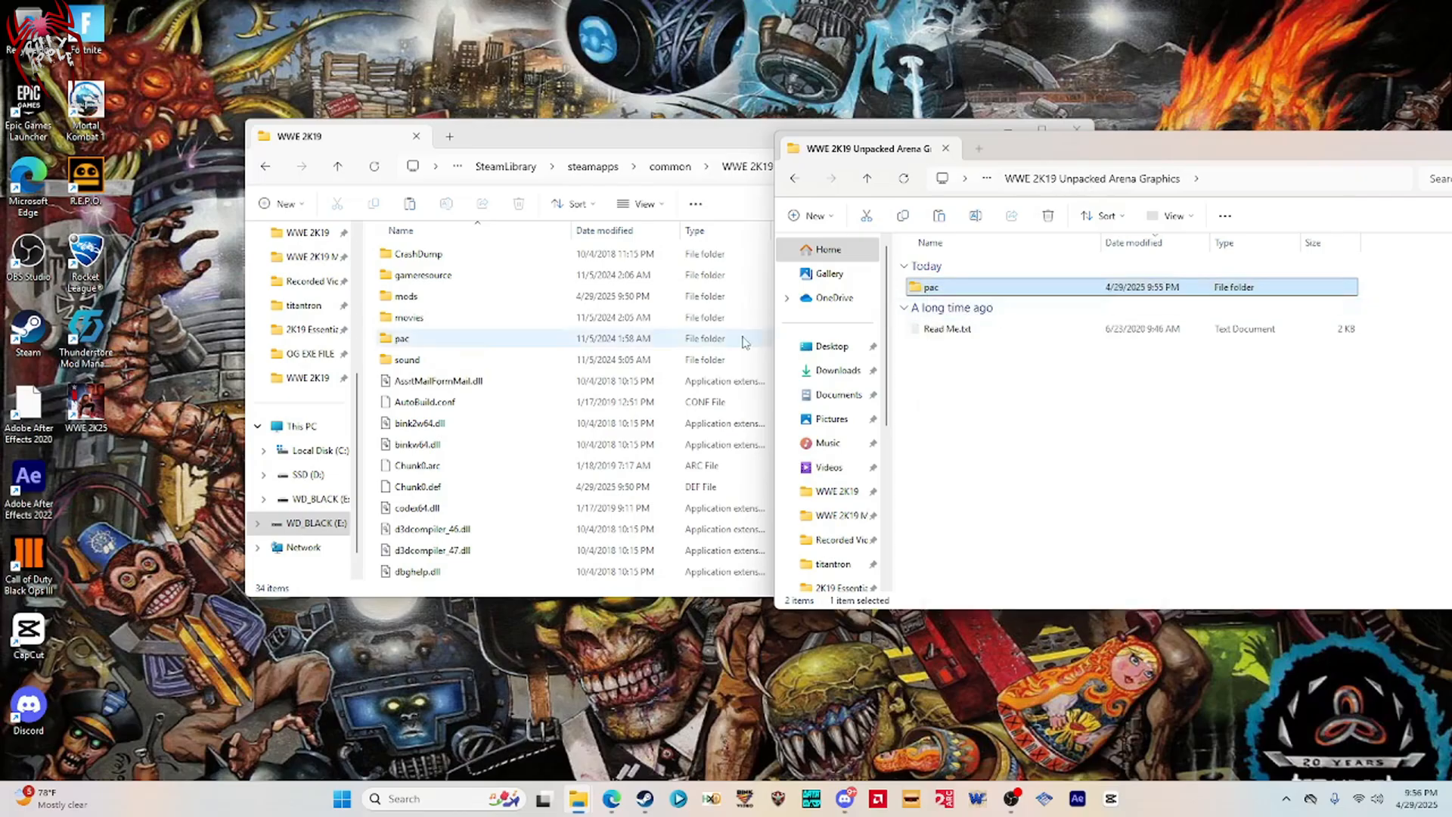
click(371, 348)
right_click(371, 348)
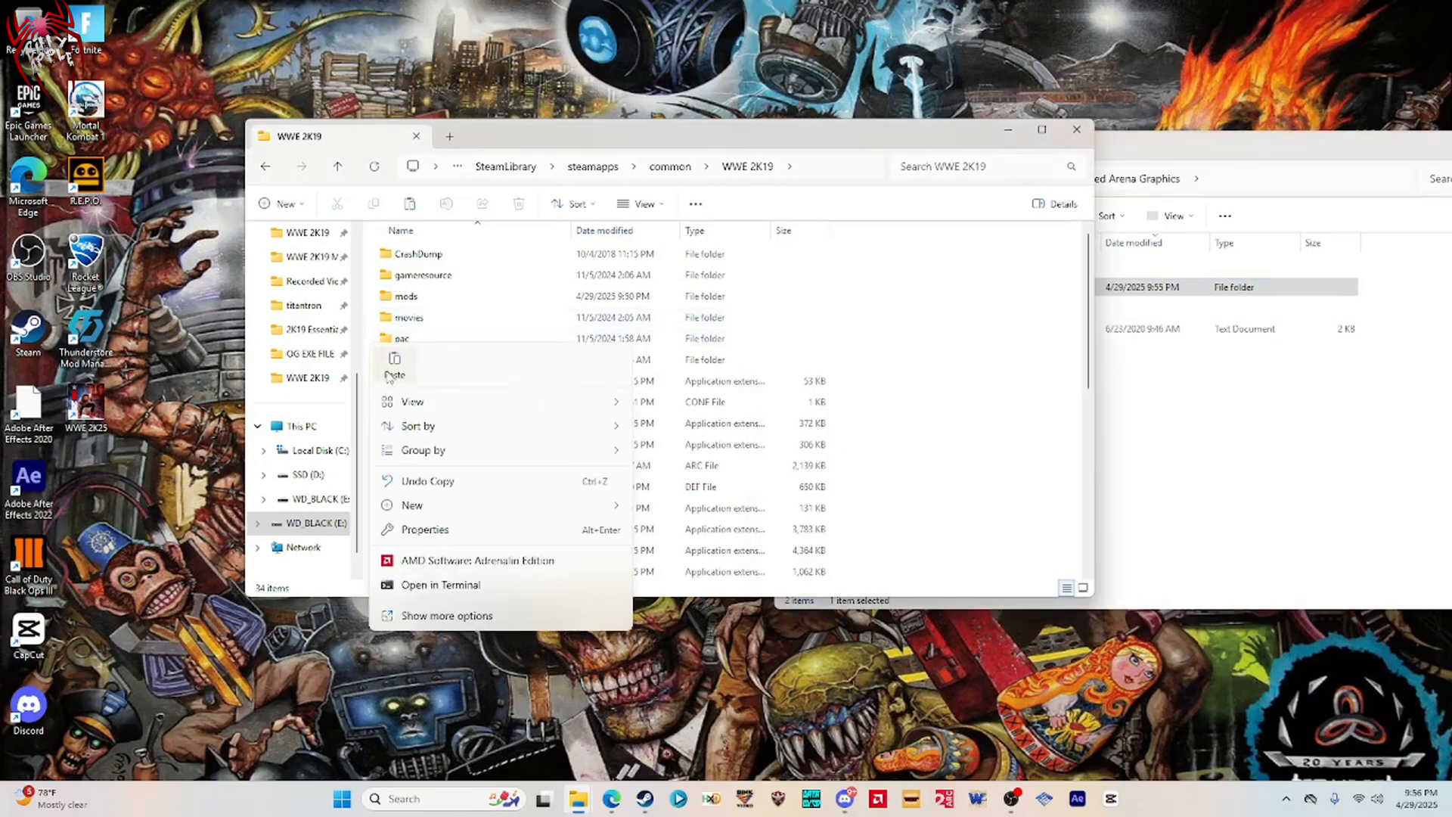
click(409, 502)
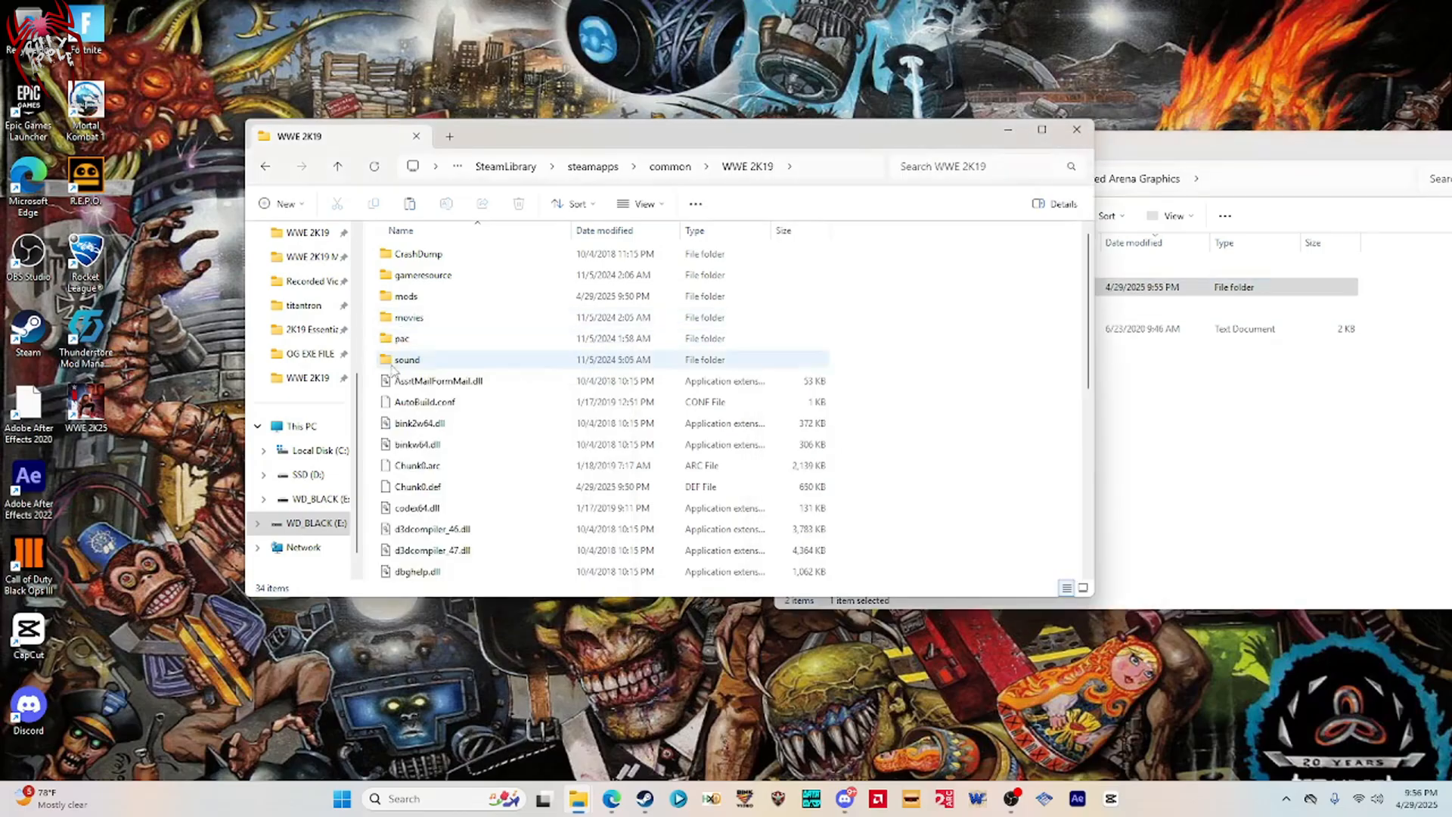
Extract the ported entrance and victory motions archive in the 2K19 Essentials folder into its own folder.
click(1142, 420)
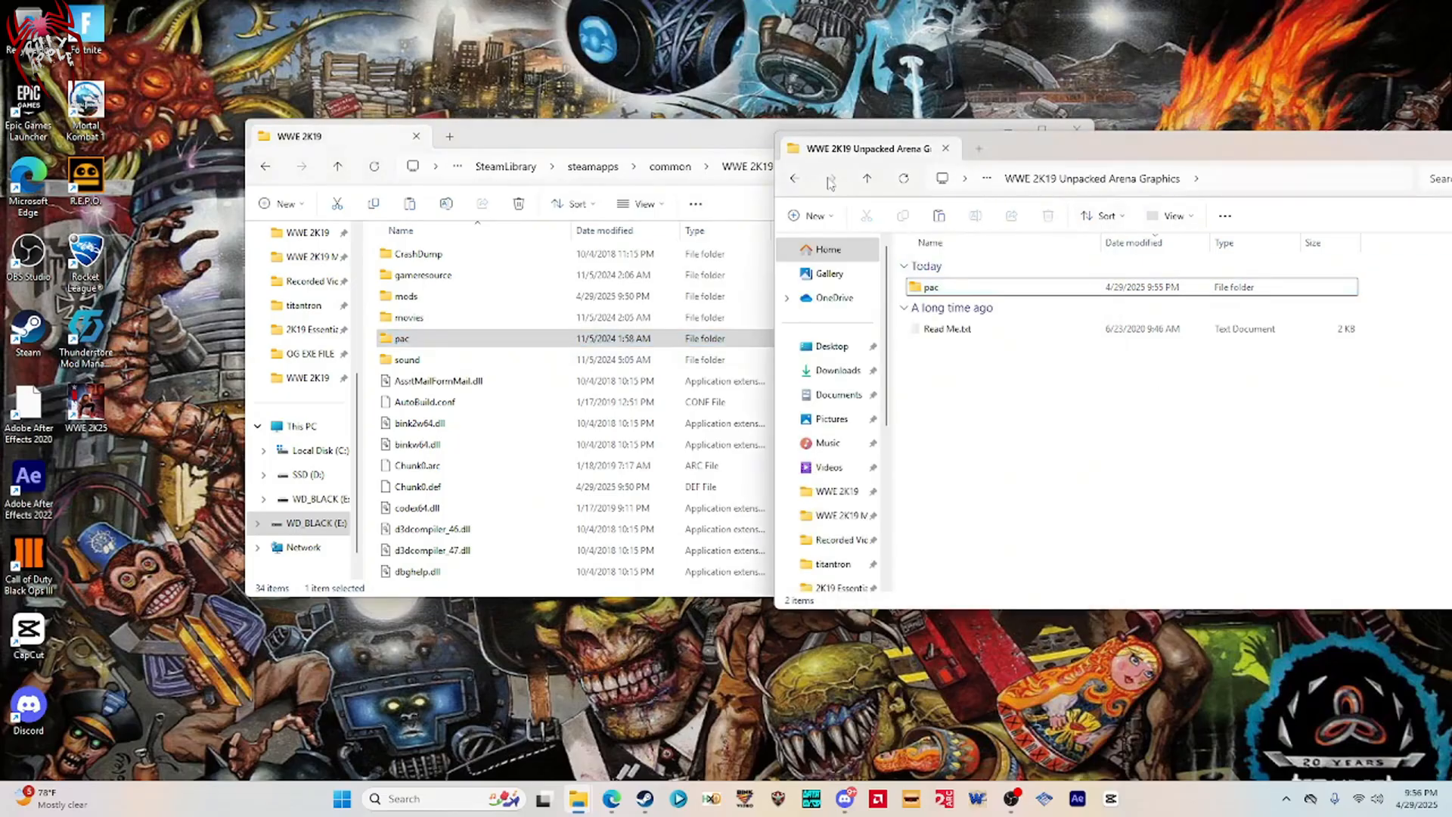
click(801, 180)
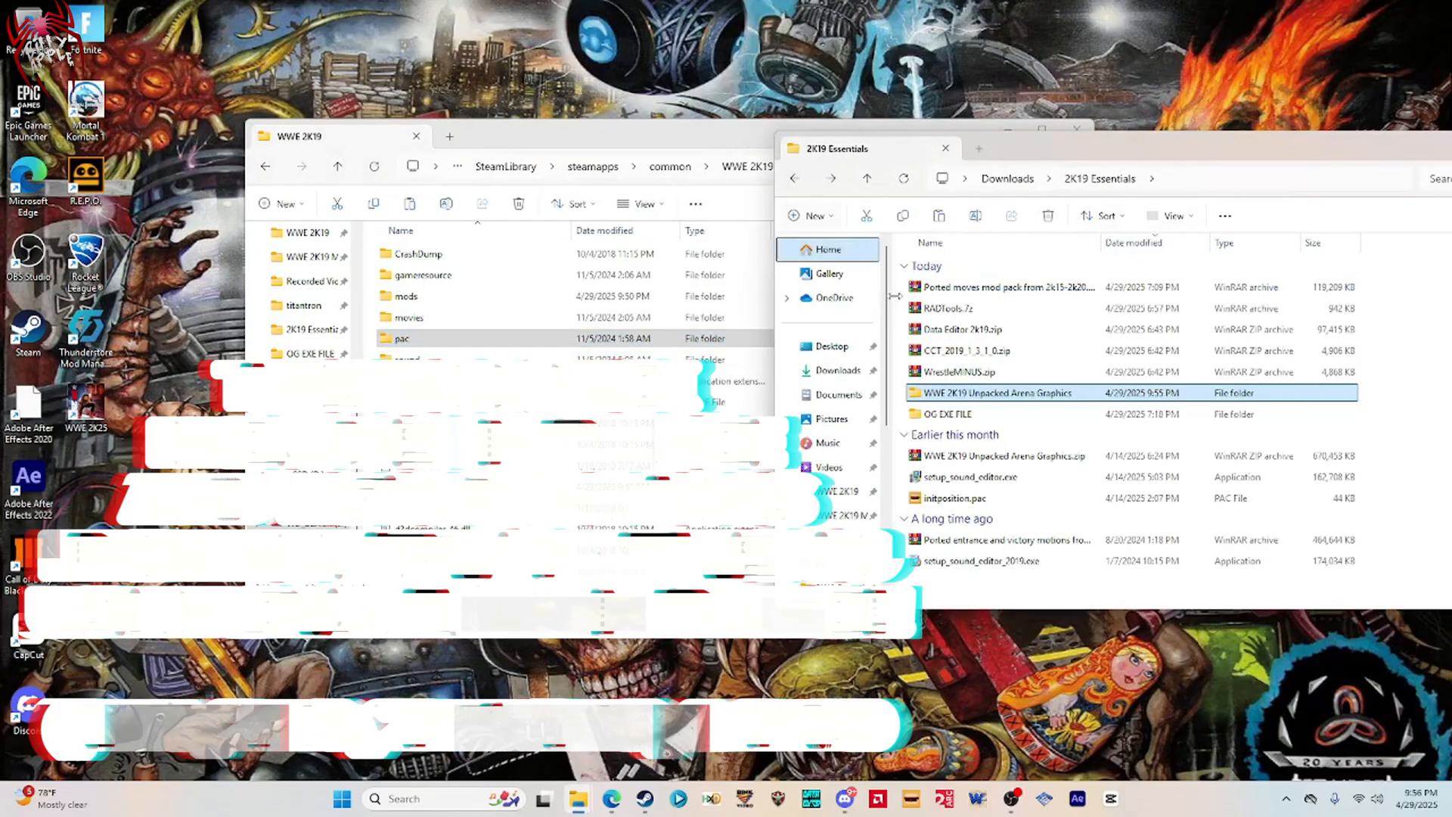
click(965, 541)
right_click(964, 541)
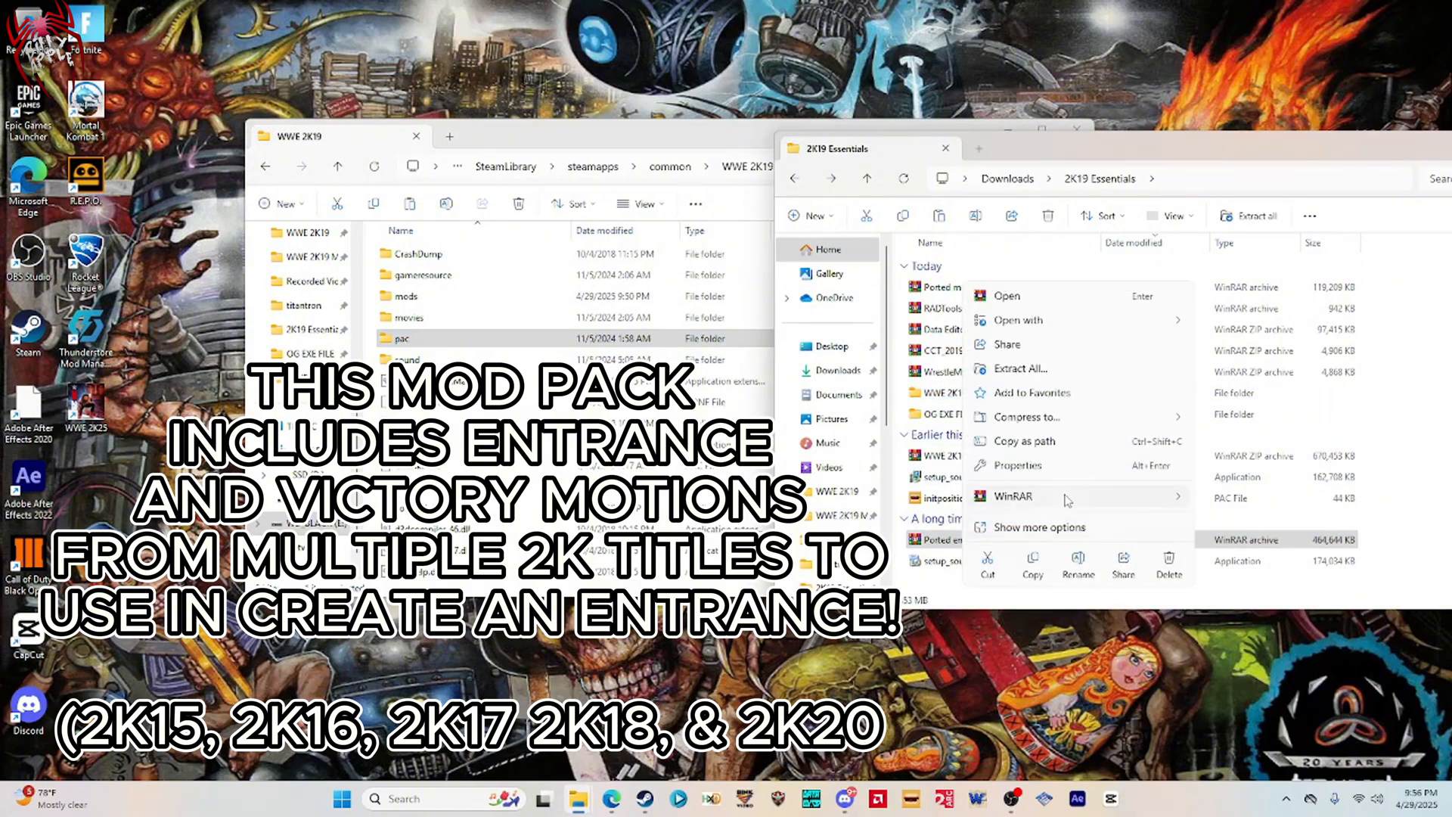
mouse_move(1066, 500)
click(784, 552)
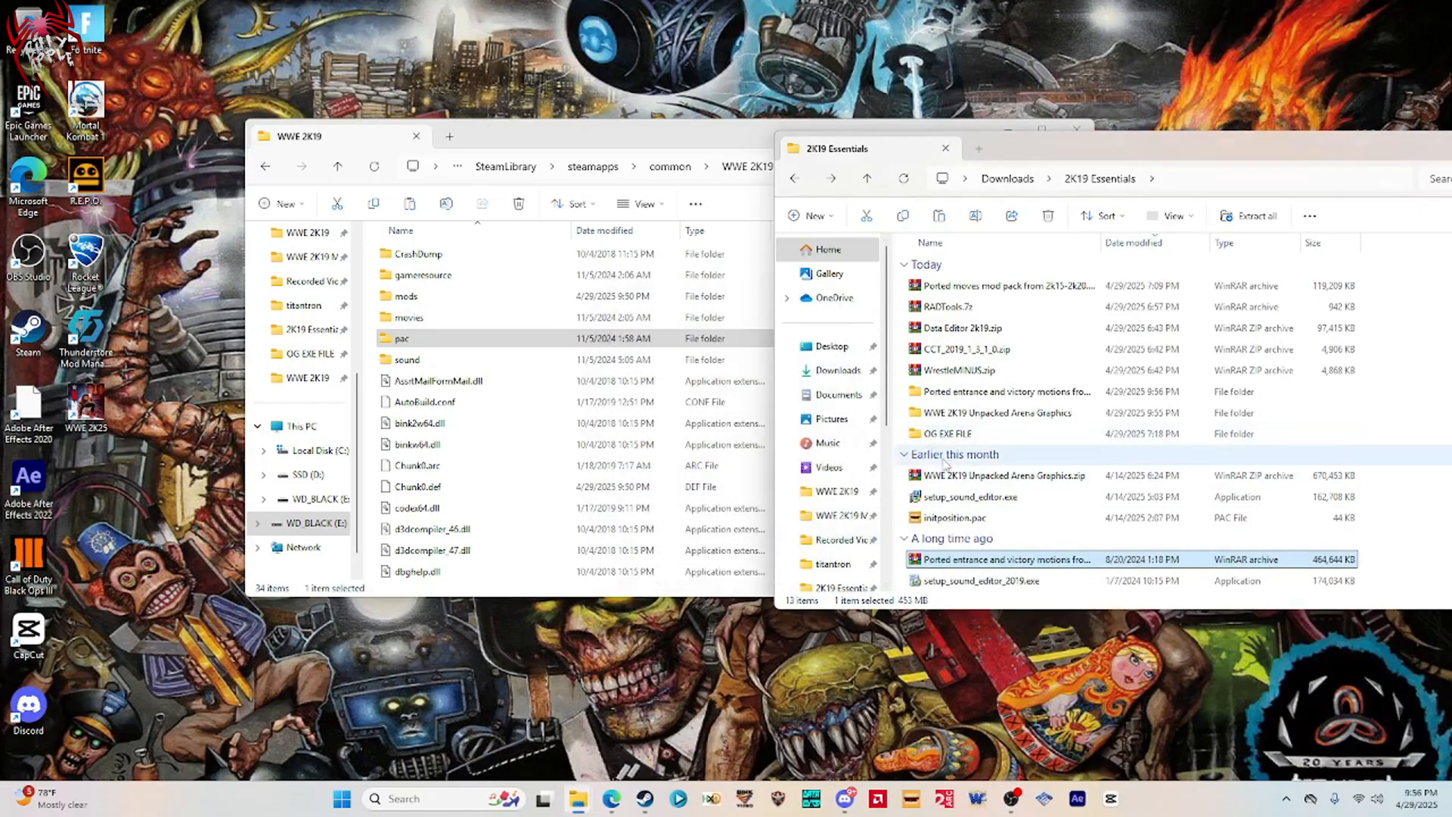
Copy the pac folder from the extracted ported entrance and victory motions mod into the main WWE 2K19 folder, replacing files with the same names.
click(971, 395)
double_click(971, 395)
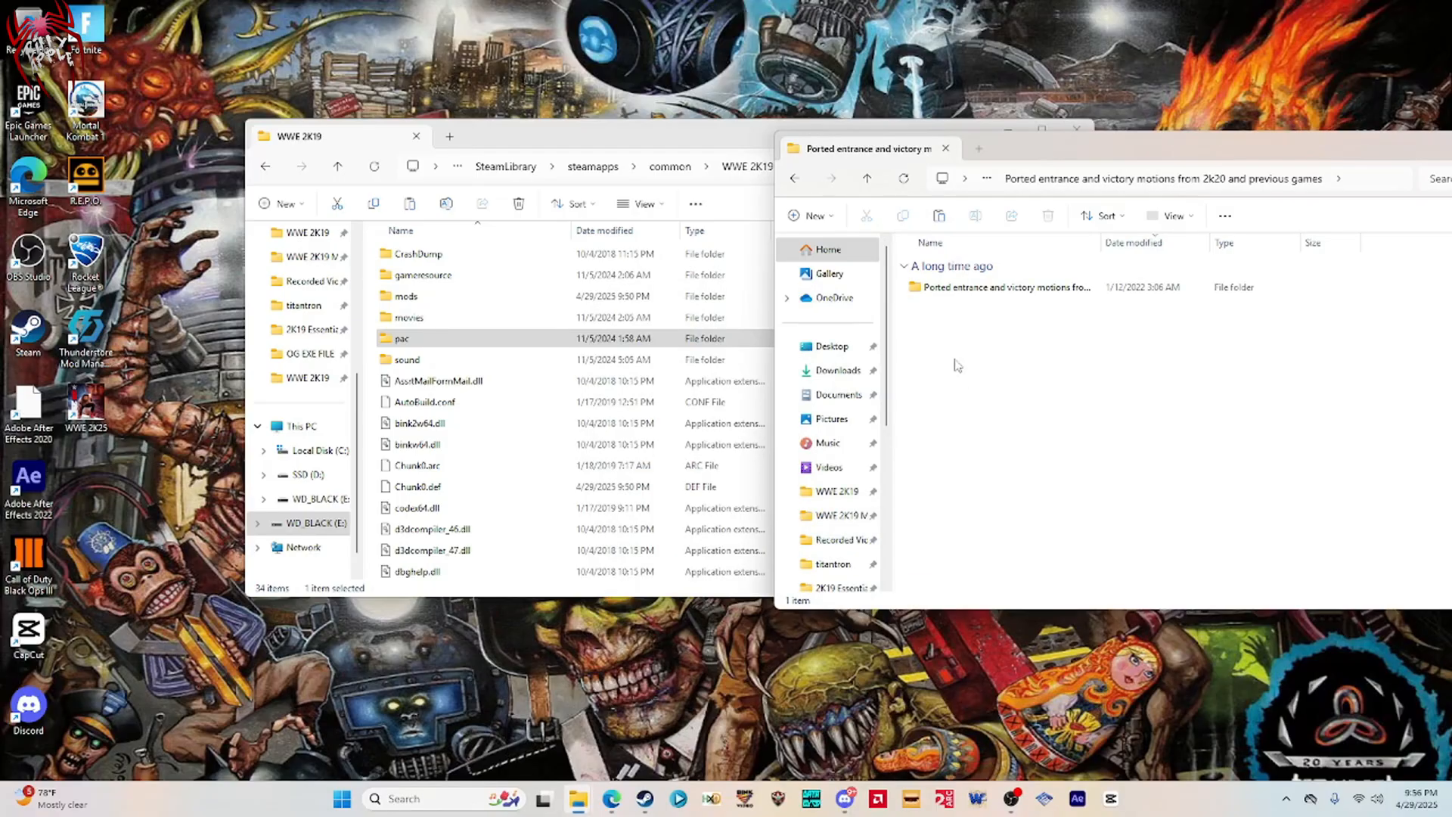
double_click(955, 291)
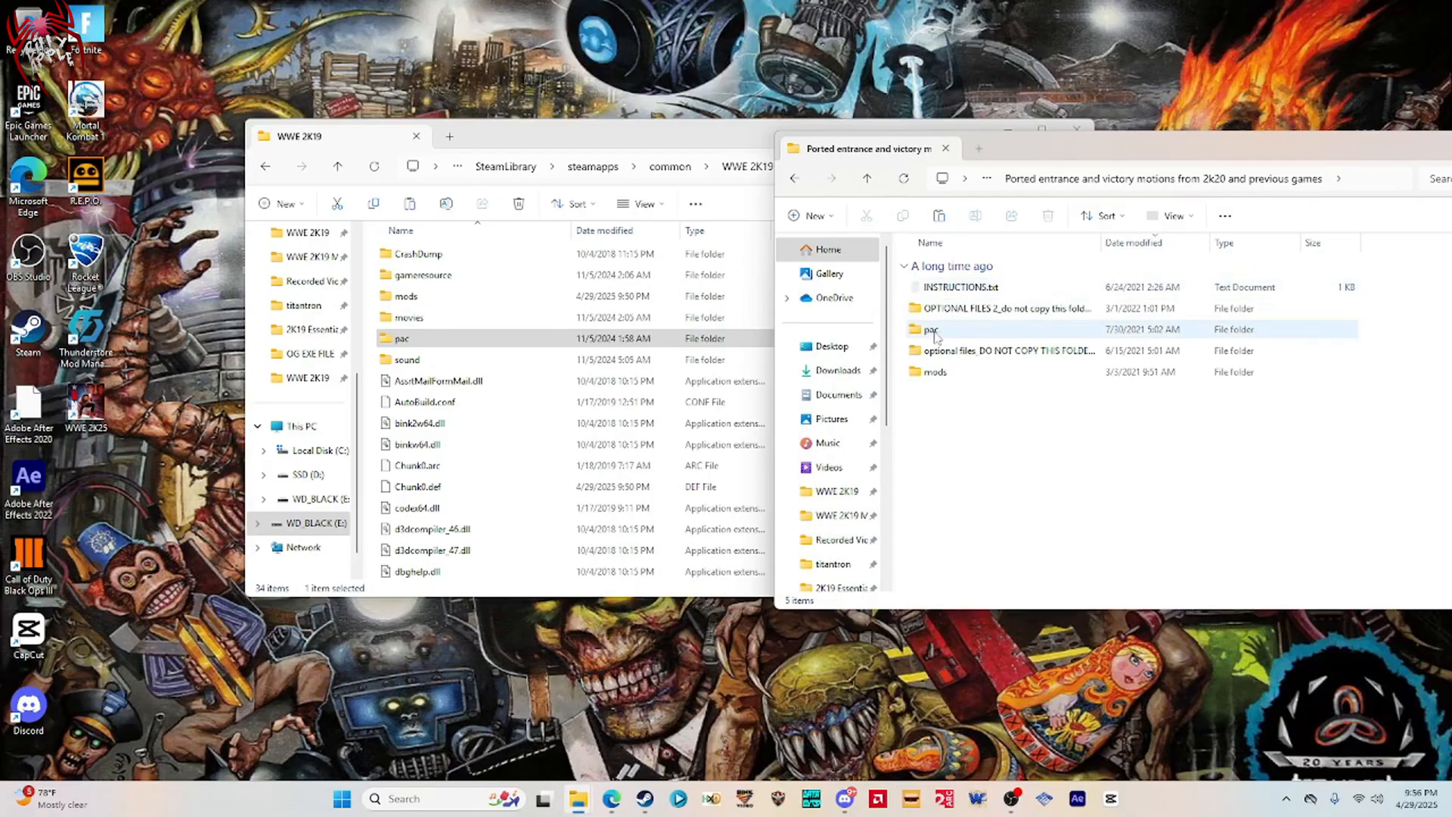
click(936, 336)
right_click(936, 333)
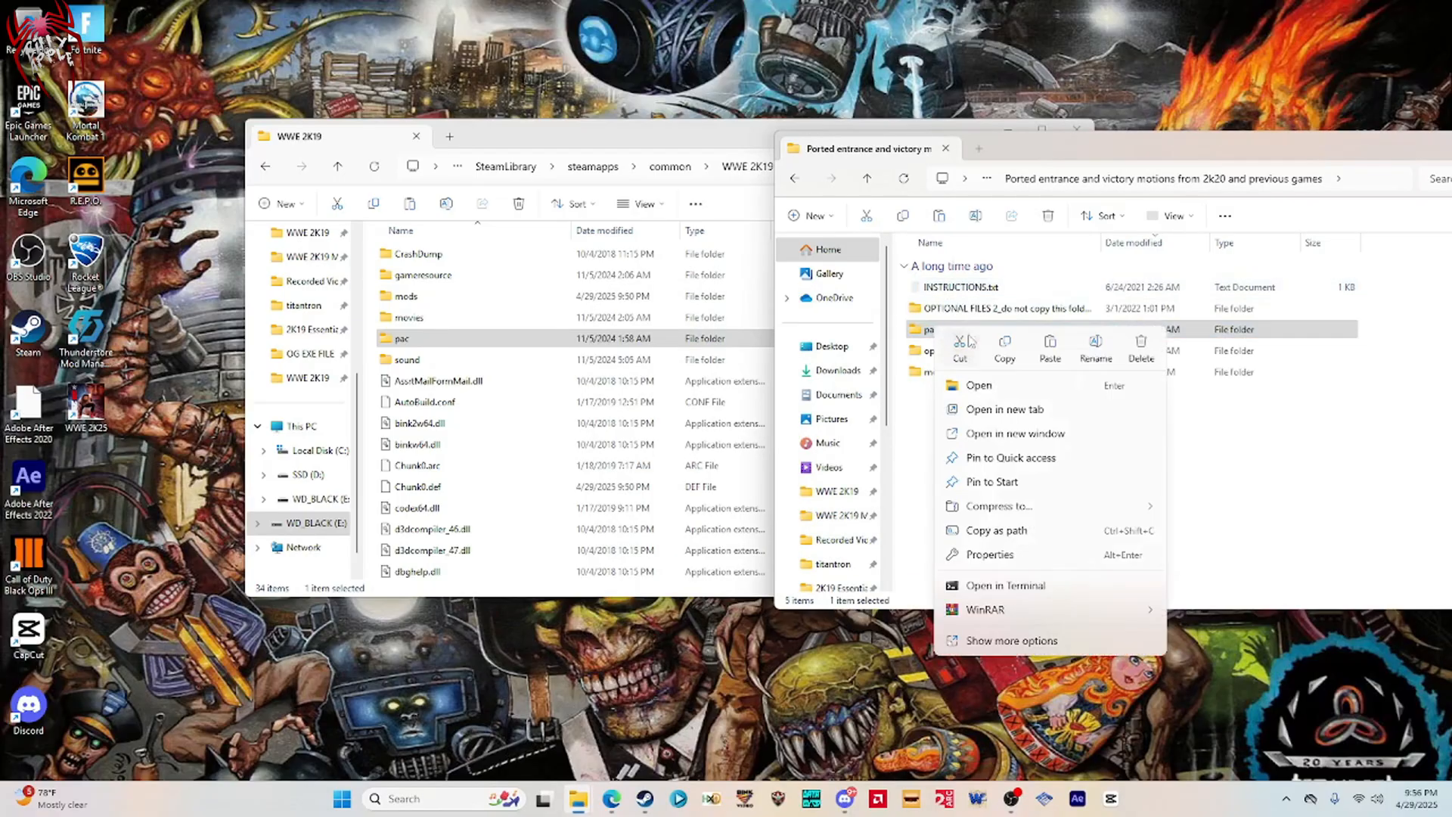
click(1006, 349)
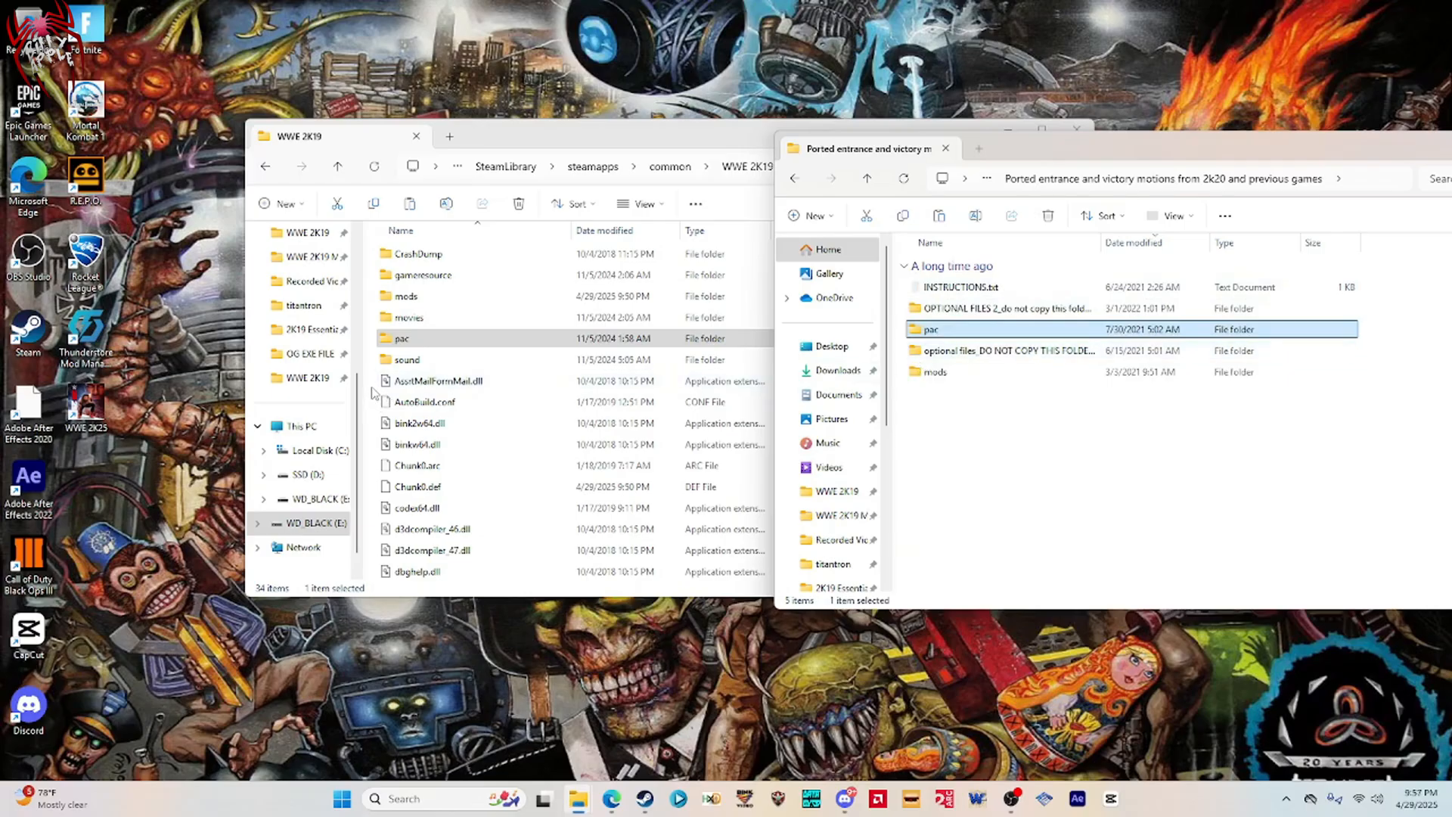
click(373, 392)
right_click(381, 387)
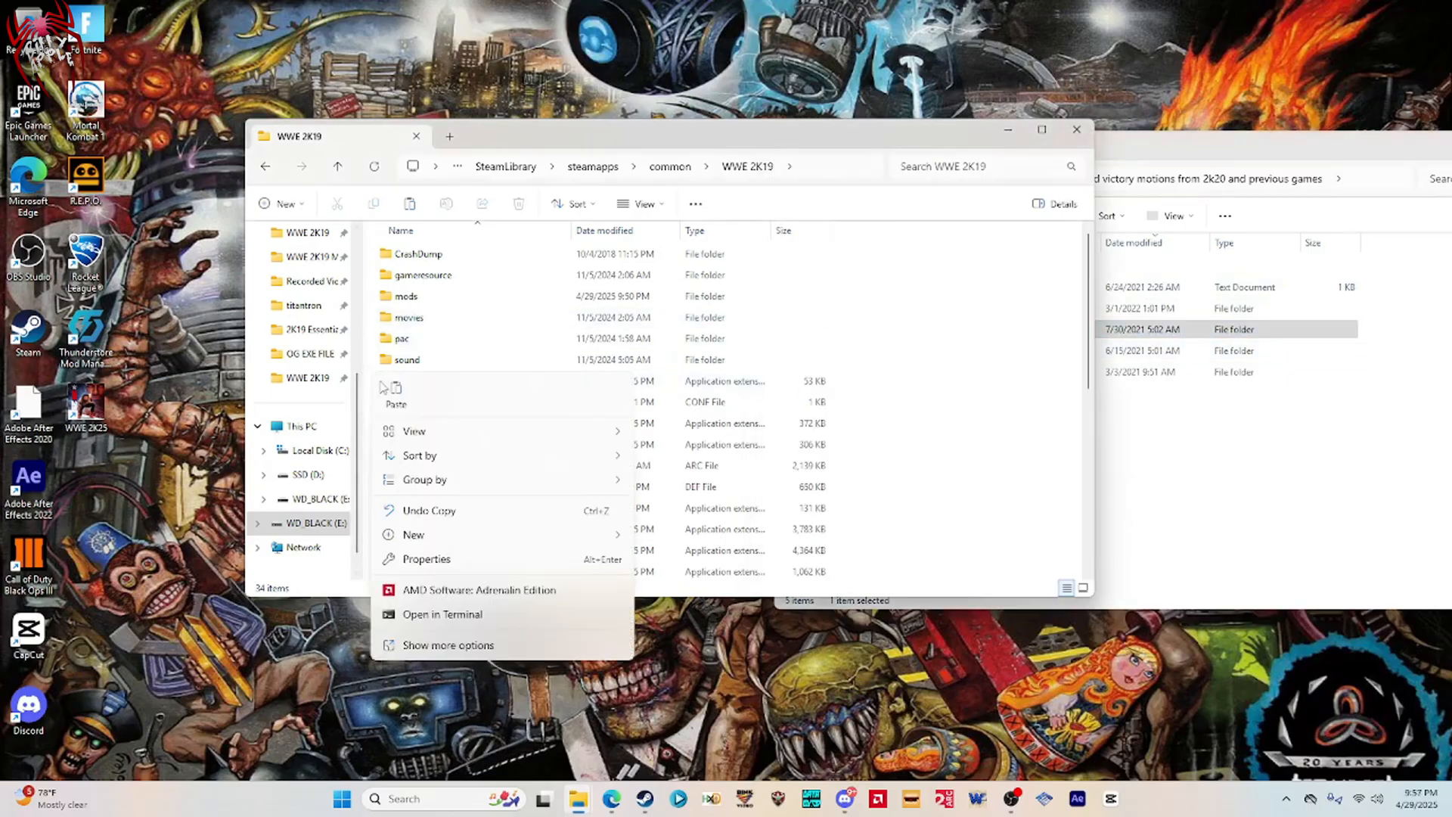
click(382, 387)
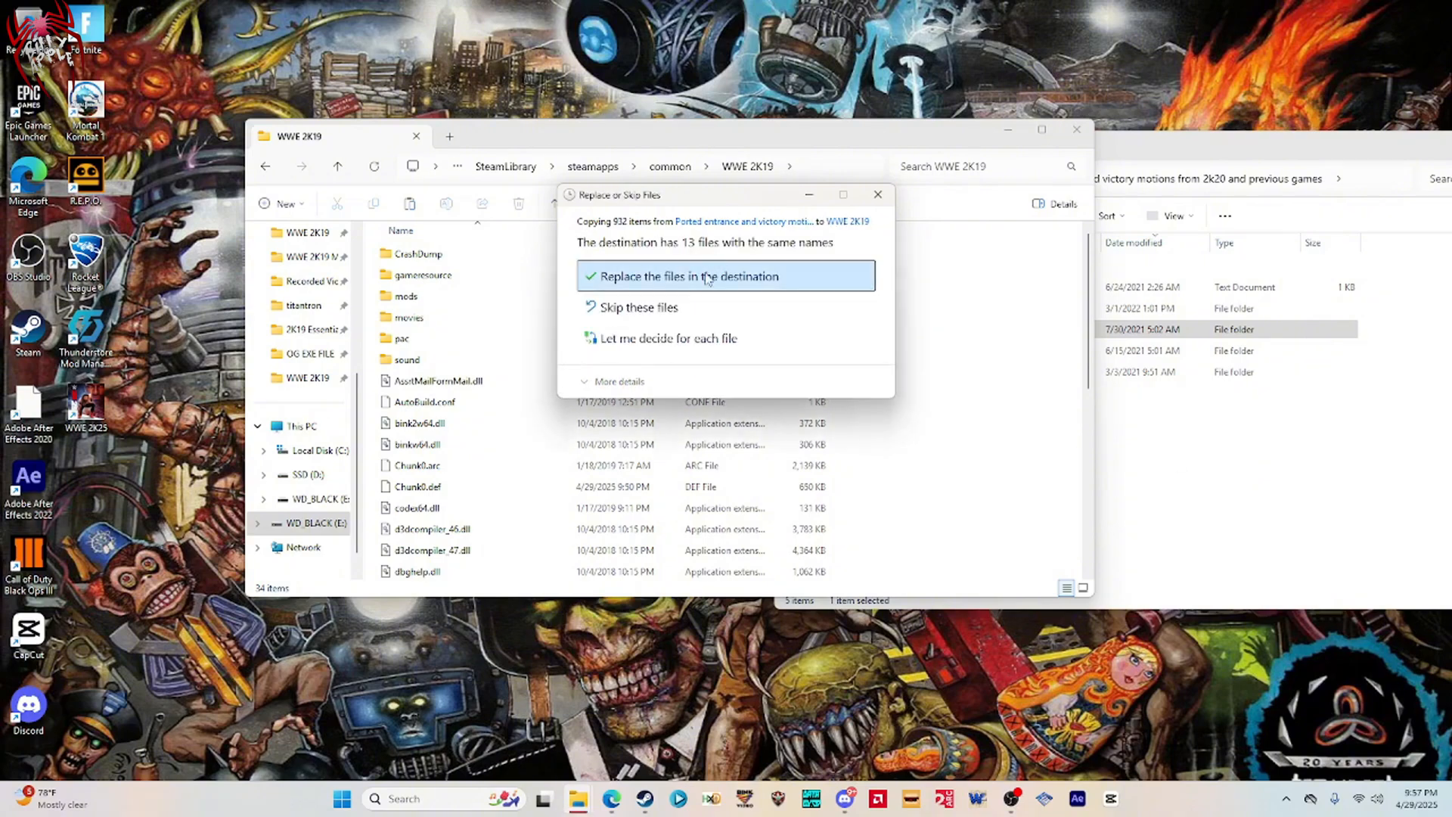
click(707, 279)
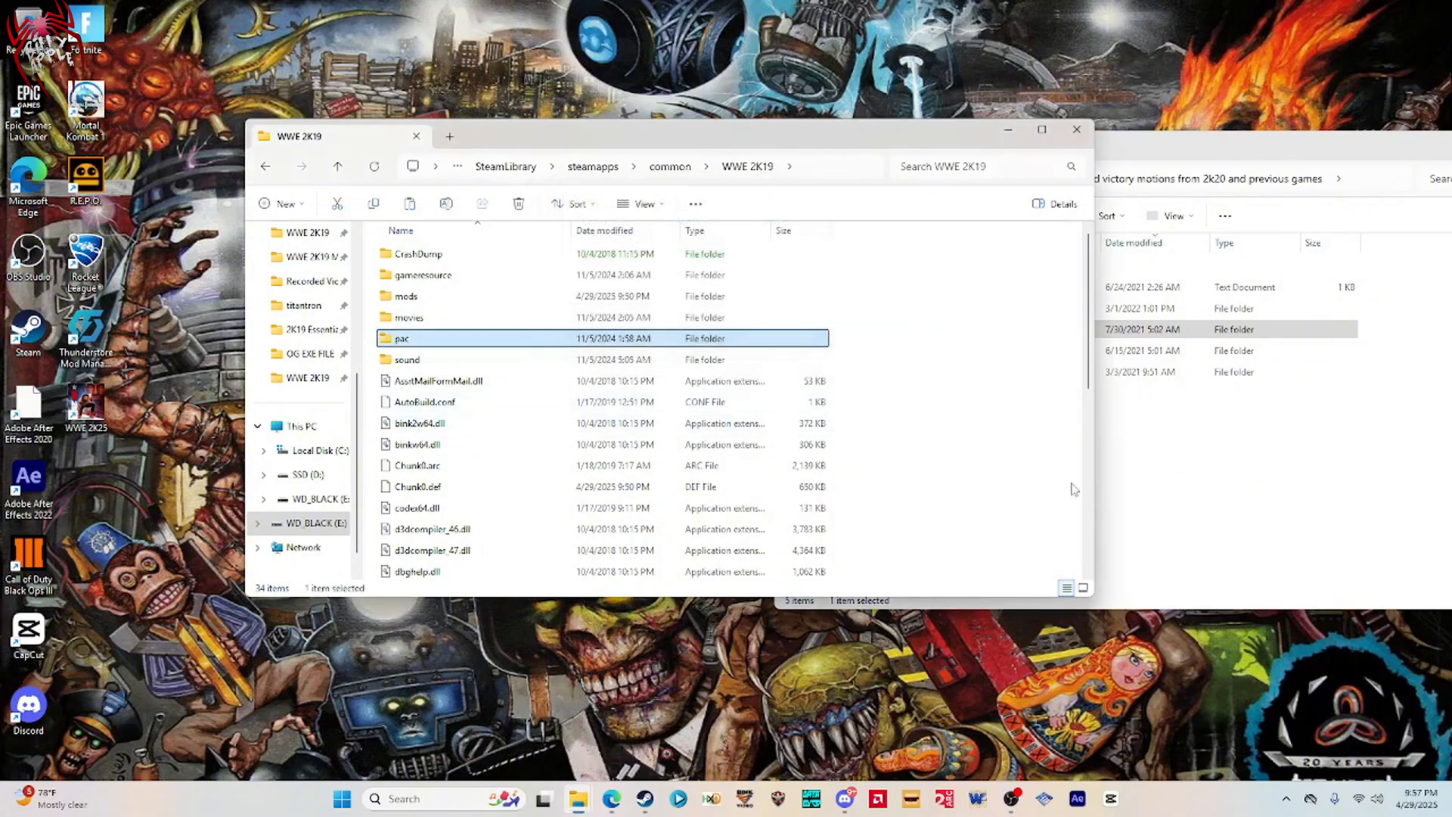
Extract the "Ported moves mod pack from 2k15-2k20" archive in 2K19 Essentials into its own folder.
click(1174, 478)
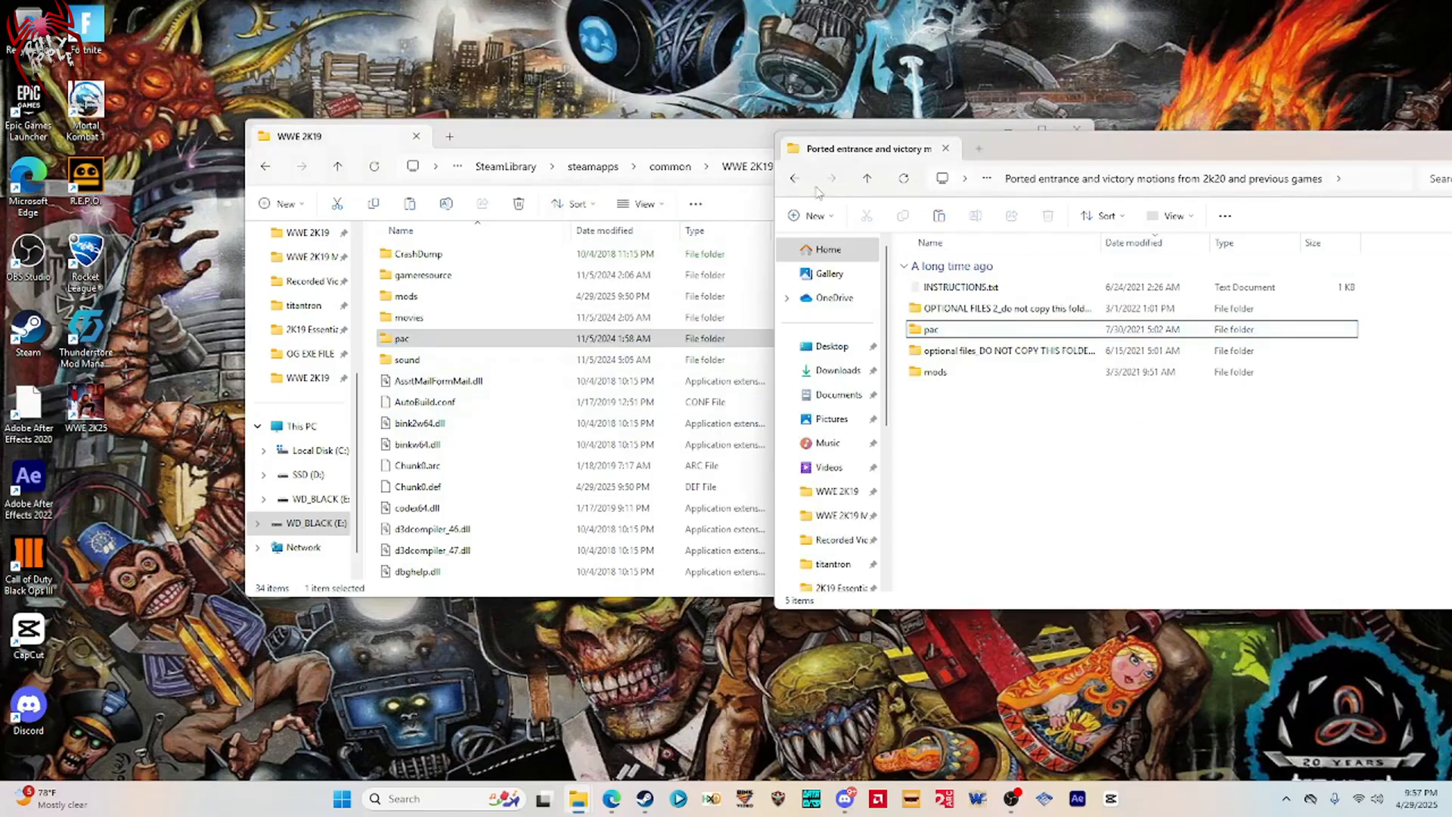
click(794, 179)
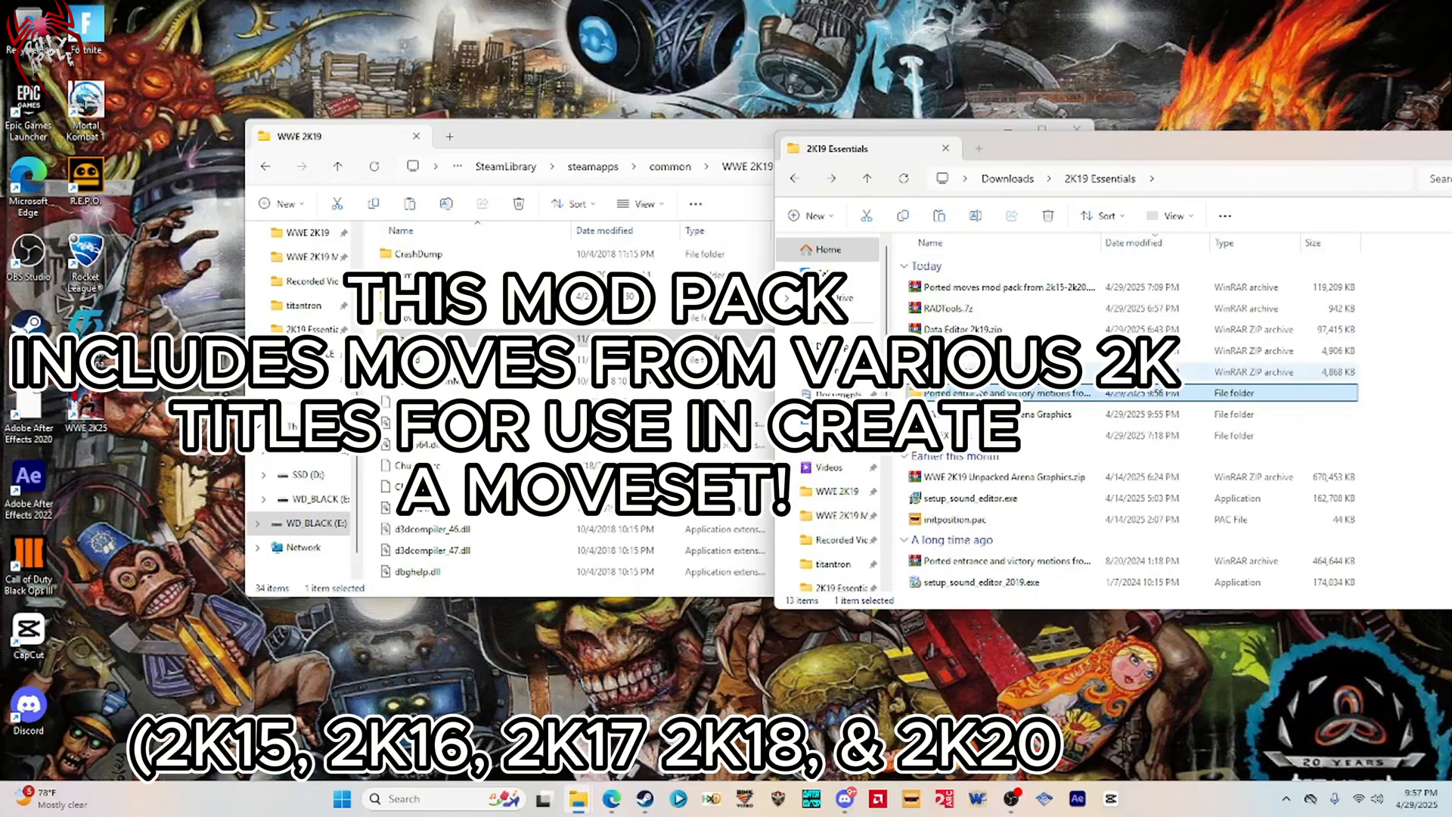
right_click(965, 294)
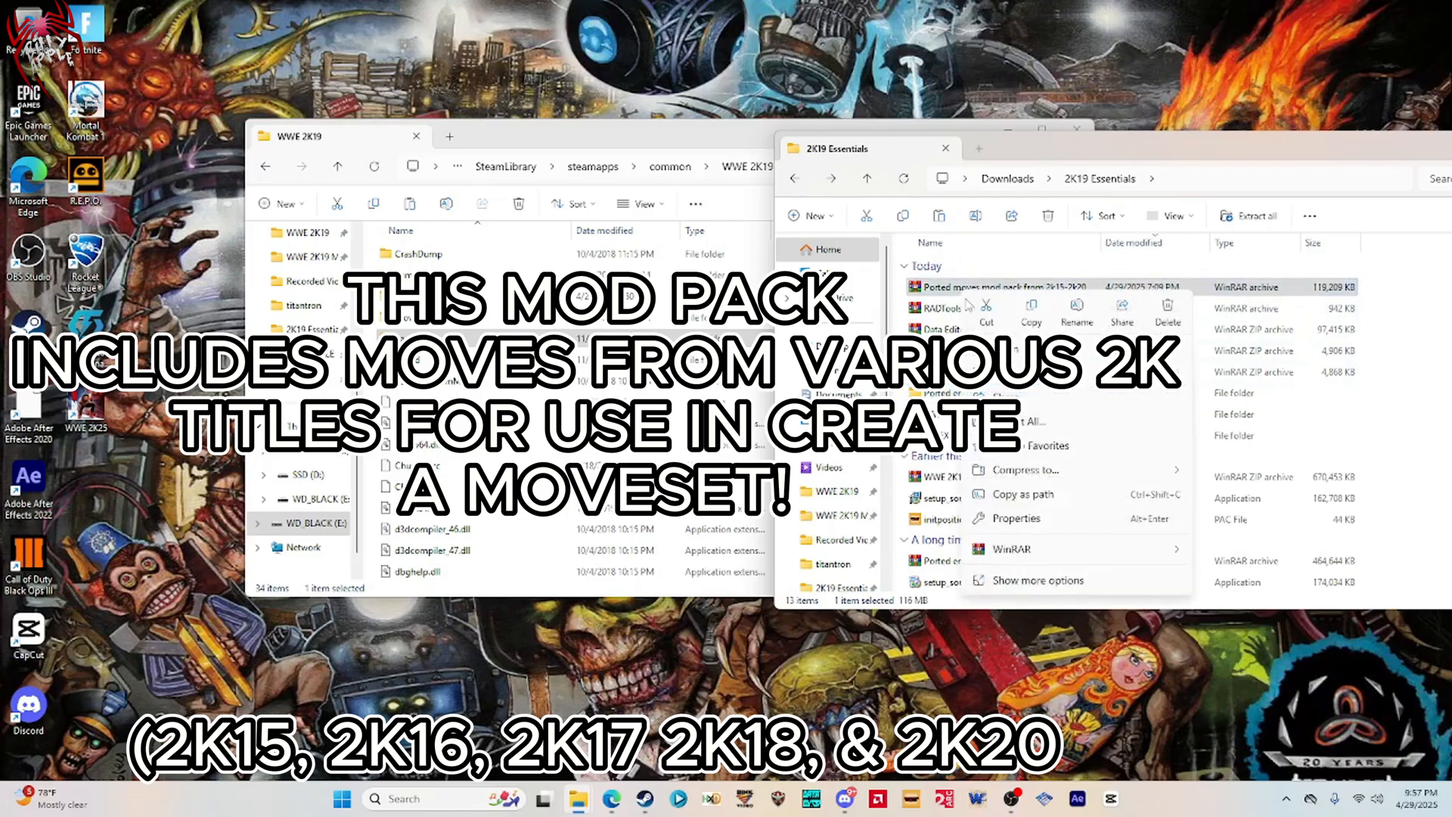
mouse_move(1021, 550)
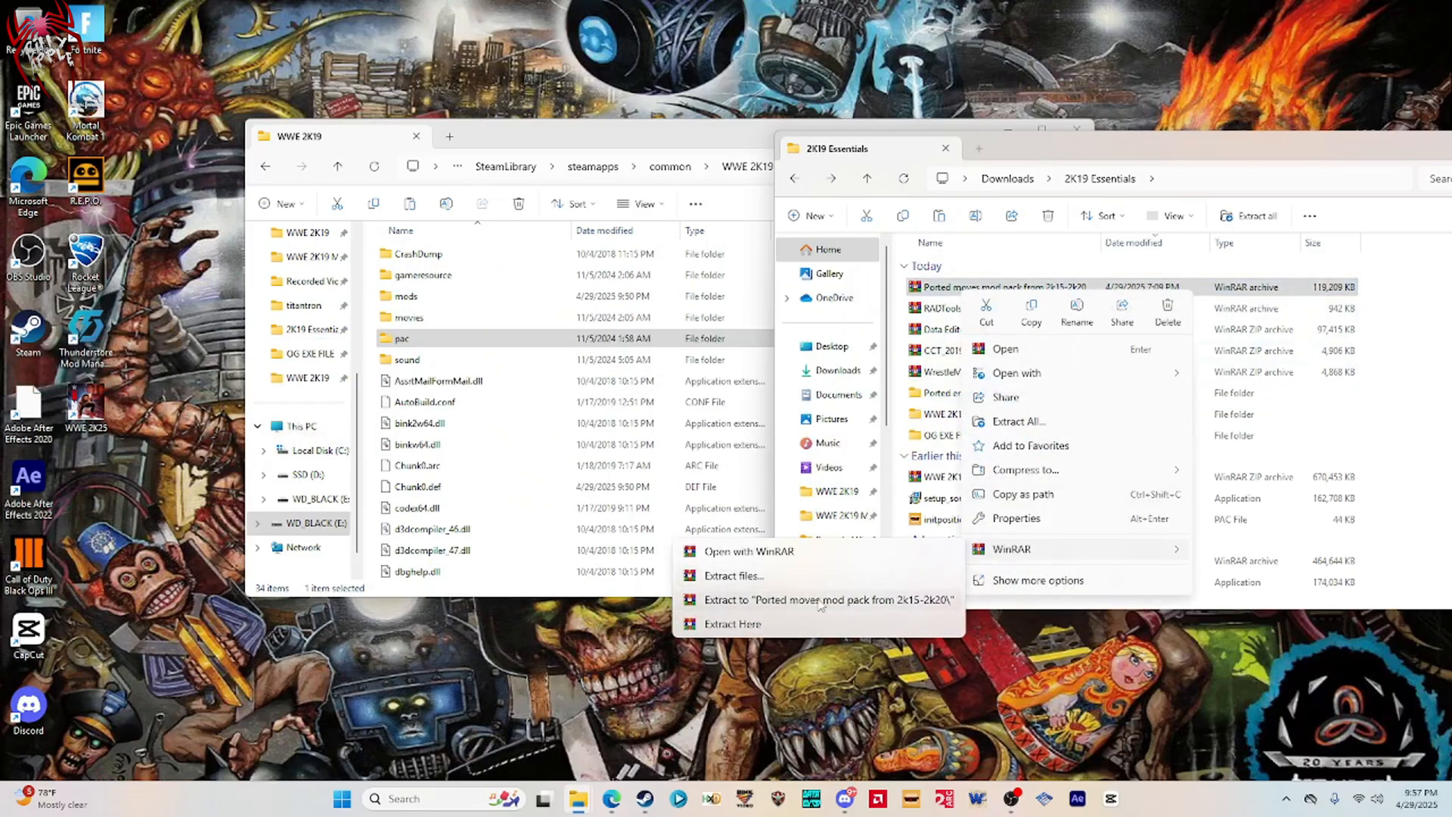
click(832, 601)
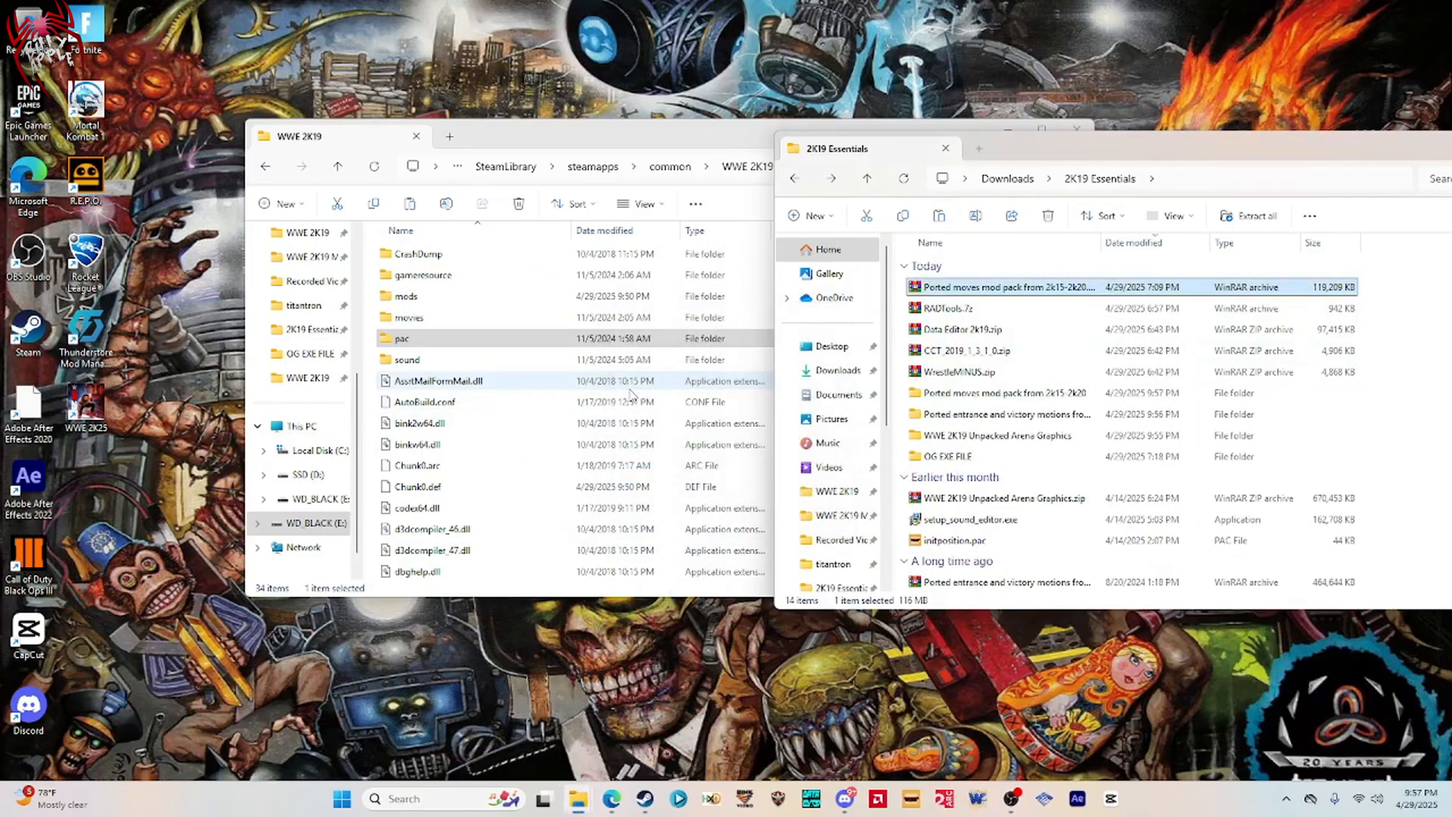
Copy the pac folder from the extracted ported moves mod pack into the main WWE 2K19 folder, replacing files with the same names.
double_click(965, 394)
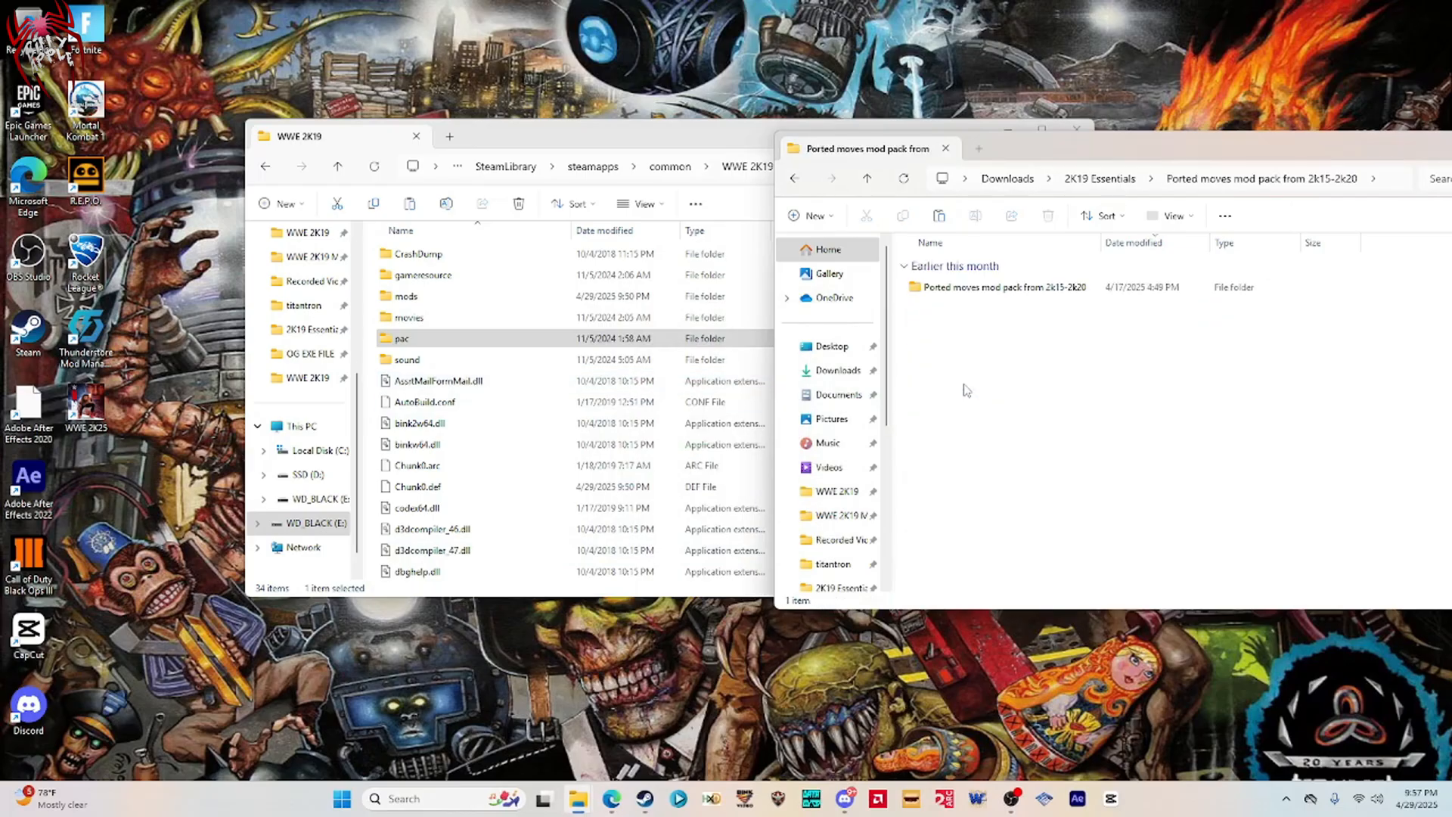
double_click(959, 291)
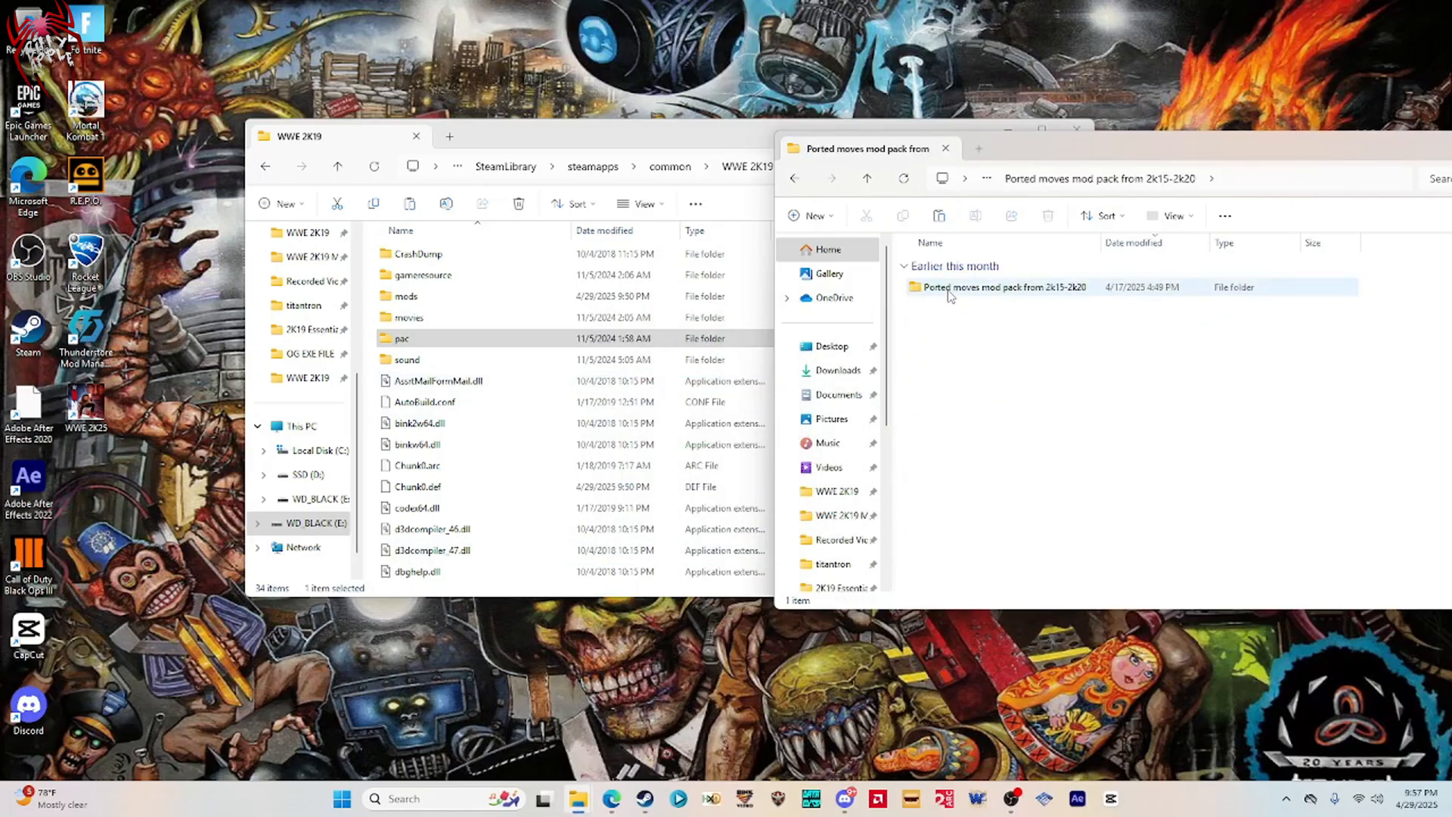
double_click(950, 291)
right_click(936, 291)
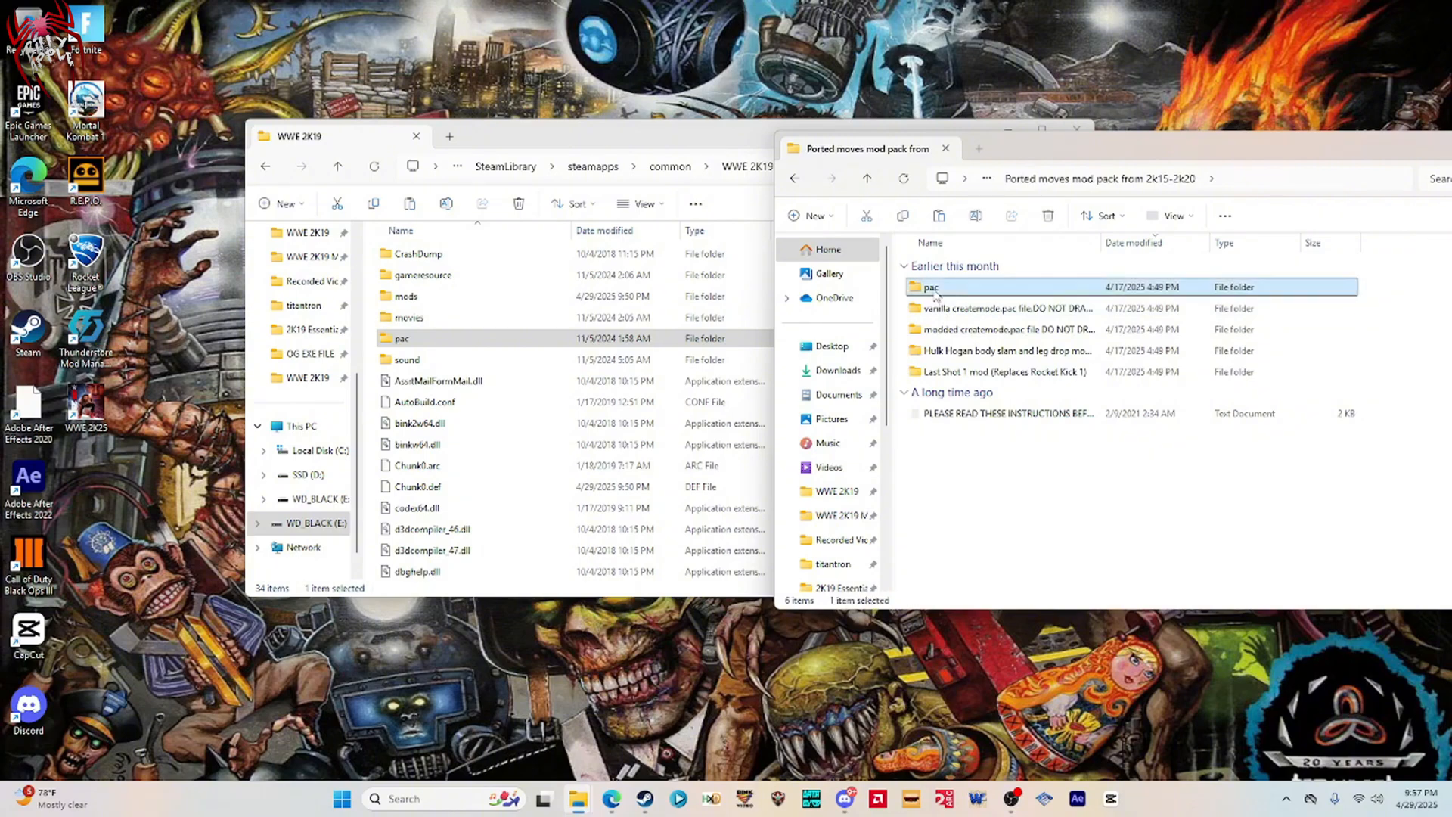
click(1004, 309)
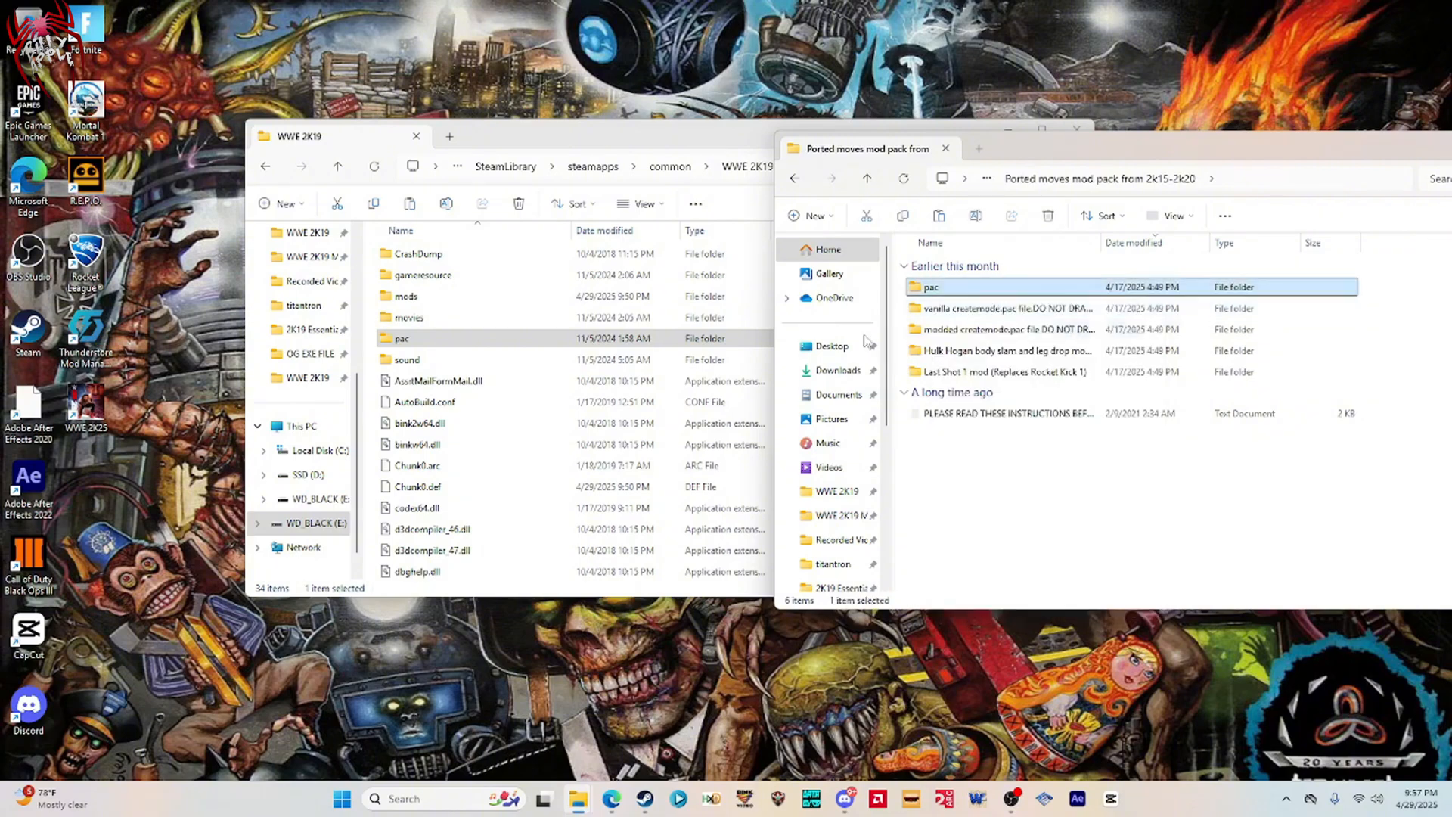
click(371, 323)
right_click(371, 324)
click(395, 336)
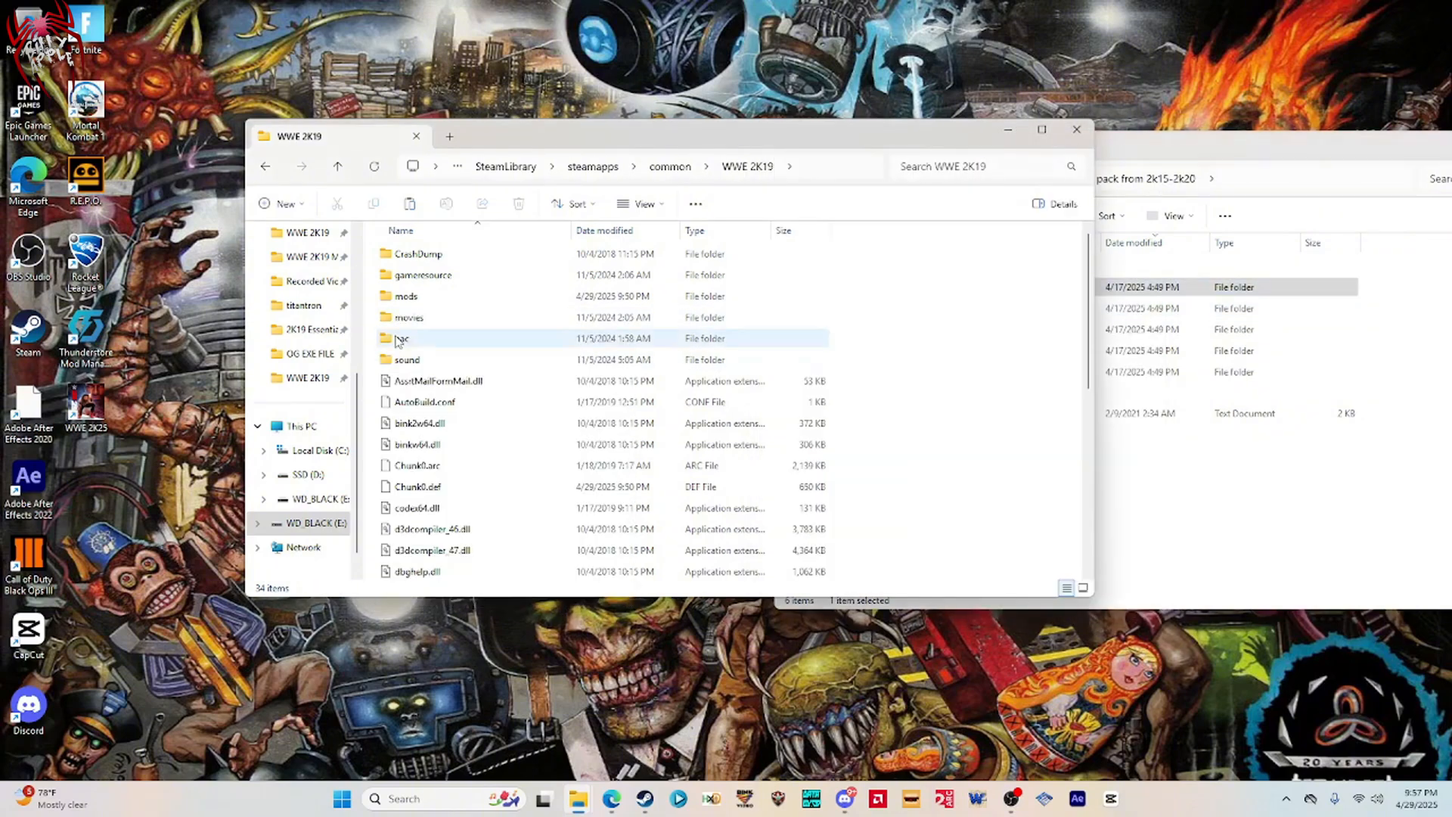
click(676, 281)
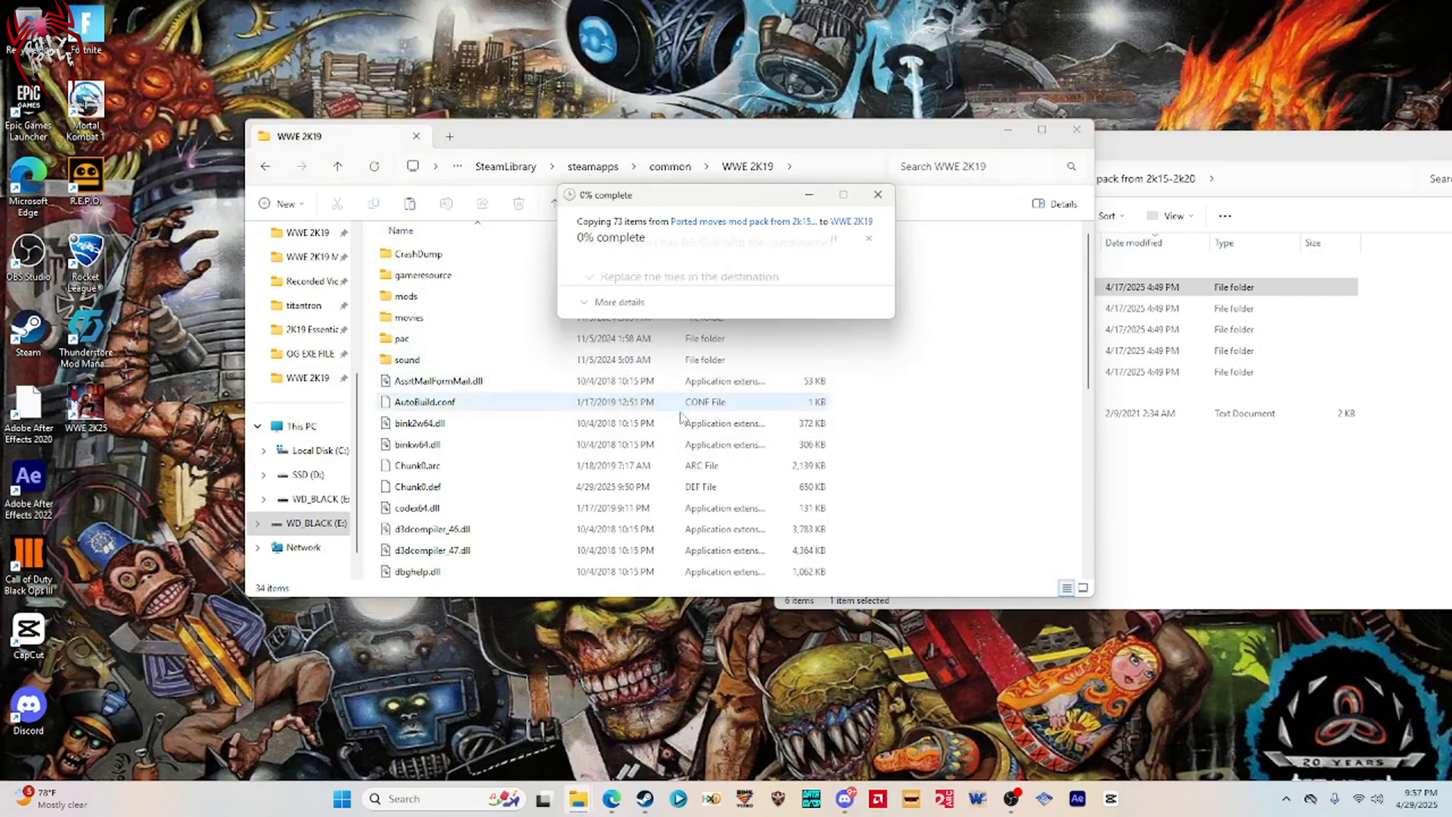
Return to the 2K19 Essentials folder and copy the initposition.pac file.
click(1191, 496)
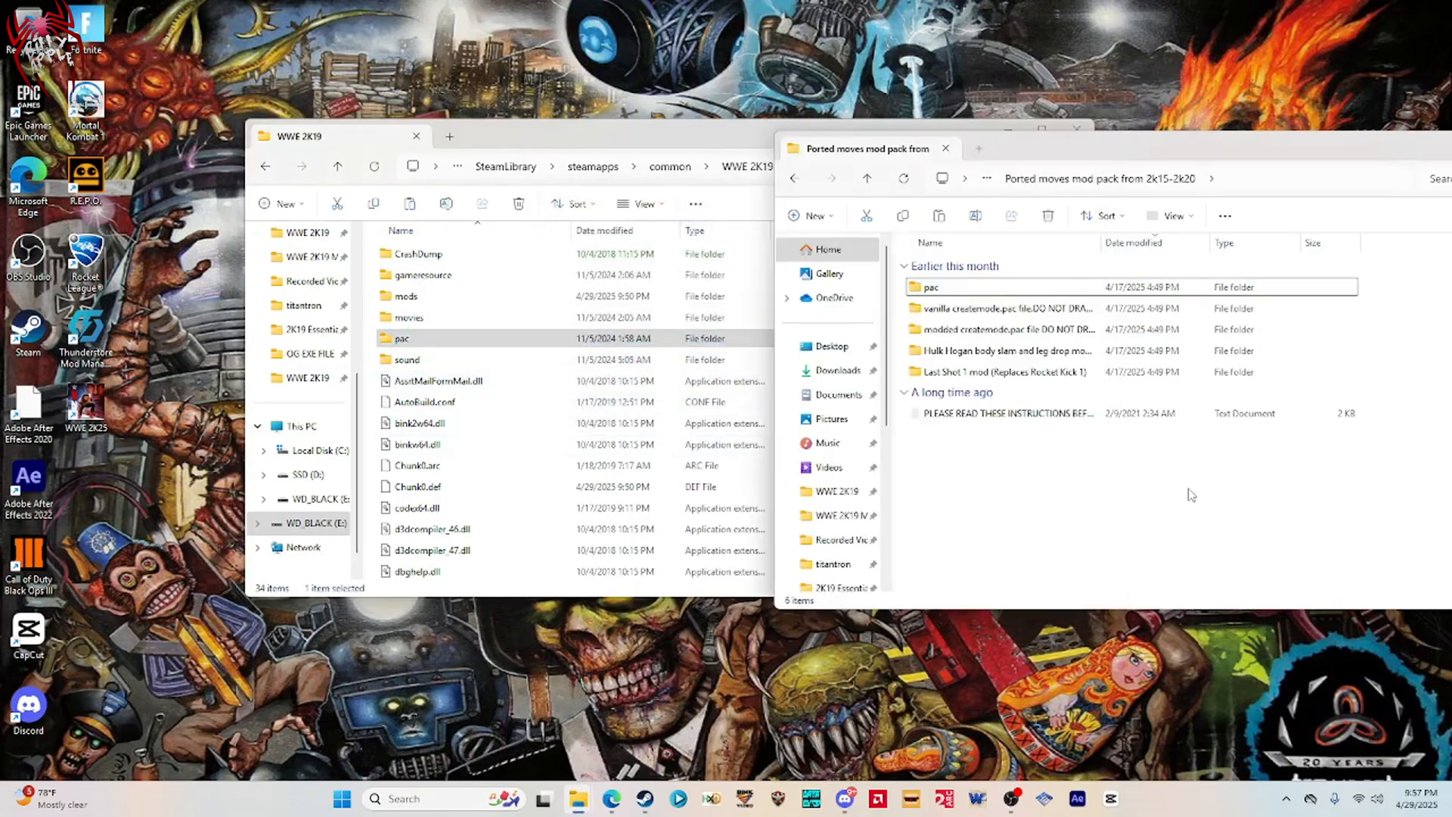
click(794, 178)
click(794, 178)
click(794, 179)
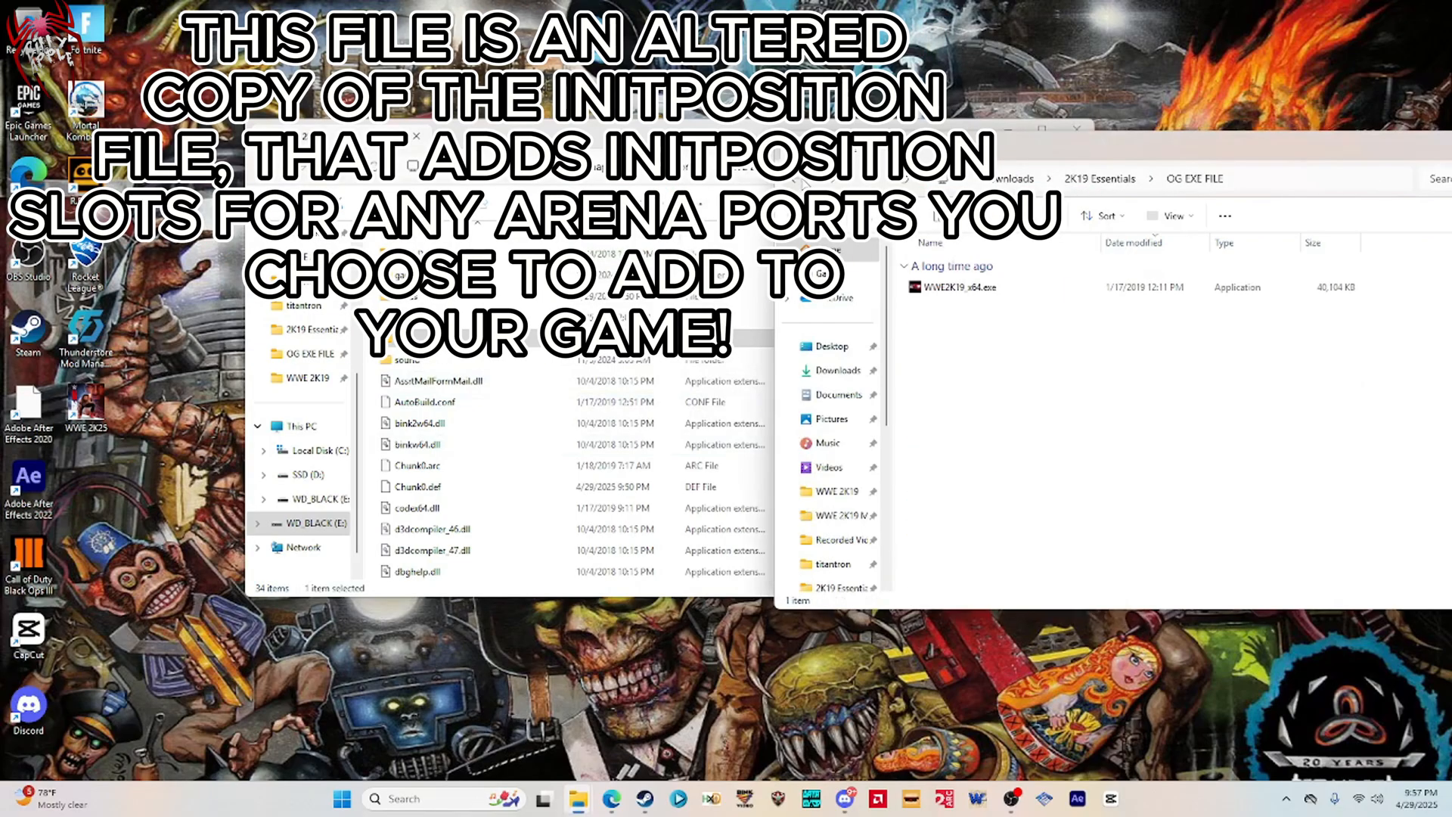
click(794, 178)
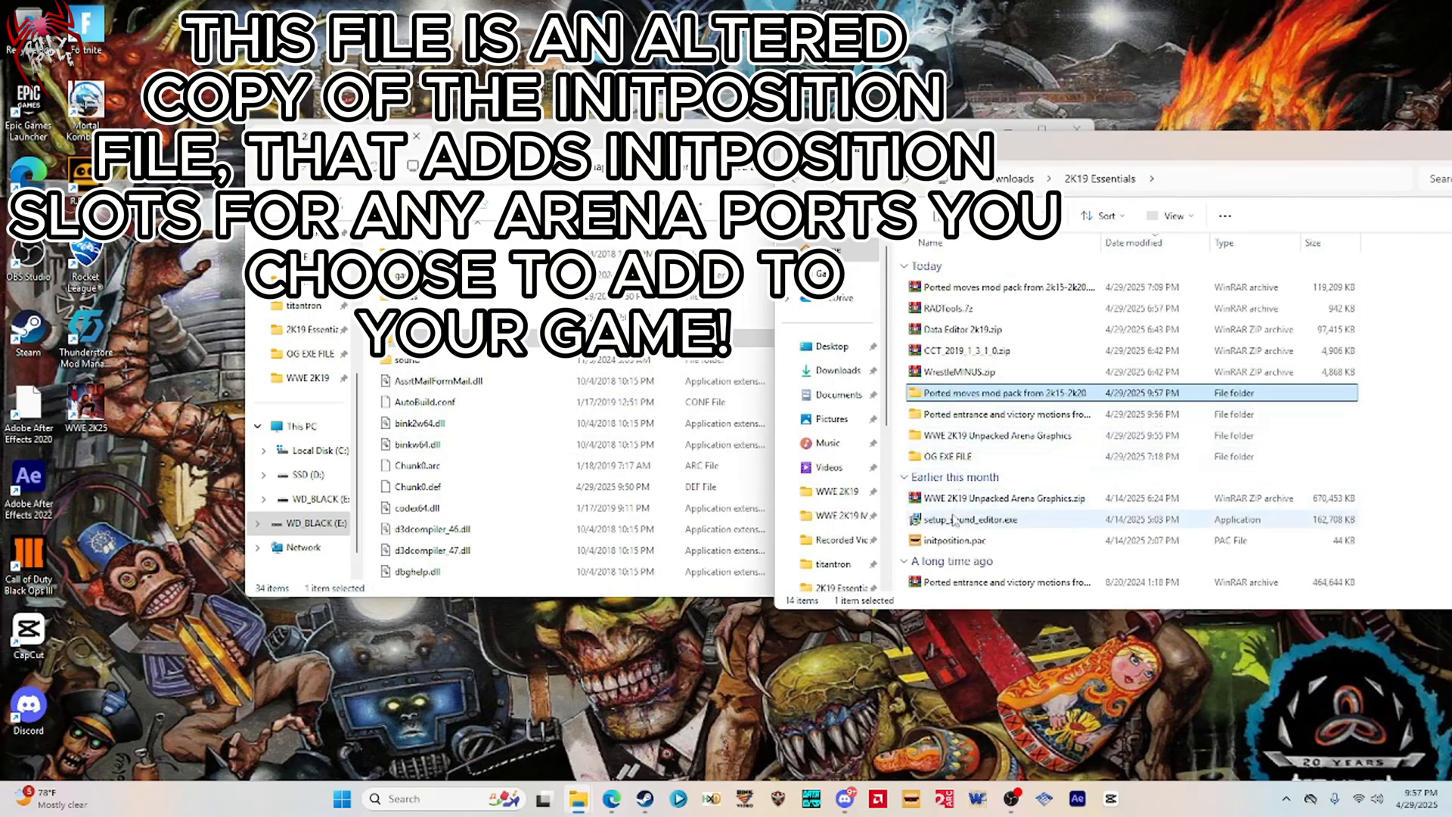
right_click(949, 544)
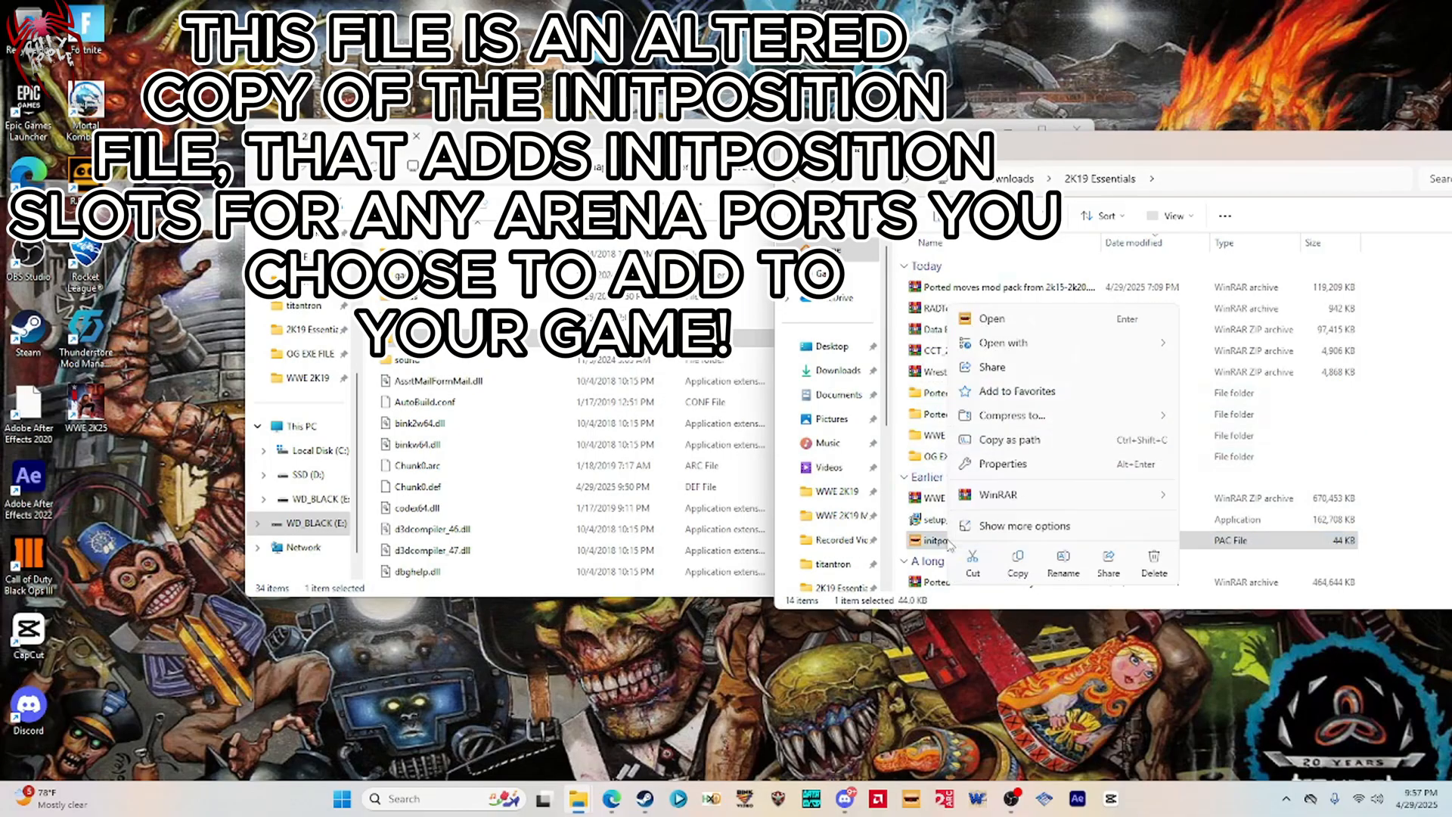
click(1017, 558)
Paste initposition.pac into the game's pac > prop > propdata folder, replacing the original file.
click(628, 138)
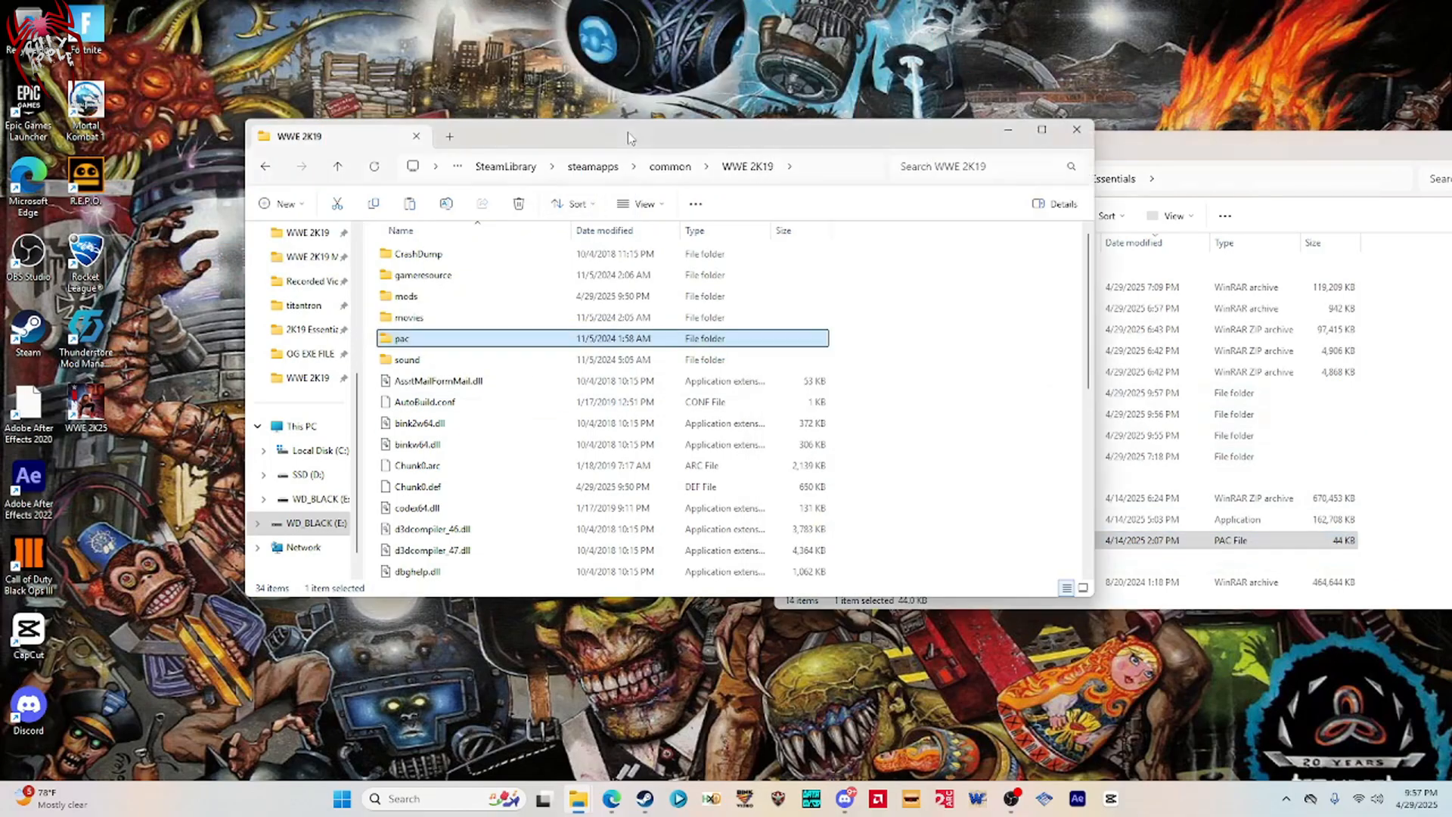
double_click(394, 340)
scroll(405, 381, down, 5)
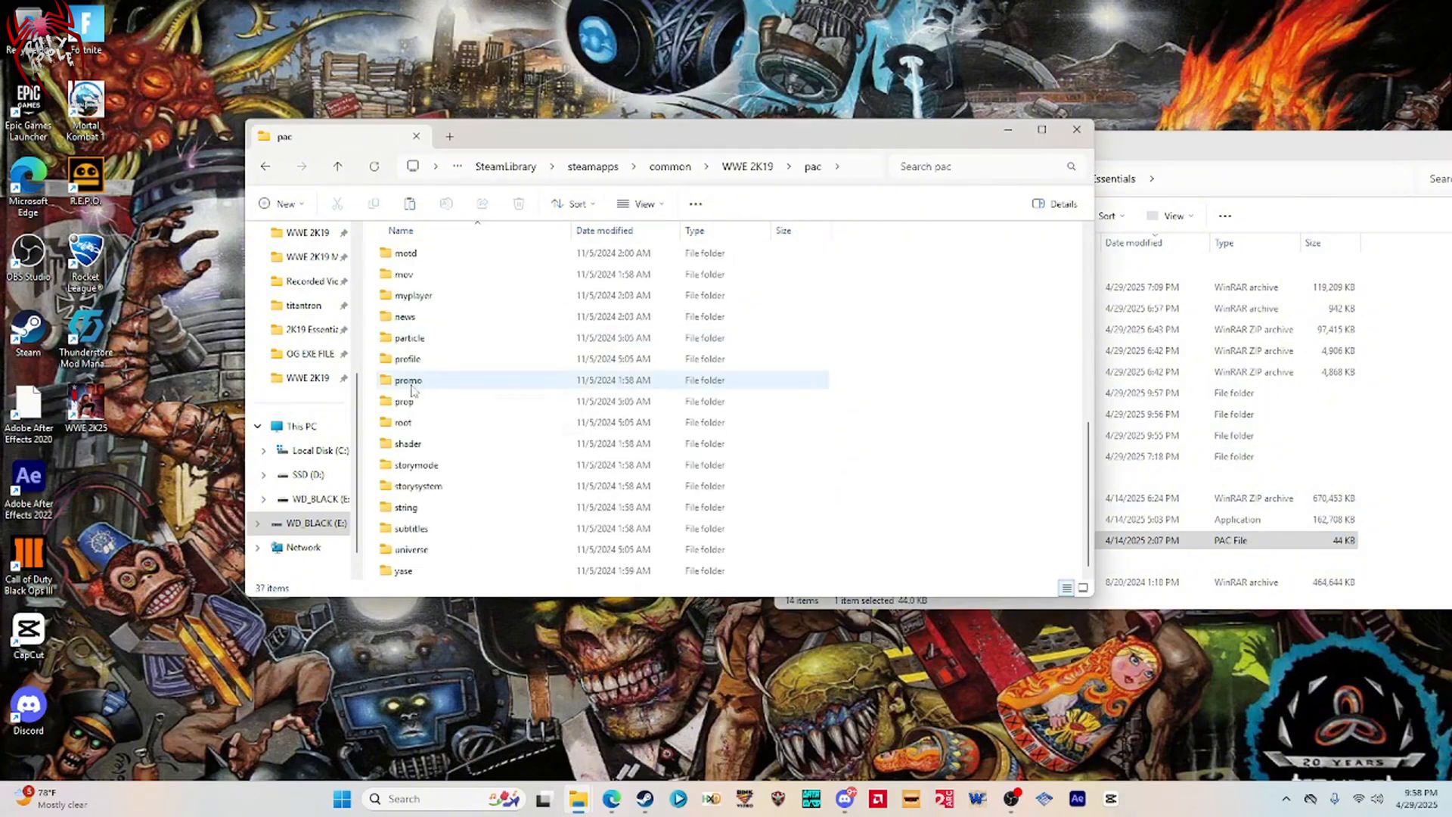
double_click(404, 403)
double_click(420, 254)
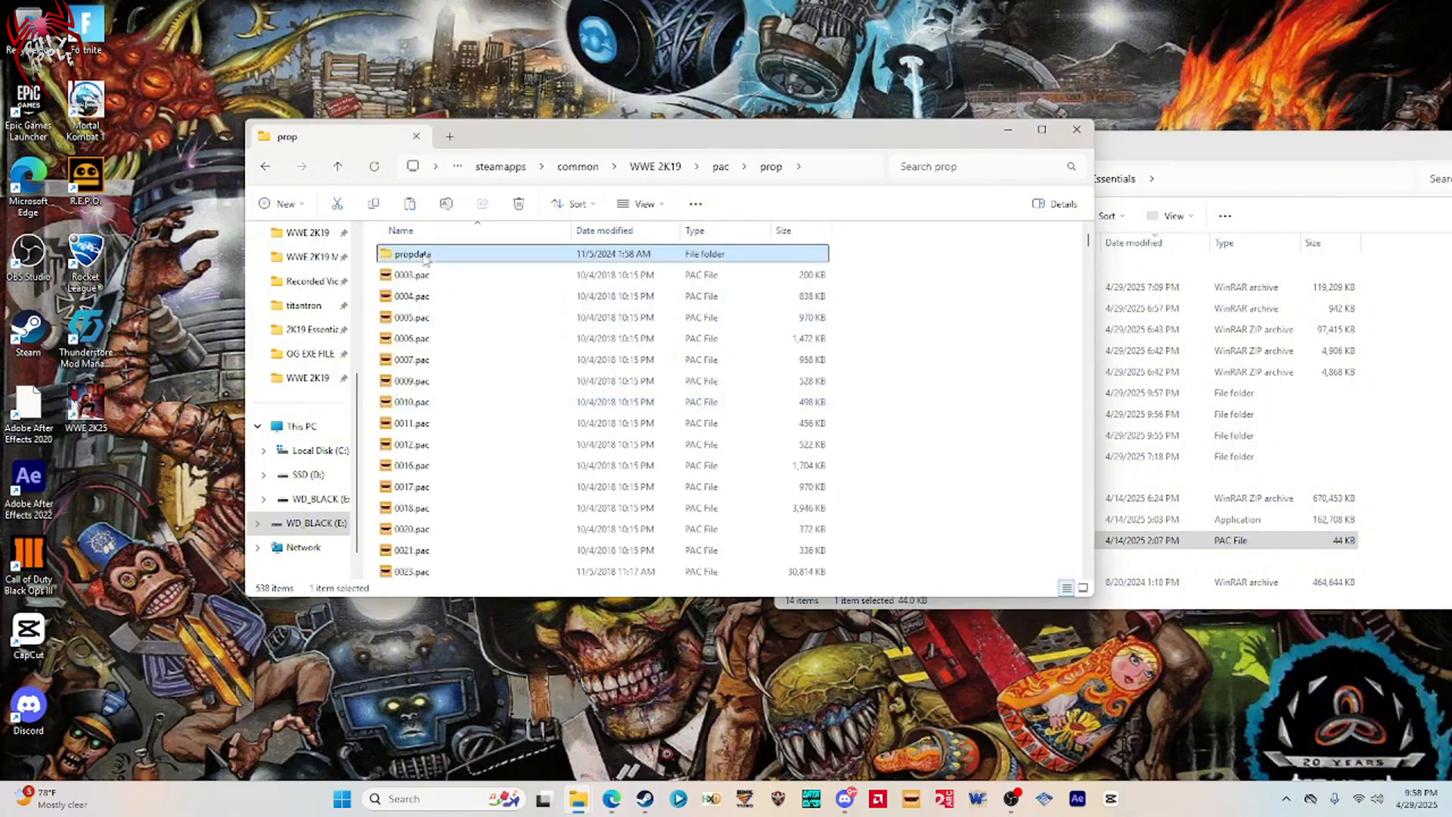
right_click(440, 397)
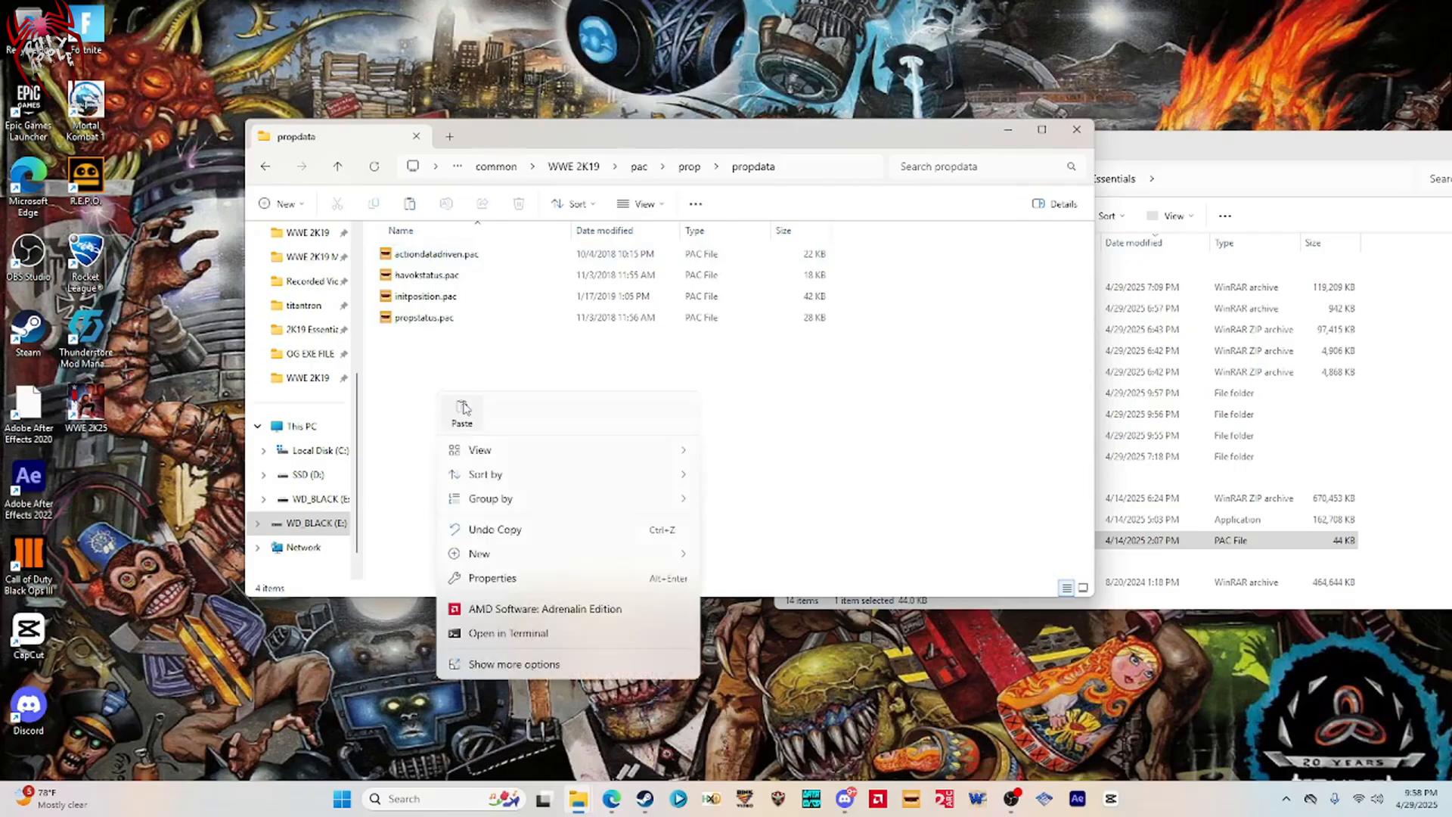
click(460, 408)
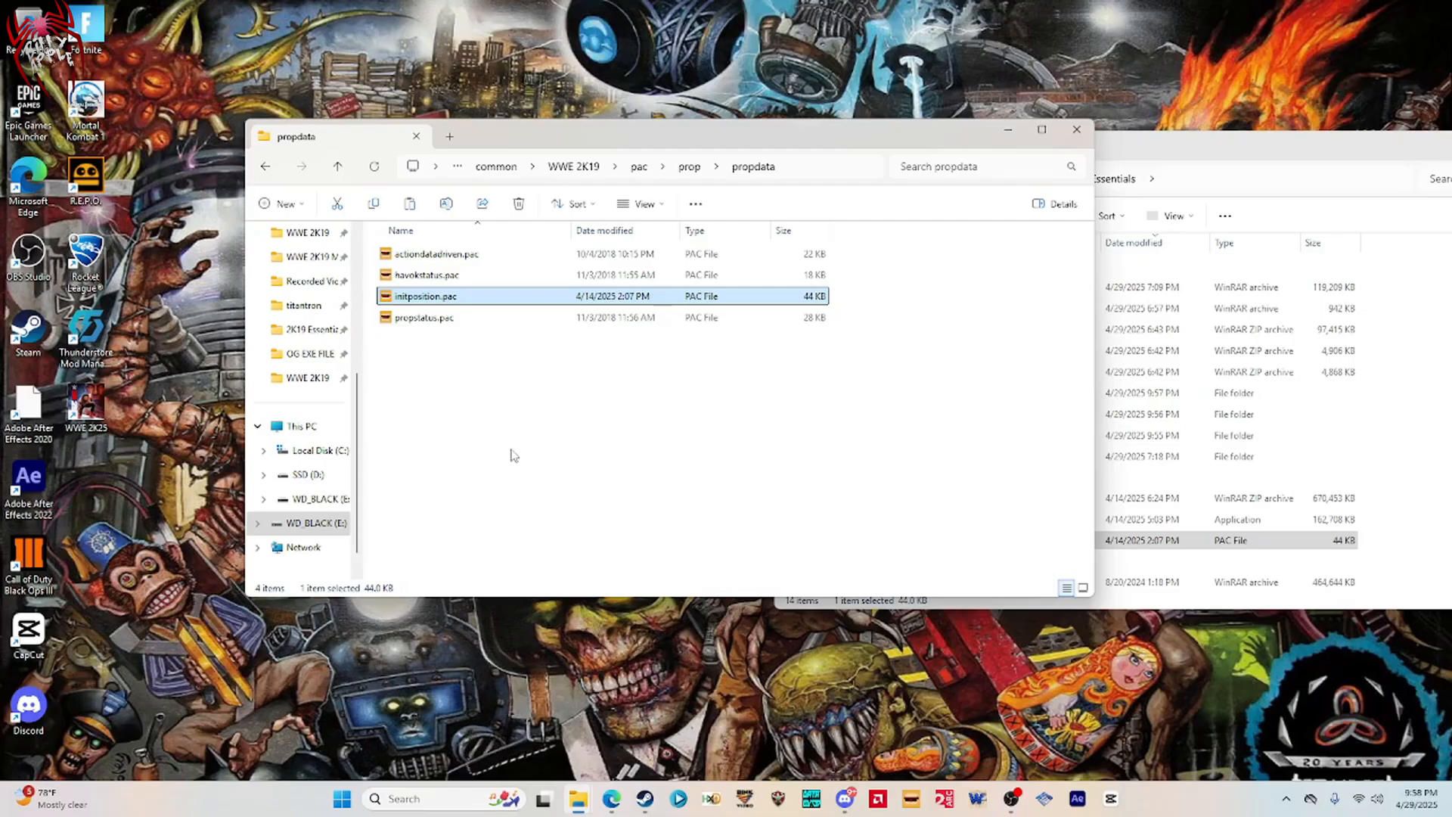
Reopen the 2K19 Essentials folder and extract CCT_2019_1_3_1_0.zip into its own folder.
click(1169, 148)
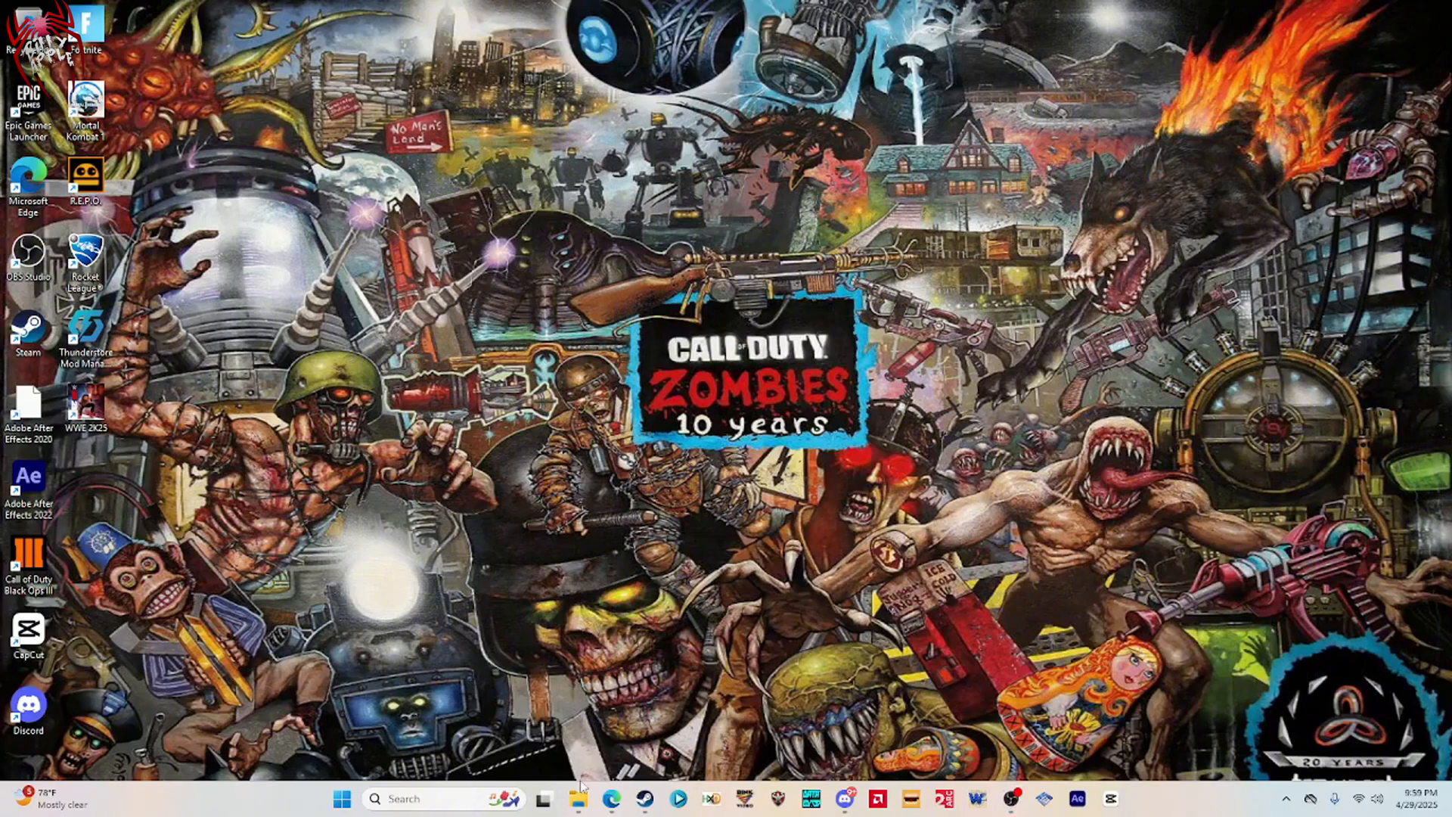
mouse_move(579, 794)
click(676, 681)
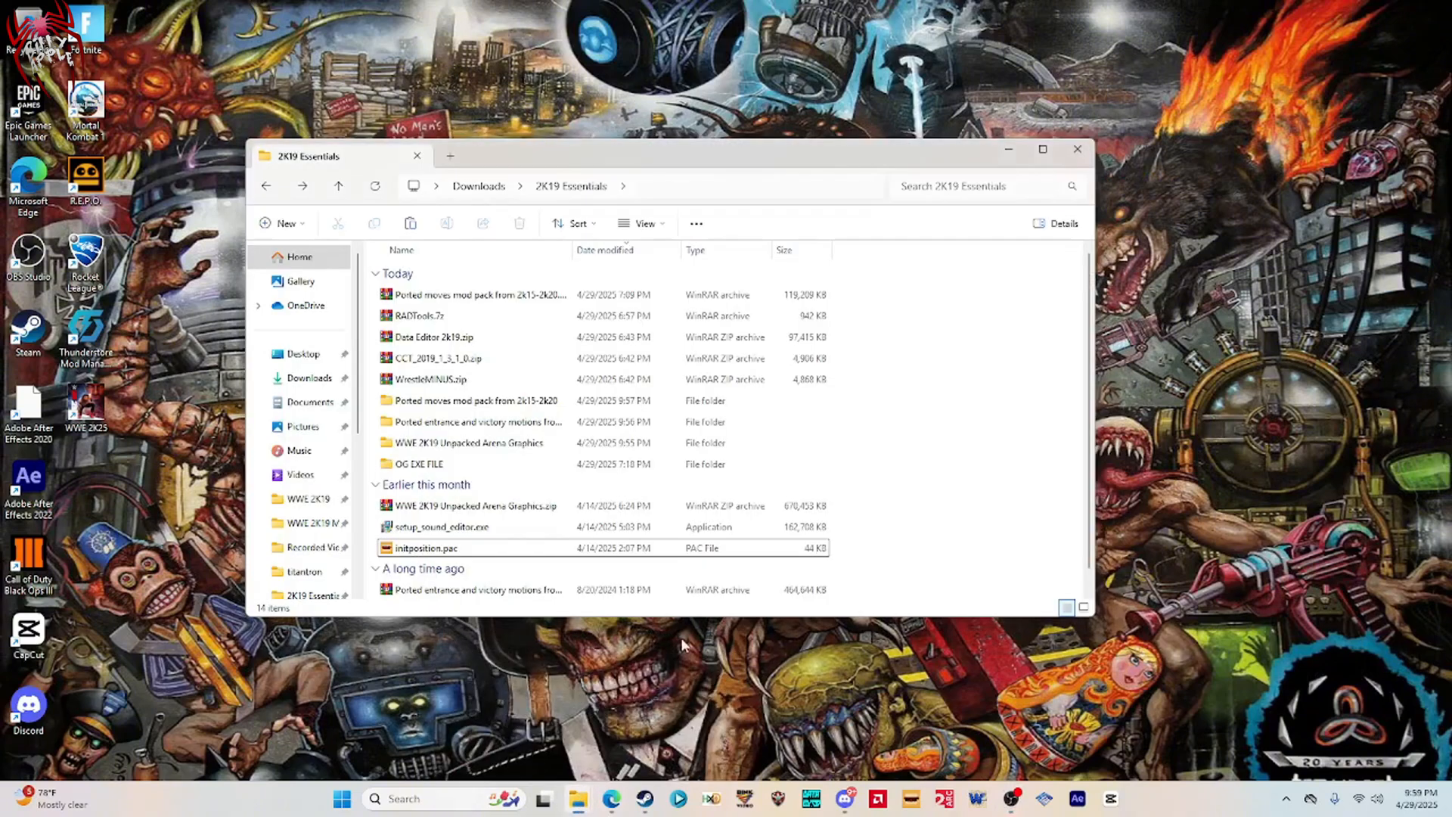
drag(523, 162, 567, 95)
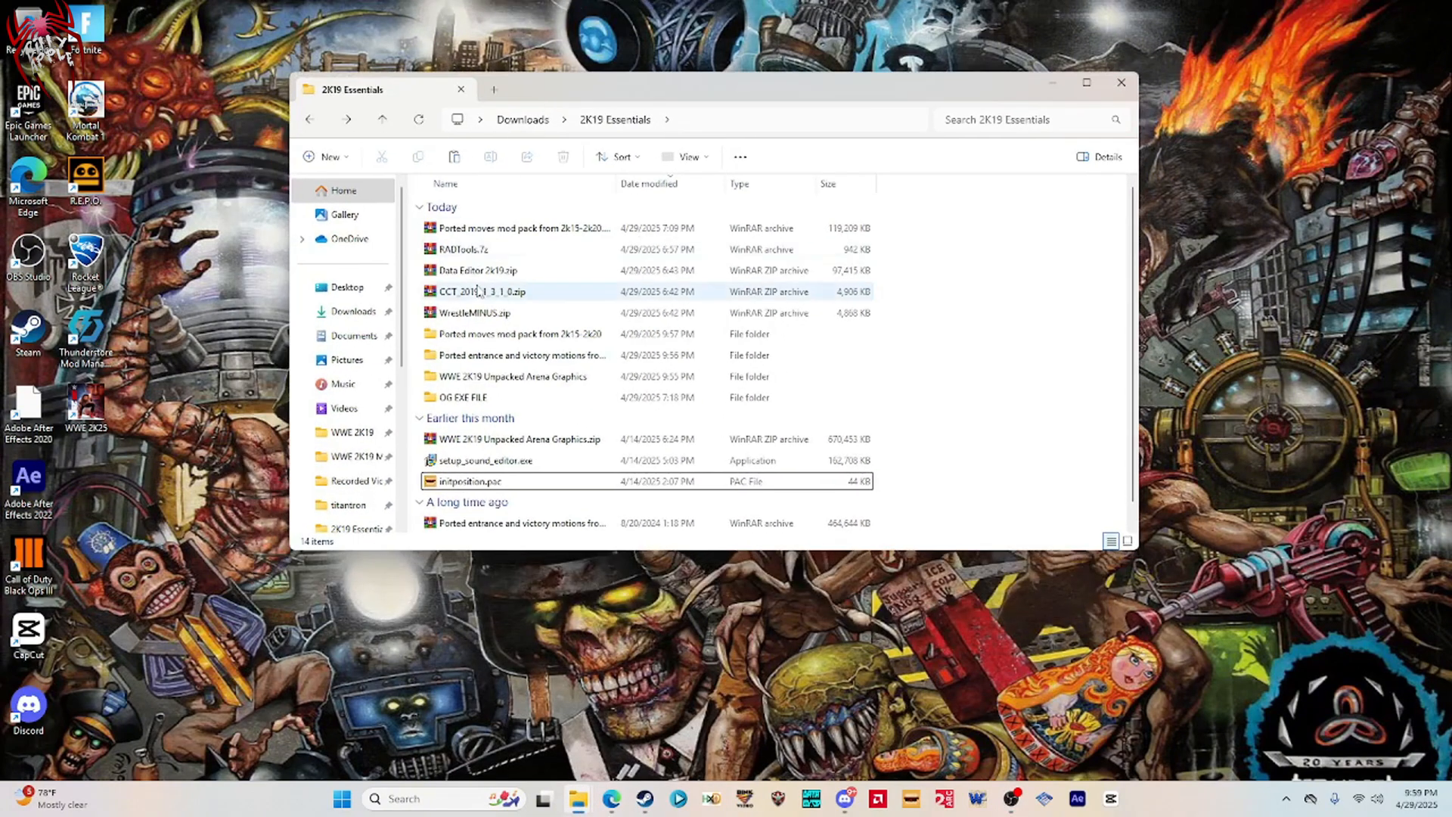
right_click(469, 293)
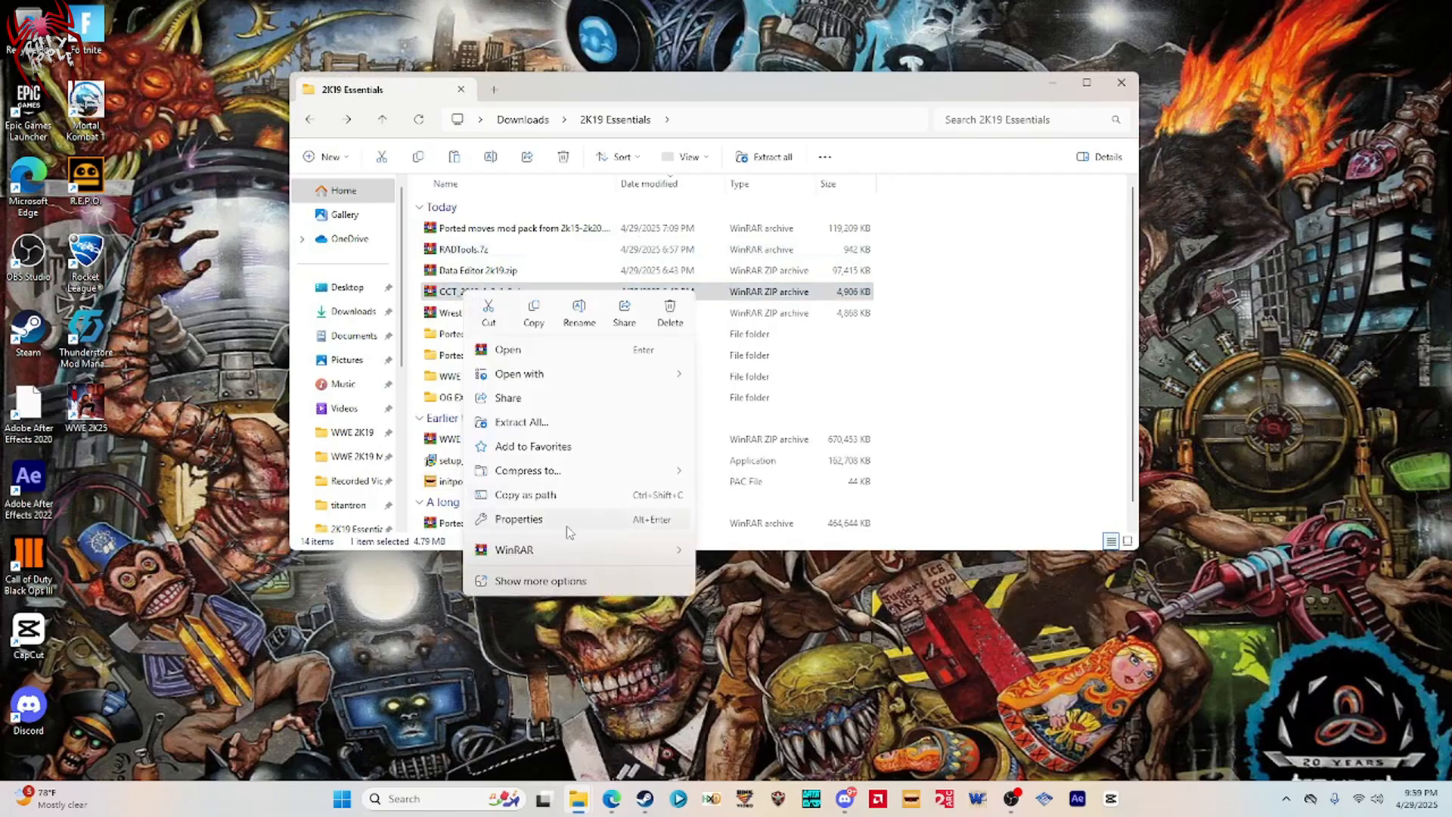
mouse_move(568, 553)
click(749, 601)
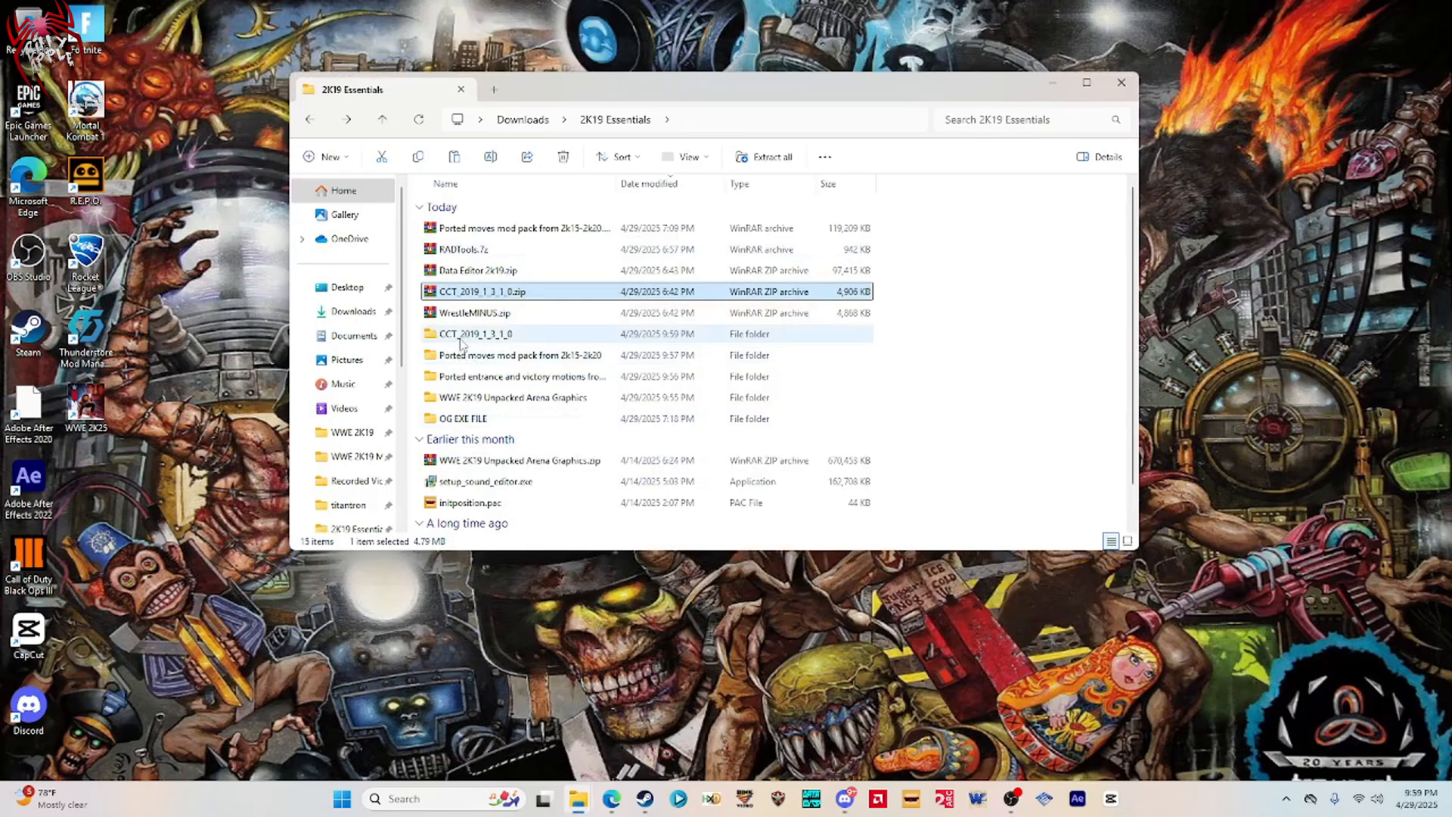
Launch Custom_Character_Tools.exe from the extracted CCT_2019_1_3_1_0 folder, allowing it to run despite the SmartScreen block.
double_click(463, 334)
double_click(471, 229)
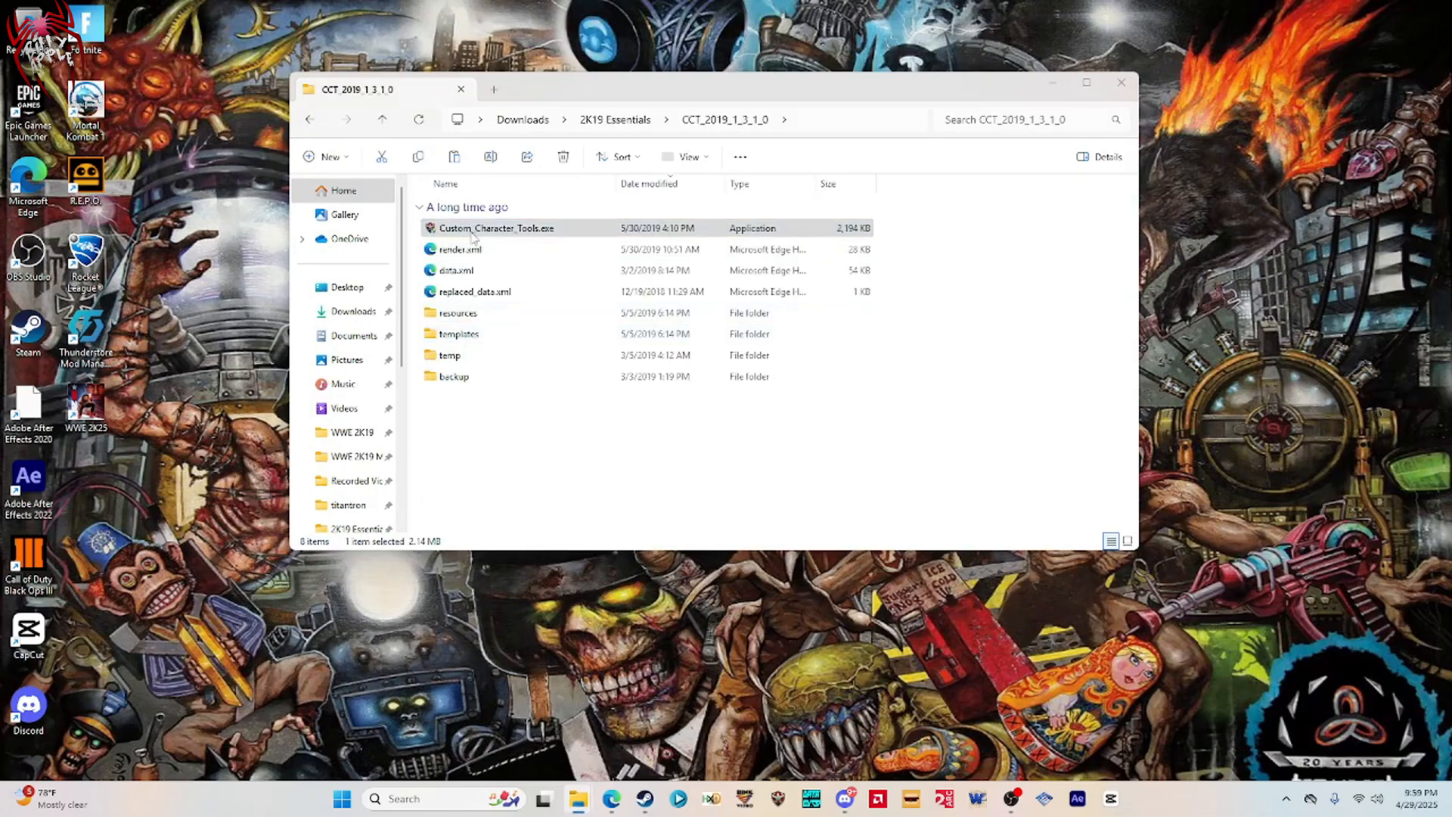
click(563, 288)
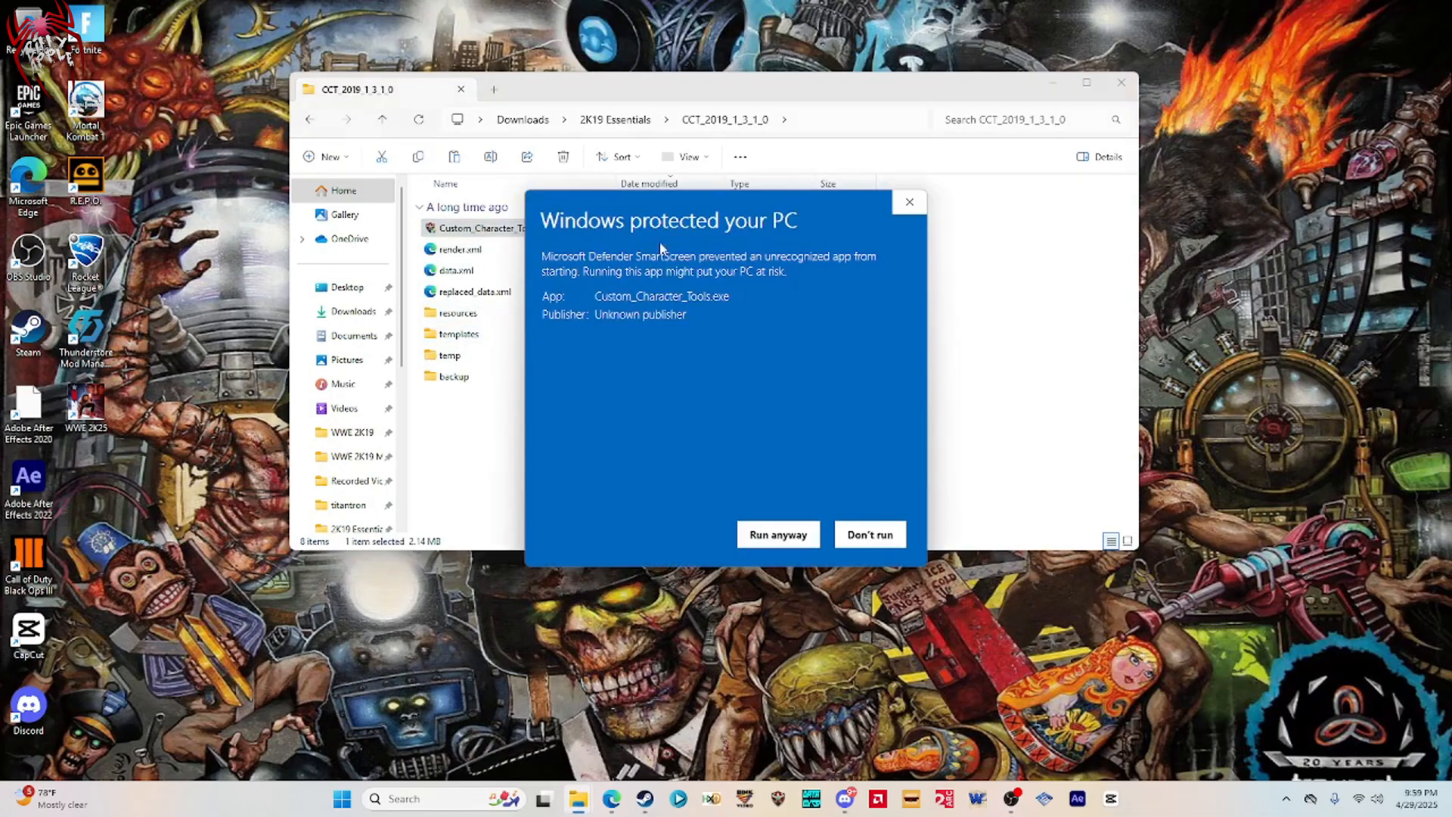
click(764, 535)
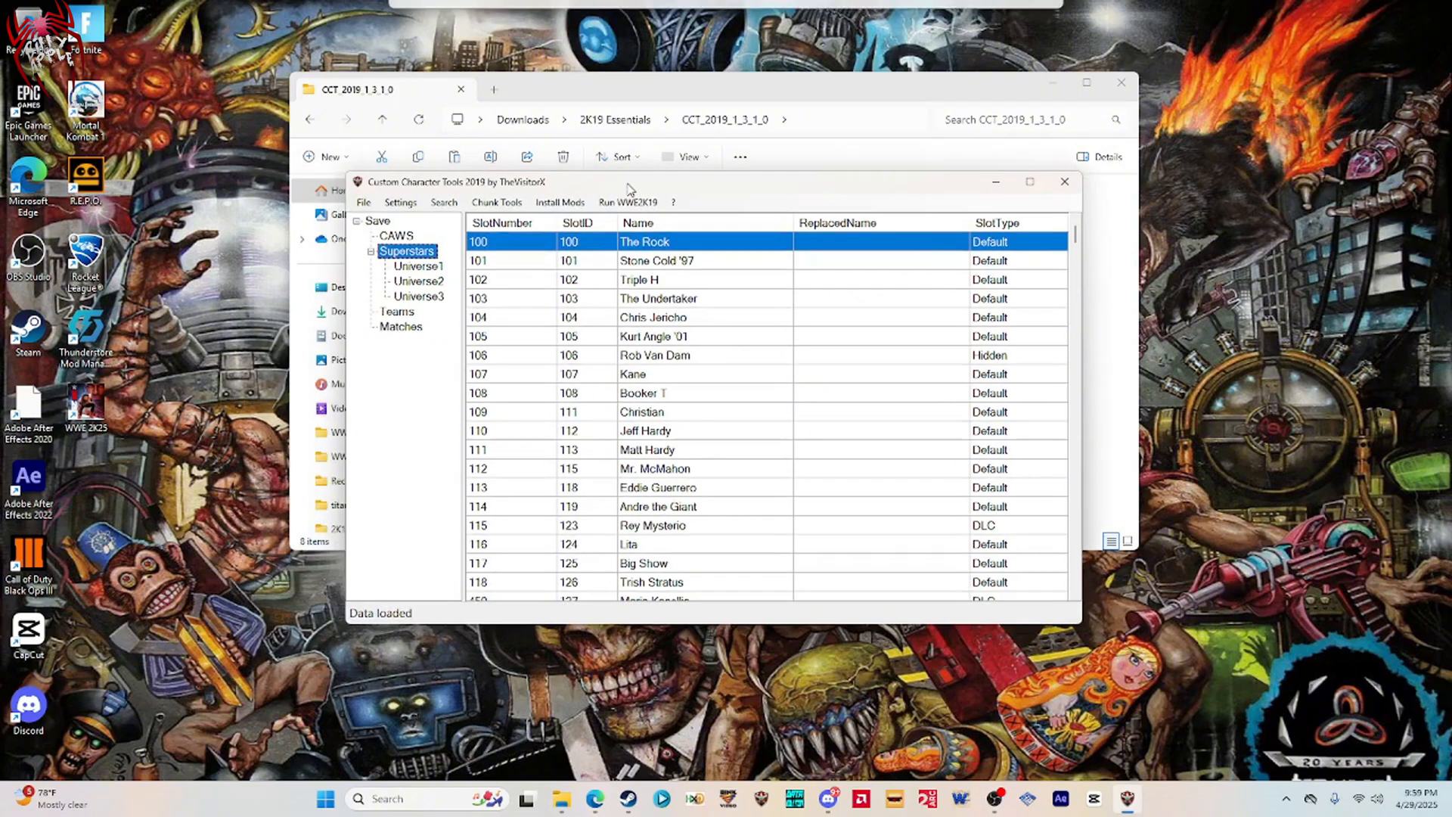
In the settings, set the game directory to the WWE 2K19 folder under SteamLibrary > steamapps > common.
scroll(947, 499, down, 9)
scroll(816, 437, up, 9)
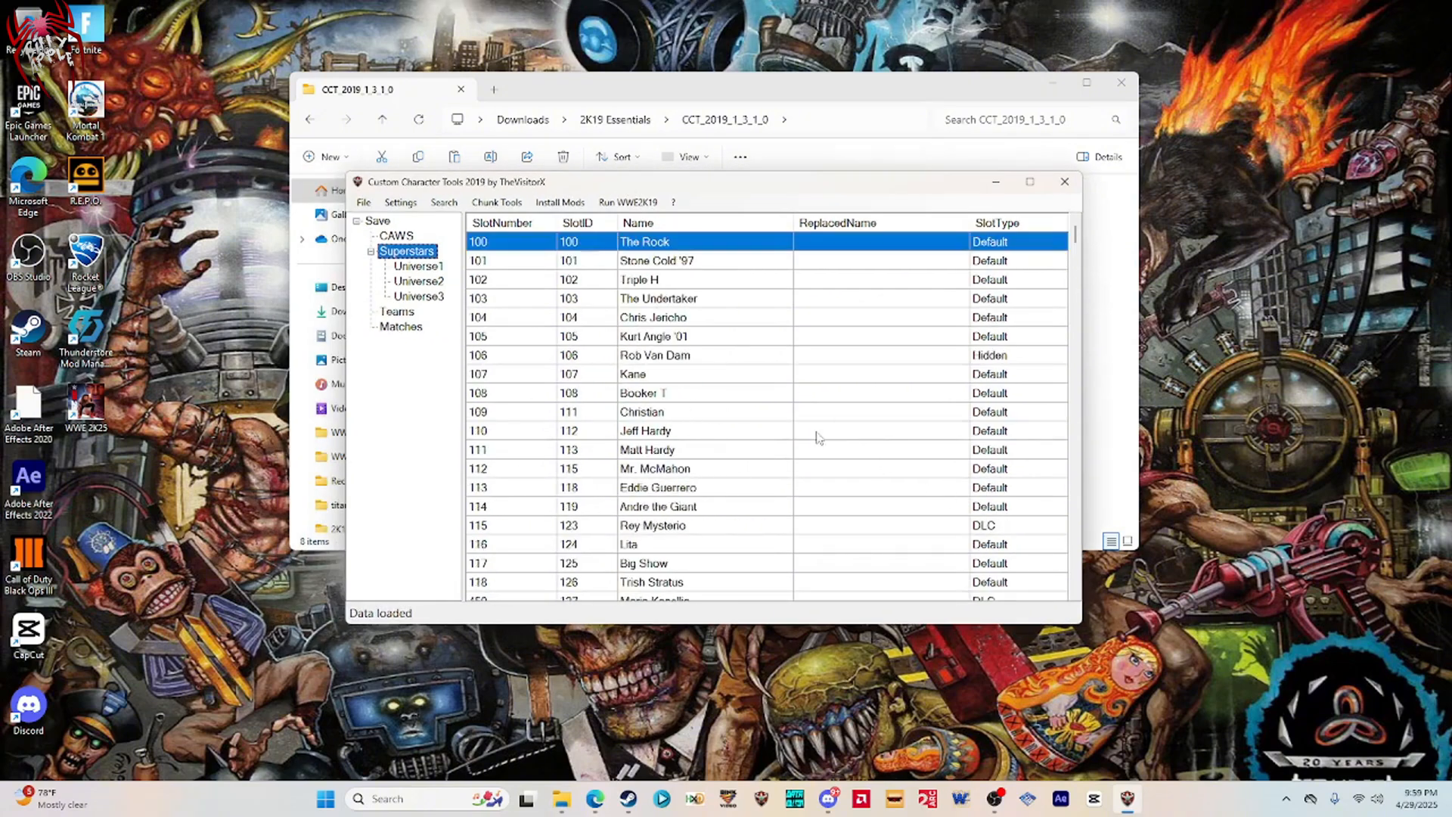
click(401, 203)
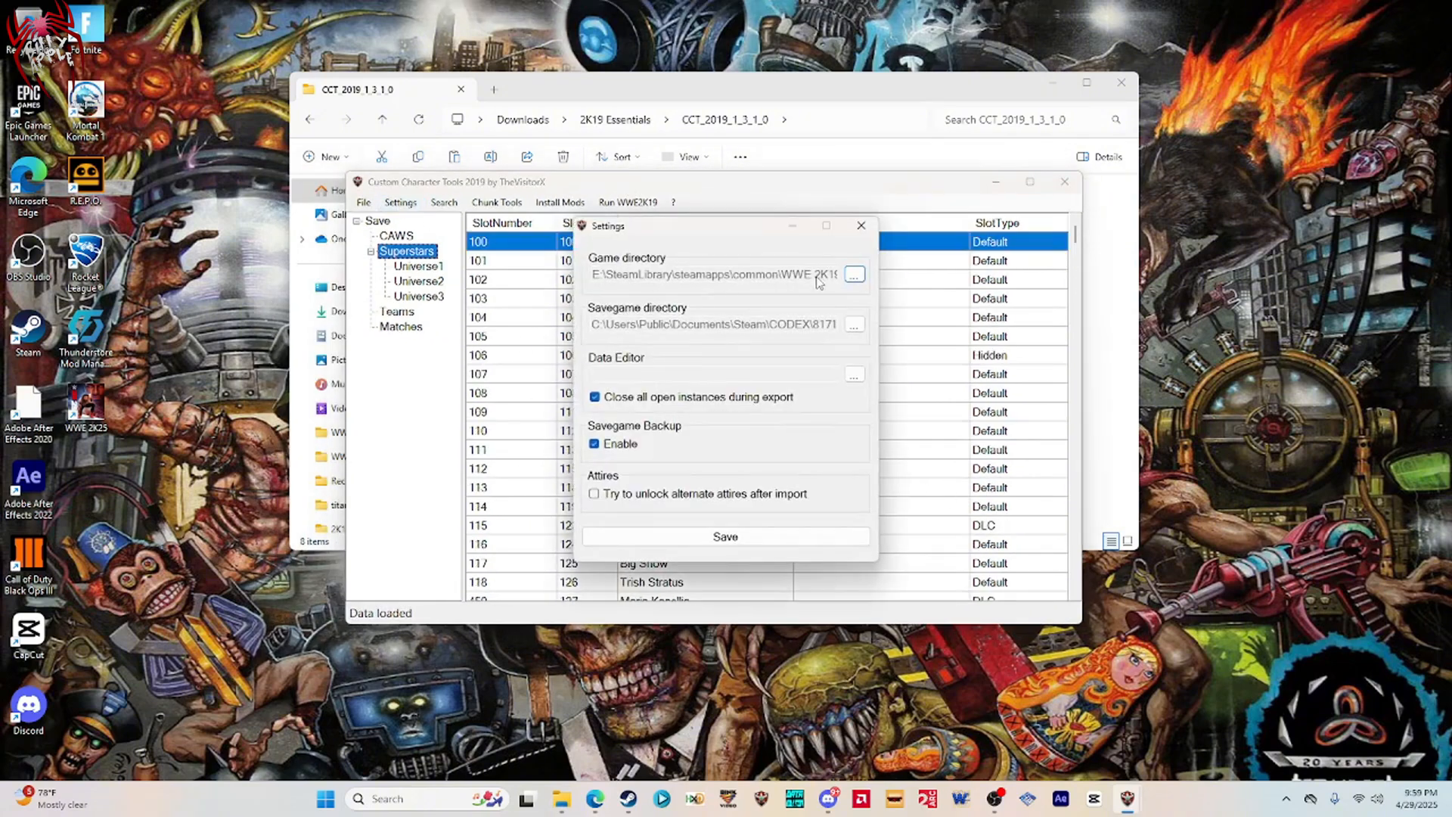
click(853, 275)
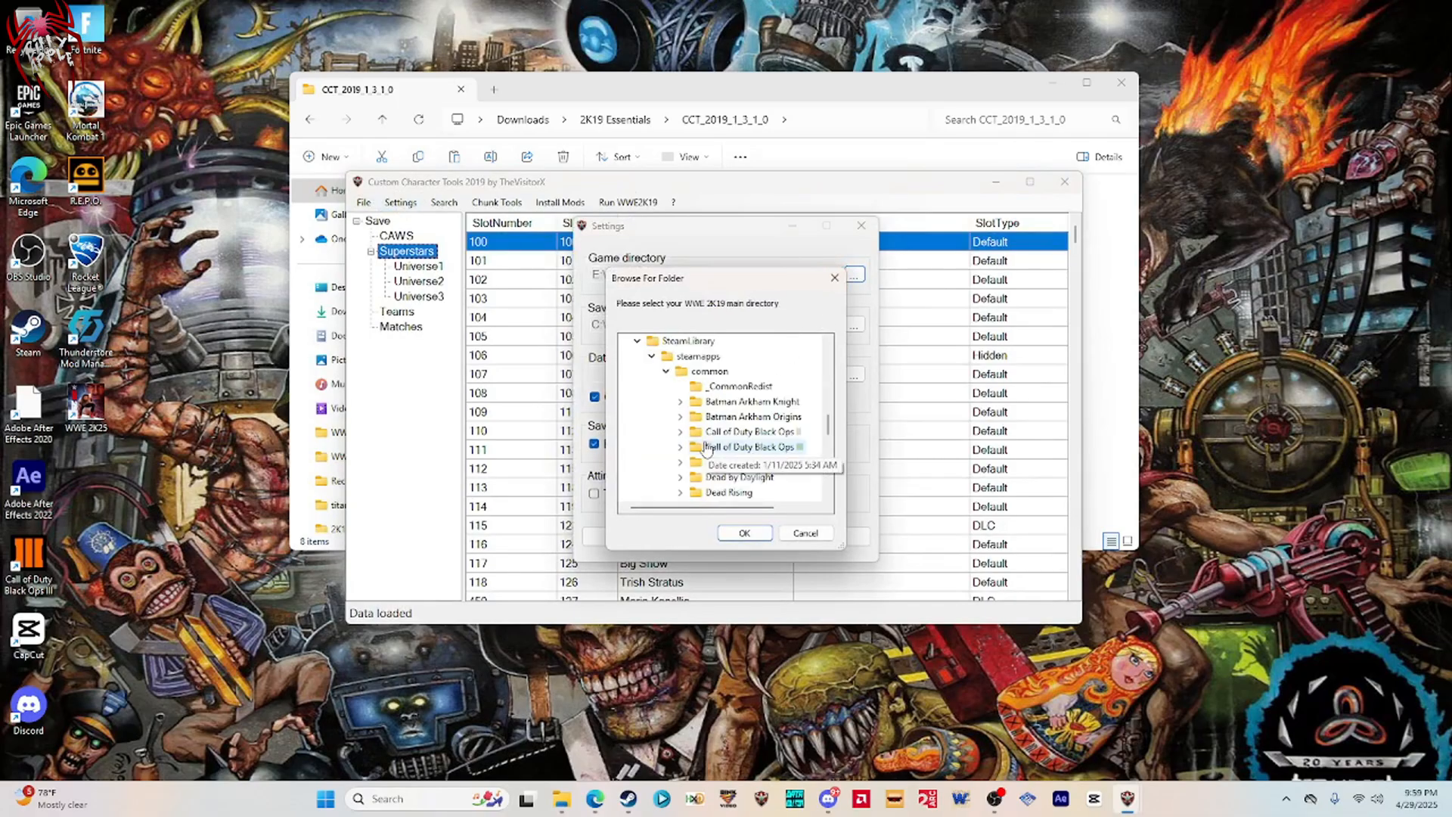
scroll(706, 447, down, 1)
scroll(706, 443, up, 3)
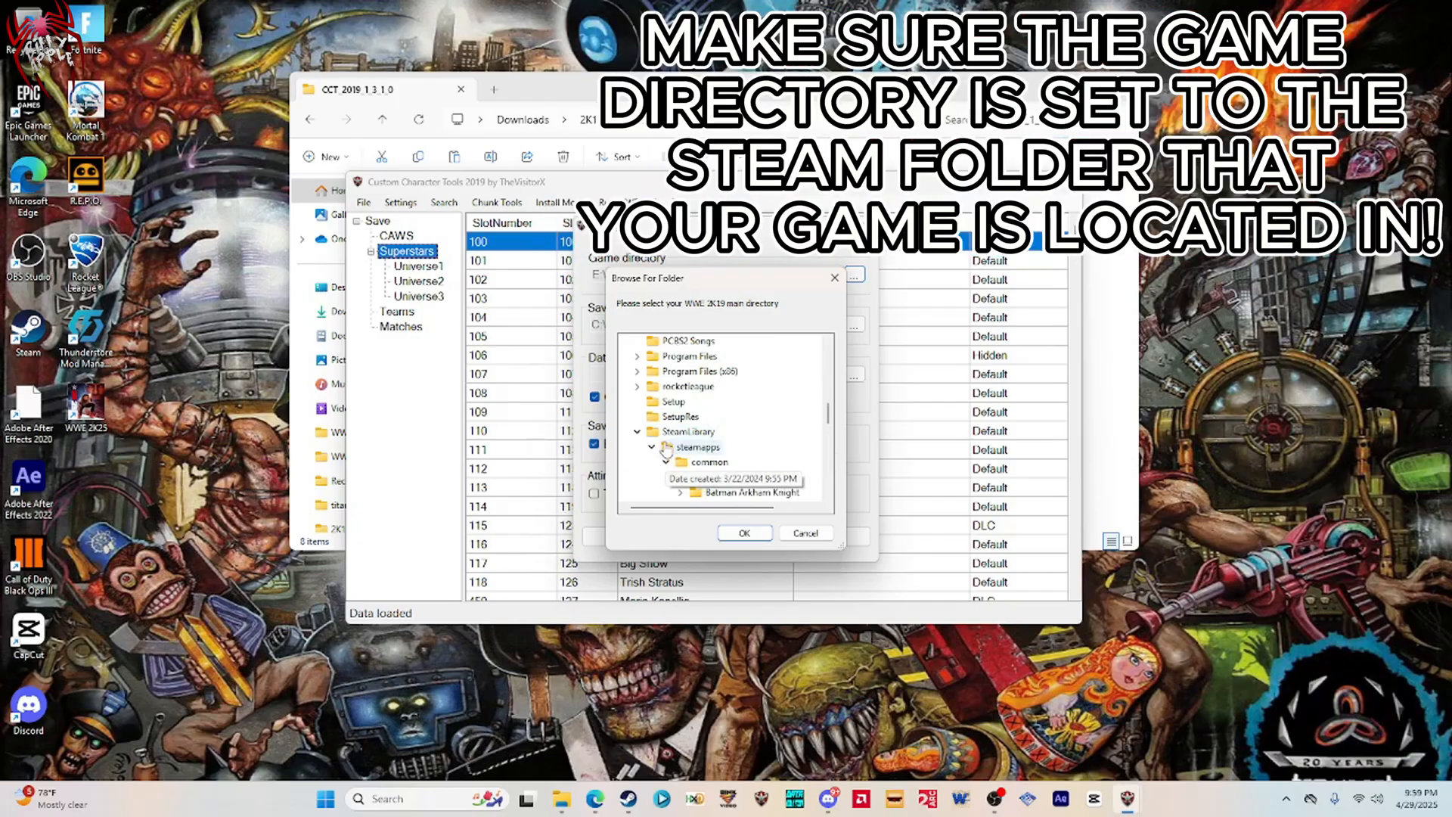
scroll(666, 449, down, 5)
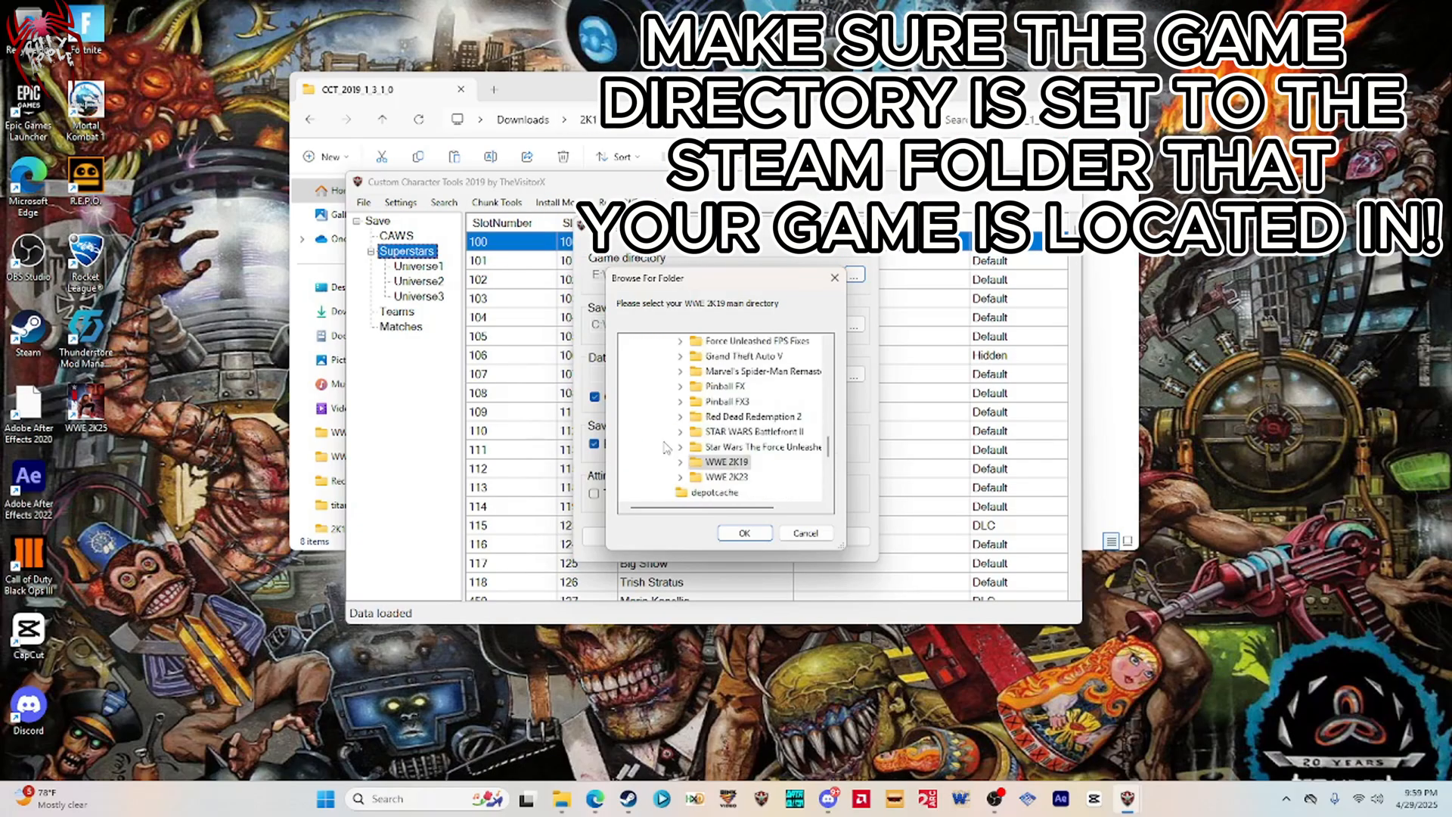
scroll(683, 450, up, 5)
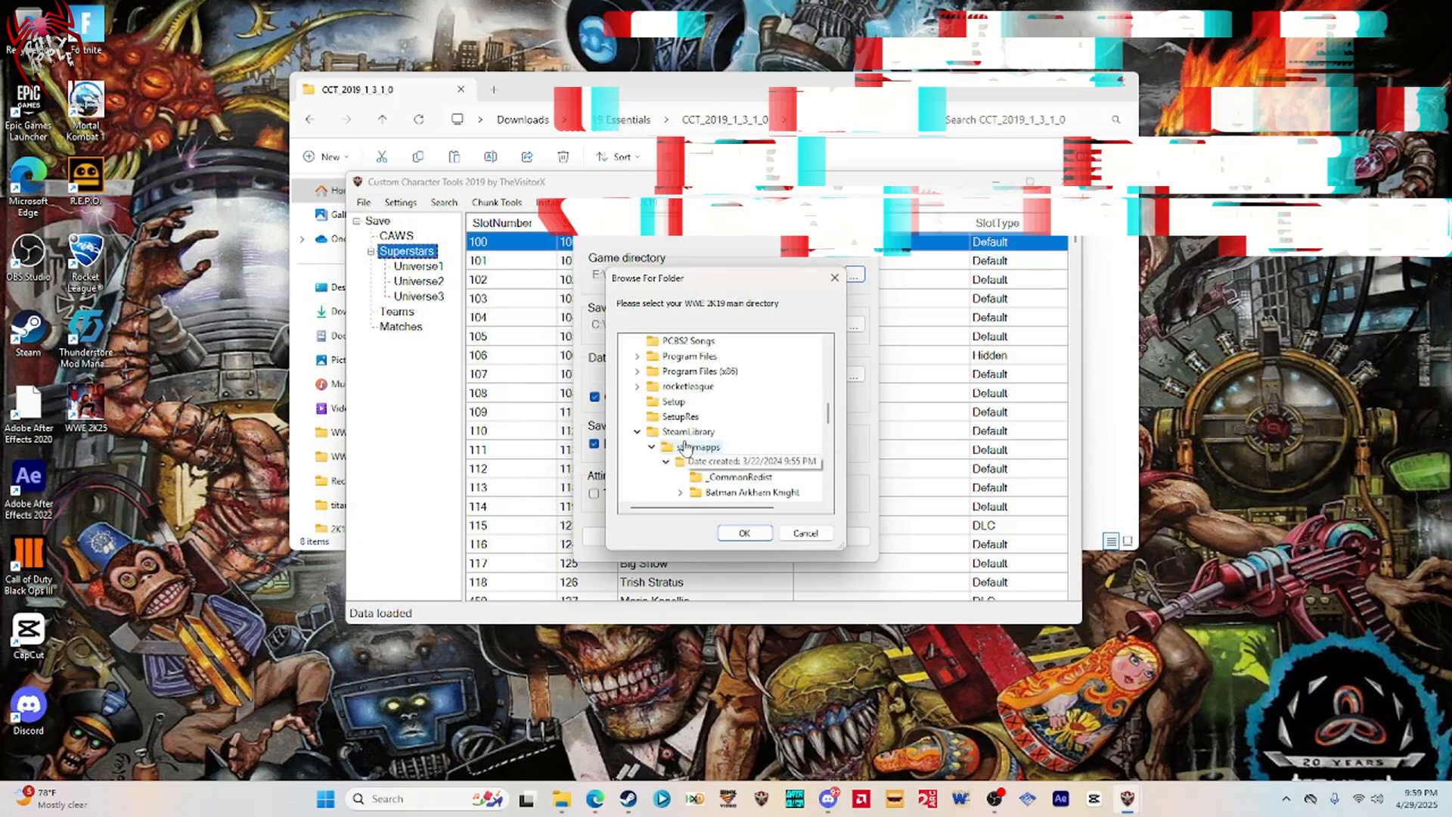
scroll(706, 432, down, 1)
scroll(705, 435, down, 5)
click(726, 431)
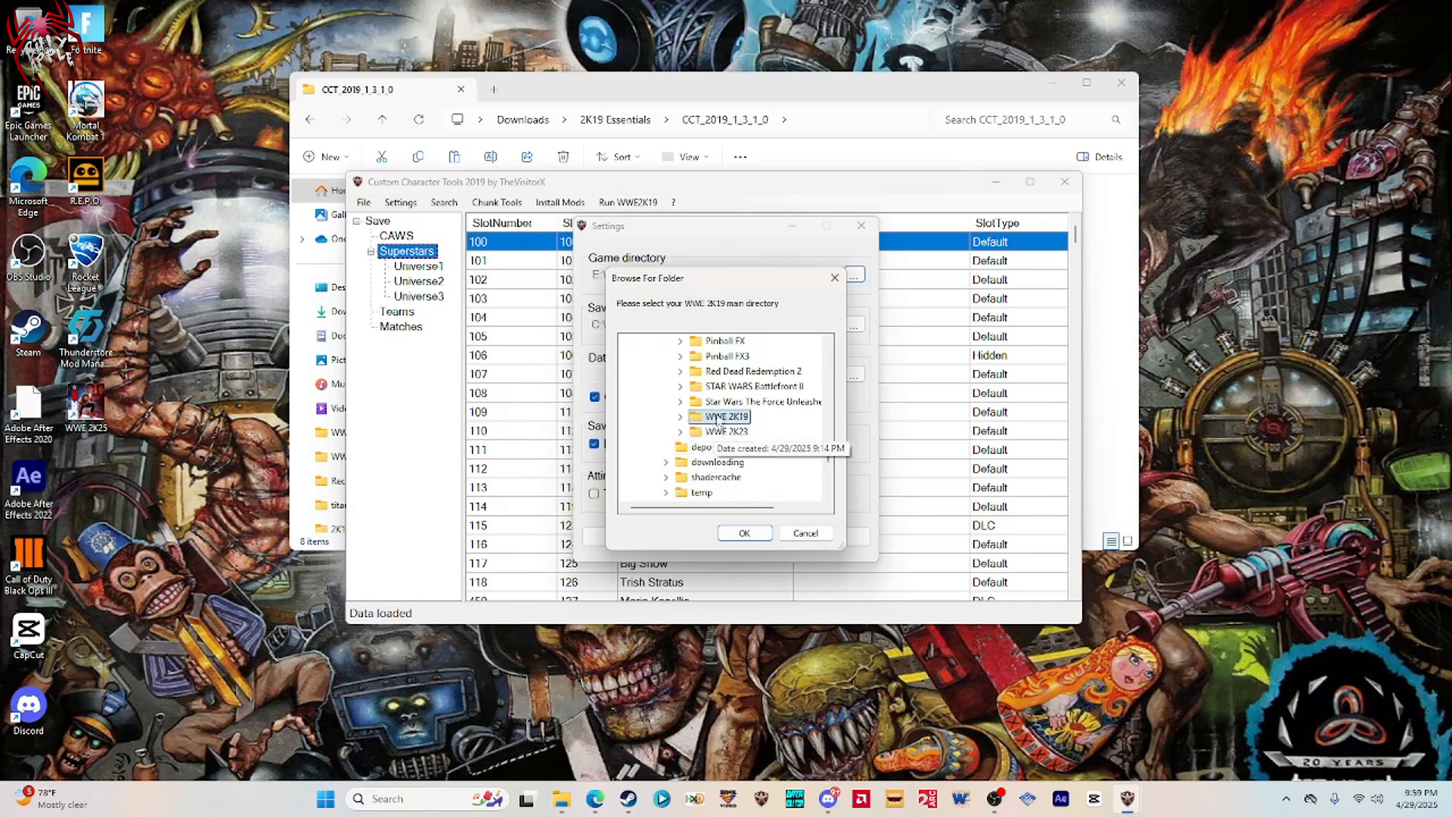
click(744, 533)
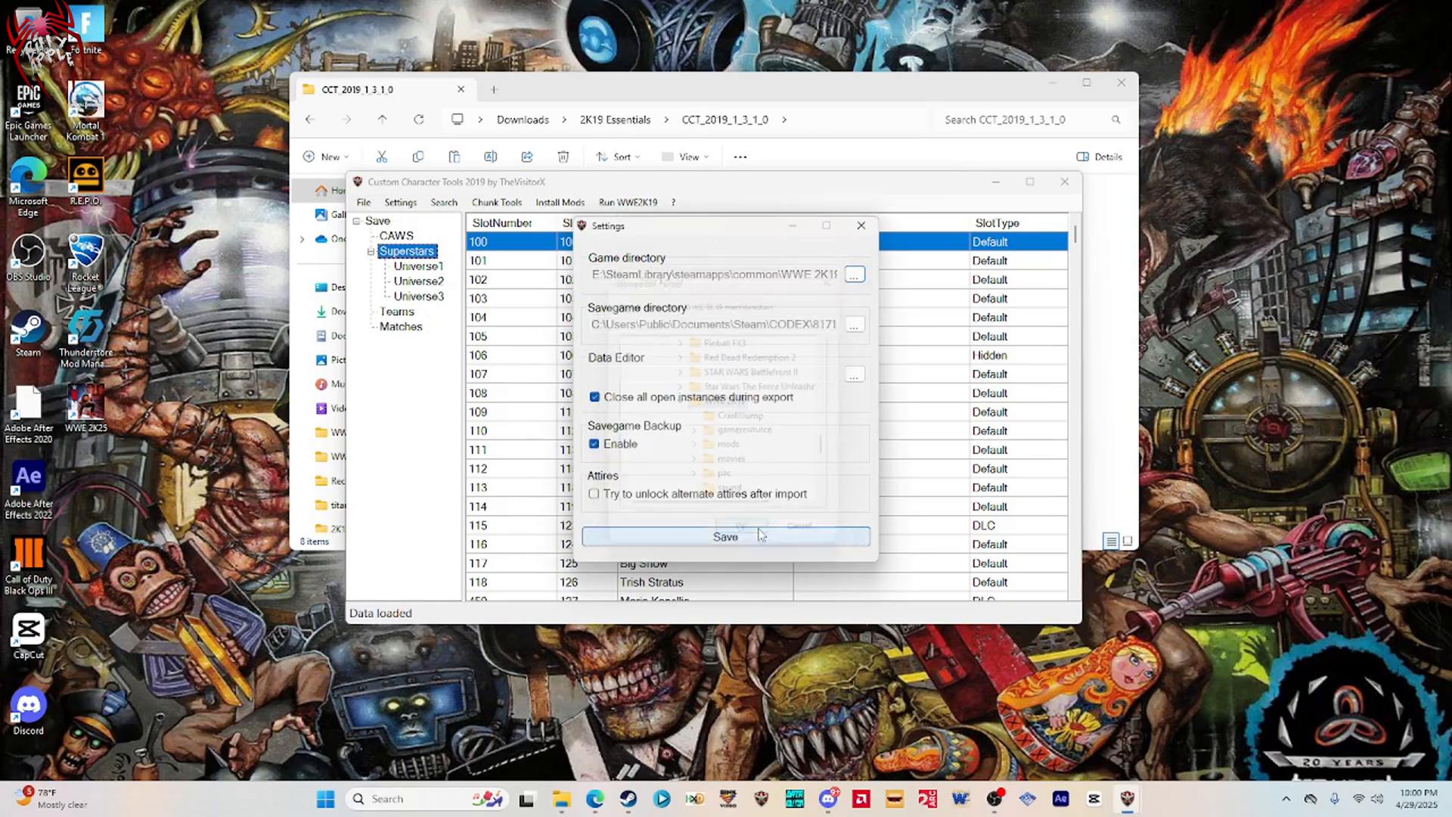
Set the savegame directory to the remote folder under Public > Documents > Steam > CODEX > 817130 and save the settings.
click(854, 325)
scroll(699, 423, down, 5)
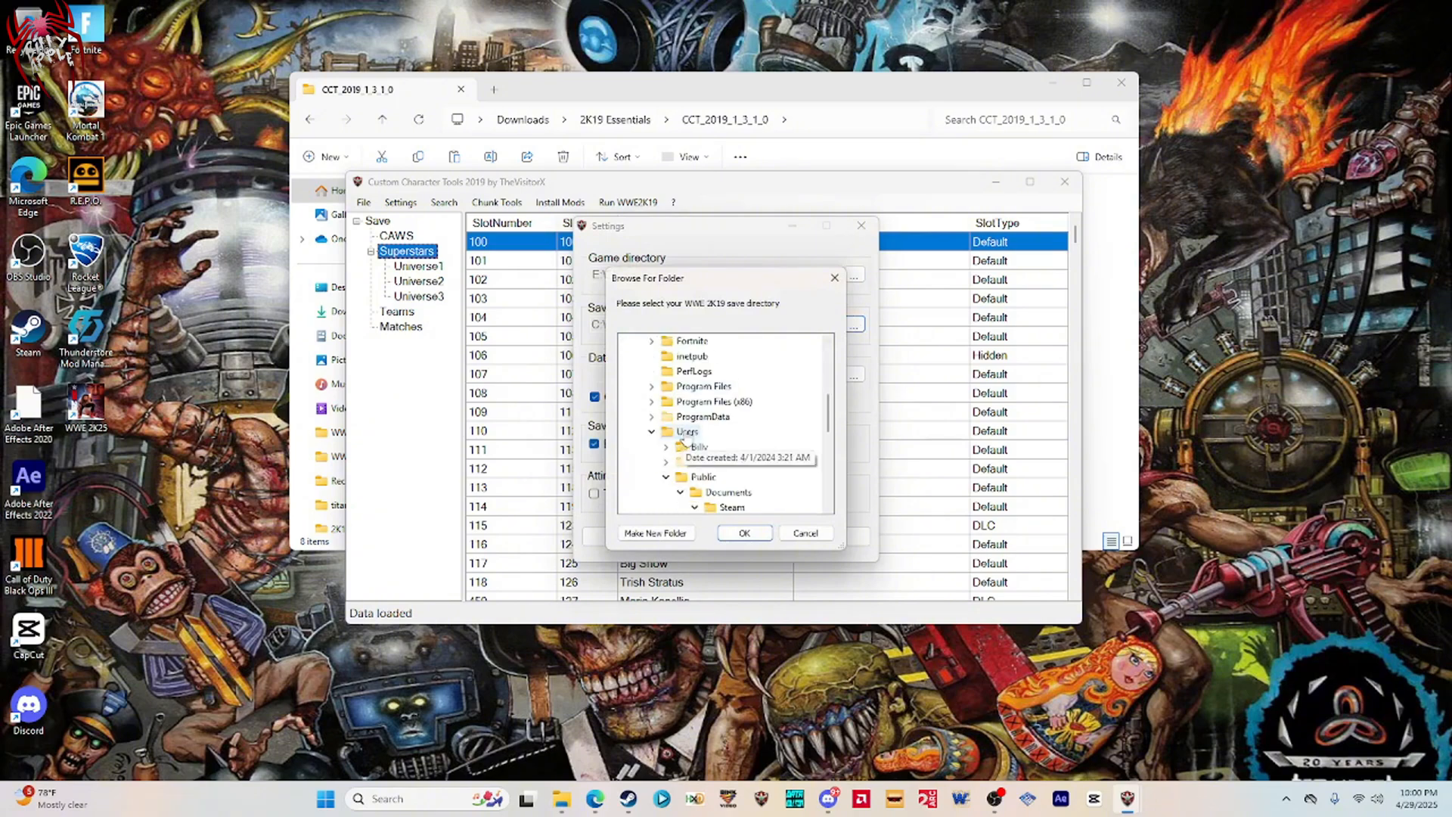
scroll(688, 439, down, 1)
scroll(699, 435, down, 1)
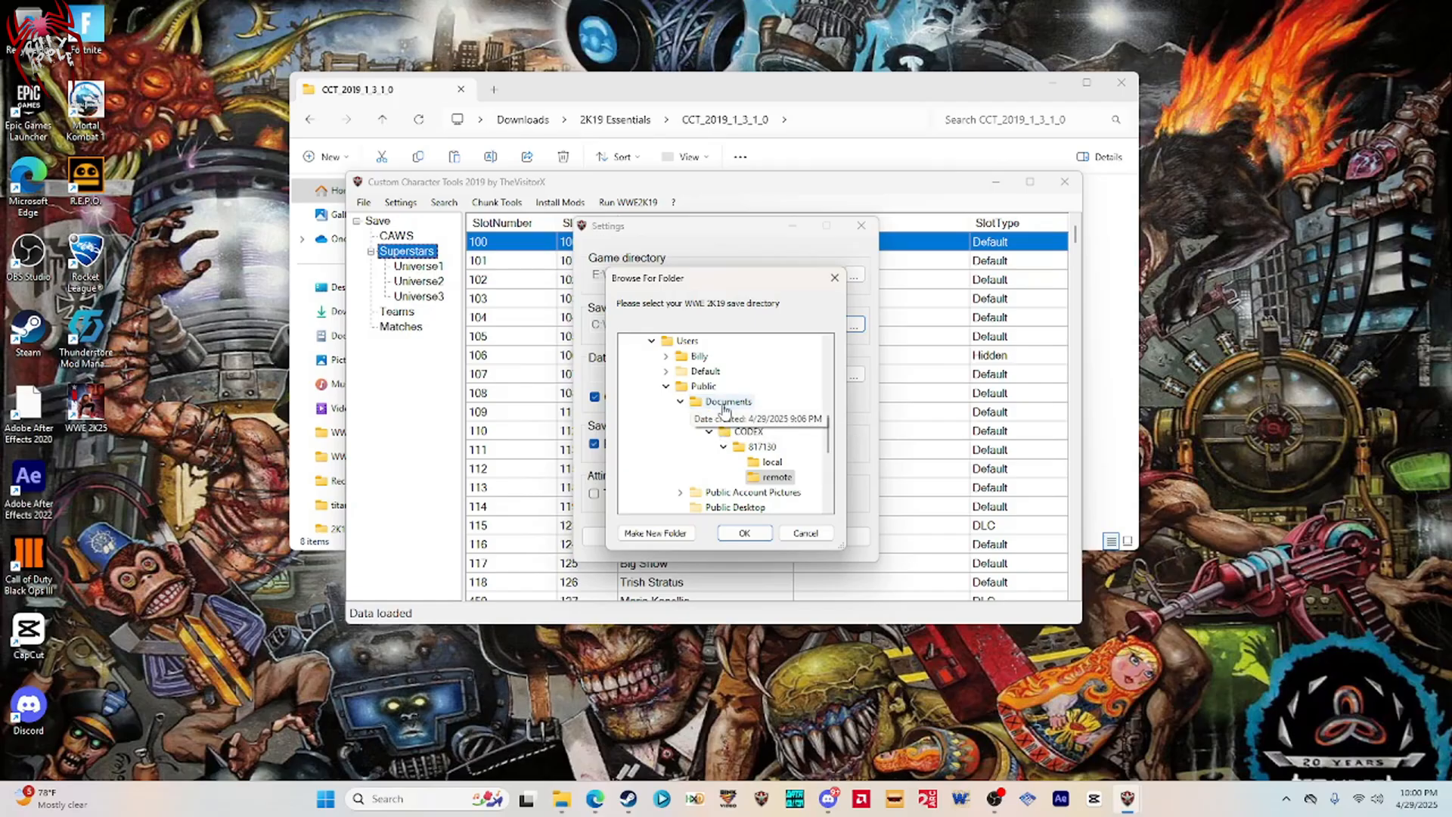
click(771, 477)
click(744, 532)
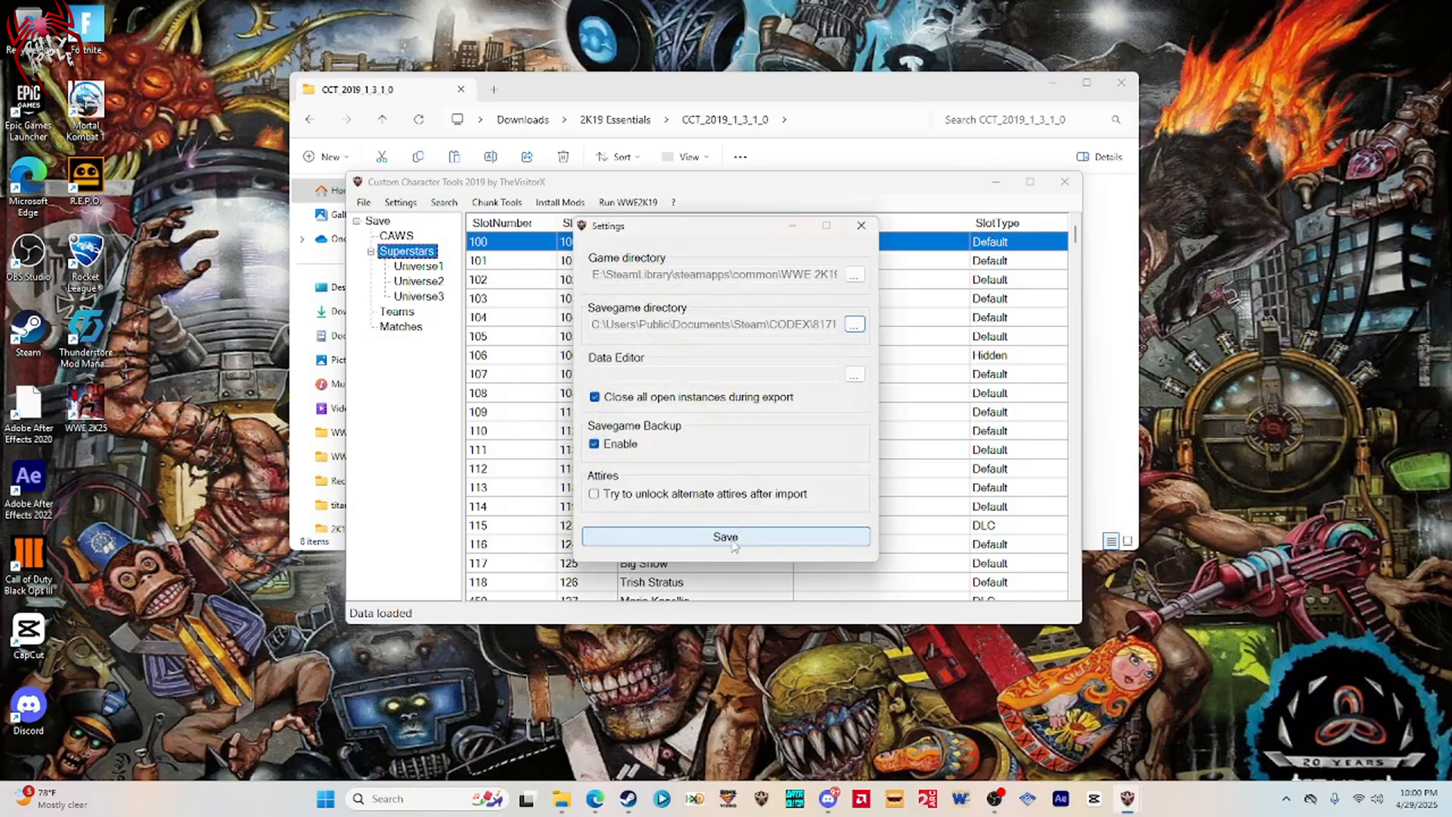
click(731, 539)
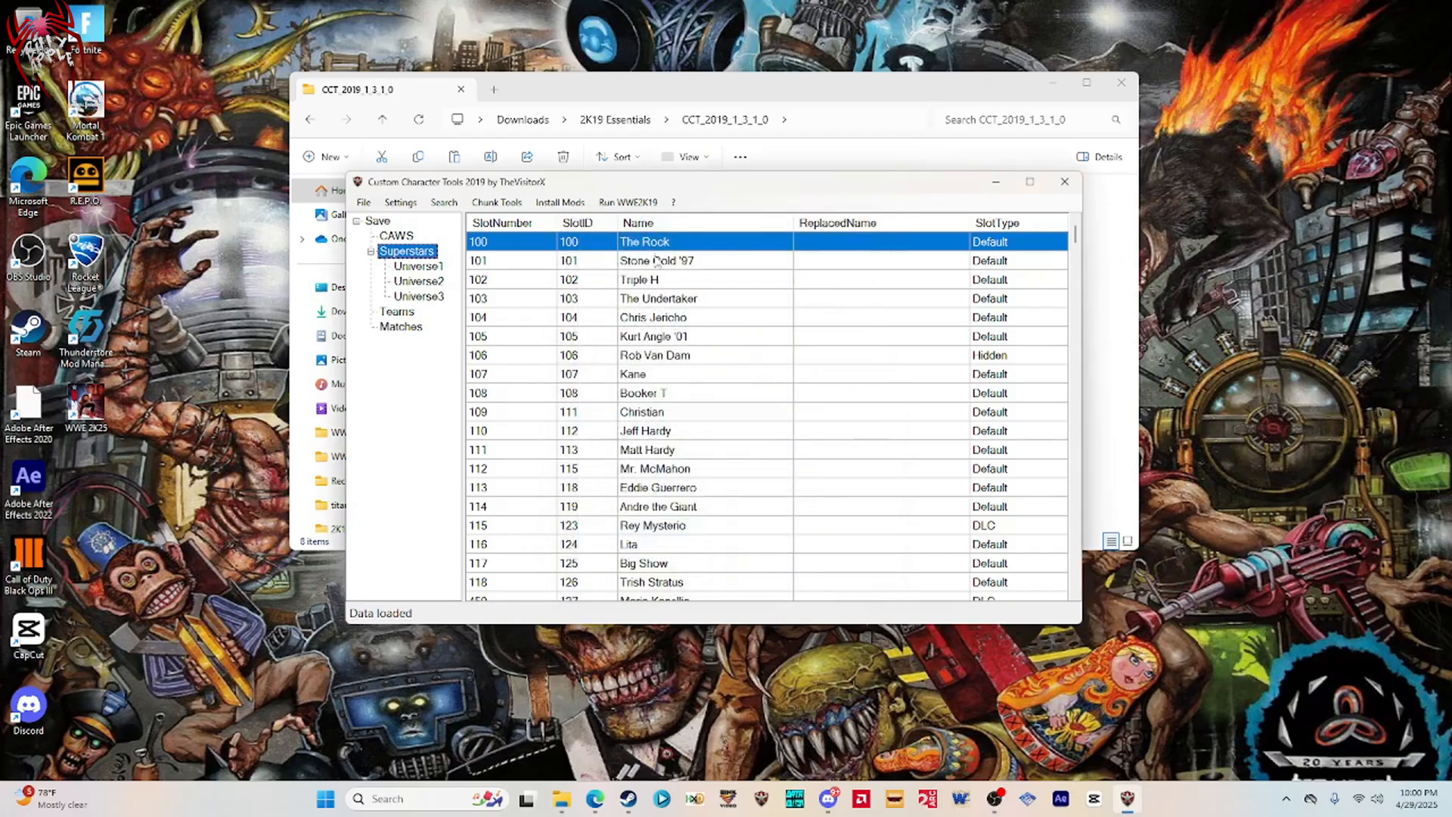
Check which actions are available for the Rob Van Dam superstar slot.
right_click(657, 261)
right_click(636, 360)
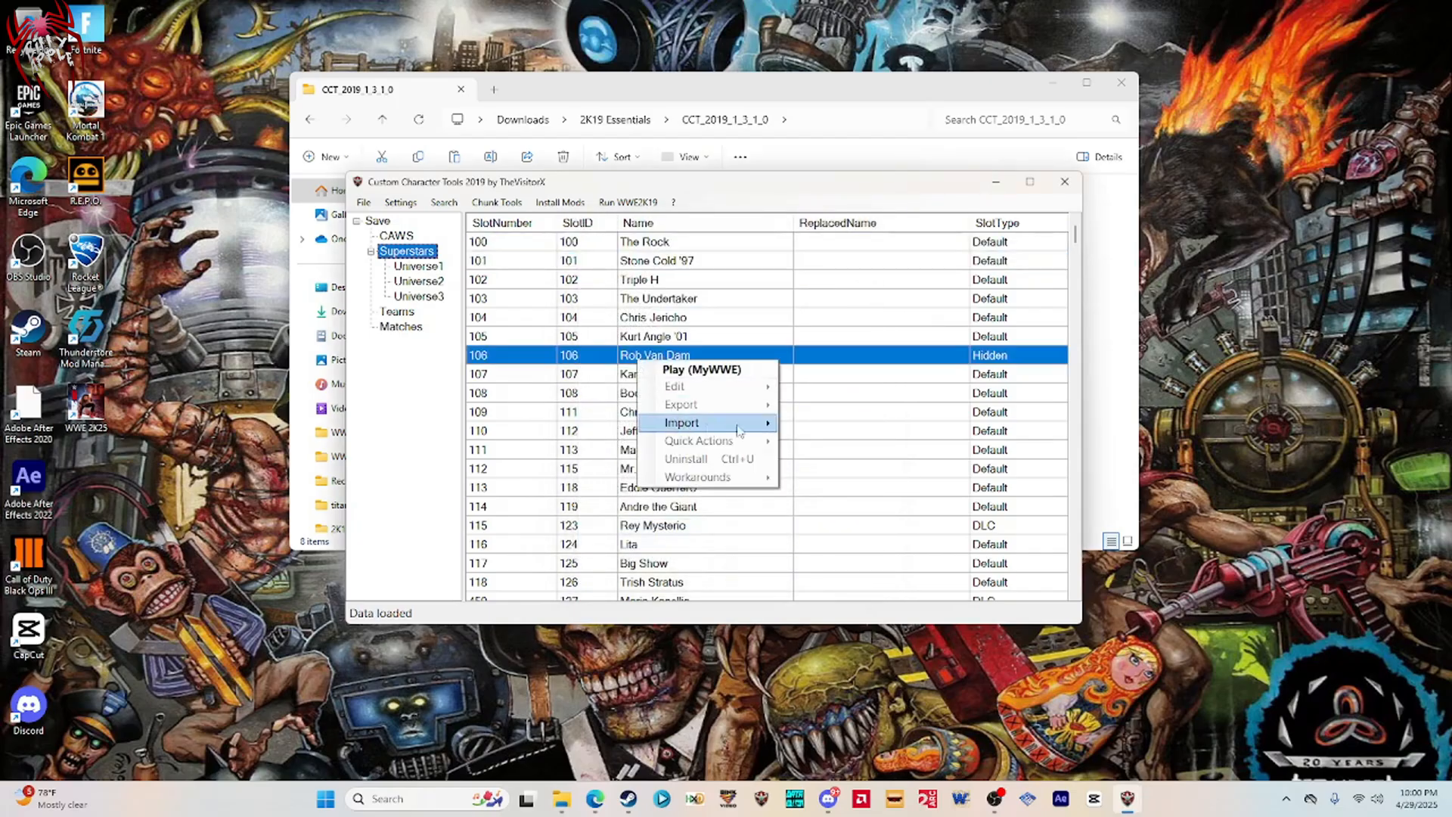
mouse_move(756, 428)
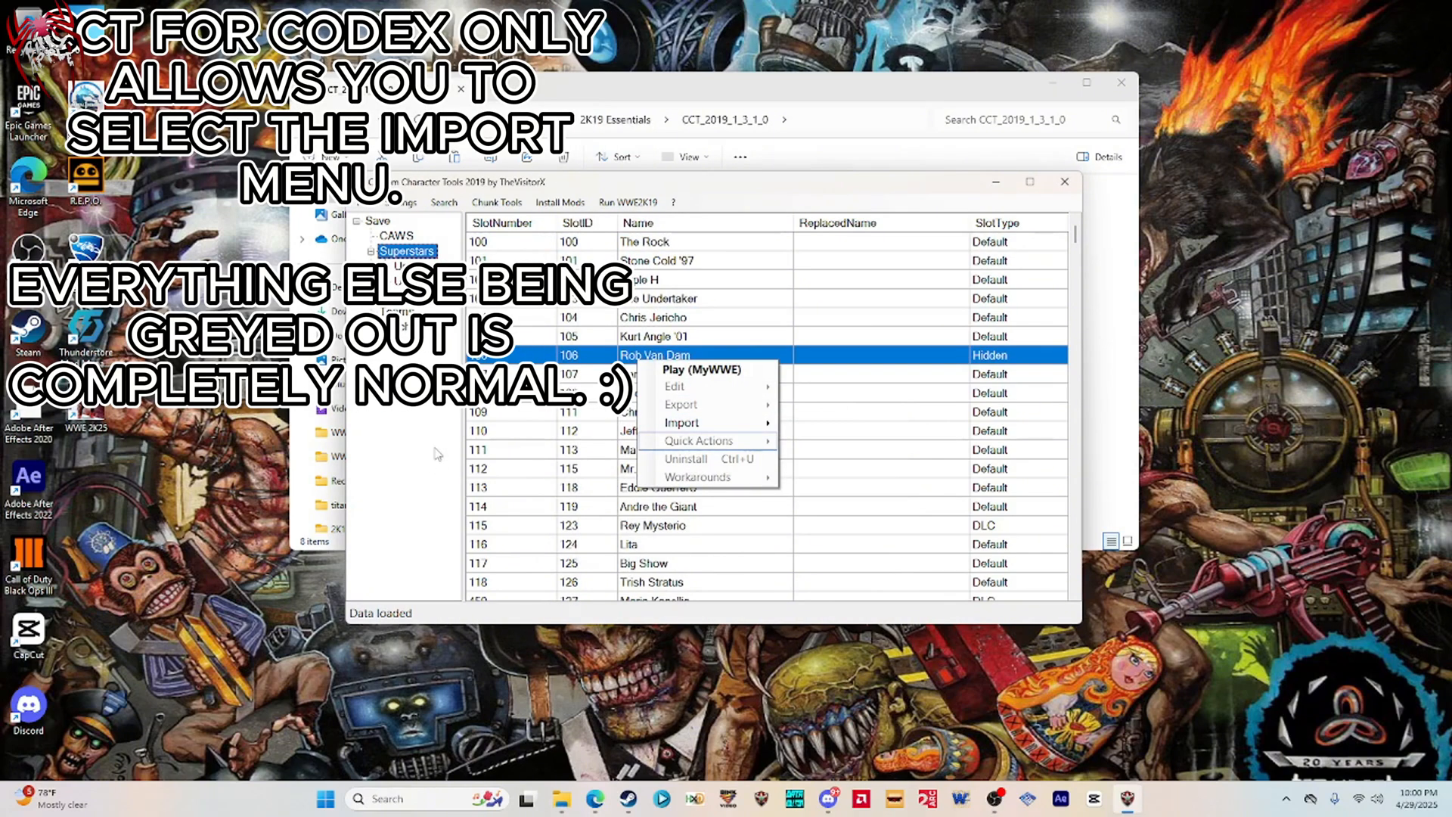
click(436, 453)
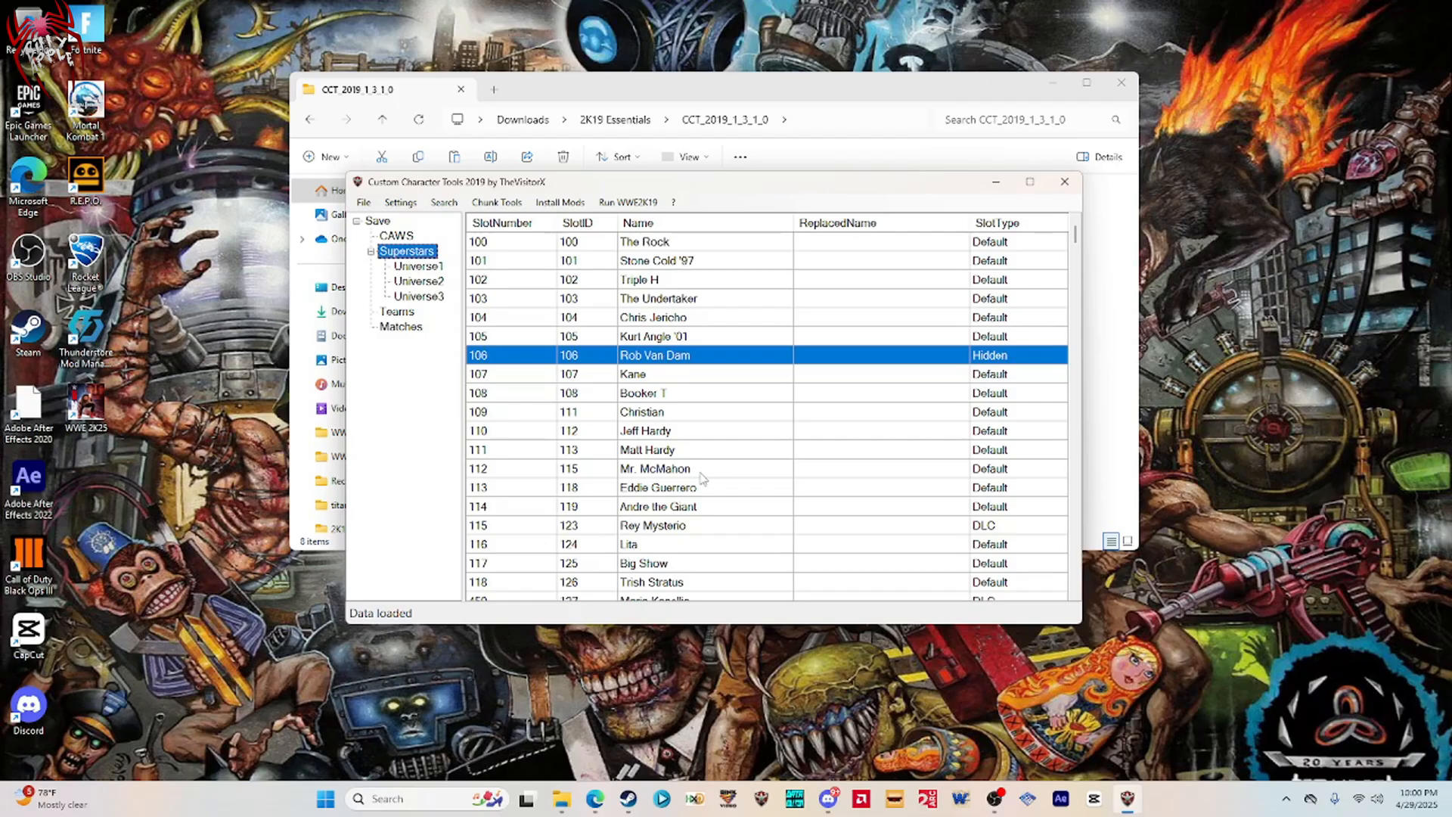
Find the CM Punk superstar slot with ID 468 and start importing CH-Pac-Files for it.
scroll(702, 478, down, 13)
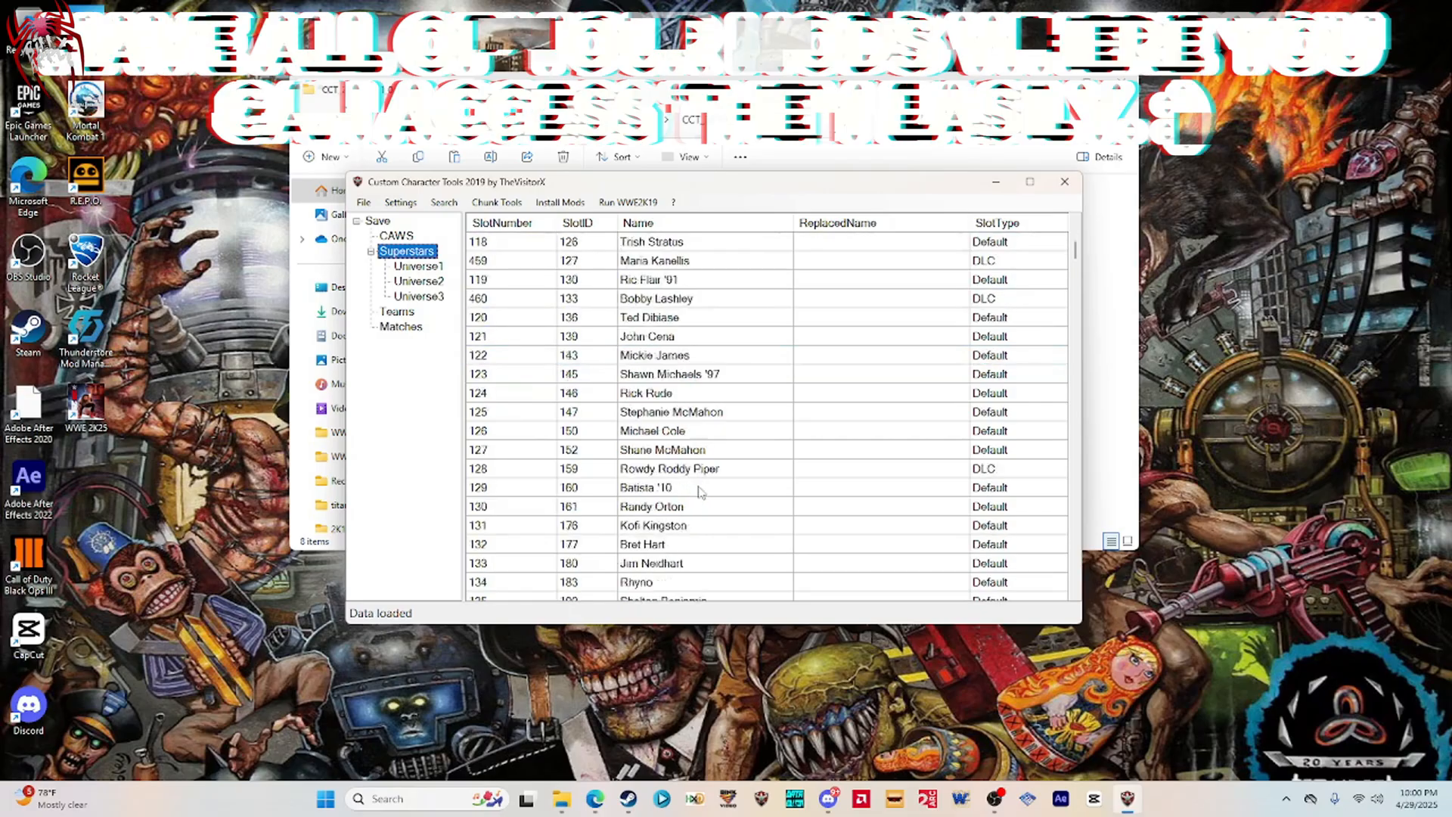
scroll(701, 493, down, 10)
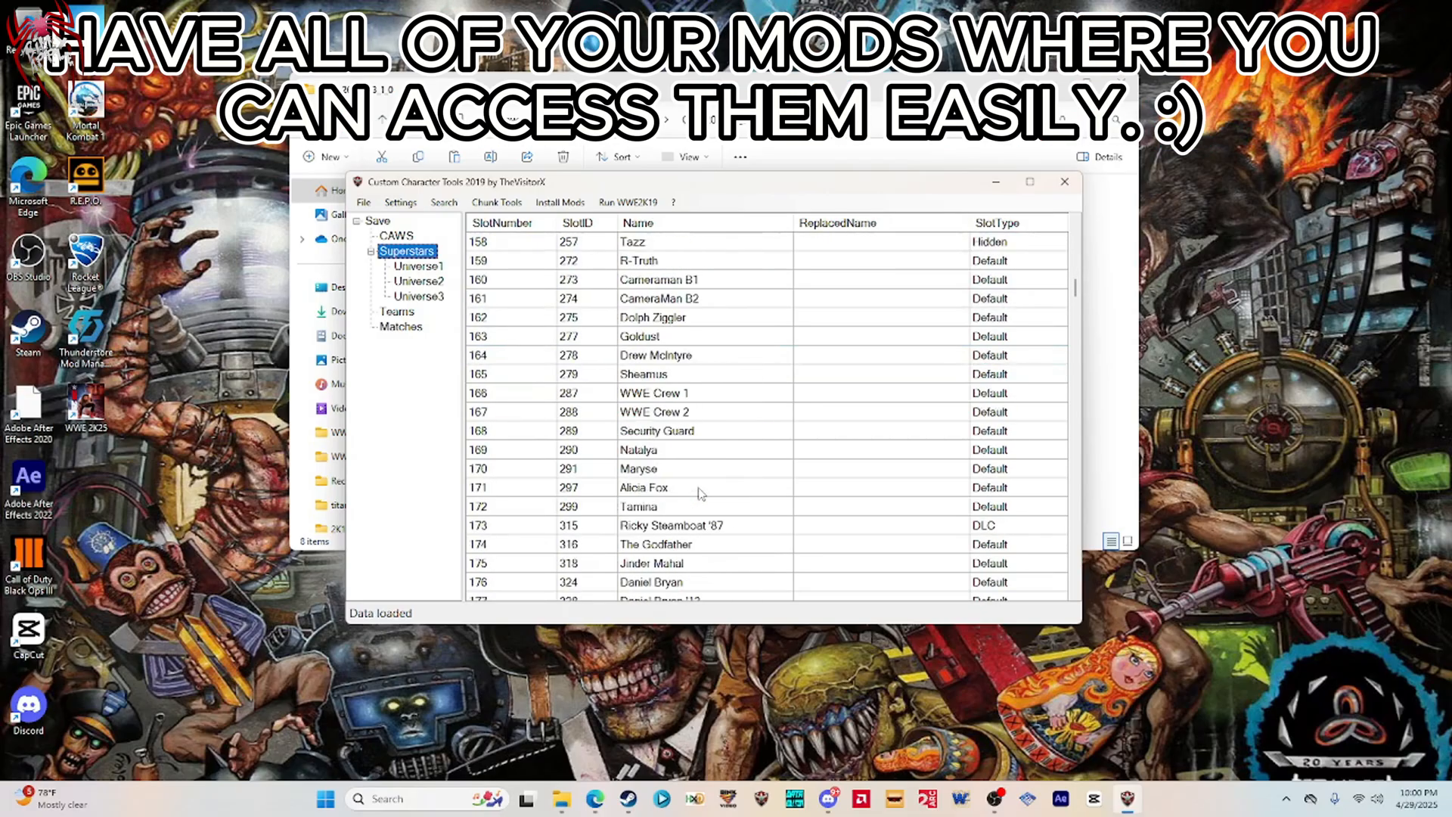
scroll(700, 499, down, 14)
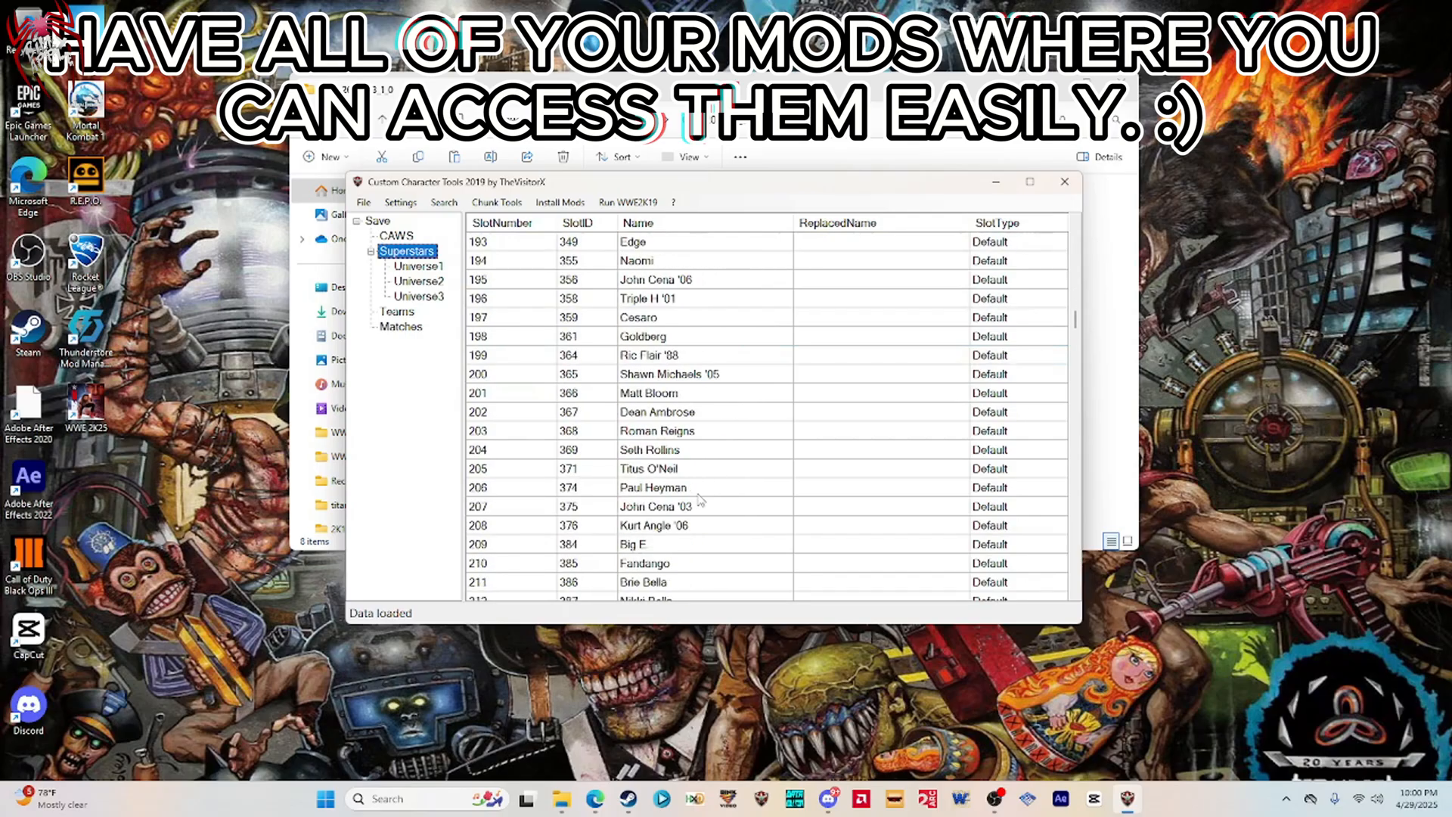
scroll(700, 499, down, 12)
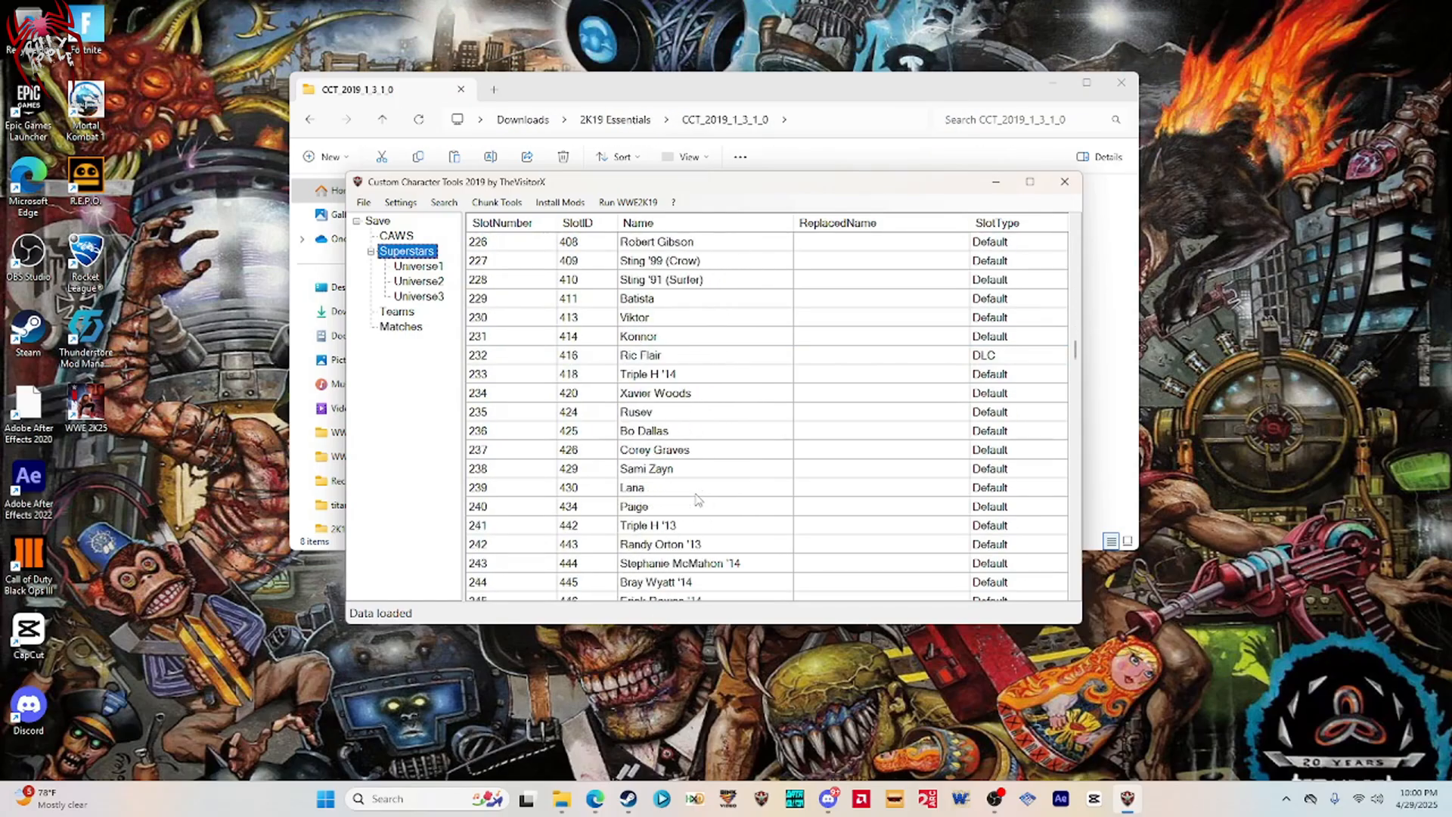
scroll(697, 499, down, 2)
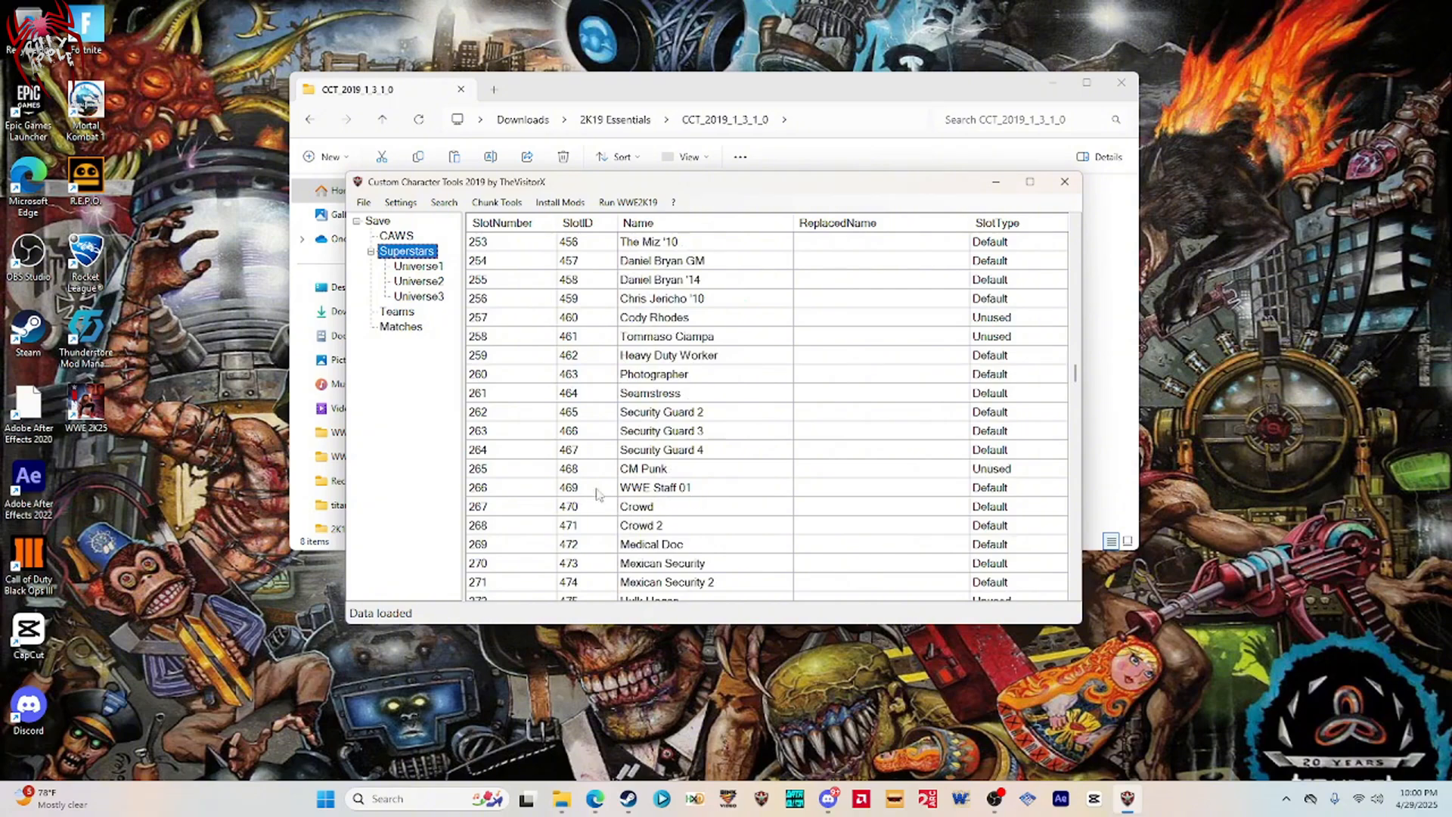
click(572, 471)
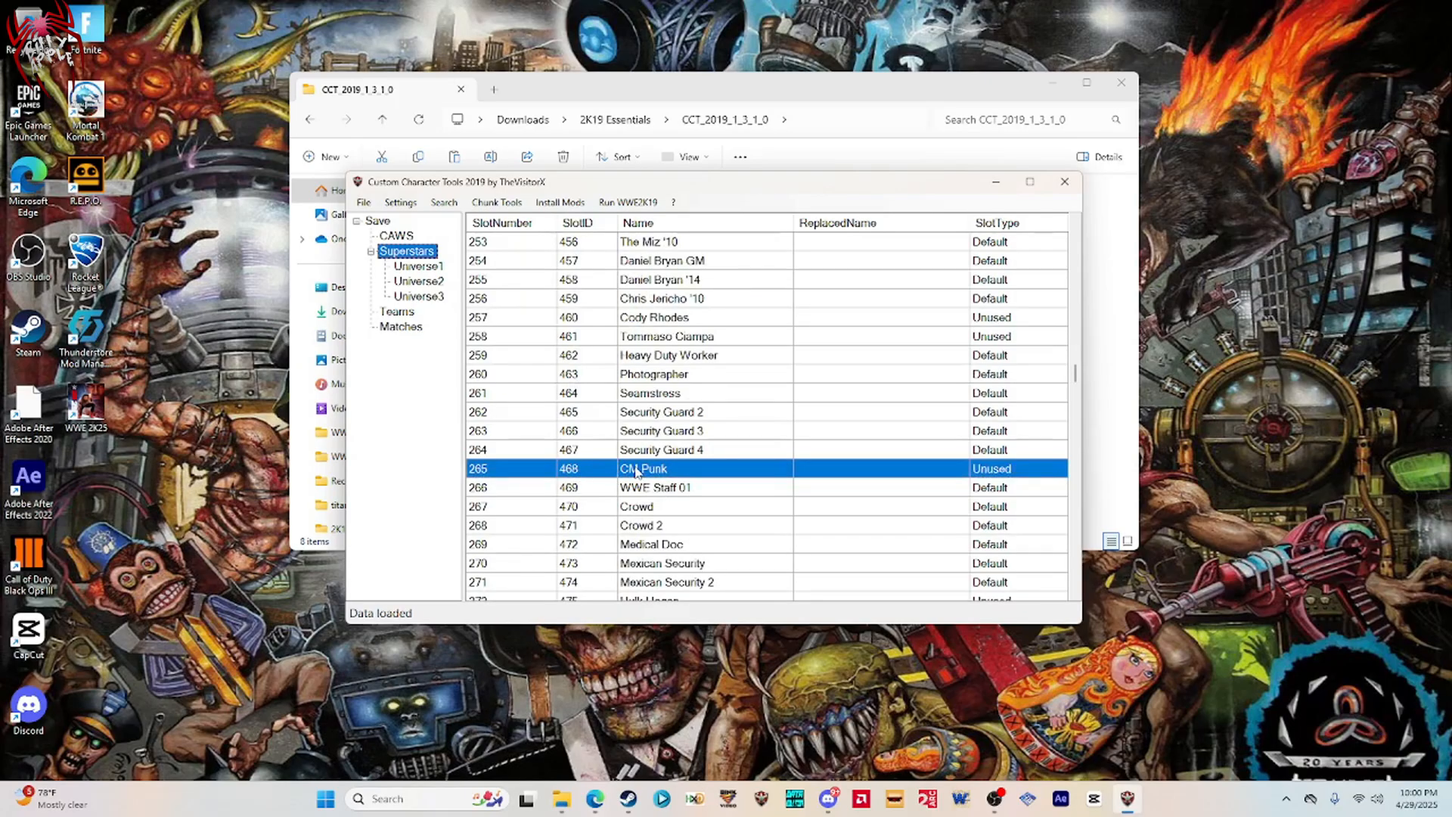
right_click(739, 468)
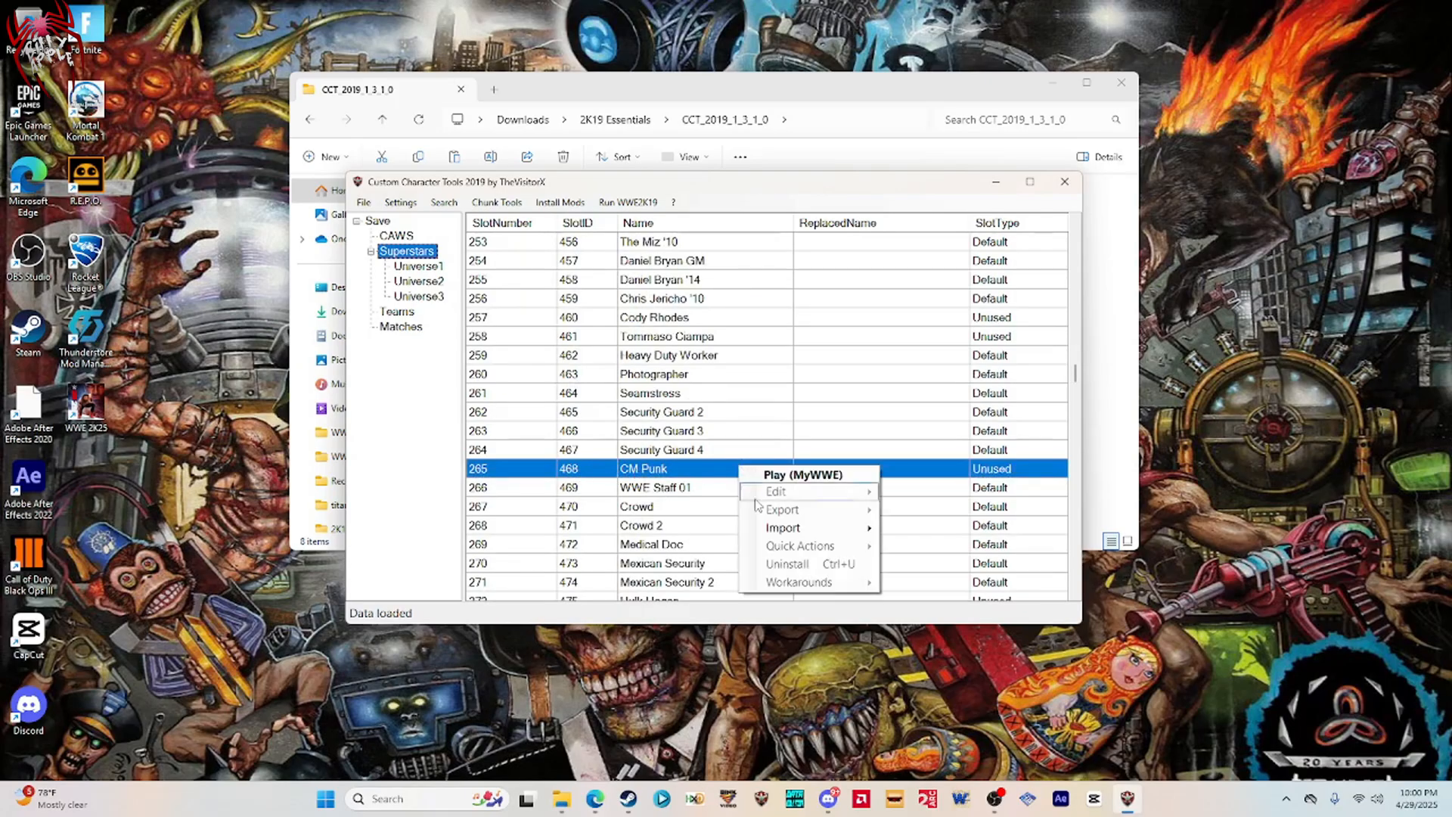
mouse_move(786, 530)
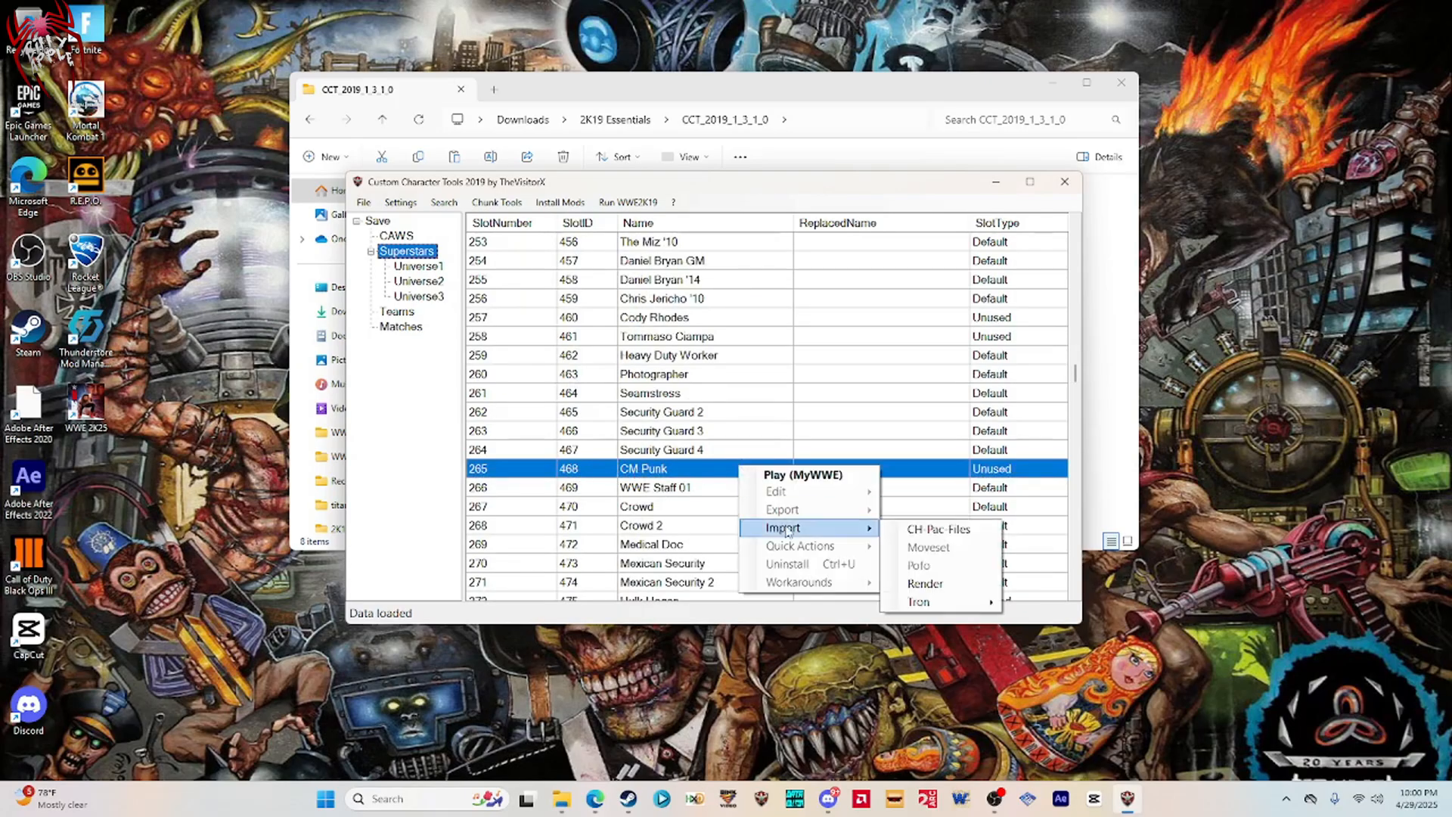
click(912, 532)
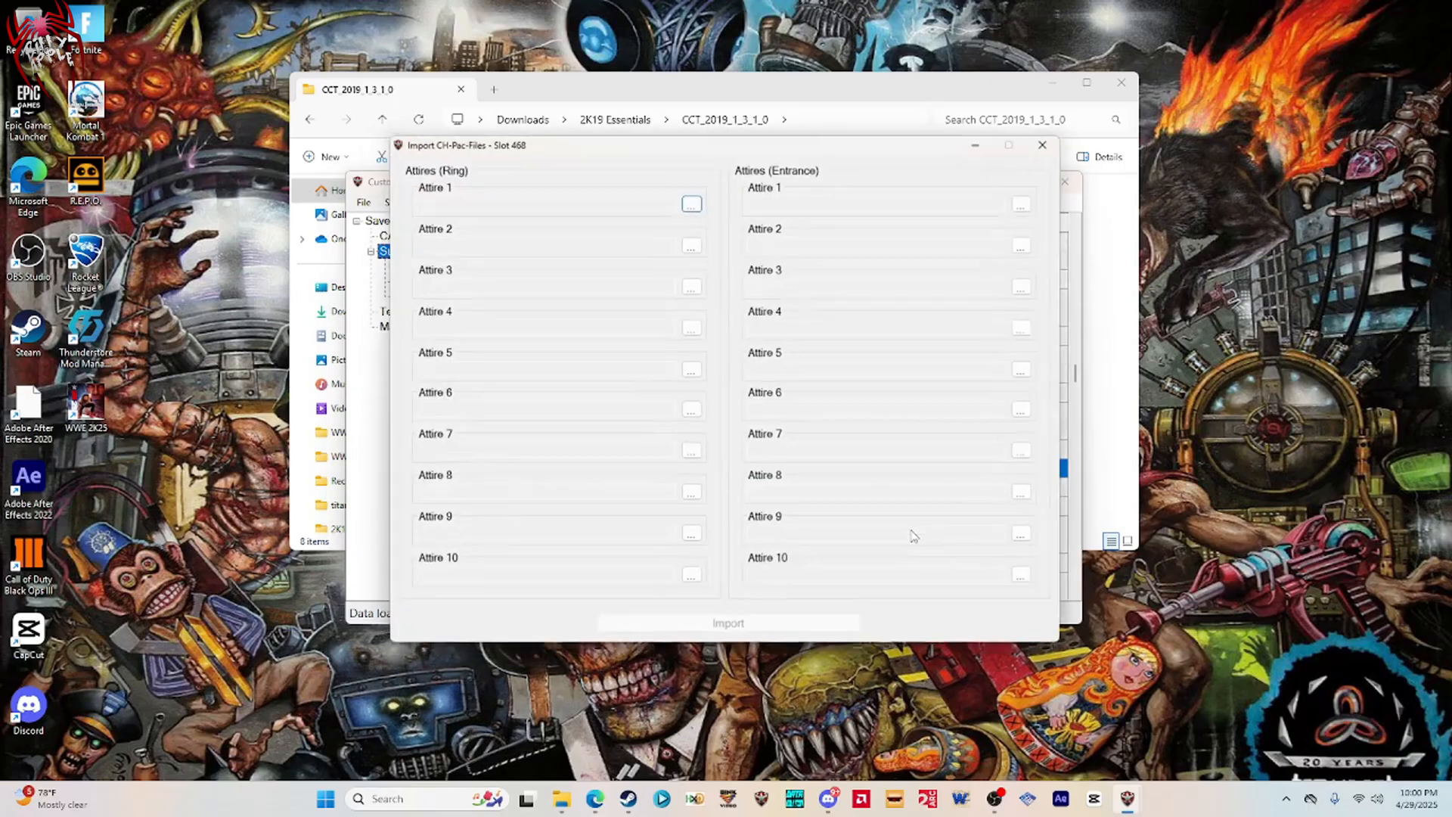
From the Lighter Colors folder, assign ch46802.pac to ring Attire 1 and ch46804.pac to entrance Attire 1.
click(691, 202)
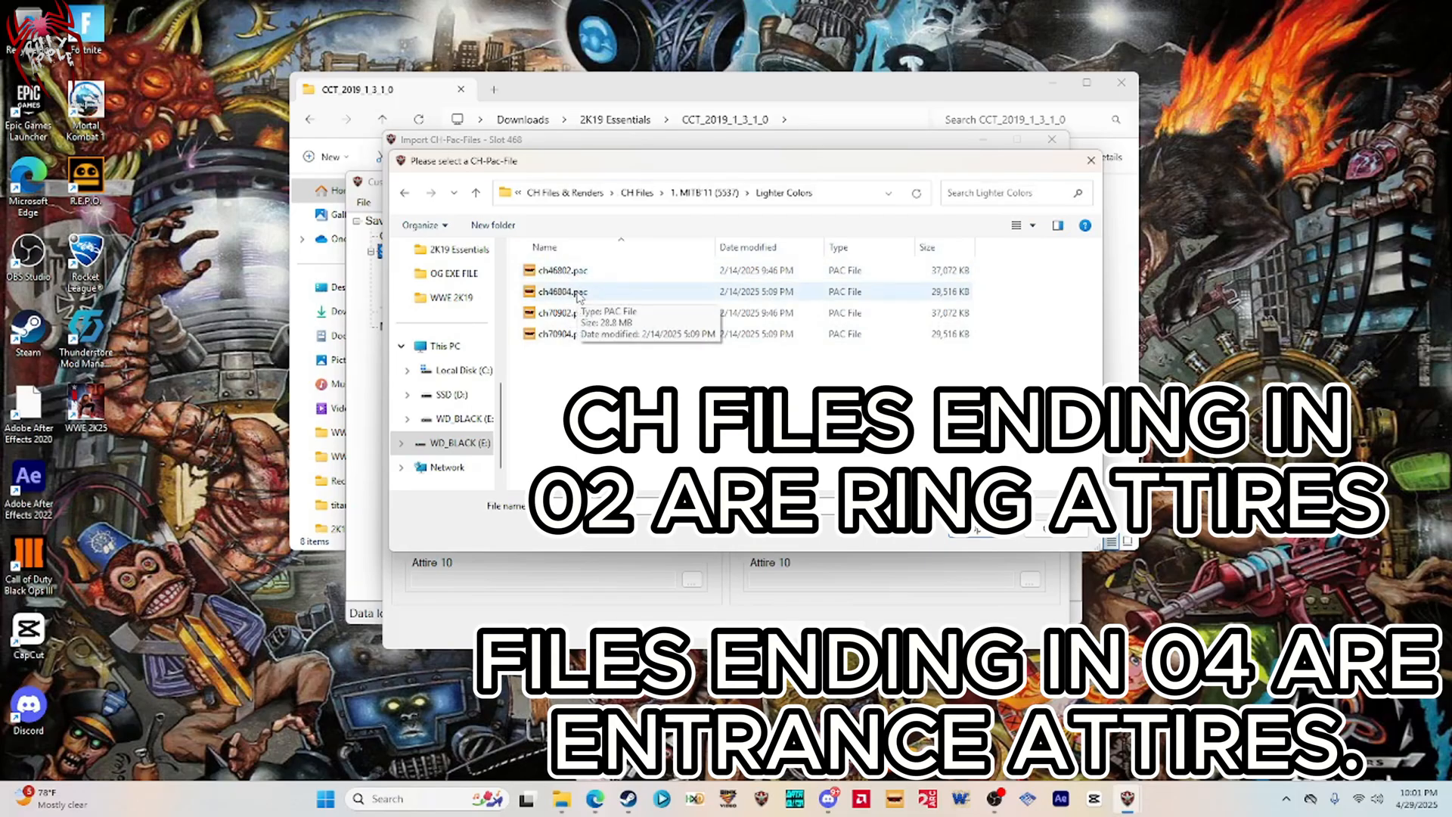
double_click(573, 271)
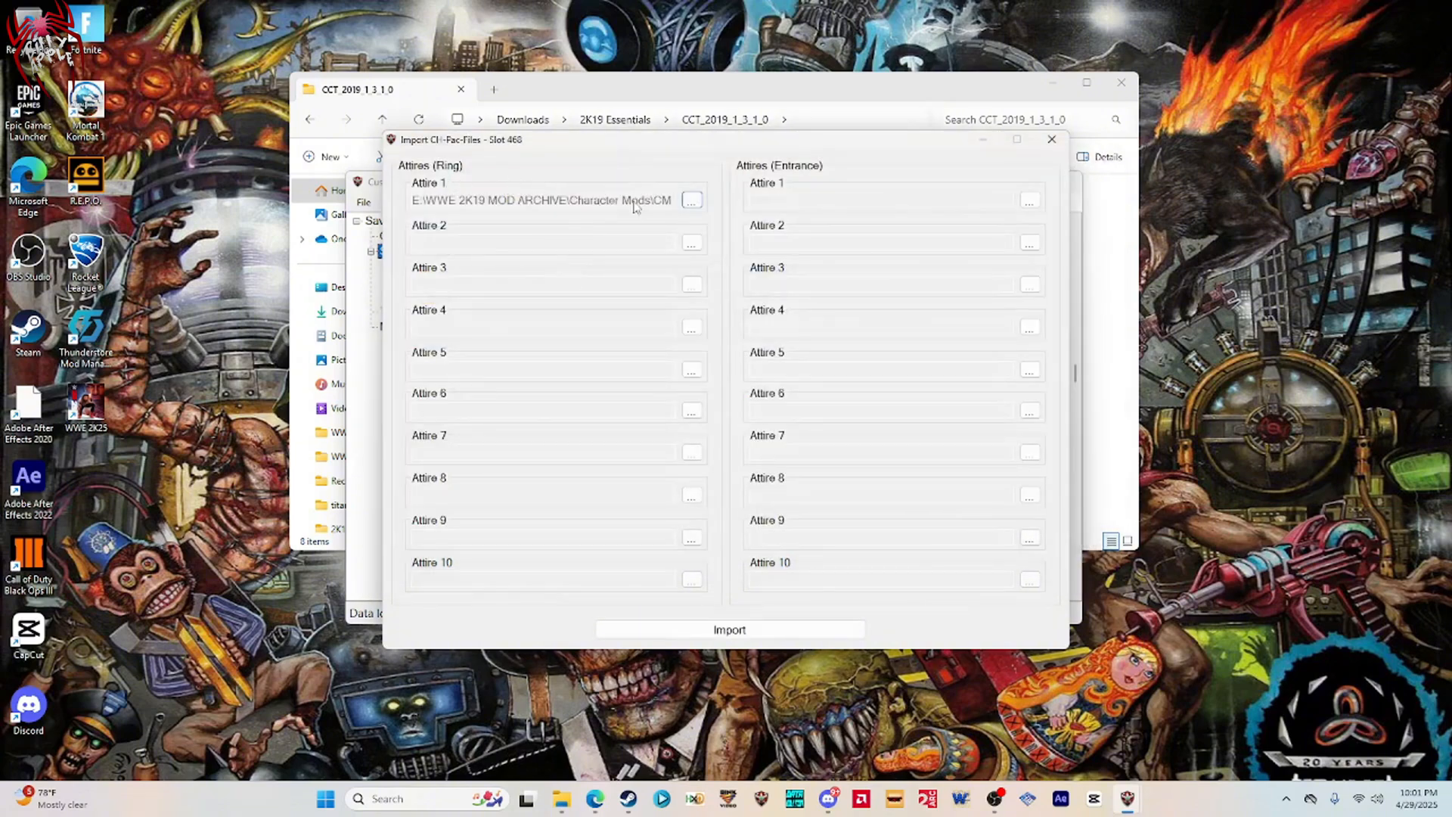
click(1030, 200)
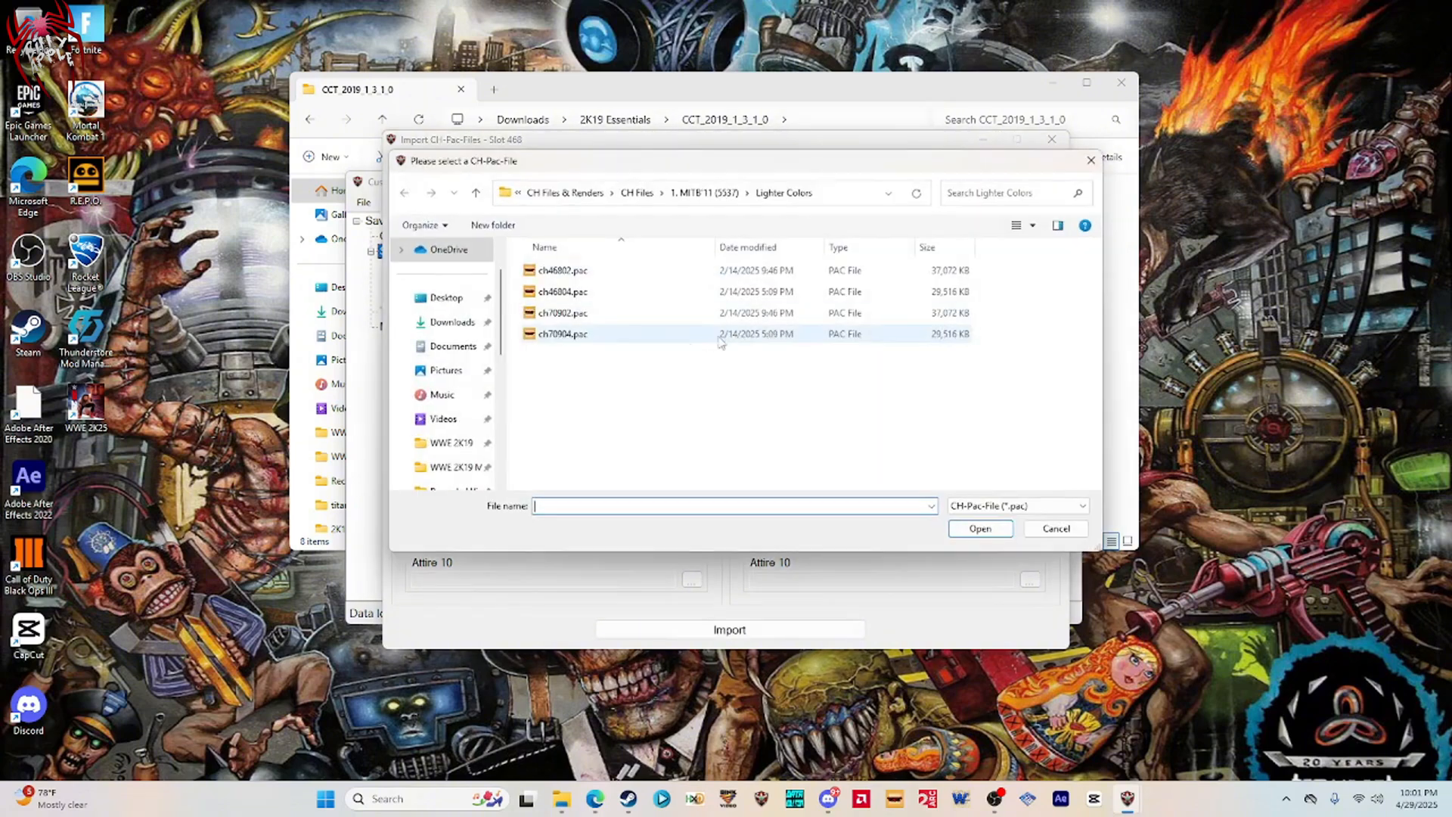
double_click(559, 292)
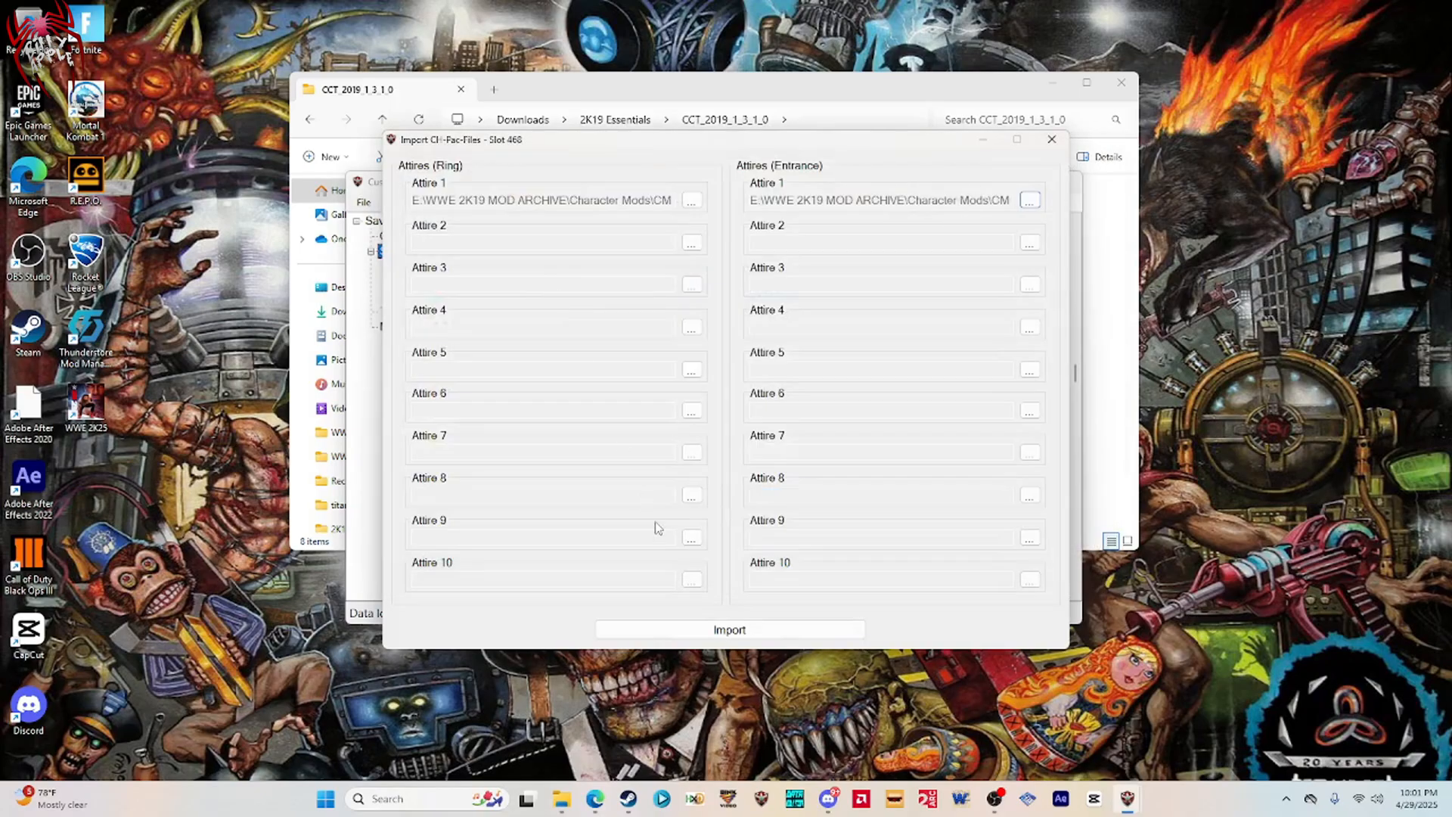
Import the selected attire files into slot 468, confirm the installation and close the import window.
click(681, 631)
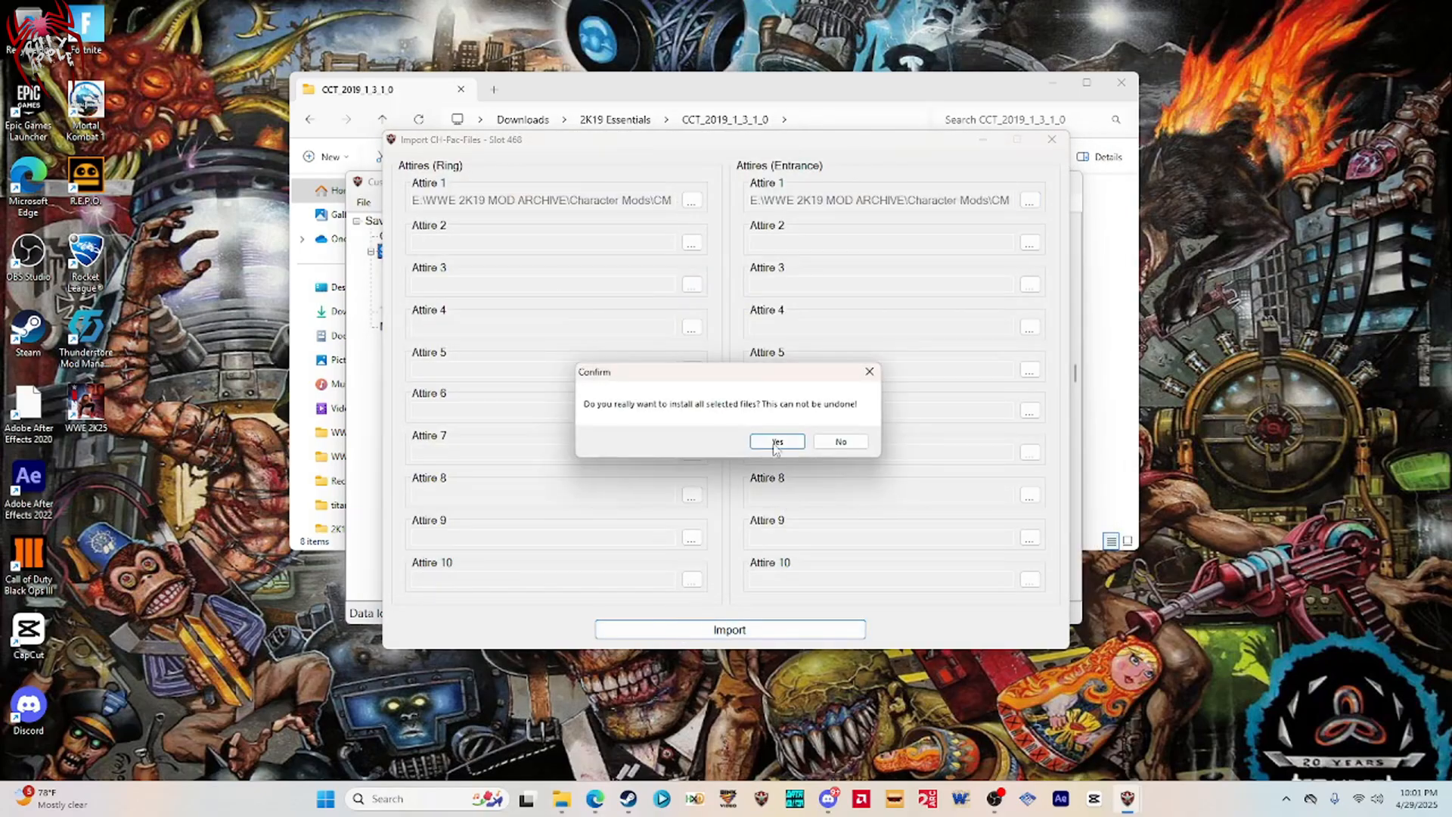
click(776, 442)
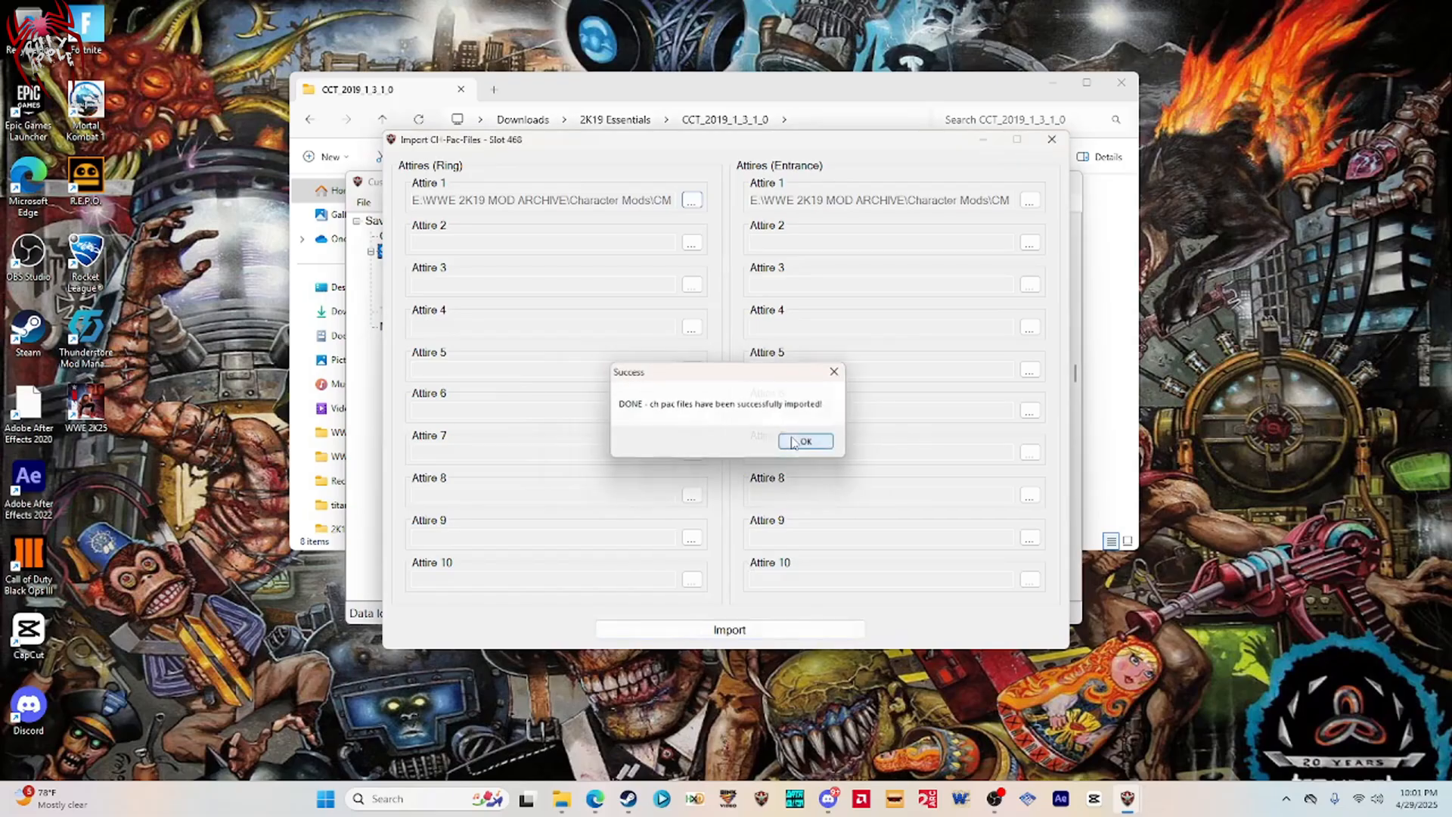
click(795, 442)
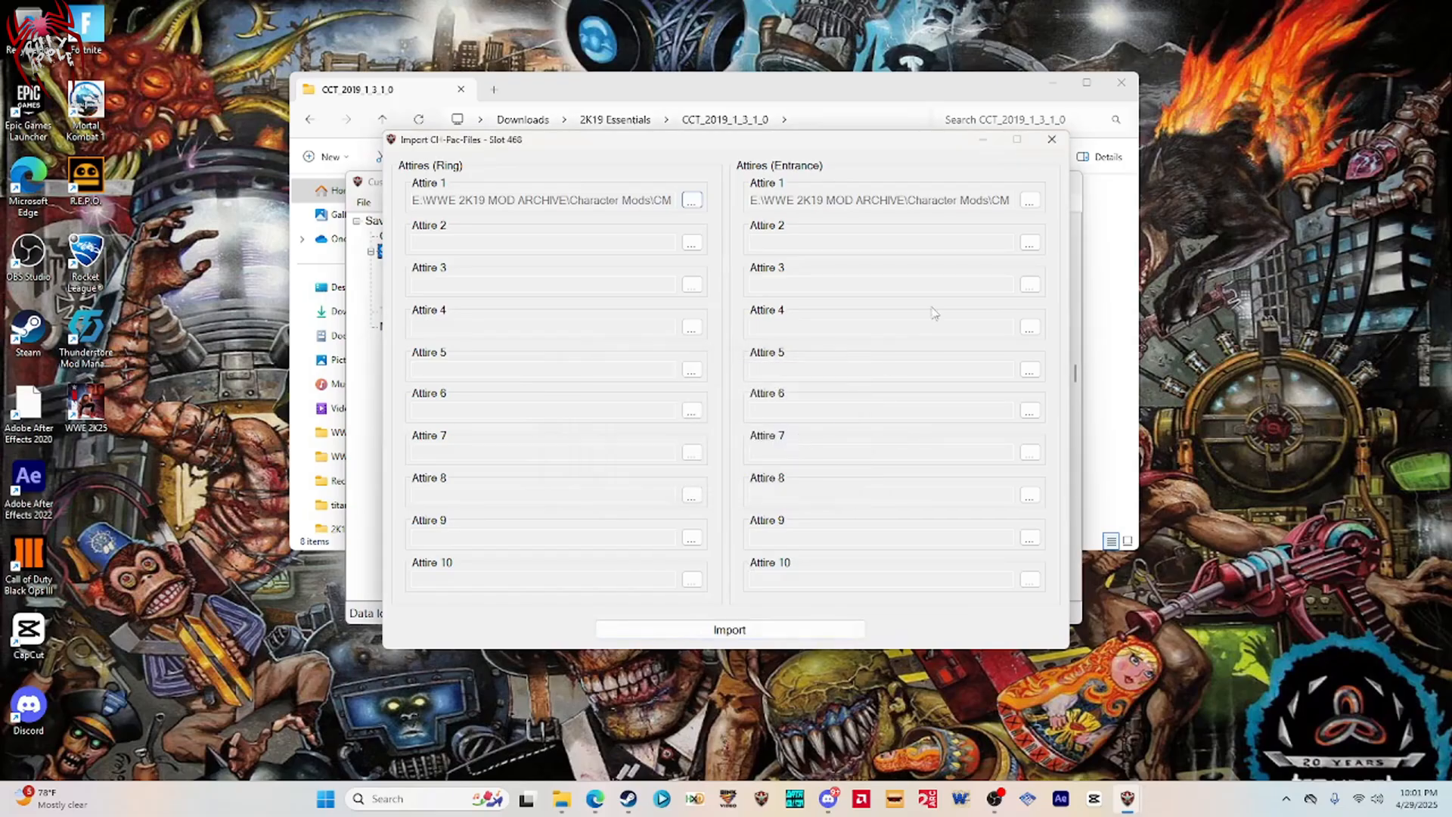
click(1051, 141)
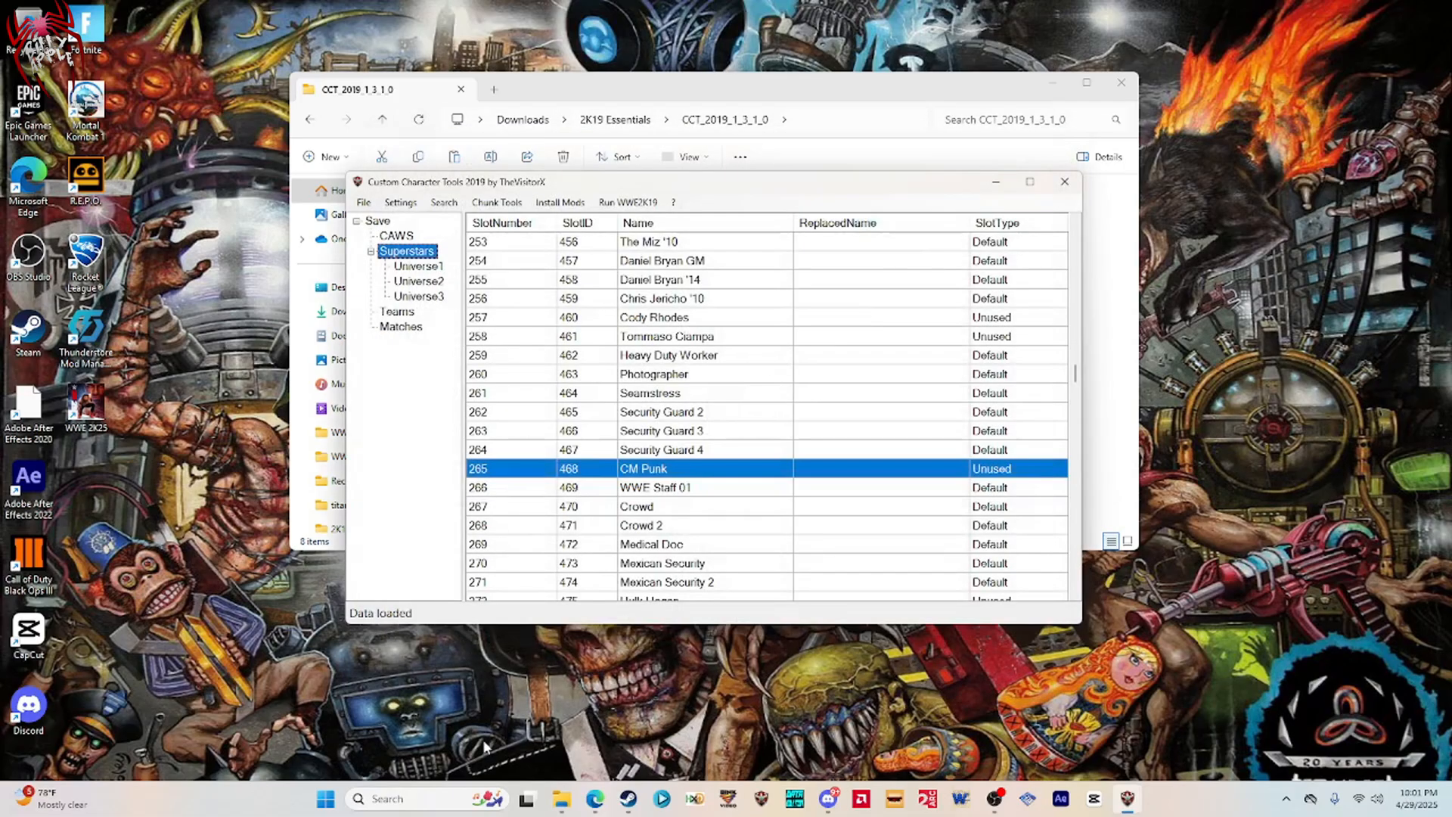
Switch to File Explorer and open CM Punk's 1. MITB'11 (5537) Lighter Colors folder from Character Mods in the WWE 2K19 mod archive.
click(616, 73)
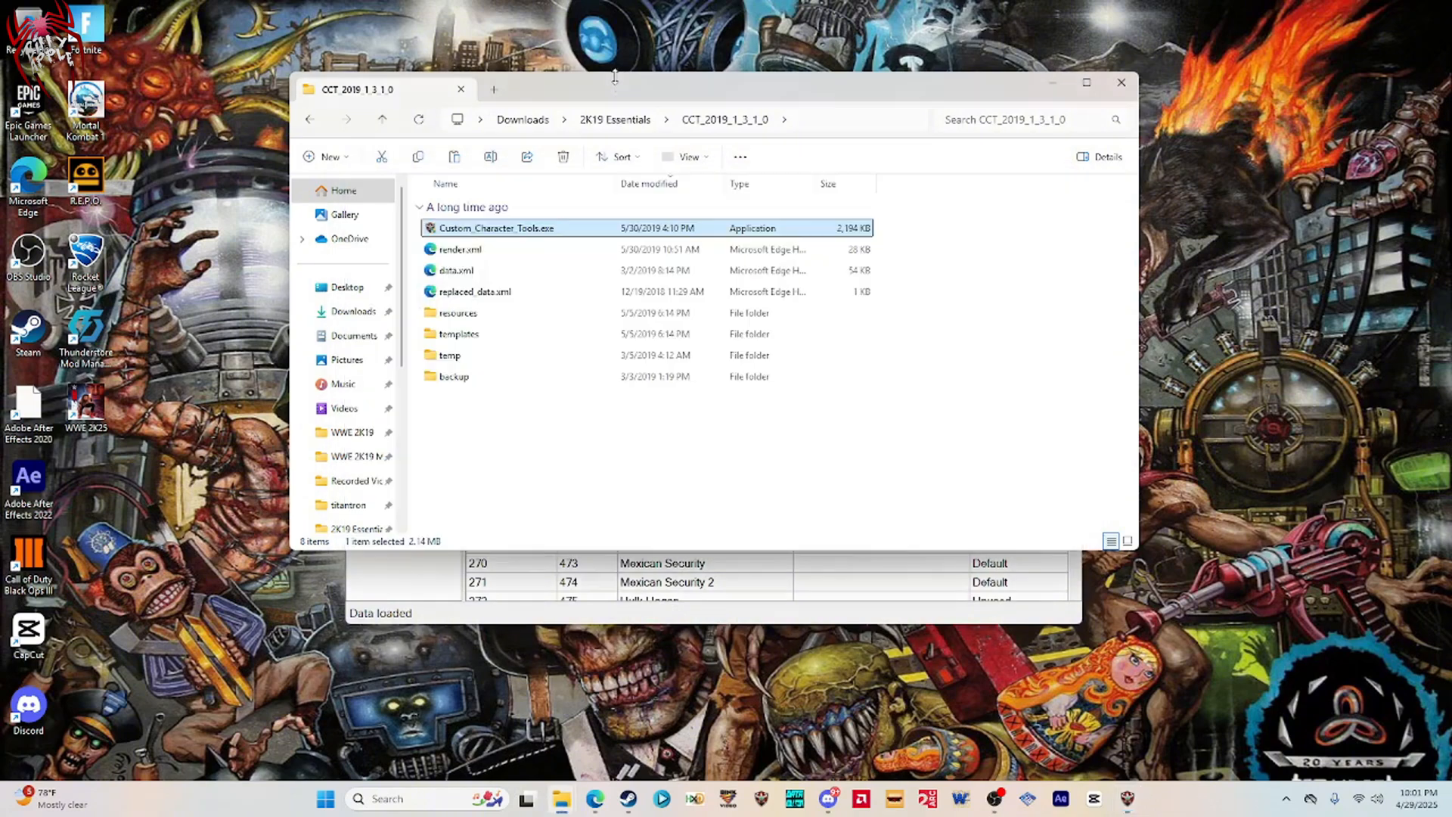
click(365, 454)
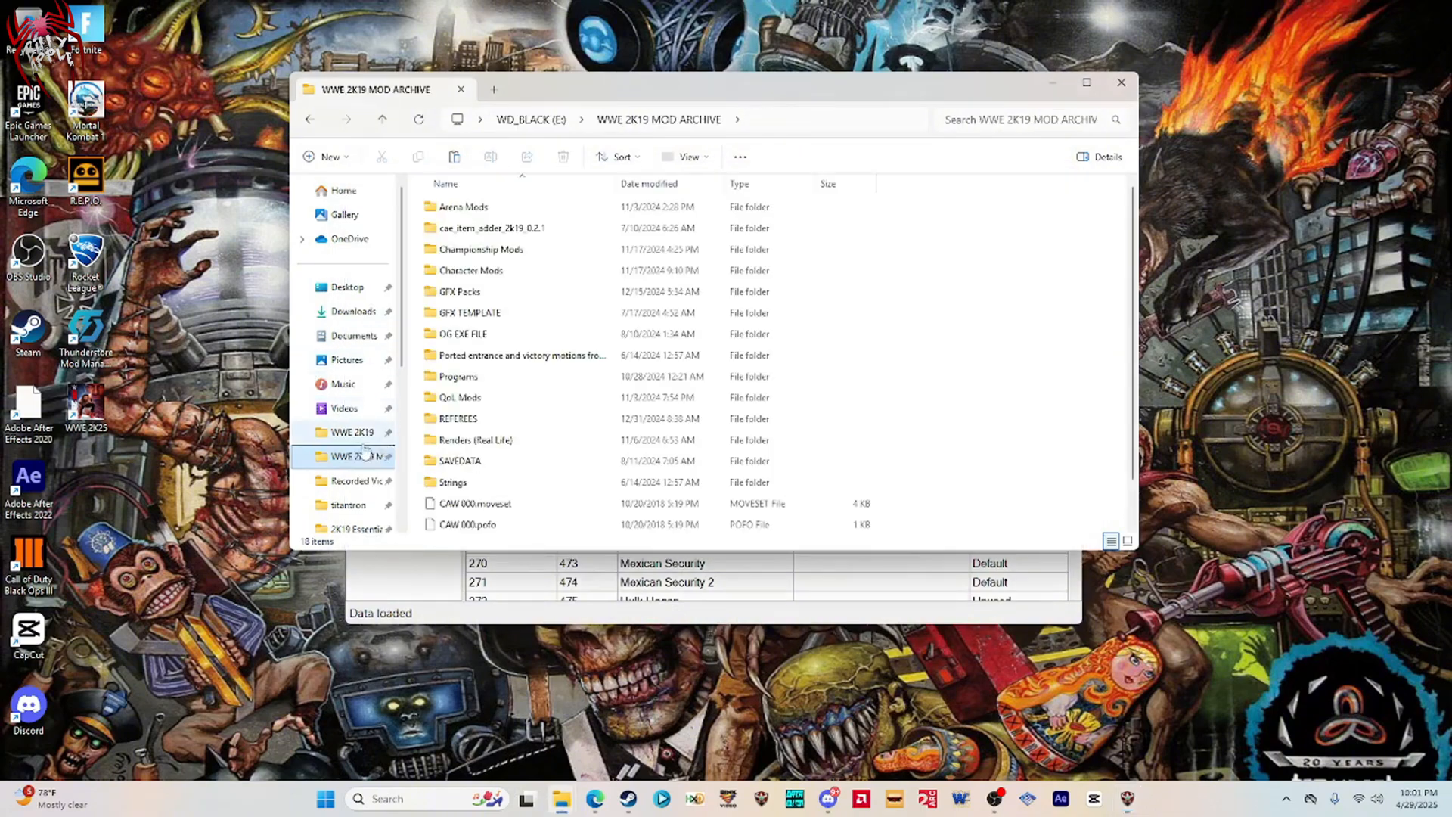
double_click(470, 270)
scroll(474, 297, down, 8)
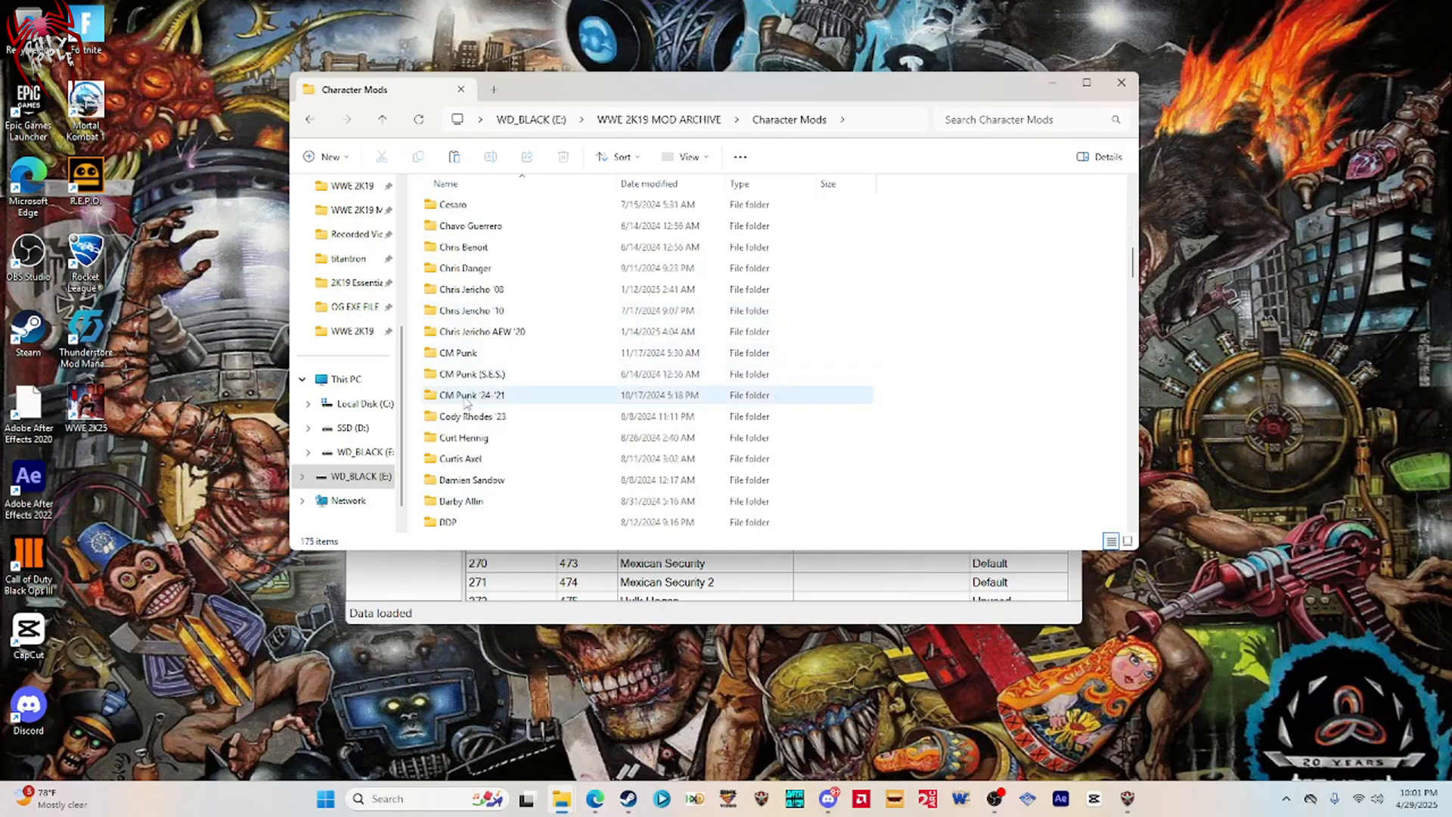
double_click(458, 352)
click(459, 214)
double_click(459, 208)
double_click(459, 208)
double_click(459, 208)
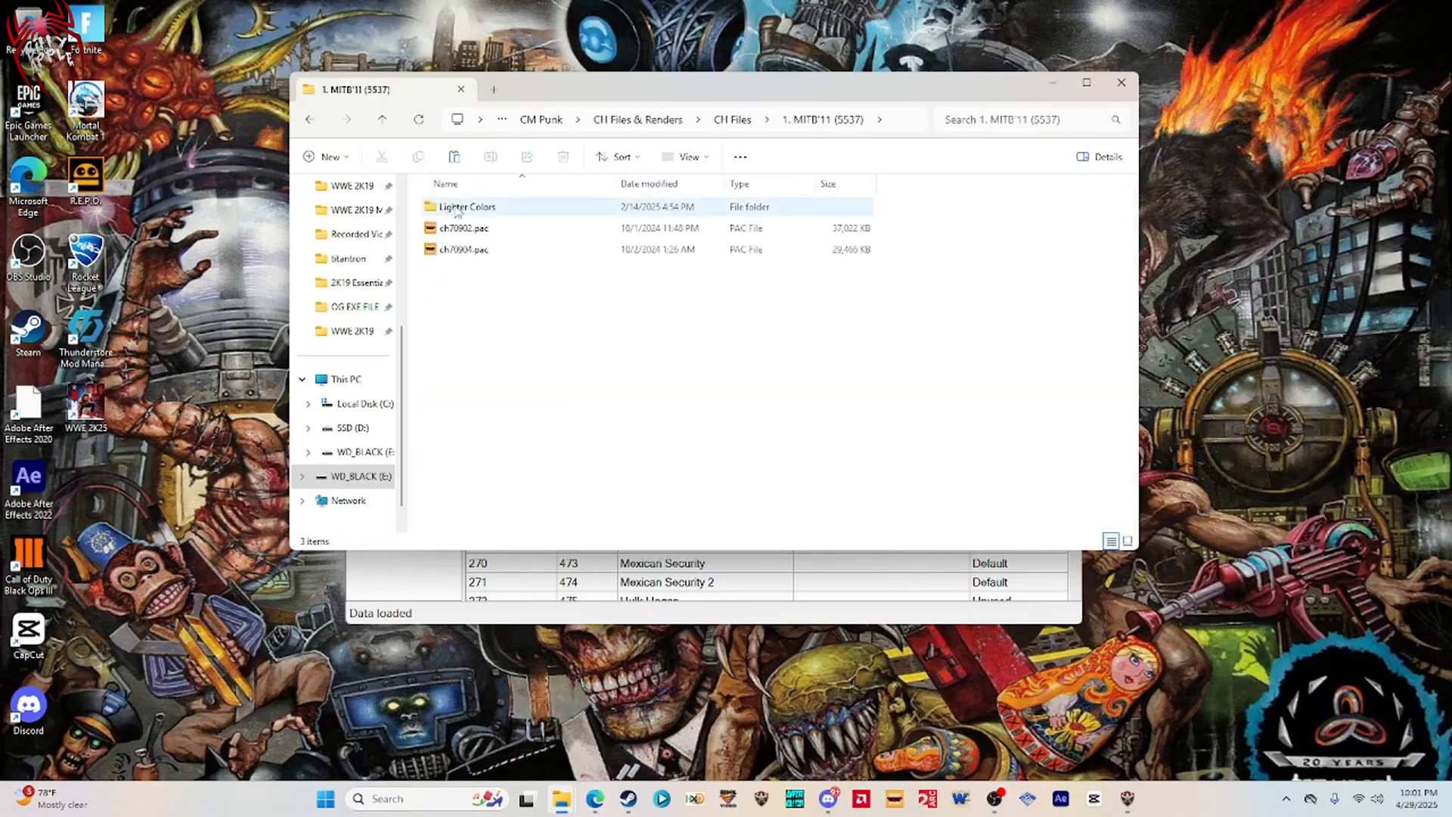
double_click(459, 208)
Copy the attire files ch46802.pac and ch46804.pac.
click(459, 210)
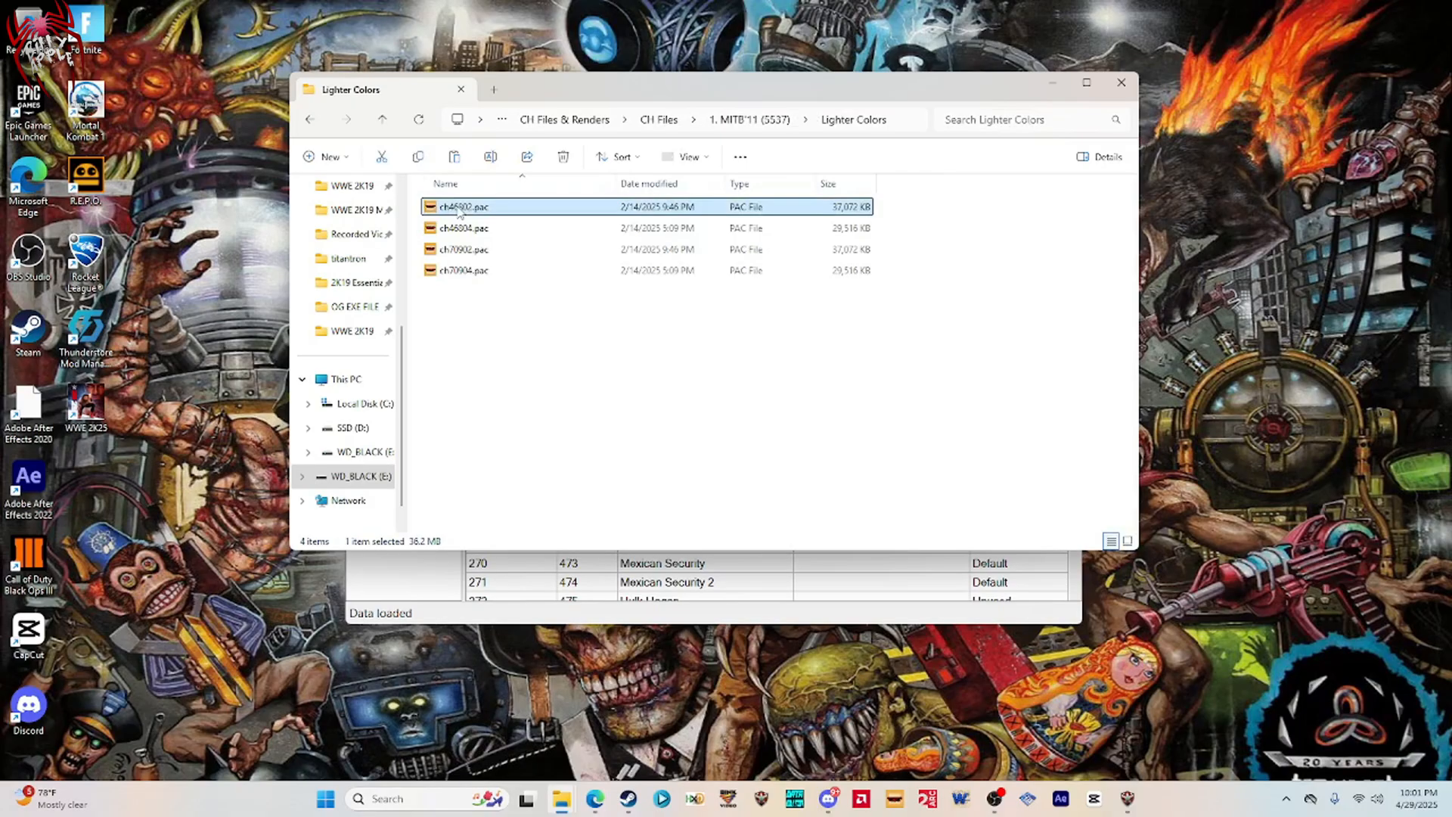
ctrl+click(465, 228)
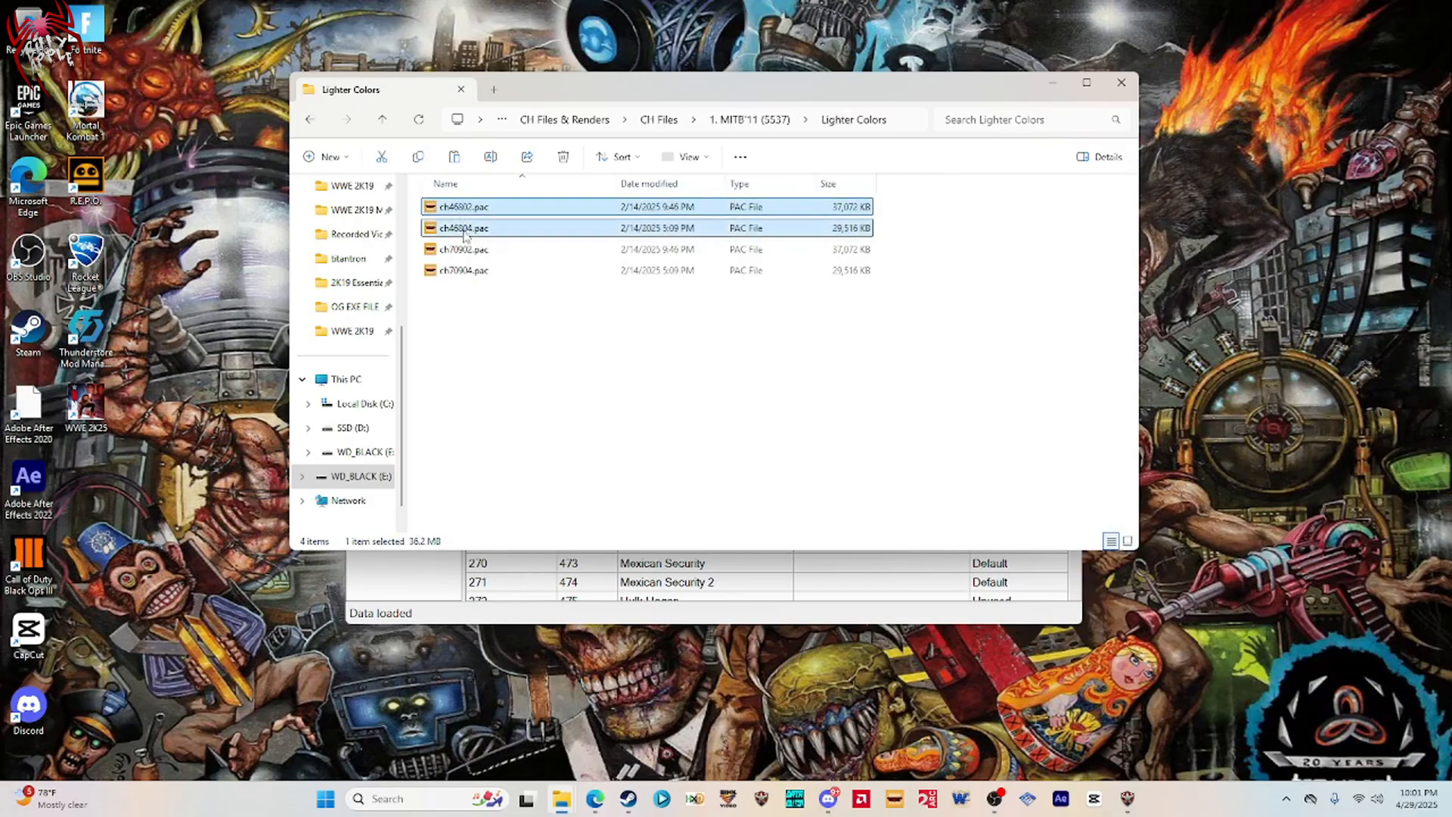
right_click(469, 238)
key(Escape)
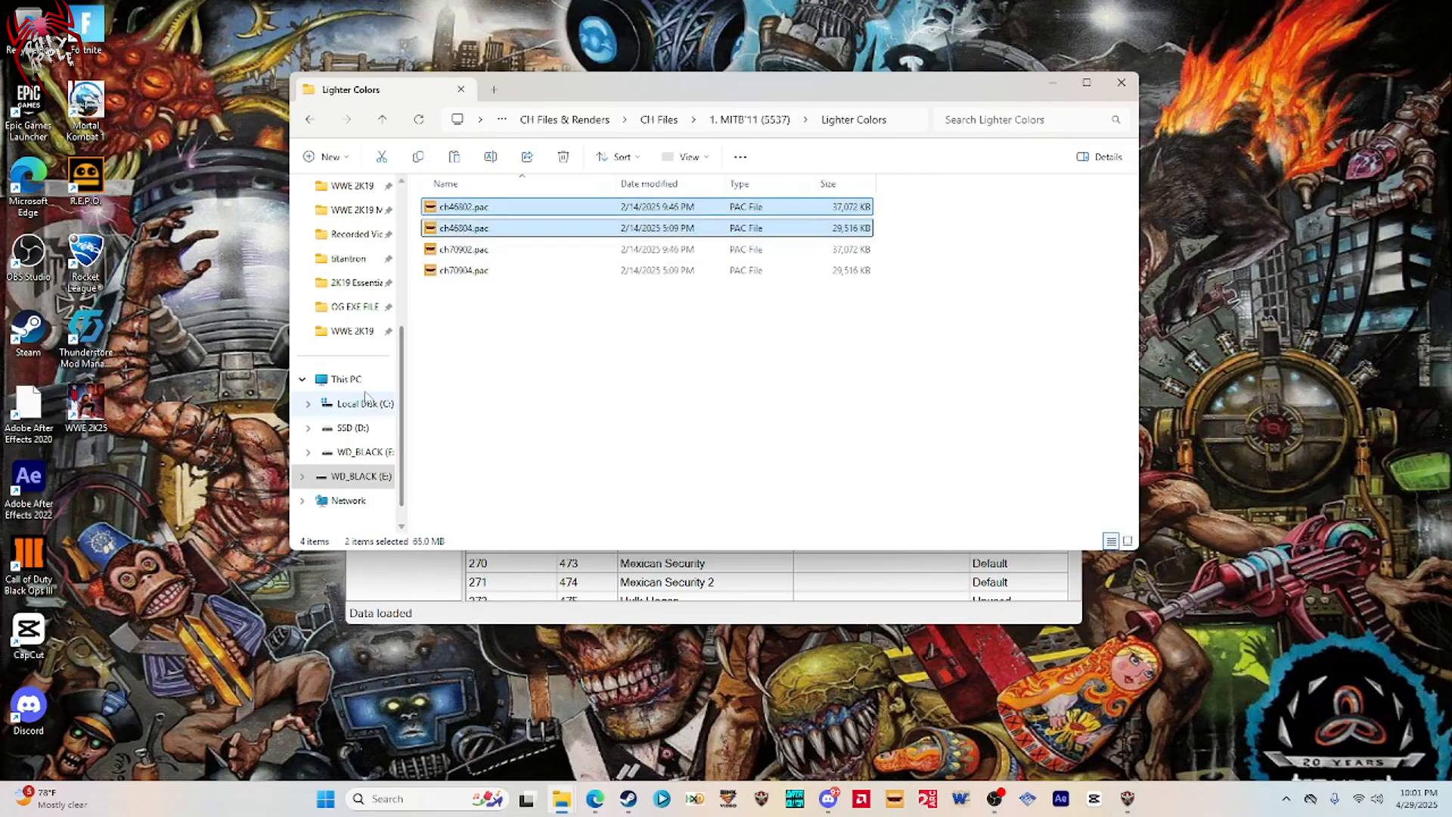
Open the game's pac\ch folder under SteamLibrary\steamapps\common\WWE 2K19 on the WD_BLACK (E:) drive.
scroll(355, 439, down, 1)
click(363, 452)
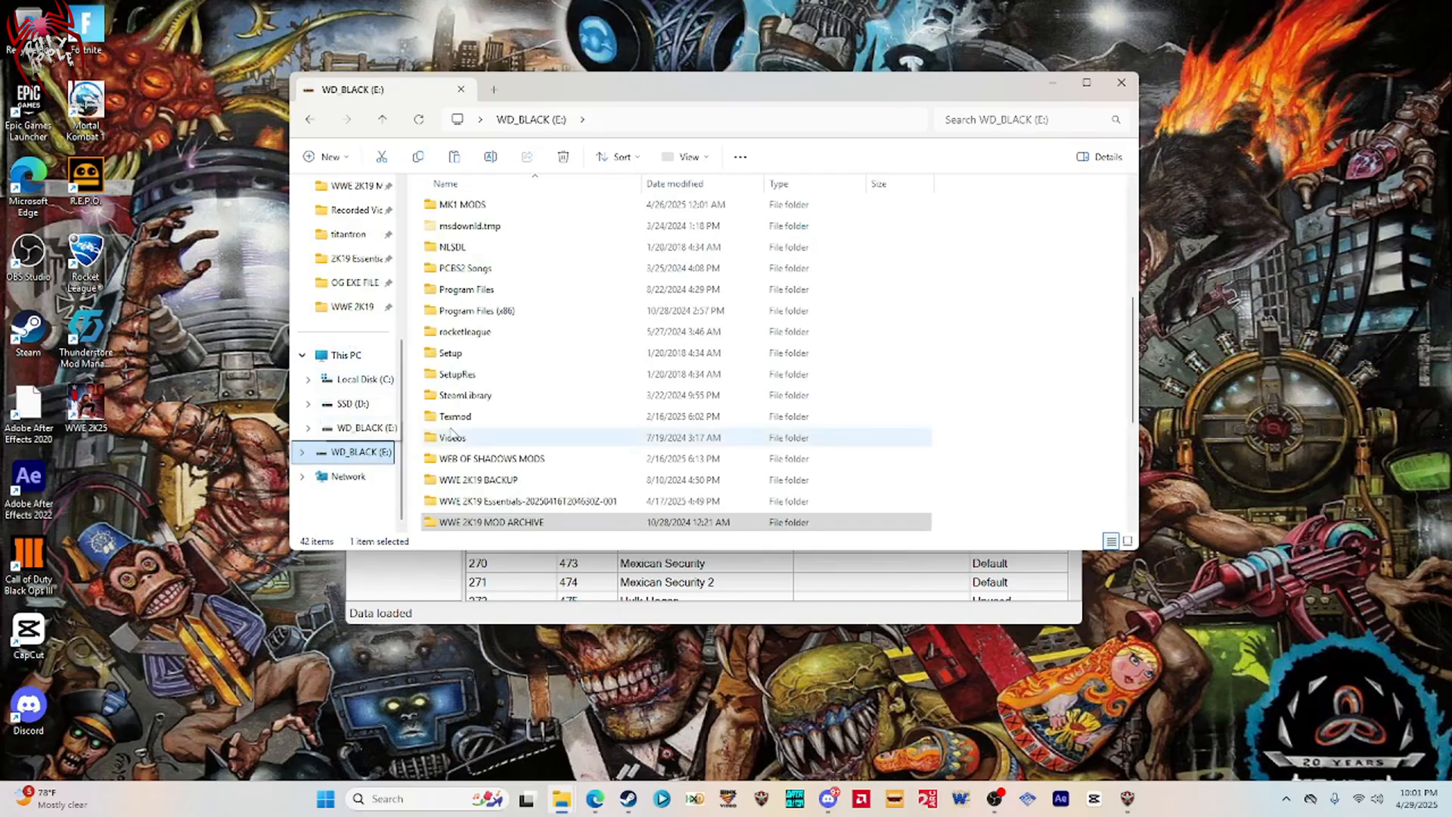
scroll(459, 406, up, 2)
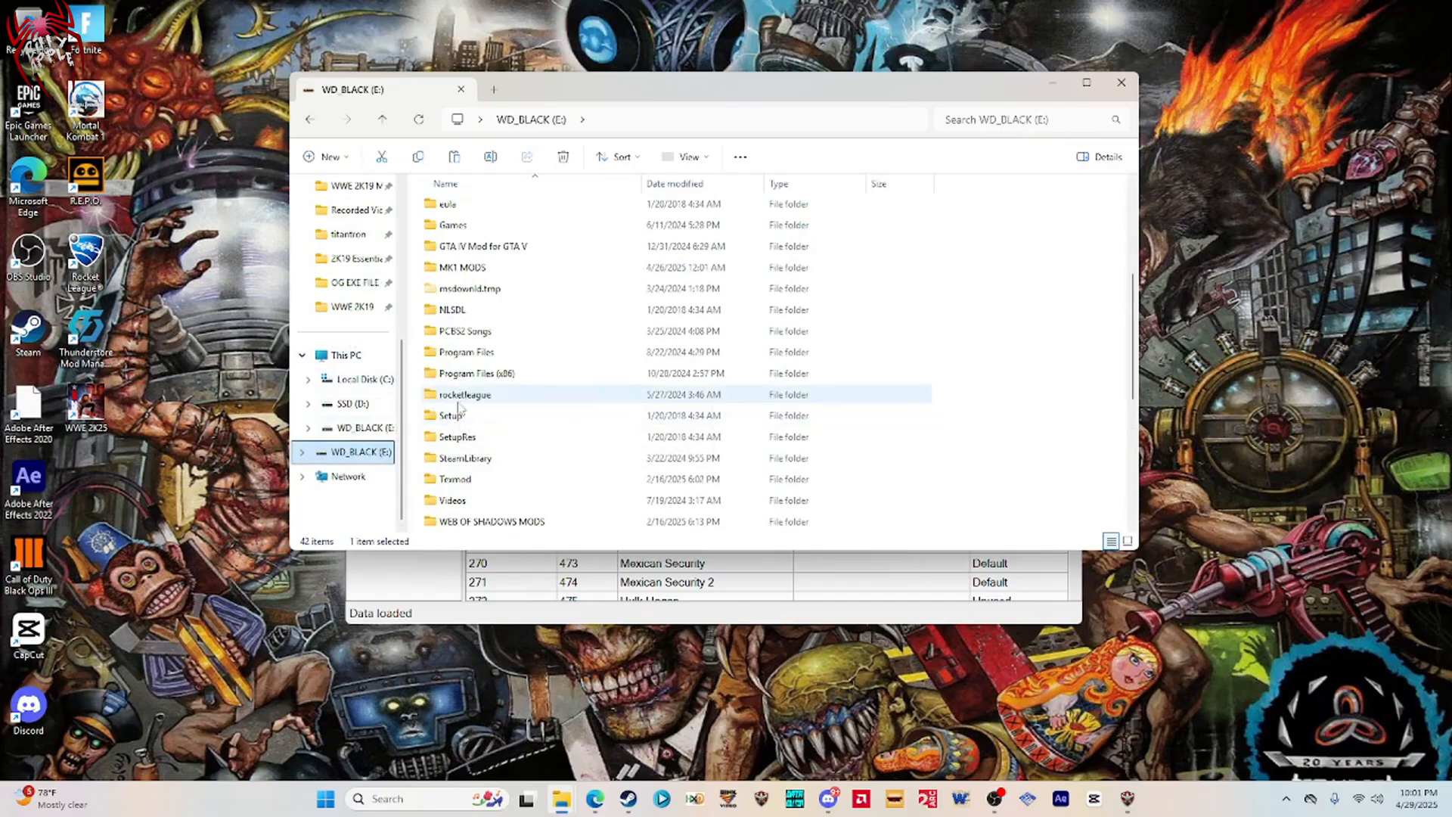
double_click(465, 457)
double_click(465, 206)
double_click(469, 212)
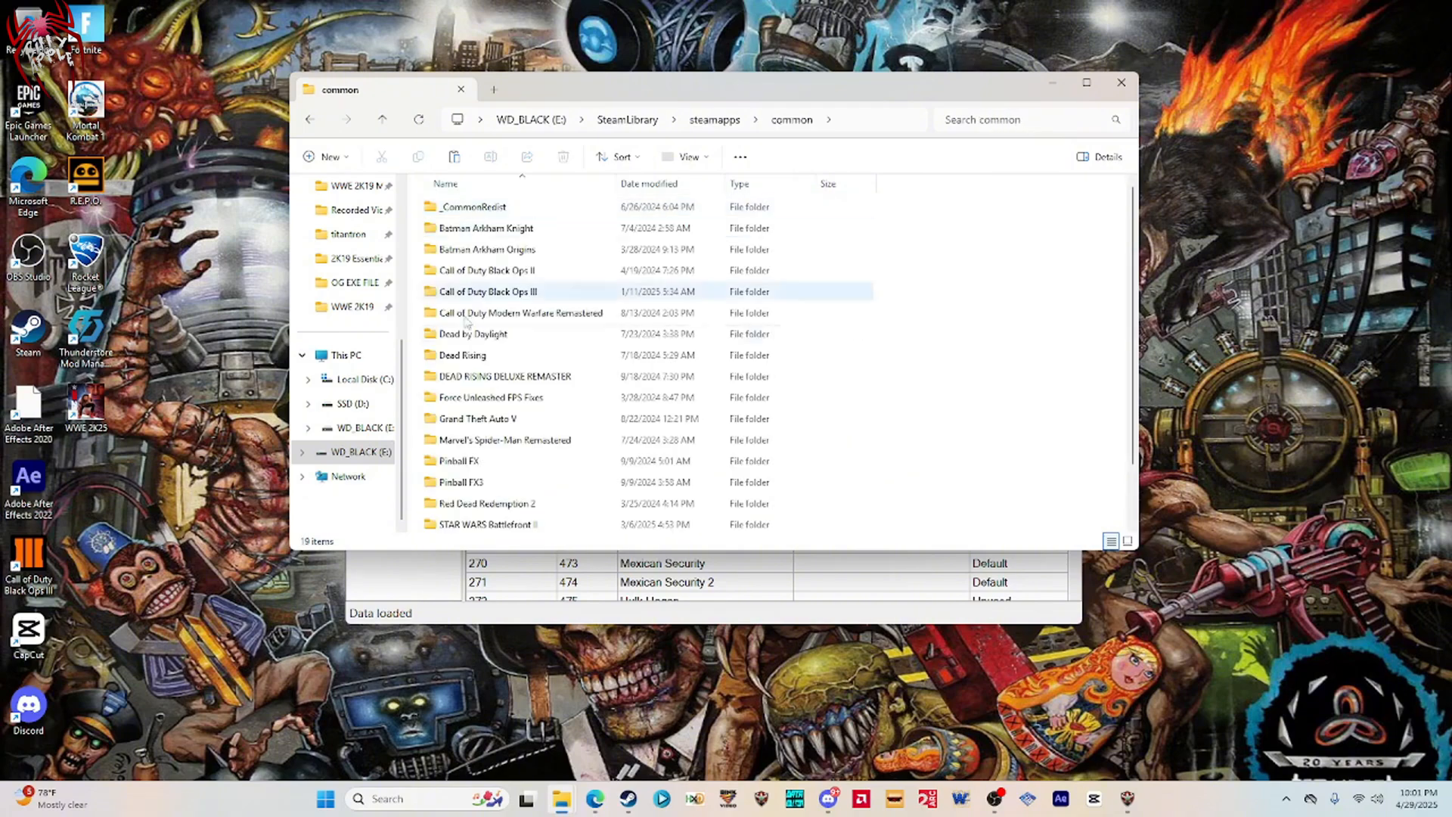
scroll(476, 443, down, 1)
double_click(495, 501)
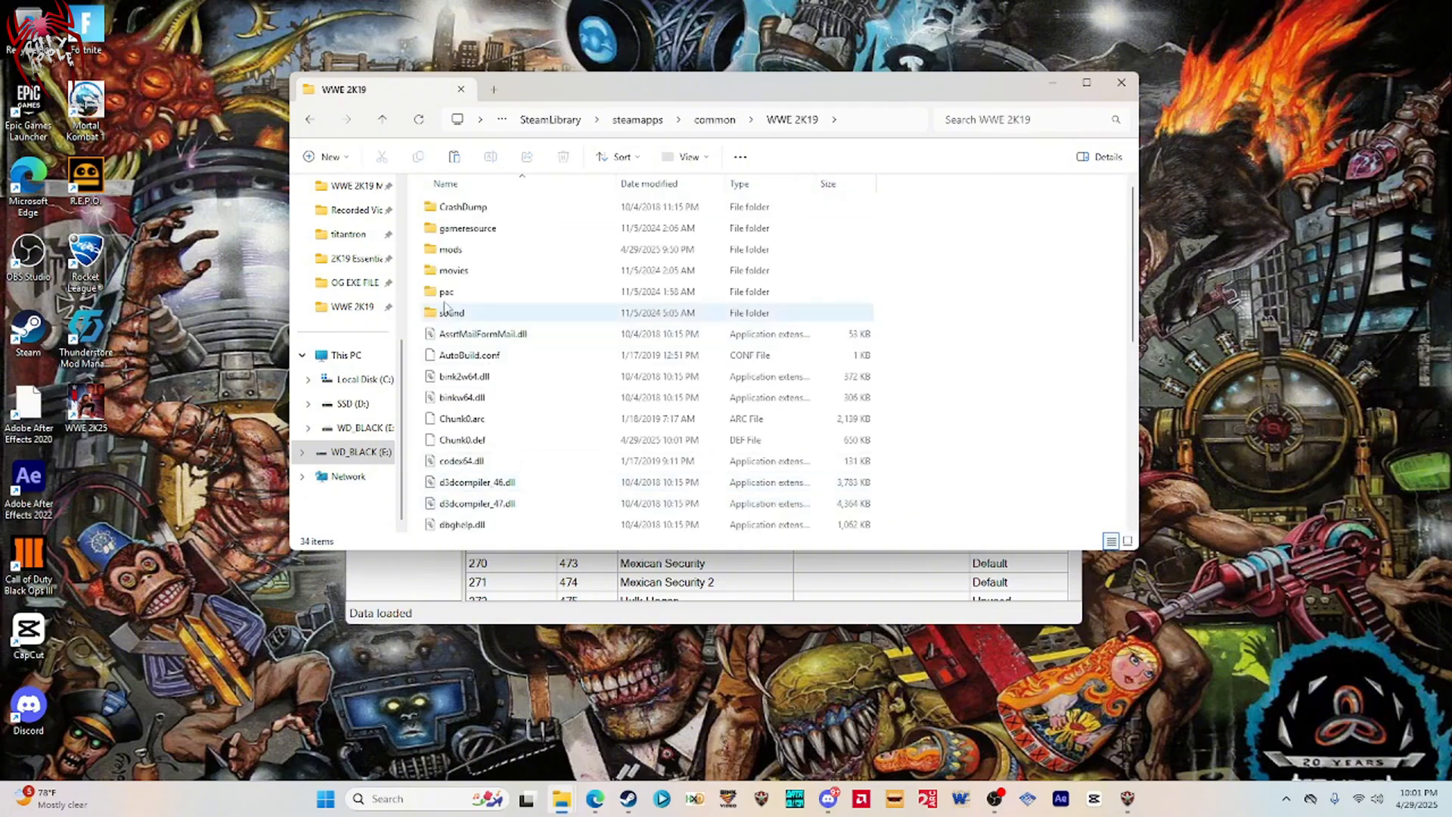
double_click(446, 291)
double_click(445, 376)
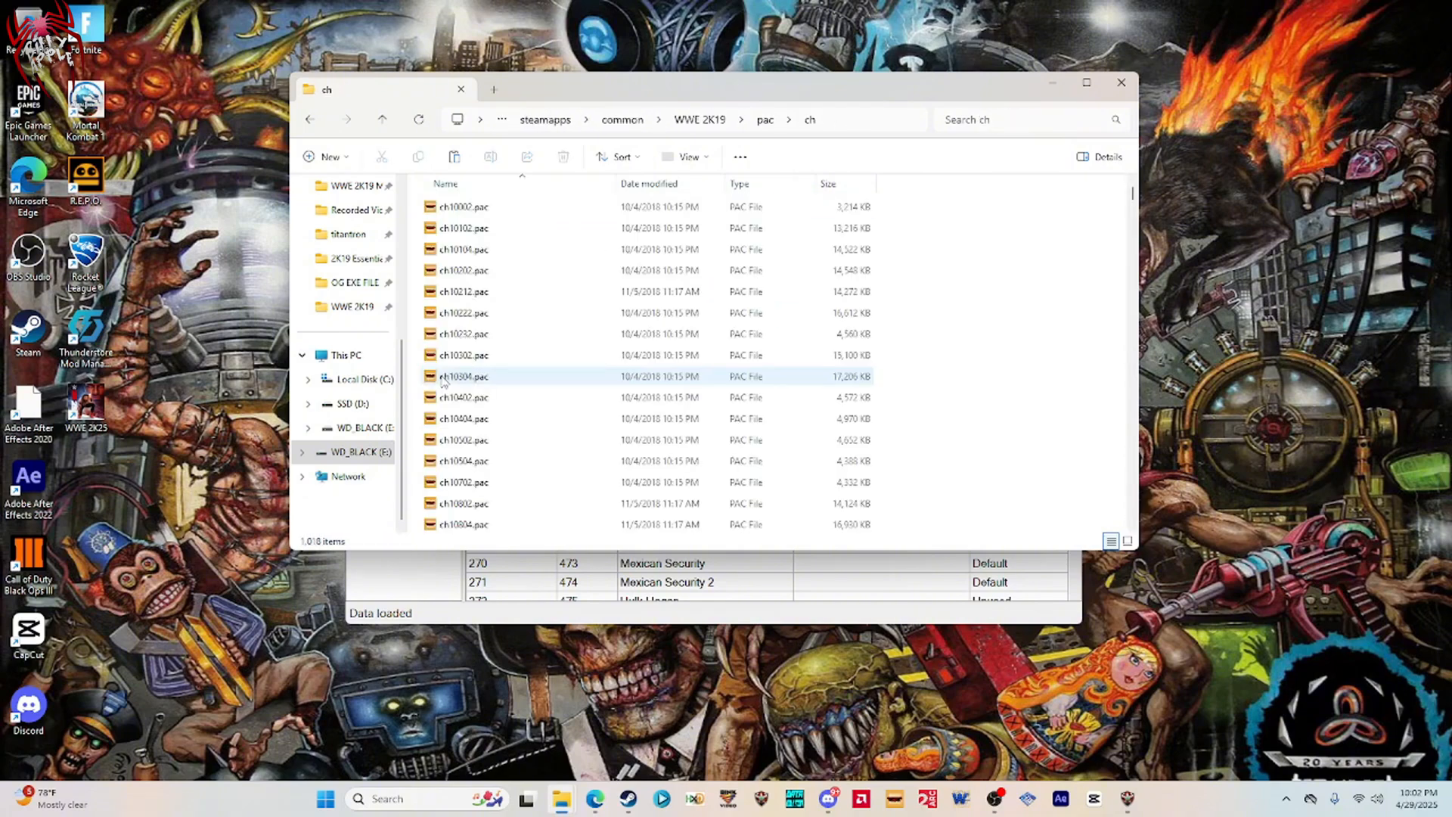
Paste the two copied CM Punk attire files into the ch folder.
right_click(418, 384)
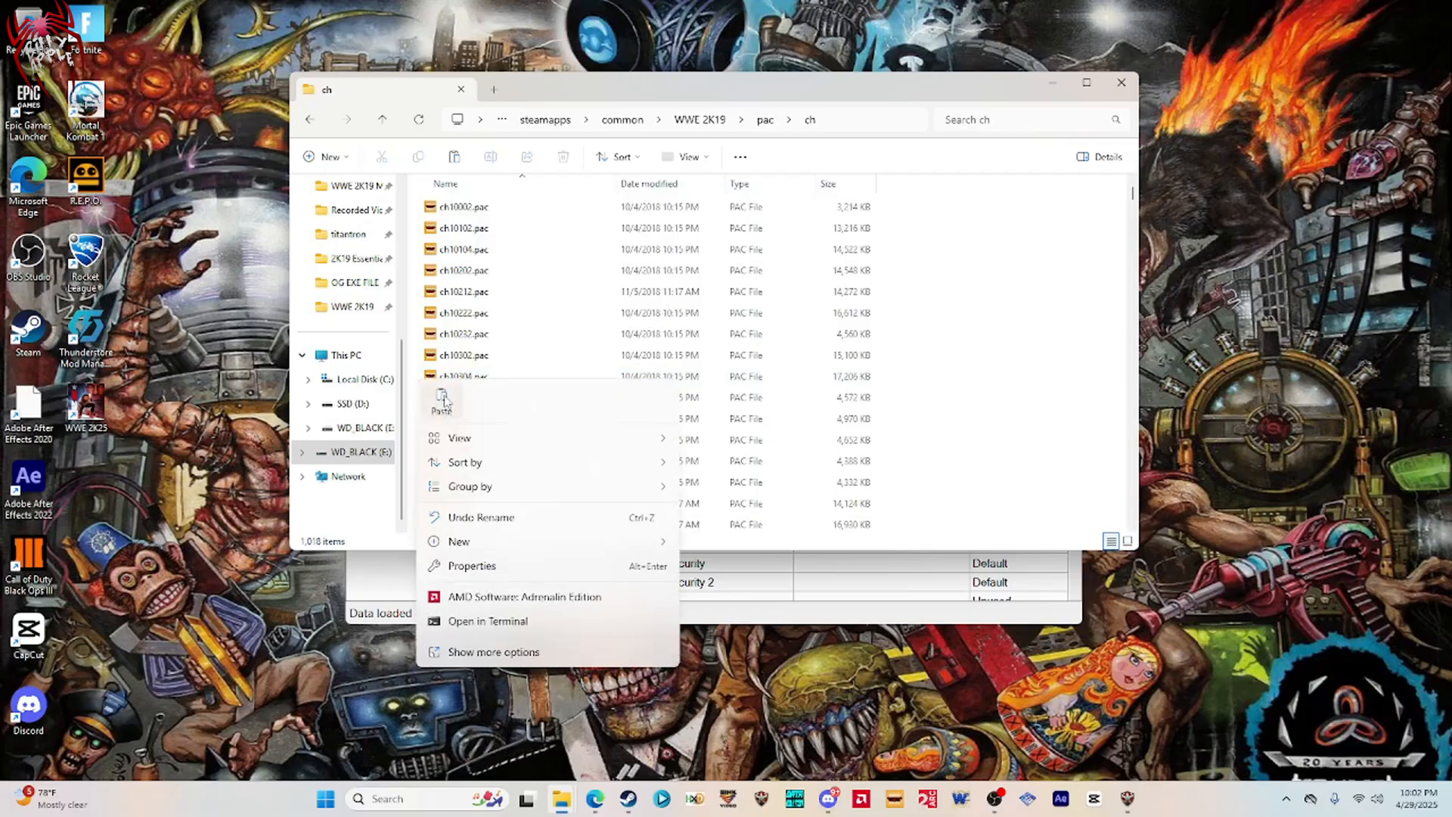
key(Escape)
key(ctrl+v)
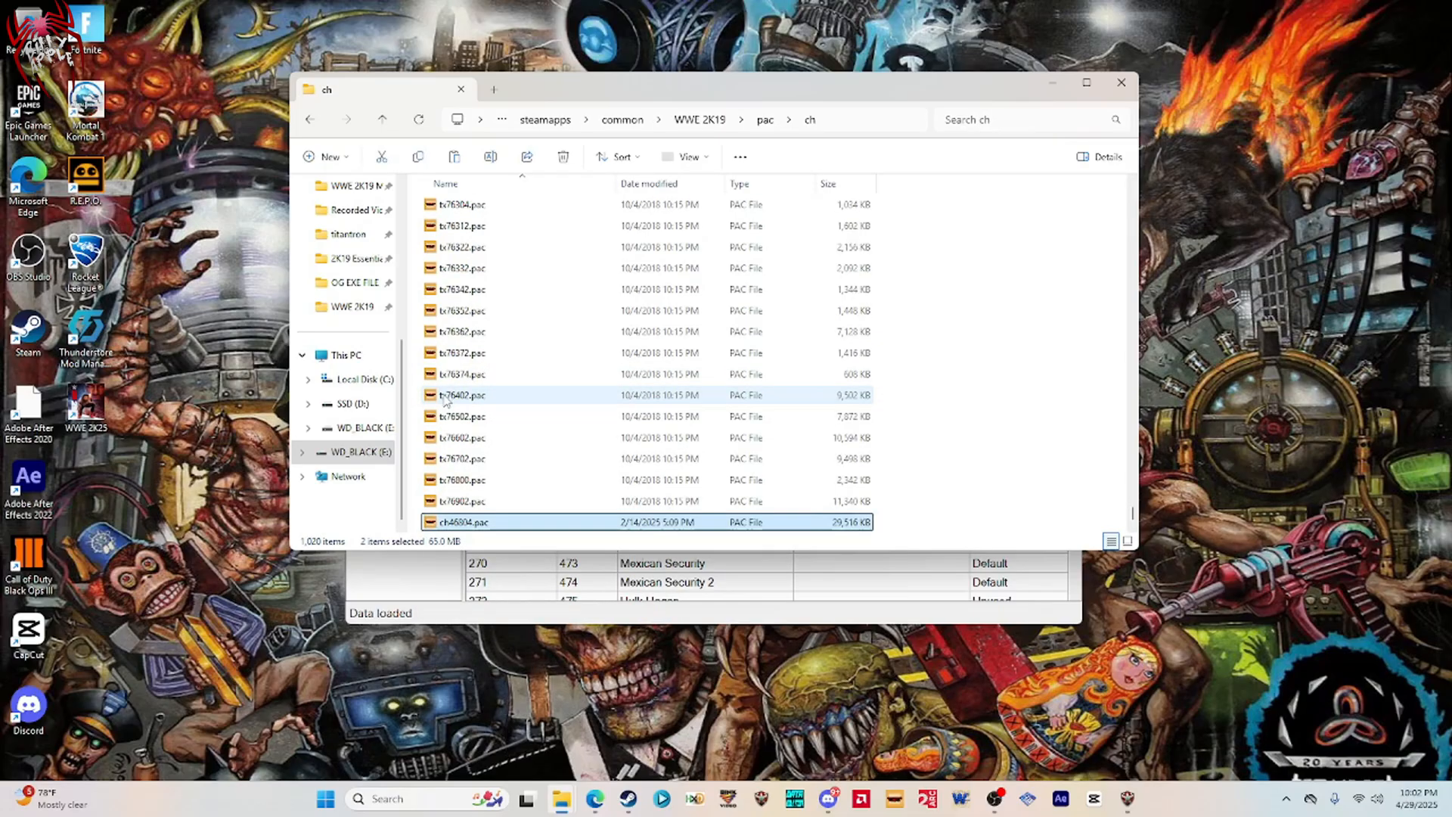
scroll(445, 401, down, 1)
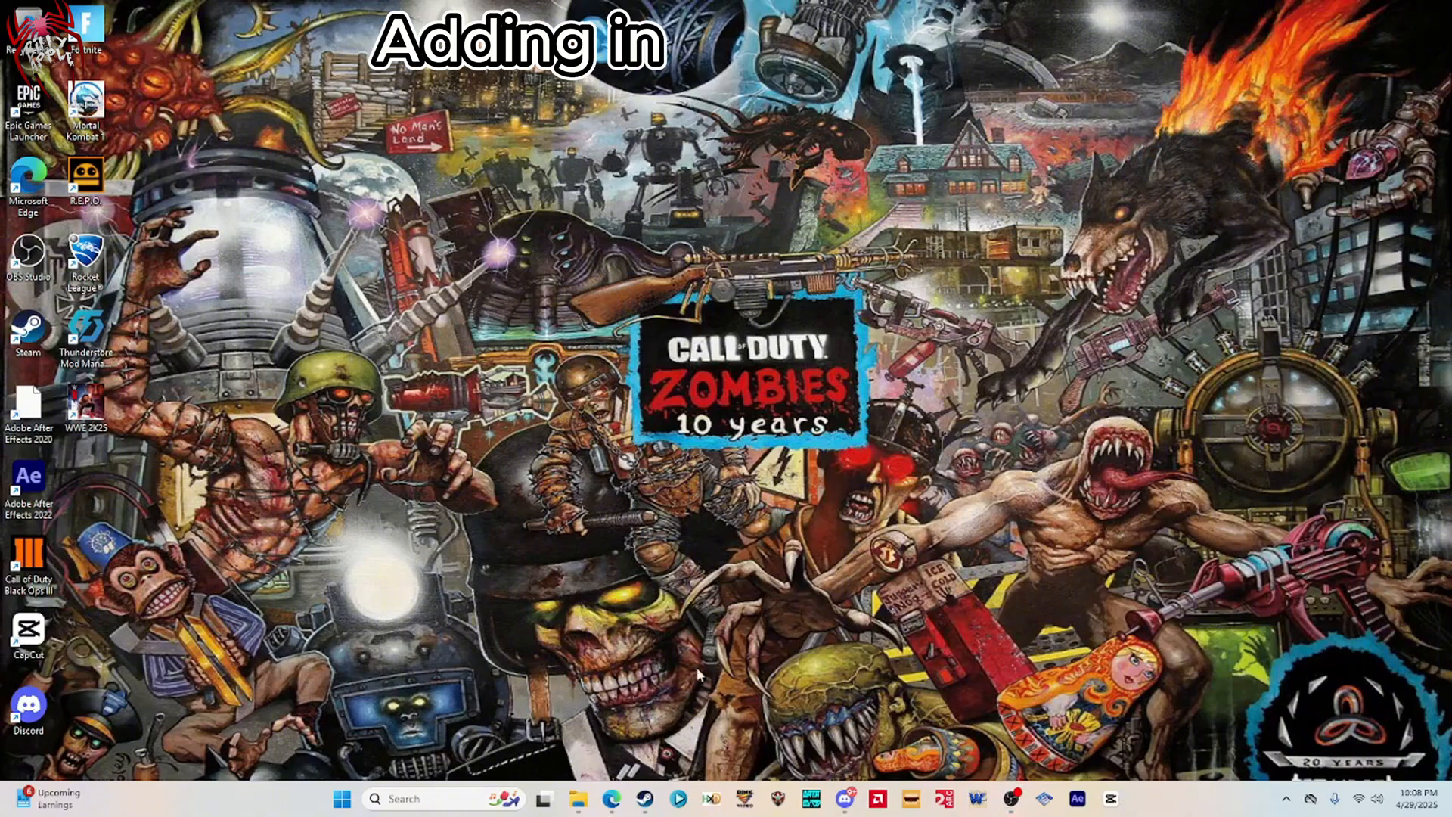
Extract WrestleMINUS.zip from the 2K19 Essentials folder into its own WrestleMINUS folder.
click(578, 798)
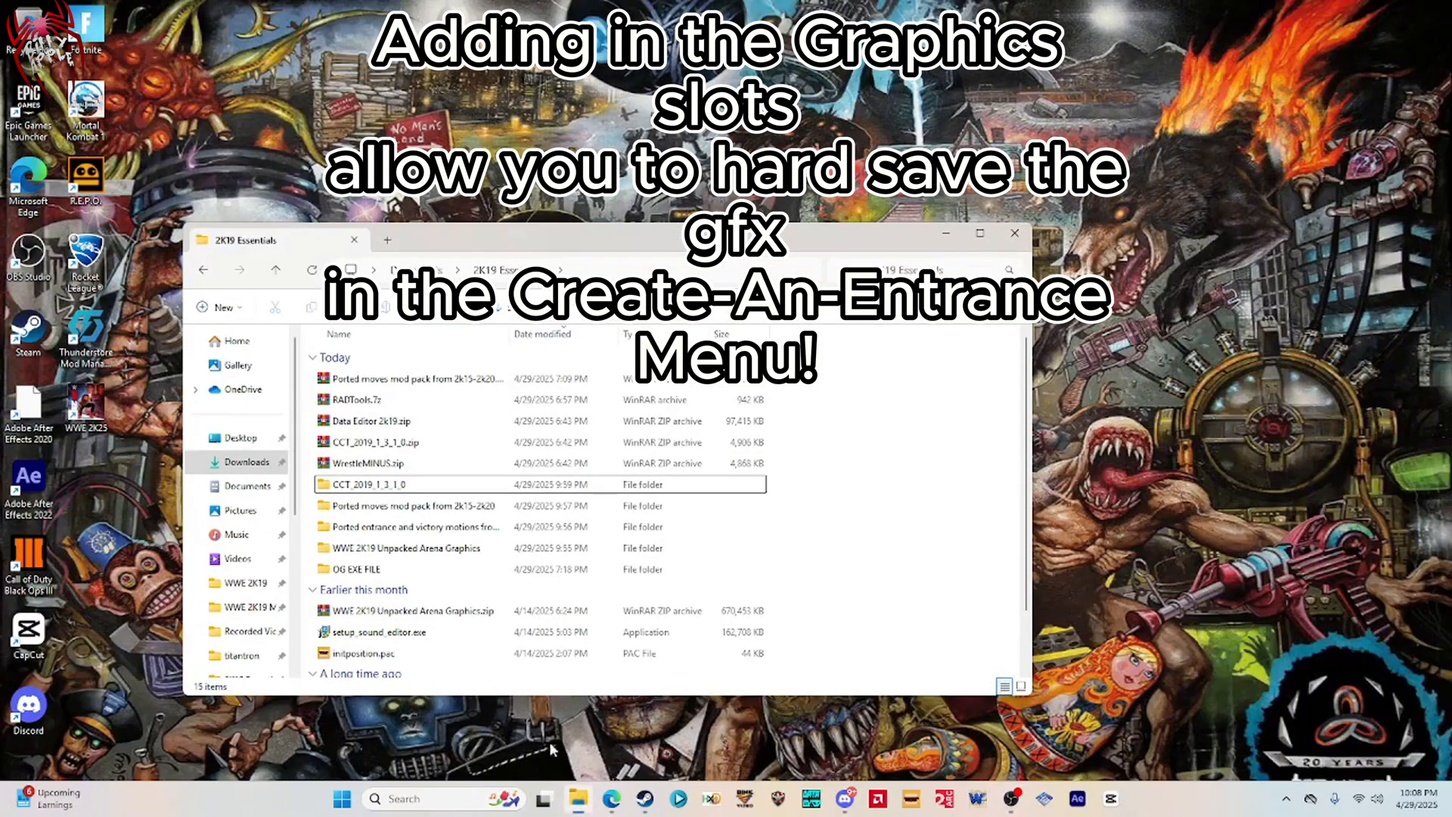
click(352, 463)
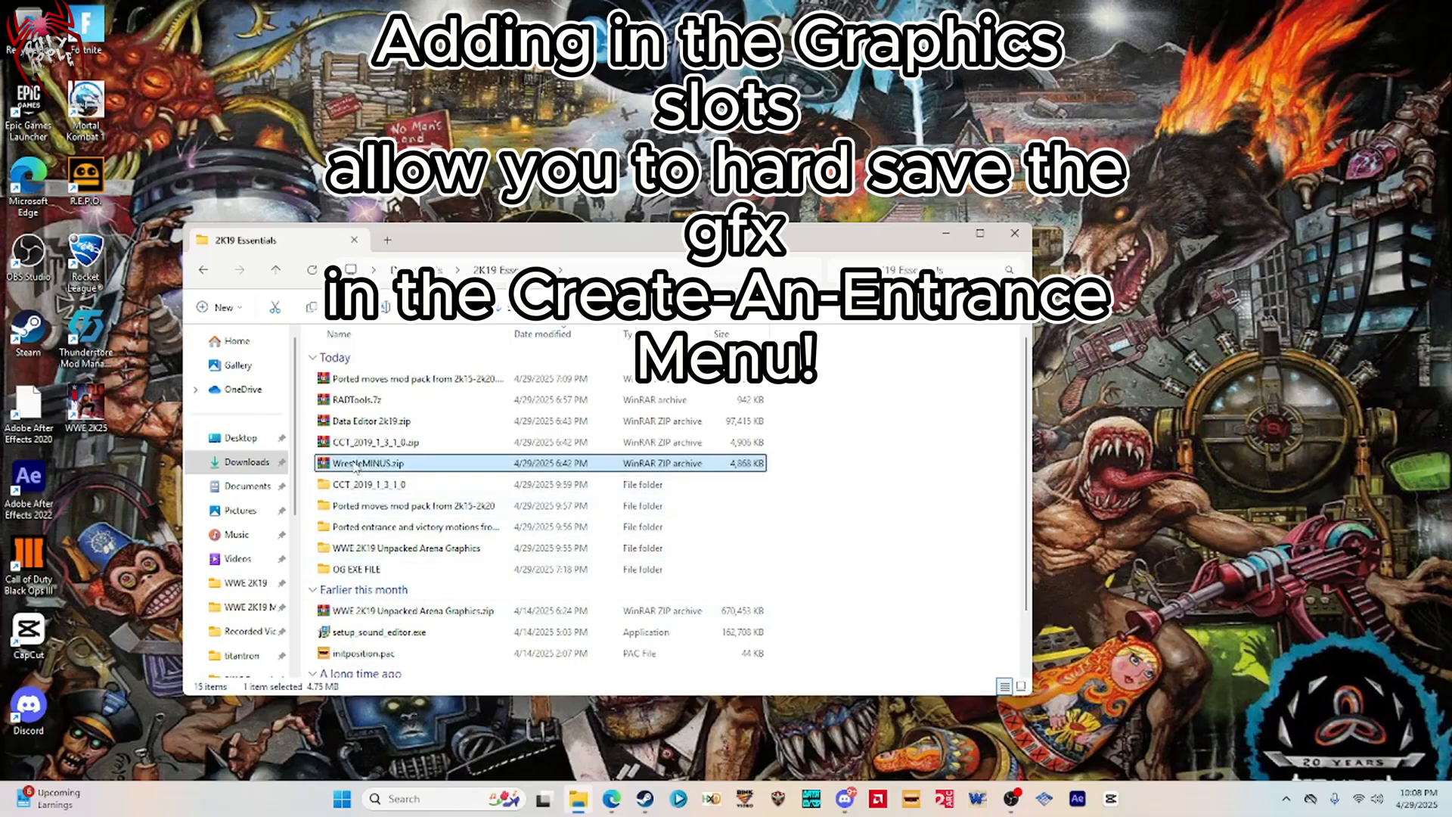
right_click(352, 463)
mouse_move(469, 415)
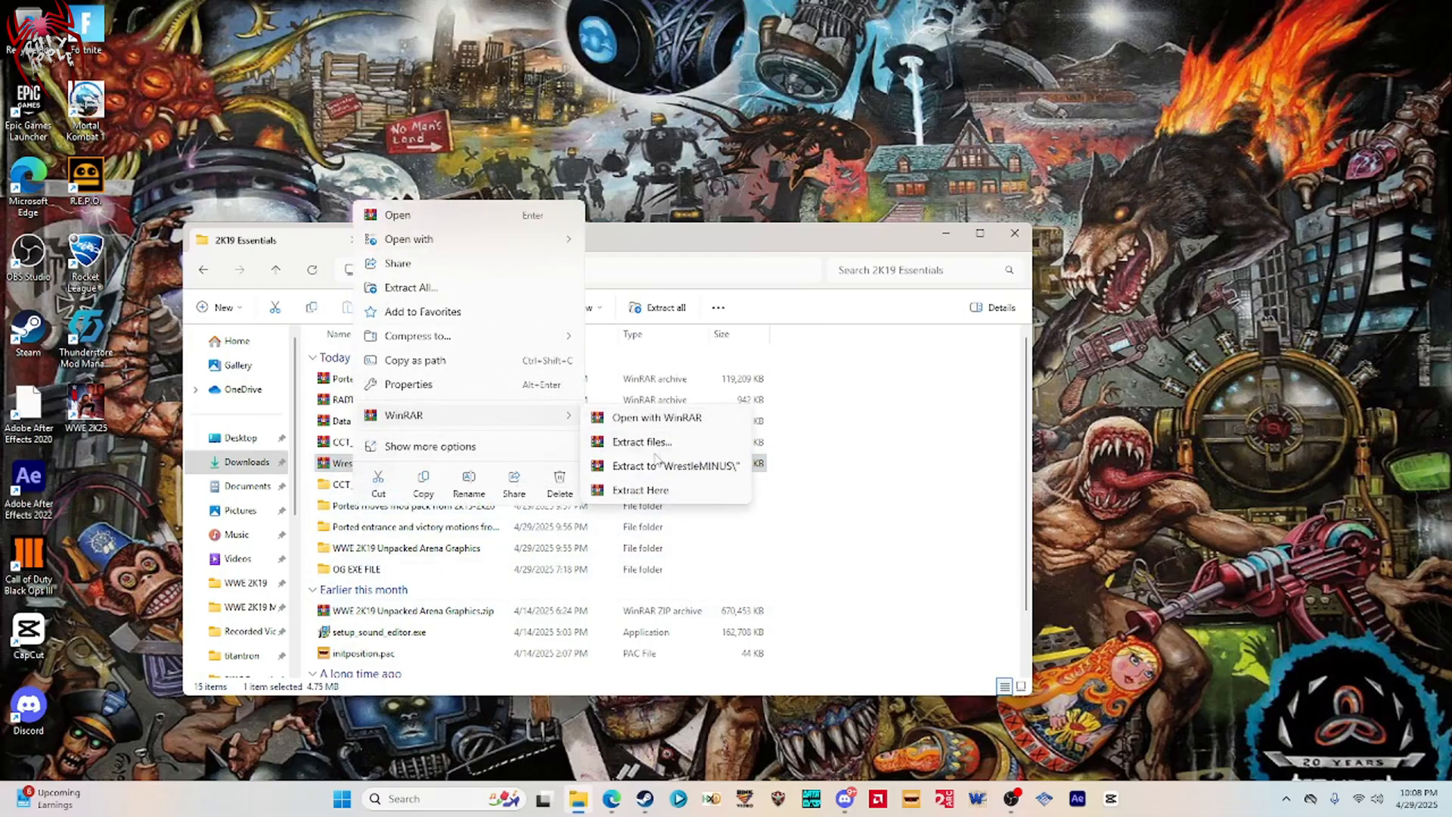
click(655, 463)
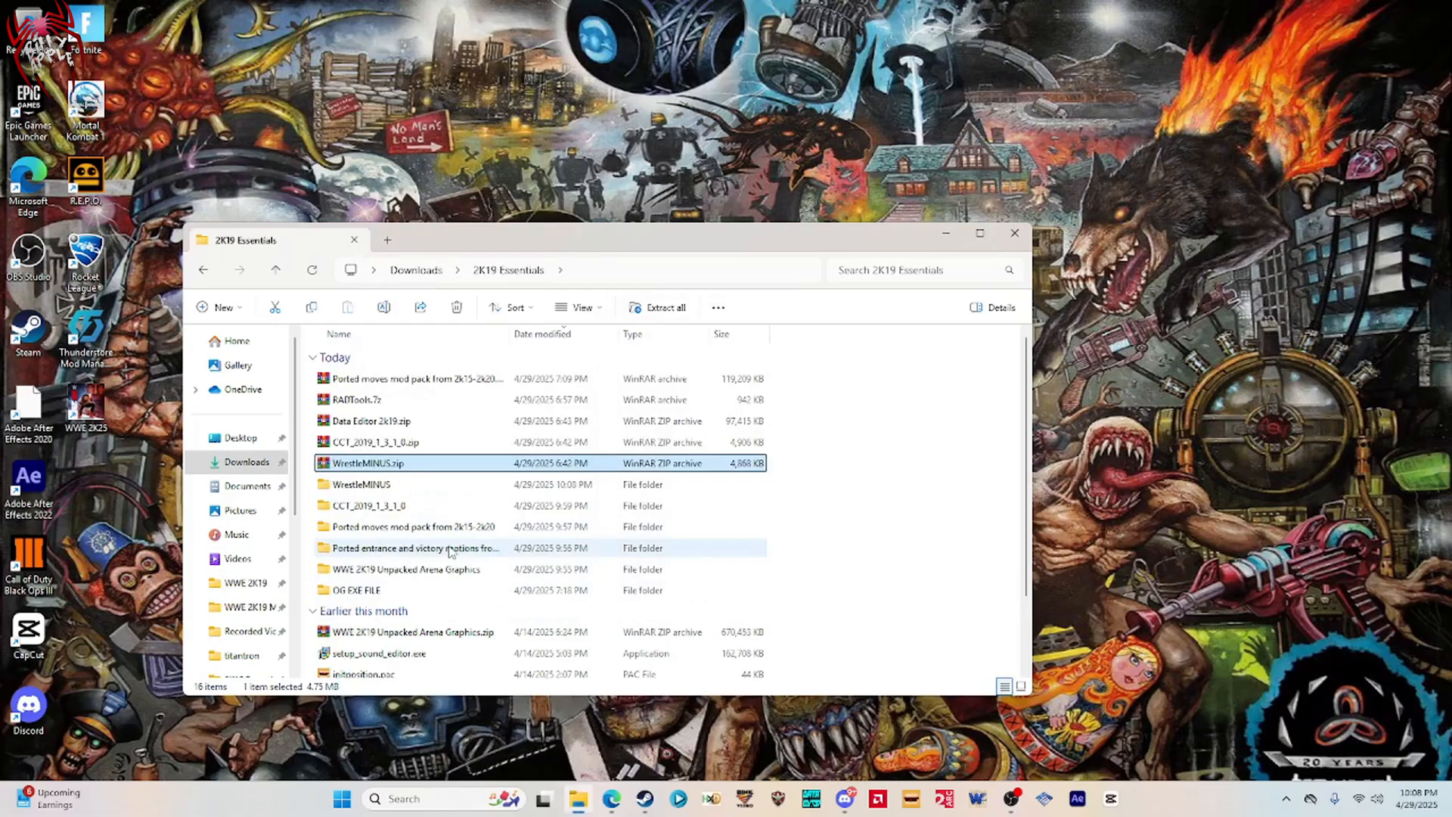
Launch WrestleMINUS from the extracted folder and move its window toward the middle of the desktop.
double_click(367, 486)
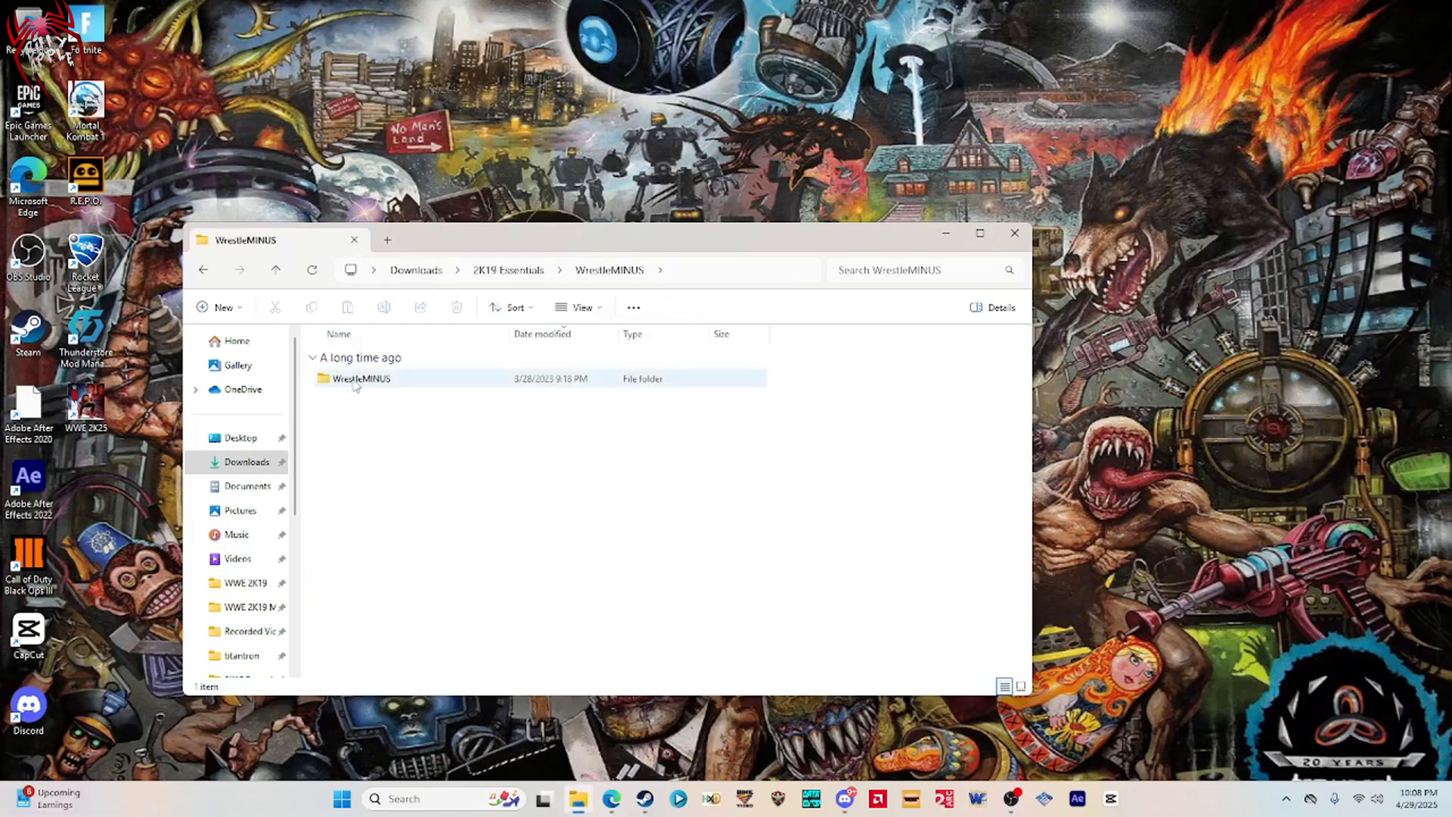
double_click(354, 378)
double_click(353, 378)
click(351, 421)
double_click(352, 422)
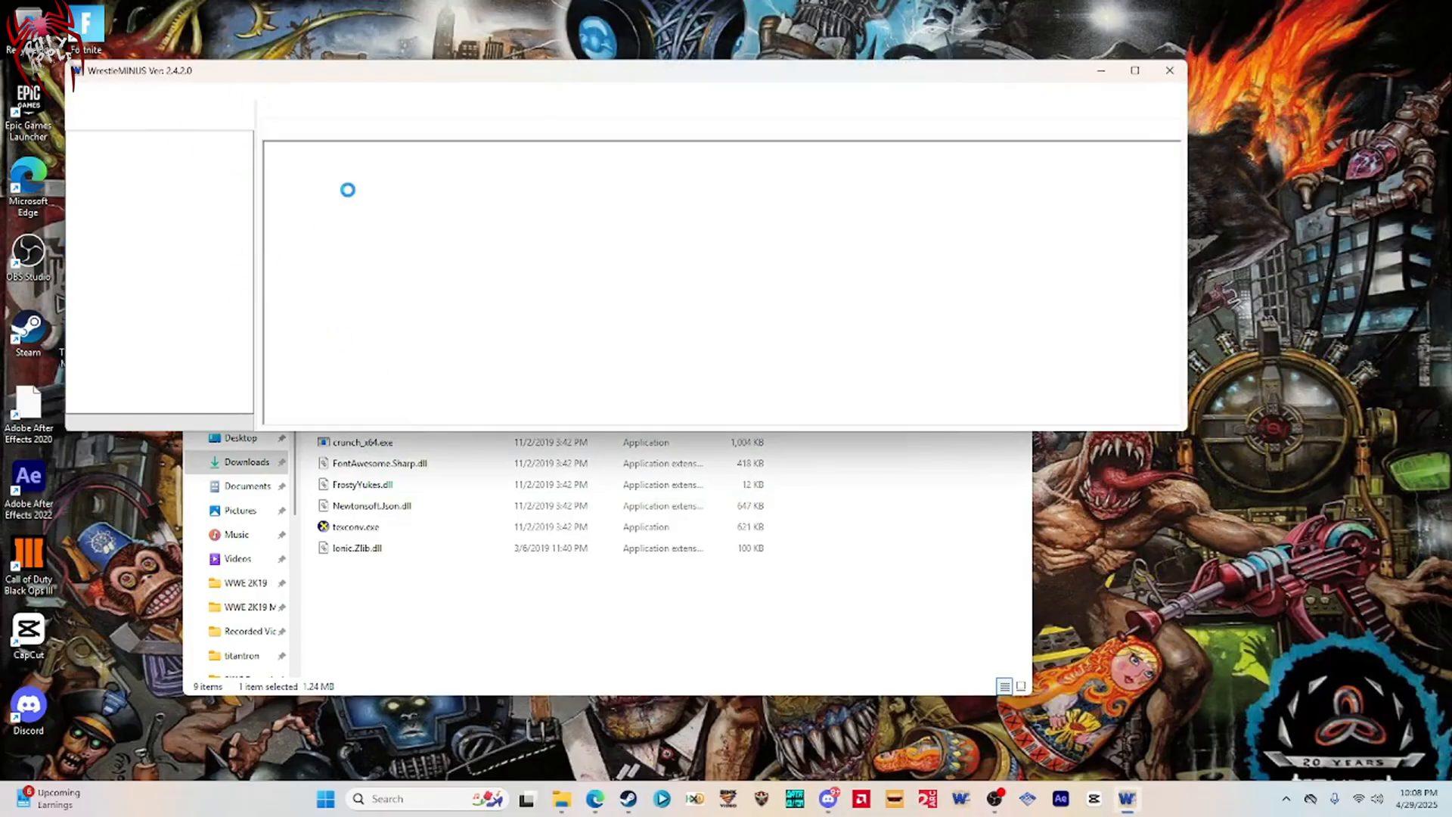
drag(271, 77, 394, 250)
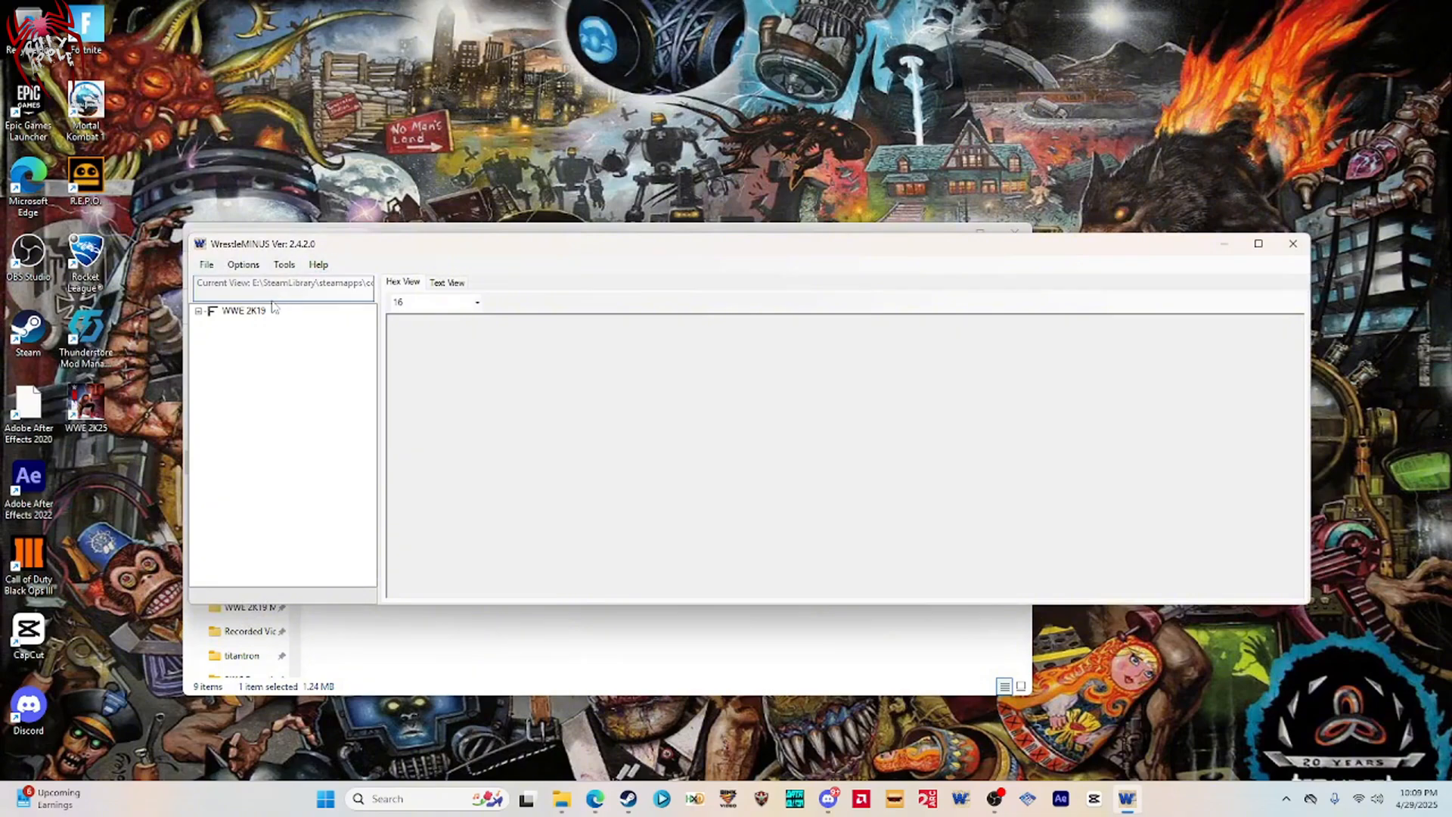
Set the WrestleMINUS home directory using WWE2K19_x64.exe in the WWE 2K19 game folder, then close the options.
click(243, 265)
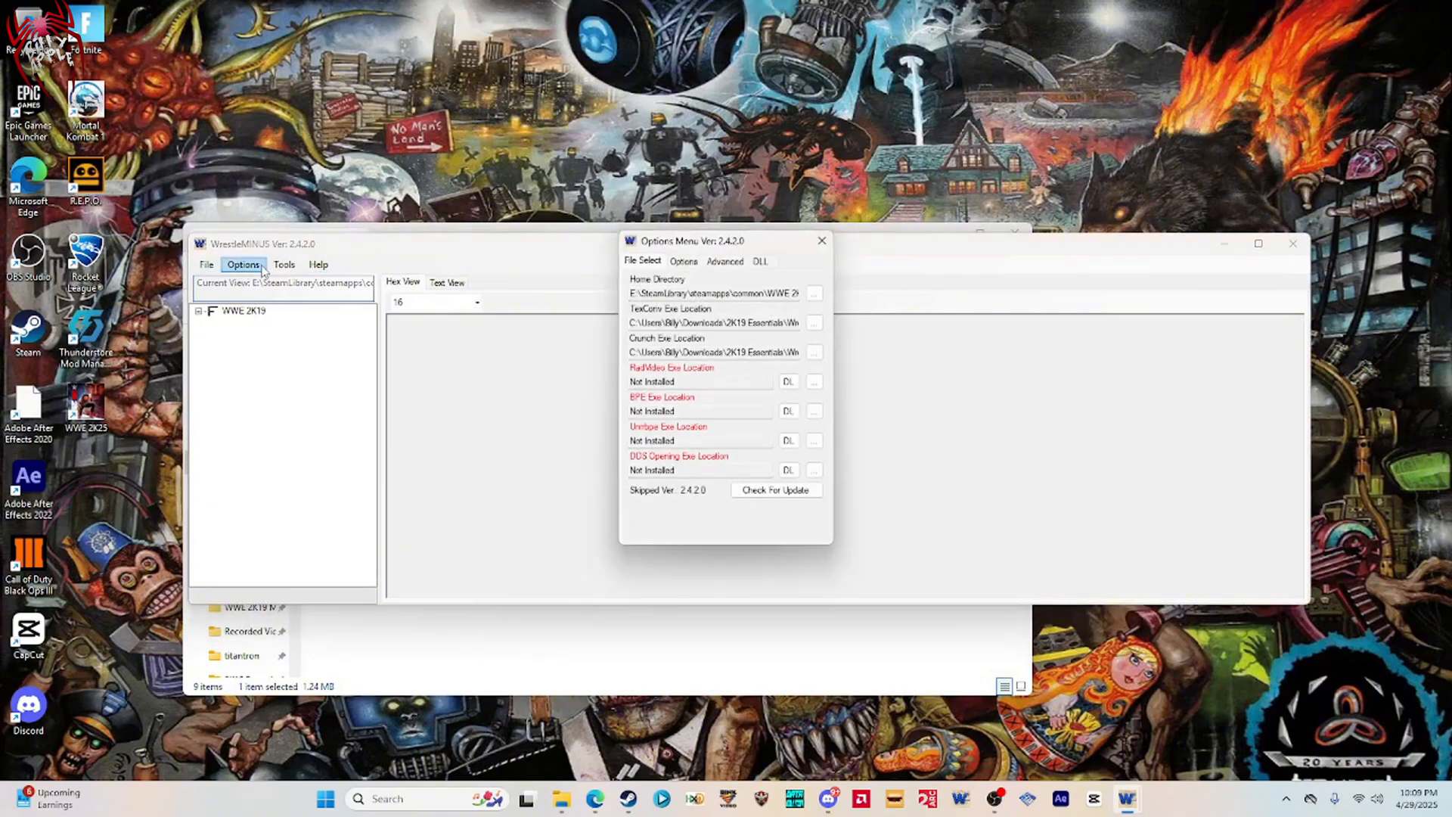
click(815, 295)
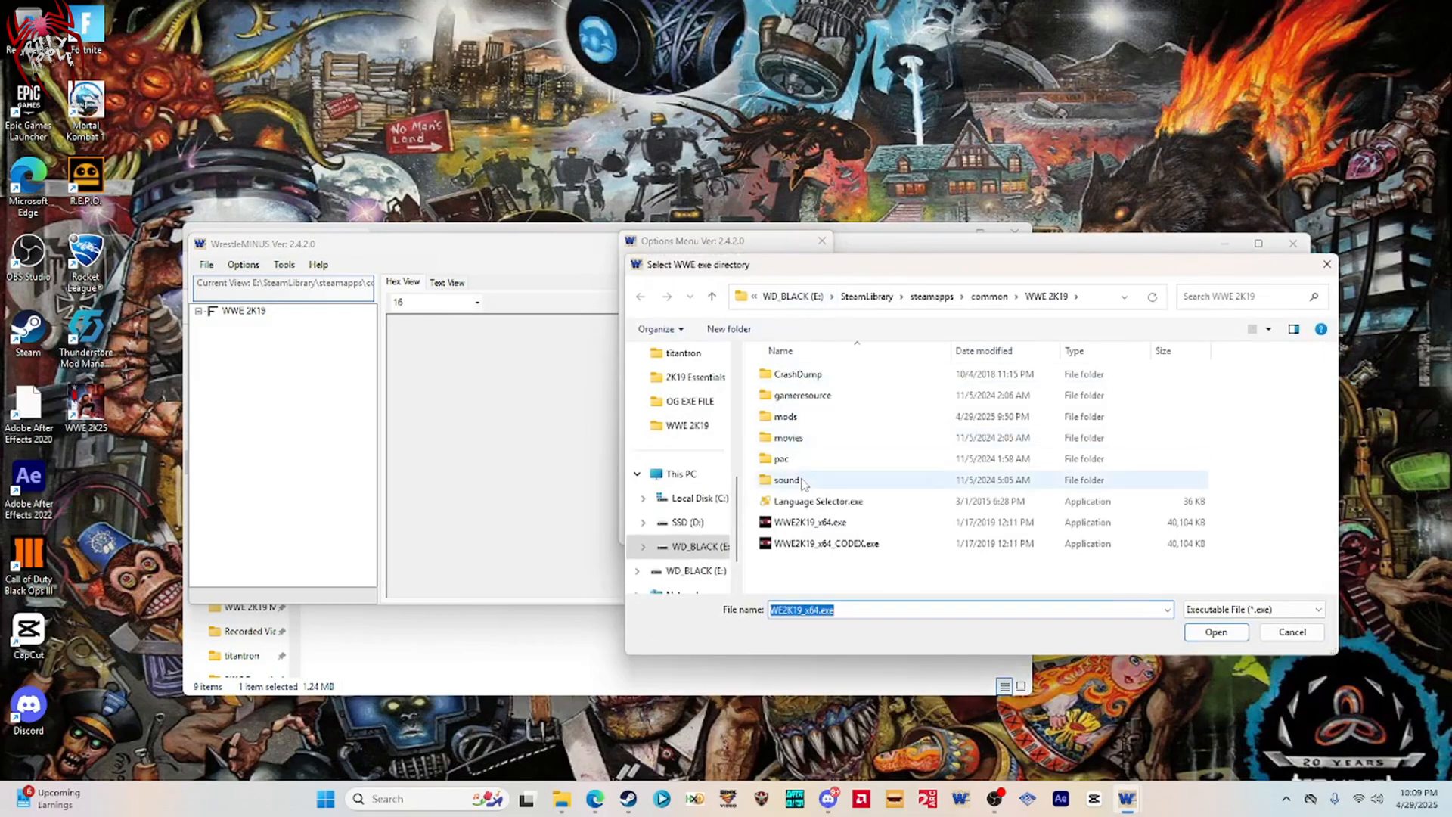
drag(787, 265, 433, 266)
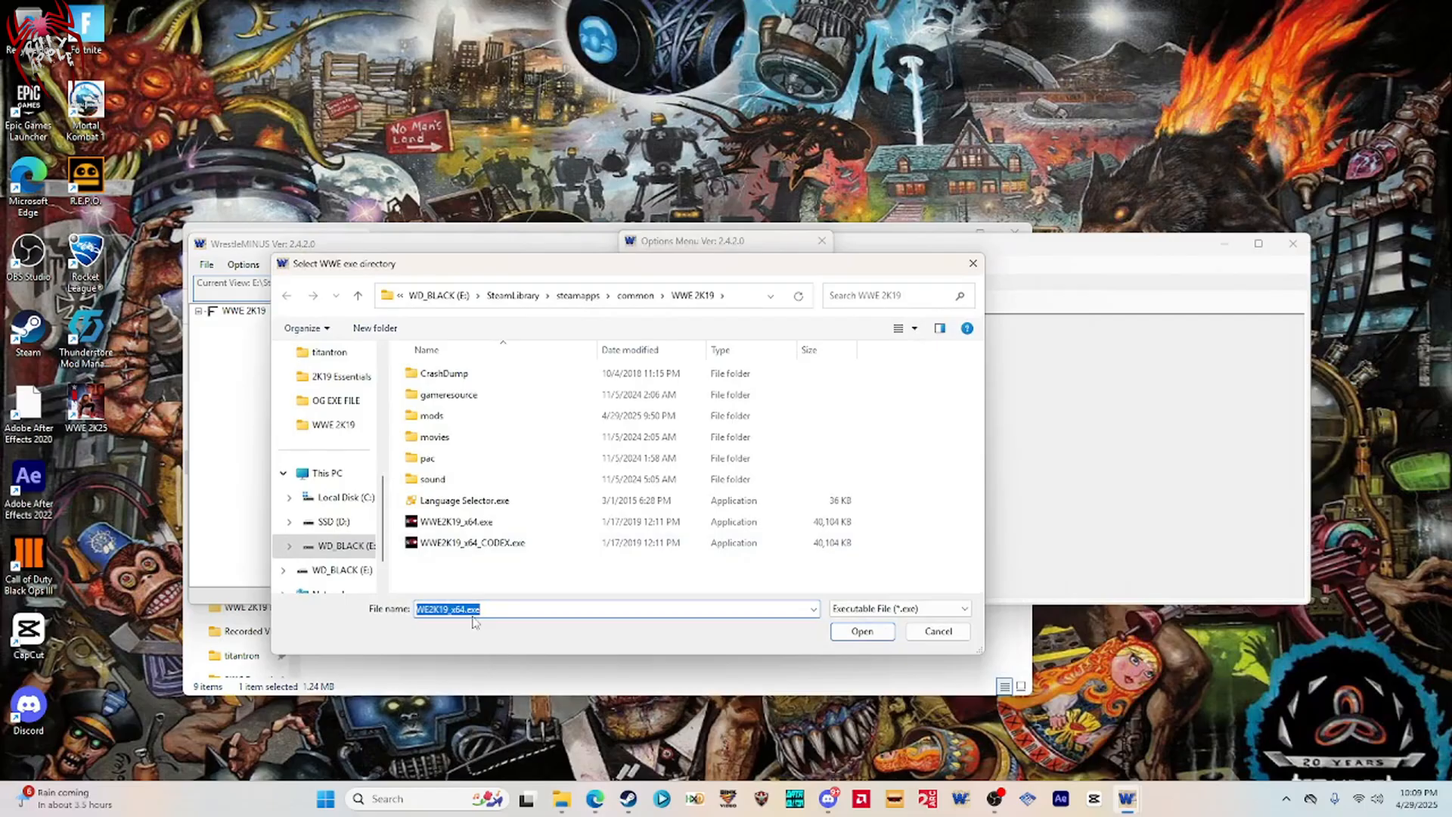
click(471, 522)
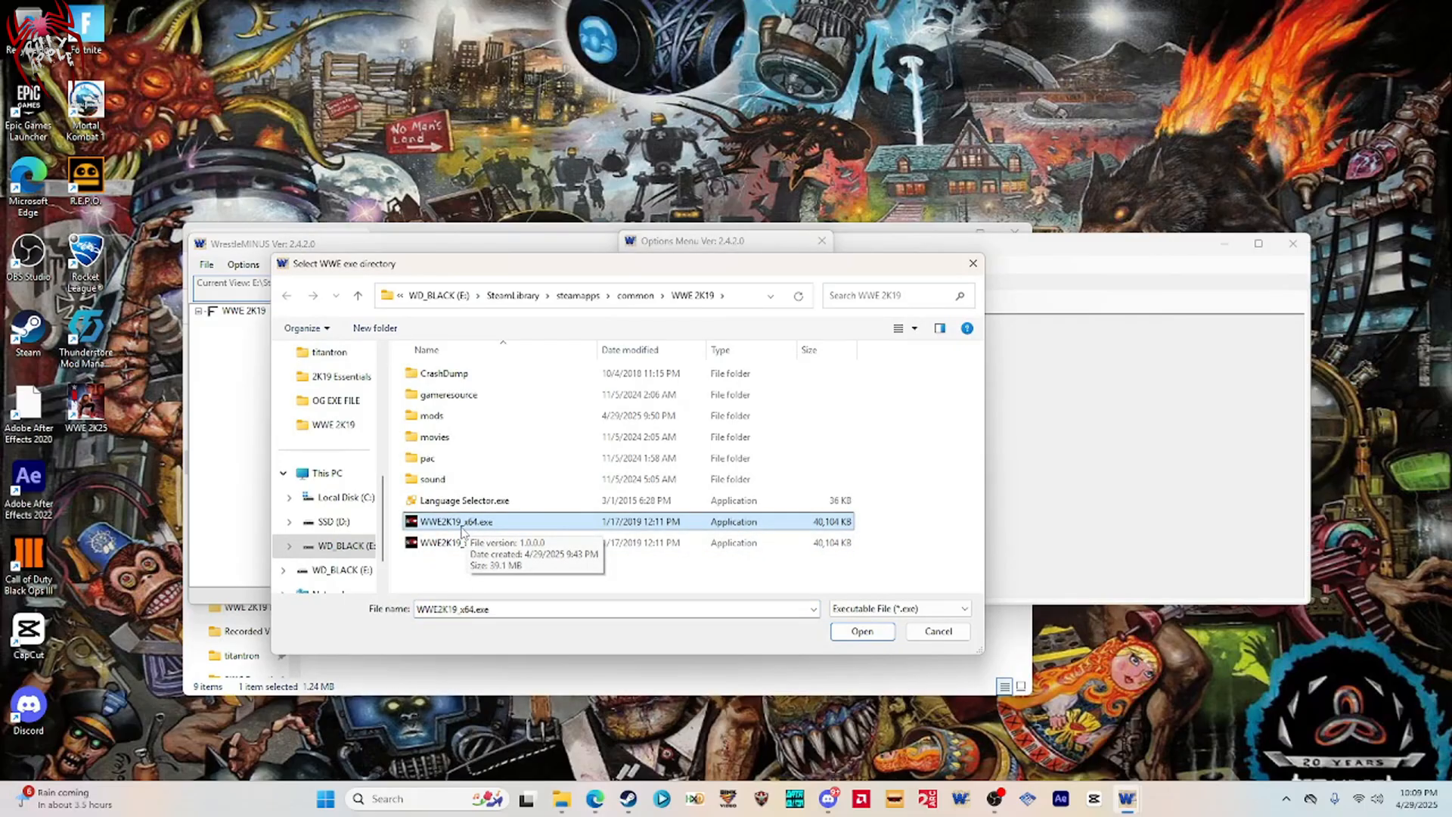
click(839, 635)
click(821, 240)
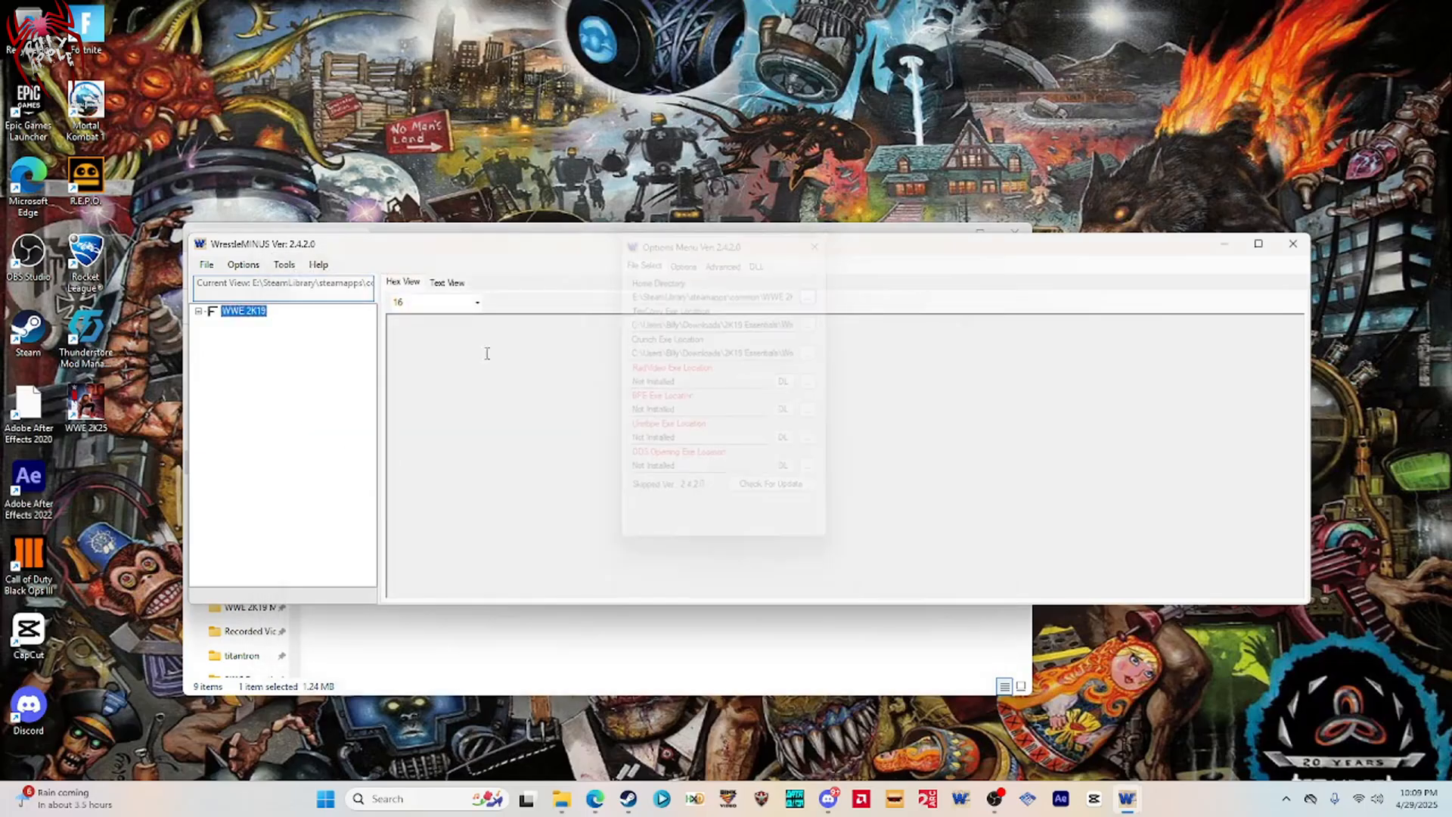
Open string_win.pac from the mods\SuperString\pac\string\win folder of WWE 2K19.
click(207, 265)
click(227, 297)
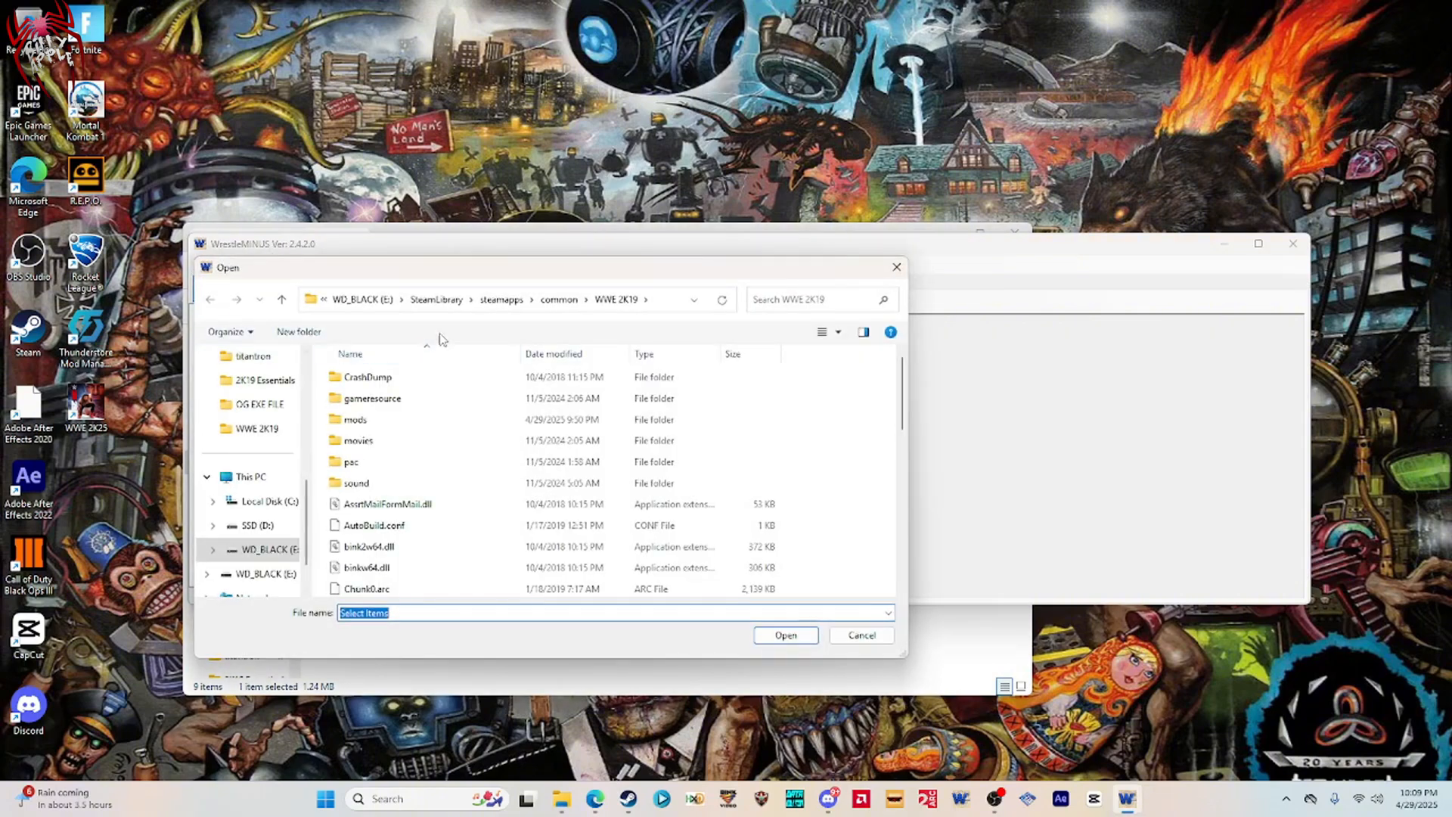
drag(644, 274, 644, 284)
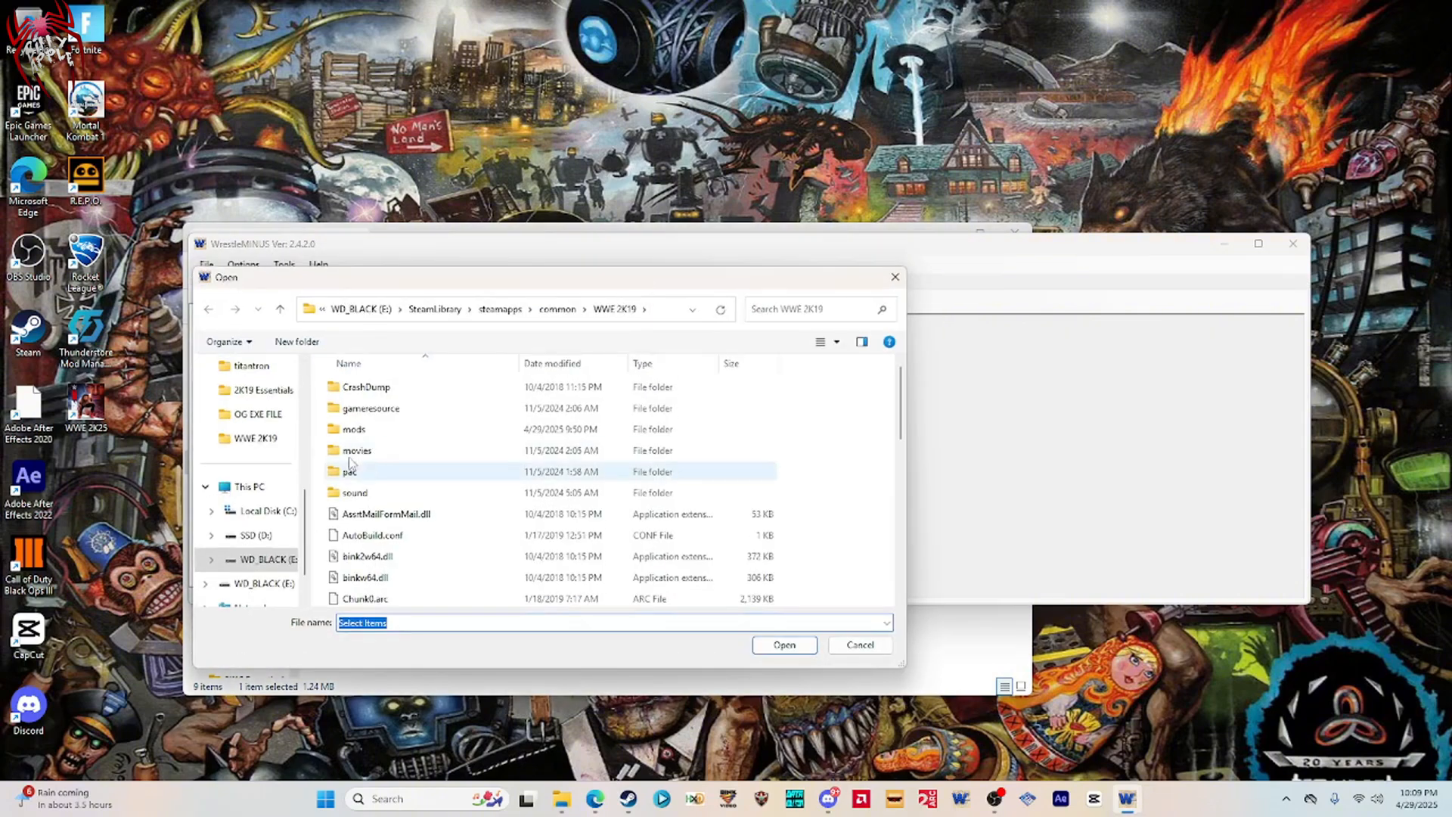
double_click(349, 427)
double_click(345, 429)
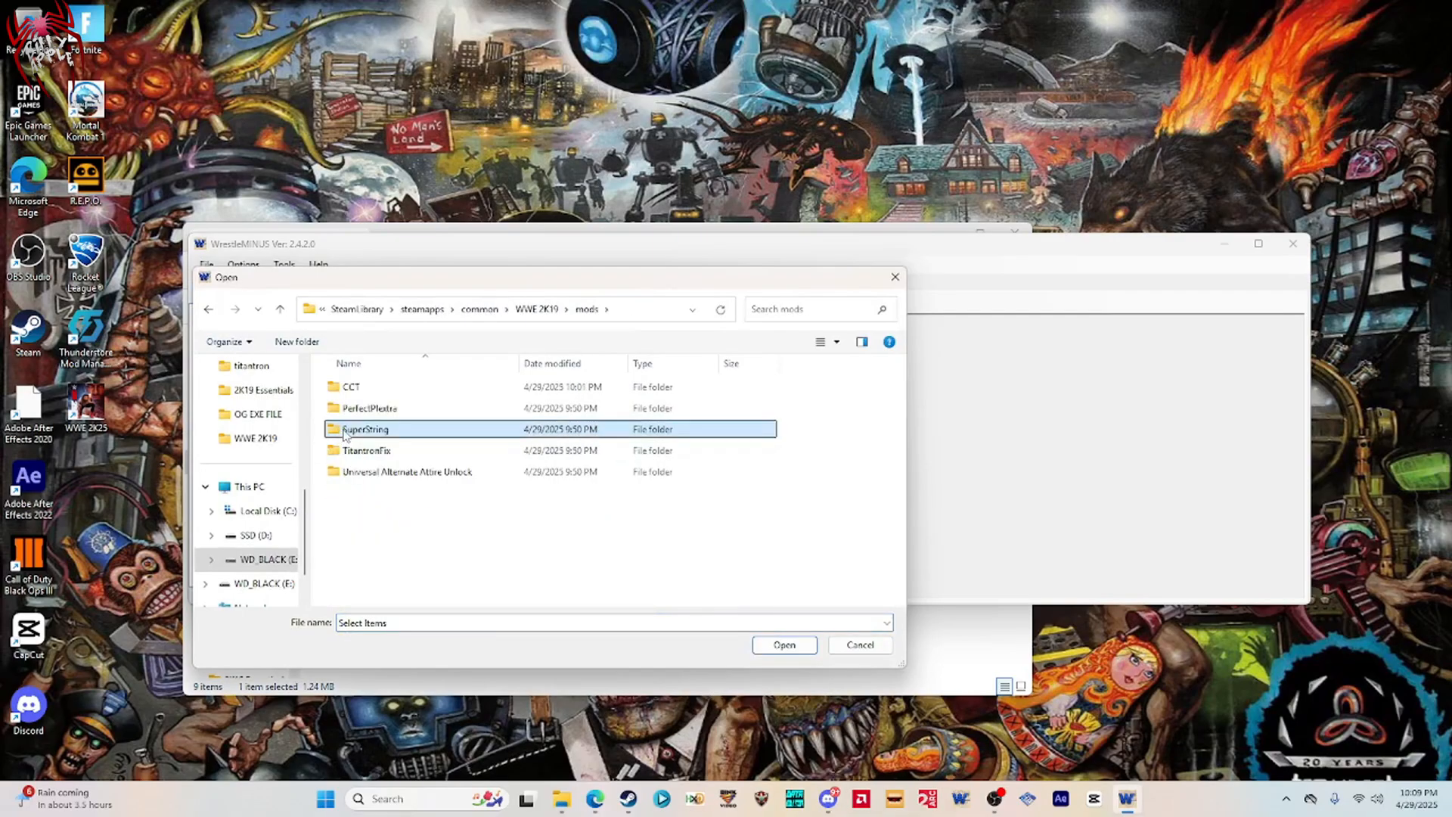
double_click(348, 390)
click(351, 392)
double_click(351, 391)
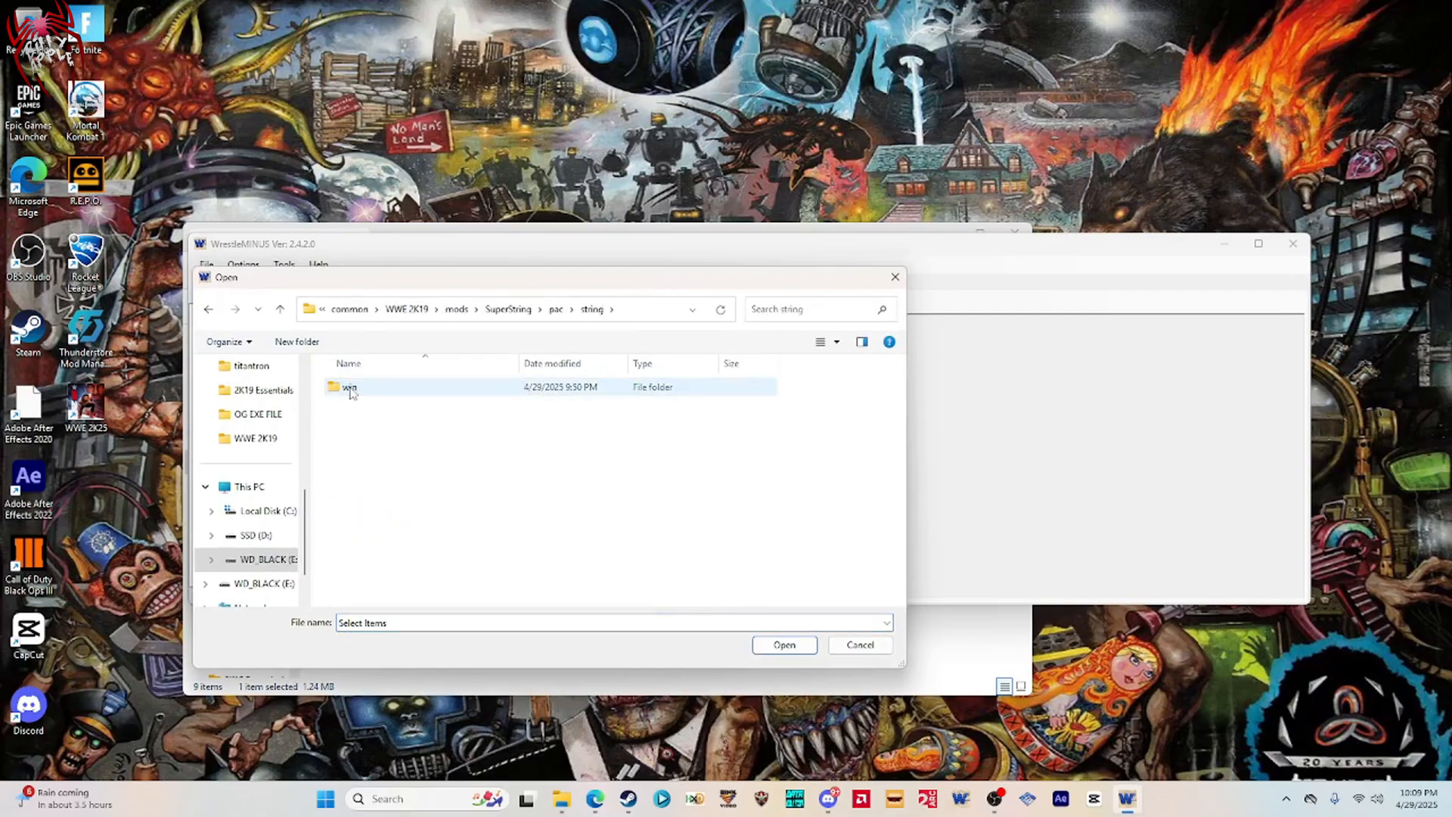
double_click(350, 390)
double_click(351, 412)
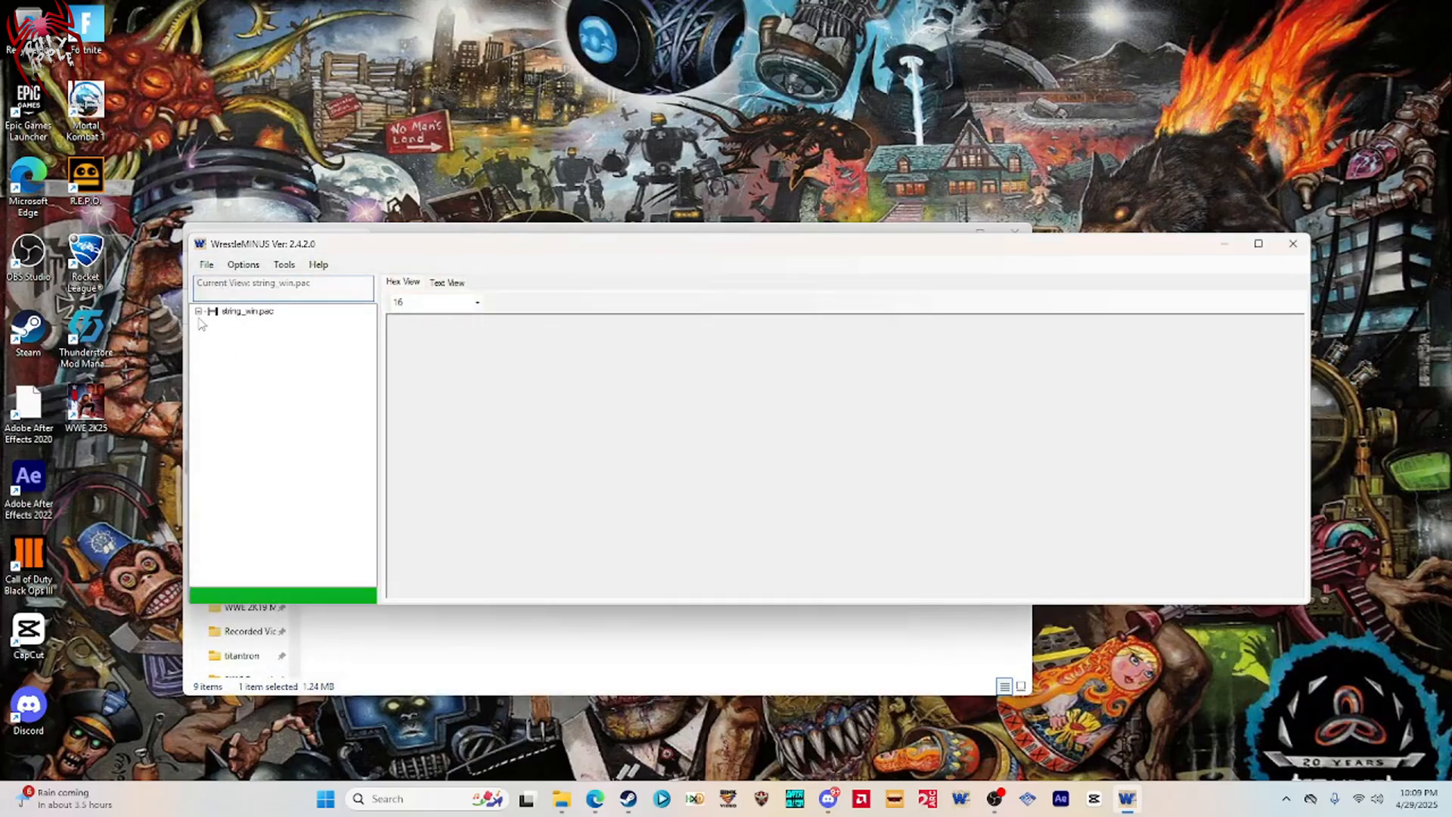
Show the strings of entry 00000000 under string_win.pac's first node in the String Viewer and search them for CM PUNK.
click(199, 311)
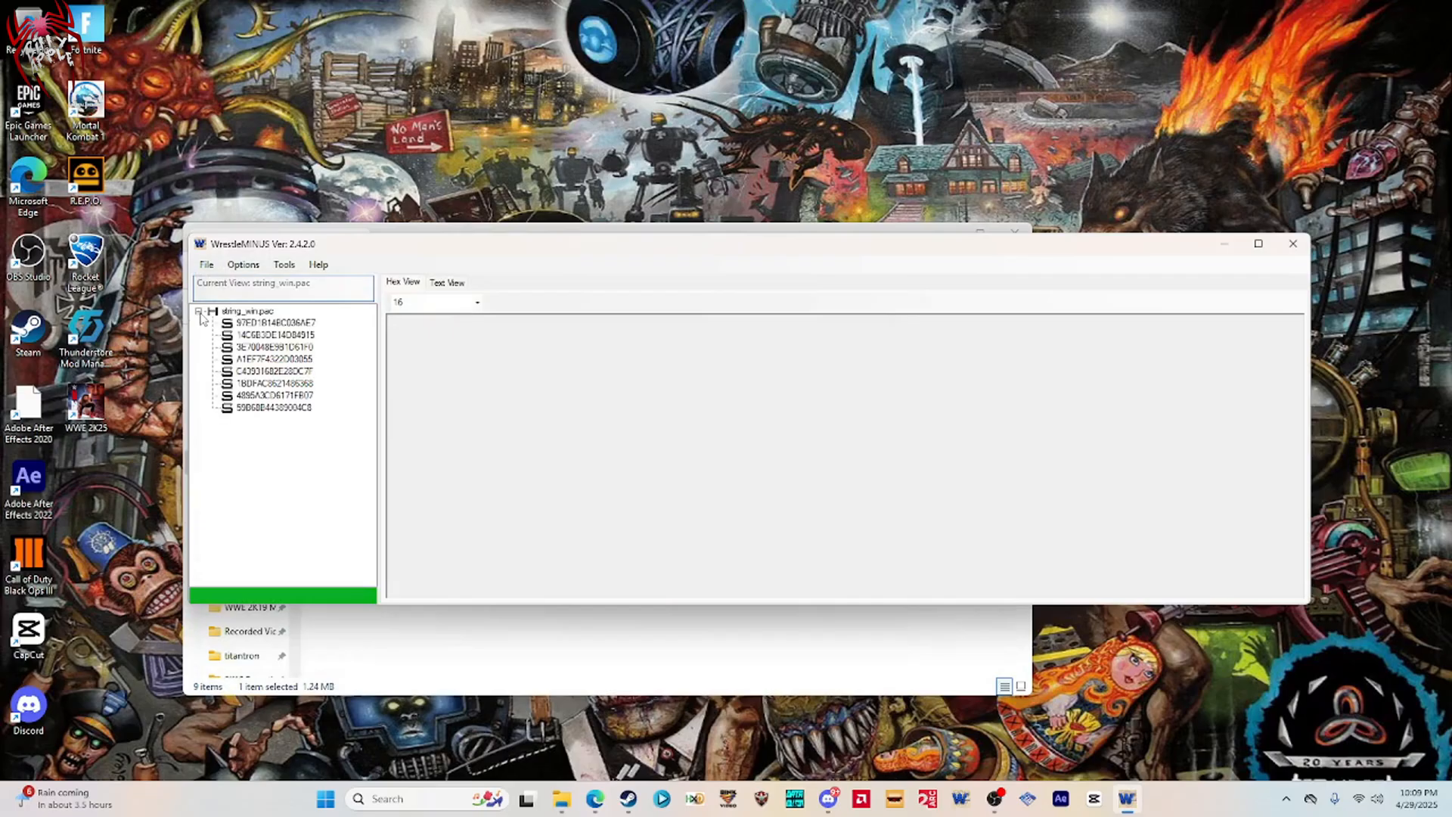
click(248, 324)
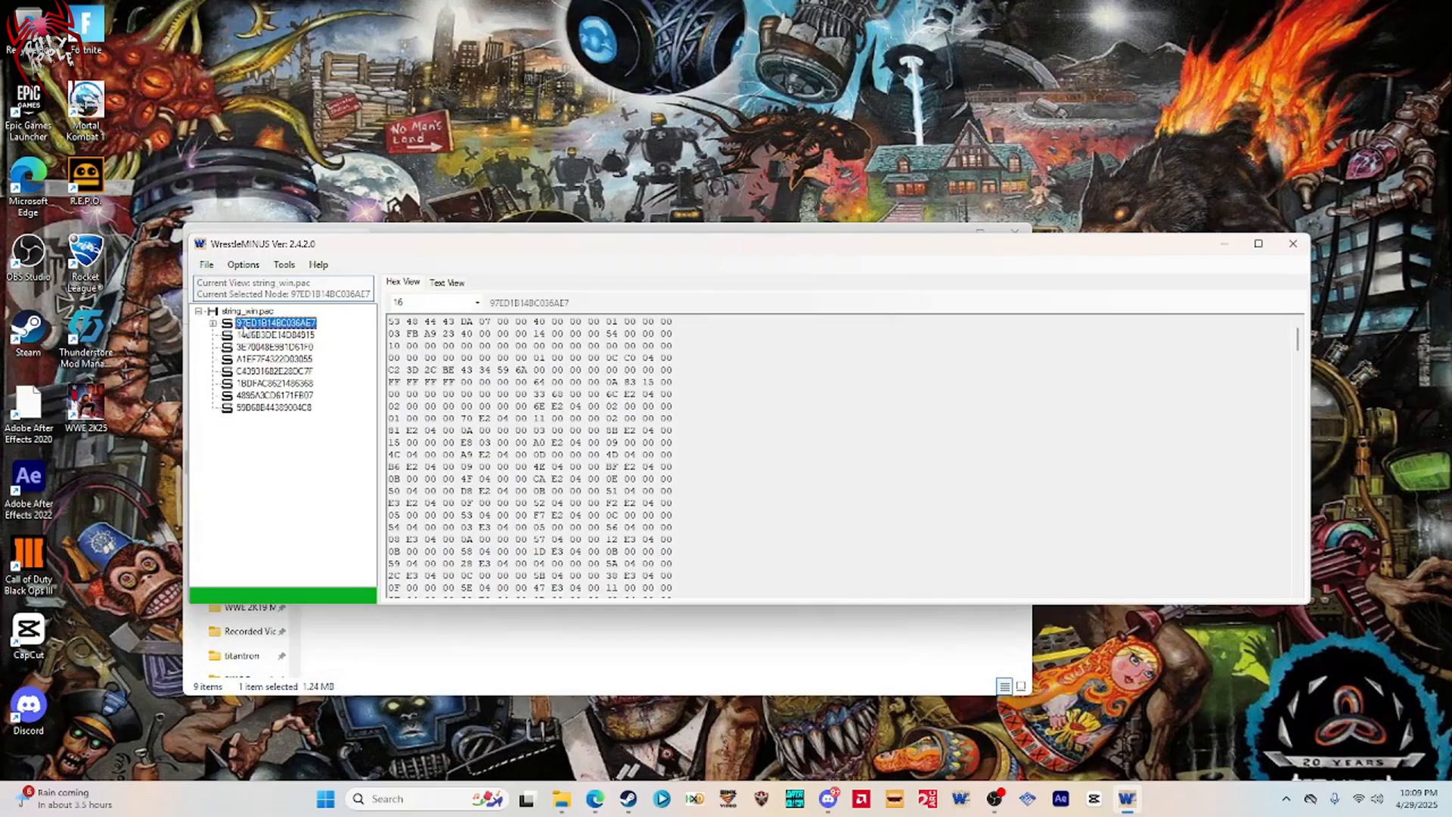
click(214, 324)
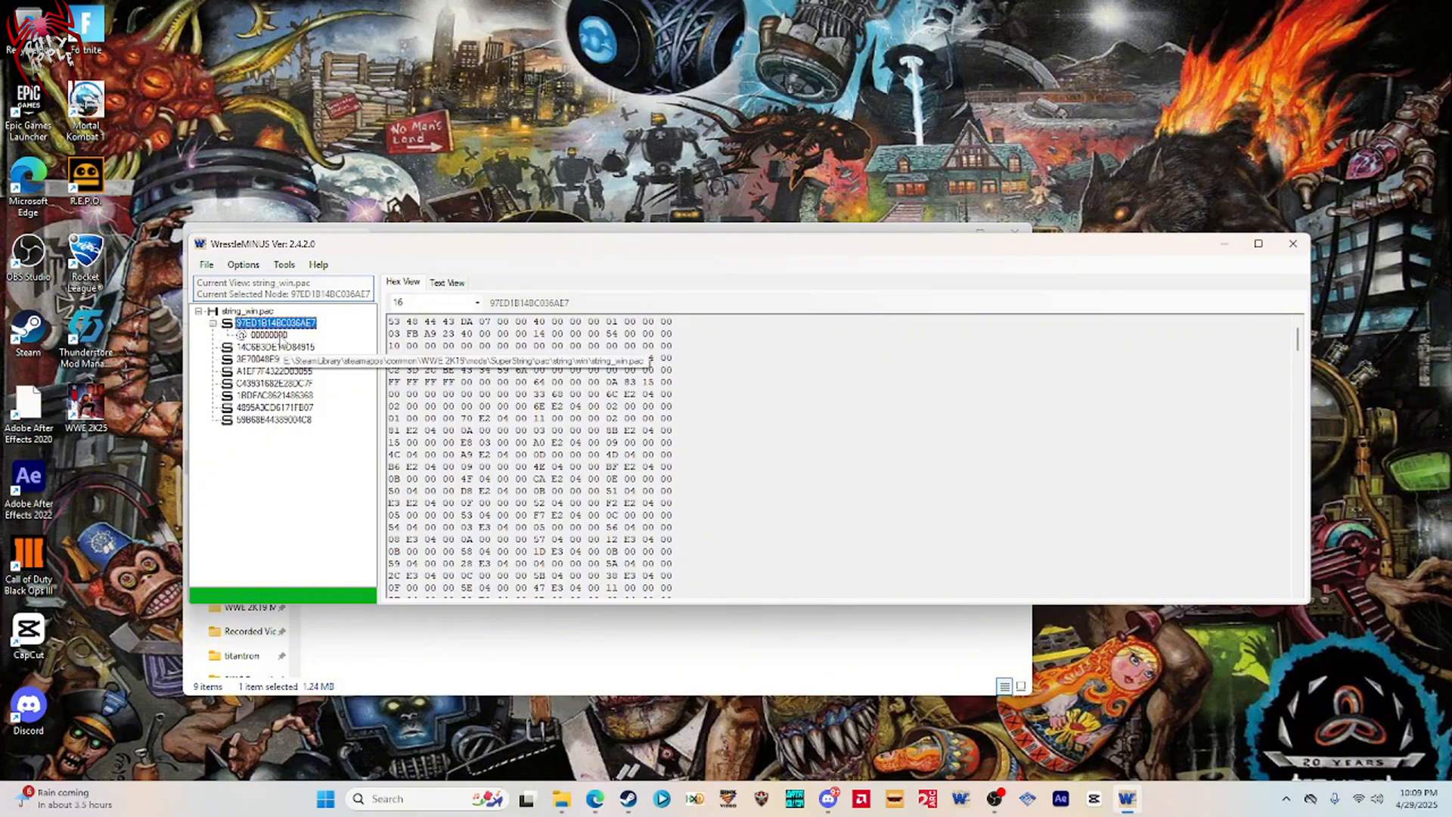
click(281, 335)
click(483, 285)
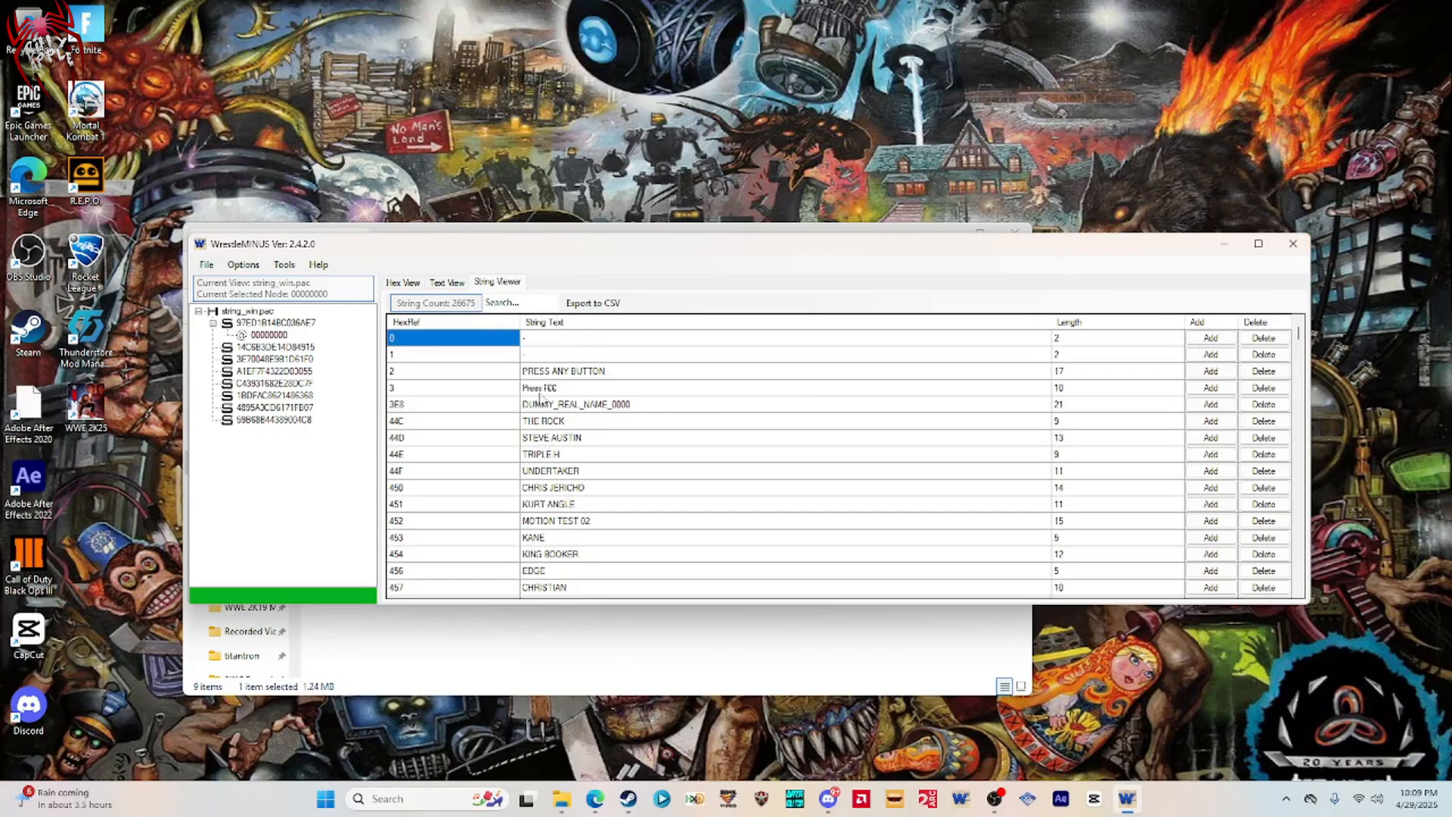
click(504, 302)
key(Return)
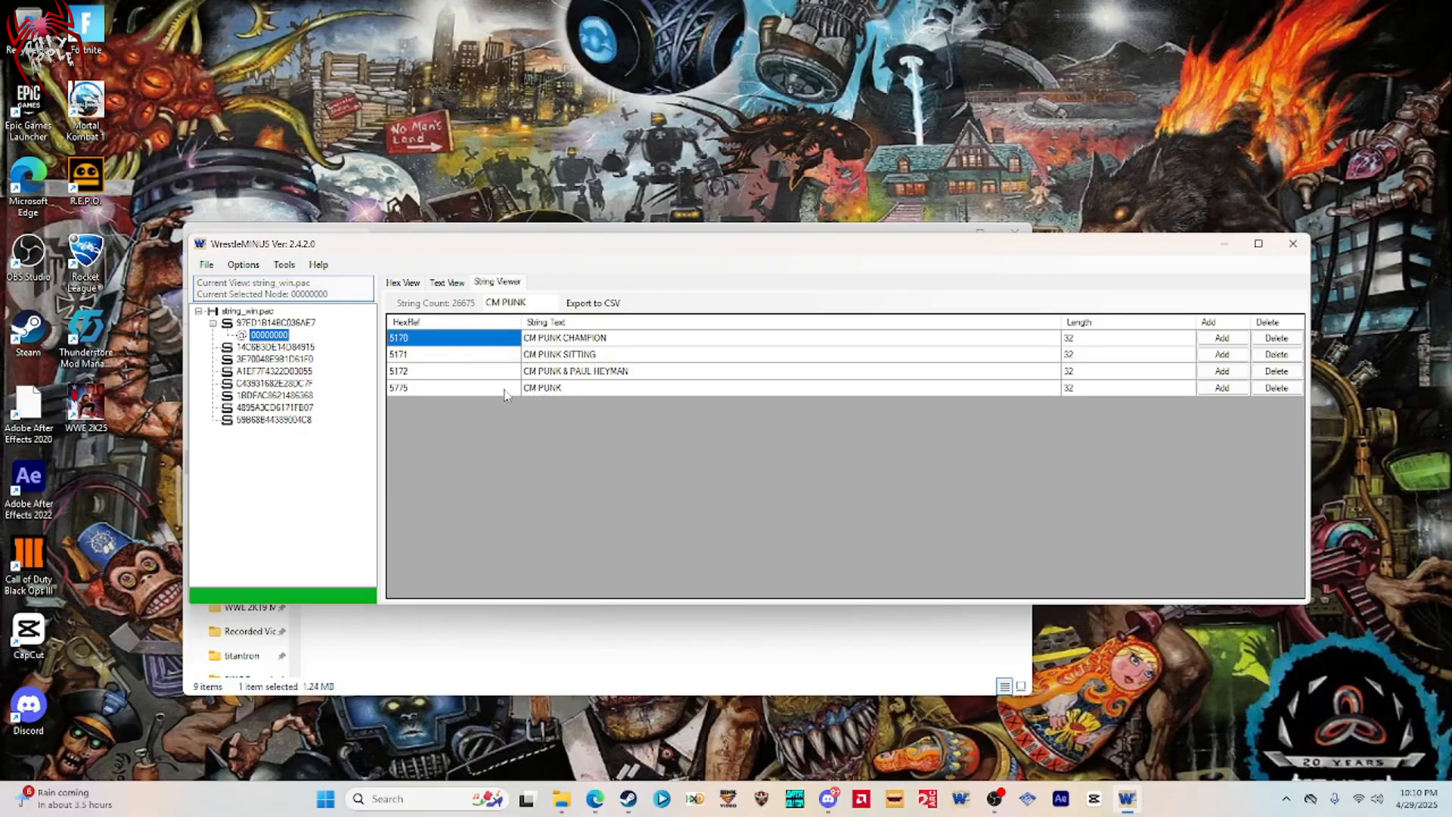
Search the string list for EMPTY to find unused strings that can be filled.
click(534, 304)
click(536, 303)
key(ctrl+a)
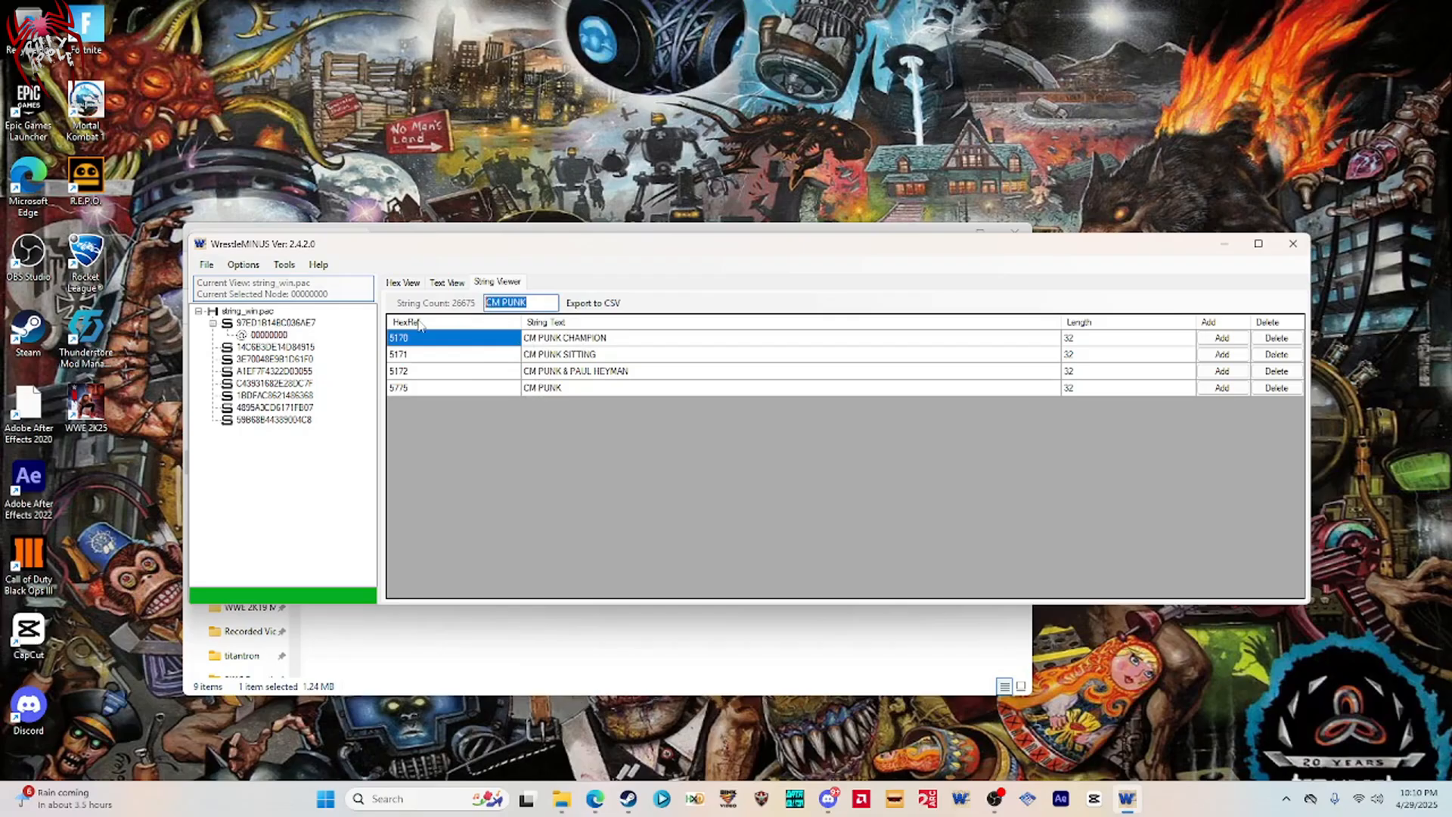
key(BackSpace)
text(FM)
key(Return)
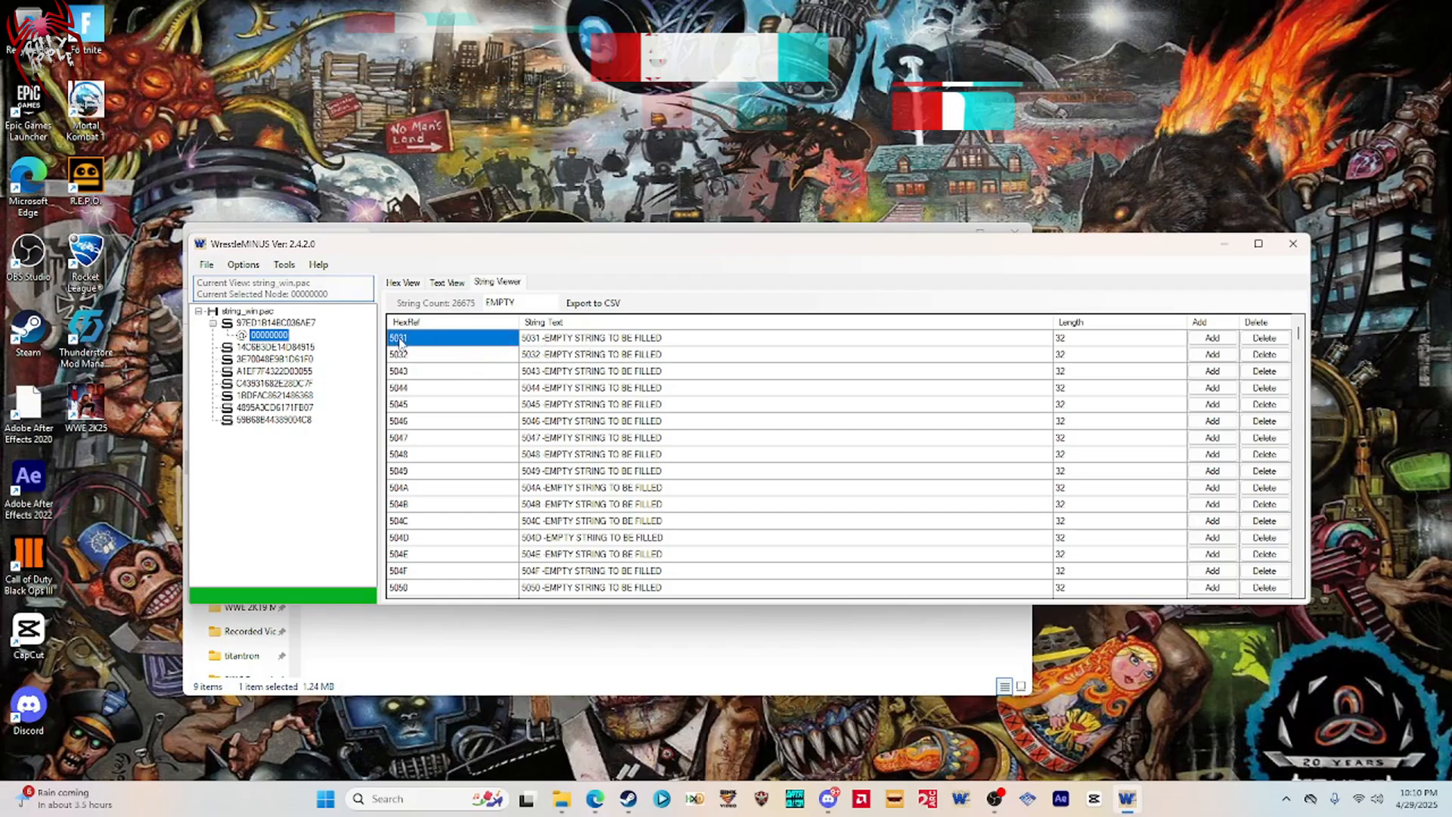
Search the strings for CM PUNK again and copy the HexRef of the plain CM PUNK entry.
drag(529, 302, 396, 301)
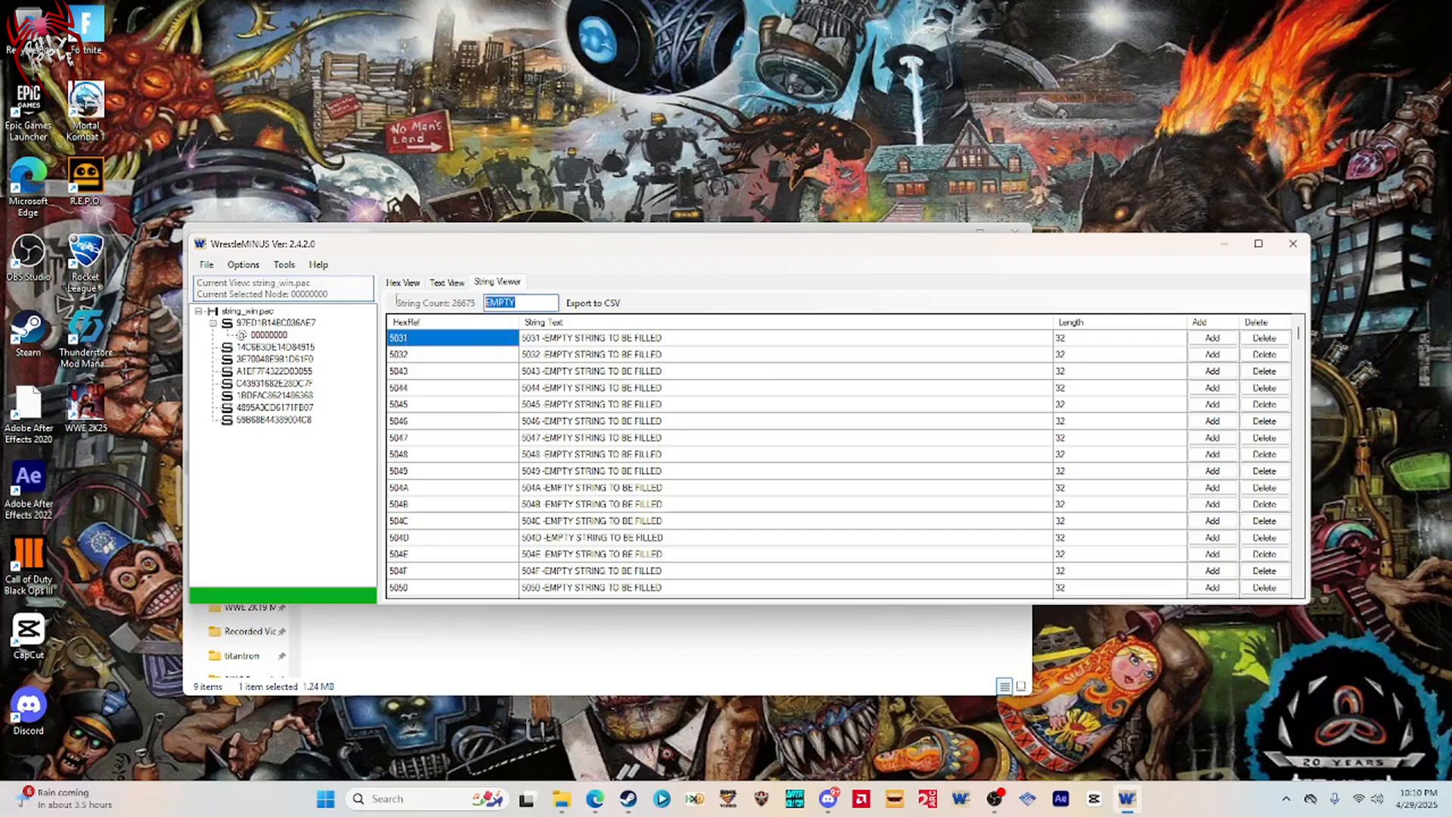
text(CM PUNK)
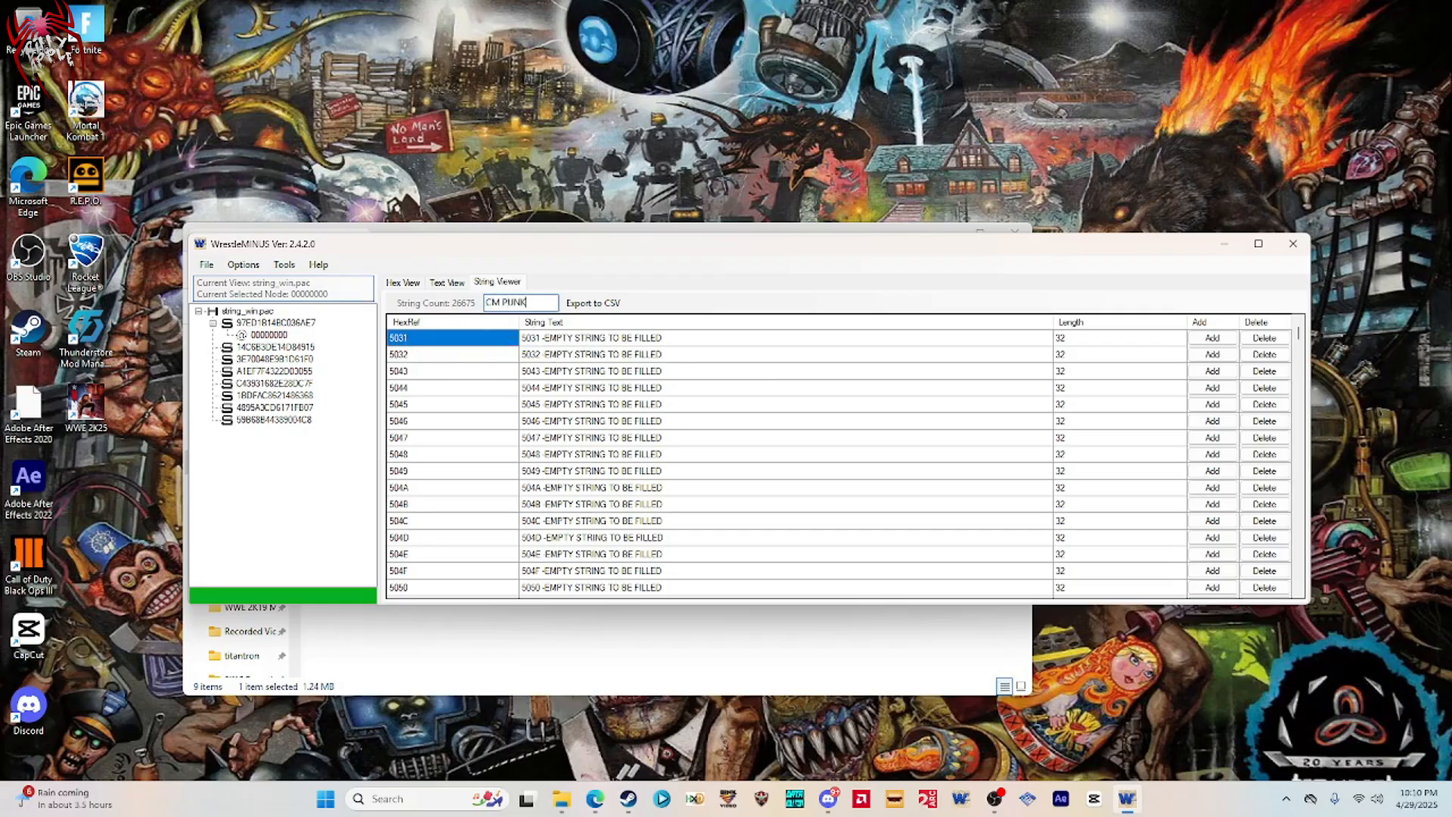
key(Return)
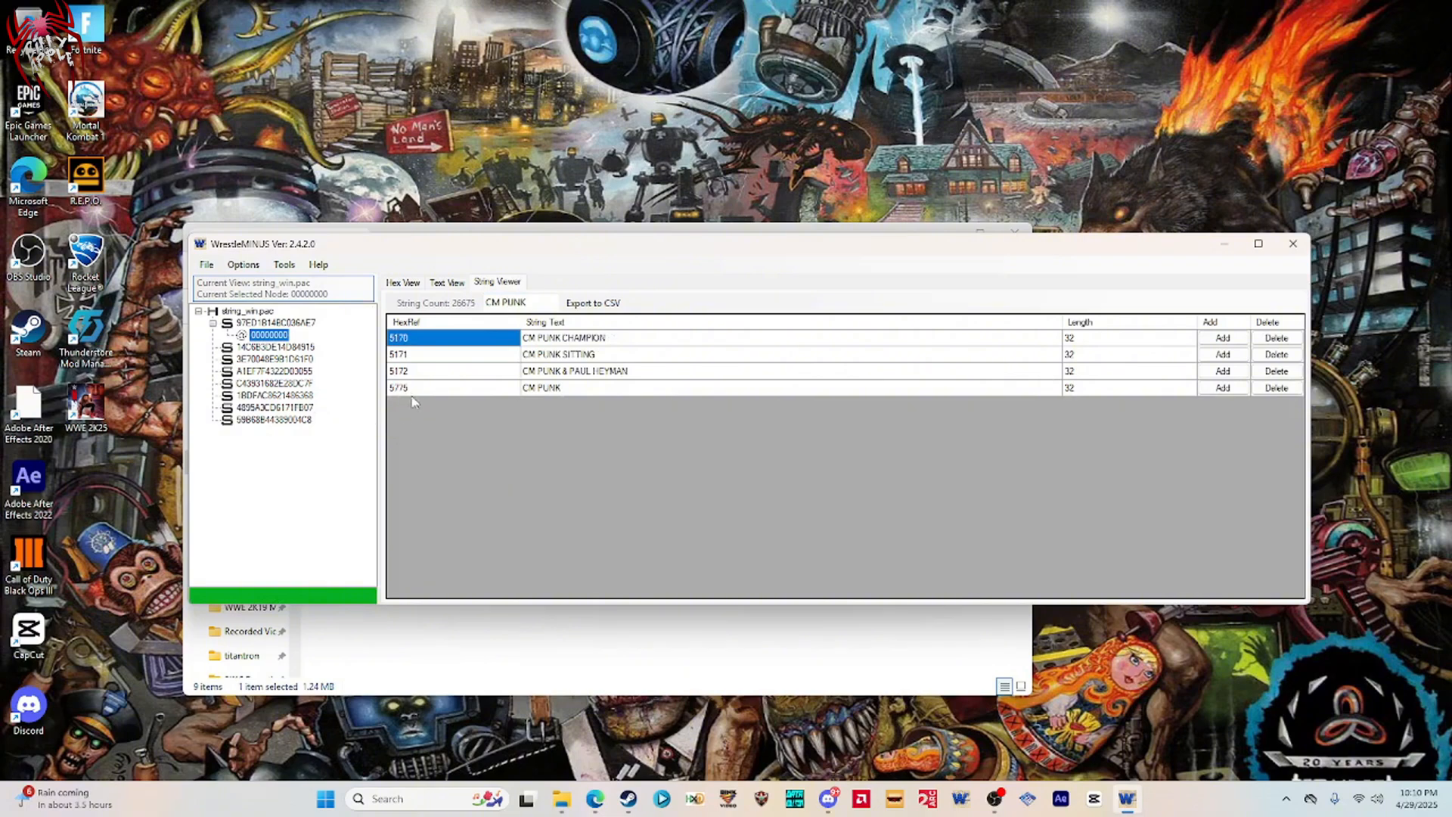
click(408, 387)
click(412, 387)
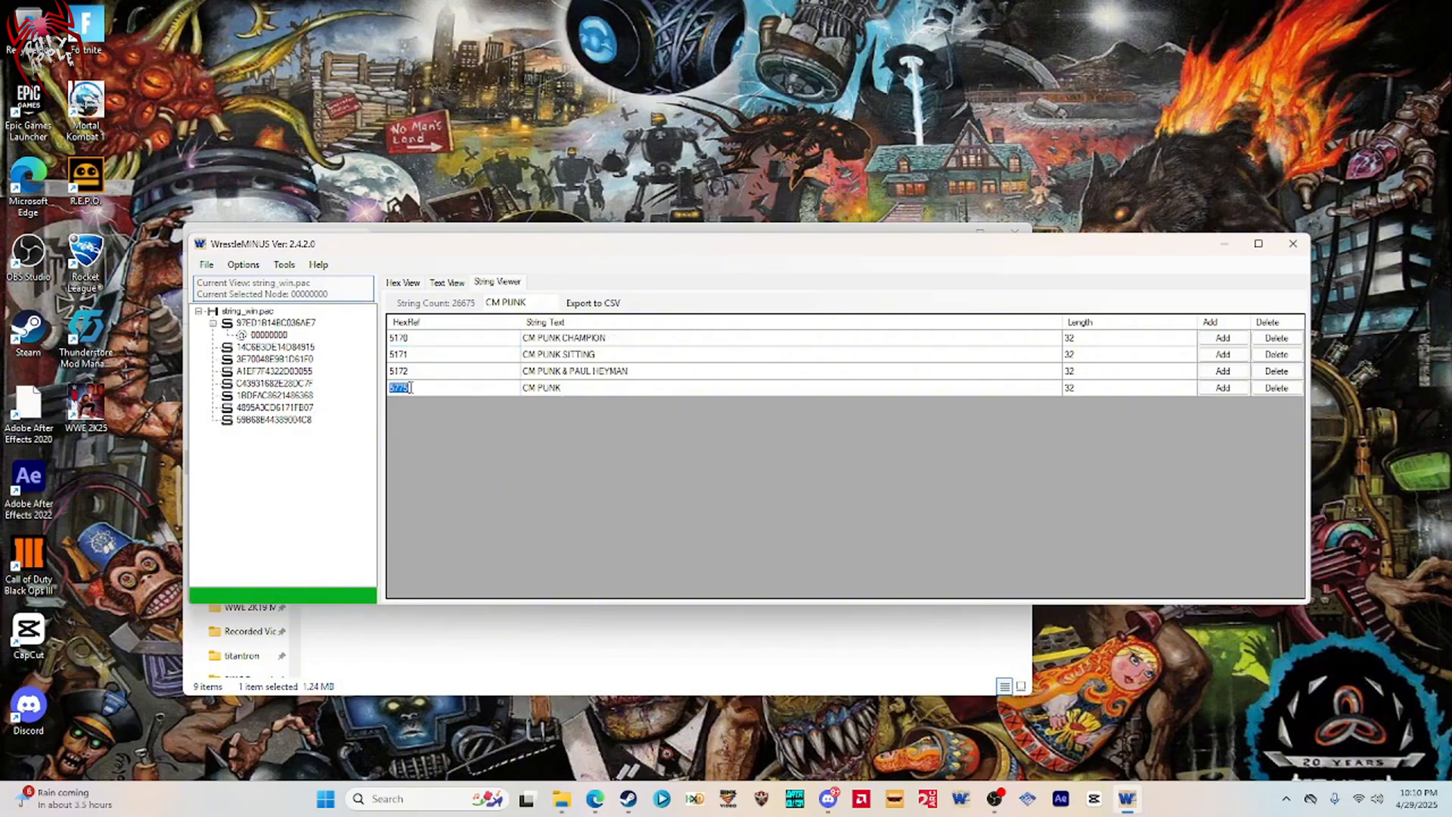
right_click(407, 388)
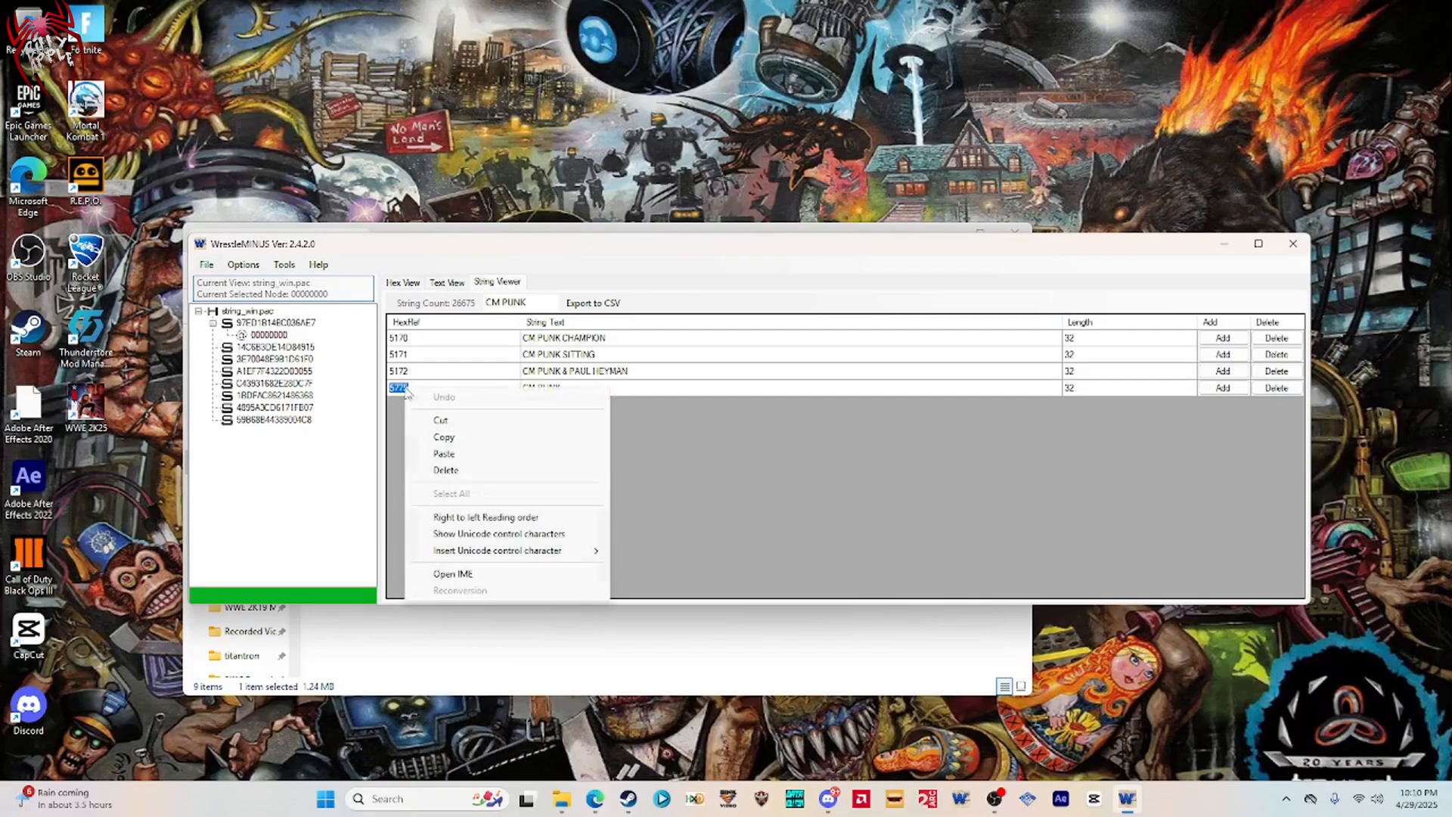
click(443, 437)
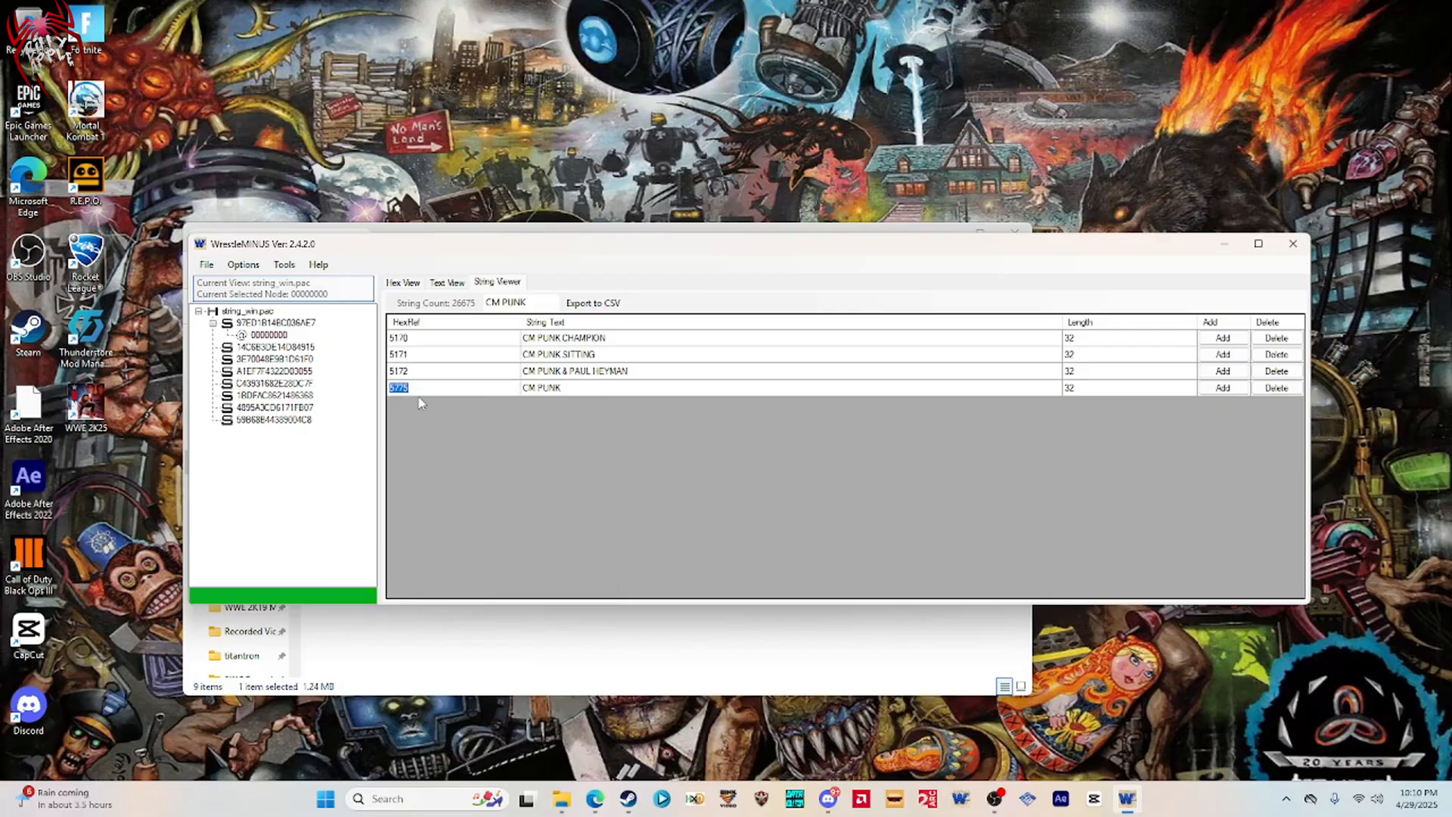
Open cae_item.pac from the pac\menu folder of the WWE 2K19 game directory.
click(206, 265)
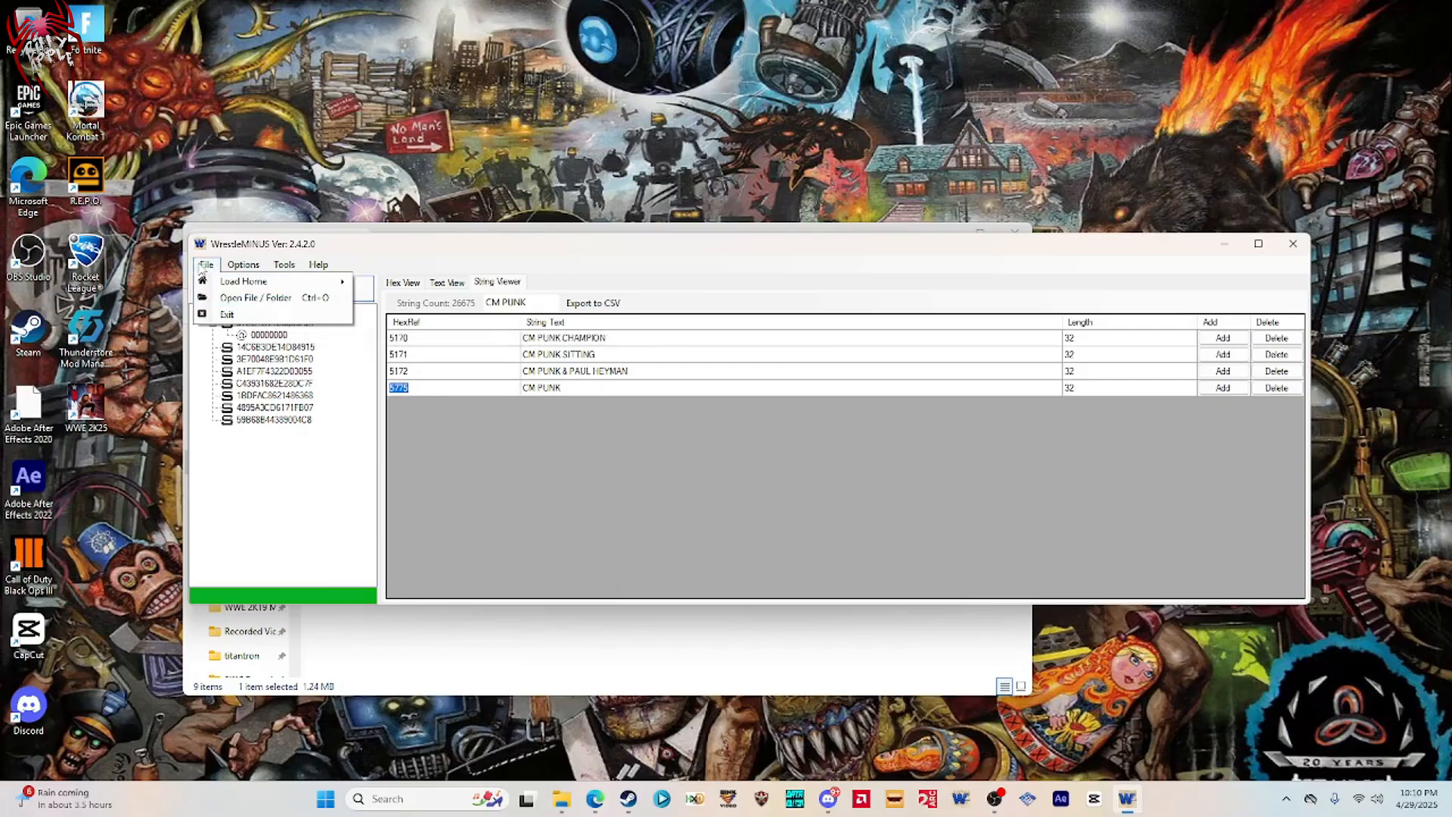
click(214, 299)
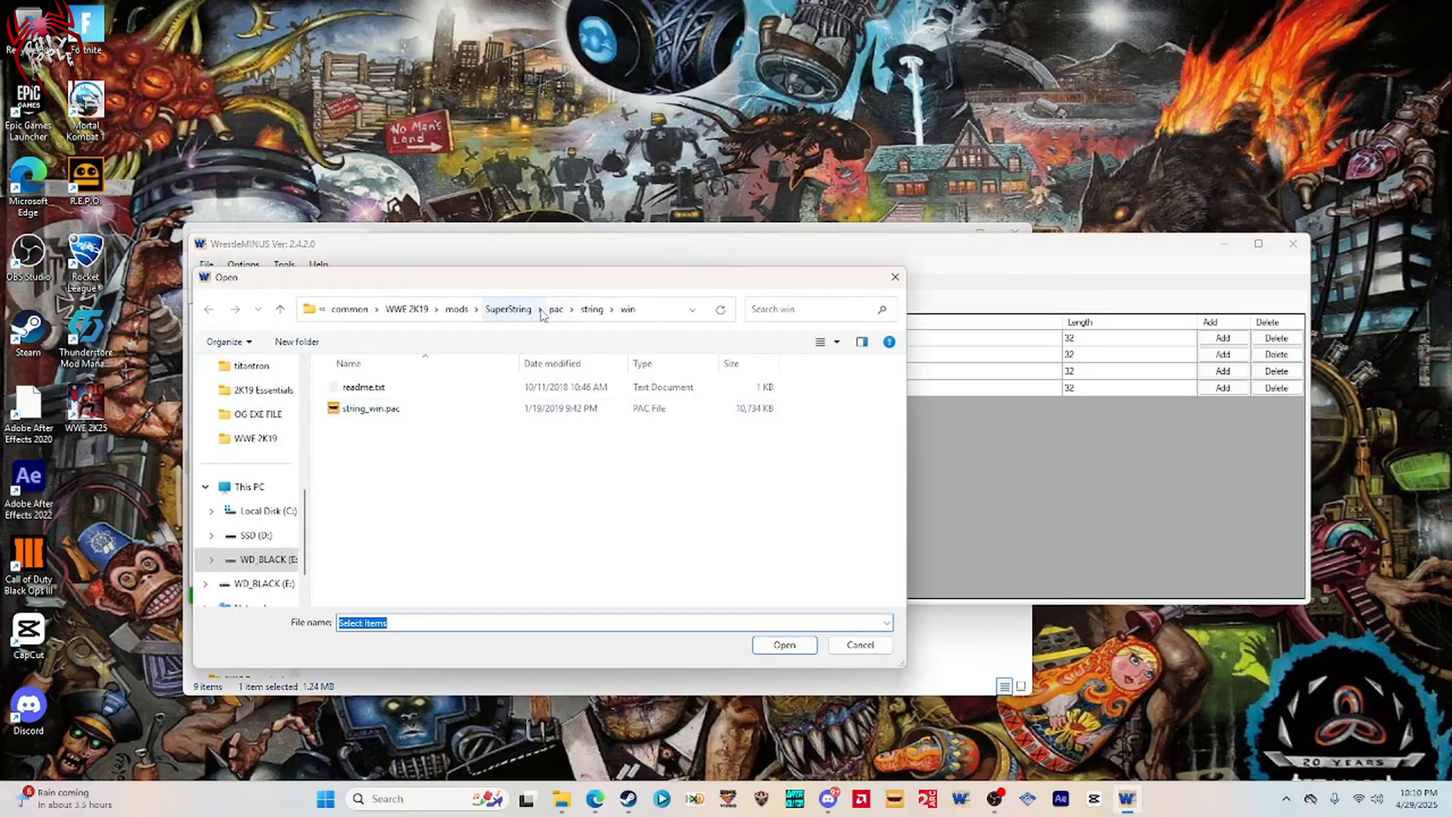
click(412, 310)
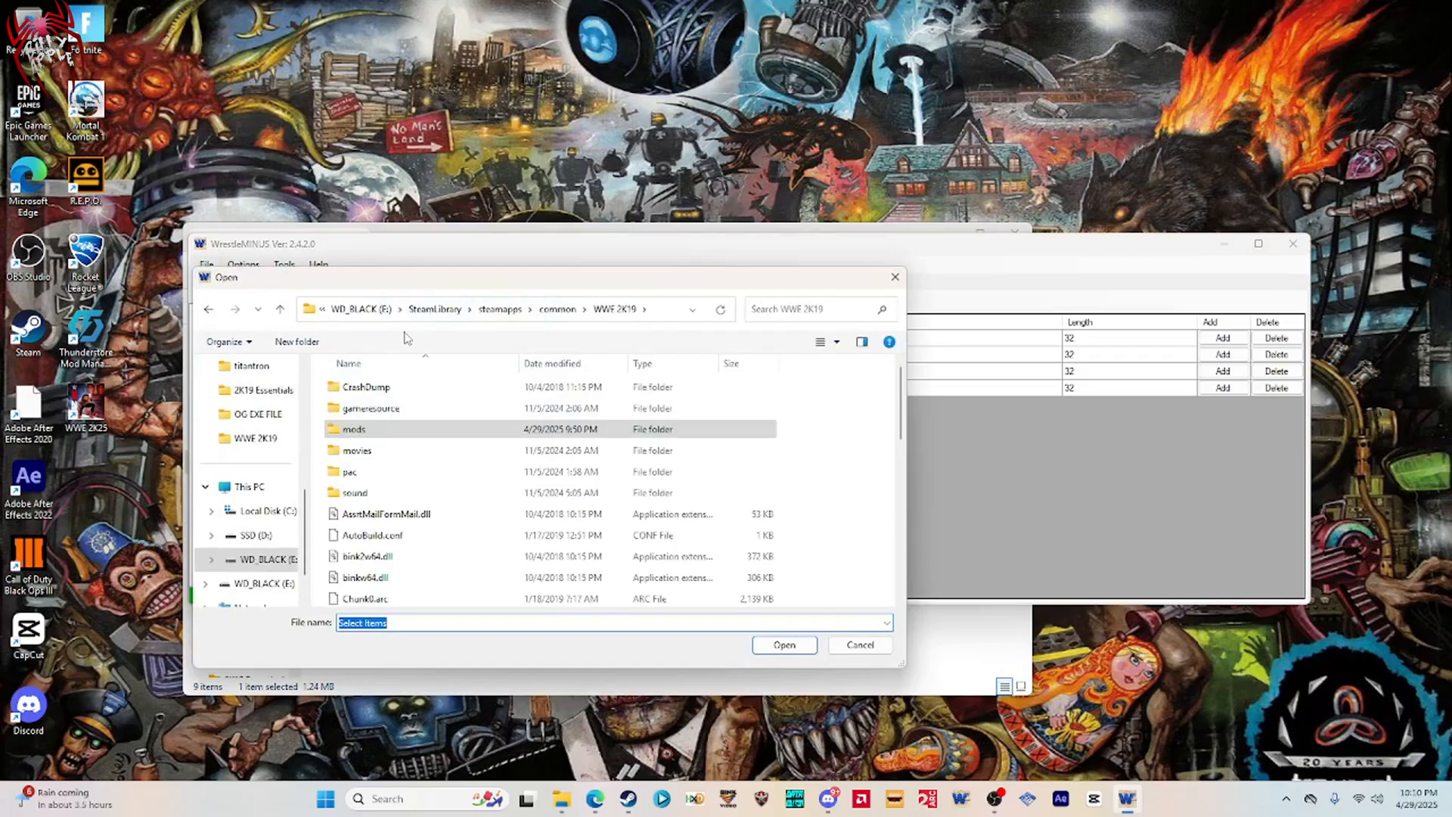
double_click(356, 473)
scroll(361, 487, down, 5)
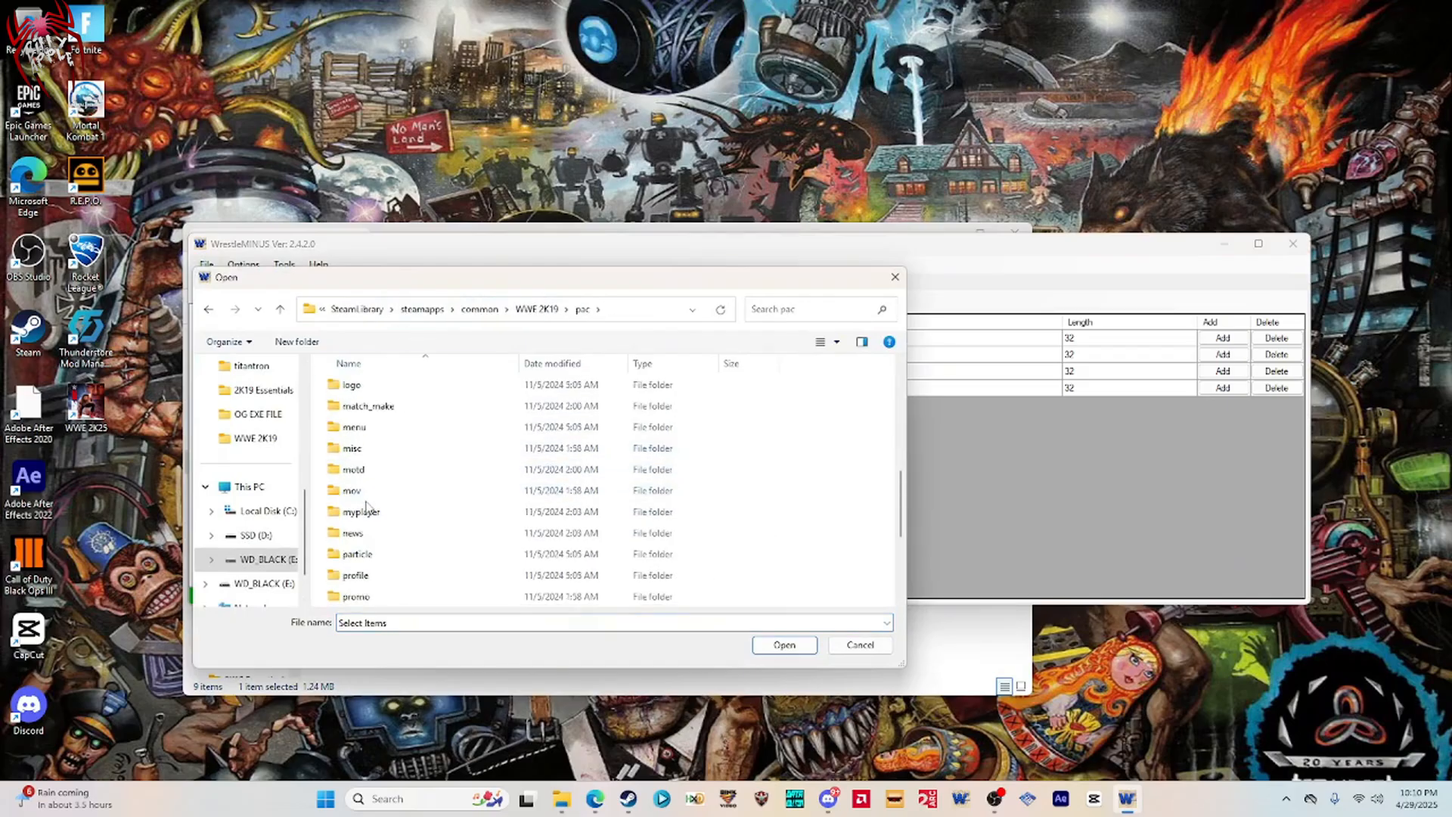
double_click(354, 428)
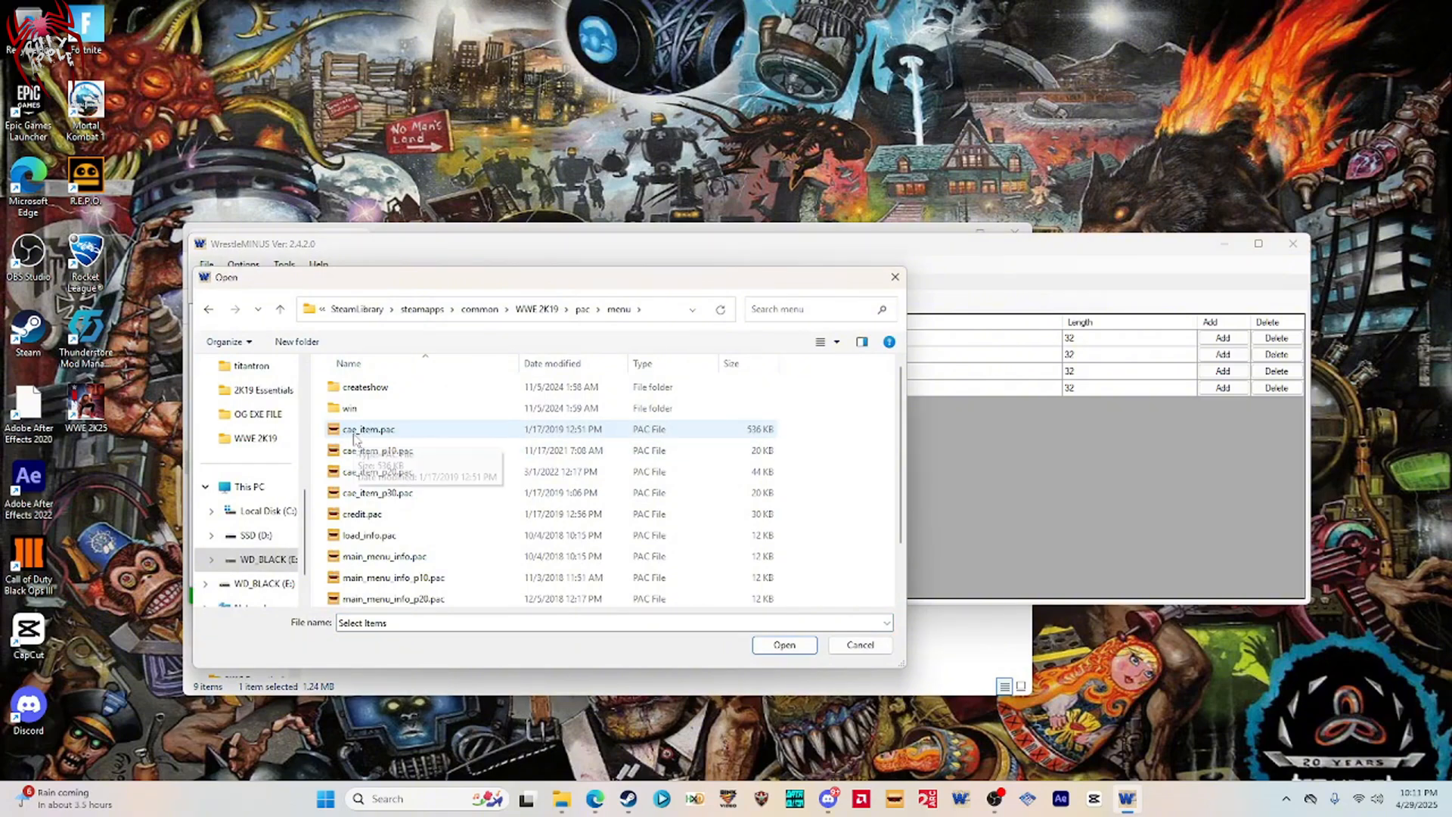
double_click(354, 436)
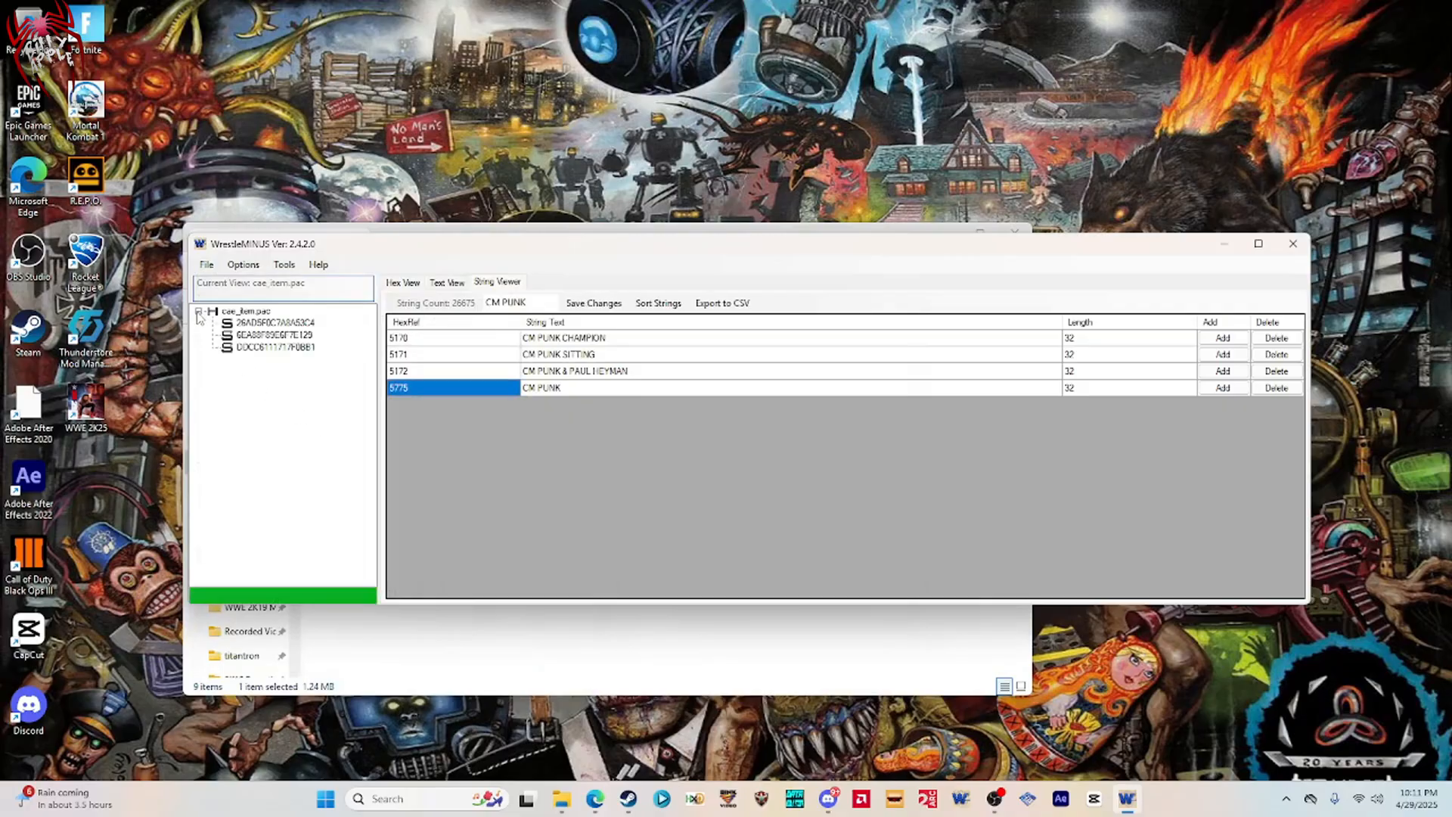
Show entry 00000000 under cae_item.pac's first node in the Menu Item View.
click(198, 311)
click(257, 323)
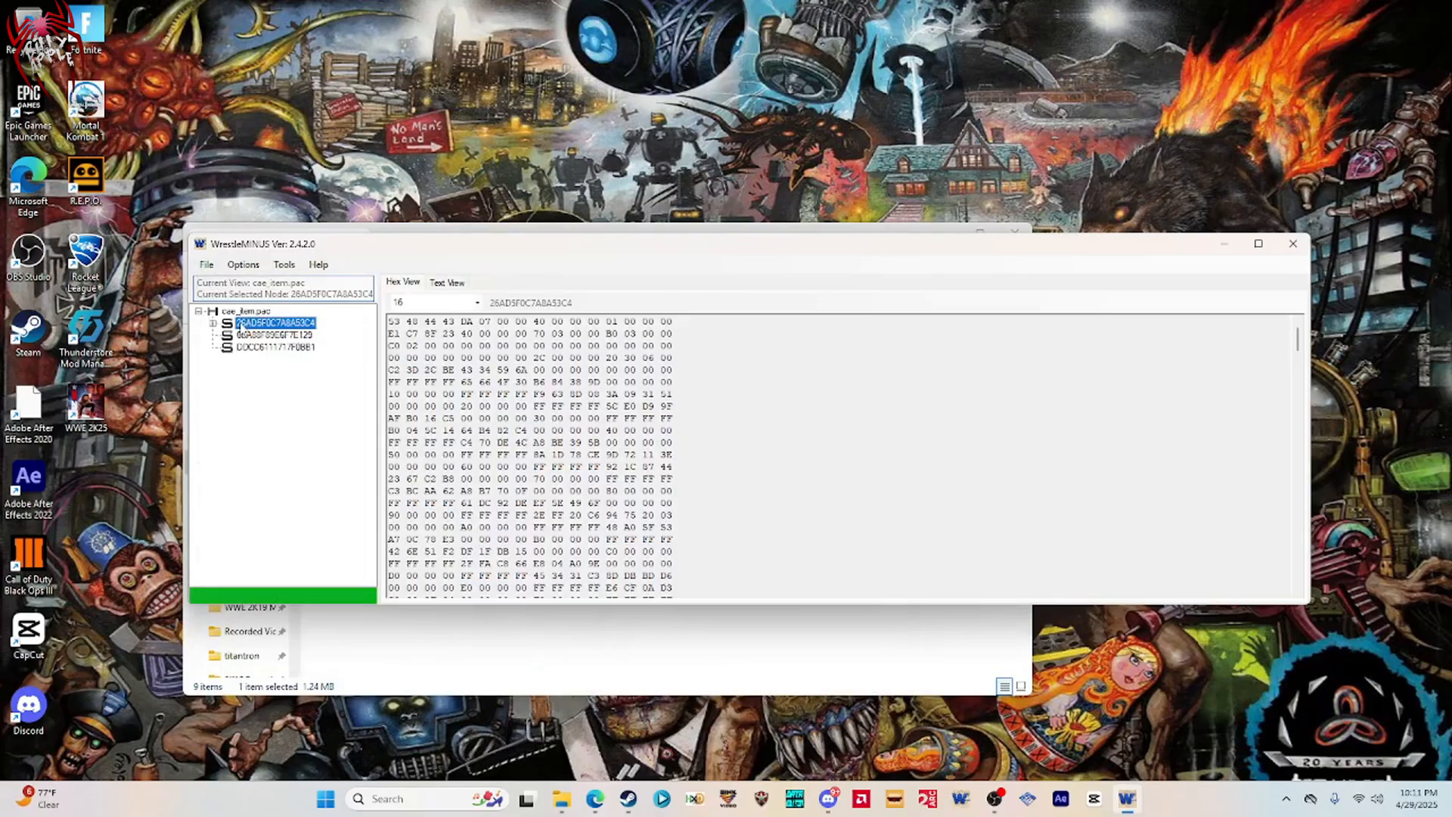
click(213, 323)
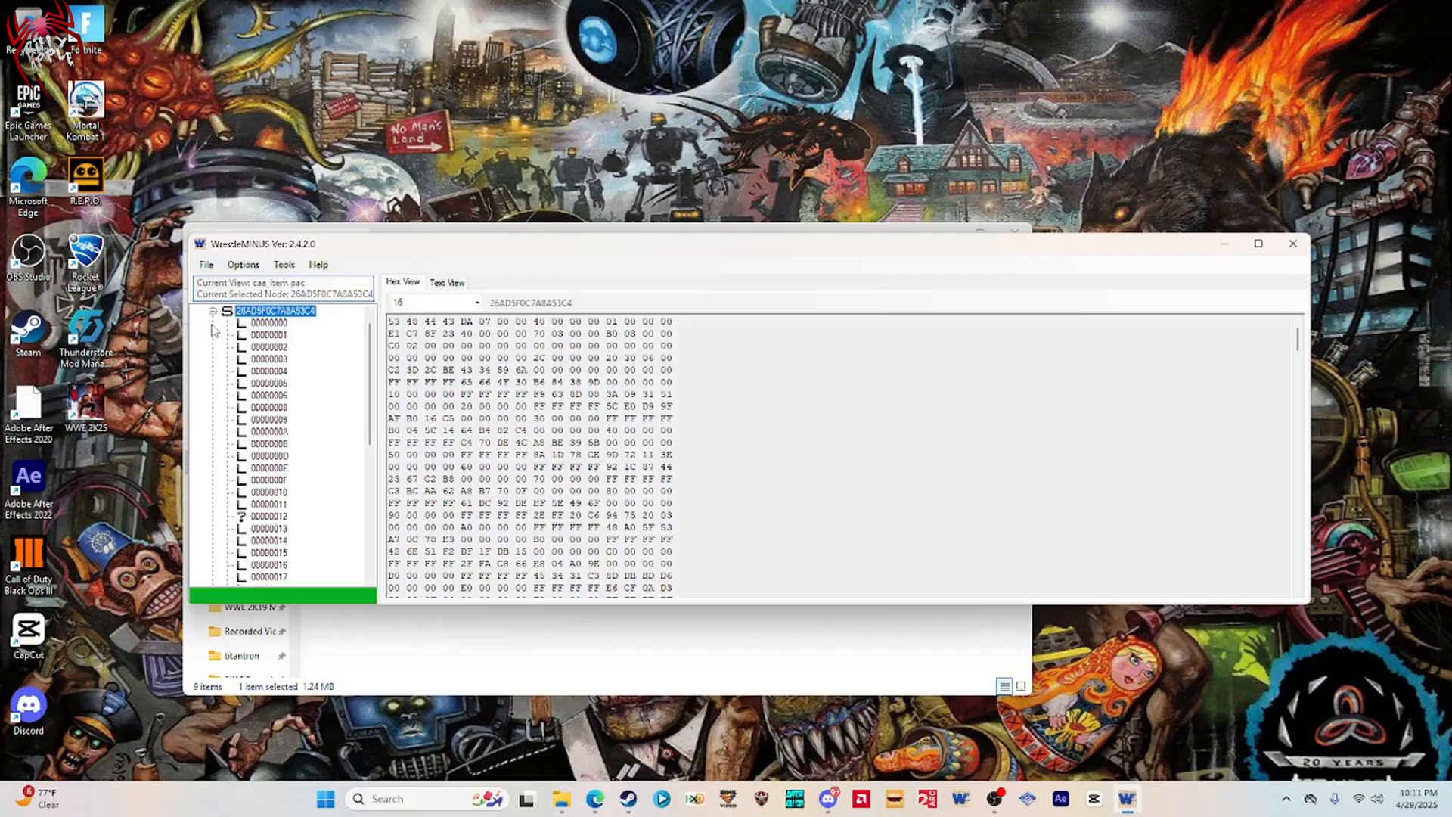
click(270, 322)
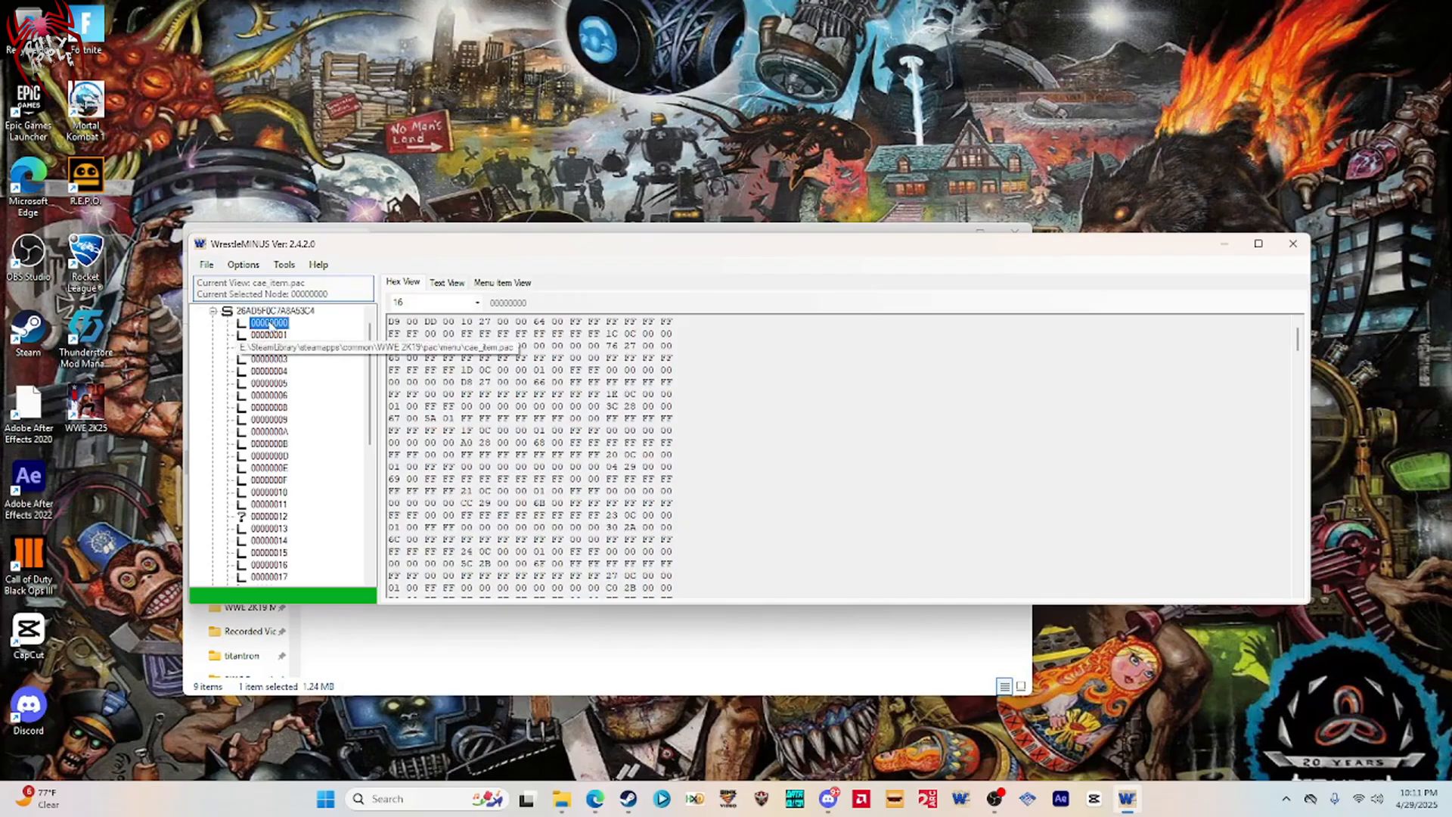
click(506, 284)
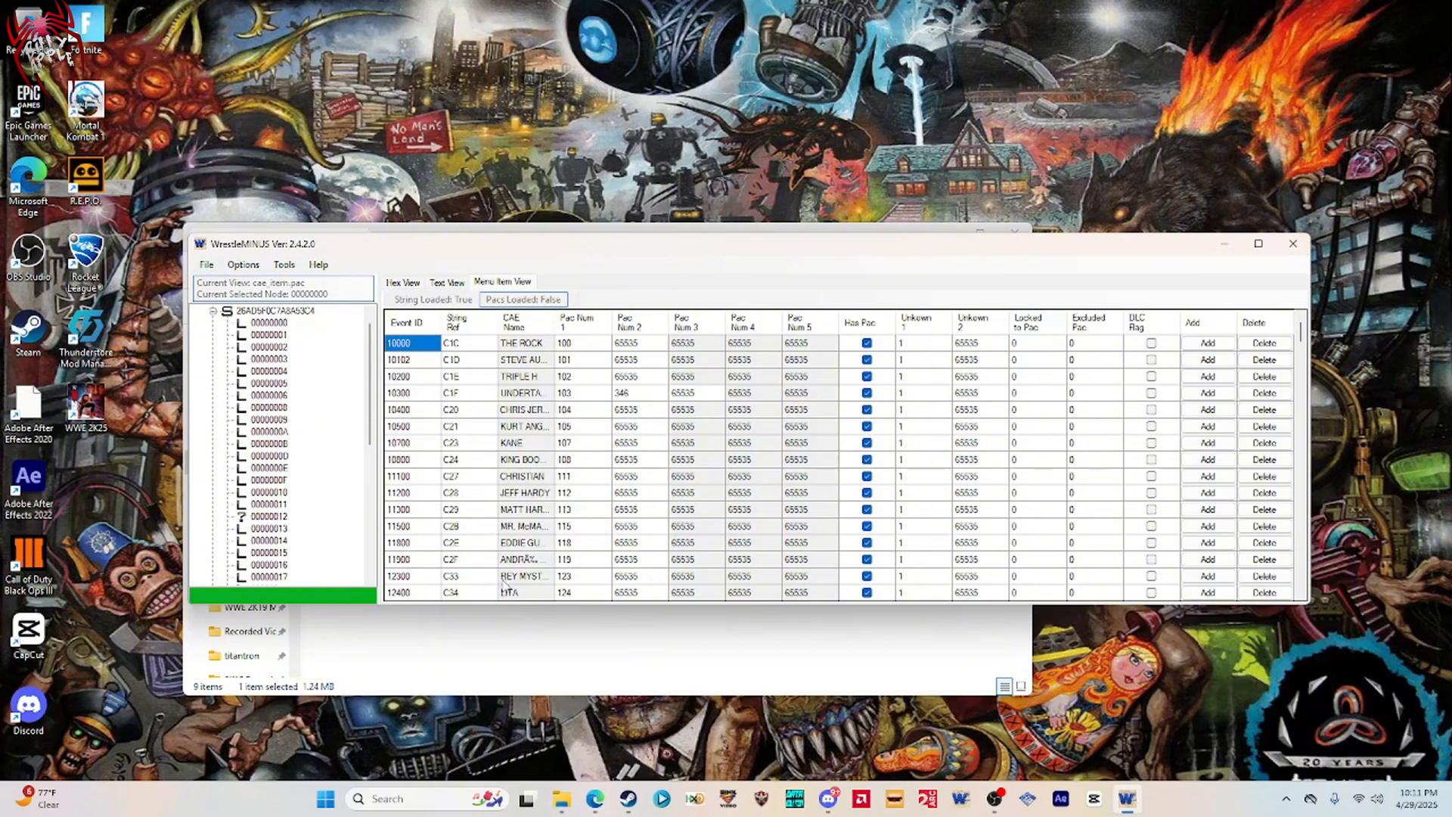
Add a new row to the menu item table directly after the entry with Event ID 45900.
drag(639, 247, 611, 260)
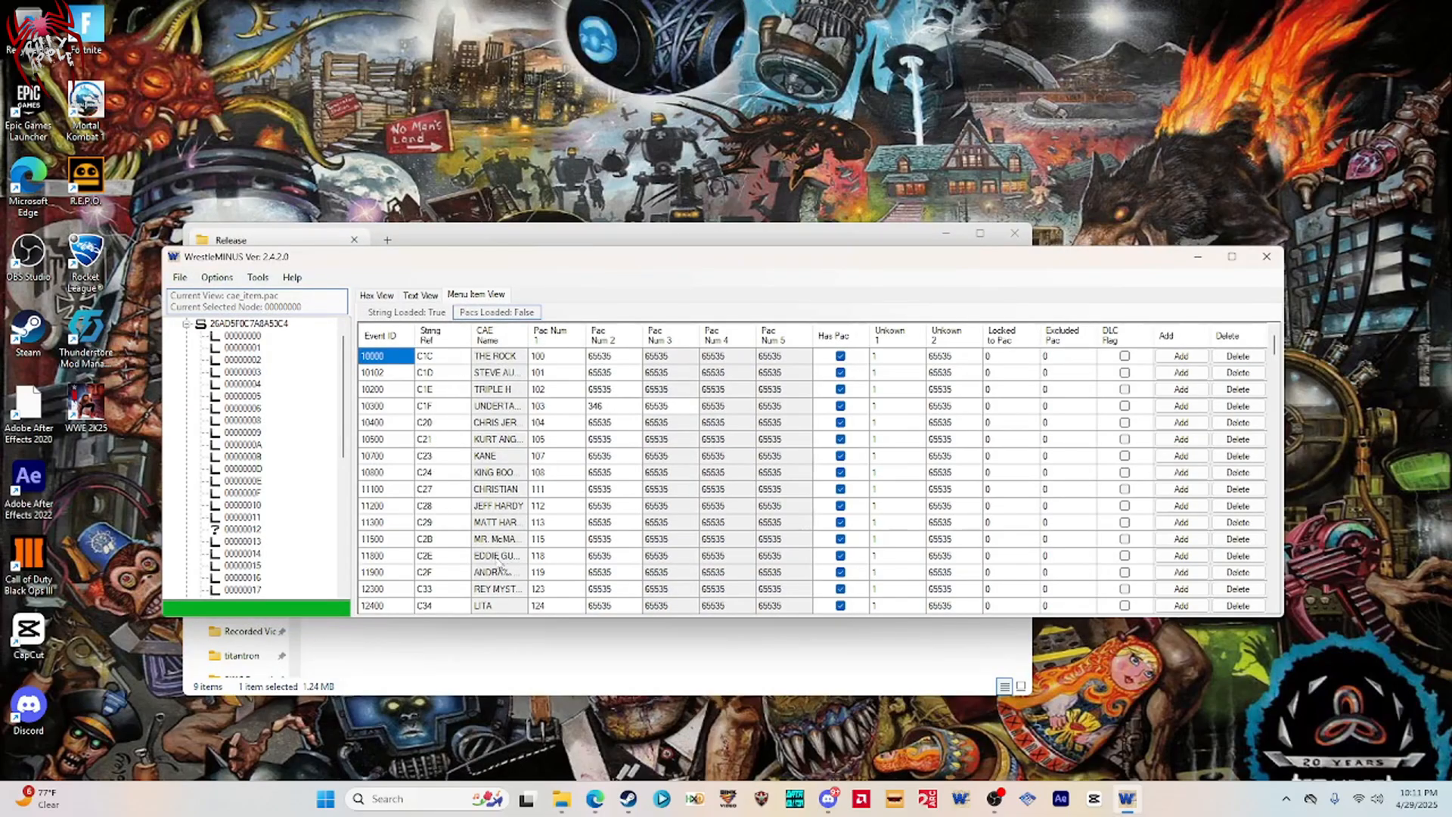
scroll(504, 549, down, 1)
scroll(399, 549, down, 2)
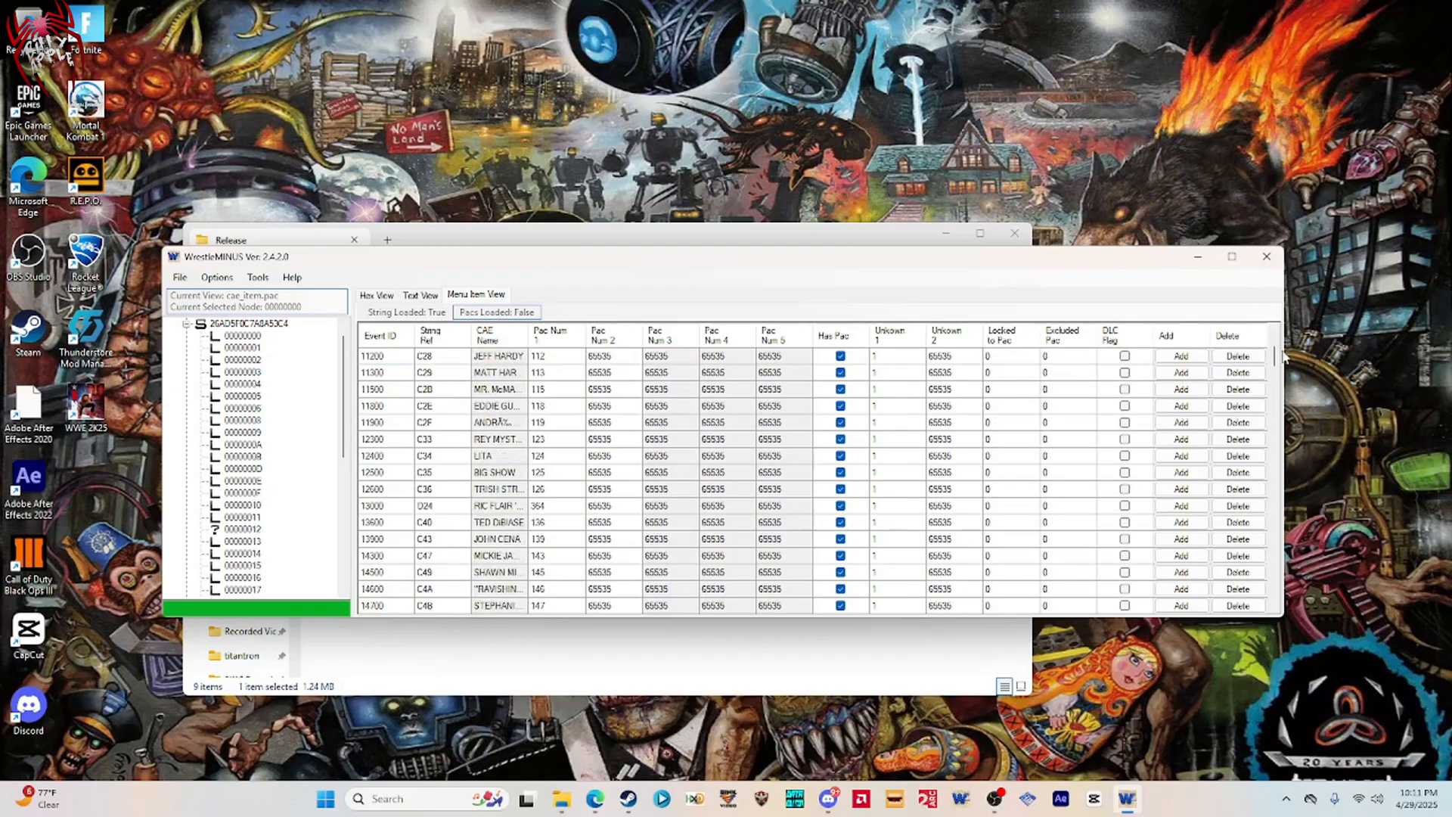
scroll(1274, 369, down, 2)
scroll(1274, 369, down, 1)
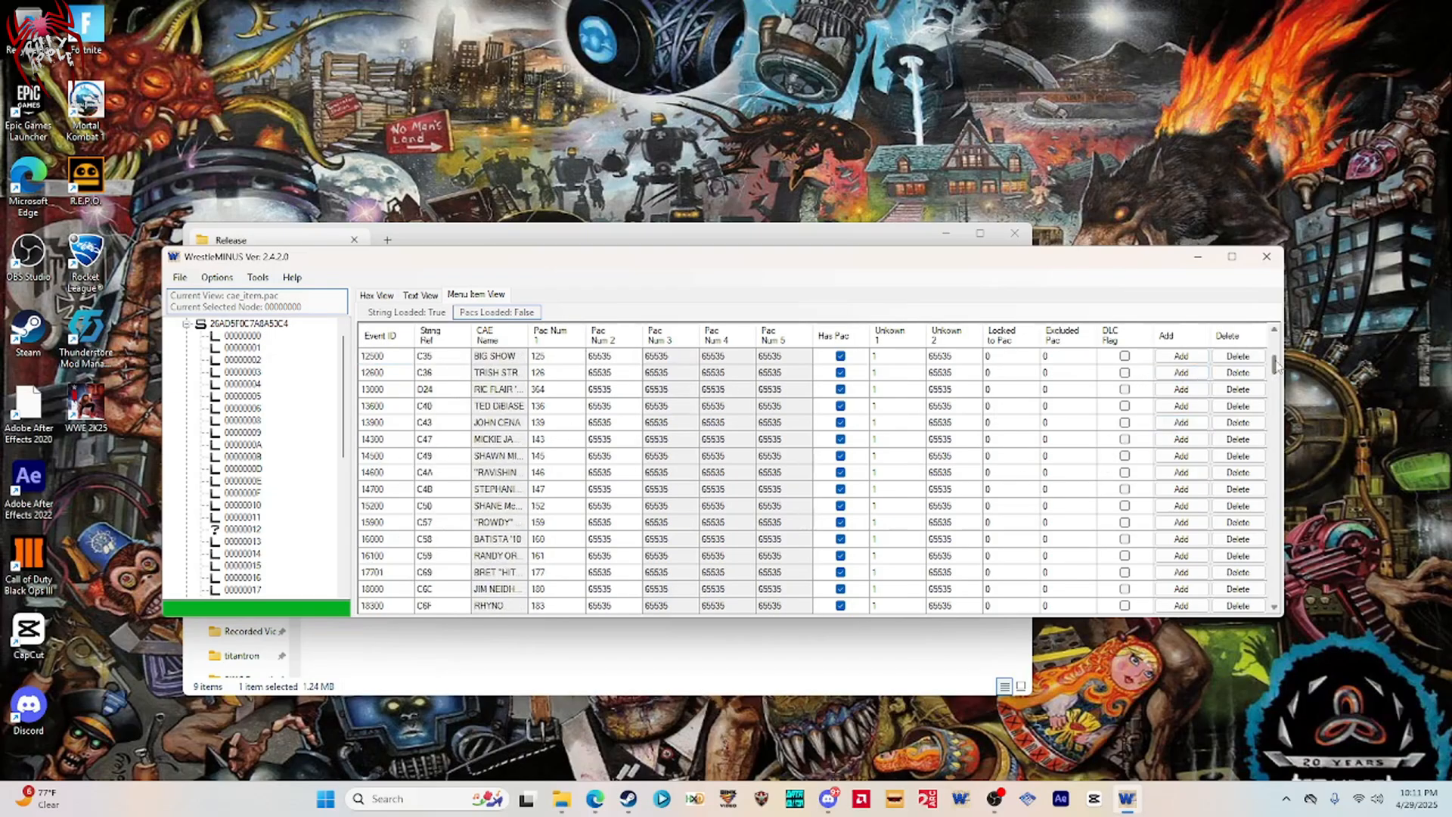
drag(1276, 366, 1230, 480)
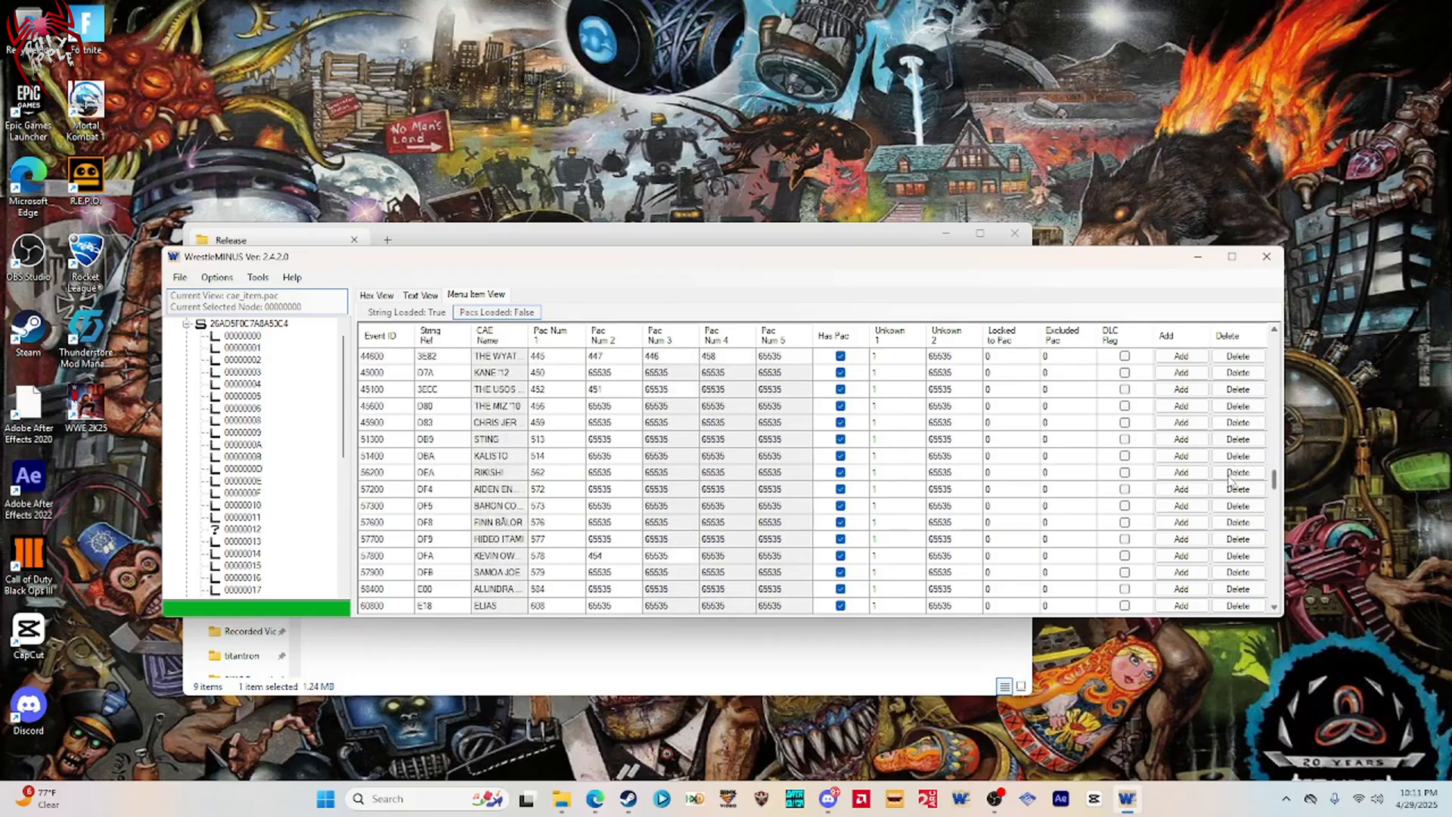
scroll(456, 493, up, 3)
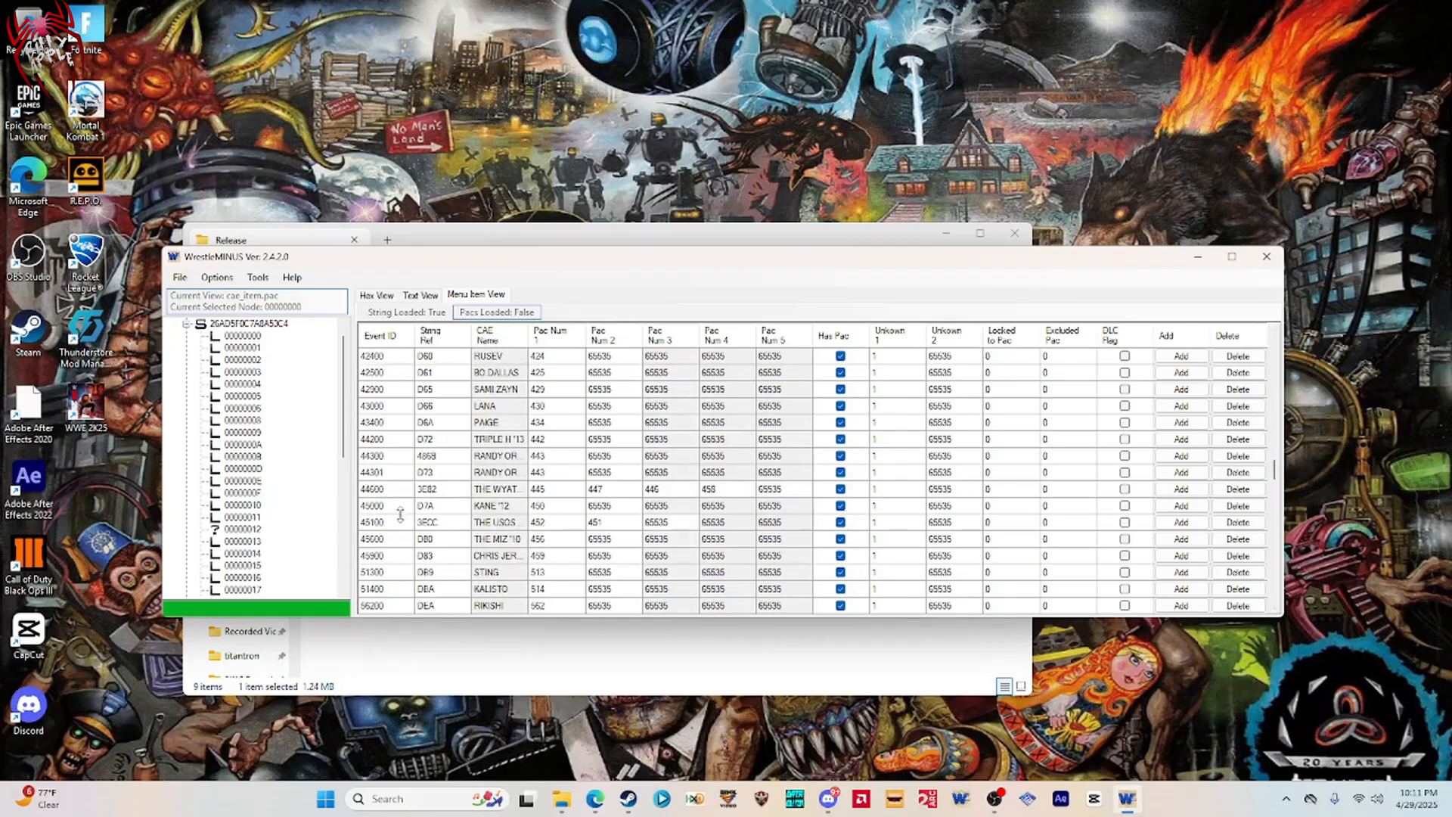
click(386, 562)
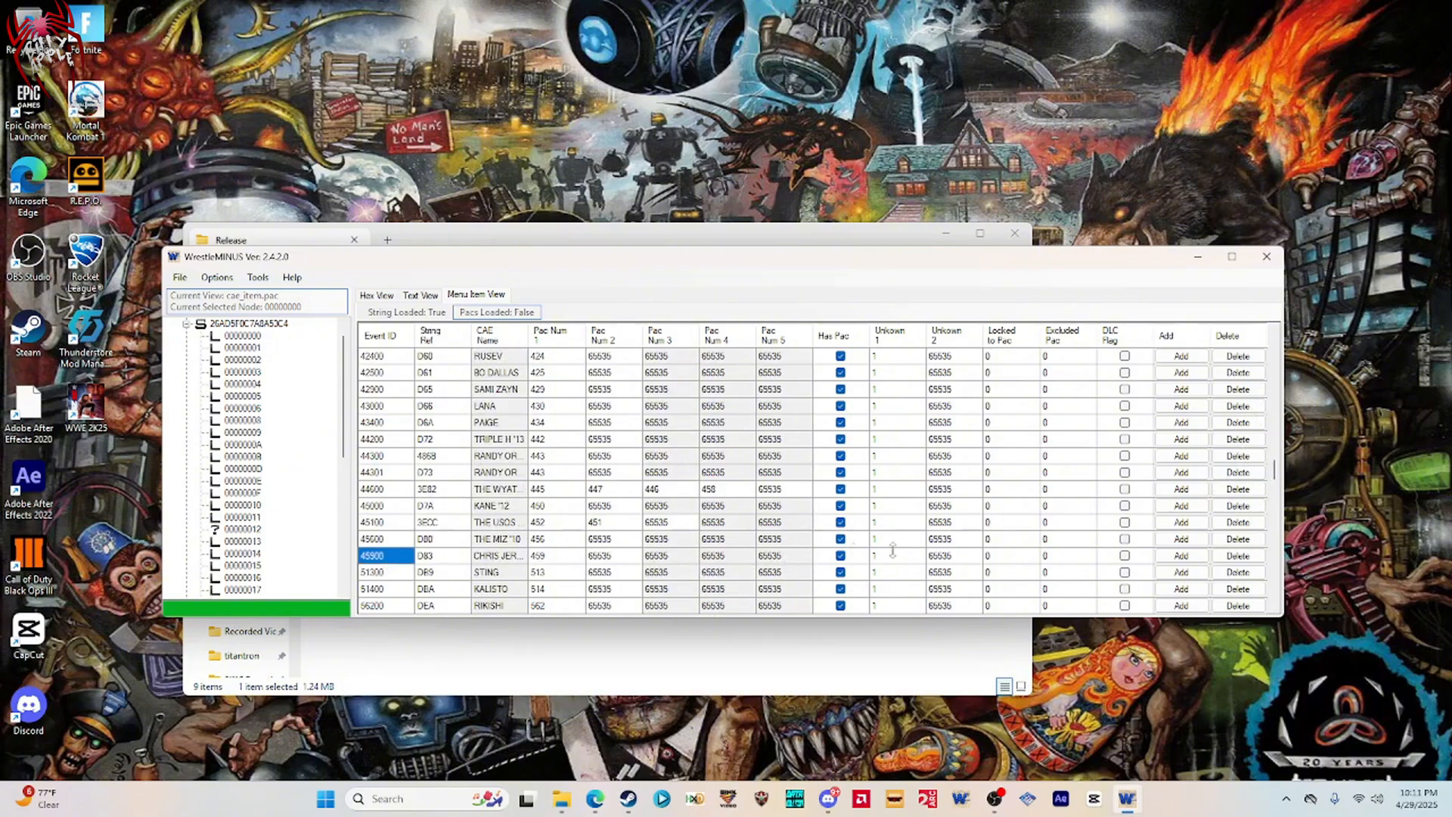
click(1165, 558)
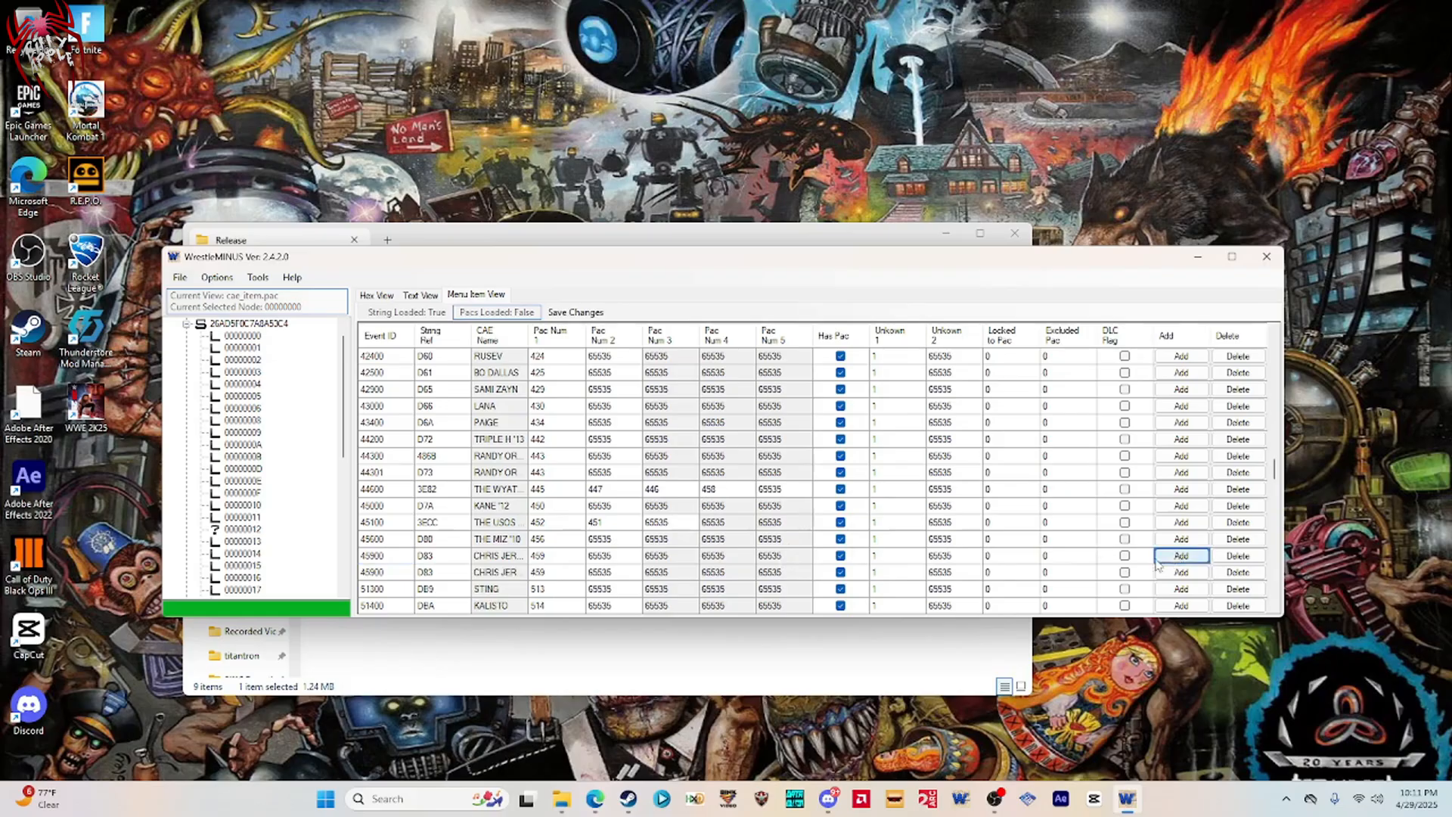
Set the added row's Event ID to 46800, String Ref to 5775 and Pac Num 1 to 468, and save the changes.
double_click(392, 572)
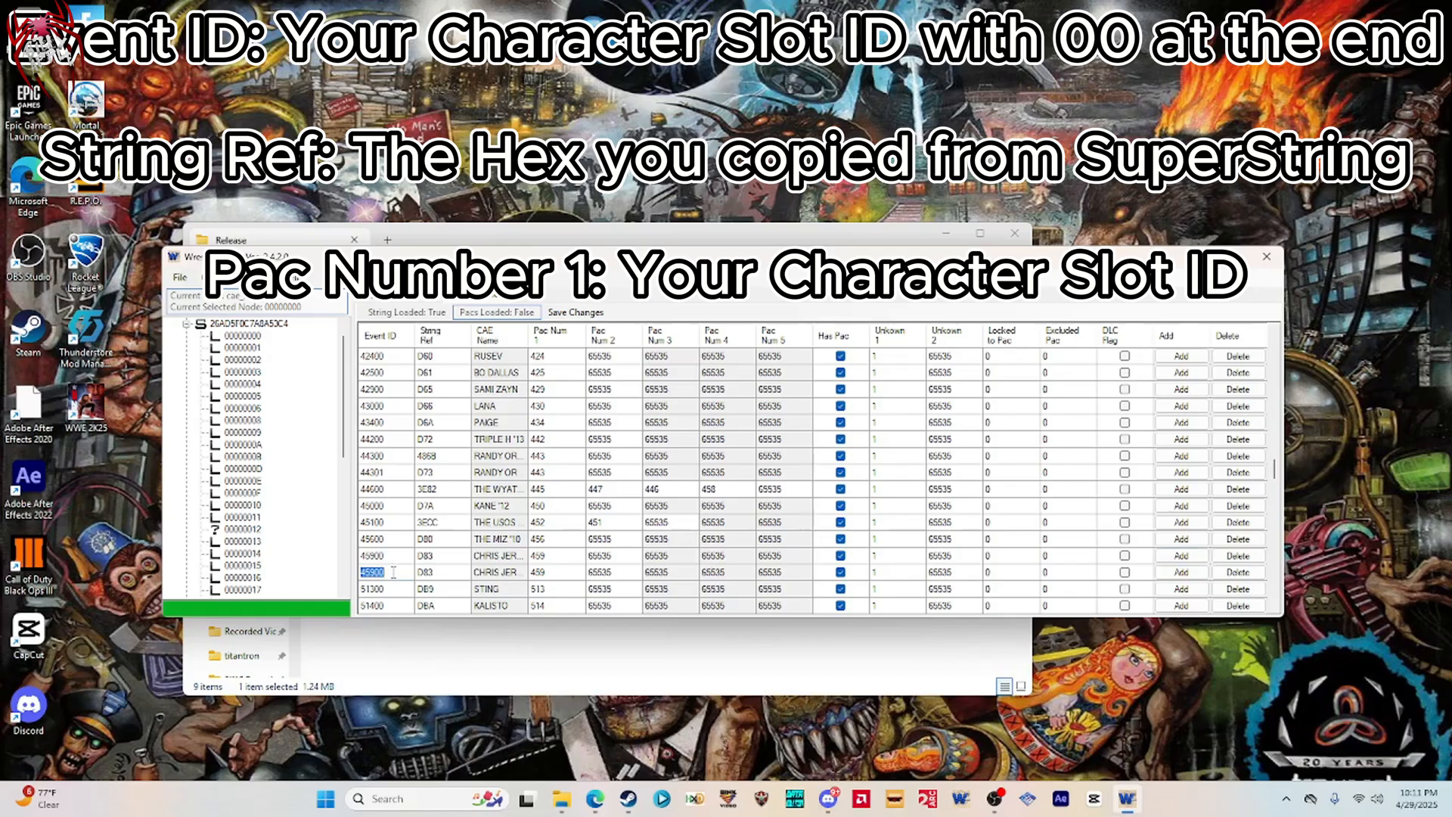
text(4)
click(437, 573)
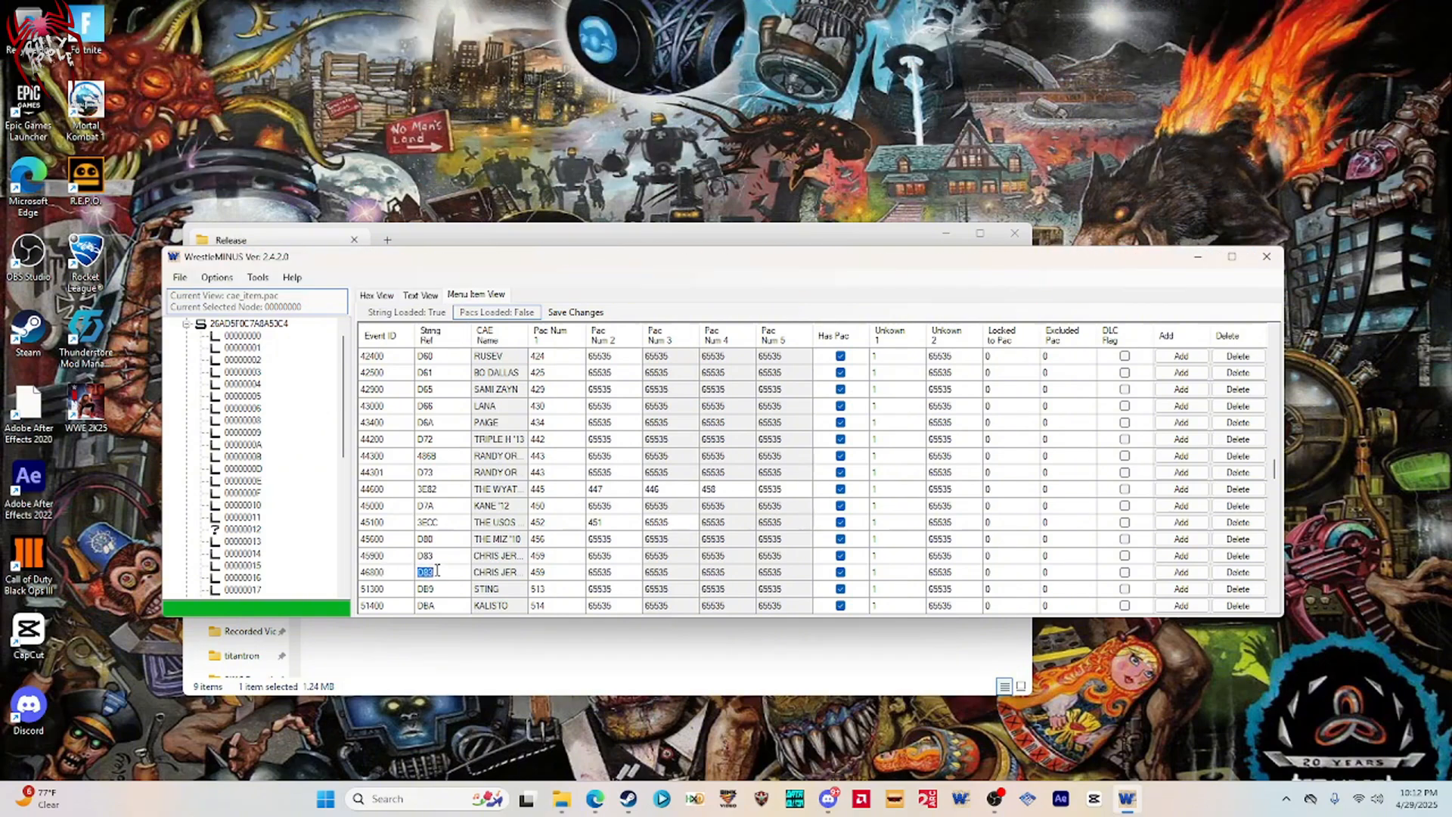
text(5775)
key(Tab)
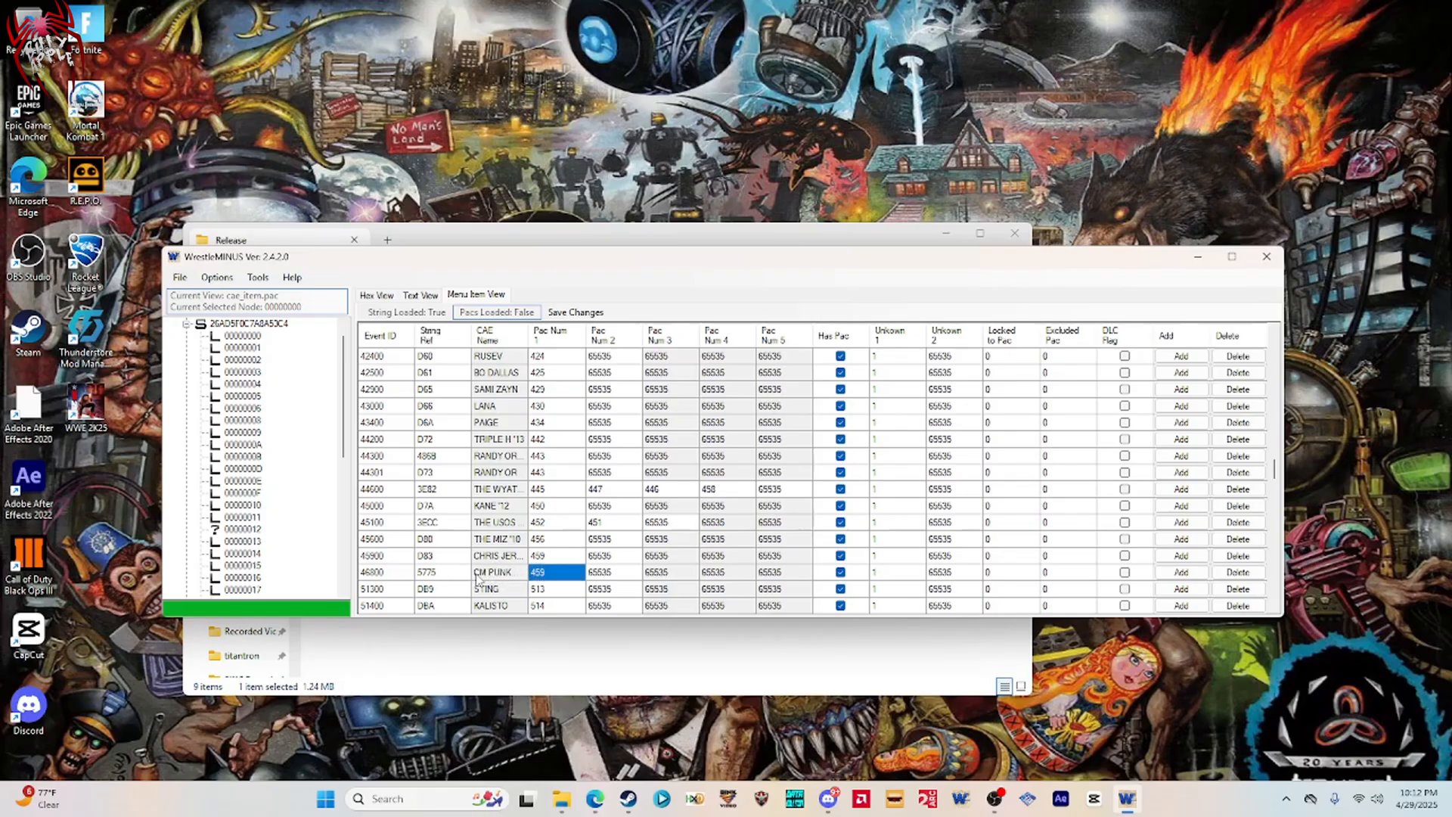
click(540, 576)
text(468)
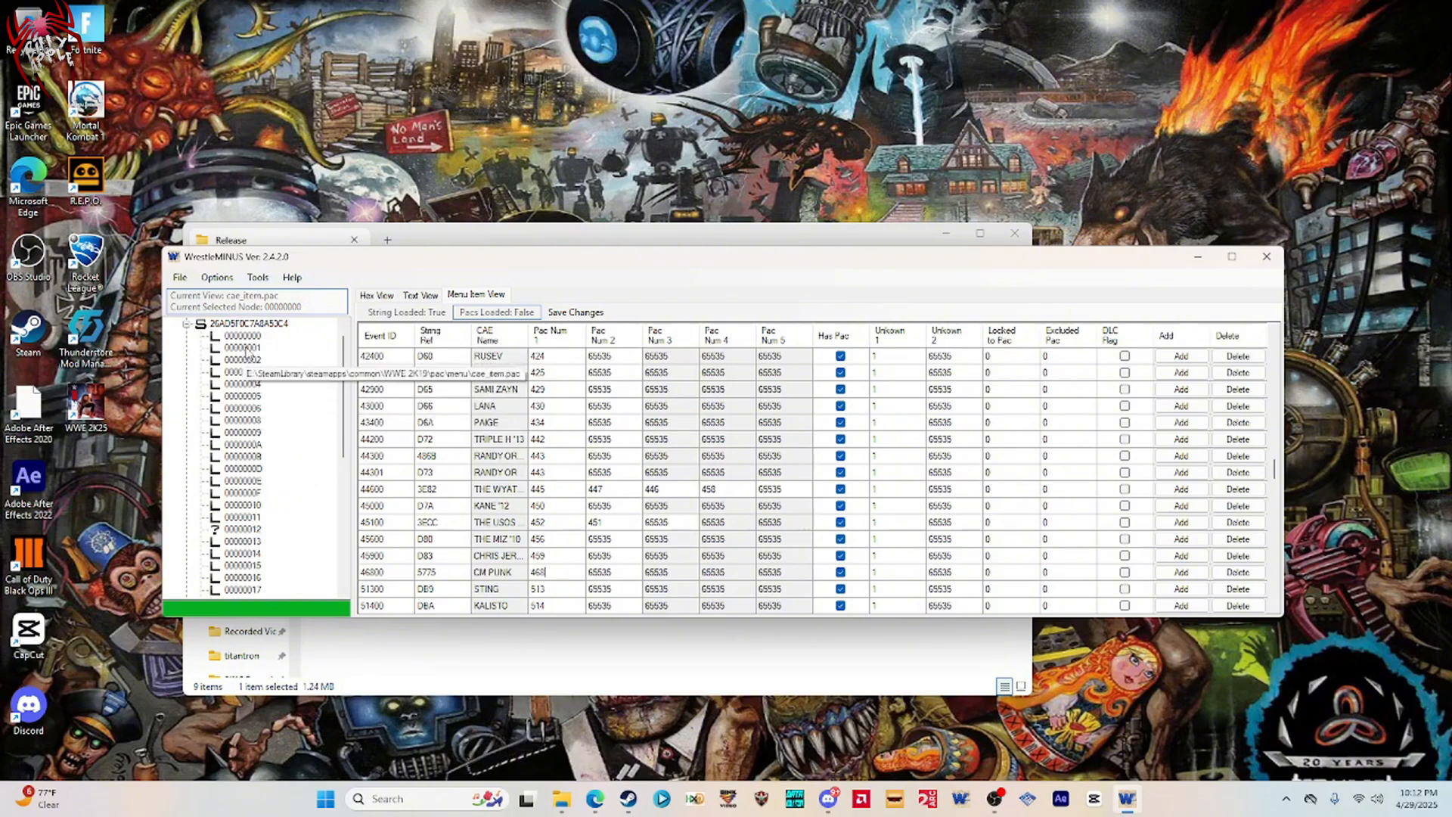
key(Return)
click(678, 446)
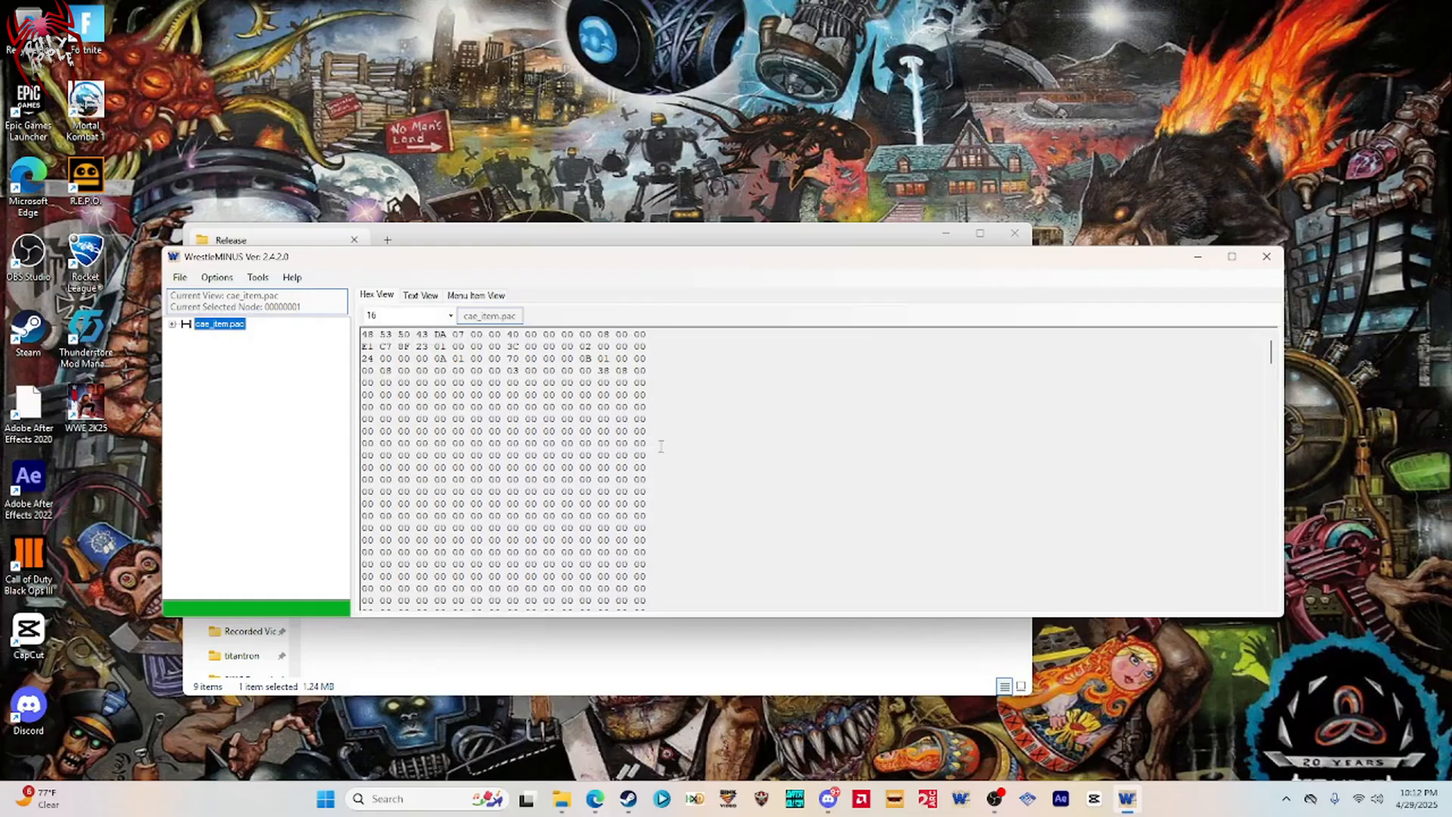
Show entry 00000001 of cae_item.pac's first node in the Menu Item View and add a row directly after Event ID 44200.
click(173, 324)
click(196, 341)
click(186, 336)
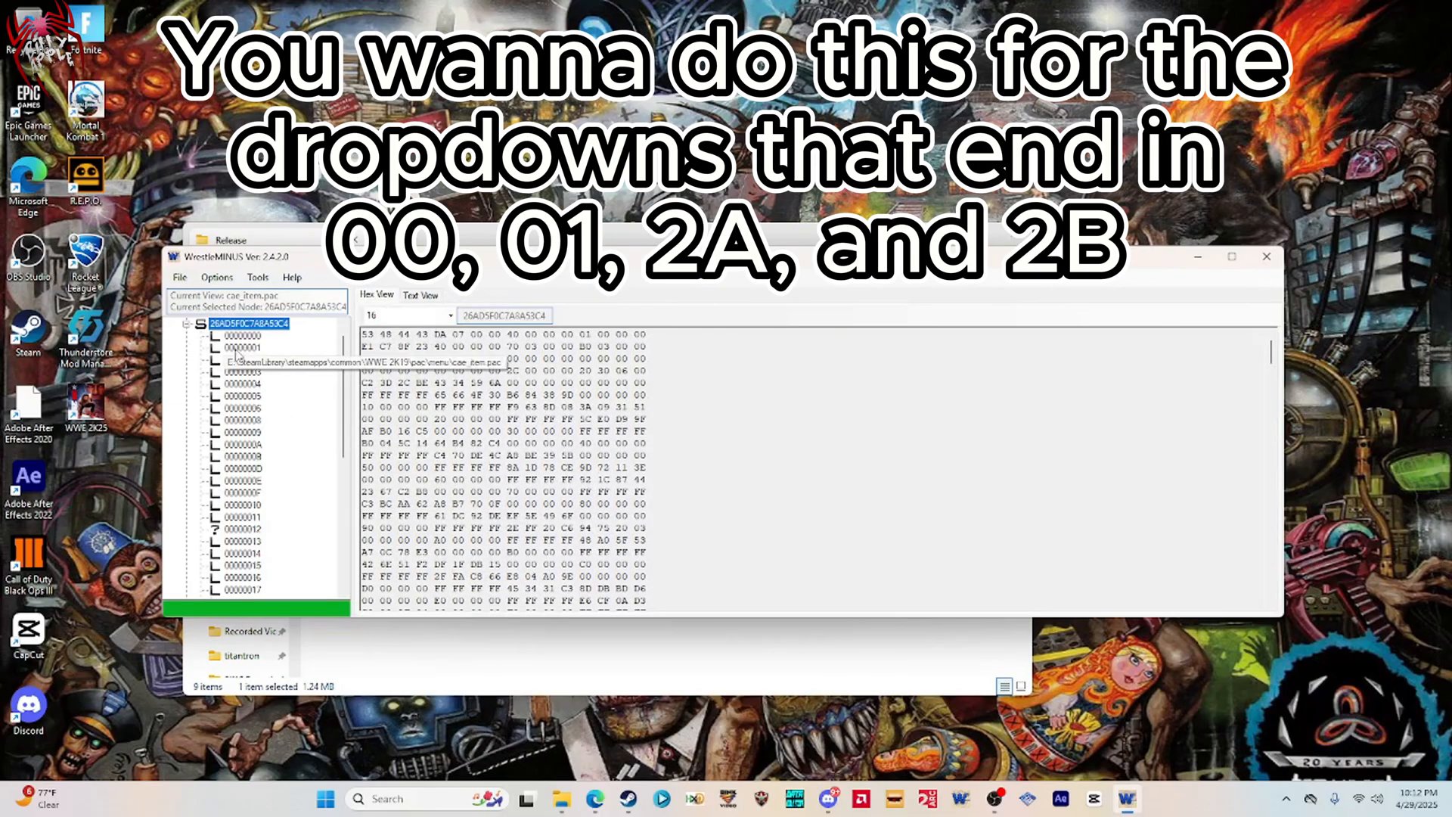
click(241, 347)
click(479, 295)
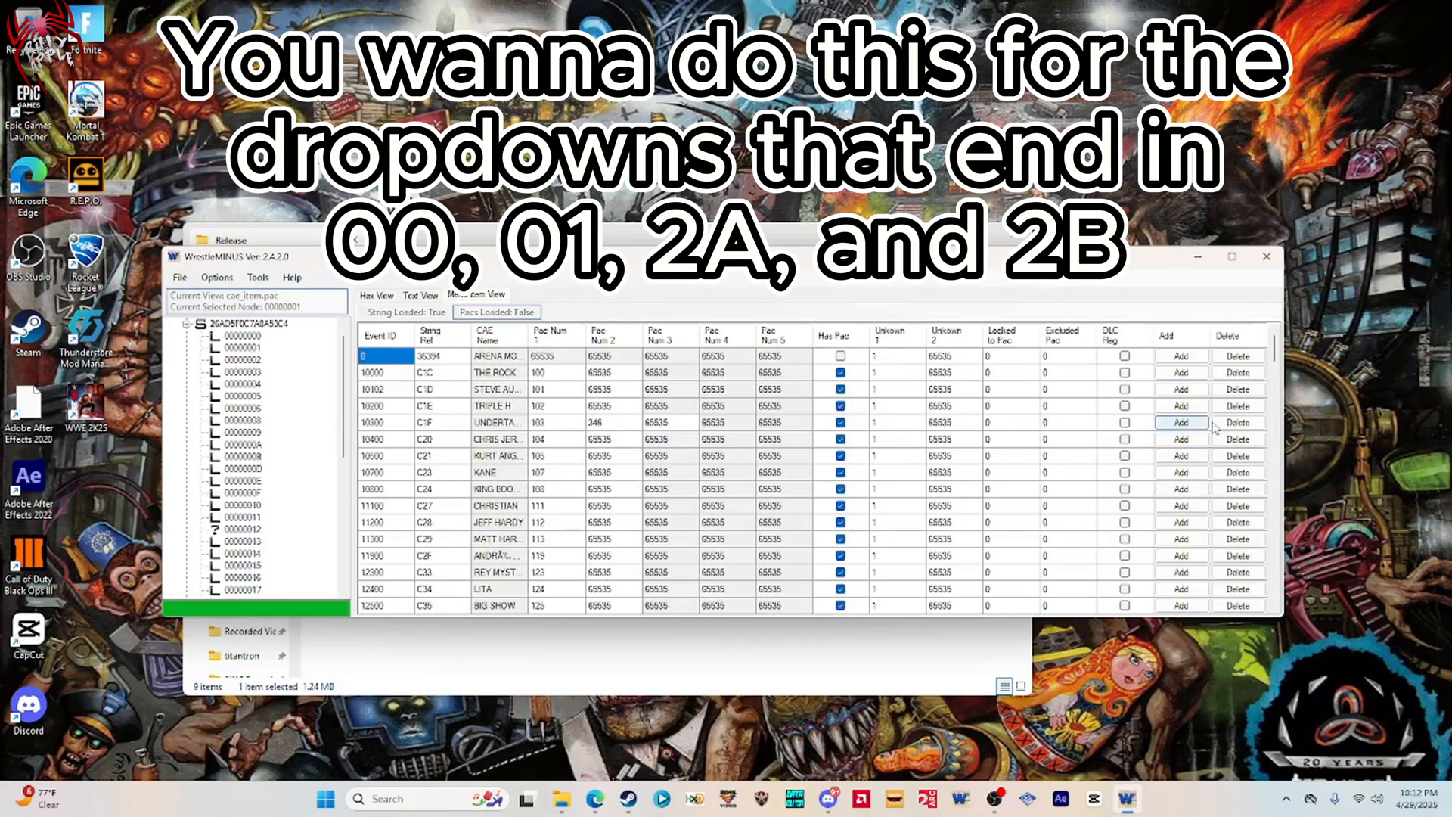
drag(1272, 372, 1248, 448)
scroll(446, 467, down, 3)
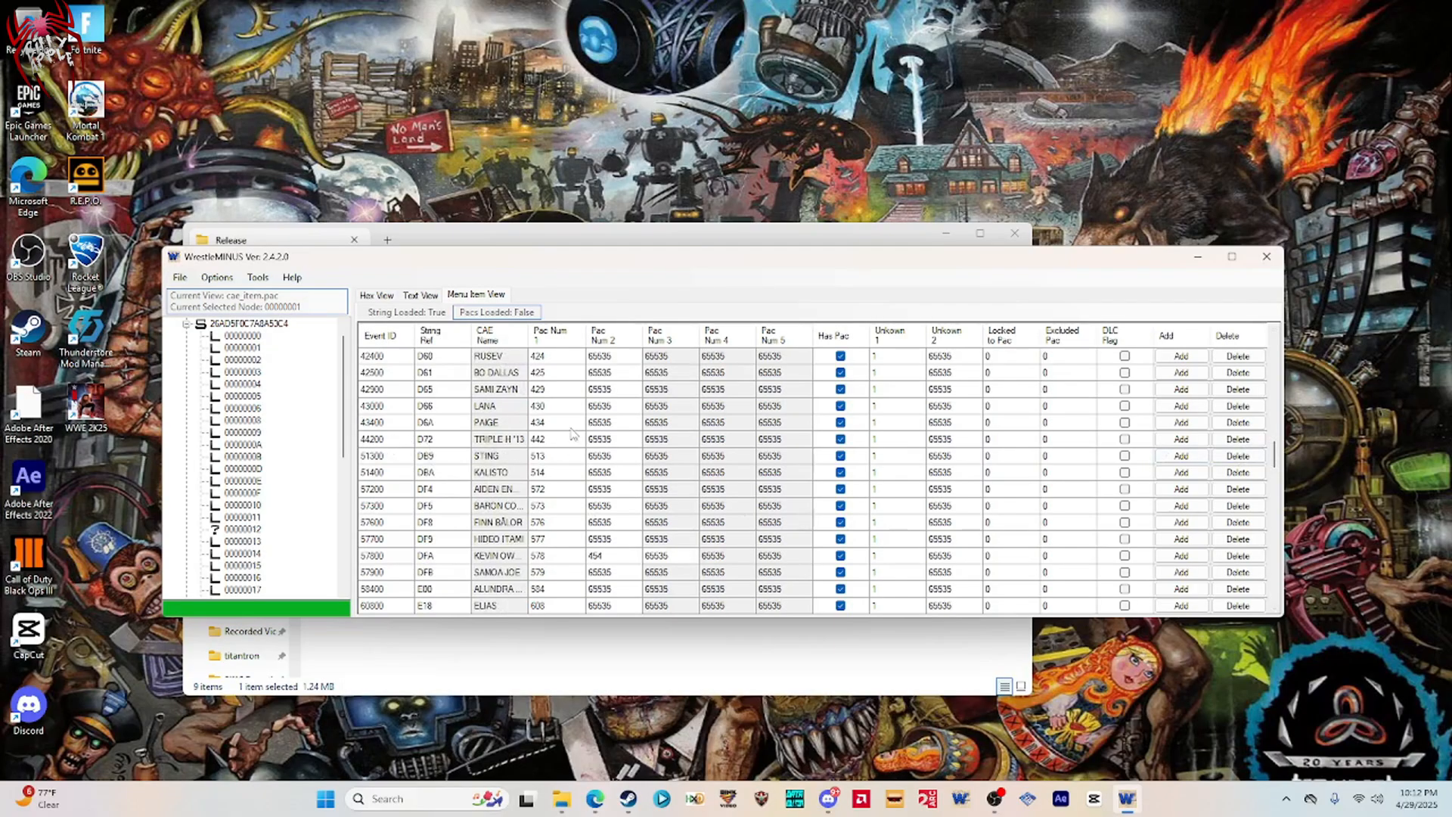
click(1180, 438)
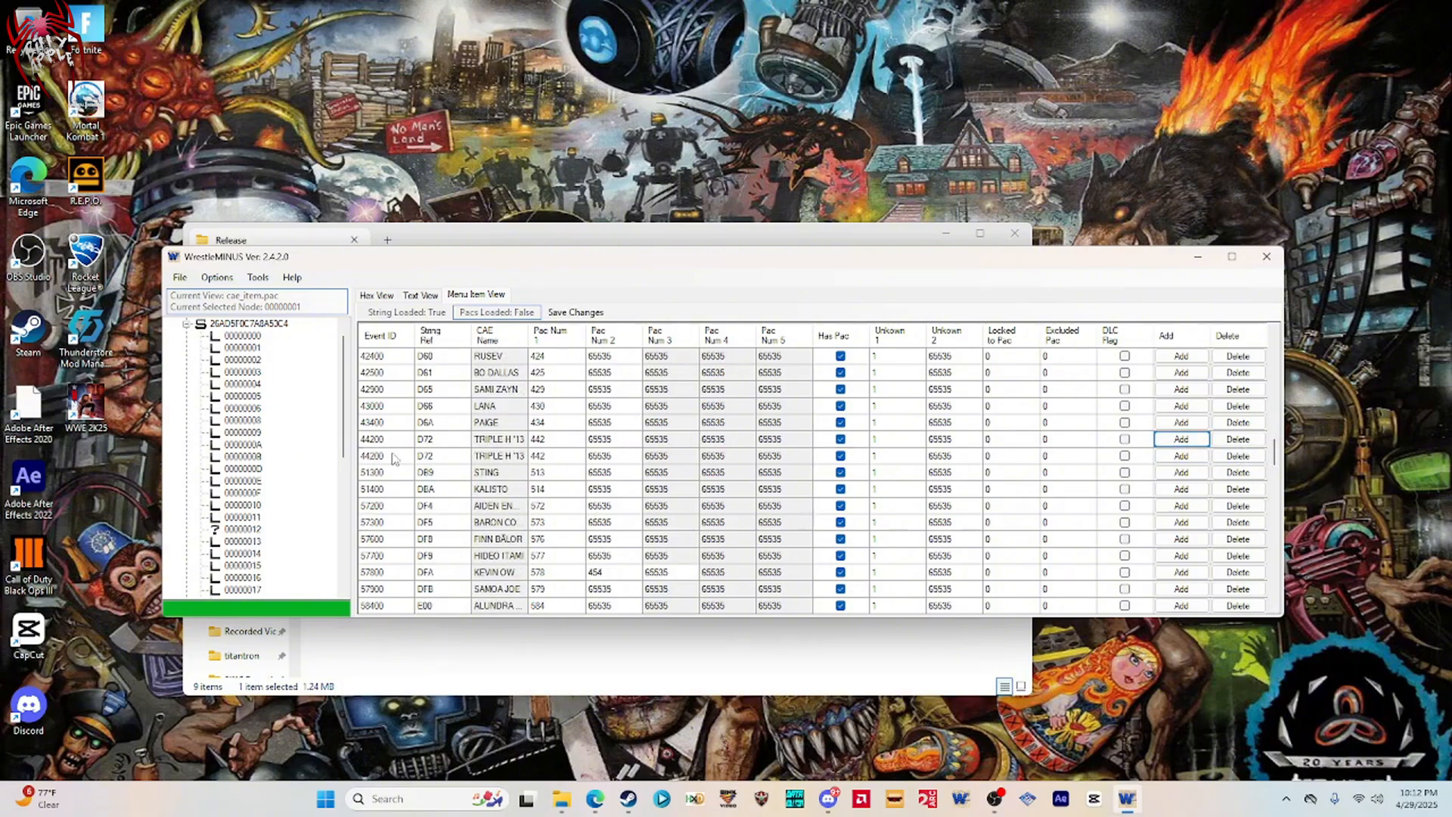
Set the new row in entry 00000001 to Event ID 46800, String Ref 5775 and Pac Num 1 468, and save the changes.
double_click(382, 455)
text(46800)
double_click(434, 456)
text(5775)
double_click(545, 457)
text(468)
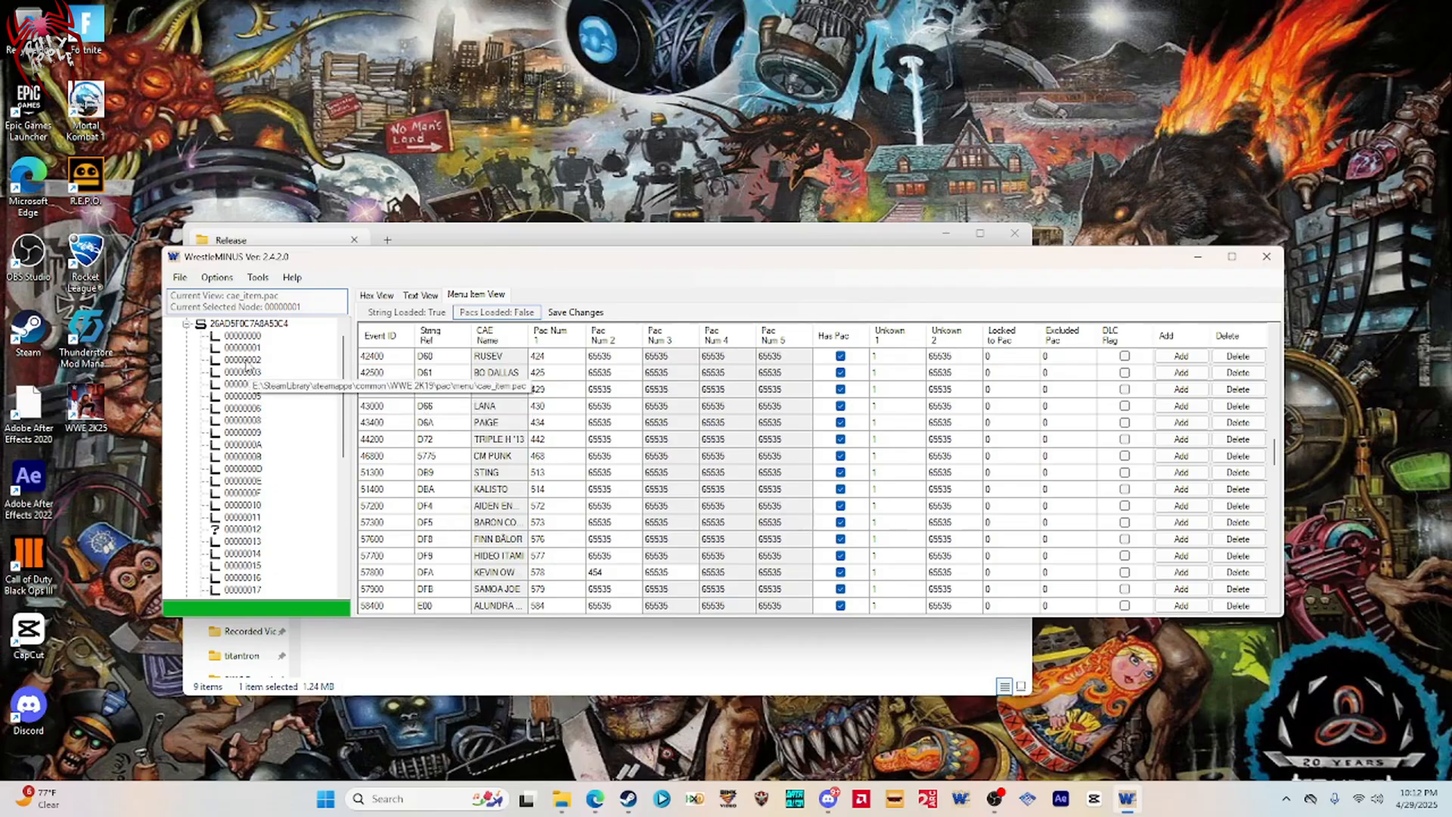
key(Return)
key(Return)
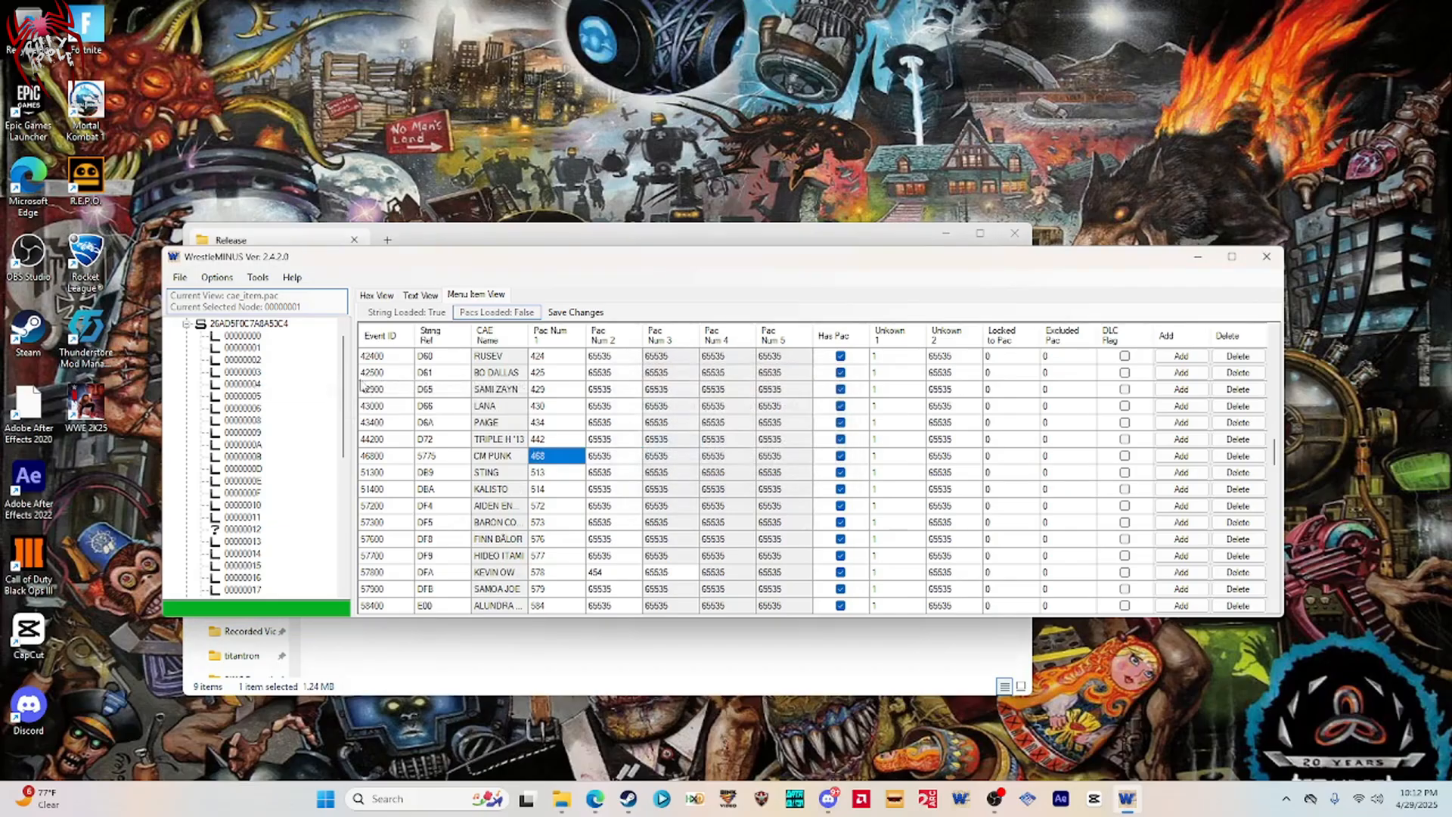
Show entry 0000002A of the first node in the Menu Item View and add a row directly after Event ID 43400.
click(172, 324)
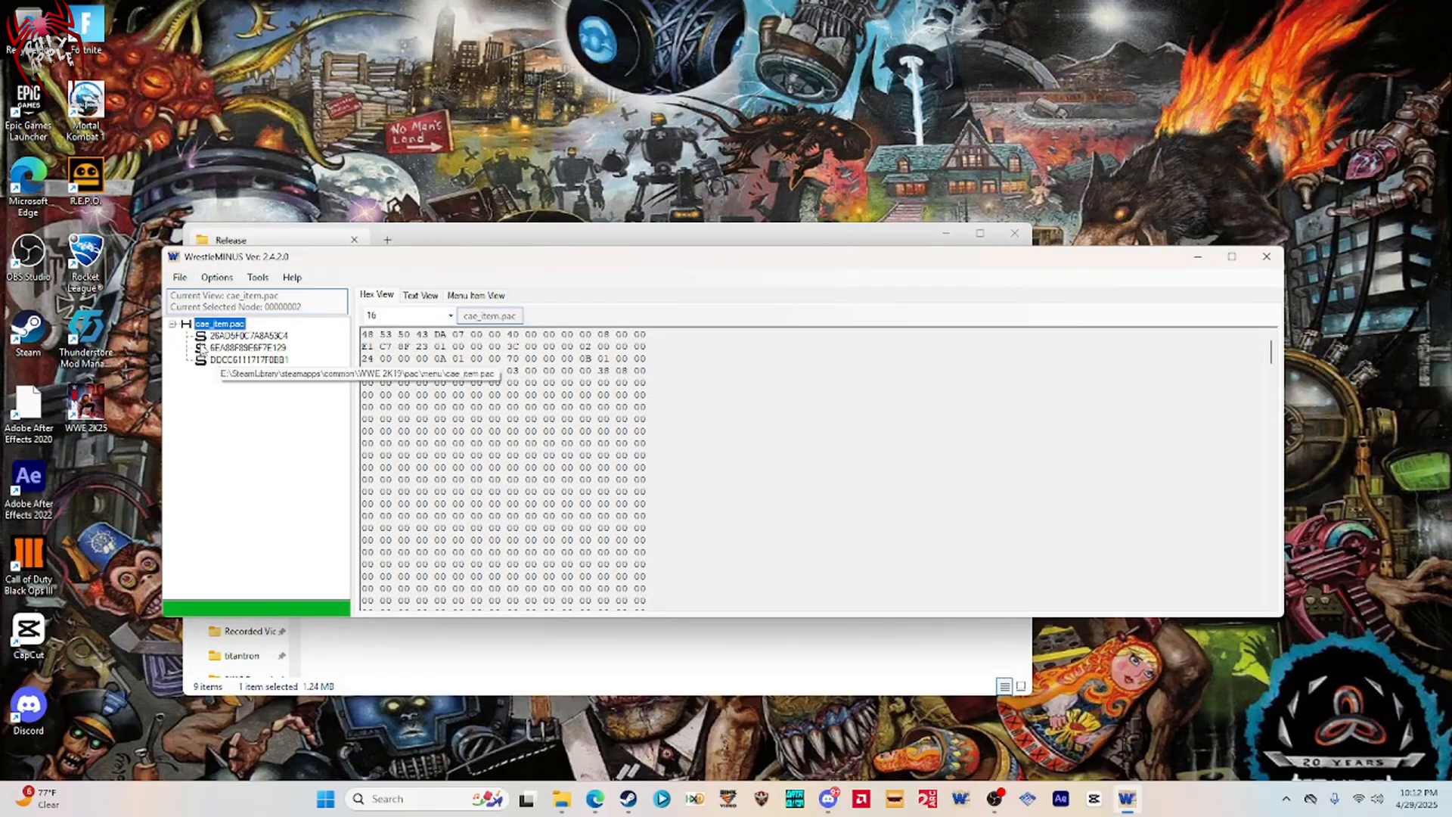
double_click(227, 335)
scroll(228, 484, down, 8)
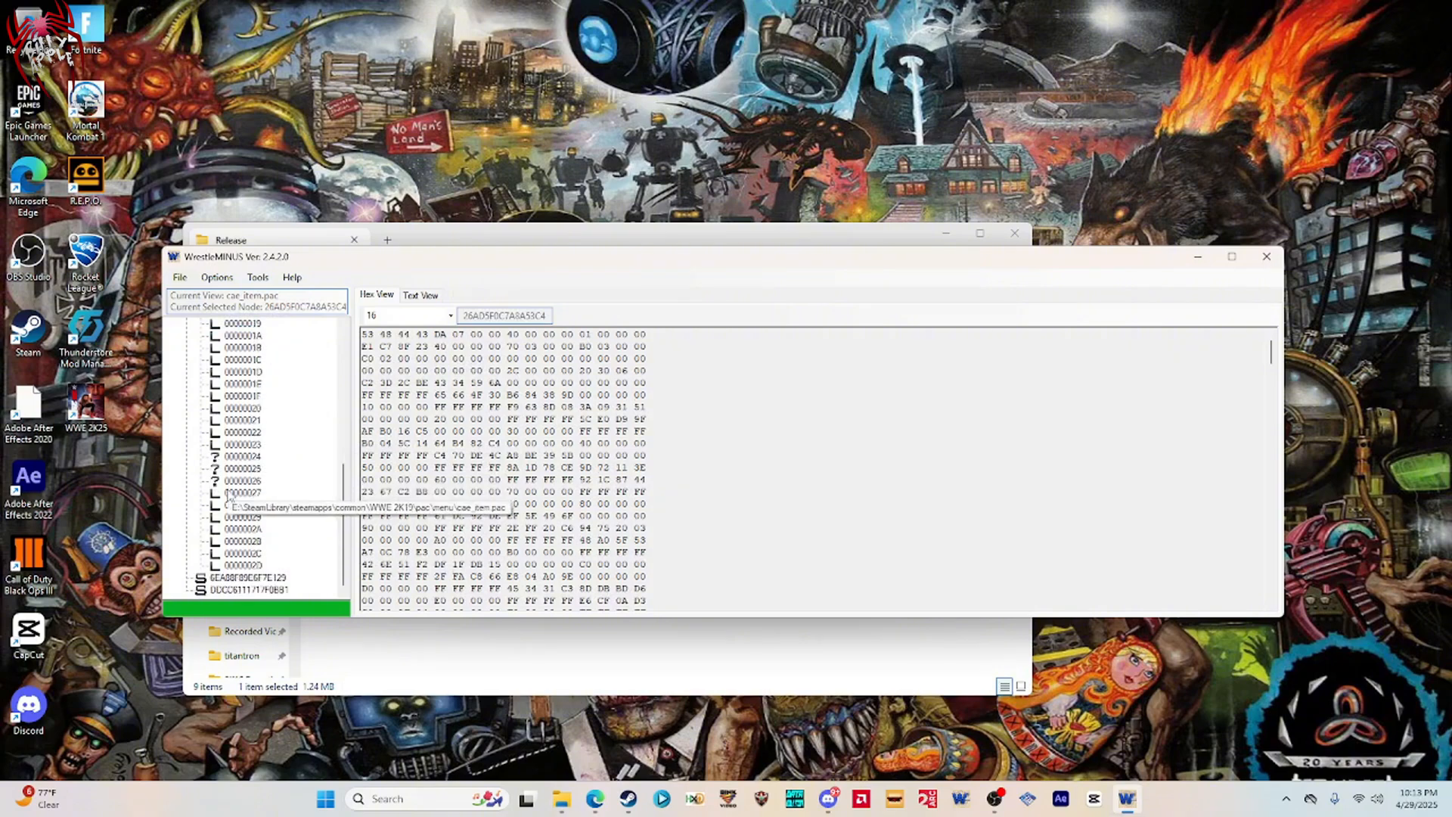
click(237, 531)
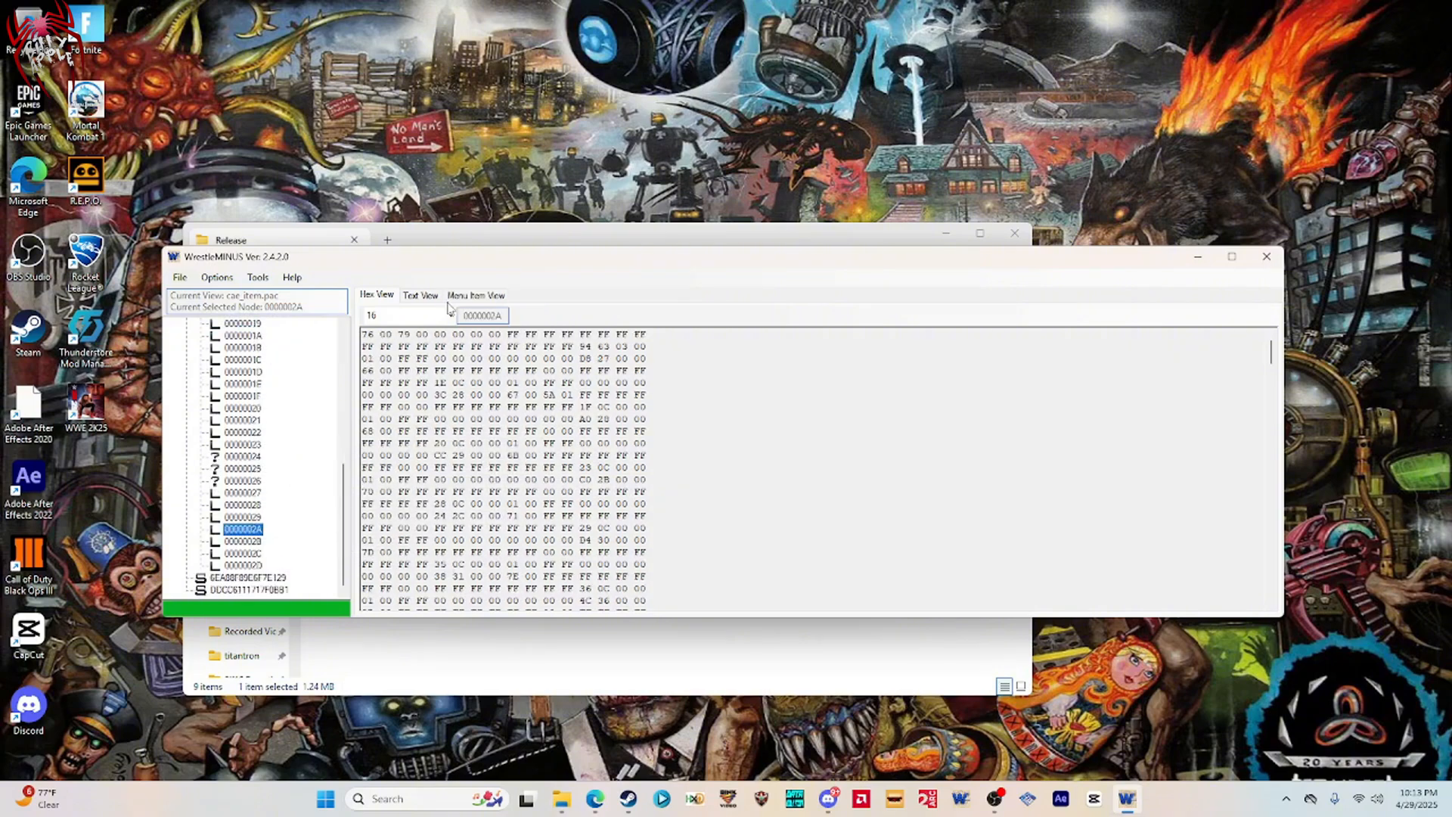
click(457, 295)
scroll(688, 480, down, 15)
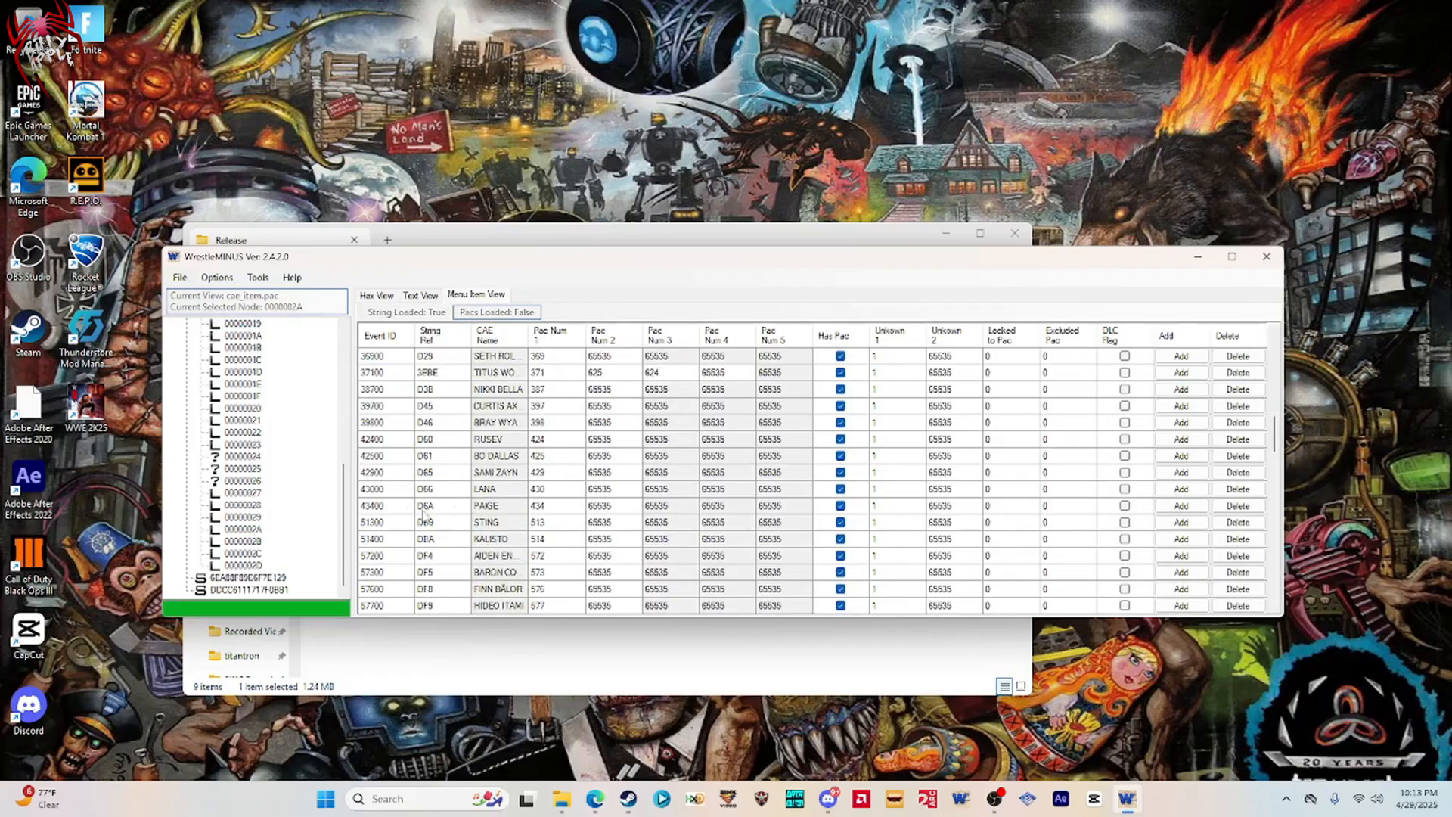
click(1178, 506)
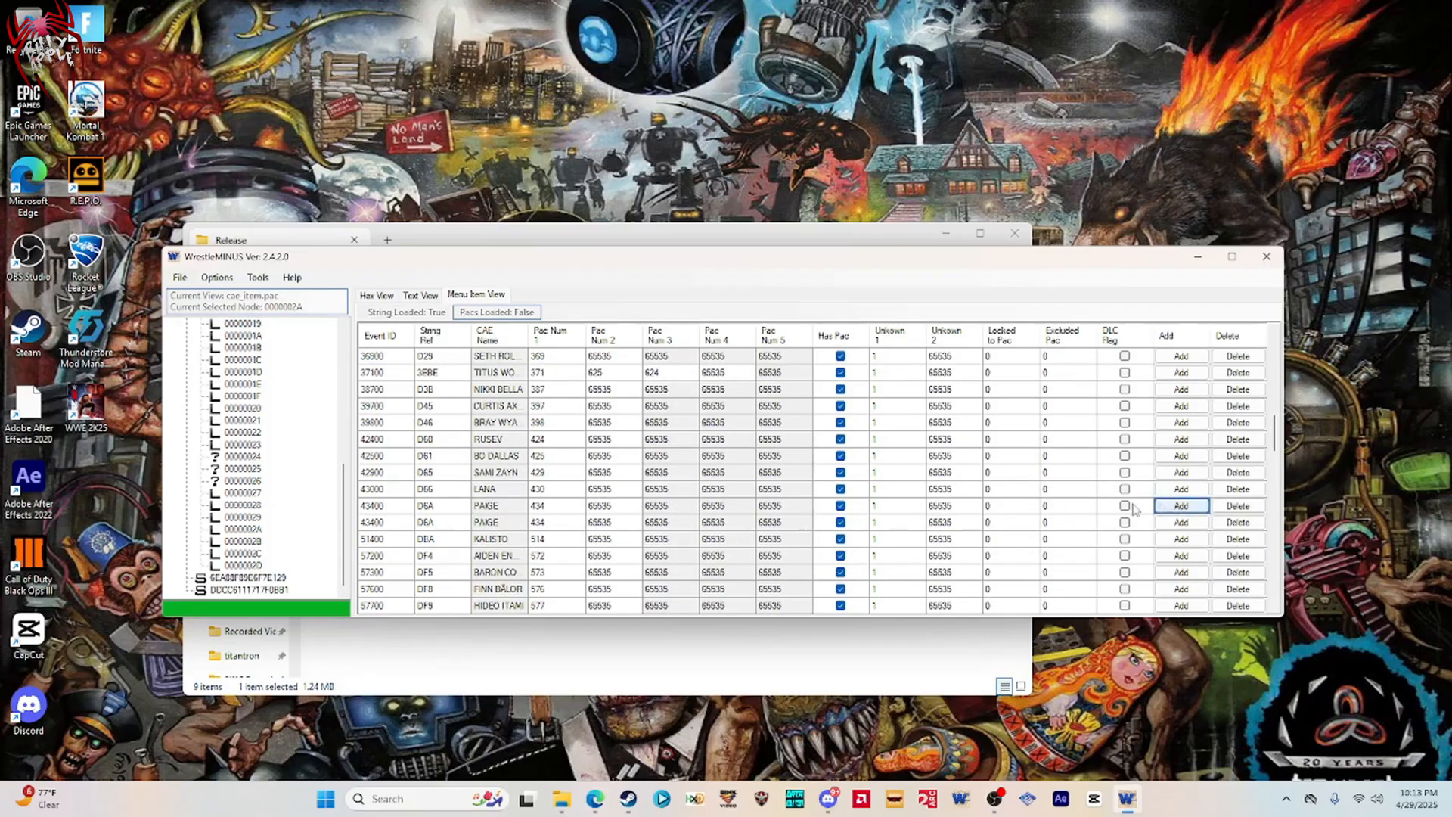
Set the new row in entry 0000002A to Event ID 46800, String Ref 5775 and Pac Num 1 468, and save the changes.
click(390, 522)
click(391, 523)
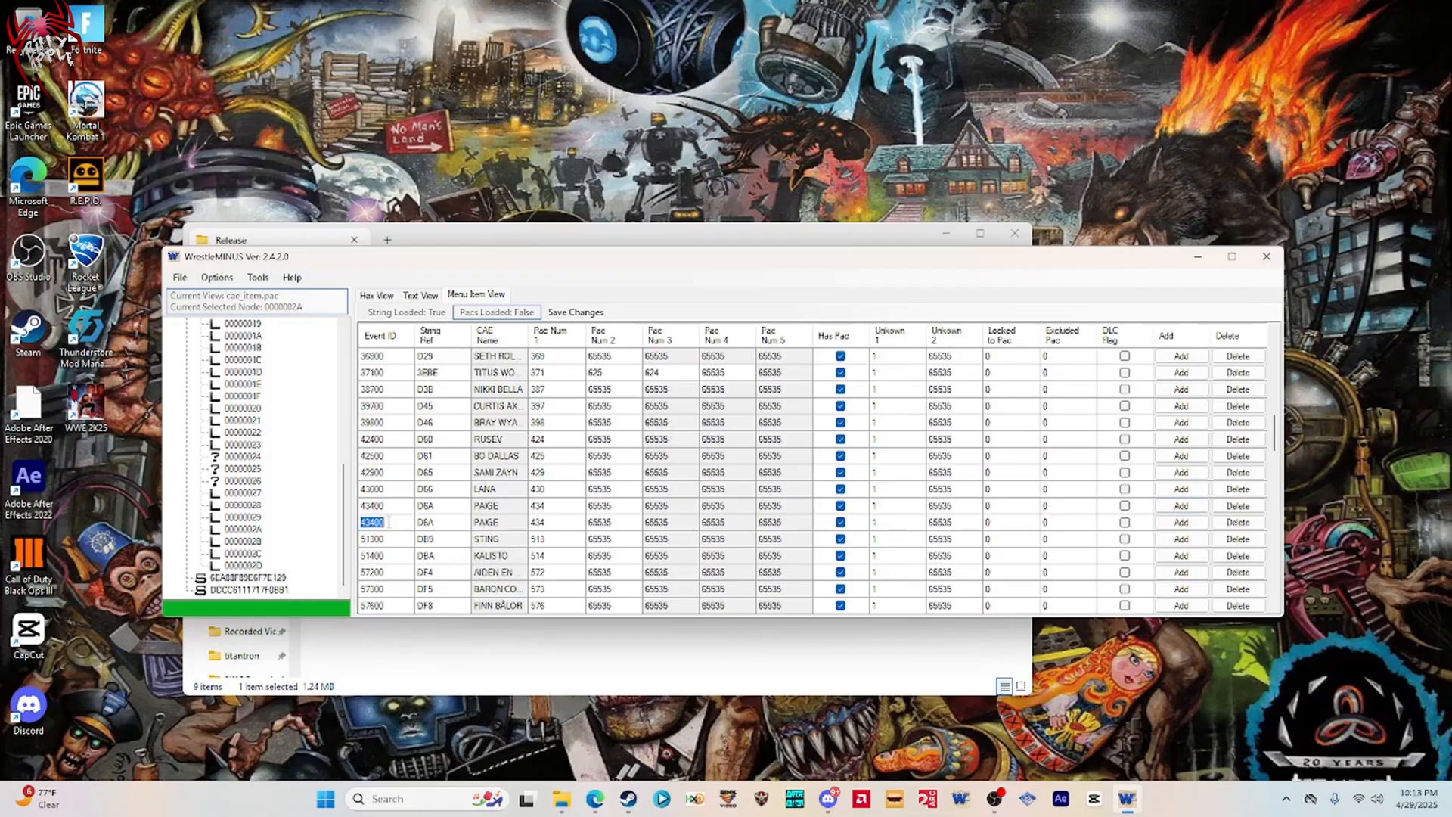
text(46800)
click(441, 523)
click(442, 523)
text(5775)
click(538, 522)
click(539, 522)
text(468)
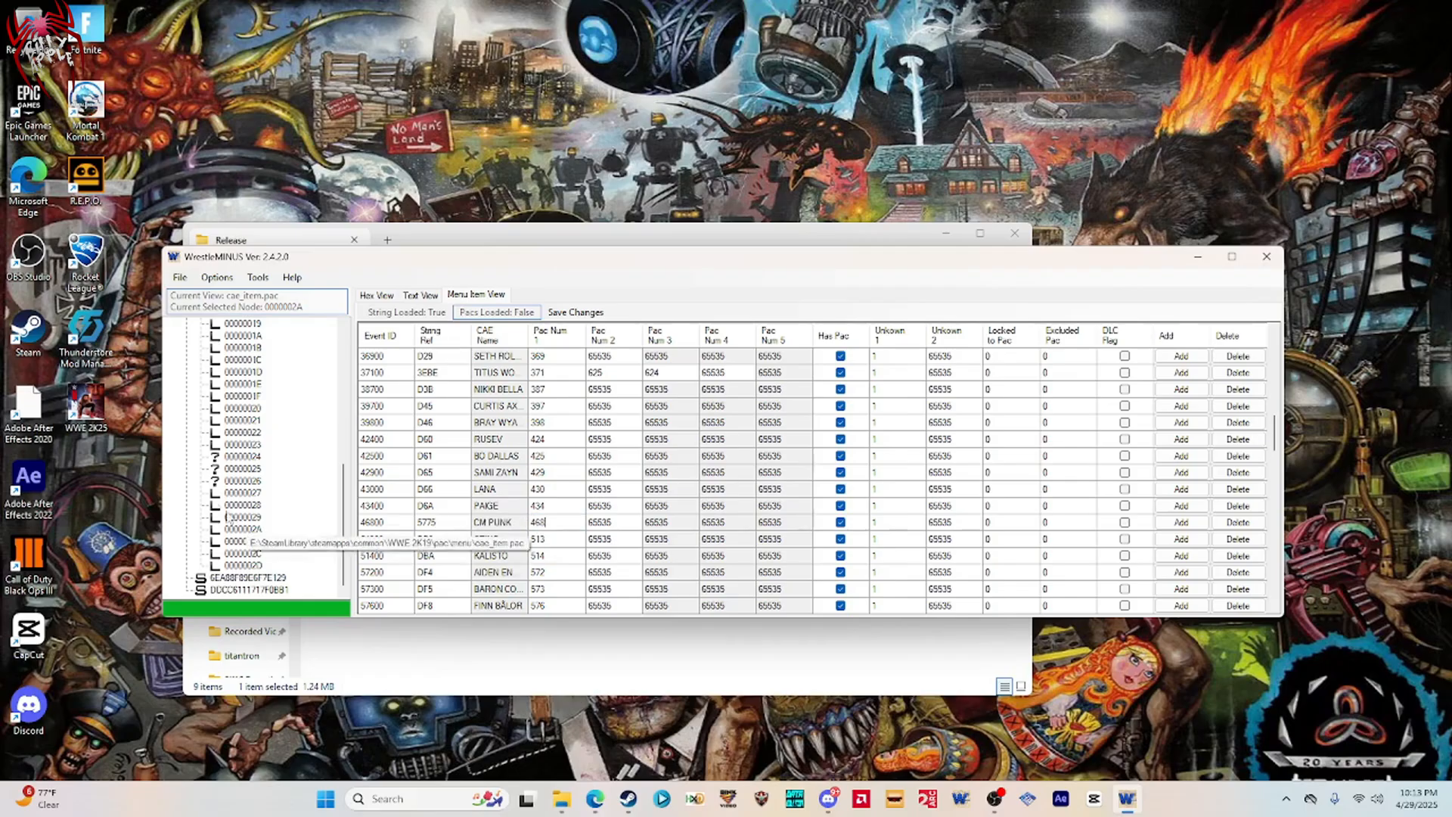
click(270, 470)
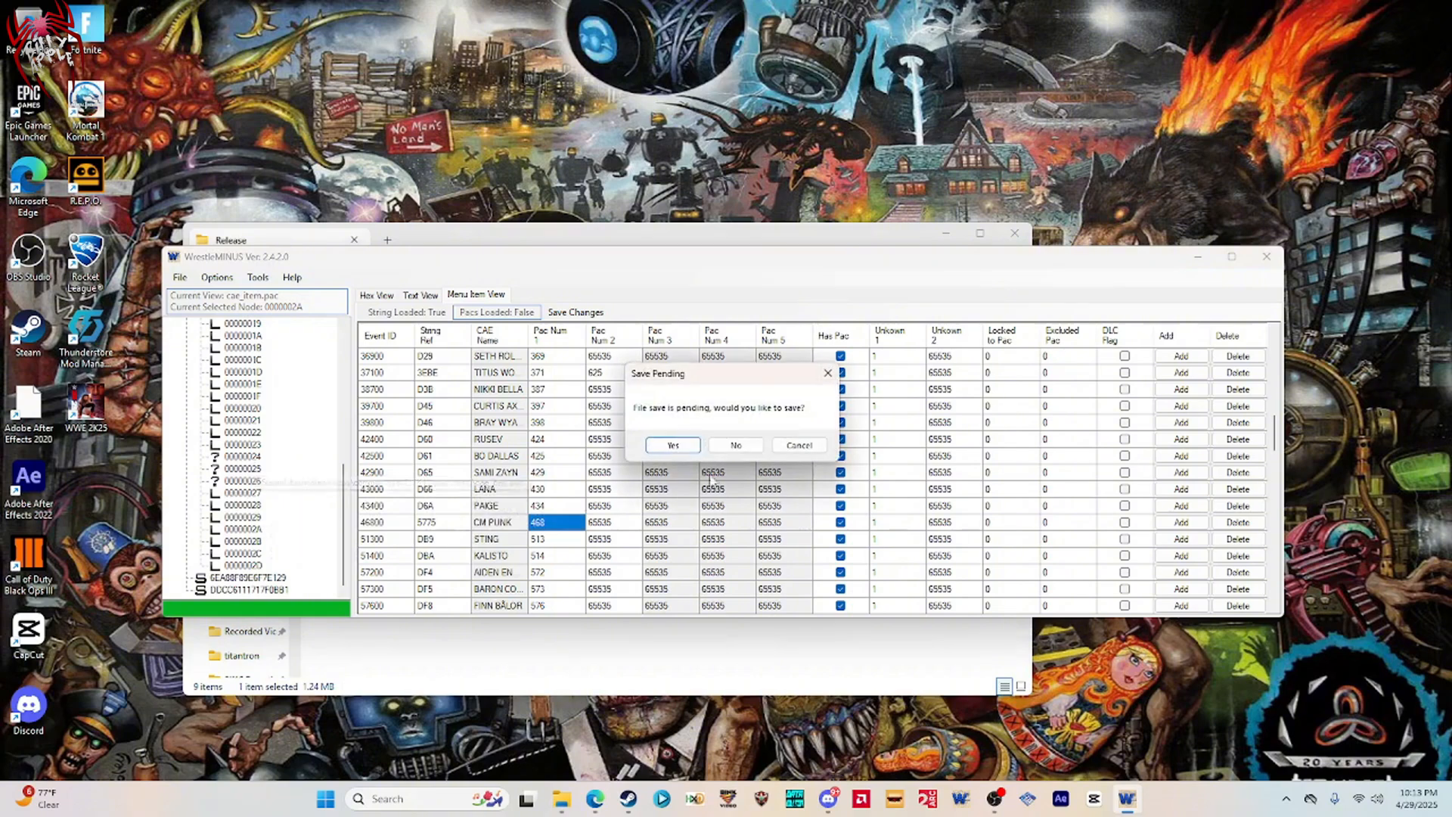
click(685, 447)
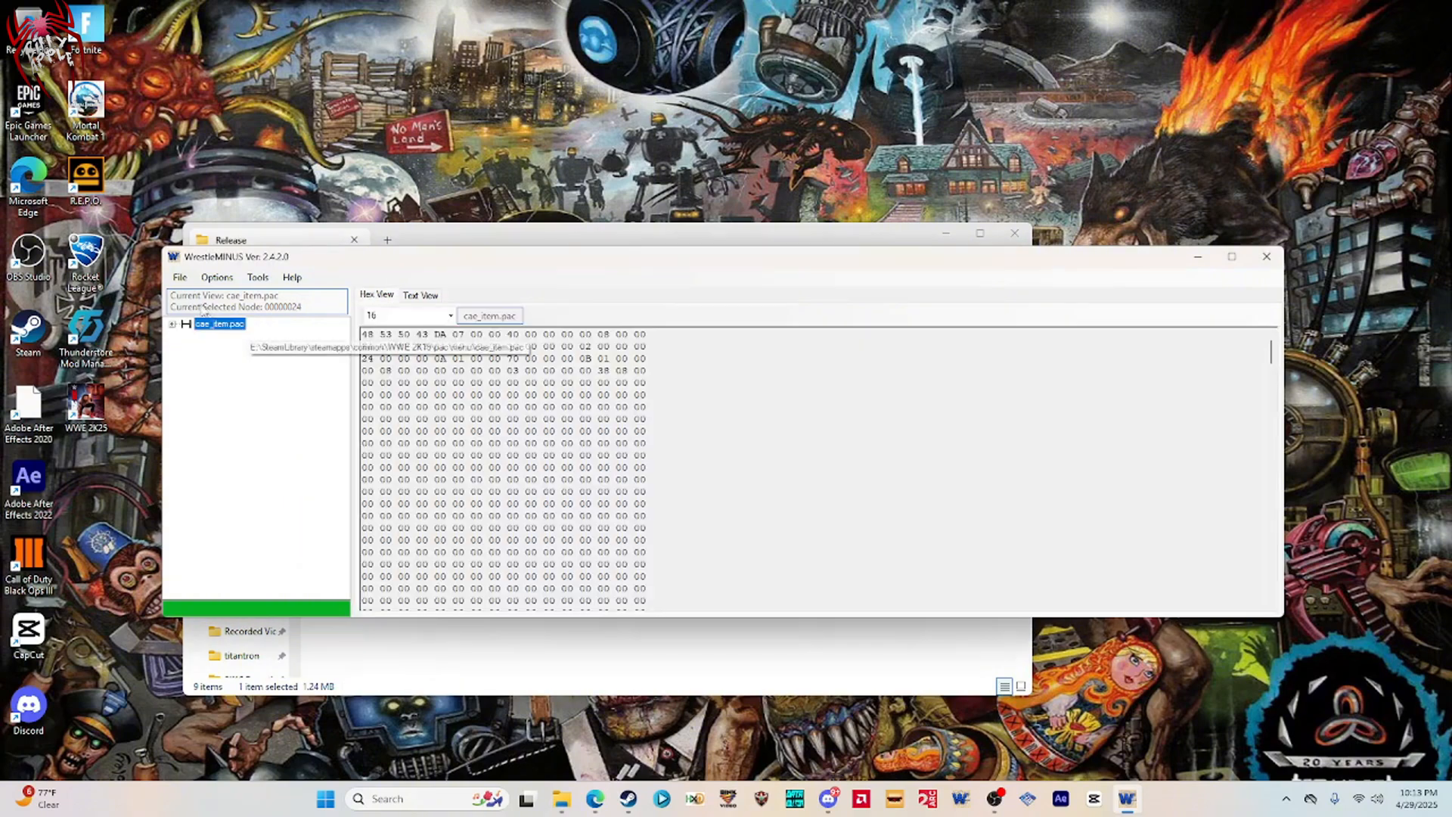
Show entry 0000002B of the first node in the Menu Item View and add a row directly after Event ID 43400.
click(173, 324)
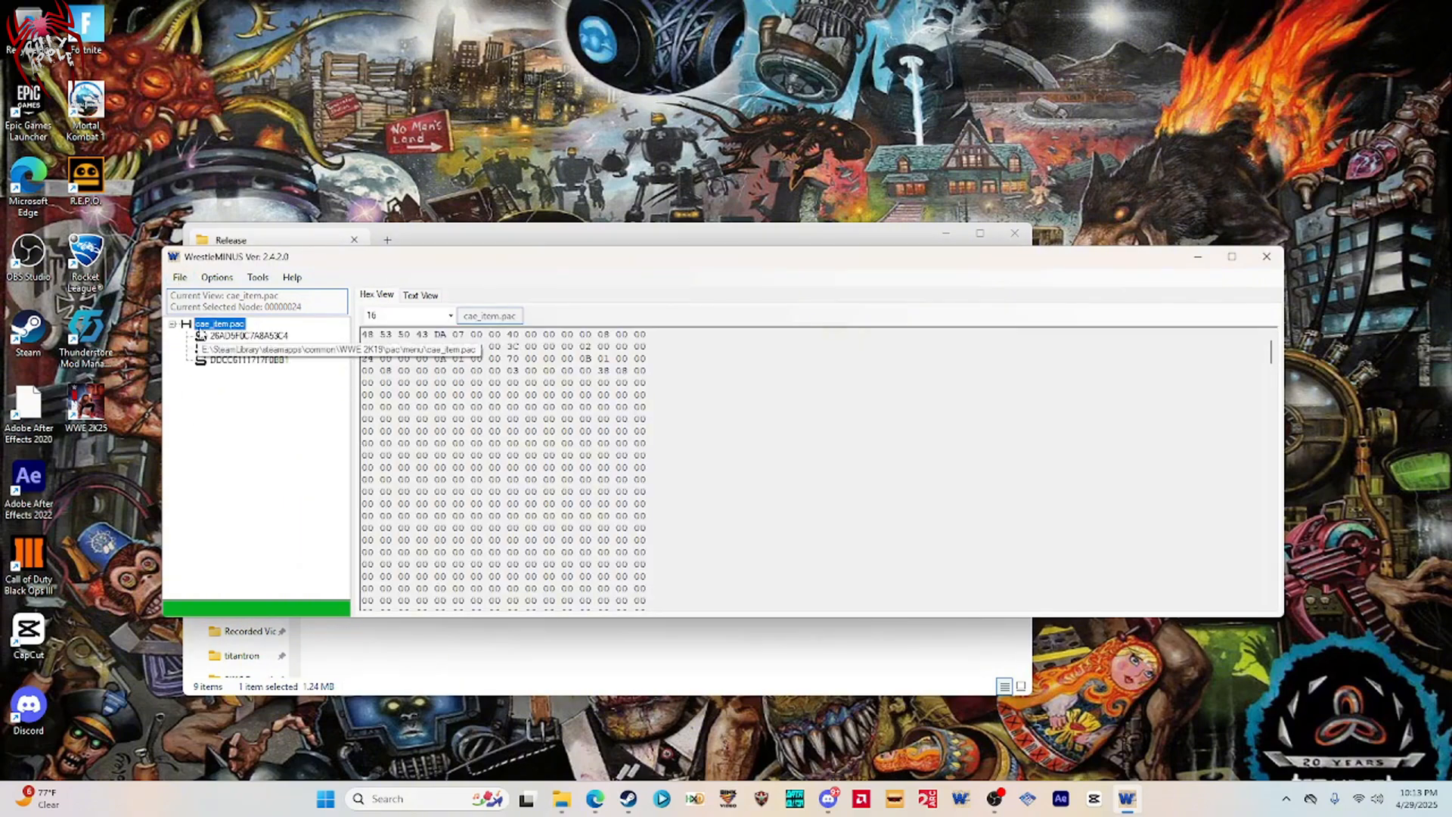
double_click(201, 336)
scroll(236, 421, down, 3)
scroll(236, 421, down, 5)
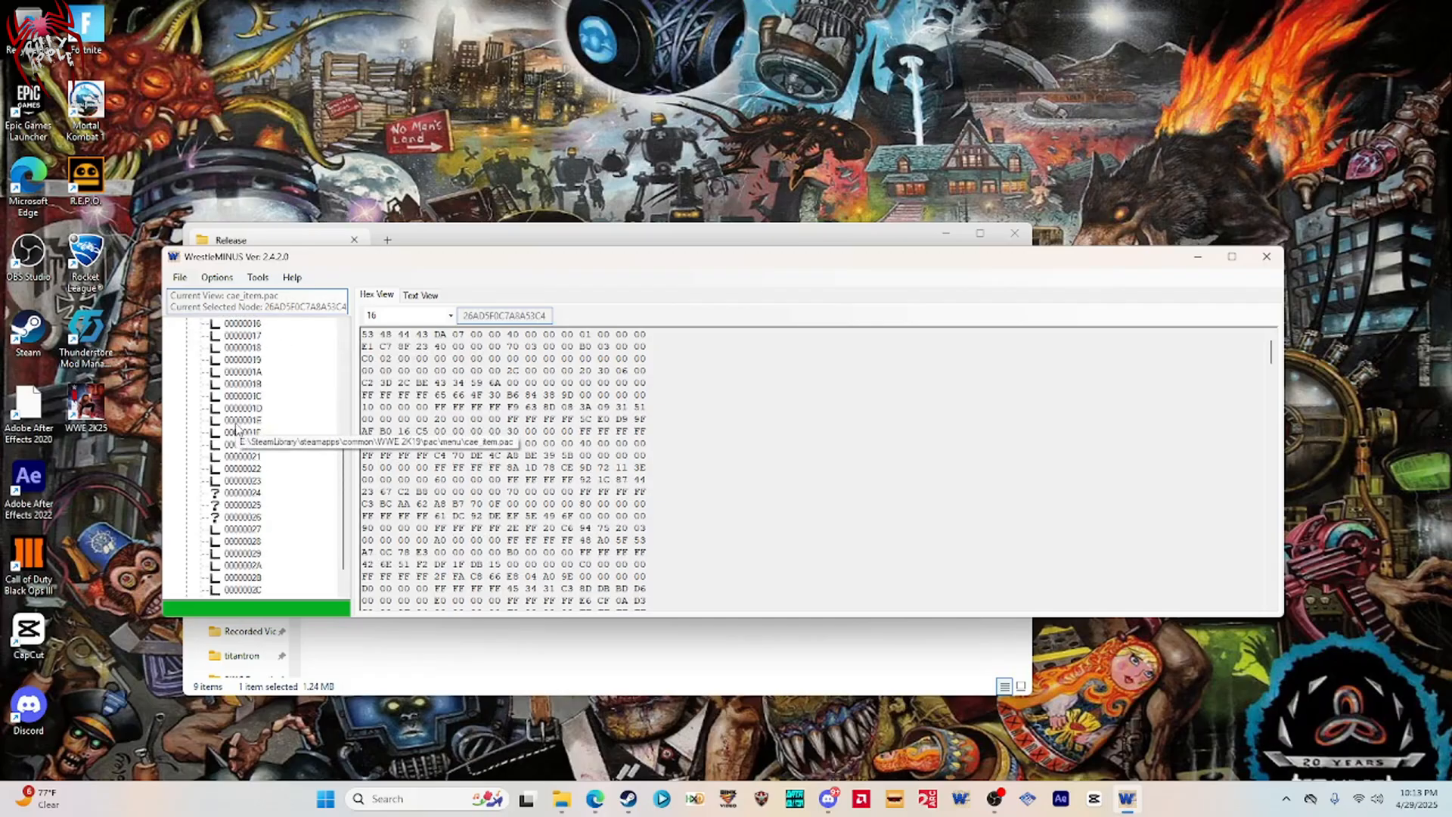
click(240, 541)
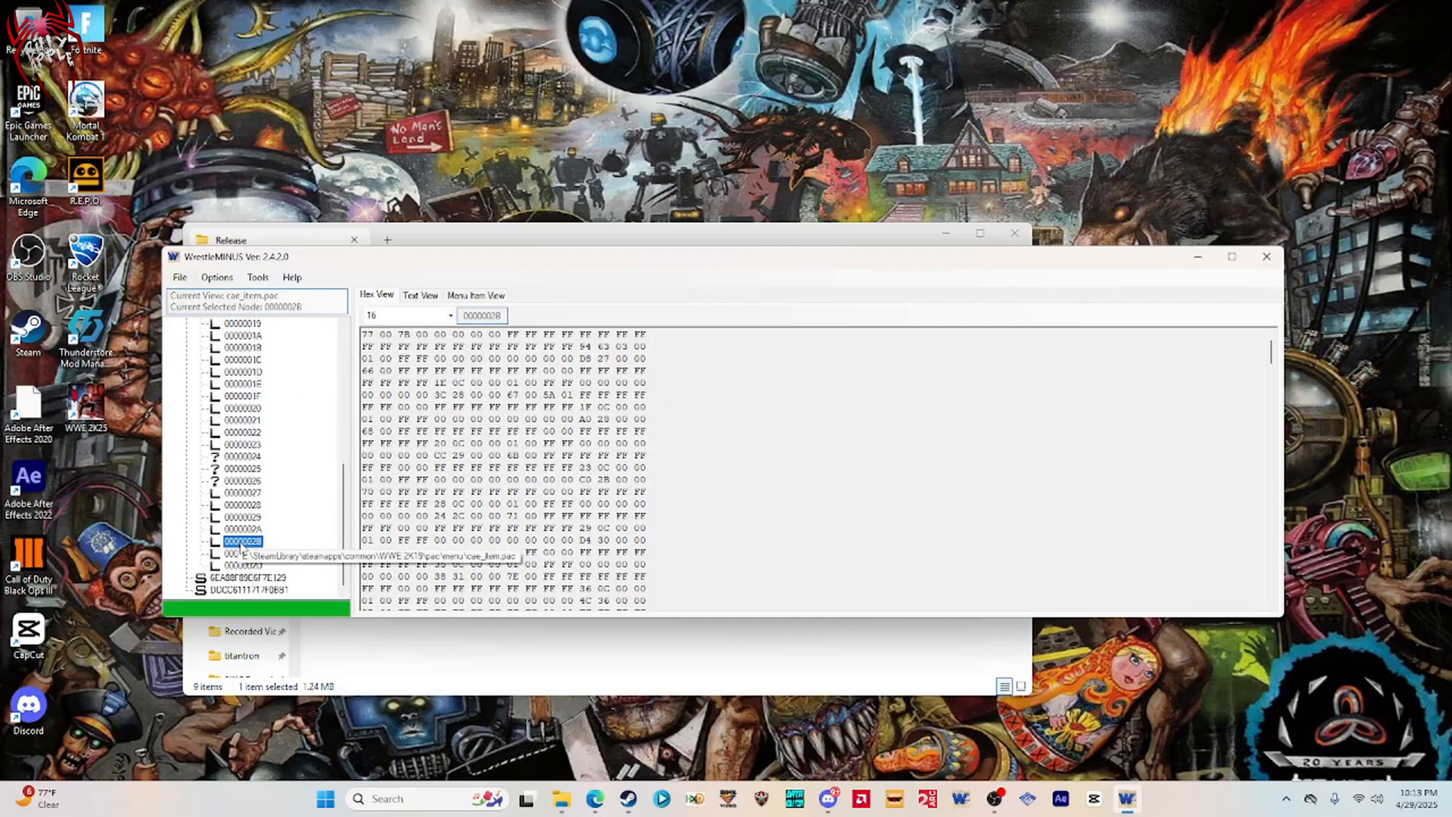
click(478, 296)
scroll(541, 464, down, 10)
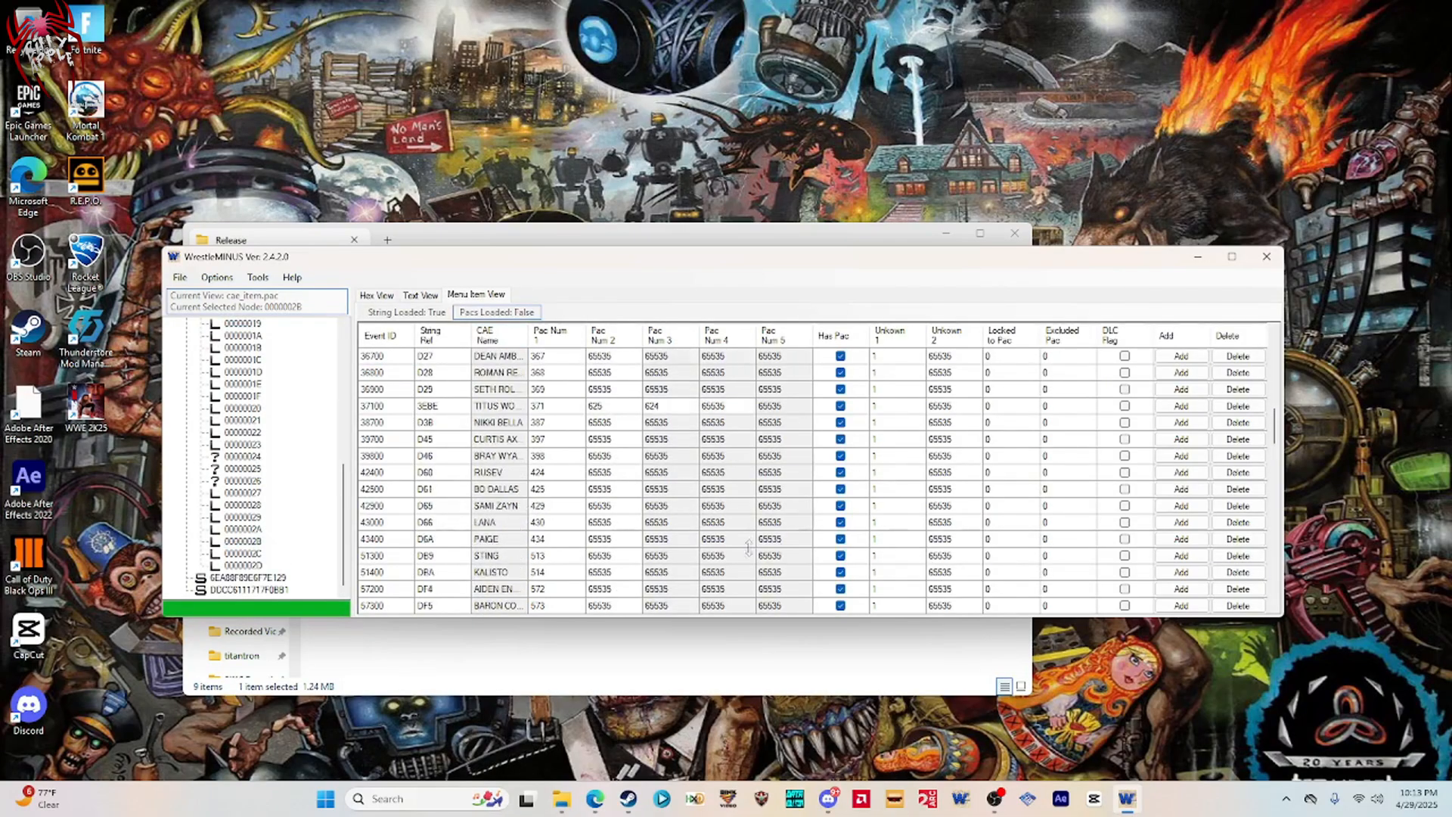
click(1165, 543)
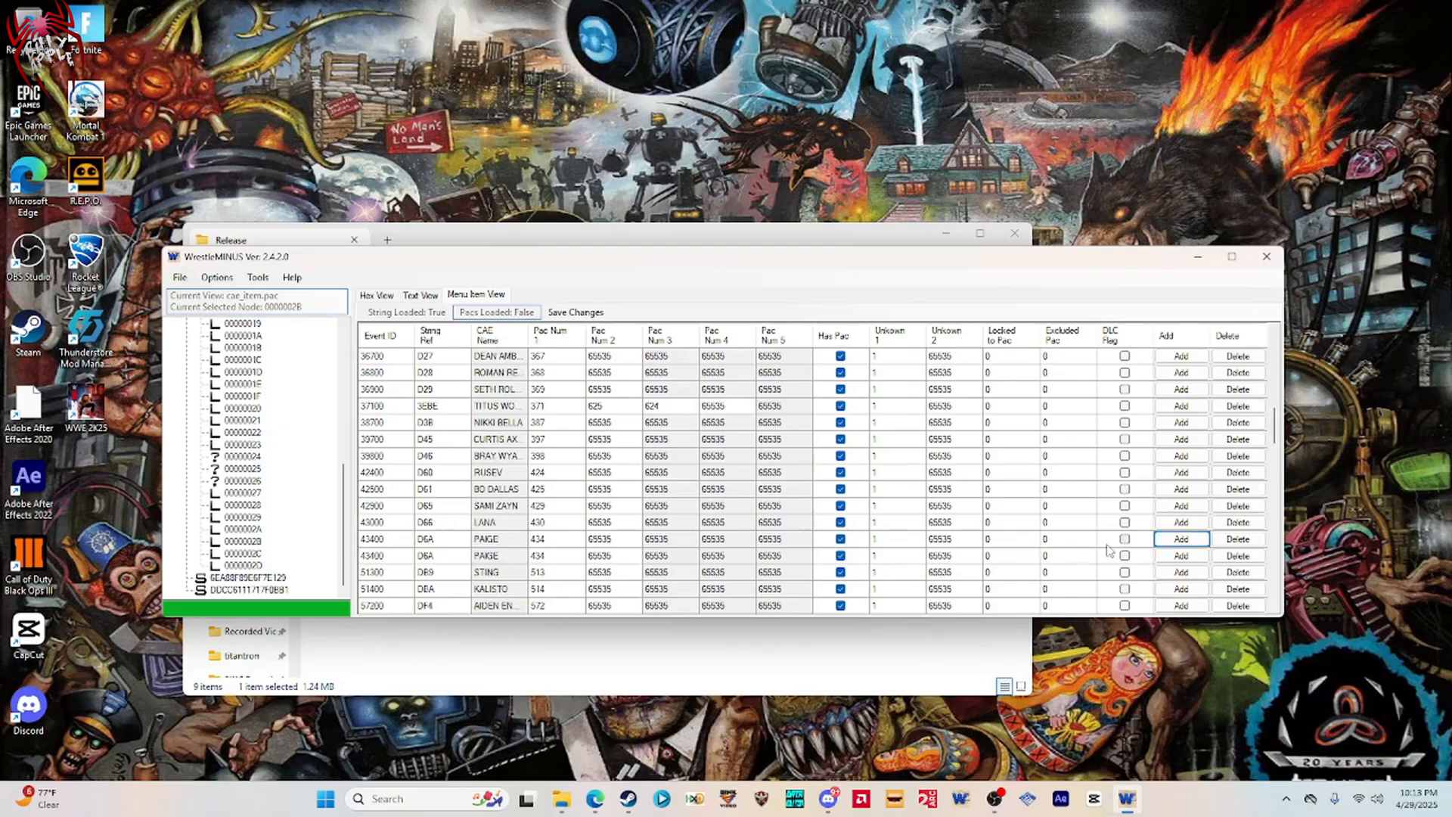
Set the new row in entry 0000002B to Event ID 46800, String Ref 5775 and Pac Num 1 468, and save the changes.
double_click(393, 557)
text(4)
click(434, 558)
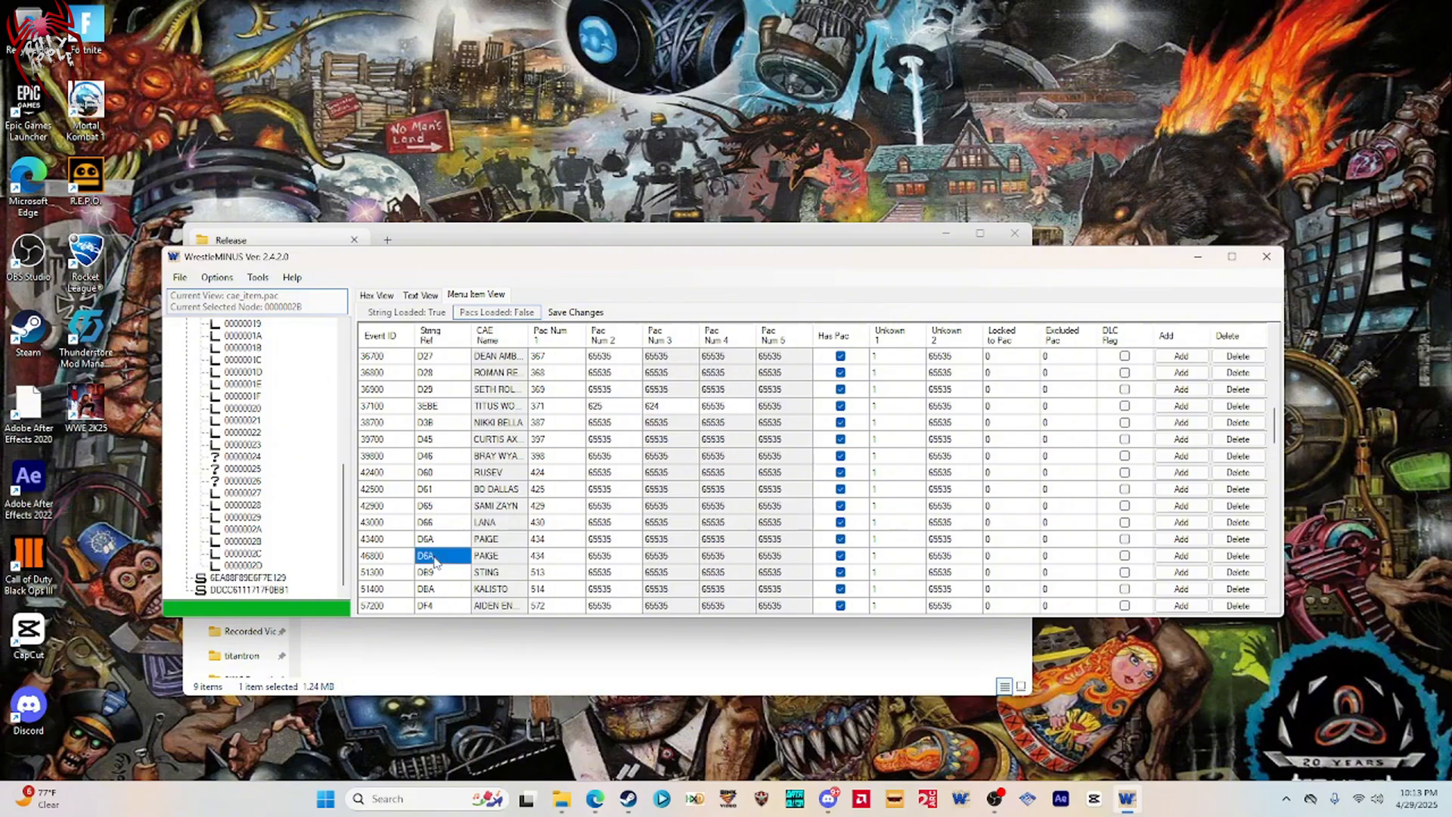
text(5775)
click(539, 558)
click(540, 558)
text(468)
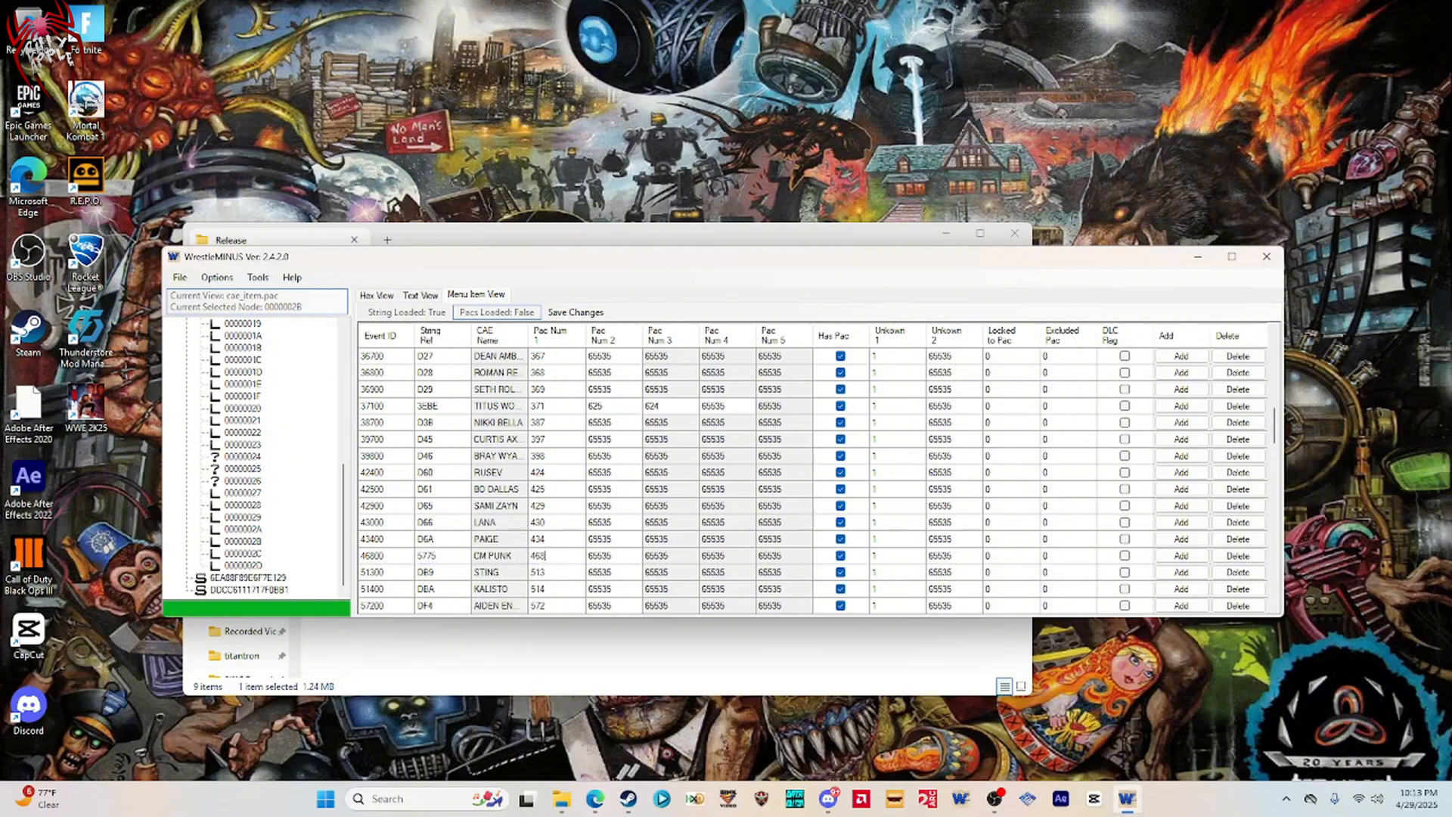
click(249, 361)
click(255, 370)
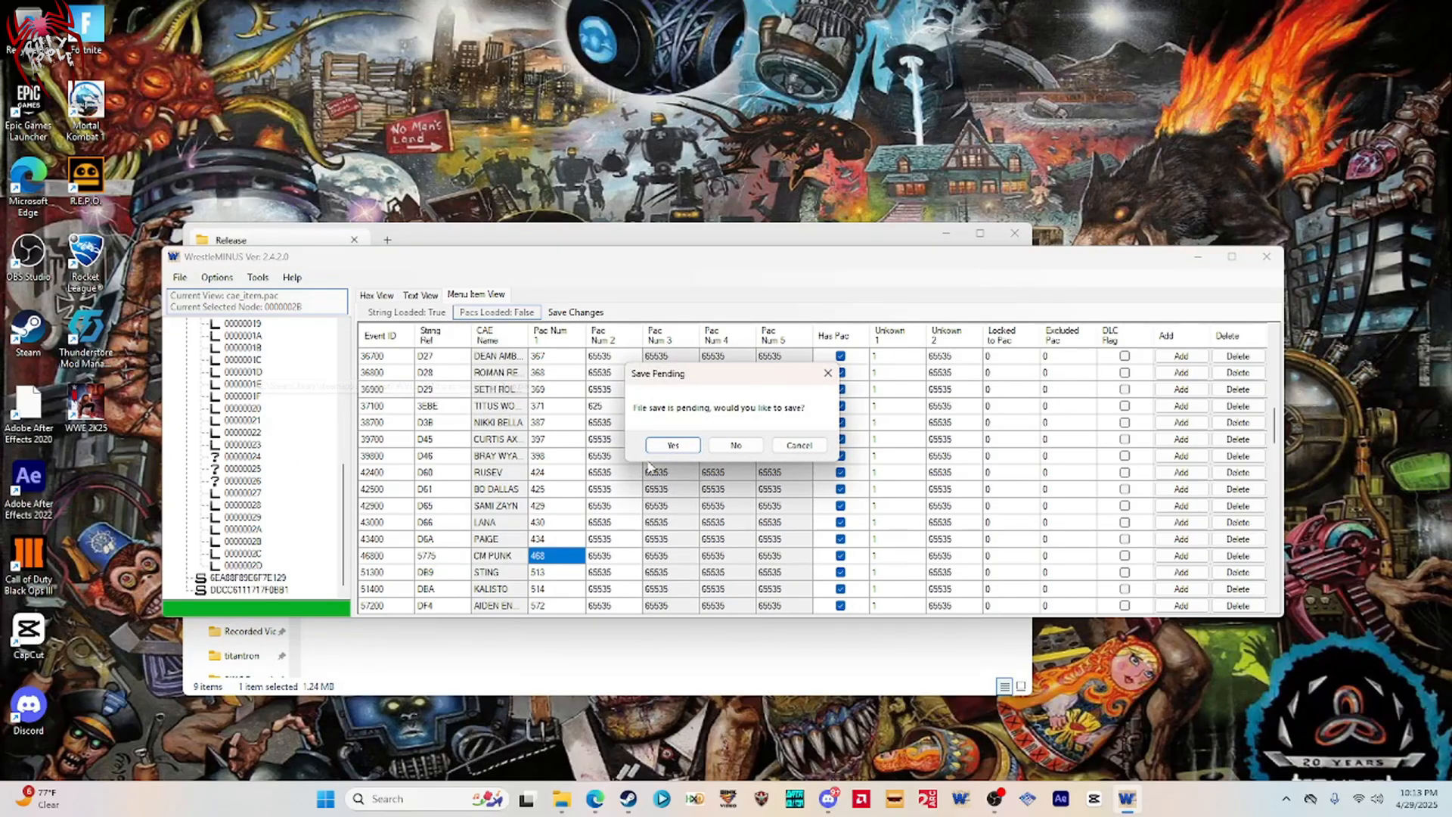
click(670, 446)
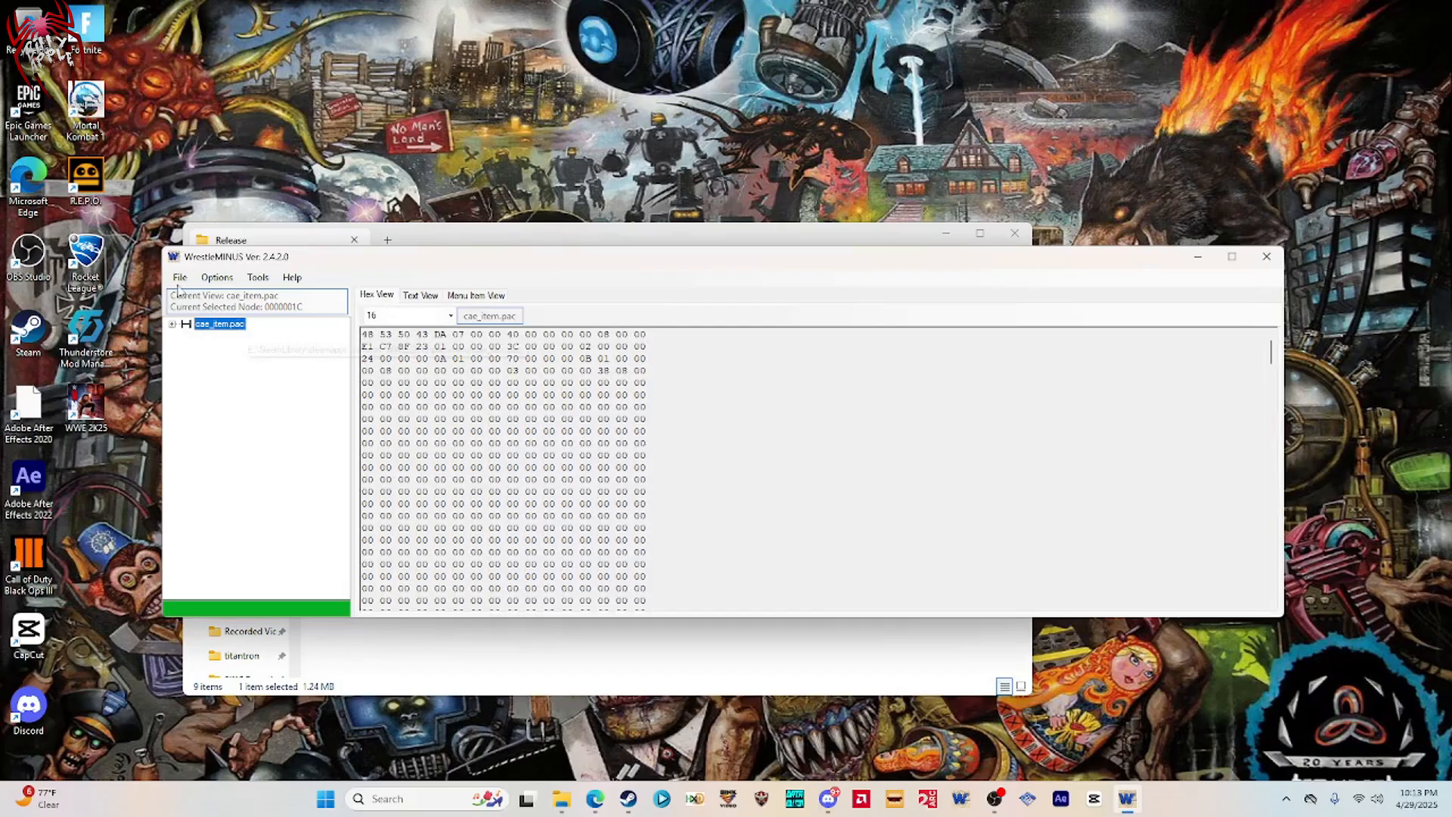
Permanently delete the backup file cae_item.pac.bak from the game's pac\menu folder while choosing a file to open.
click(179, 277)
click(219, 311)
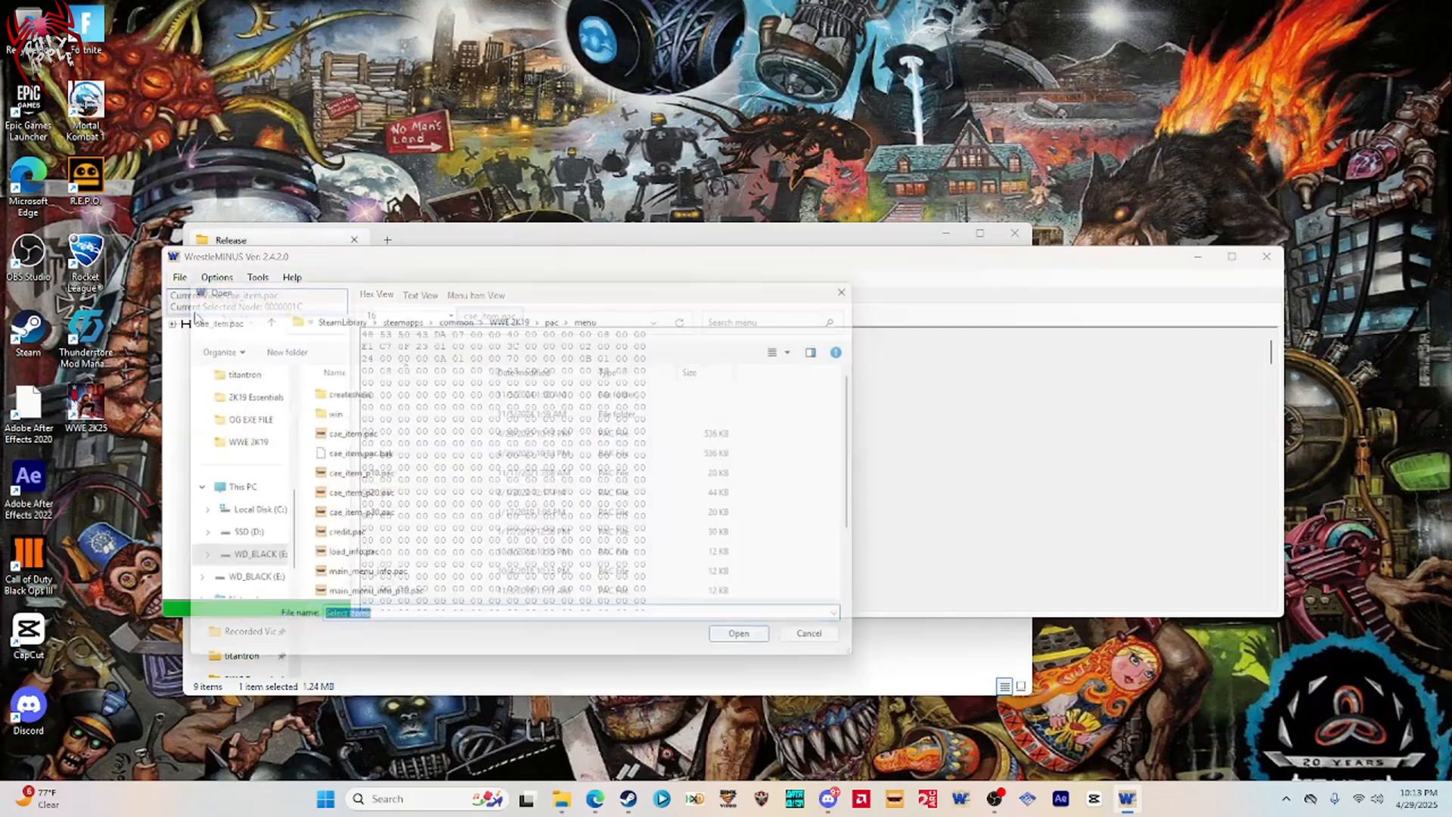
click(337, 457)
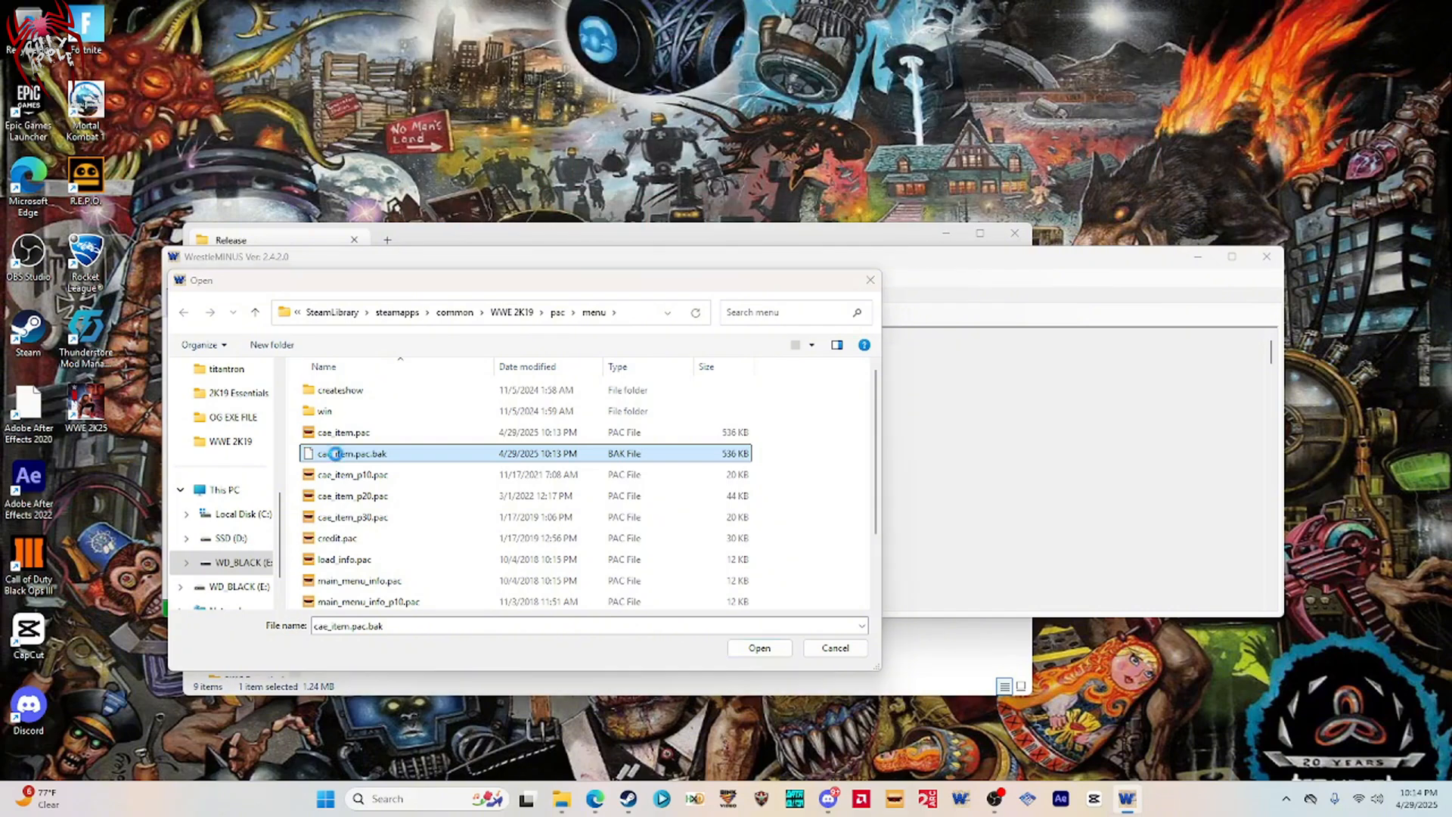
key(shift+Delete)
key(Return)
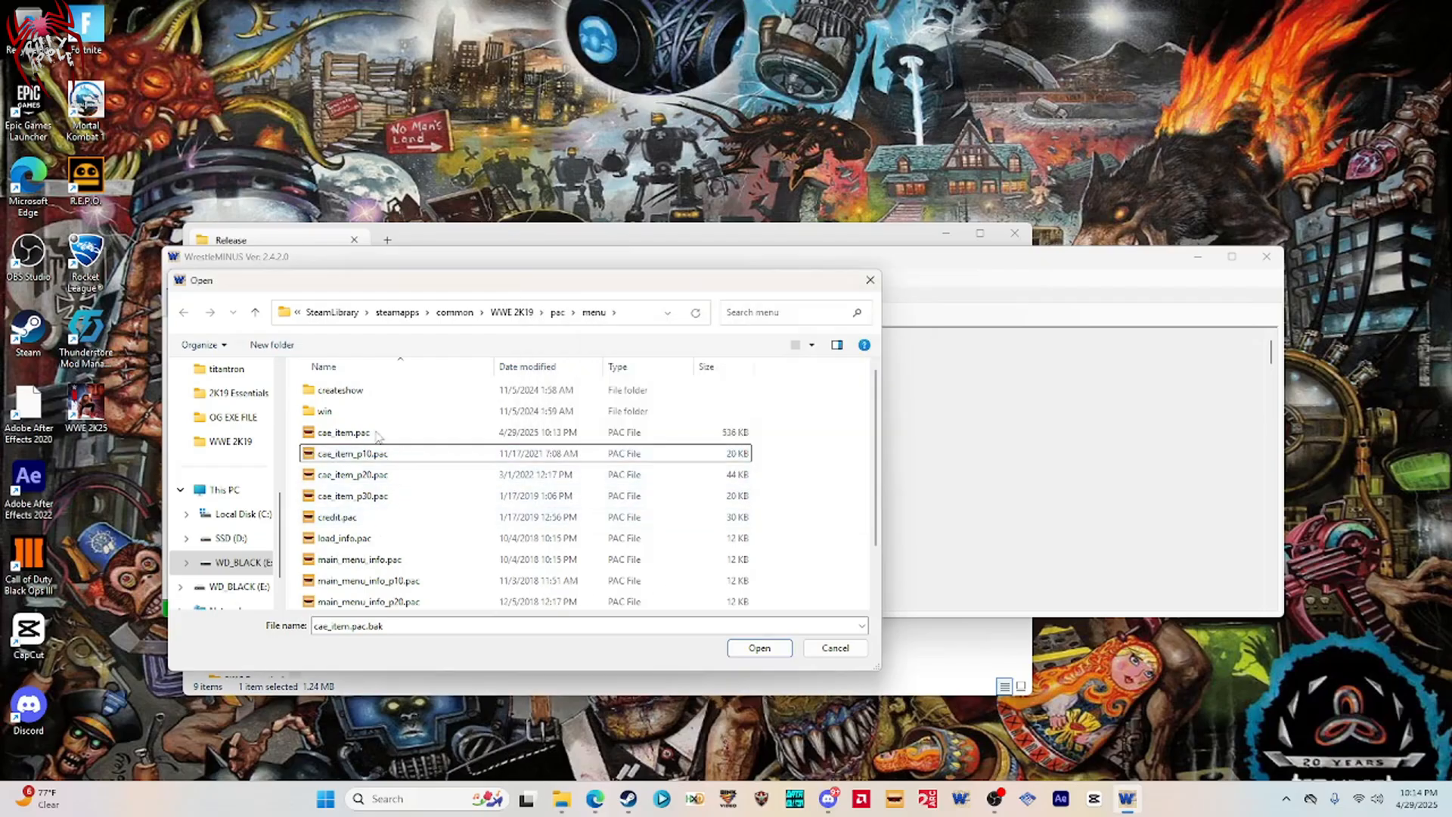
Open cae_item_p30.pac from the game's pac\menu folder.
click(353, 440)
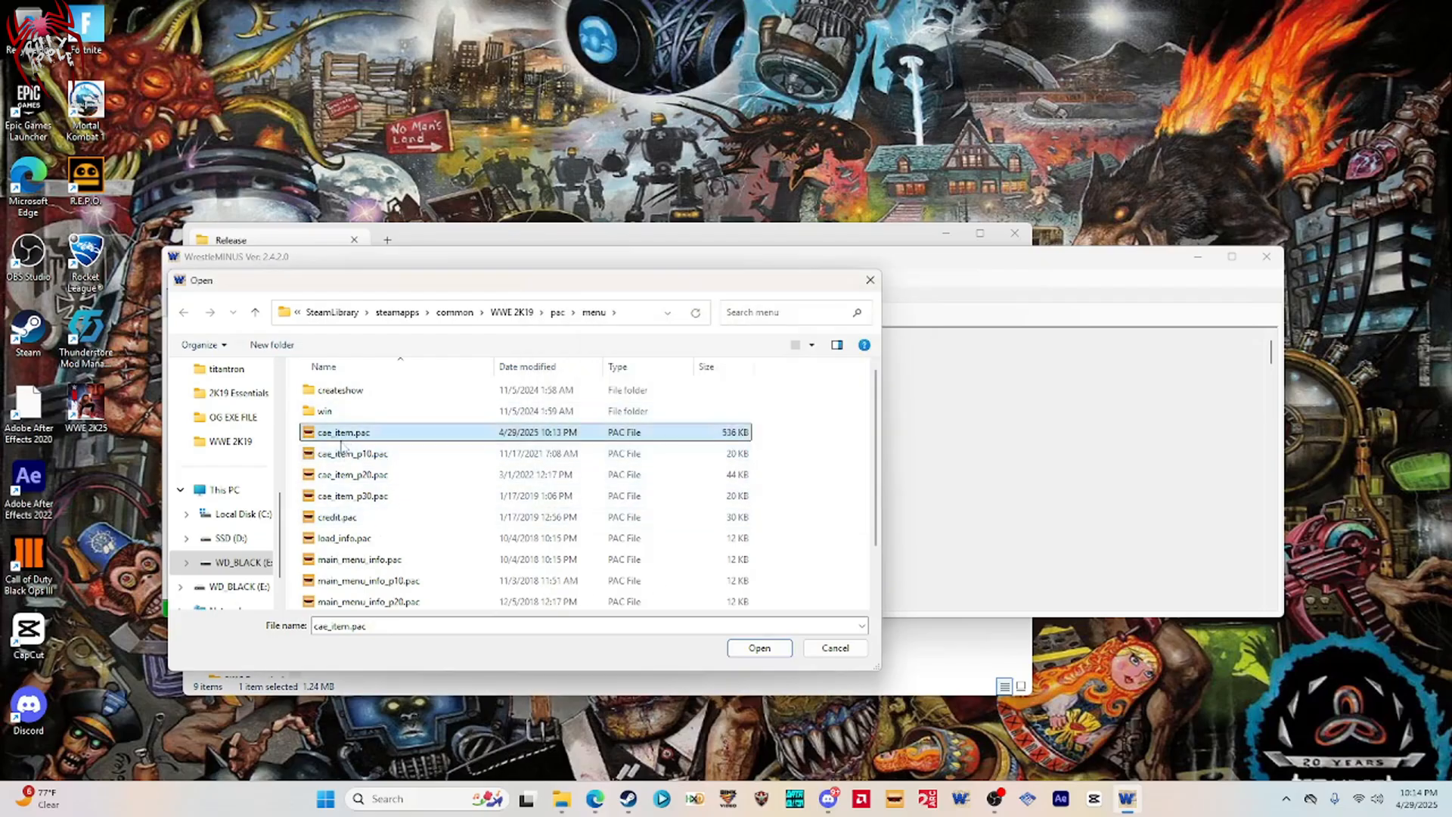
double_click(340, 497)
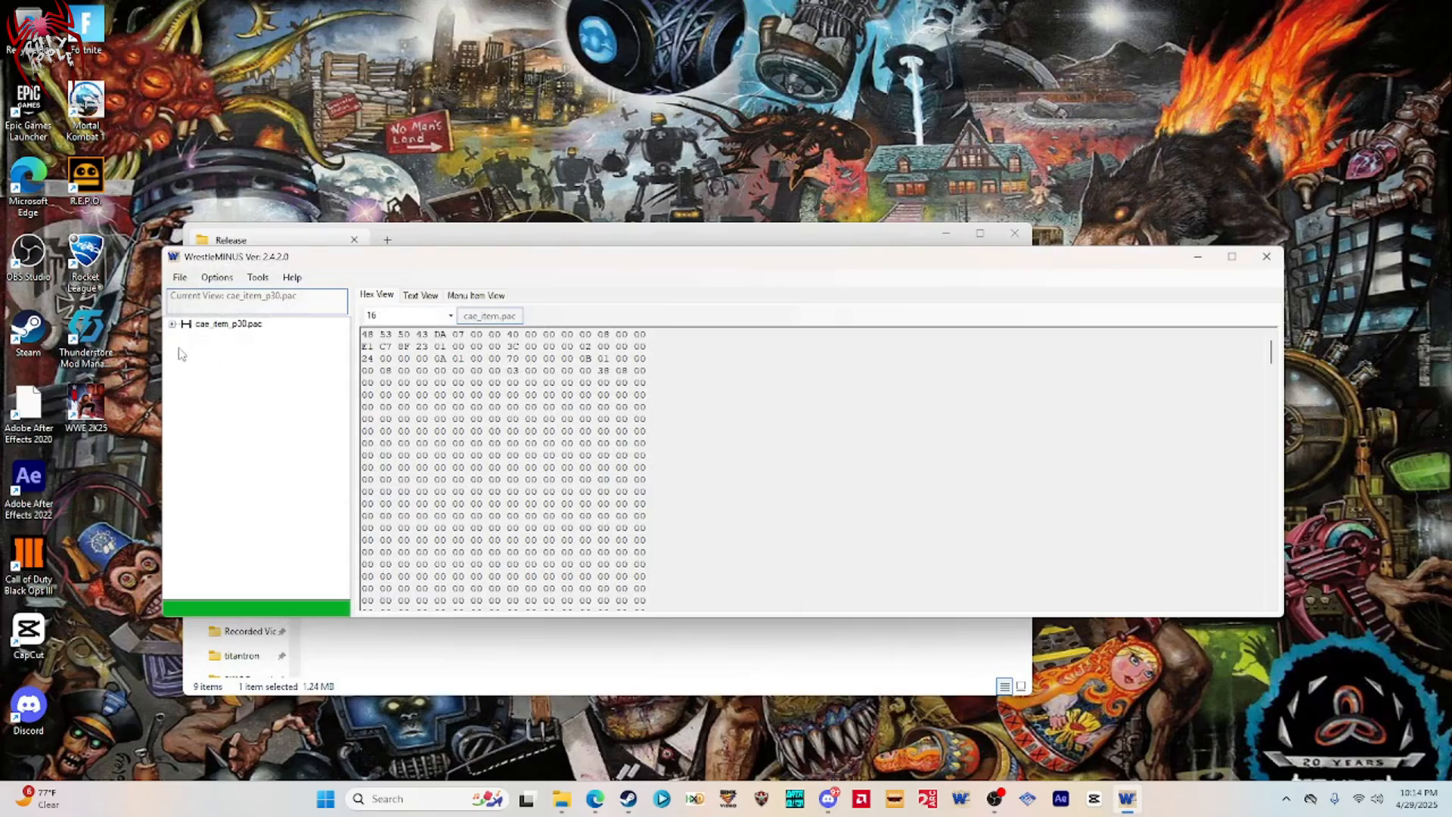
drag(331, 266, 348, 263)
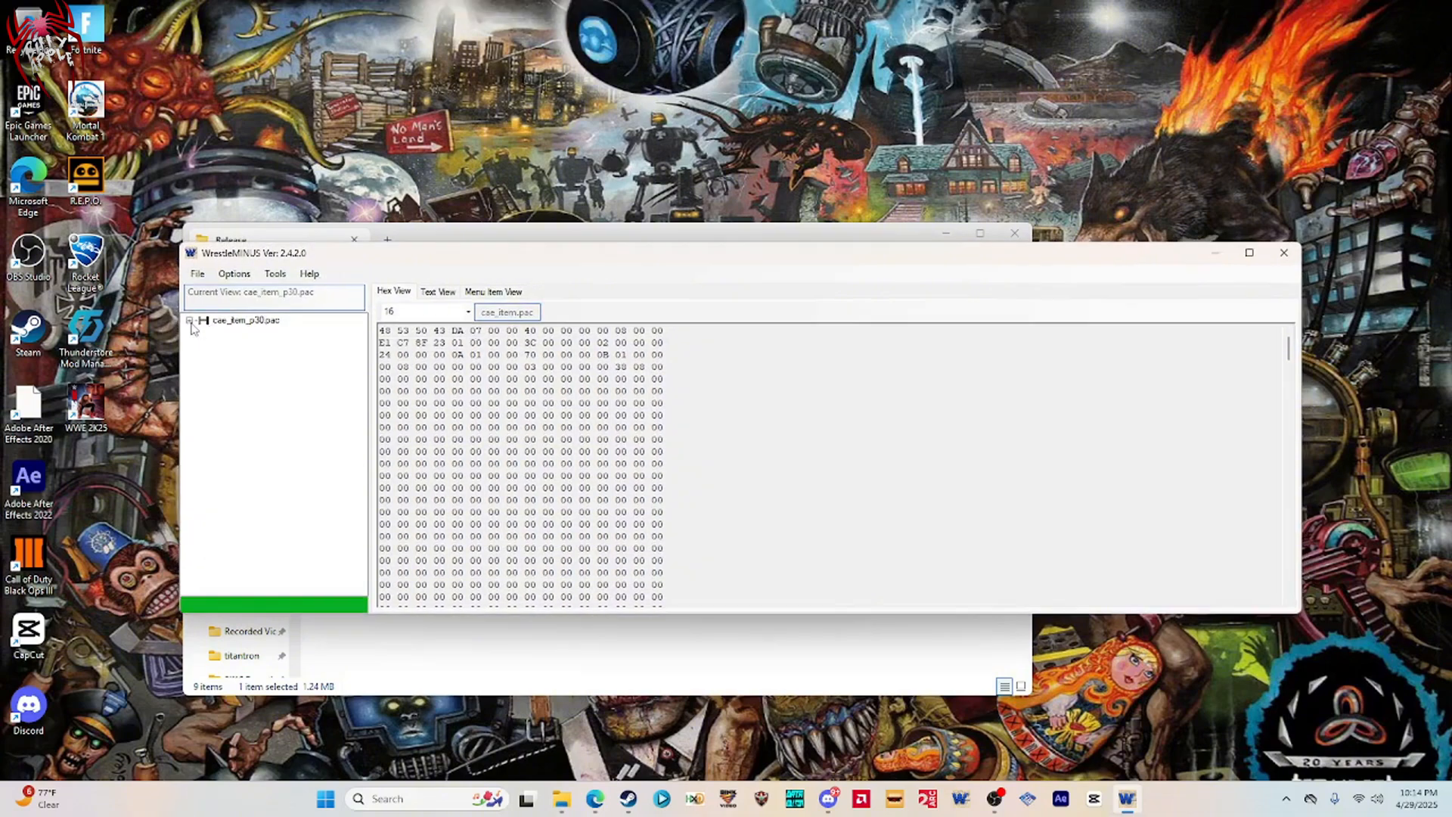
Show entry 0000002C under cae_item_p30.pac's first node in the Menu Item View.
click(190, 321)
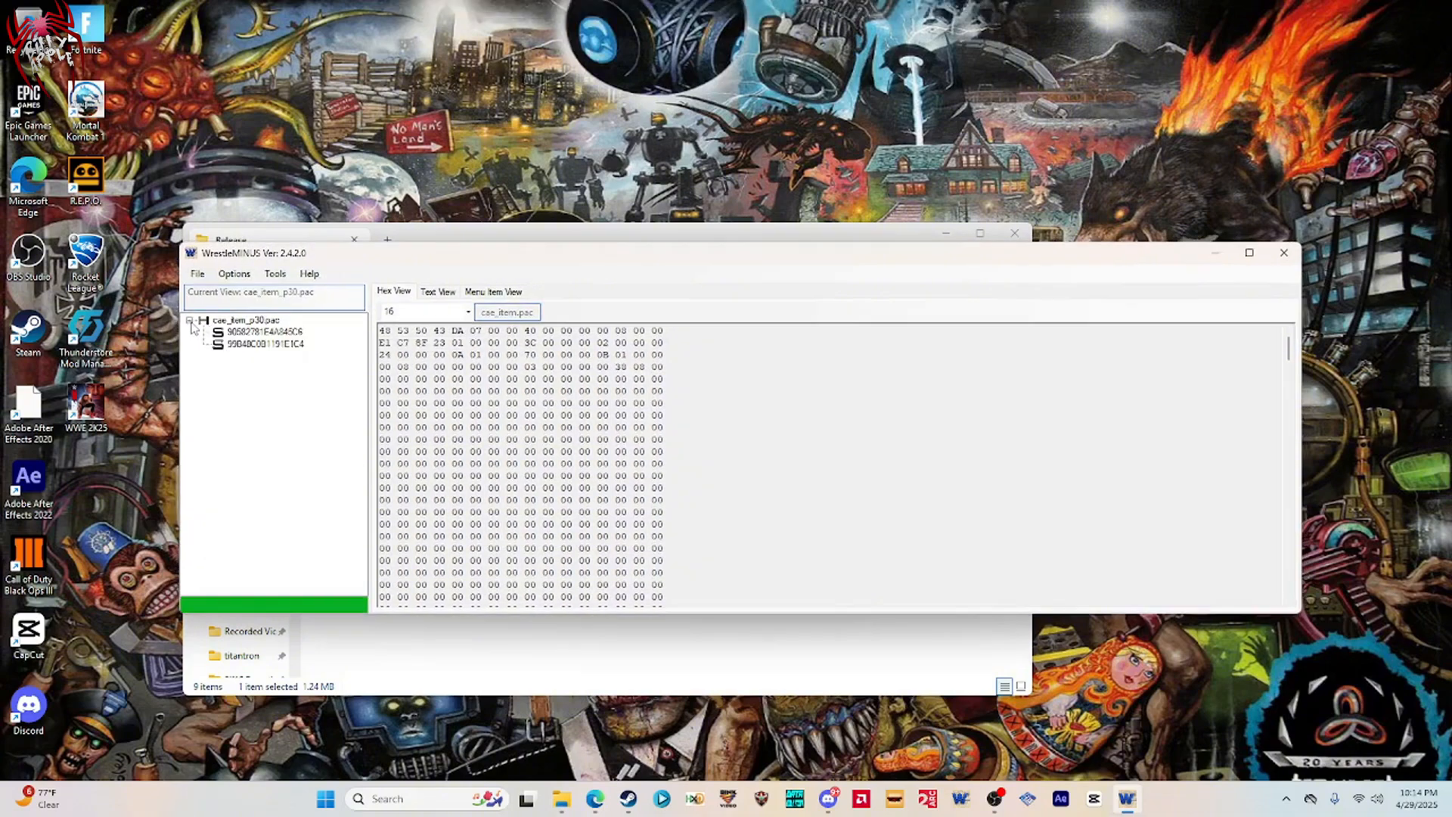
click(240, 335)
click(205, 332)
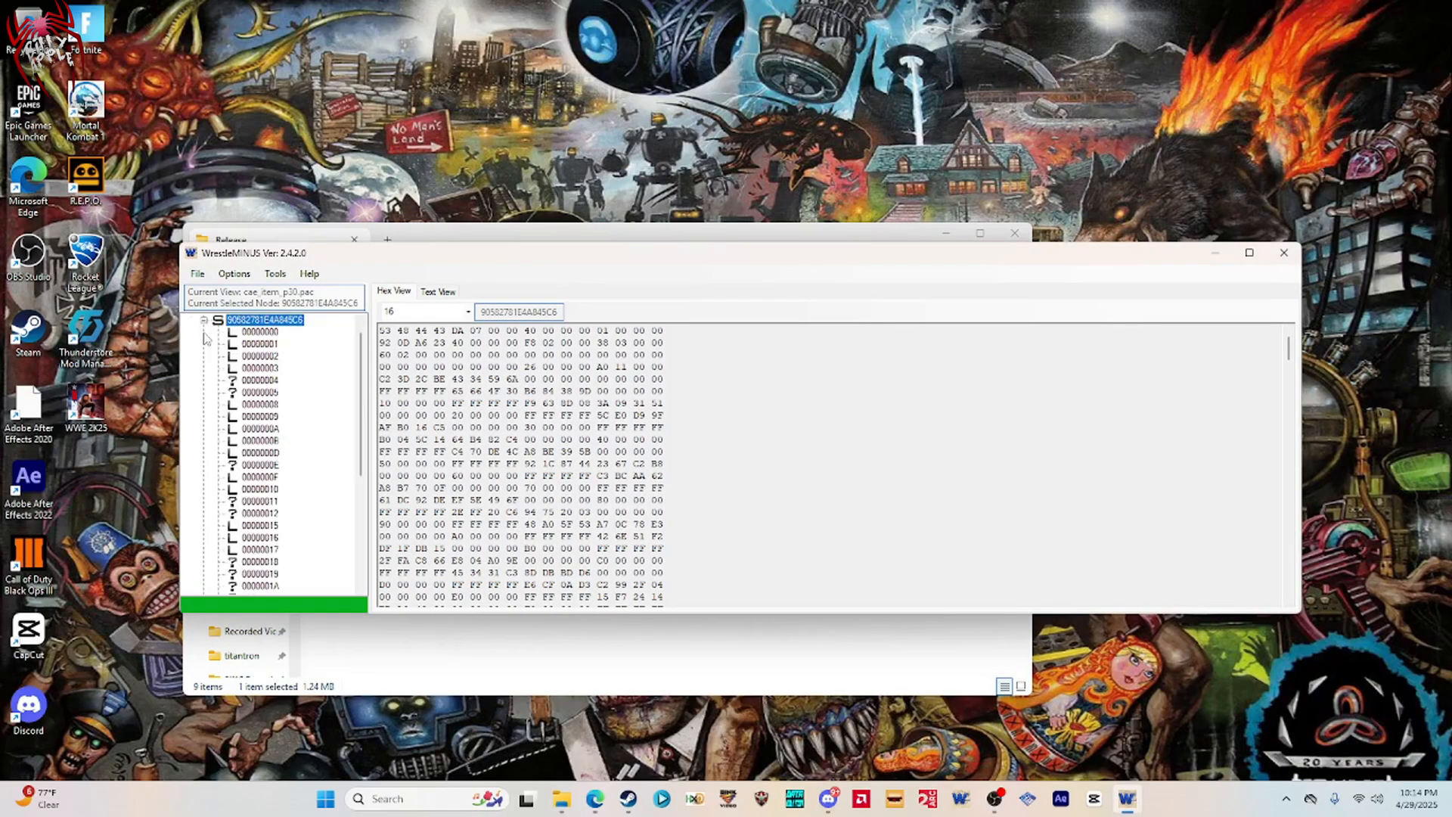
scroll(249, 492, down, 6)
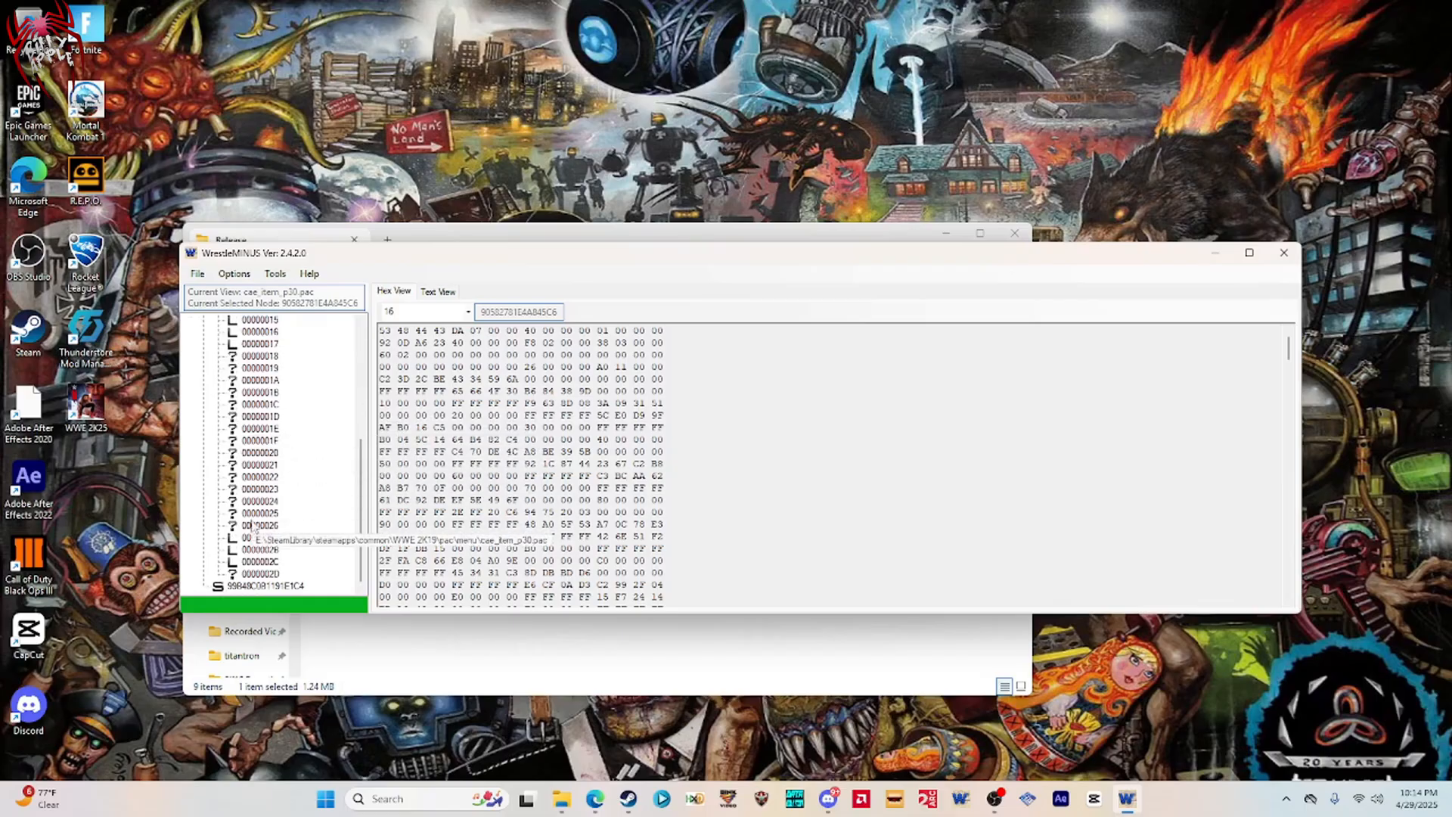
click(260, 561)
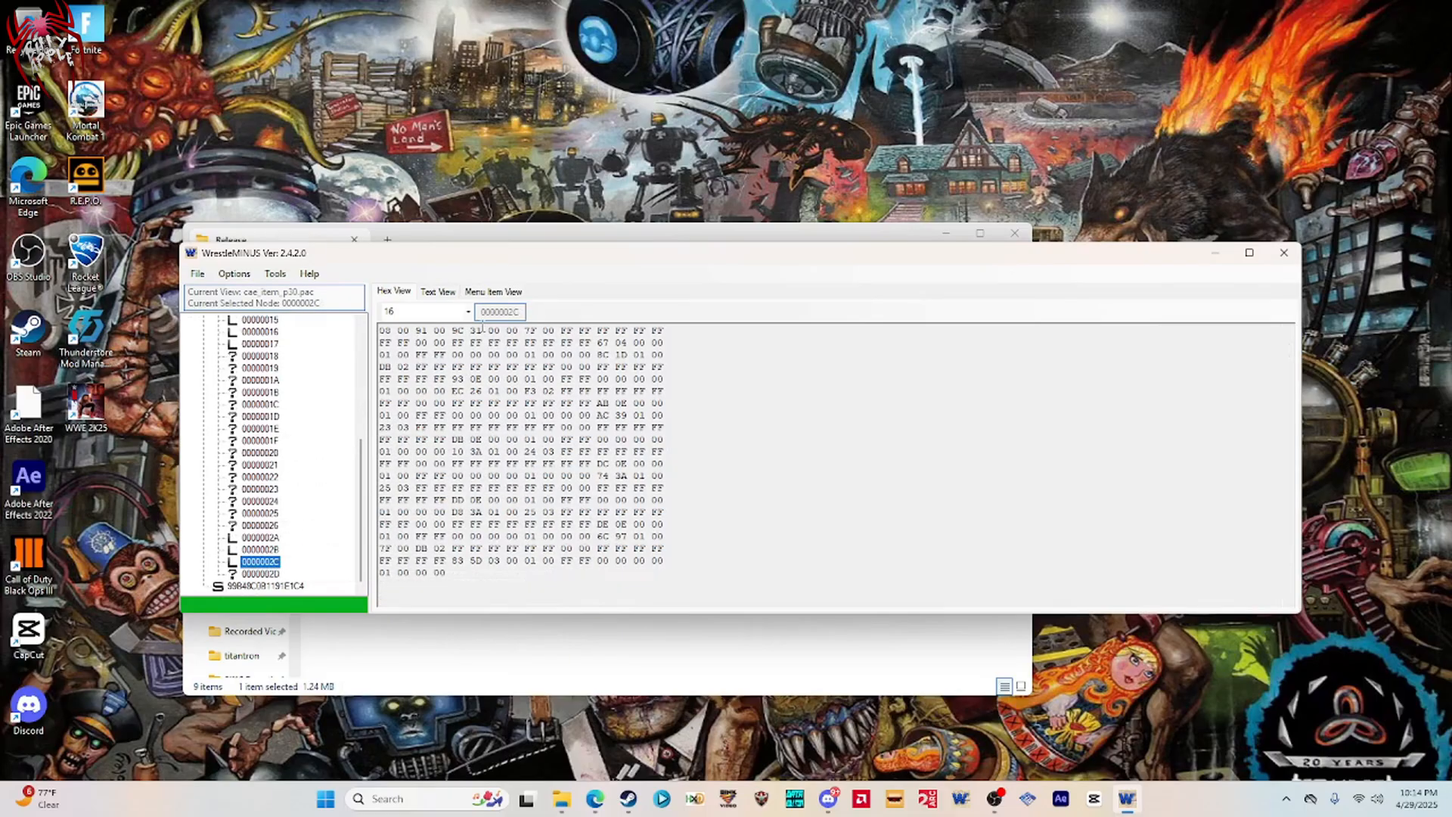
click(496, 292)
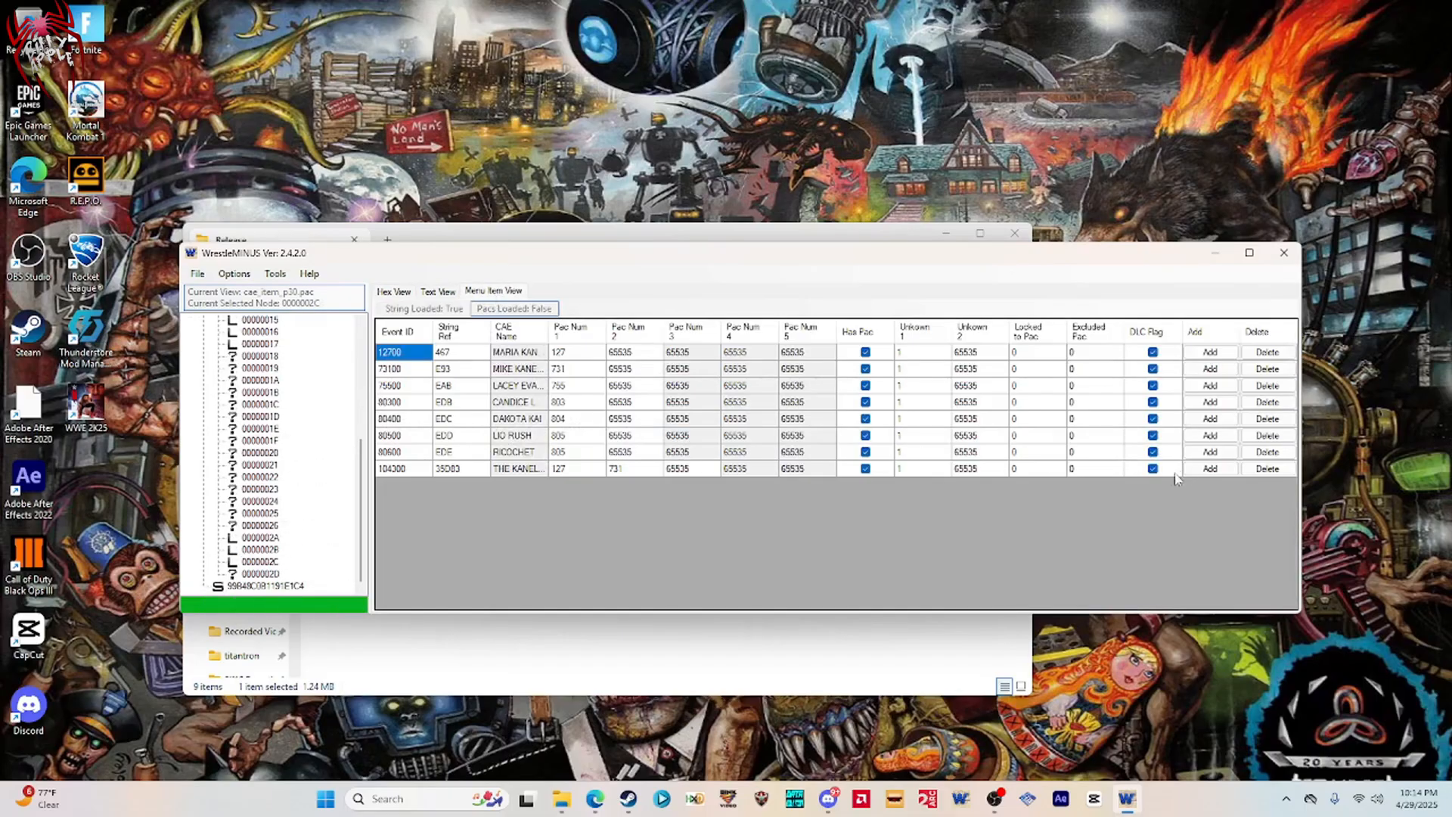
Add a row in entry 0000002C with Event ID 46800, String Ref 5775 and Pac Num 1 468, and save the pending changes.
click(1210, 468)
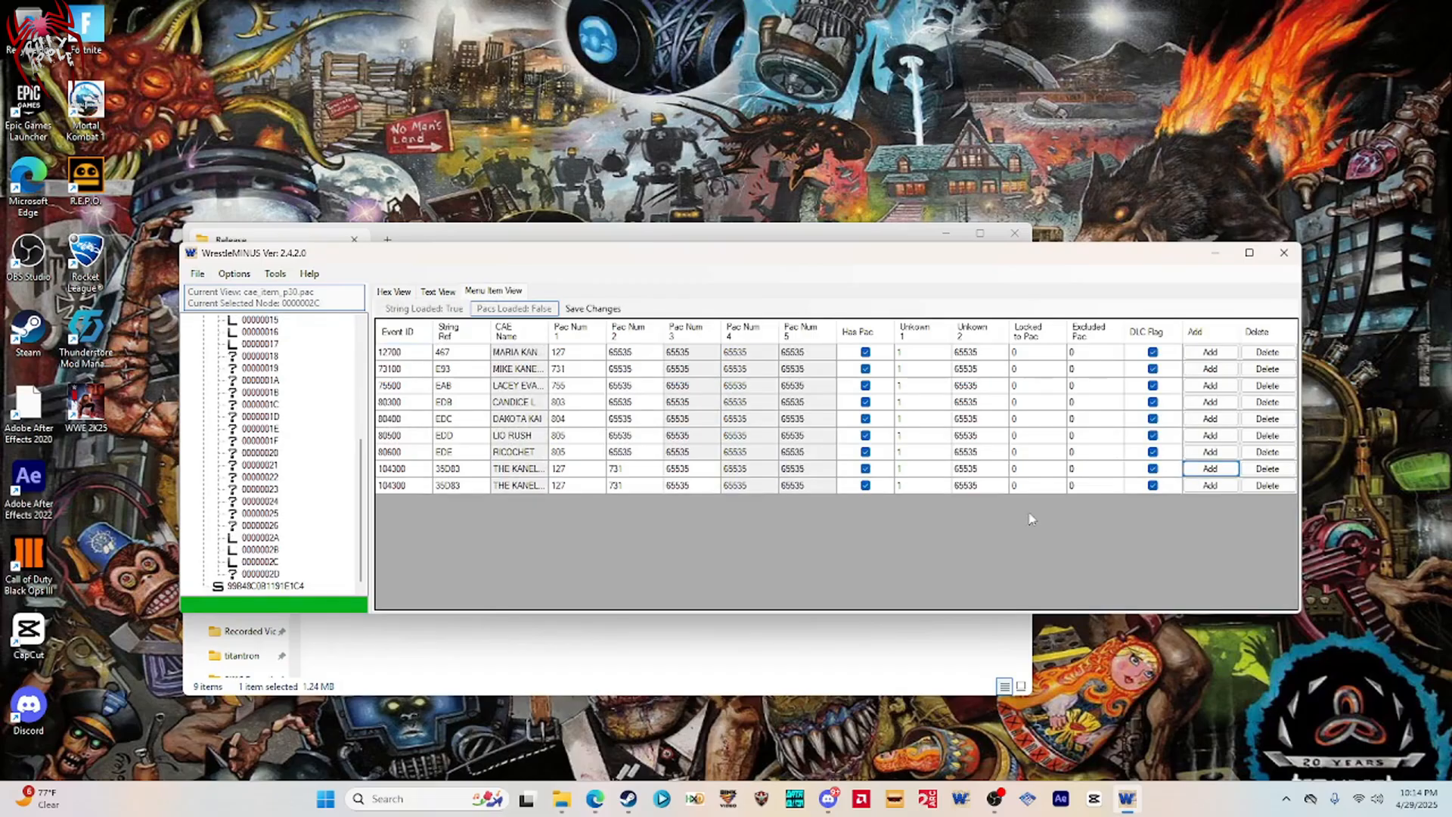
double_click(411, 488)
text(46800)
double_click(471, 485)
text(5775)
double_click(570, 486)
text(468)
click(269, 407)
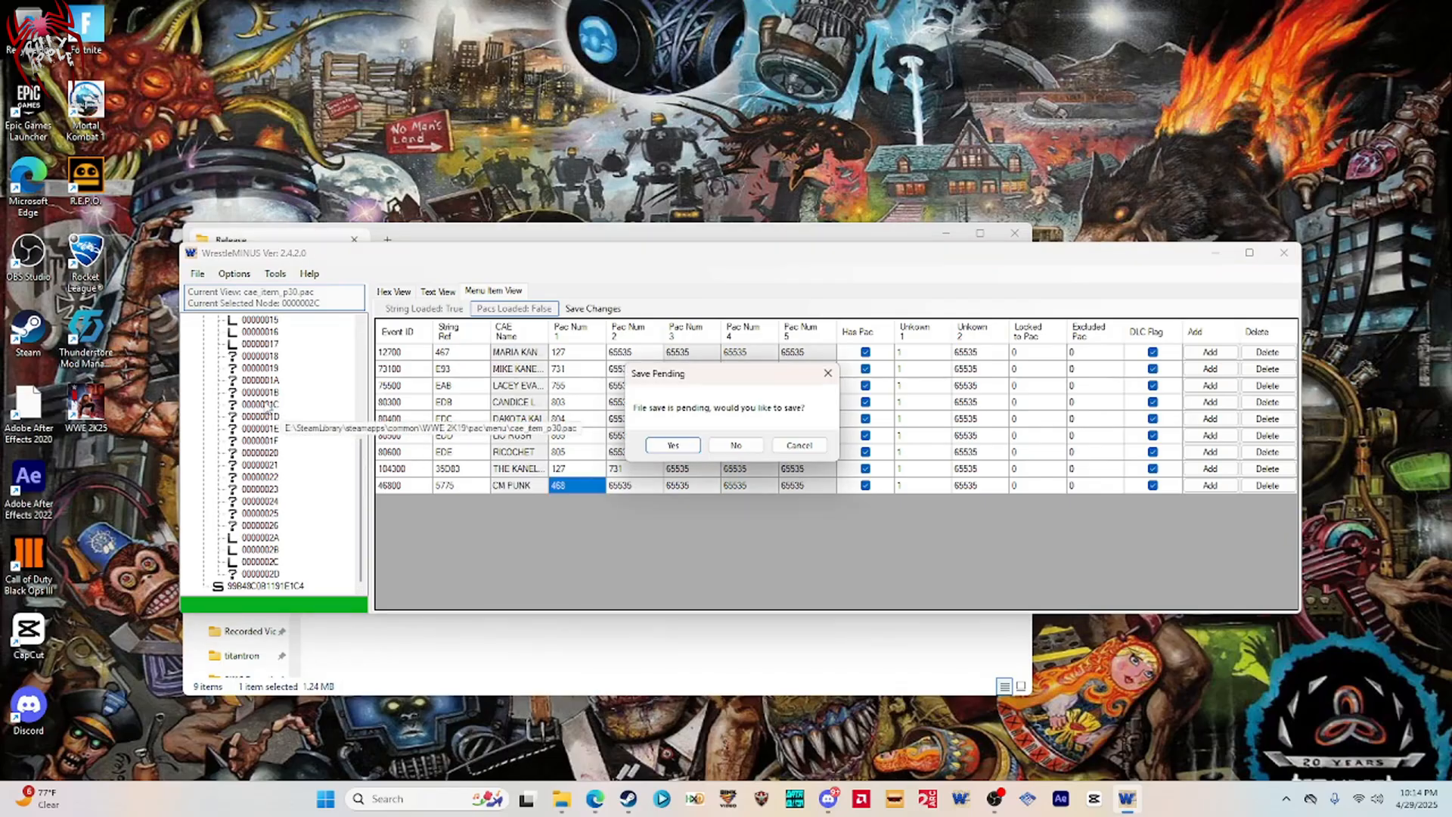
click(667, 446)
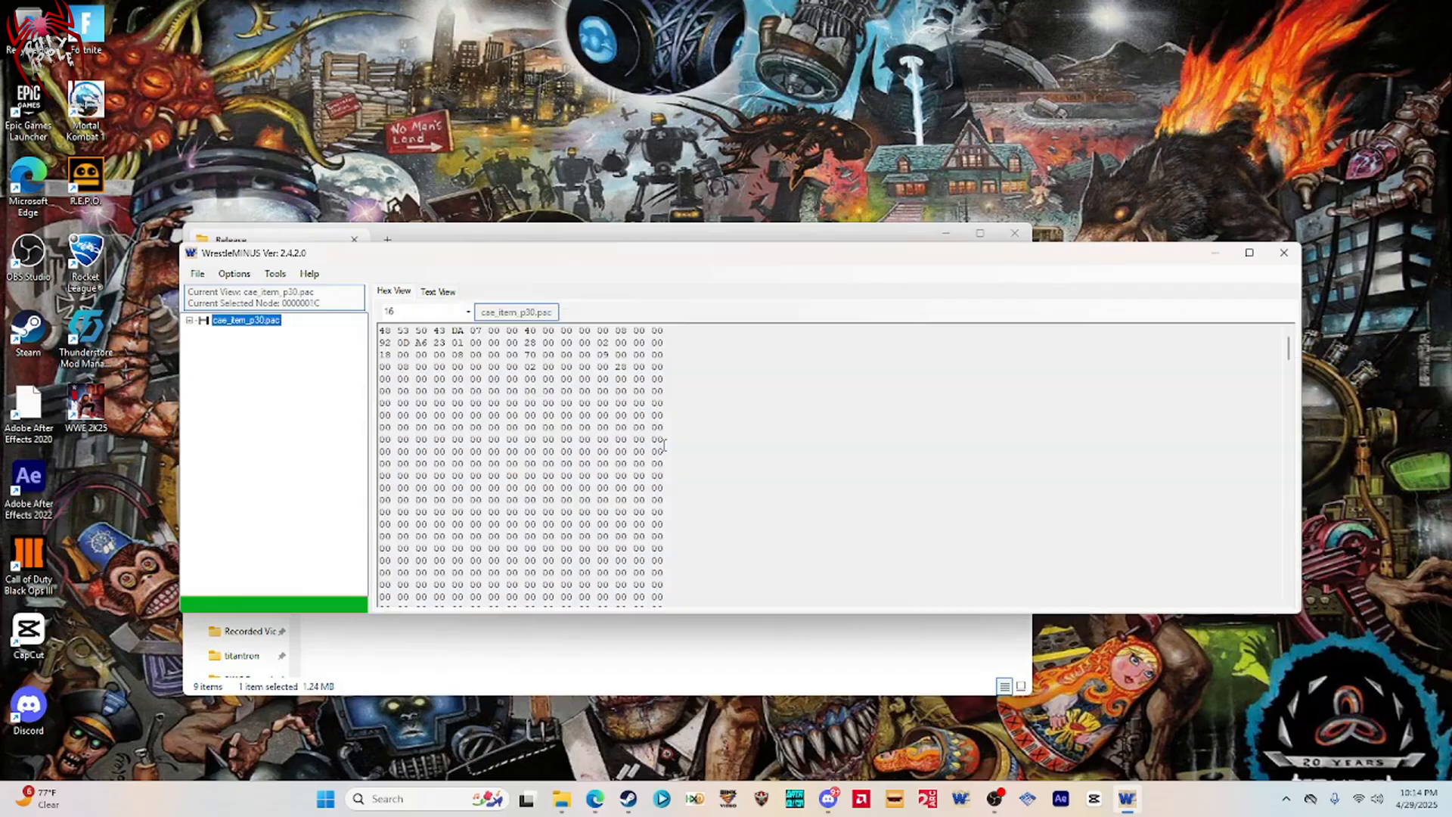
Permanently delete the backup file cae_item_p30.pac.bak from the game's pac\menu folder while choosing a file to open.
click(197, 274)
click(250, 338)
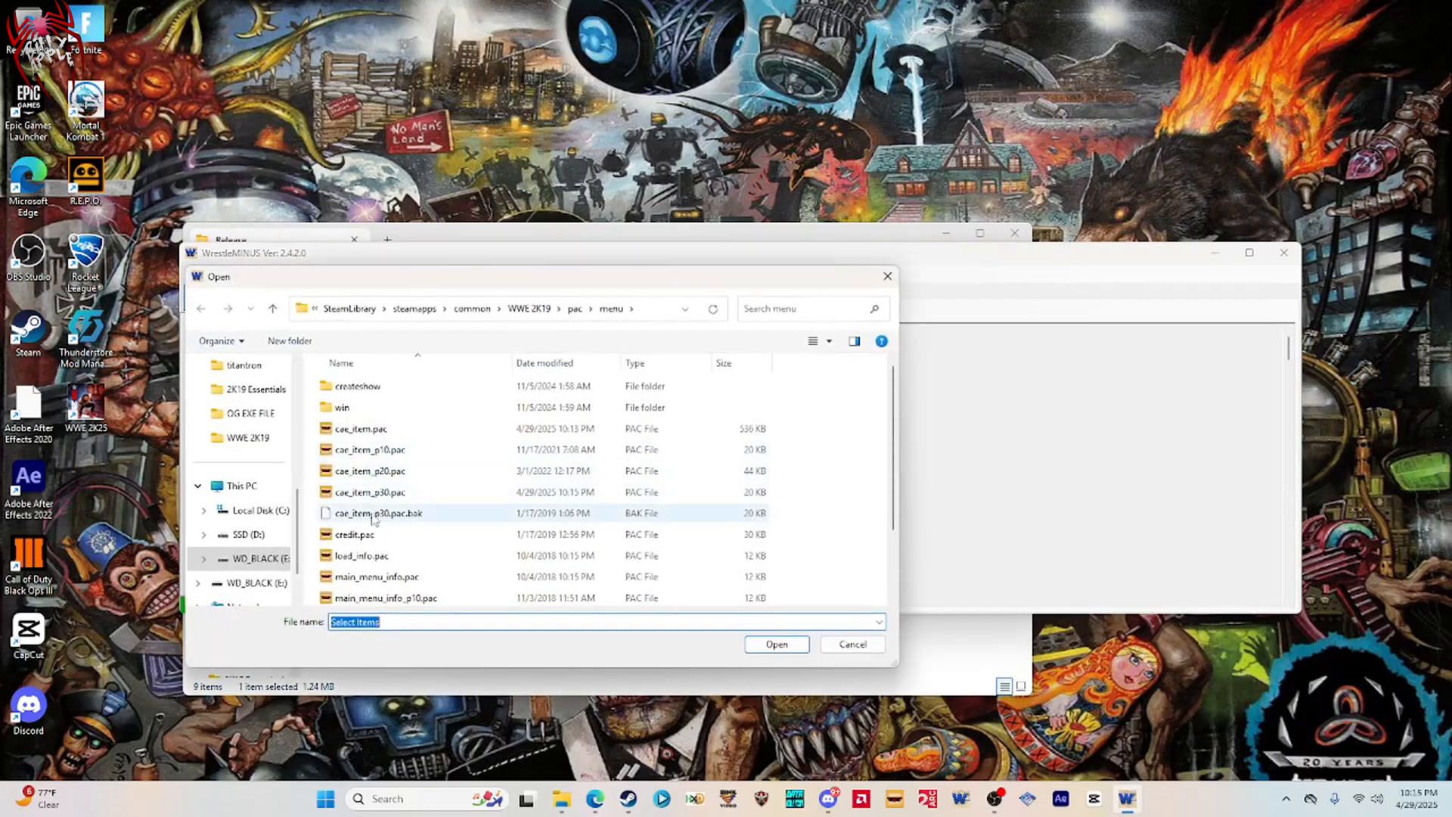
click(371, 514)
key(Delete)
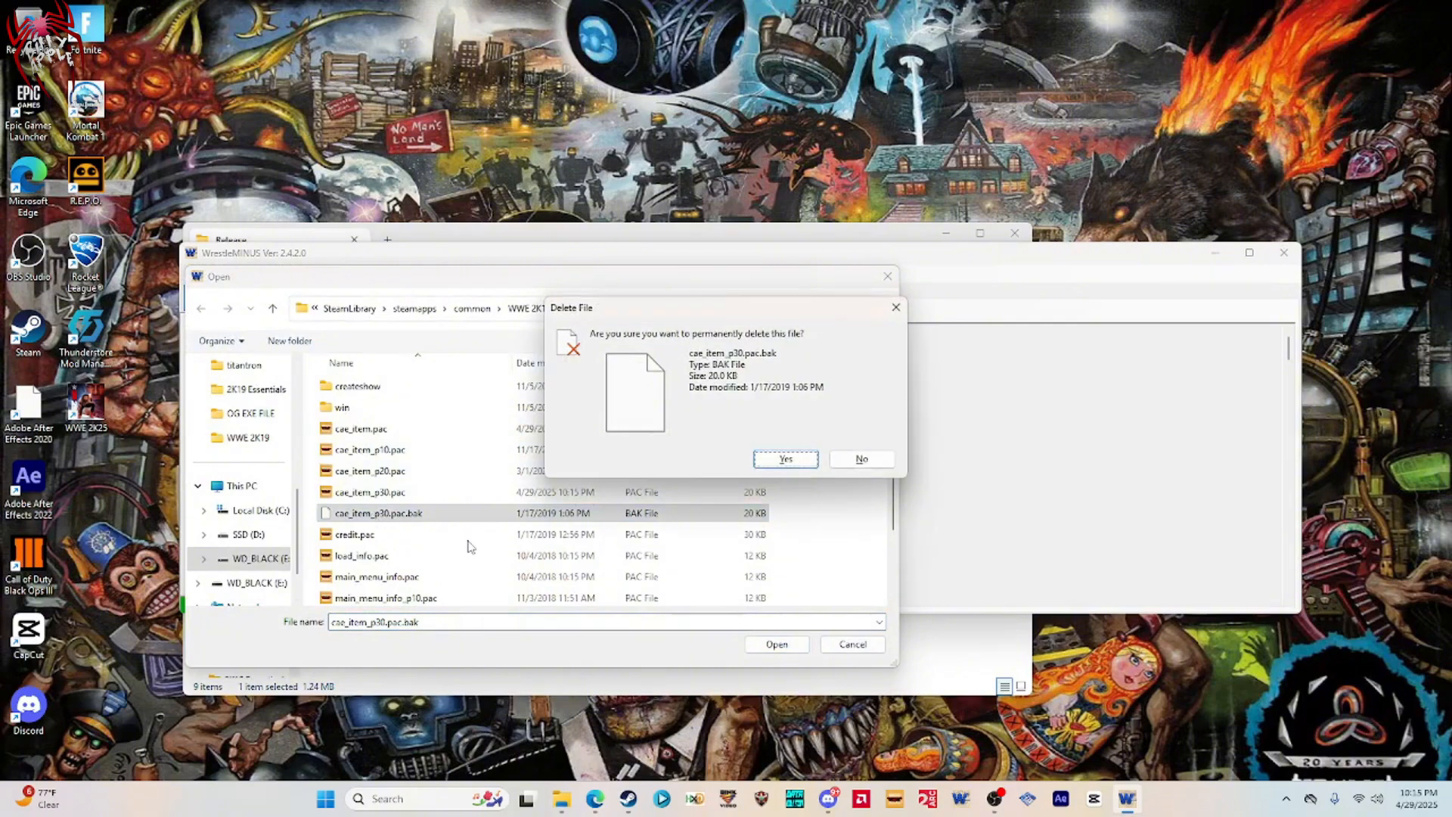
click(787, 459)
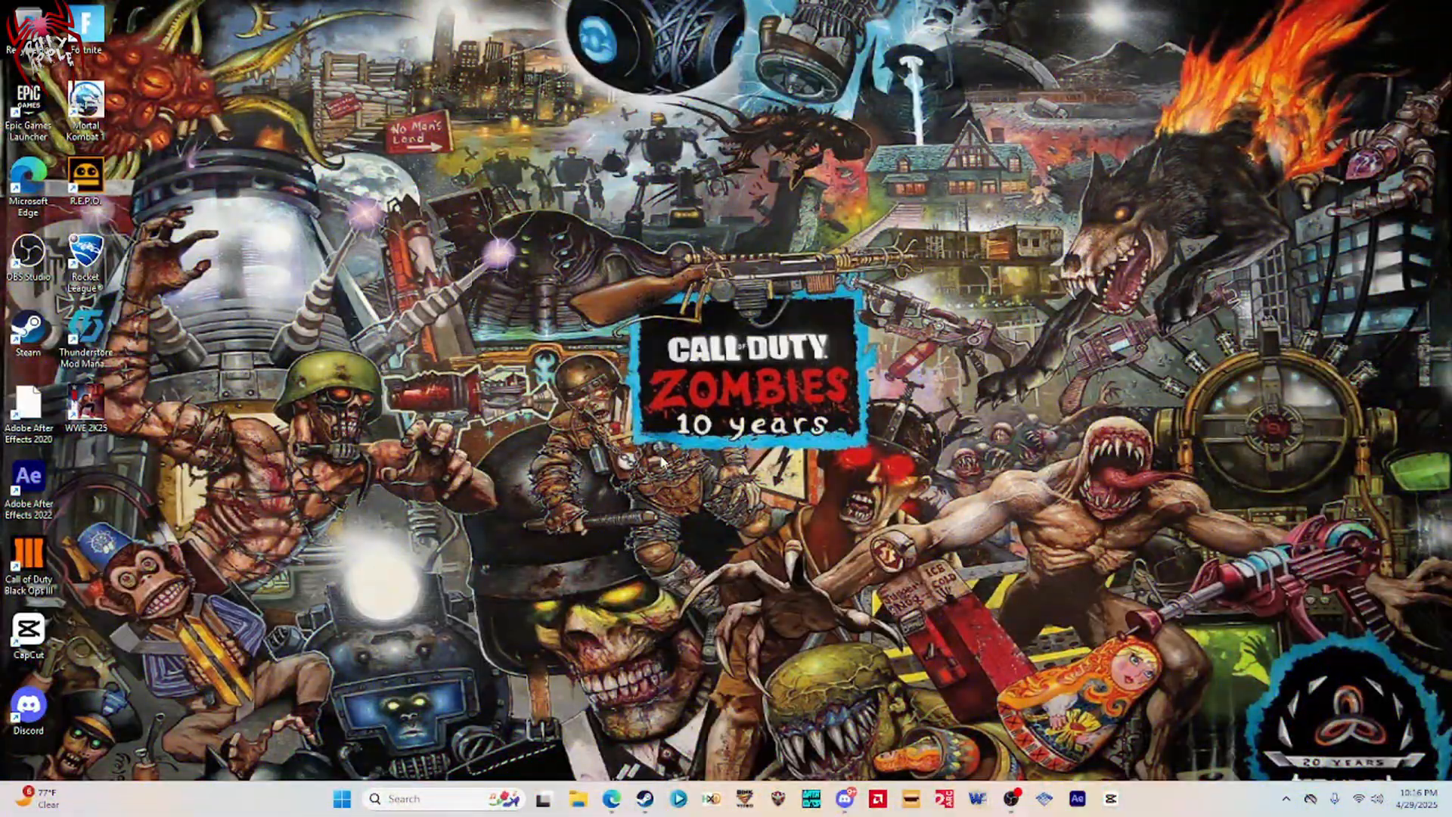
Switch to File Explorer and open the 2K19 Essentials folder in Downloads to find the Sound Editor installer.
click(578, 797)
click(246, 408)
scroll(360, 522, down, 5)
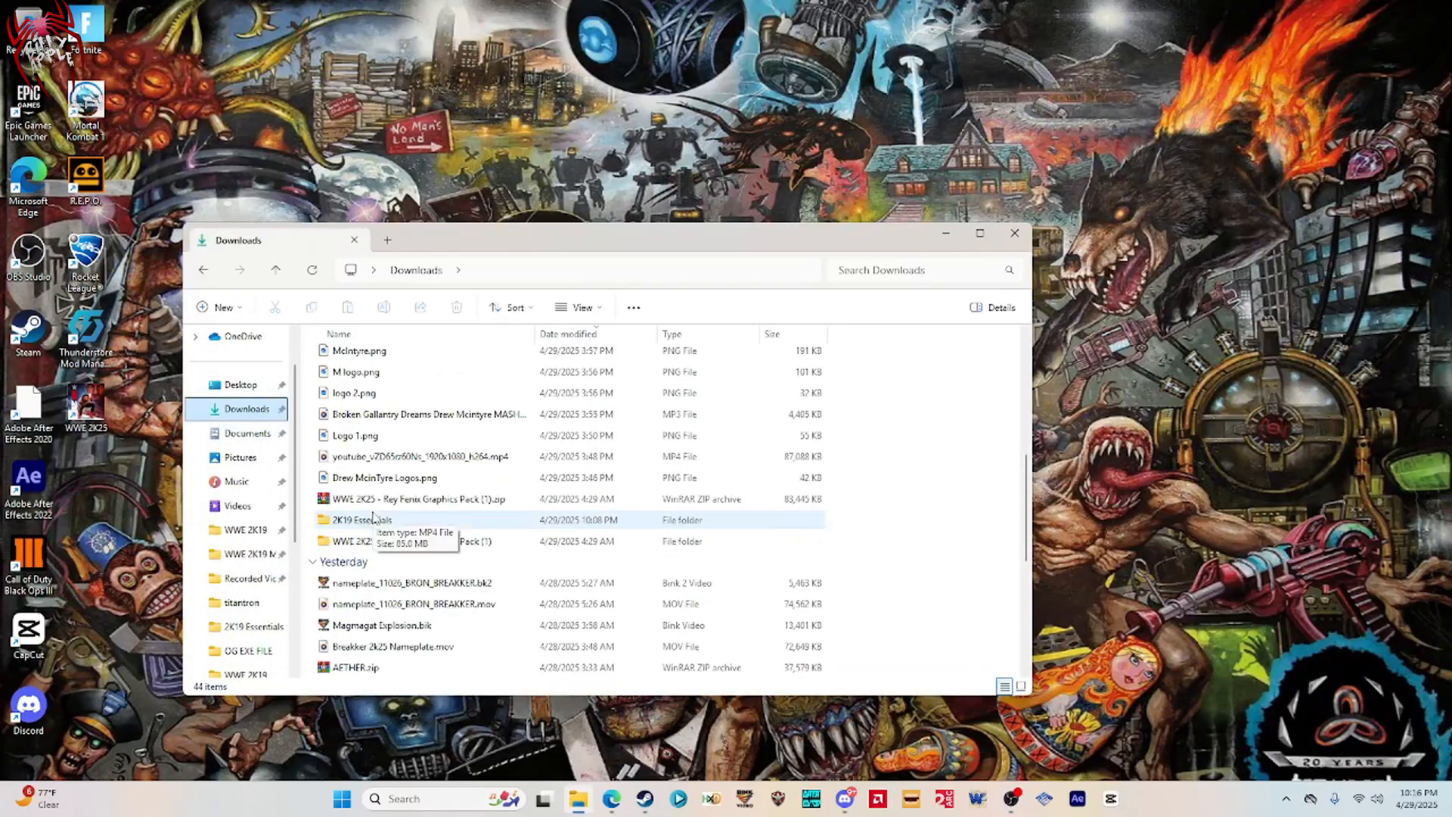
double_click(360, 522)
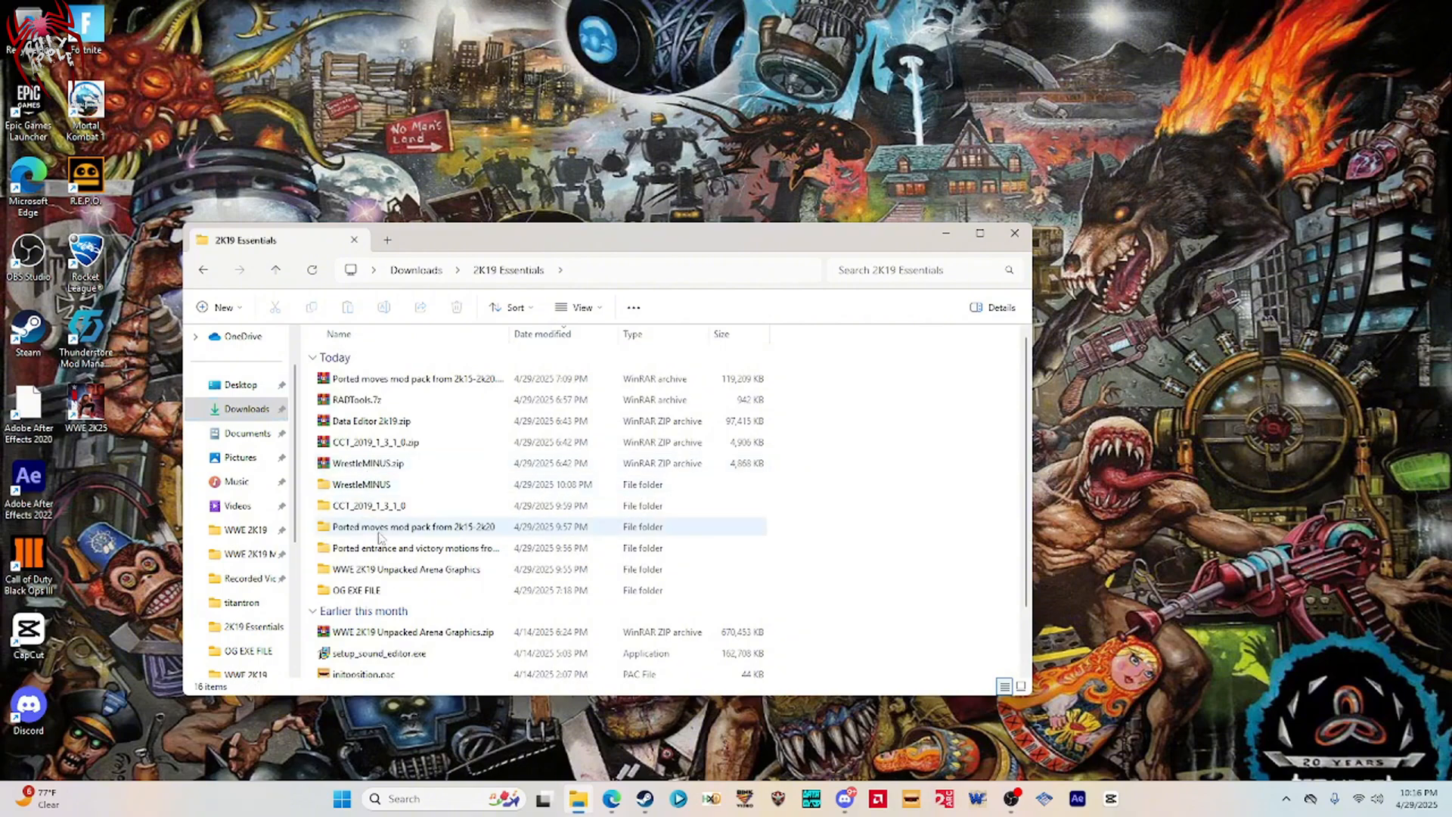
scroll(383, 558, down, 1)
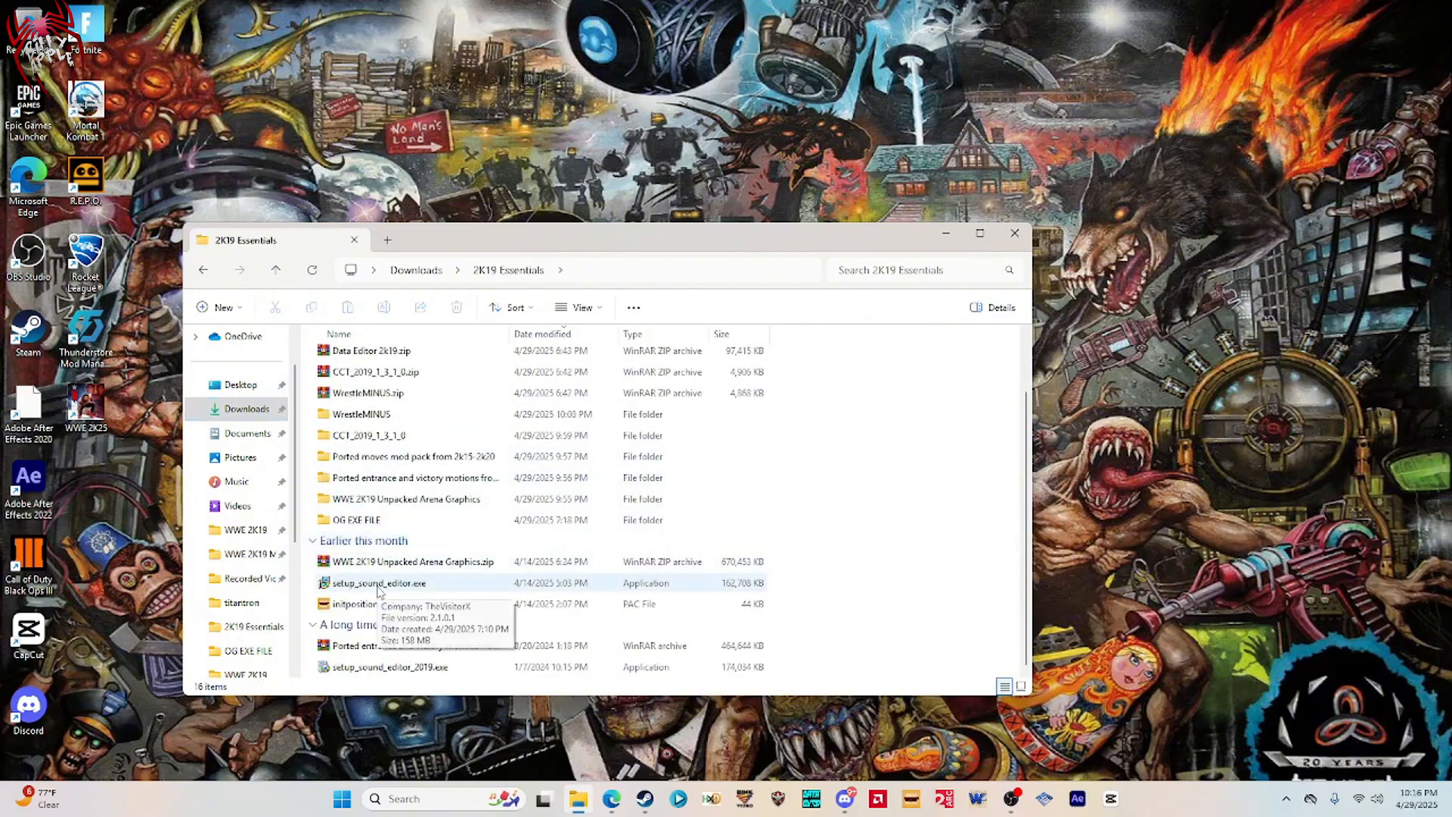
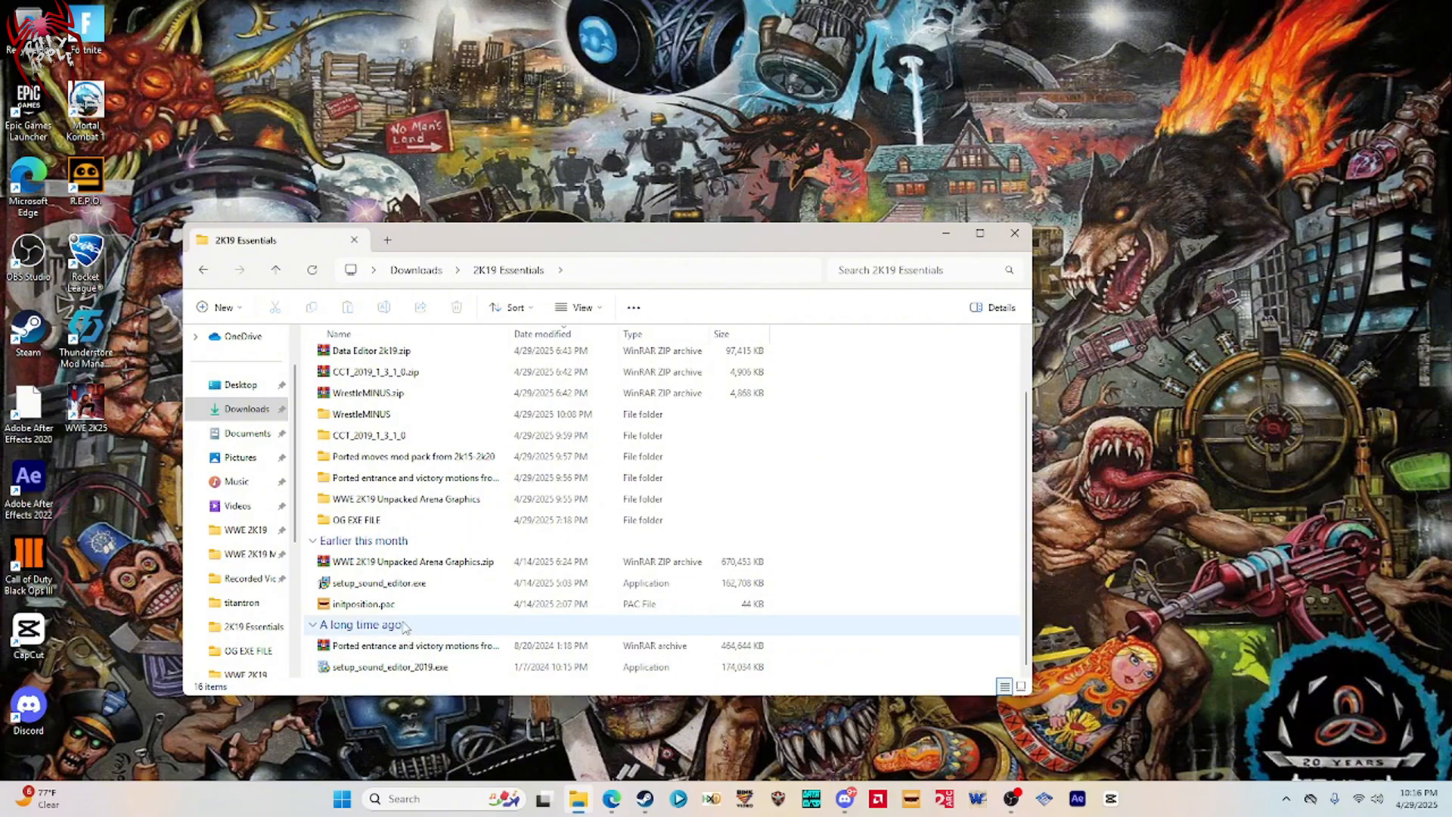
double_click(383, 587)
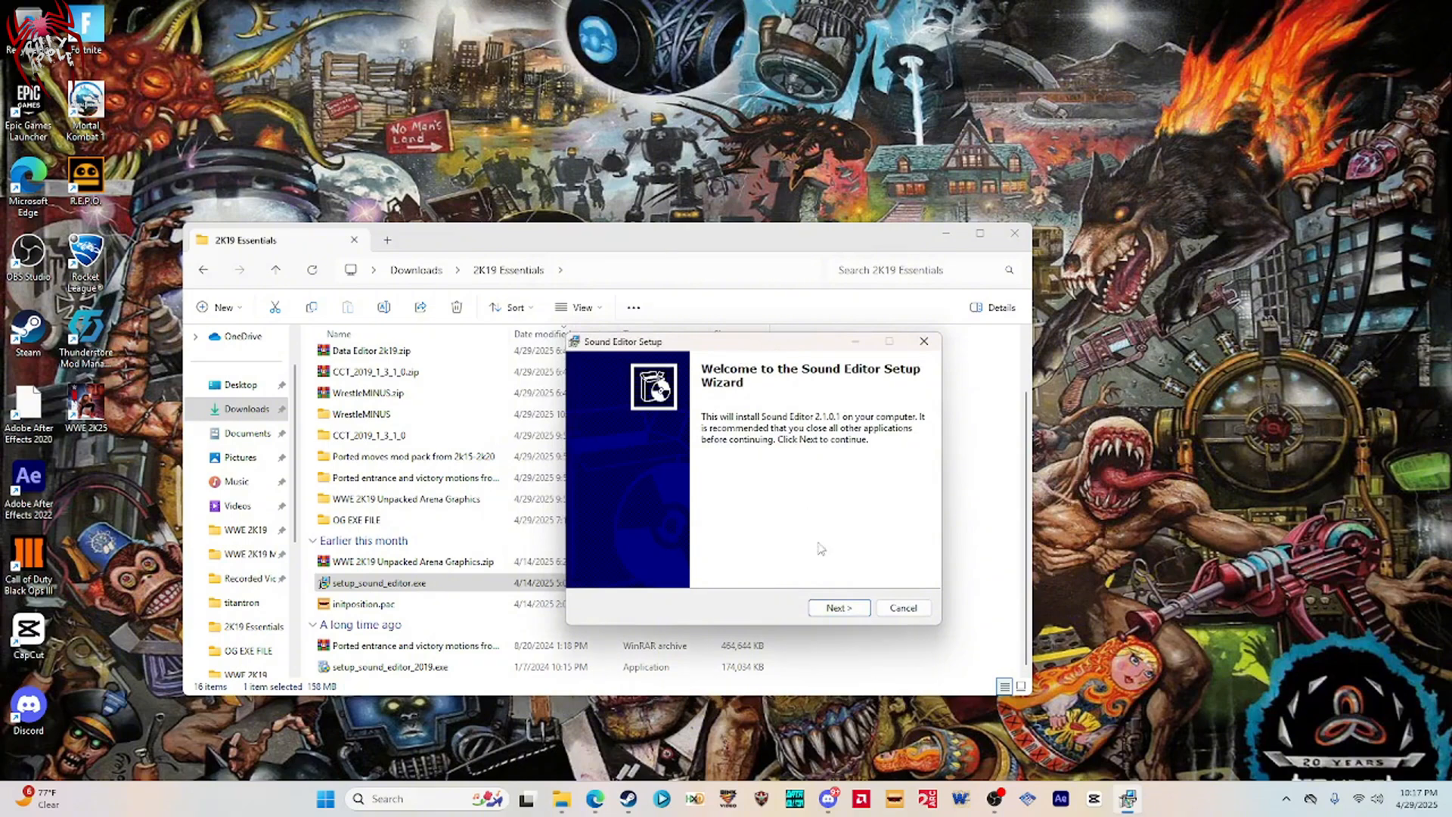
click(834, 609)
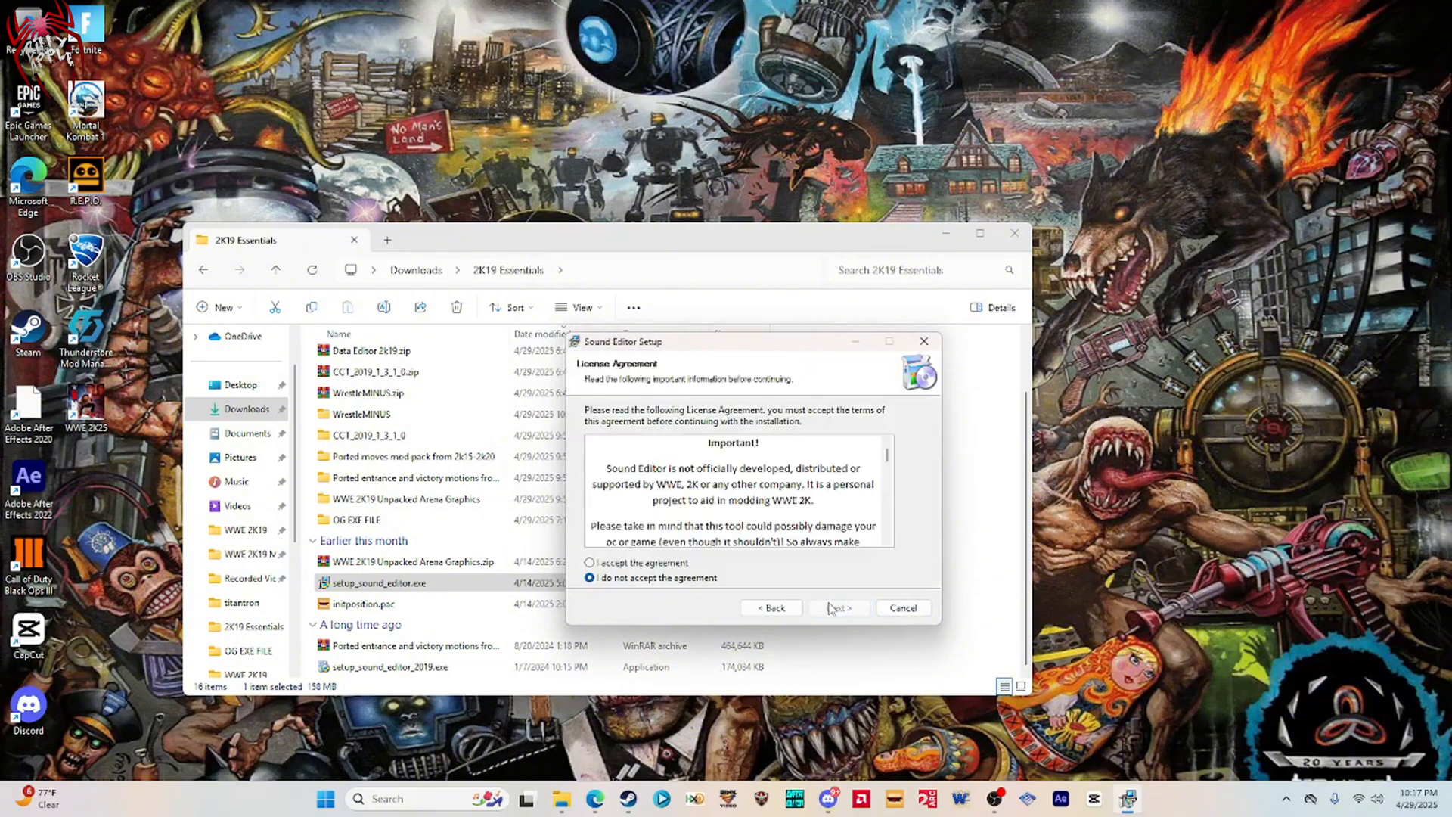
click(590, 563)
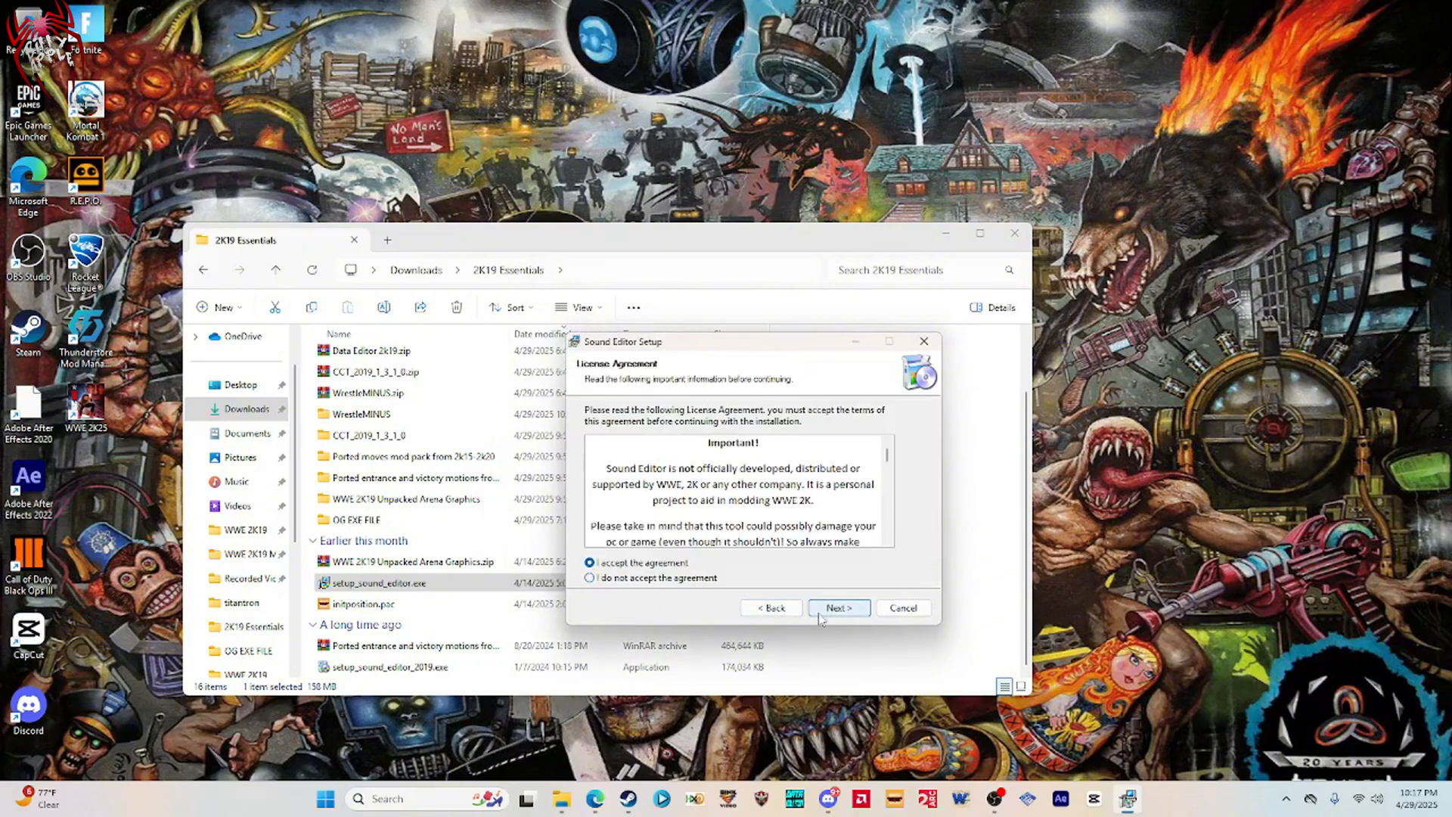
click(836, 608)
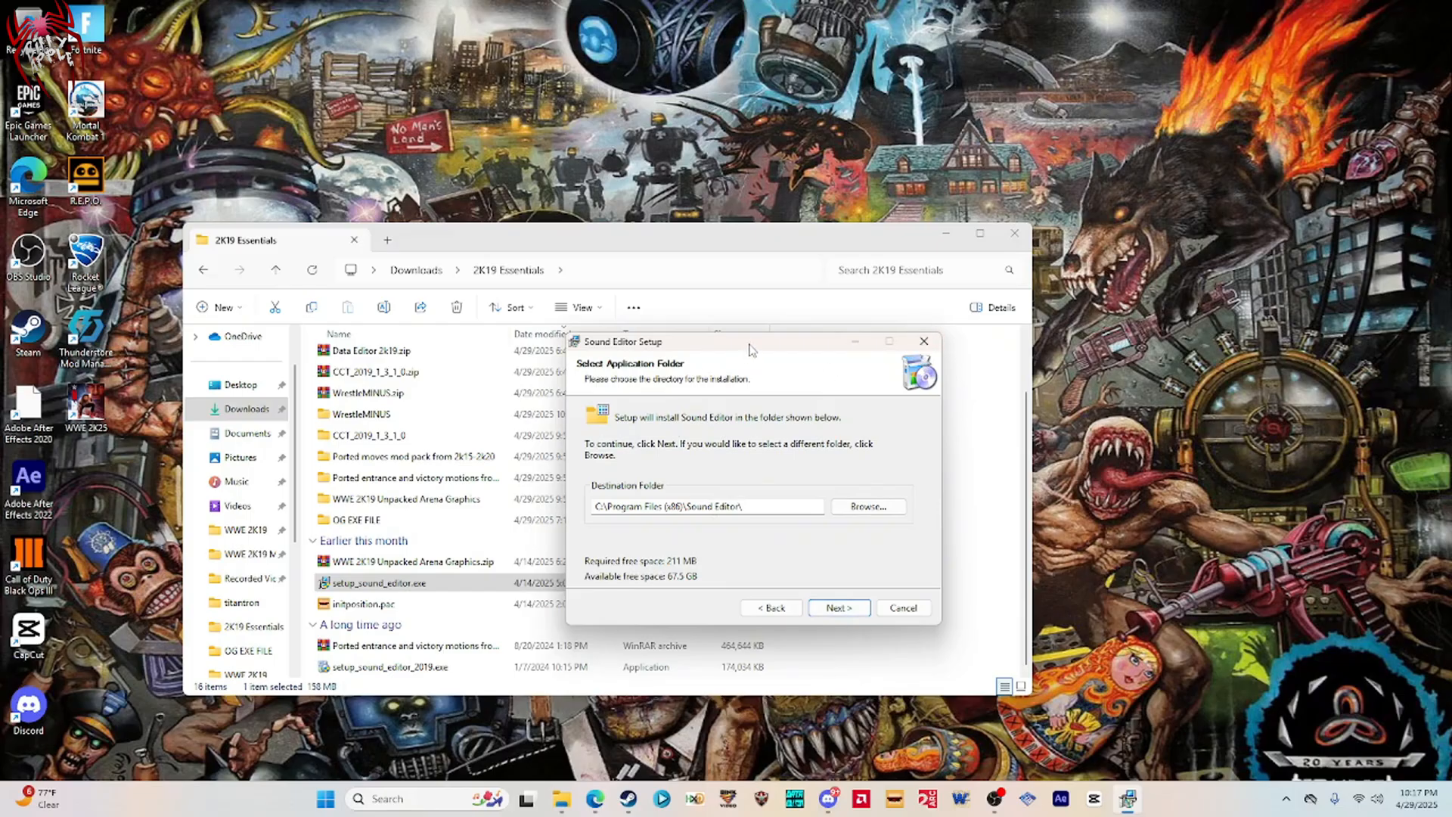
mouse_move(751, 348)
mouse_down()
mouse_move(760, 324)
mouse_move(748, 325)
mouse_up()
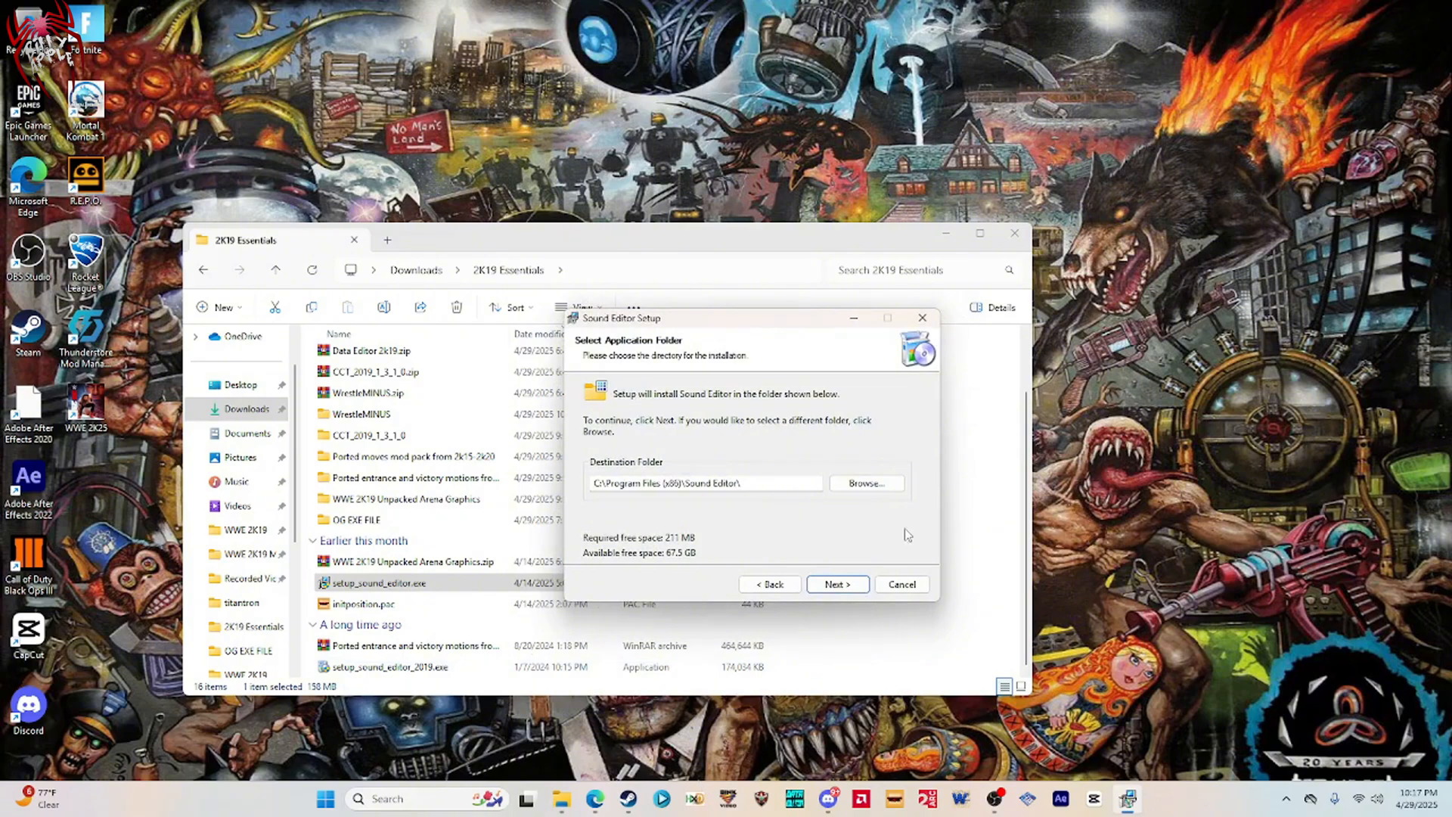
click(922, 318)
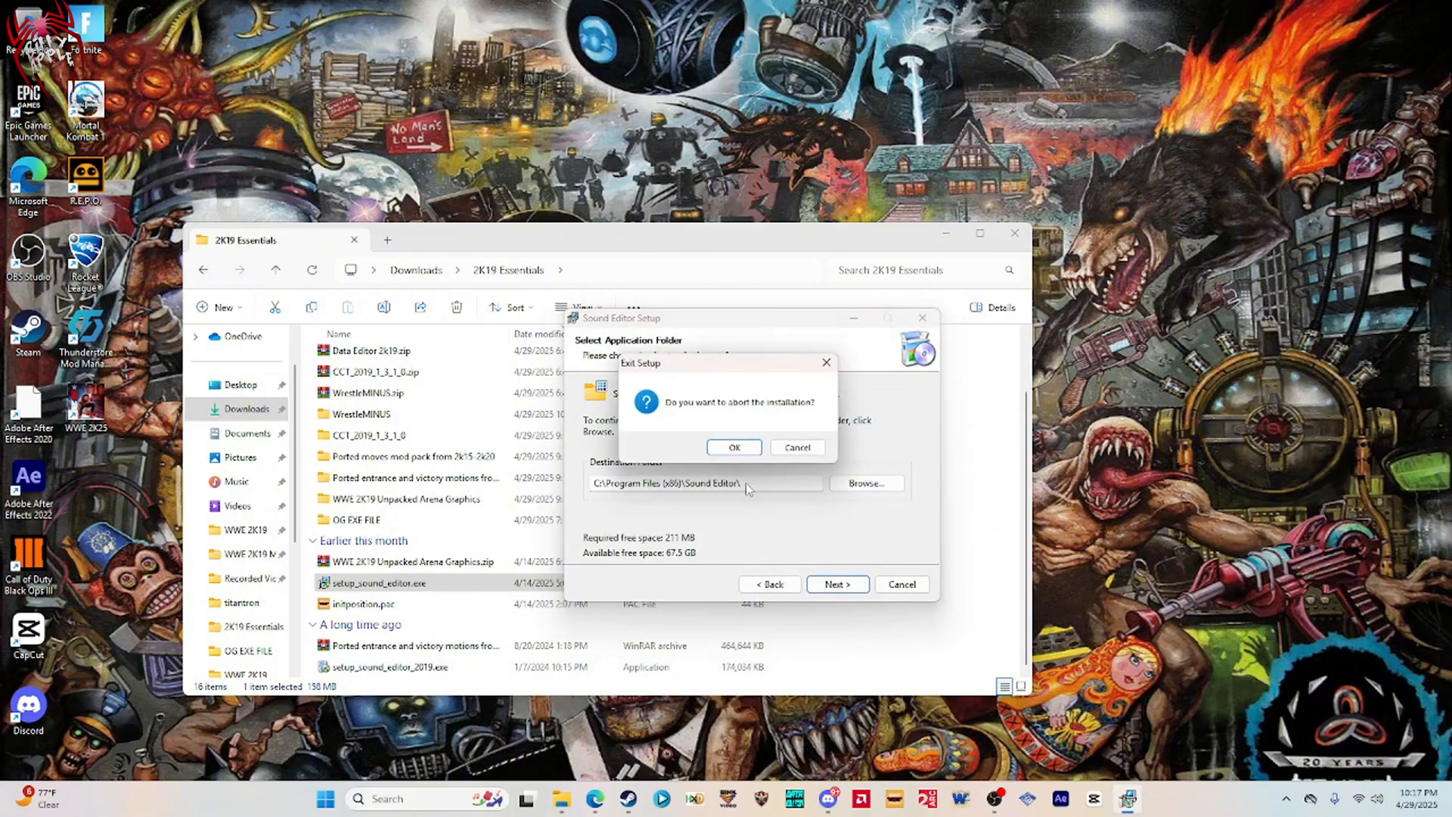
click(734, 446)
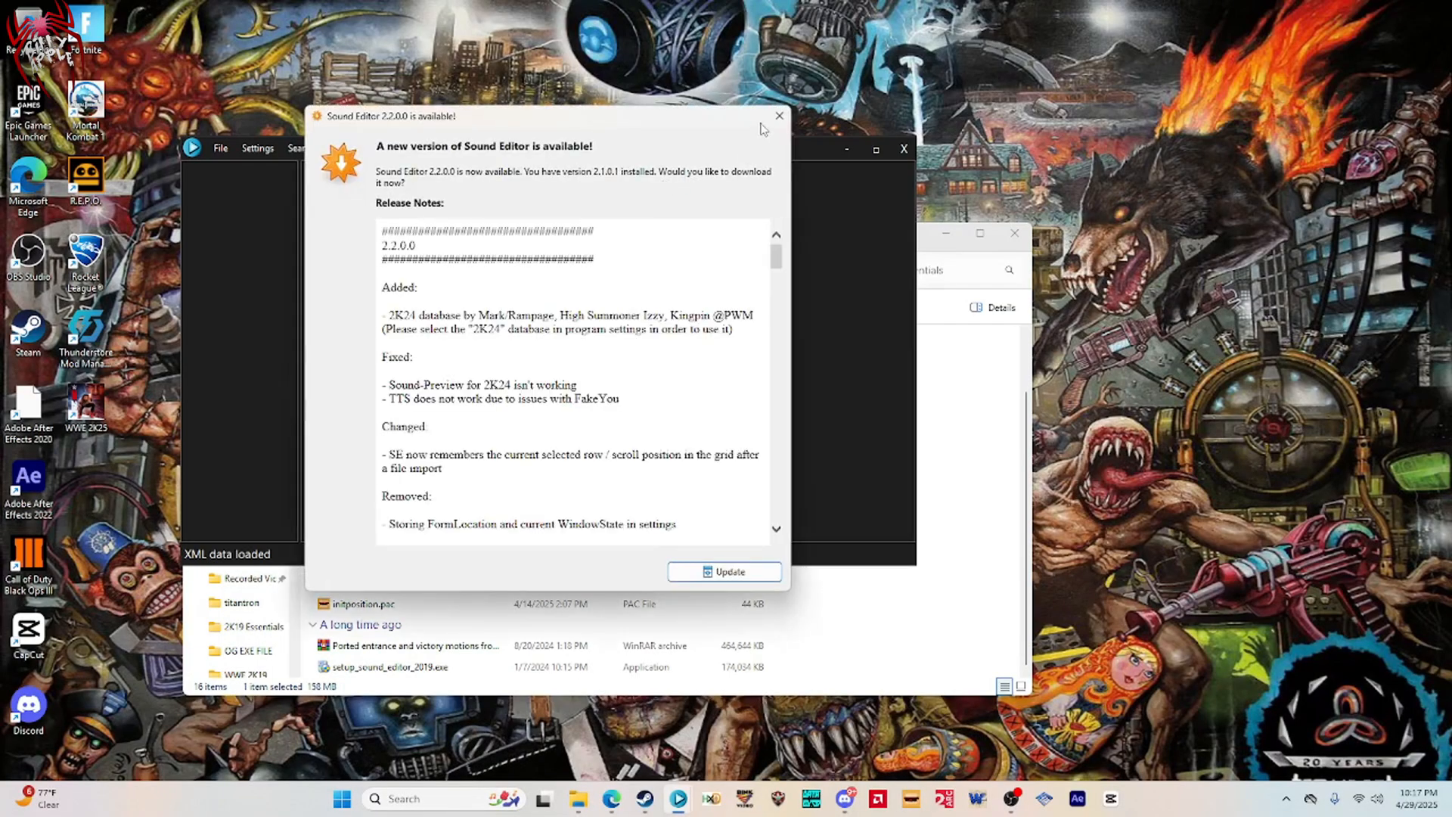
In Sound Editor, start opening a PCK file and browse to SteamLibrary\steamapps\common\WWE 2K19\sound on the WD_BLACK (E:) drive.
drag(532, 148, 709, 198)
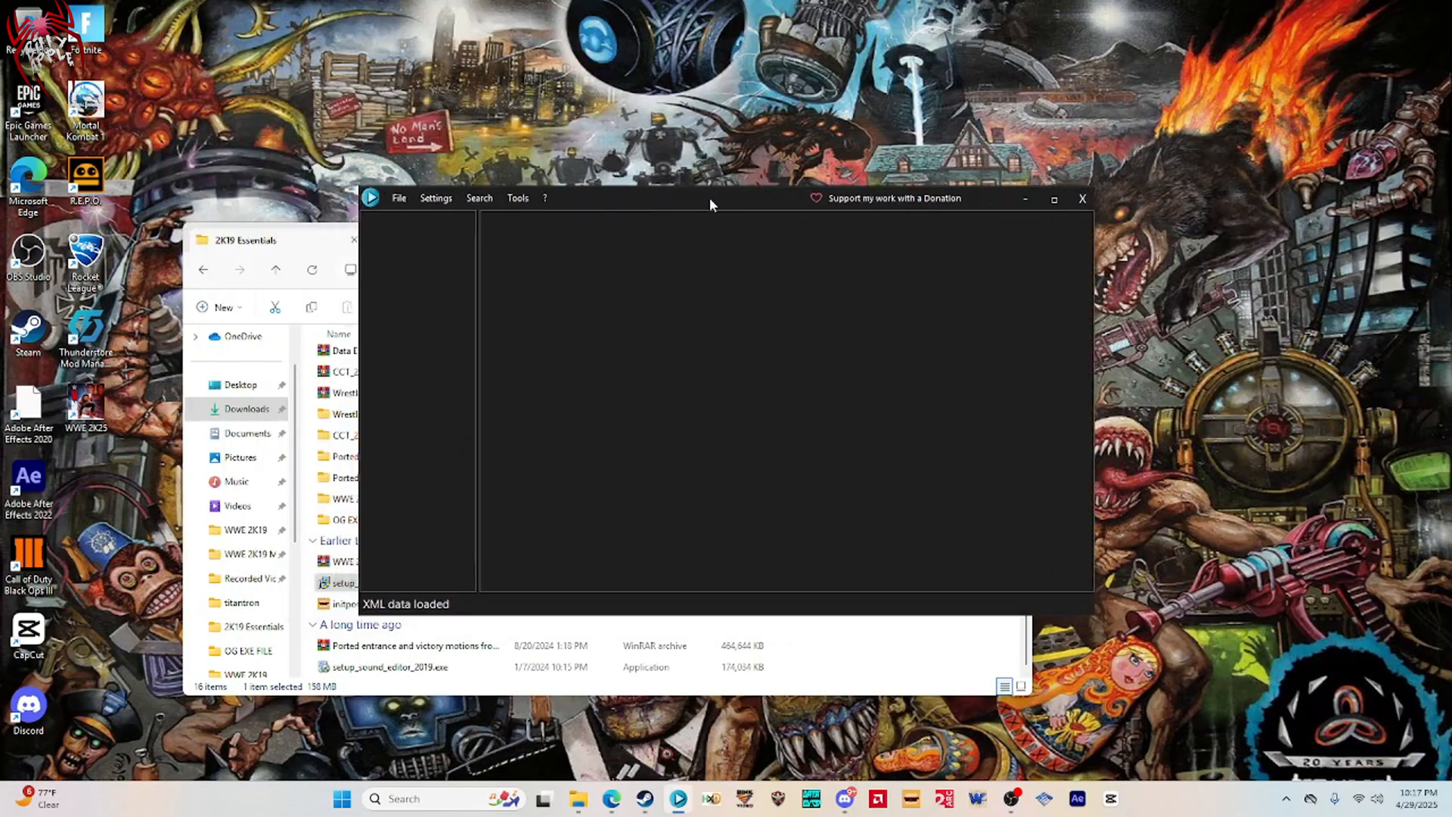
click(394, 201)
click(406, 238)
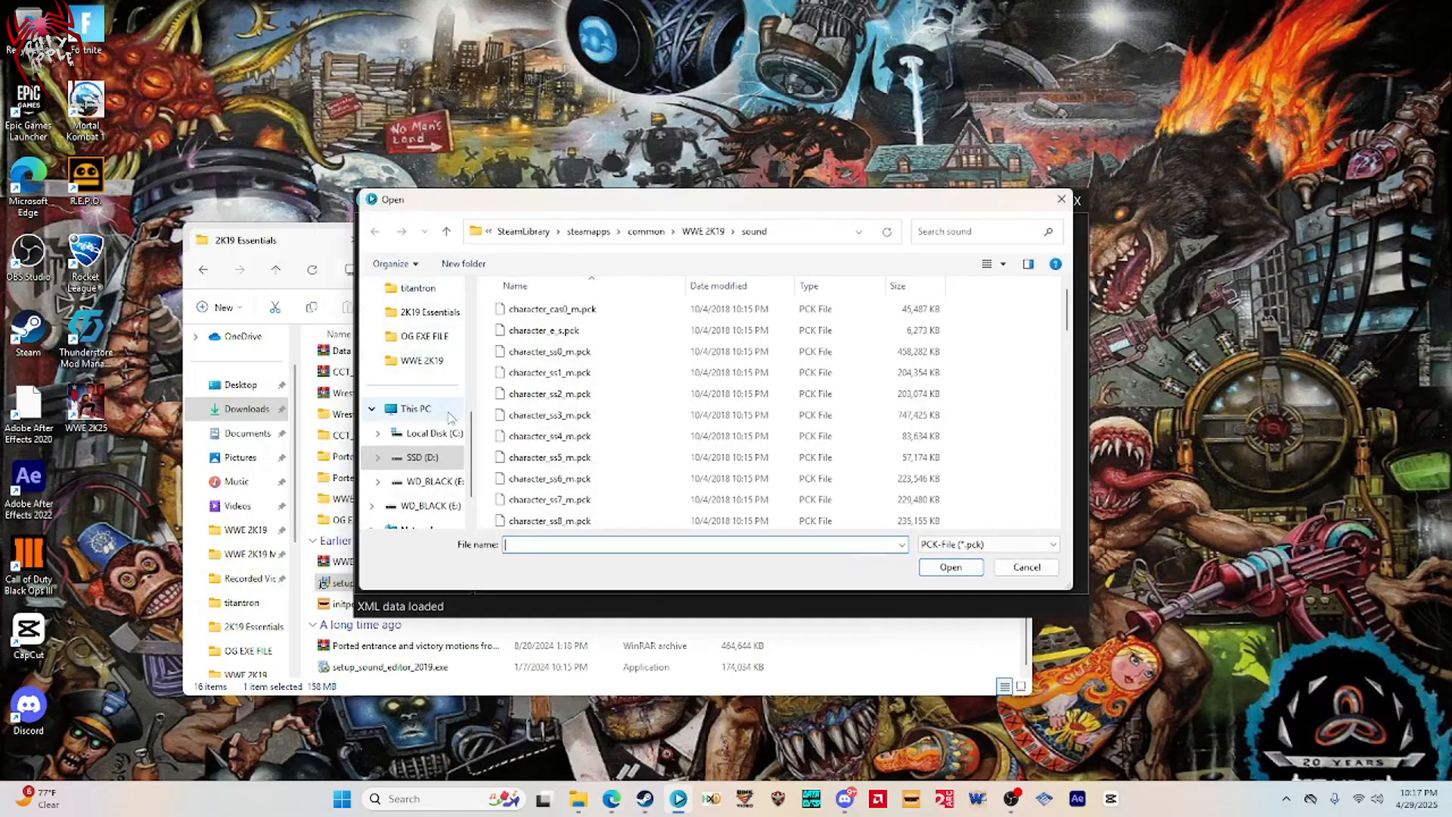
scroll(450, 417, down, 1)
click(429, 457)
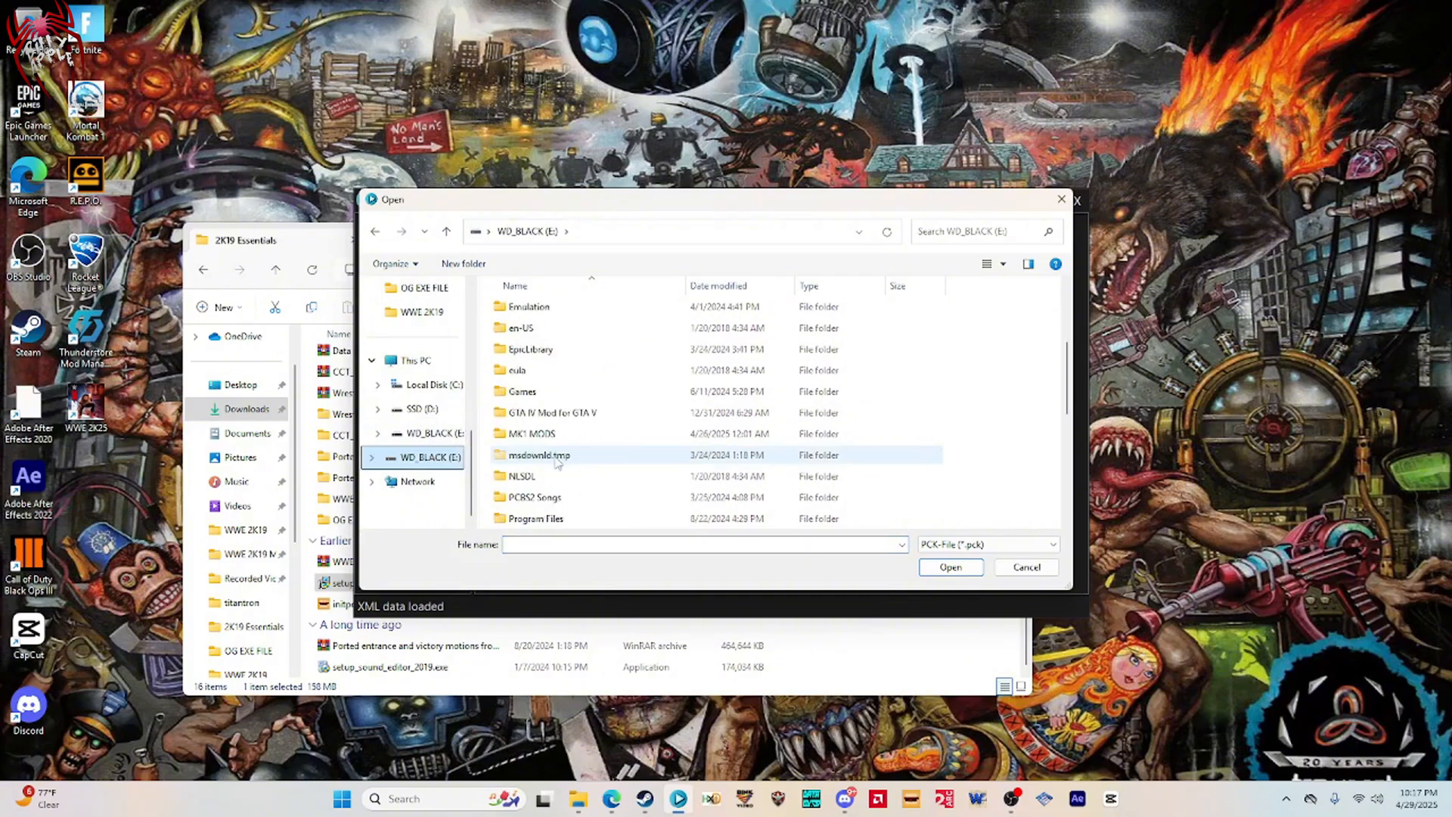
scroll(557, 462, down, 2)
double_click(542, 497)
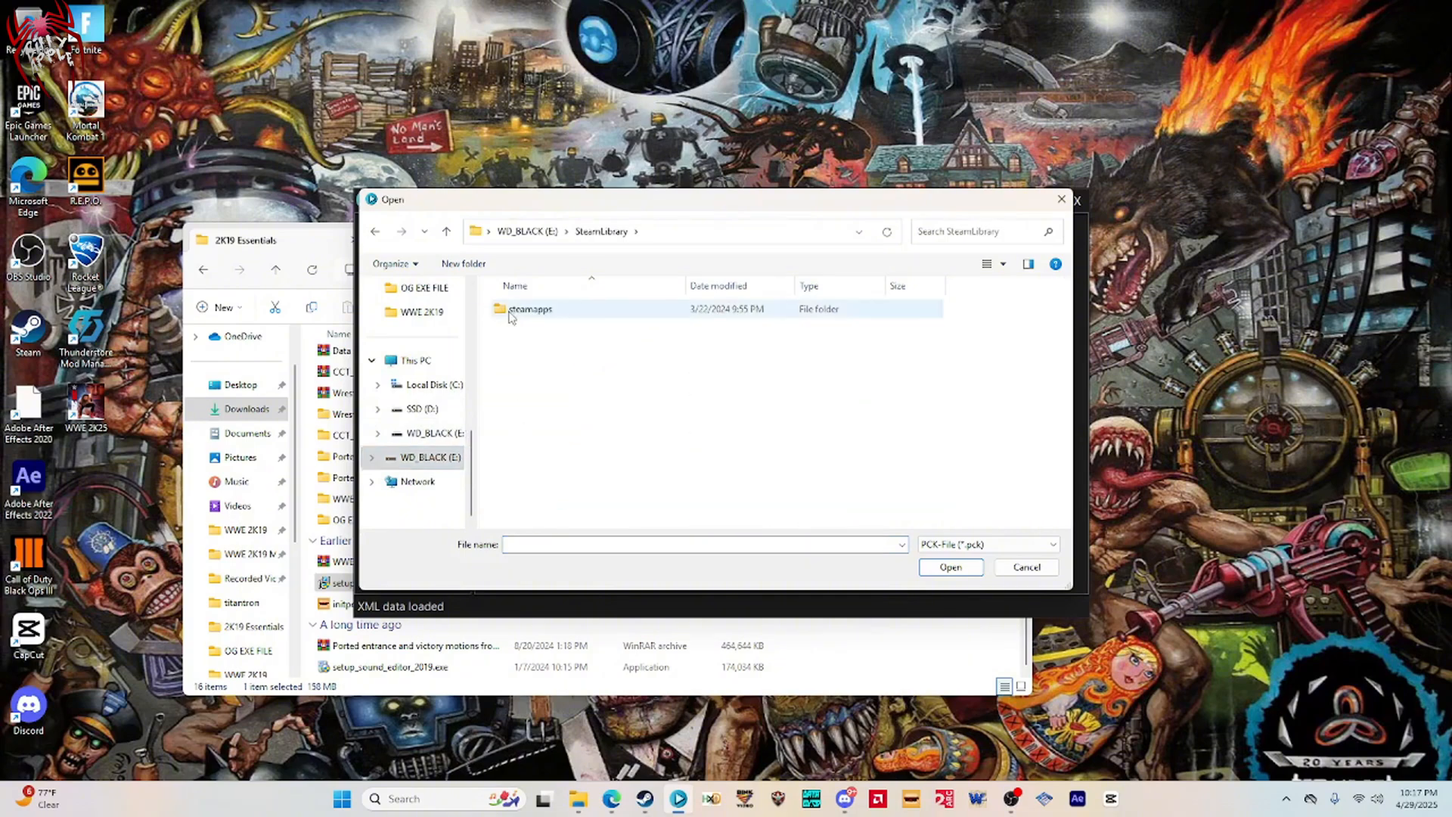
double_click(530, 309)
double_click(529, 309)
scroll(533, 454, down, 3)
double_click(533, 499)
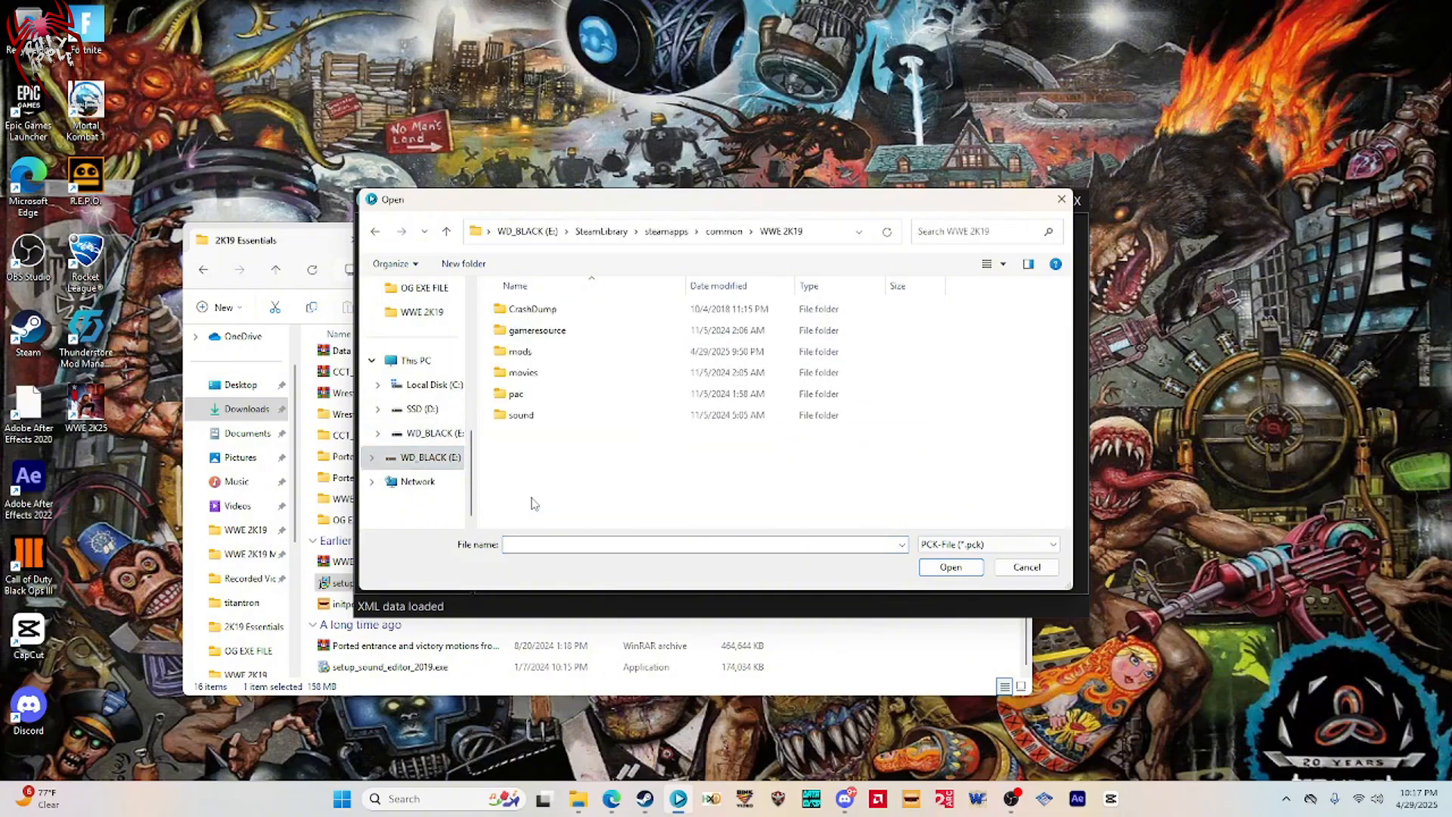
double_click(521, 418)
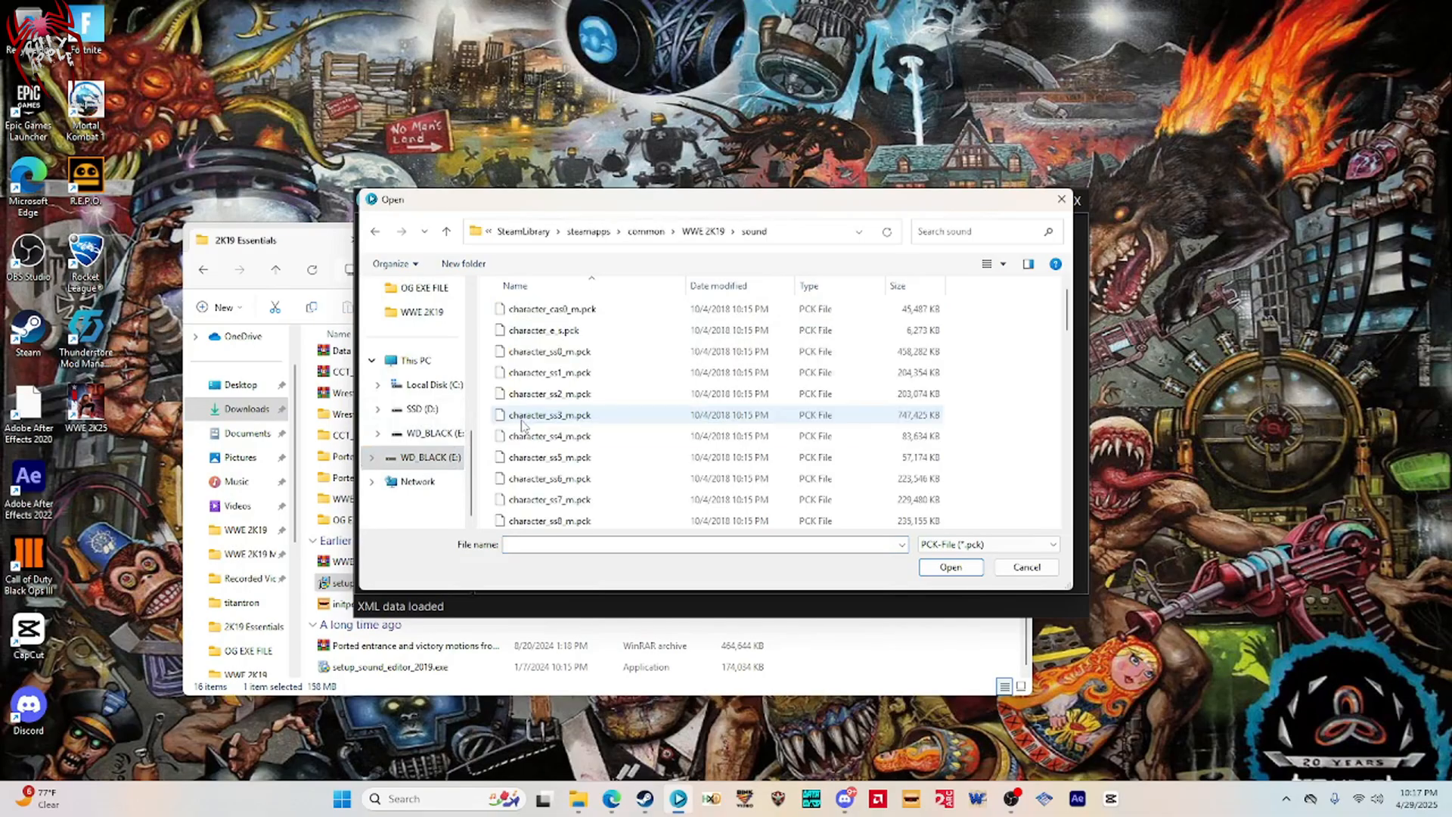
Open music_misc_1_m.pck from the game's sound folder.
scroll(521, 424, down, 10)
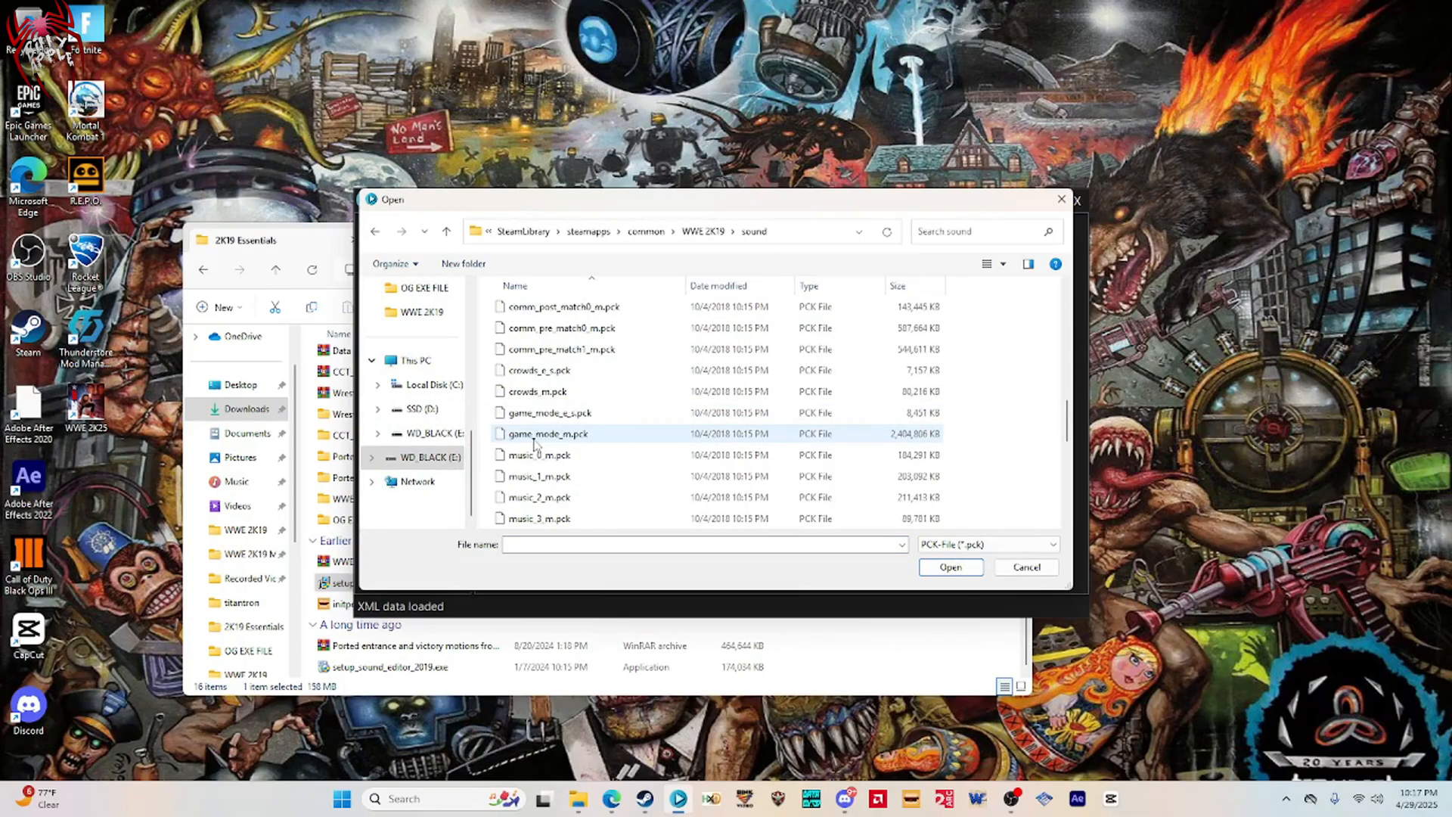
scroll(537, 424, down, 1)
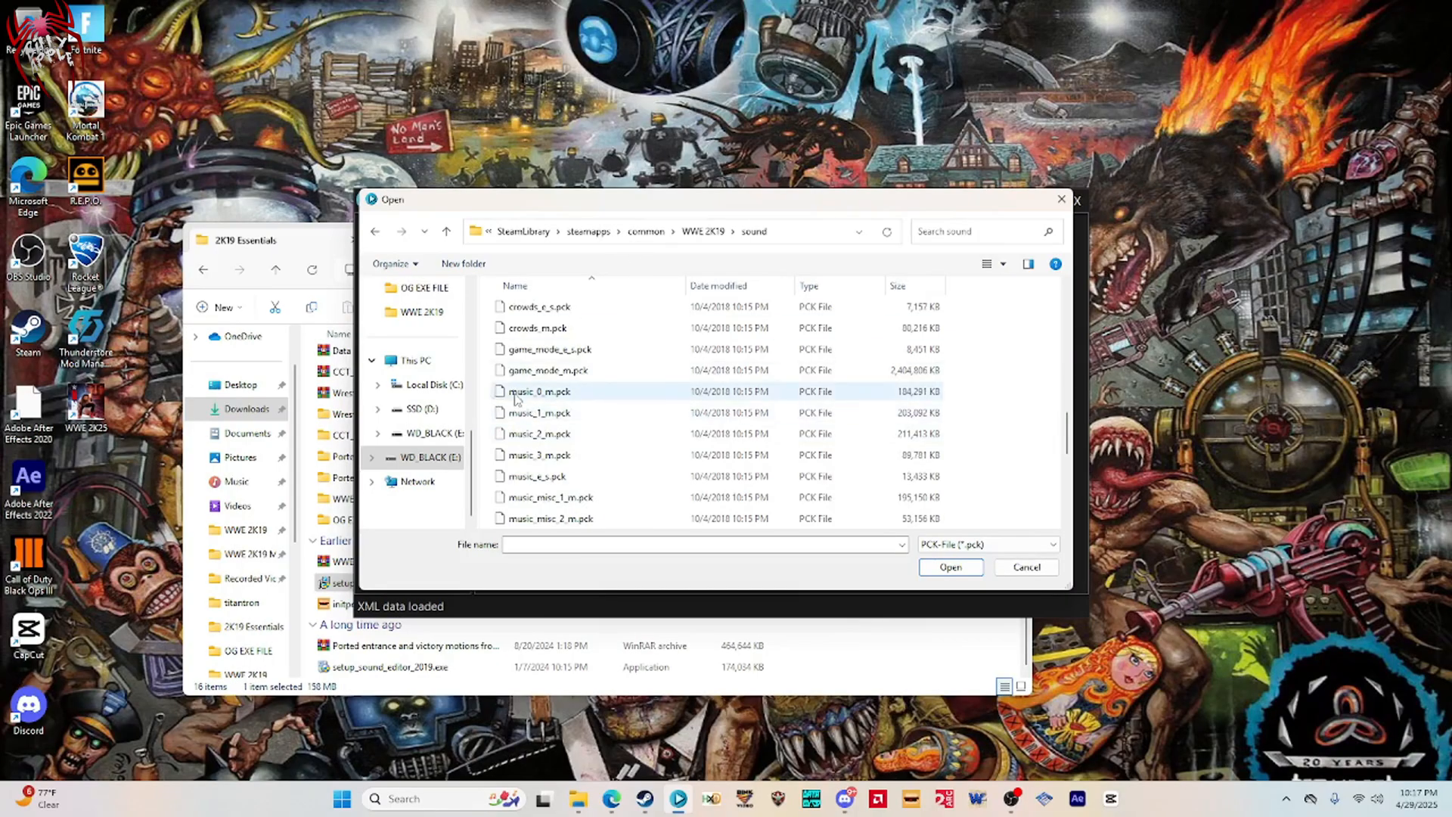
scroll(529, 461, down, 1)
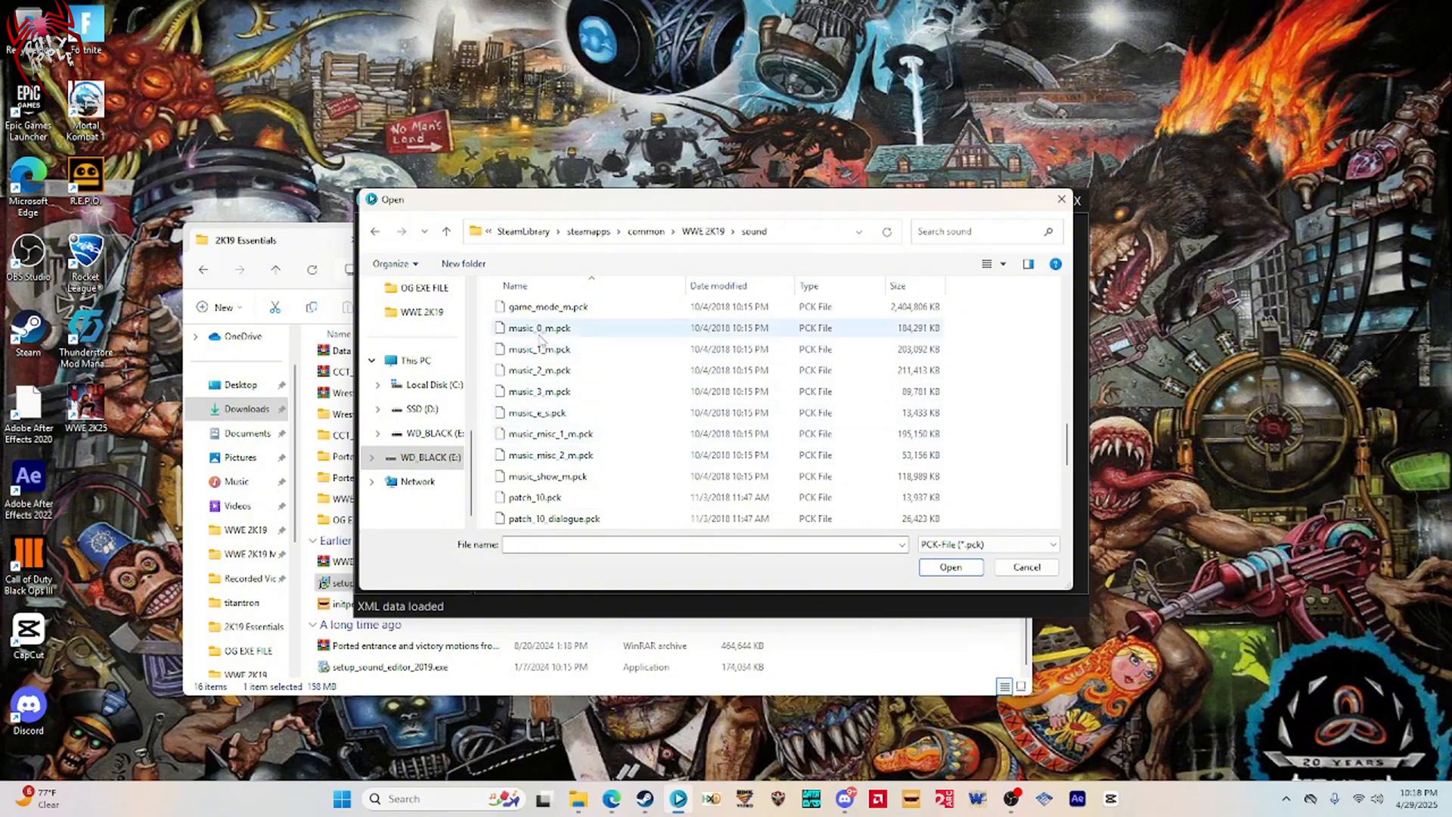
double_click(554, 434)
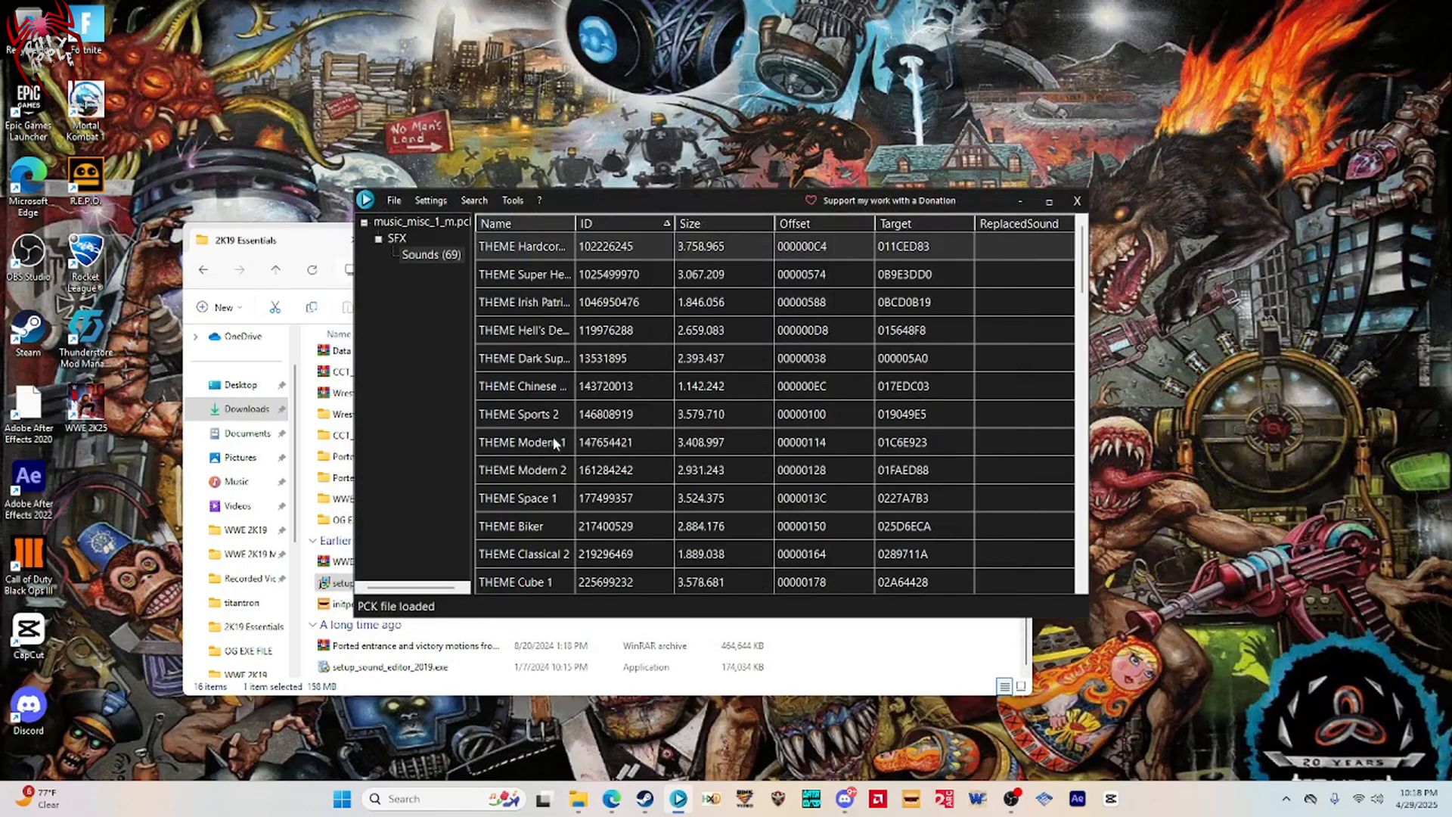
Select WWE 2K19 as the sound database in the program settings and save them.
drag(647, 193, 575, 227)
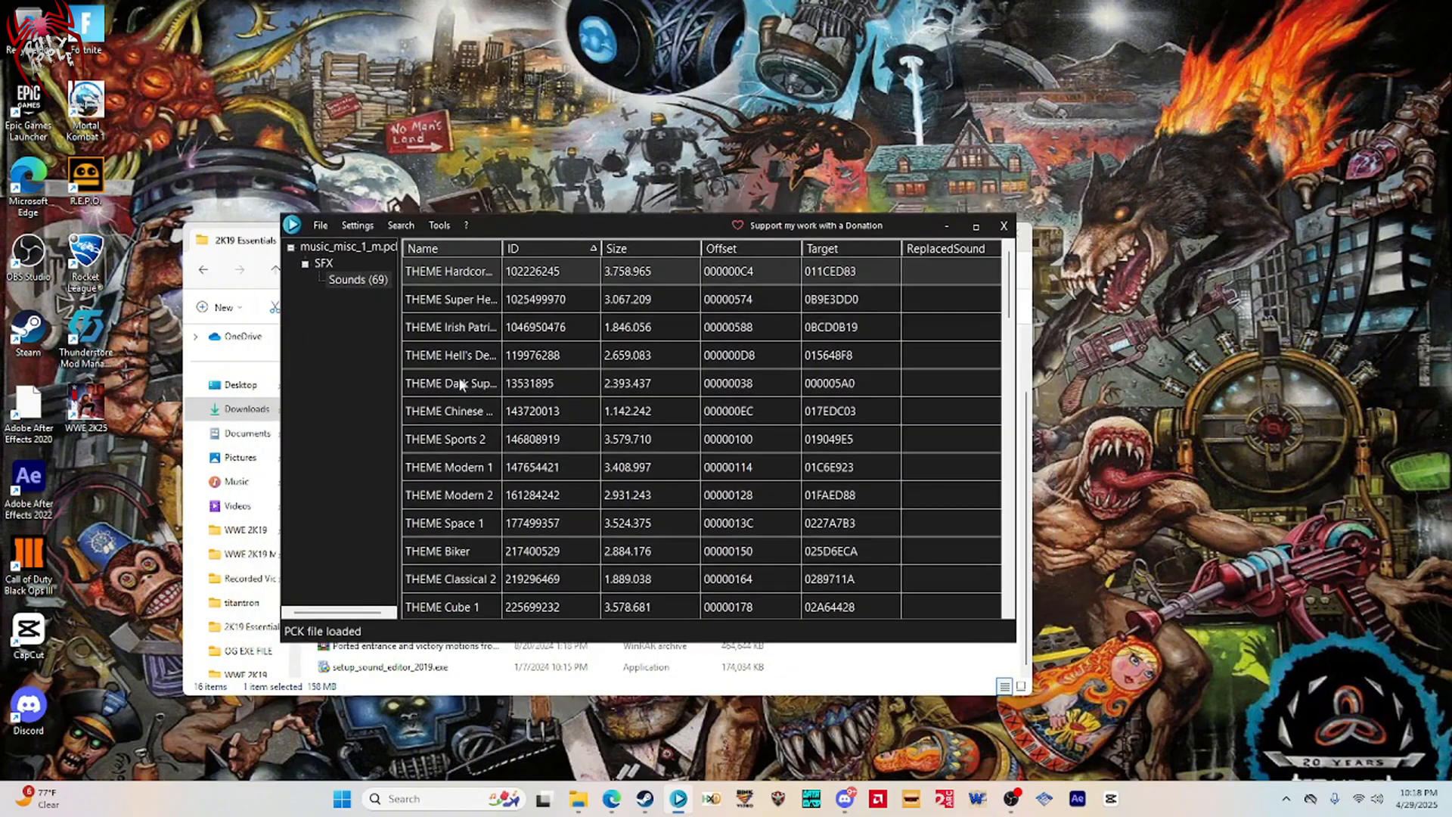
click(357, 225)
click(360, 246)
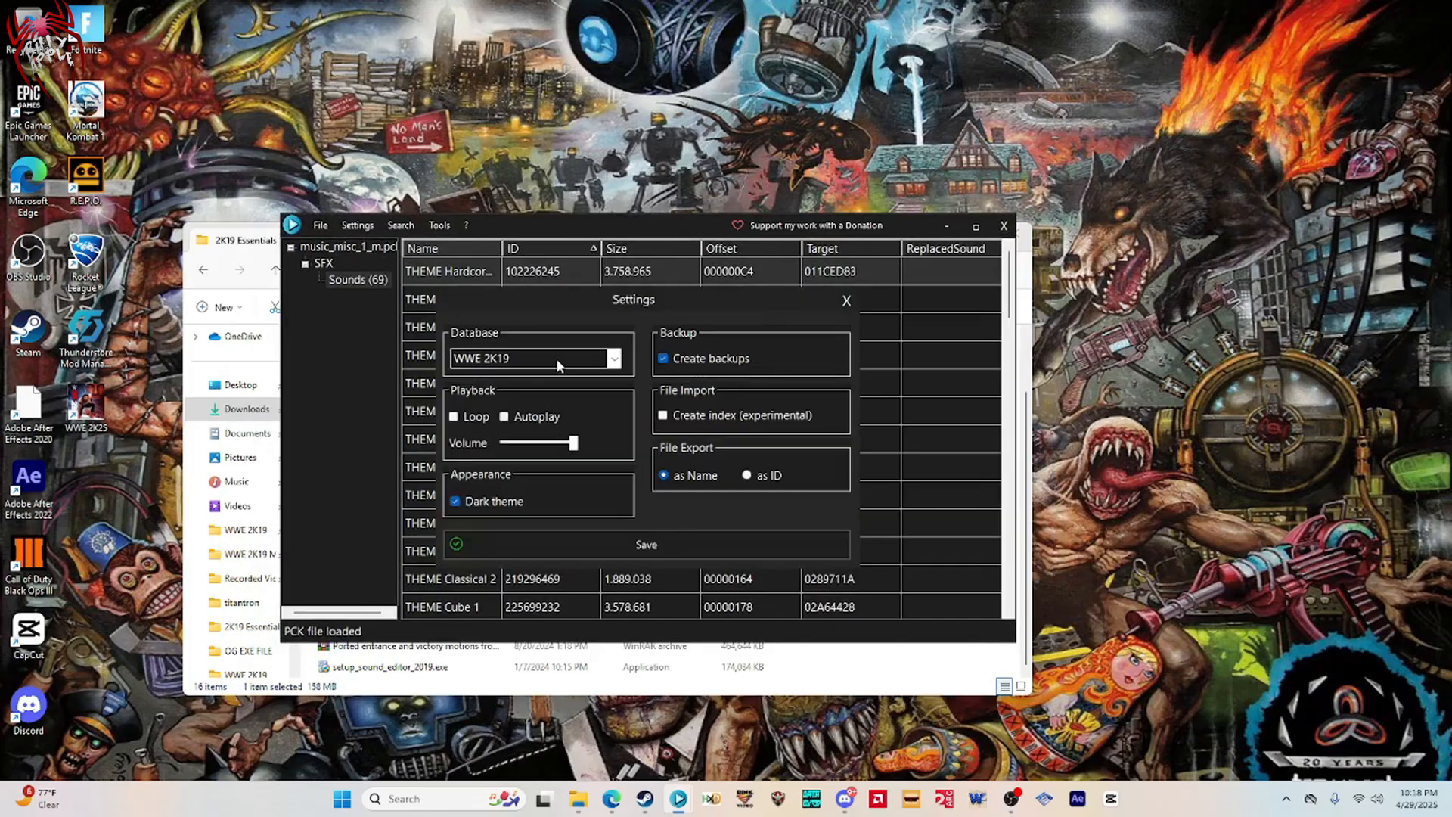
click(611, 360)
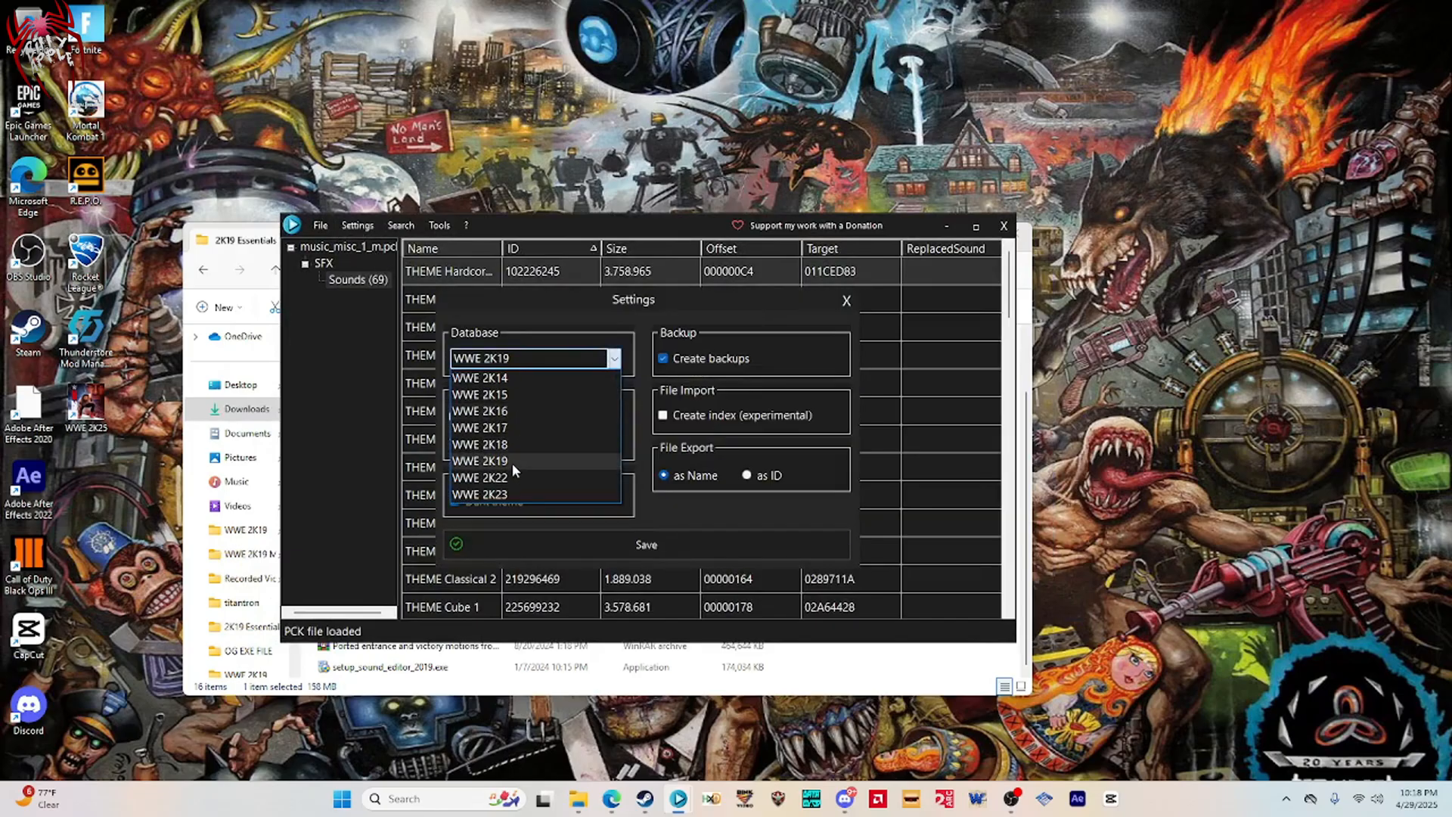
click(511, 461)
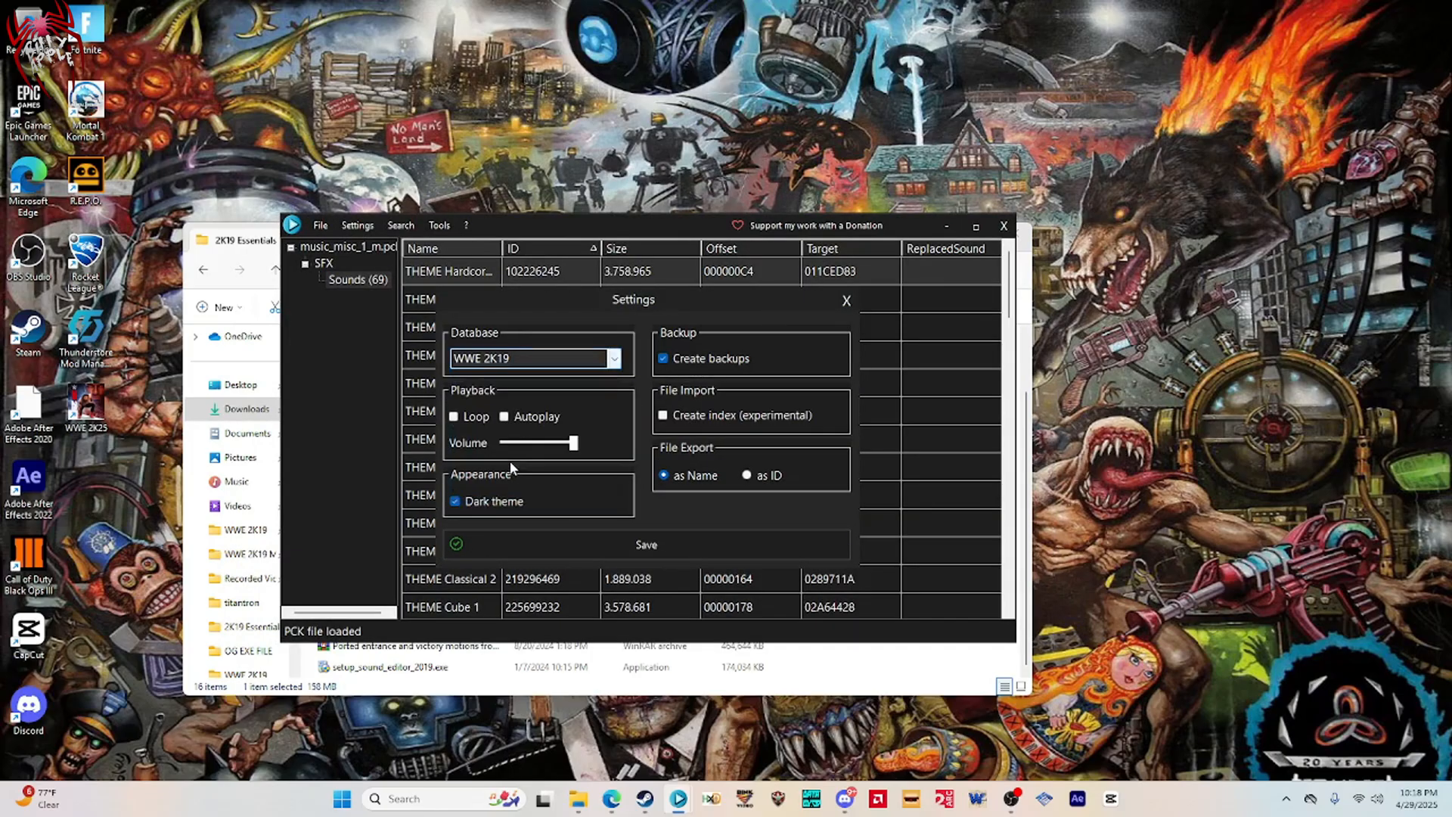
click(638, 542)
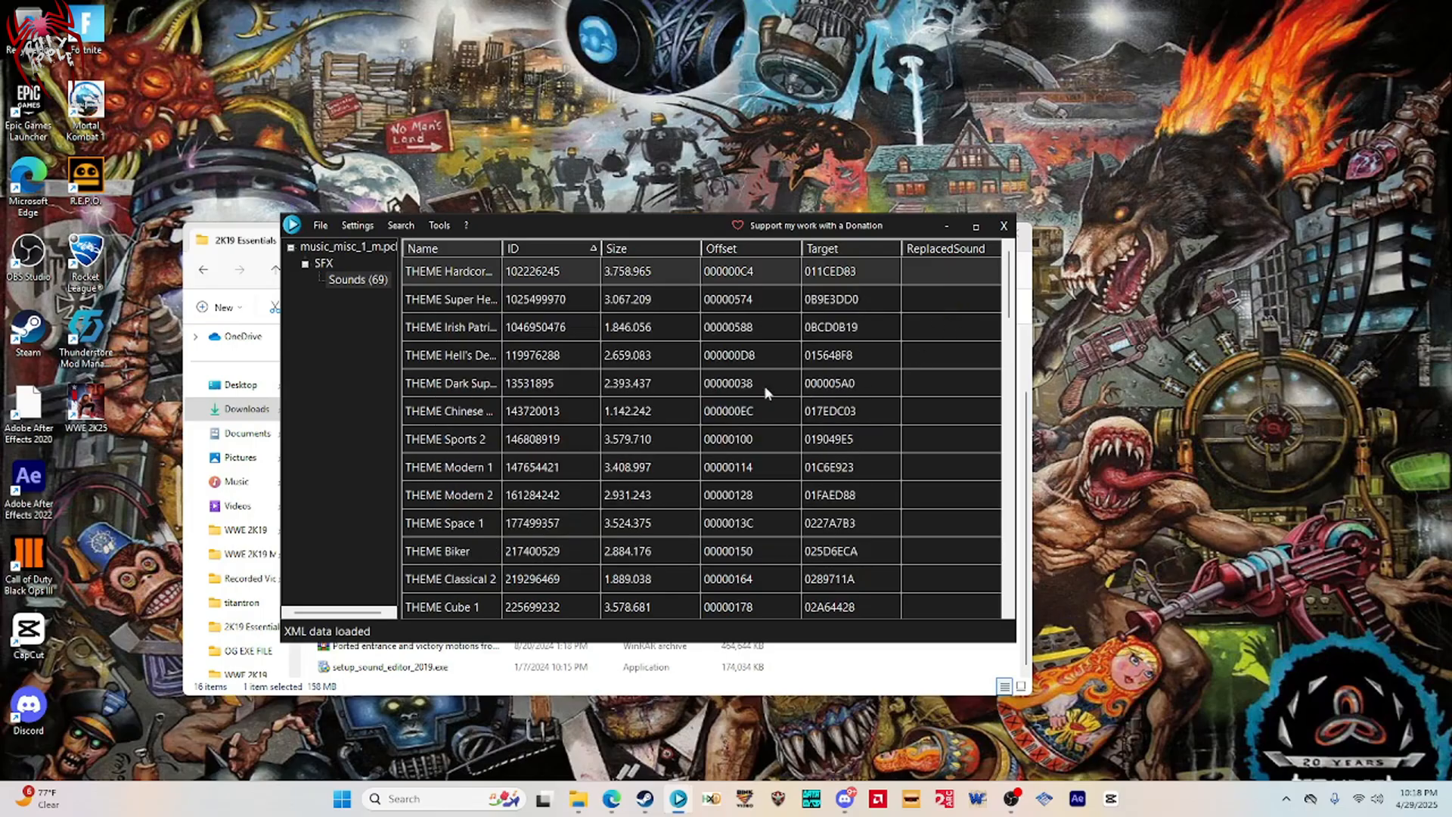
Play the "THEME Dark Sup..." sound with ID 13531895 as a preview, and stop its playback.
drag(547, 216, 594, 224)
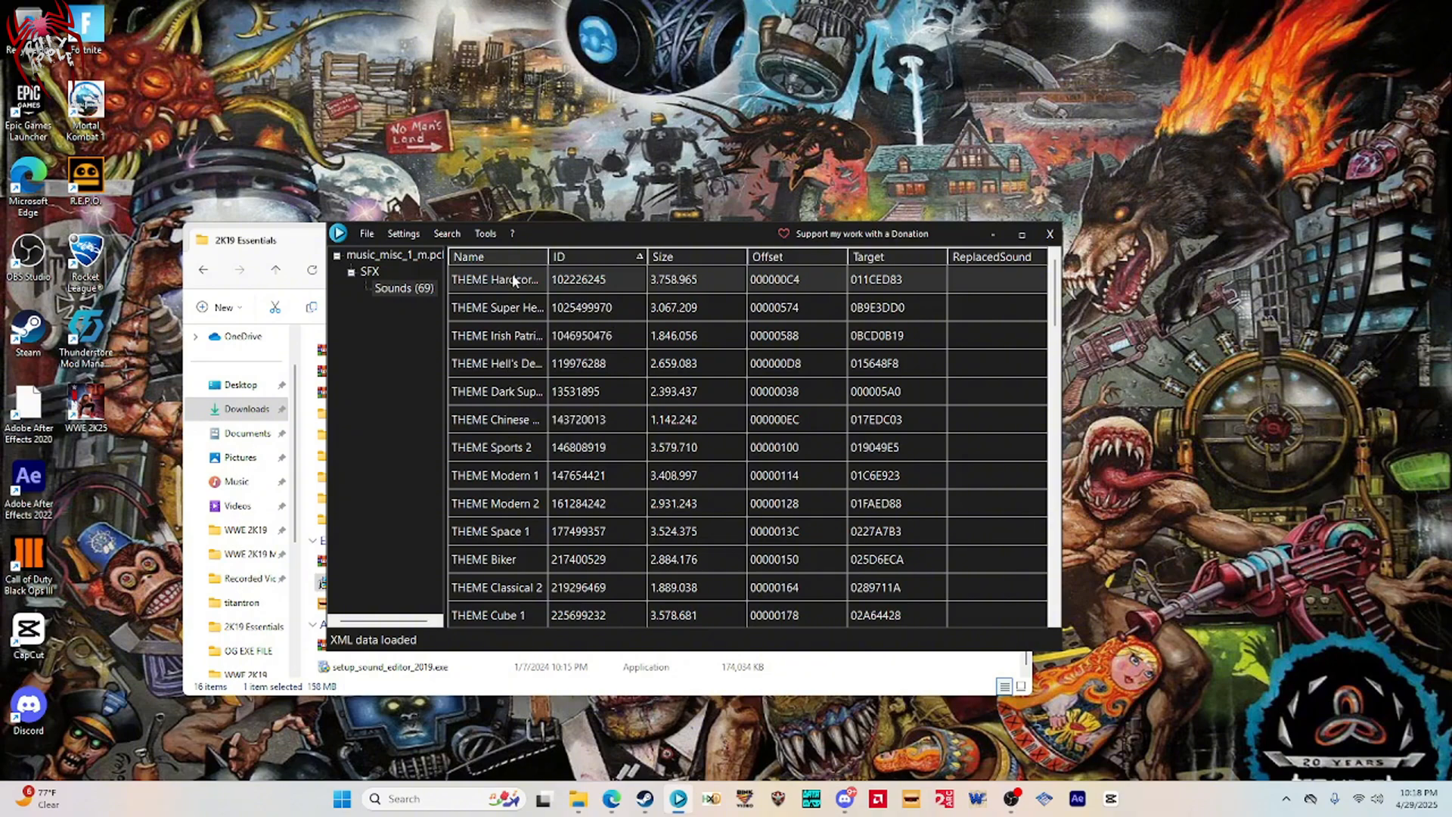
right_click(511, 394)
click(536, 504)
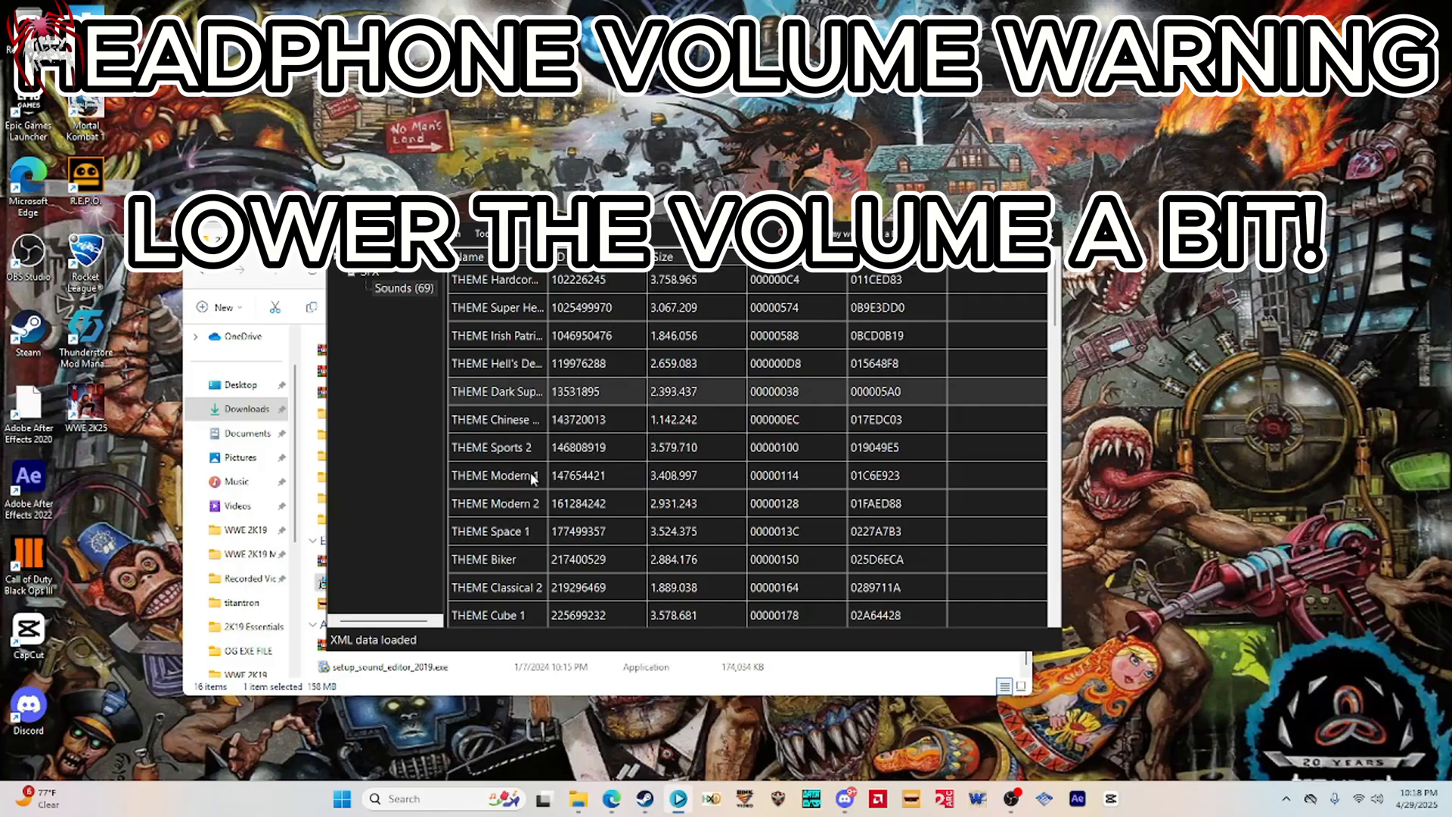
right_click(511, 394)
click(550, 527)
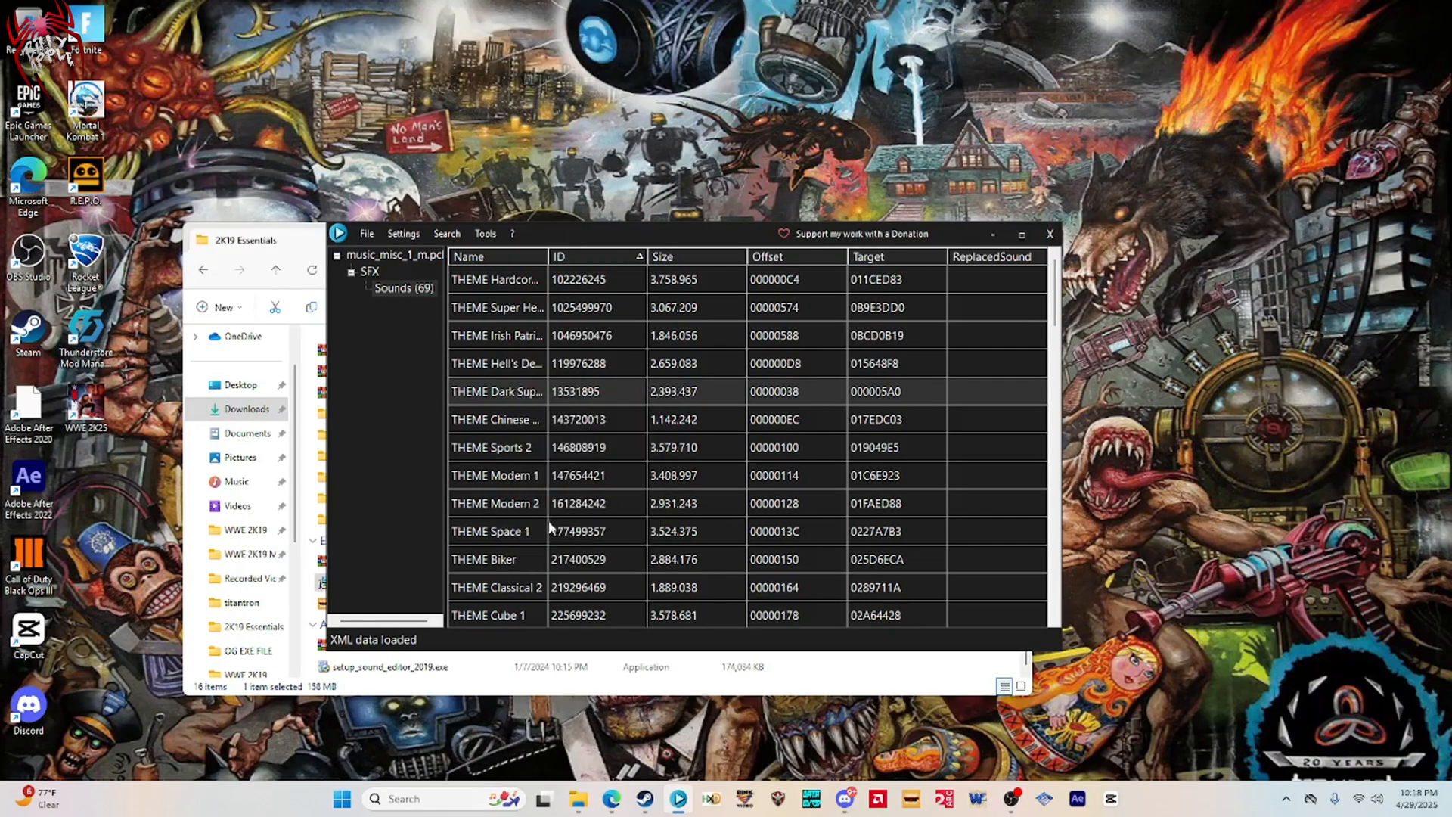
Replace the THEME Dark Super Hero sound with "WWE Cult Of Personality CM Punk Theme Song AE Arena Effect.wem" from WWE 2K19 MOD ARCHIVE\Character Mods\CM Punk.
right_click(505, 398)
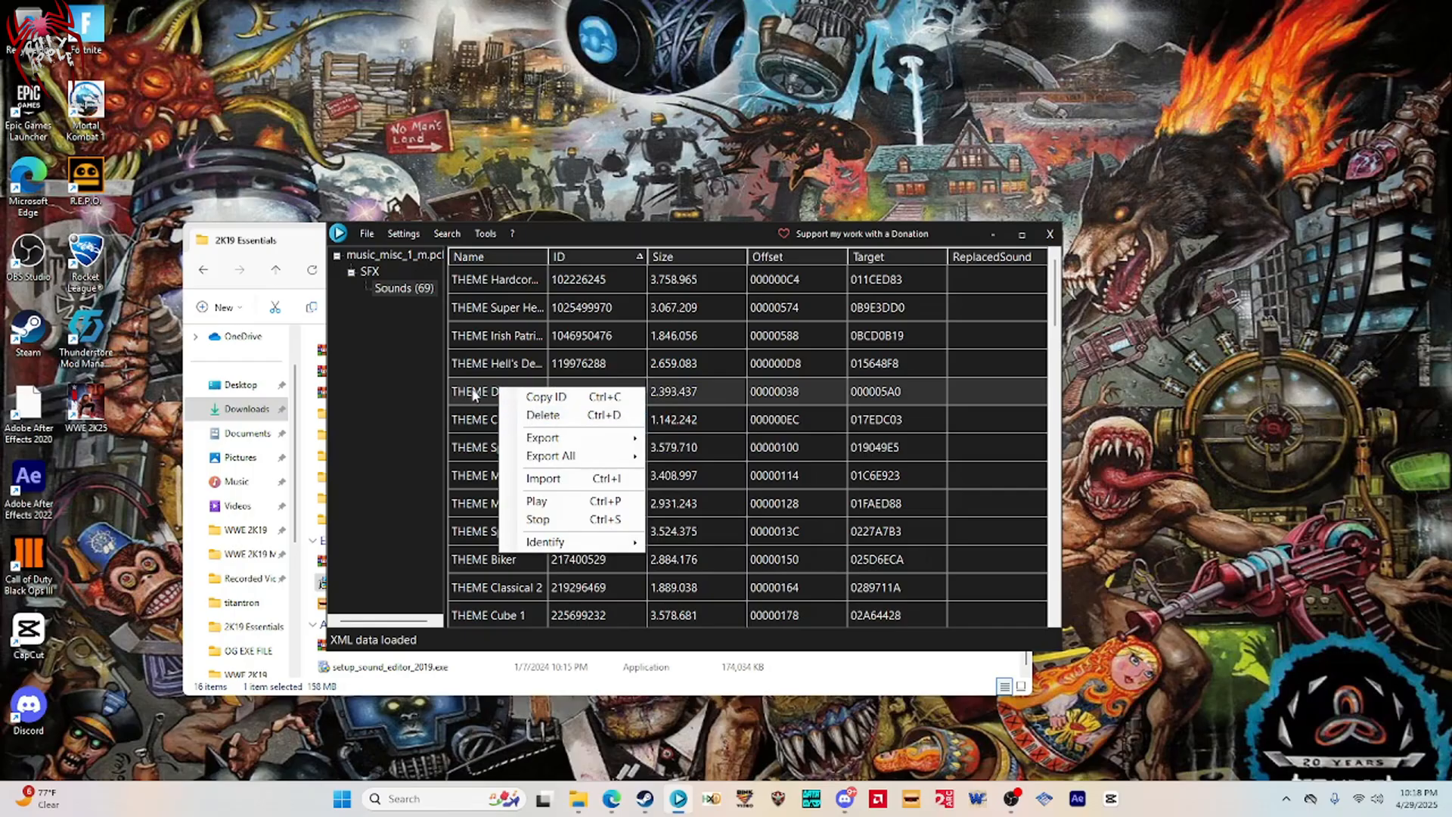
click(537, 479)
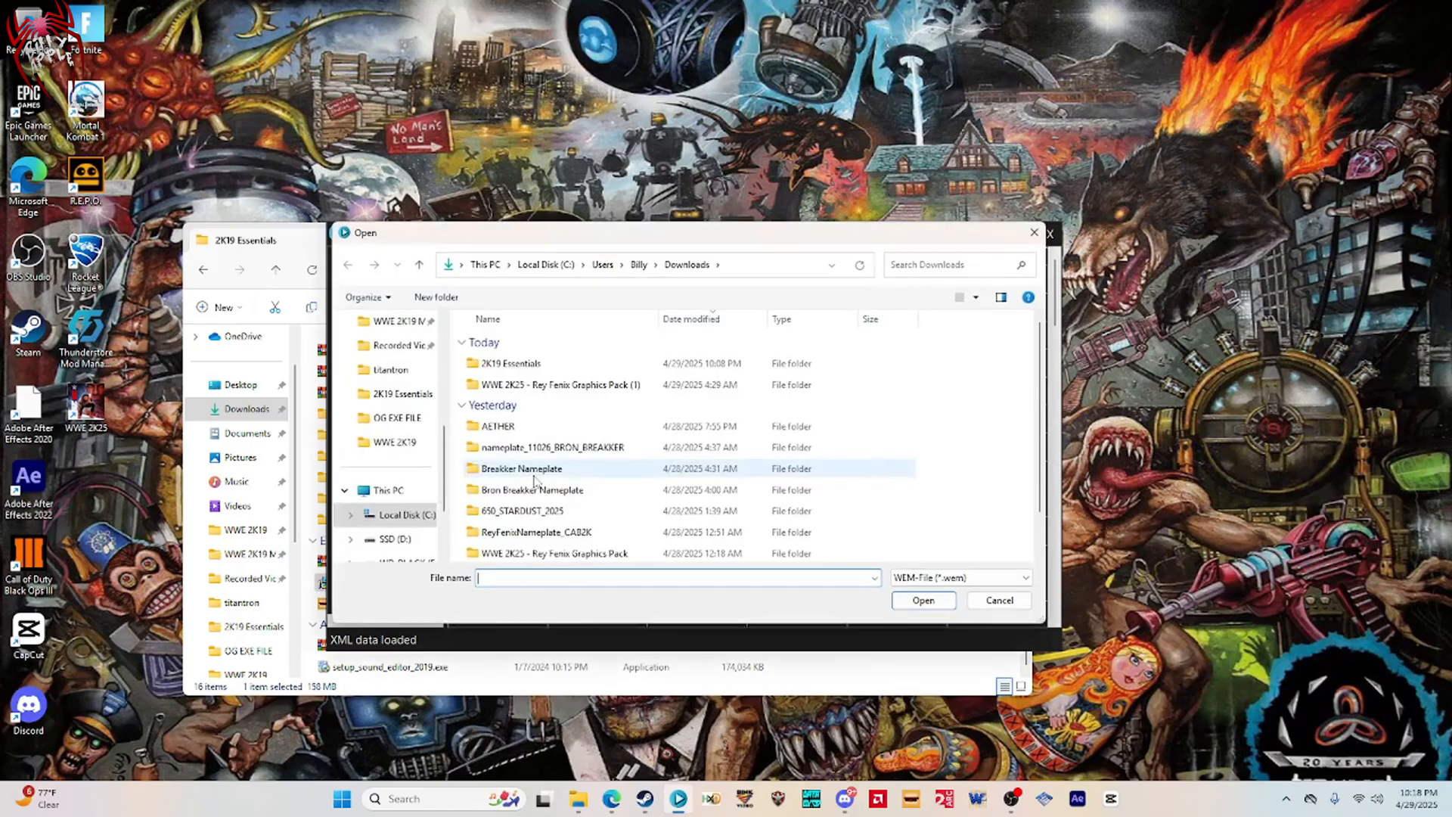
scroll(393, 469, down, 1)
scroll(397, 439, up, 1)
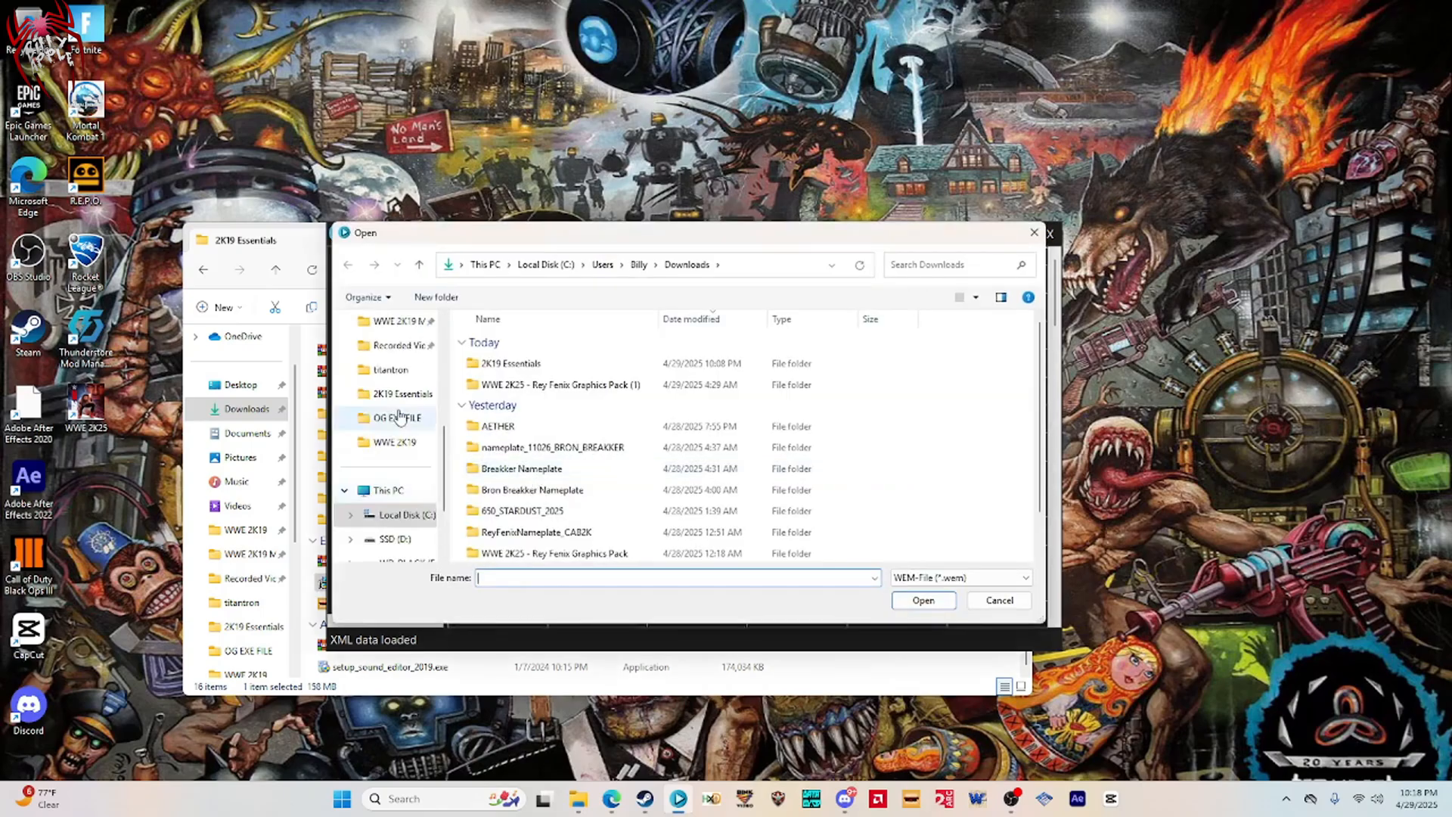
scroll(398, 416, up, 1)
click(390, 393)
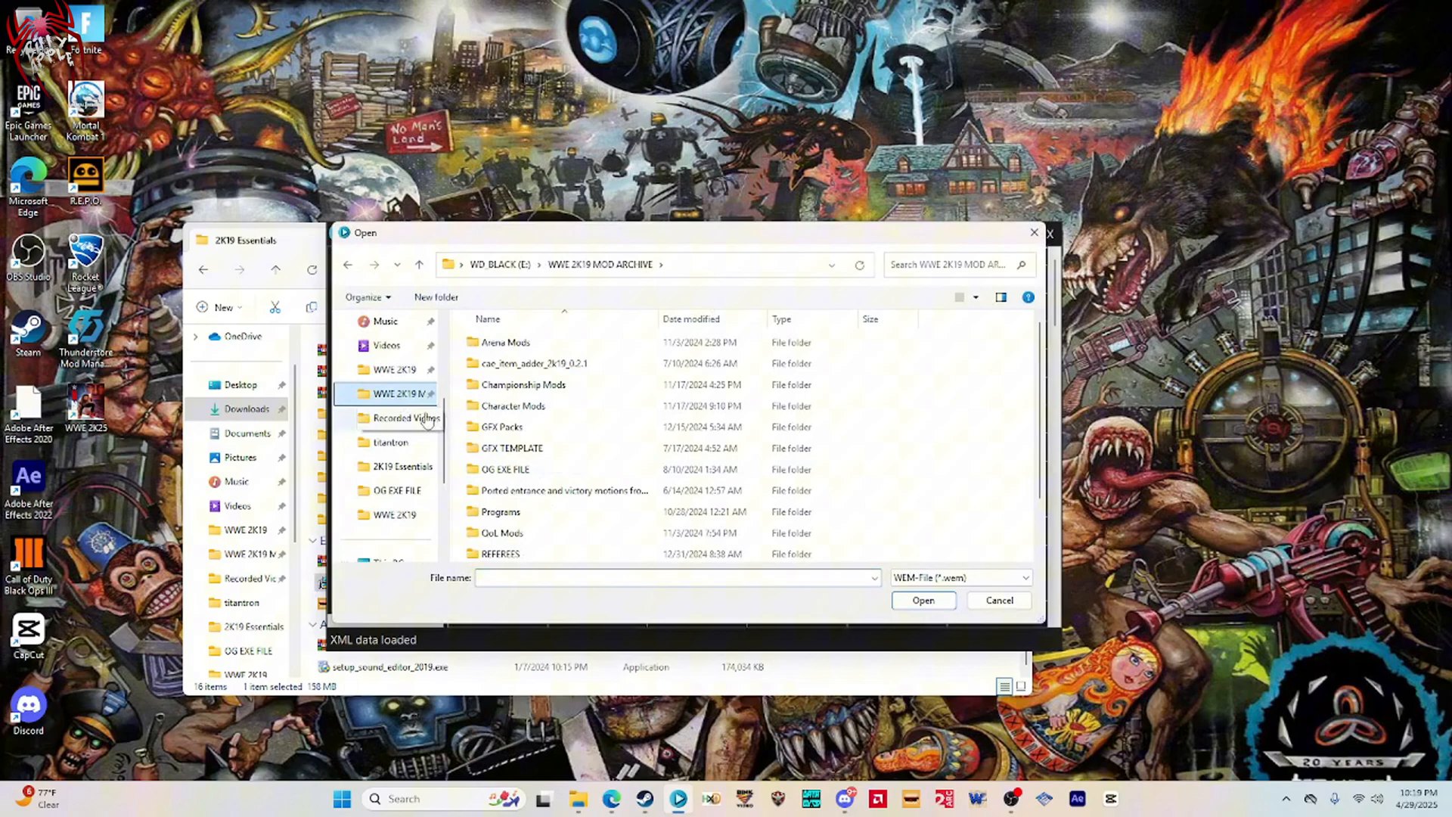
double_click(518, 408)
scroll(529, 461, down, 8)
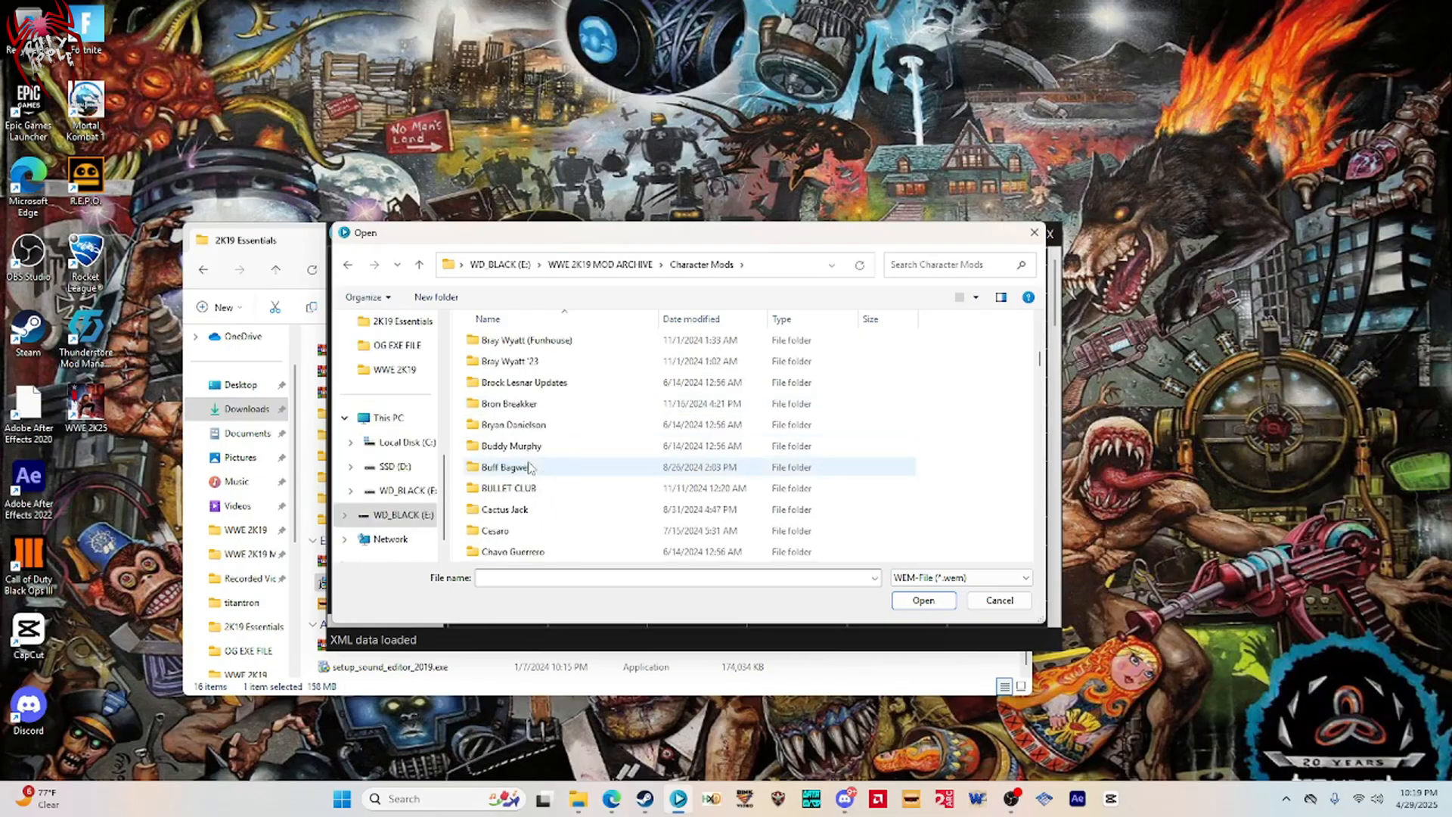
scroll(529, 468, down, 6)
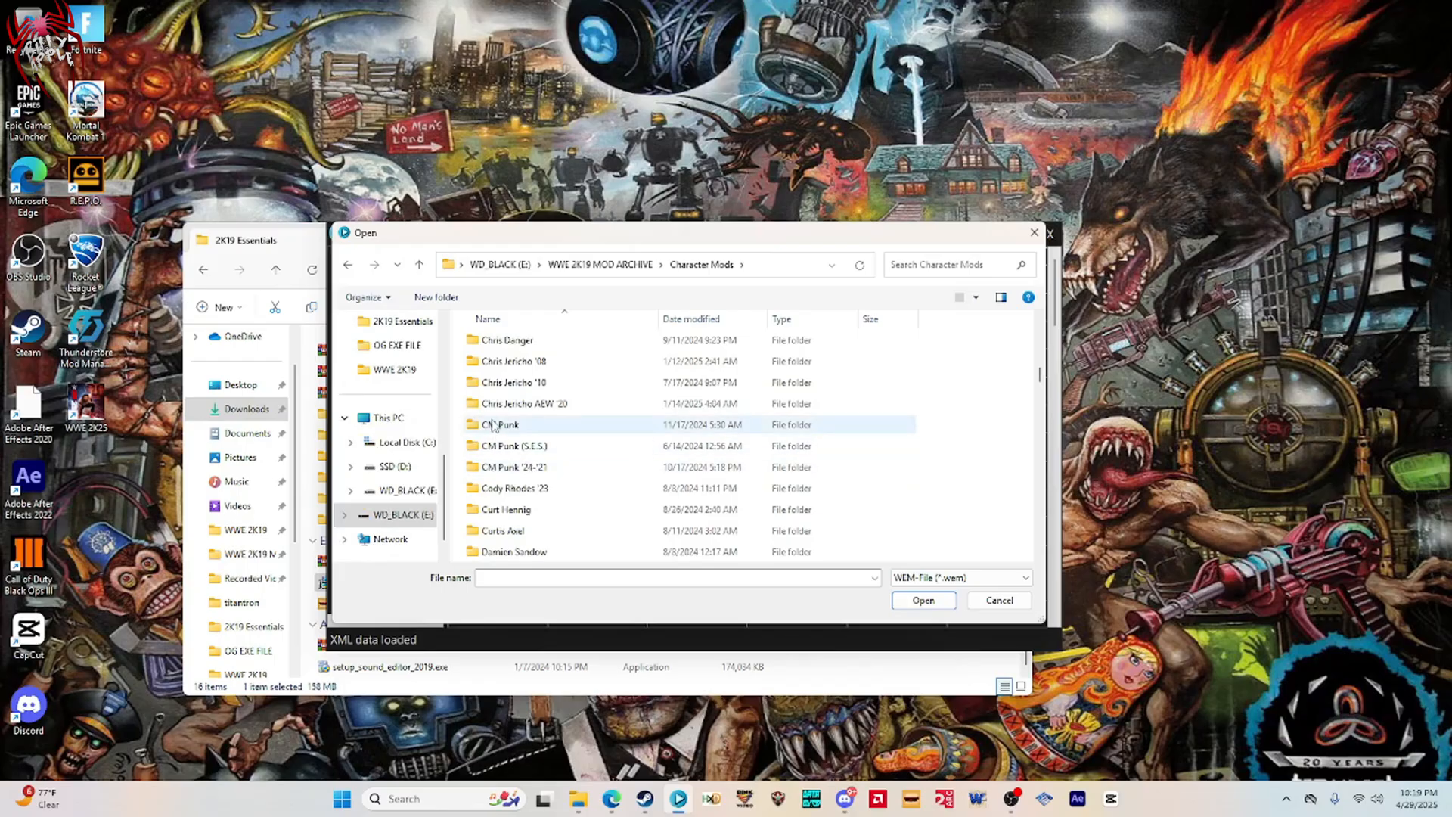
double_click(492, 425)
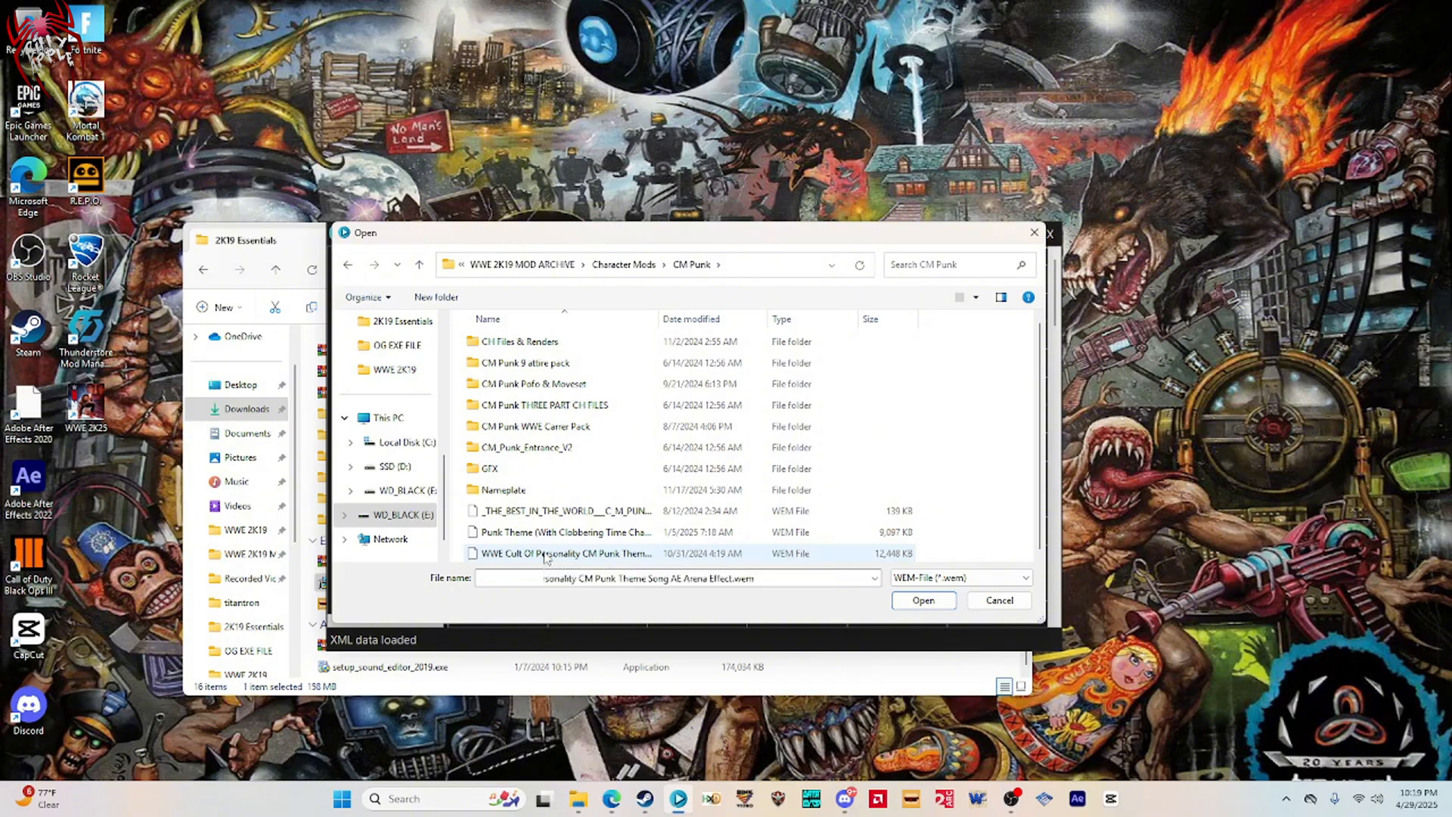
double_click(545, 555)
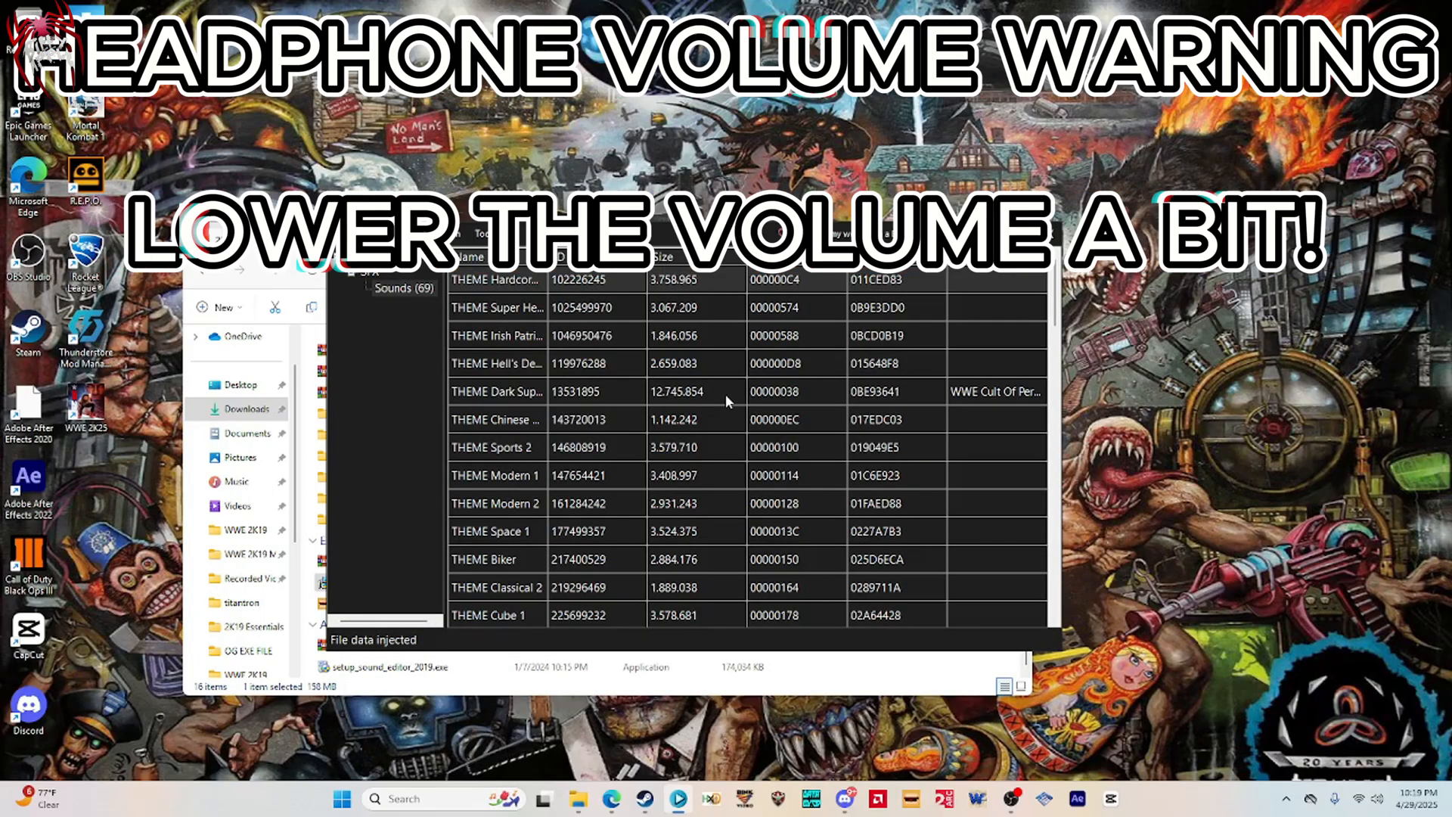
Play the replaced THEME Dark Super Hero sound as a preview, stop its playback, and close Sound Editor.
right_click(529, 396)
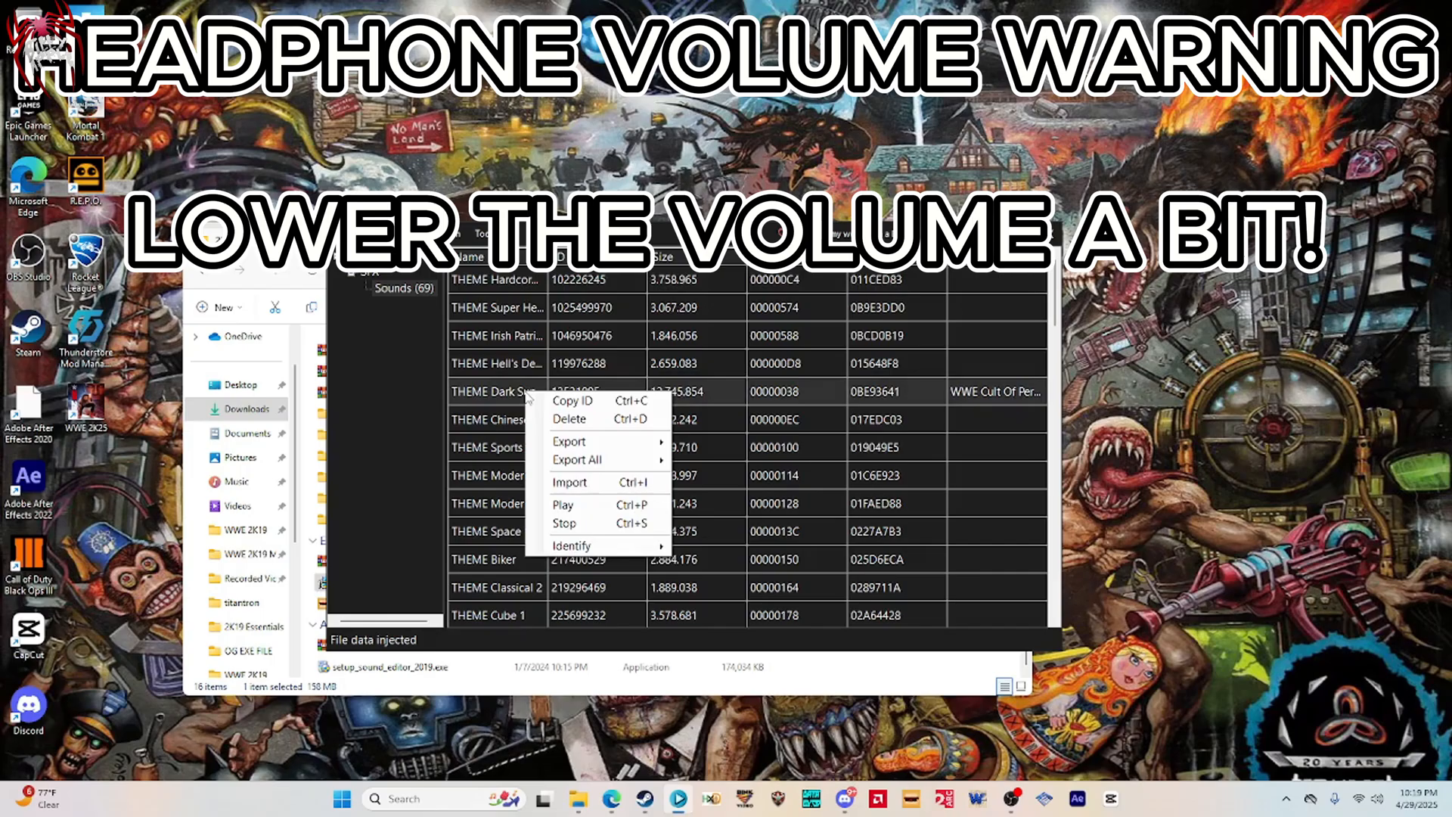
click(550, 503)
right_click(491, 393)
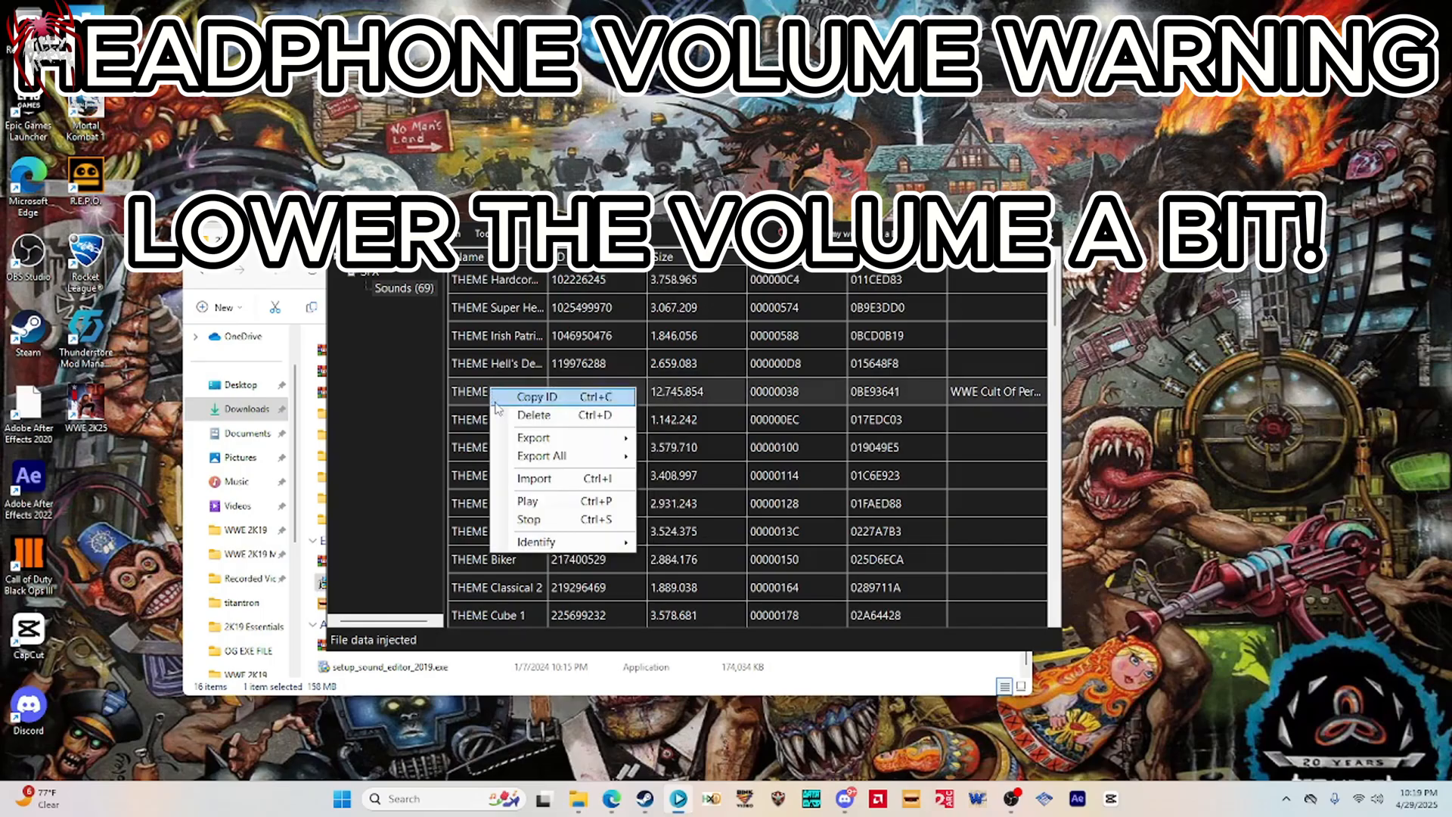
click(535, 517)
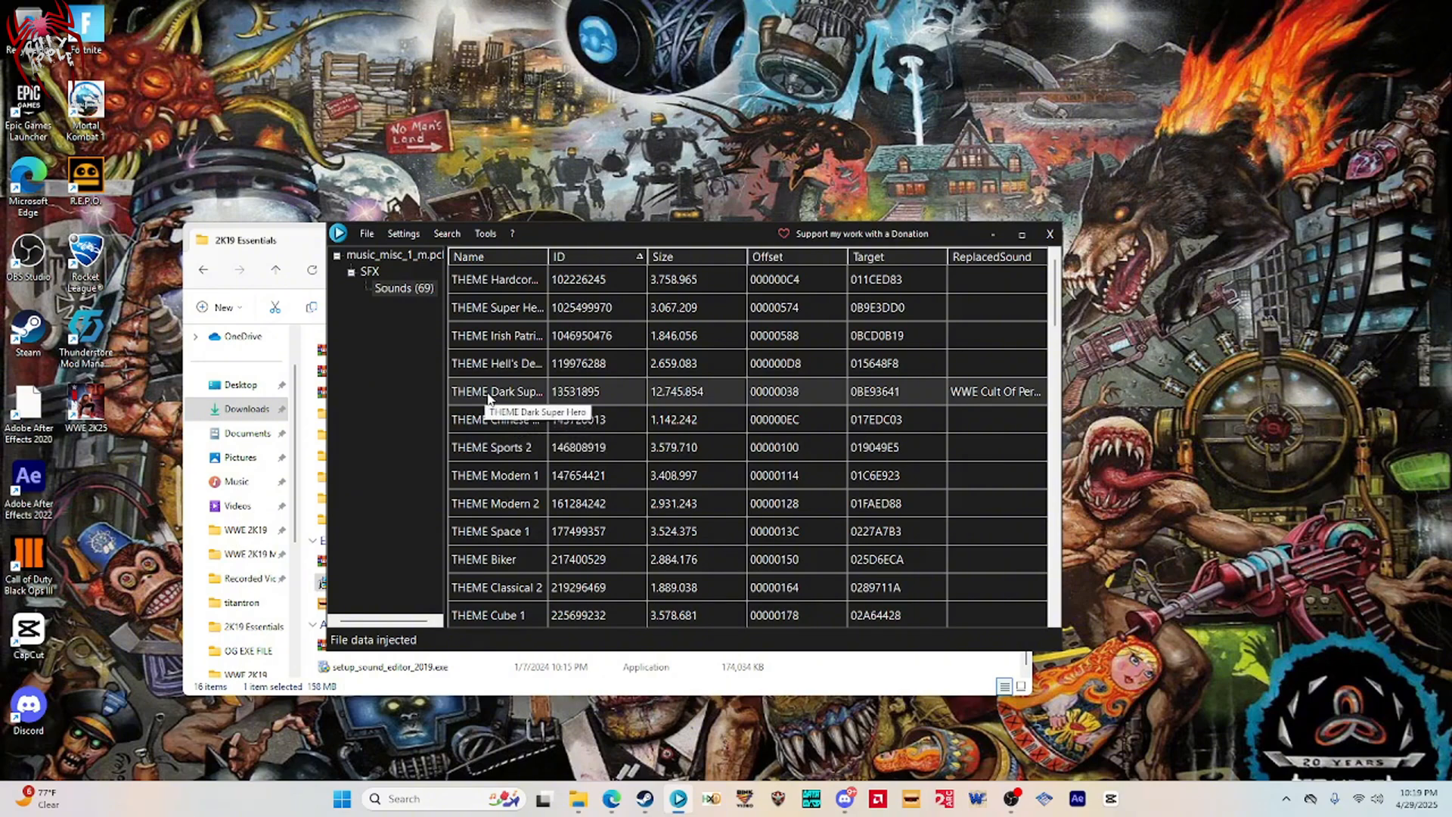
drag(566, 240, 603, 234)
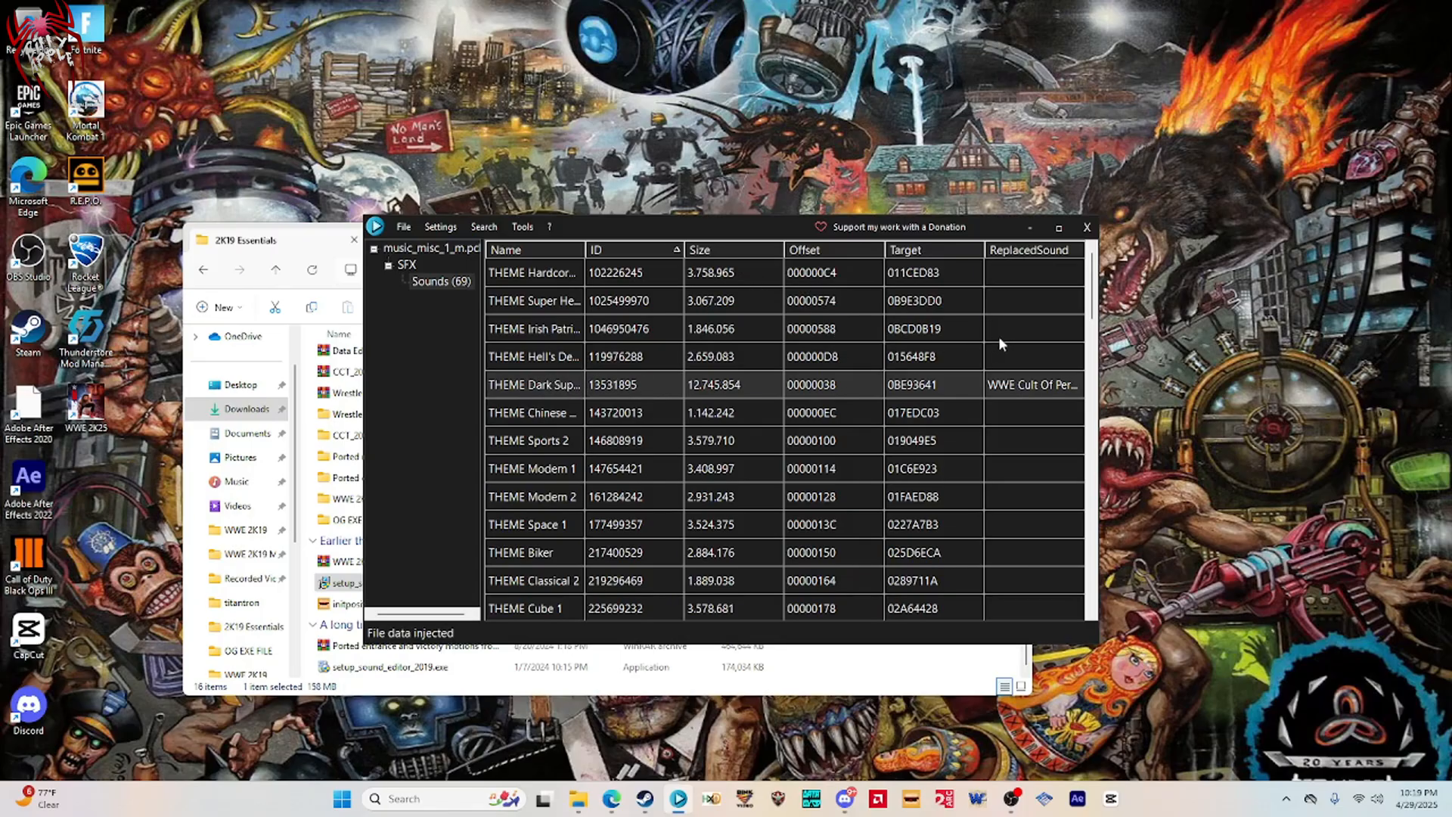
click(1087, 227)
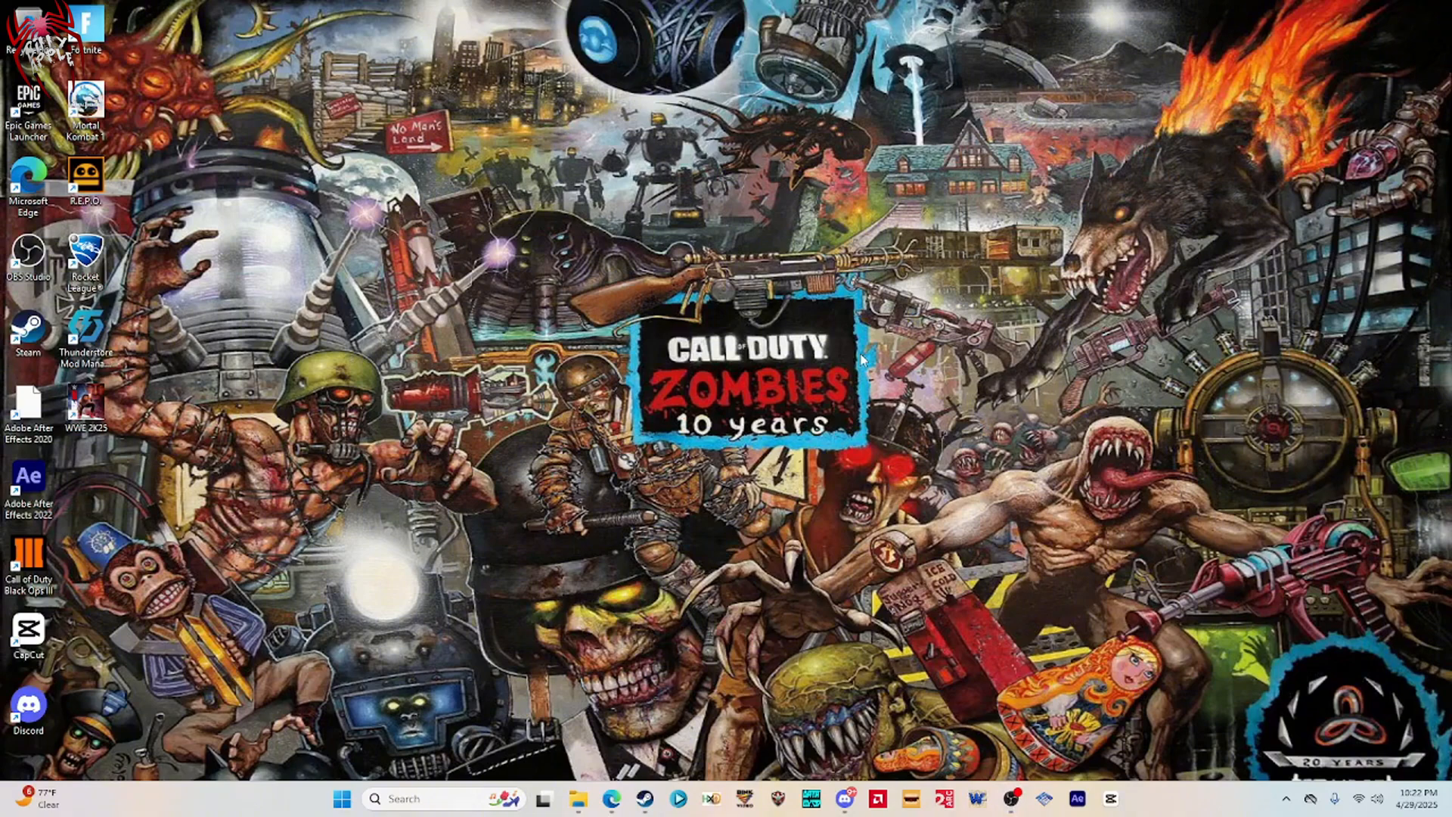
Extract Data Editor 2k19.zip from Downloads\2K19 Essentials into its own Data Editor 2k19 folder.
click(577, 798)
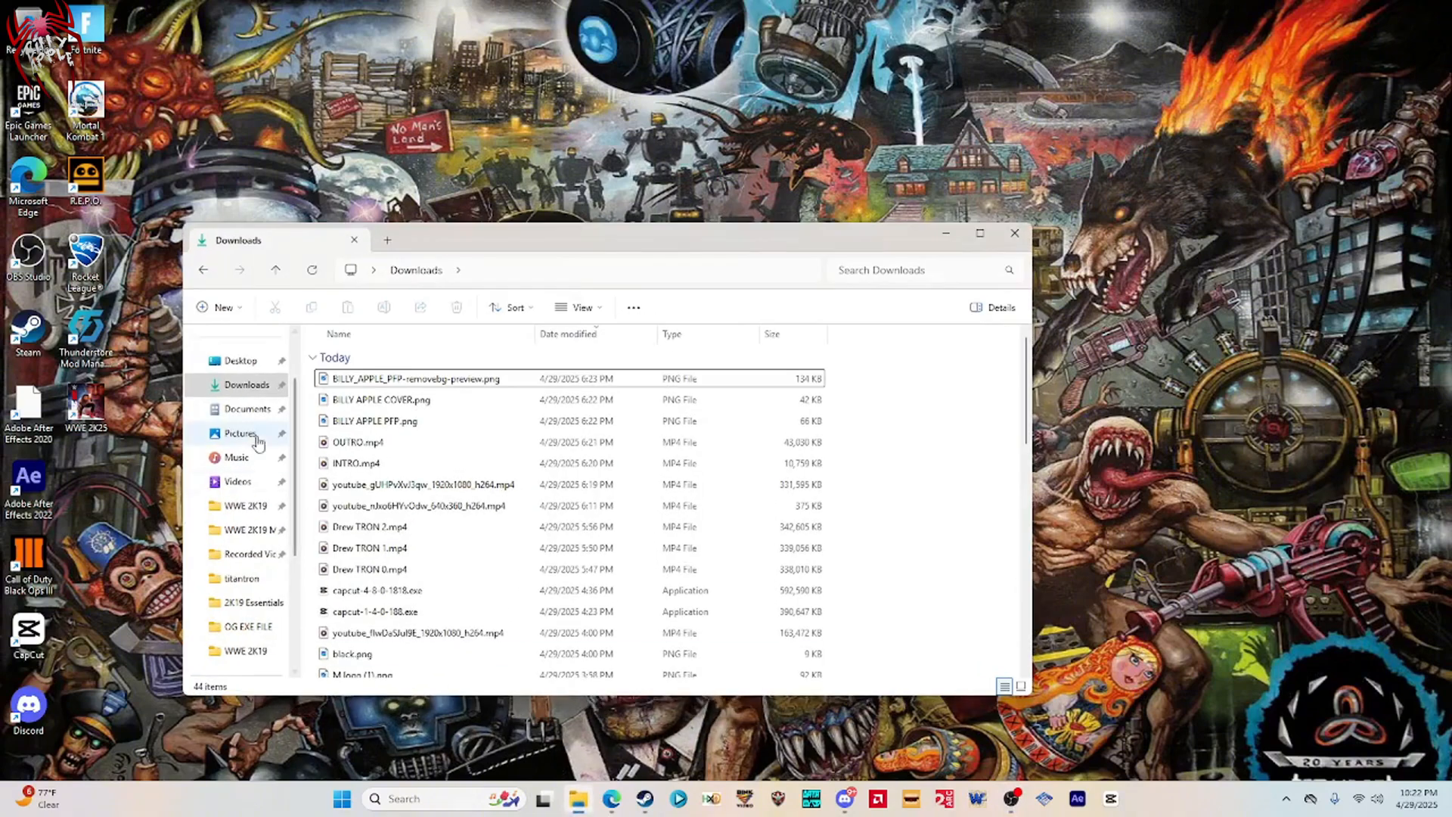
scroll(367, 492, down, 3)
double_click(366, 645)
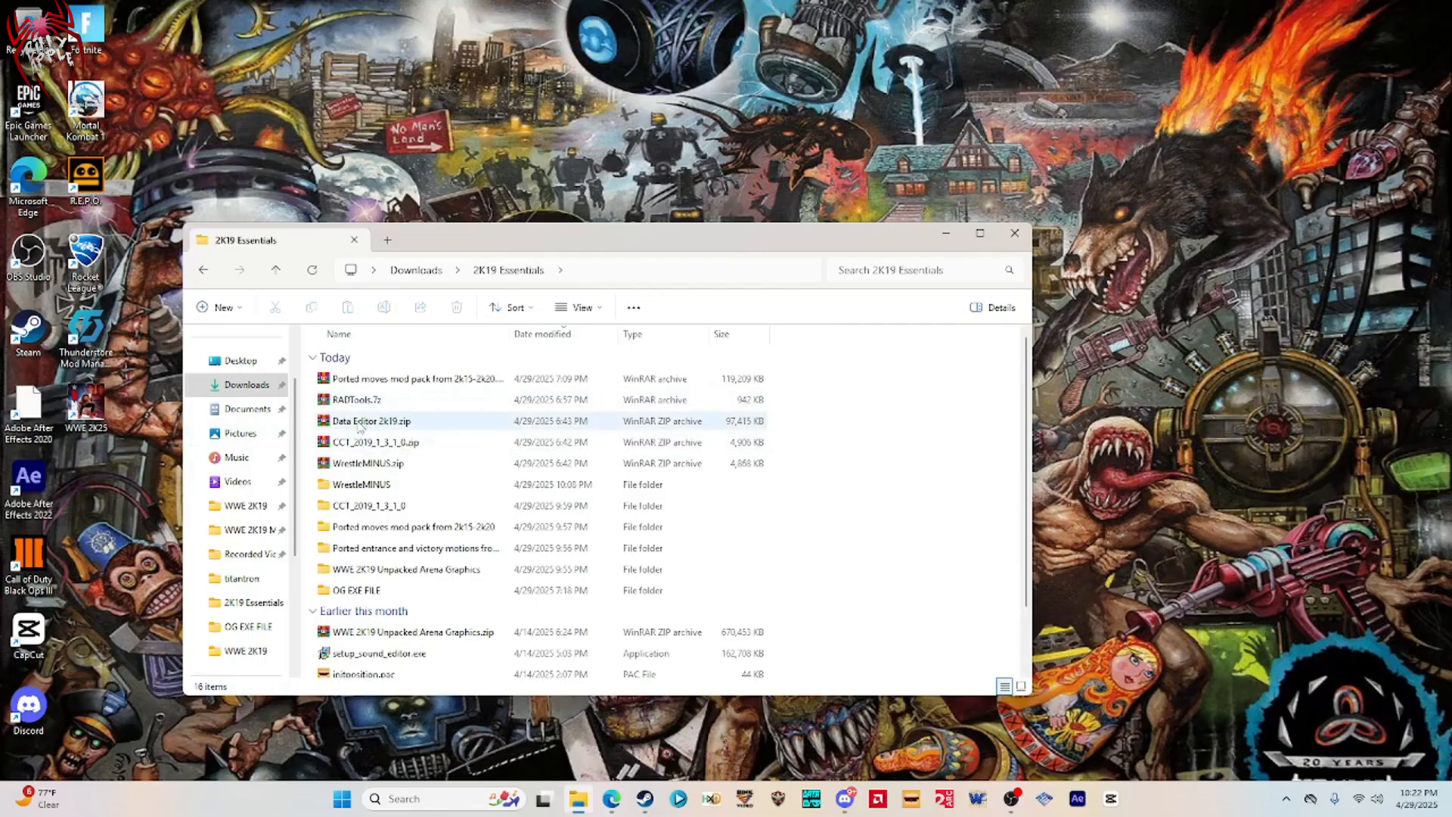
right_click(359, 425)
mouse_move(474, 378)
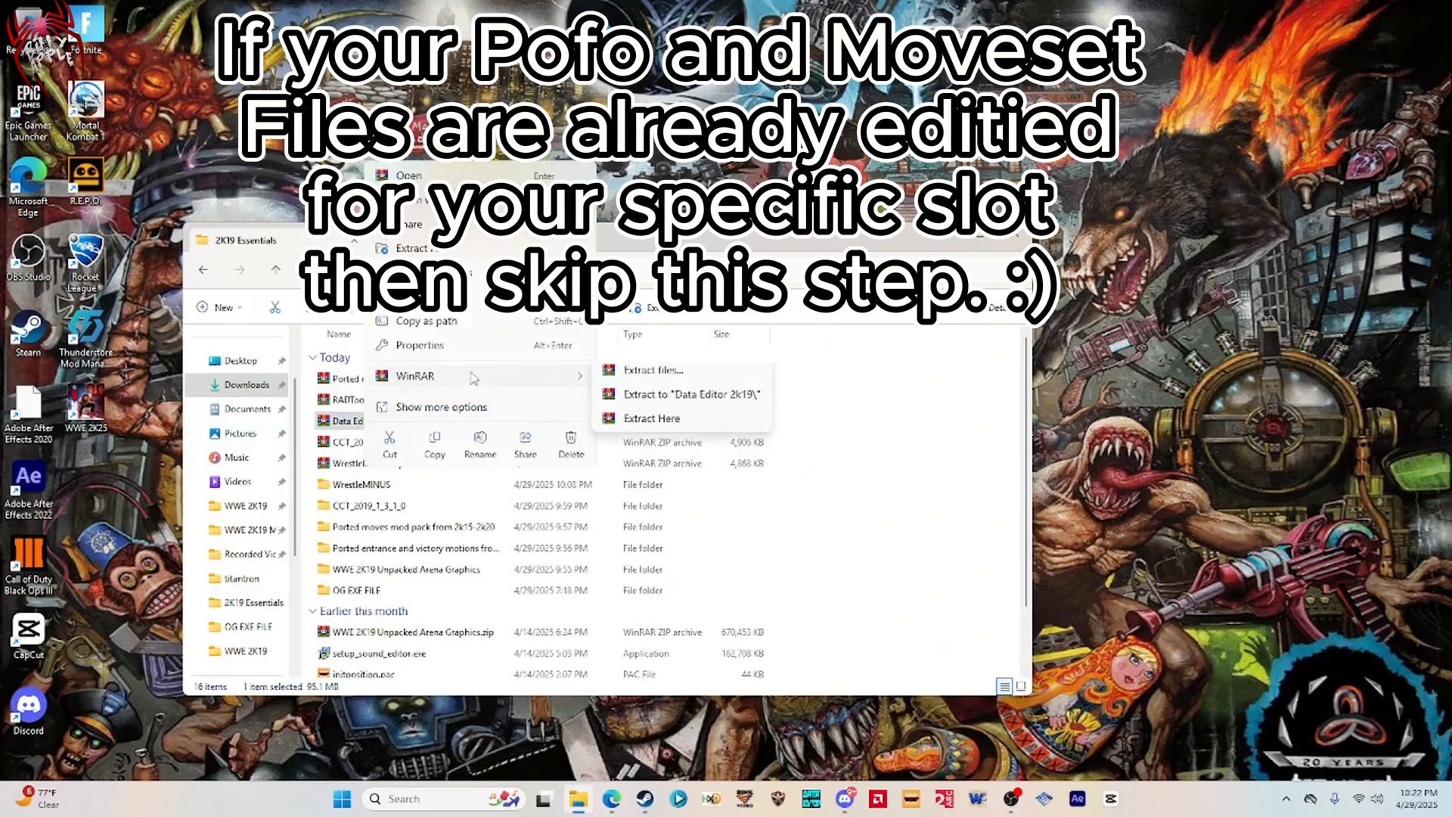
click(679, 420)
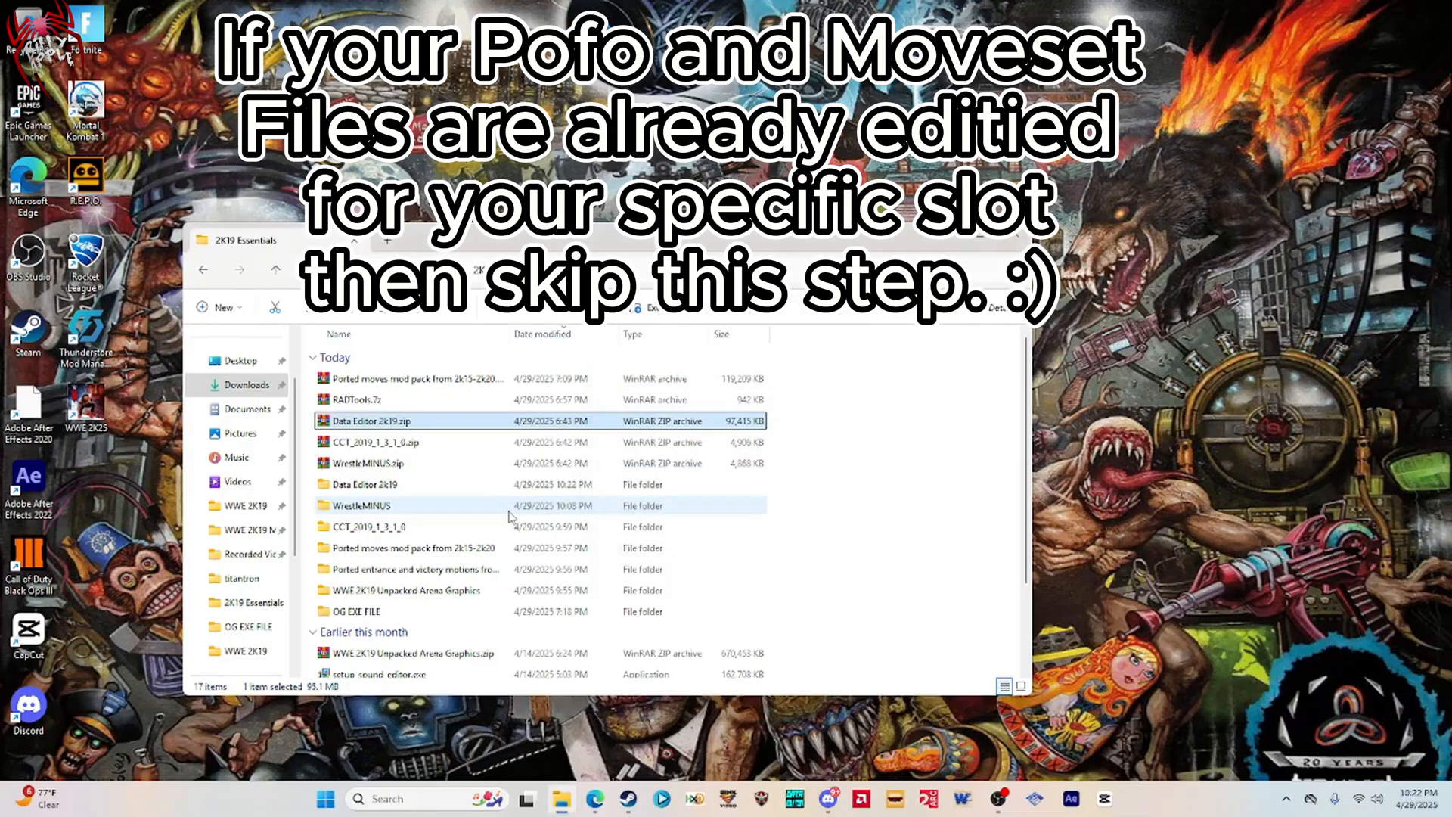
Launch Data Editor.exe from the nested Data Editor 2k19 folder and bring its executable selection dialog into clear view.
double_click(374, 486)
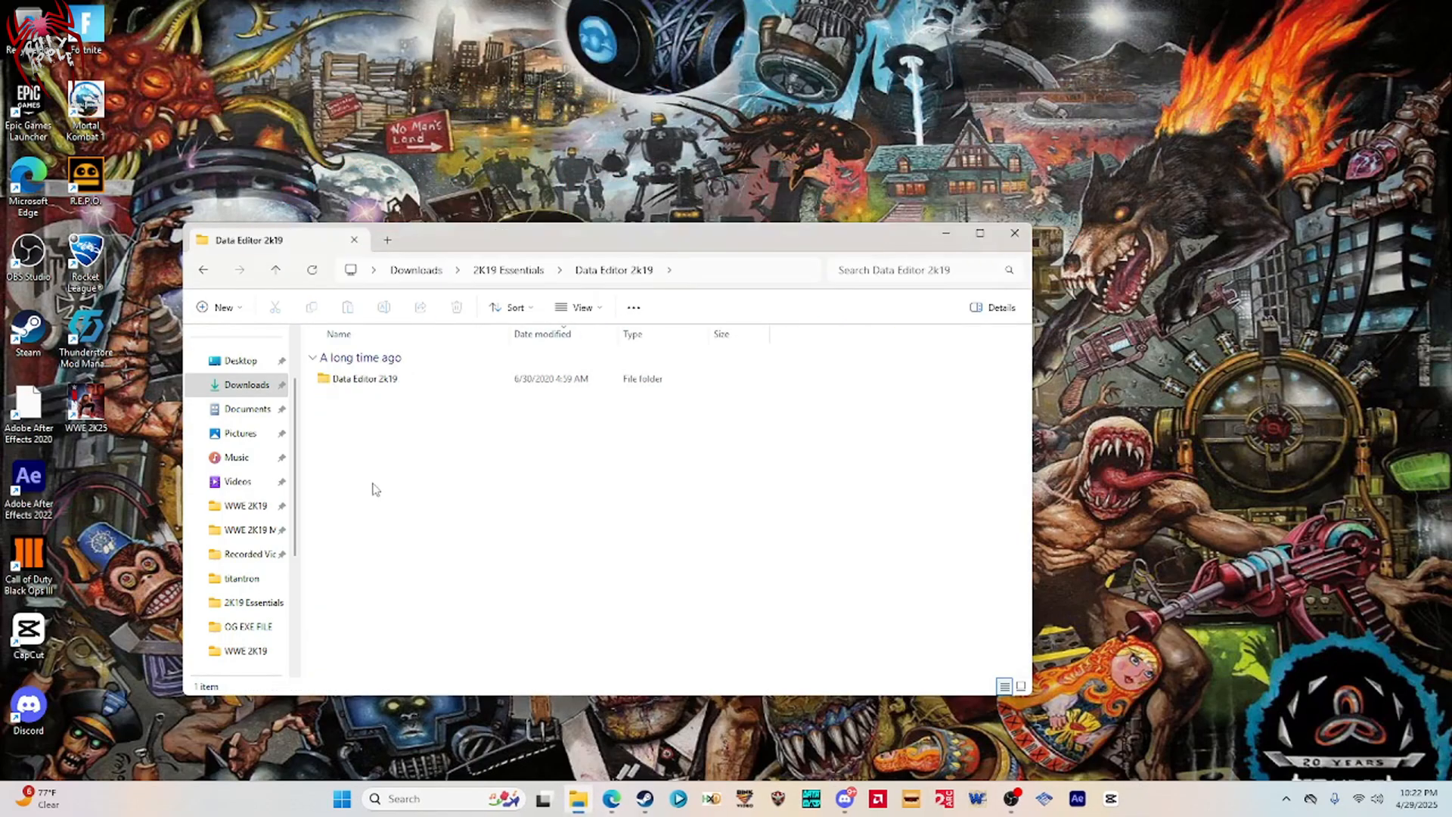
double_click(361, 381)
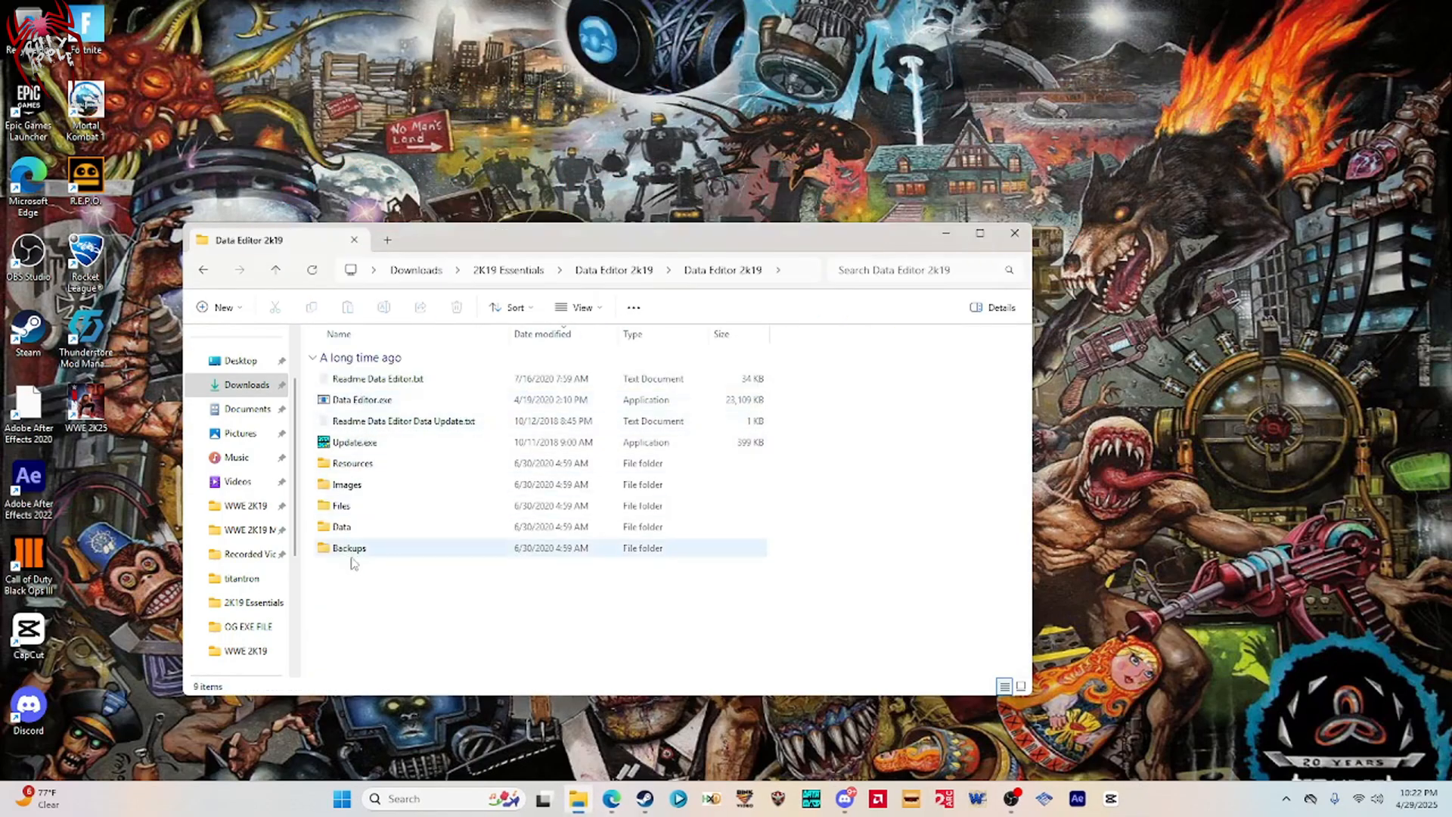
double_click(362, 400)
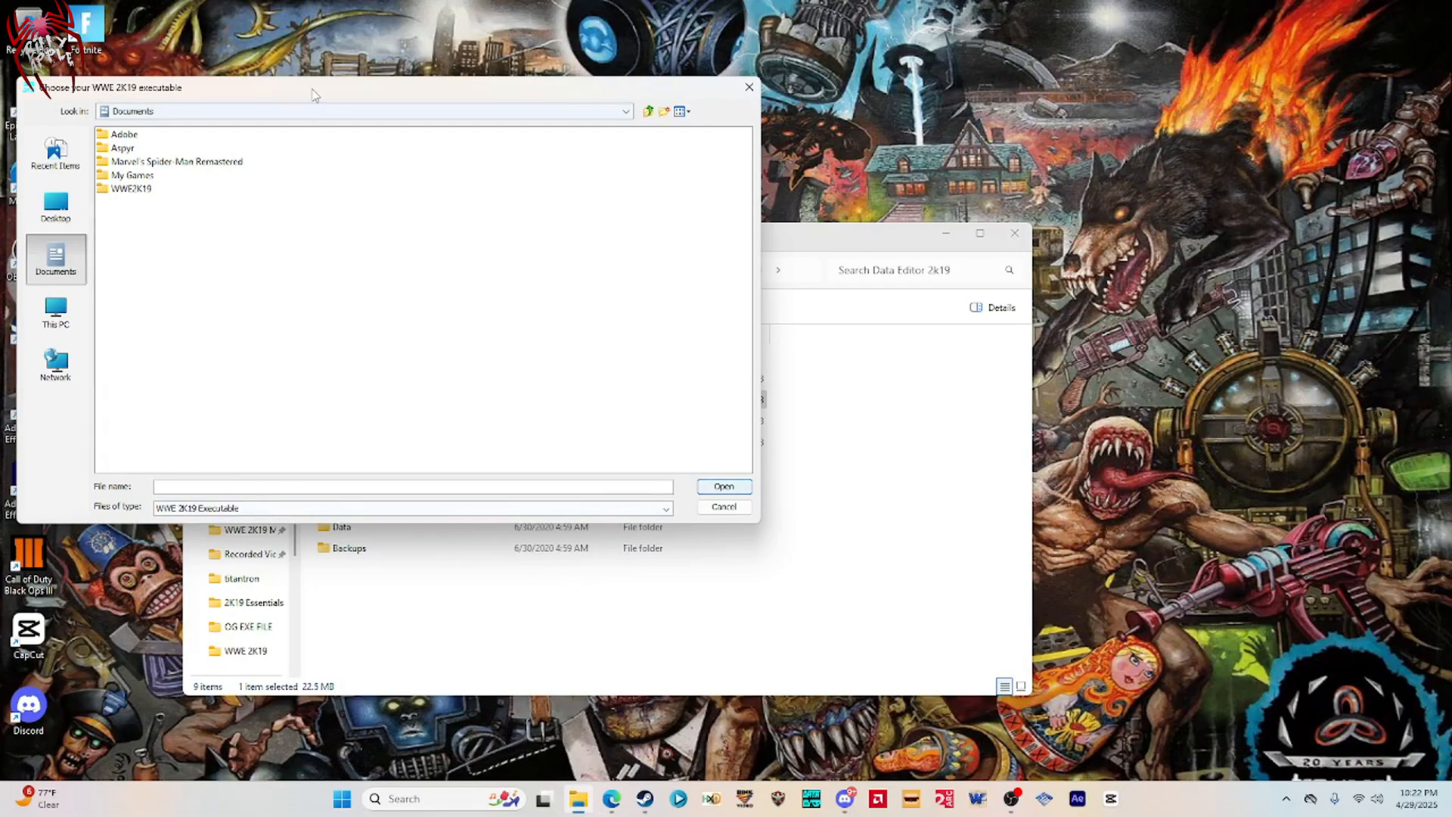
drag(314, 94, 616, 125)
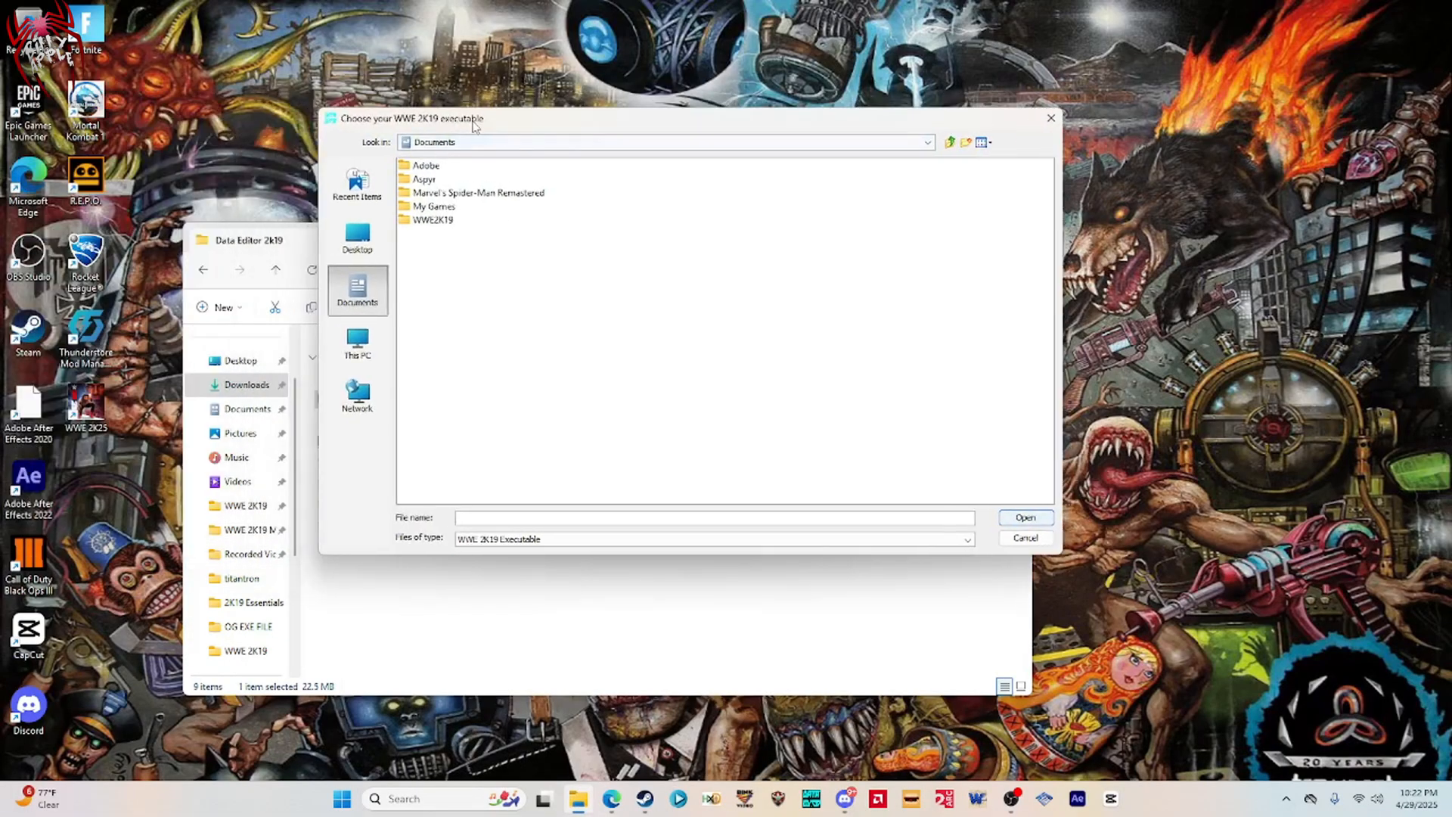
double_click(435, 220)
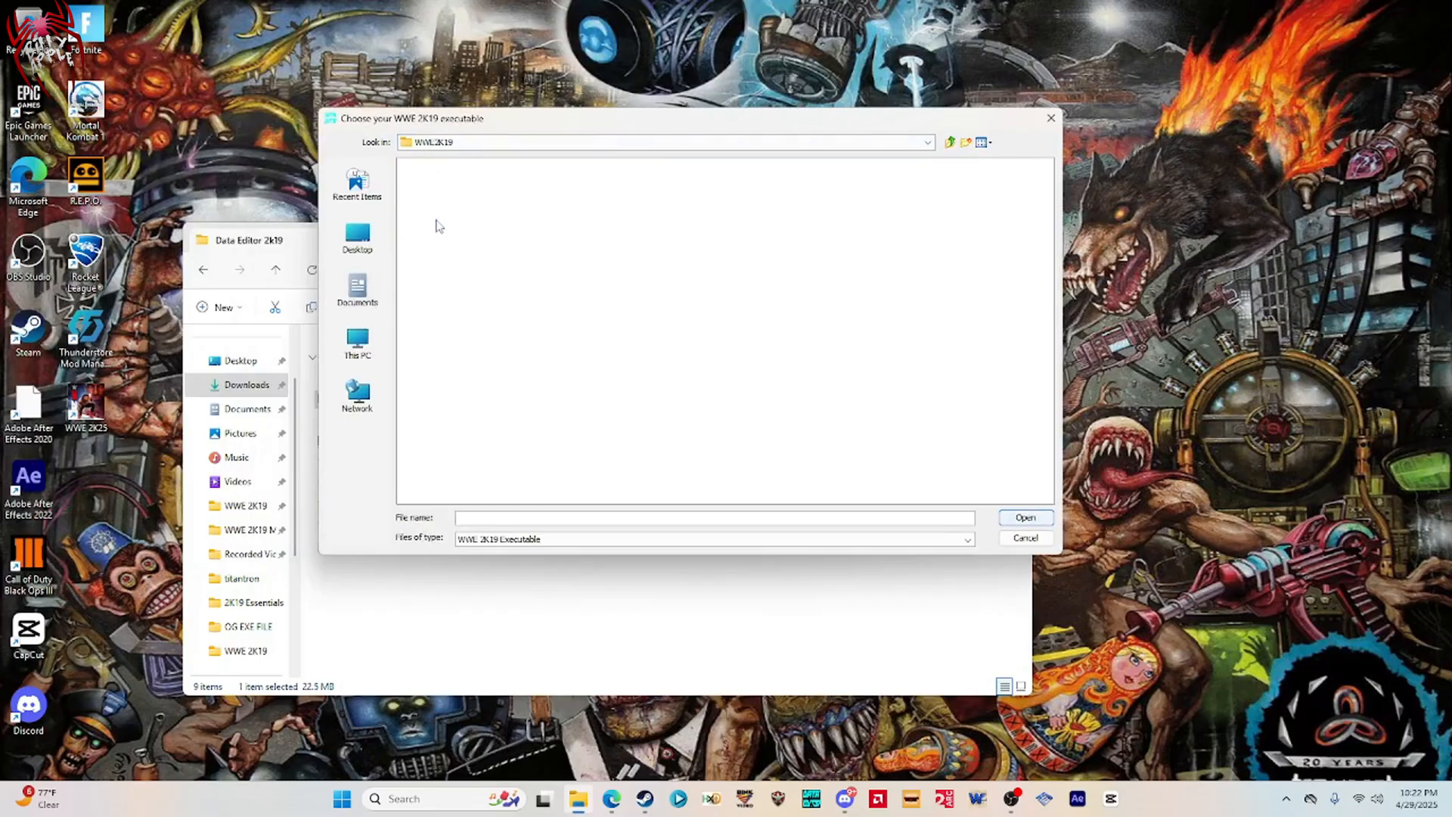
click(951, 143)
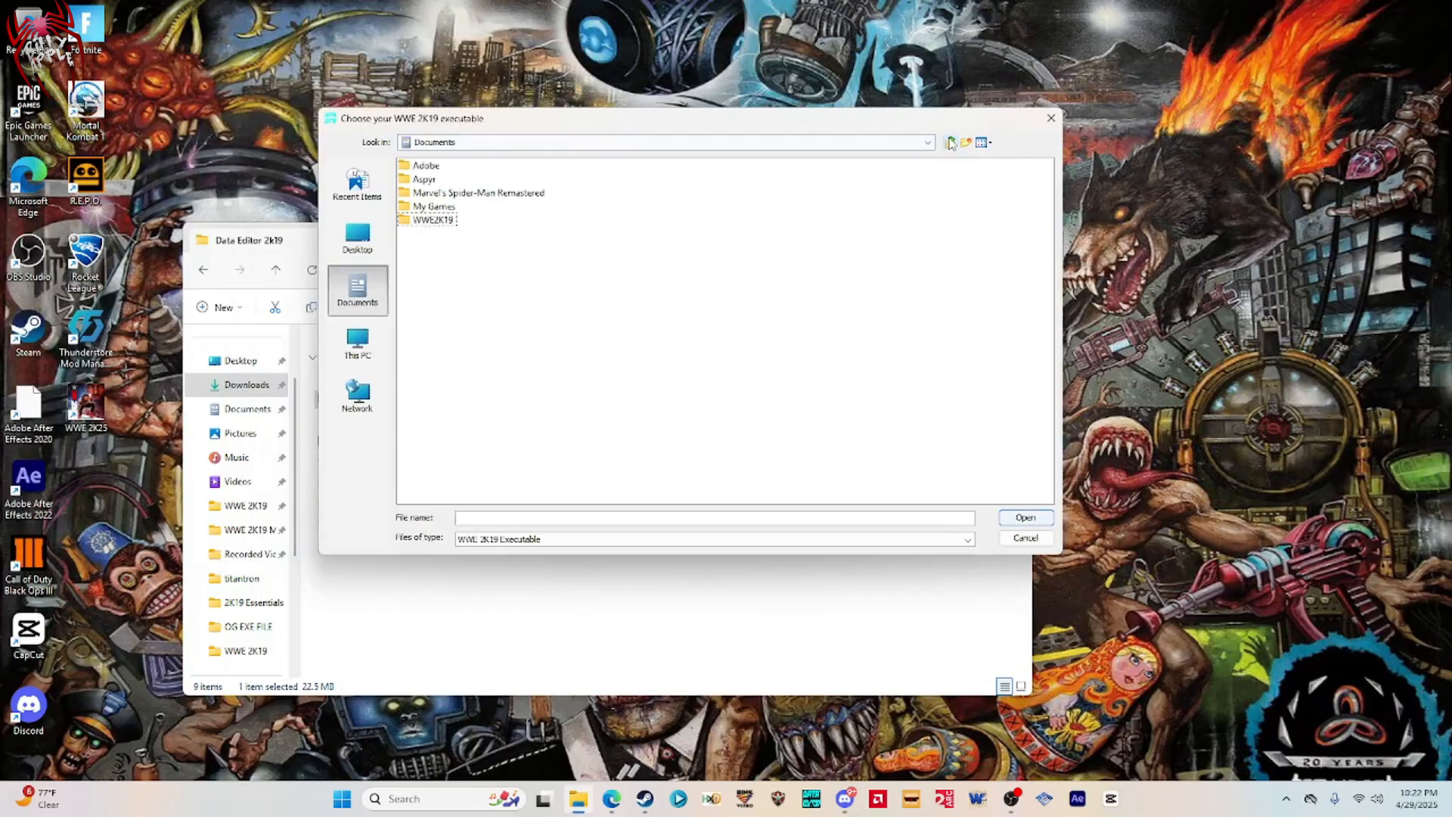
click(950, 142)
Choose WWE2K19_x64.exe in SteamLibrary\steamapps\common\WWE 2K19 on the WD_BLACK (E:) drive as the game executable.
click(358, 342)
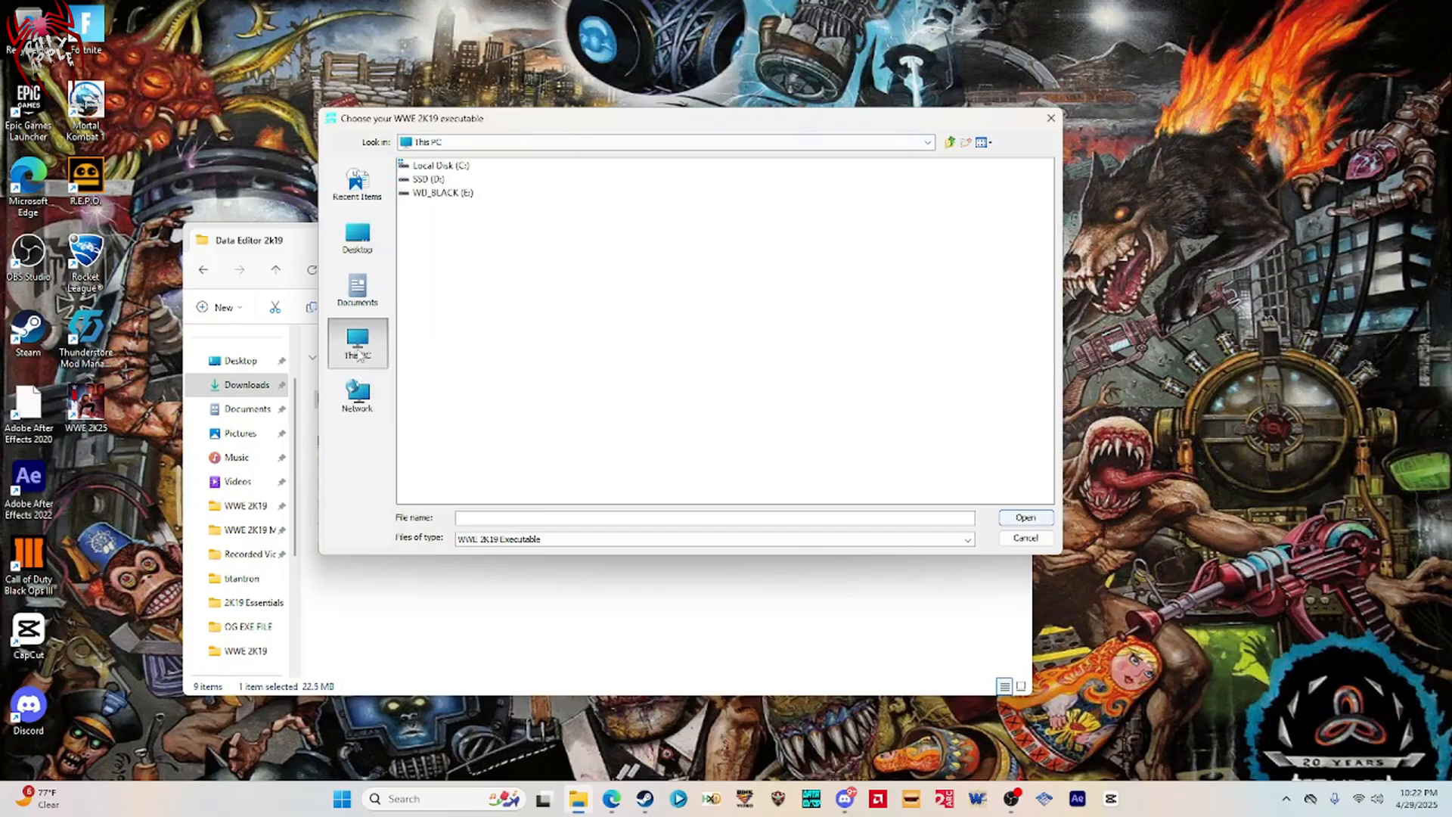
double_click(449, 193)
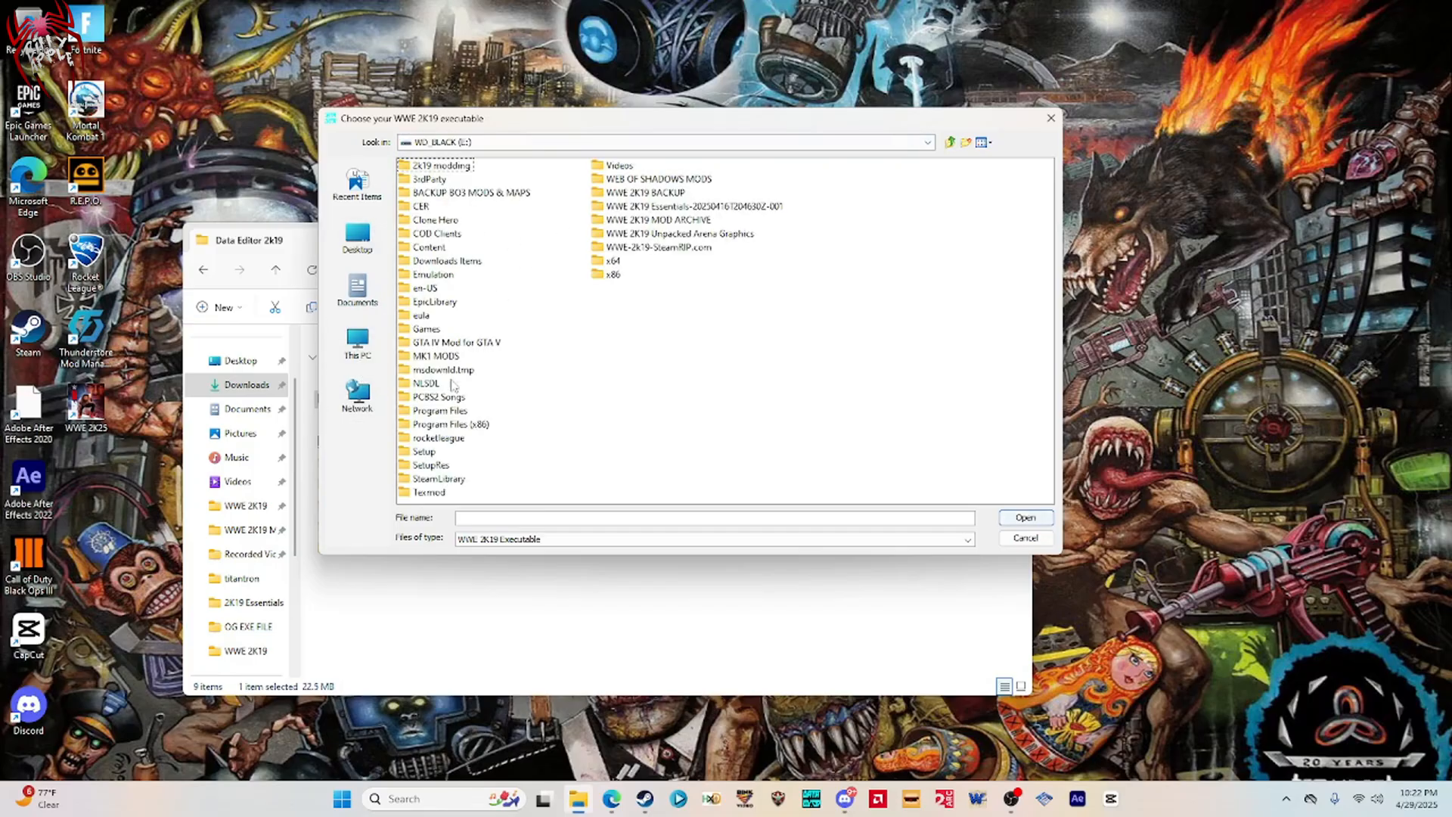
double_click(439, 480)
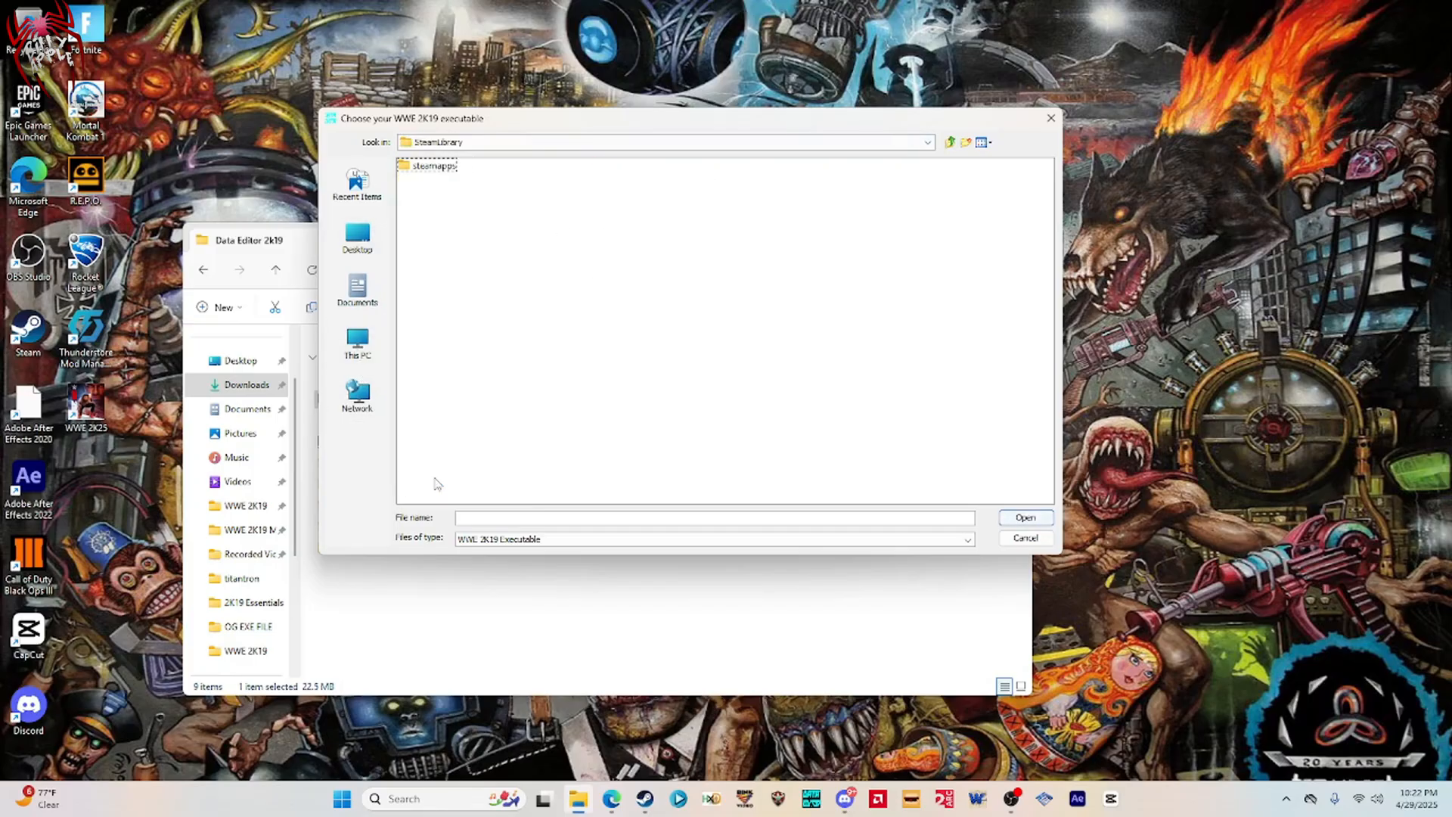
double_click(443, 167)
double_click(441, 168)
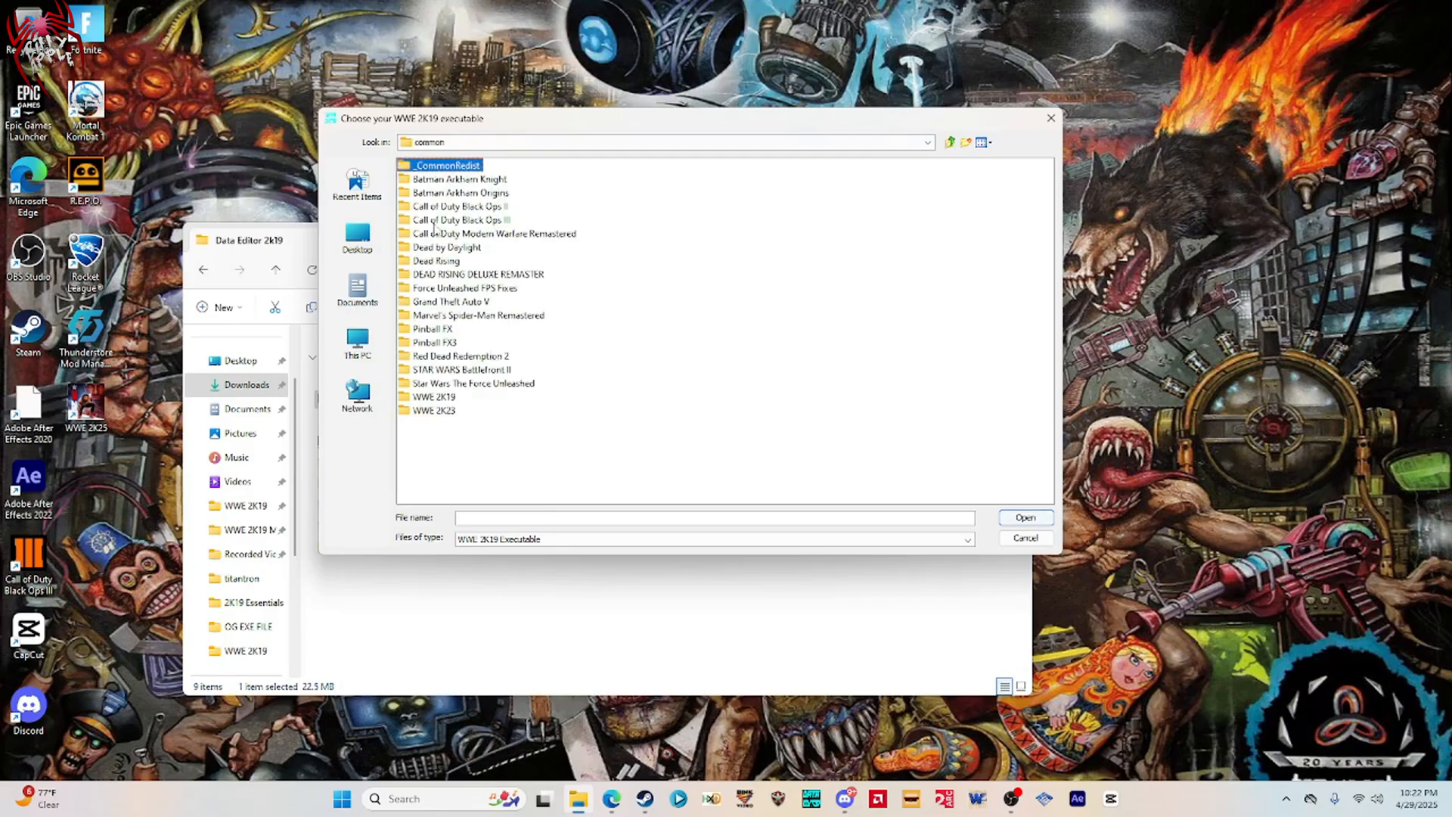
double_click(434, 397)
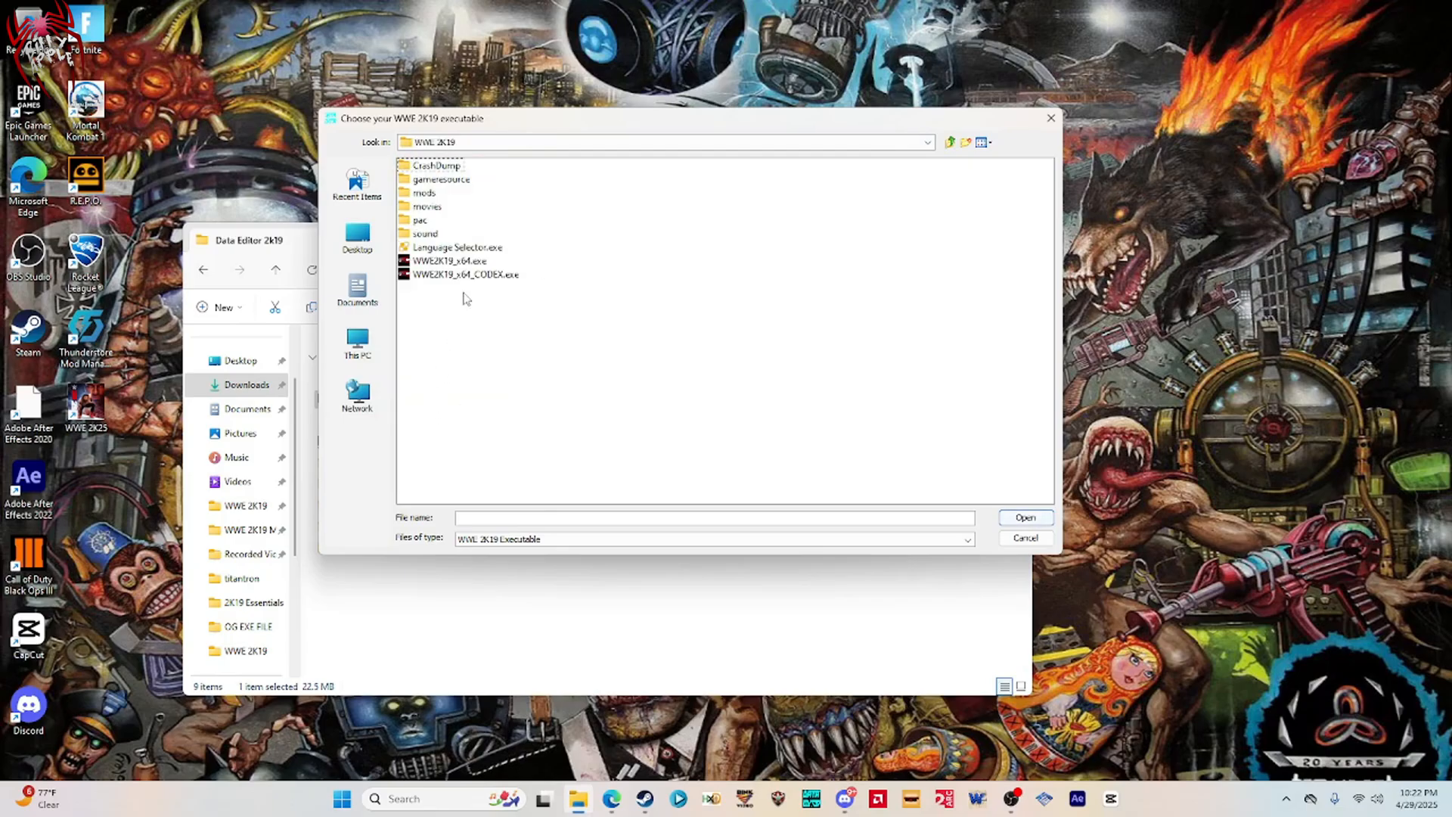
click(463, 261)
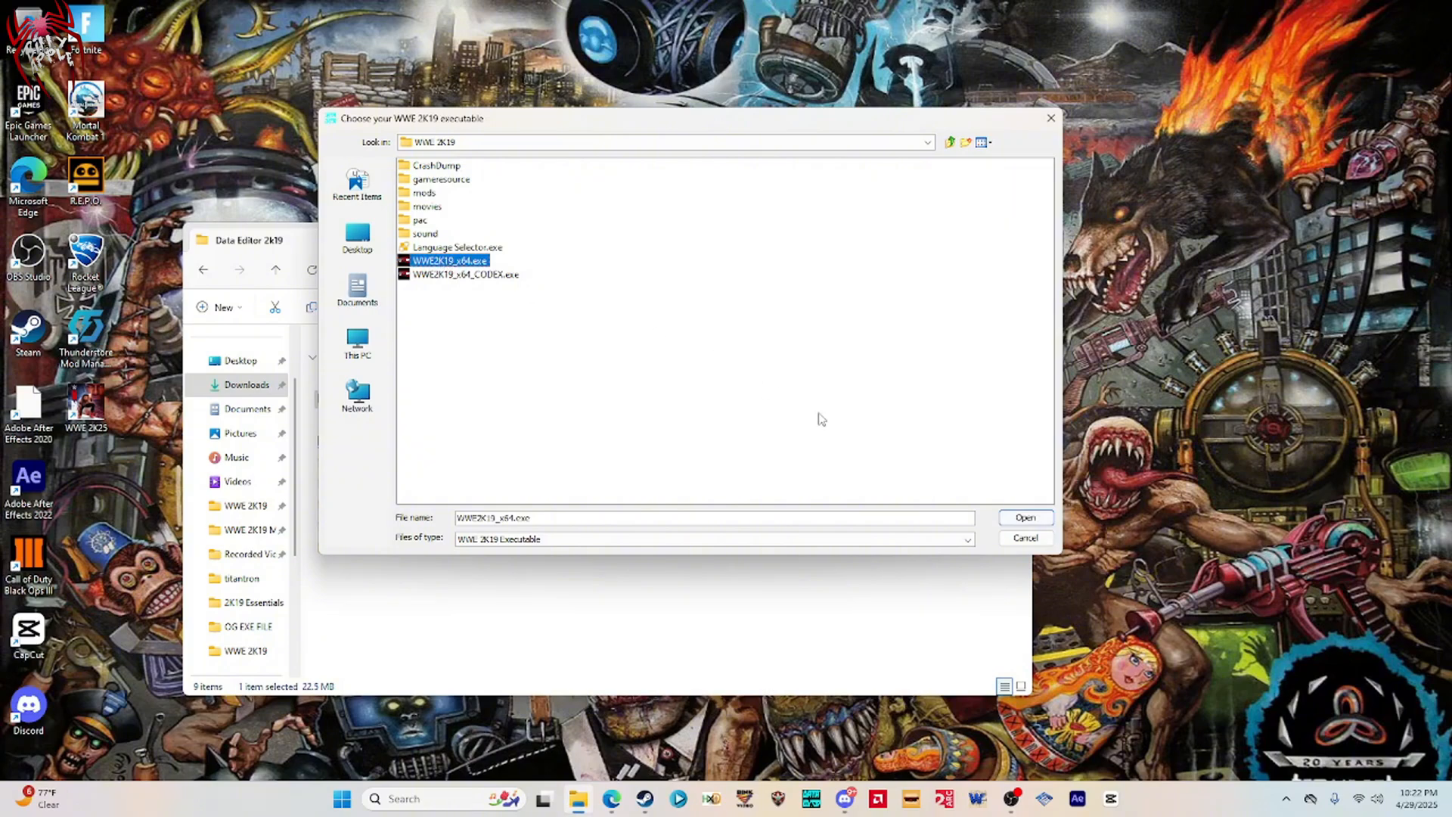
click(1042, 530)
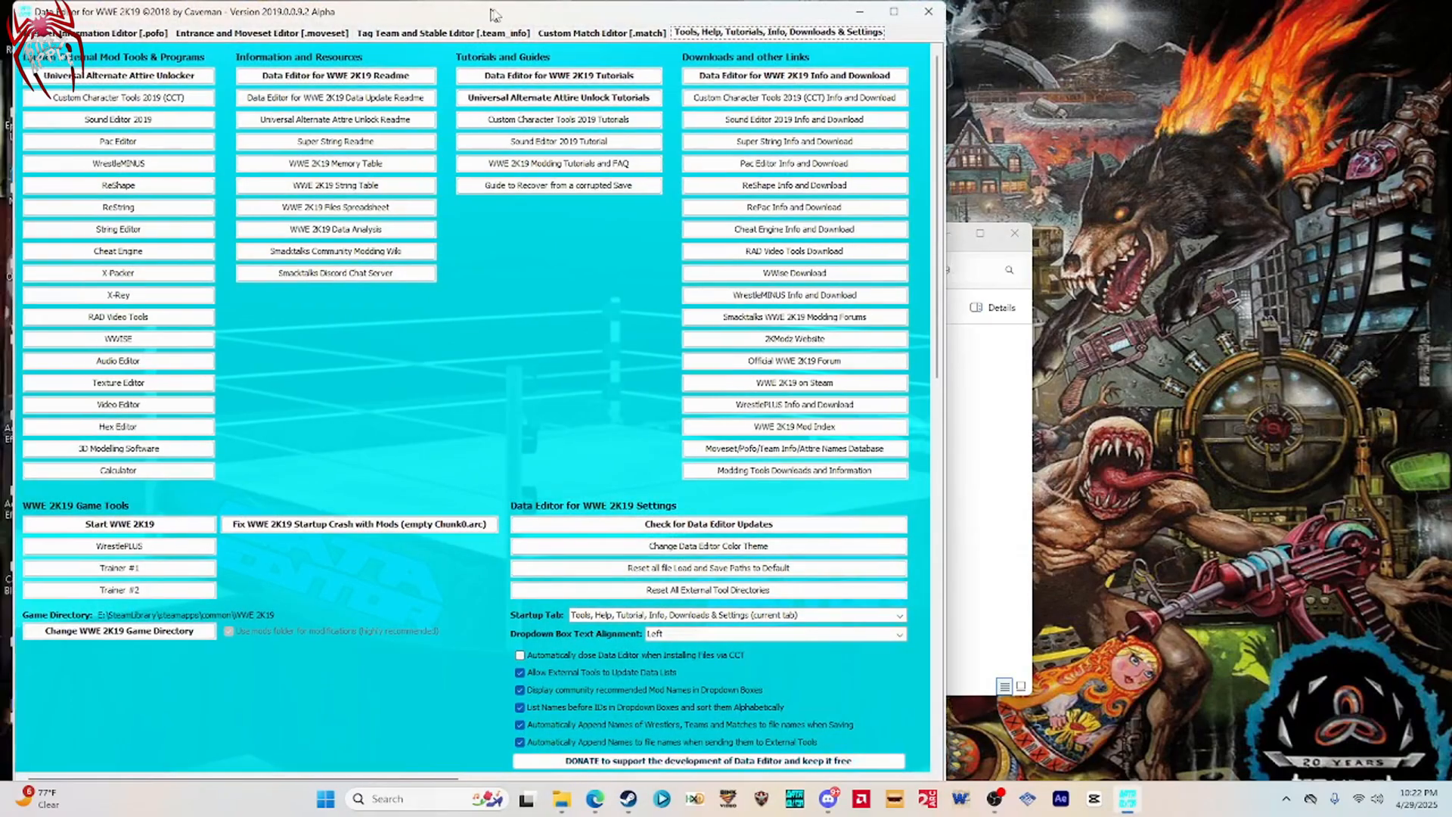
Switch Data Editor to the Entrance and Moveset Editor and start loading a full .moveset file.
drag(493, 14, 711, 85)
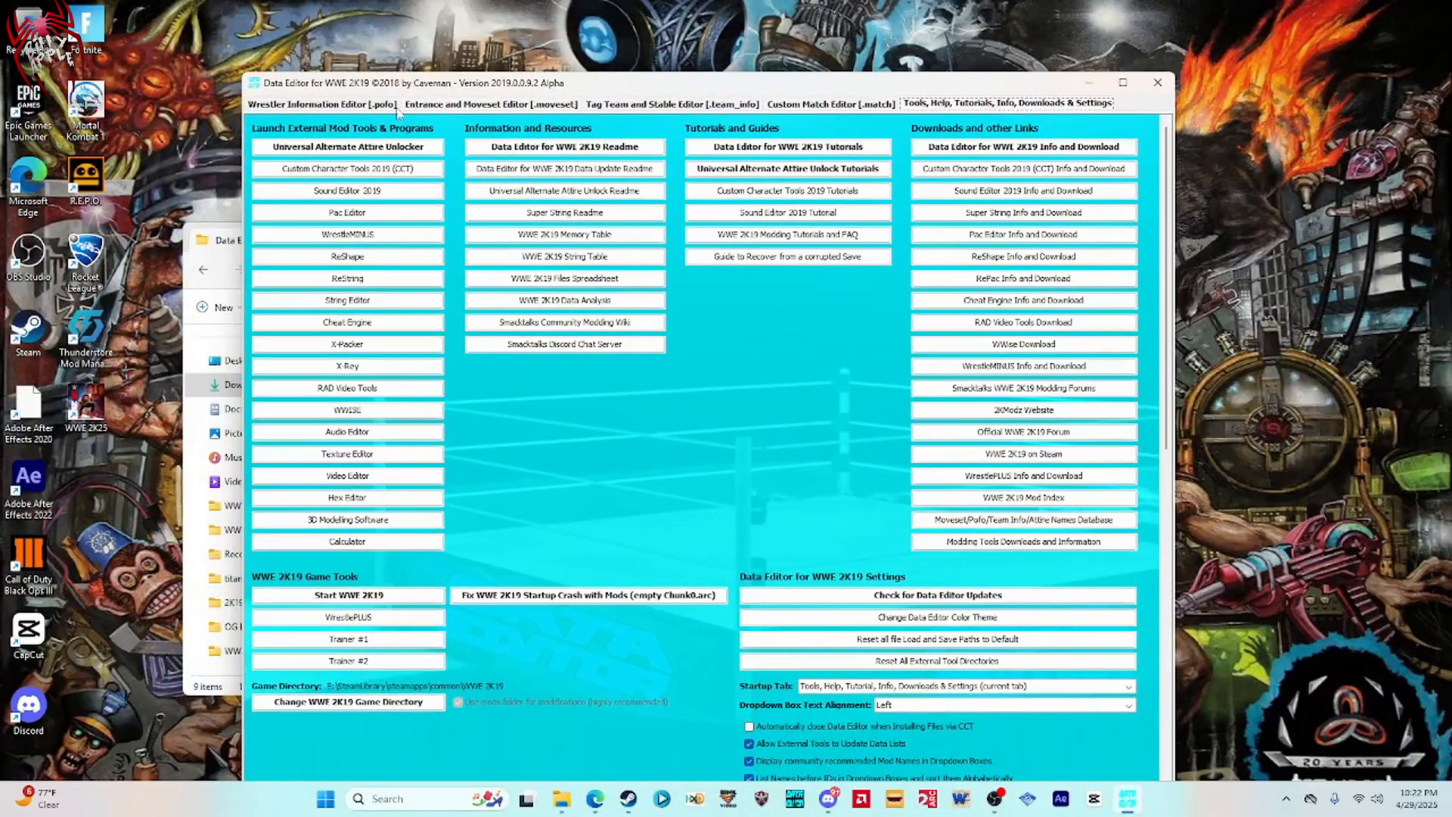
click(467, 105)
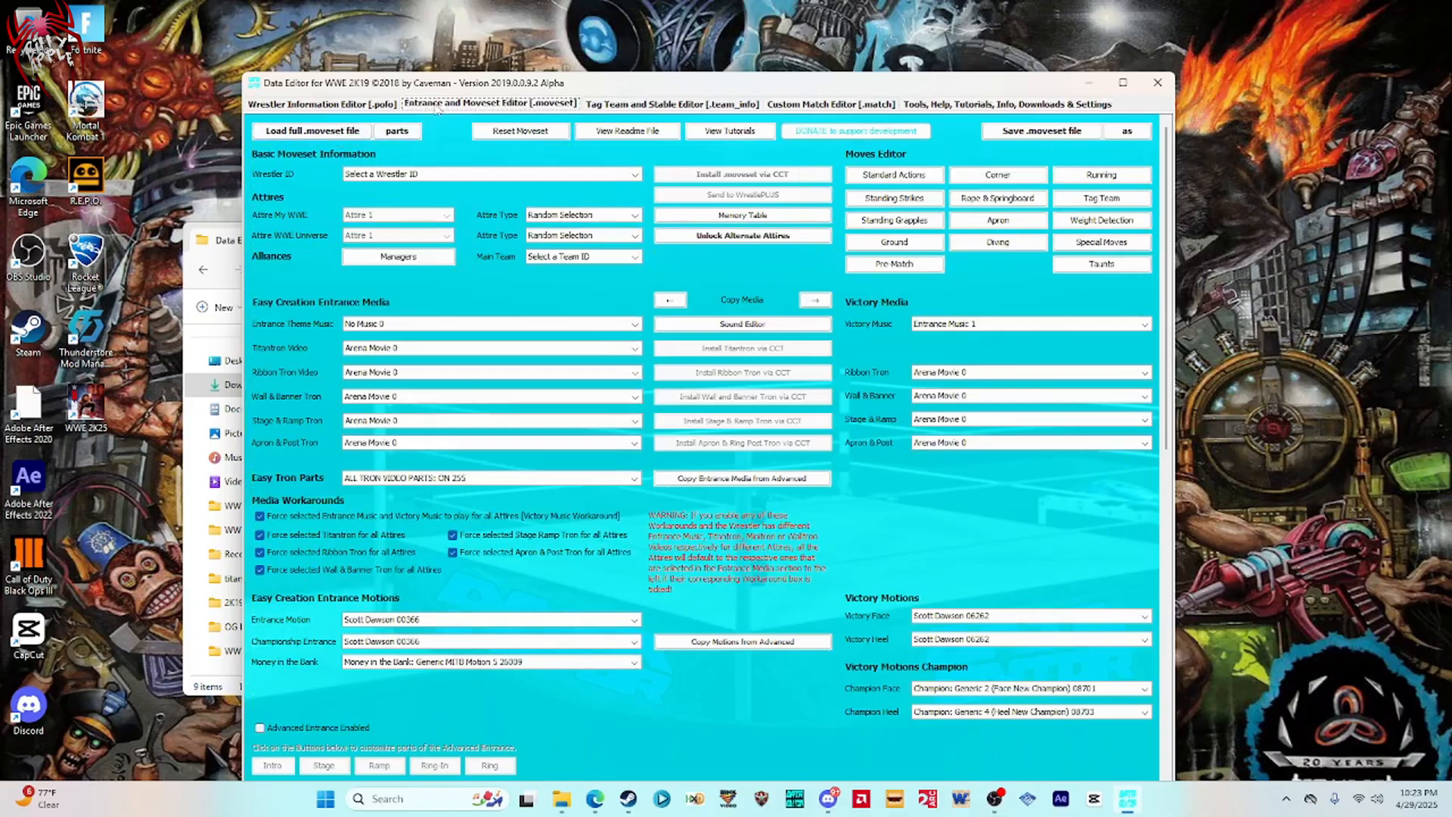
click(327, 135)
drag(231, 88, 463, 103)
Load CM Punk - 709.moveset from WWE 2K19 MOD ARCHIVE\Character Mods\CM Punk\CM Punk Pofo & Moveset on the WD_BLACK (E:) drive.
click(294, 321)
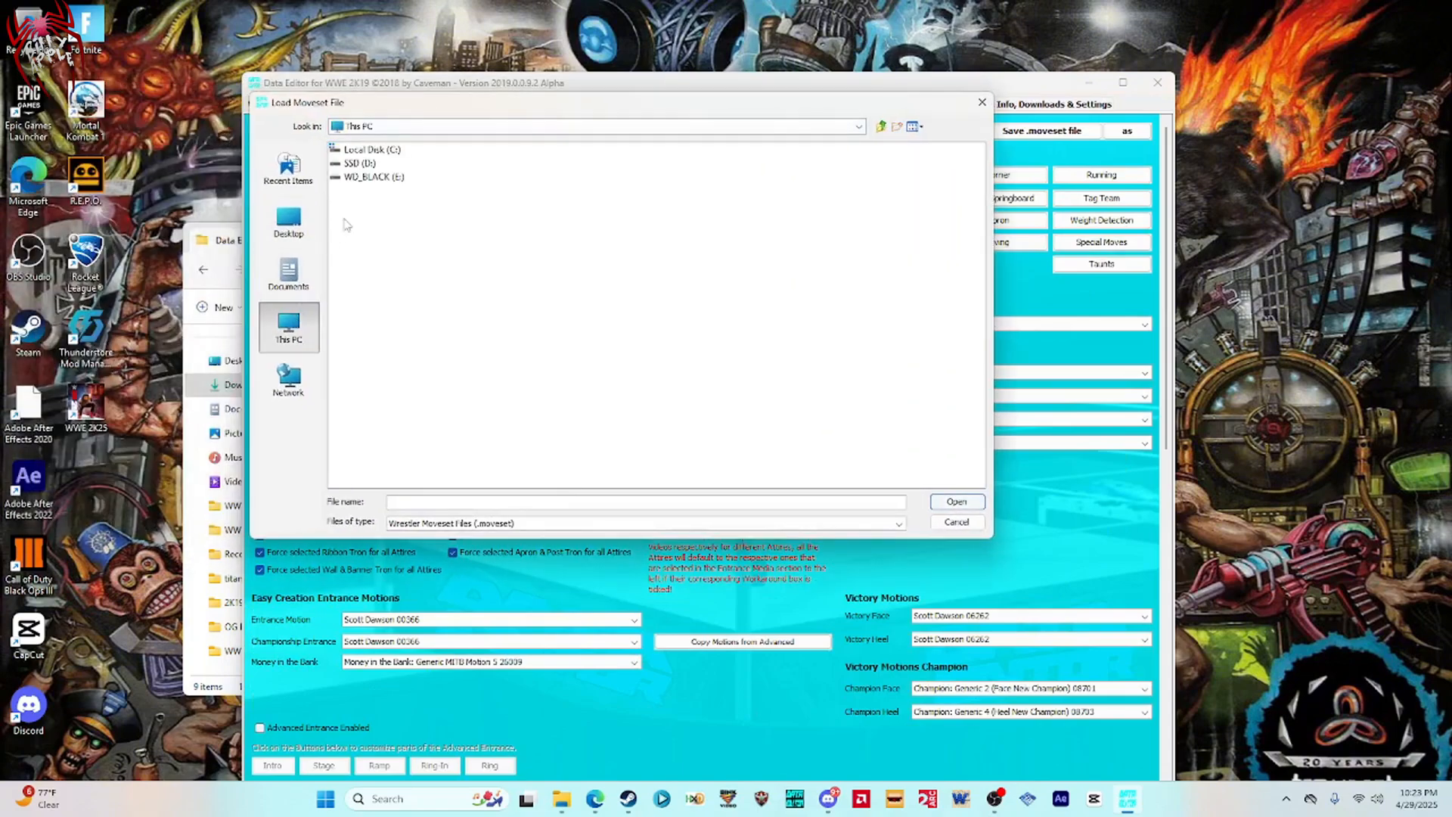
double_click(382, 178)
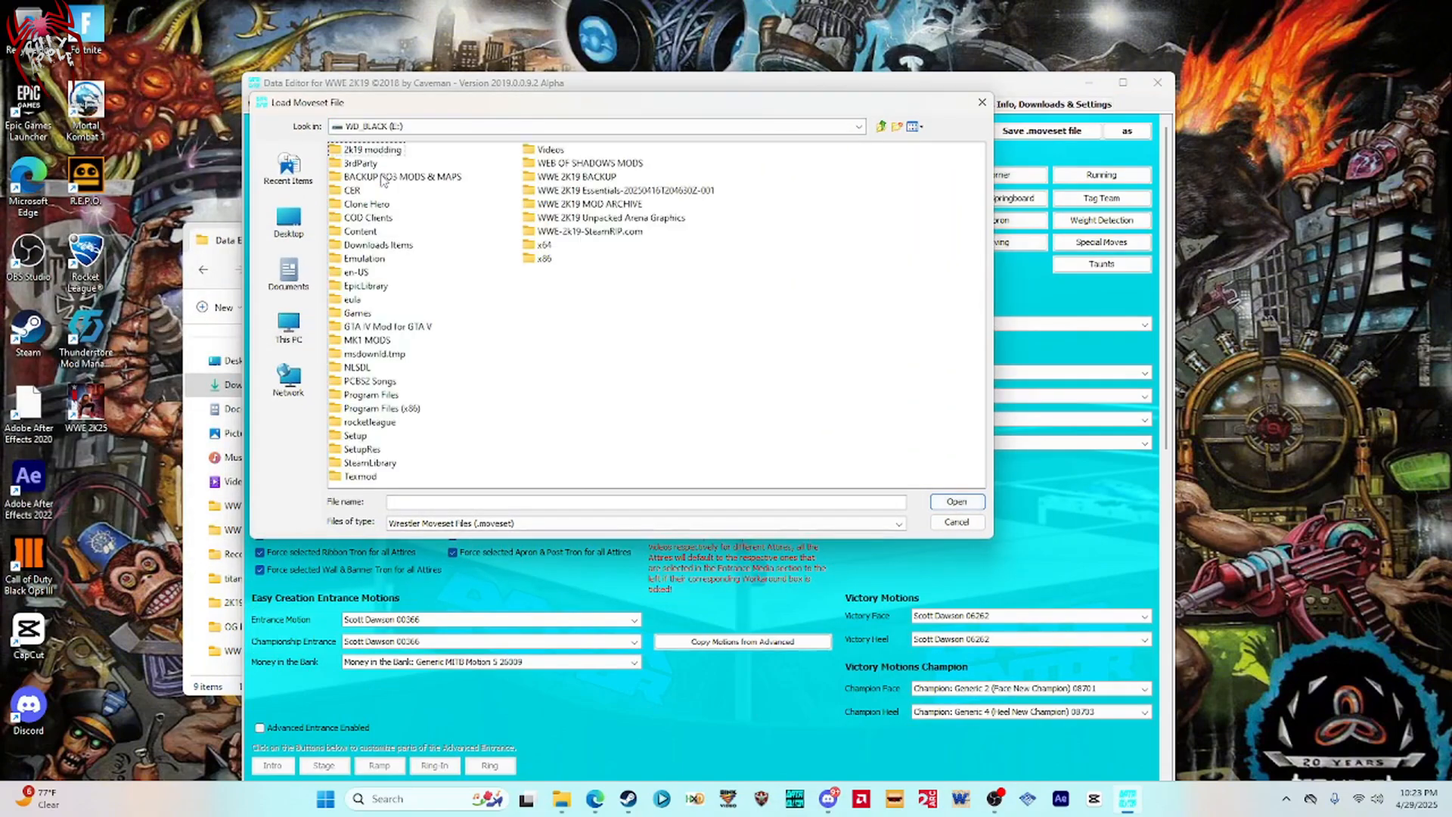
double_click(571, 207)
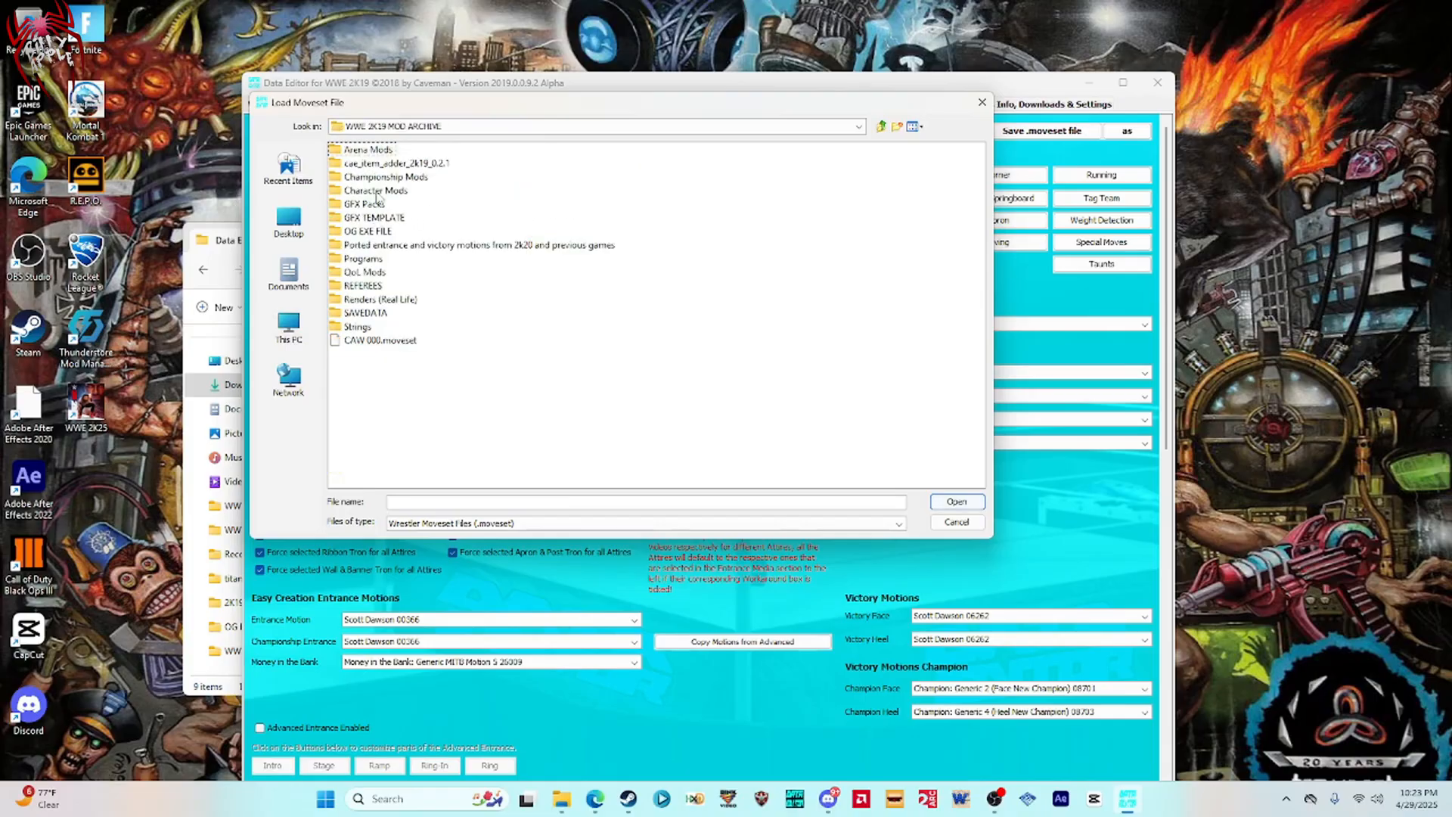
double_click(376, 190)
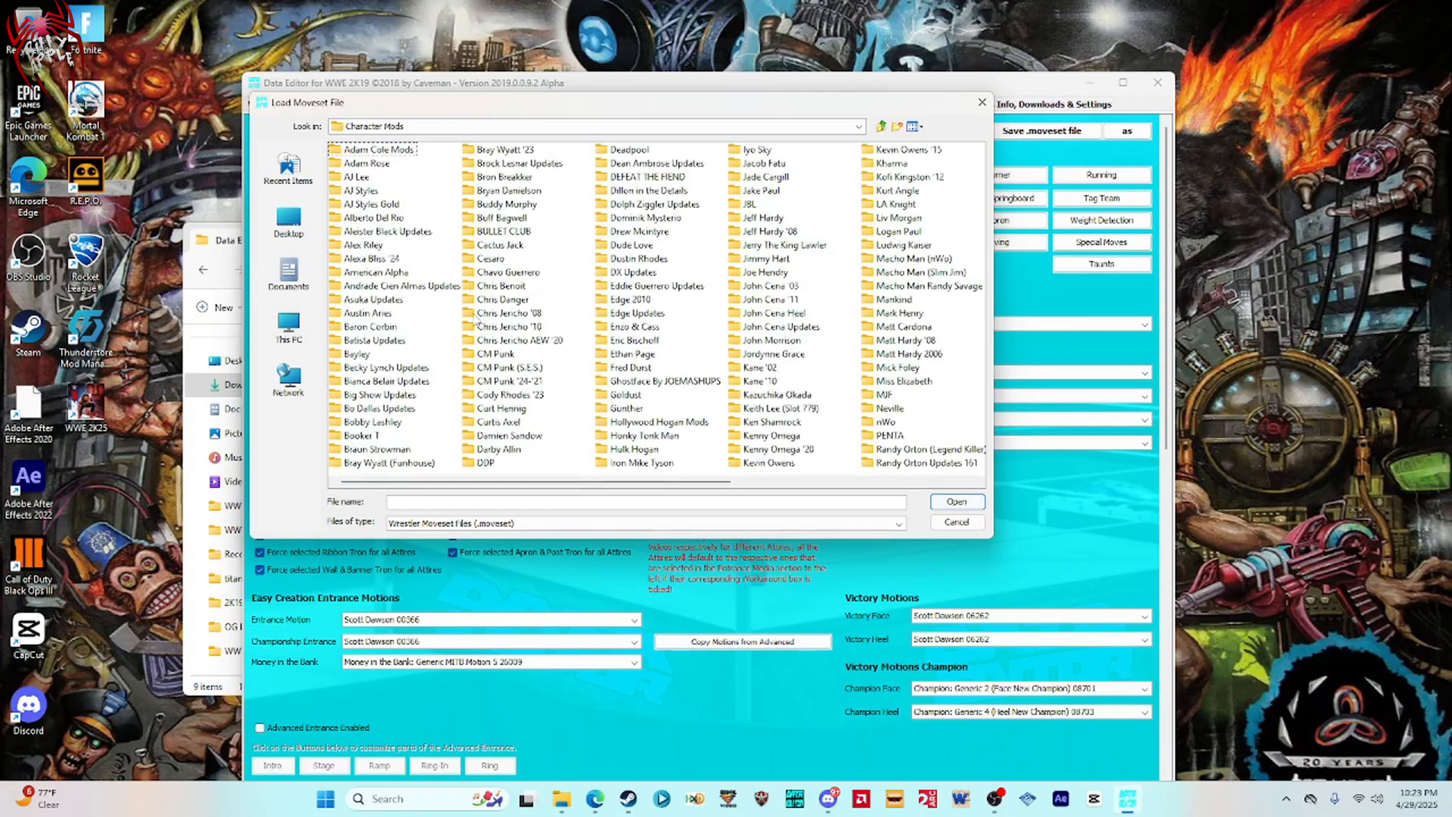
click(479, 354)
double_click(479, 355)
double_click(386, 177)
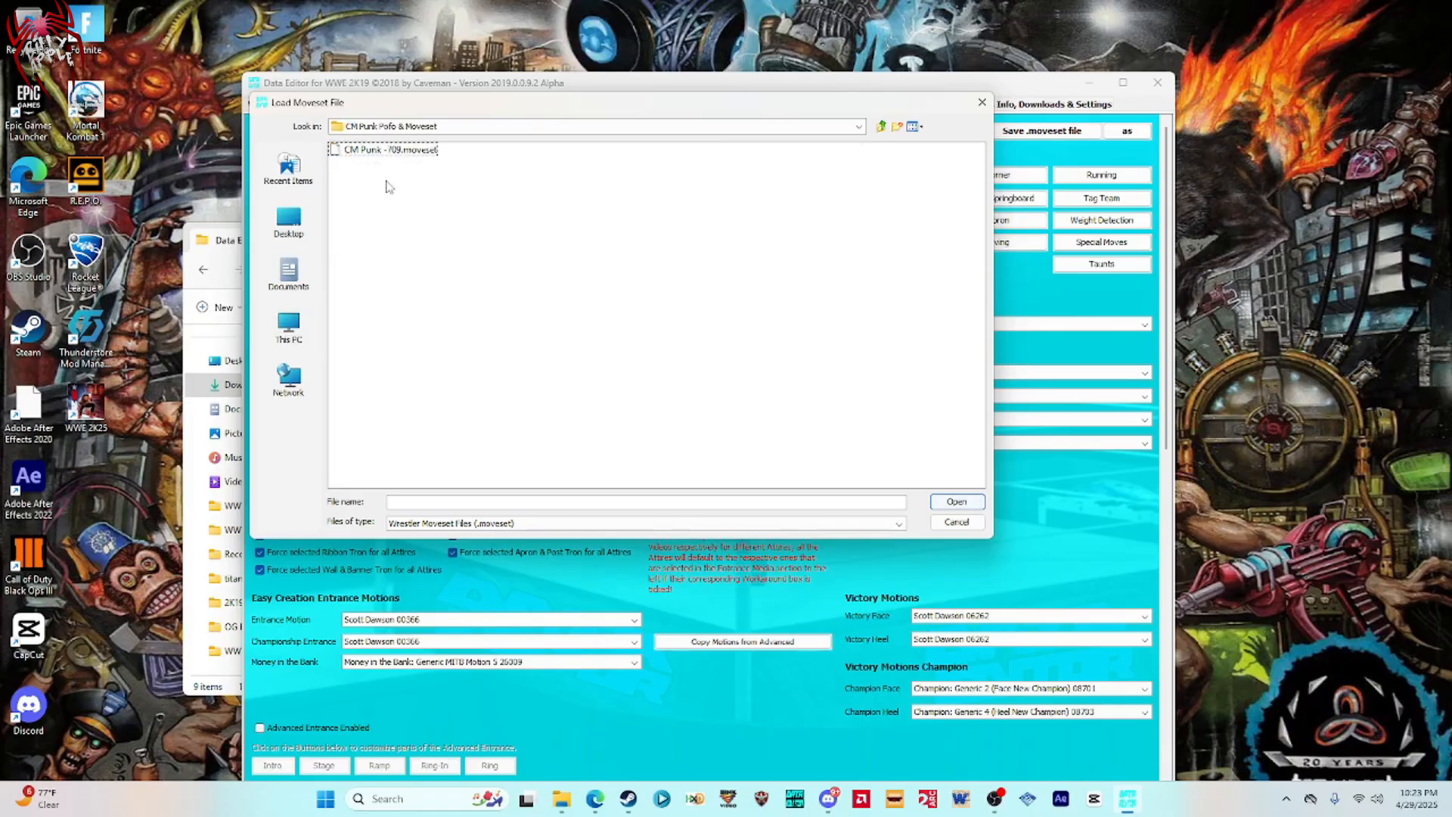
drag(450, 104, 484, 117)
double_click(424, 162)
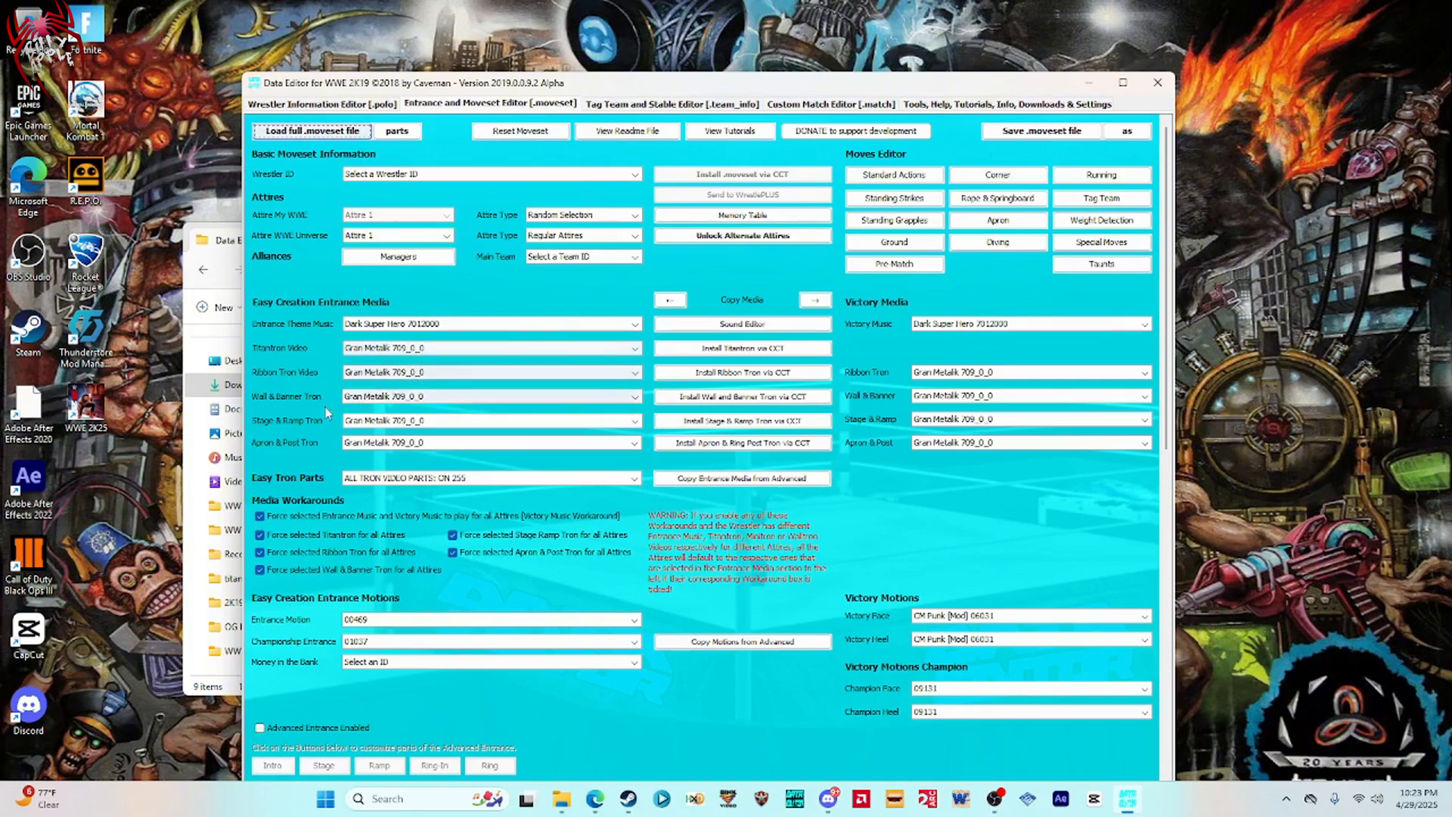
Start choosing a Wrestler ID for the loaded CM Punk moveset by browsing the available wrestlers.
click(400, 177)
scroll(393, 403, down, 20)
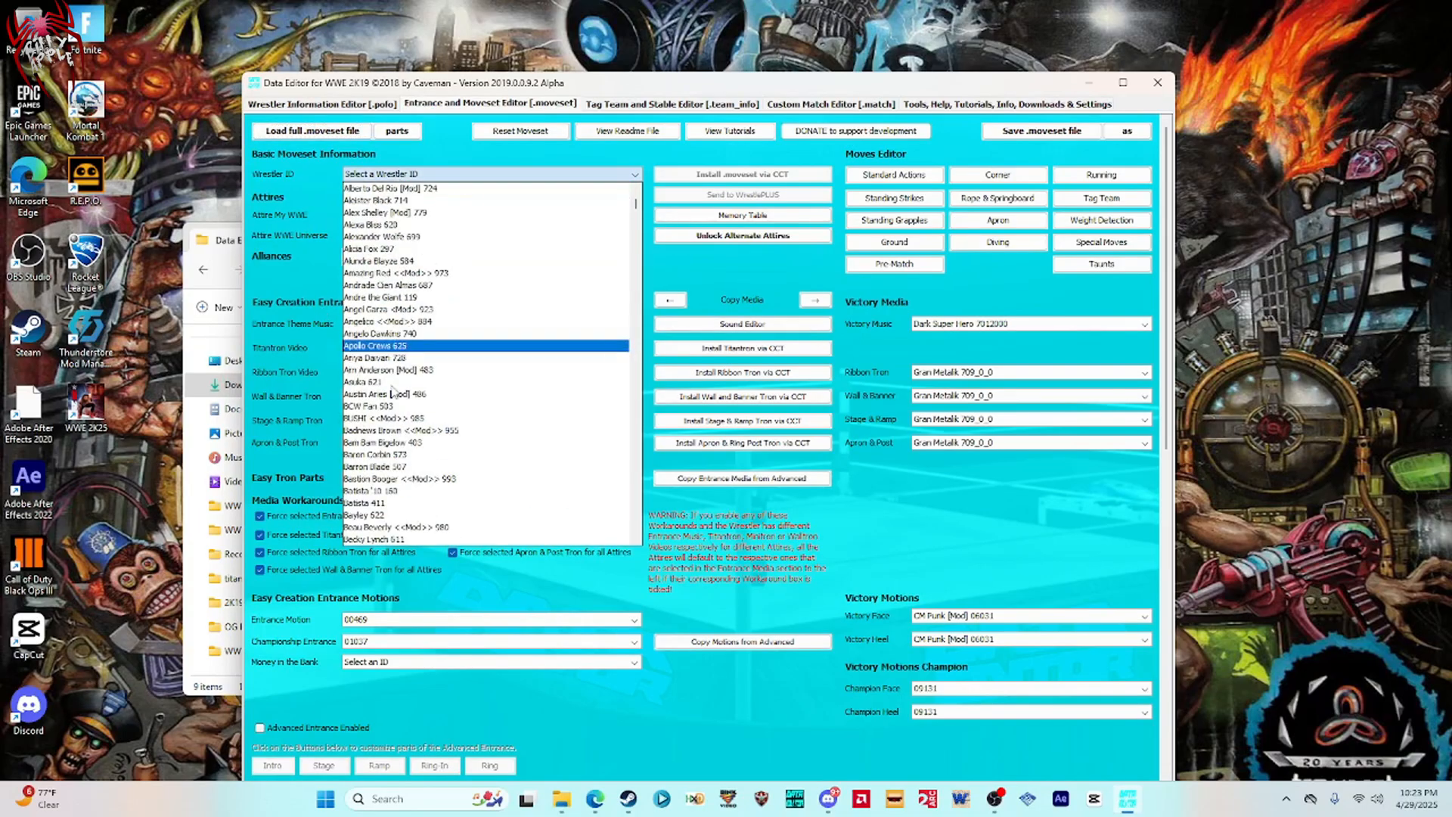
Set the moveset's Wrestler ID to CM Punk [Mod] 468.
scroll(393, 403, down, 20)
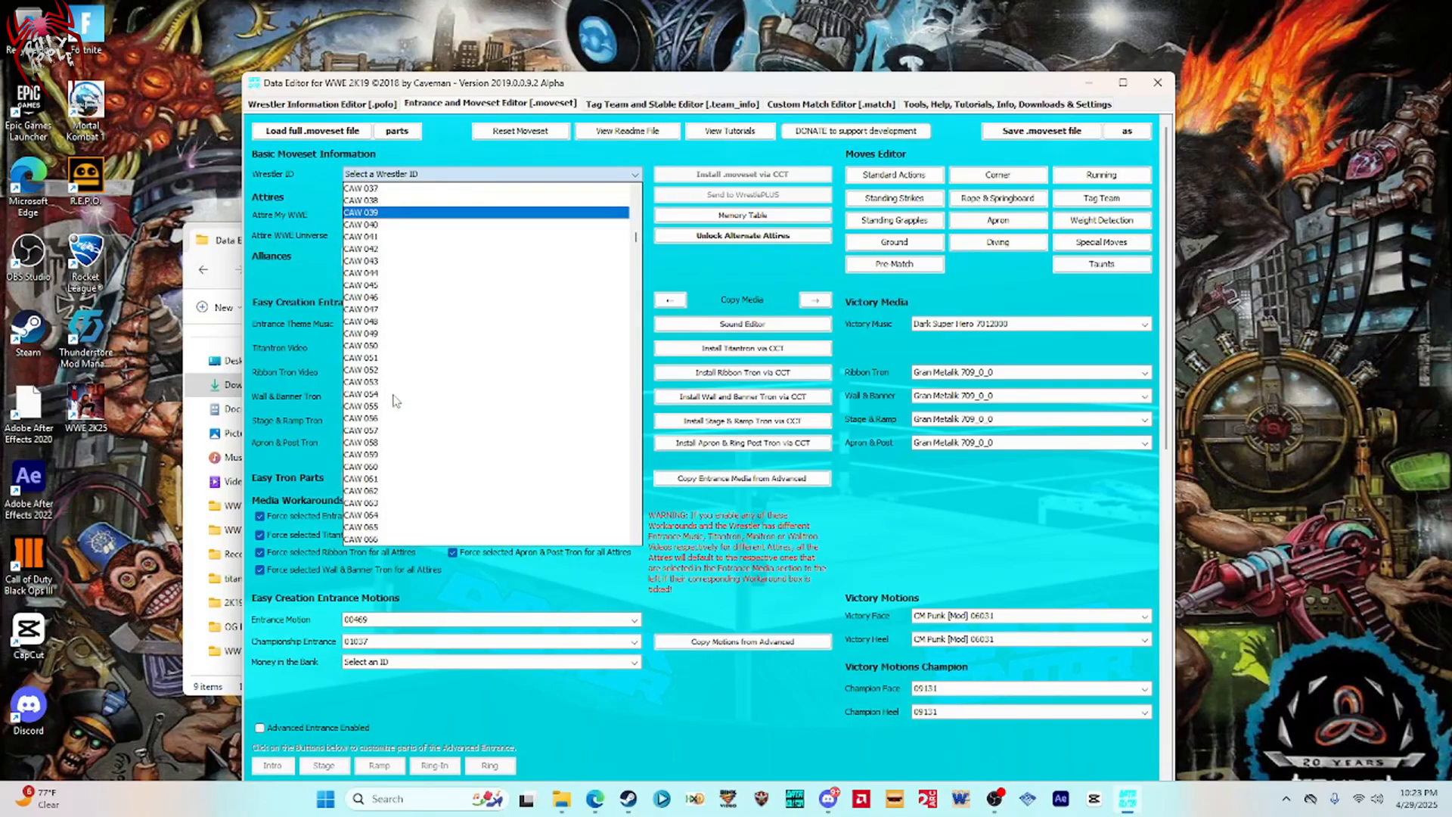
scroll(447, 437, down, 5)
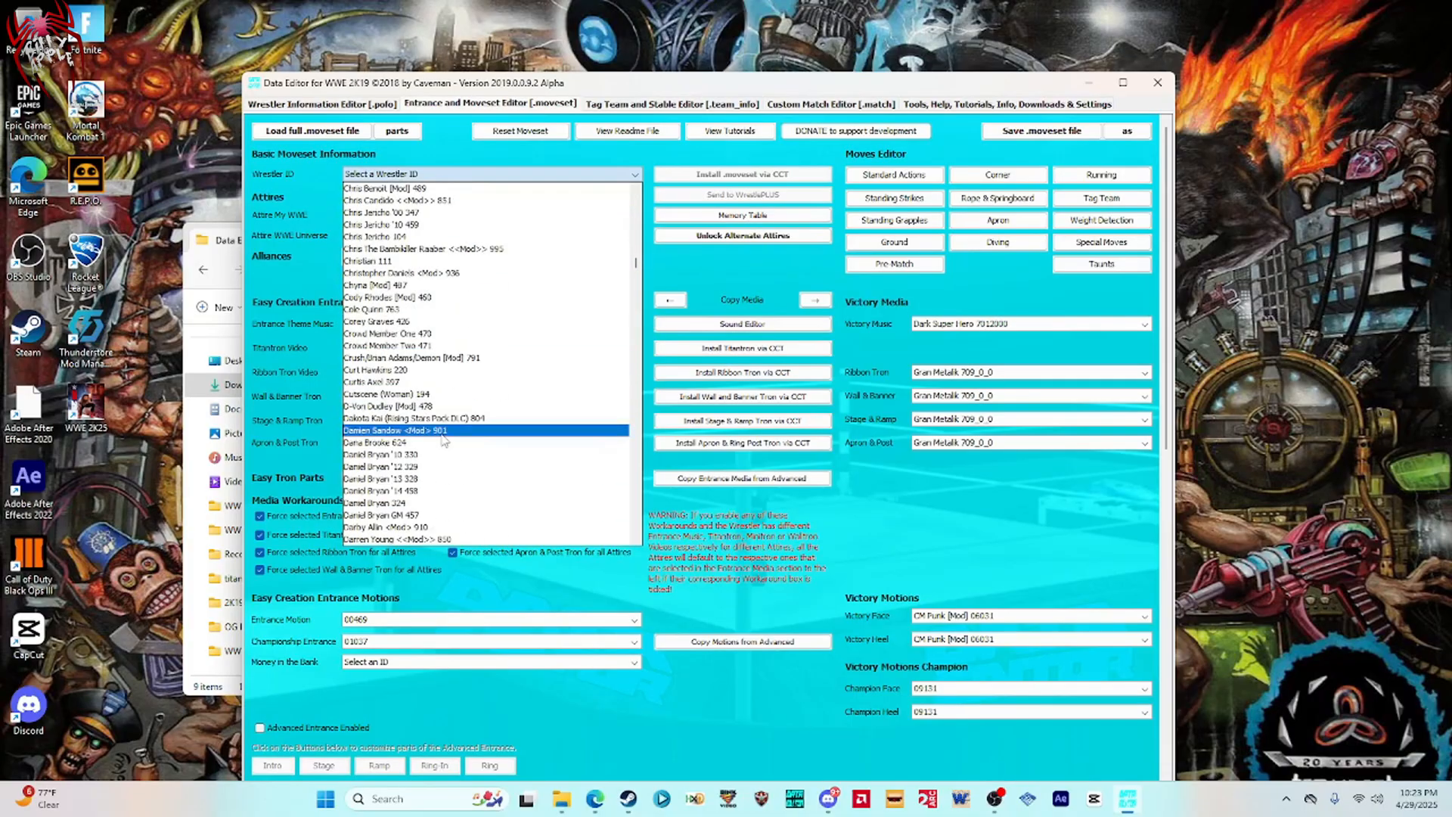
scroll(446, 434, up, 5)
scroll(445, 434, up, 2)
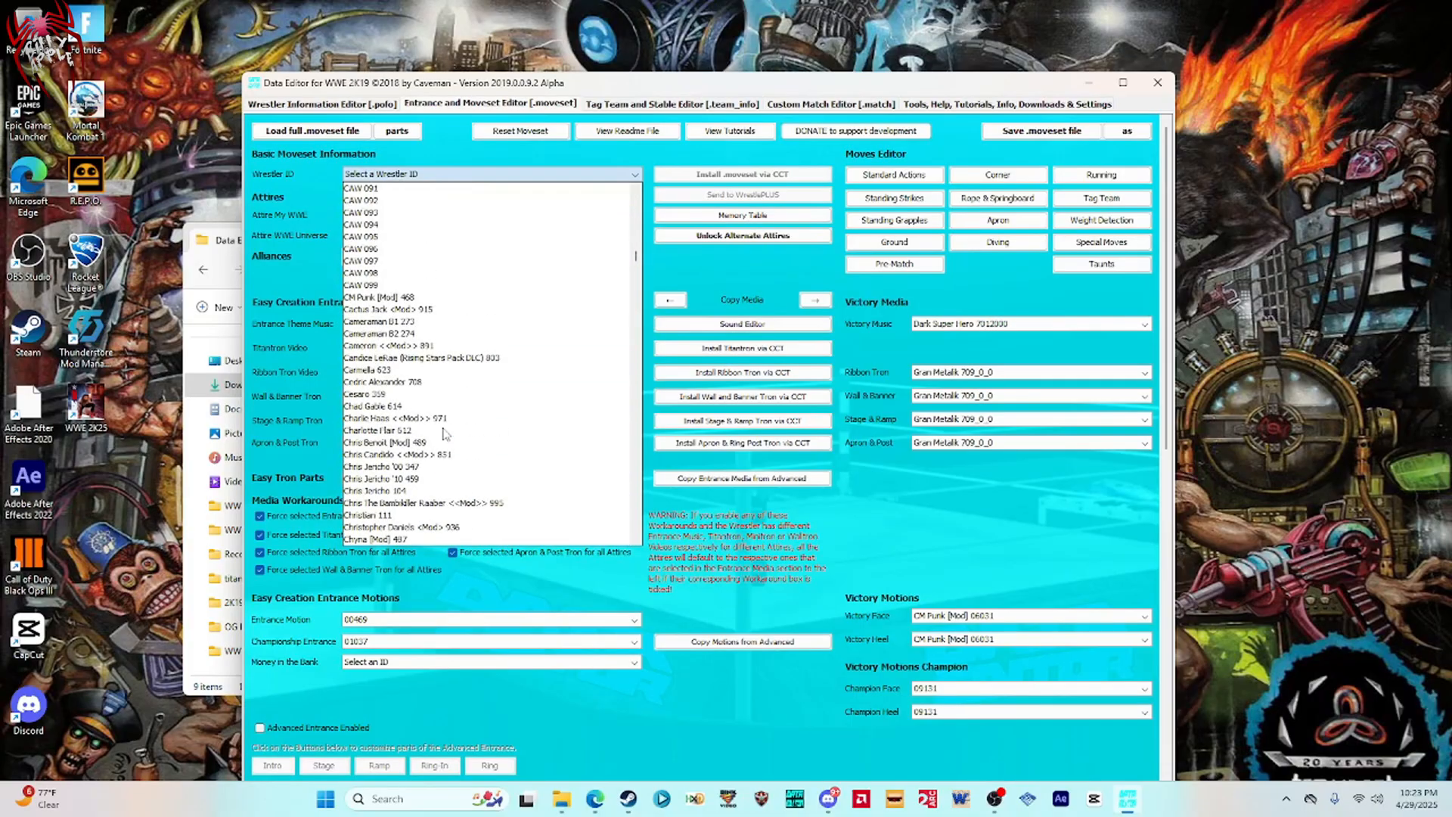
scroll(445, 433, down, 1)
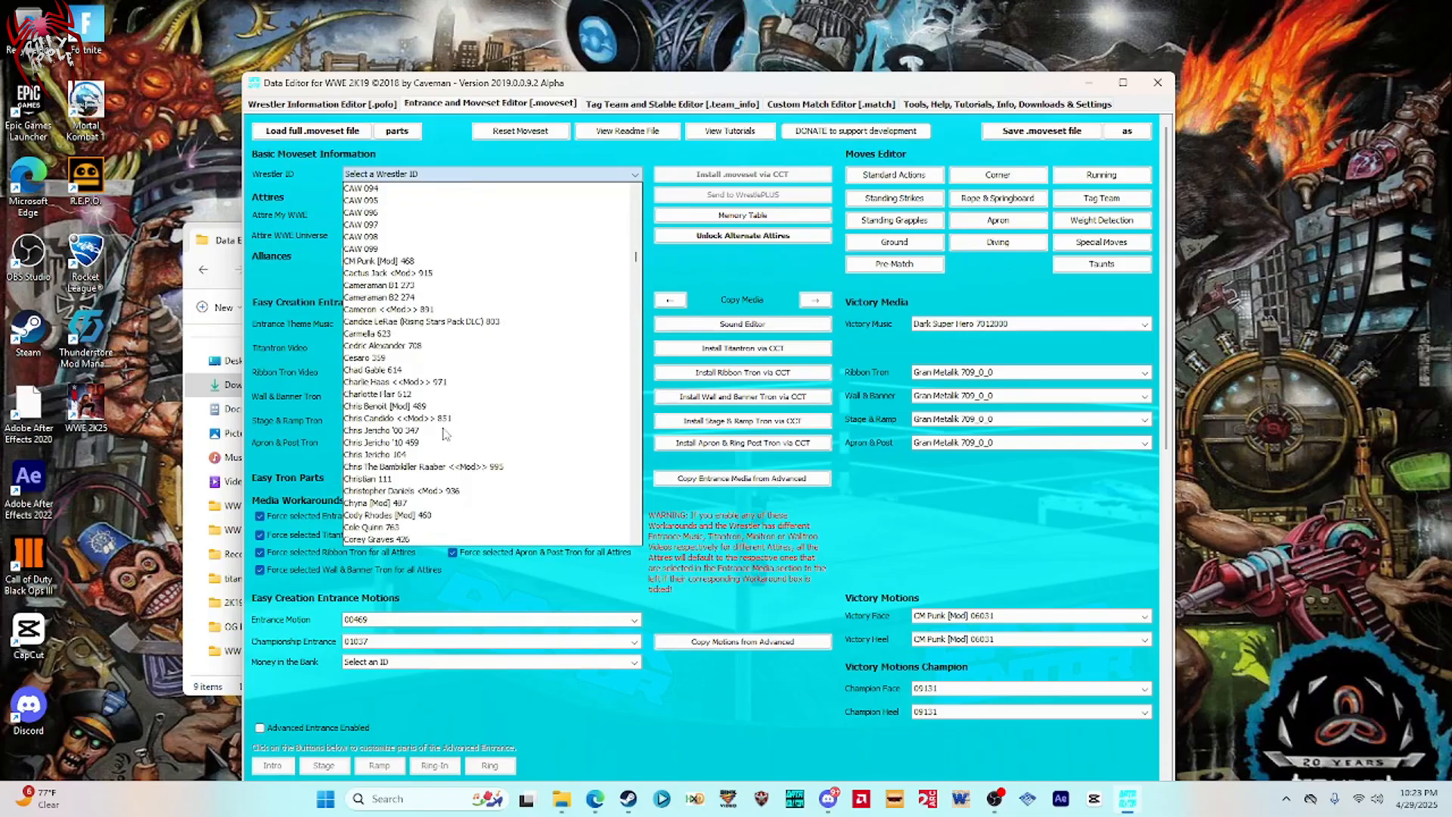
scroll(445, 433, down, 1)
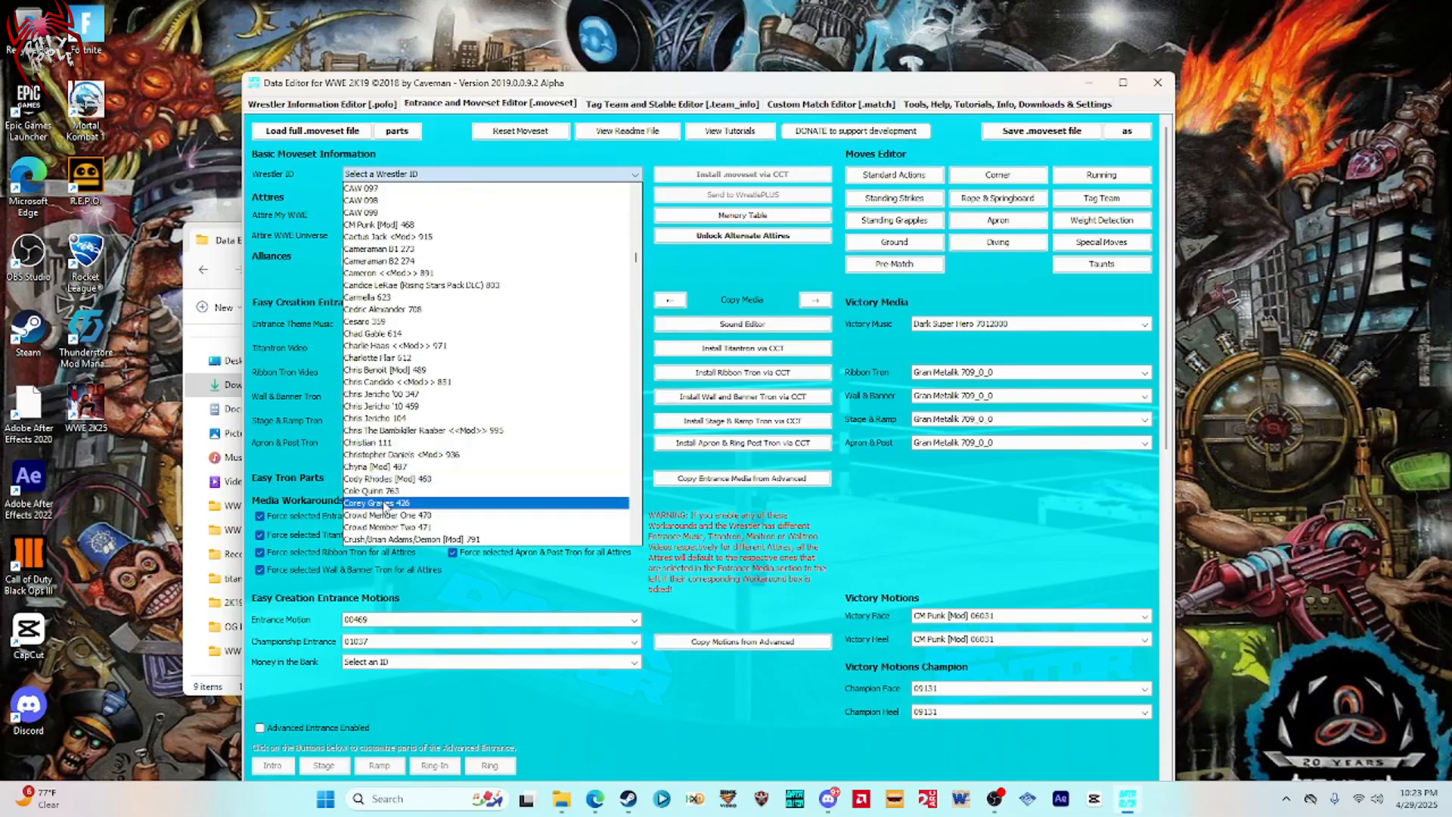
scroll(386, 507, down, 5)
key(c)
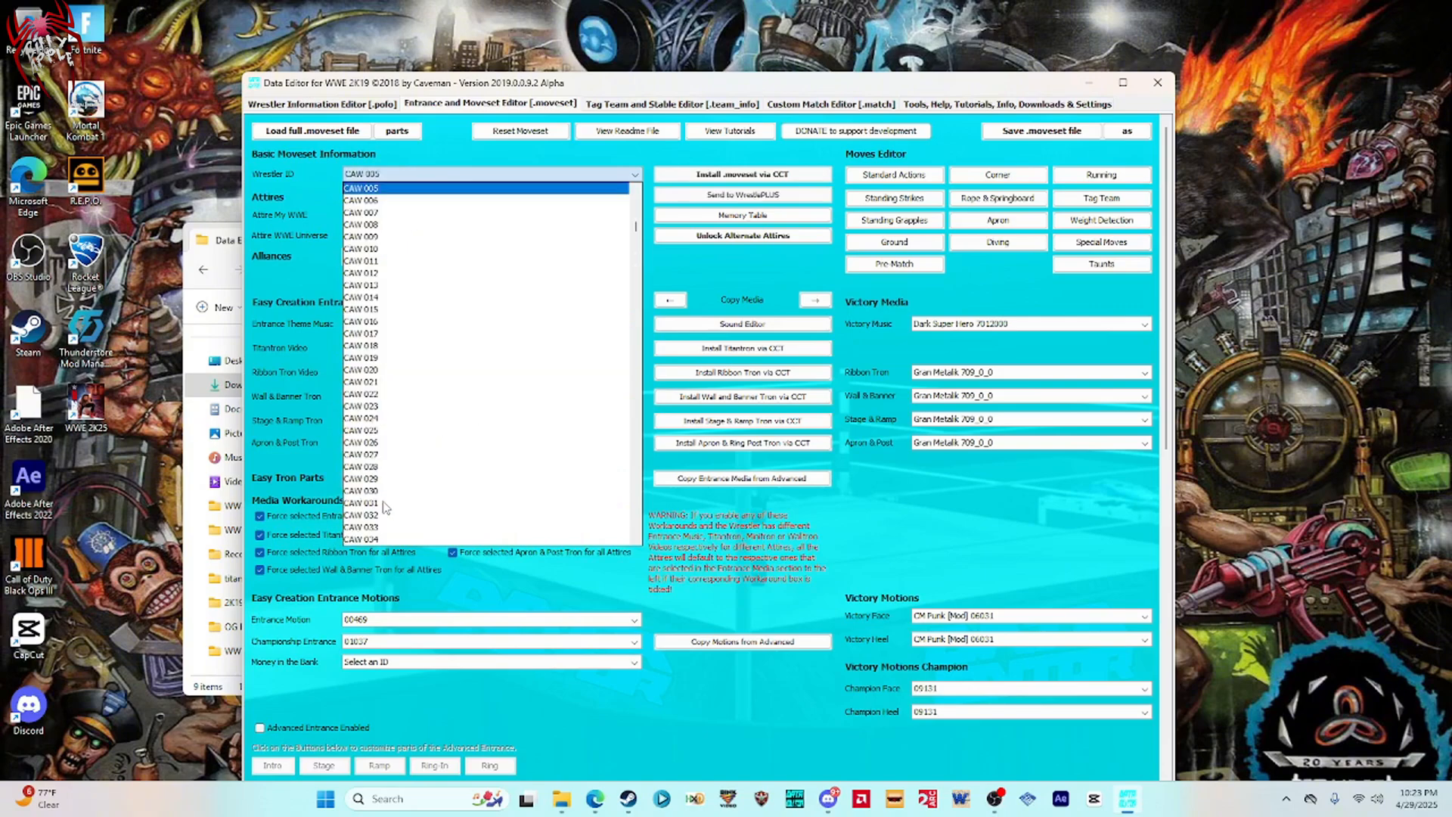
key(m)
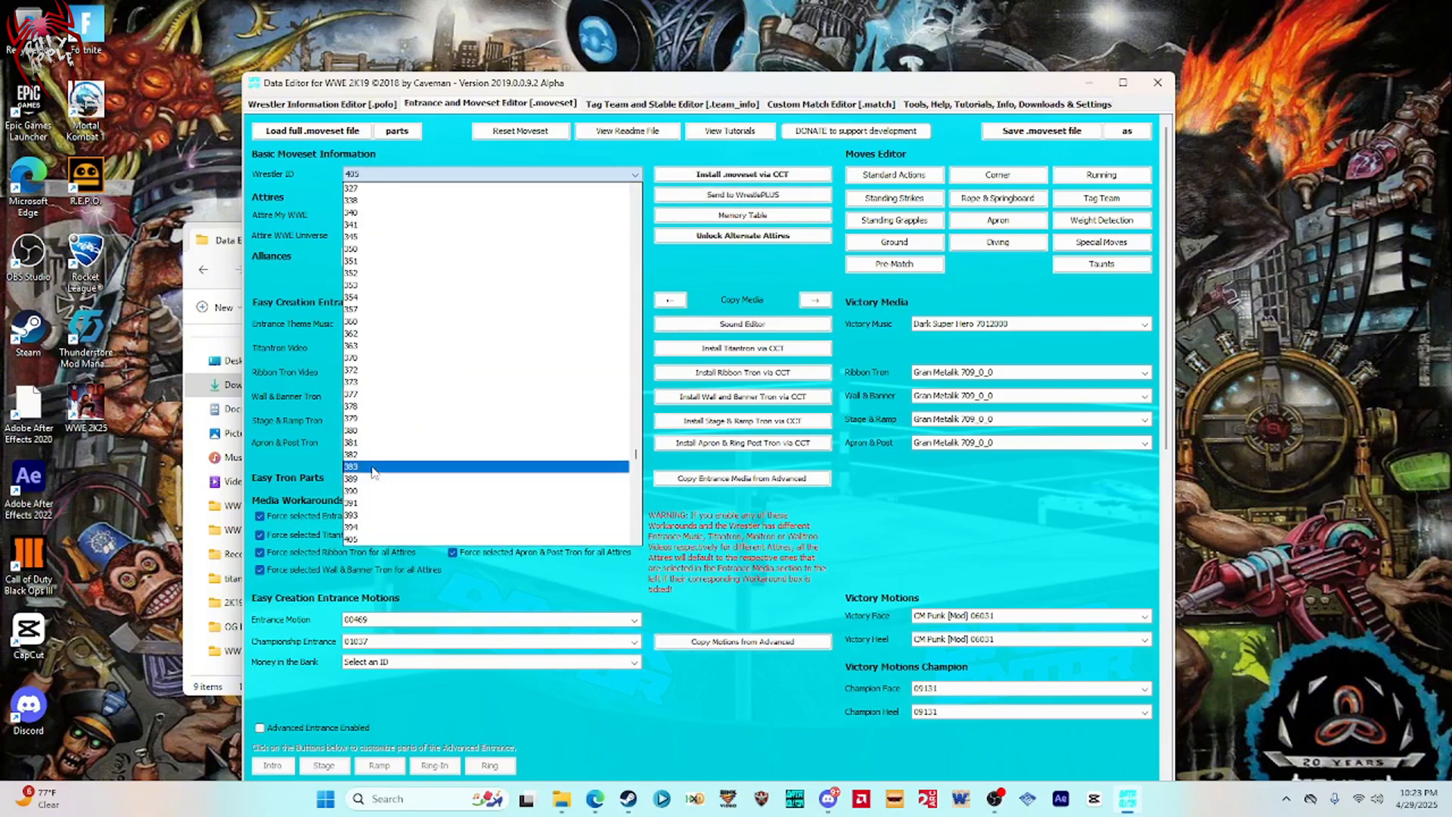
key(4)
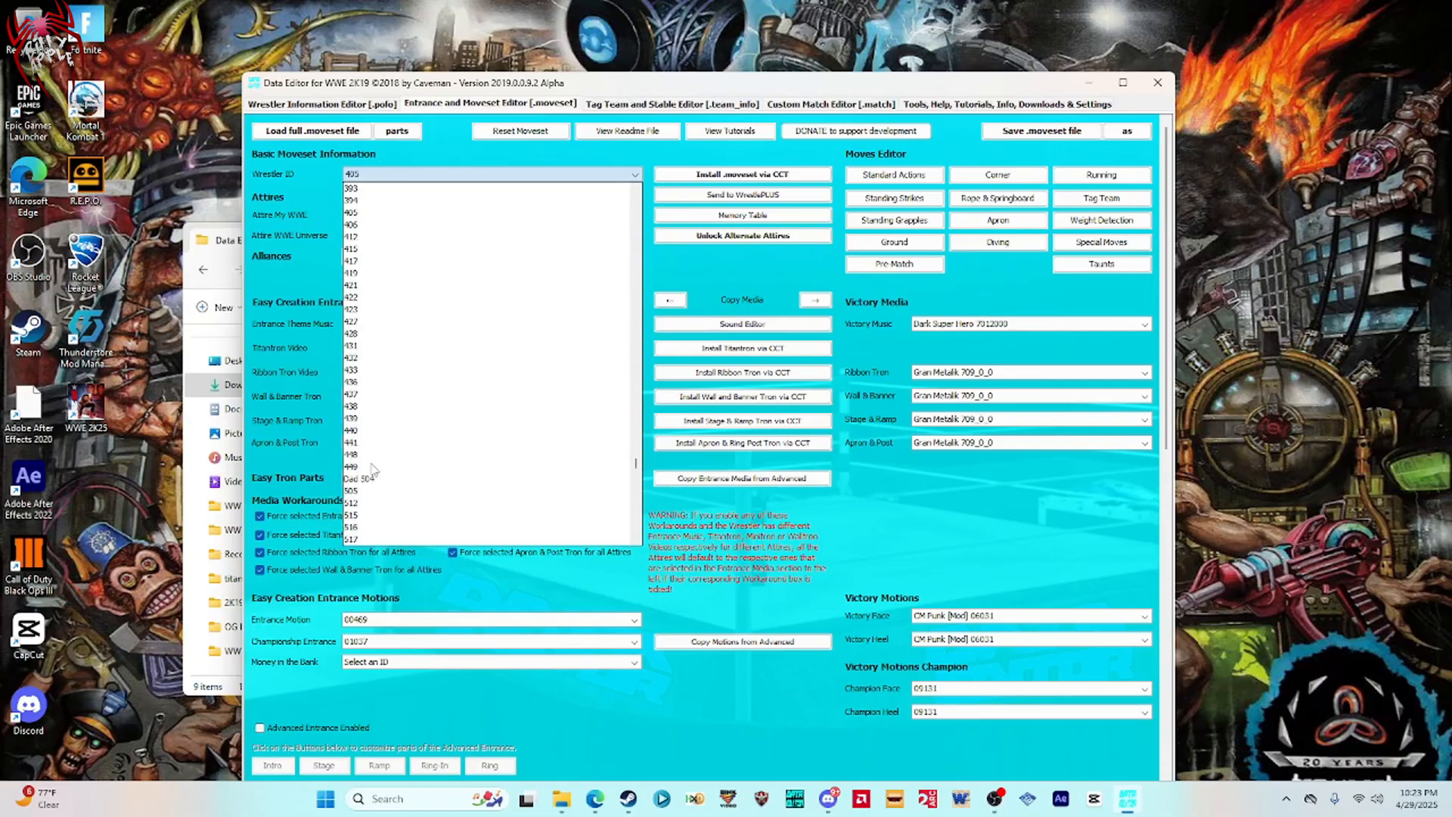
scroll(371, 469, down, 2)
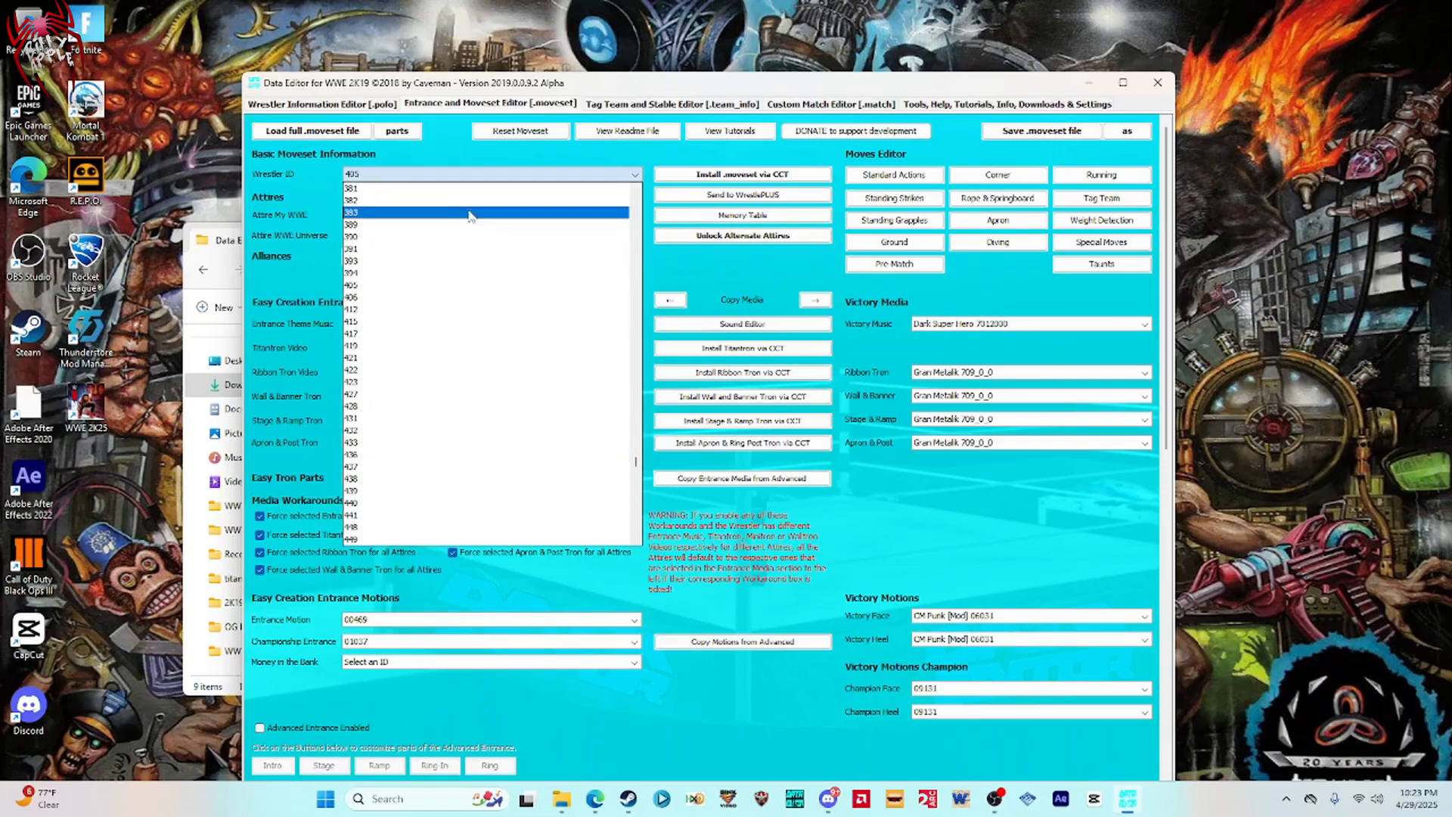
click(573, 175)
click(563, 175)
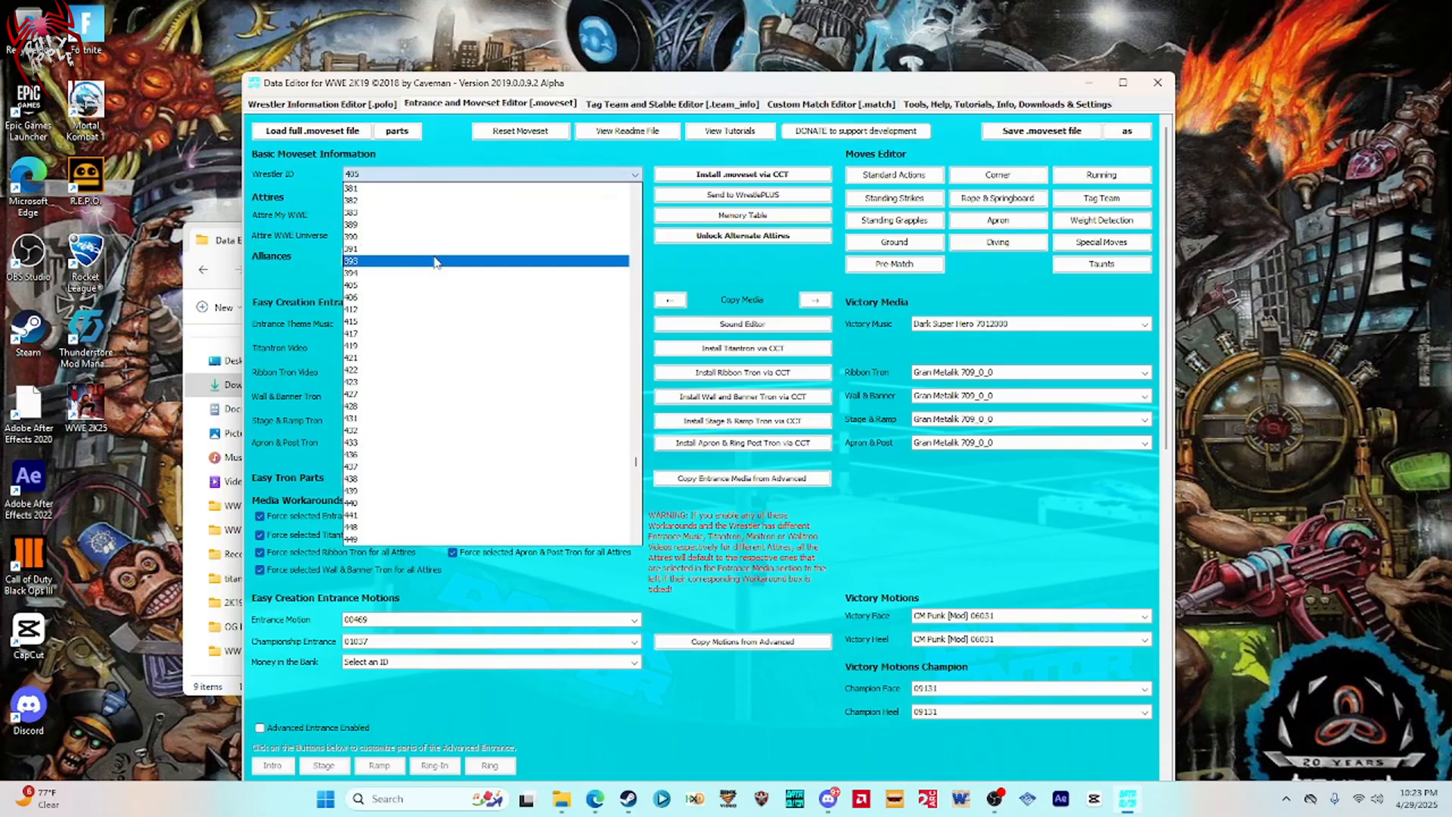
scroll(436, 262, up, 10)
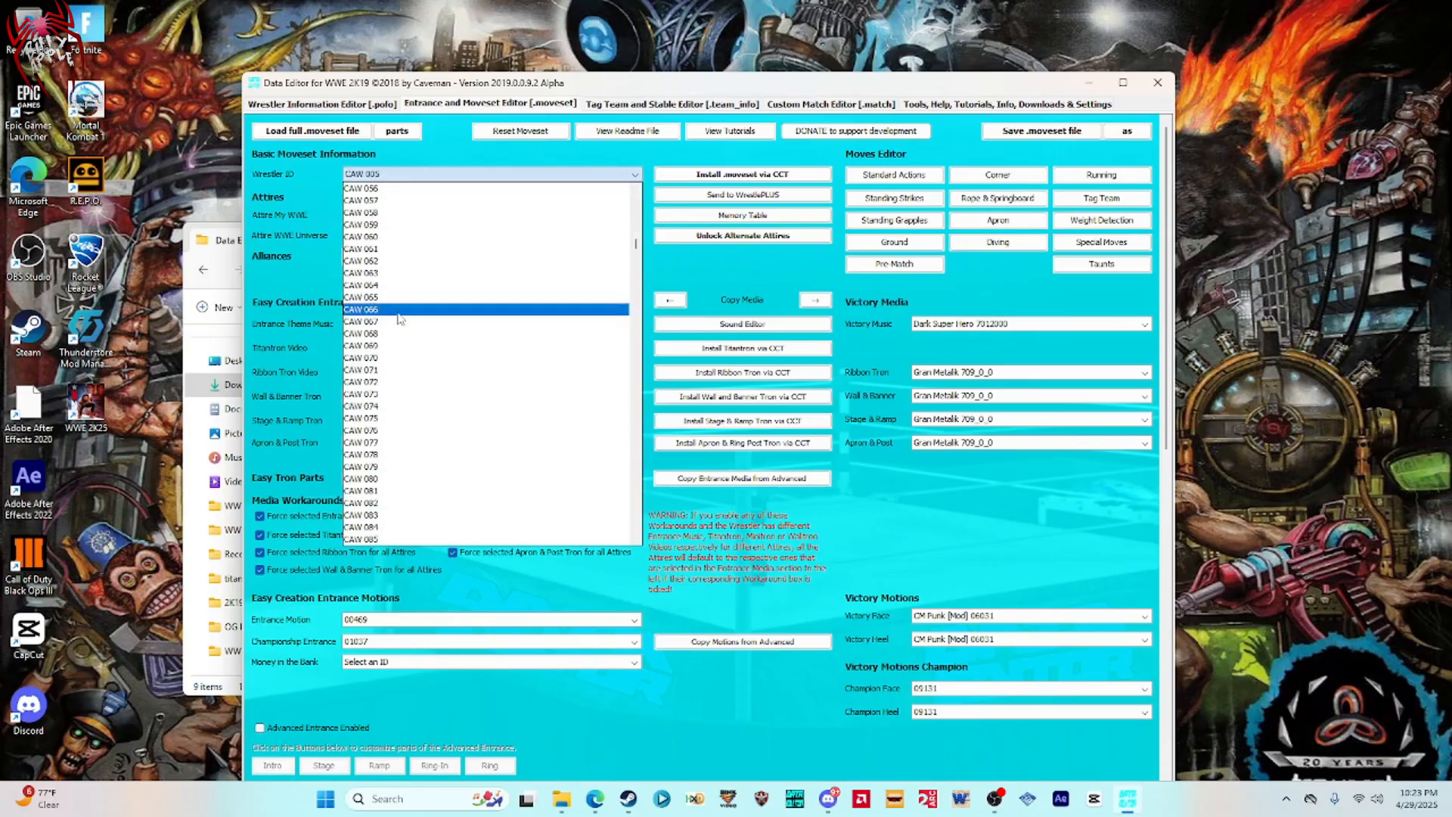
click(375, 393)
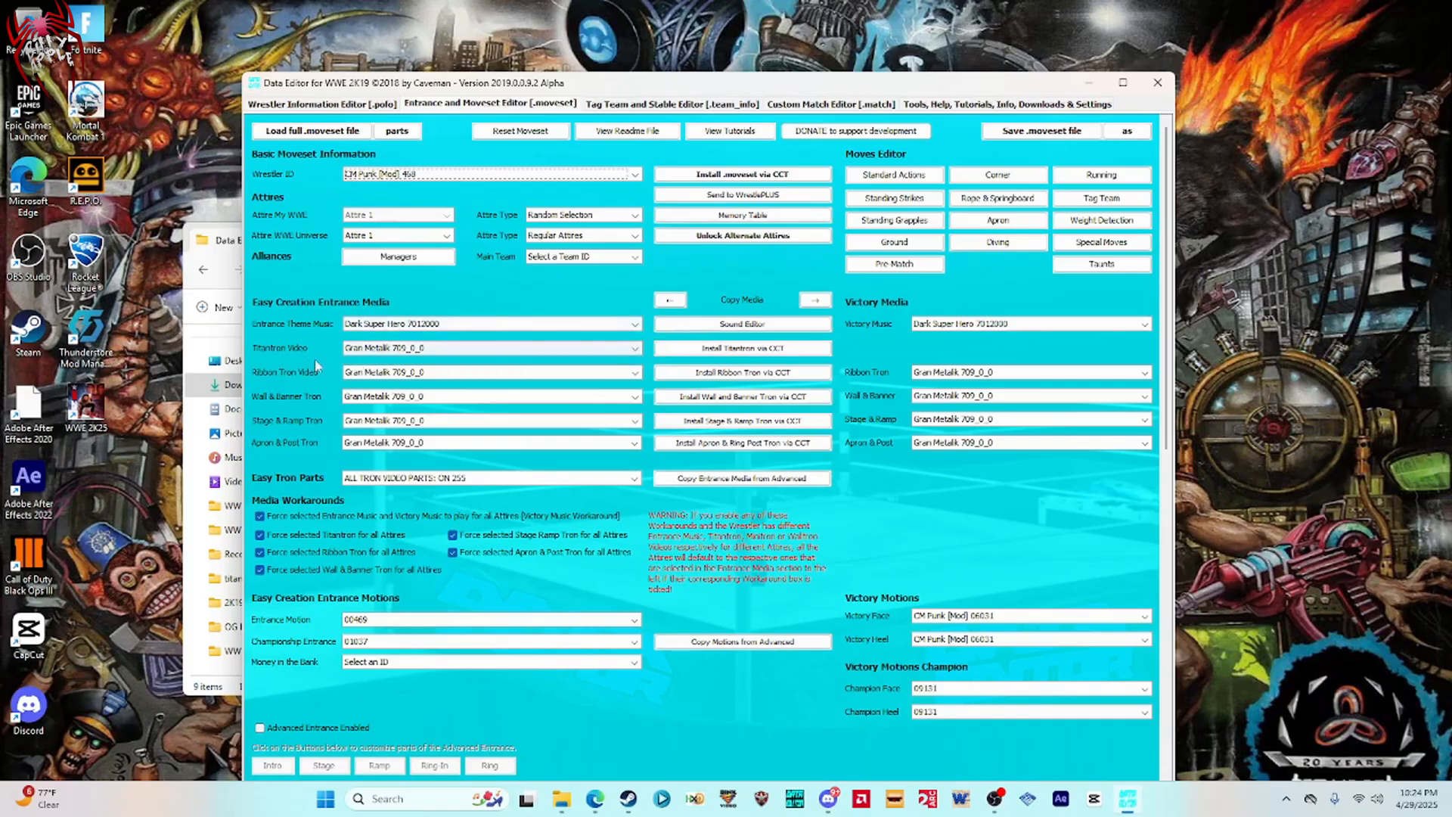
Set the entrance Titantron Video and Ribbon Tron Video to CM Punk [Mod] 468_0_0.
click(388, 349)
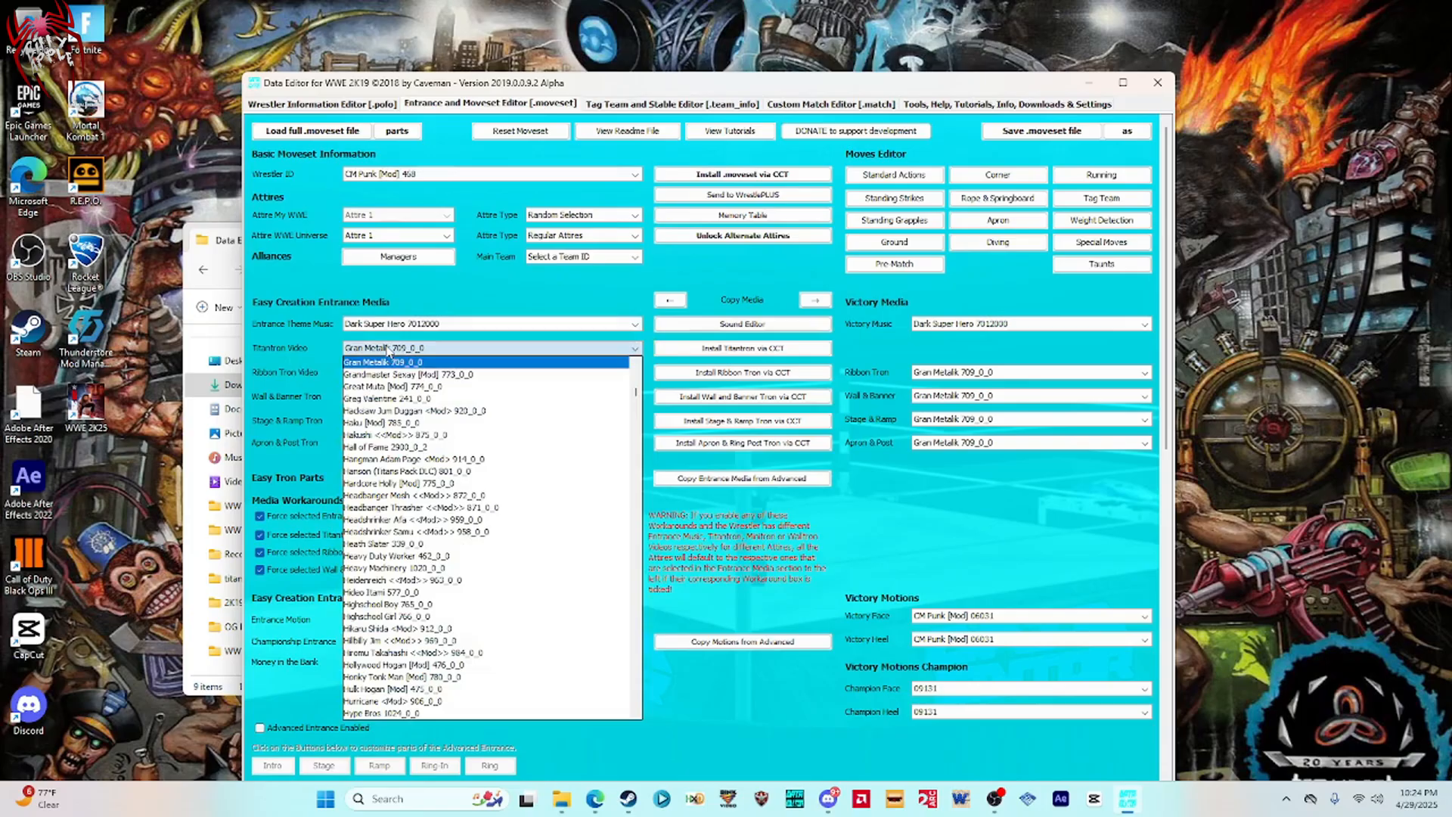
key(c)
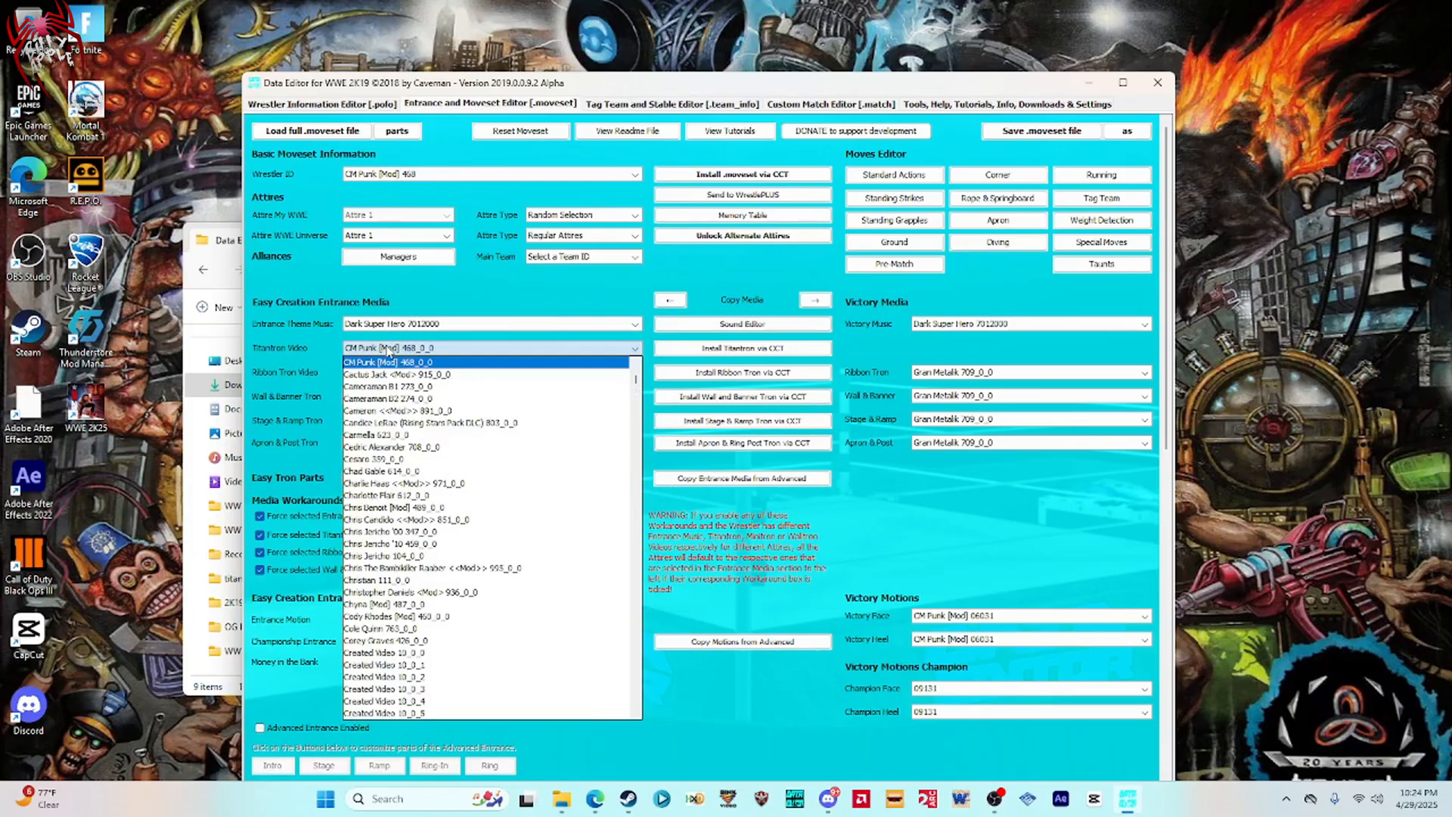
click(388, 362)
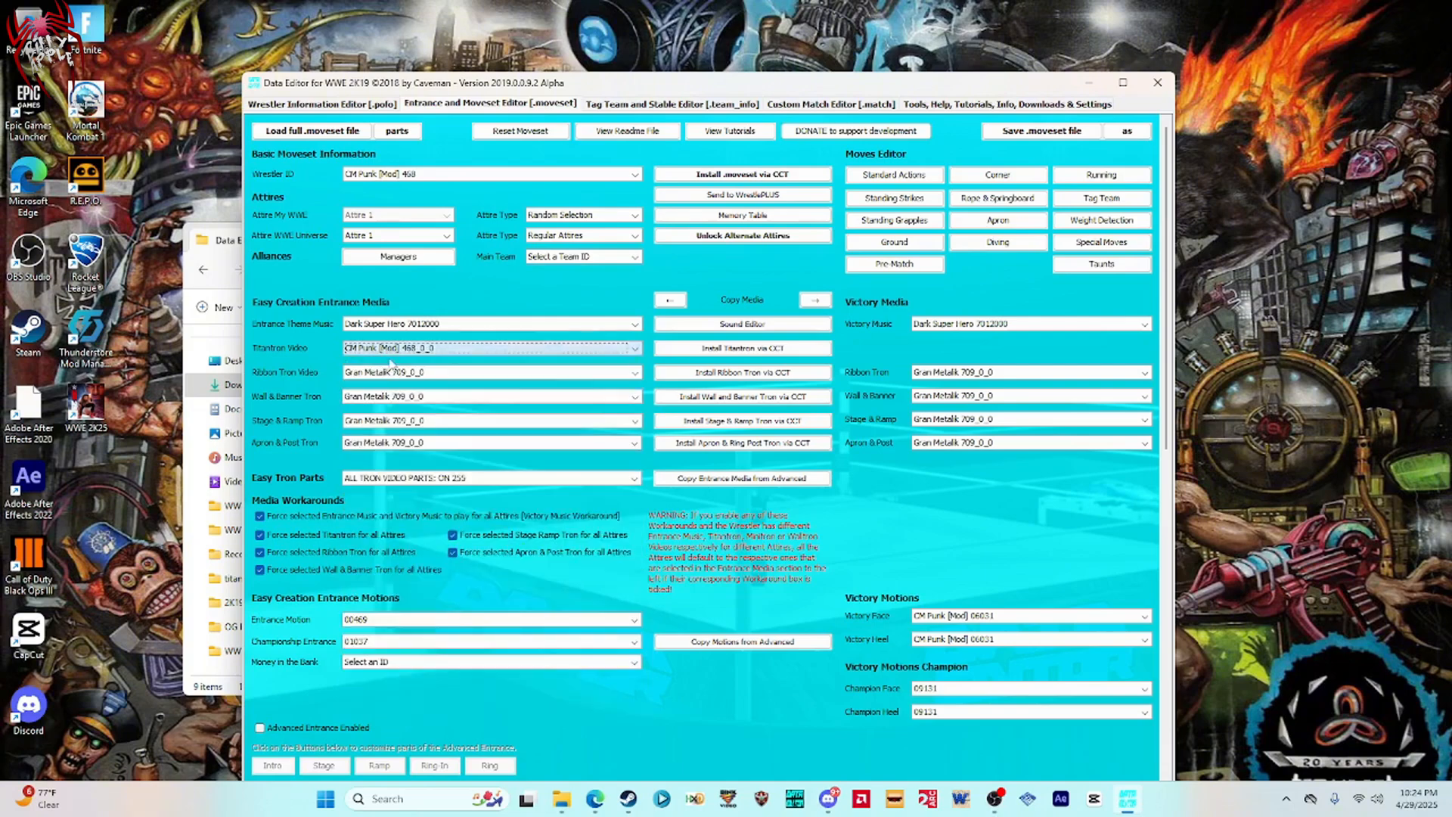
click(386, 372)
key(c)
click(386, 384)
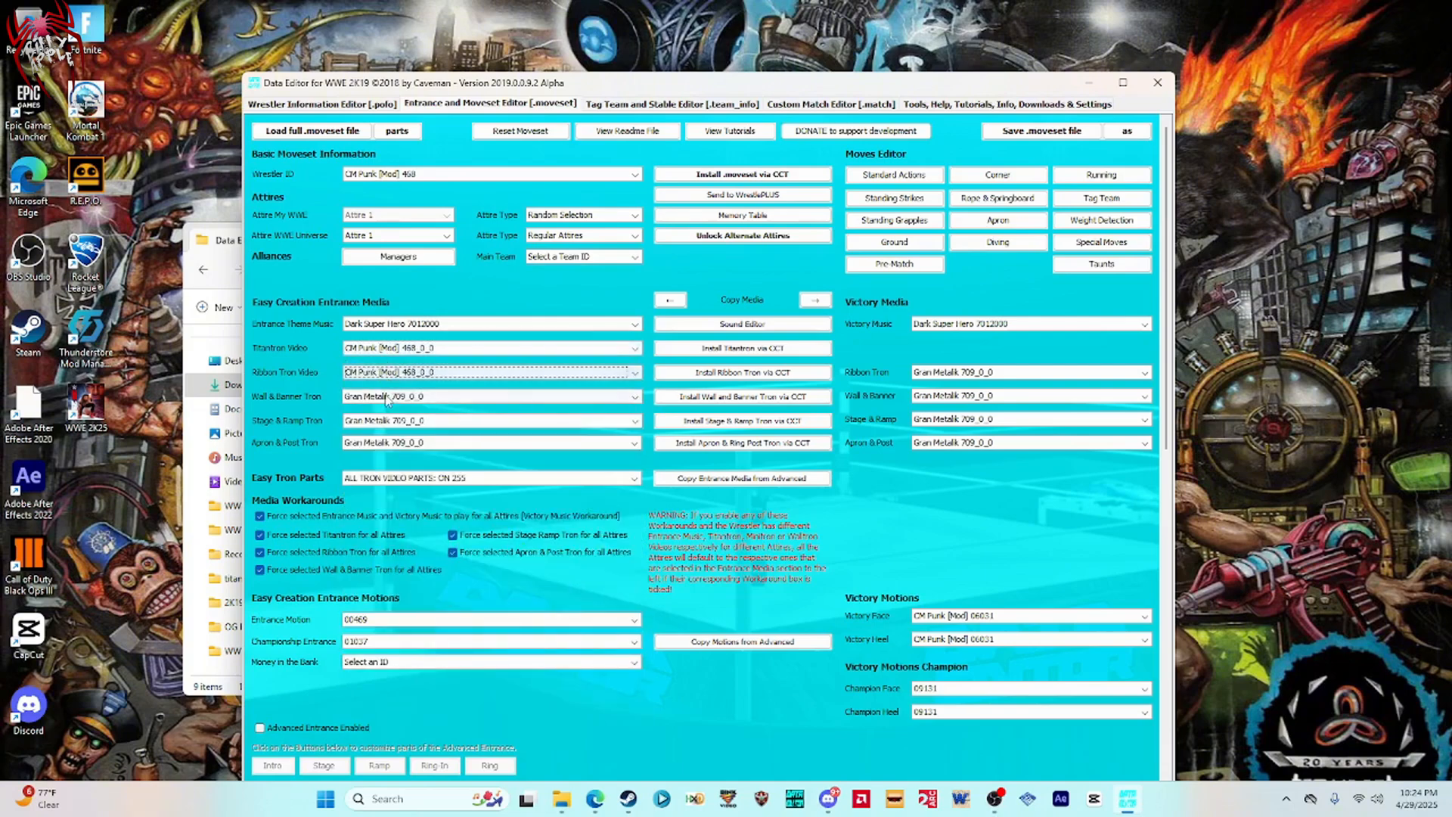
Set the entrance Wall & Banner Tron and Stage & Ramp Tron to CM Punk [Mod] 468_0_0.
click(387, 396)
key(c)
click(408, 418)
click(409, 421)
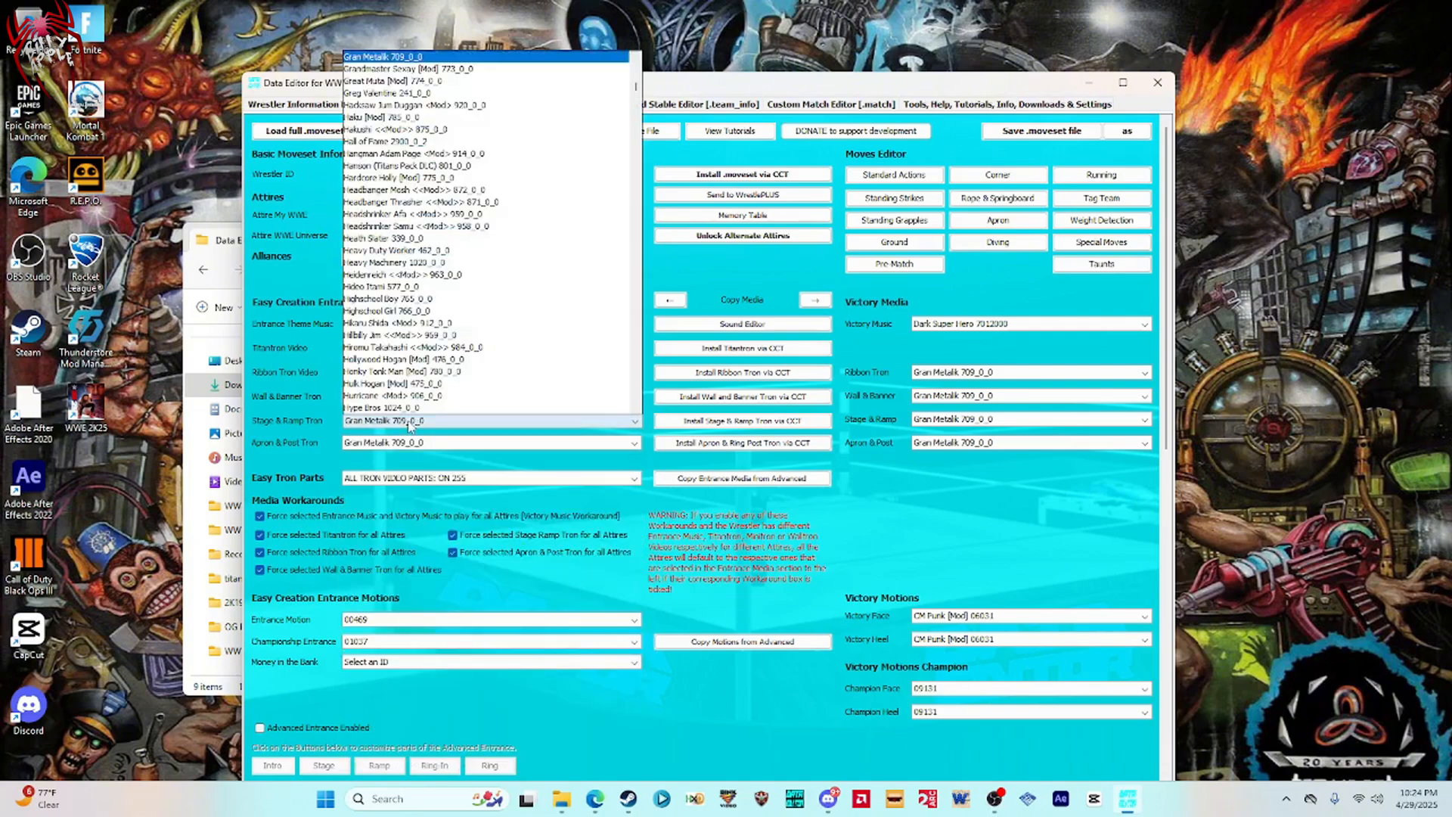
key(c)
click(409, 420)
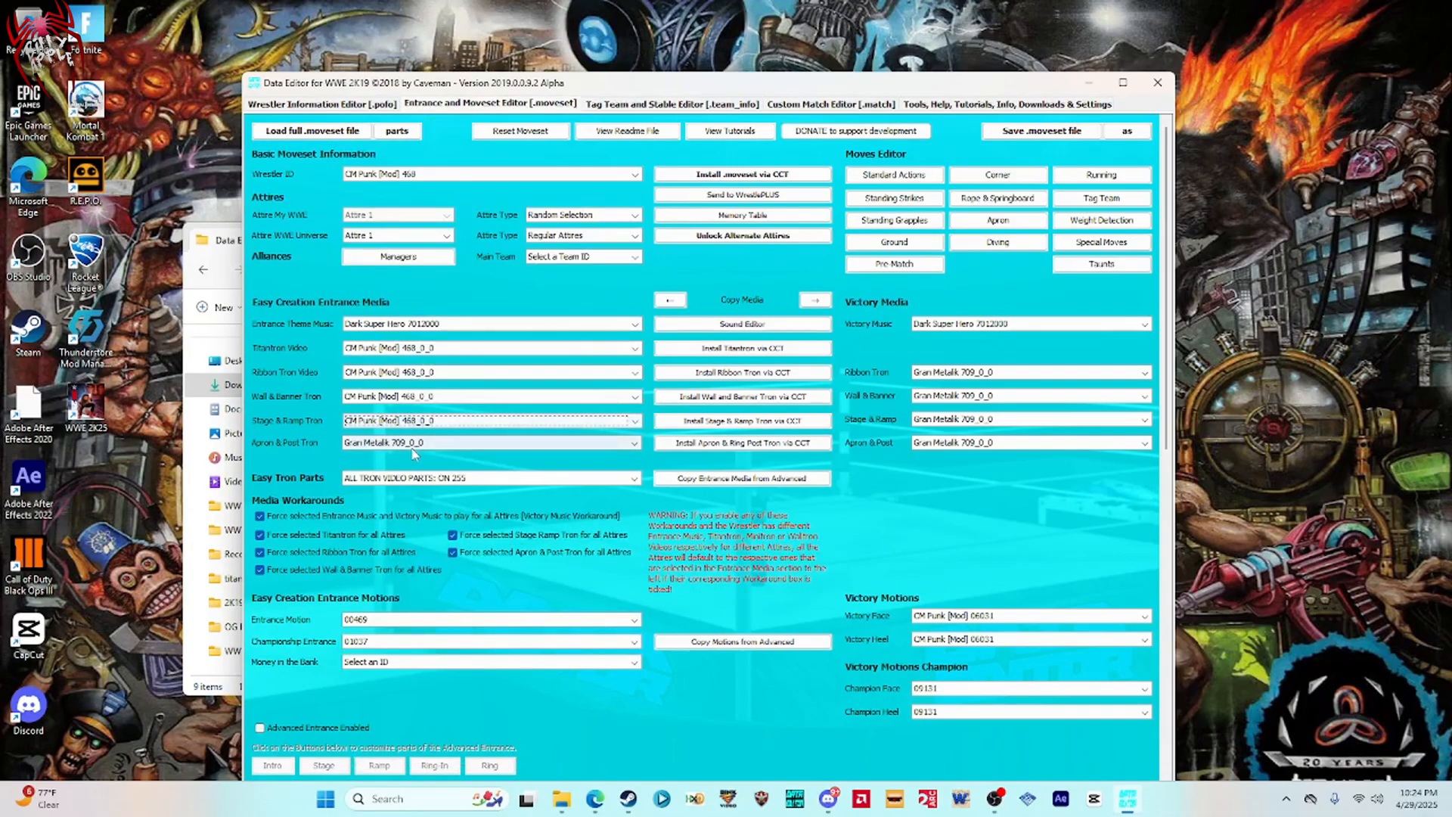
Set the entrance Apron & Post Tron to CM Punk [Mod] 468_0_0.
click(412, 447)
key(c)
click(412, 446)
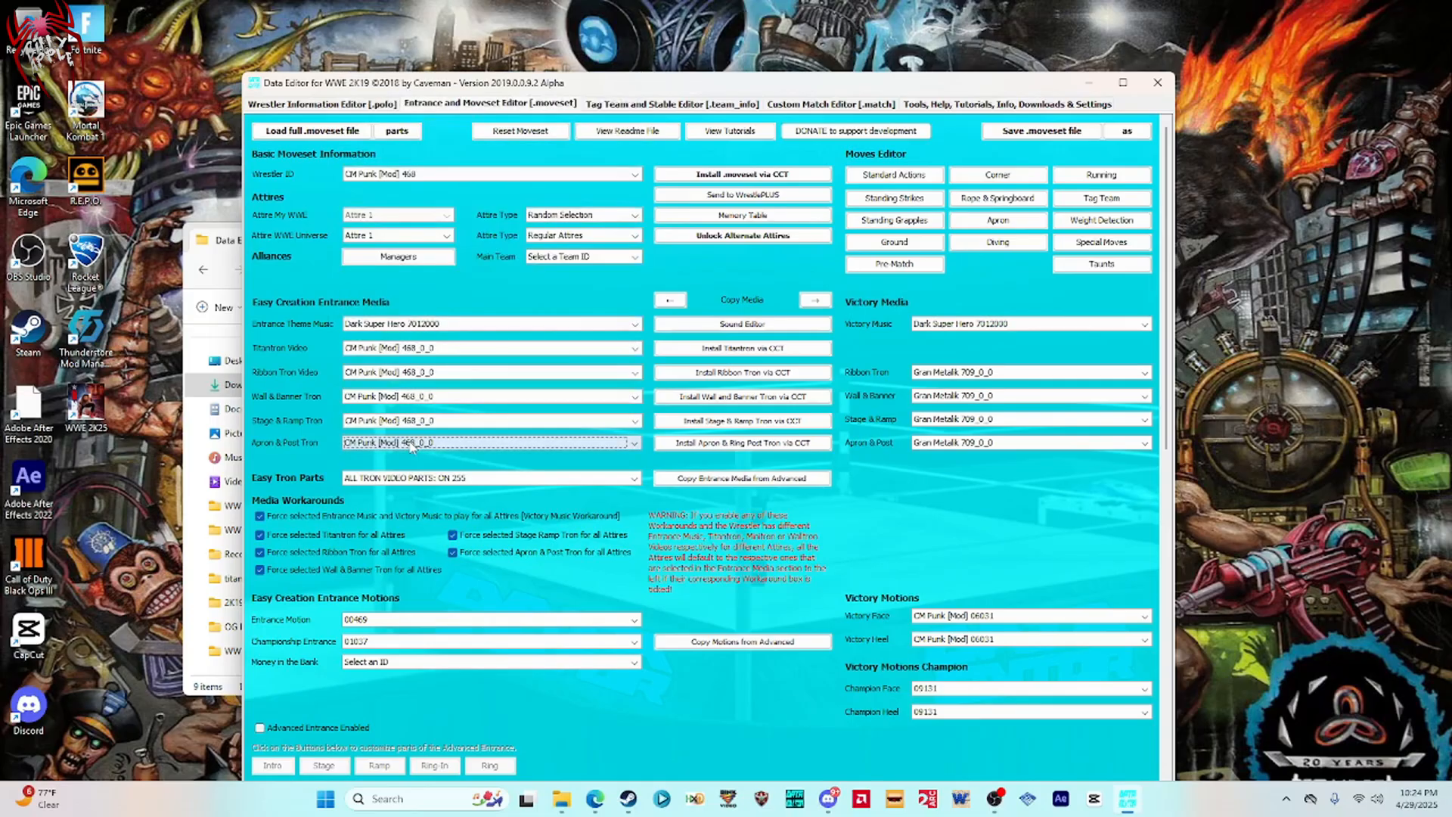
click(429, 446)
scroll(416, 355, down, 2)
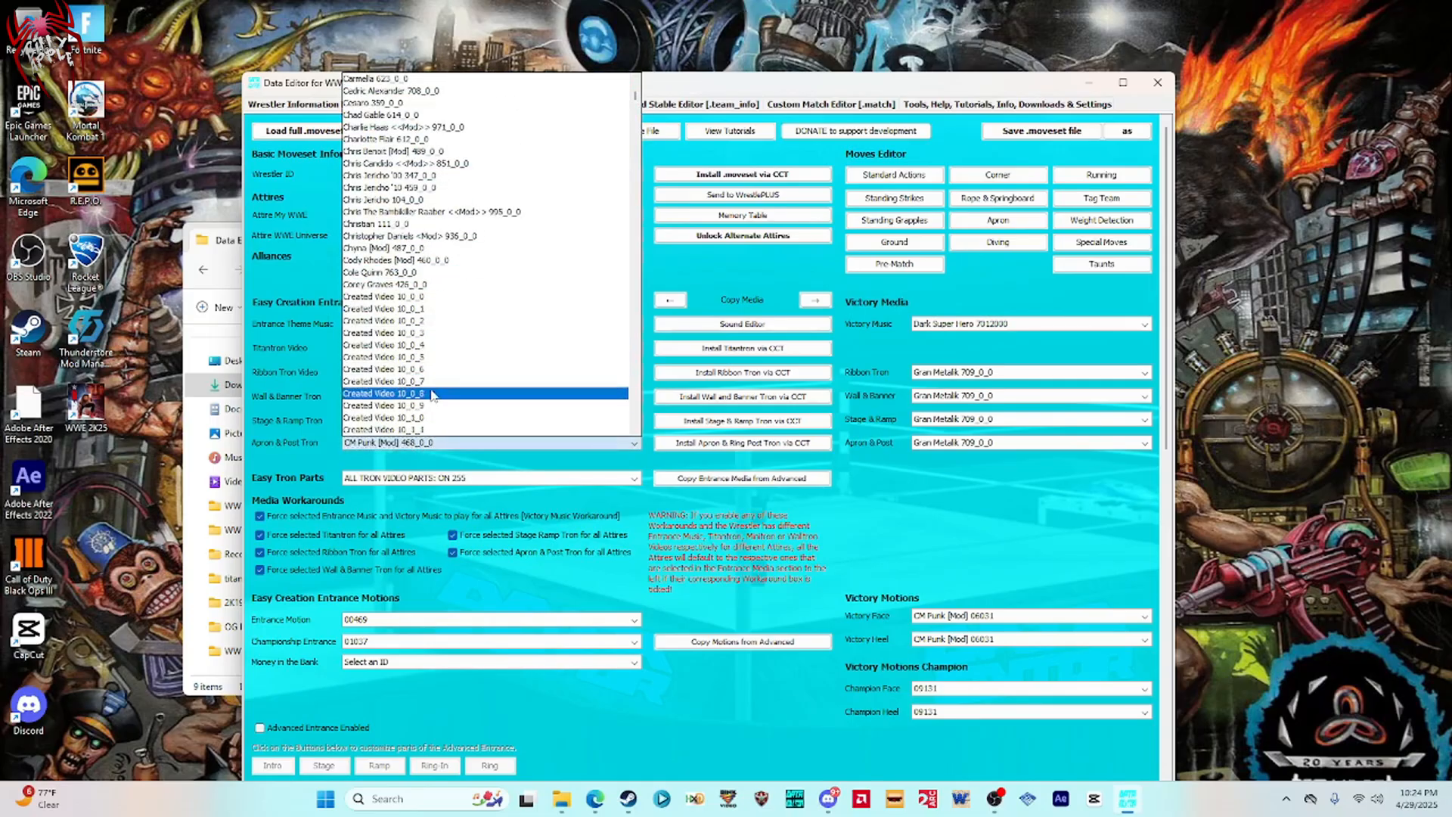
scroll(429, 397, up, 1)
click(363, 458)
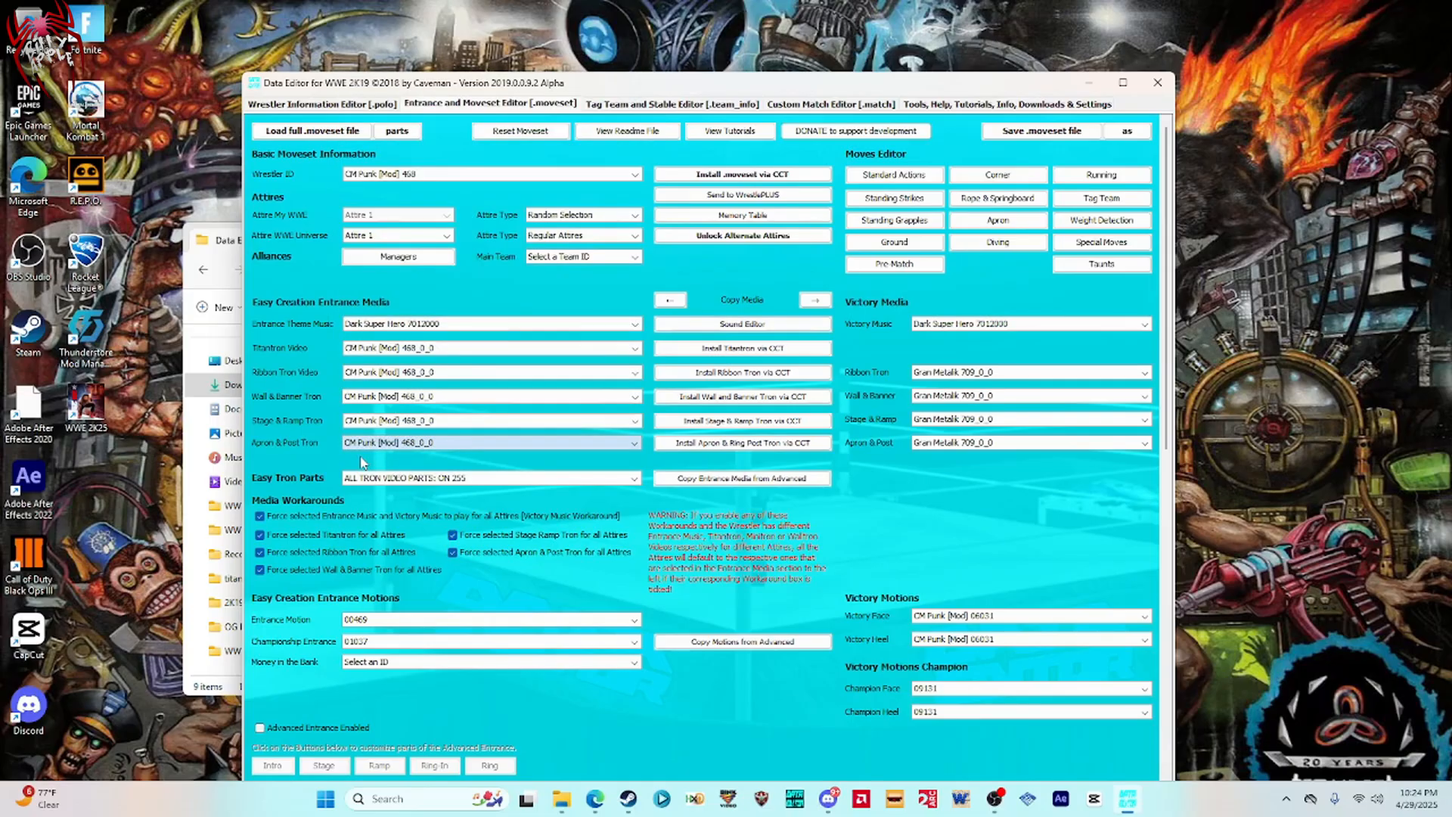
Set the Victory Media Ribbon Tron, Wall & Banner, Stage & Ramp and Apron & Post to CM Punk [Mod] 468_0_0.
click(937, 372)
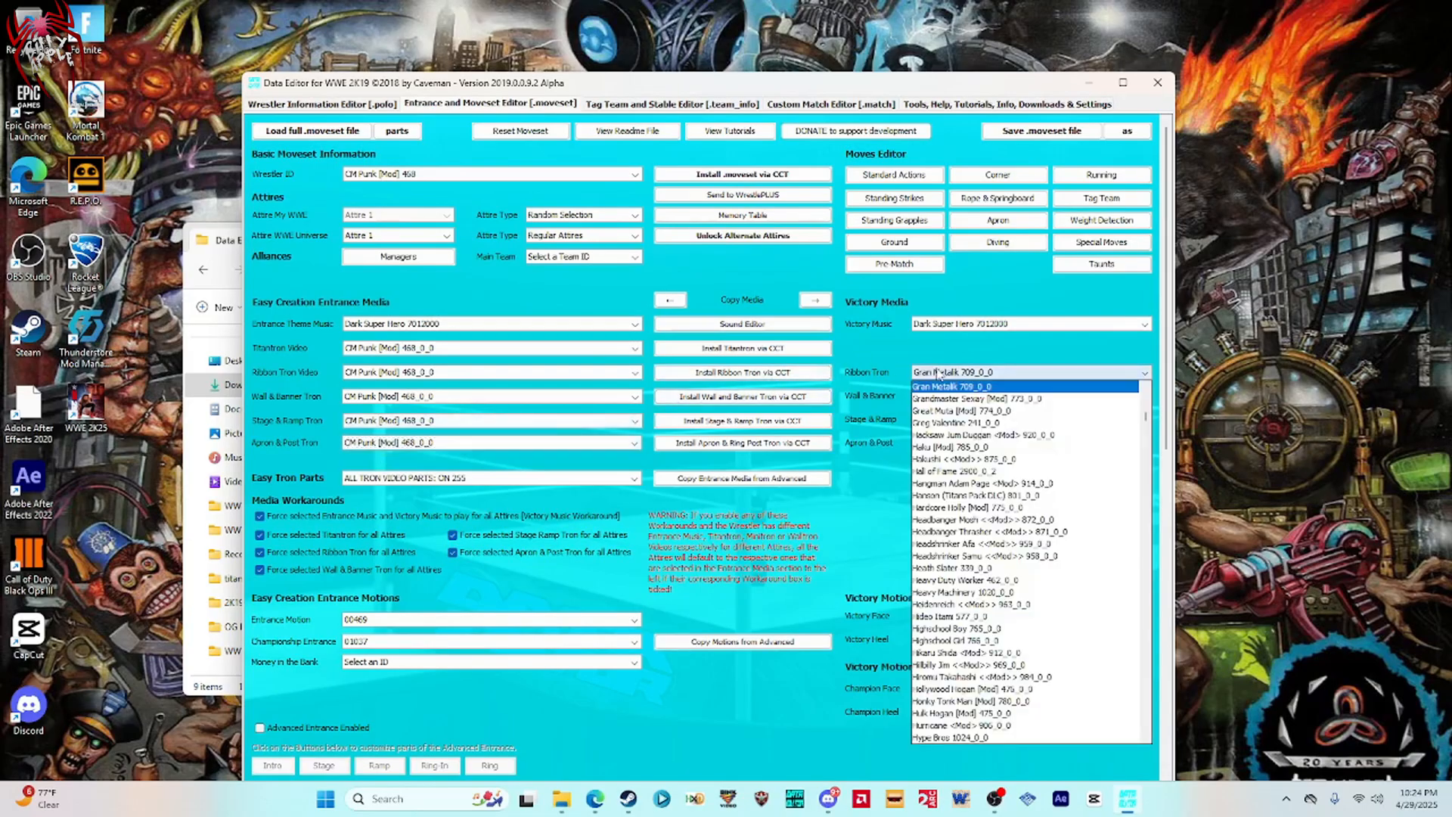
click(938, 393)
click(930, 395)
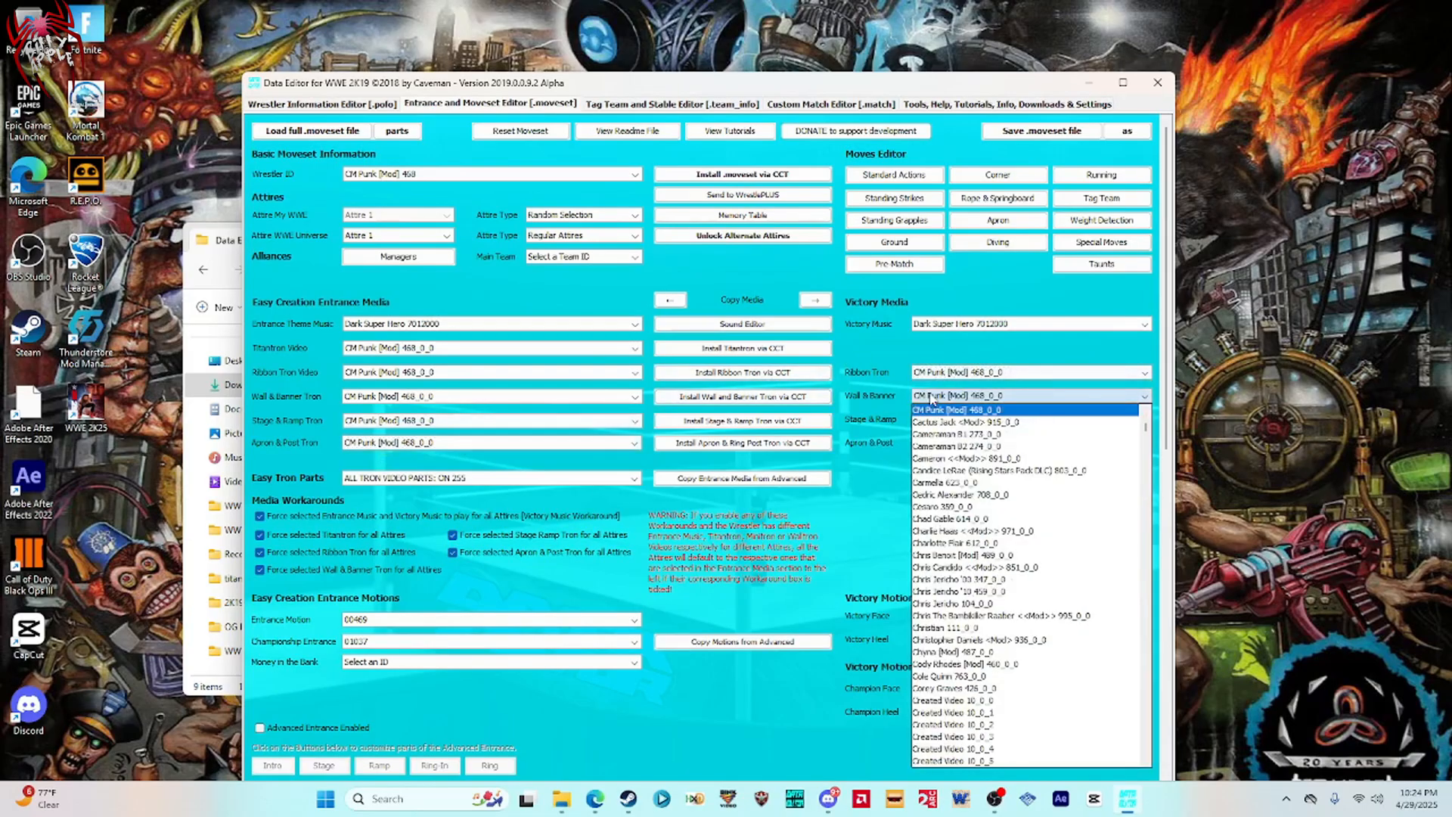
click(928, 415)
click(929, 418)
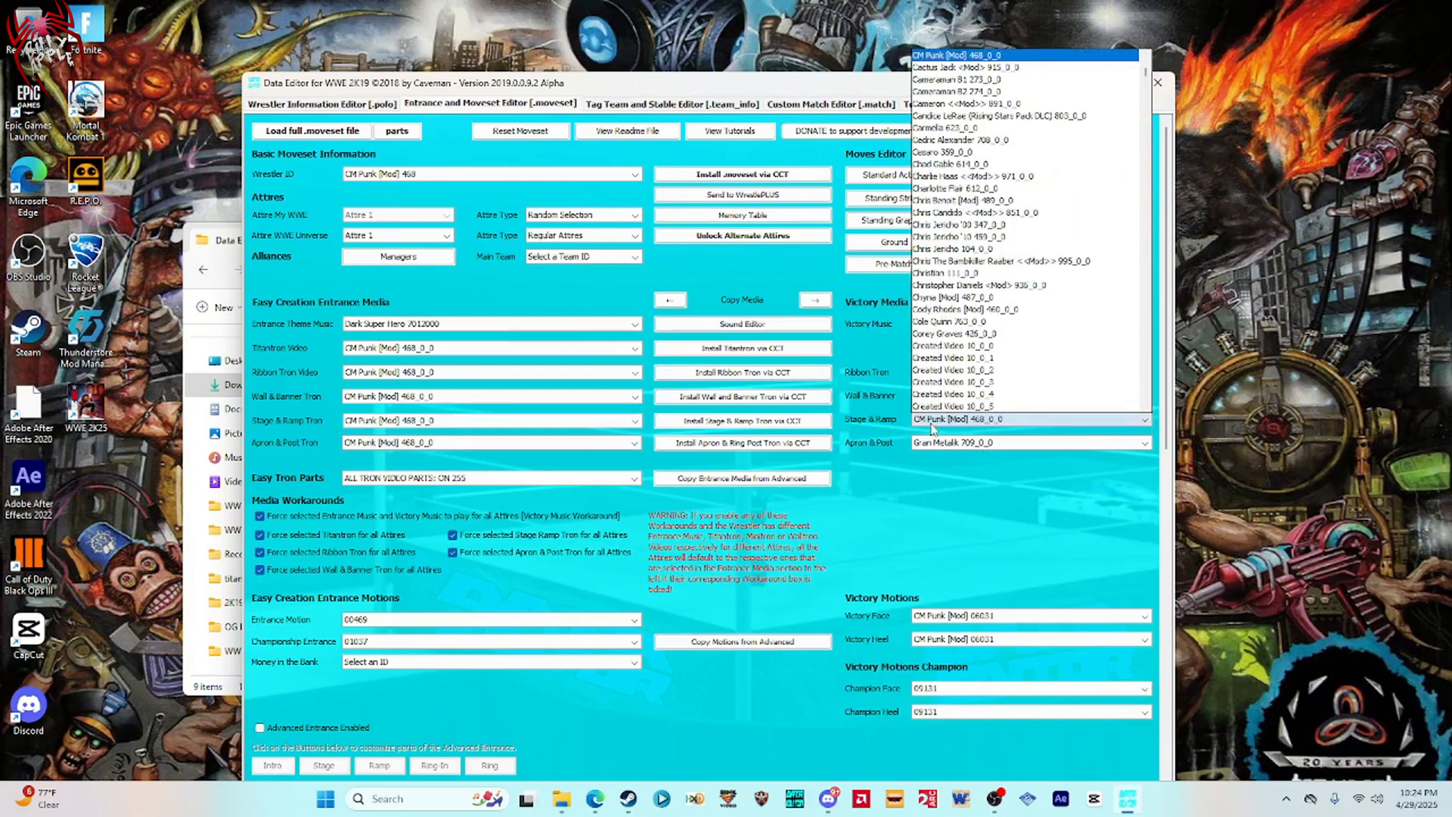
click(934, 401)
click(933, 444)
click(926, 435)
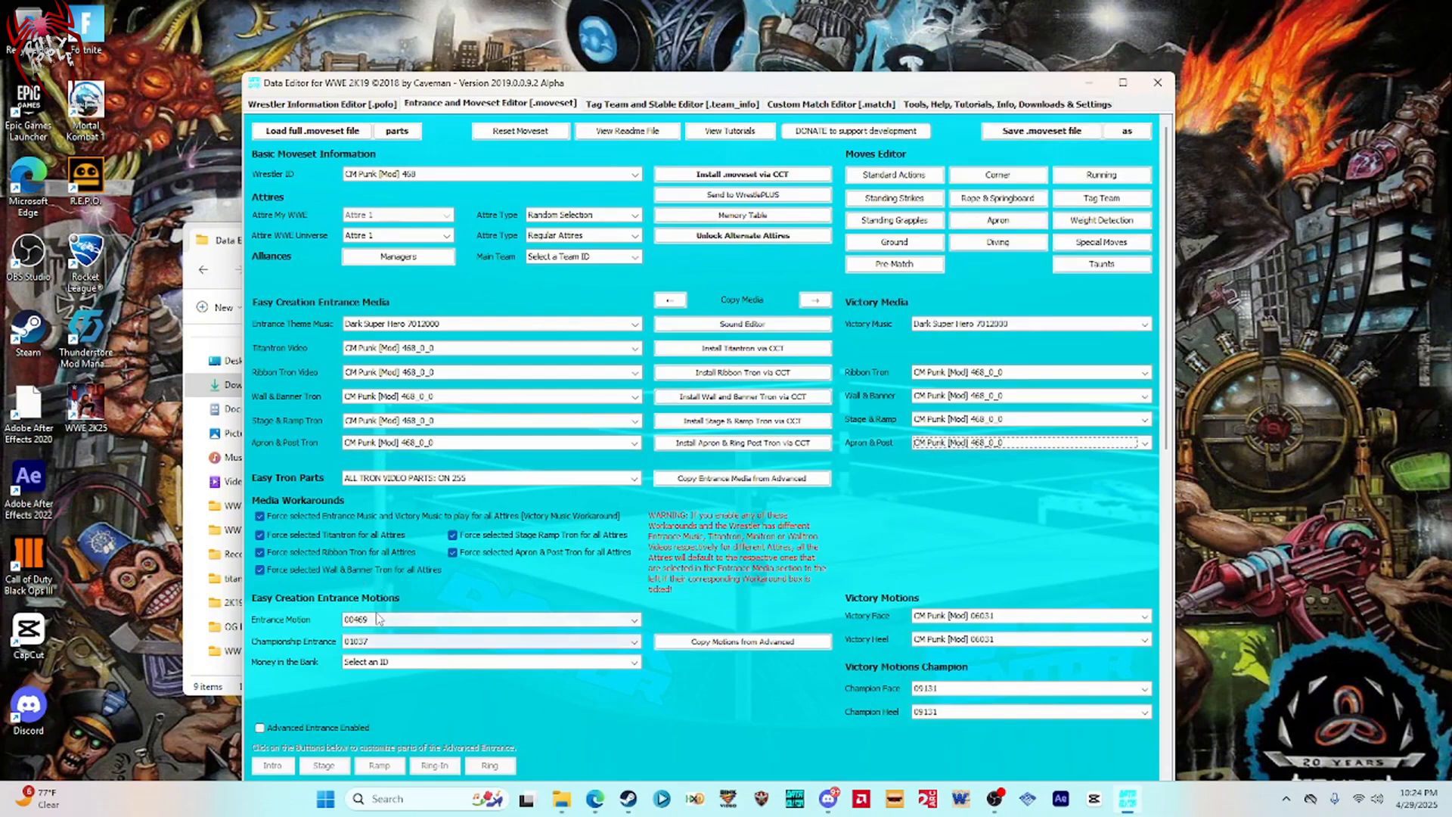
Save the moveset as CM Punk [Mod] 468.moveset in the Downloads folder.
click(1128, 133)
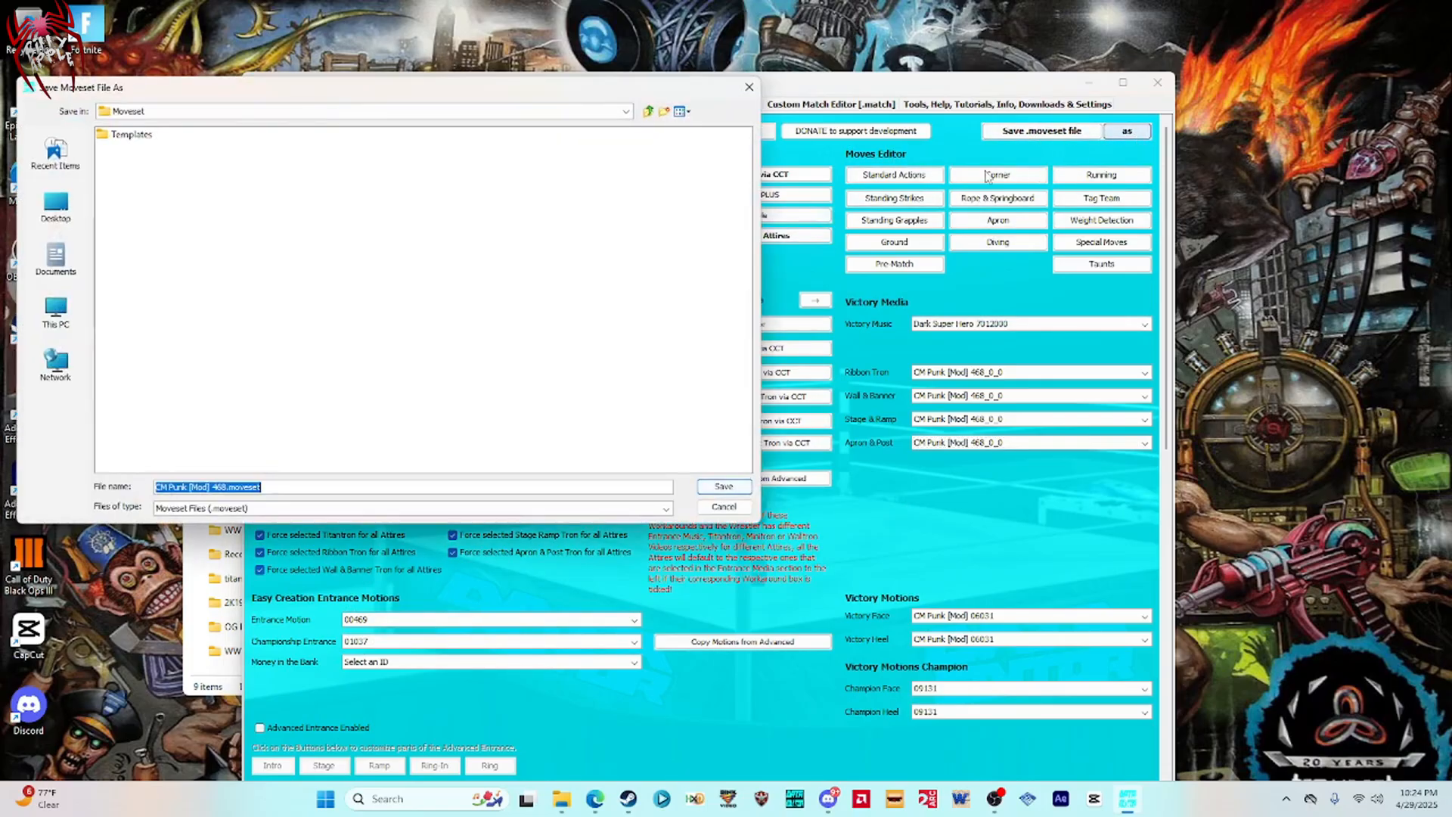
click(52, 213)
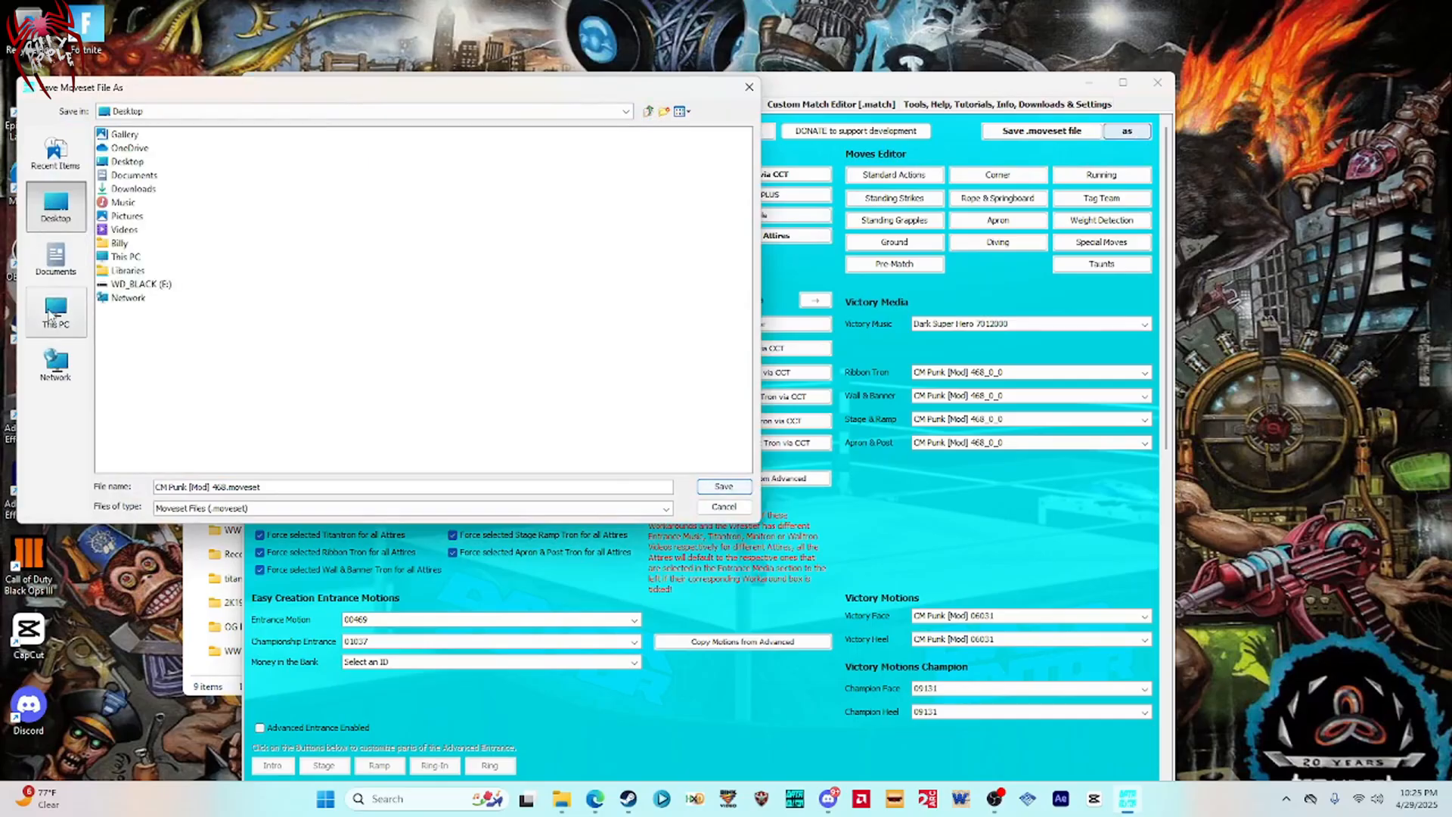
double_click(134, 190)
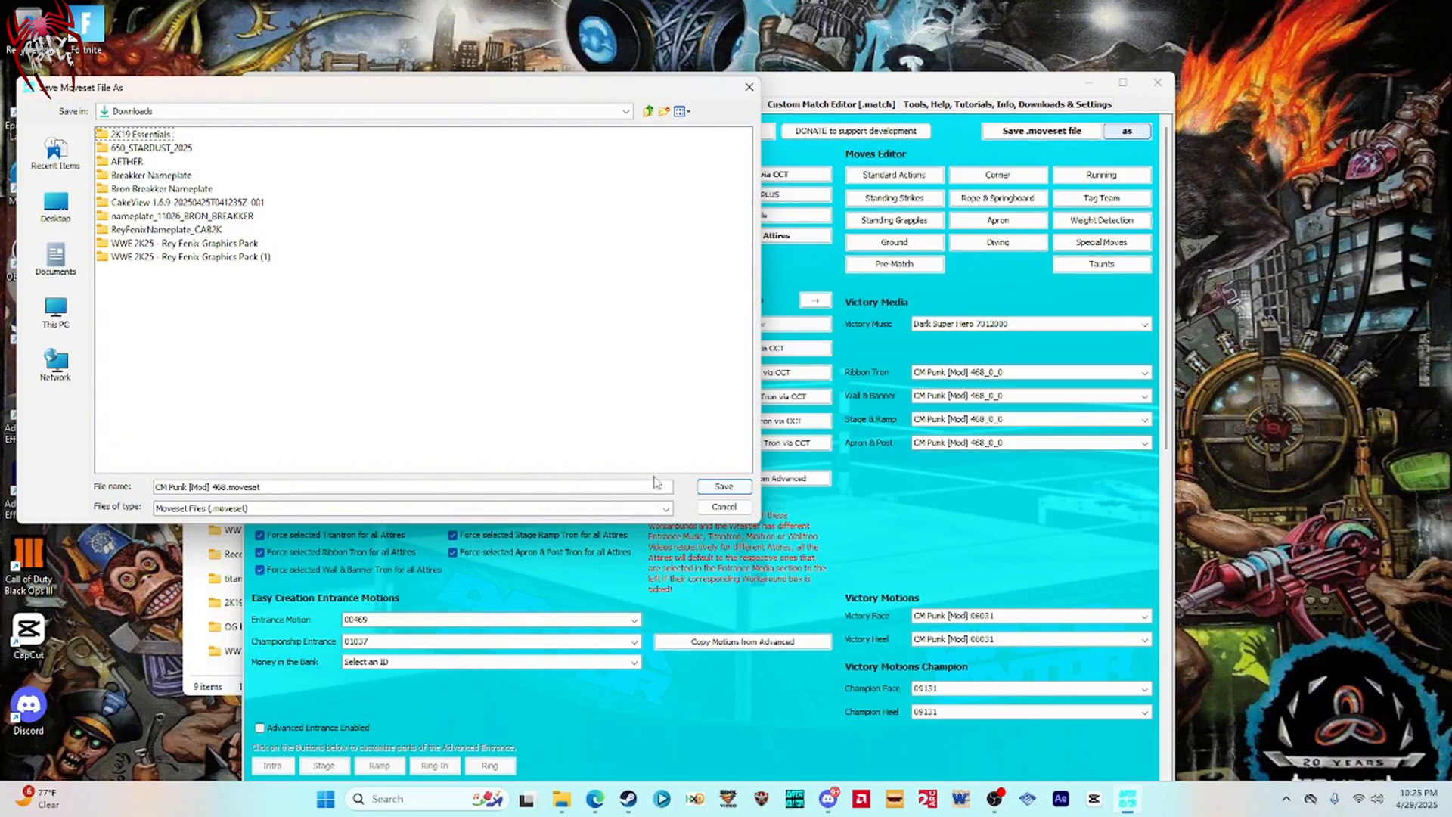
click(708, 488)
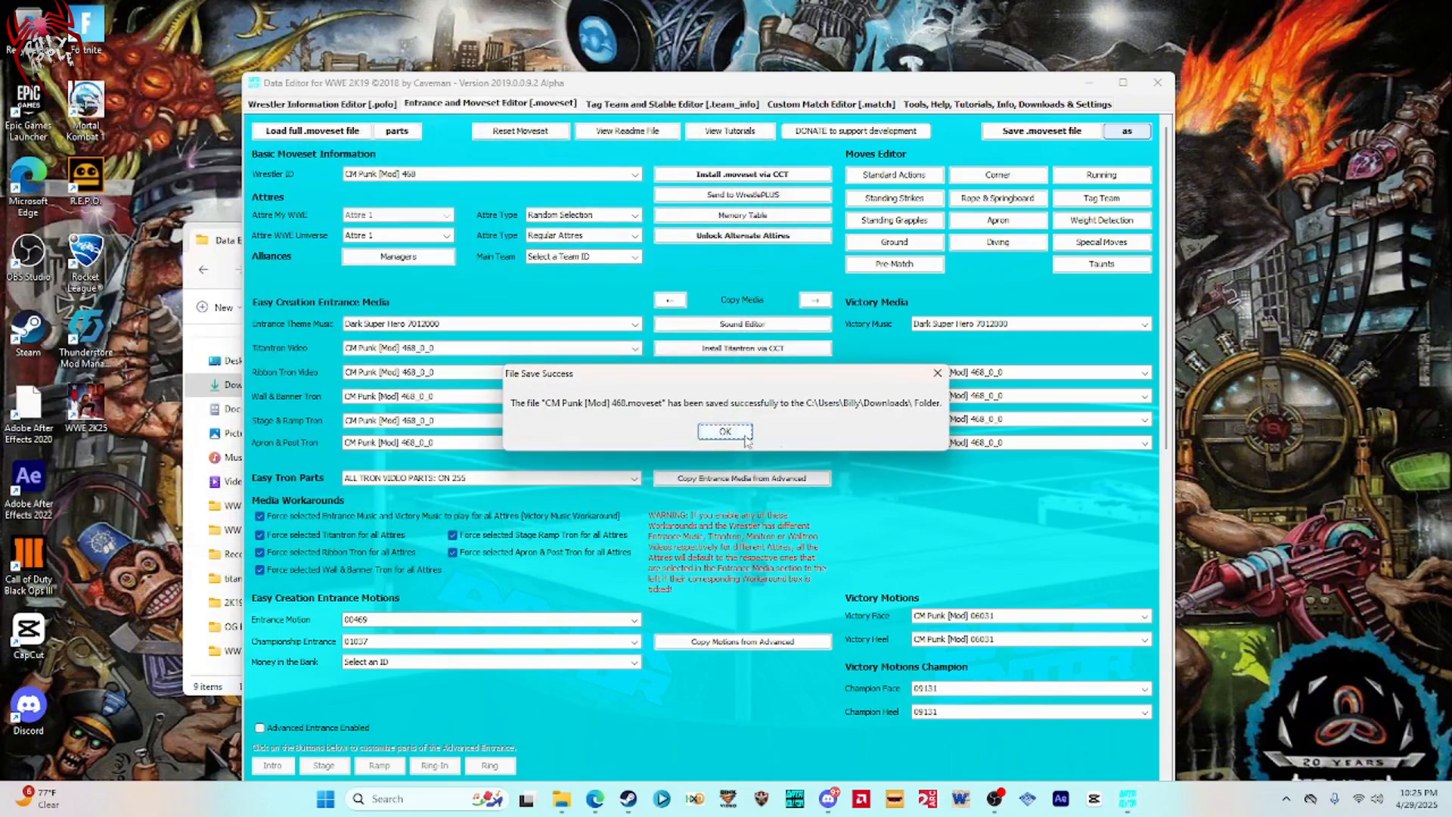
click(744, 436)
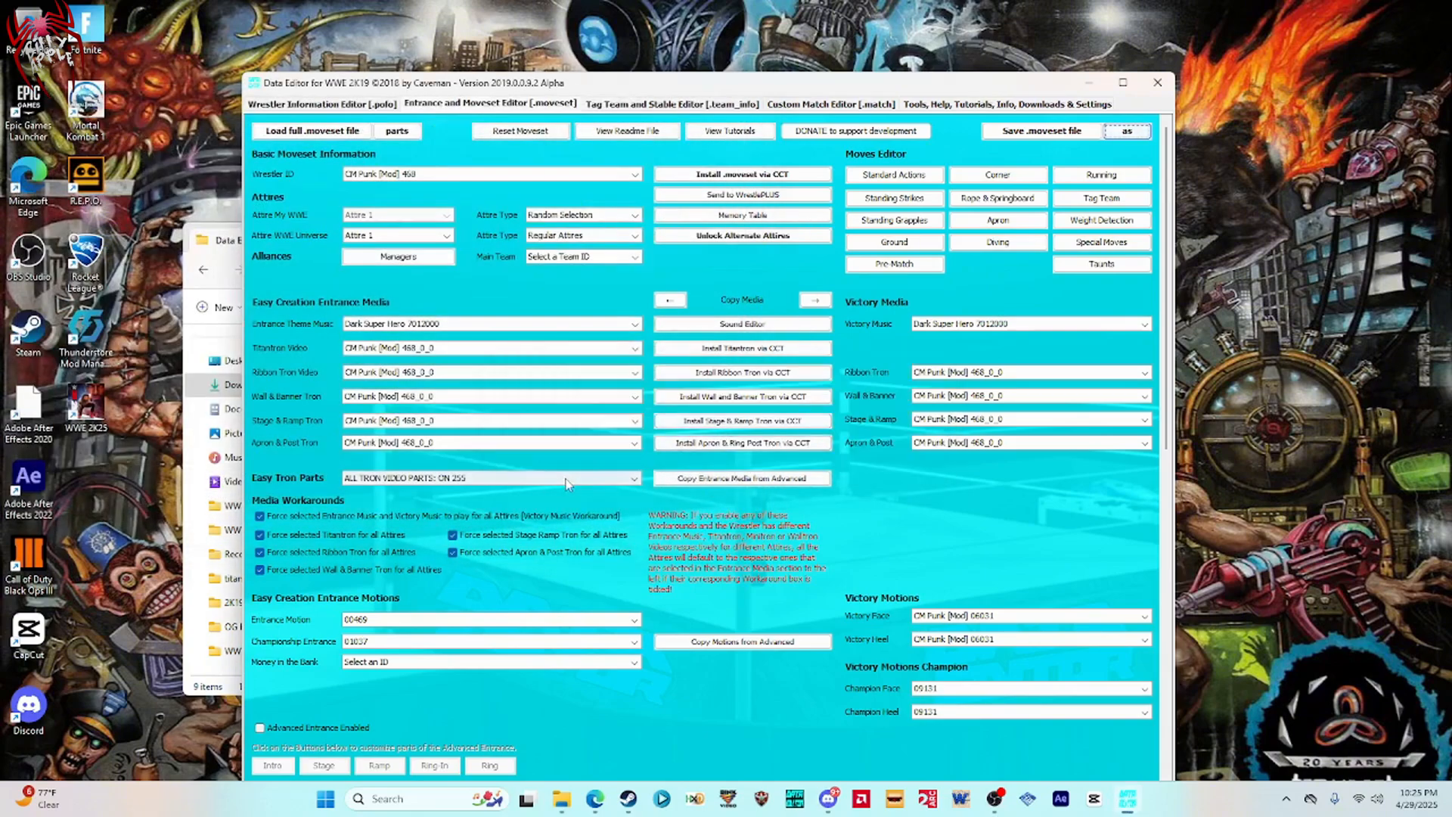
Load the full wrestler information file CM Punk 709.pofo from Character Mods\CM Punk\CM Punk Pofo & Moveset in the WWE 2K19 MOD ARCHIVE on WD_BLACK (E:).
click(330, 106)
click(325, 132)
click(63, 324)
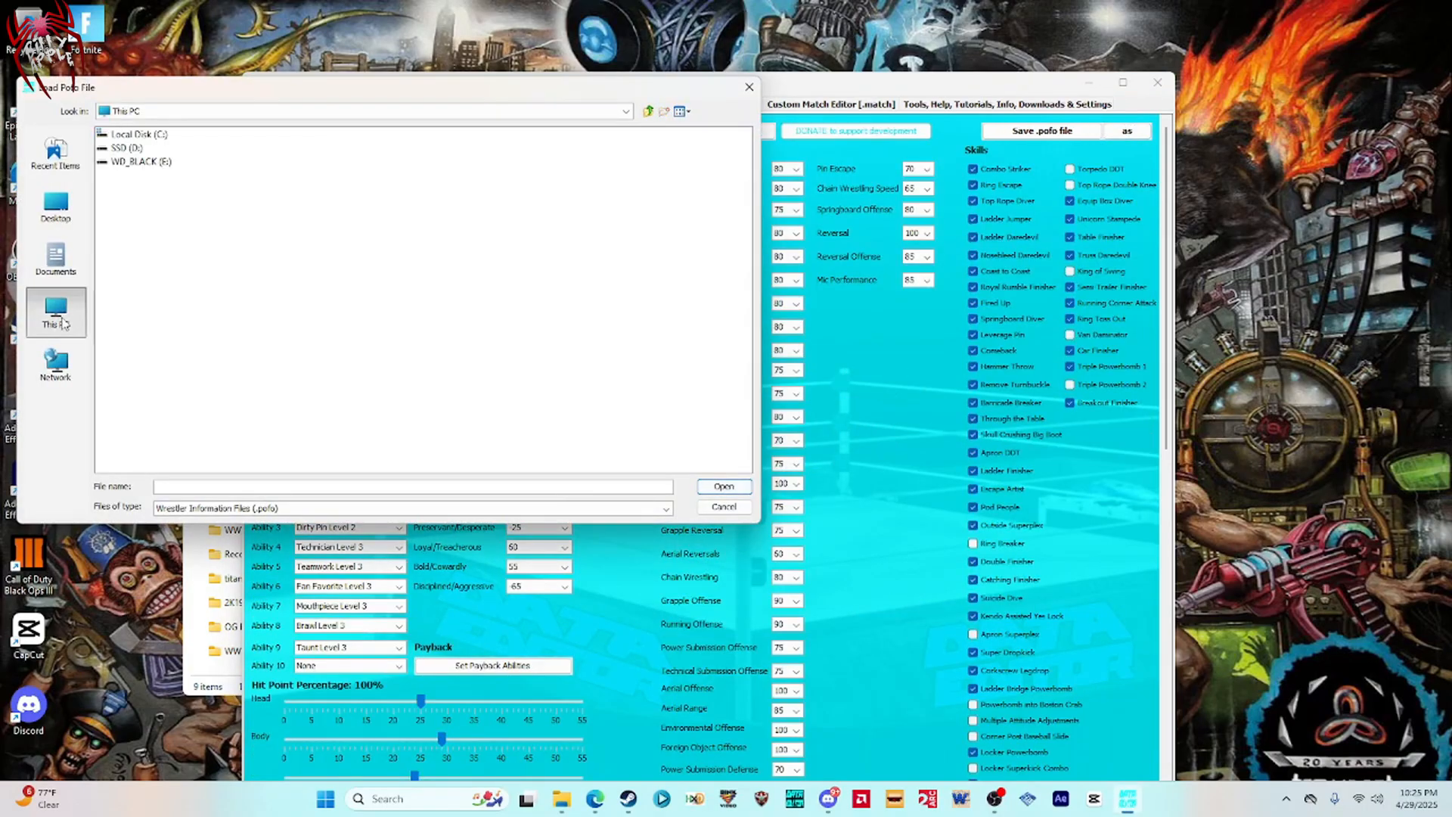
double_click(145, 164)
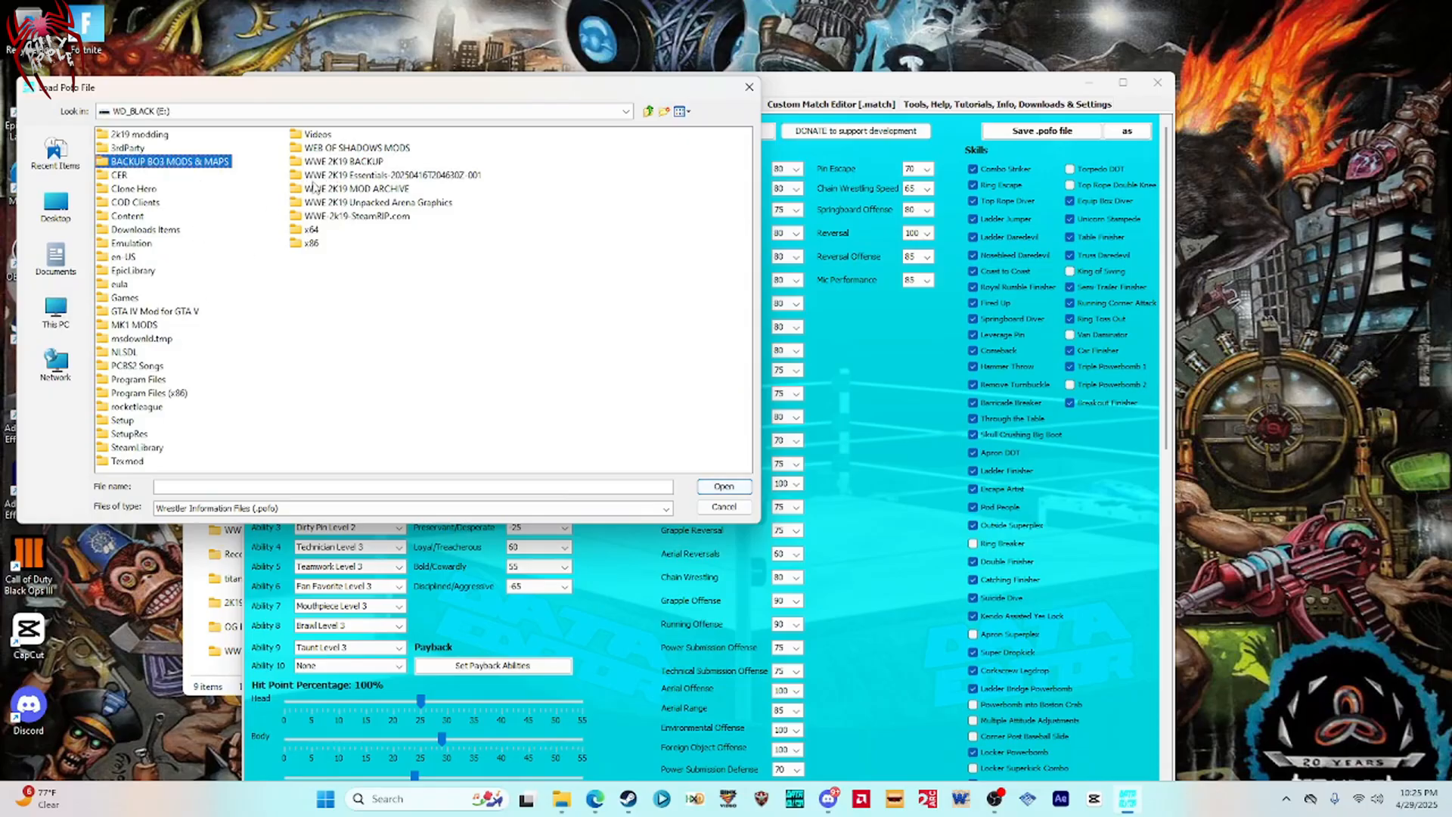
double_click(344, 189)
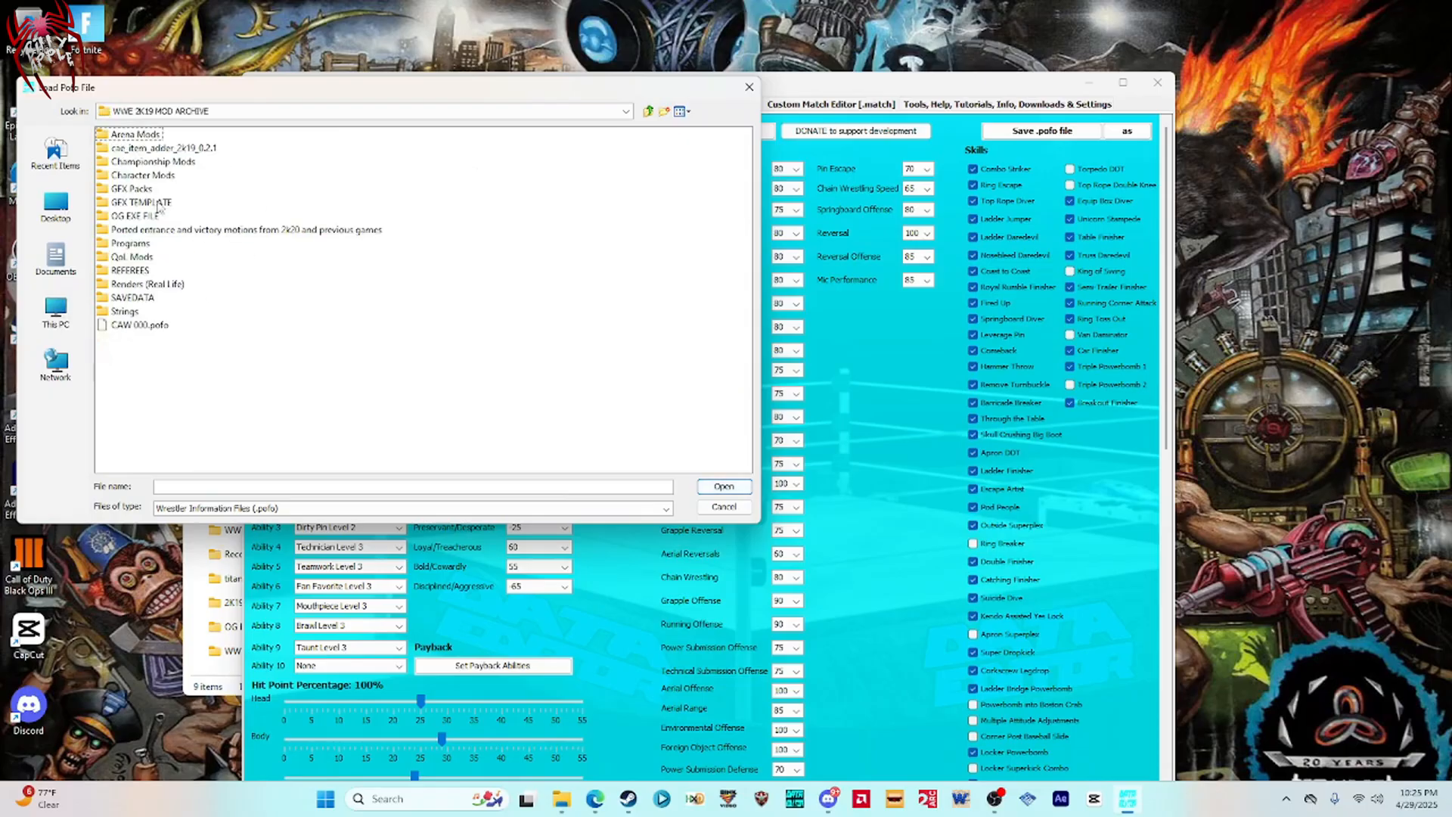
double_click(125, 176)
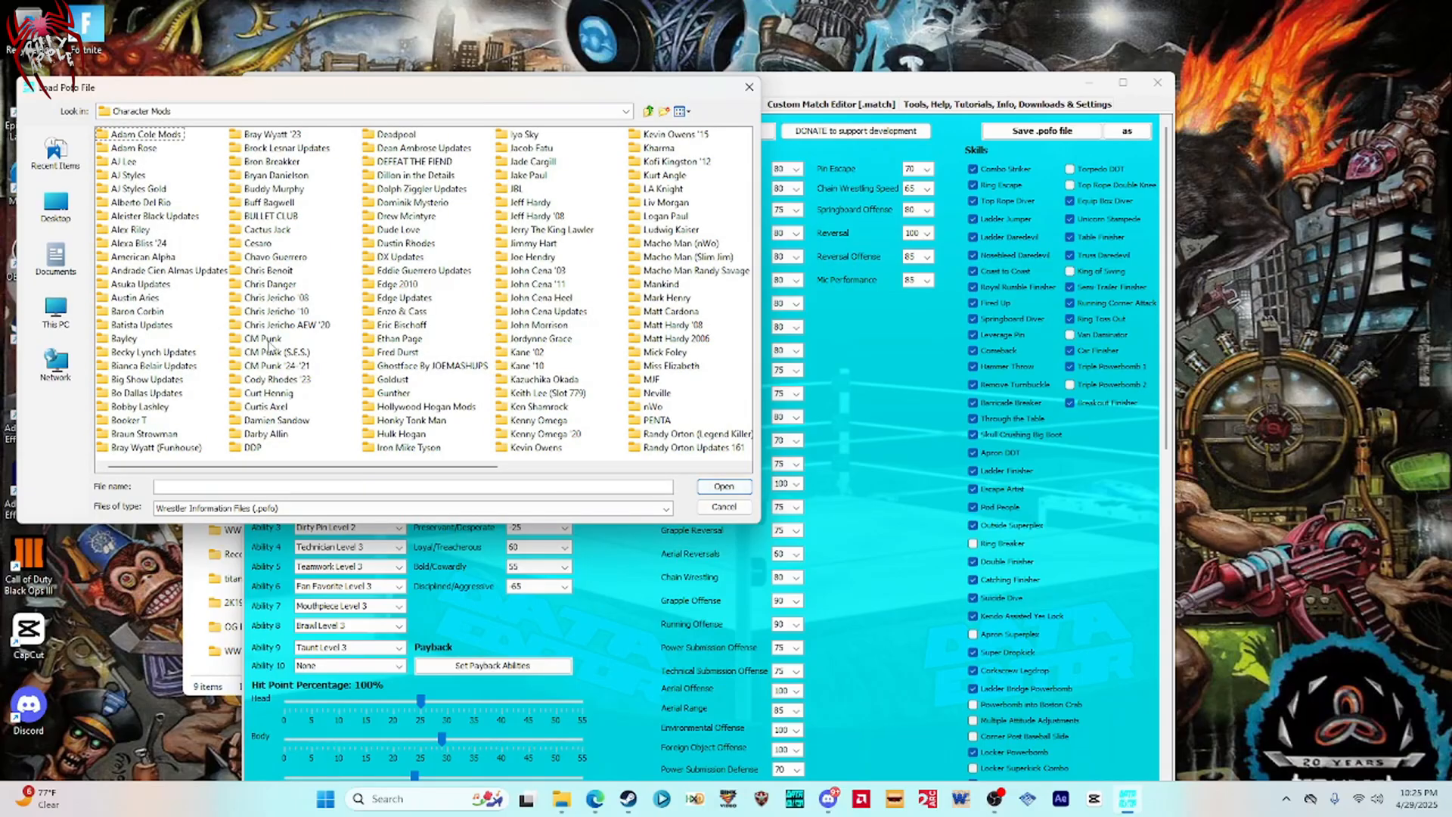
double_click(265, 339)
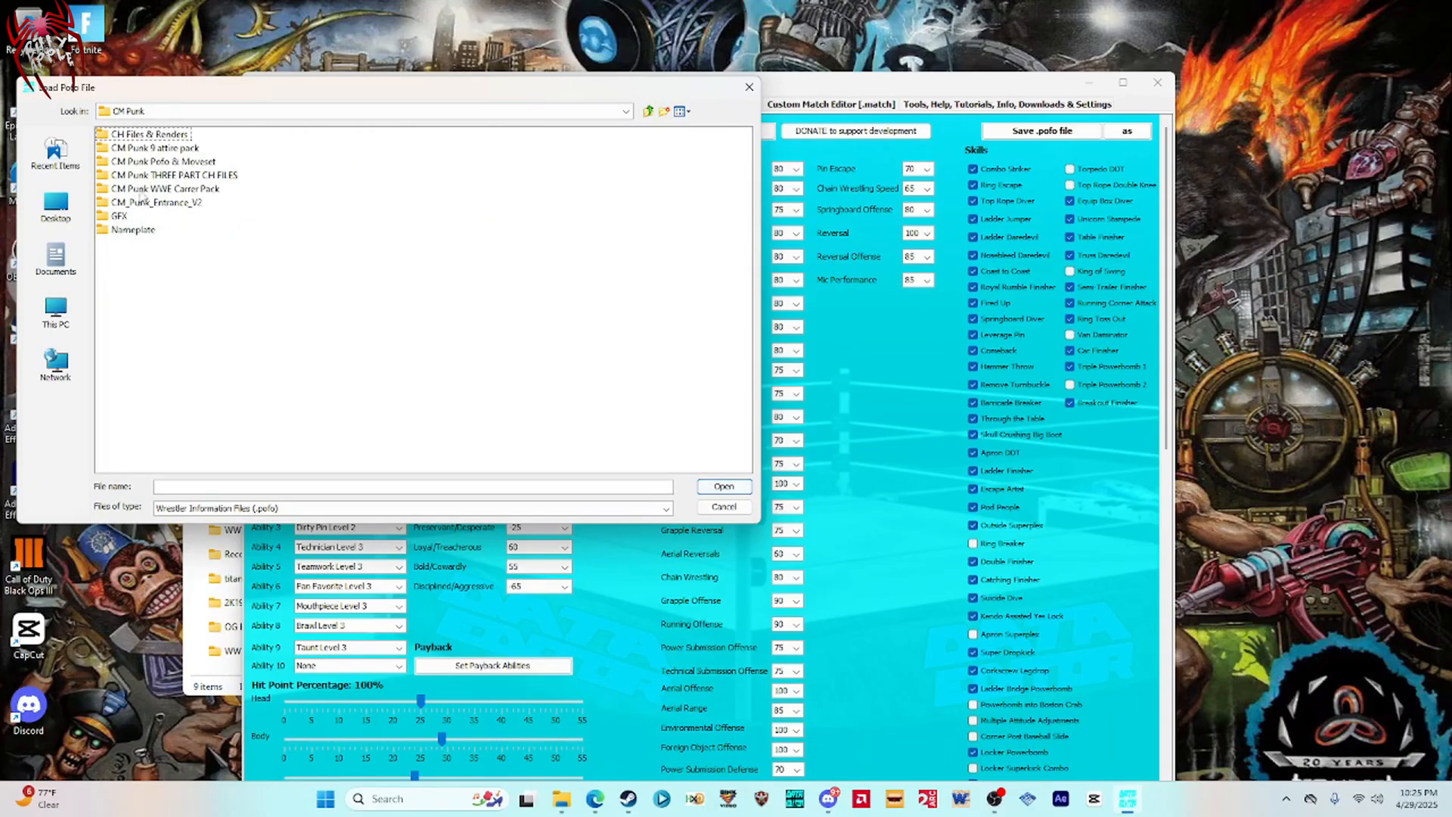
double_click(160, 162)
click(147, 141)
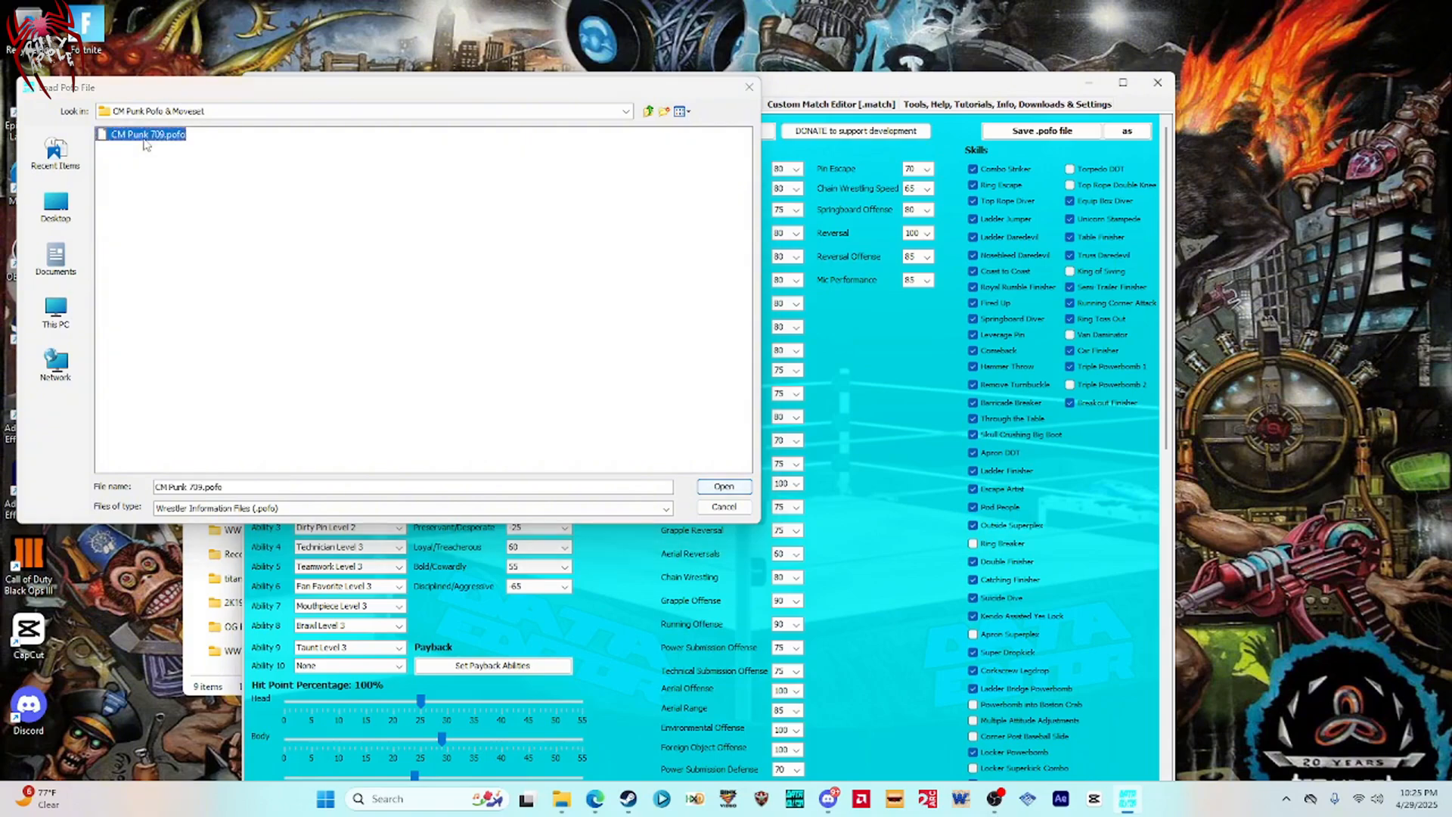
double_click(146, 143)
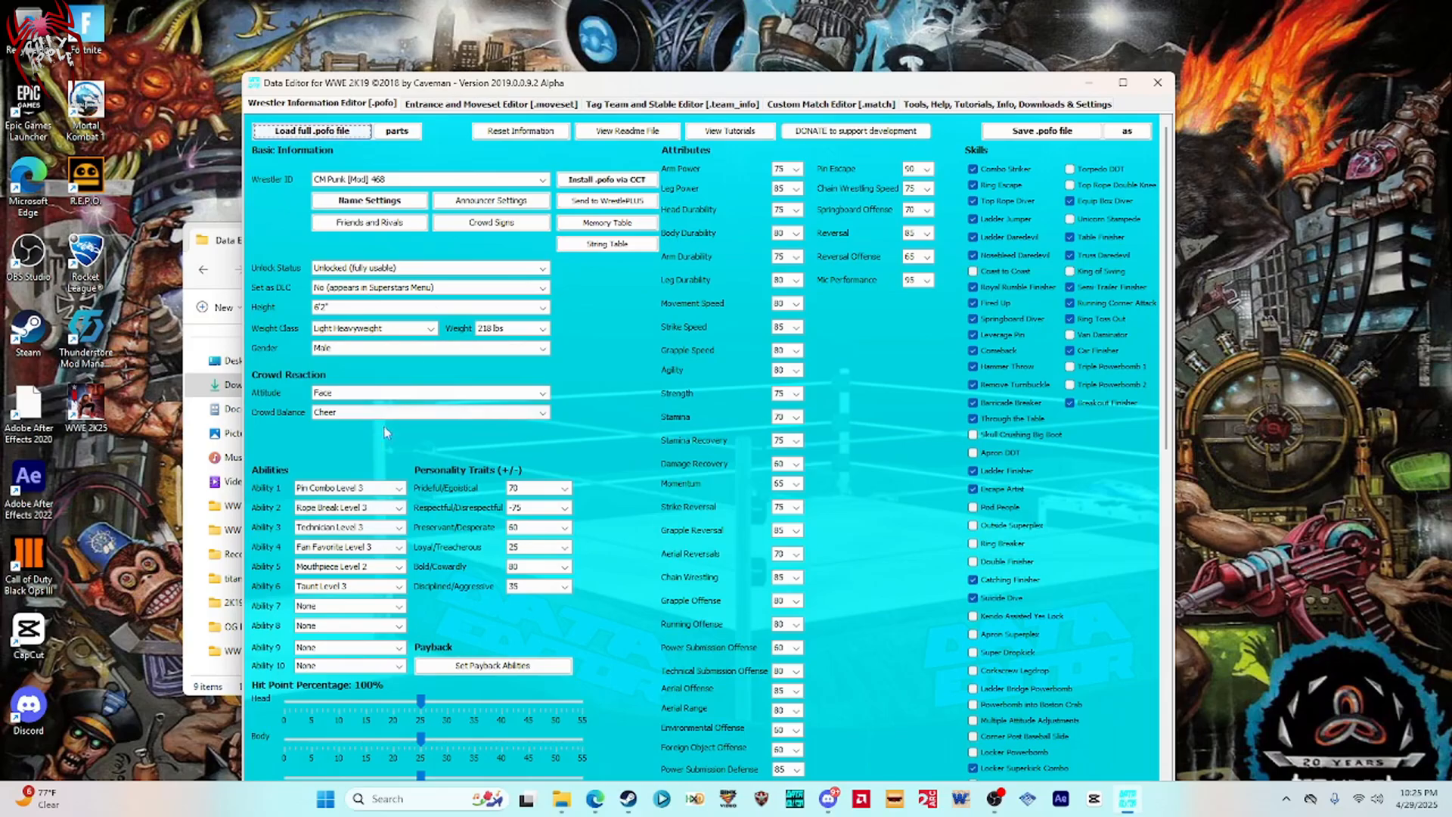
Set the Wrestler ID to CM Punk [Mod] 468, save the file as CM Punk [Mod] 468.pofo in Downloads, and close the editor.
click(437, 180)
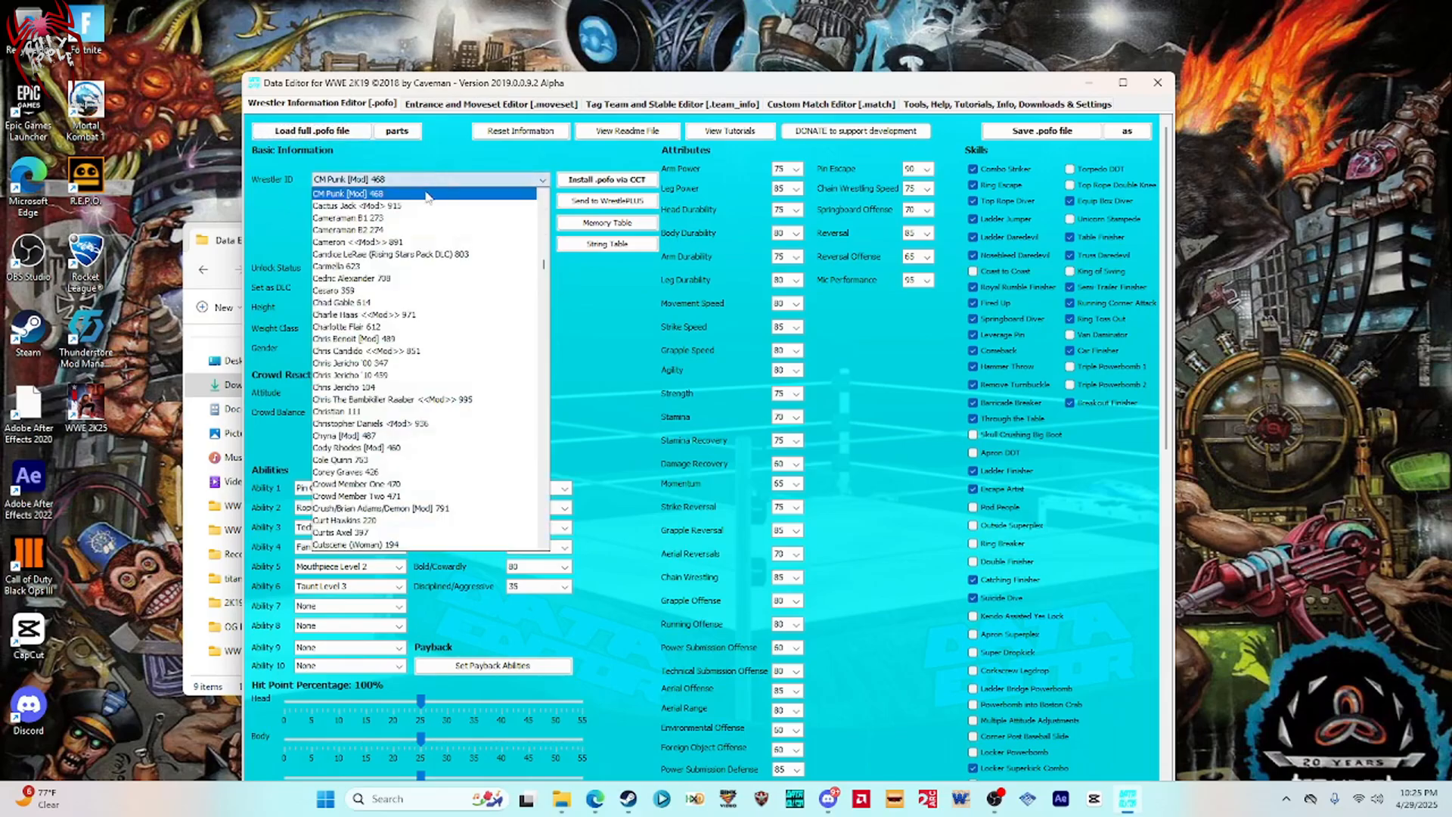
click(425, 194)
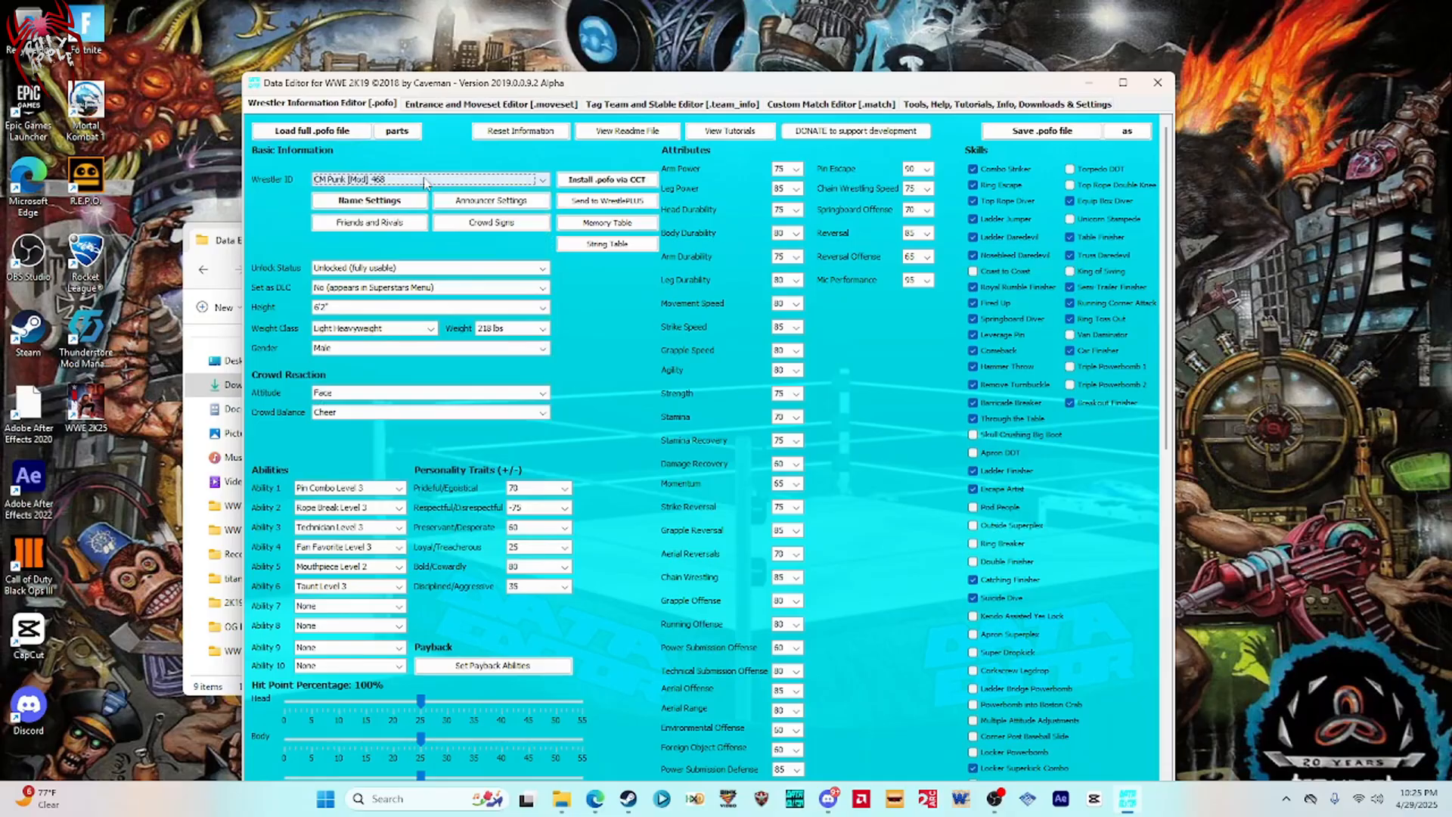
click(1123, 132)
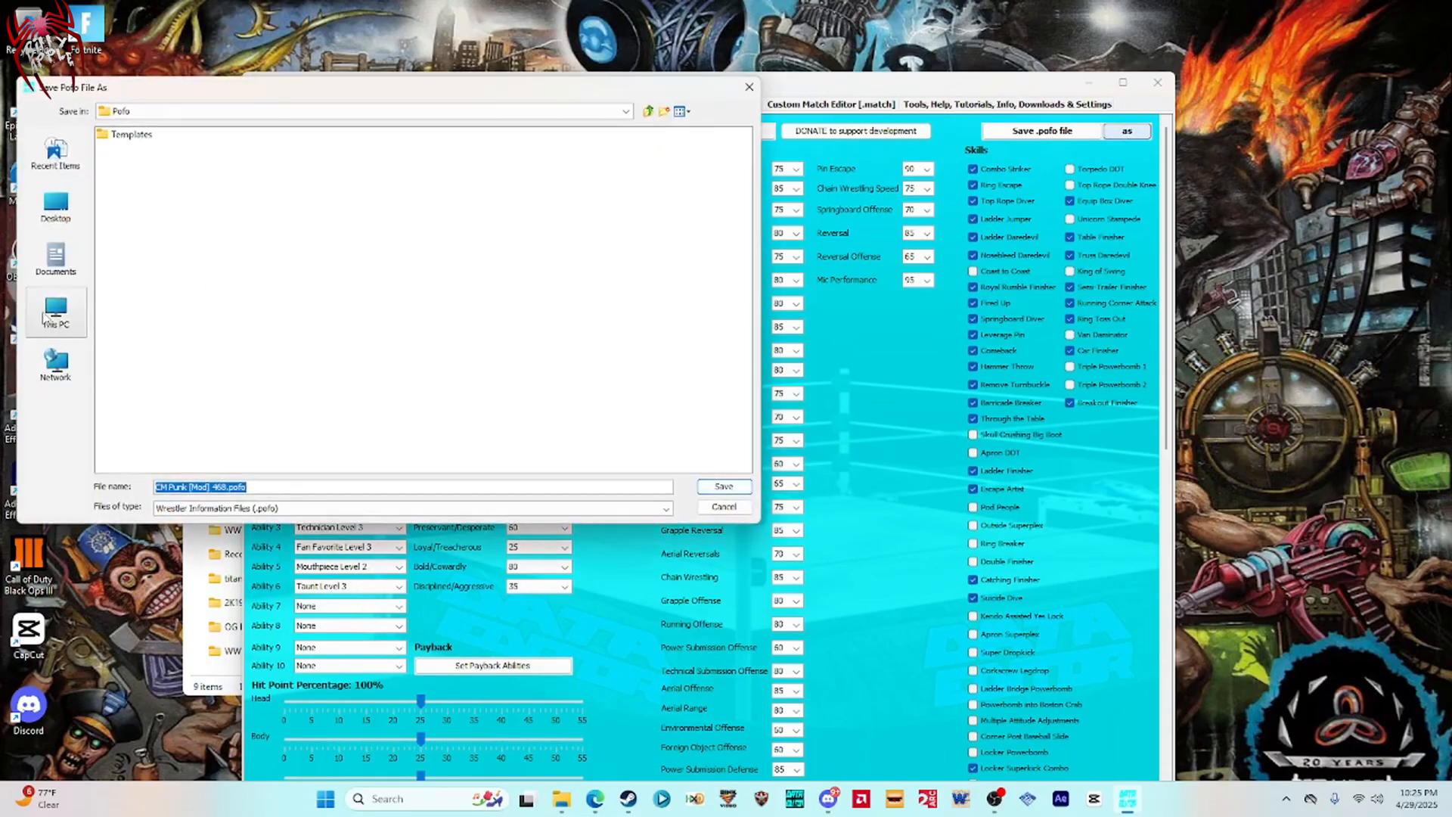
click(47, 319)
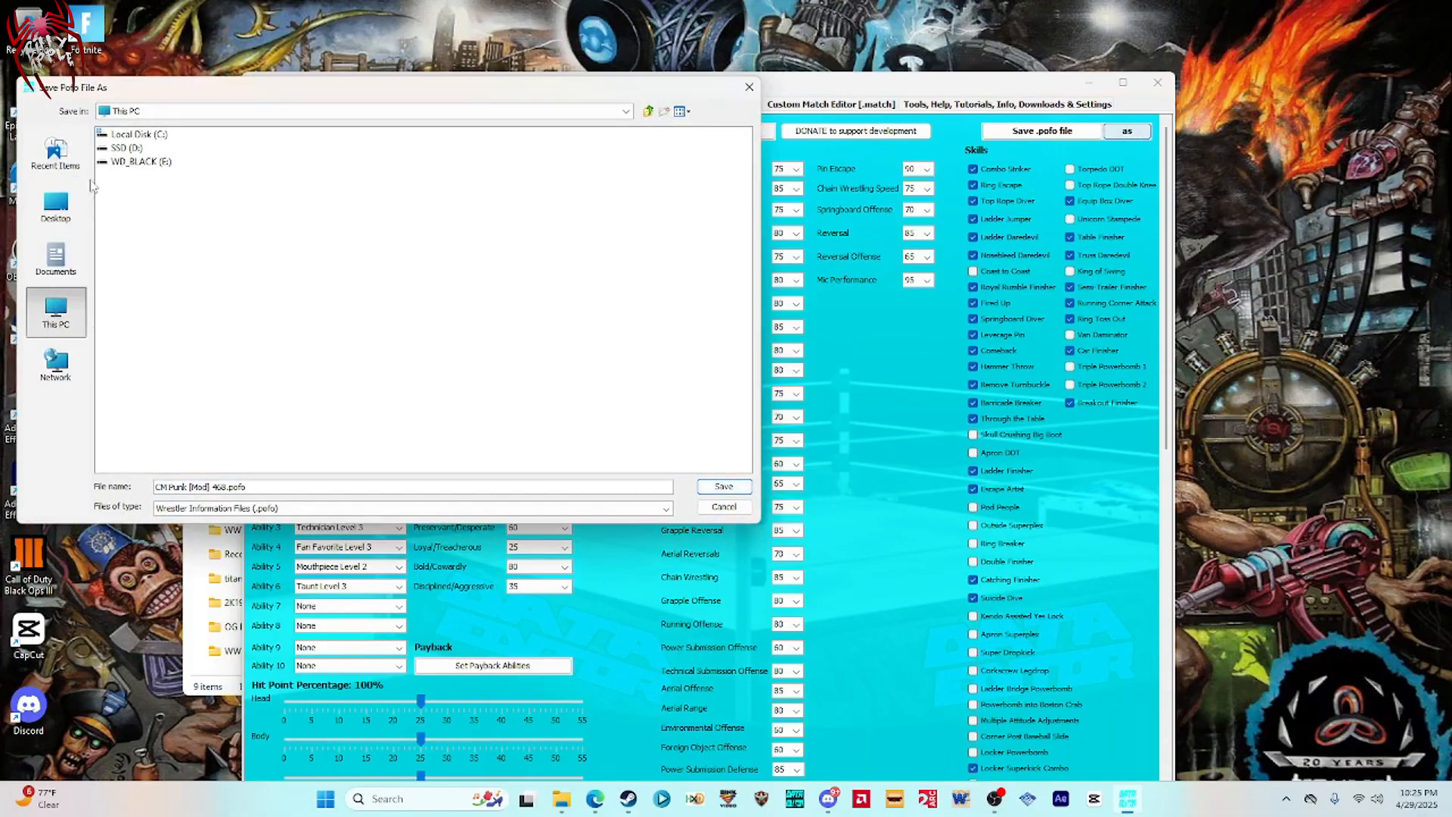
click(61, 228)
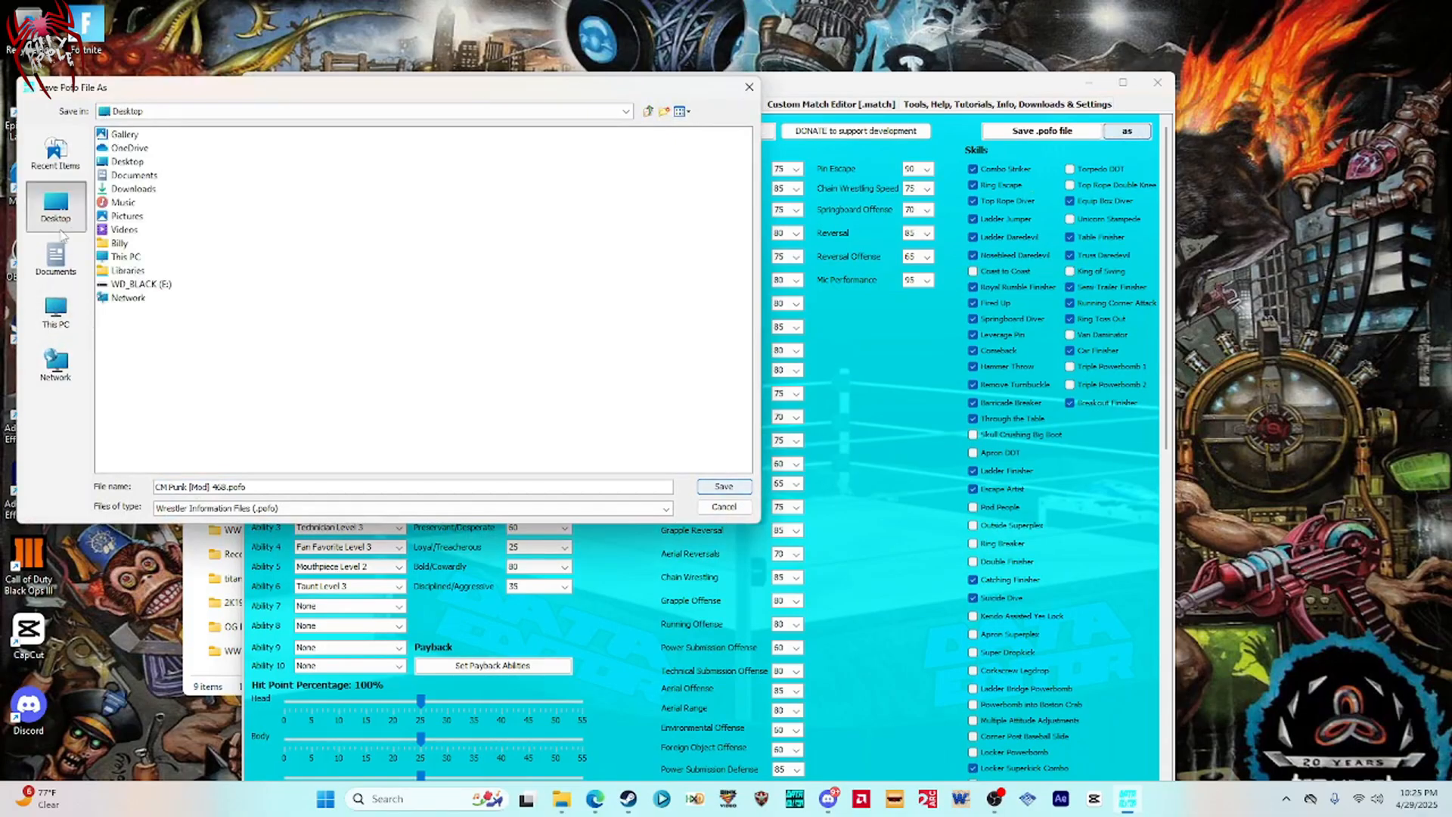
double_click(130, 189)
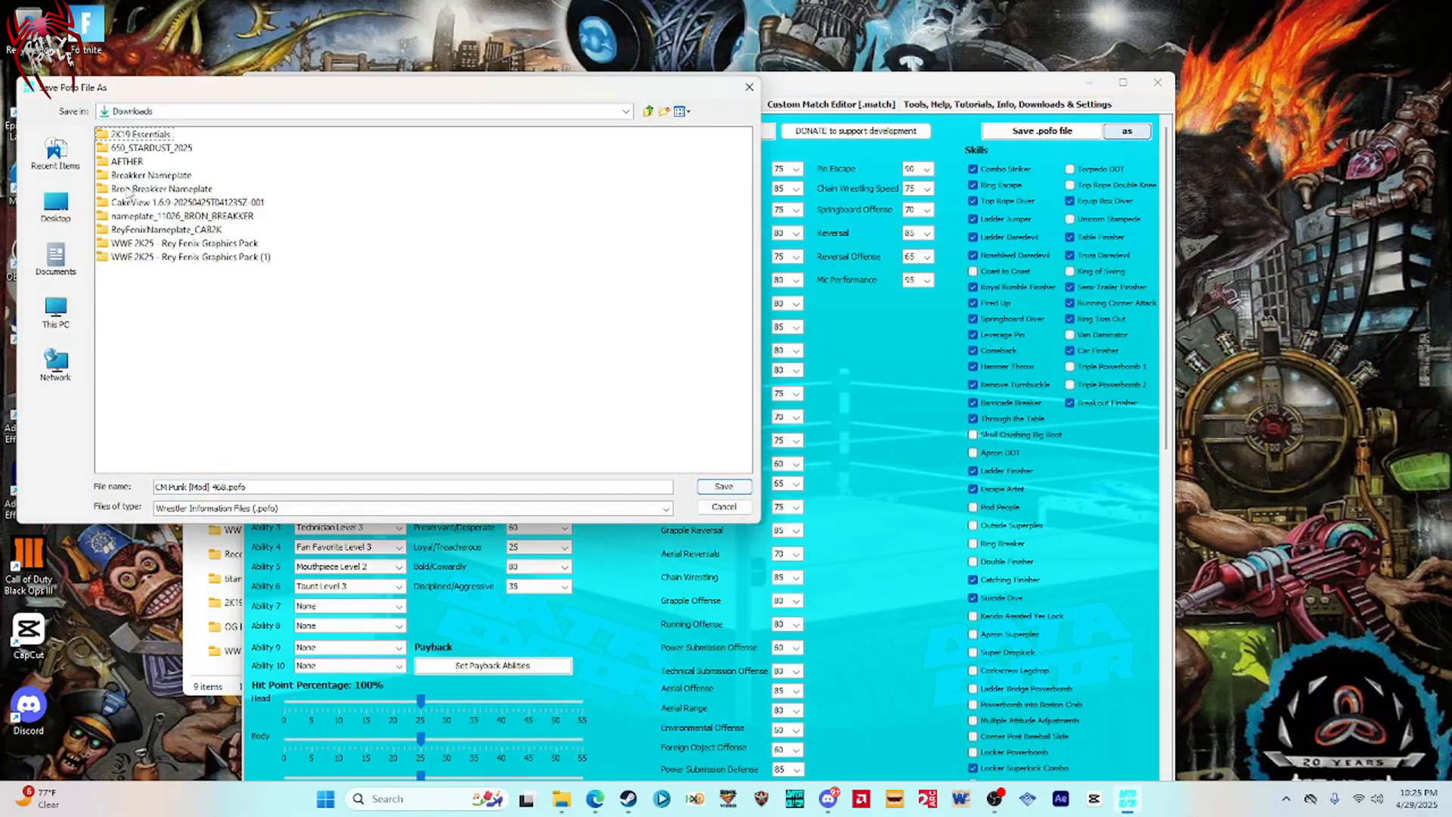
click(710, 490)
key(Return)
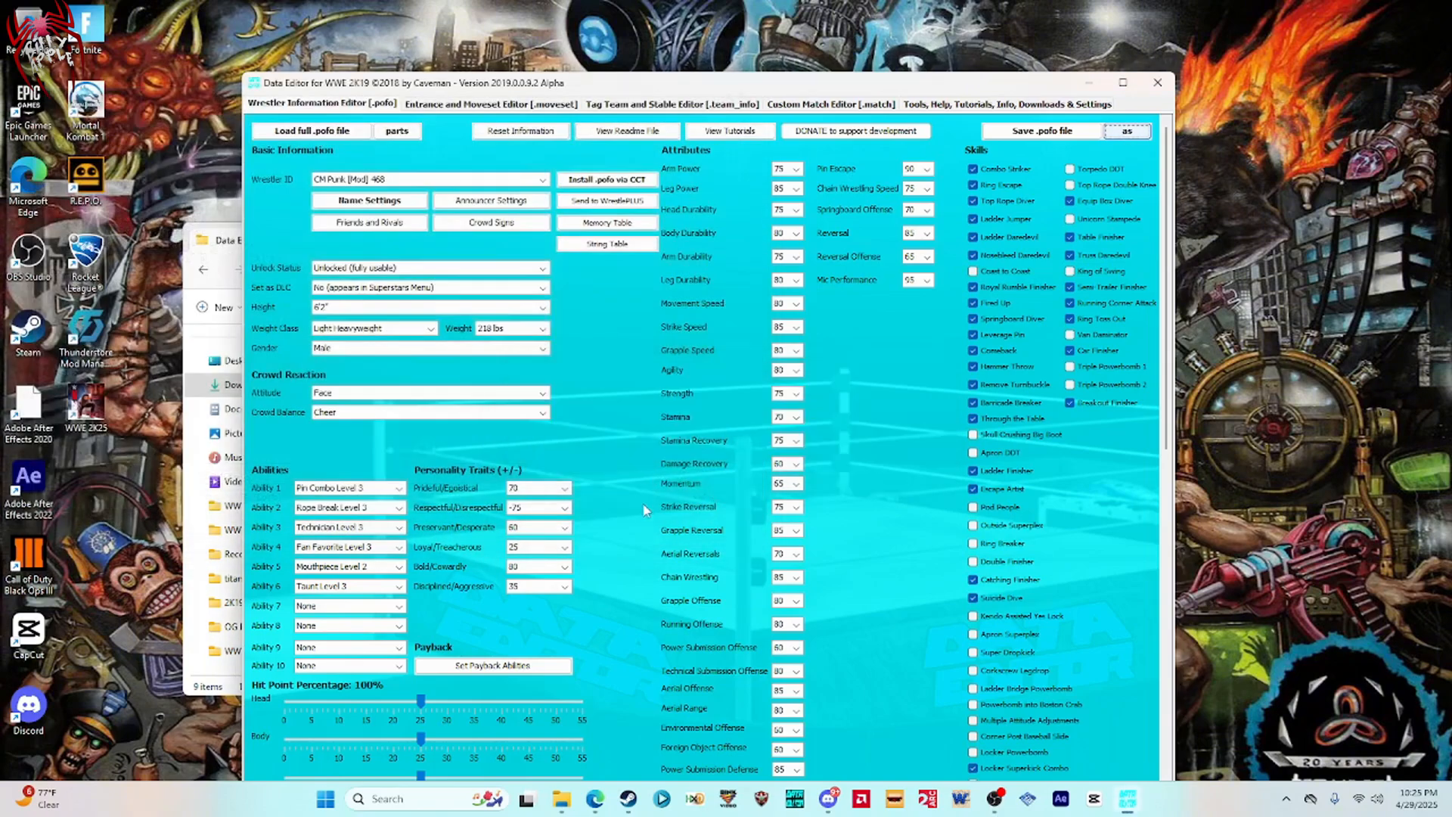
click(1156, 85)
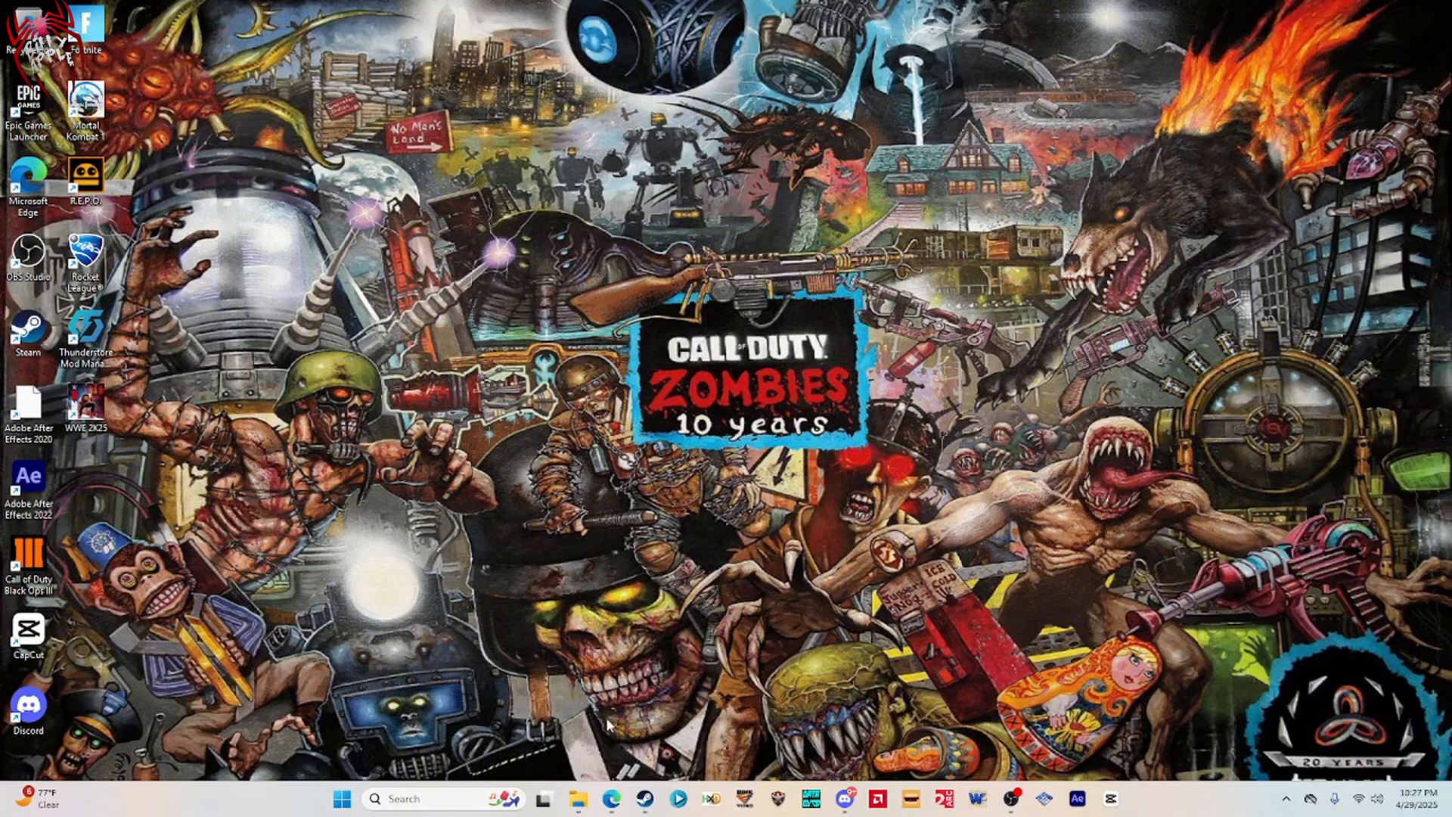
Open the Saturday Night's Main Event 2025 (Backlash '18 Replacer) folder in the archive's Arena Mods folder and minimize its window.
click(578, 797)
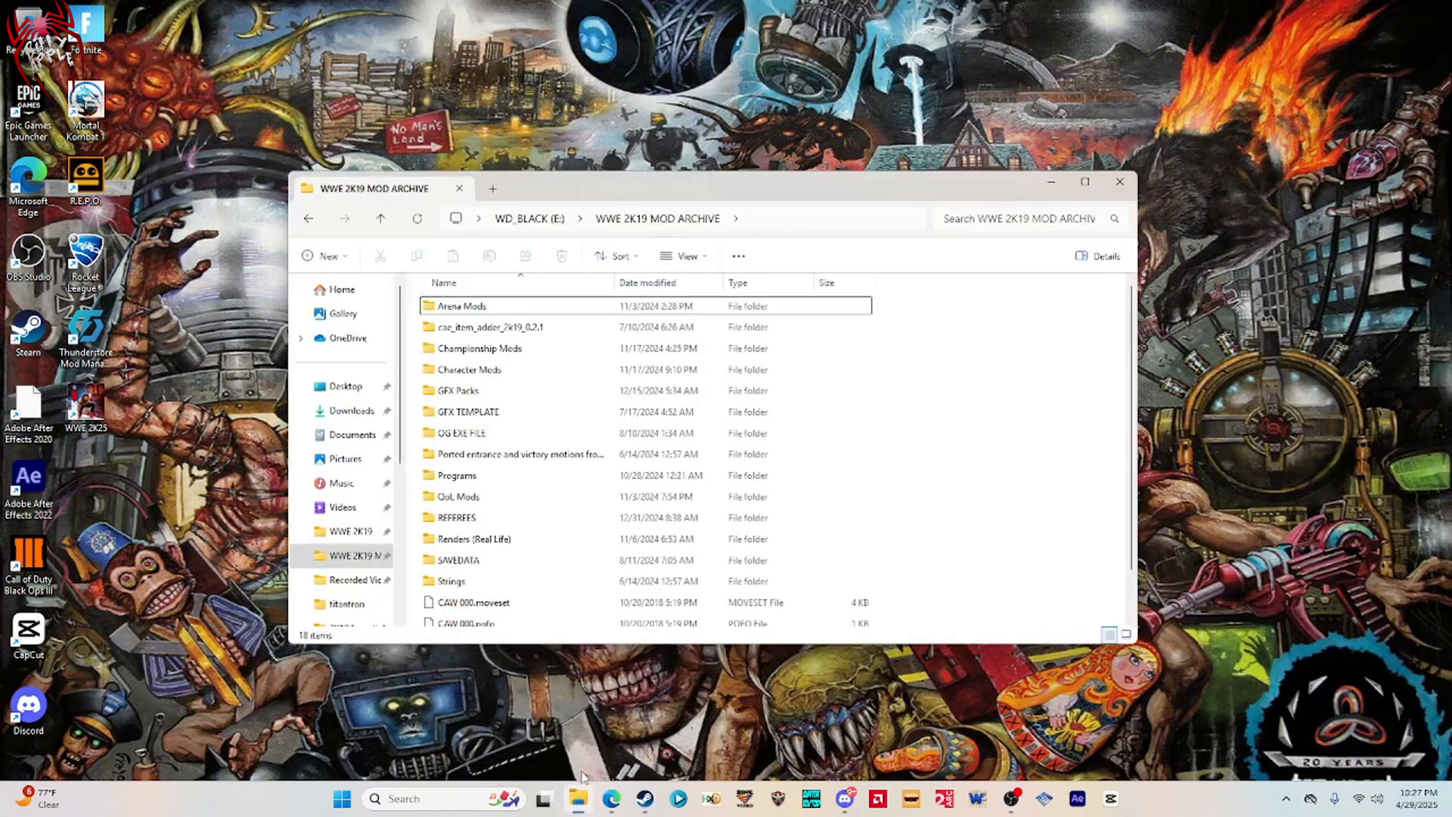
click(474, 310)
double_click(474, 310)
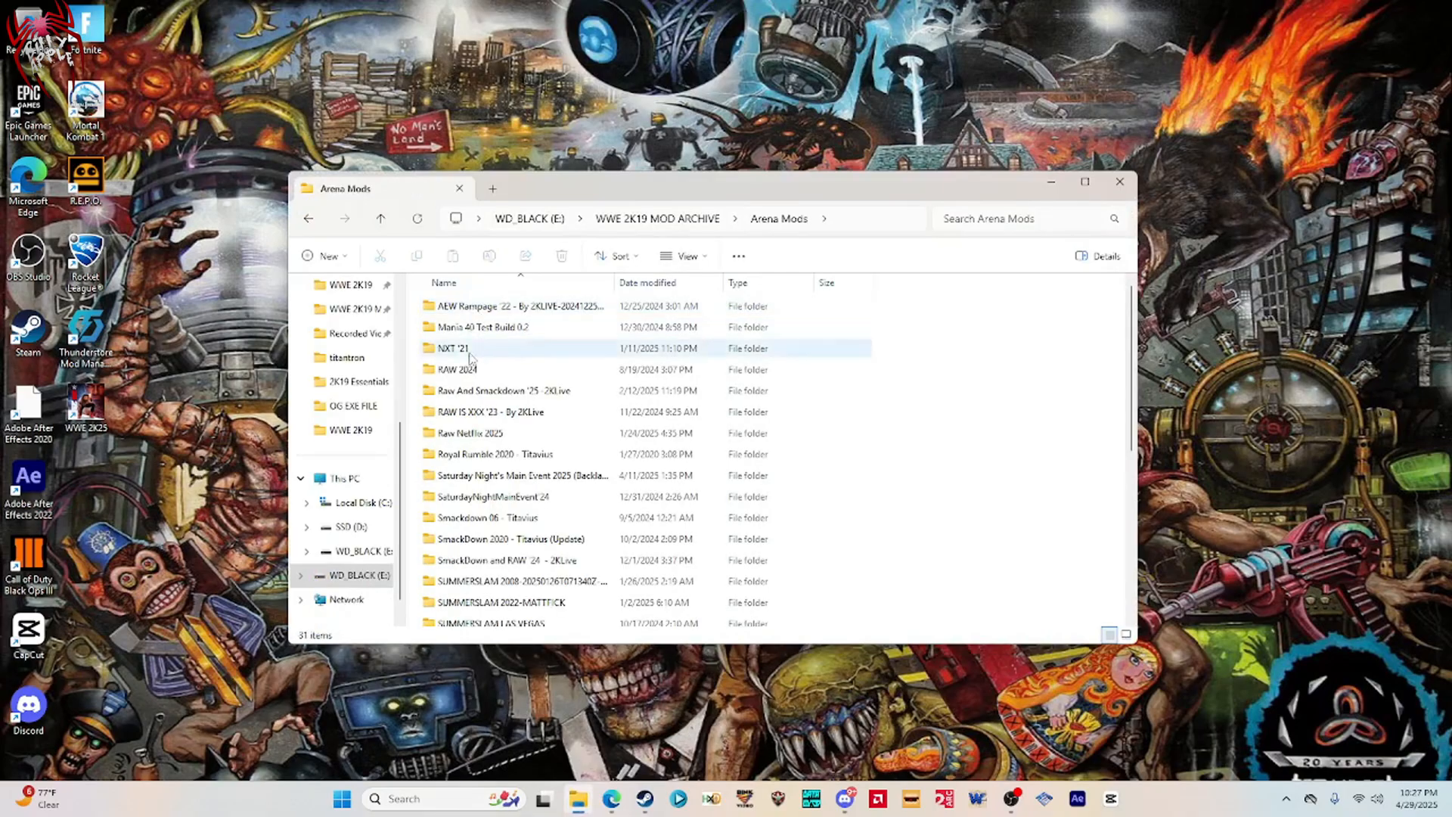
double_click(481, 477)
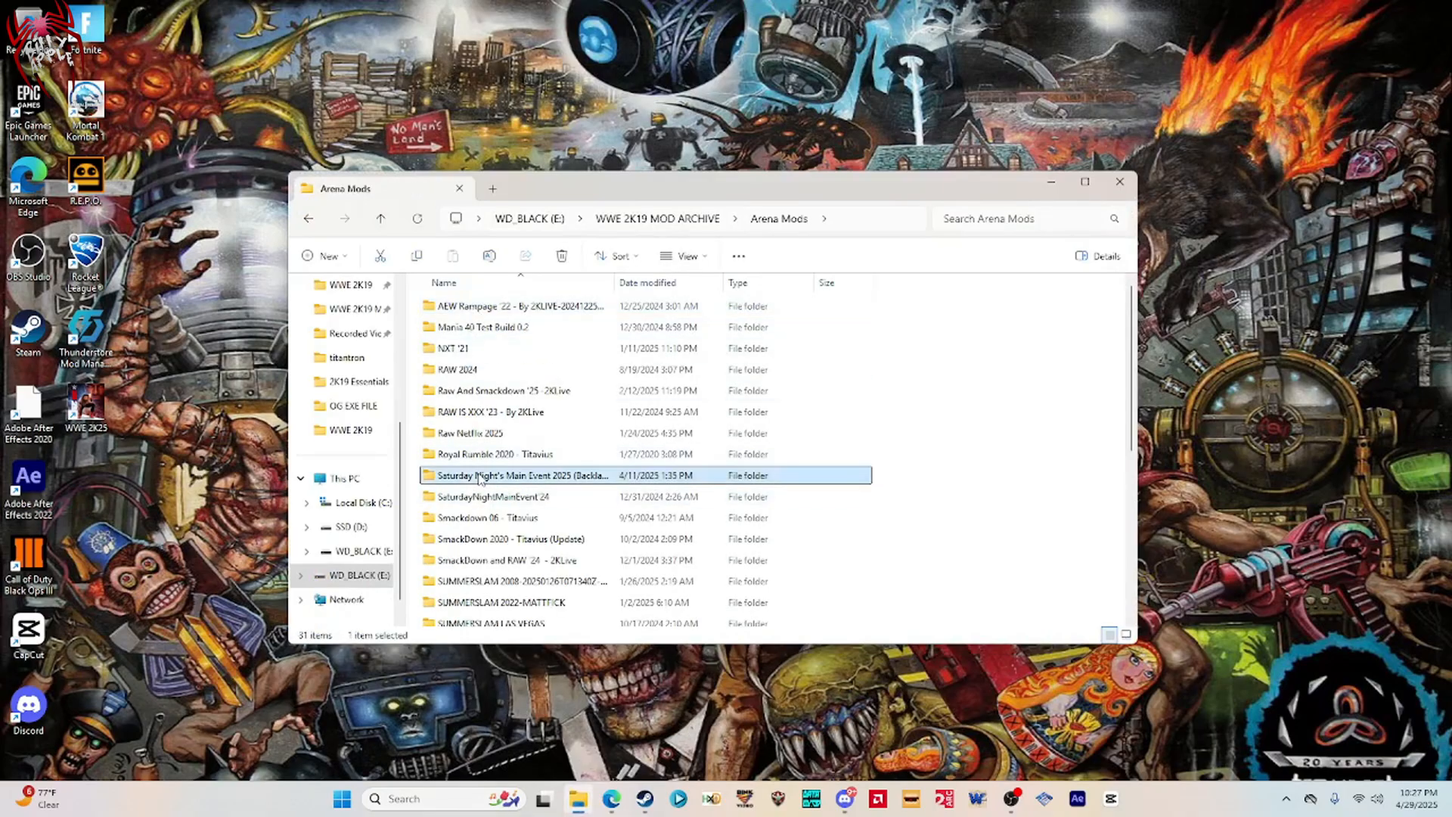
drag(754, 190, 651, 188)
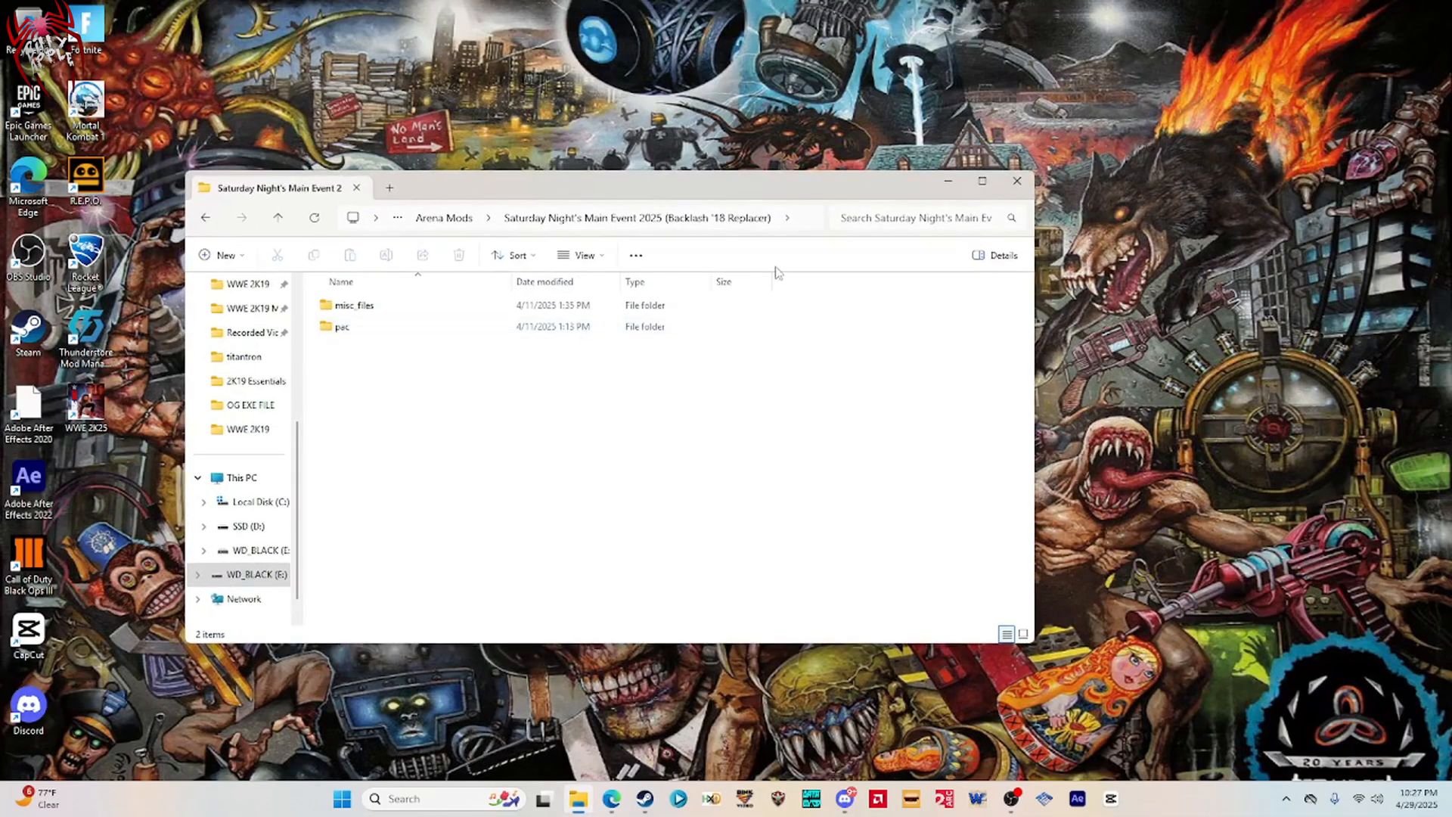
click(948, 184)
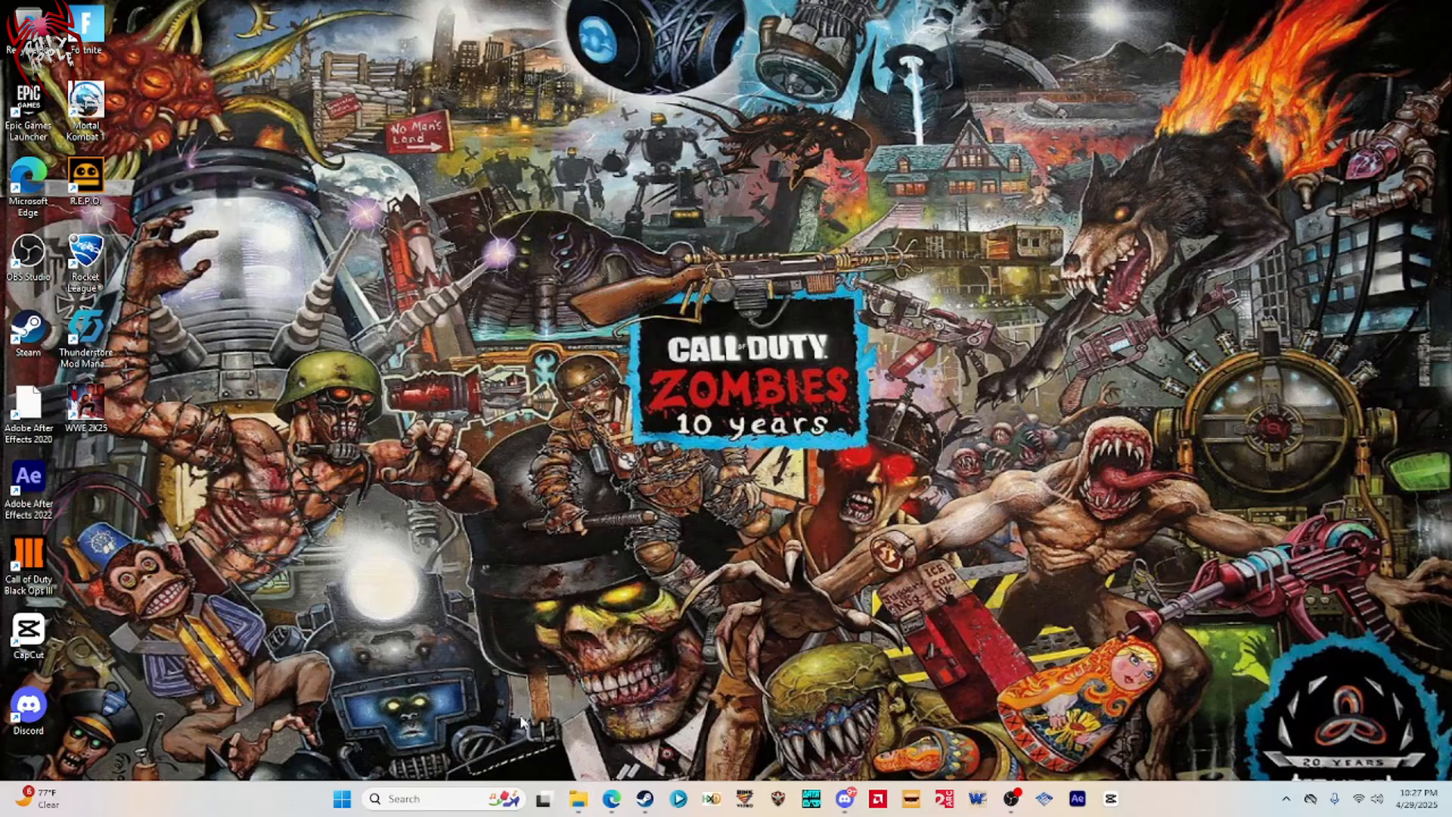
Launch WrestleMINUS.exe from the Release folder of WrestleMINUS inside Downloads\2K19 Essentials.
mouse_move(586, 807)
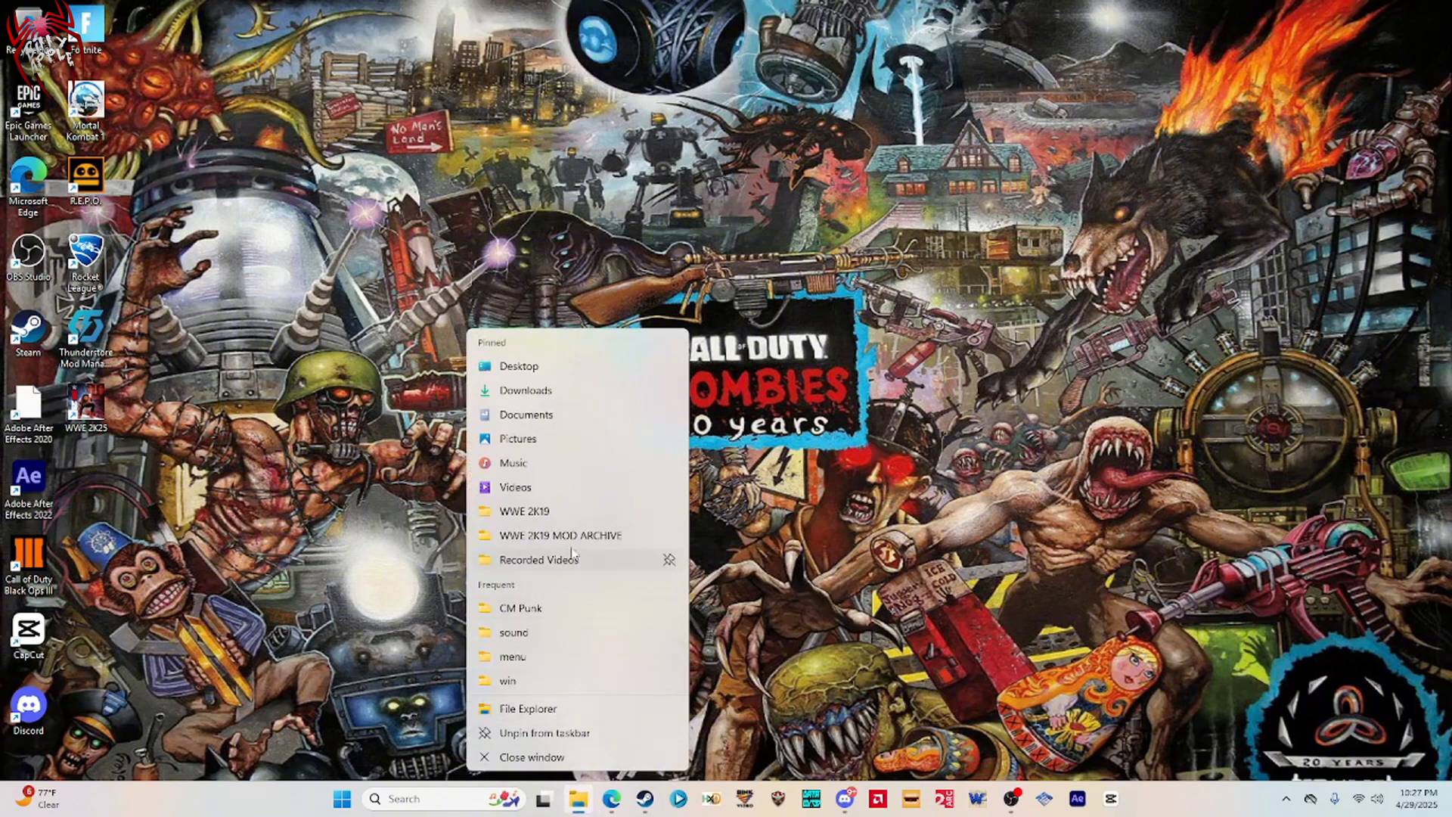
click(522, 438)
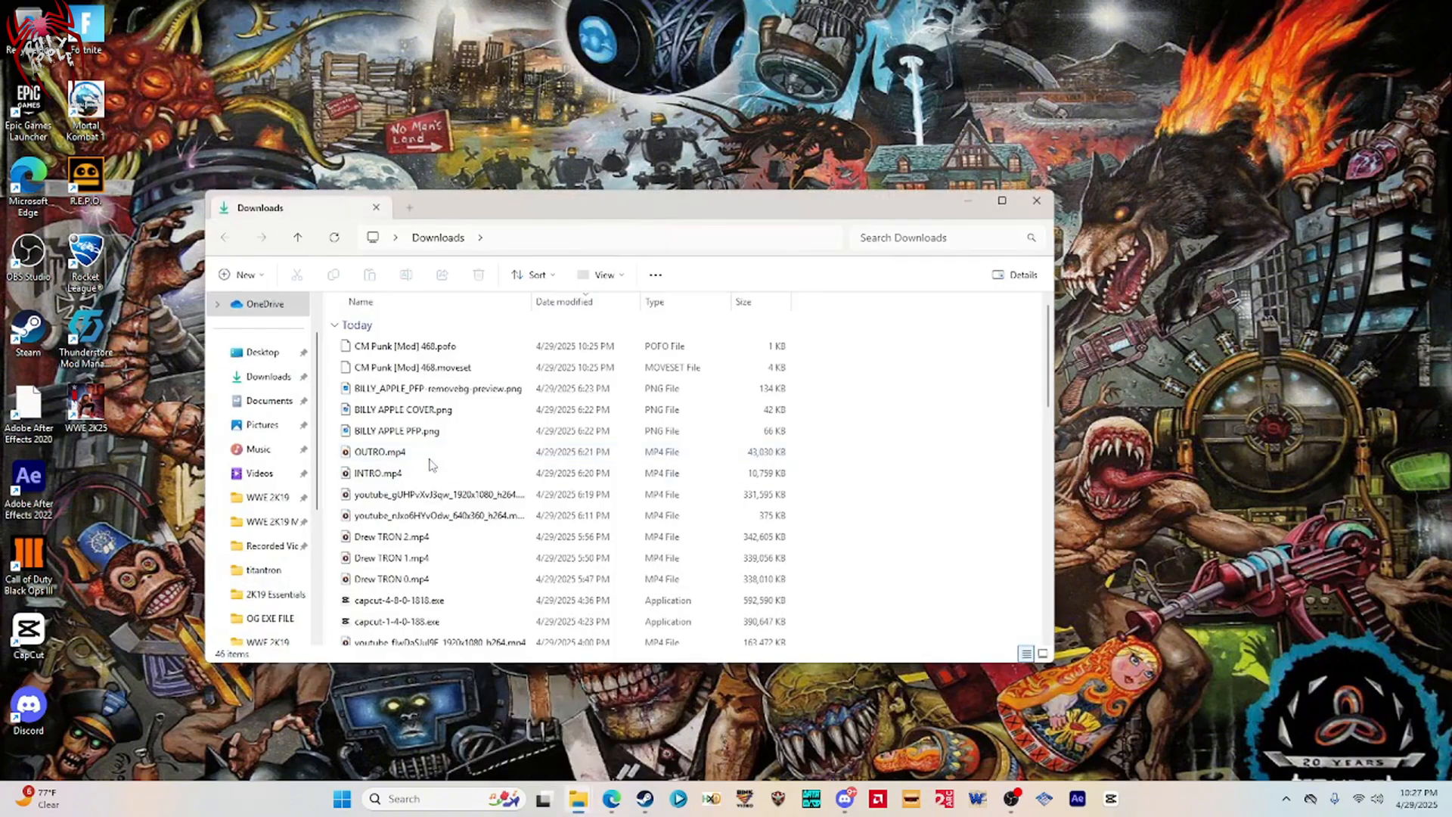
scroll(371, 592, down, 6)
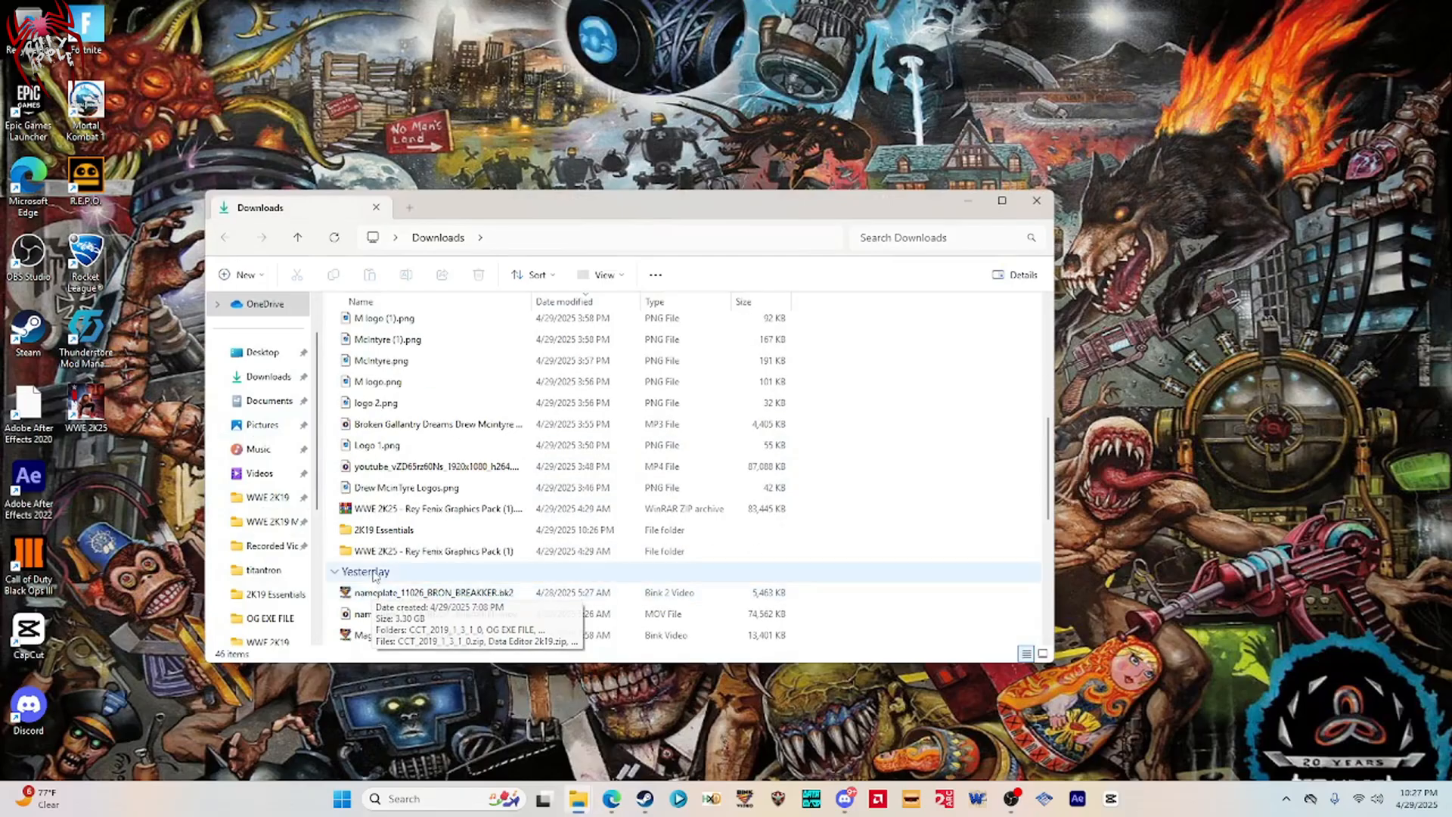
double_click(378, 530)
double_click(387, 451)
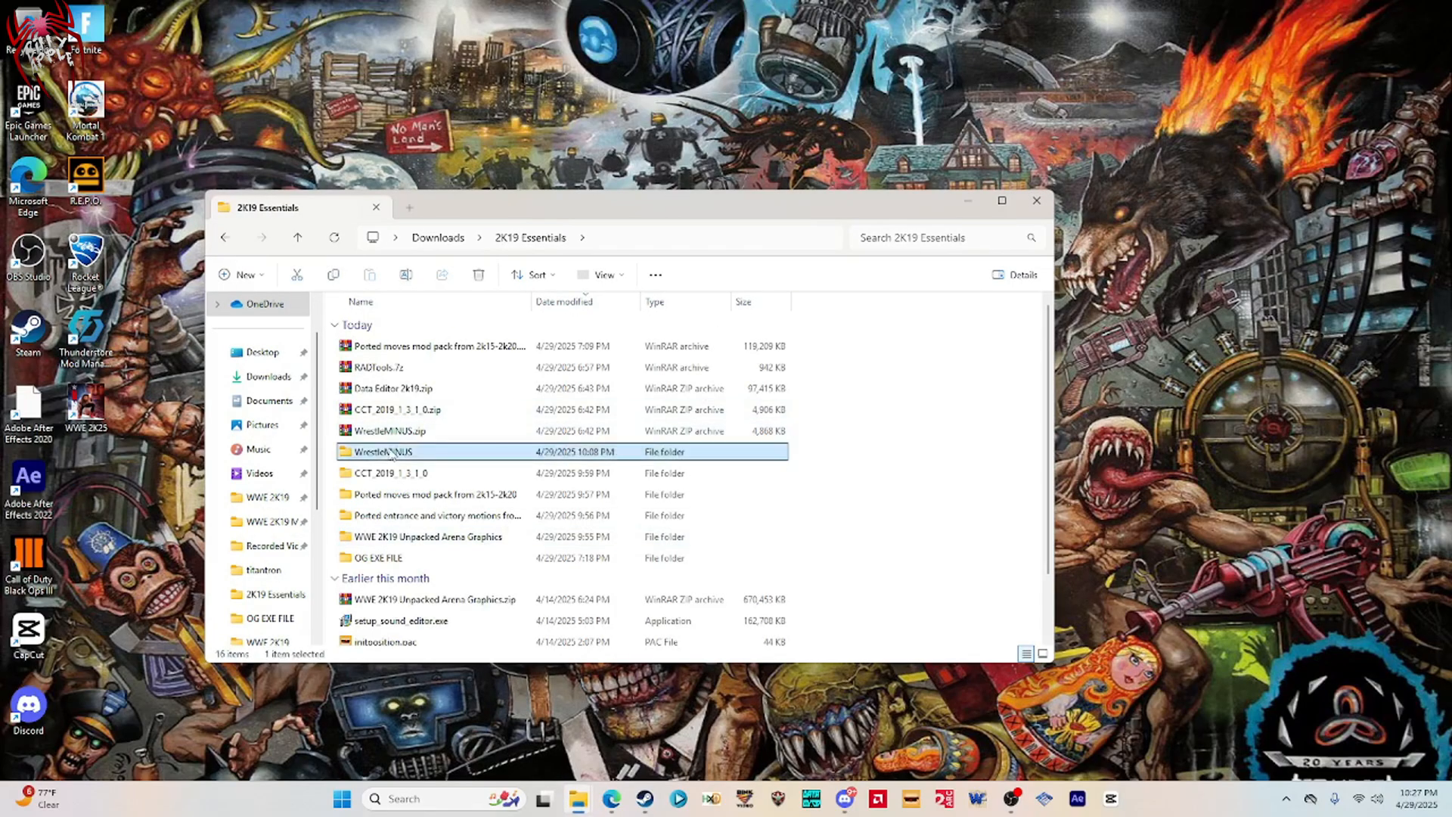
double_click(378, 349)
double_click(374, 352)
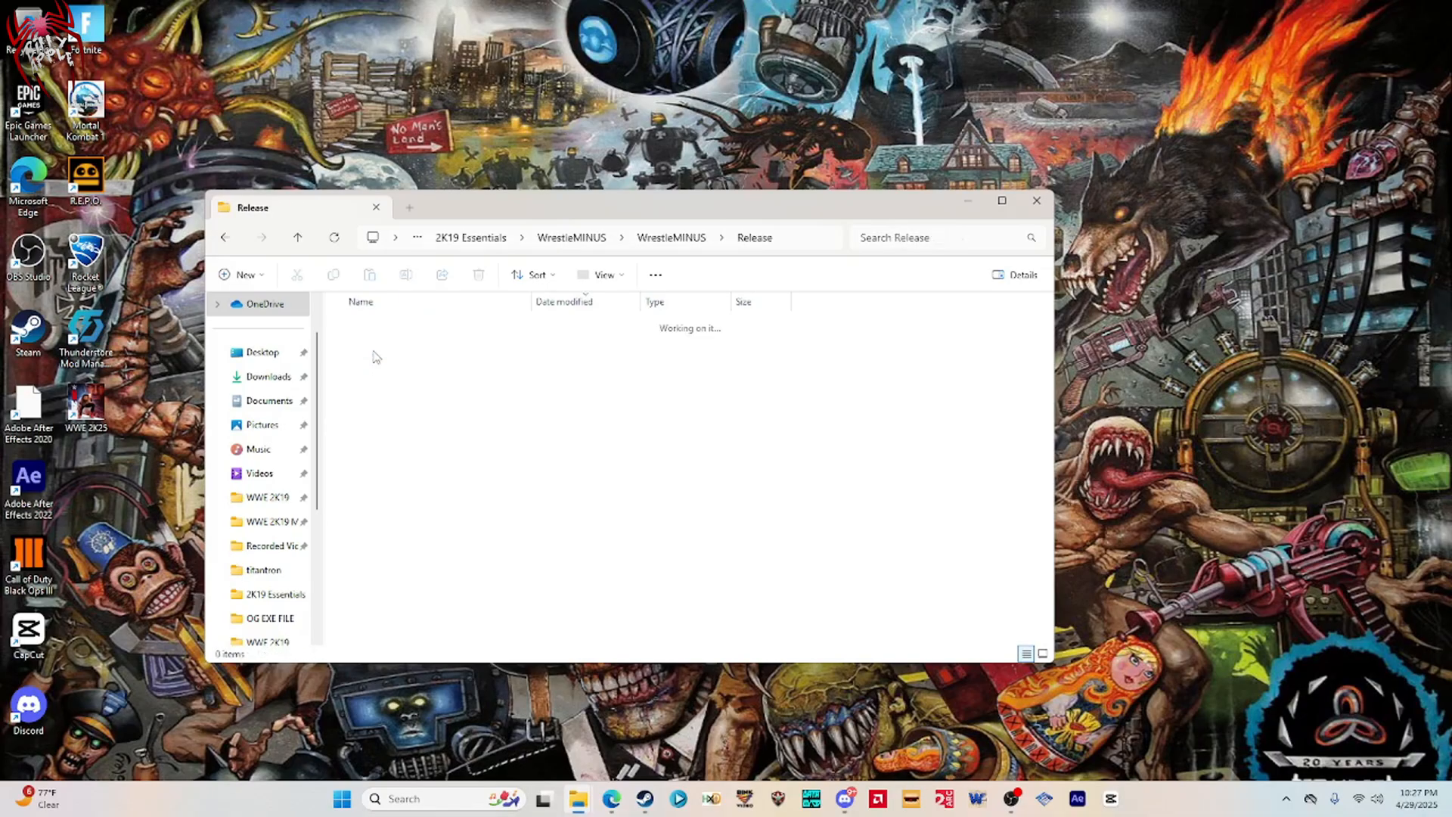
drag(489, 214, 619, 183)
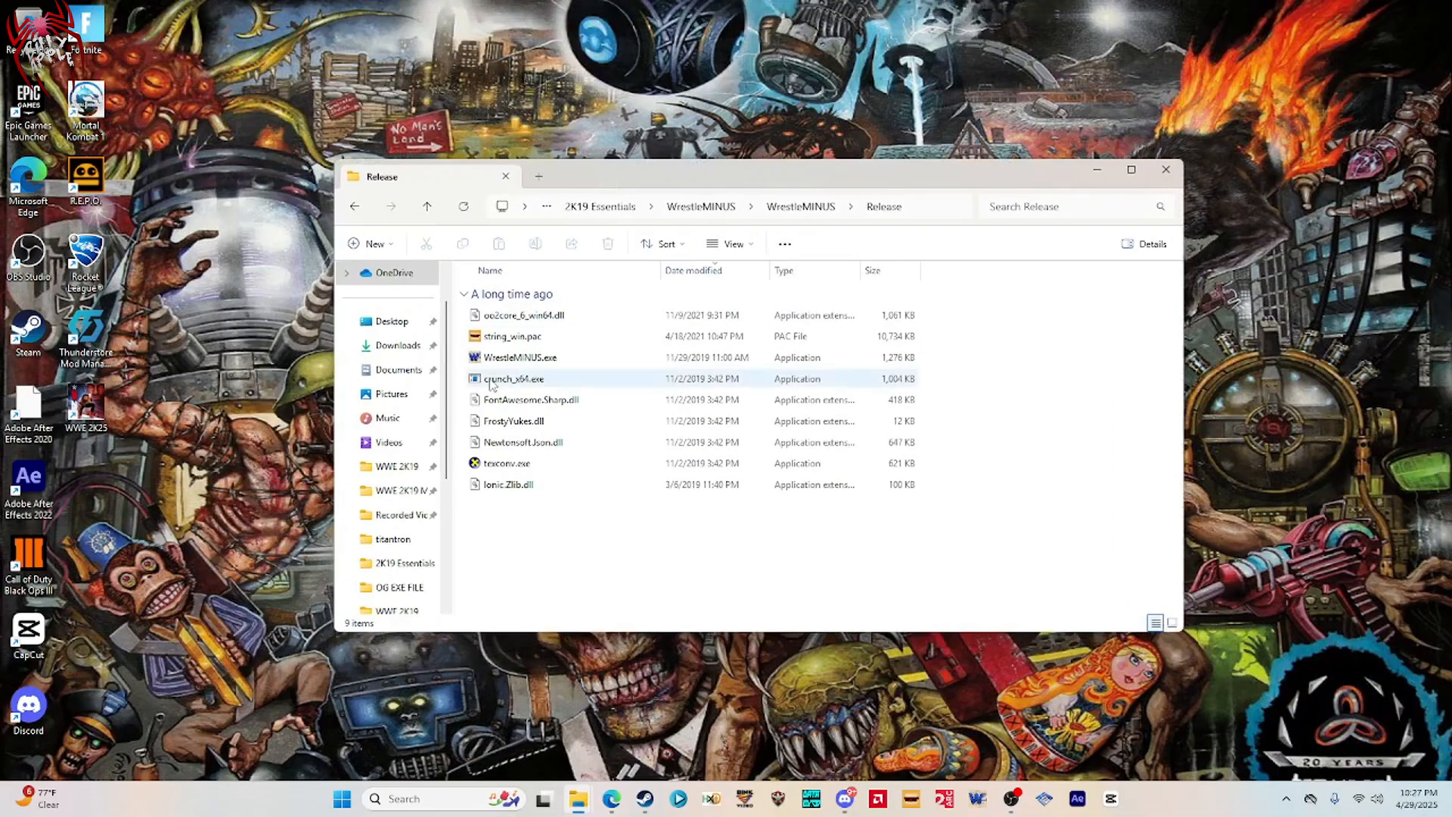
double_click(521, 357)
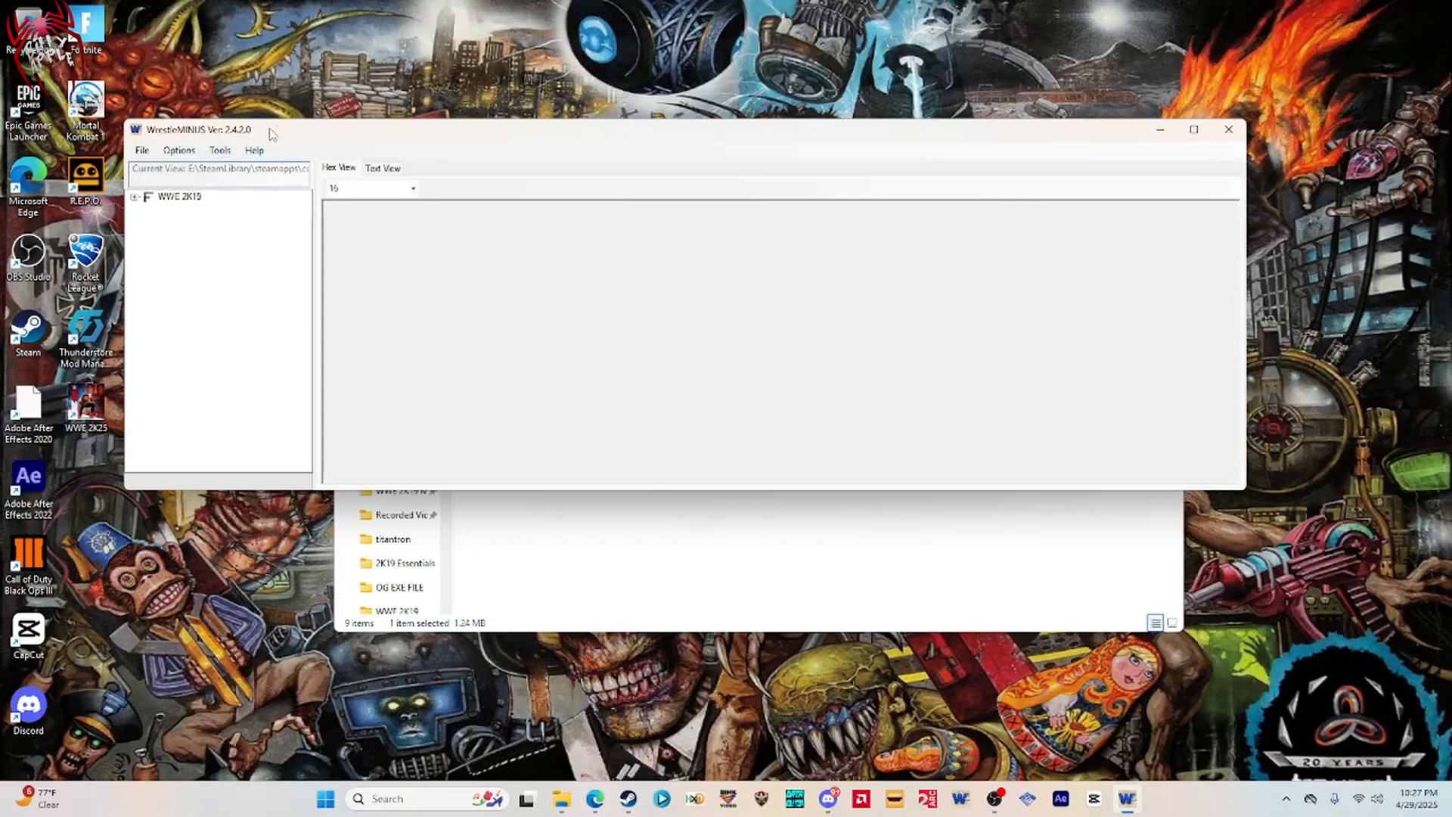
Start opening a file and browse to the WWE 2K19 game folder in SteamLibrary\steamapps\common.
drag(275, 133, 323, 121)
click(189, 138)
click(220, 152)
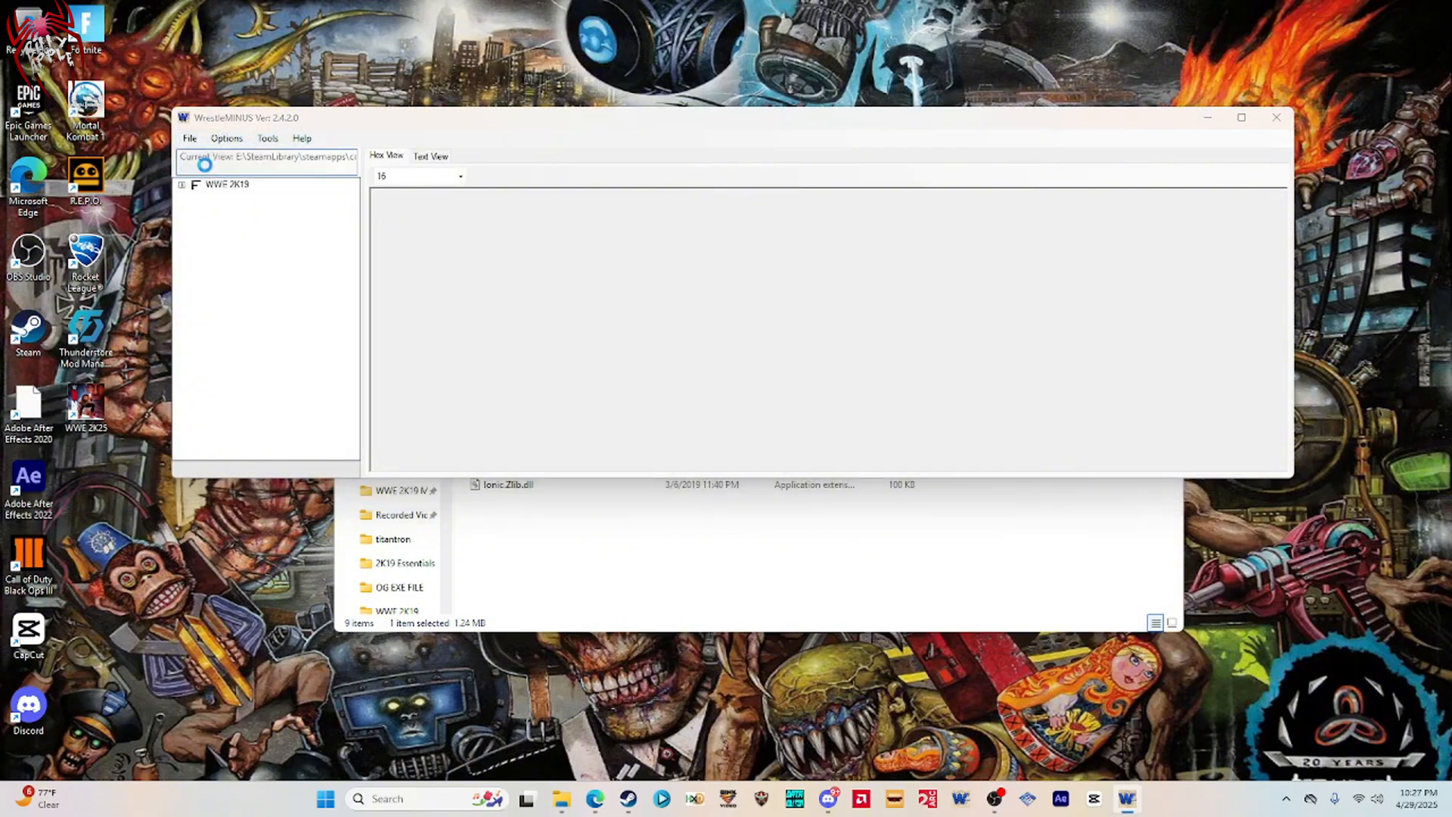
click(360, 177)
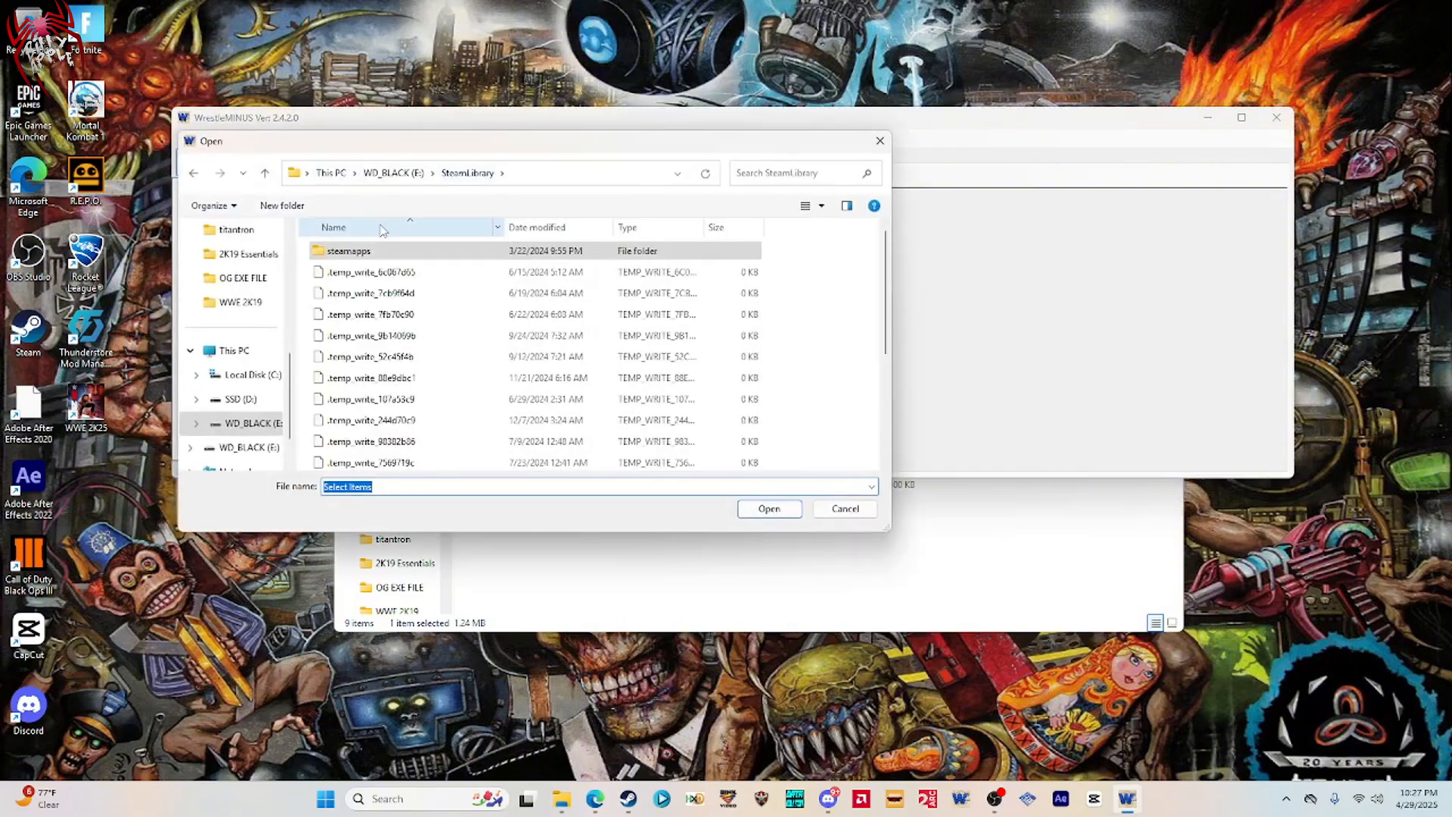
double_click(365, 251)
double_click(363, 251)
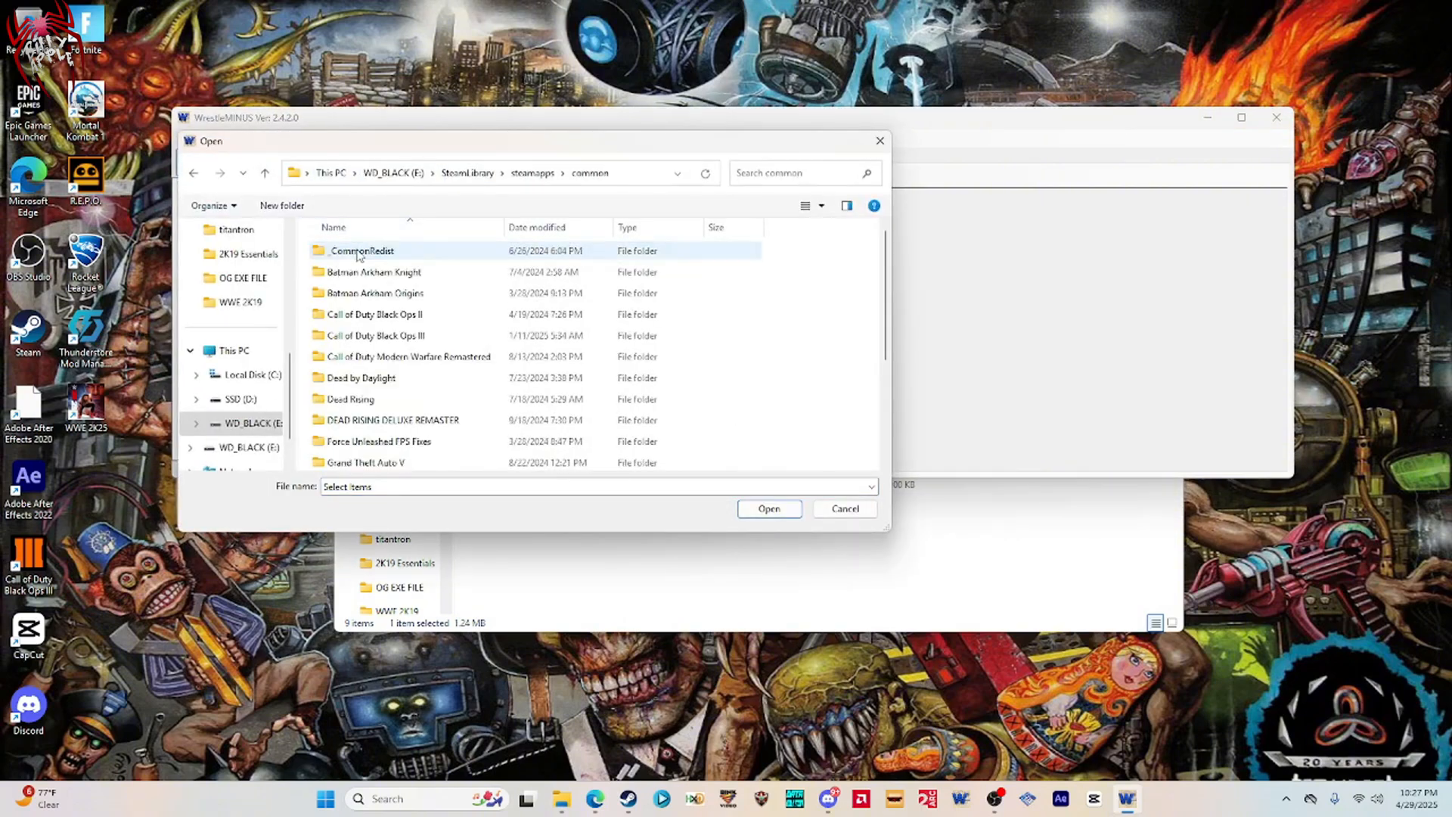
scroll(365, 442, down, 3)
double_click(363, 443)
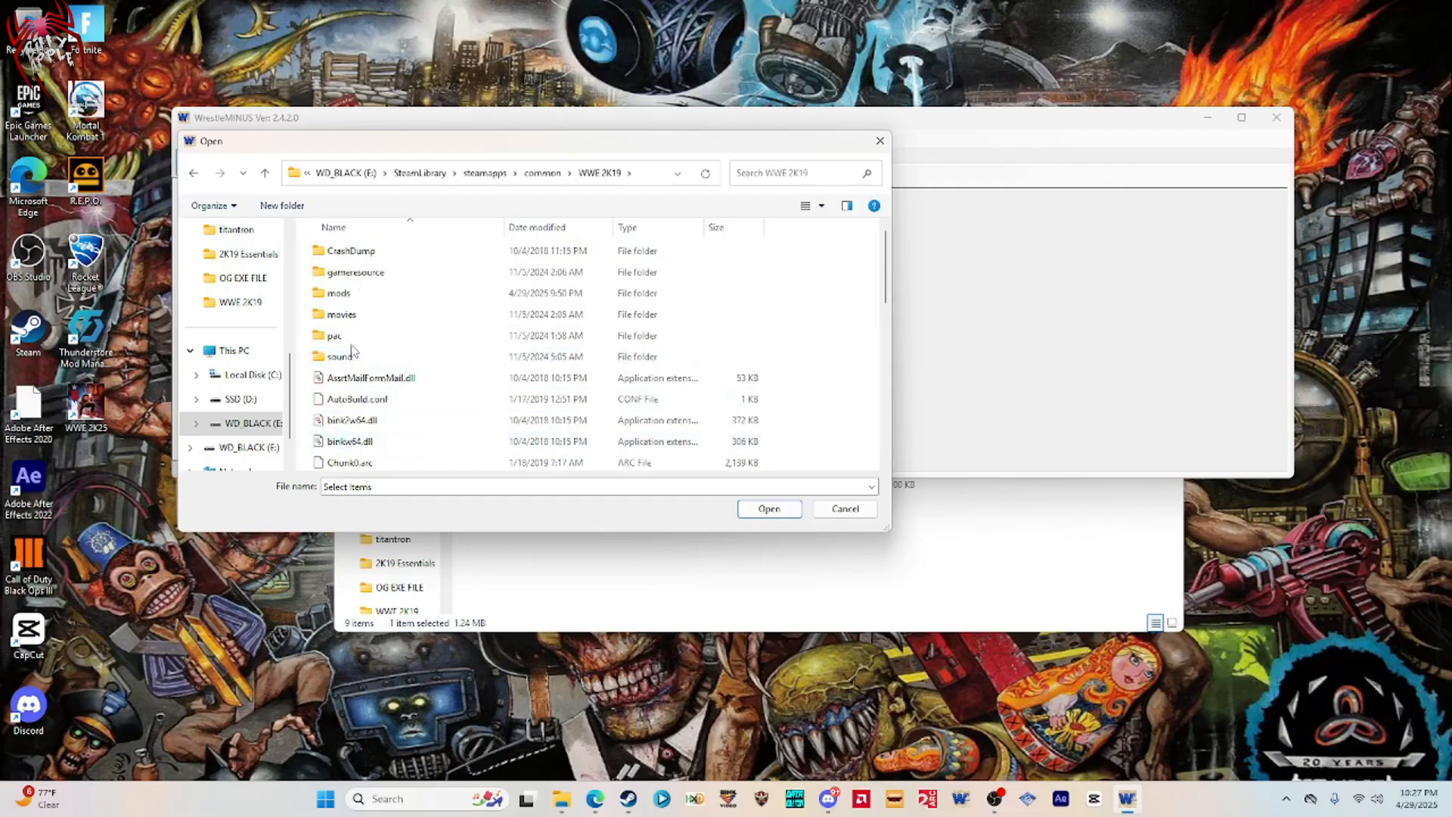
Open misc01_start.pac from the game's pac\root folder and select its 32797752CC906832 node.
click(350, 341)
double_click(351, 342)
scroll(382, 371, down, 5)
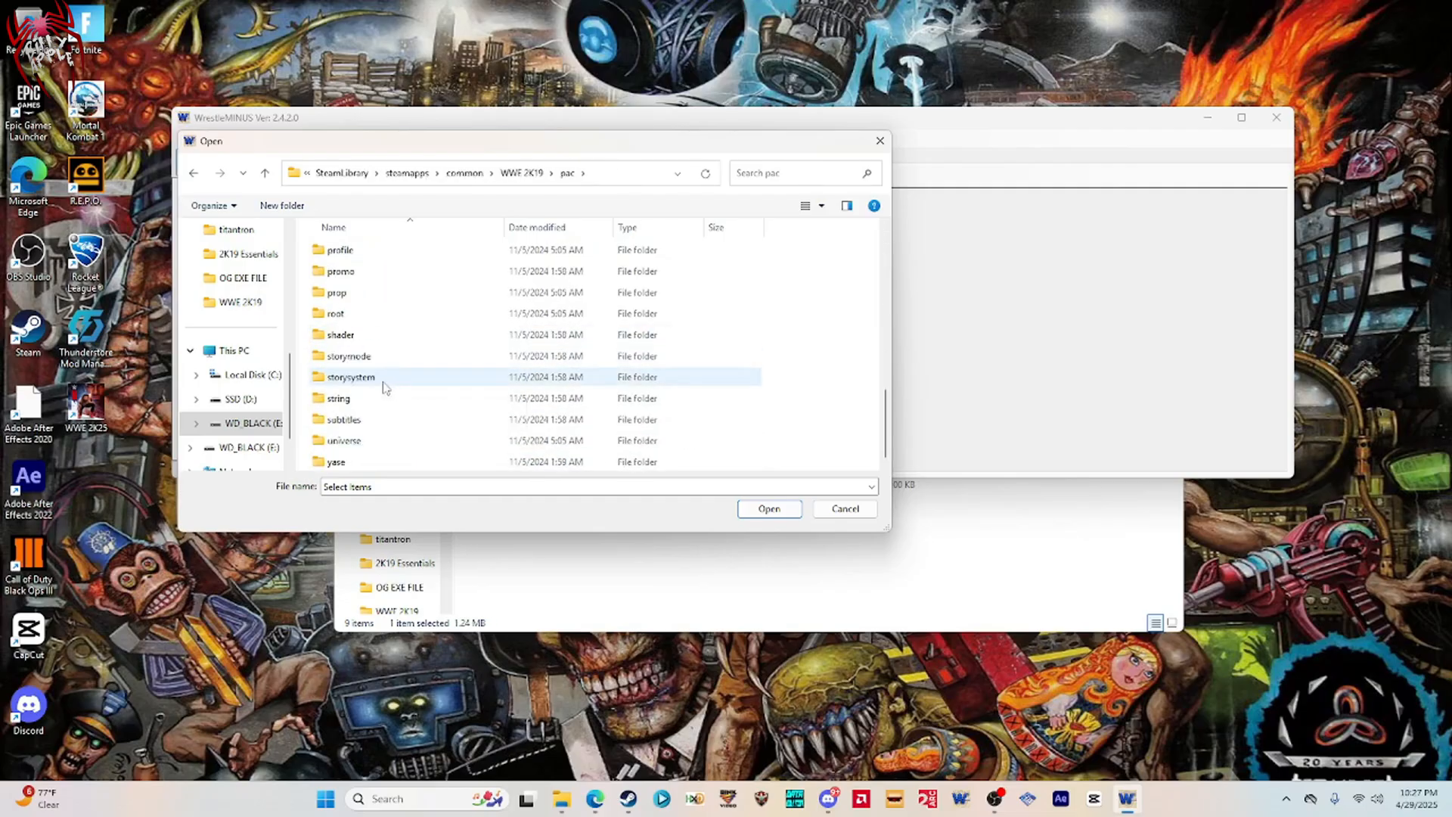
double_click(336, 313)
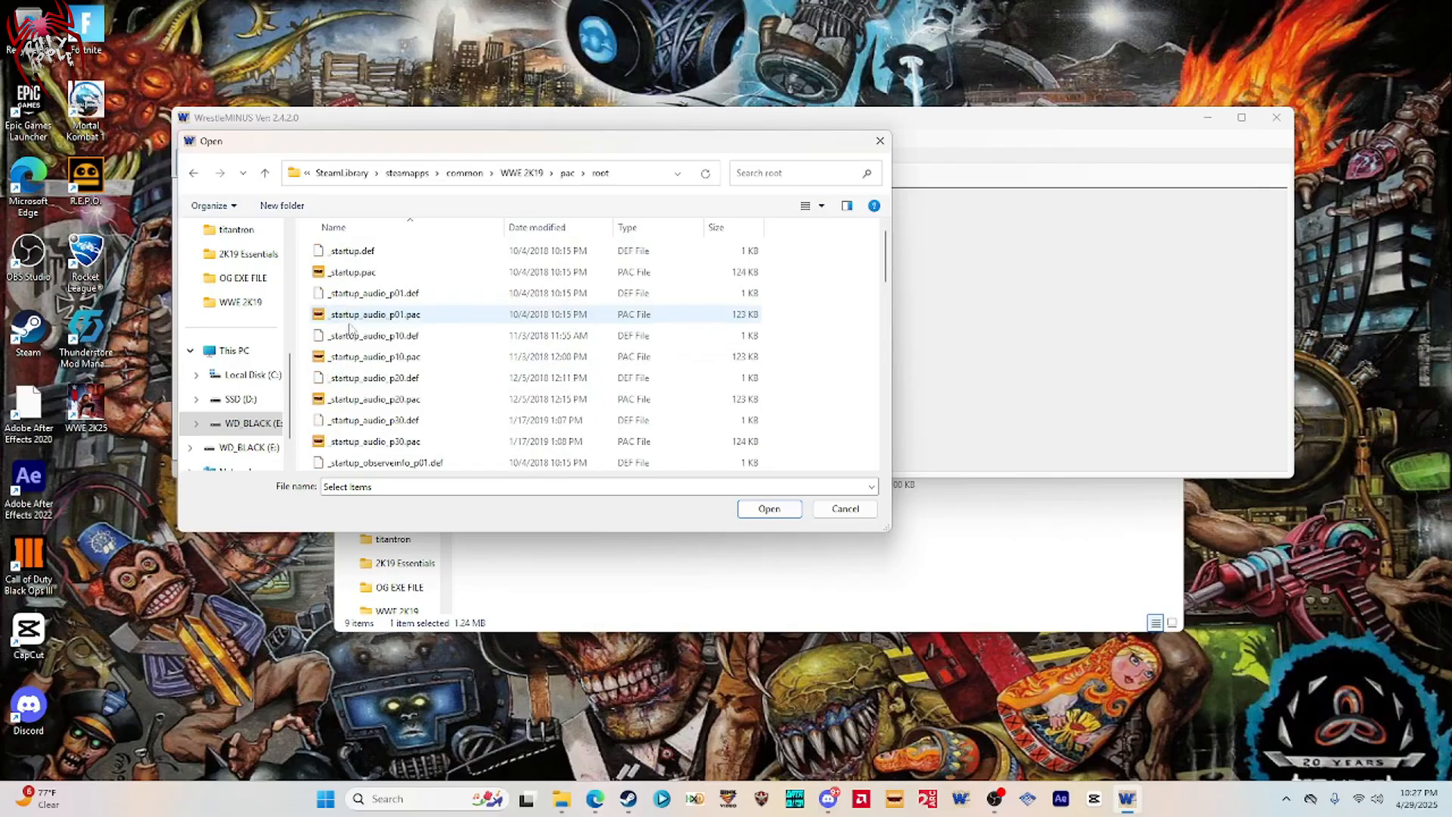
scroll(356, 355, down, 3)
double_click(358, 337)
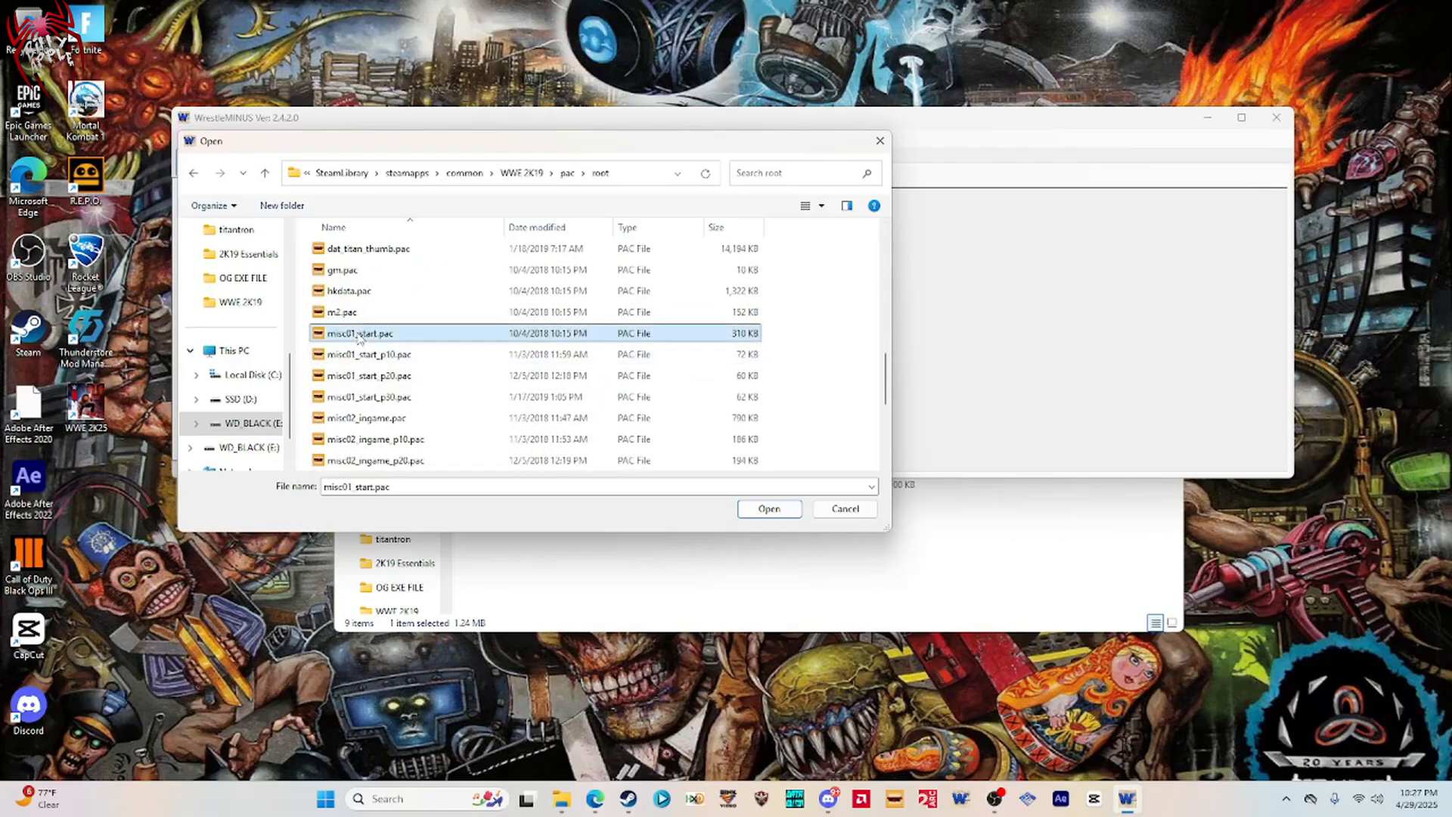
click(196, 197)
click(197, 197)
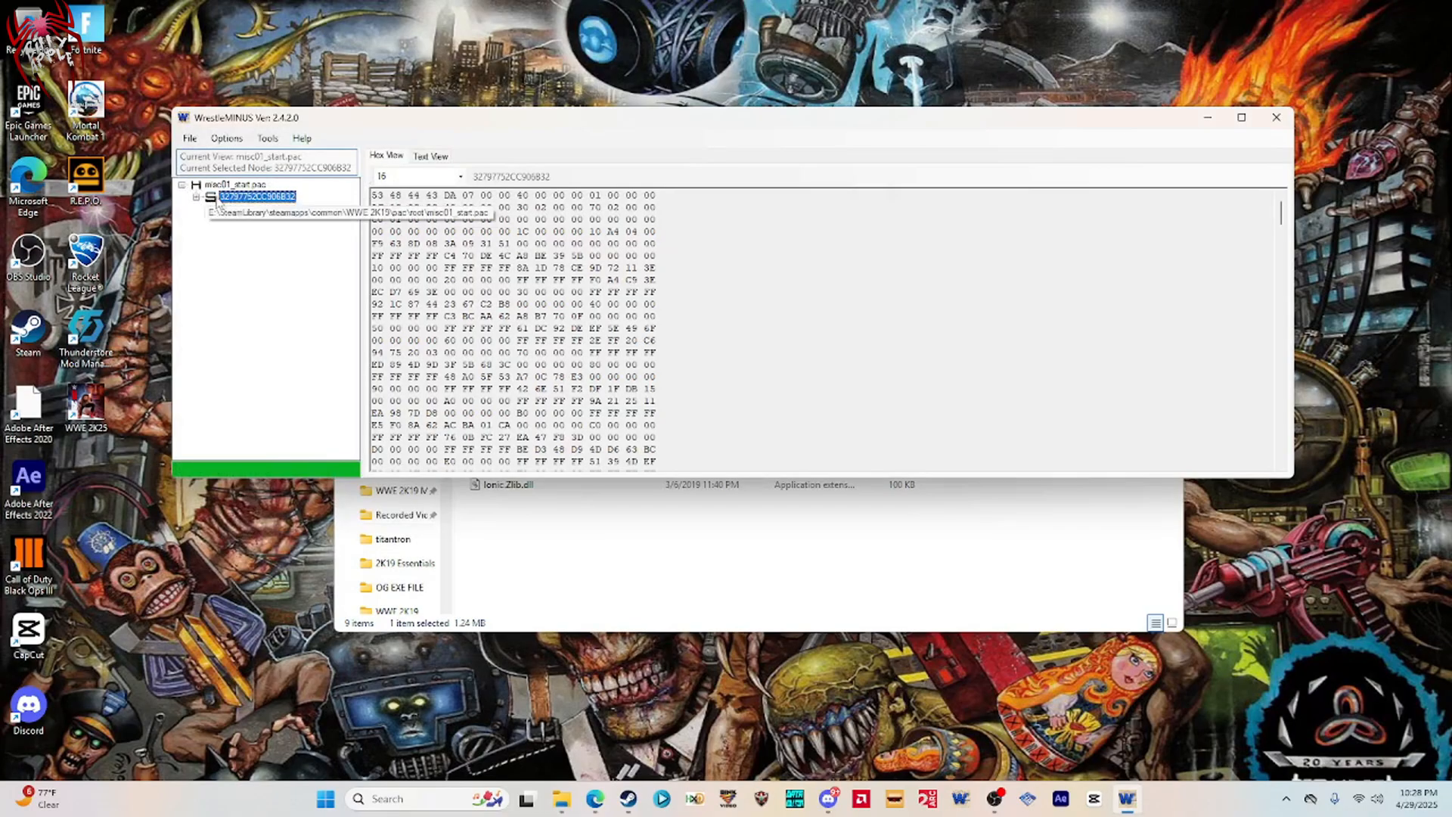
Expand the 32797752CC906832 node, display its 00000002 entry as the show table, and bring the BACKLASH '18 row into view.
click(196, 197)
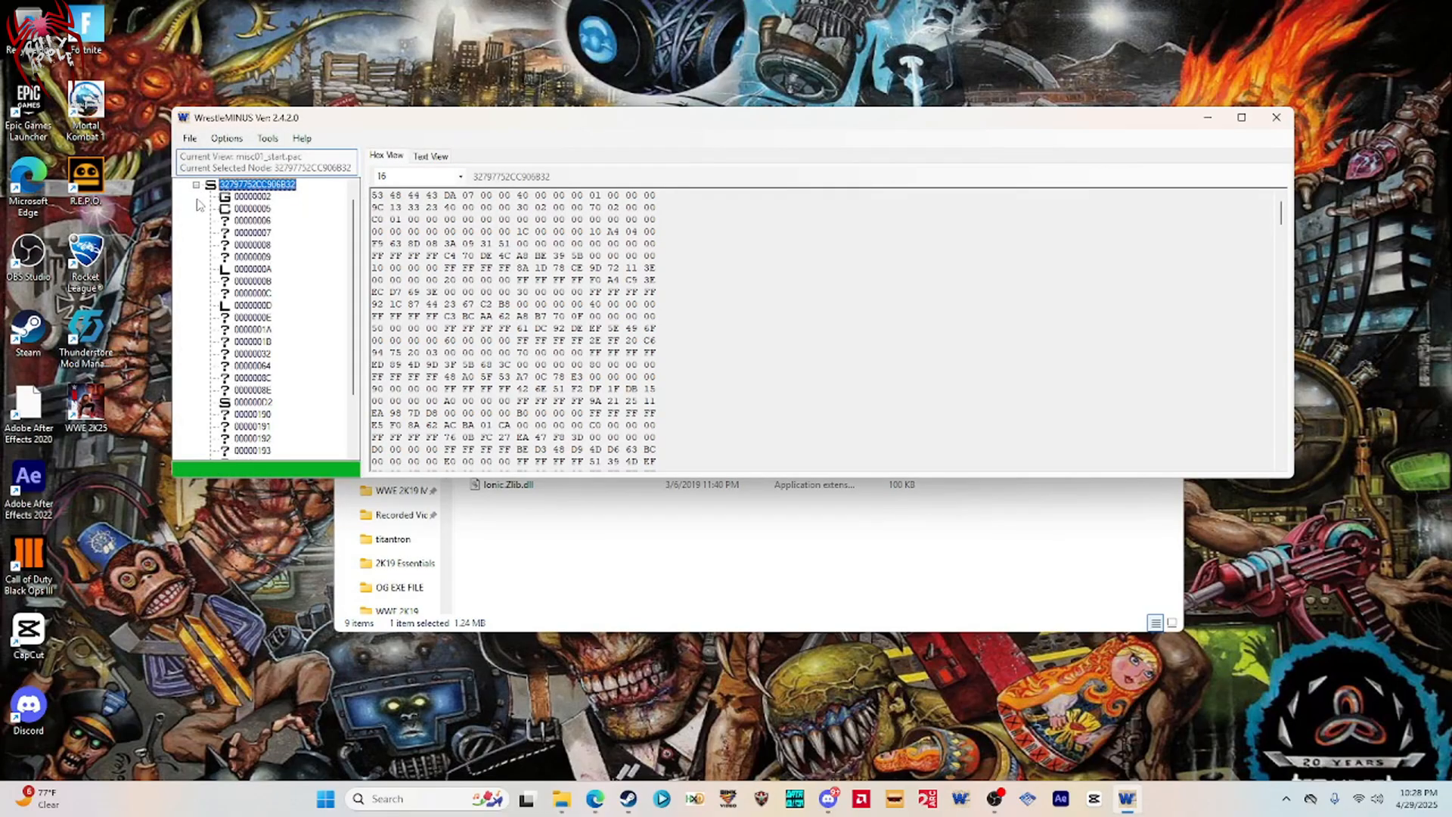
click(257, 198)
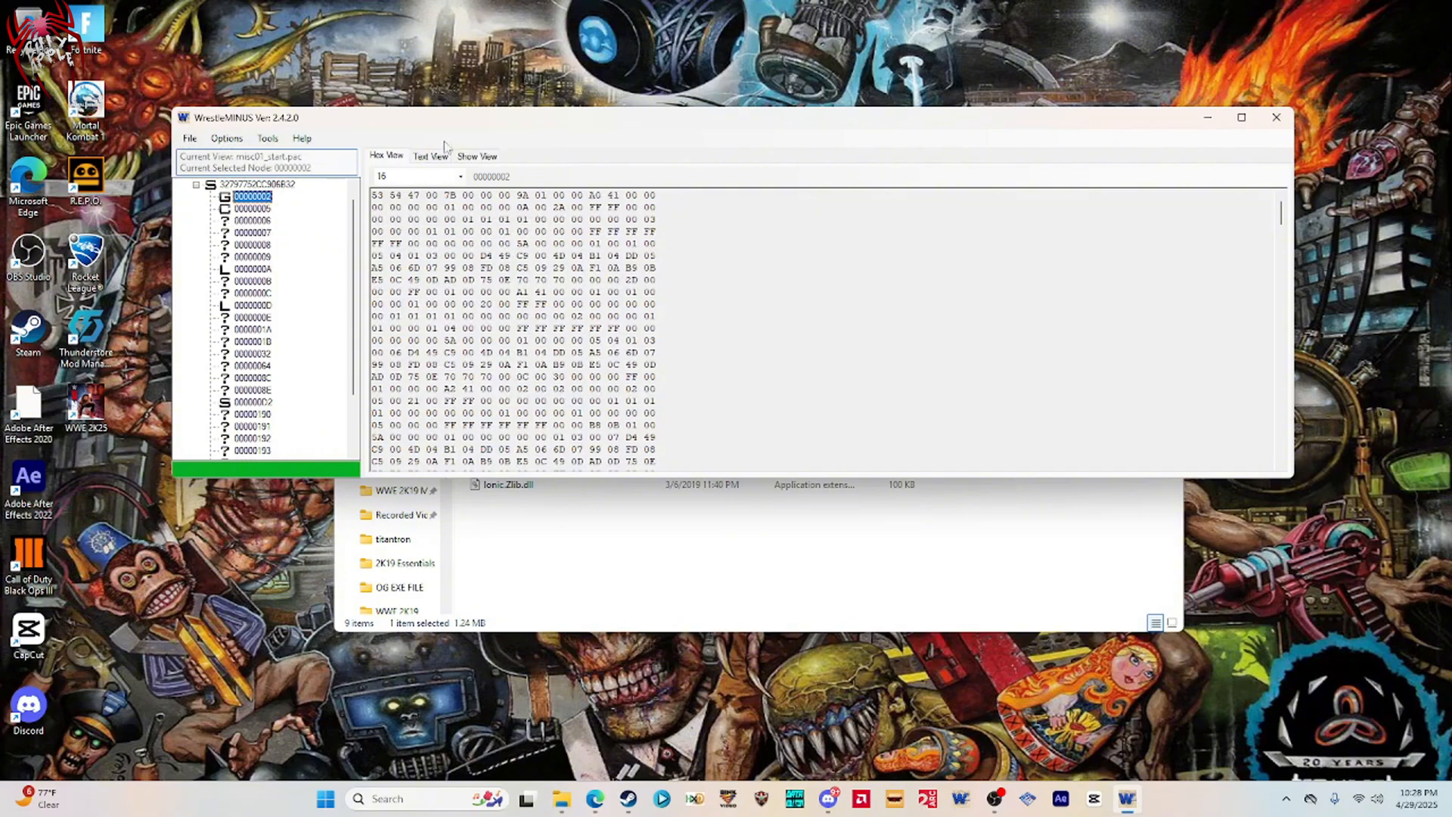
click(475, 155)
drag(499, 125, 407, 138)
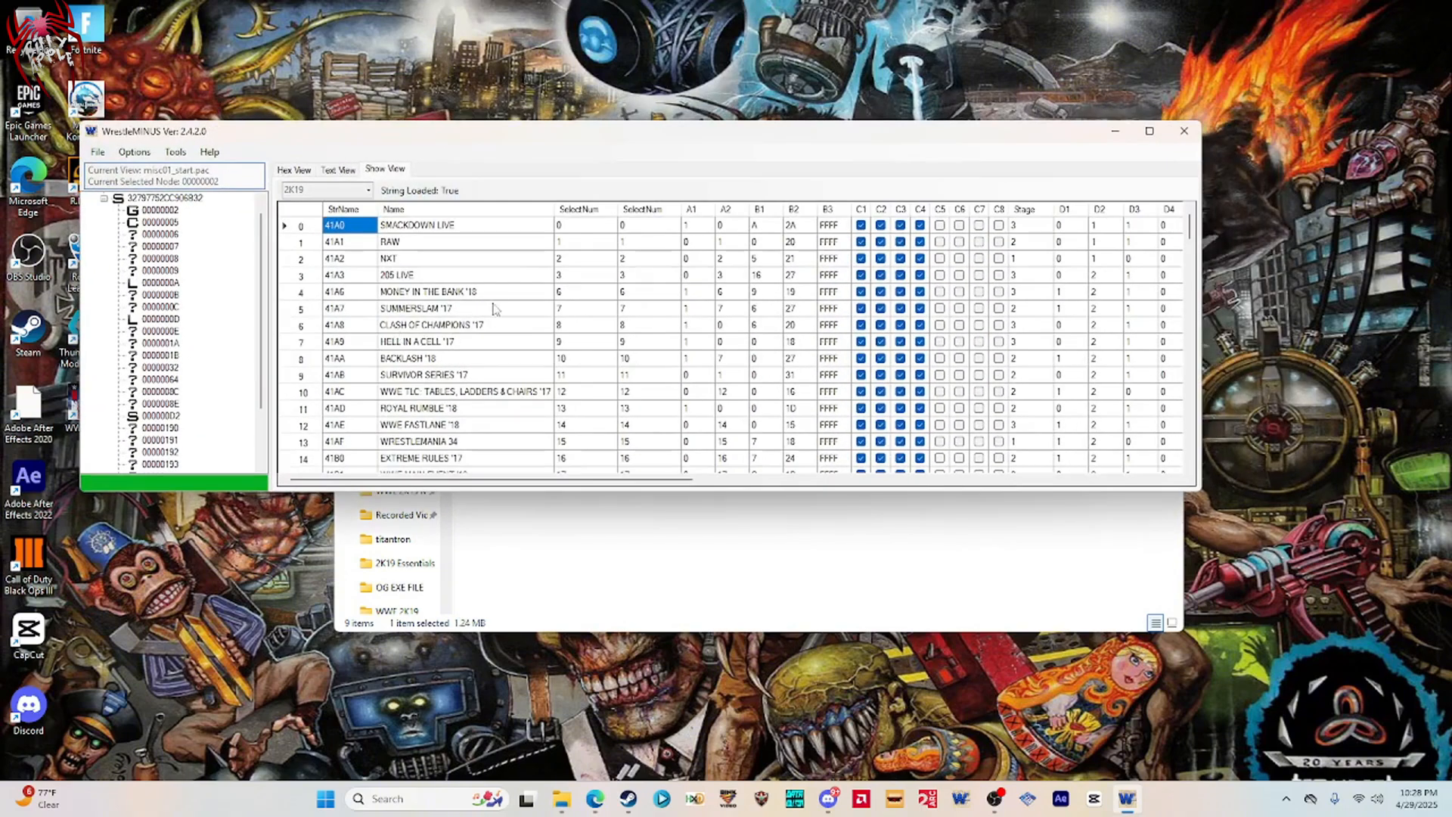
scroll(498, 309, down, 1)
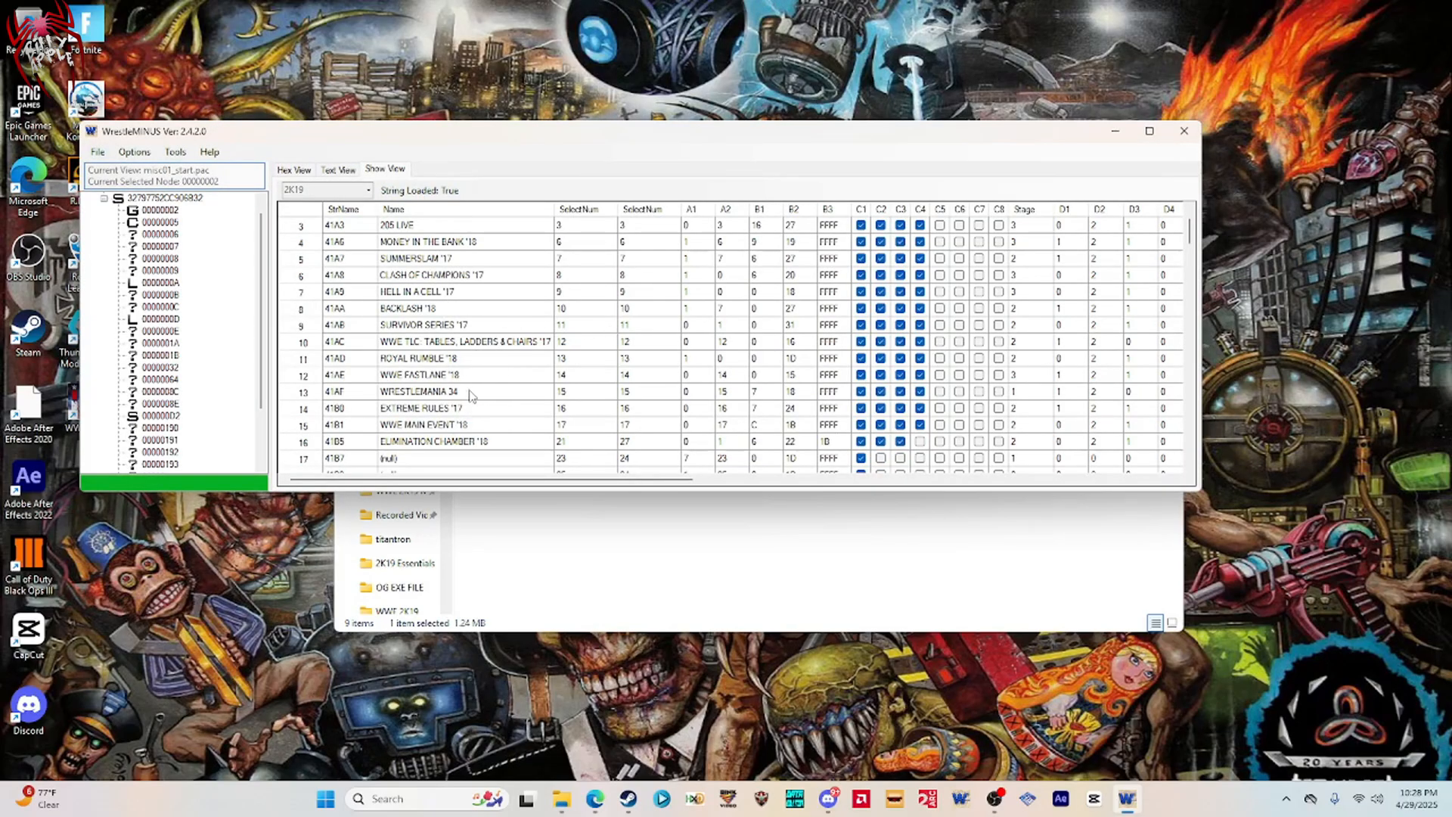
Bring up the Saturday Night's Main Event 2025 (Backlash '18 Replacer) folder beside the show table and minimize the Release folder window.
click(552, 578)
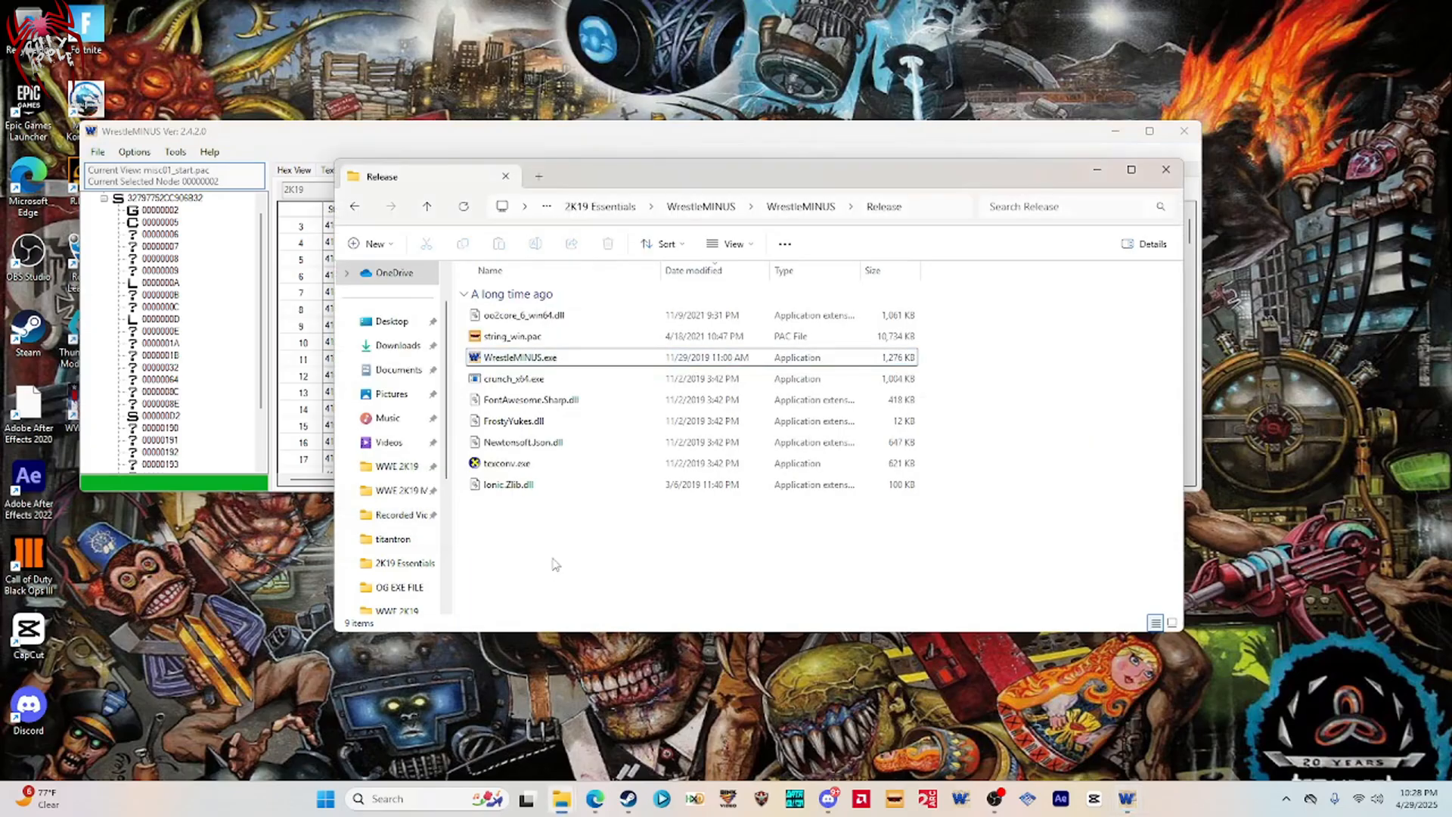
mouse_move(560, 803)
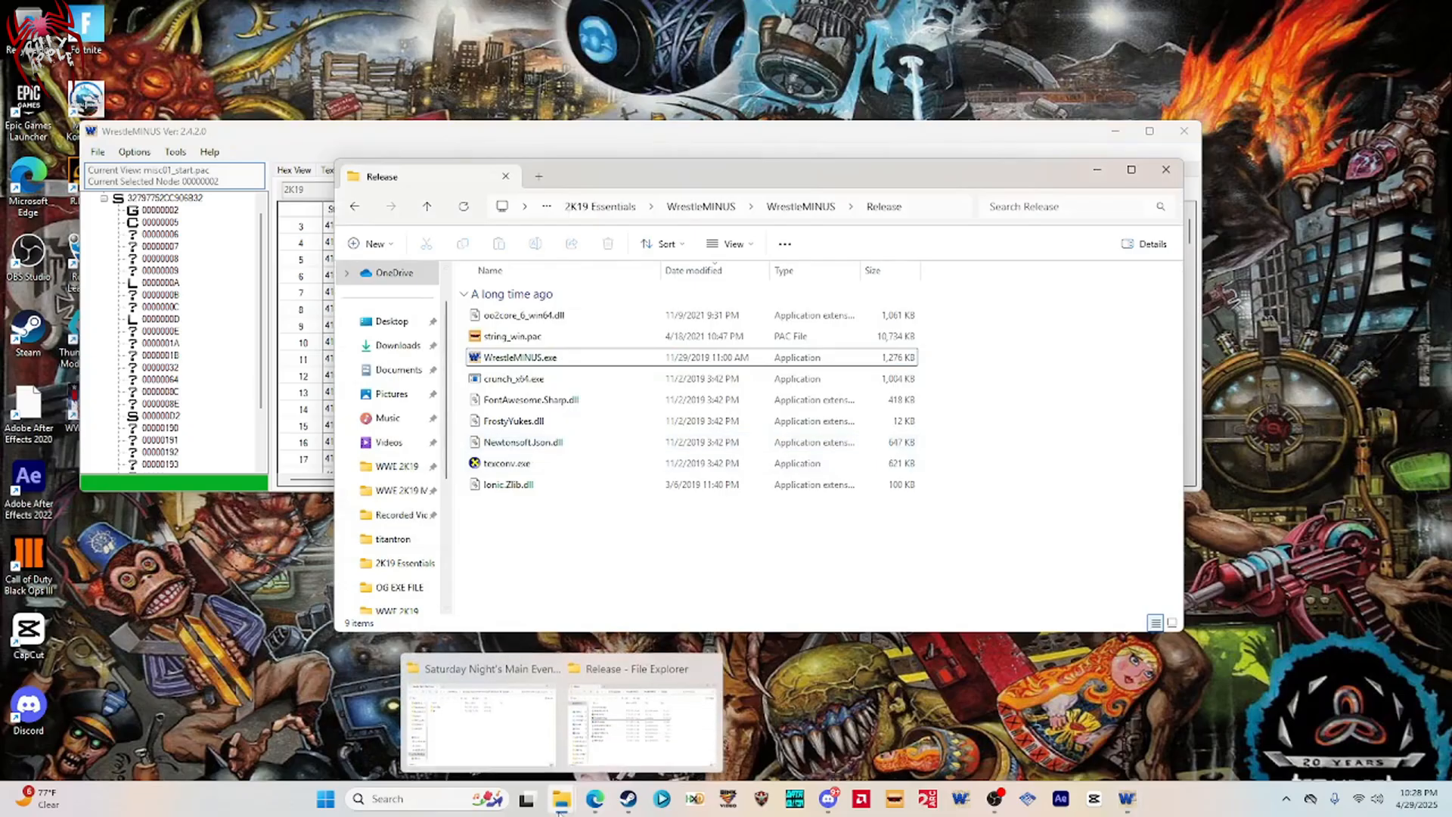
click(503, 738)
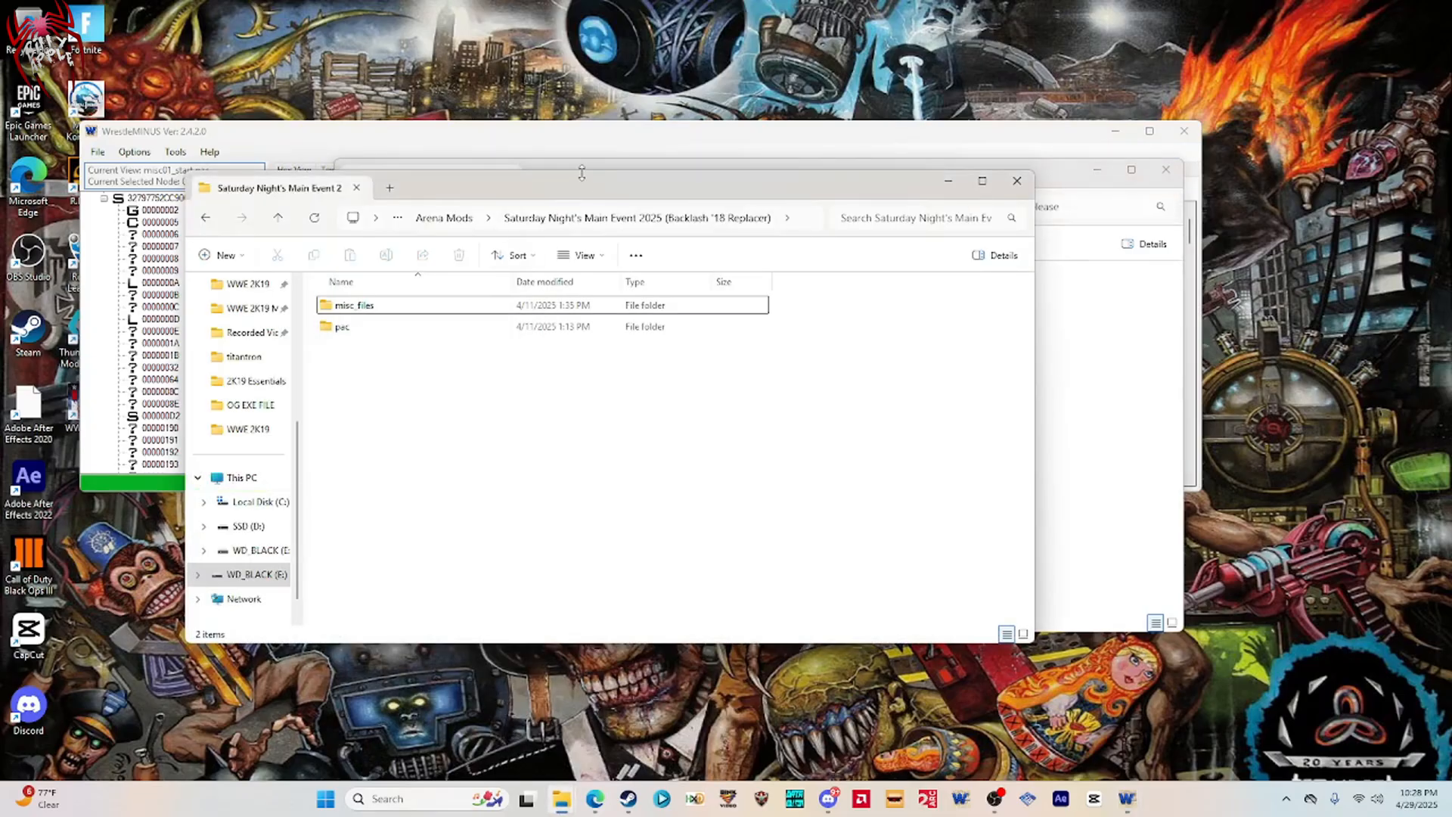
drag(578, 191, 980, 315)
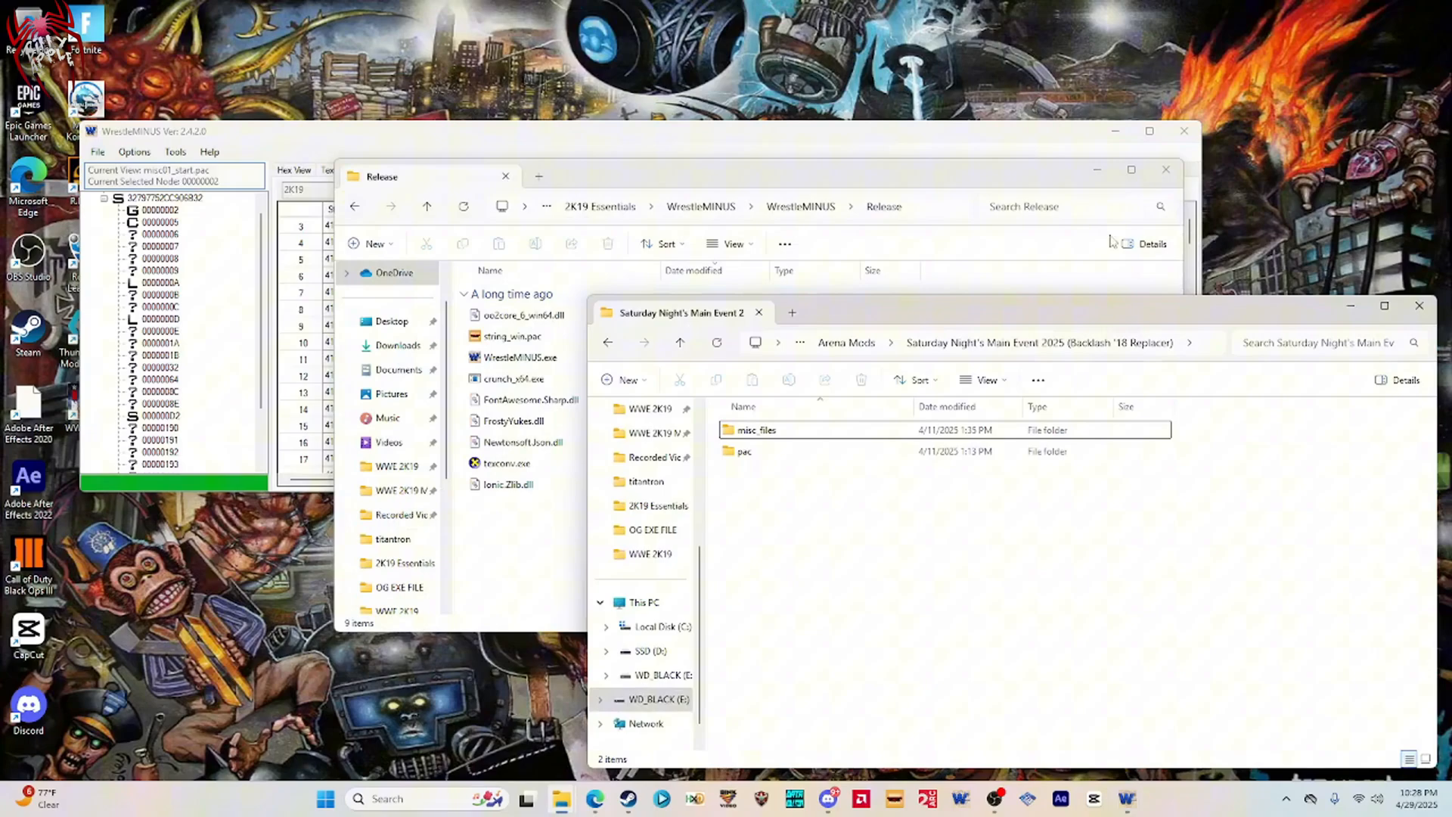
click(1097, 170)
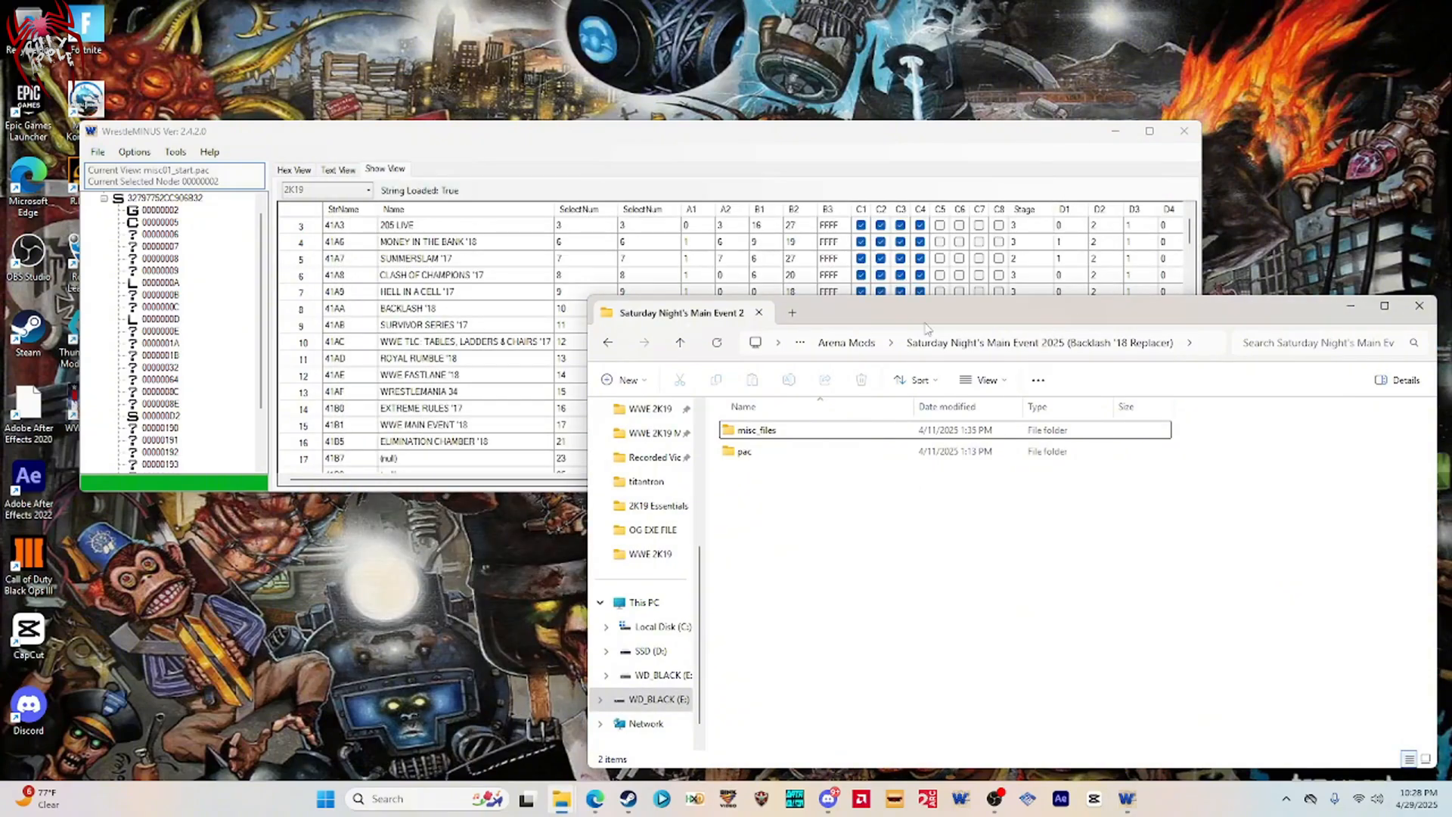
drag(927, 327, 1074, 351)
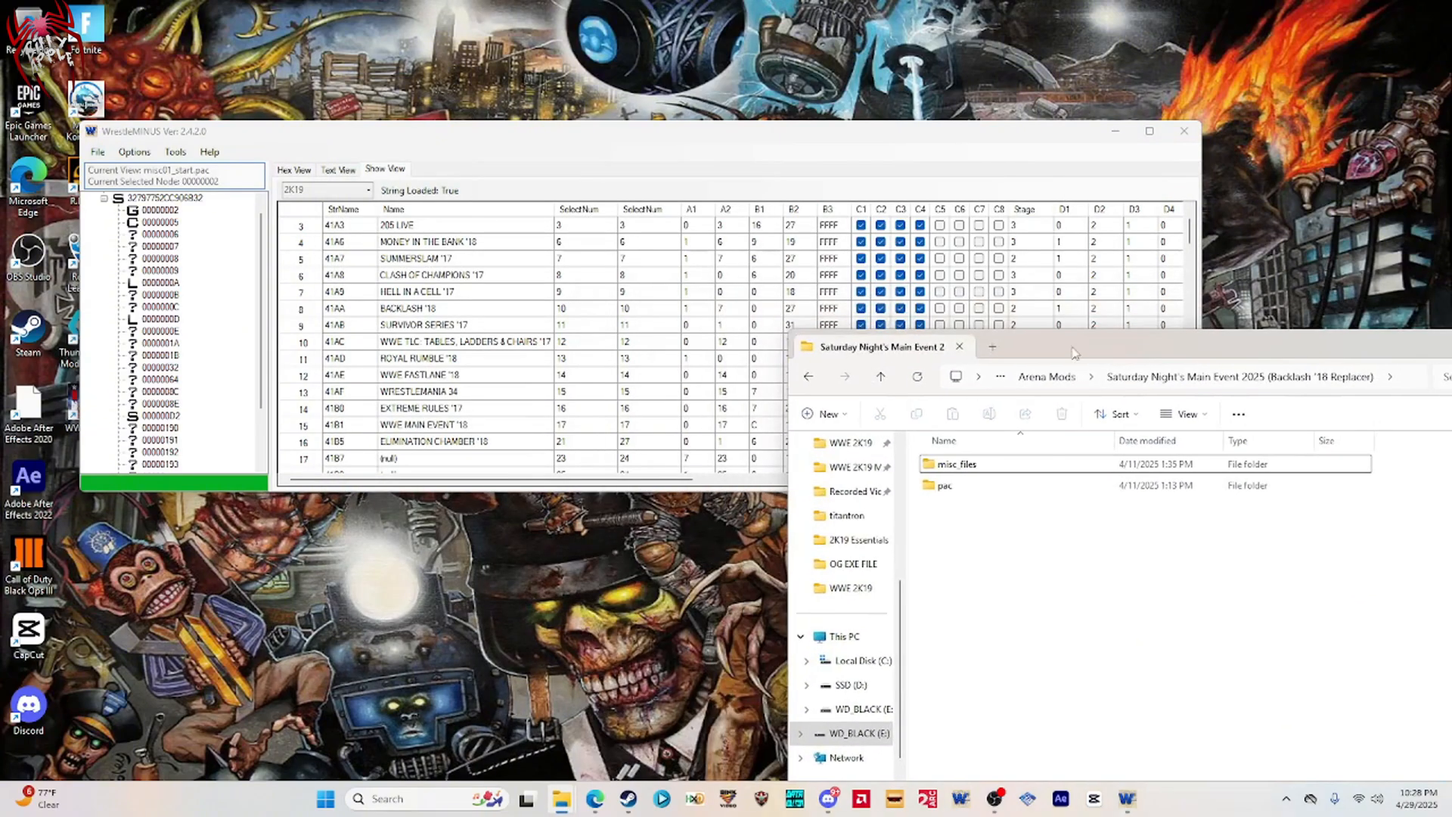
Select the BACKLASH '18 name cell and arrange the show table and mod folder so both stay readable.
click(537, 310)
click(1044, 560)
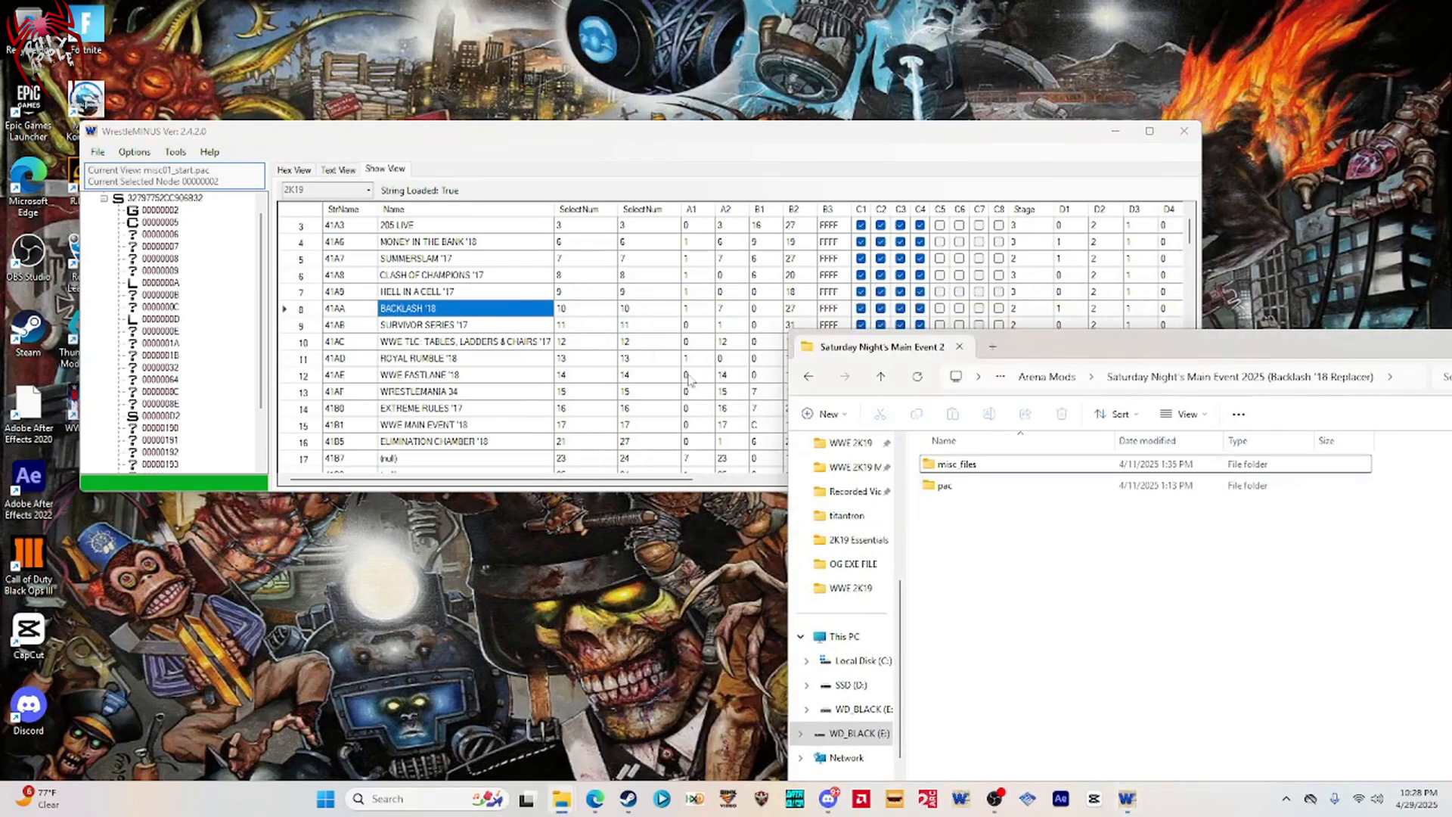
drag(714, 148, 547, 125)
click(970, 488)
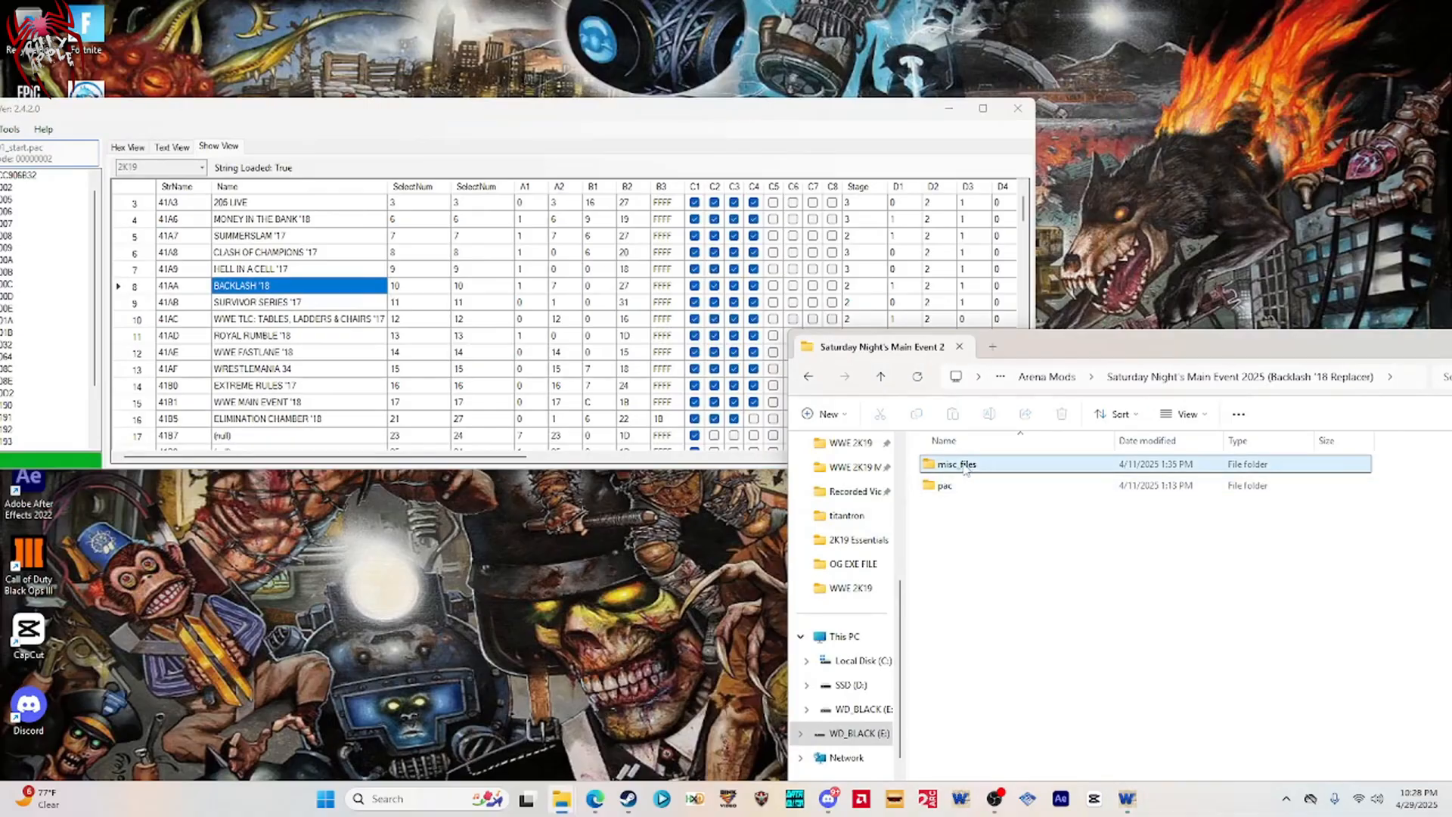
drag(1134, 346, 1041, 355)
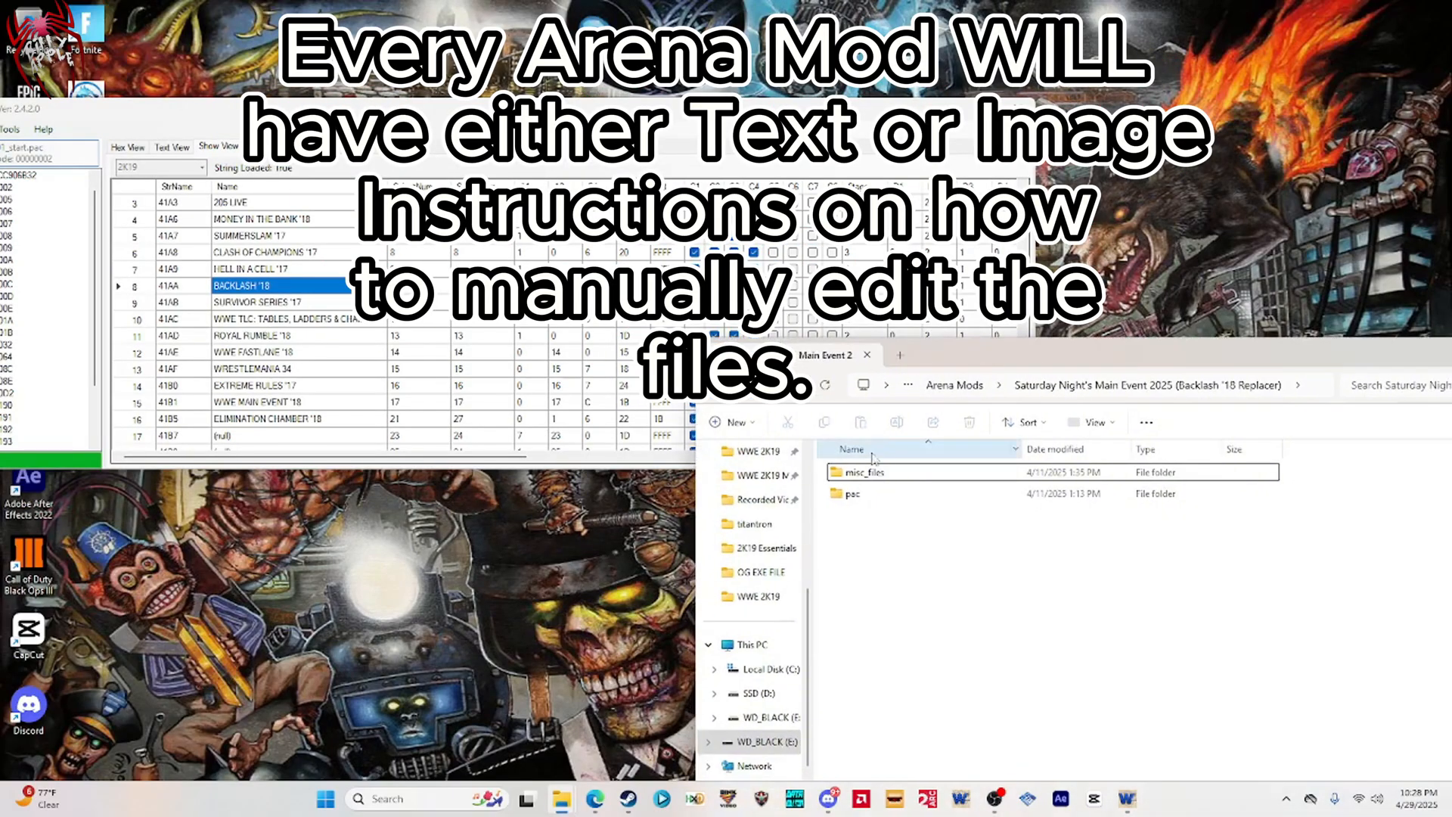
Open the mod's misc_files folder, view the misc01_A.JPG instruction image, and close it.
click(867, 474)
double_click(867, 475)
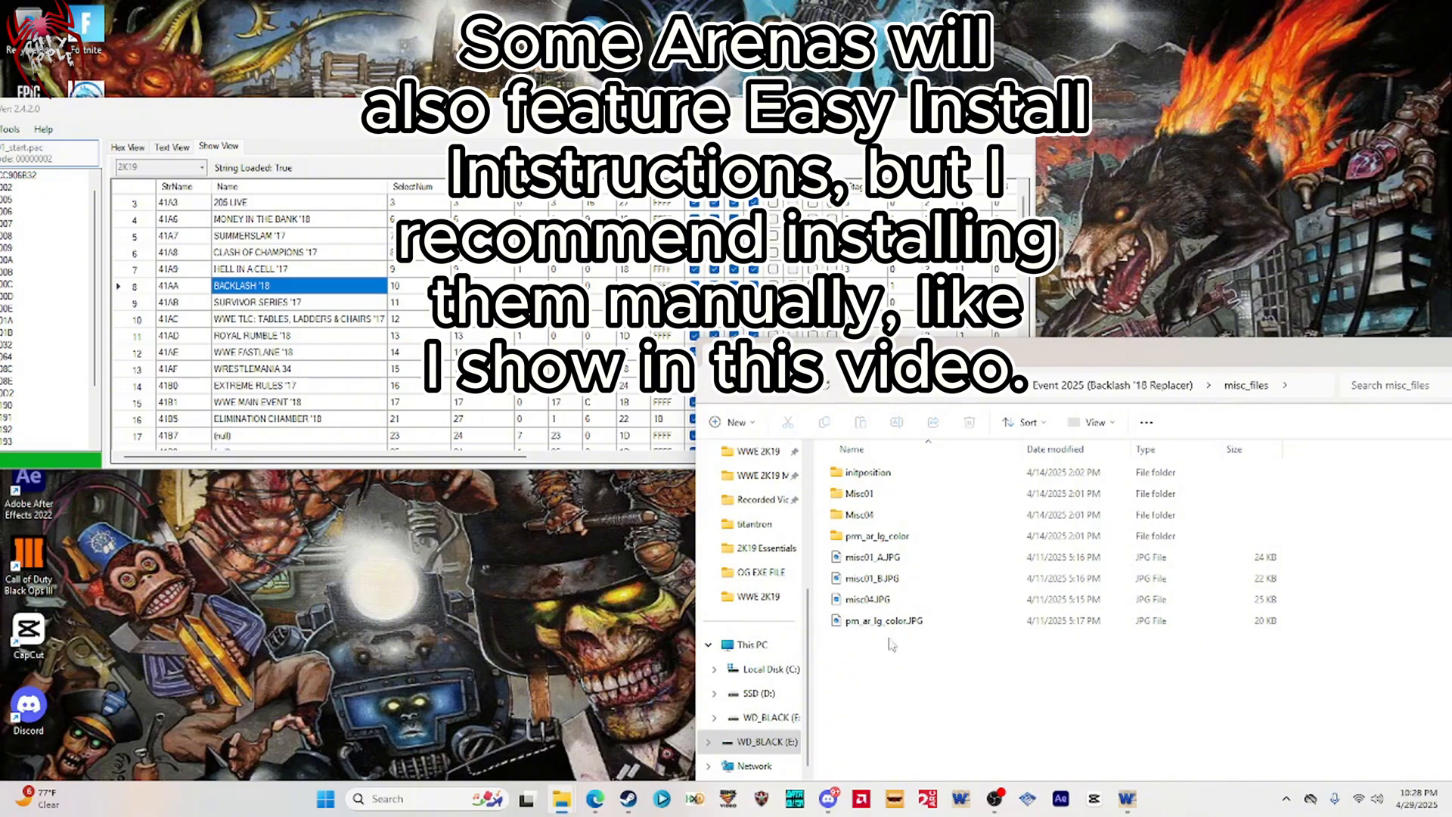
double_click(863, 563)
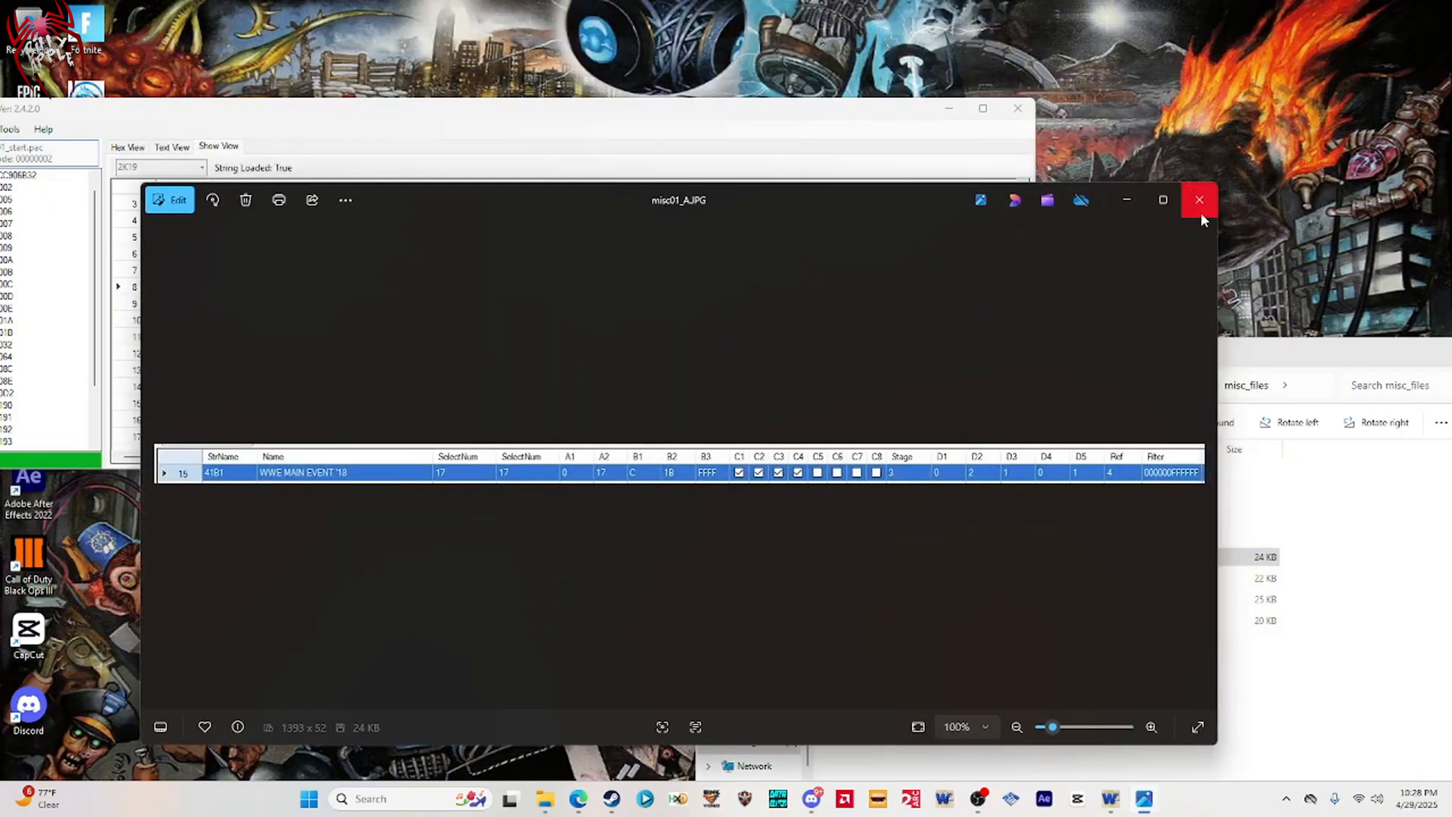
click(1200, 200)
Open Part 1.png from the Misc01 folder and place it below the BACKLASH '18 row for reference.
double_click(862, 493)
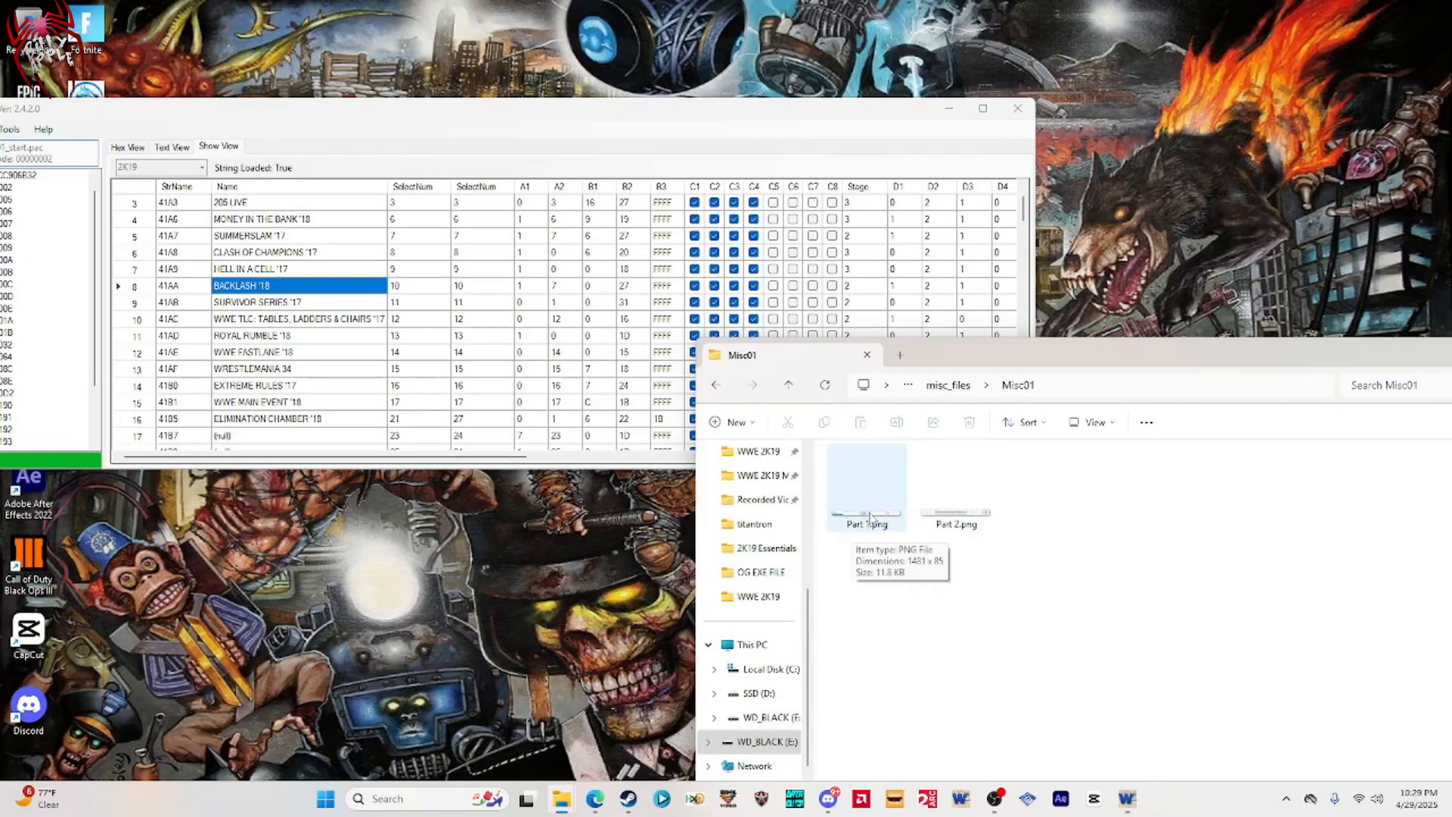
double_click(868, 517)
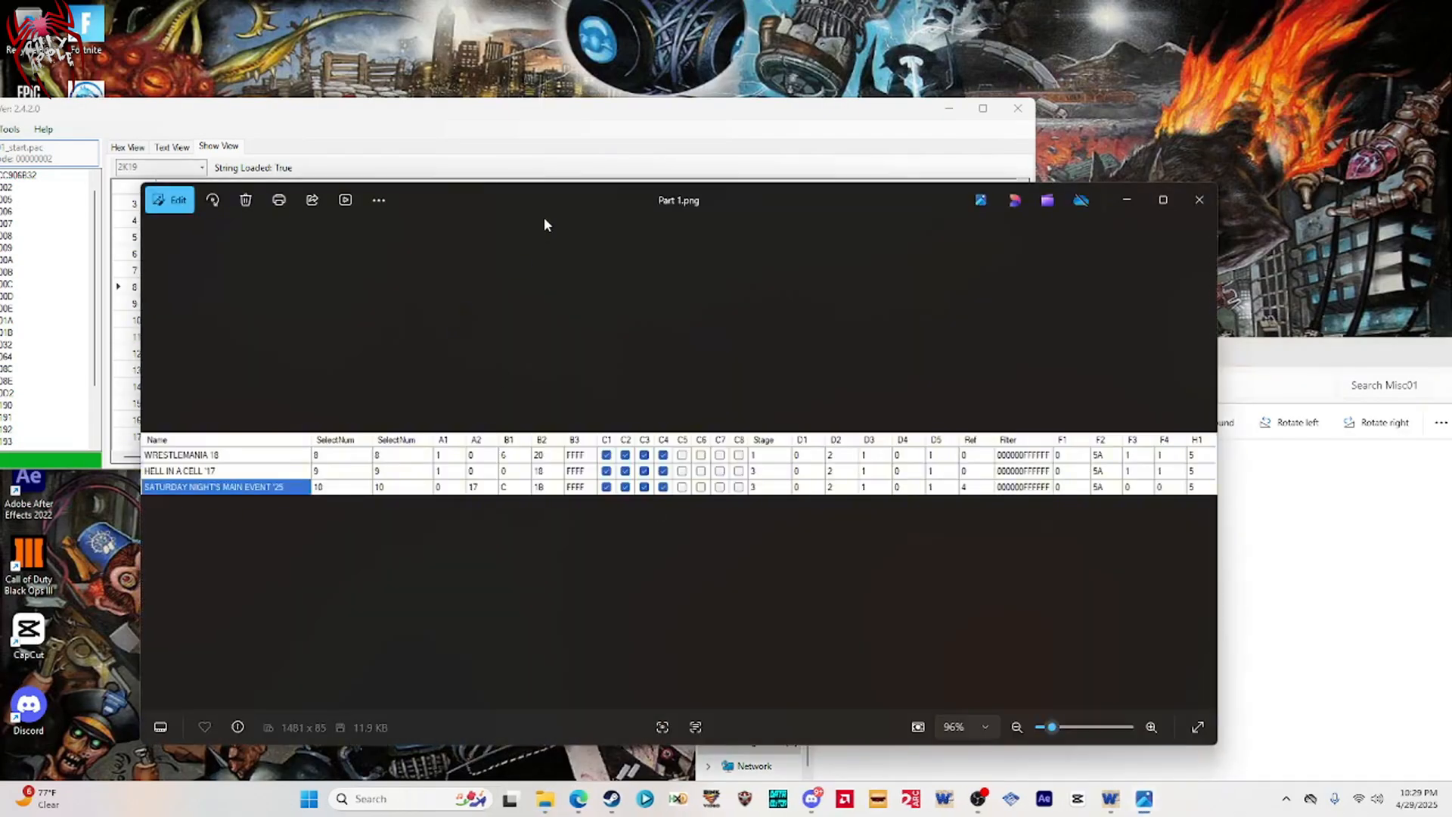
drag(500, 195, 518, 330)
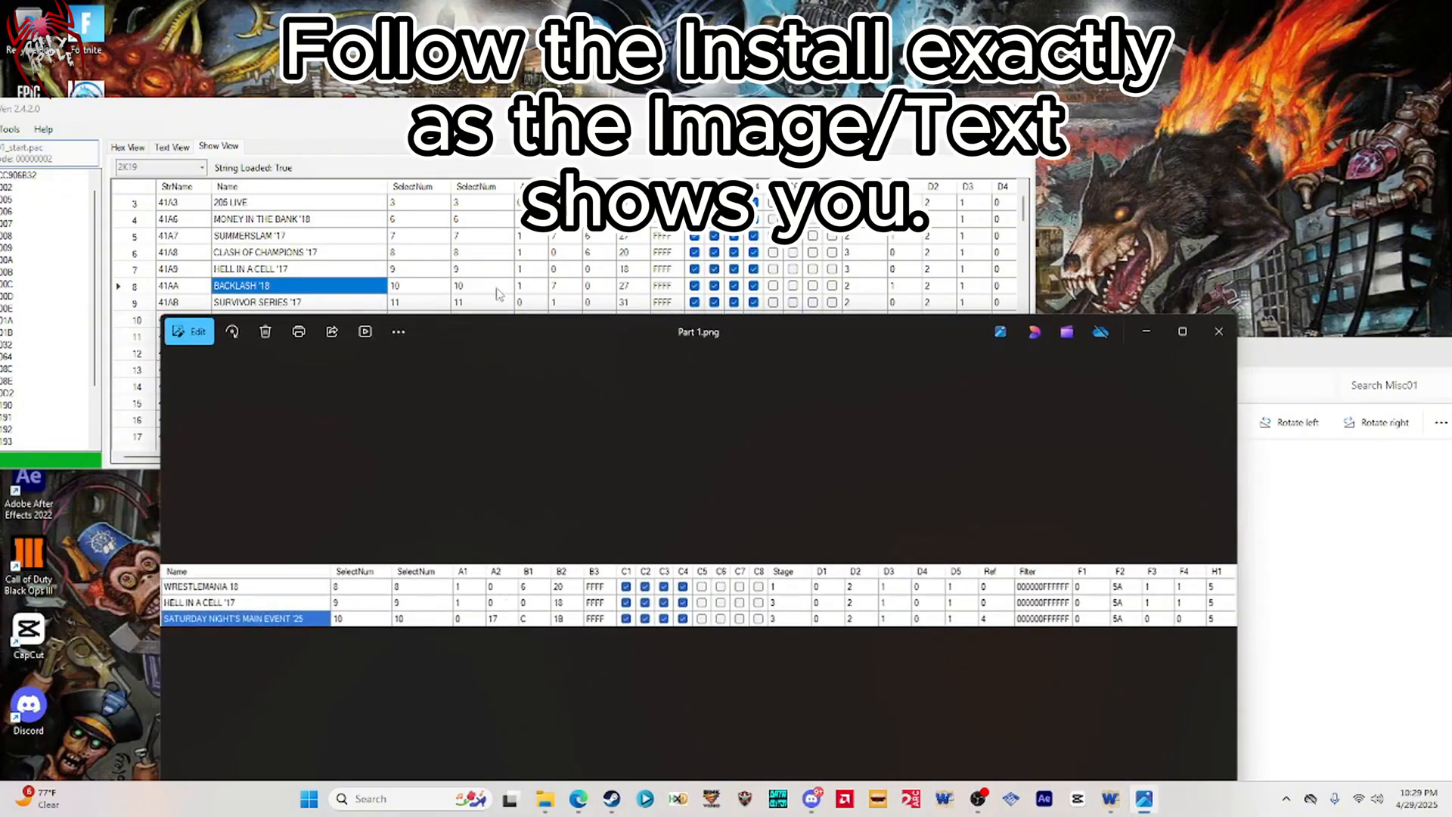
In the BACKLASH '18 row, set A1 to 0, A2 to 17, B1 to C and B2 to 1B.
click(526, 286)
text(0)
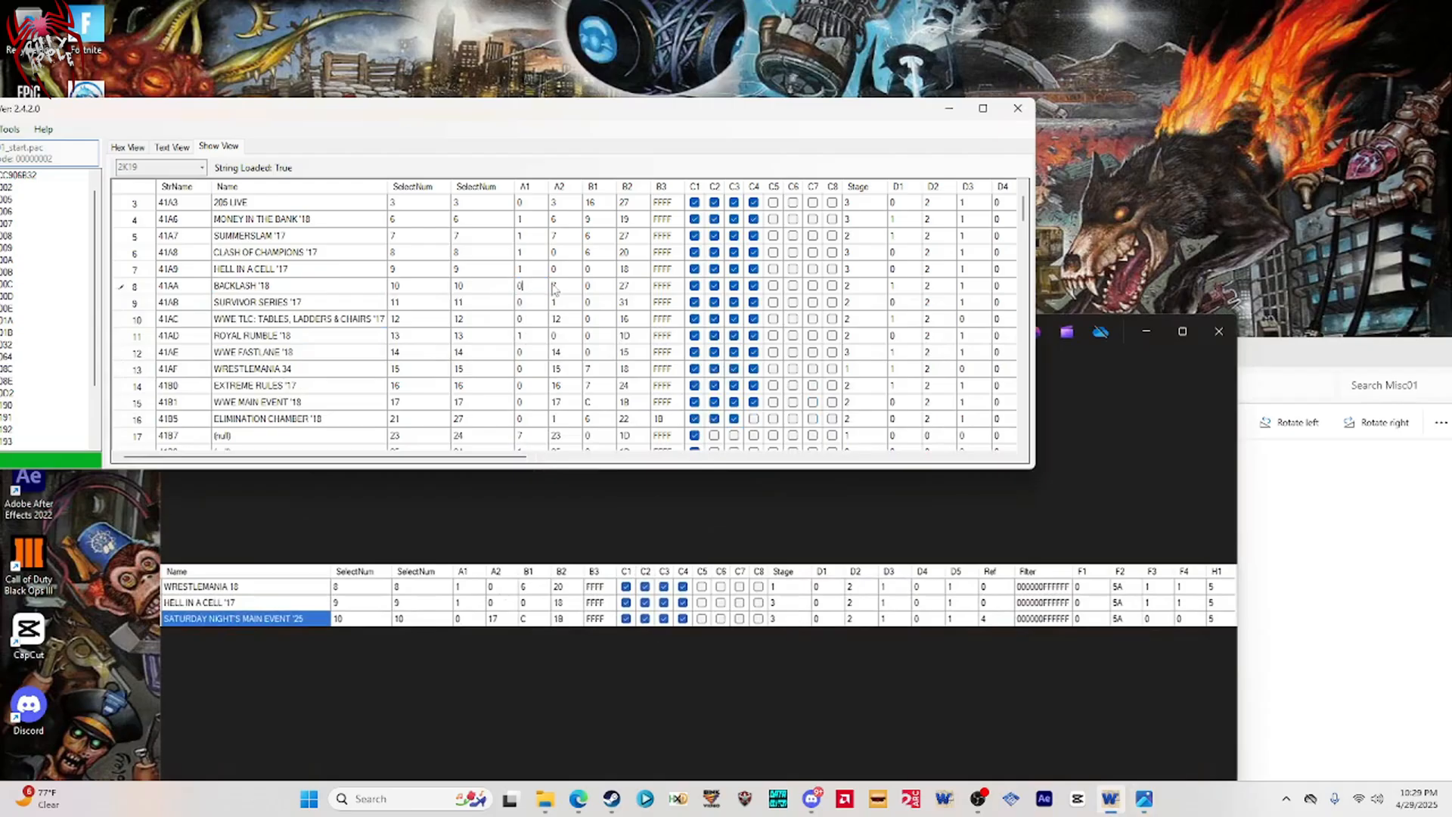
click(560, 285)
text(1)
click(592, 286)
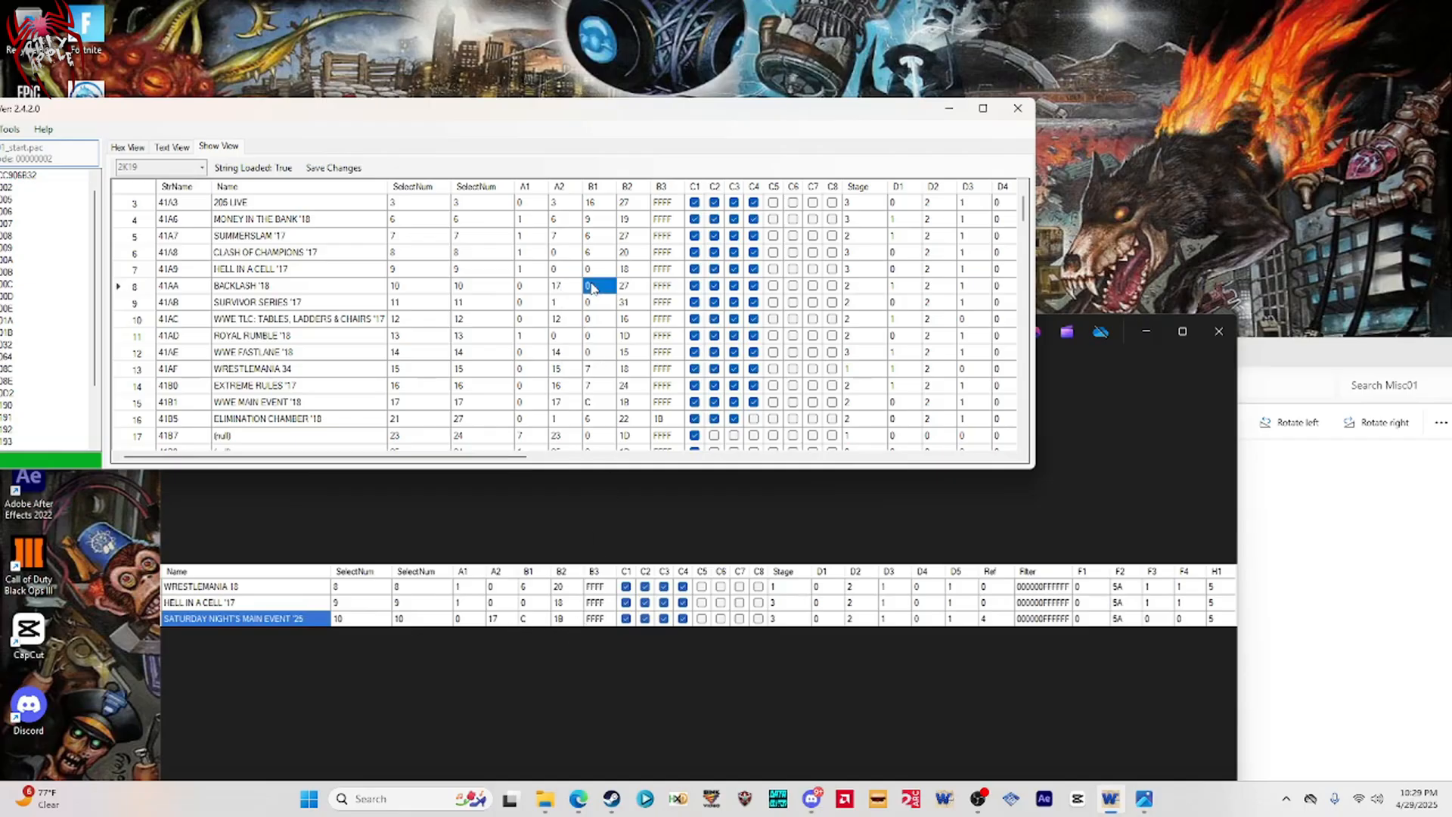
text(C)
click(627, 288)
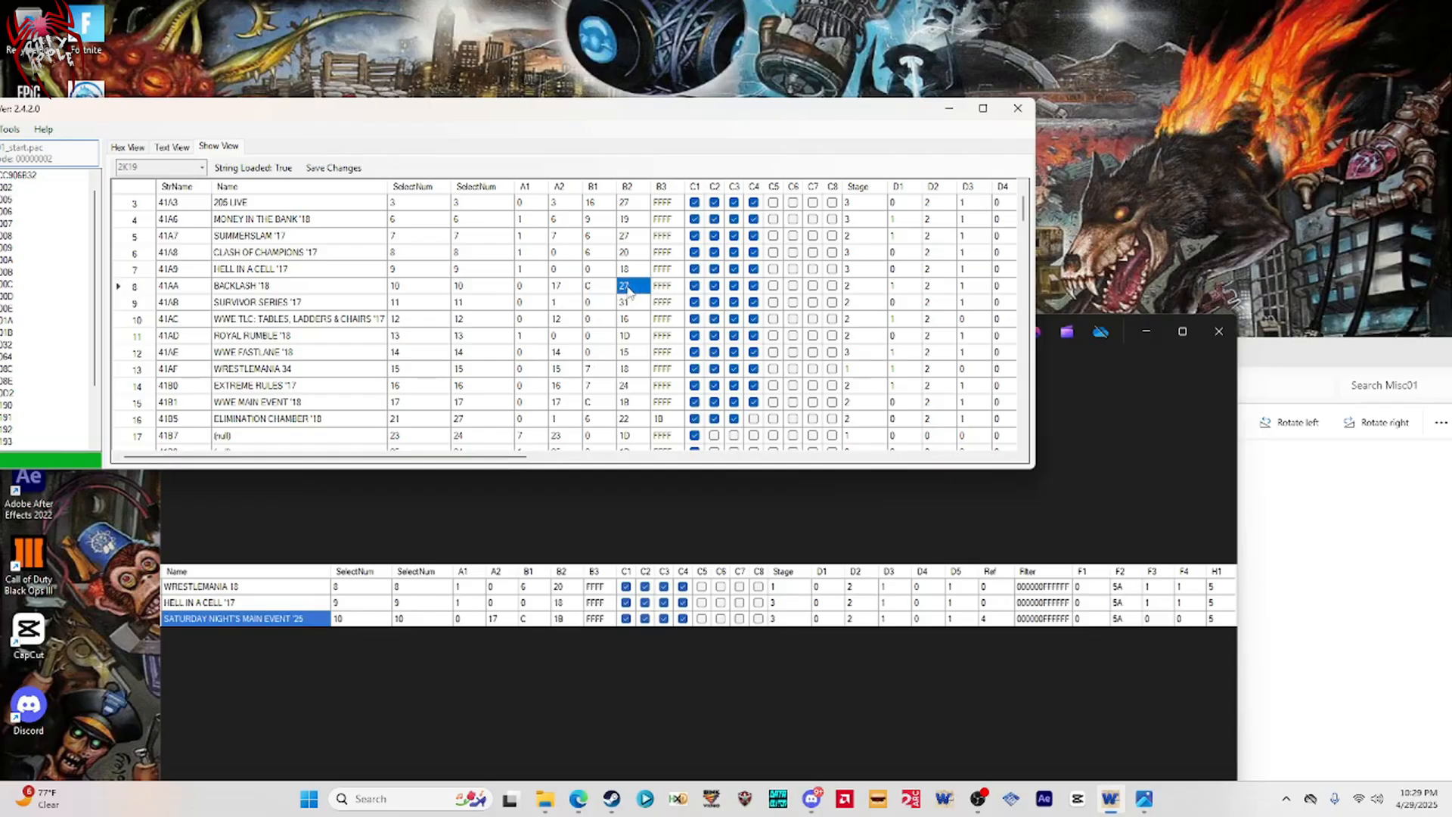
text(18)
Set Stage to 3 and D1 to 0 in the BACKLASH '18 row.
click(853, 287)
drag(516, 456, 669, 454)
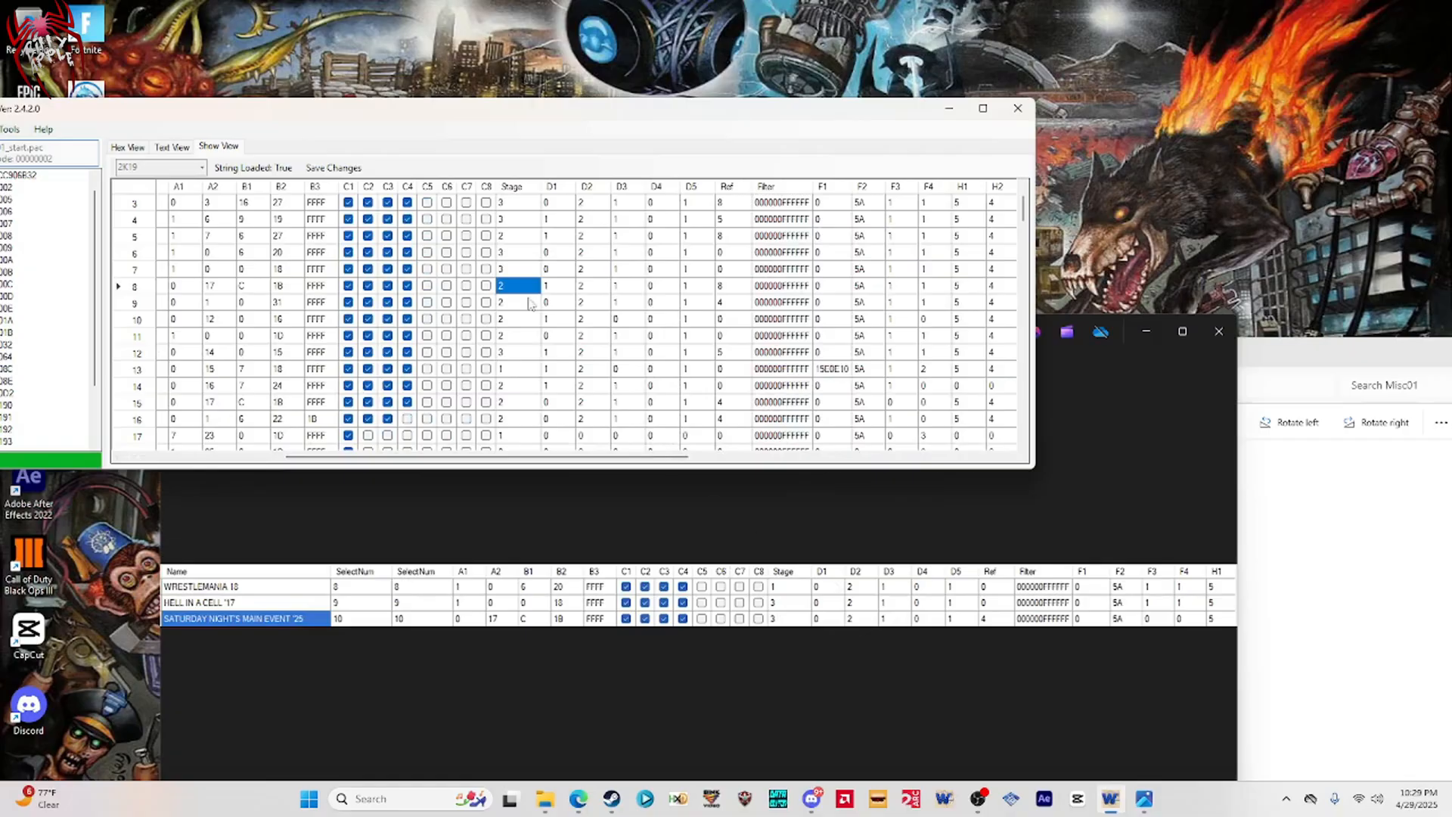
text(0)
double_click(508, 286)
click(558, 286)
text(0)
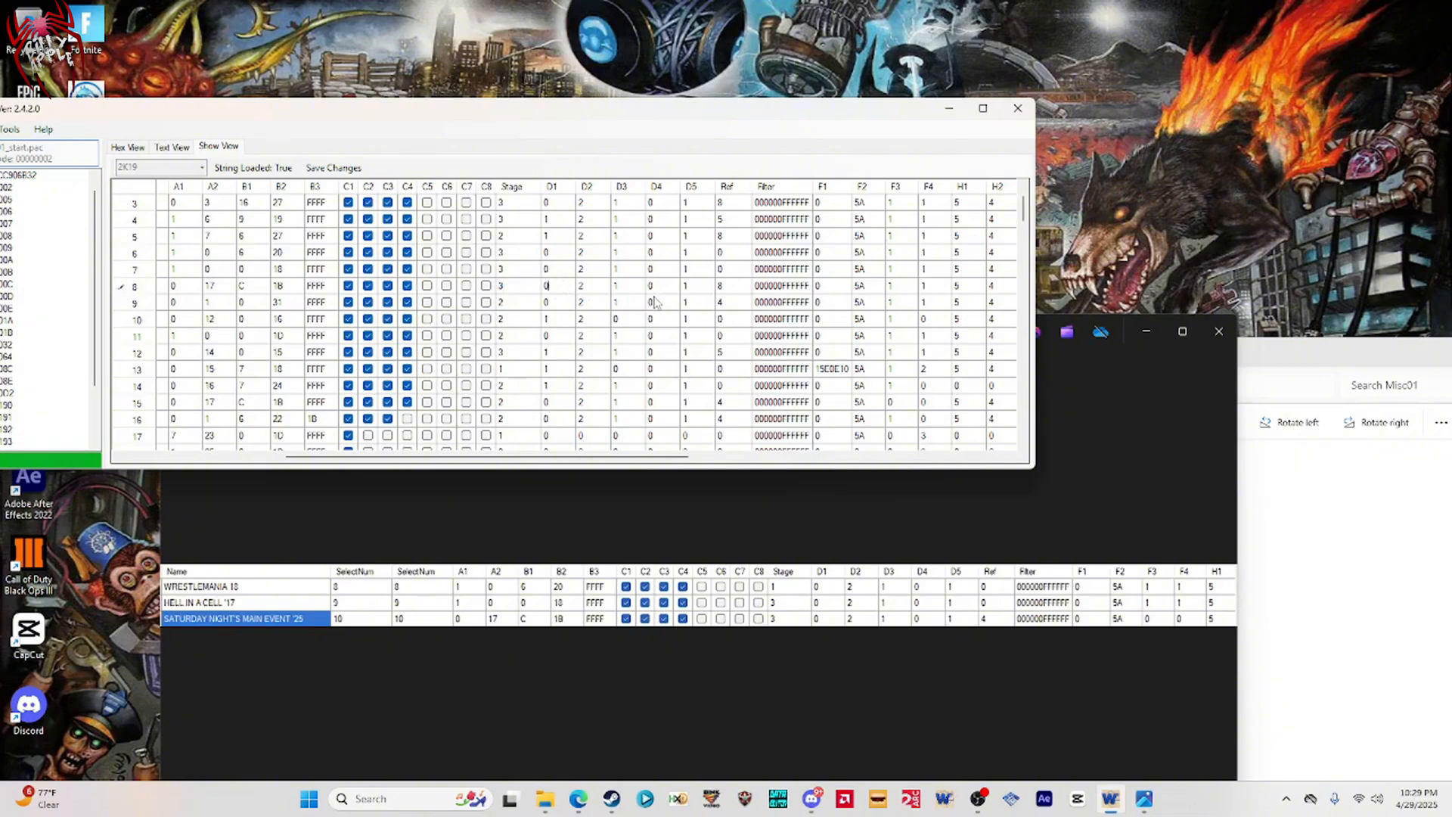
Set Ref to 4, F3 to 0 and F4 to 0 in the BACKLASH '18 row.
click(730, 291)
text(4)
click(893, 286)
text(0)
click(932, 285)
text(0)
click(964, 290)
Replace Part 1.png with Part 2.png, compare its H2 to Bar columns with the BACKLASH '18 row, and close the image.
click(1224, 338)
click(1000, 594)
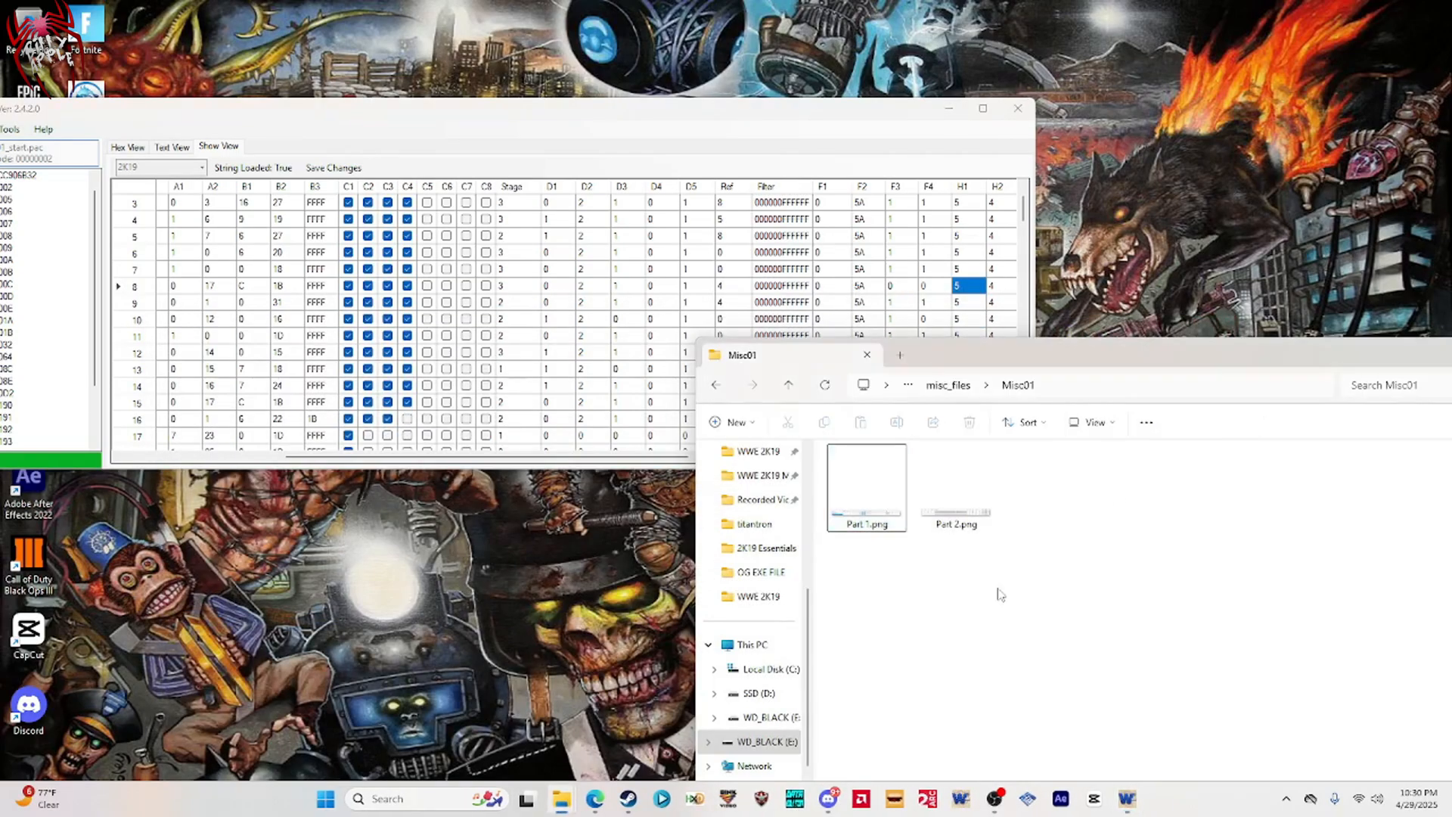
double_click(957, 513)
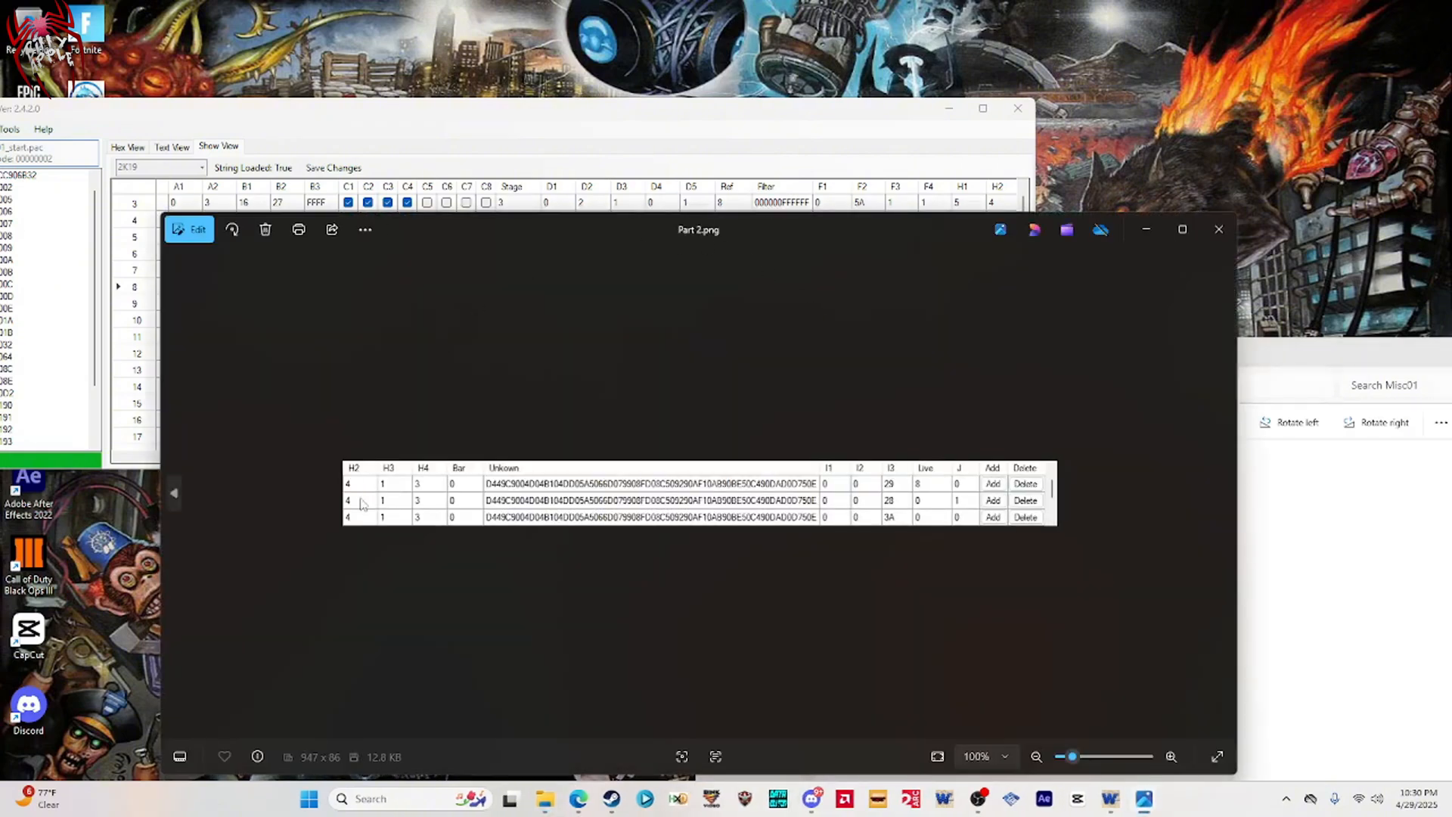
drag(500, 255, 597, 385)
click(996, 289)
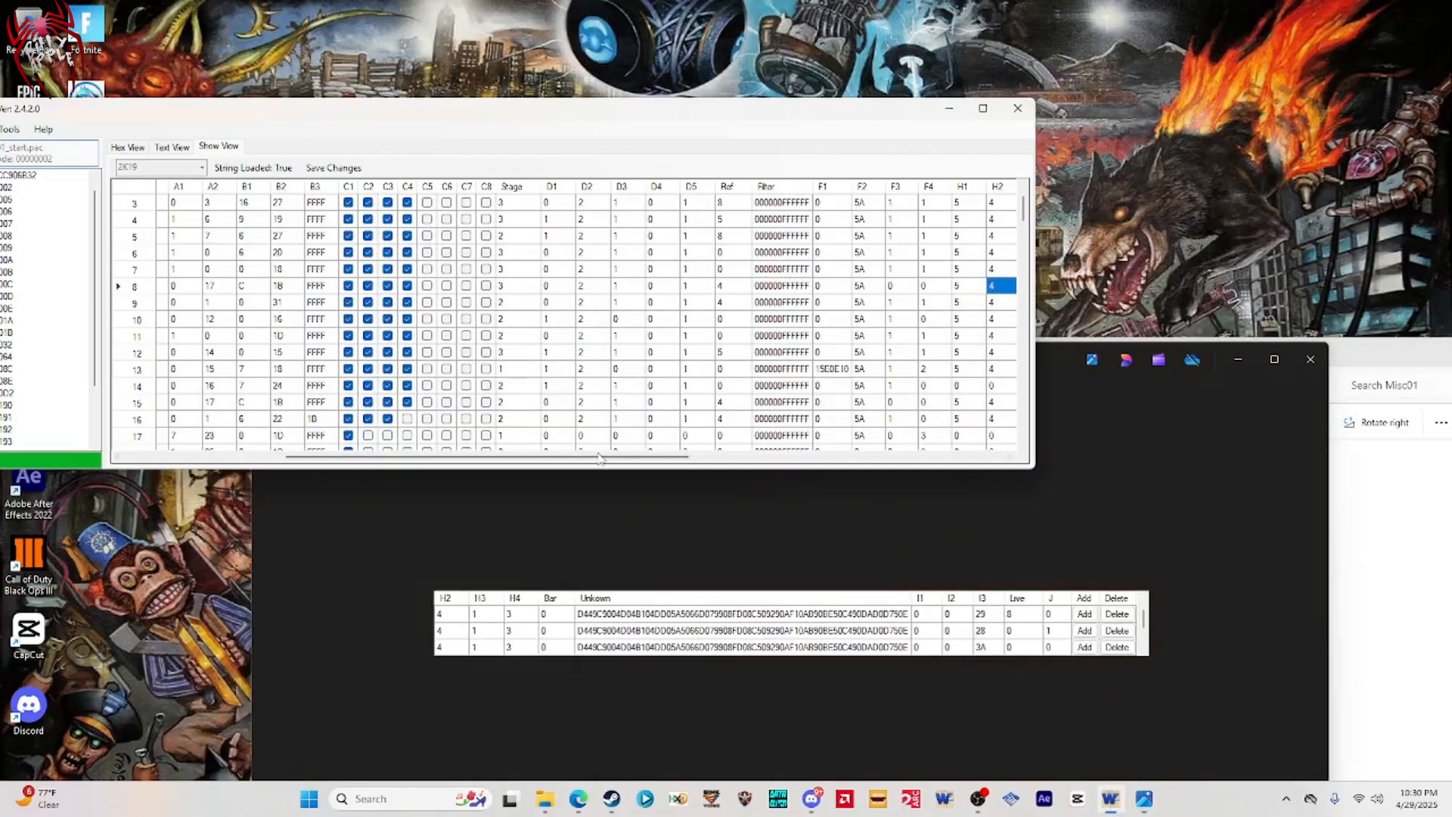
drag(599, 455, 716, 454)
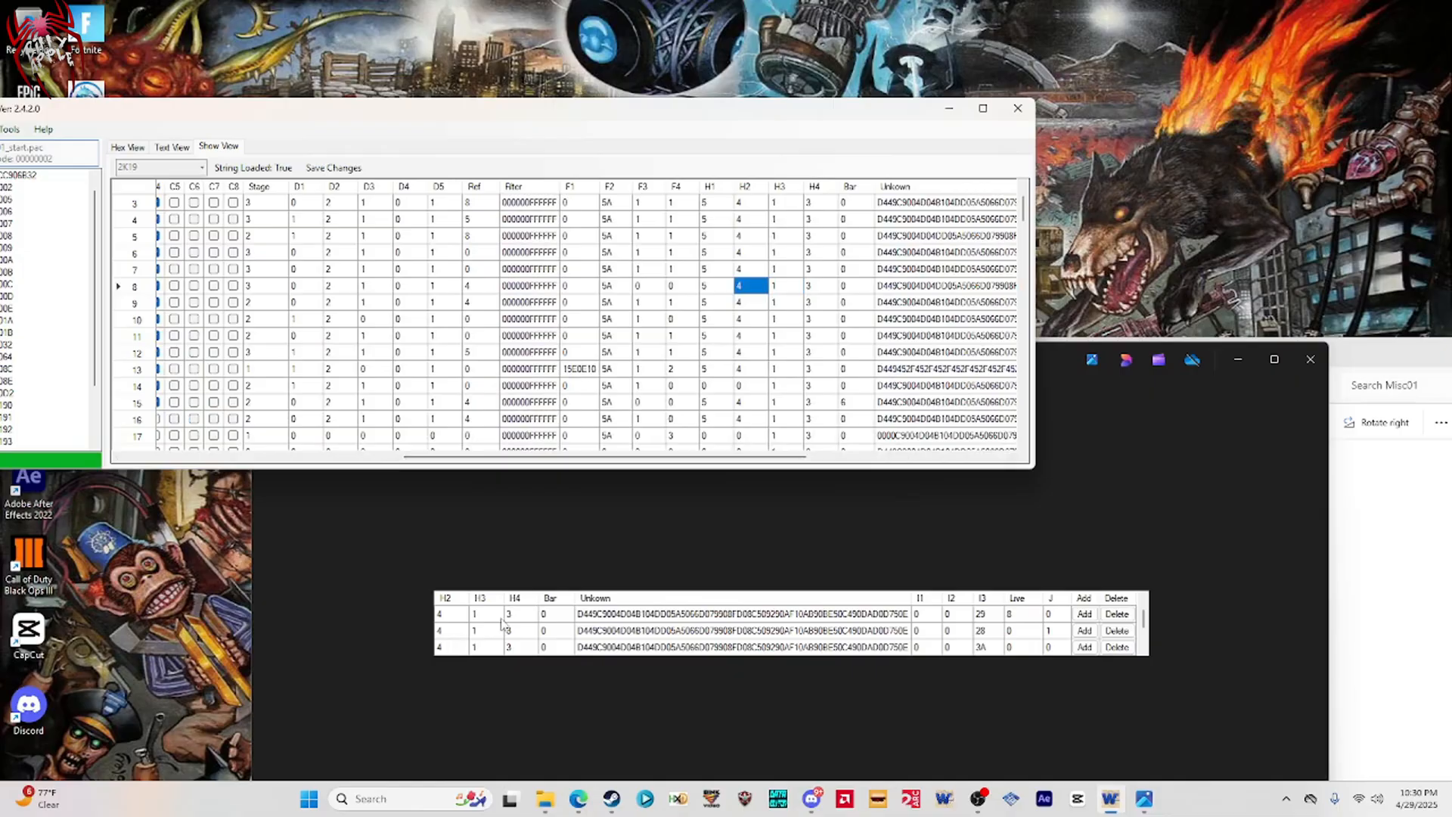
click(634, 529)
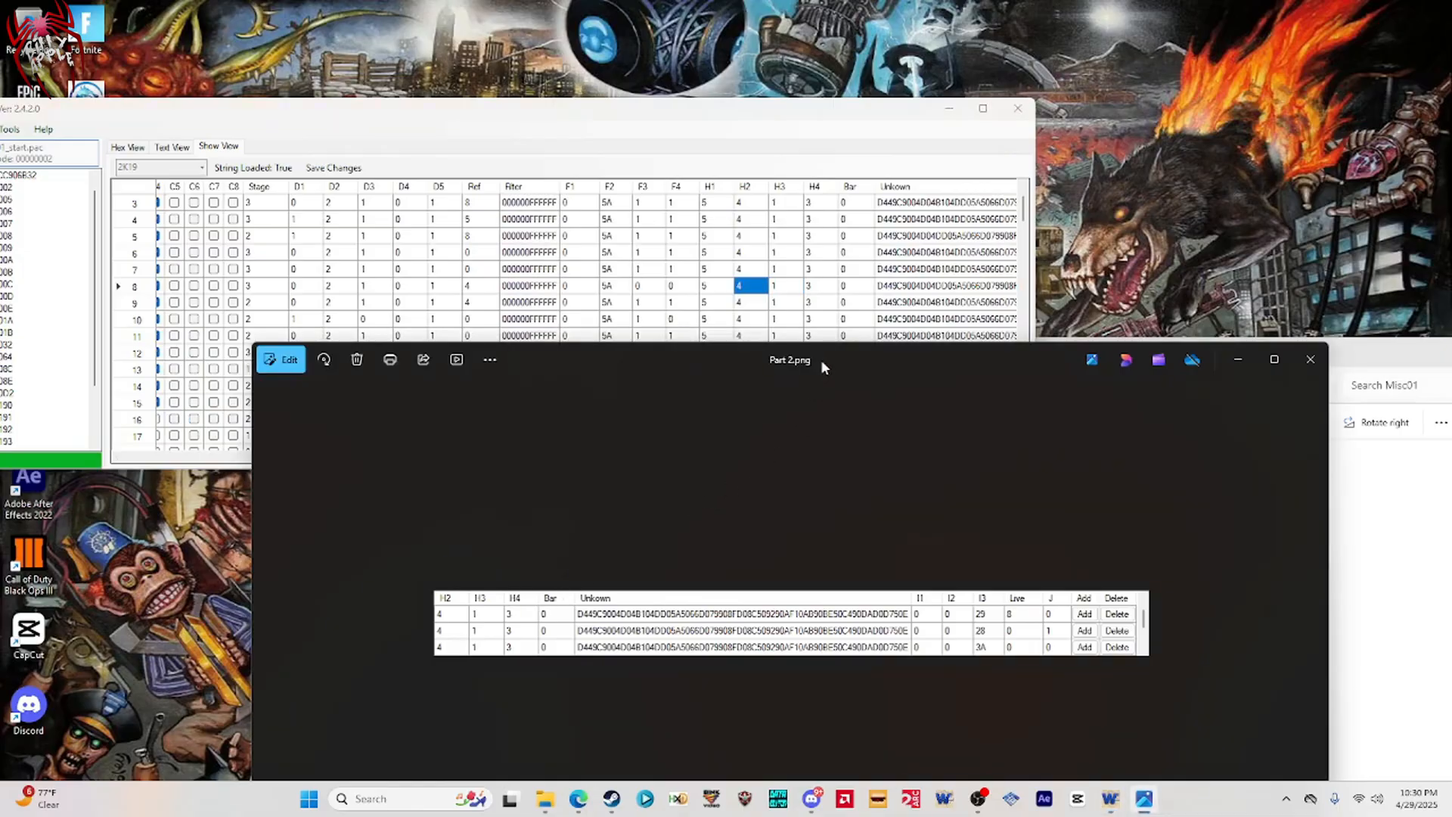
click(1308, 359)
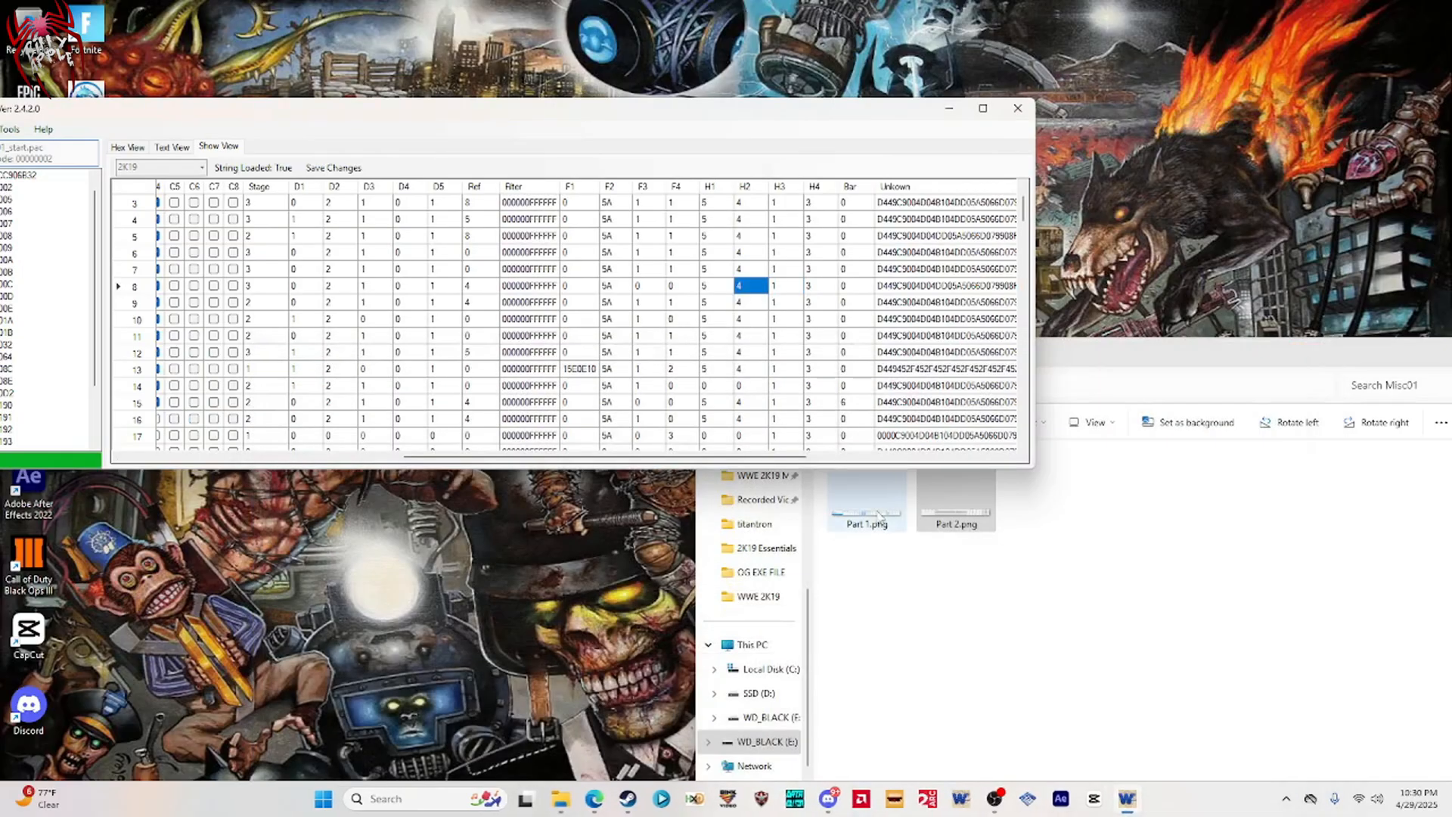
Check Part 1.png, then place Part 2.png below the table and compare its Unkown value with the BACKLASH '18 row.
double_click(869, 499)
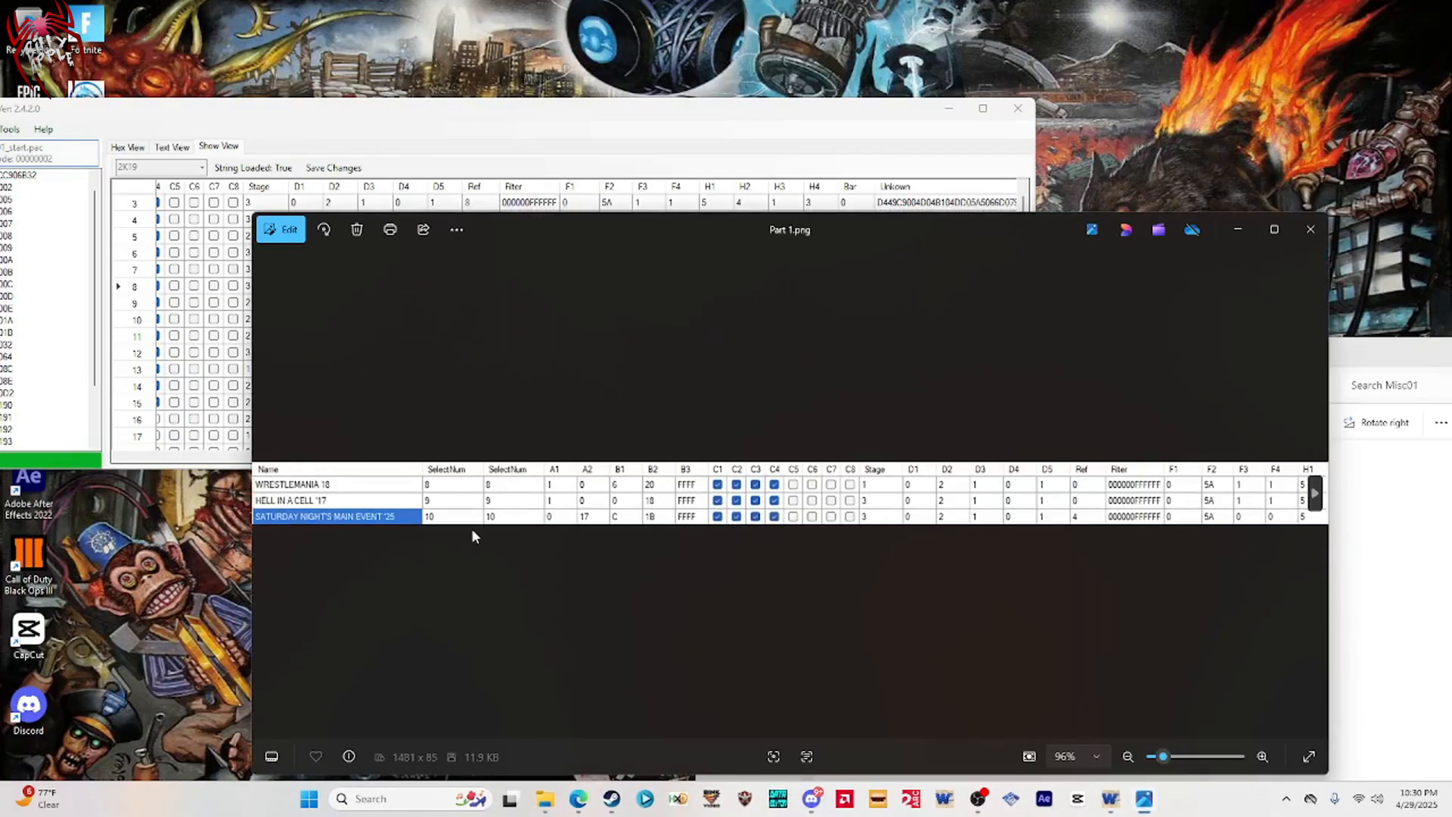
click(1238, 229)
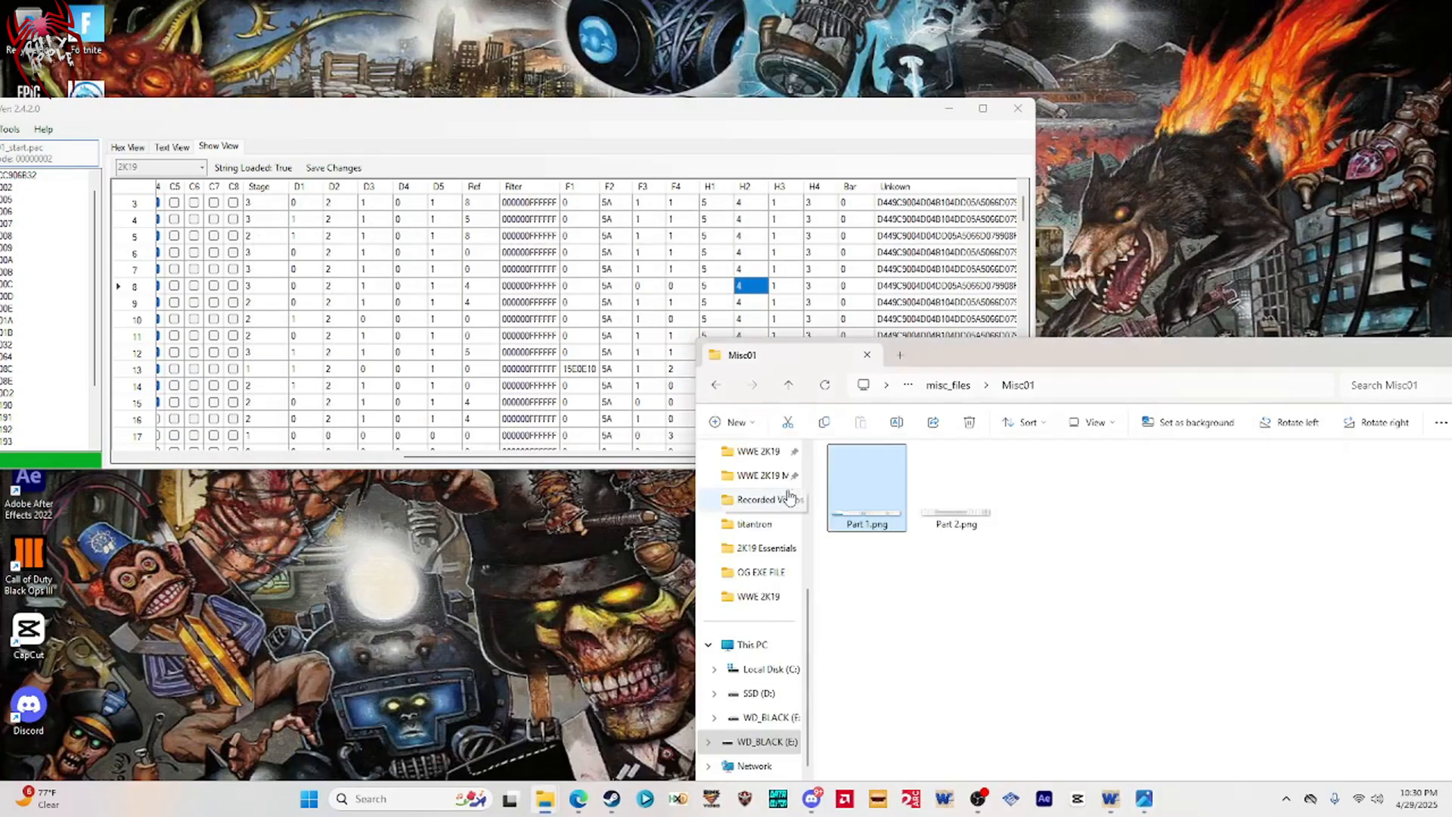
double_click(934, 495)
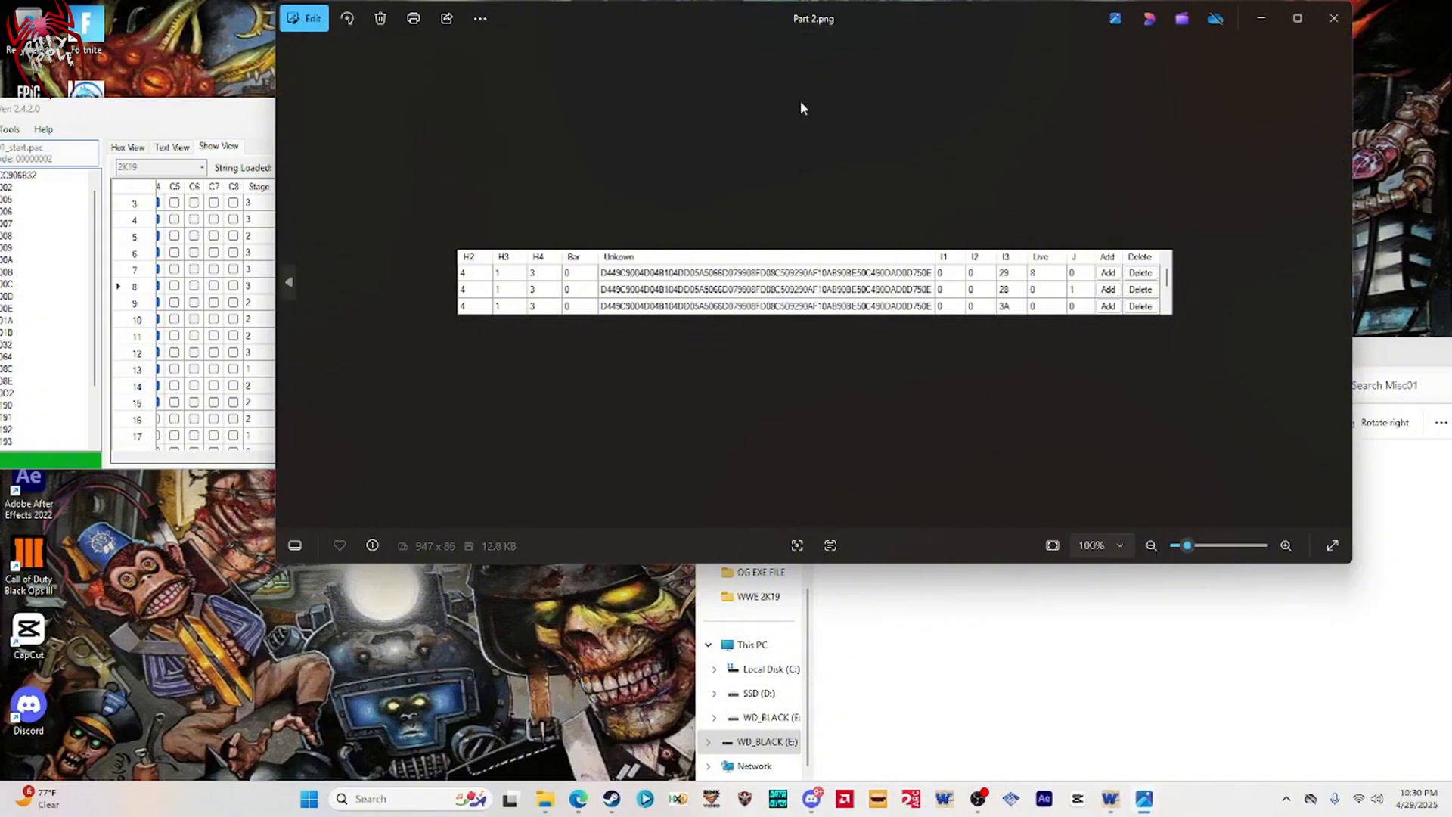
drag(781, 13, 744, 317)
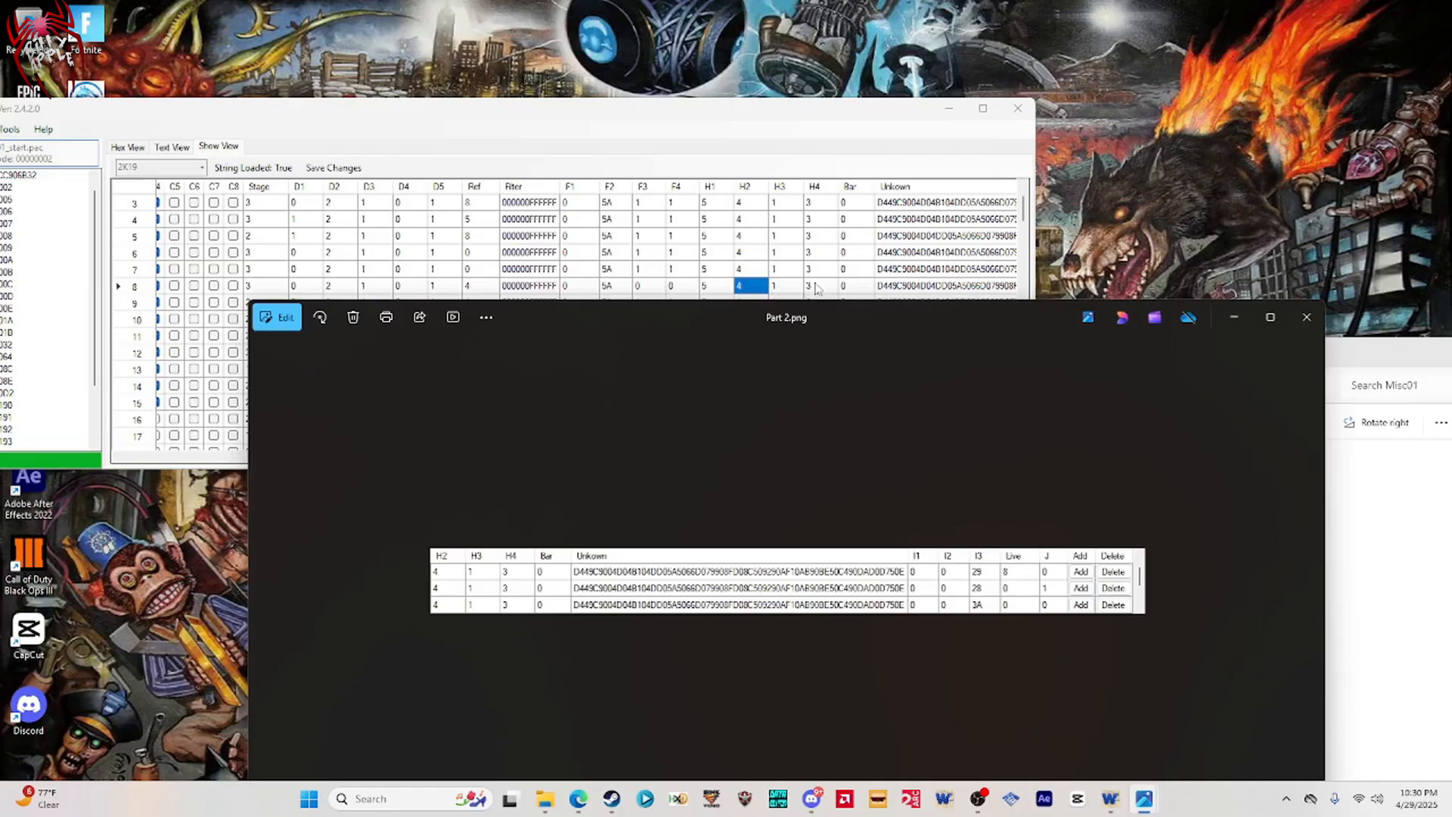
click(871, 291)
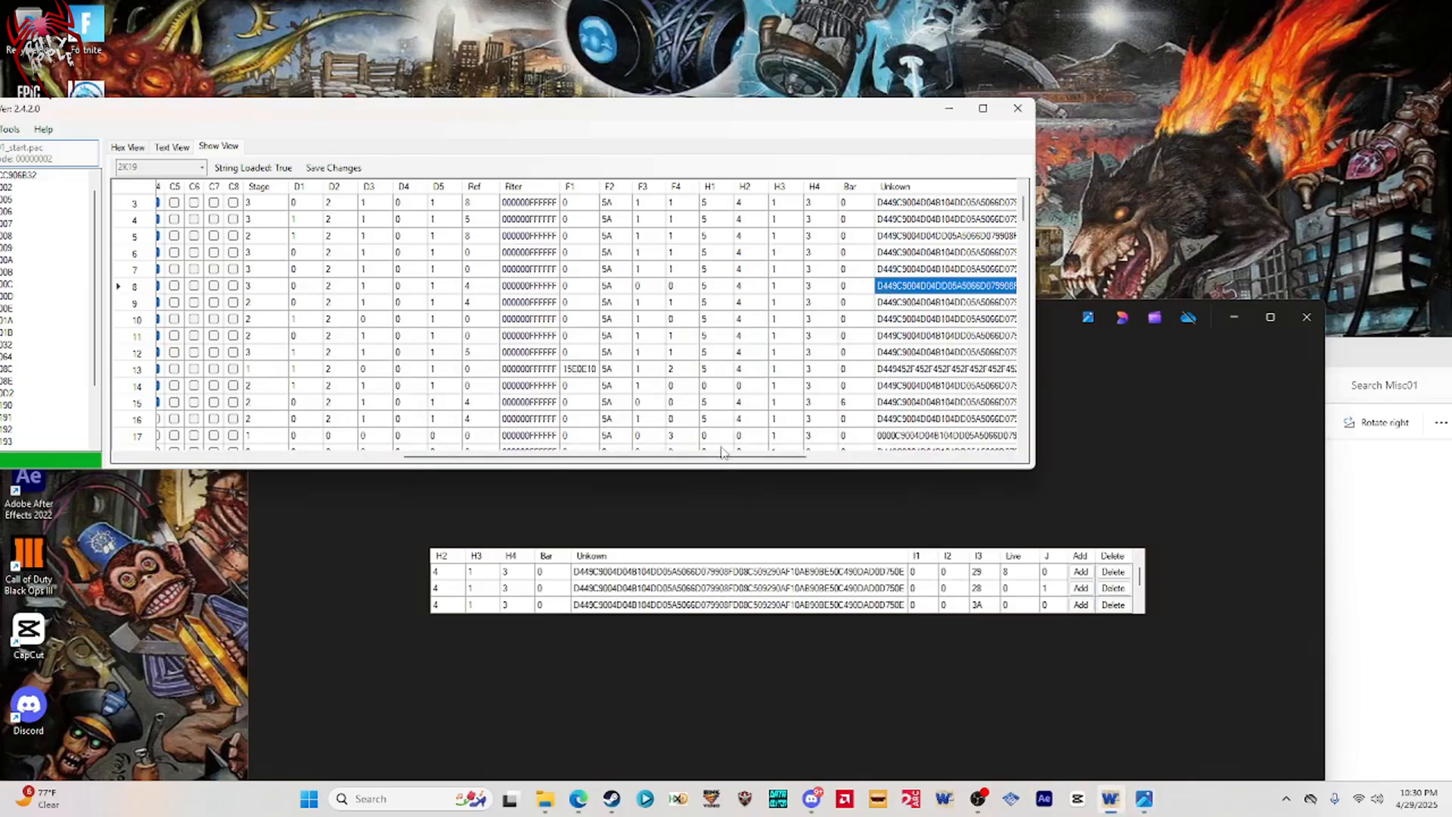
drag(722, 456, 919, 456)
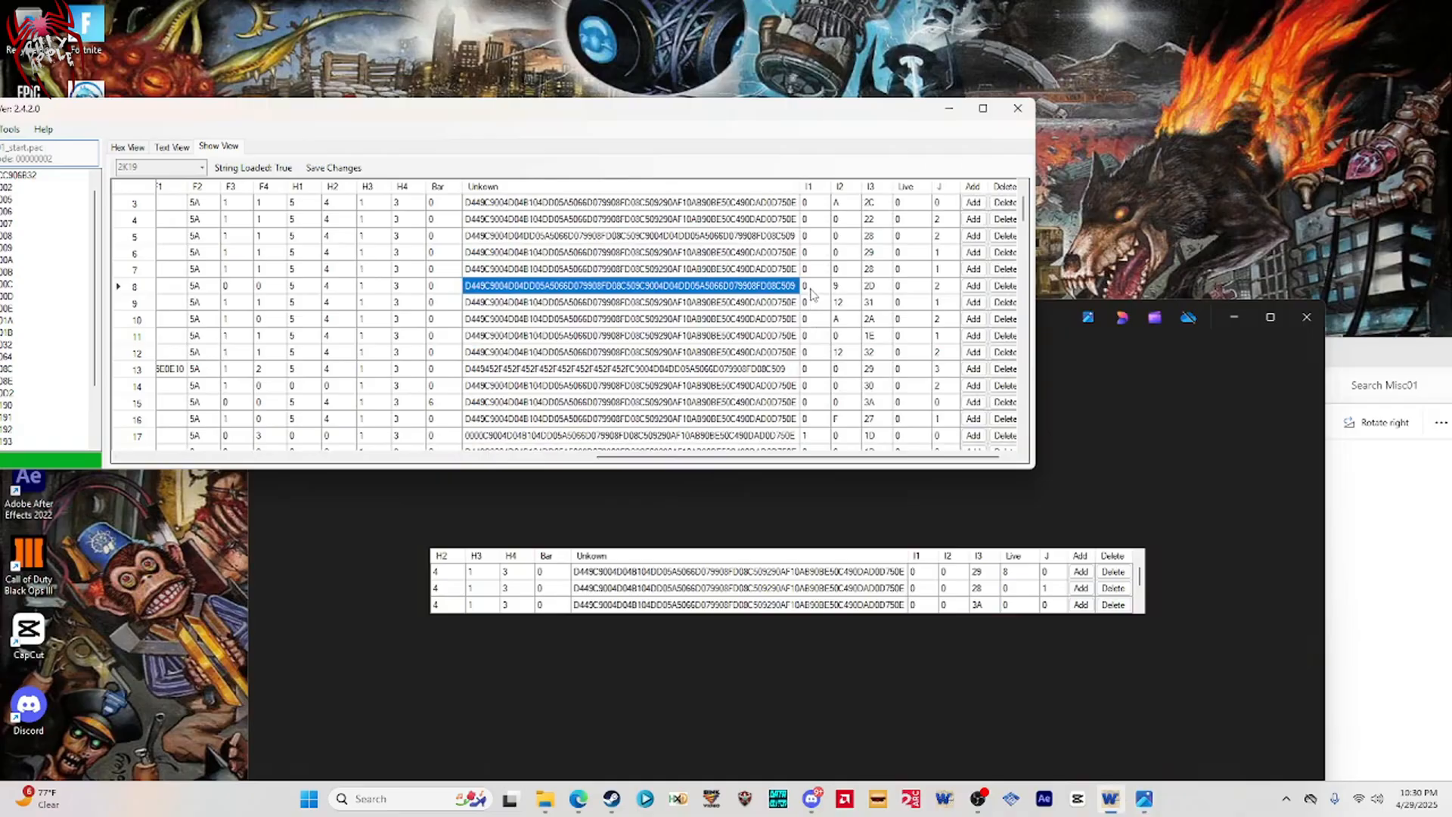
Set I2 to 0, I3 to 3A and J to 0 in the BACKLASH '18 row.
click(838, 291)
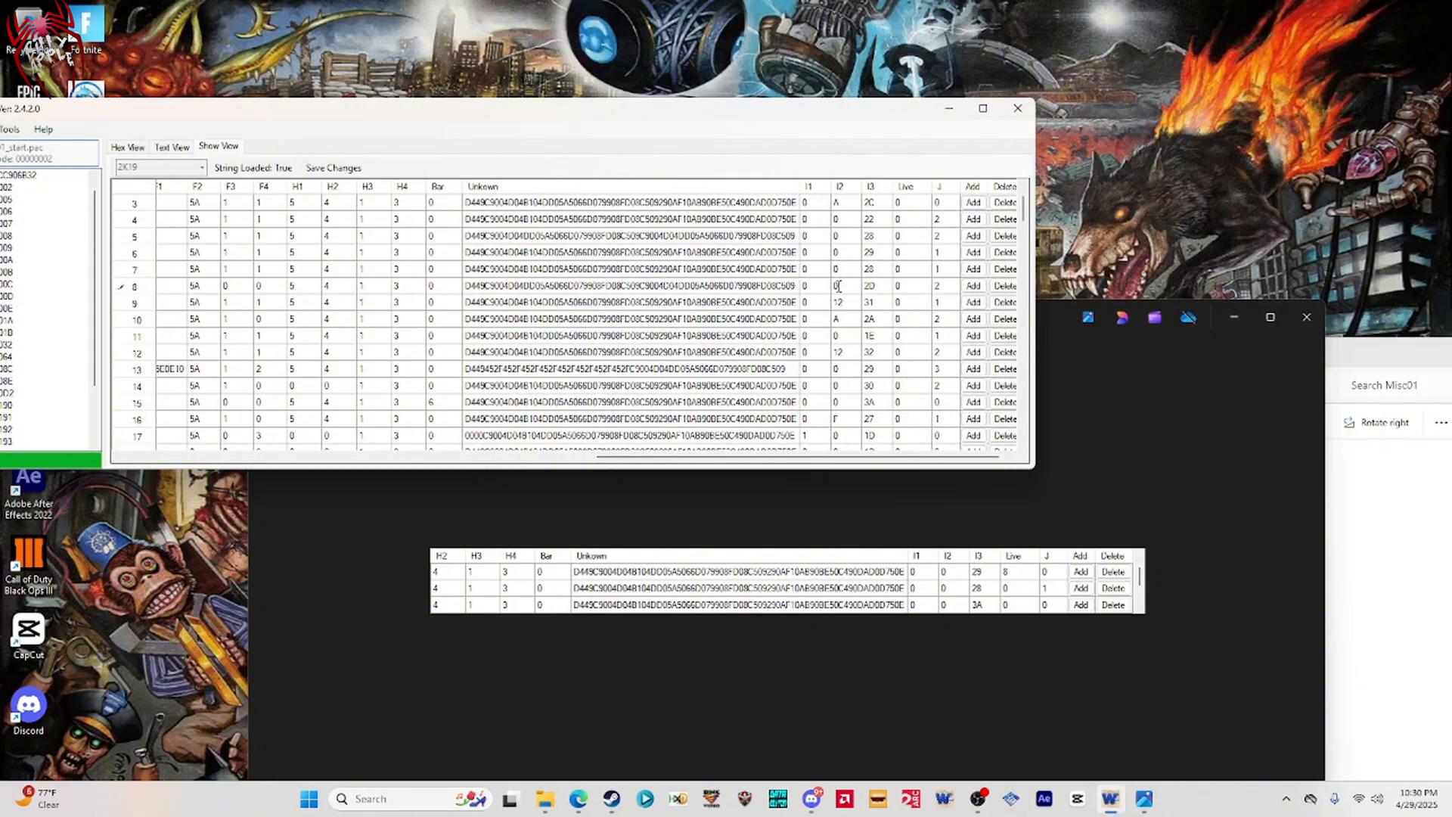
click(875, 288)
text(3A)
click(908, 291)
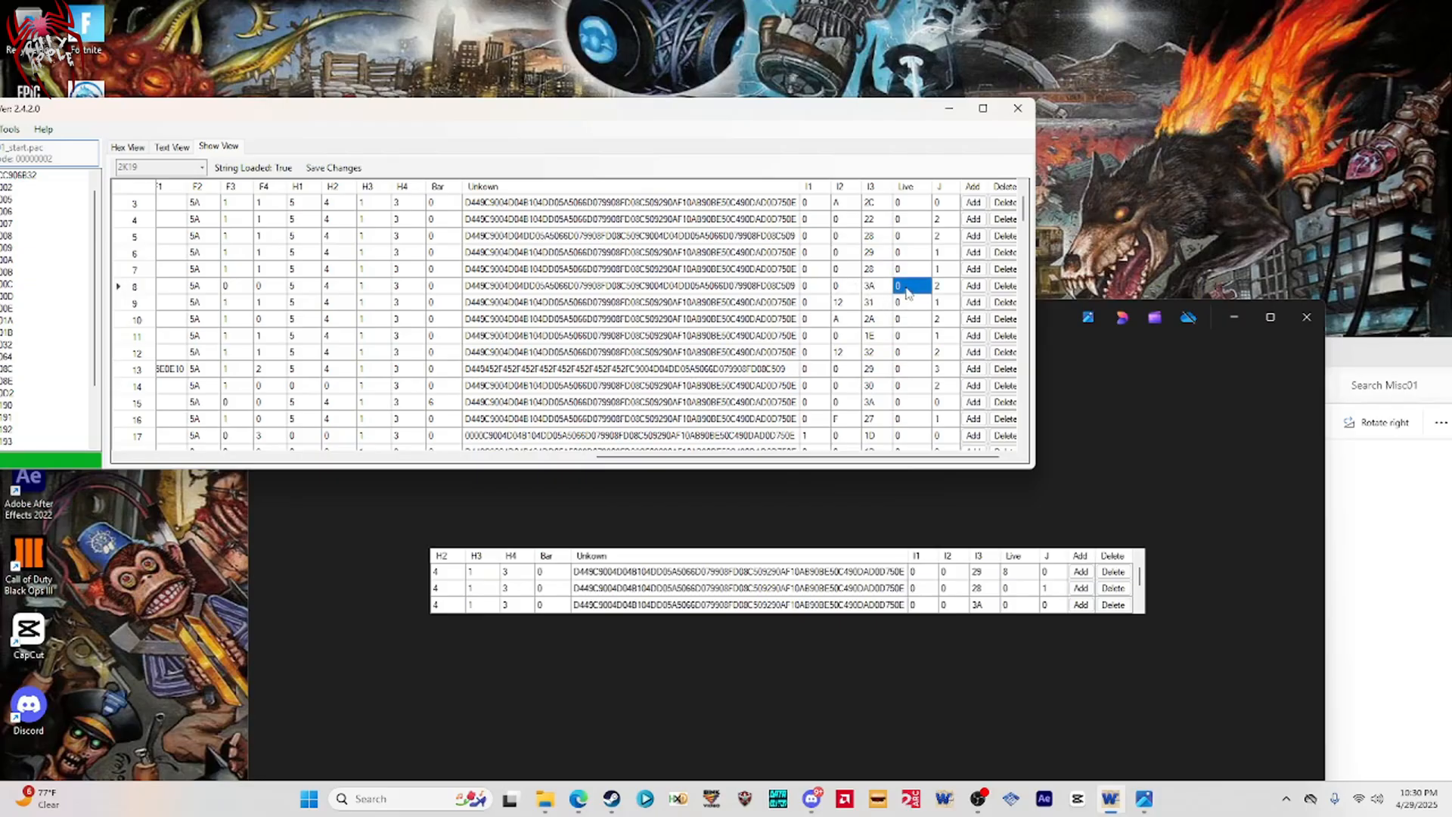
click(943, 289)
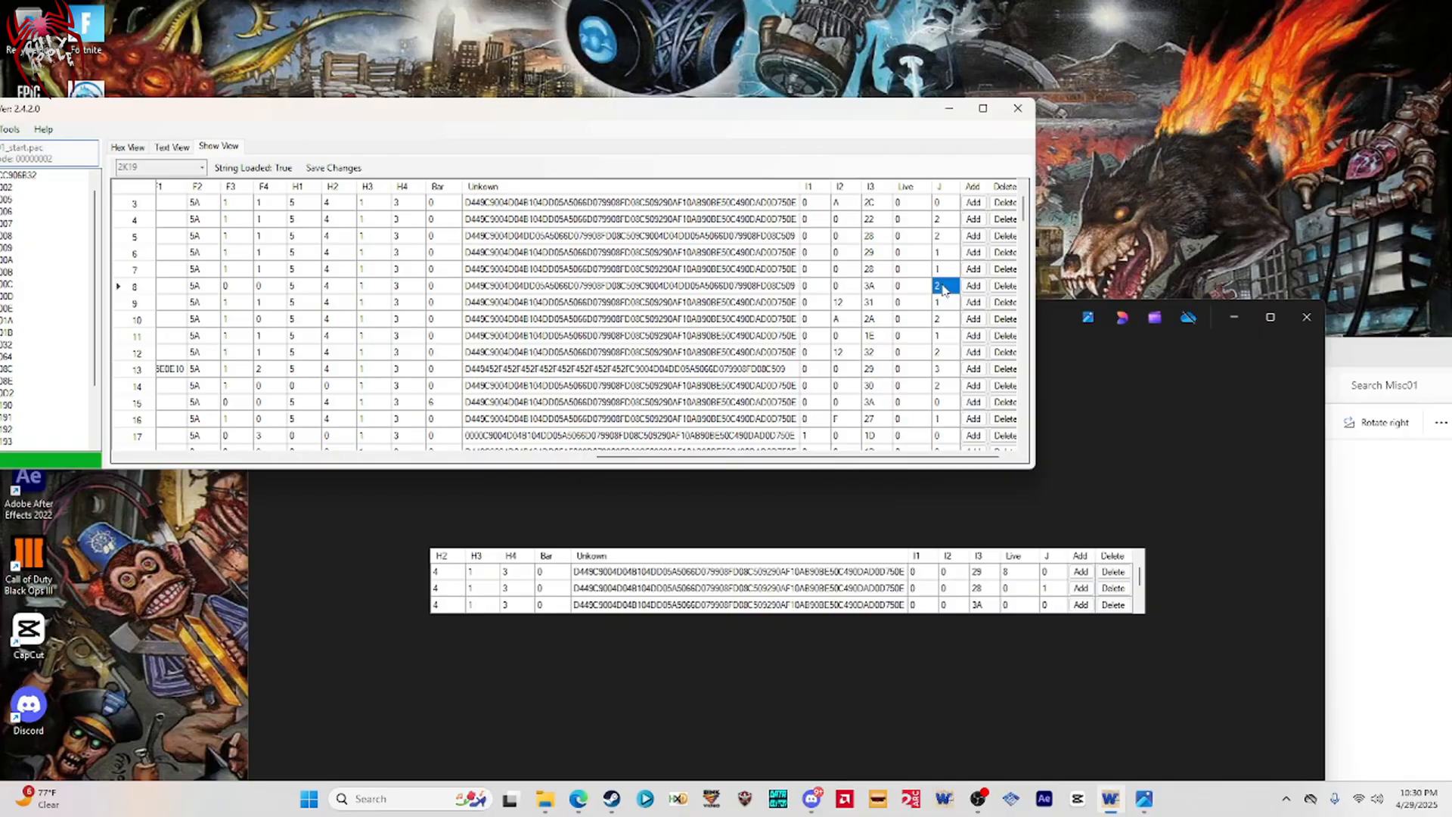
text(0)
Save the pending row edits to misc01_start.pac.
drag(841, 122, 1007, 114)
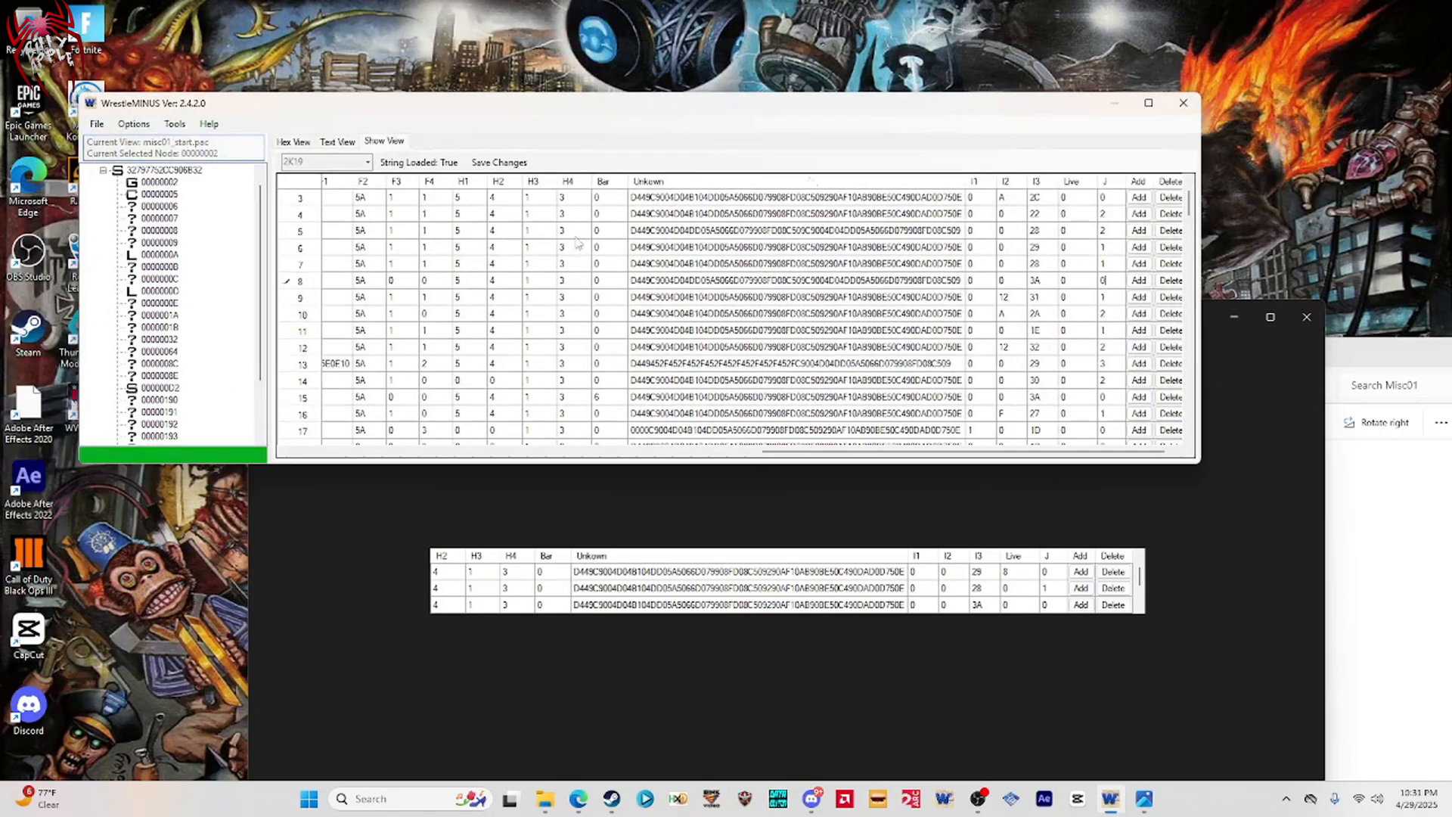
click(161, 205)
click(671, 447)
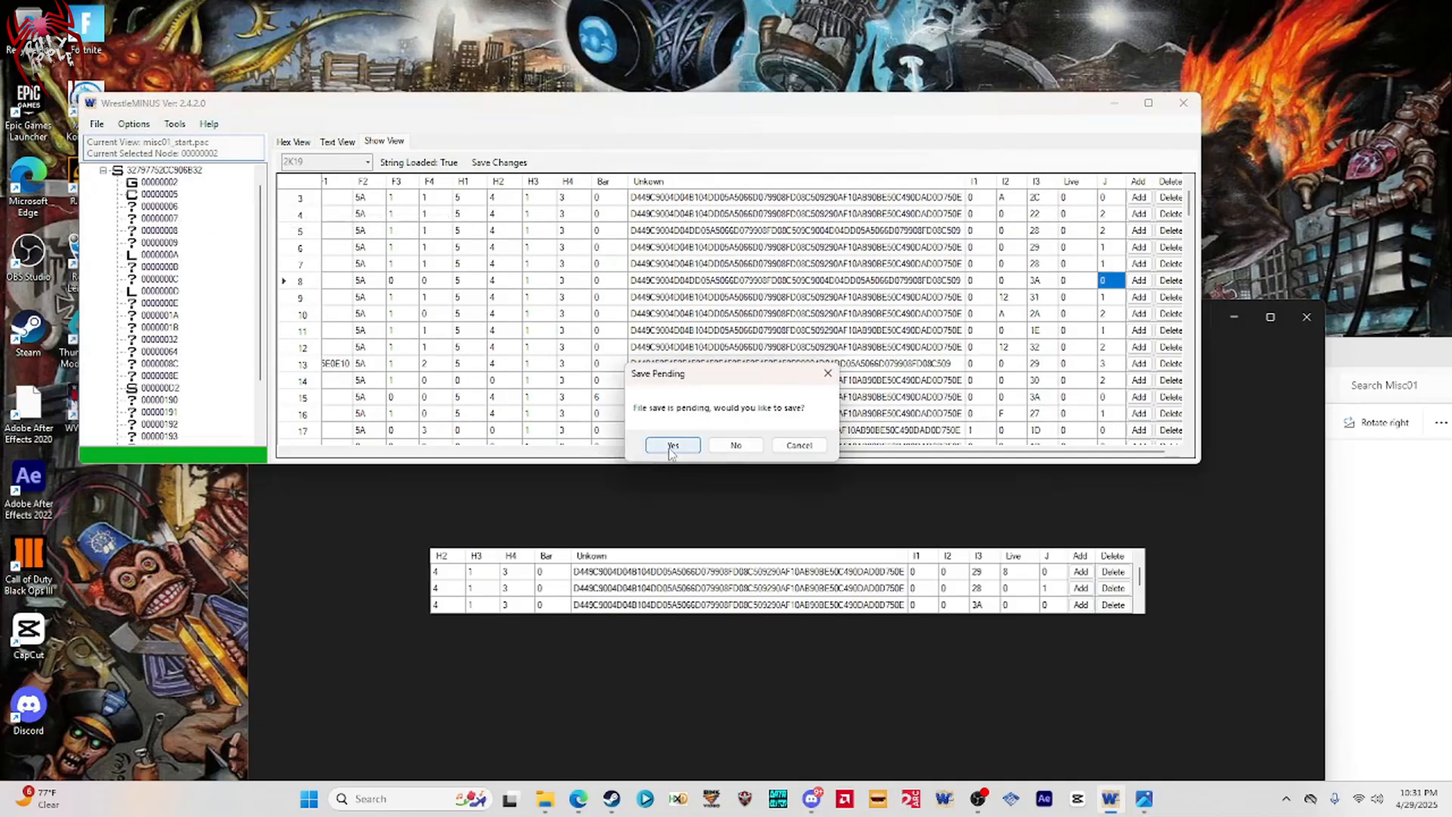
Permanently delete the backup misc01_start.pac.bak from the game's pac root folder while browsing for a file to open.
click(97, 123)
click(132, 156)
scroll(282, 378, down, 10)
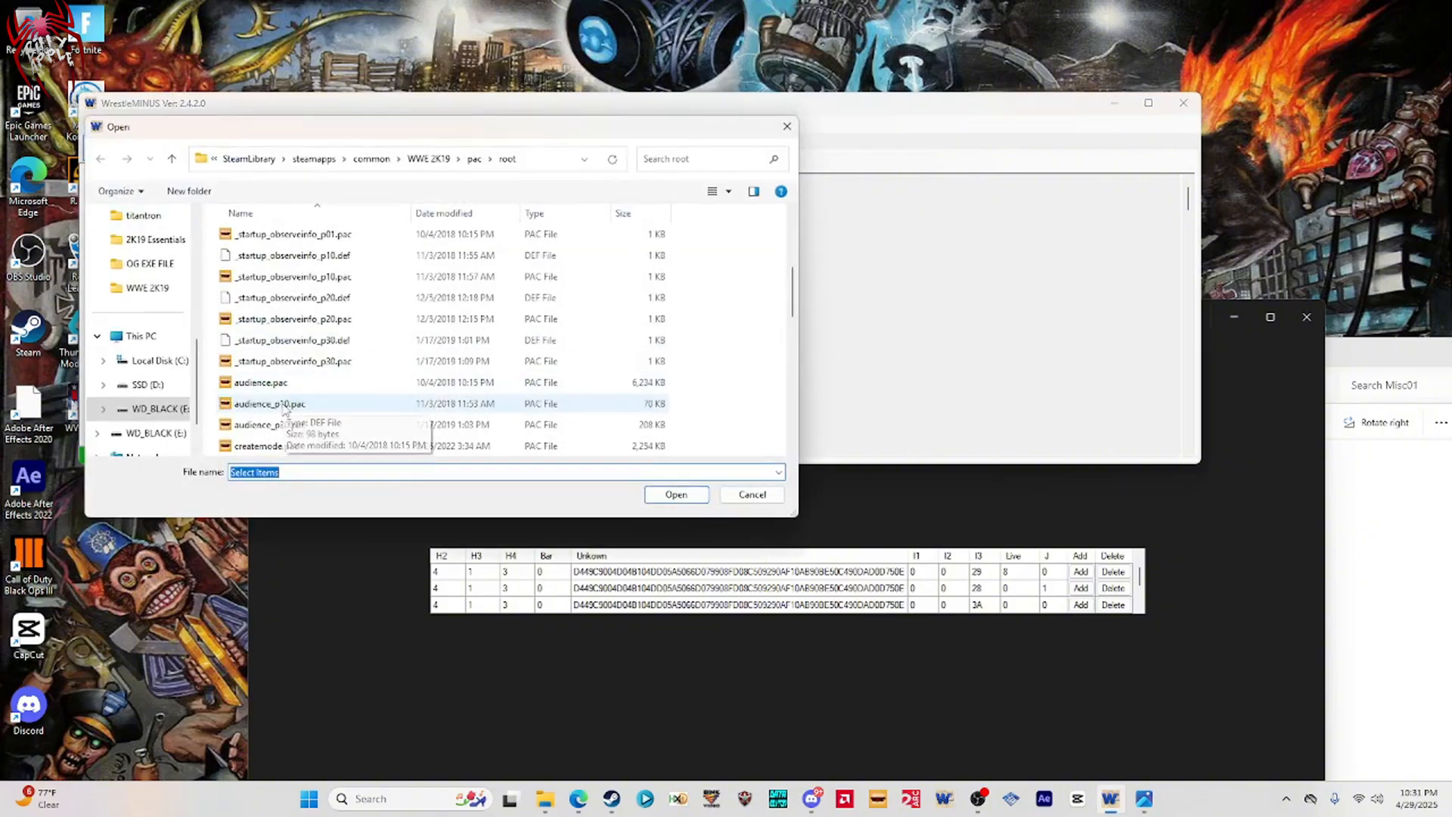
click(284, 406)
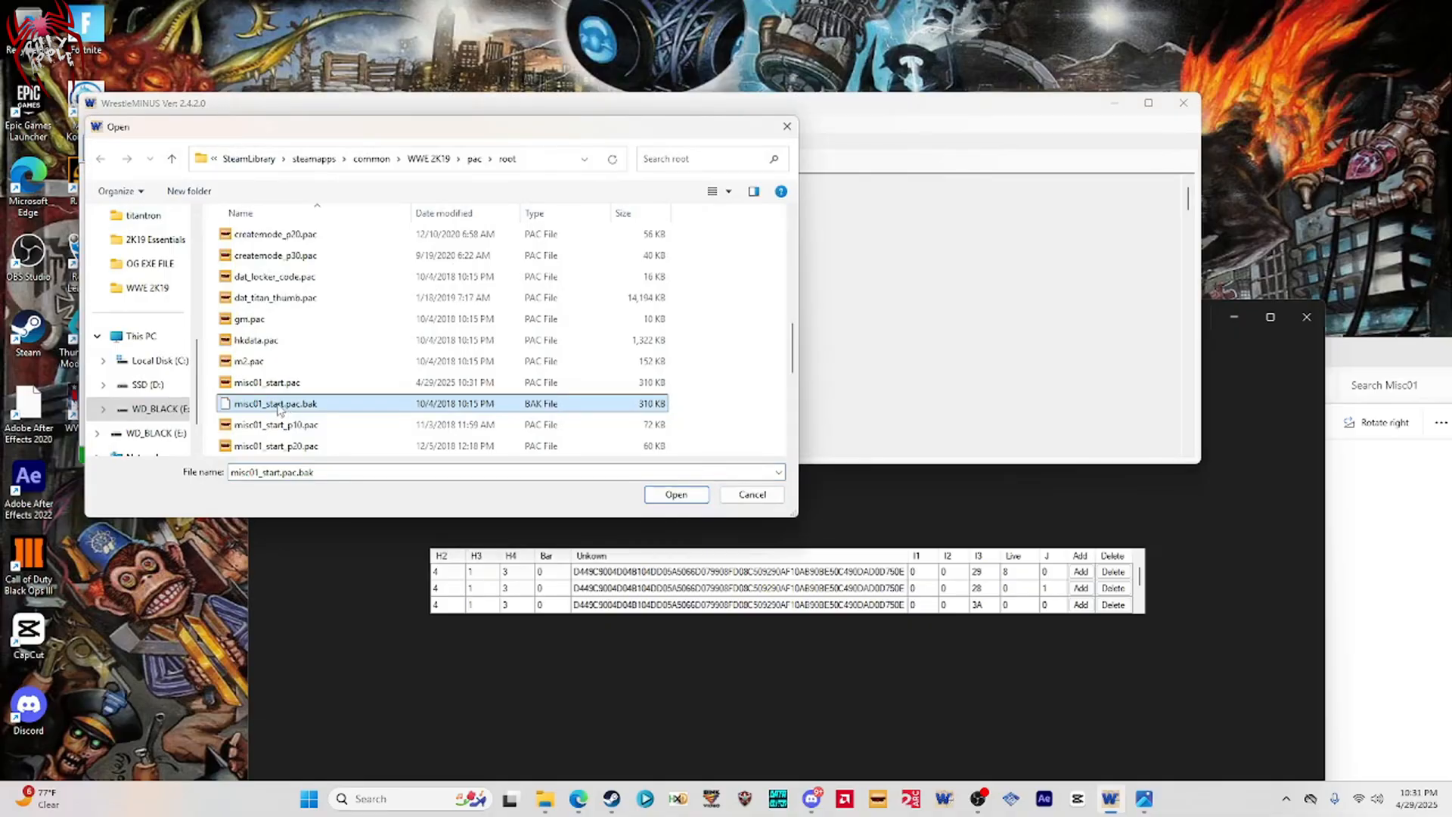
key(shift+Delete)
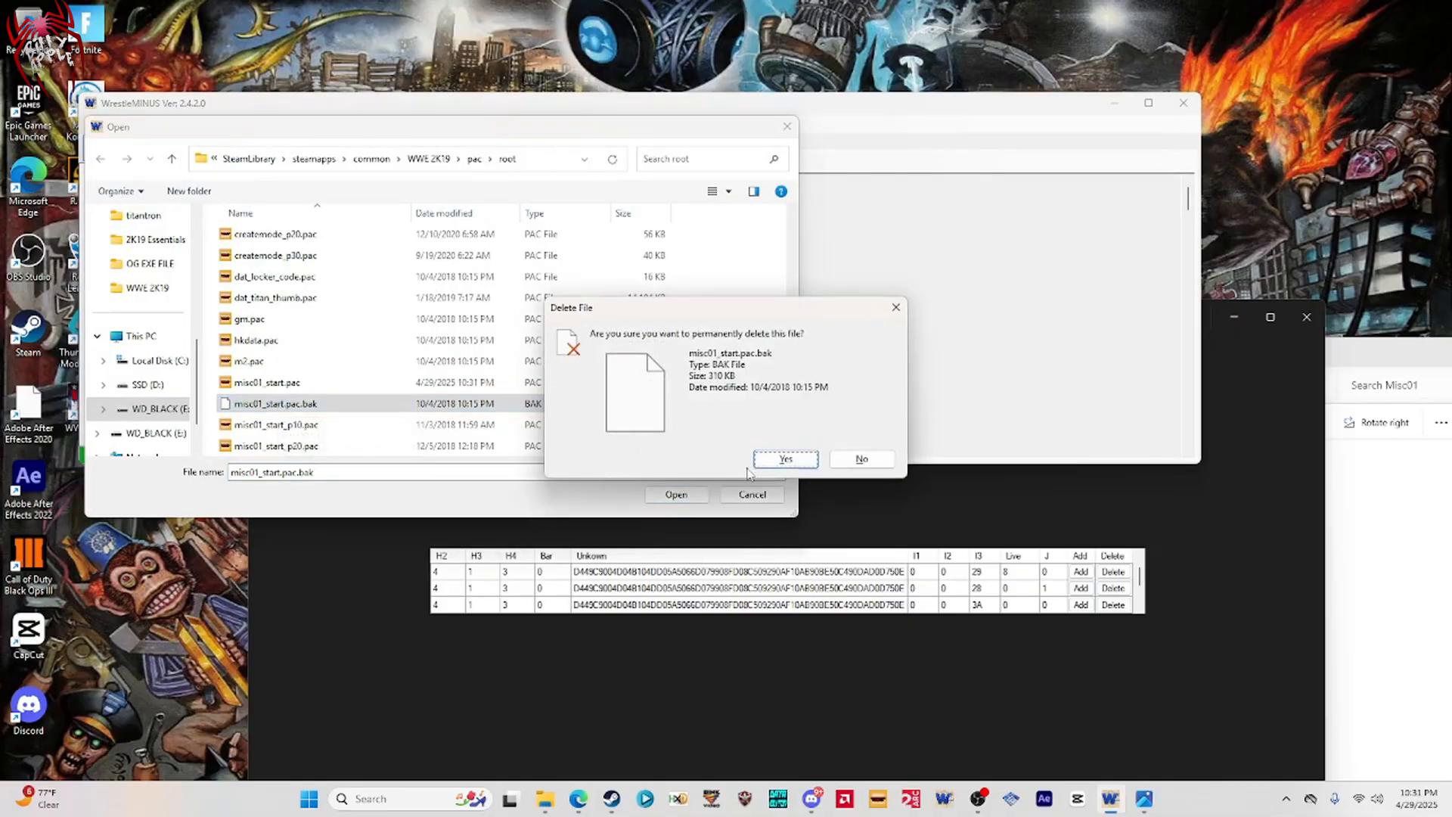
key(Return)
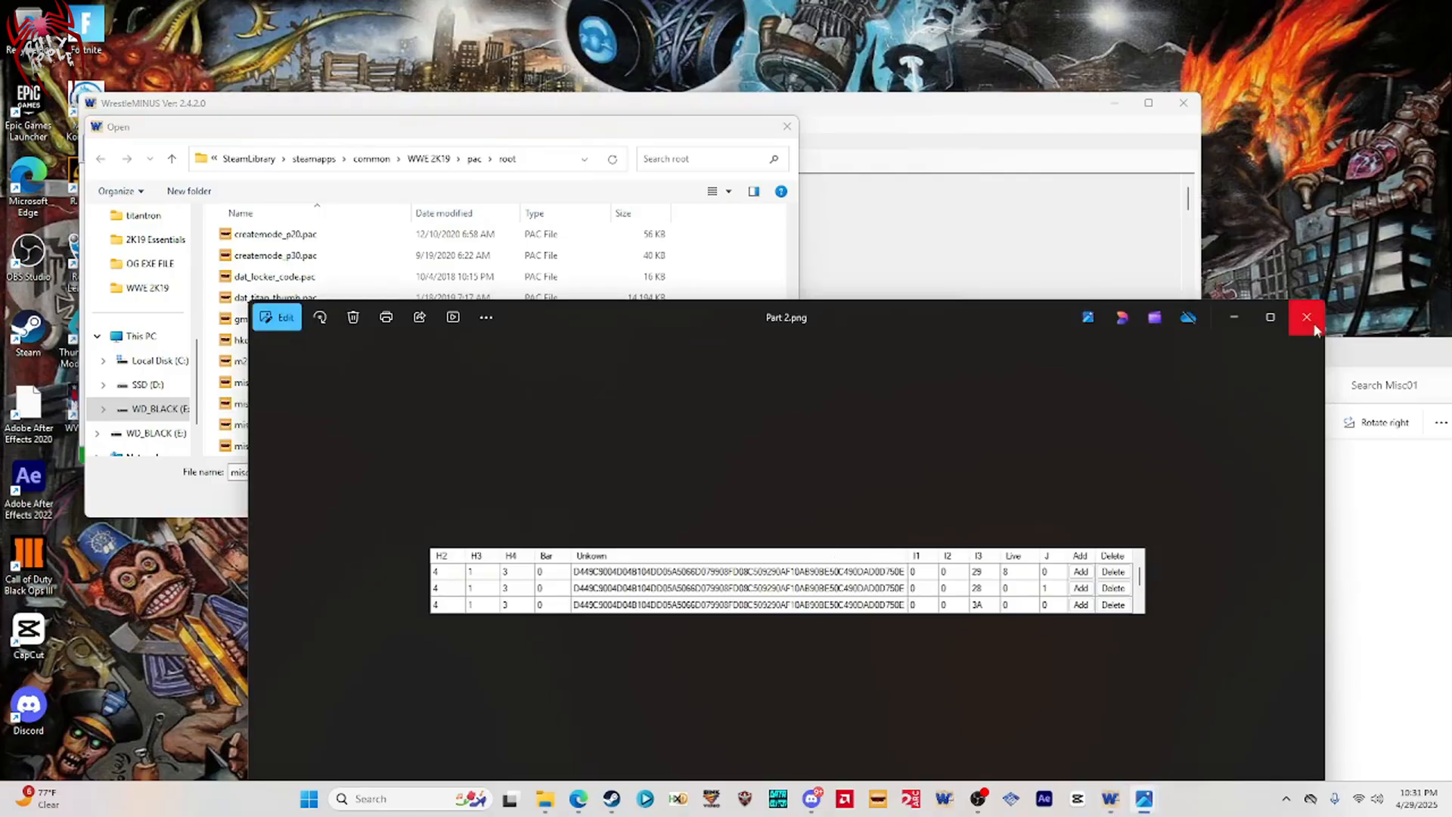
Close Part 2.png and go to the mod's Misc04 folder under misc_files.
click(1307, 317)
click(1127, 569)
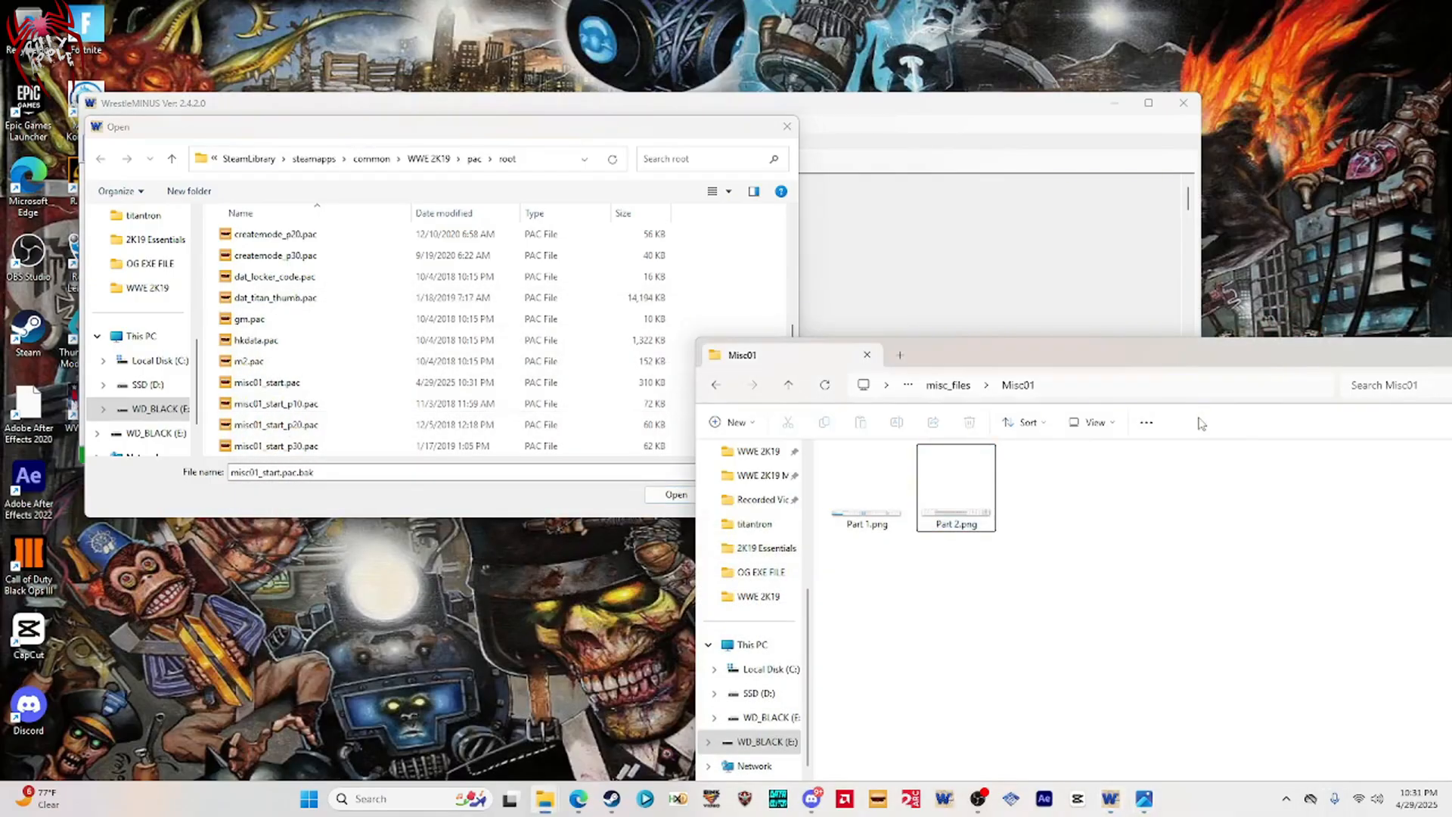
click(965, 386)
double_click(896, 514)
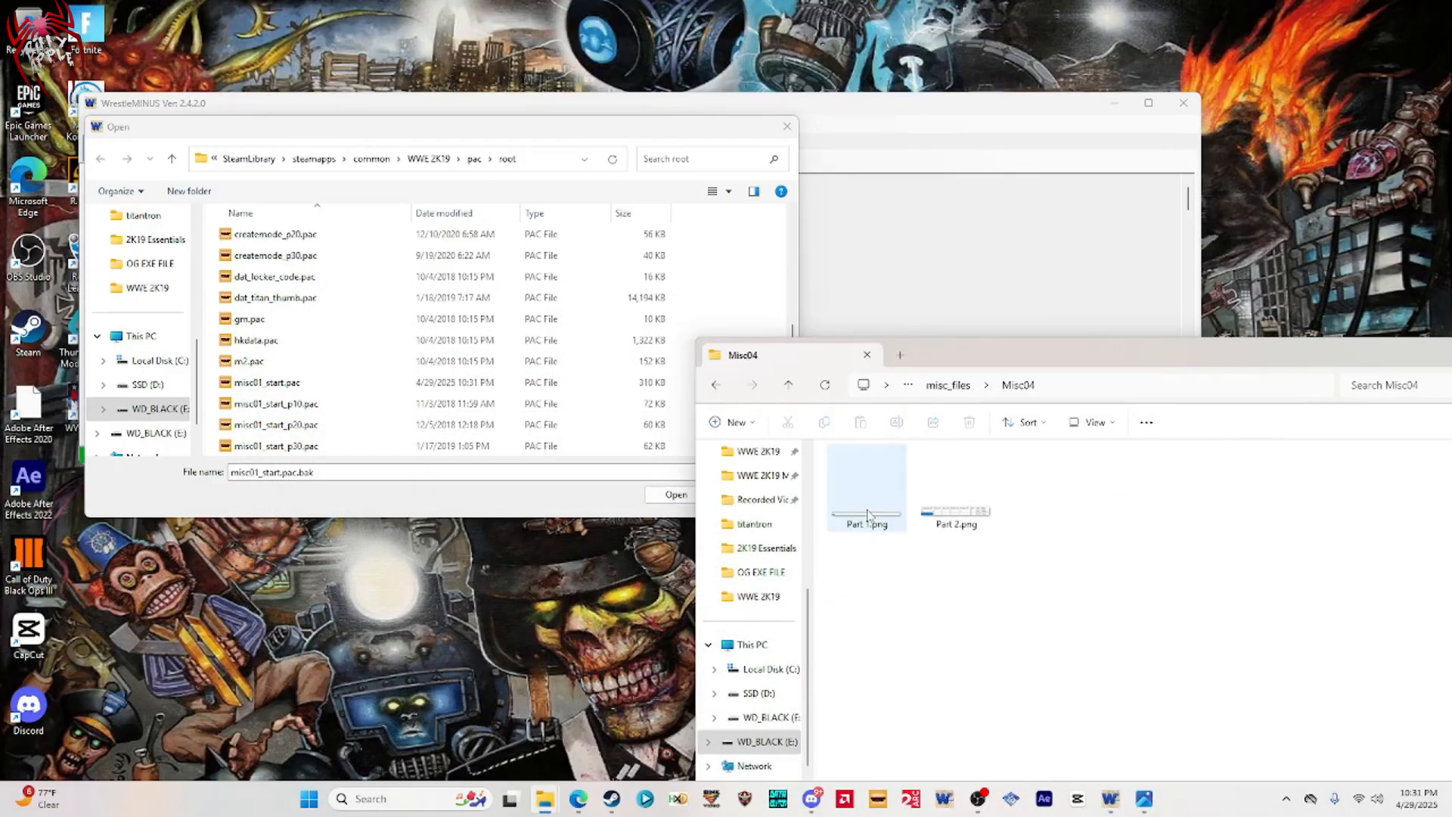
drag(984, 355, 988, 333)
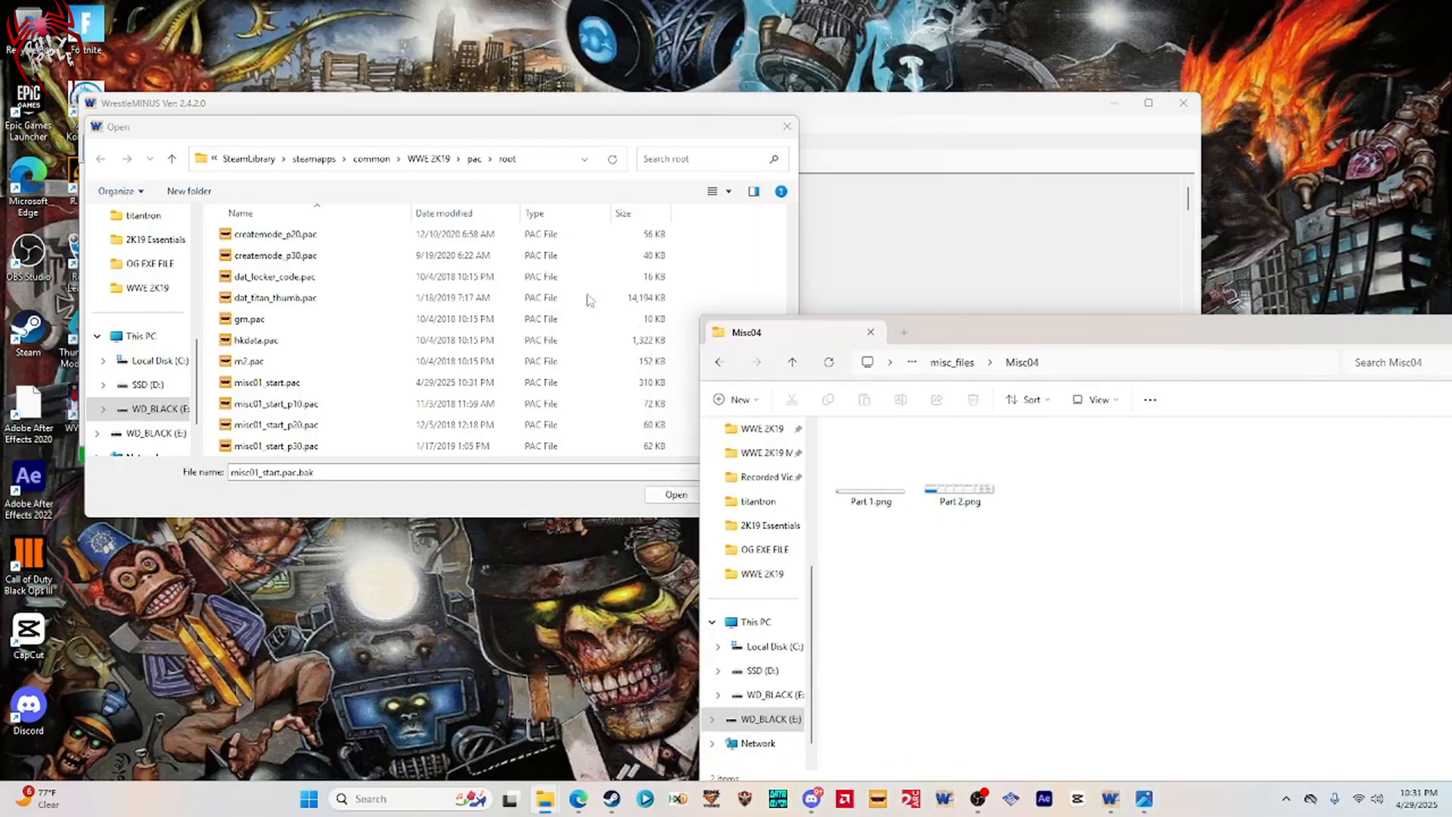
Open misc04_arena.pac and show node 00000398 under EA0371FE548591CC as an editable arena table.
scroll(283, 332, down, 5)
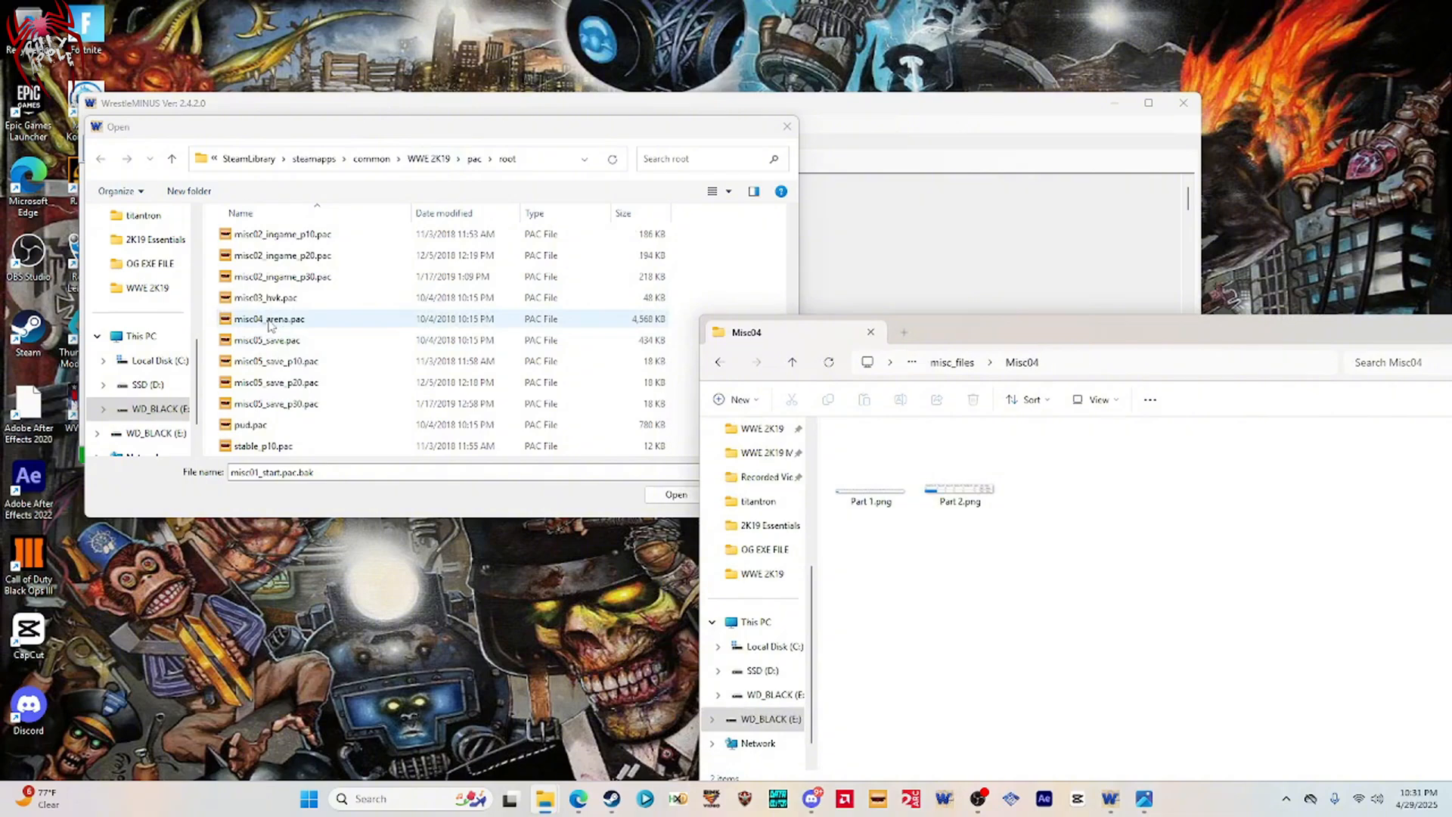
double_click(269, 319)
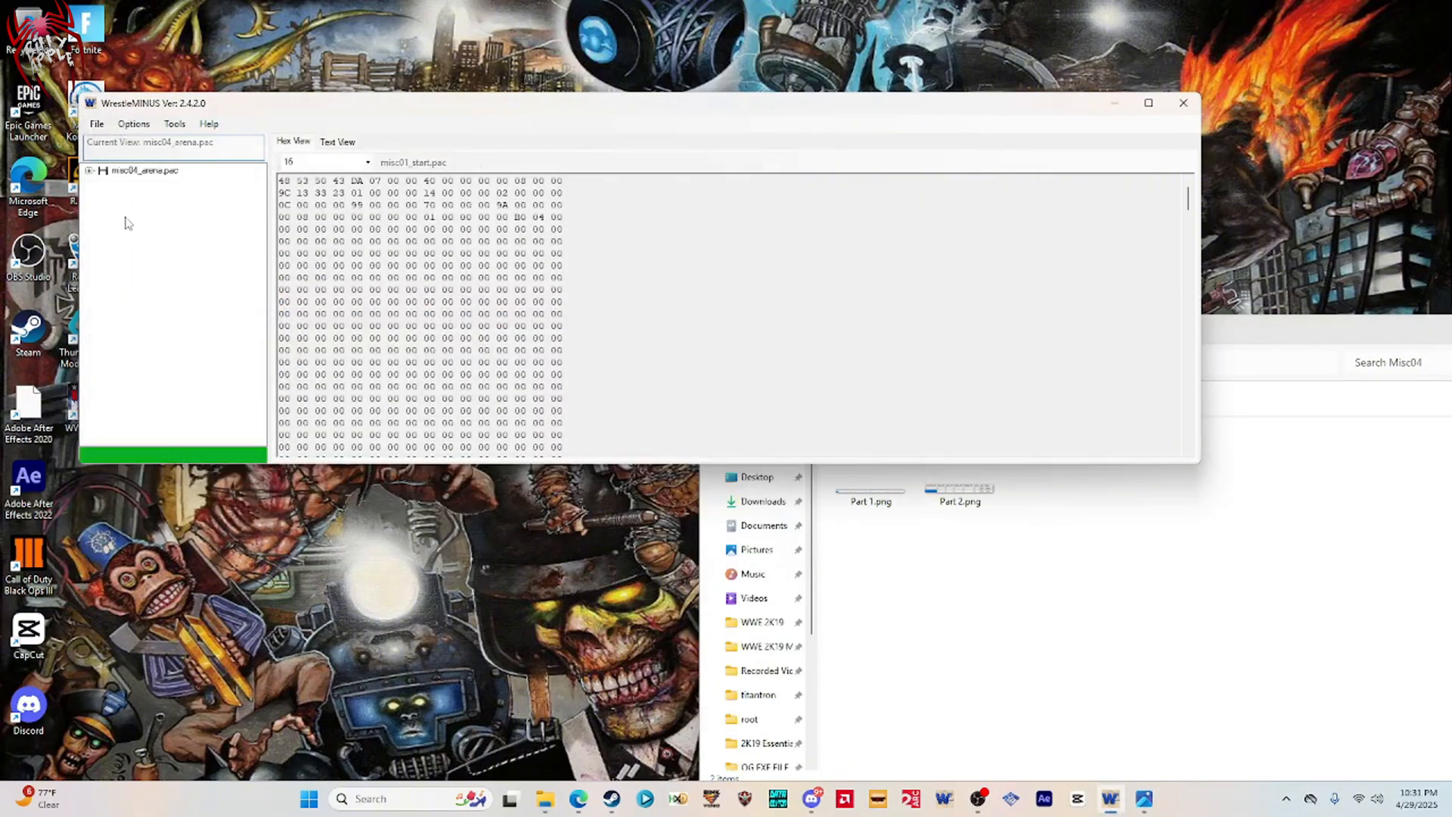
click(90, 172)
click(119, 186)
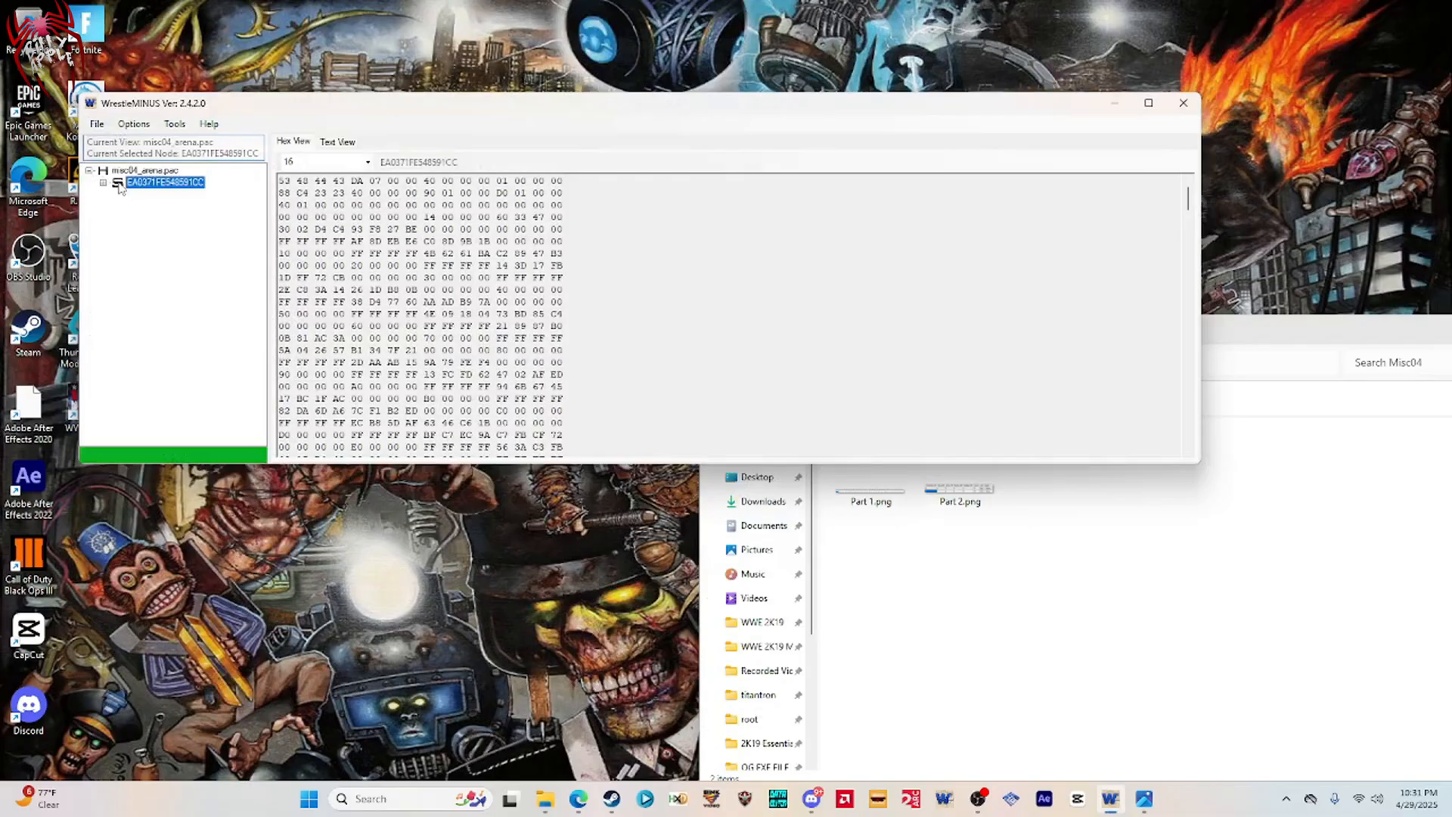
click(104, 184)
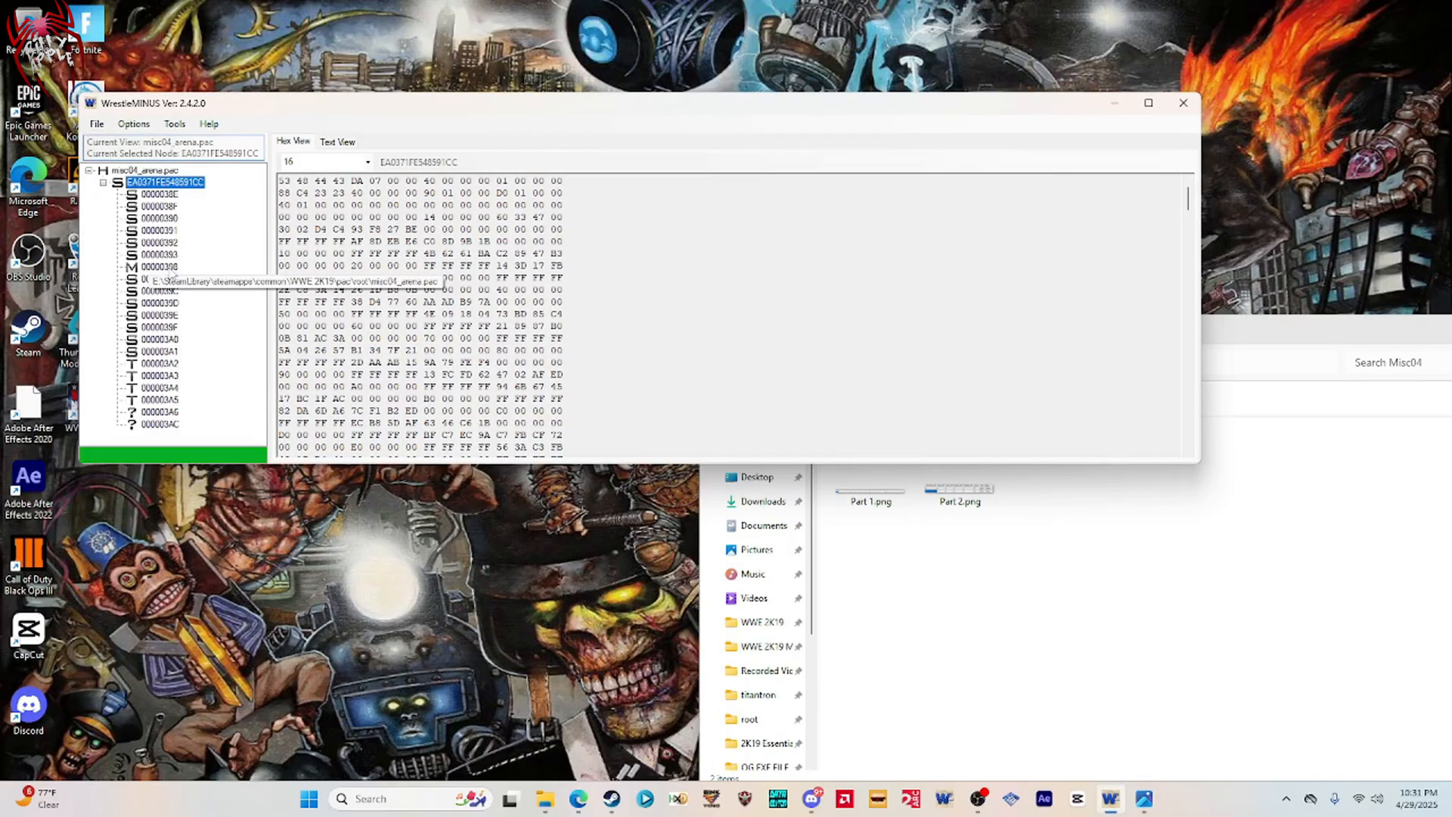
click(160, 267)
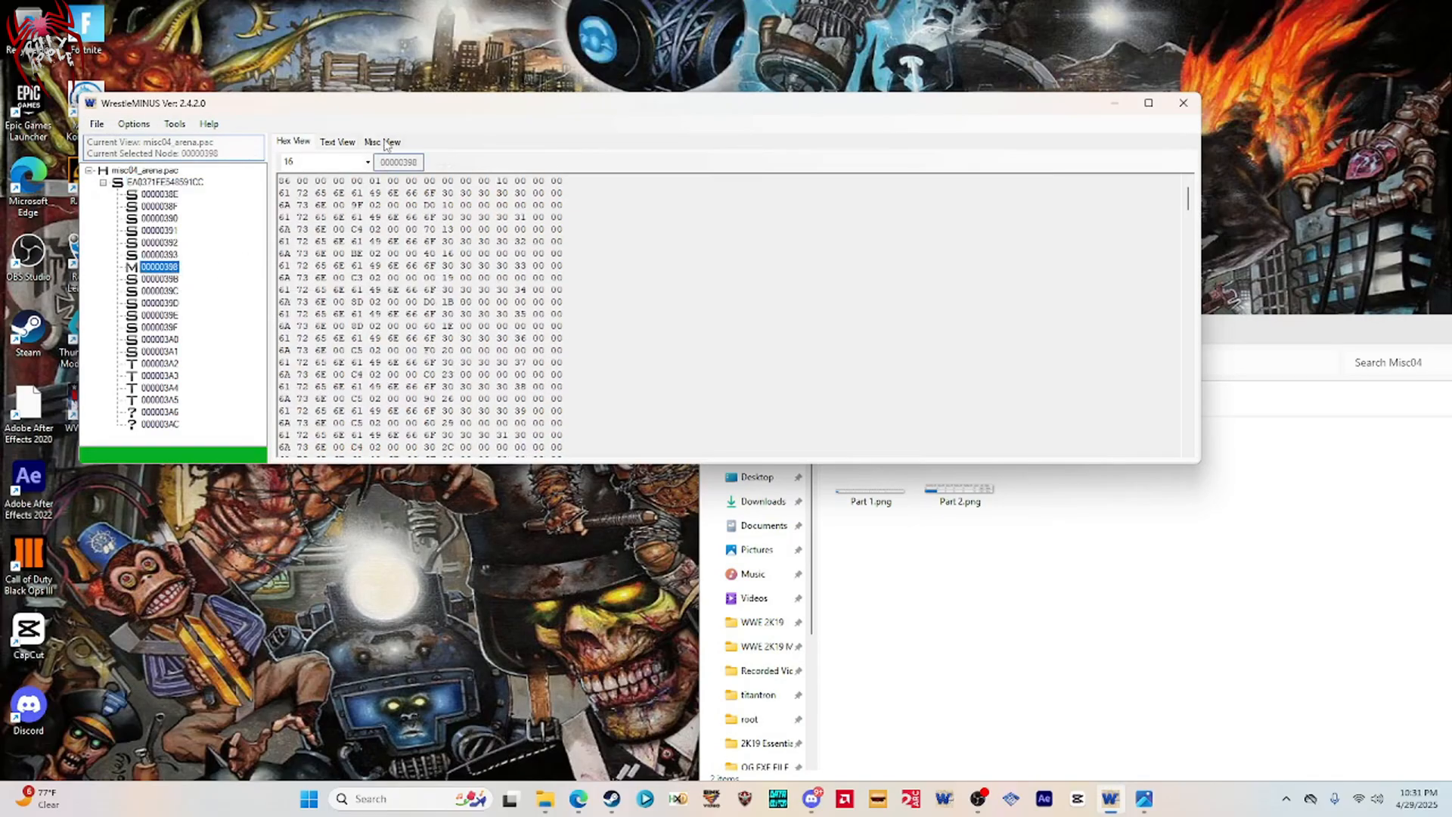
click(386, 142)
Select arena row 00010 and open Misc04's Part 1.png, arranging it below the arena table for comparison.
drag(495, 106, 432, 85)
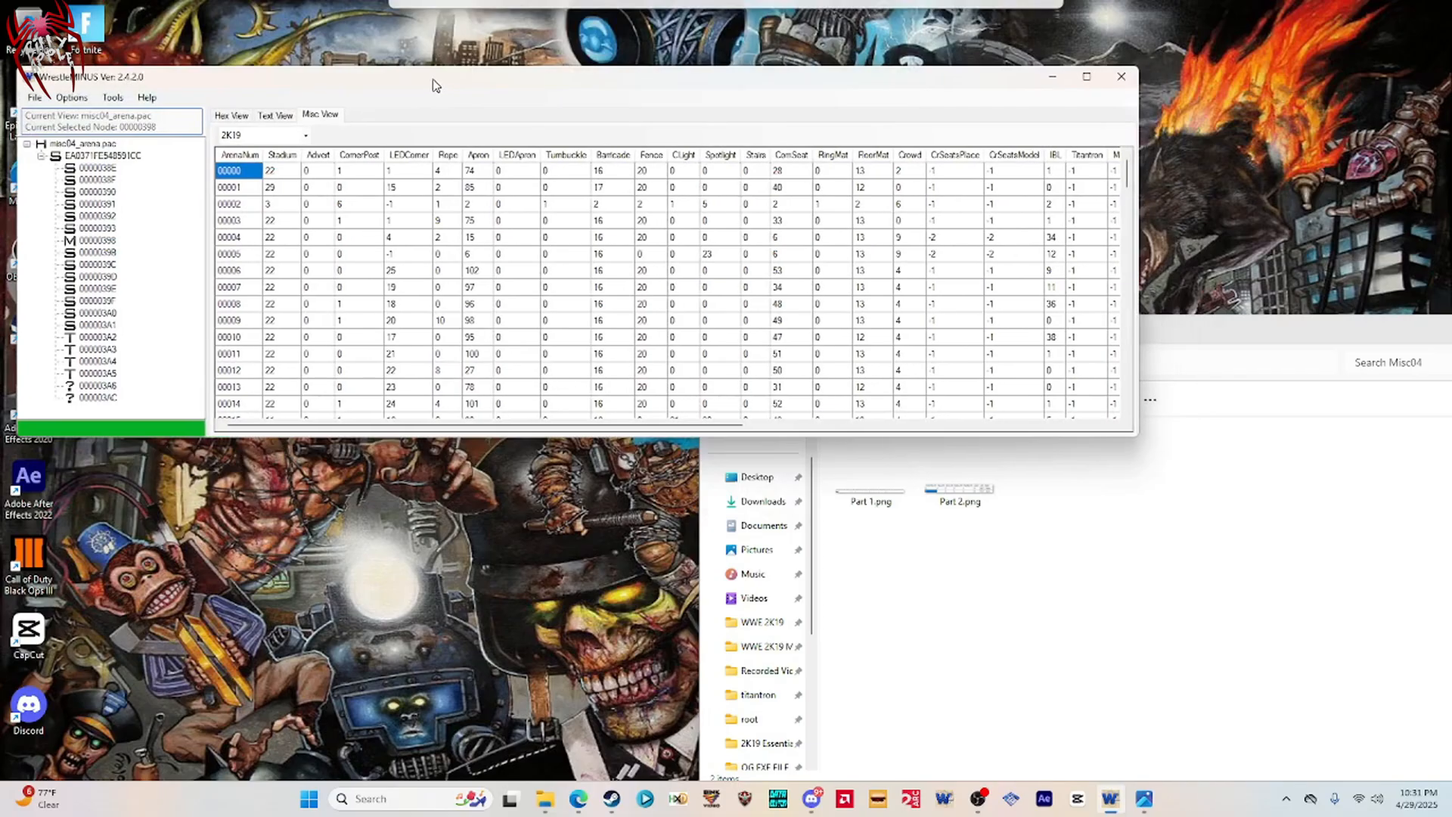
click(240, 337)
click(954, 582)
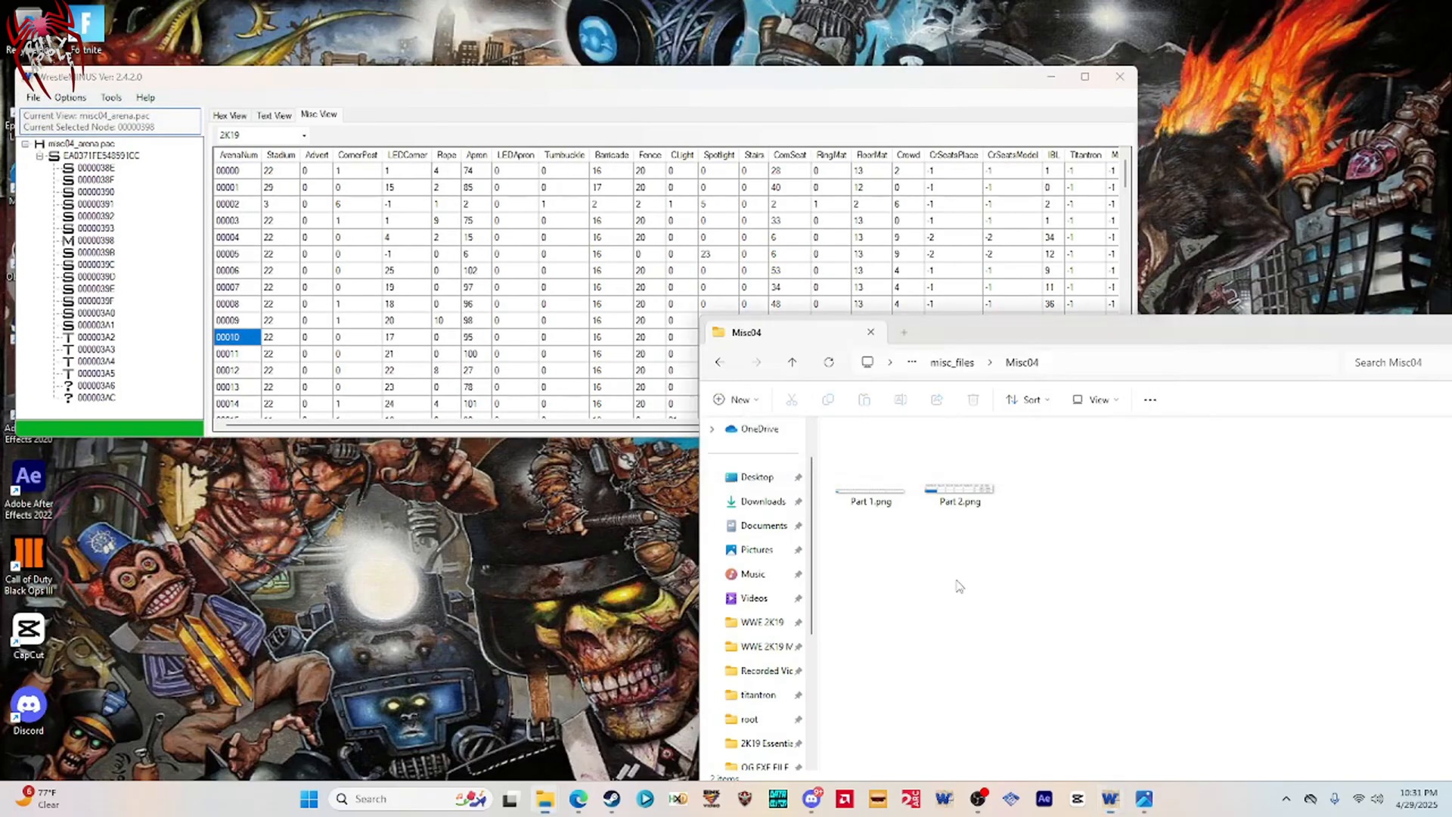
double_click(870, 490)
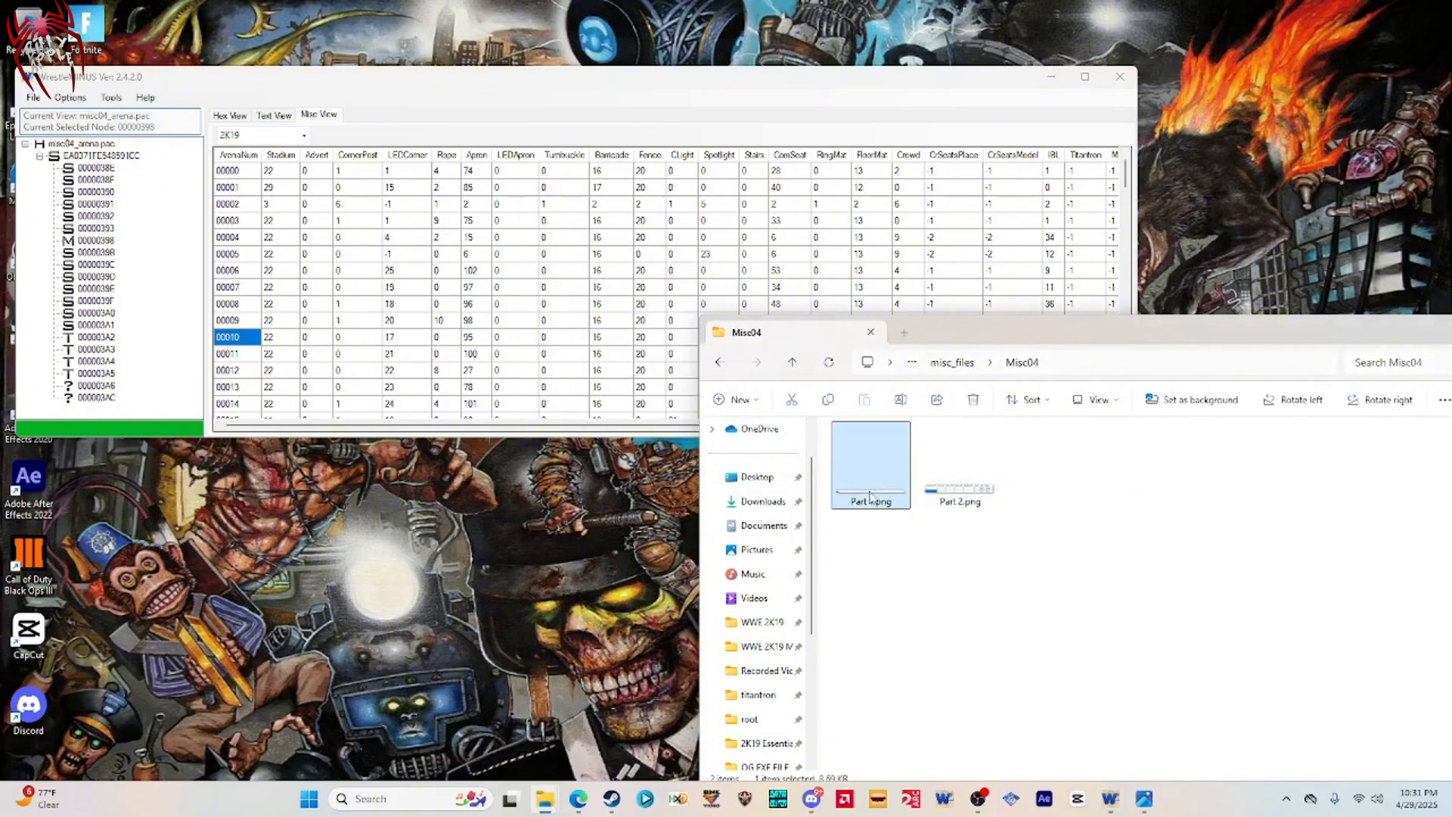
drag(689, 246, 462, 355)
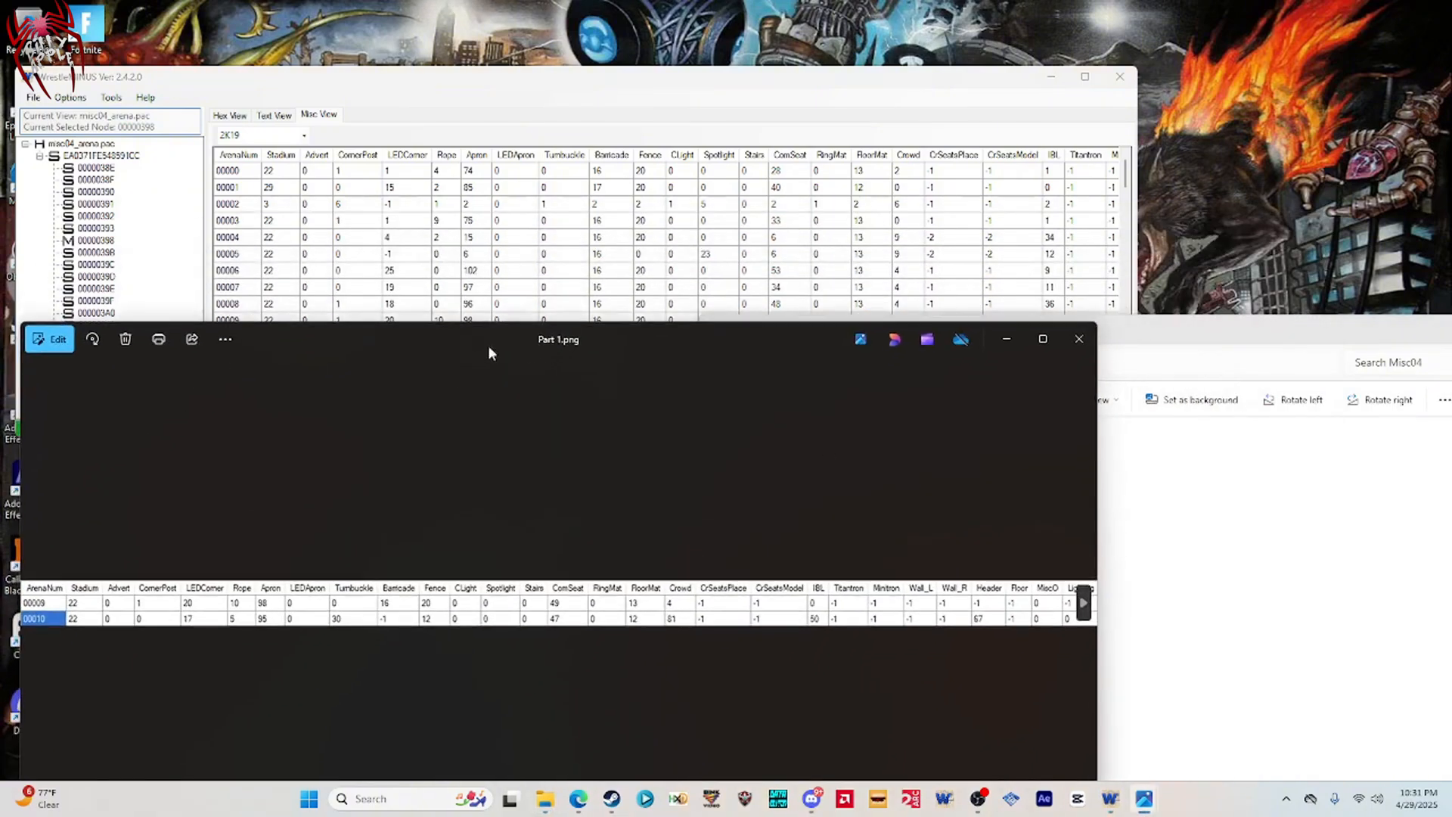
drag(520, 100, 520, 138)
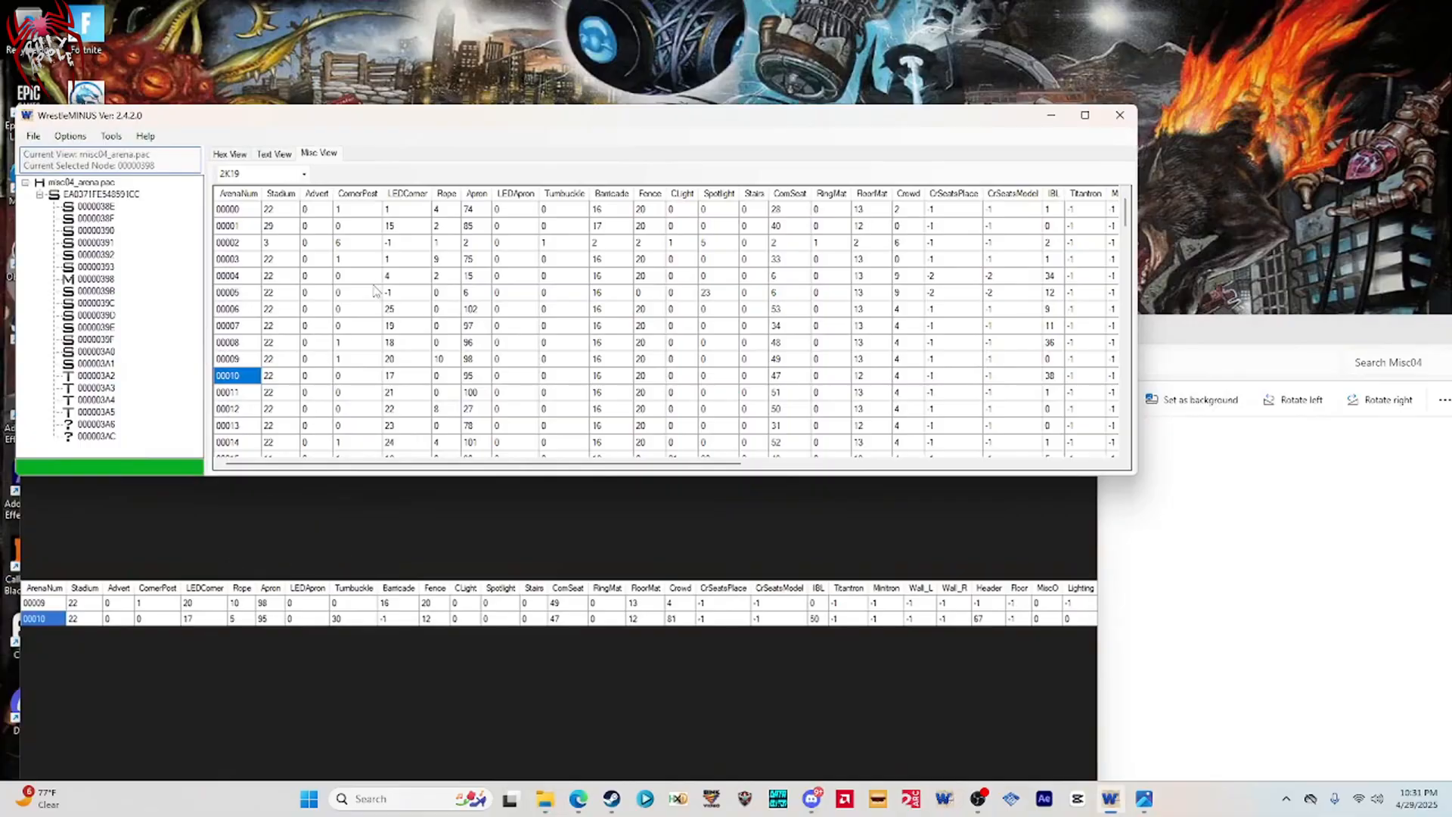
drag(362, 130, 270, 147)
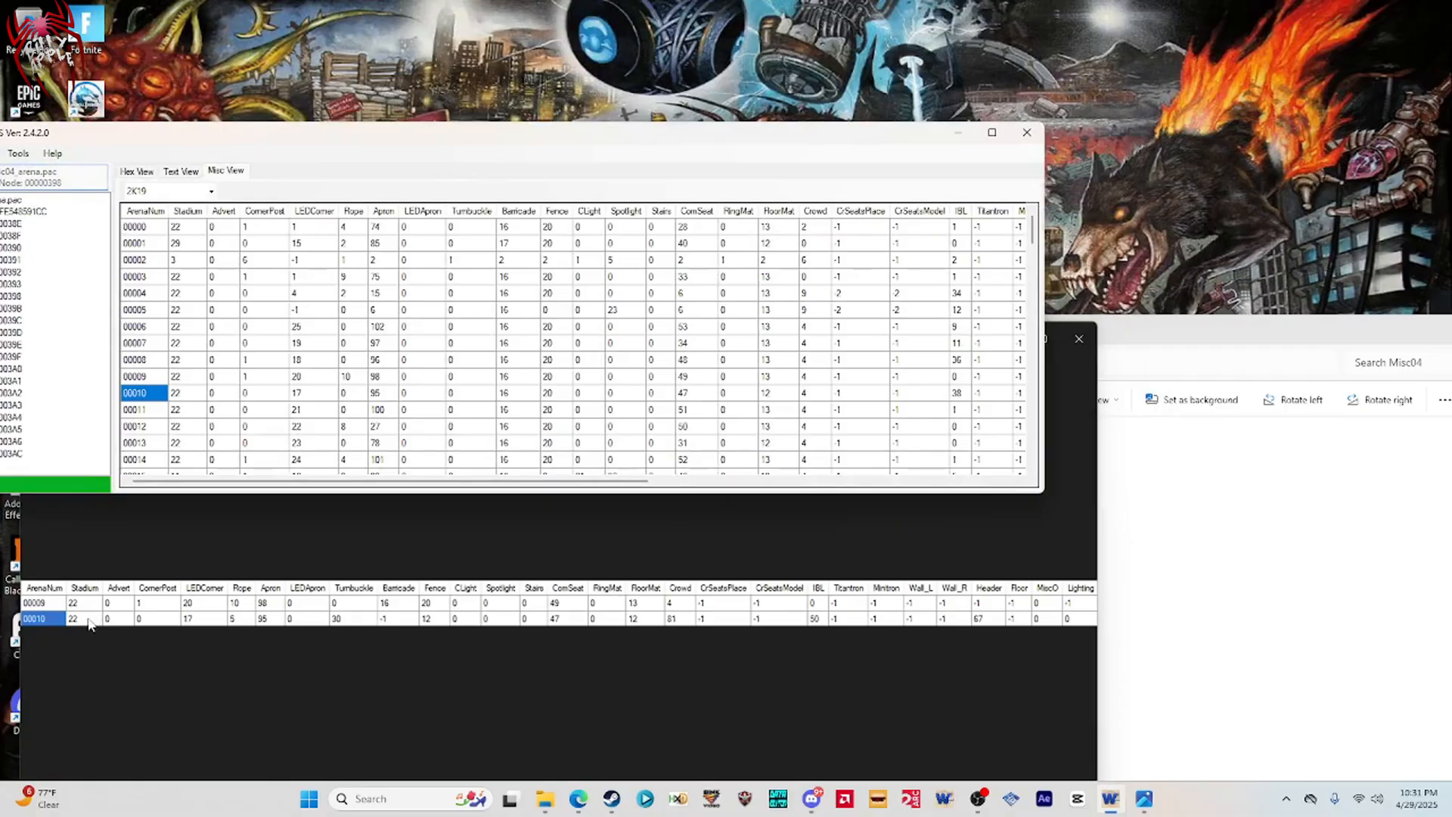
In arena row 00010, set Rope to 5, Turnbuckle to 30 and Barricade to -1.
scroll(176, 409, down, 3)
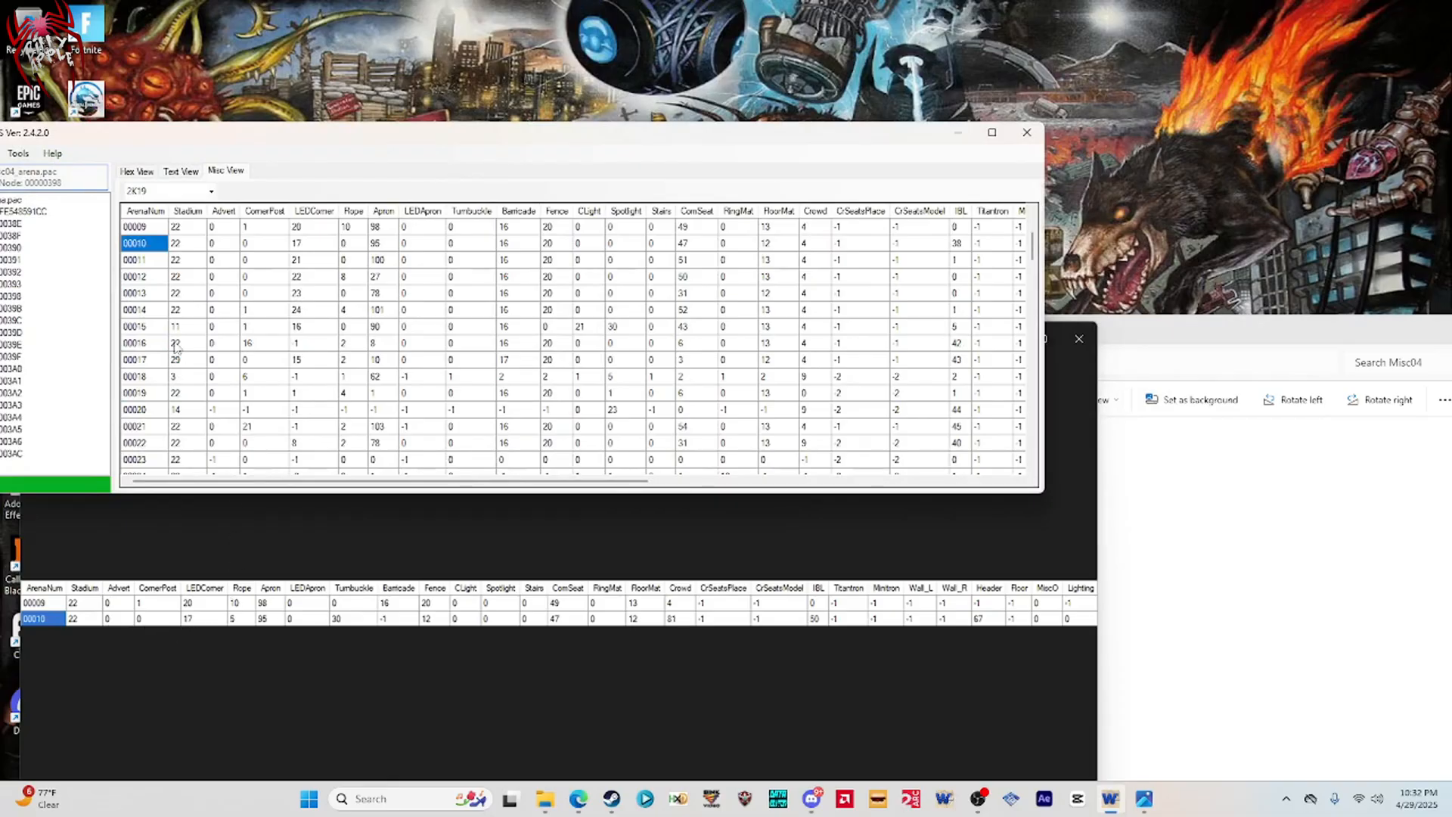
click(354, 245)
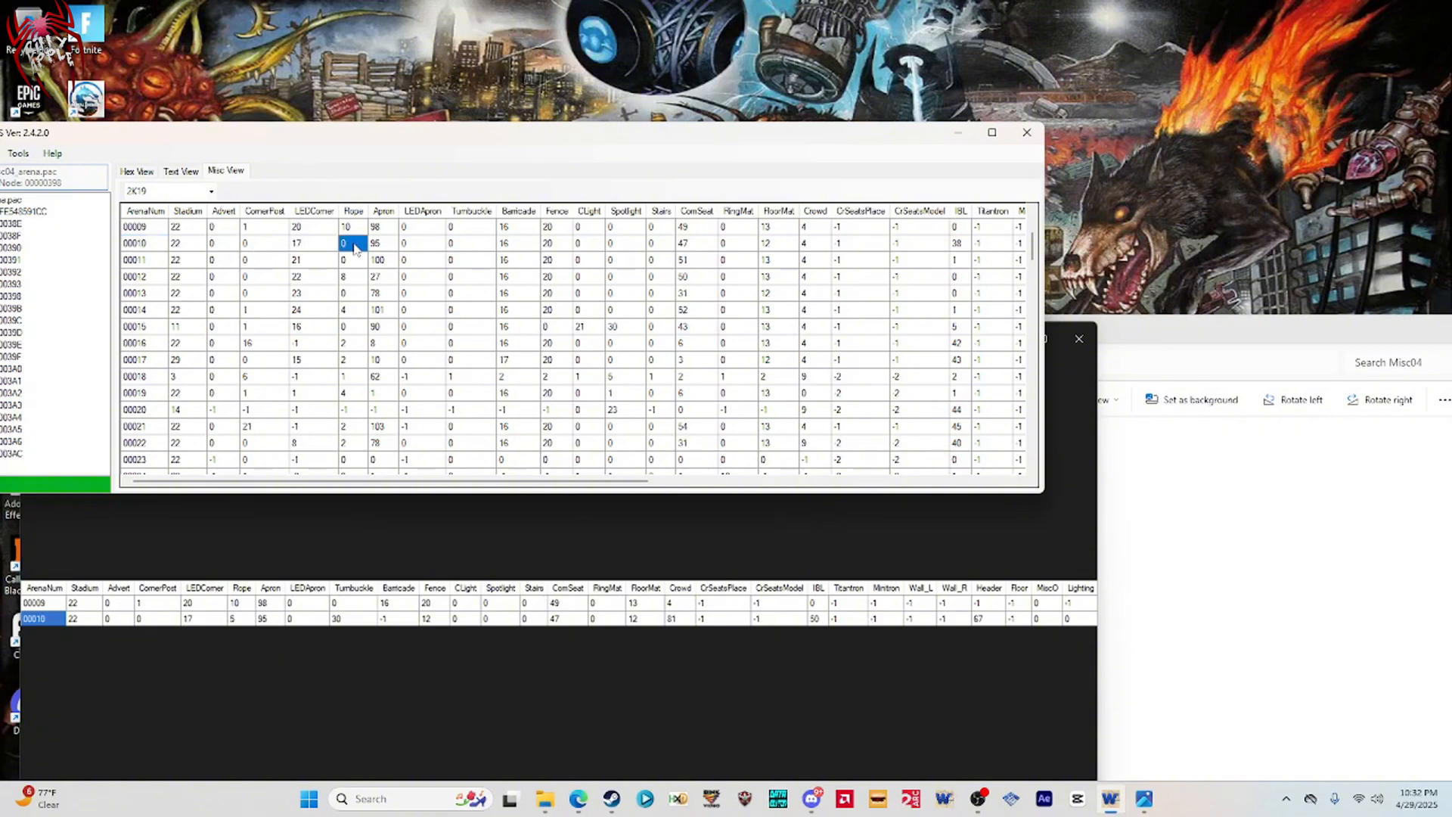
text(5)
click(385, 243)
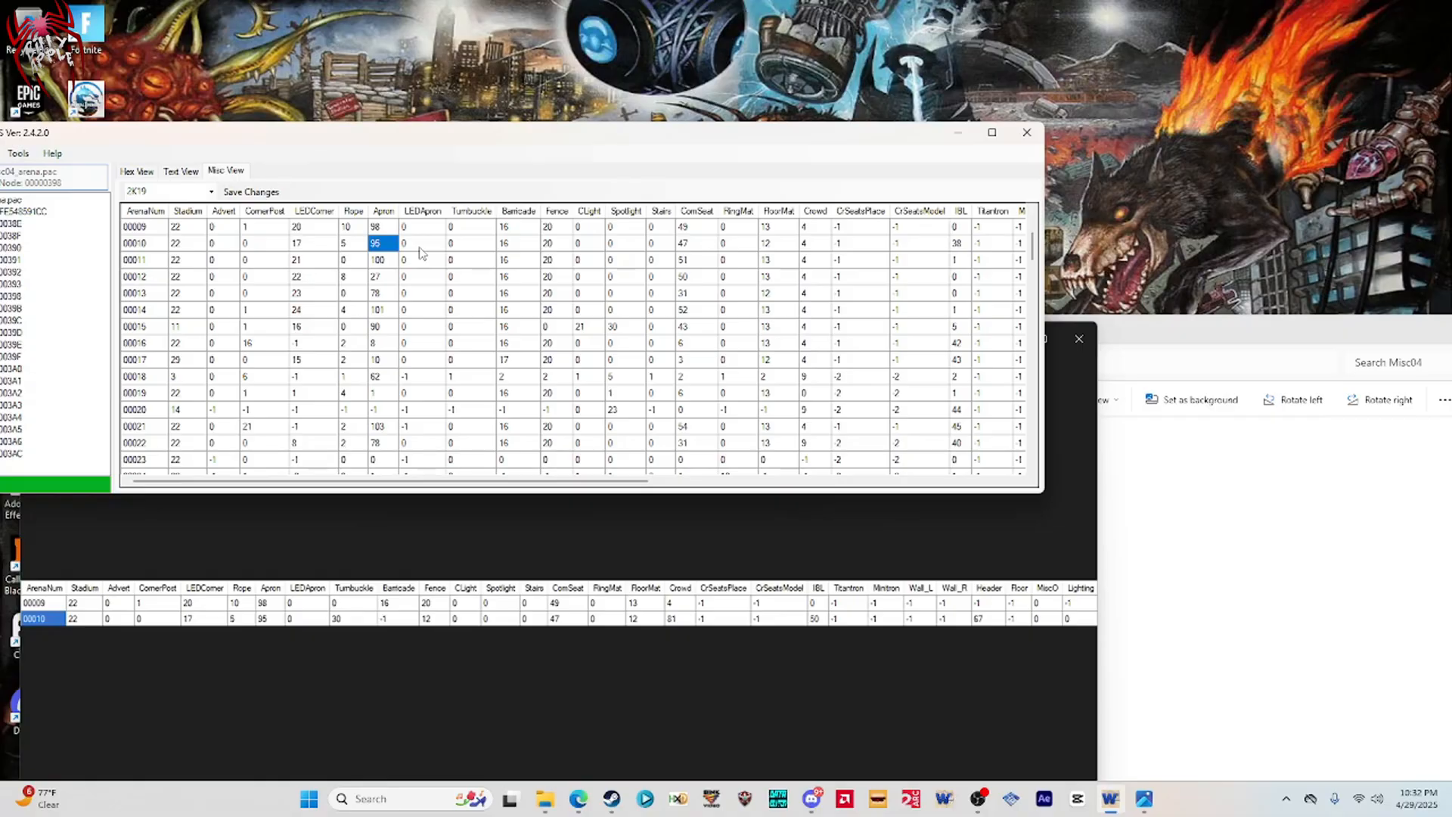
click(458, 245)
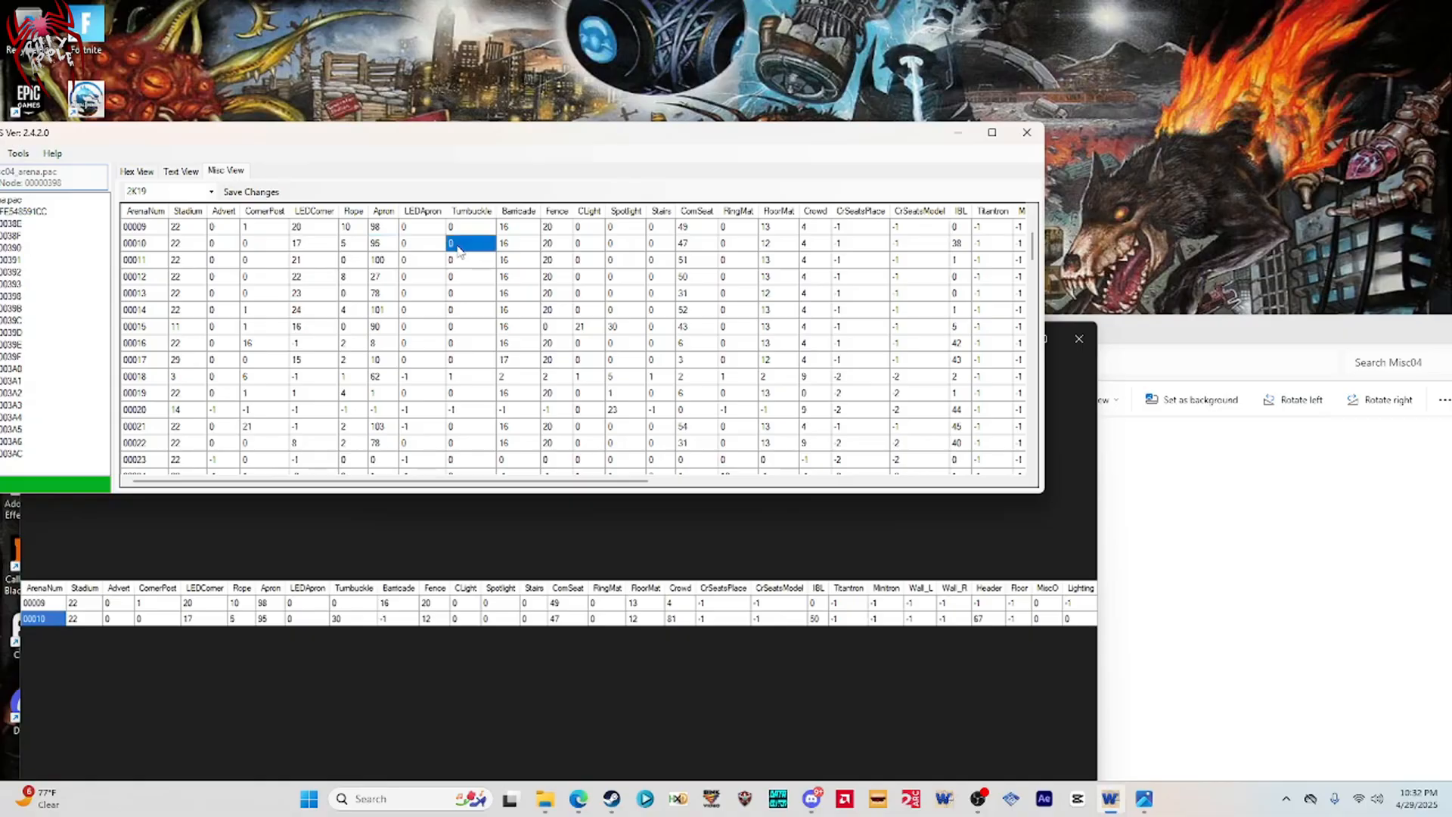
text(30)
click(508, 248)
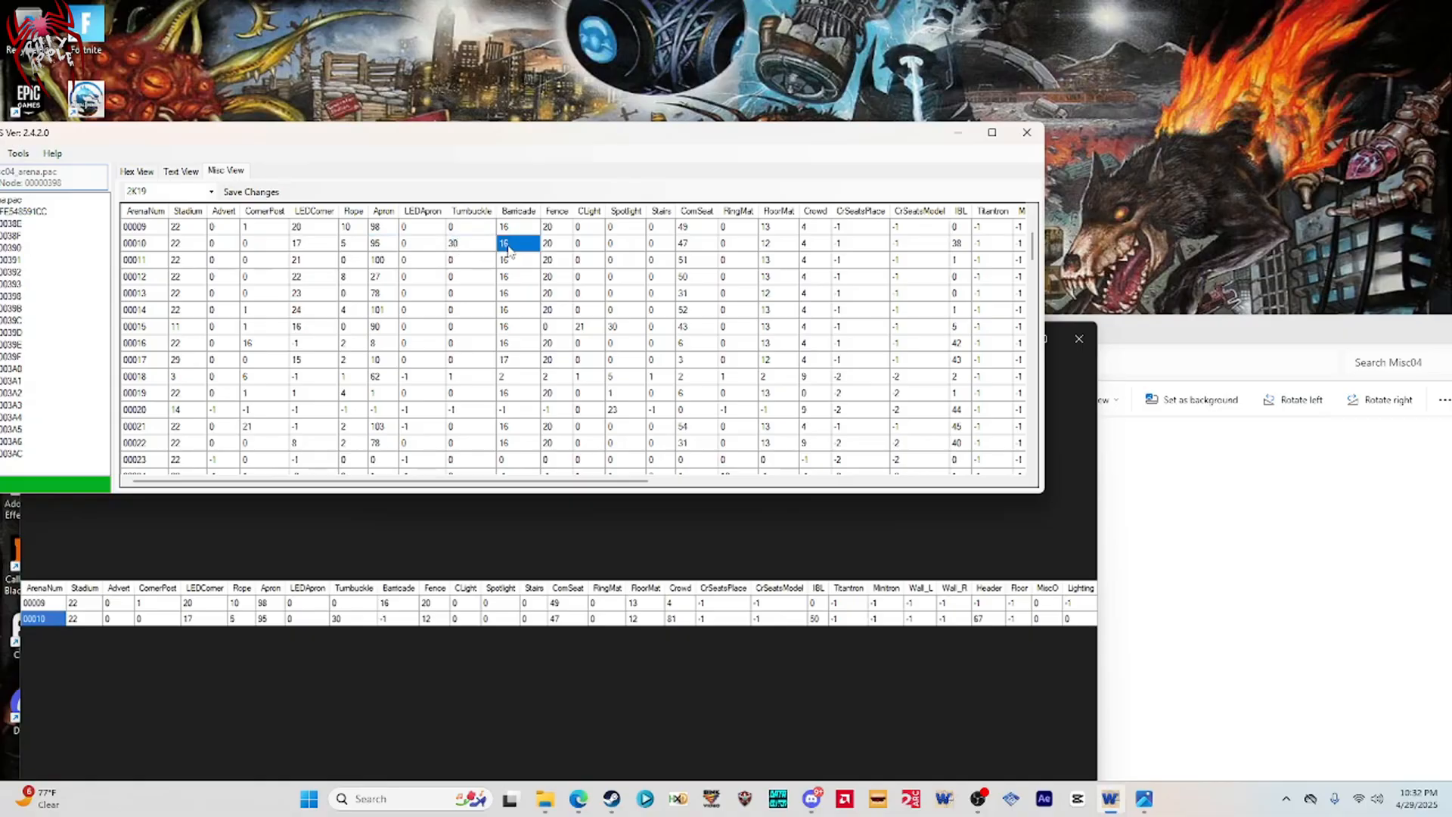
text(-1)
click(551, 244)
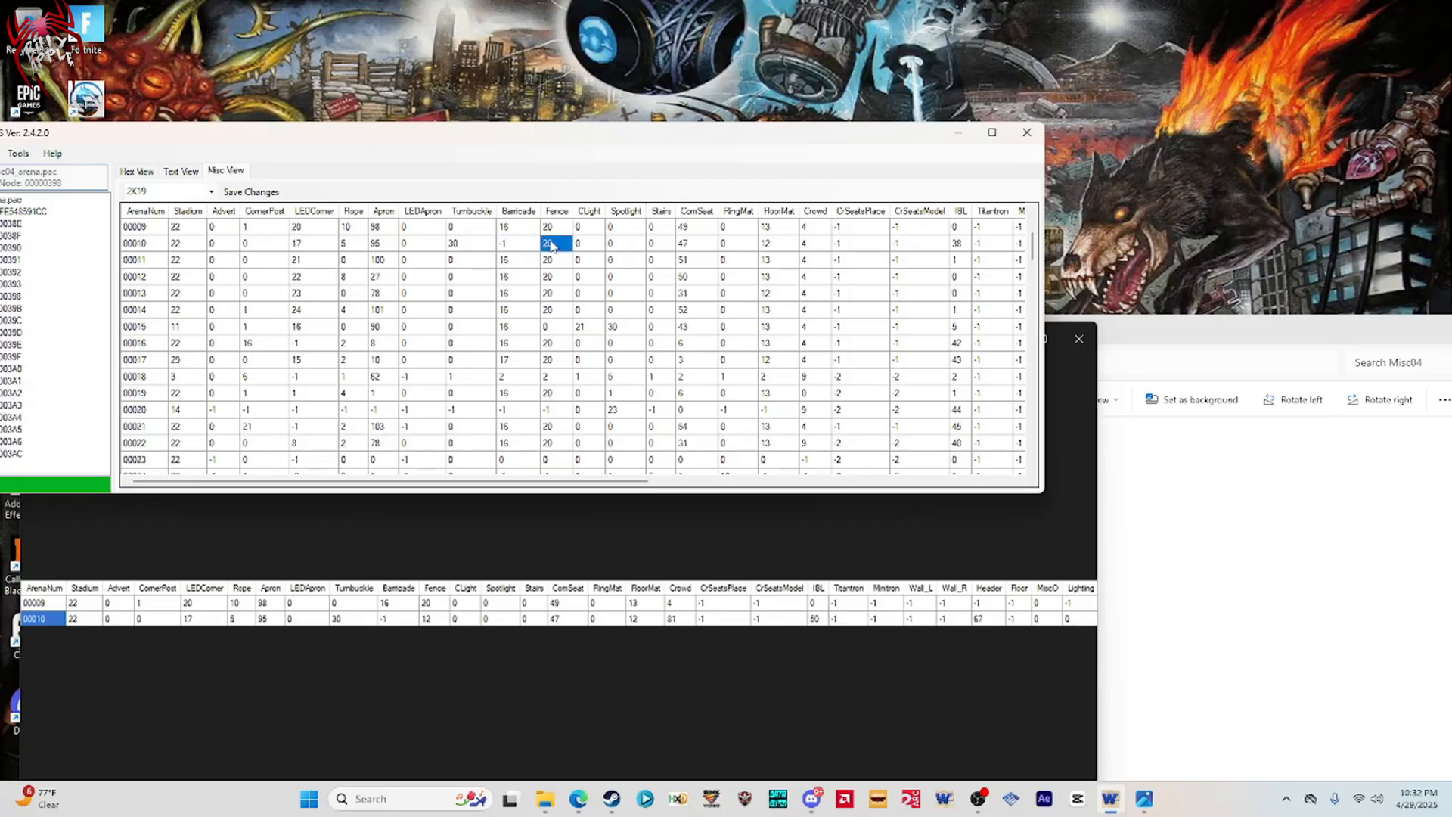
In arena row 00010, set Fence to 12, Crowd to 81 and IBL to 50 to match the reference image.
text(-1)
click(581, 244)
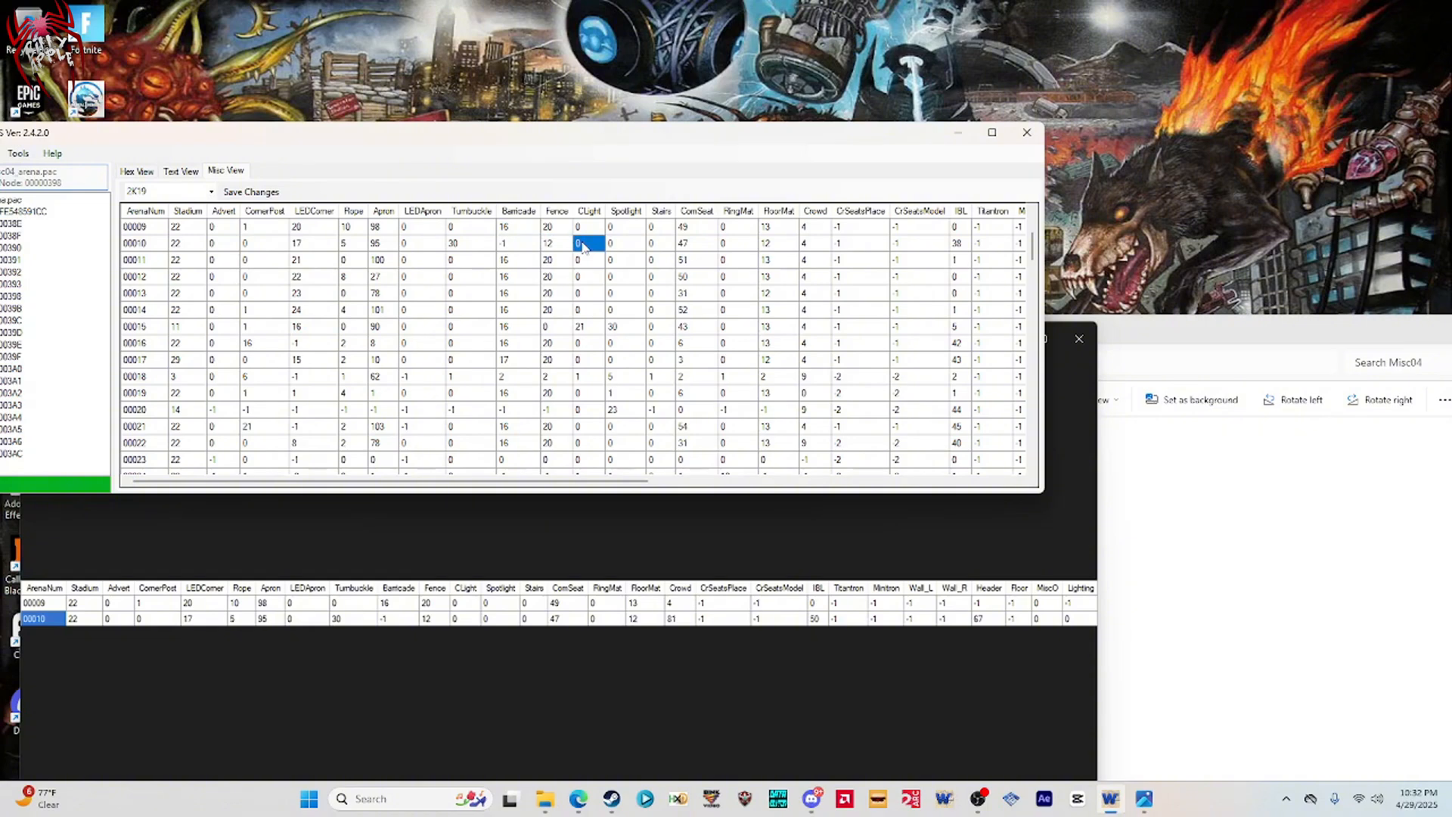
click(732, 245)
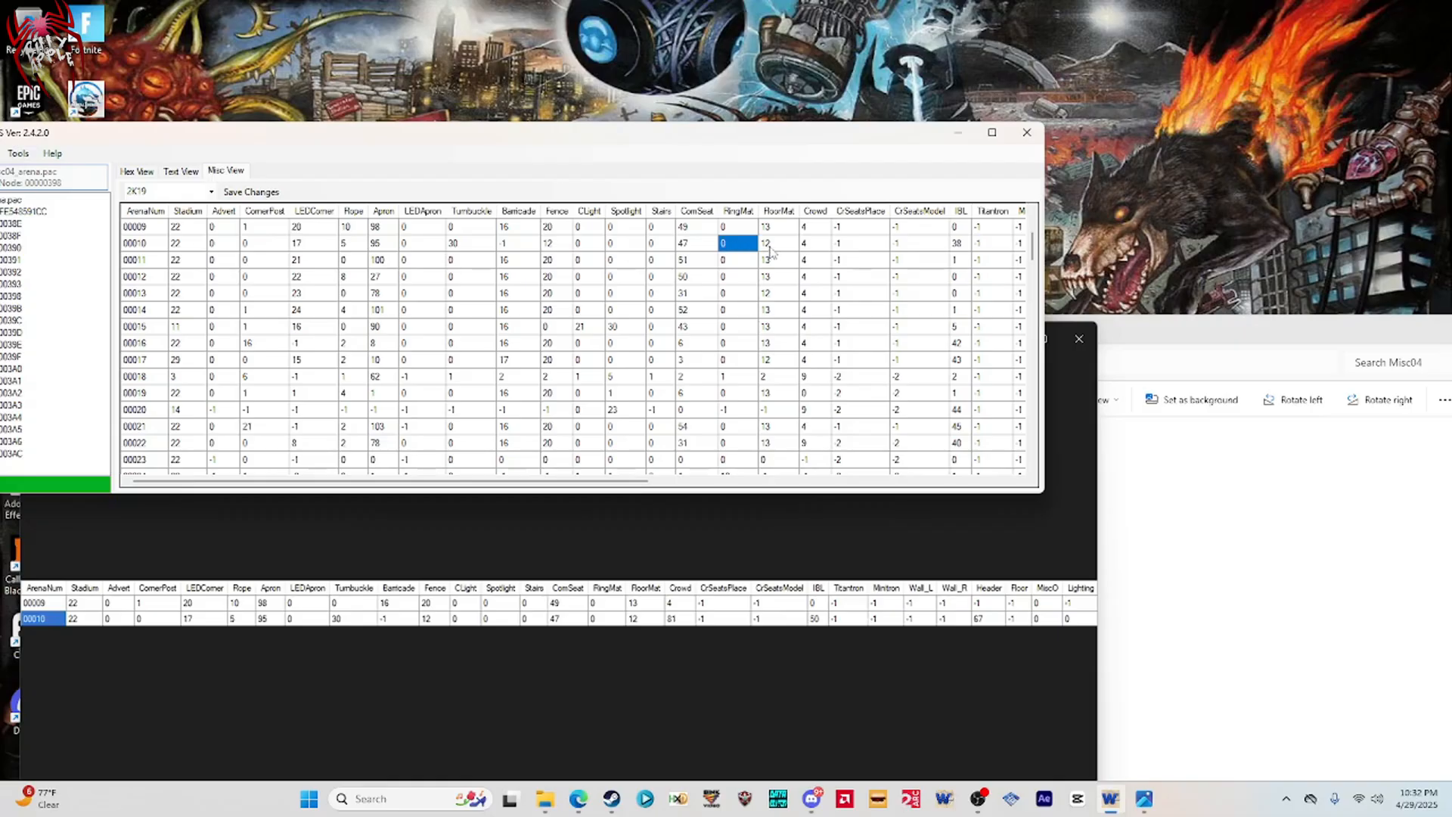
click(770, 245)
click(808, 245)
text(81)
click(957, 244)
text(50)
Set Header to 67 in arena row 00010 and close the Part 1.png reference image.
drag(422, 480, 649, 488)
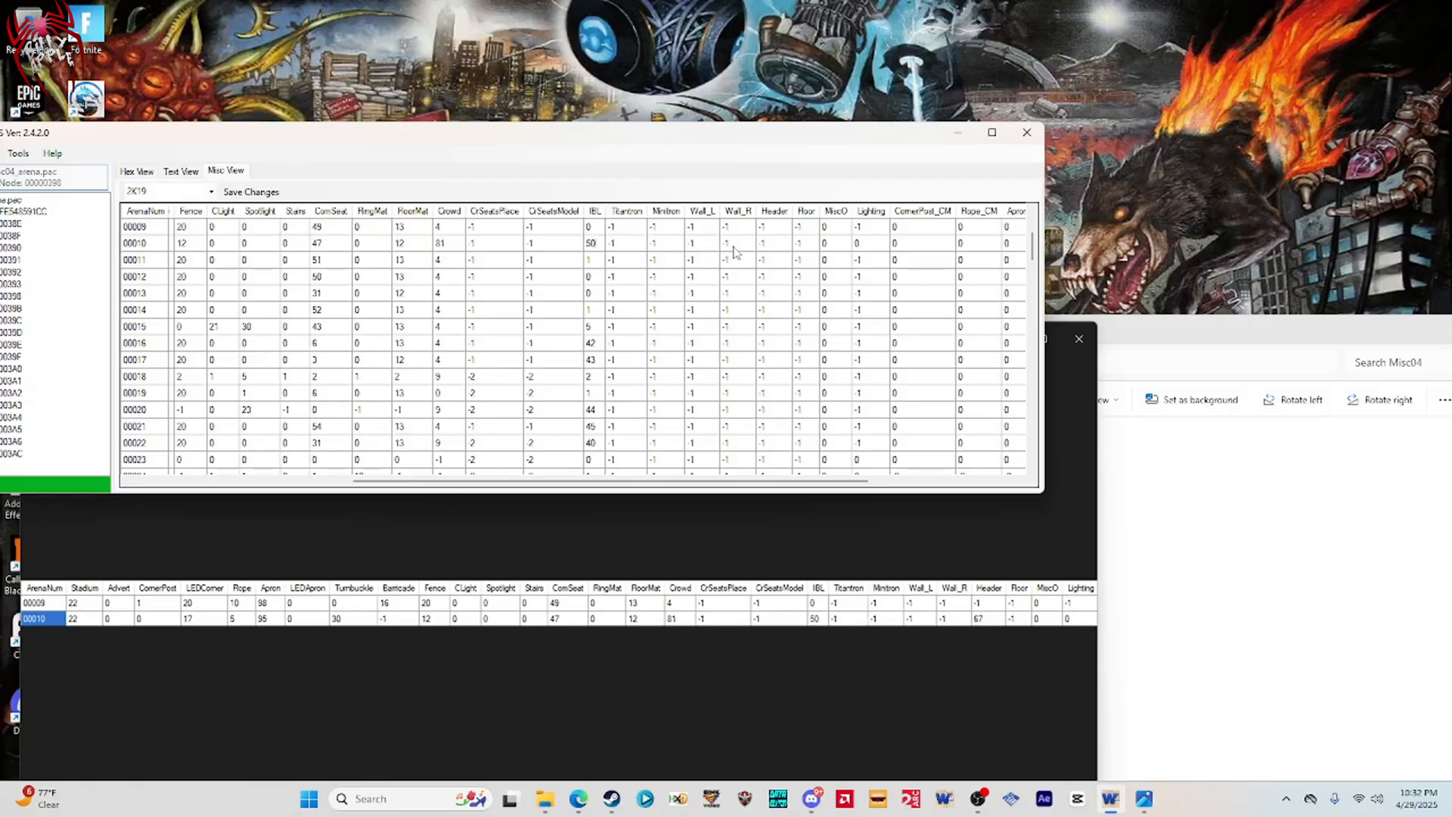
click(766, 246)
text(0)
click(870, 243)
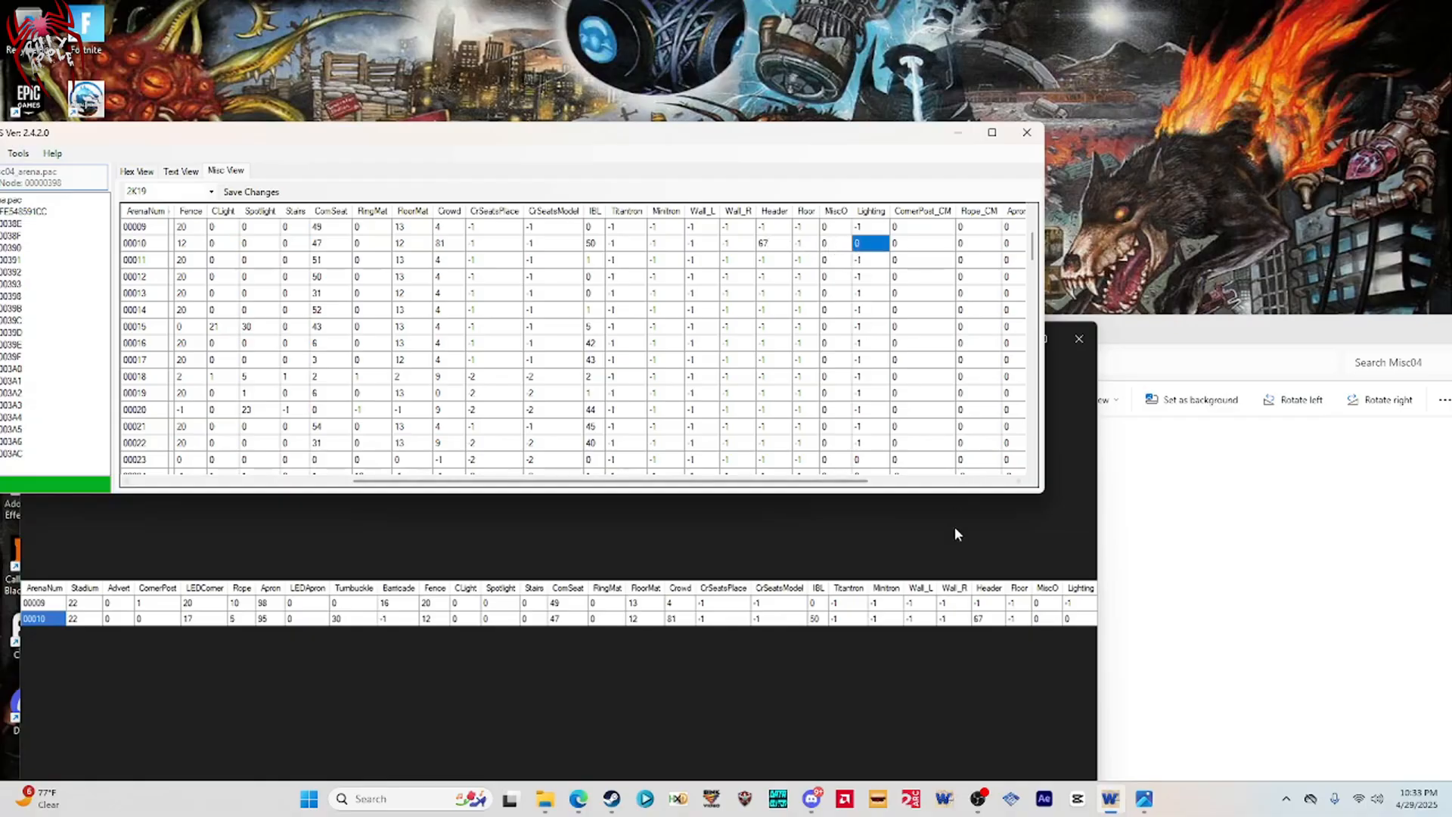
click(964, 573)
click(1079, 338)
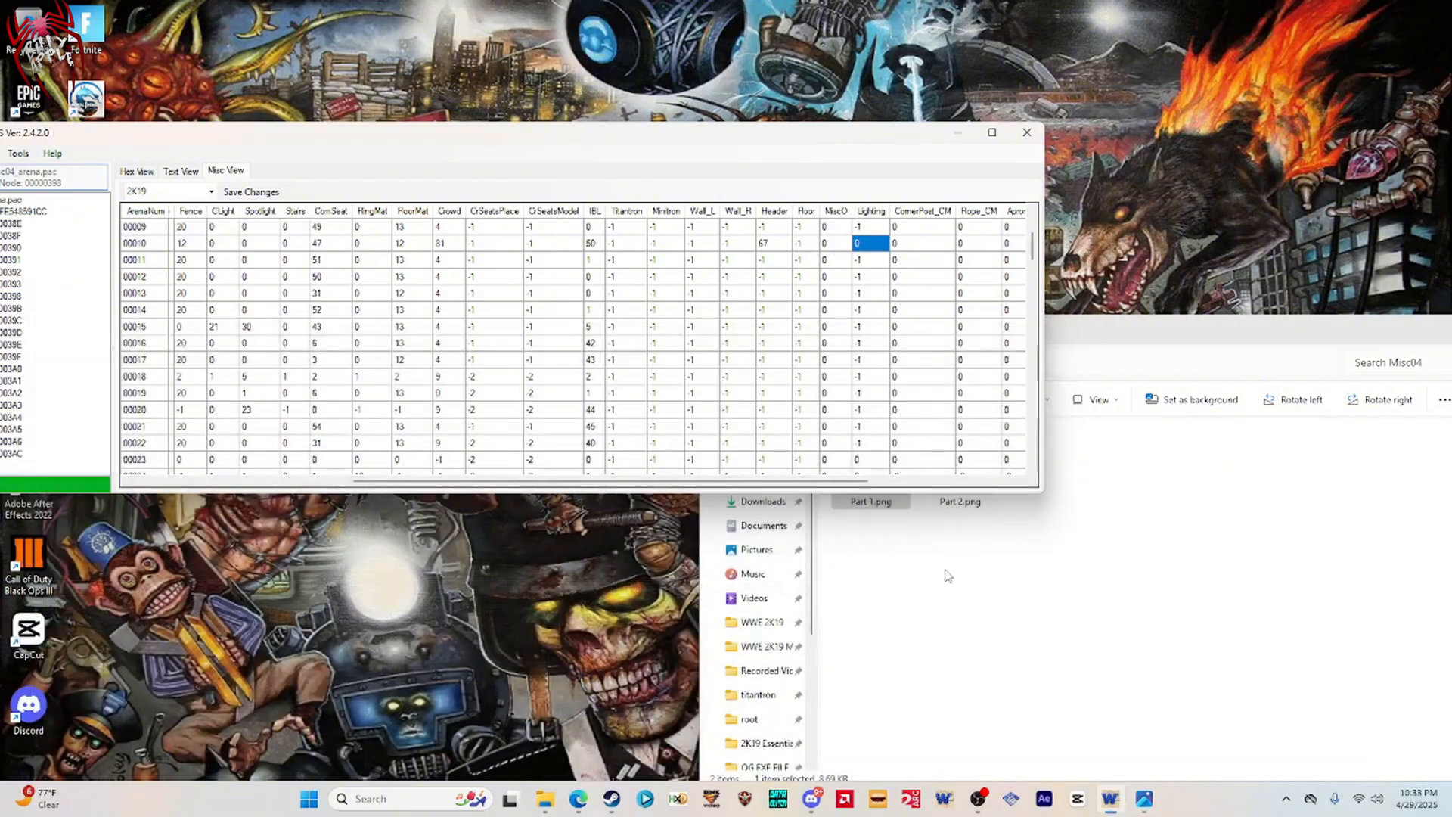
Open Misc04's Part 2.png below the arena table and compare its CornerPost_CM to version columns with row 00010.
drag(1023, 323, 998, 313)
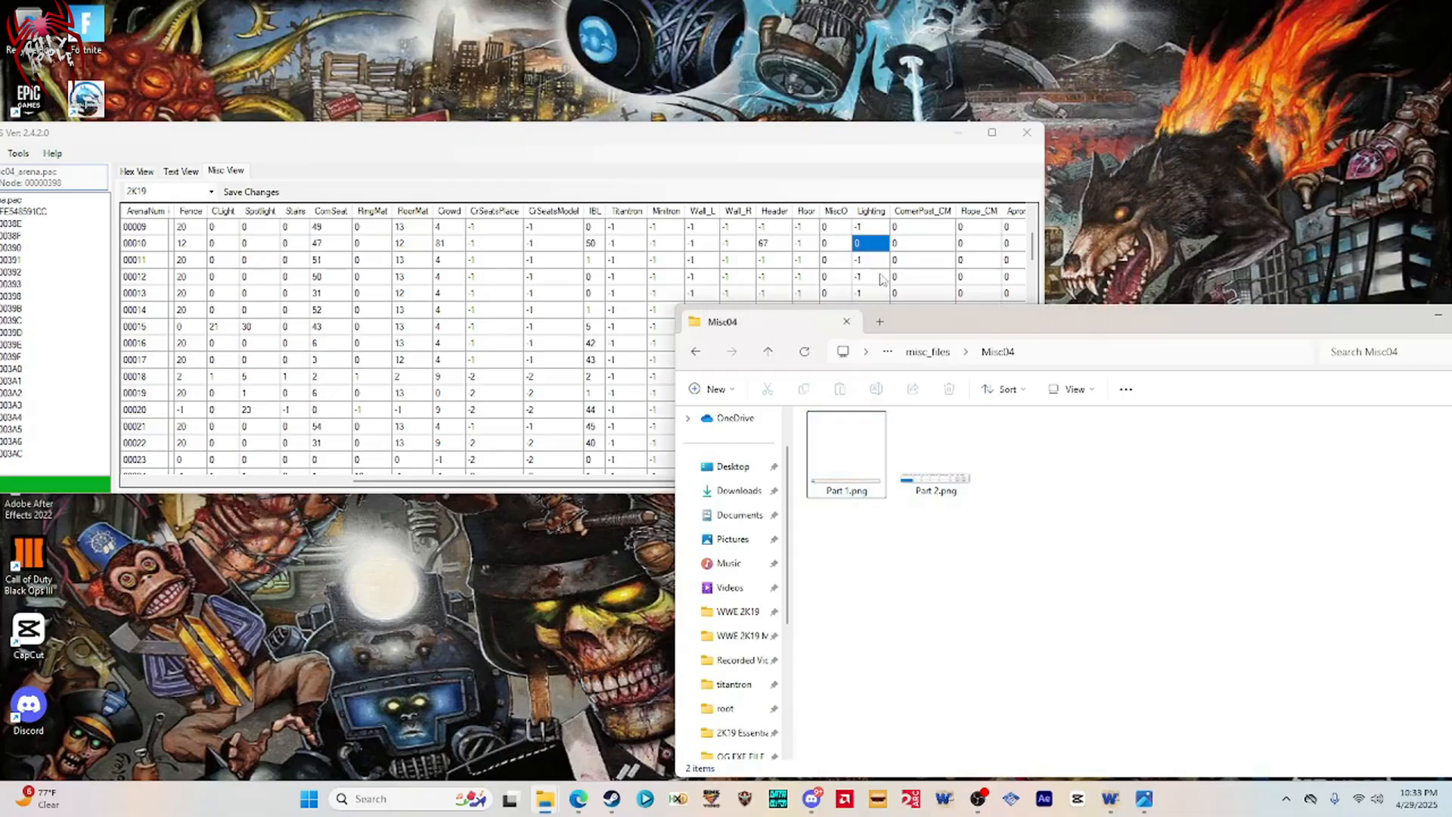
double_click(935, 476)
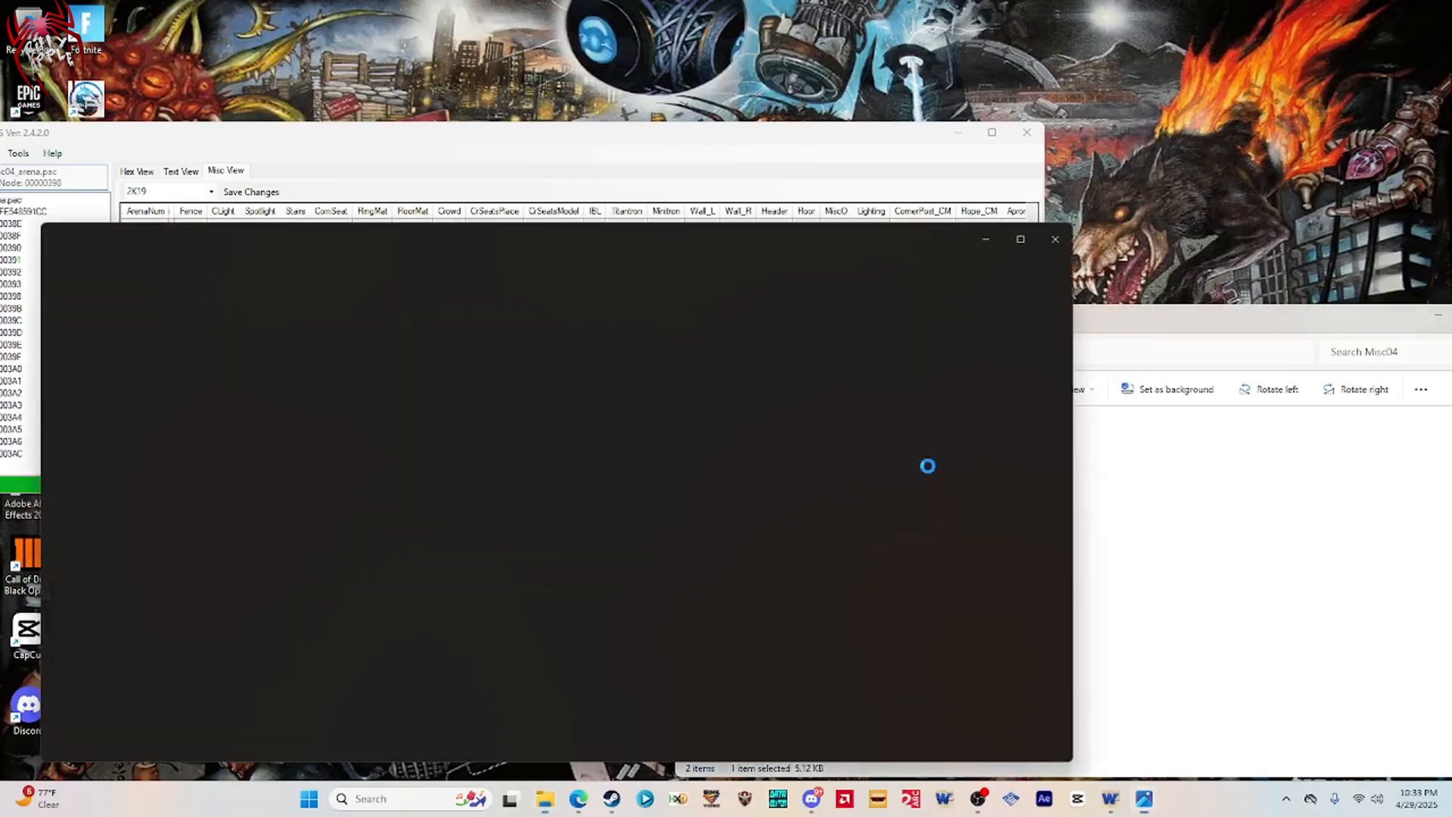
drag(749, 240, 780, 222)
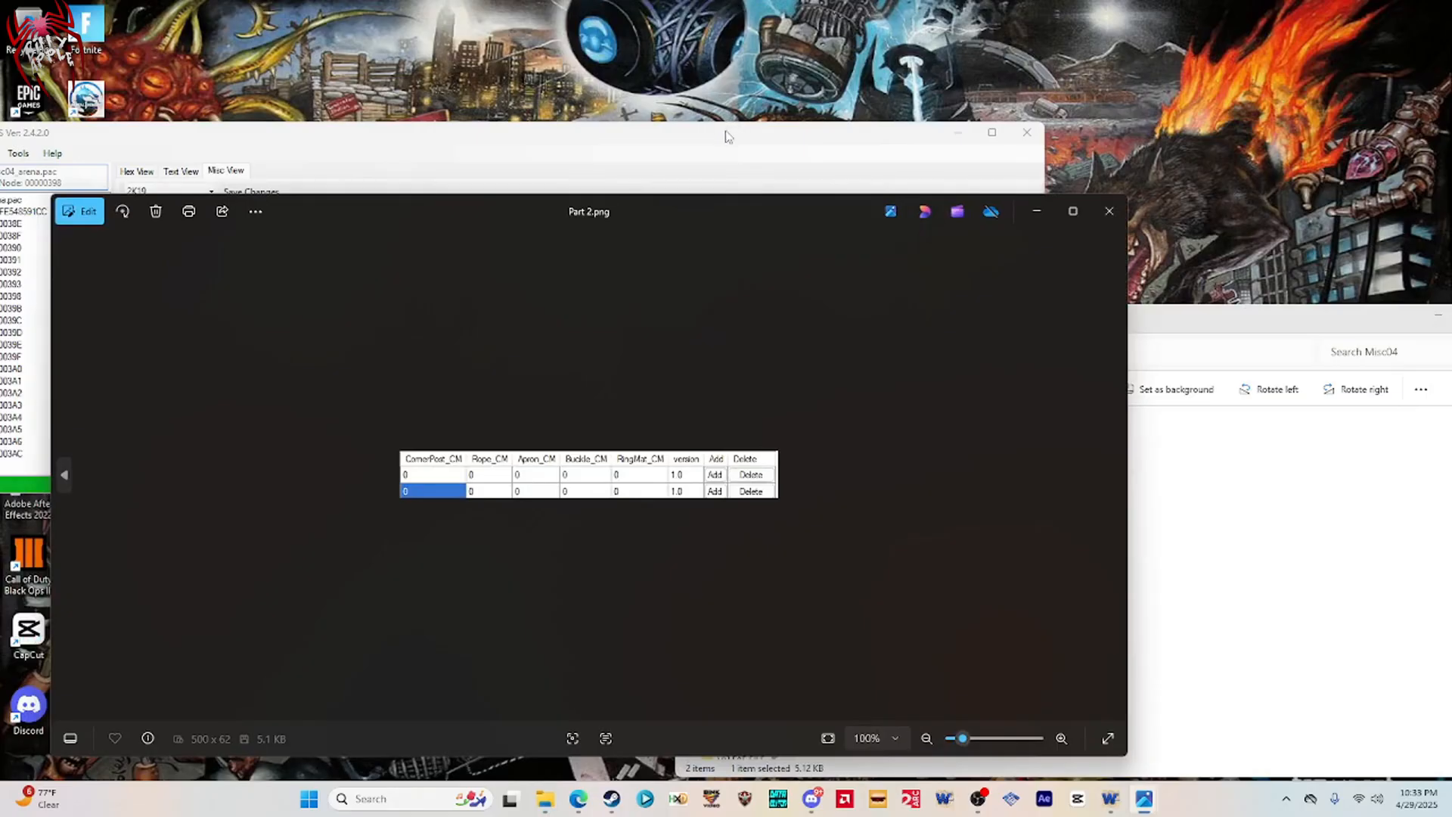
click(724, 133)
click(508, 556)
drag(601, 221, 608, 466)
click(620, 150)
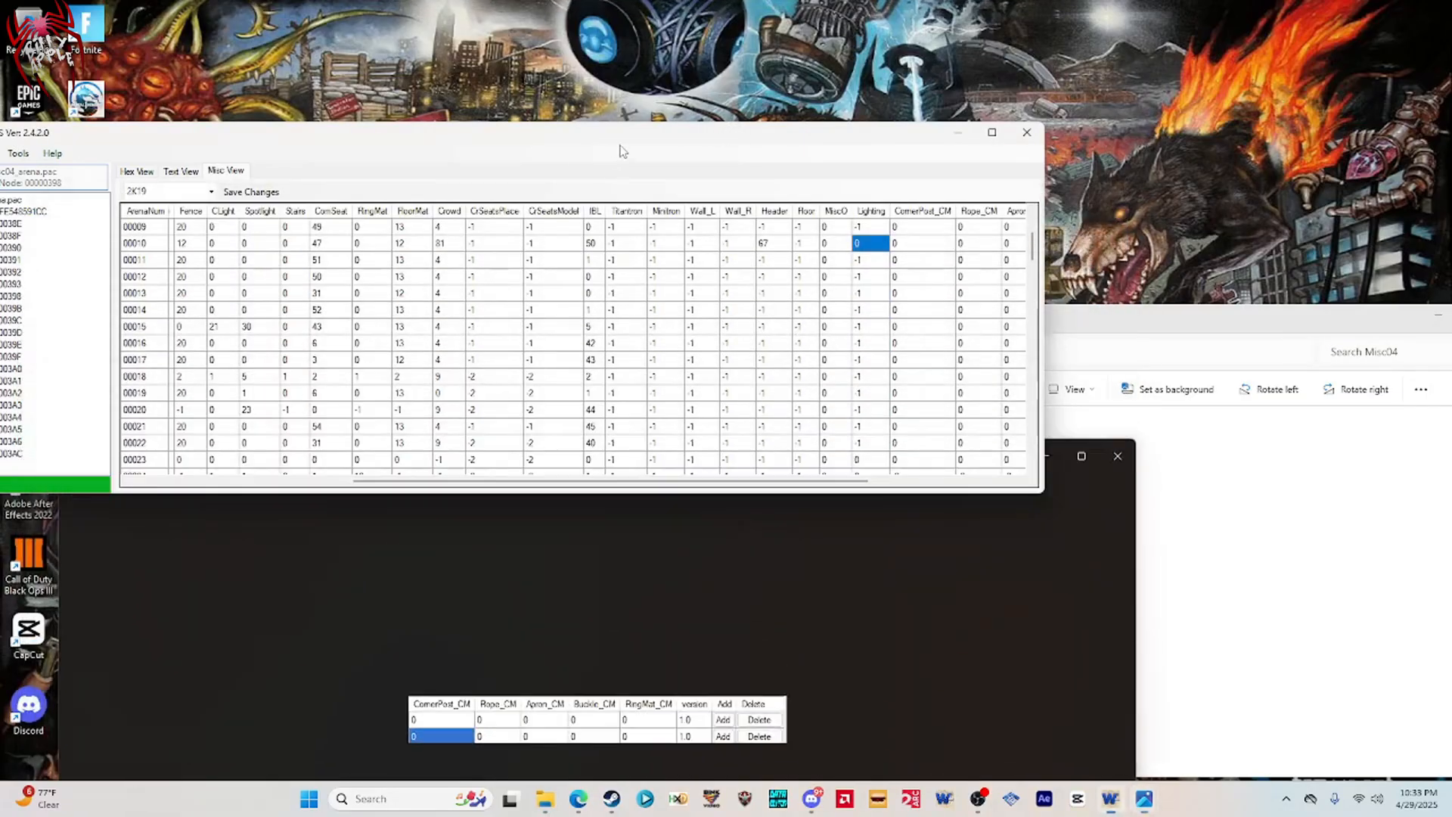
drag(477, 484, 633, 486)
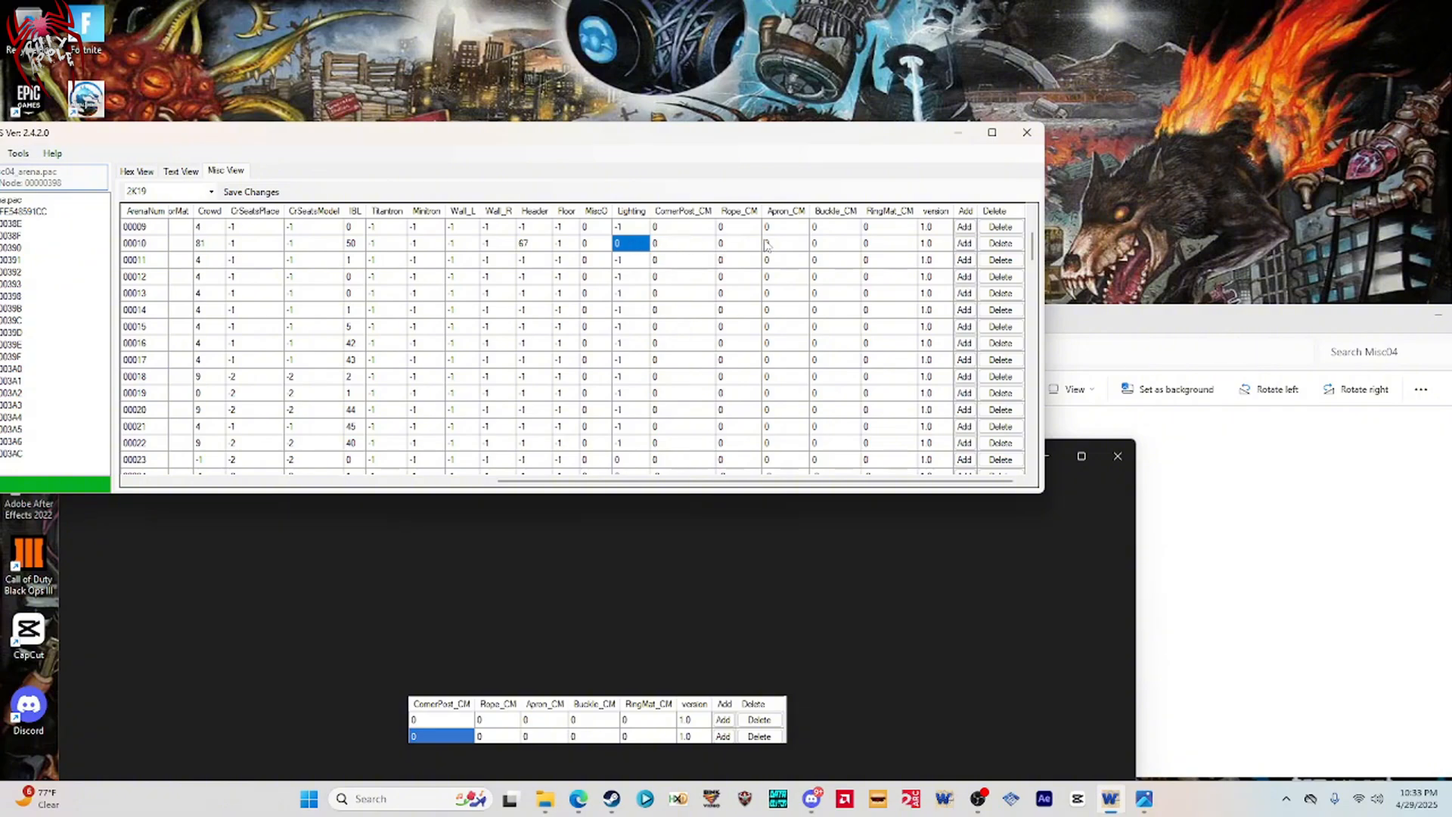
Save the pending arena table changes to misc04_arena.pac.
drag(700, 136, 934, 168)
click(267, 333)
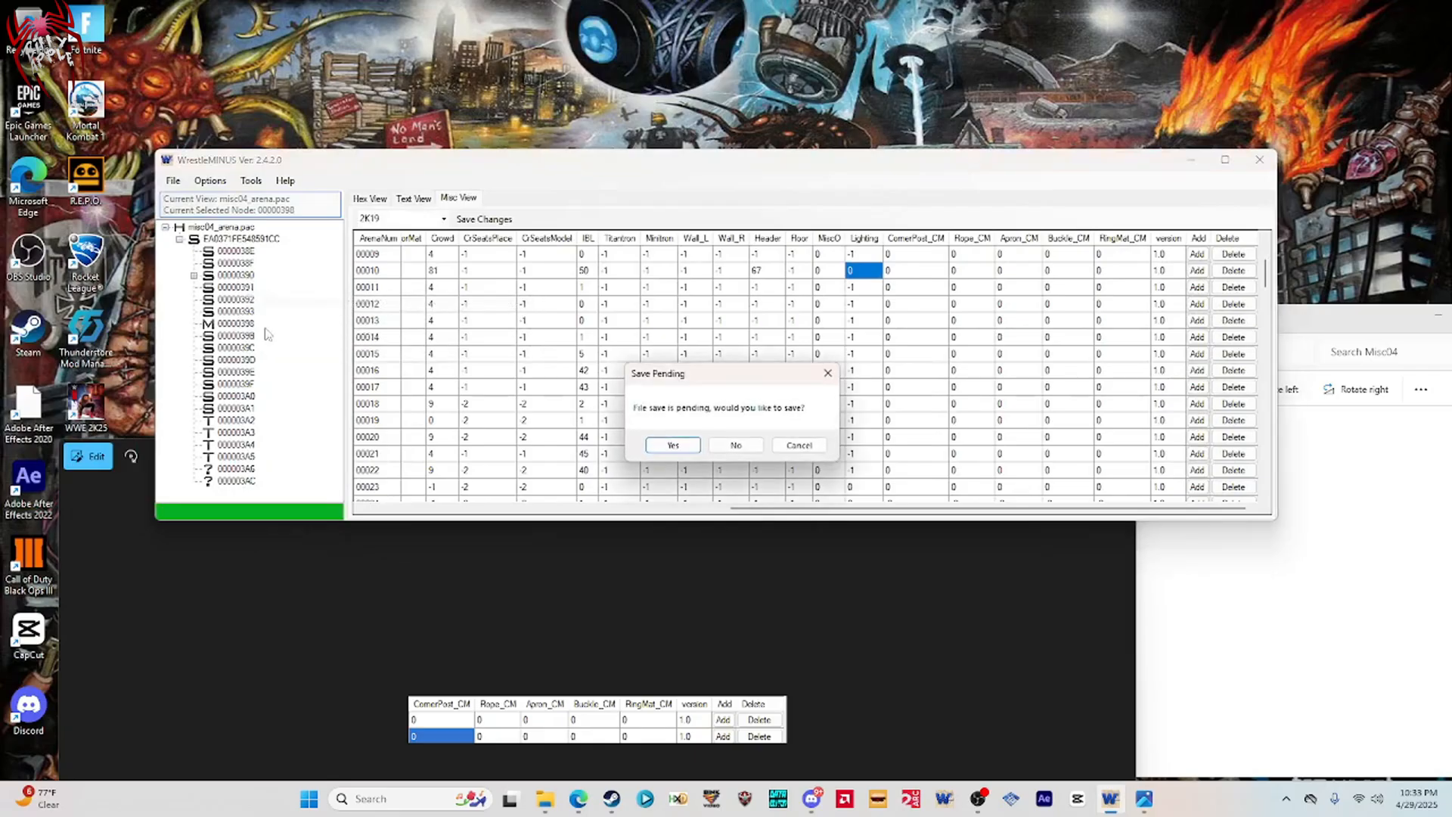
click(673, 446)
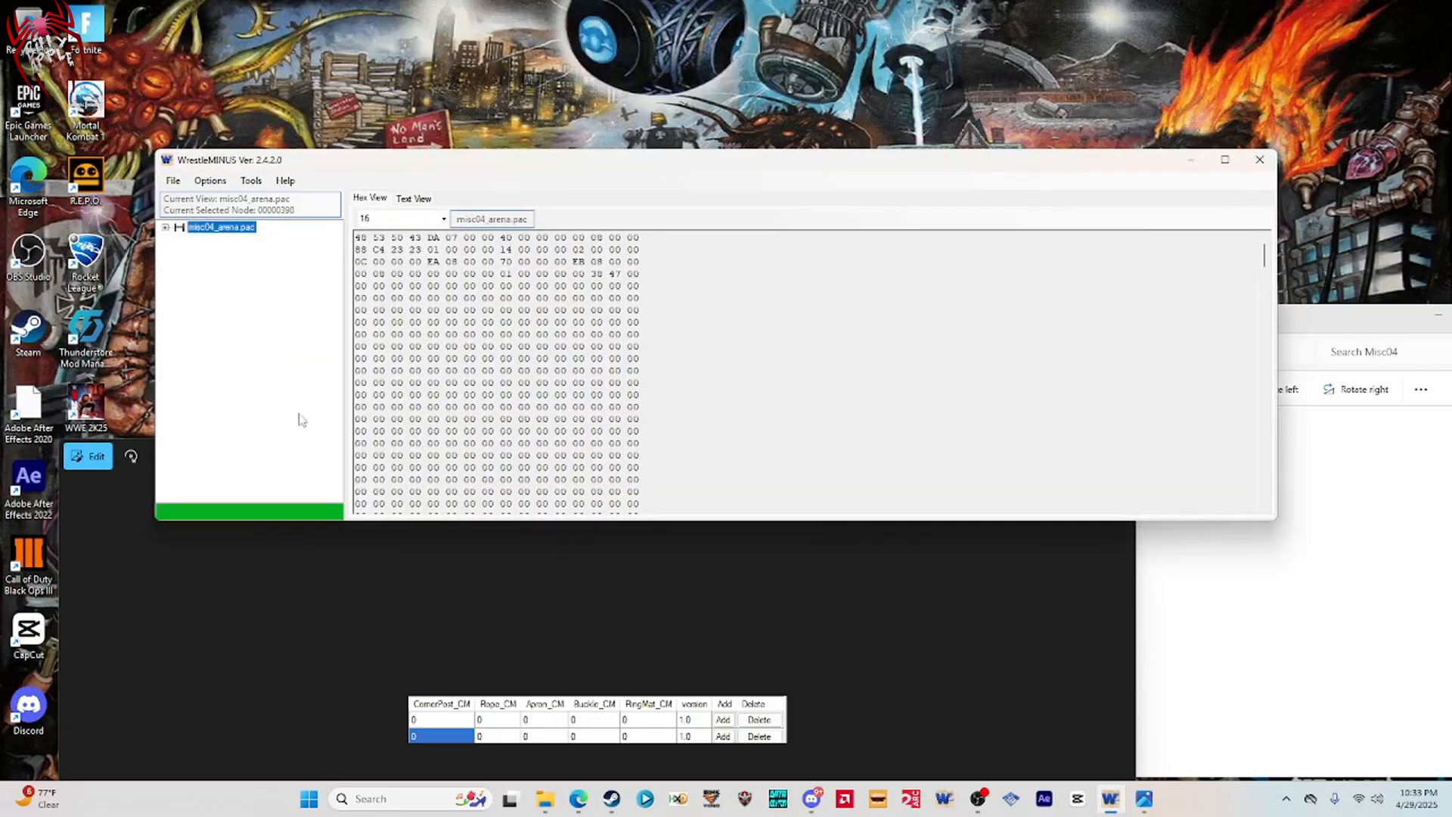
Permanently delete the backup file misc04_arena.pac.bak from the game's pac\root folder.
click(173, 180)
click(196, 214)
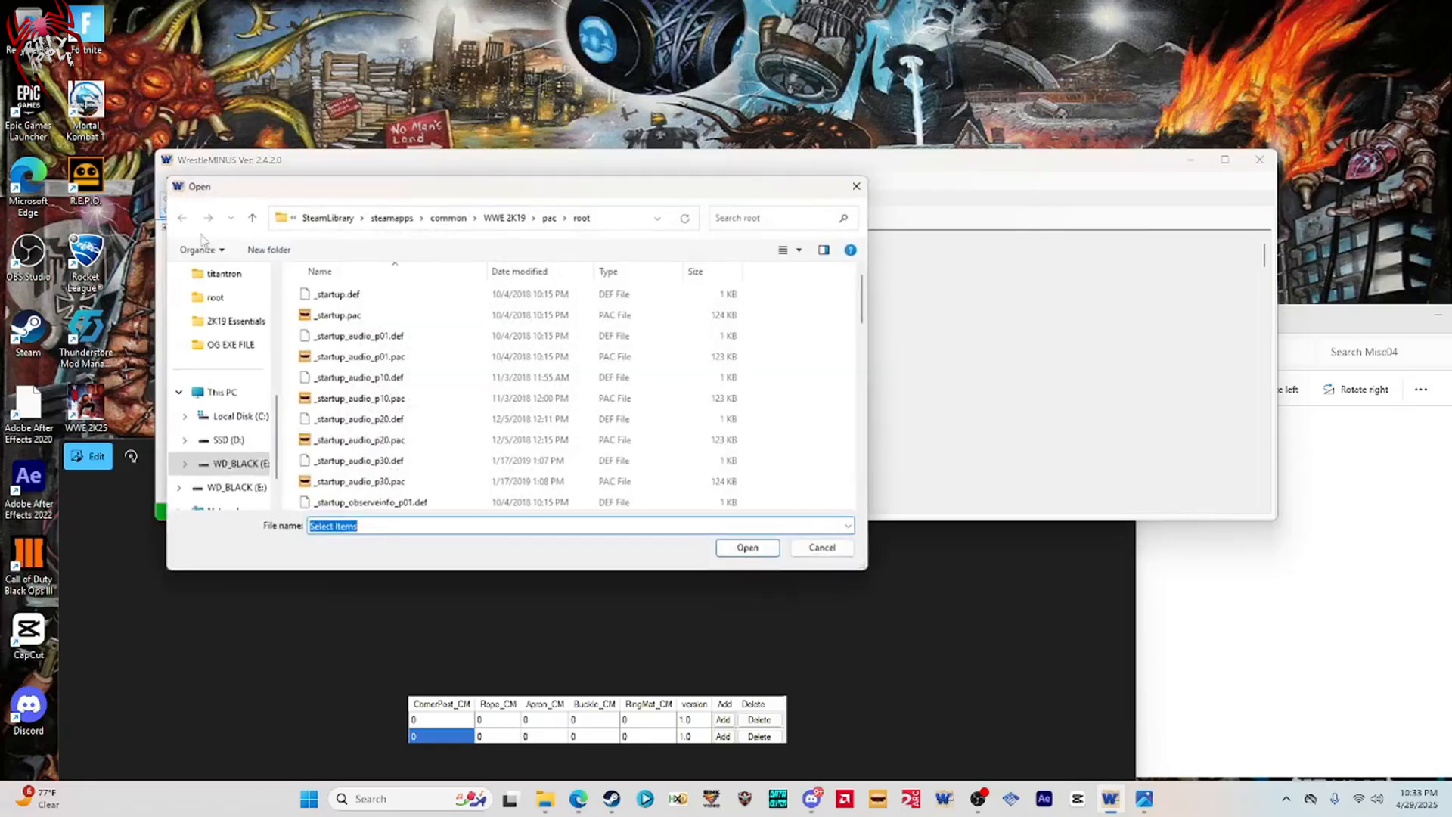
scroll(360, 448, down, 15)
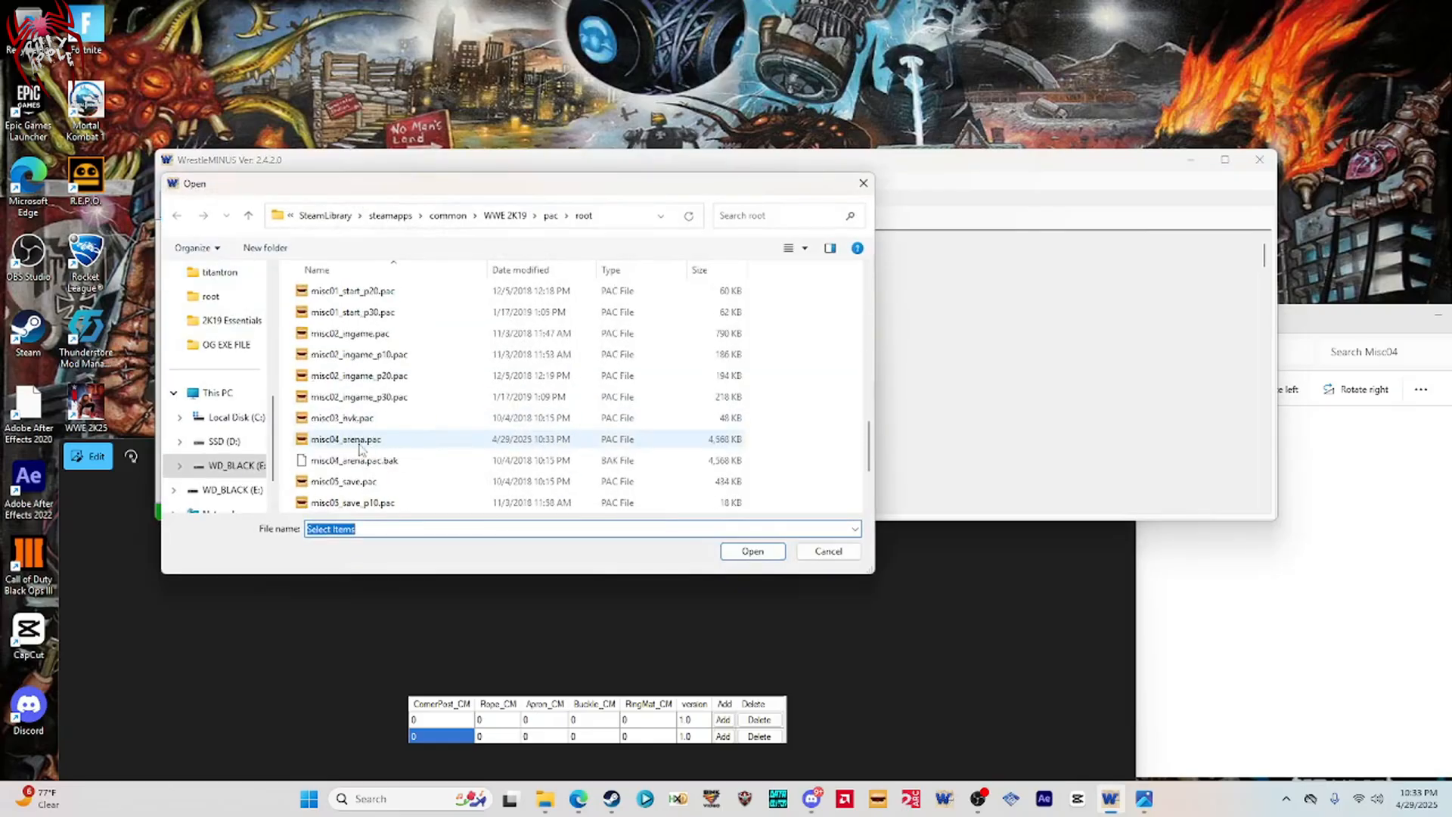
click(349, 461)
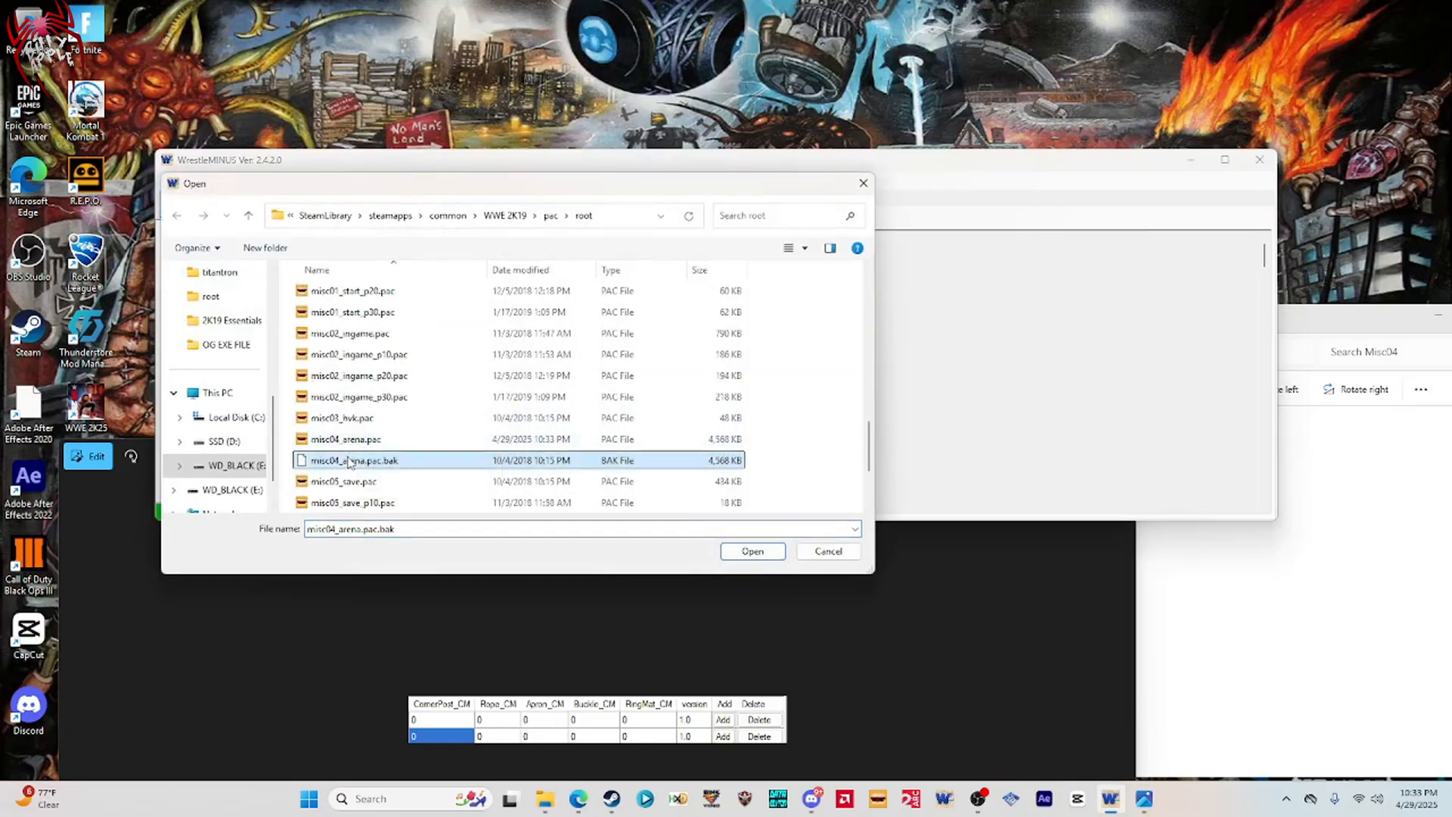
key(Delete)
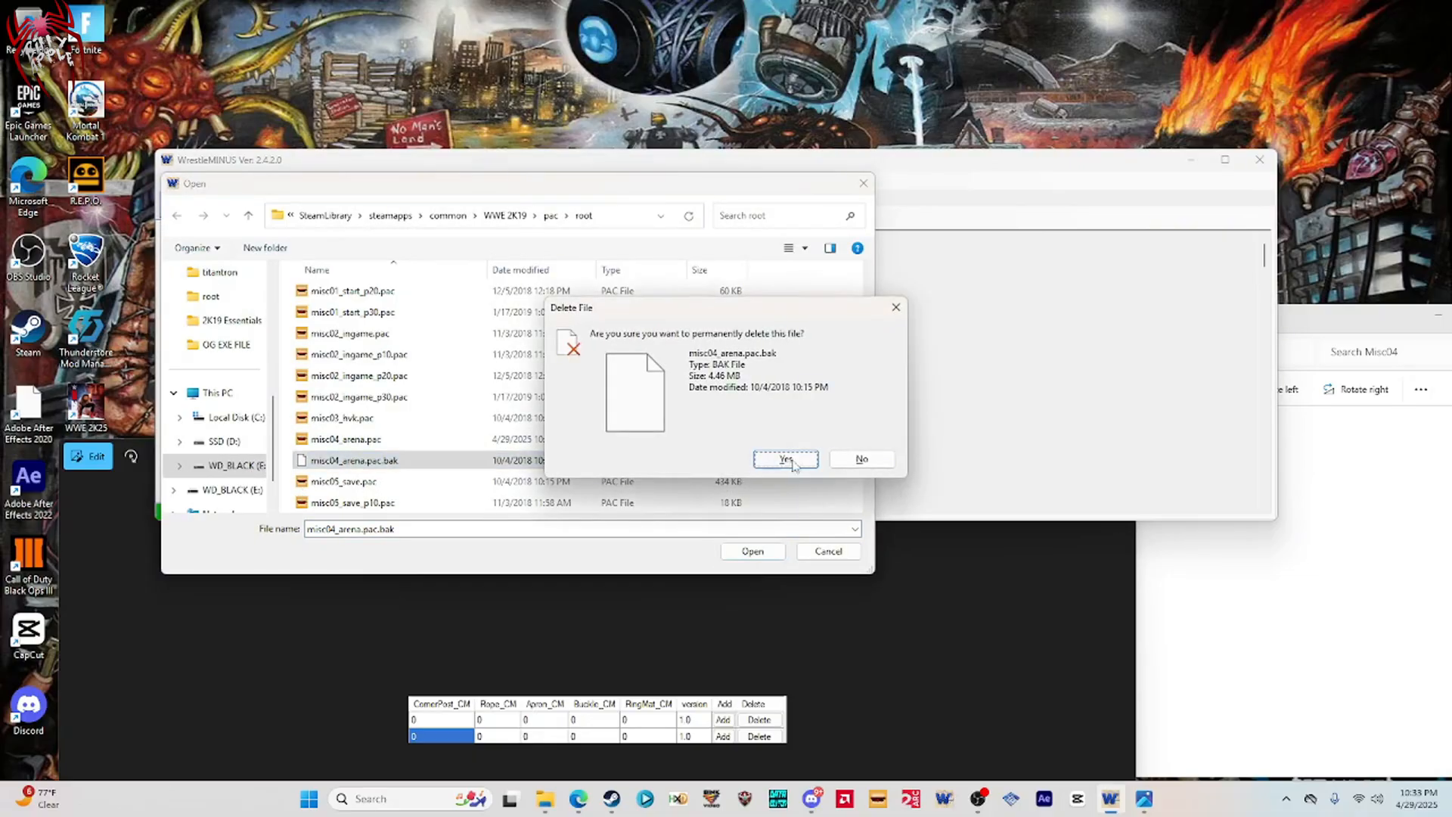
click(791, 463)
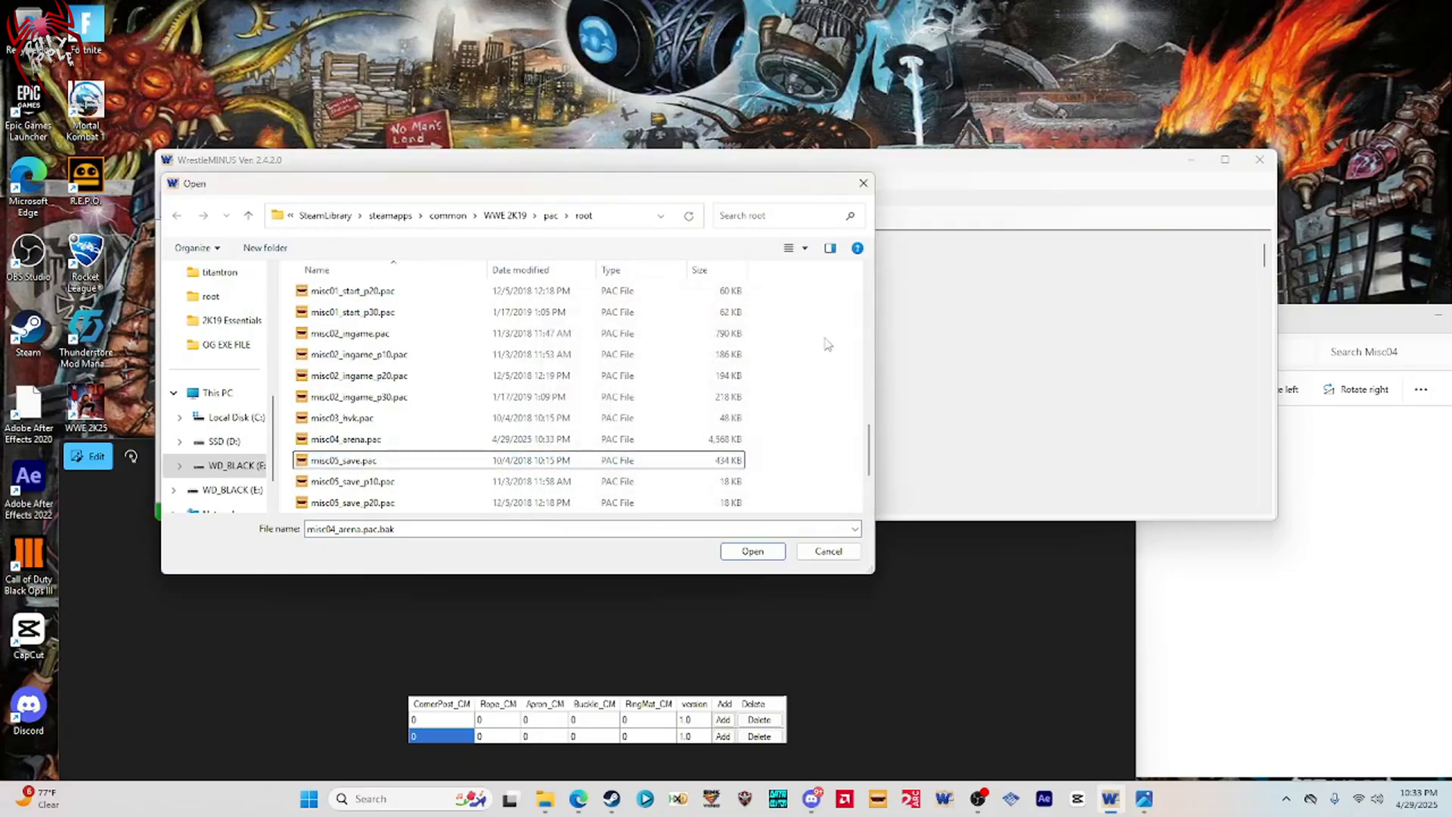
Close Part 2.png and go to the mod's prm_ar_lg_color folder under misc_files.
click(887, 585)
click(1119, 458)
click(1192, 566)
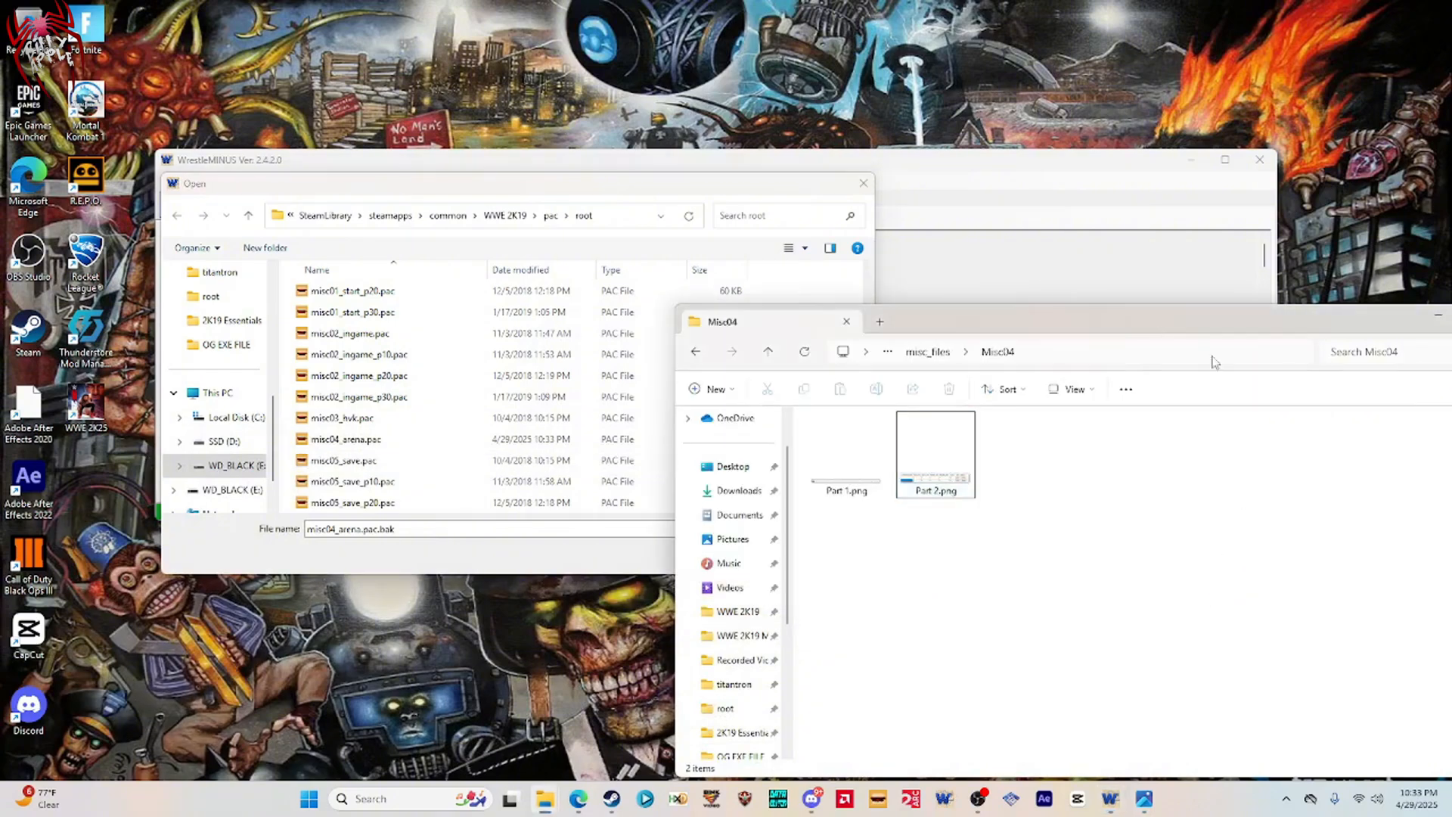
click(937, 365)
key(Escape)
click(936, 355)
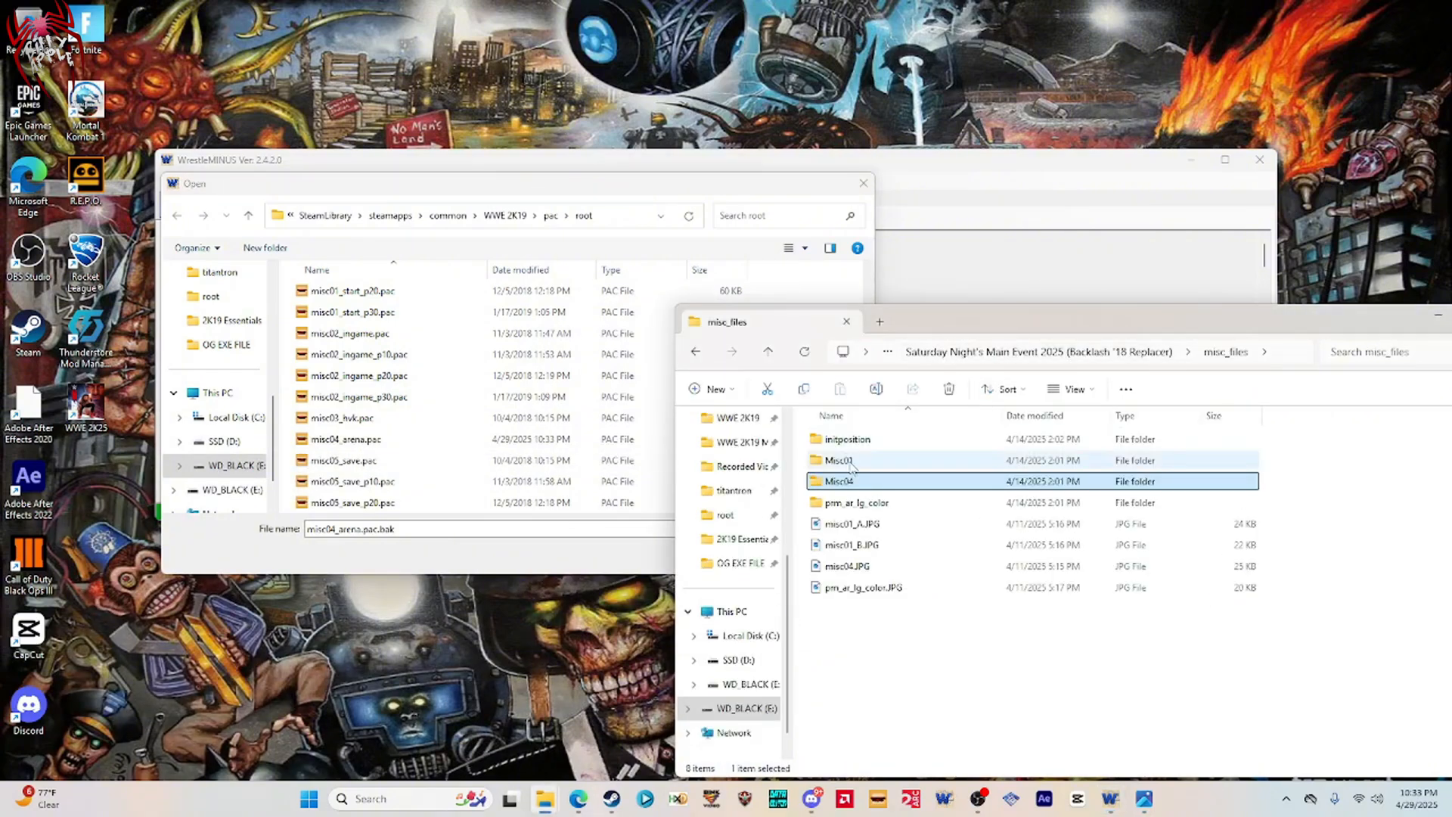
double_click(856, 502)
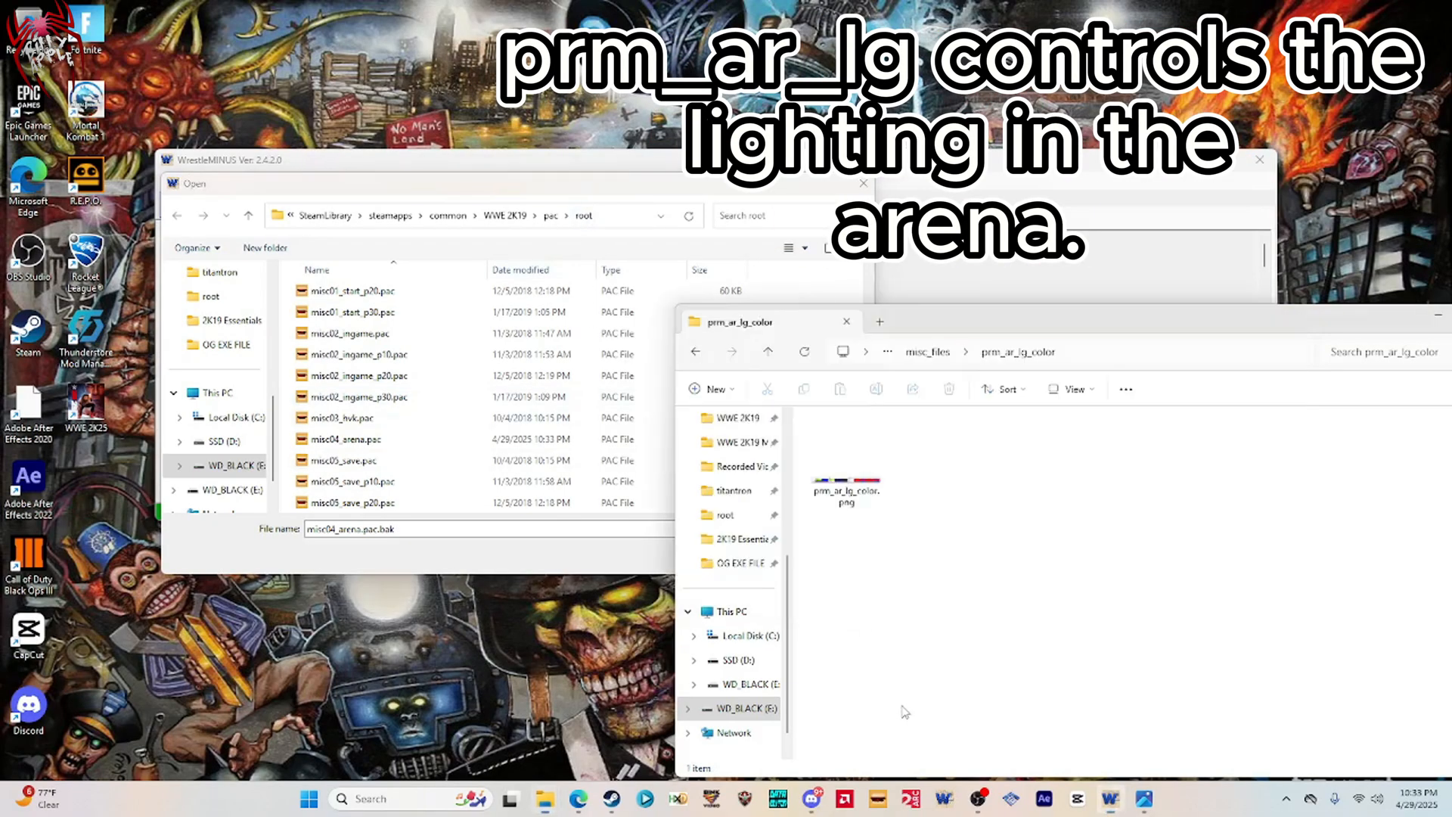
click(839, 482)
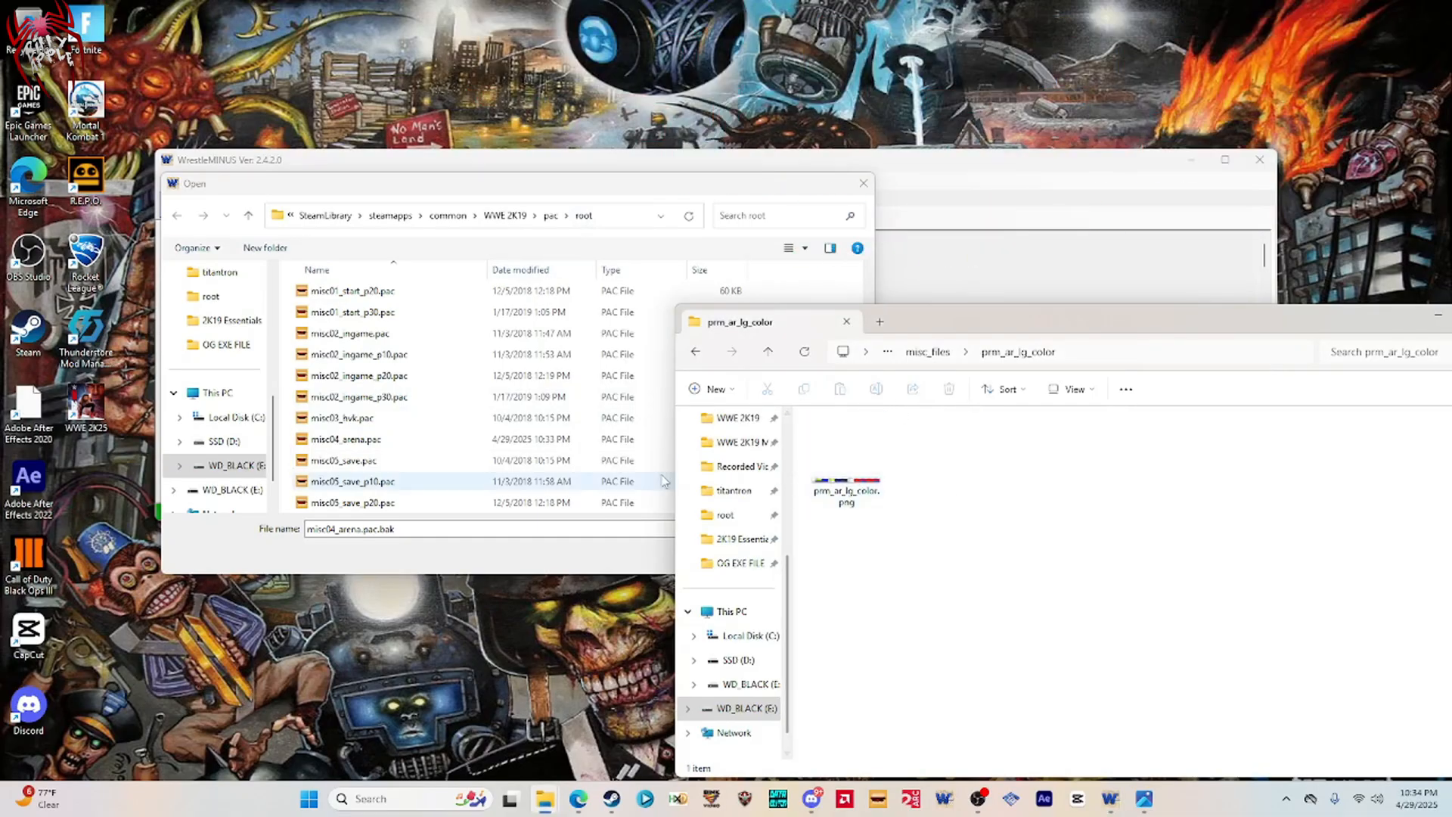
Open prm_ar_lg_color.pac from the game's pac\misc\parameter\light folder.
click(505, 215)
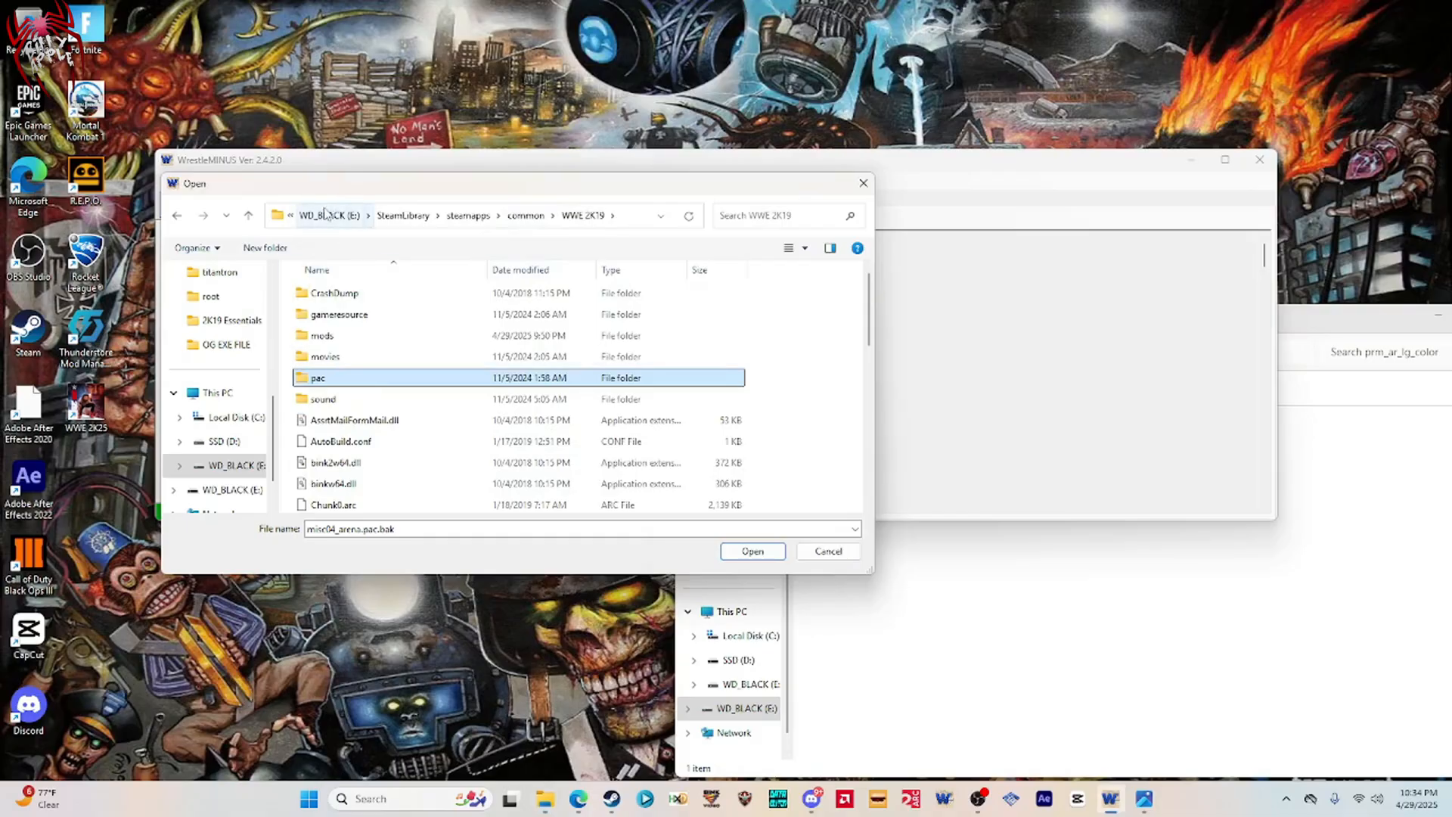
double_click(319, 384)
scroll(323, 393, down, 6)
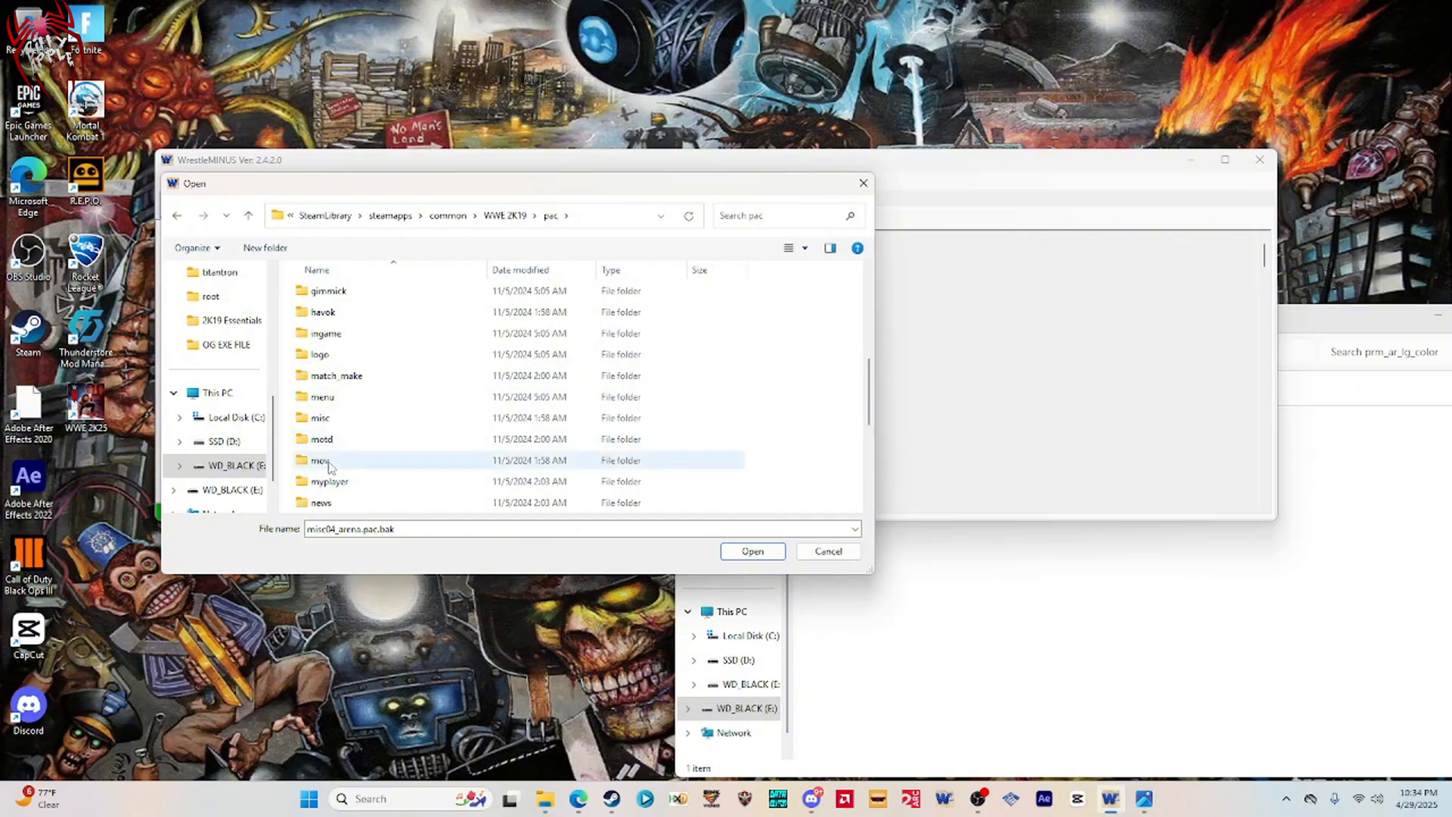
double_click(321, 417)
double_click(337, 322)
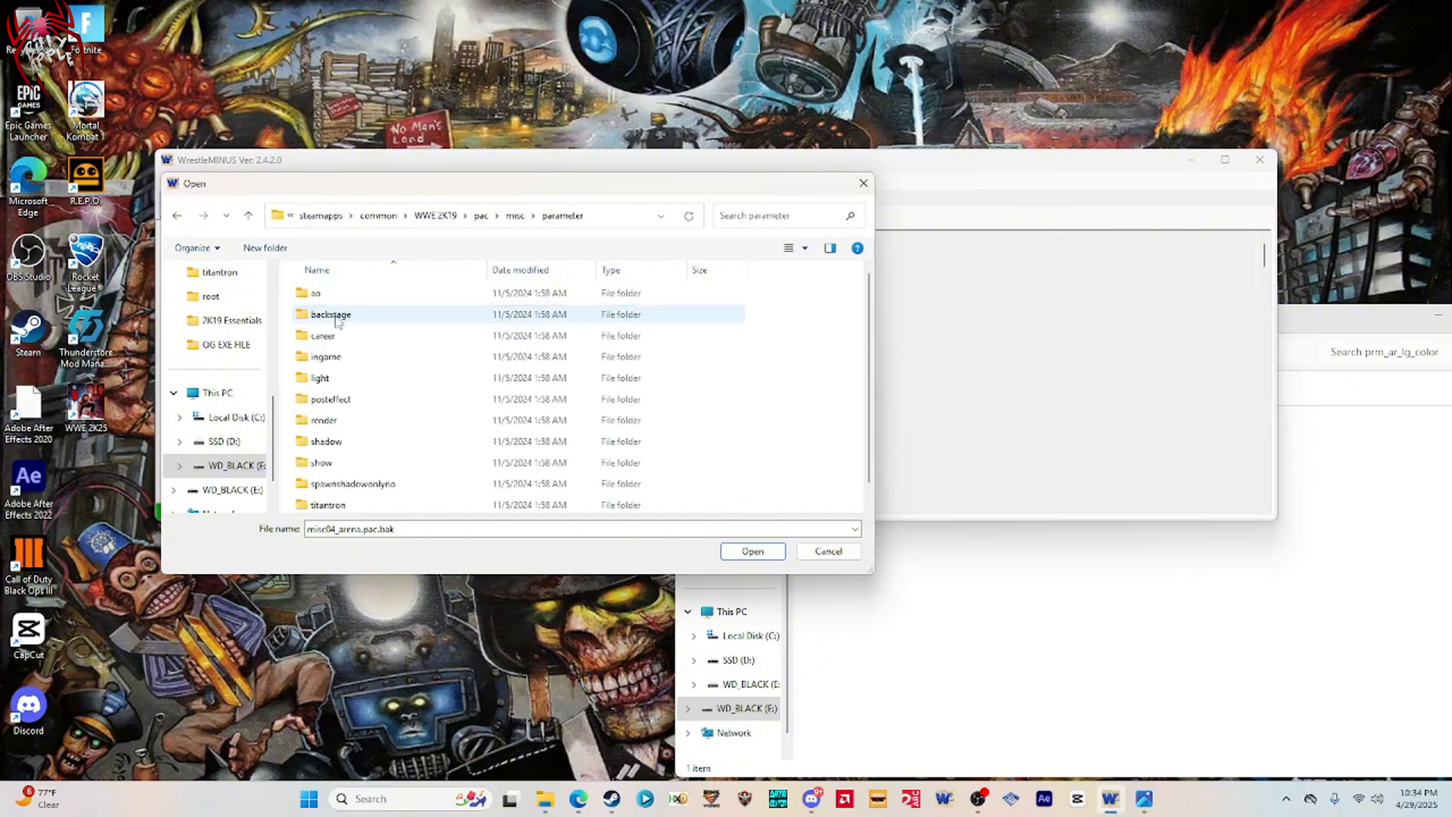
double_click(319, 378)
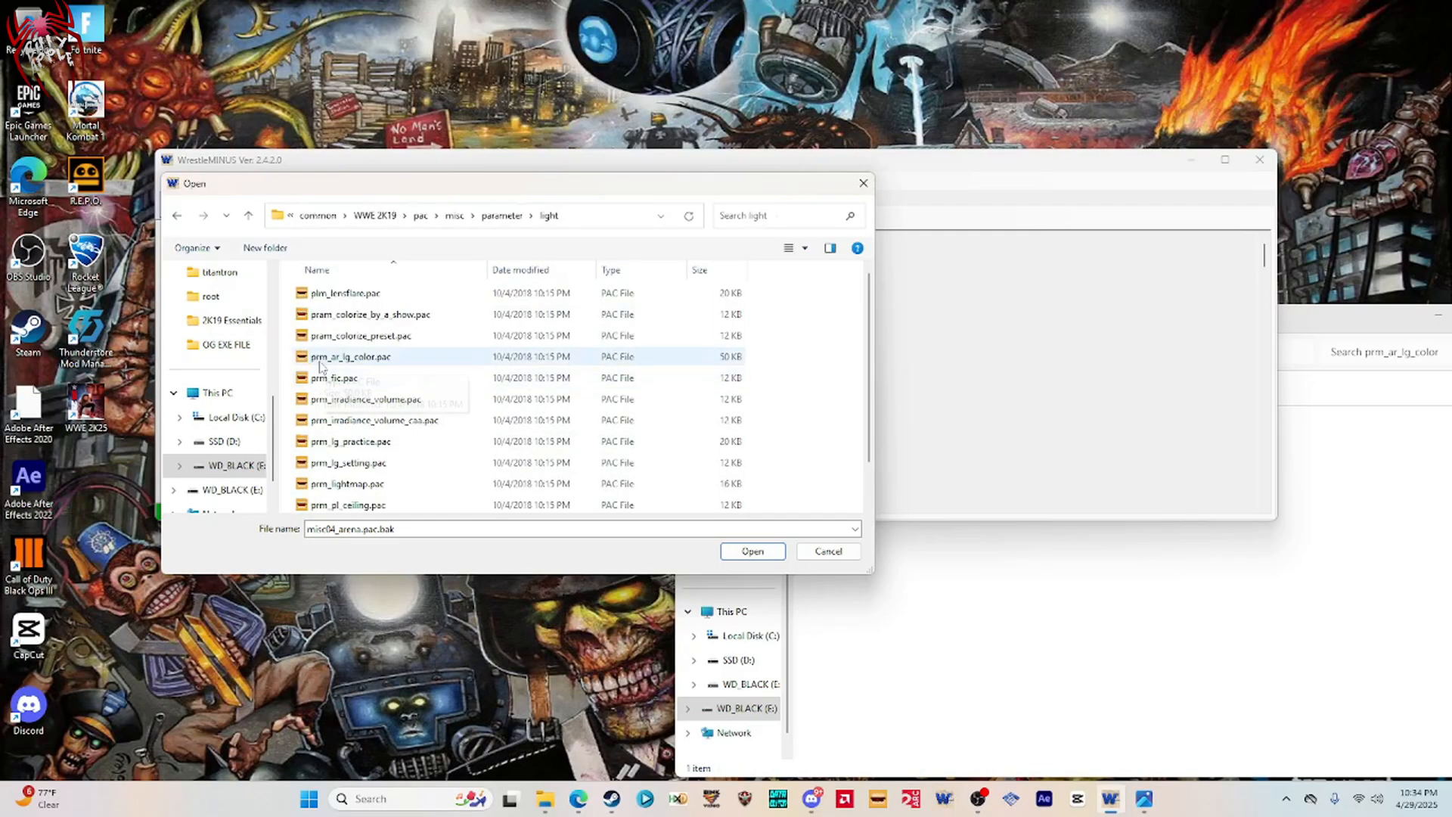
double_click(321, 356)
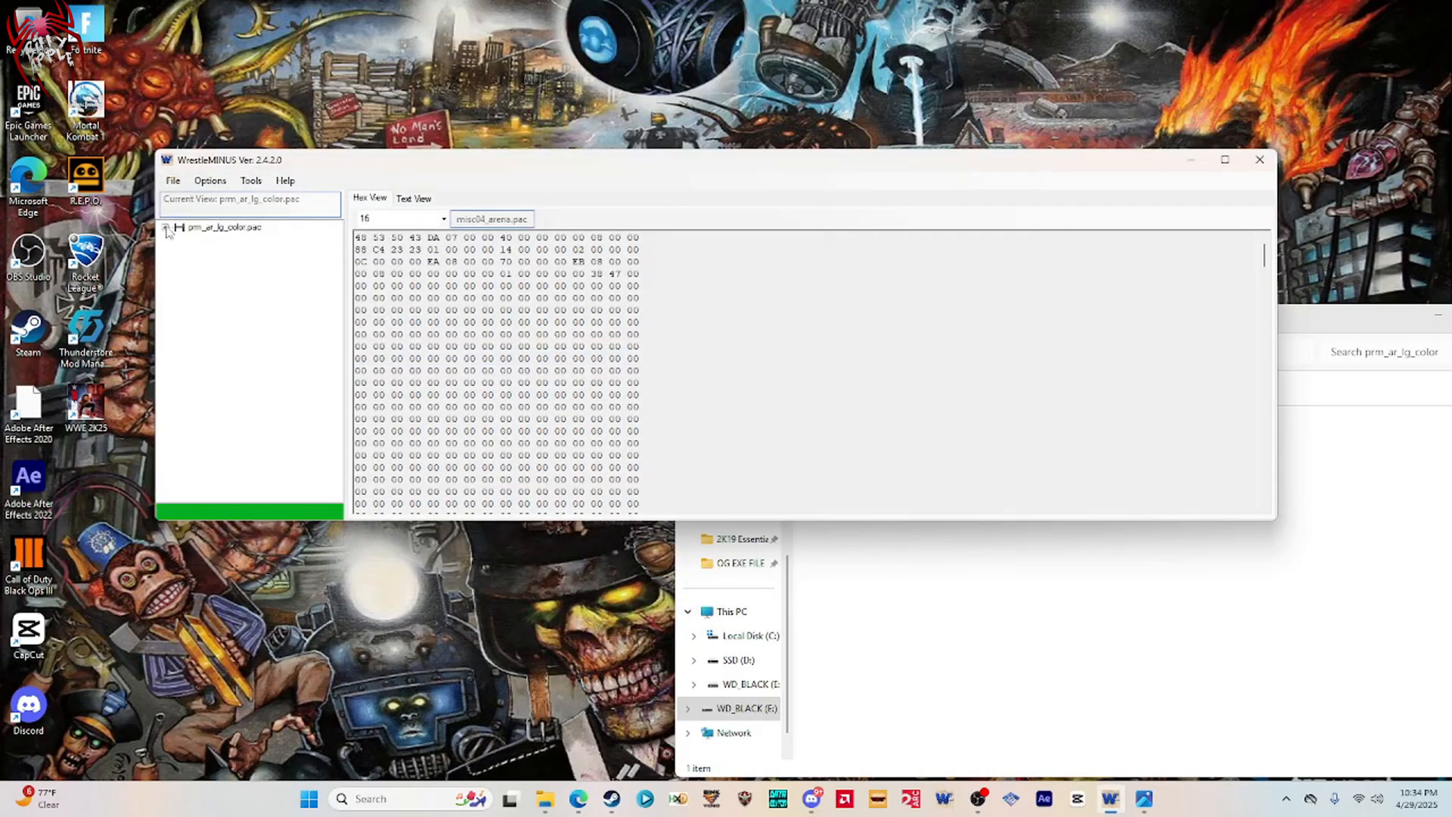
Expand prm_ar_lg_color.pac down to node 00000000 and show it as the arena light colour table.
click(166, 227)
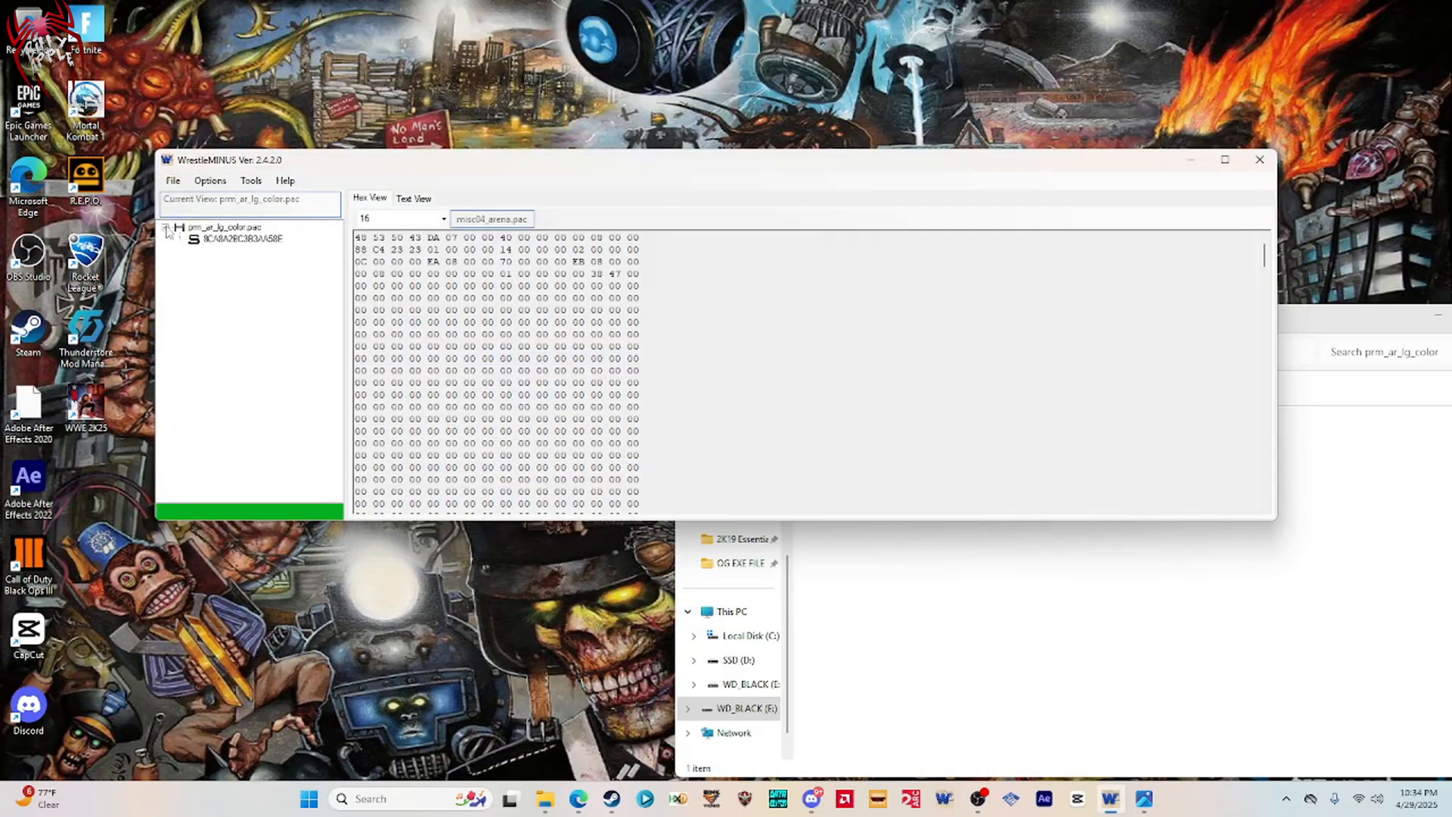
double_click(207, 242)
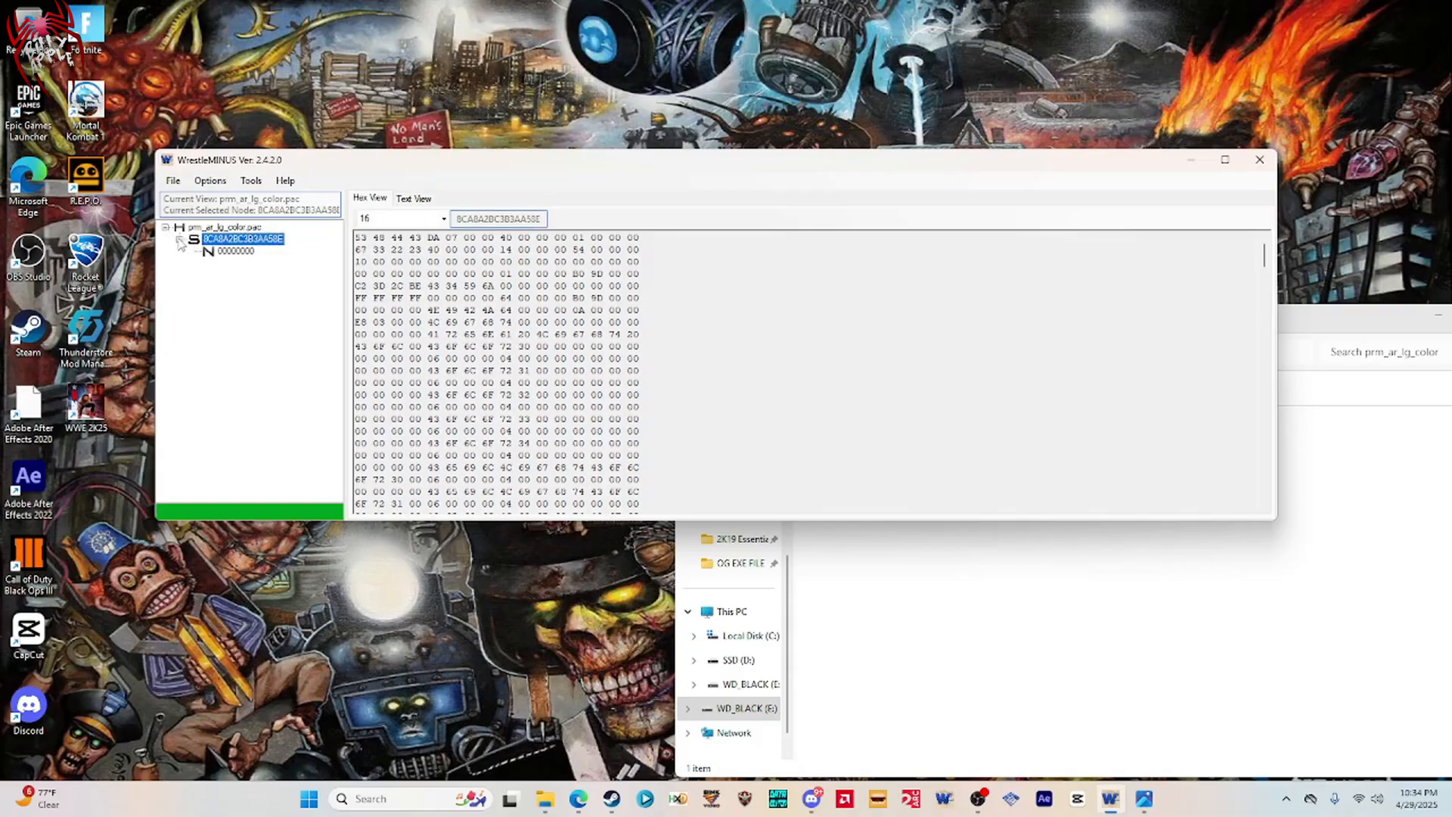
click(235, 252)
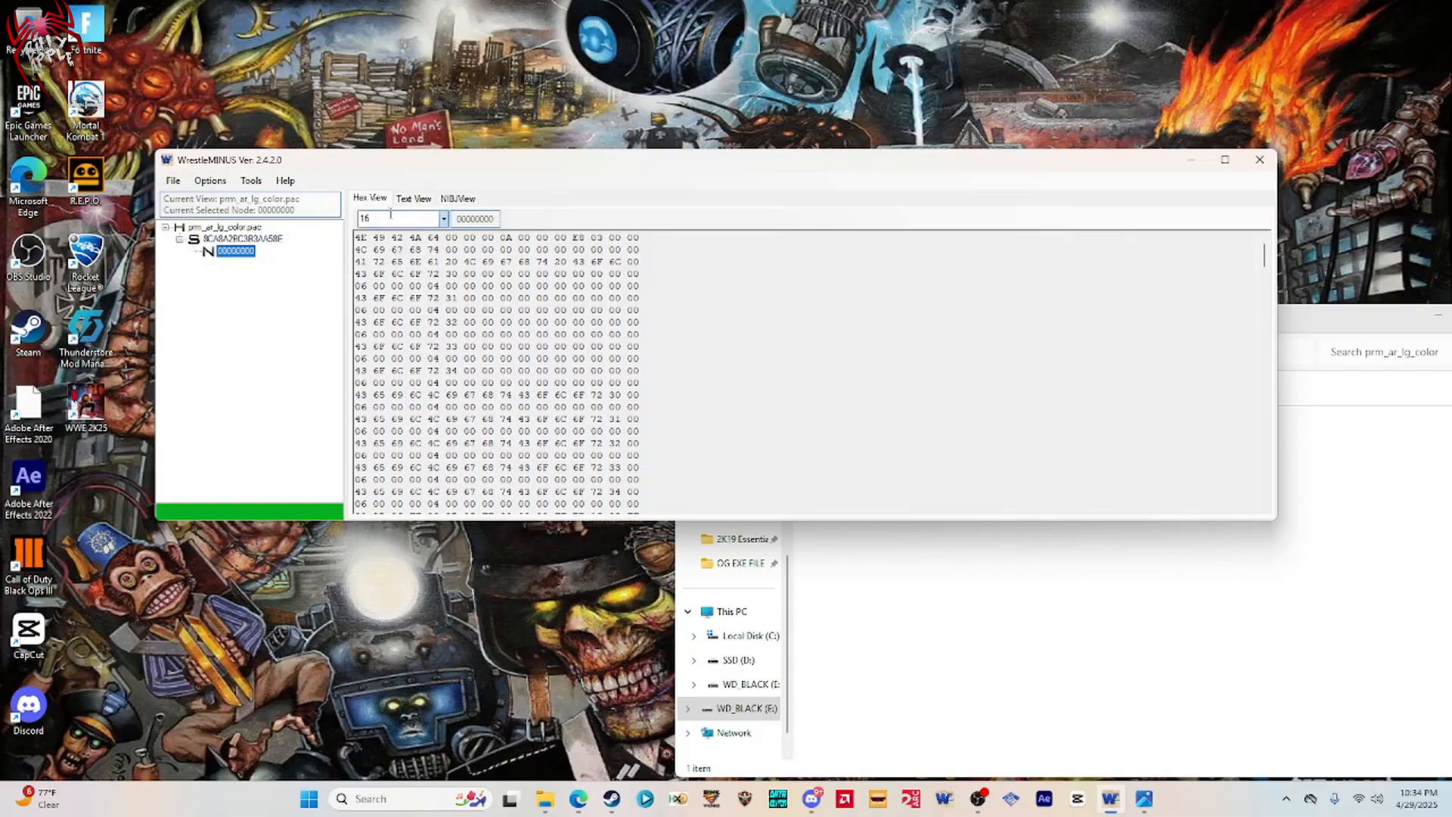
click(461, 200)
Select row 10 of the light colour table and open prm_ar_lg_color.png, arranging it below the table for comparison.
click(910, 607)
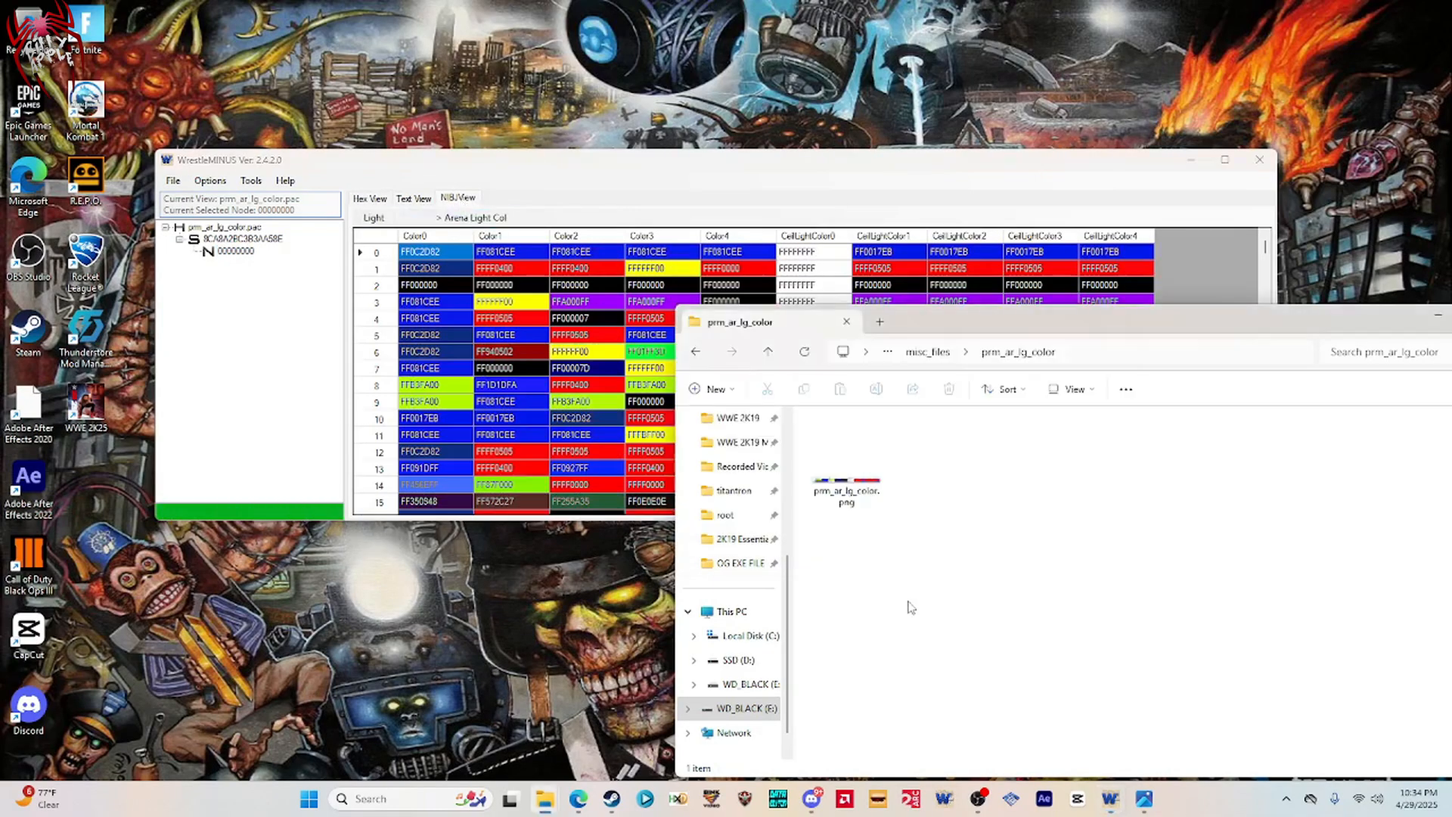
click(428, 422)
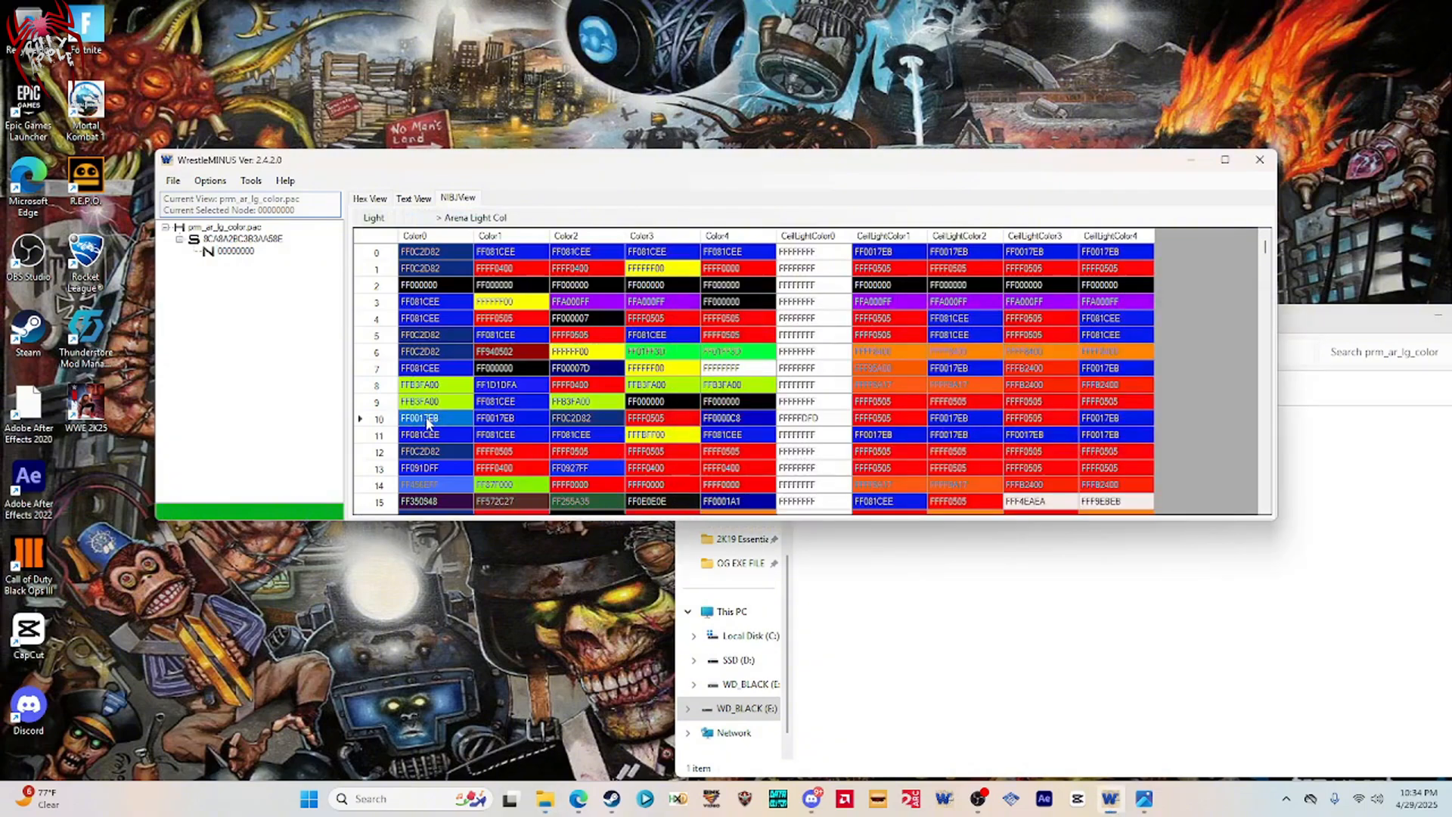
scroll(441, 409, down, 3)
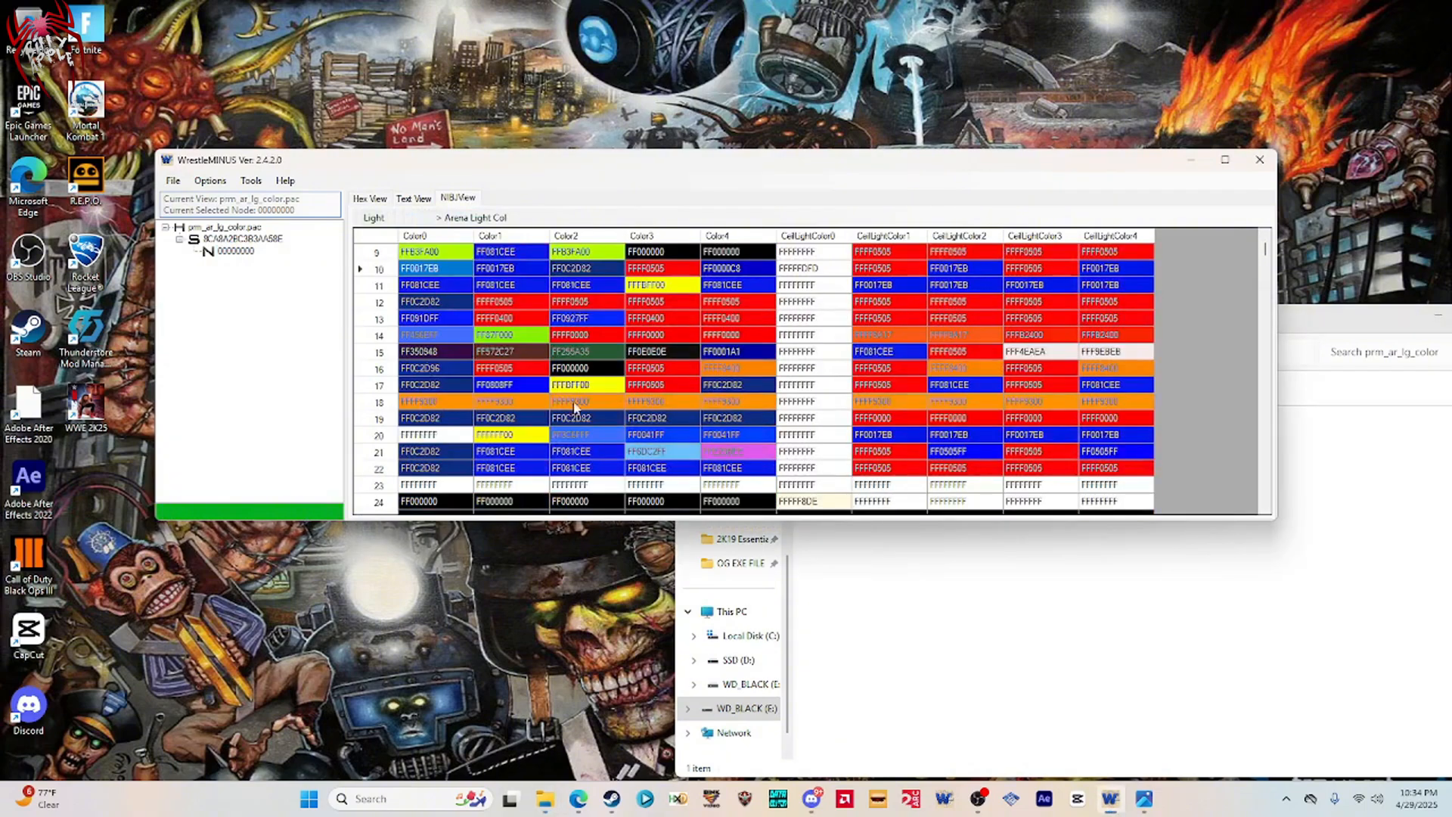
click(871, 635)
double_click(850, 504)
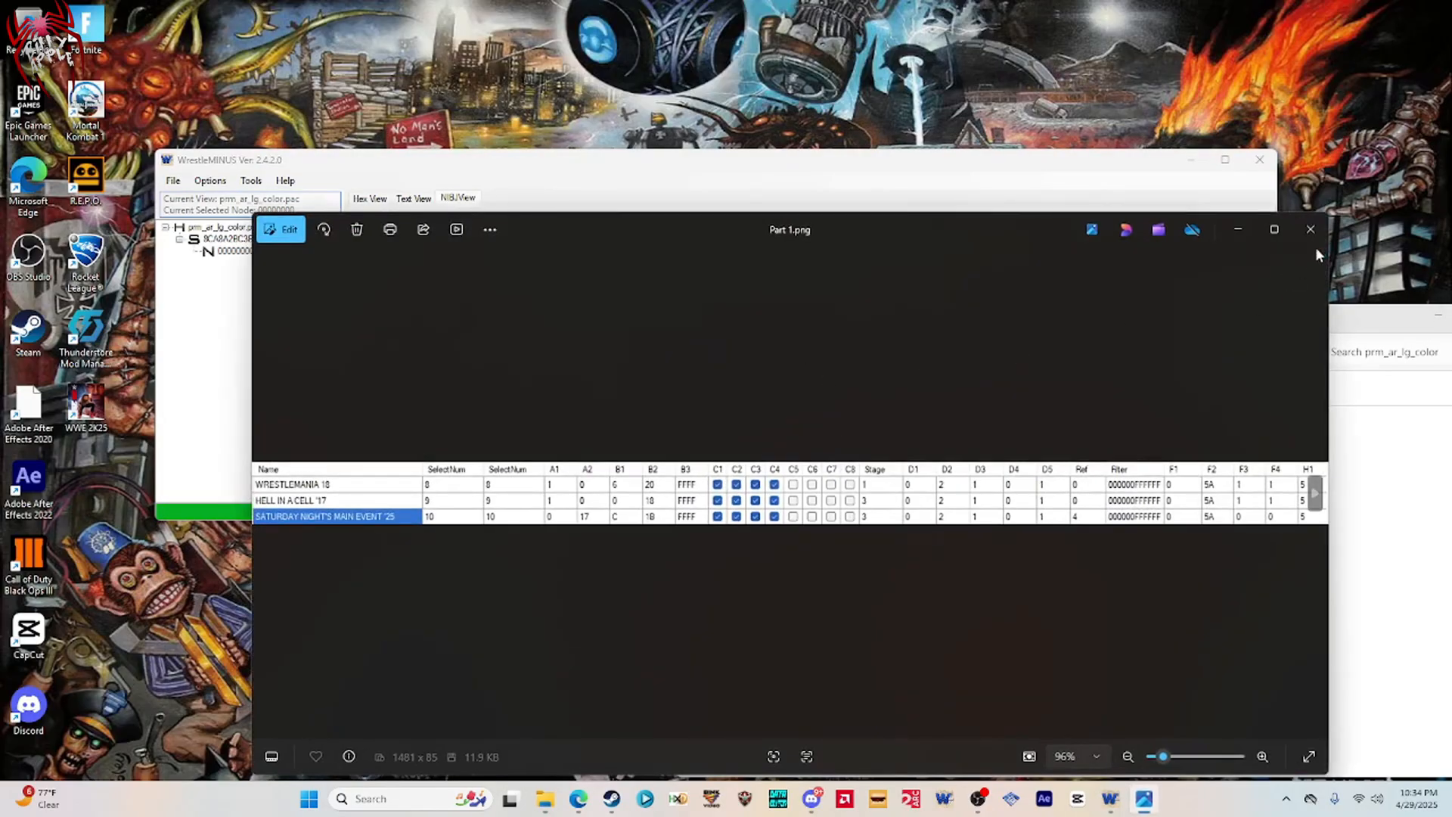
click(1310, 230)
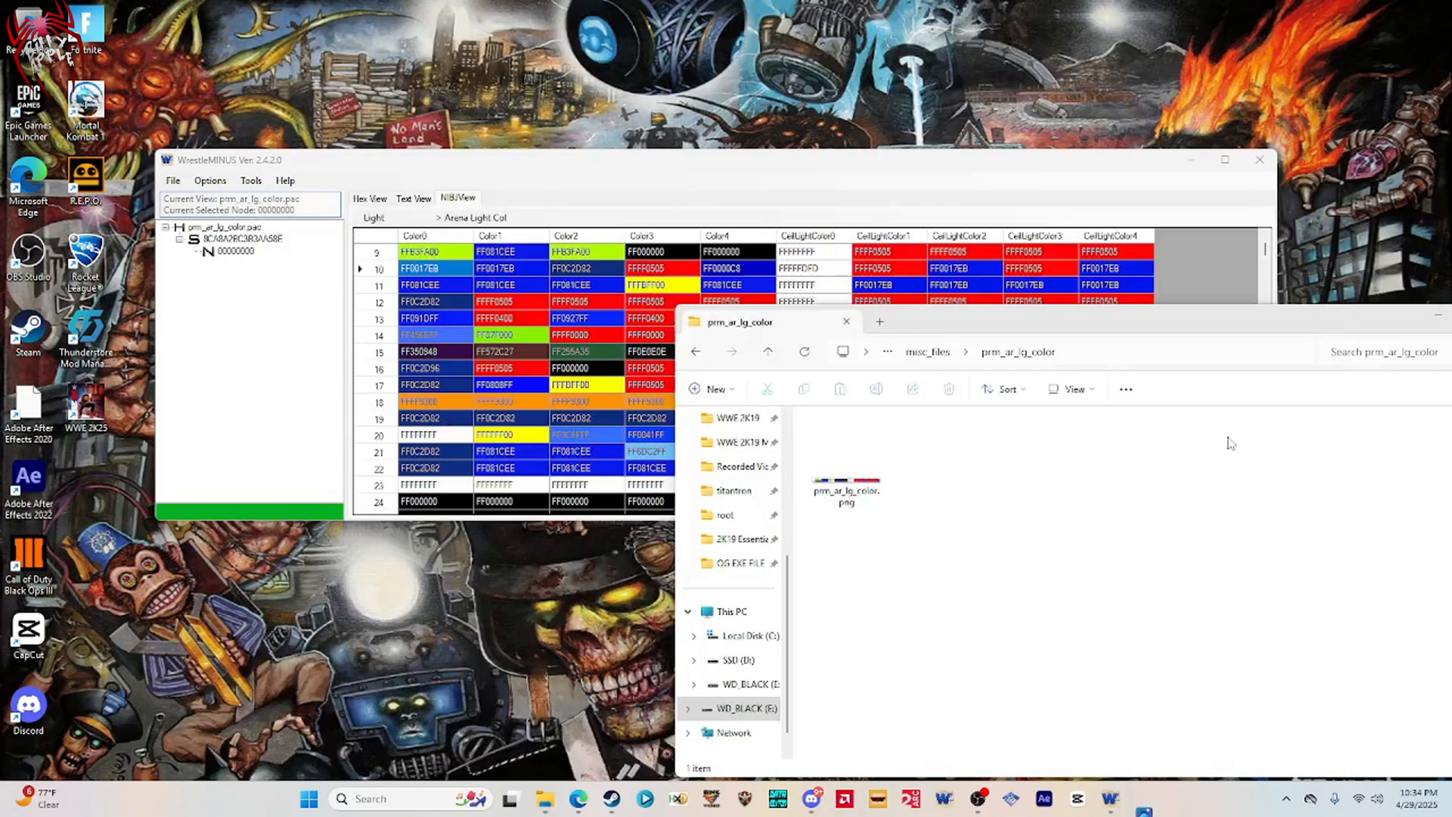
double_click(847, 462)
drag(906, 243, 787, 268)
click(767, 166)
drag(767, 166, 735, 126)
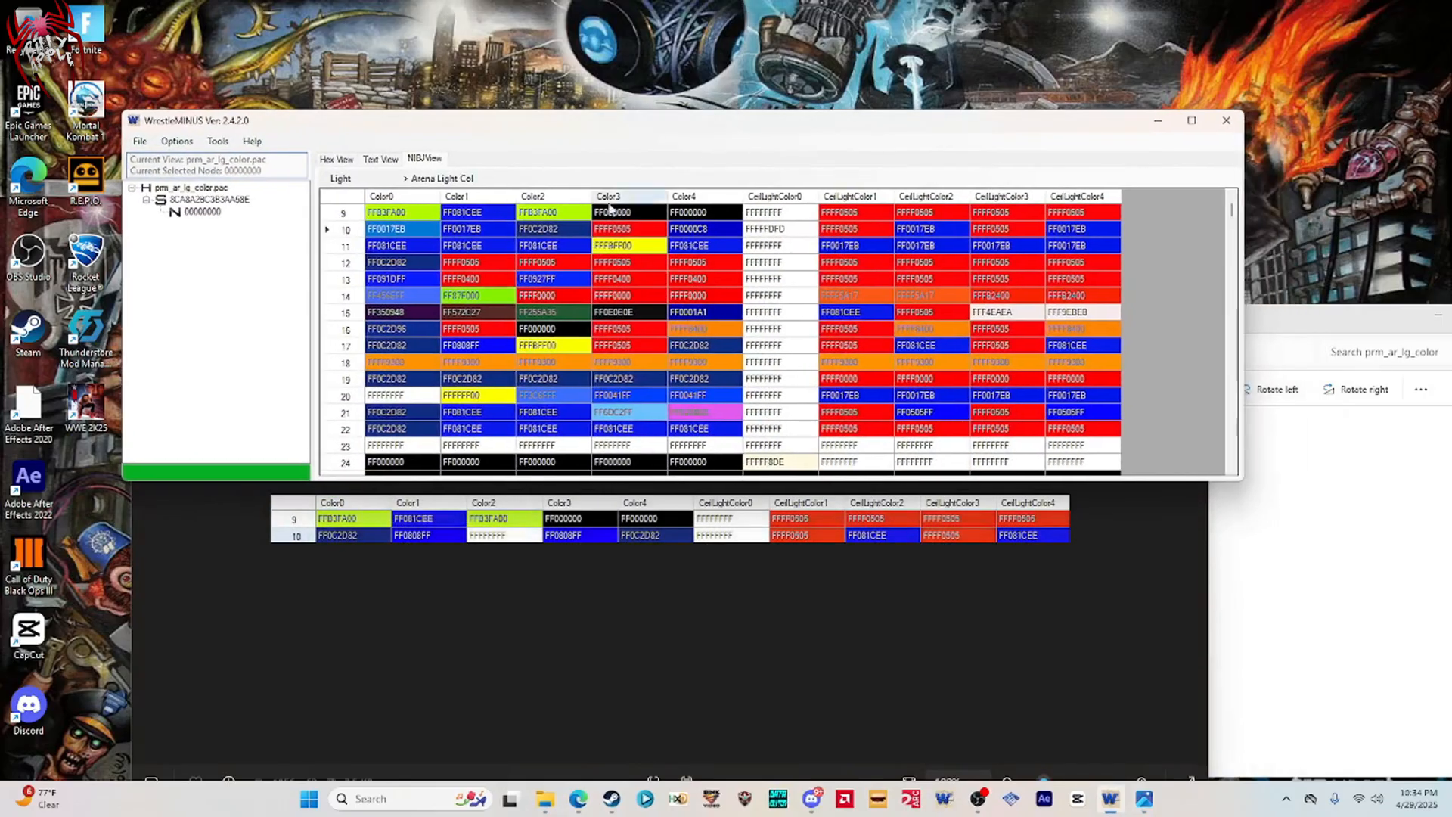
Set Color0 and Color4 in row 10 of the arena light colour table to FF0C2D82.
click(384, 228)
click(384, 228)
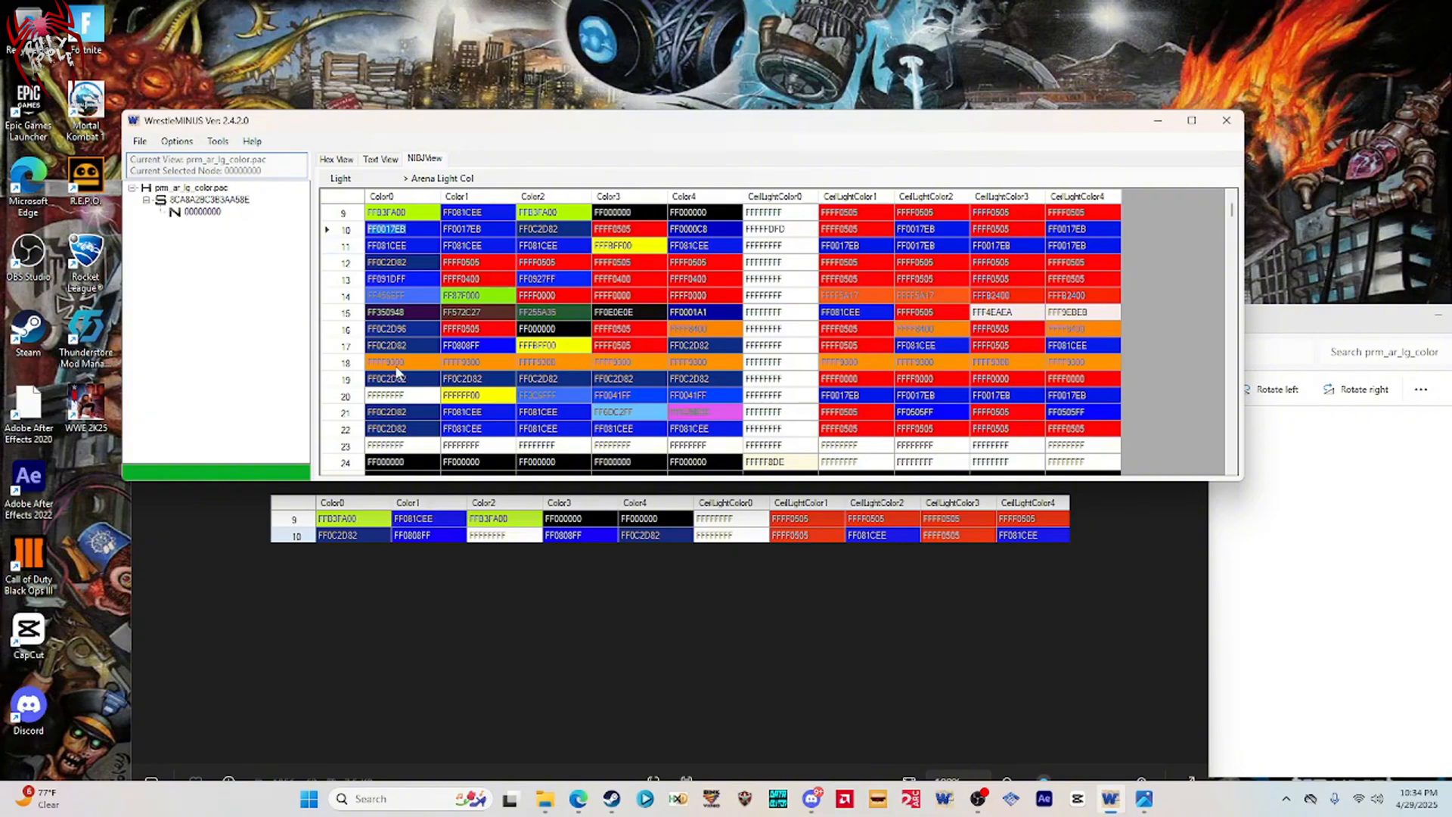
text(FF0C2D82)
click(457, 234)
click(416, 229)
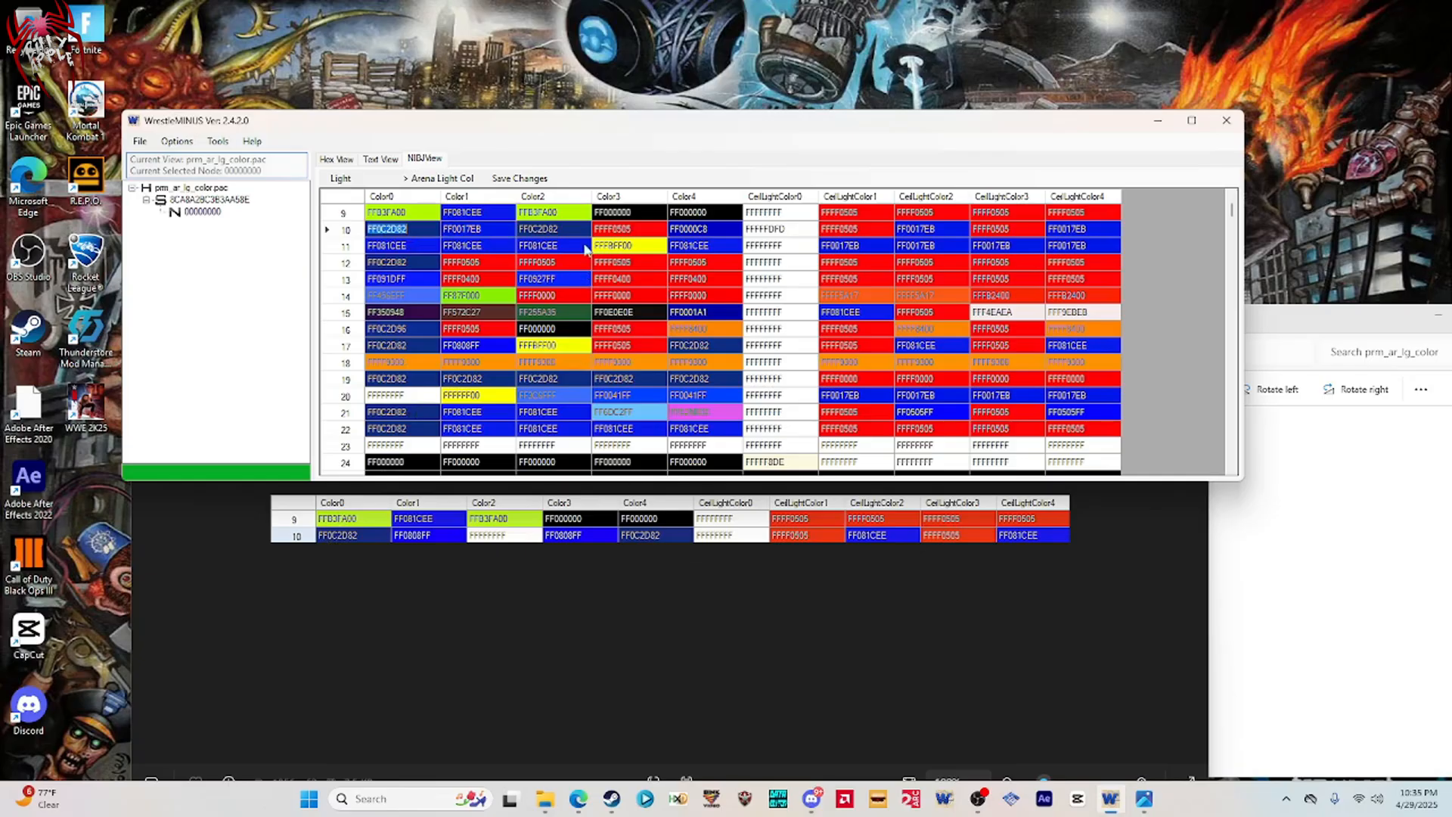
click(681, 229)
click(680, 229)
text(FF0C2D82)
click(652, 228)
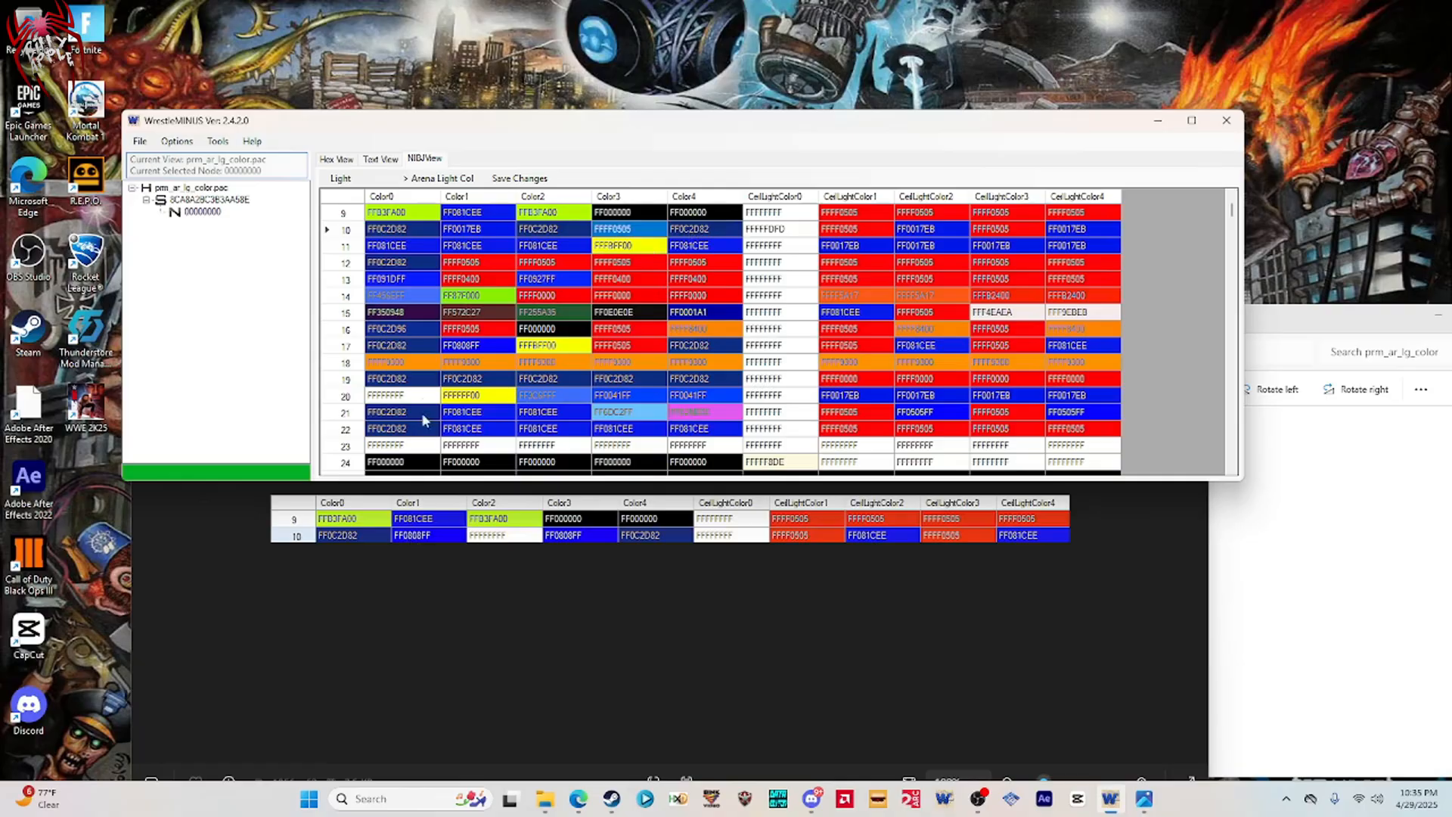
Set Color1 and Color3 in row 10 of the light colour table to FF0808FF.
click(461, 230)
click(461, 231)
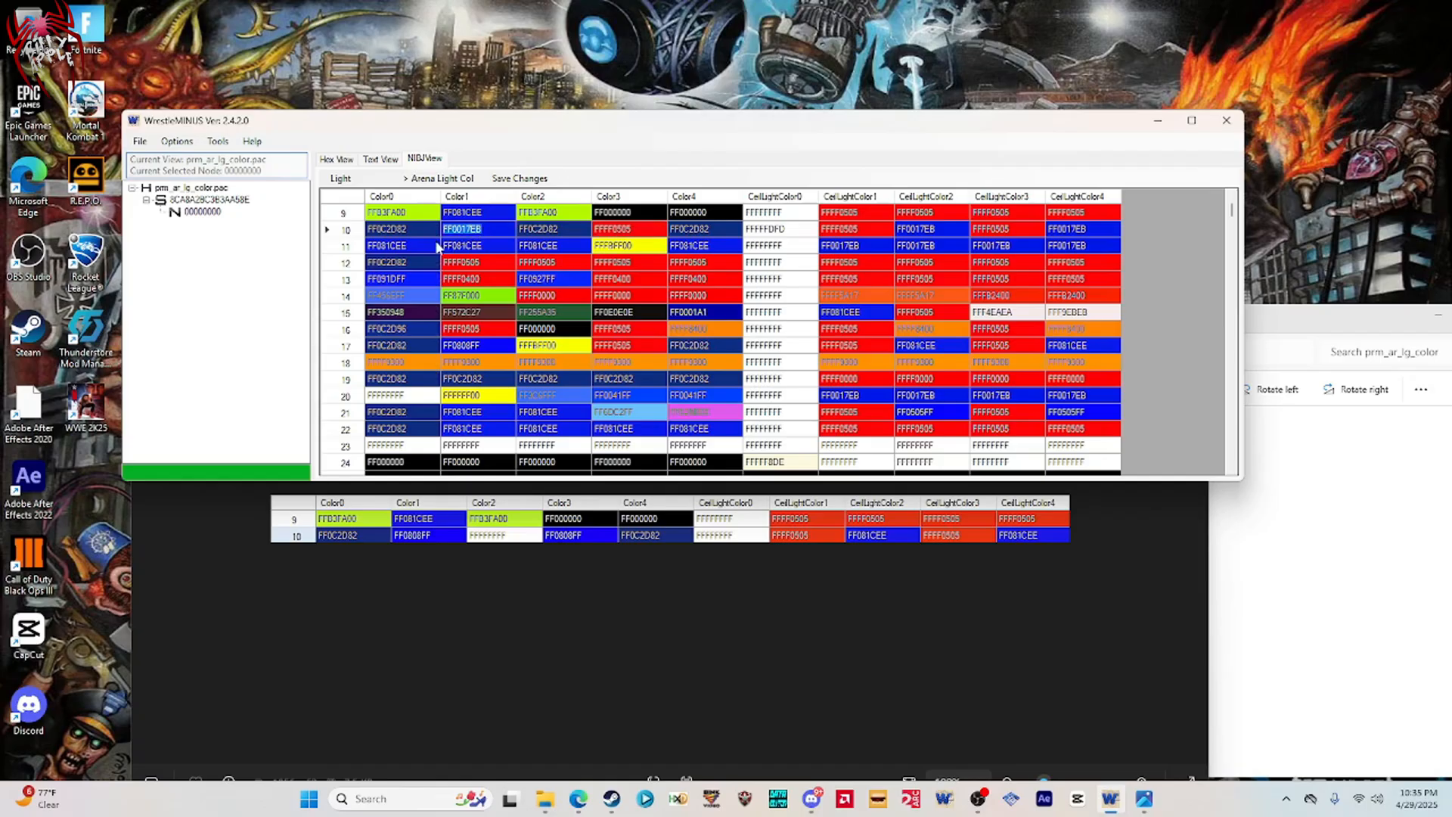
text(FF0808FF)
key(Return)
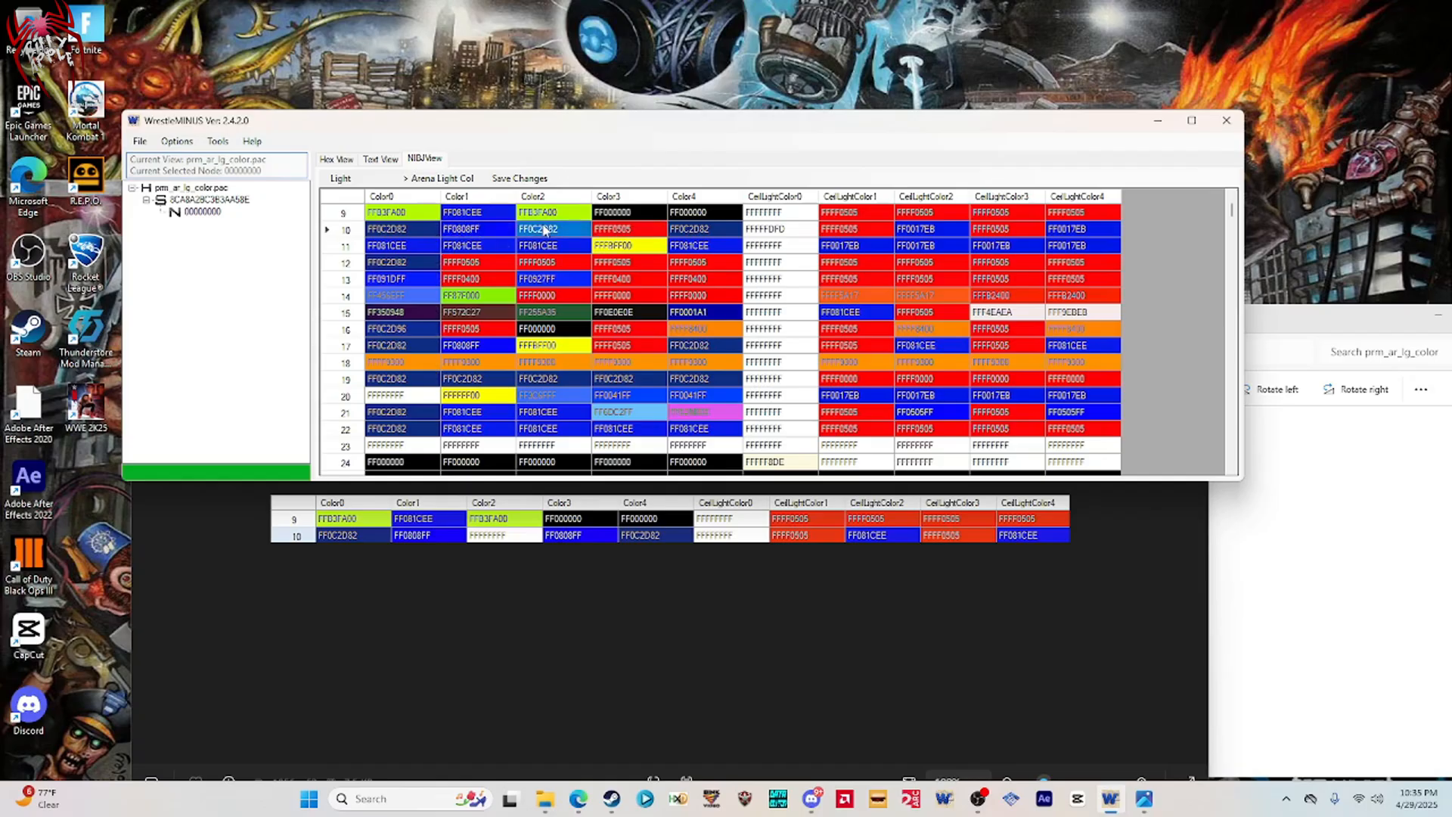
click(481, 225)
key(ctrl+c)
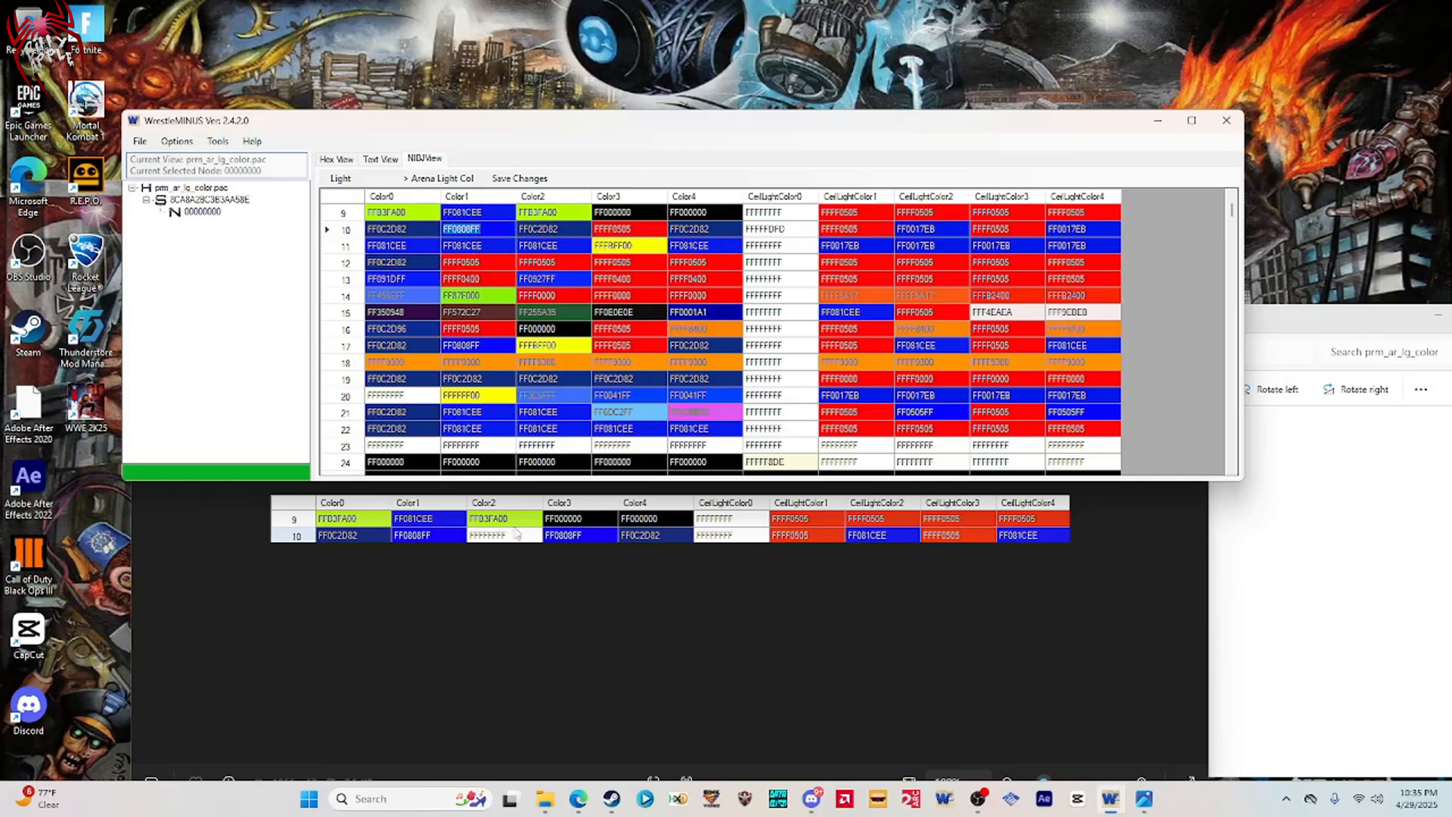
click(607, 231)
key(ctrl+v)
Set Color2 and CeilLightColor0 in row 10 of the light colour table to FFFFFFFF.
click(541, 226)
text(F)
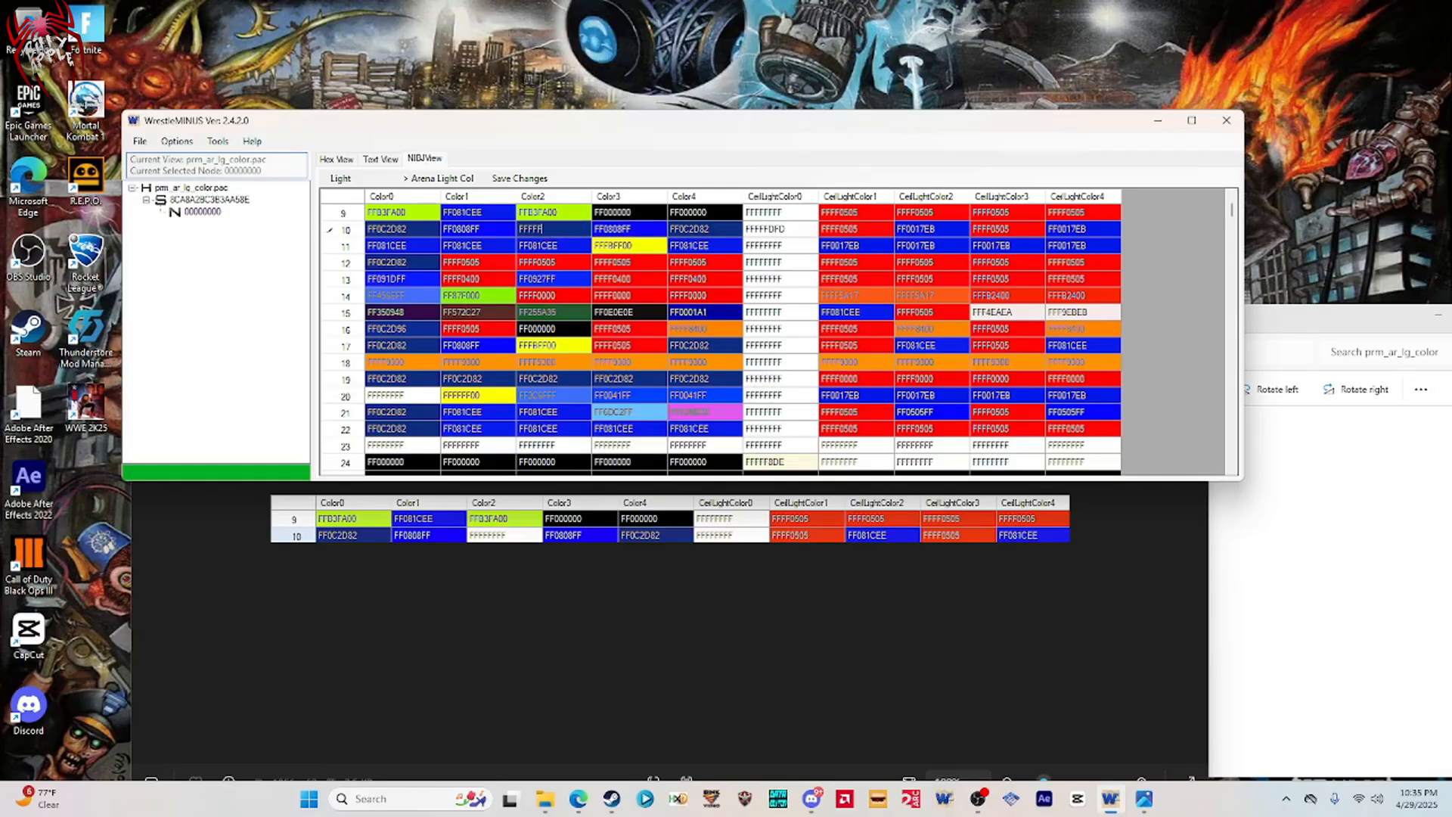
click(626, 250)
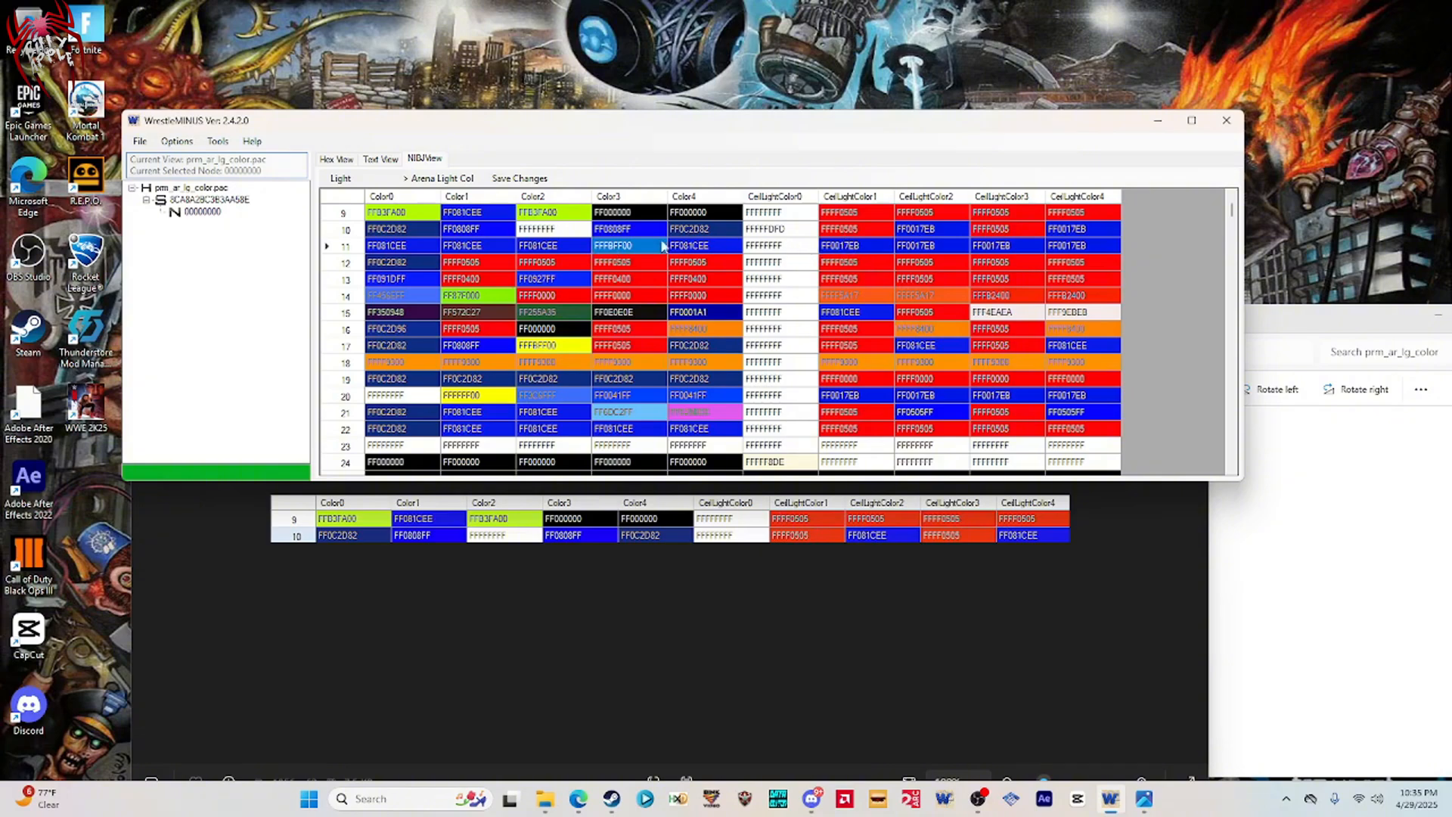
click(546, 230)
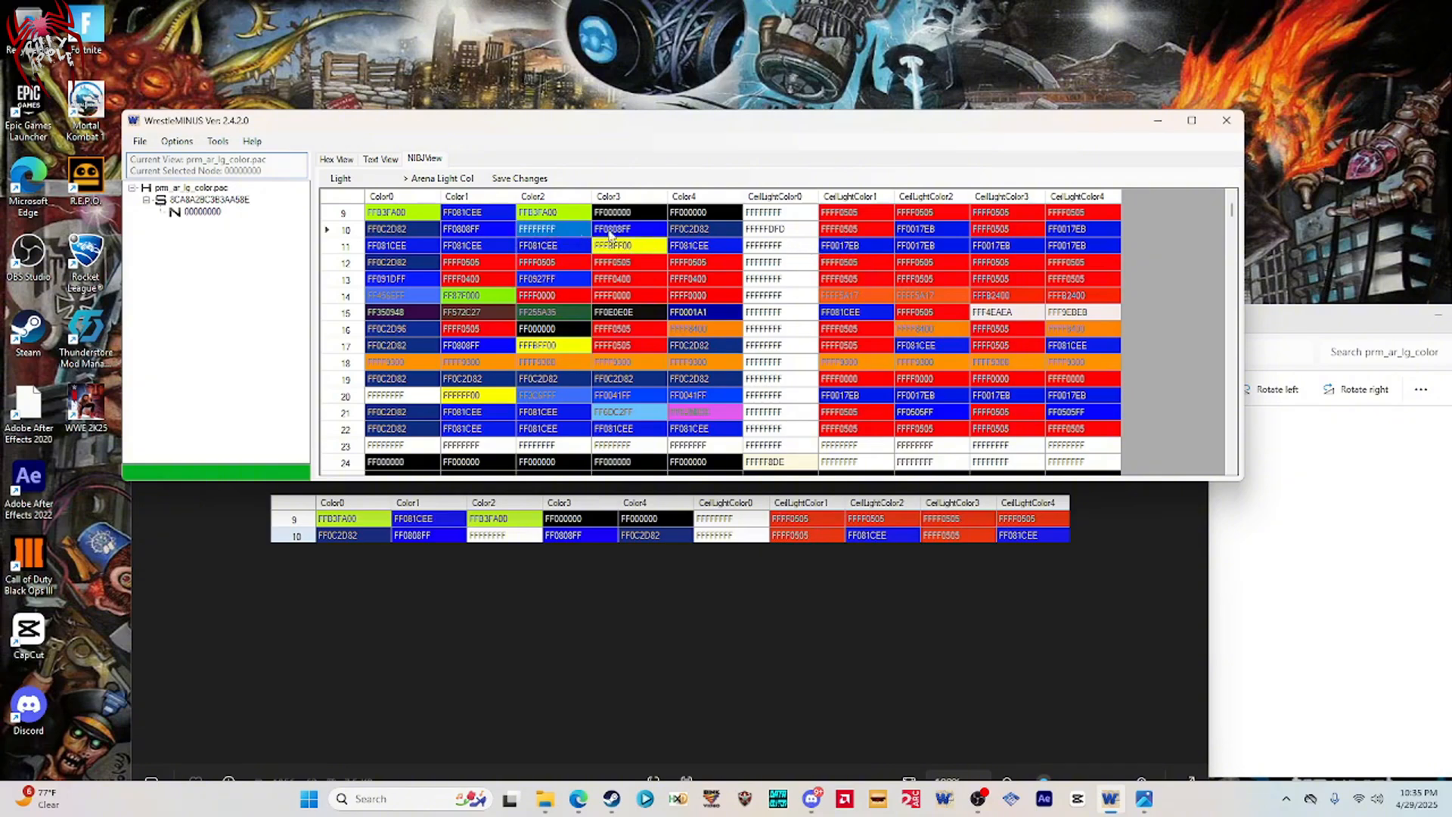
click(699, 231)
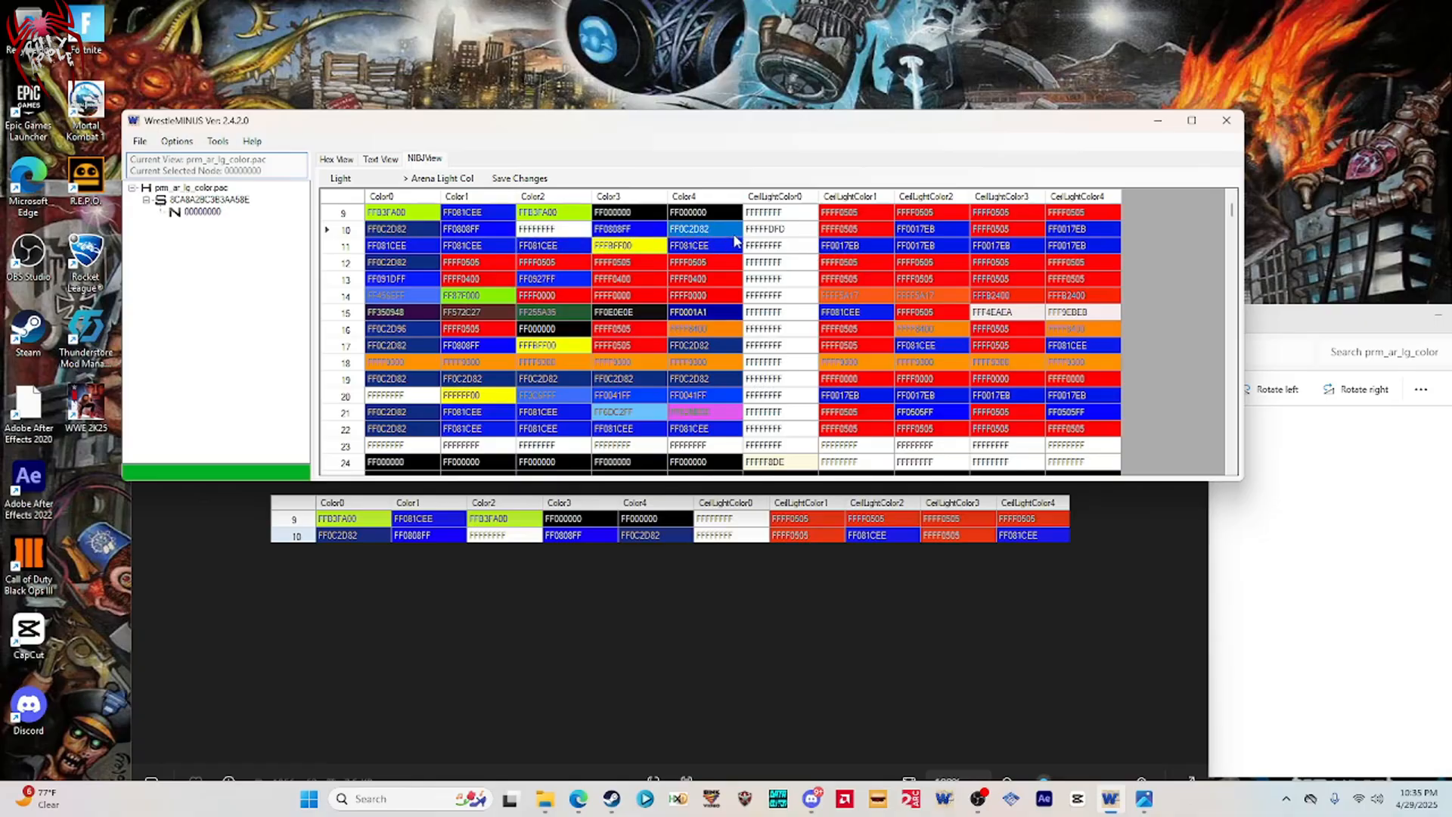
click(785, 231)
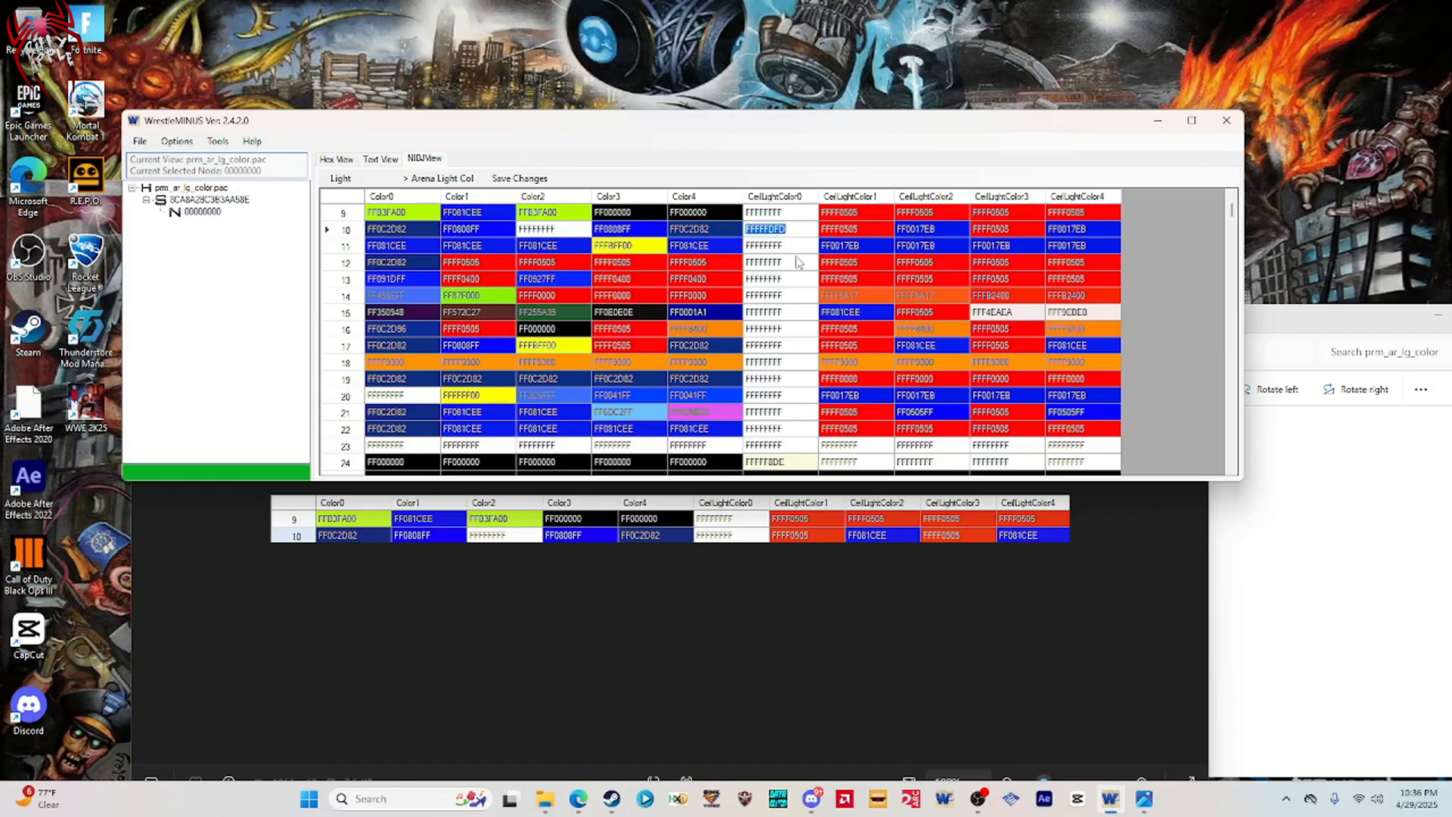
text(FF)
Set CeilLightColor2 and CeilLightColor4 in row 10 to FF081CEE and save the changes to prm_ar_lg_color.pac.
click(934, 230)
text(FF081CEE)
double_click(965, 233)
key(ctrl+c)
click(1067, 228)
key(ctrl+v)
click(551, 263)
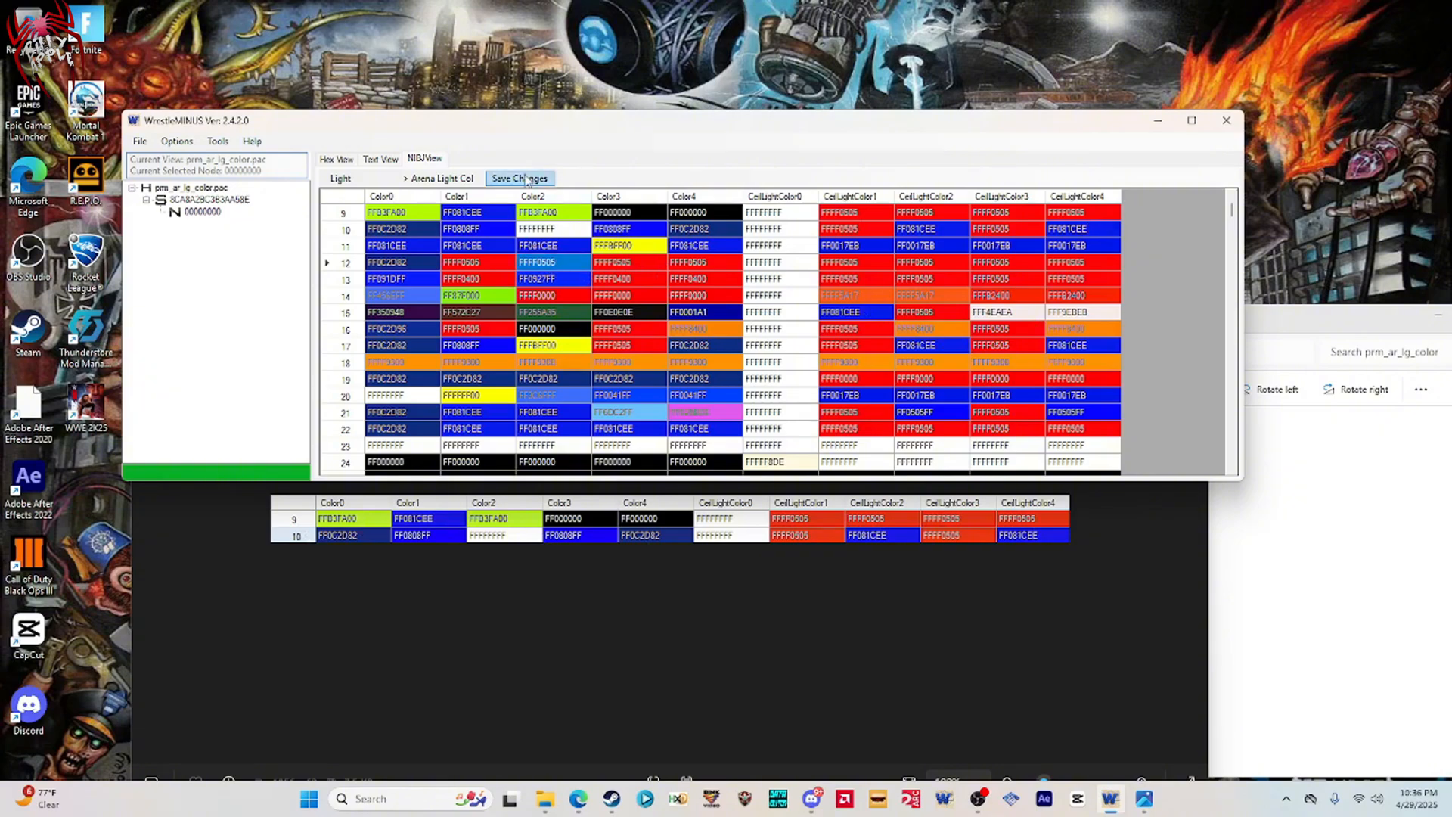
click(527, 179)
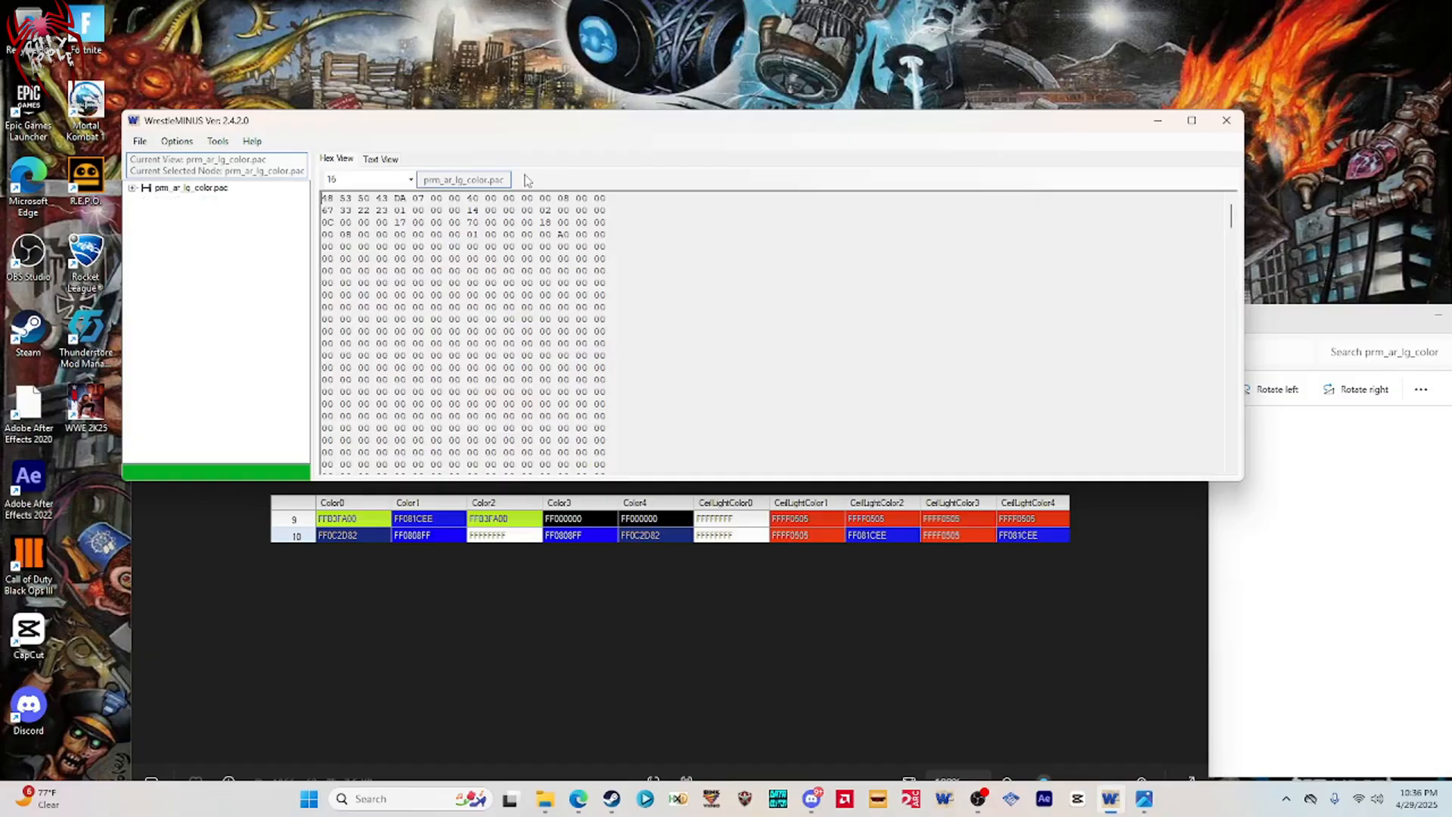
Permanently delete the backup file prm_ar_lg_color.pac.bak from the game's light folder.
click(140, 141)
click(149, 153)
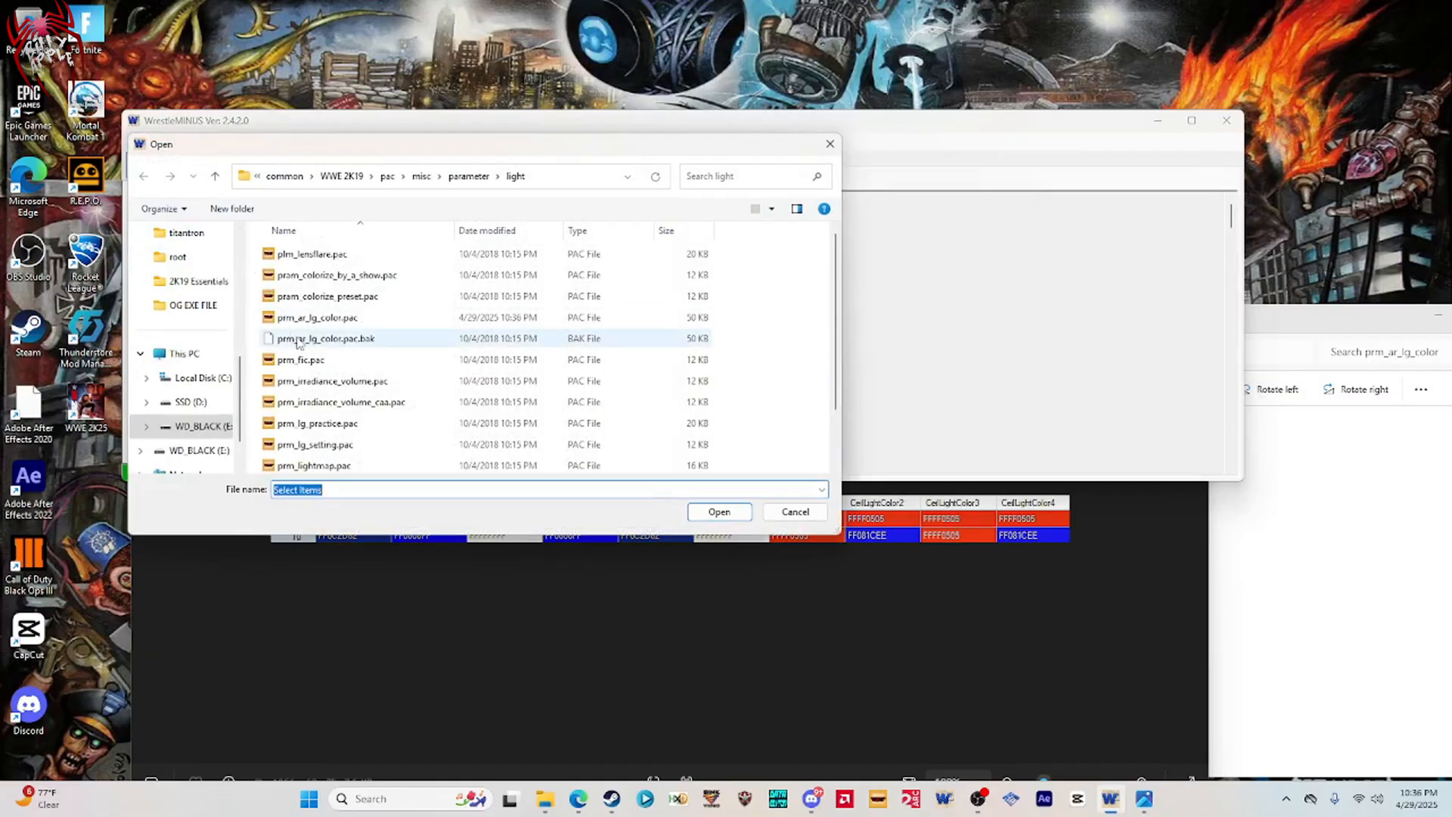
click(297, 341)
key(Delete)
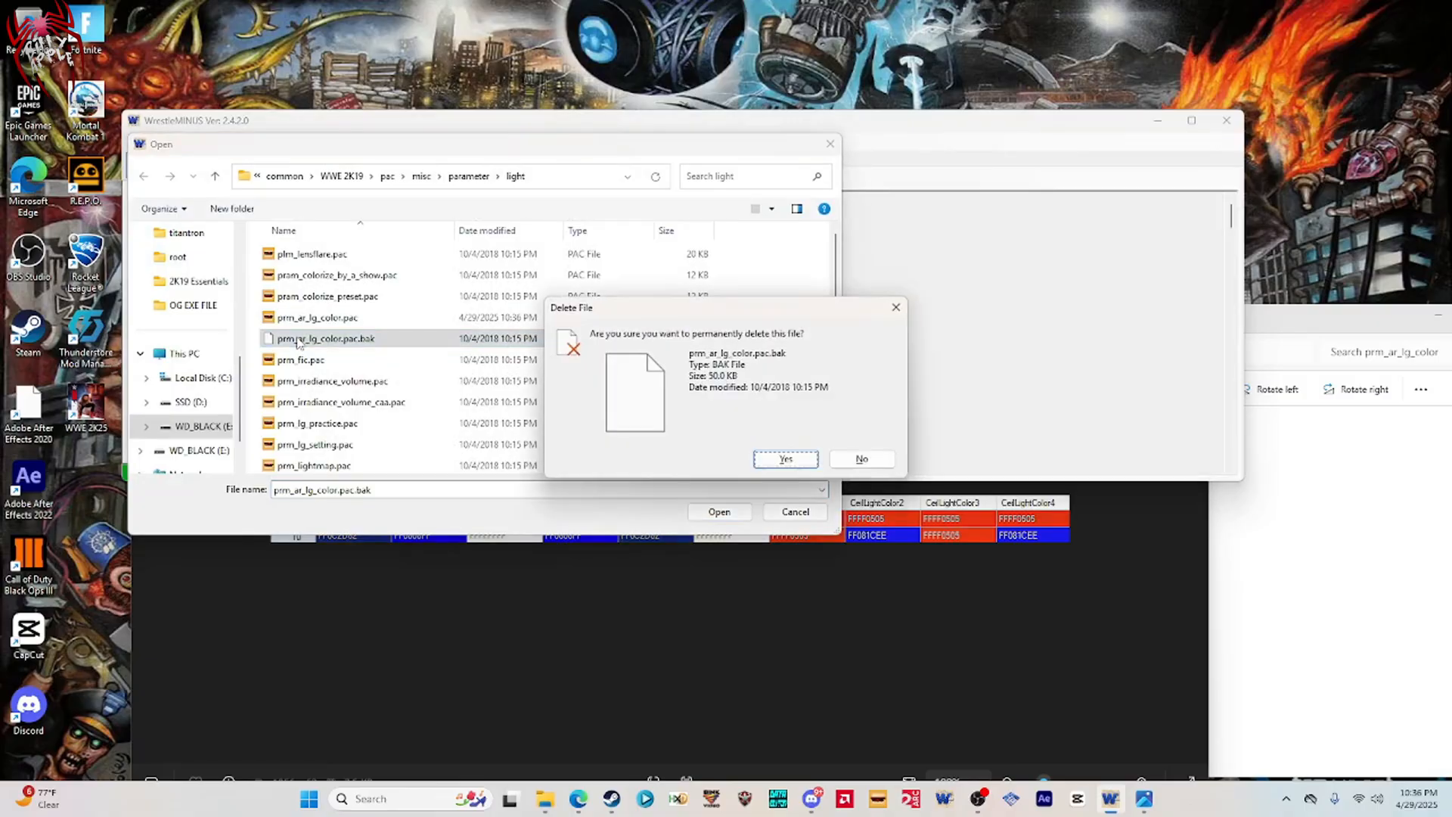
click(775, 458)
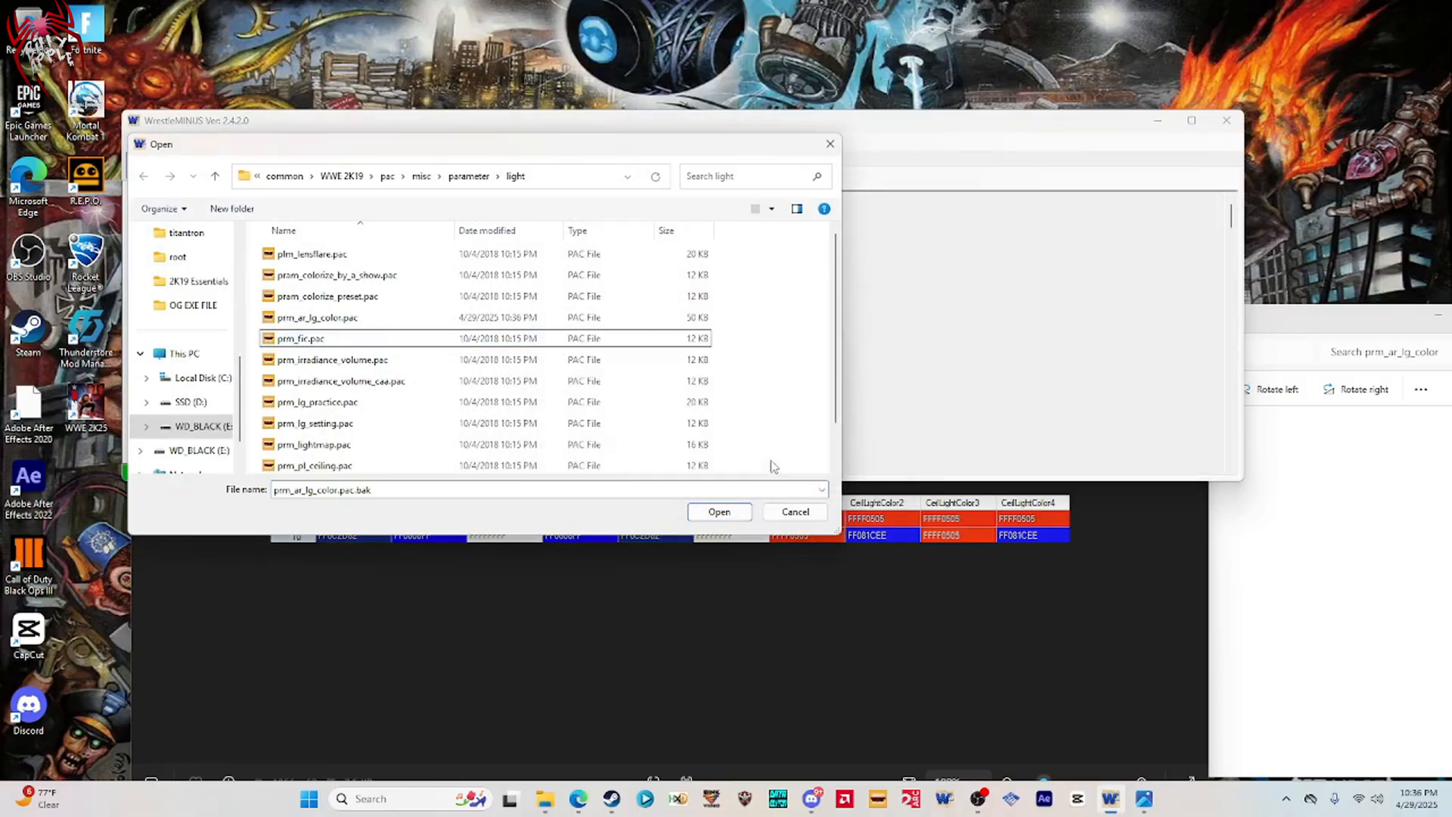
Close prm_ar_lg_color.png and open initposition.JPG from the mod's misc_files\initposition folder.
click(703, 650)
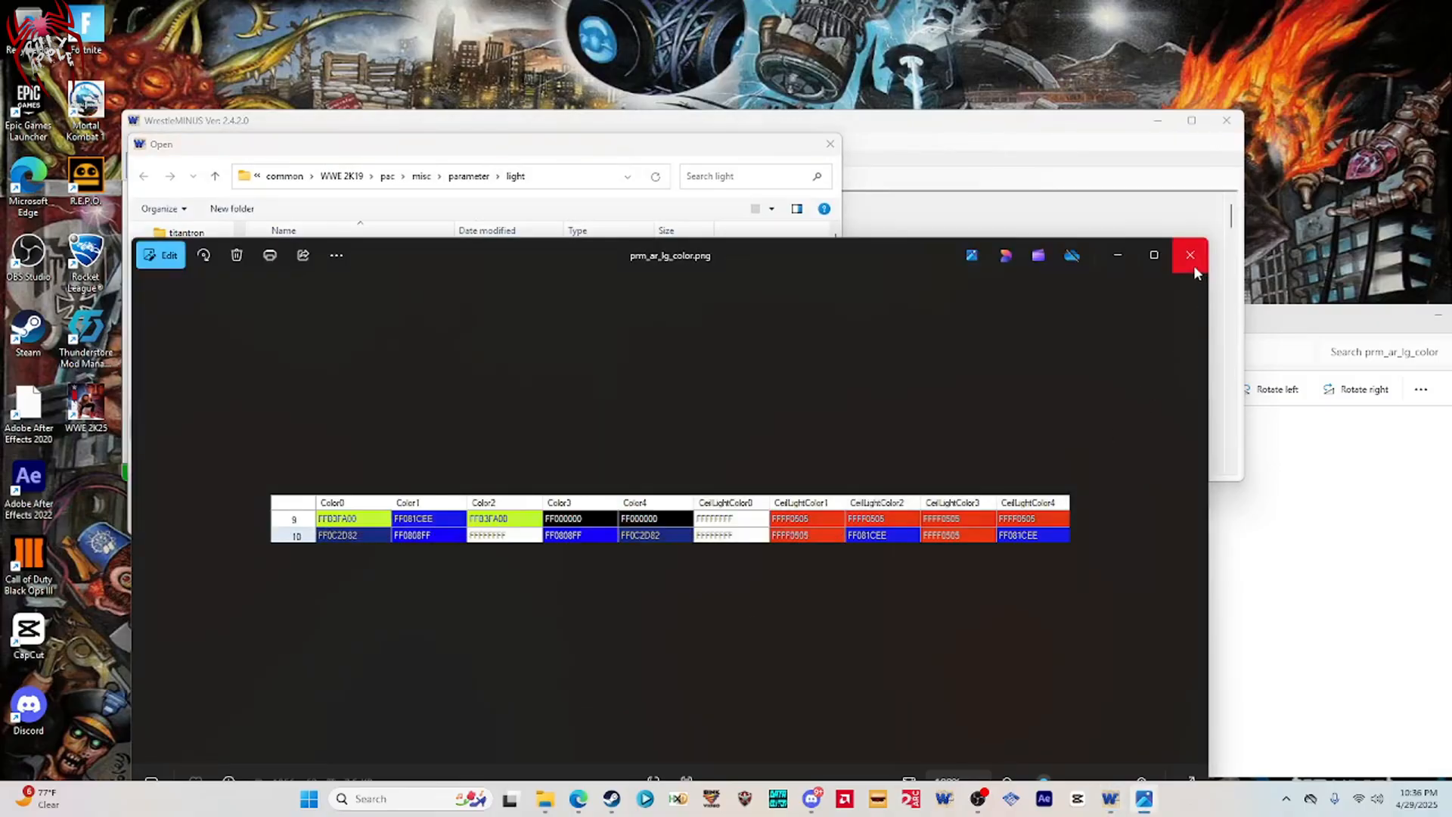
click(1190, 256)
click(1248, 546)
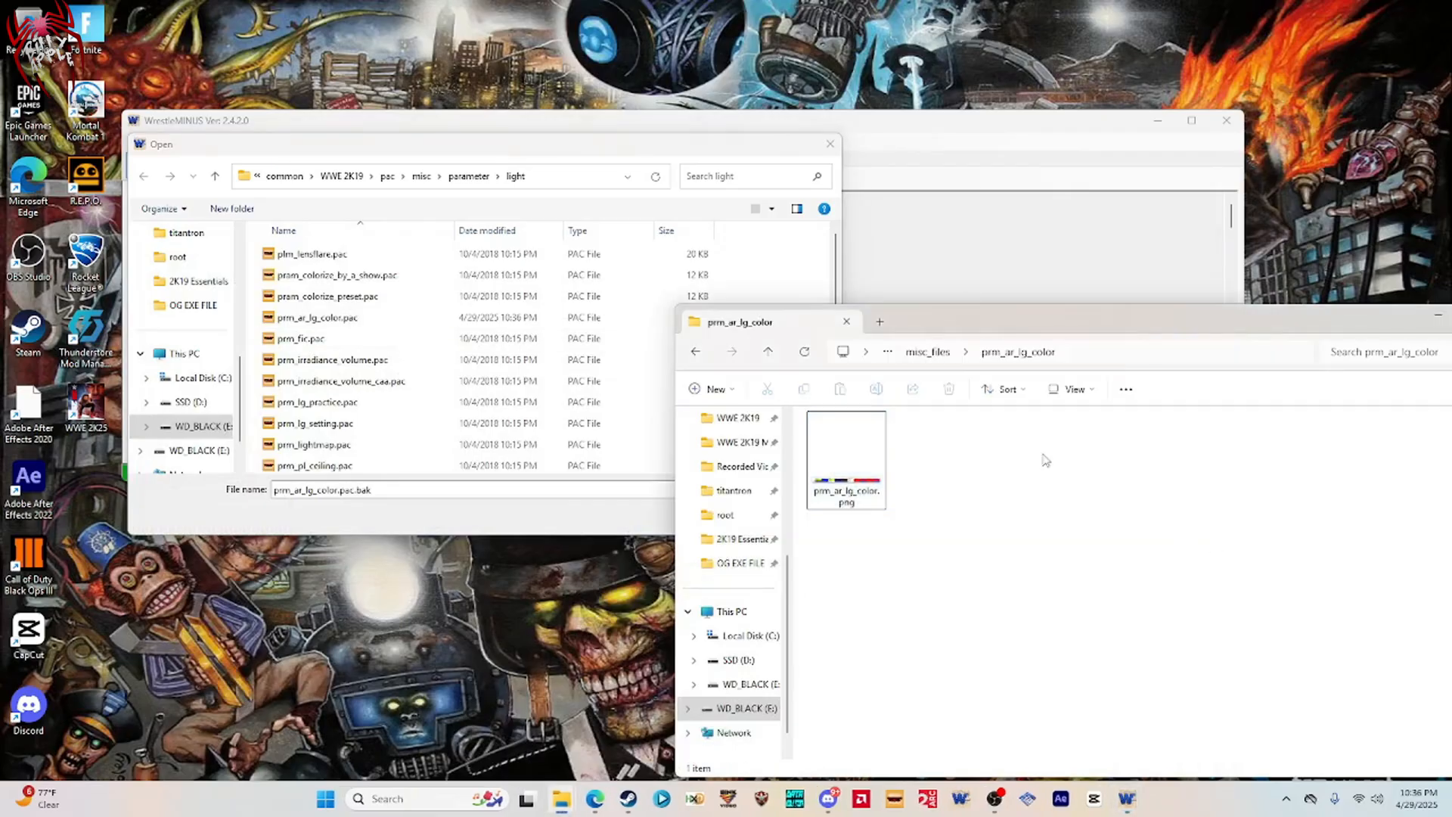
click(942, 353)
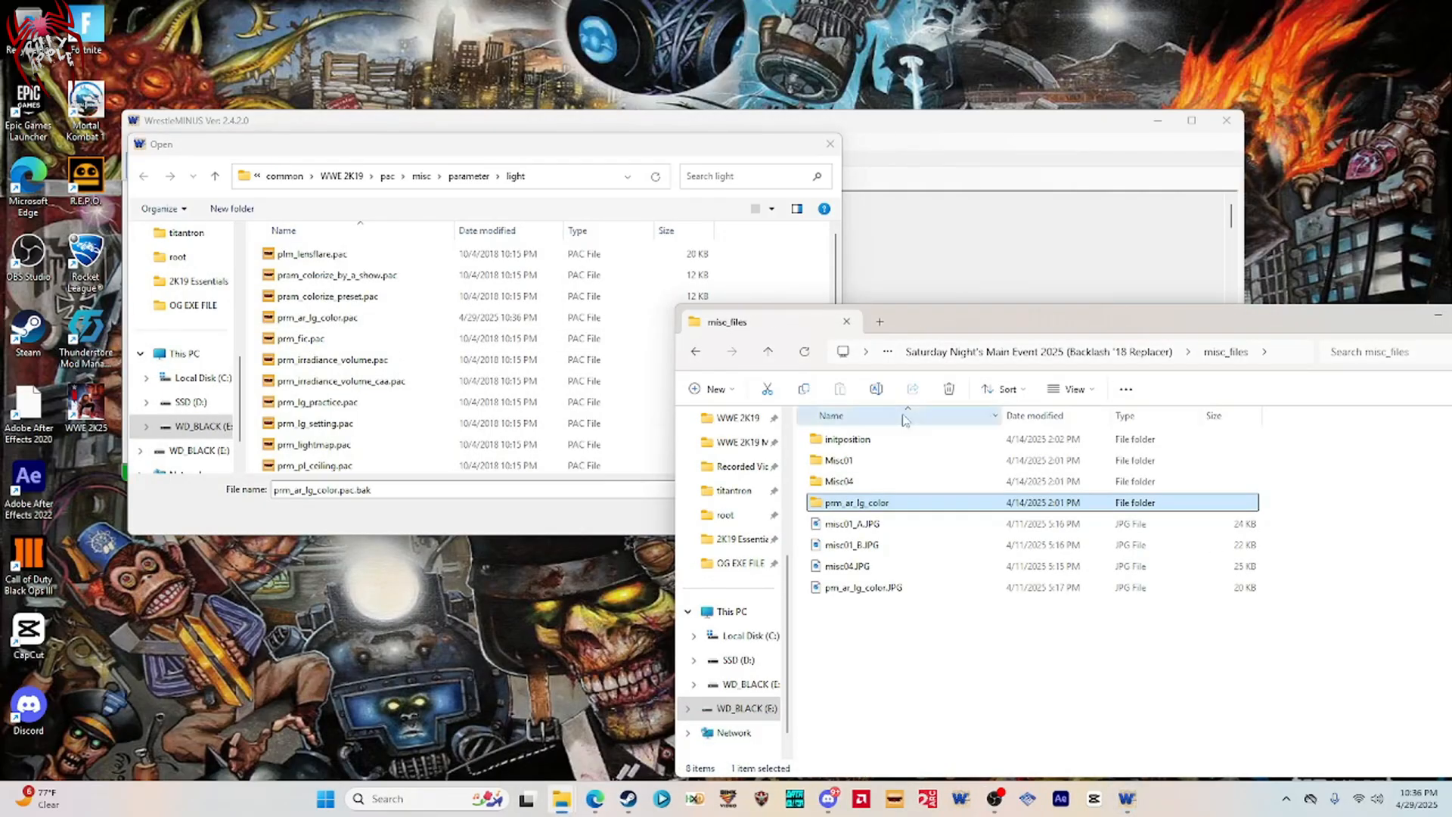
double_click(848, 440)
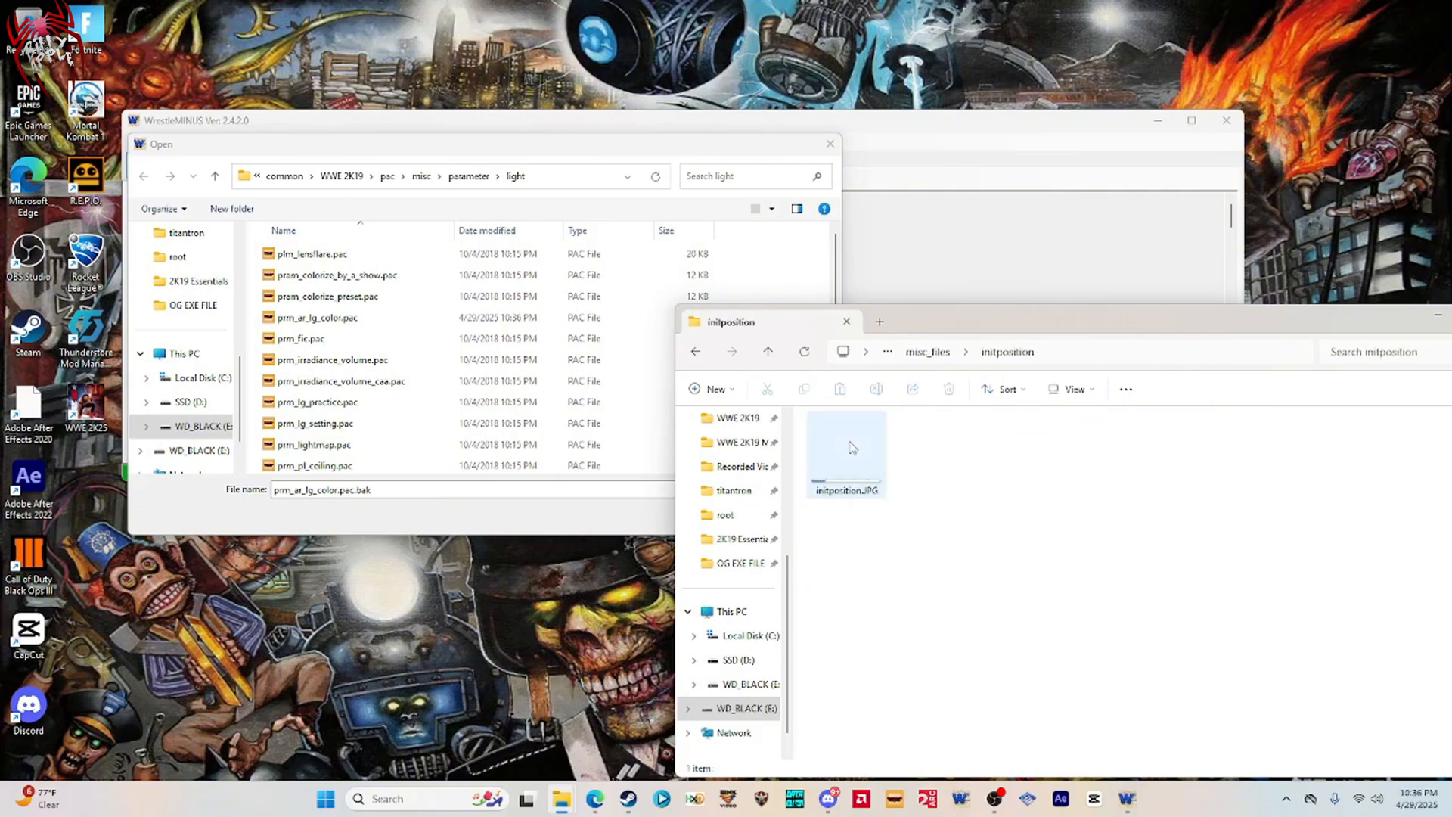
double_click(852, 452)
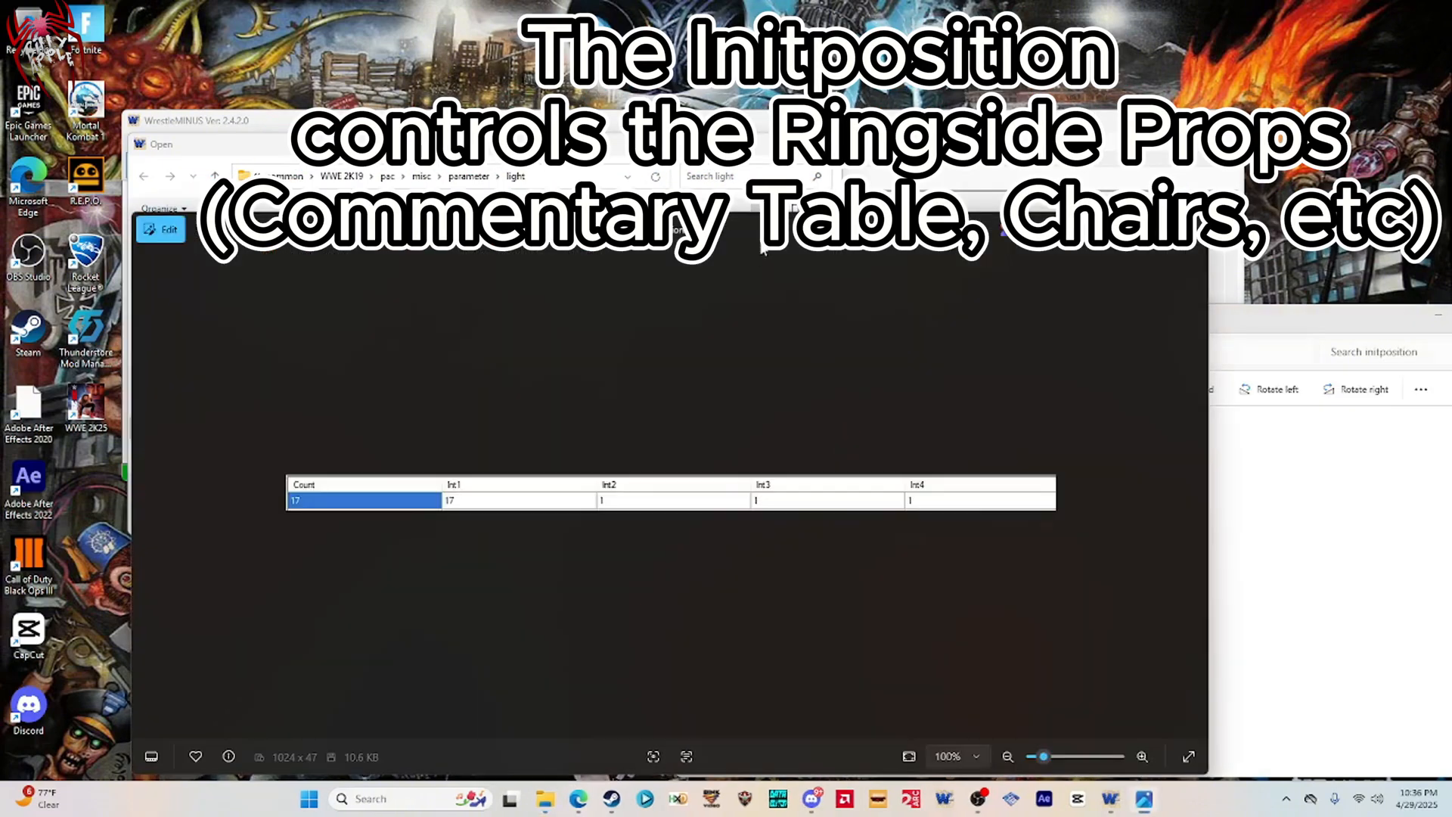
drag(765, 234, 824, 276)
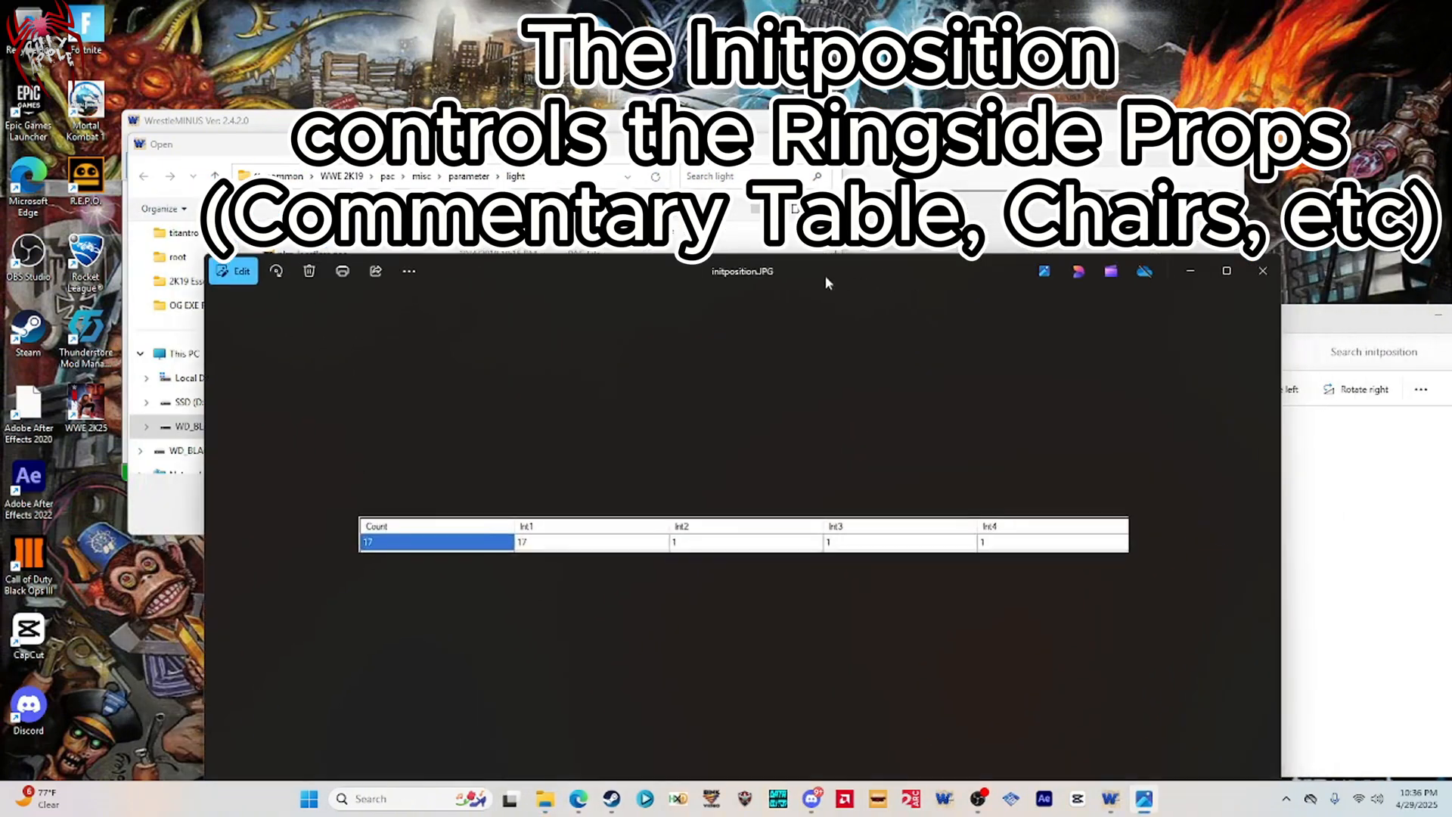
Open initposition.pac from the game's pac\prop\propdata folder in WrestleMINUS.
click(473, 162)
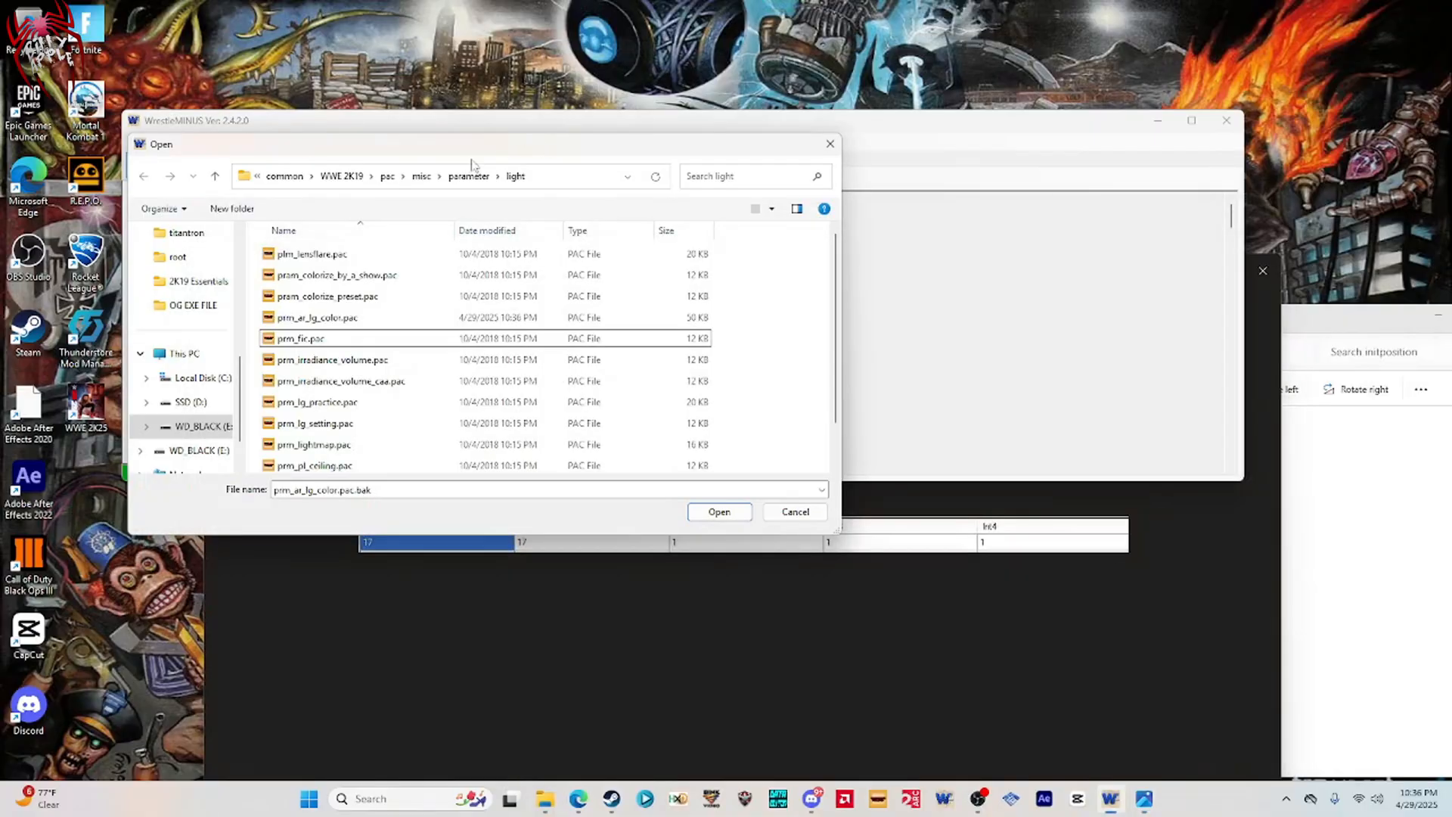
click(342, 175)
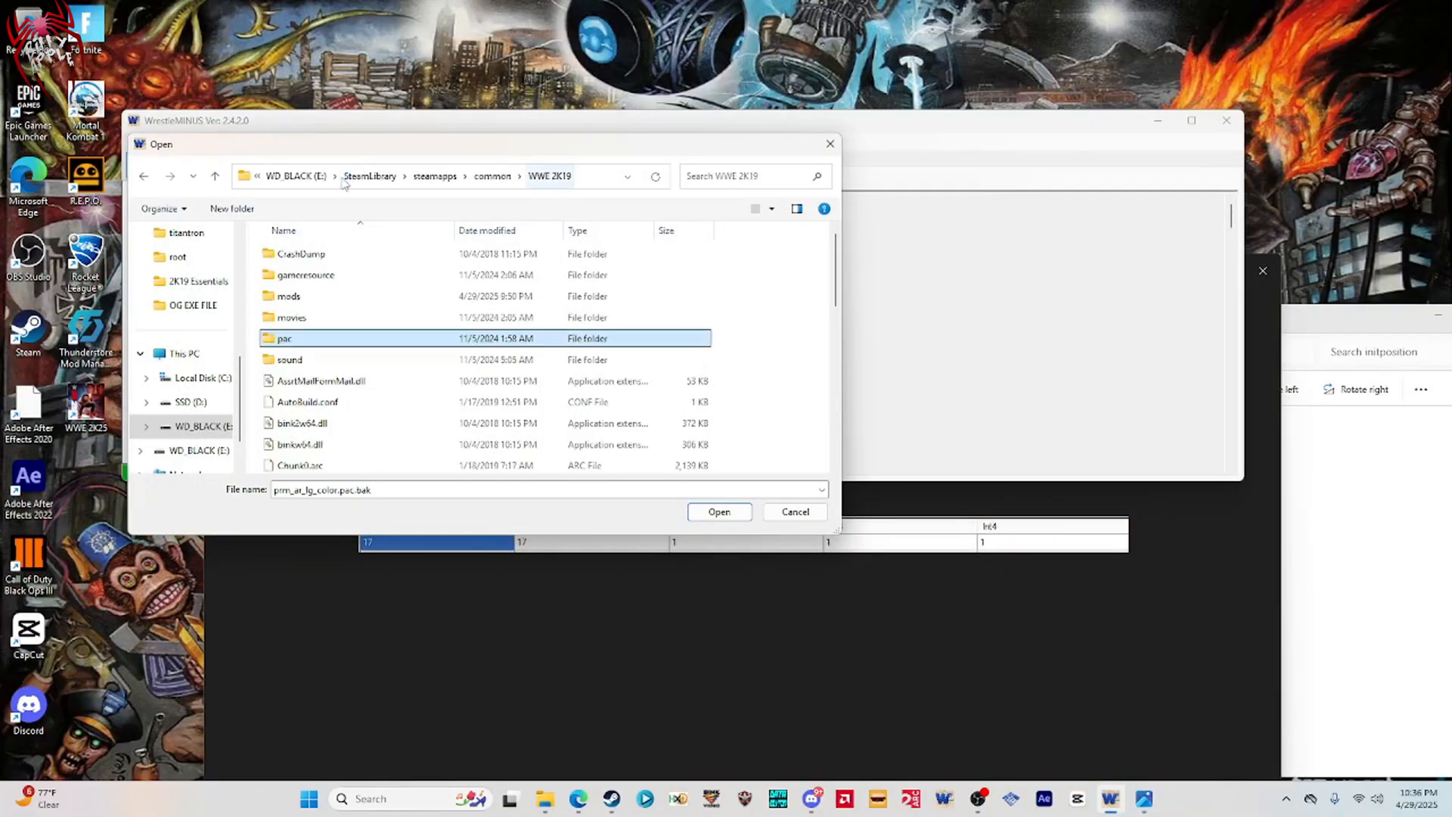
double_click(290, 338)
scroll(316, 391, down, 2)
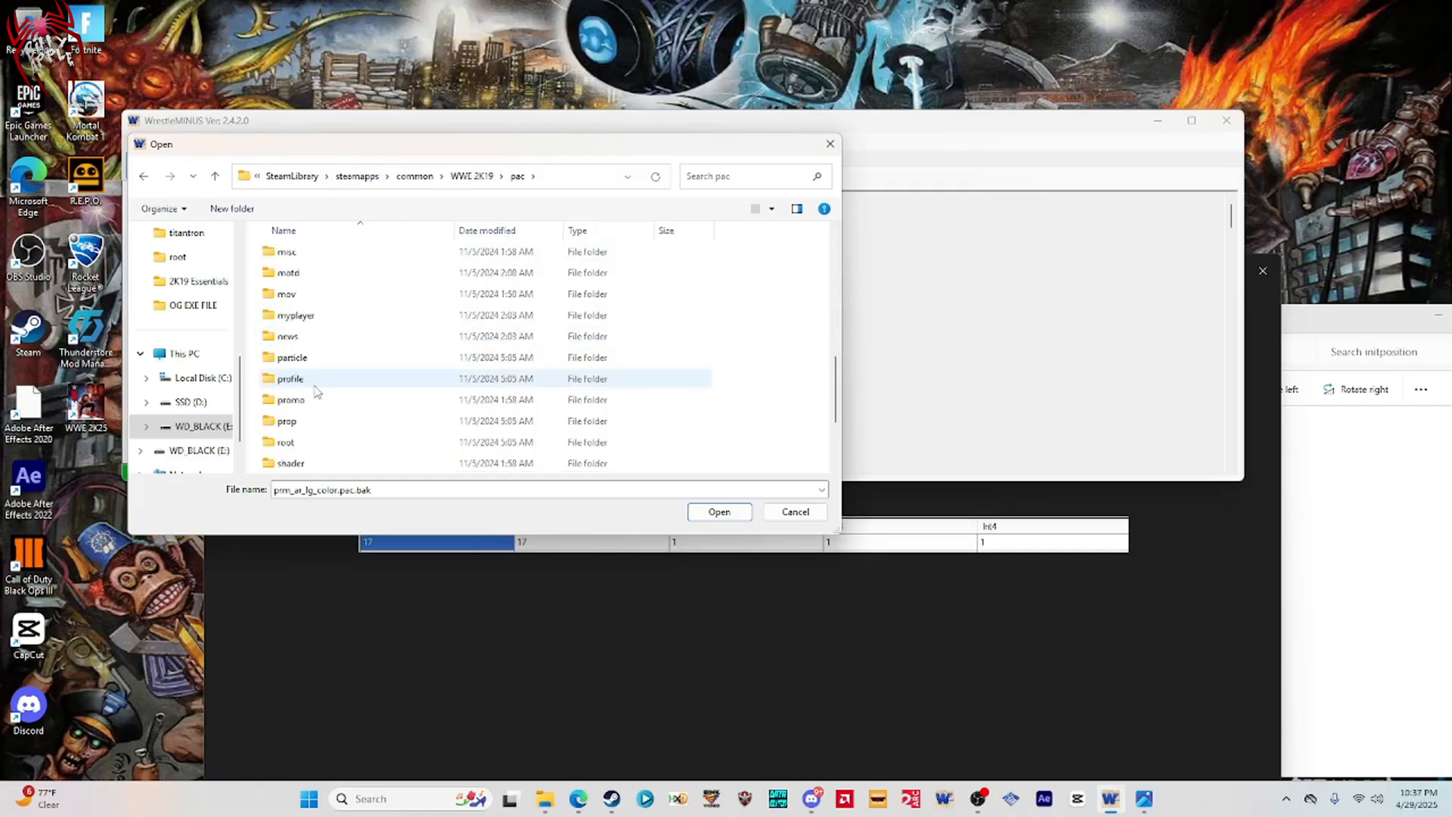
double_click(292, 421)
double_click(286, 255)
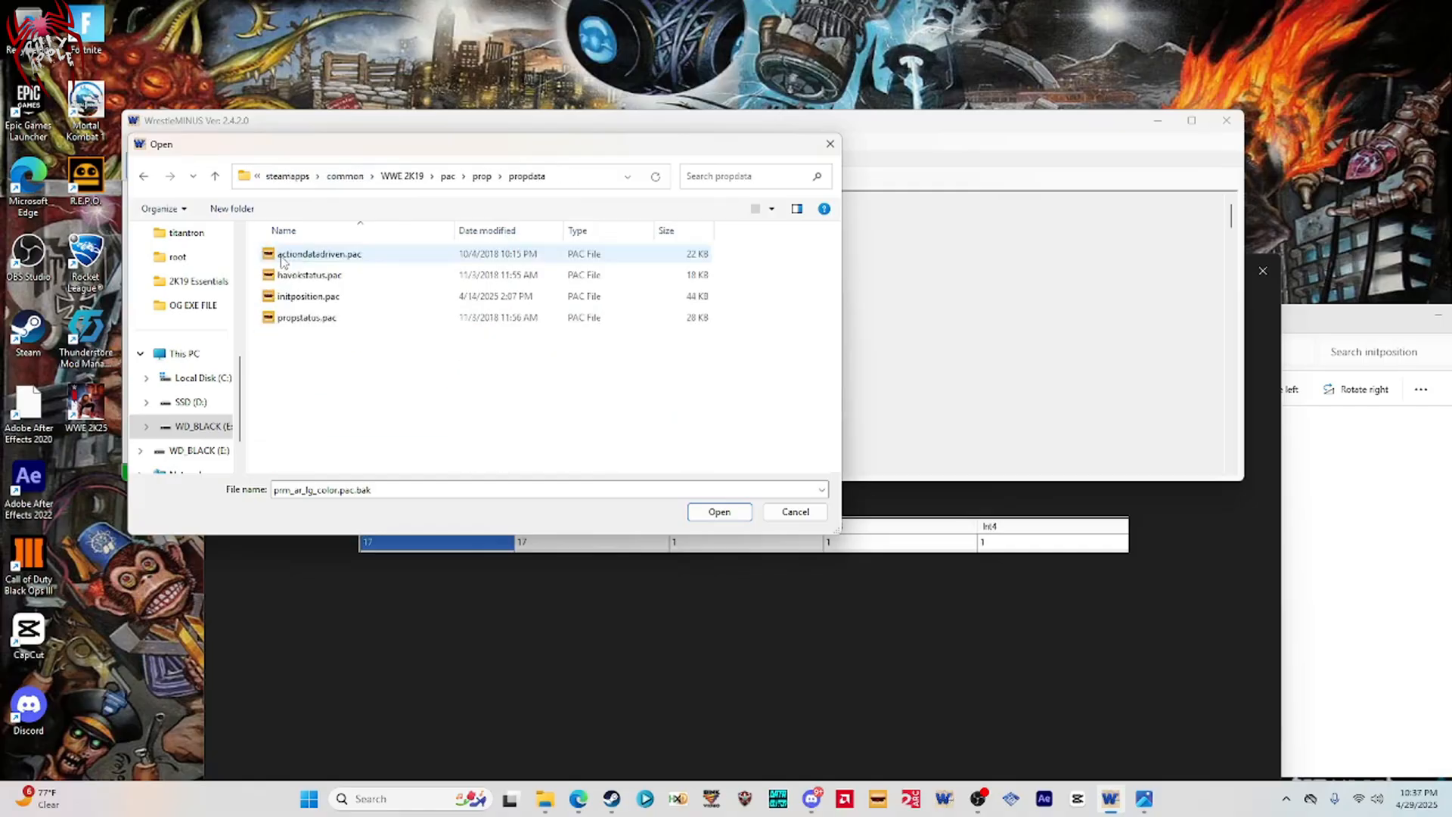
double_click(288, 298)
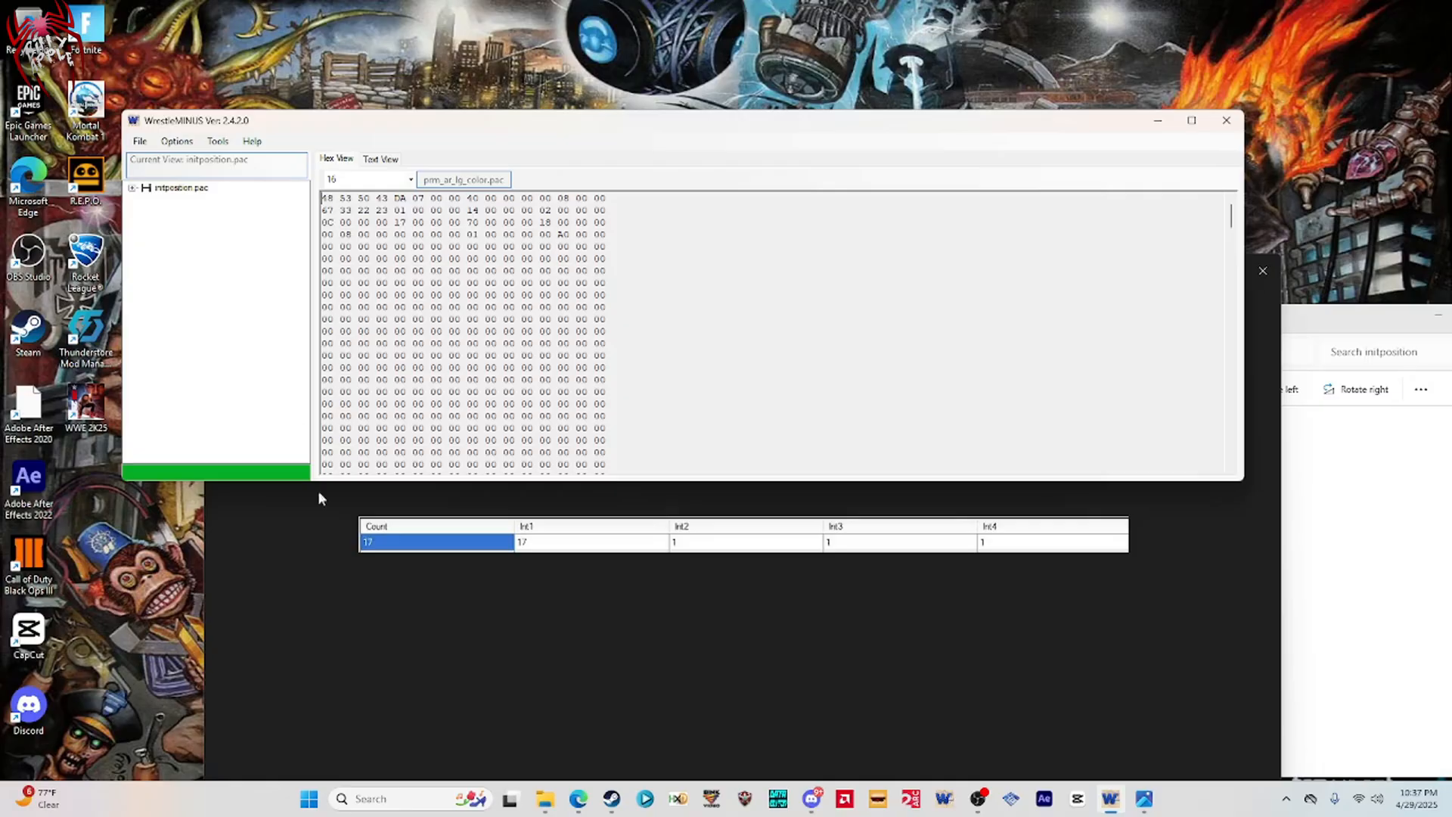
Expand initposition.pac down to node 00000000 and show it as the arena weapon position table.
click(347, 584)
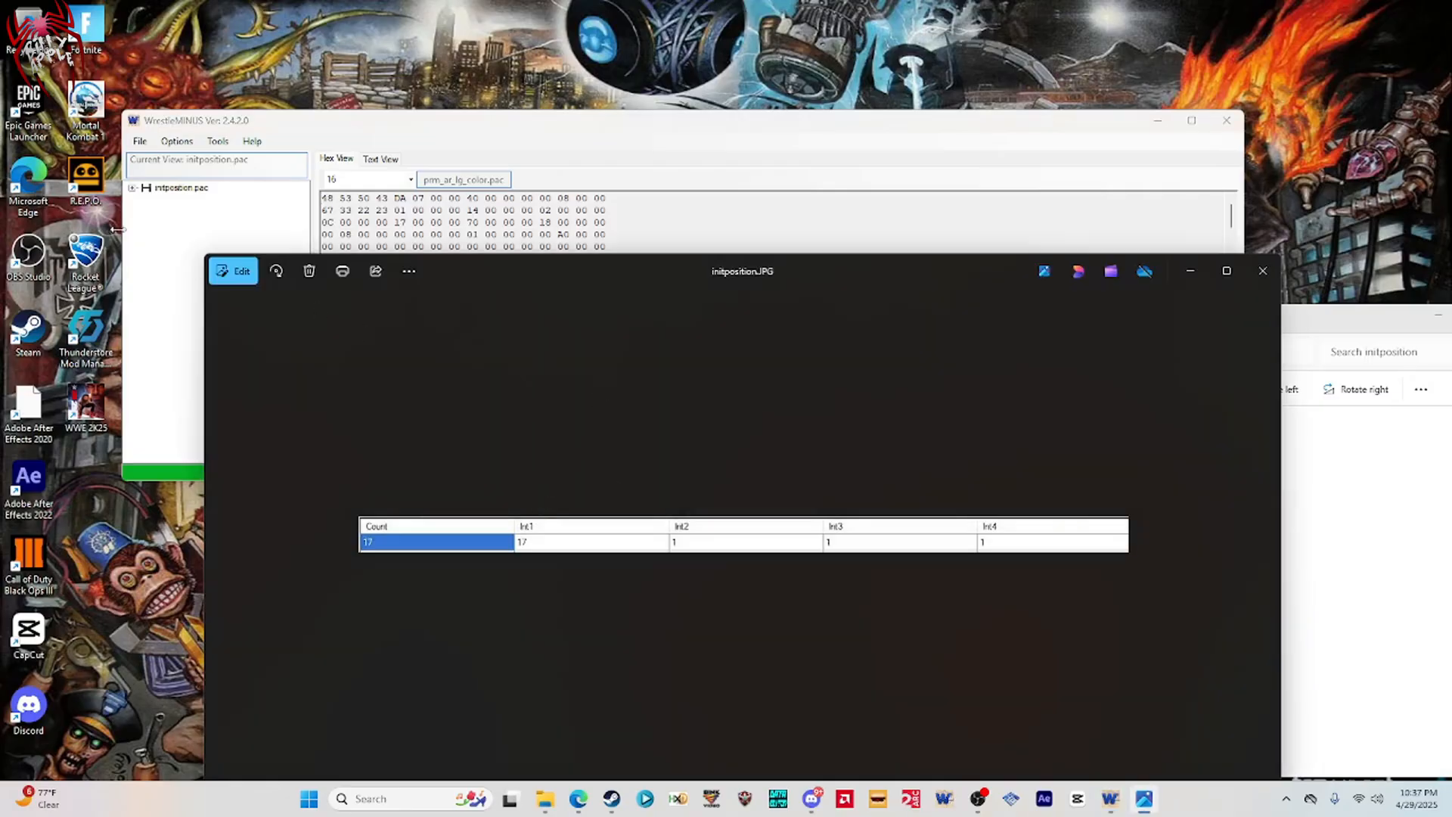
click(162, 227)
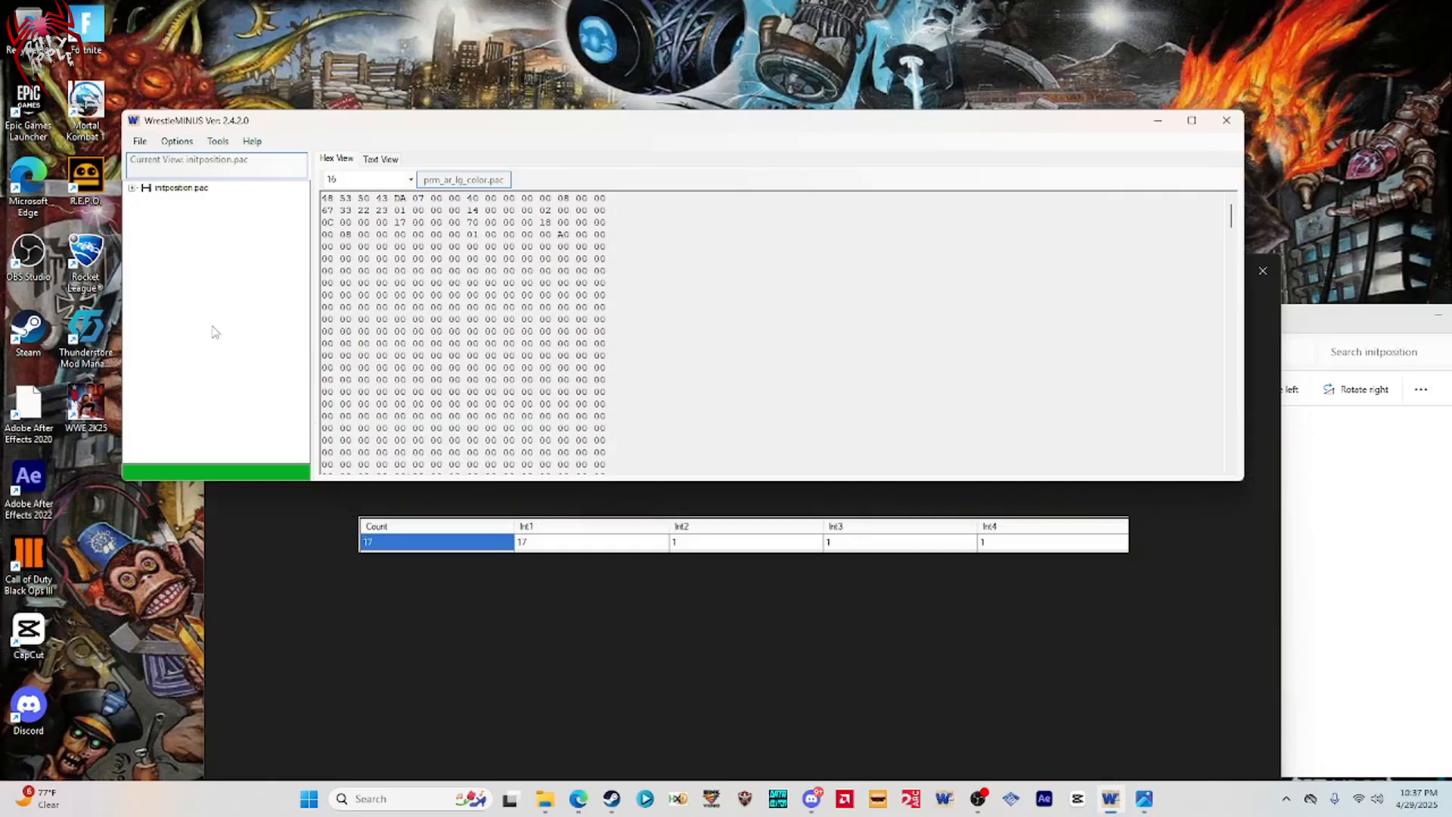
click(132, 189)
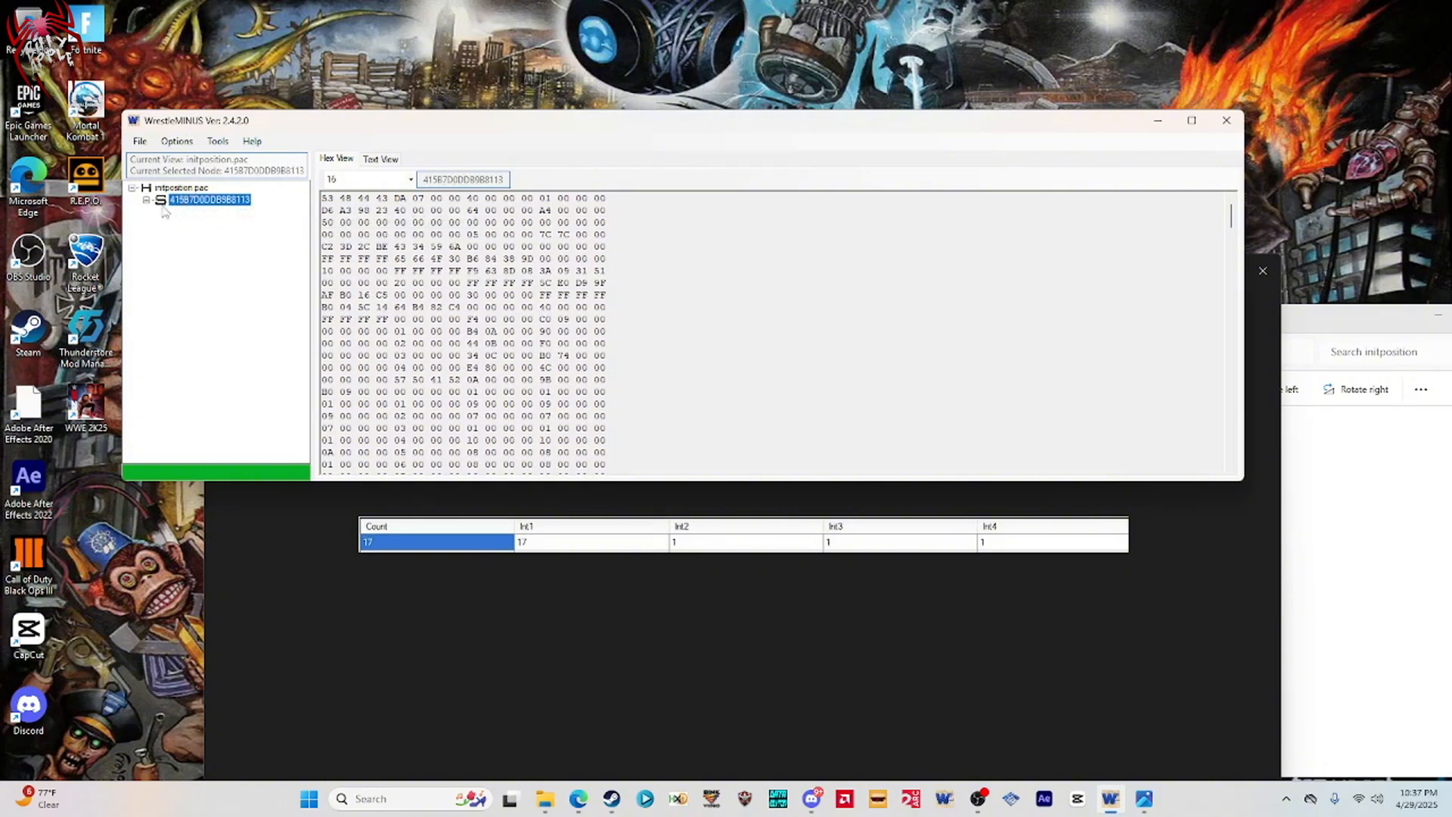
click(147, 201)
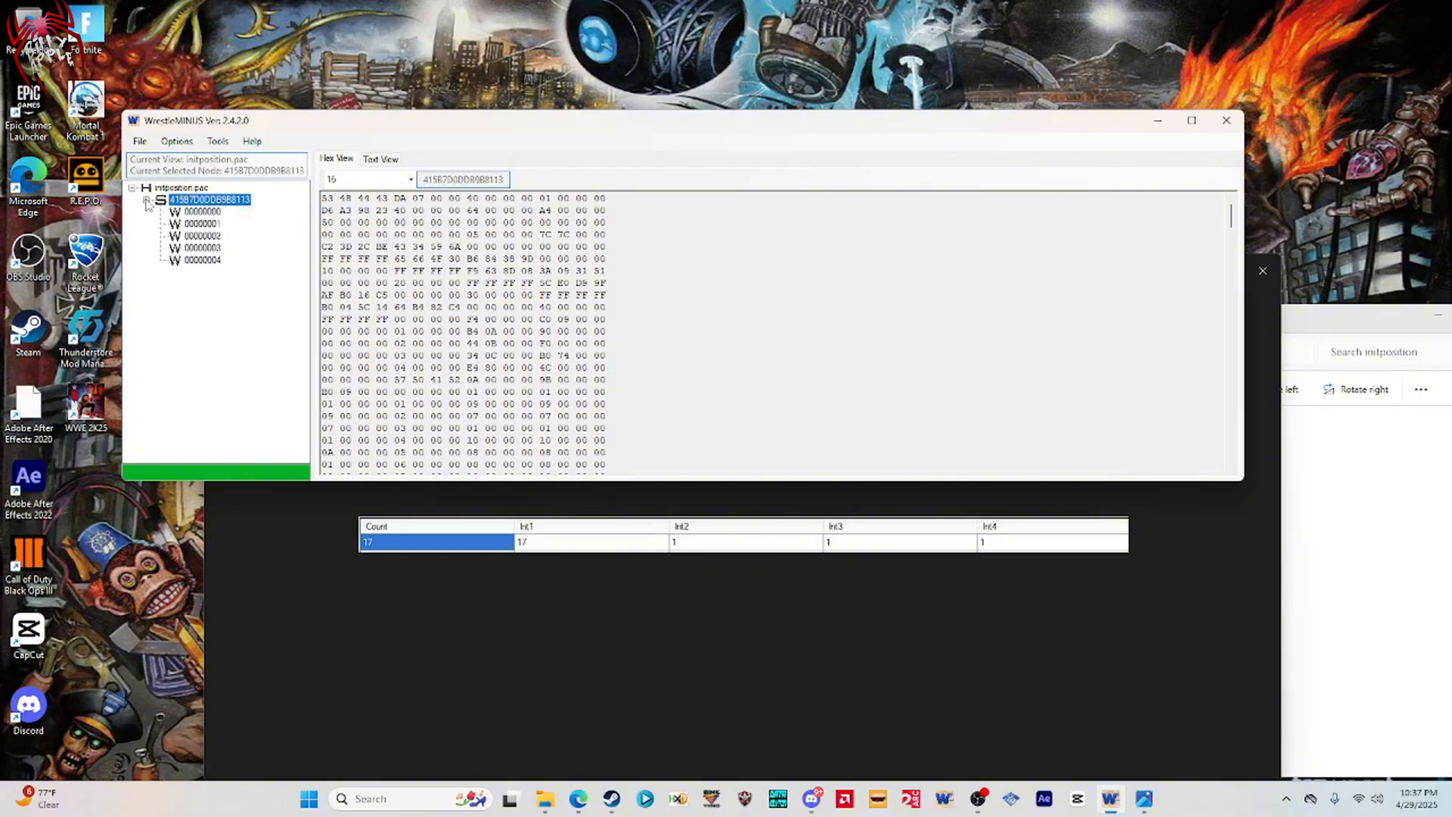
click(201, 212)
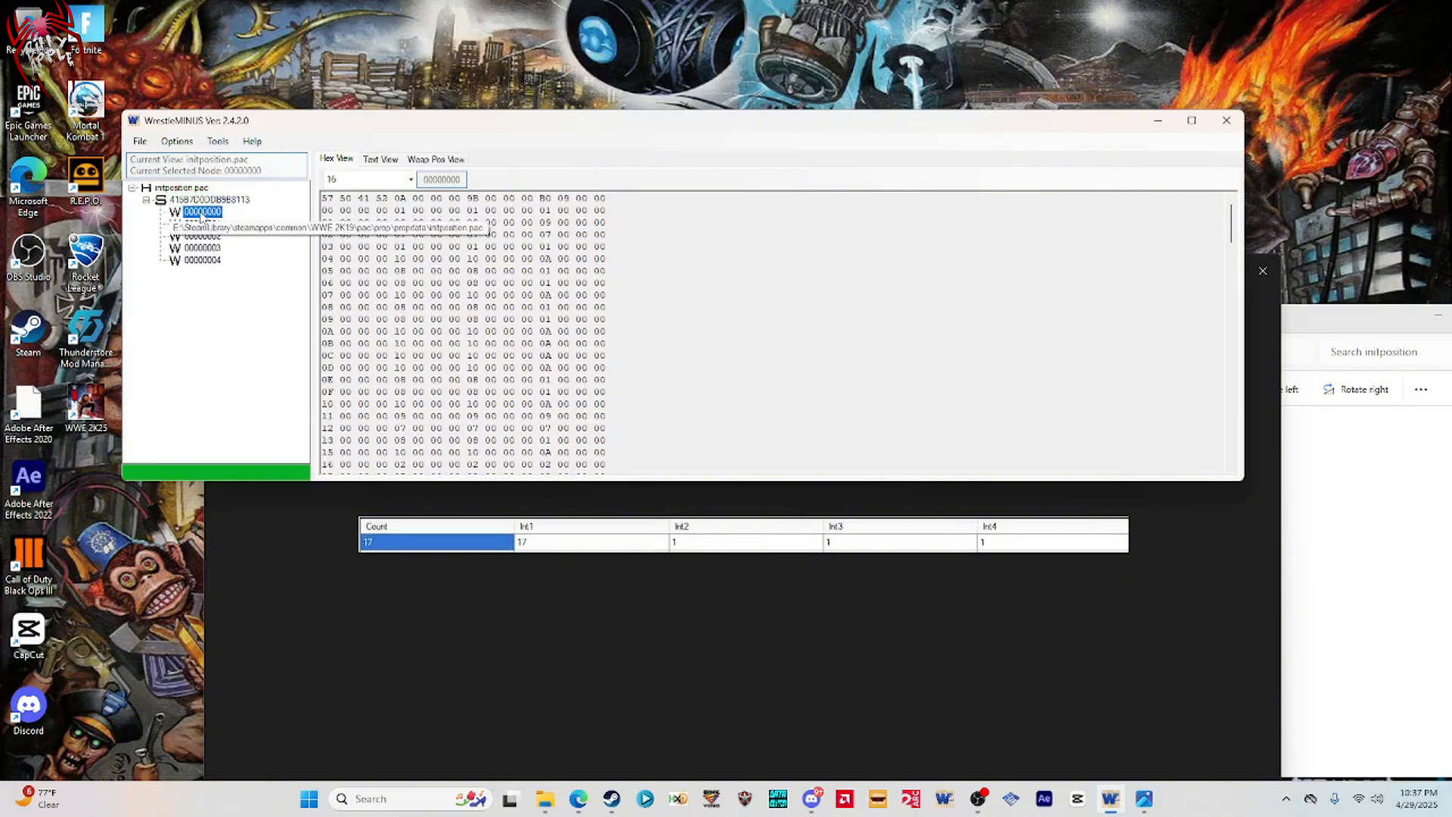
click(436, 163)
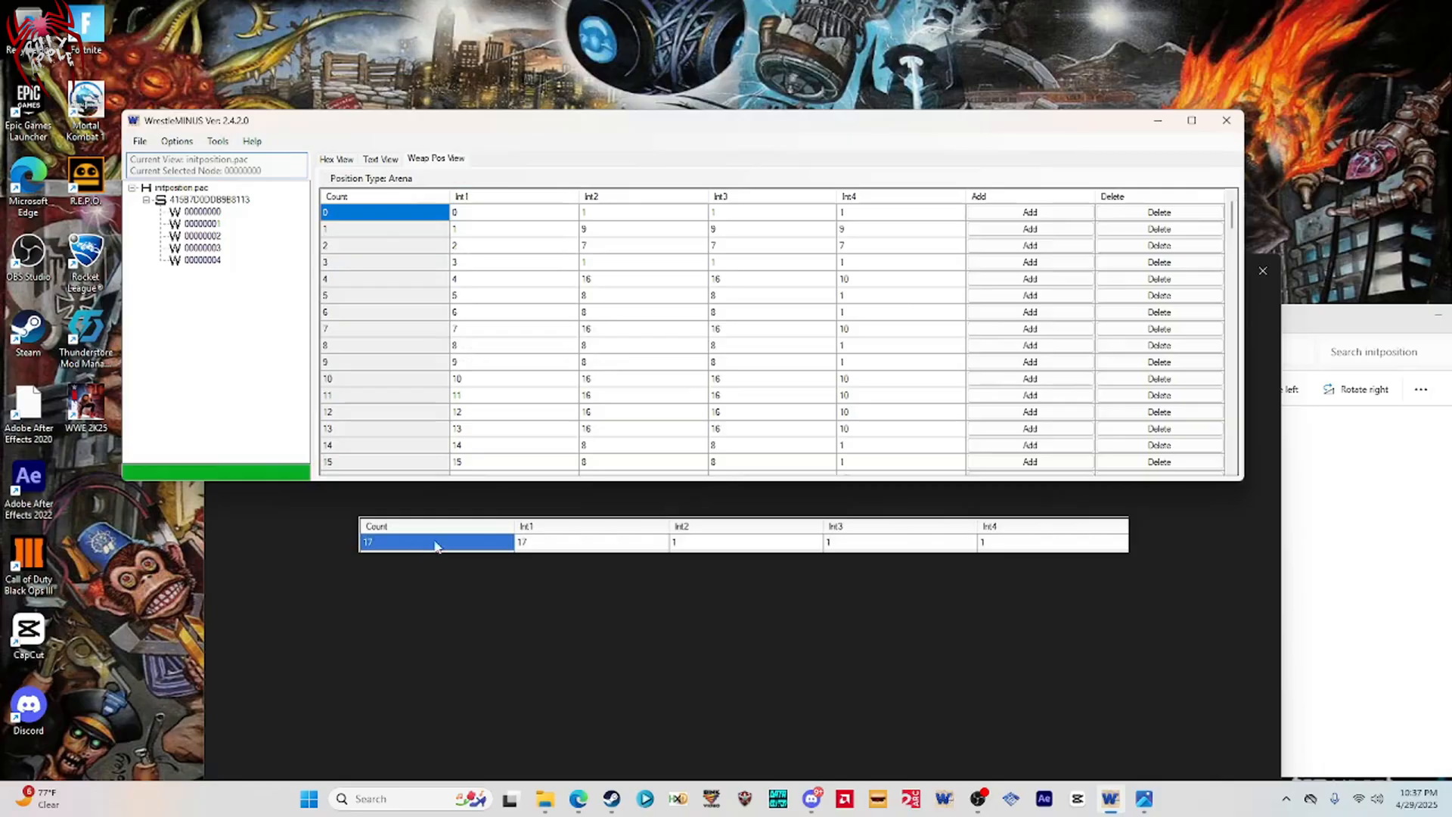
Set Int2, Int3 and Int4 to 1 in row 10 of the arena weapon position table and save the change.
click(555, 560)
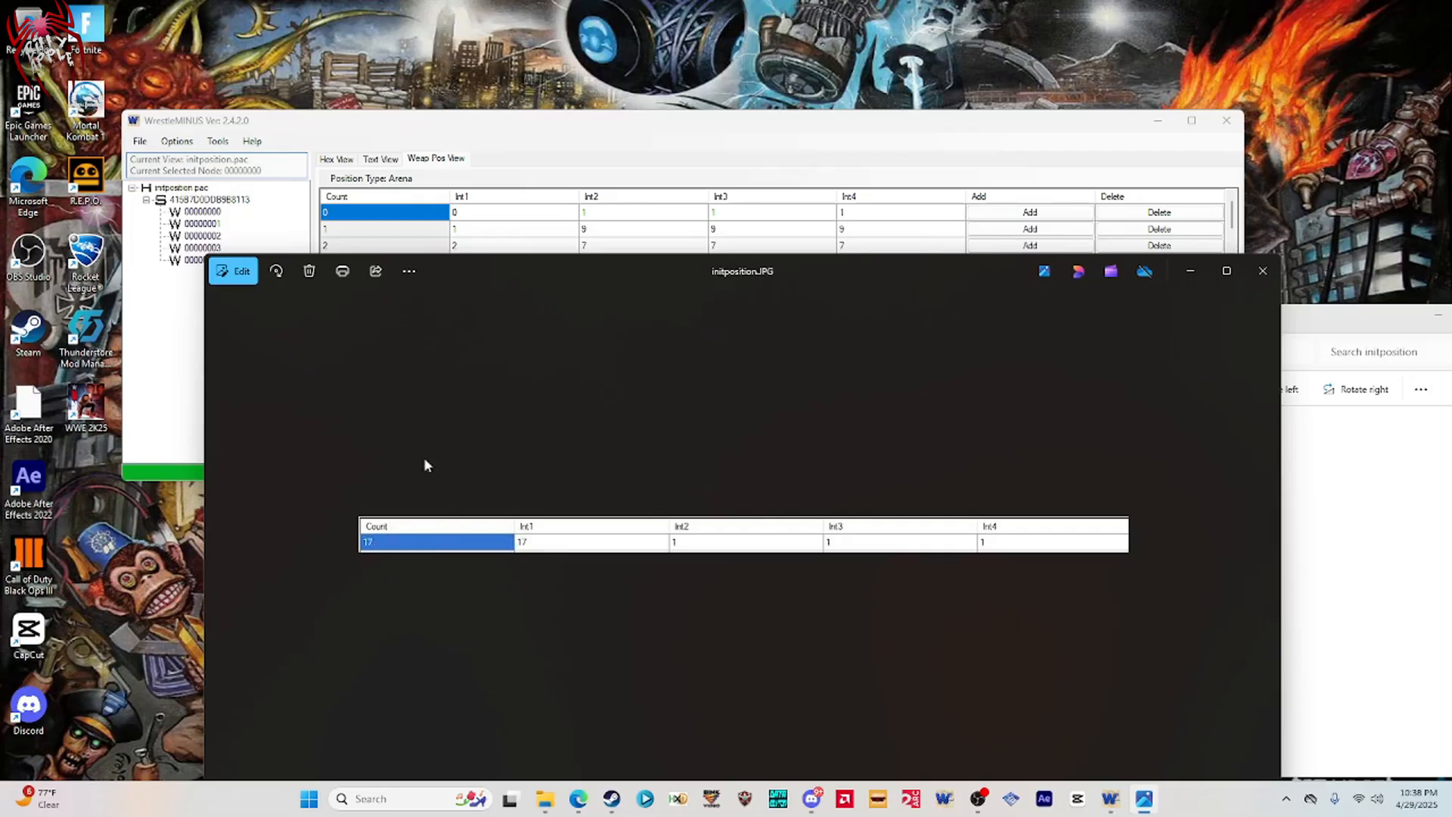
drag(581, 283, 546, 392)
scroll(363, 257, down, 2)
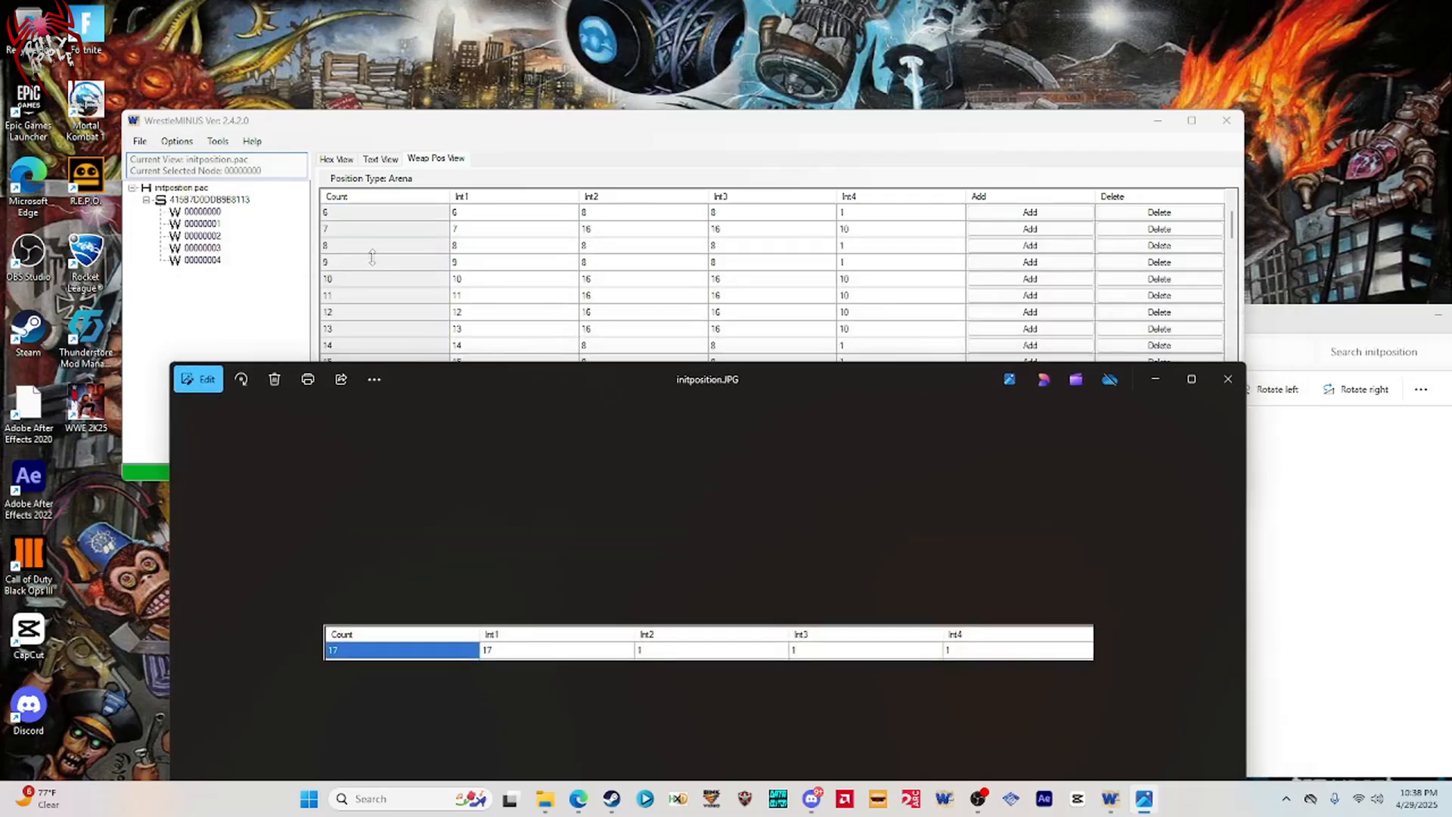
click(606, 283)
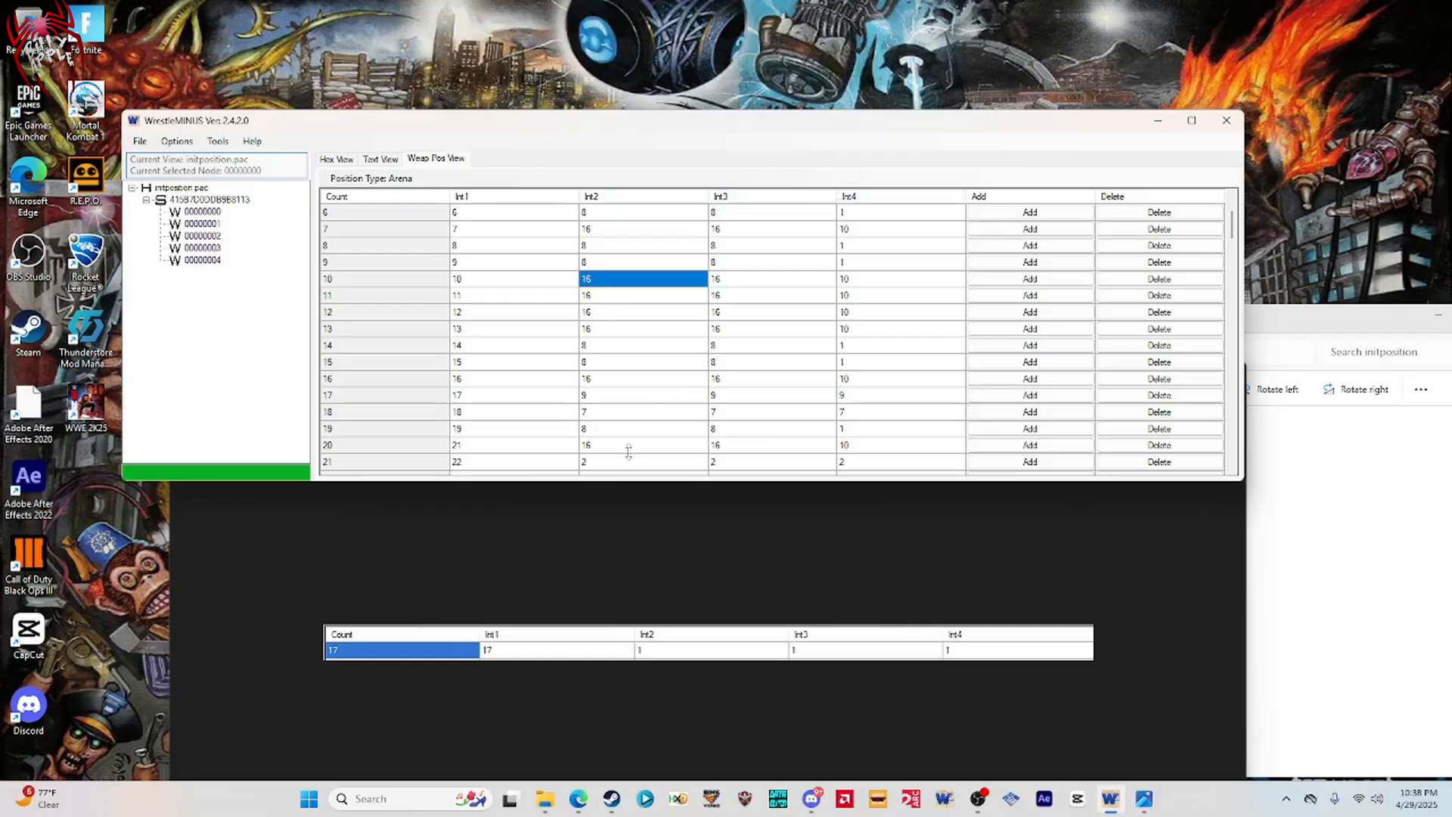
click(622, 287)
key(BackSpace)
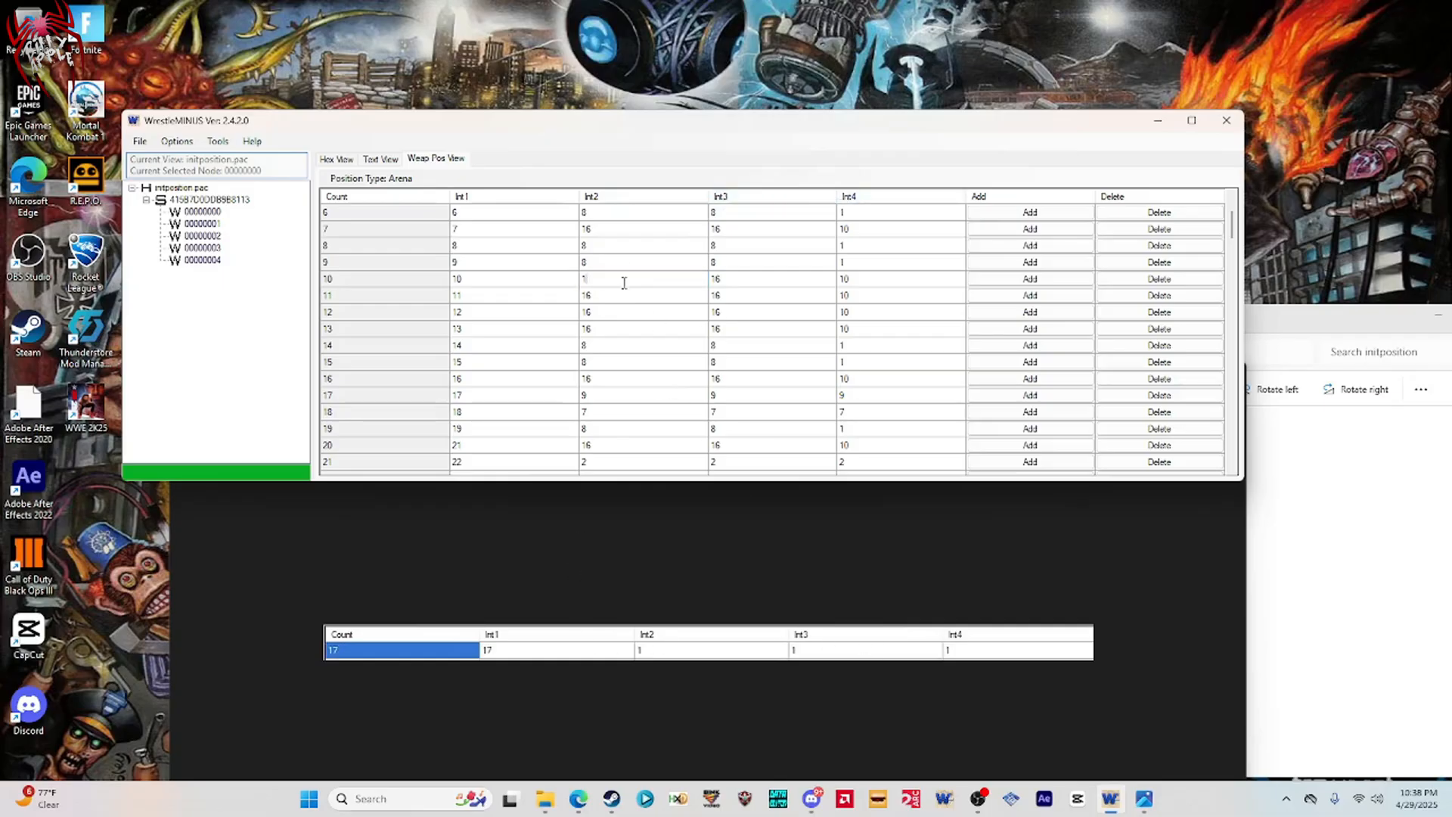
click(731, 283)
text(1)
click(862, 280)
text(1)
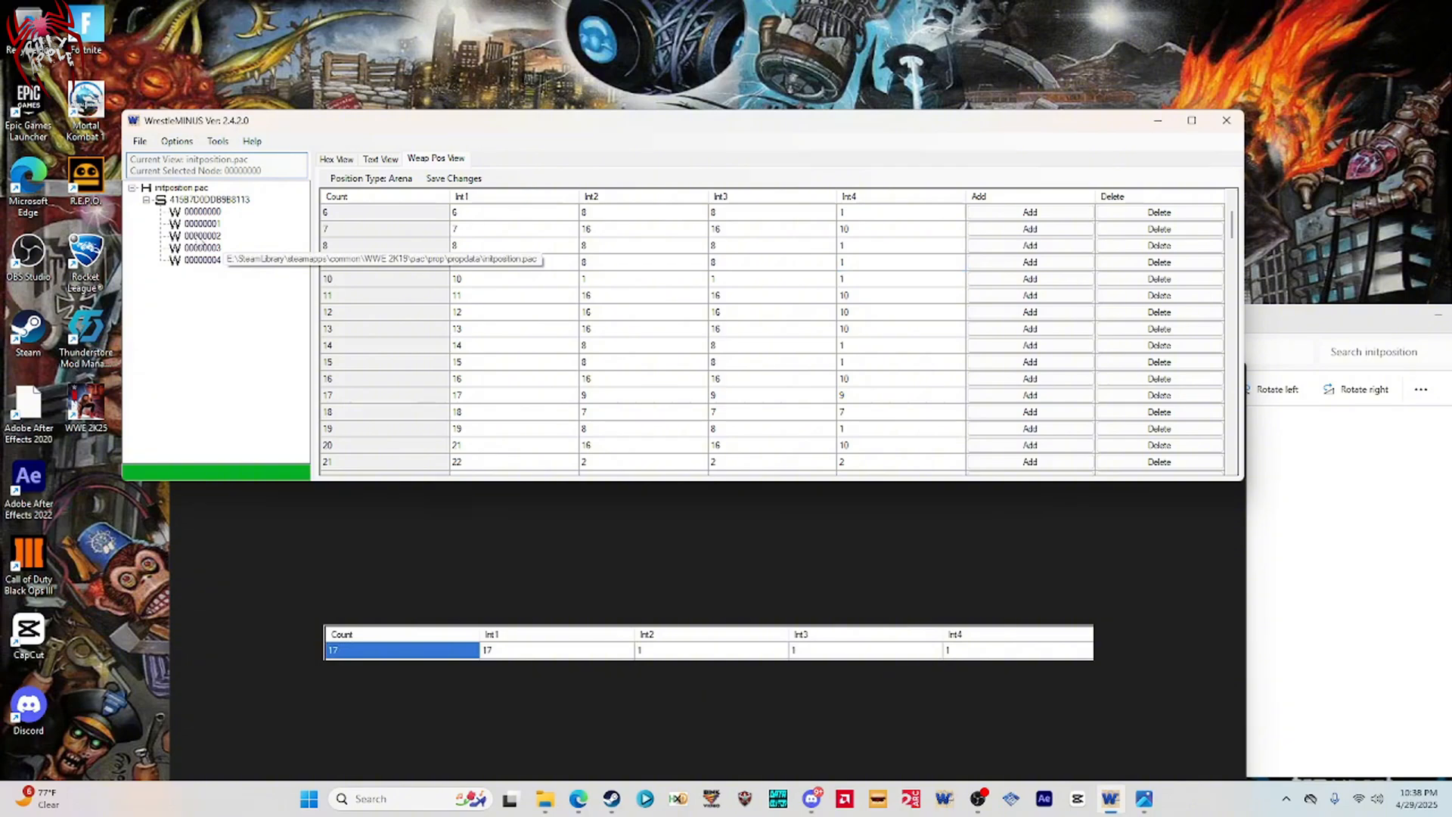
click(200, 236)
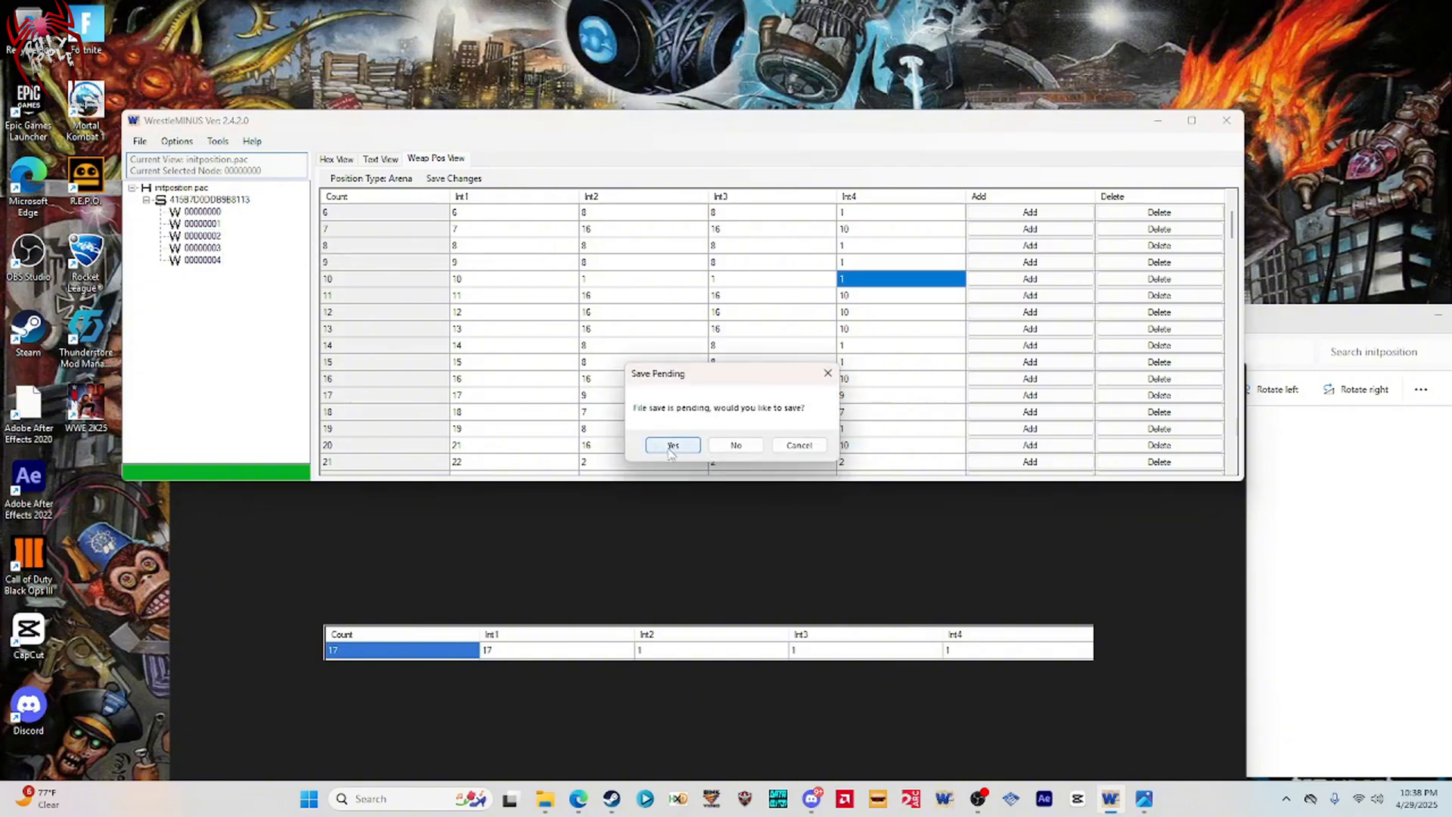
click(671, 446)
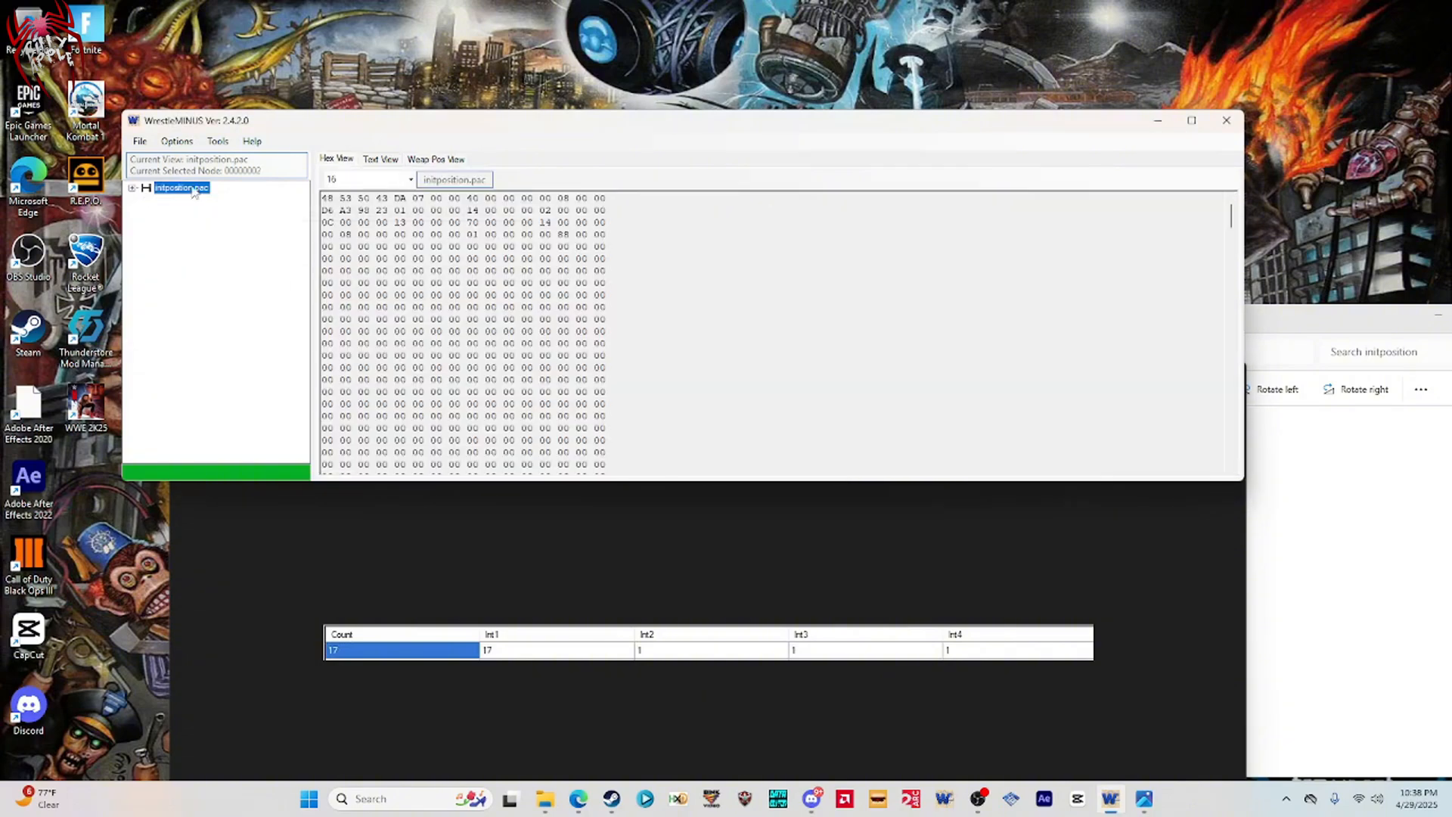
Permanently delete the backup file initposition.pac.bak from the game's pac\prop\propdata folder.
click(140, 141)
click(158, 178)
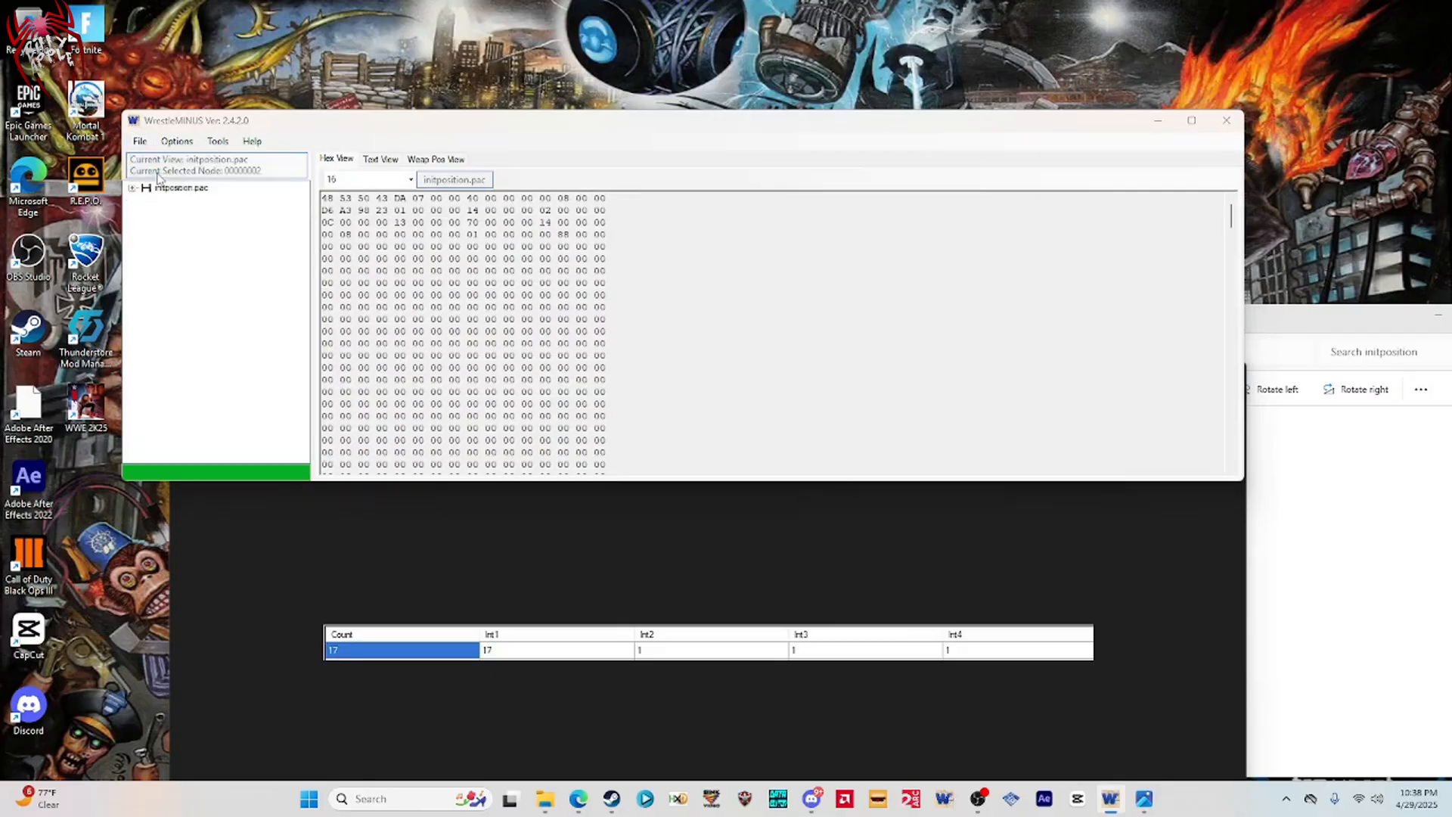
click(291, 321)
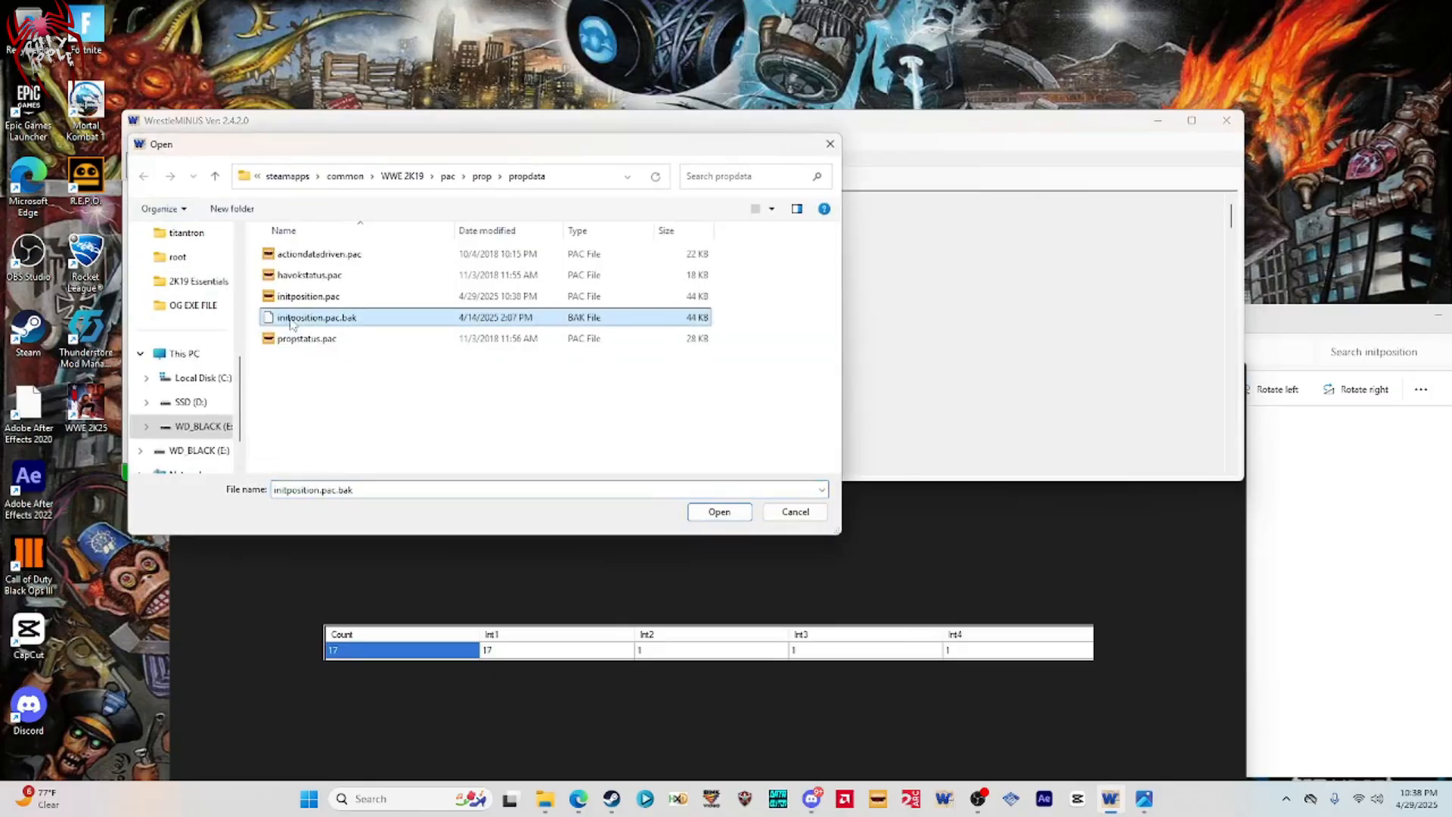
key(shift+Delete)
click(766, 463)
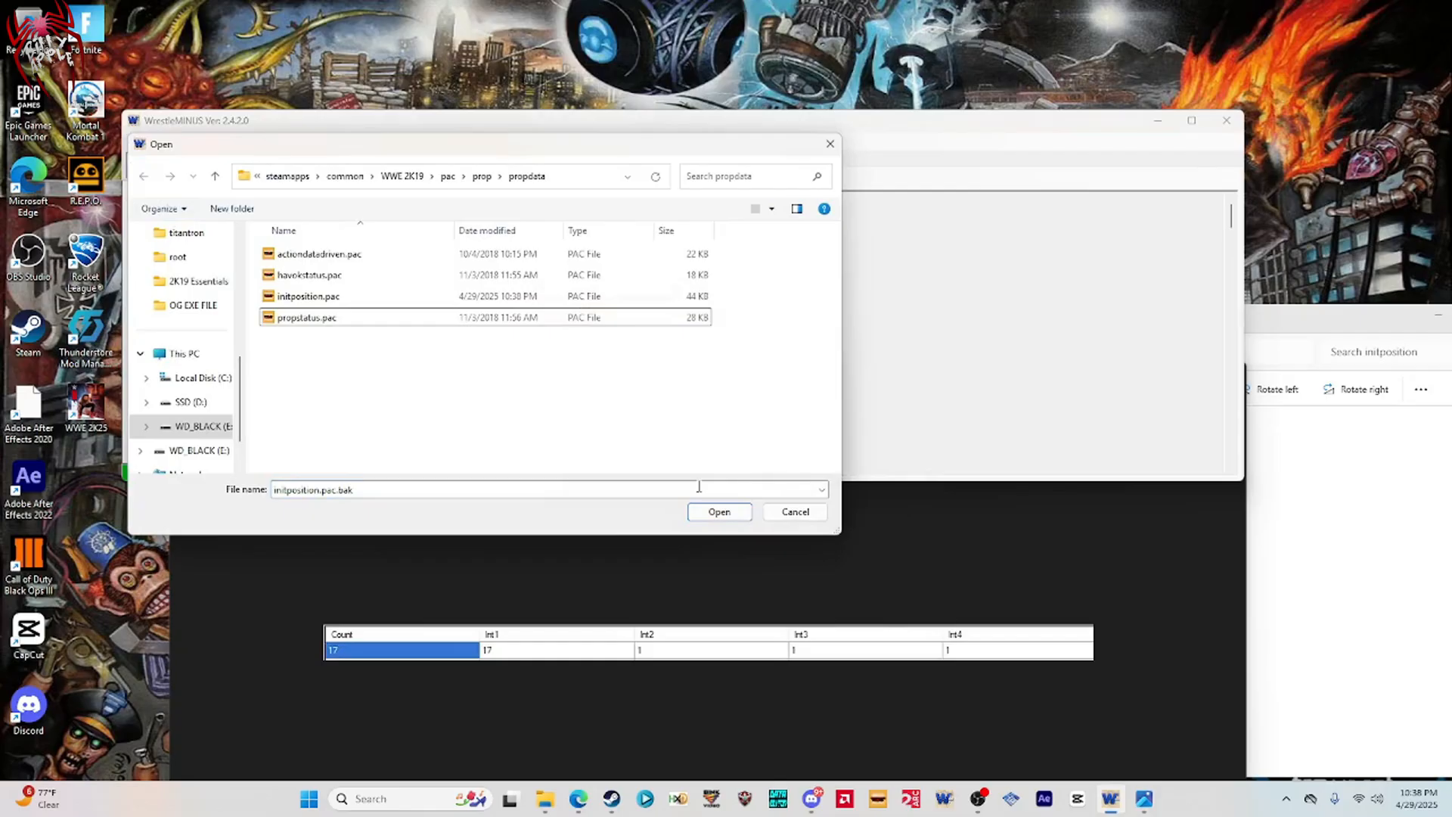
click(830, 144)
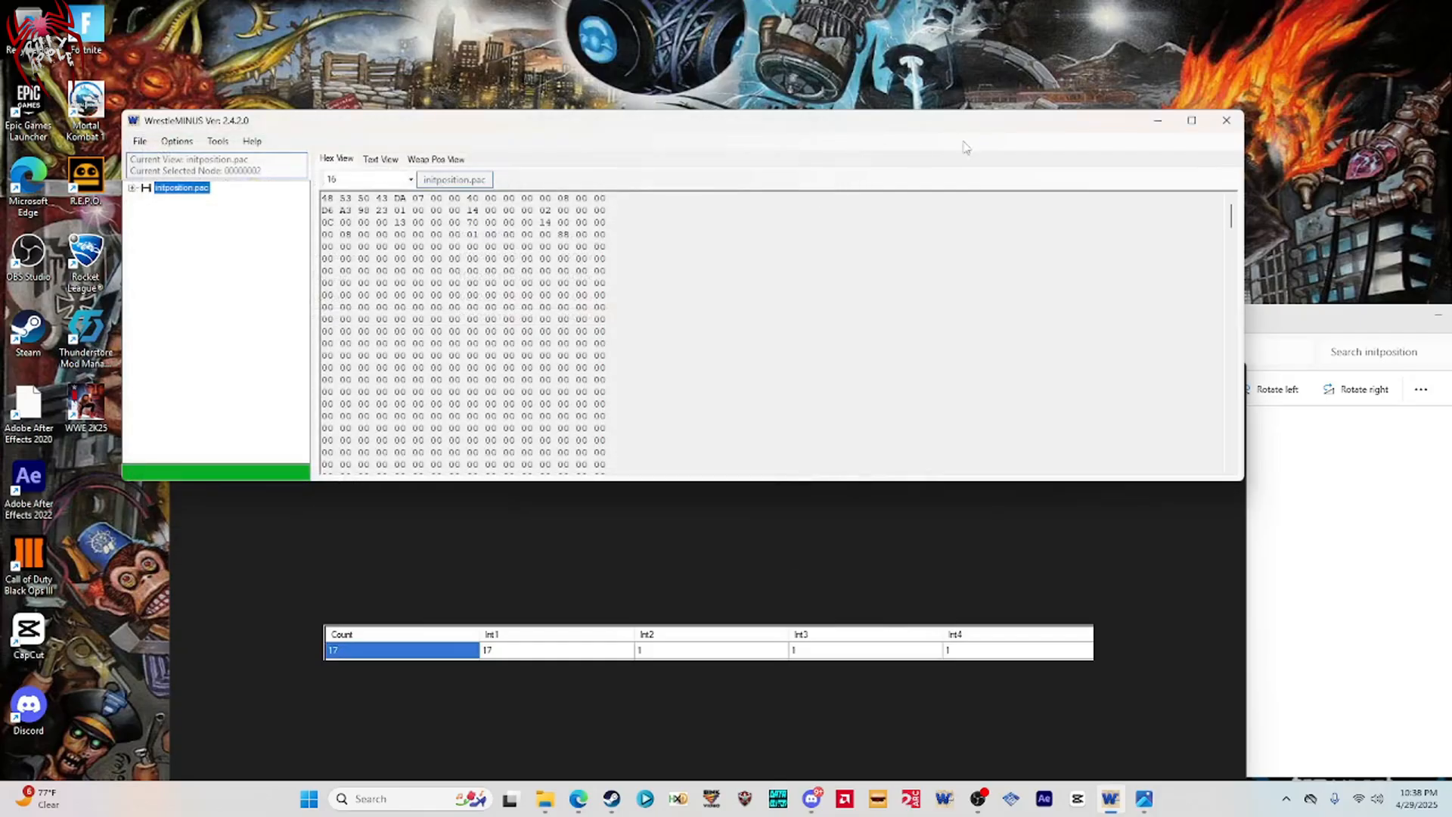
Close WrestleMINUS and initposition.JPG, and return to the mod's Saturday Night's Main Event 2025 (Backlash '18 Replacer) folder.
click(1227, 121)
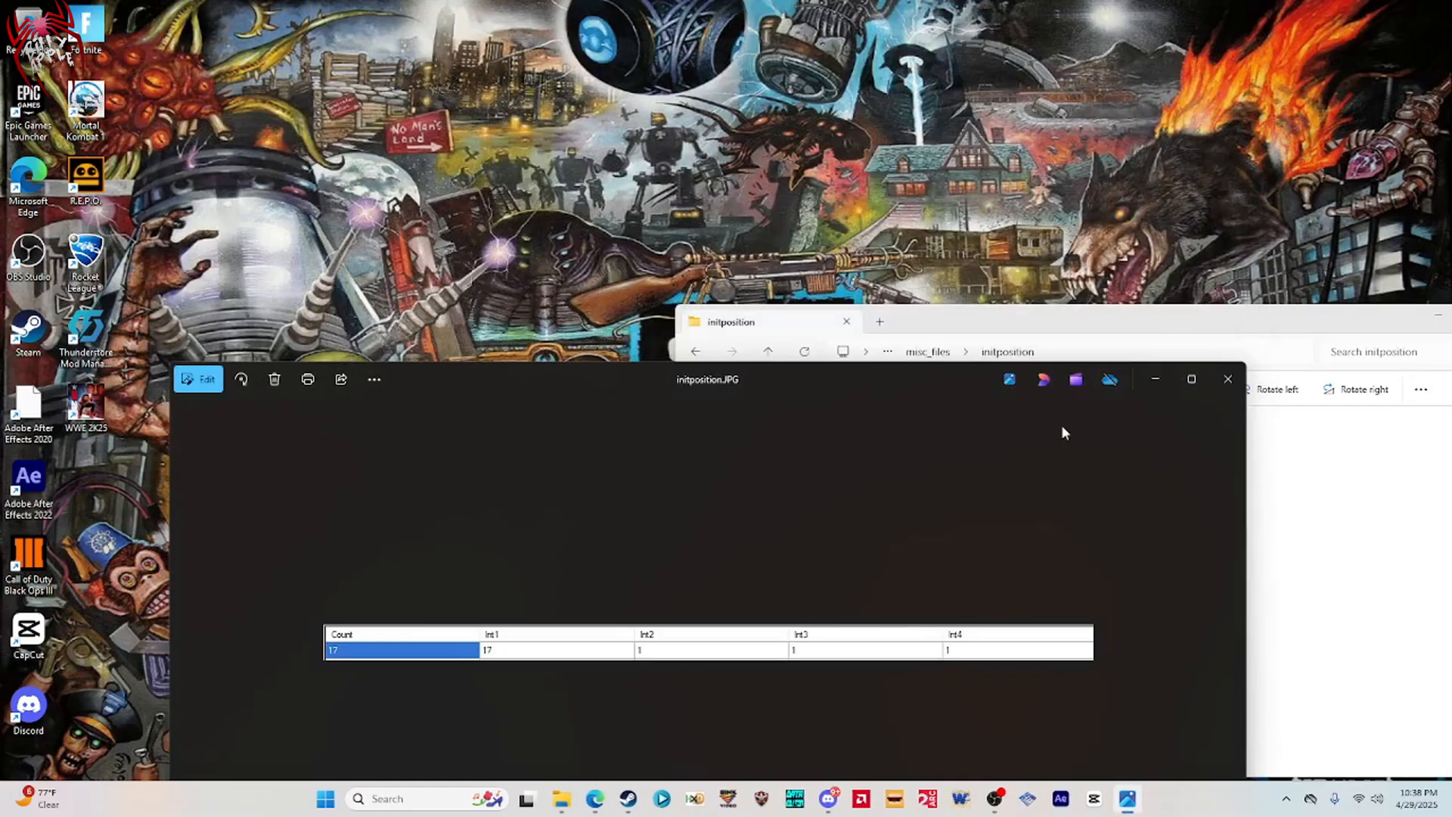
click(1225, 379)
click(936, 352)
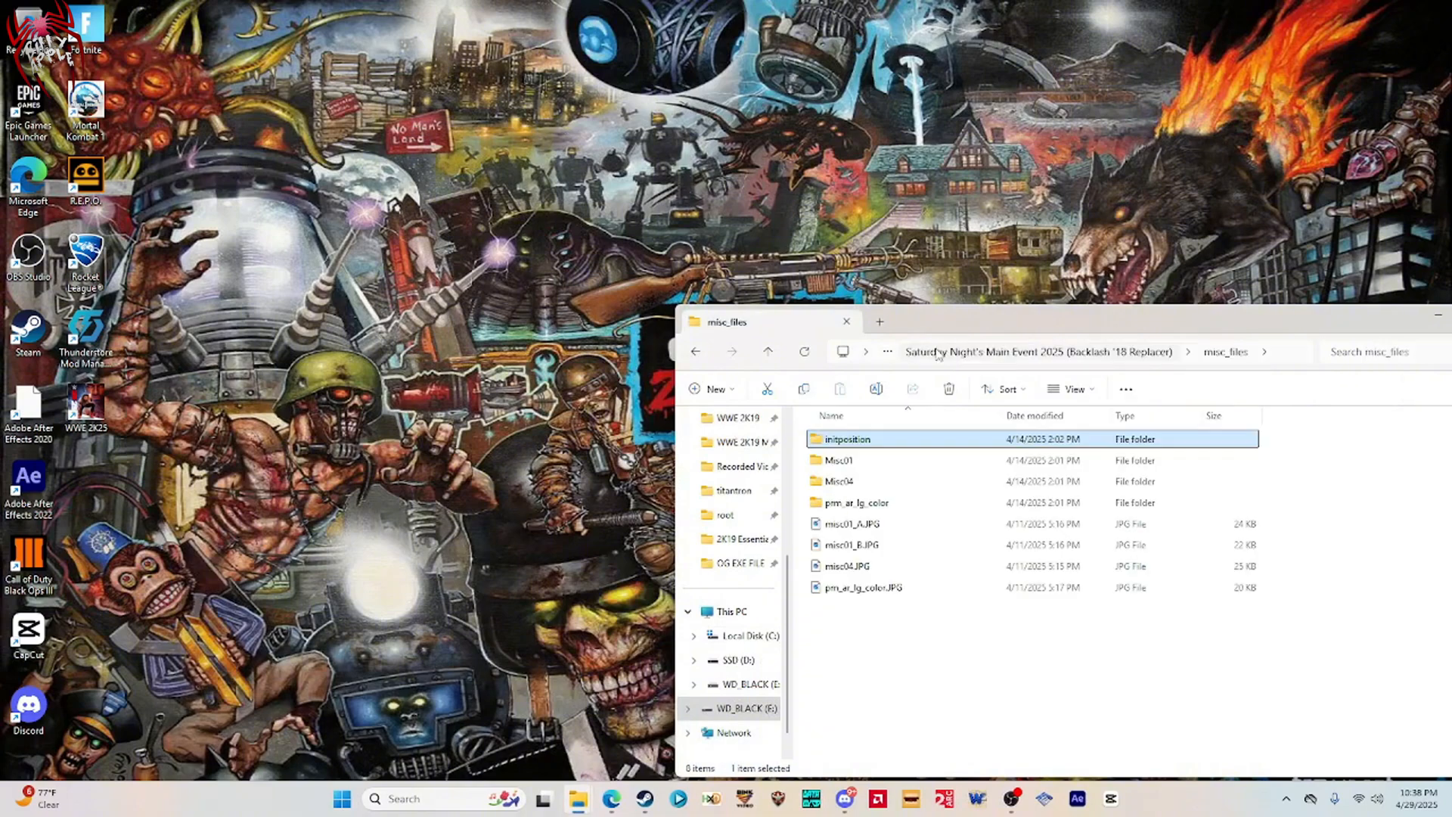
click(1004, 353)
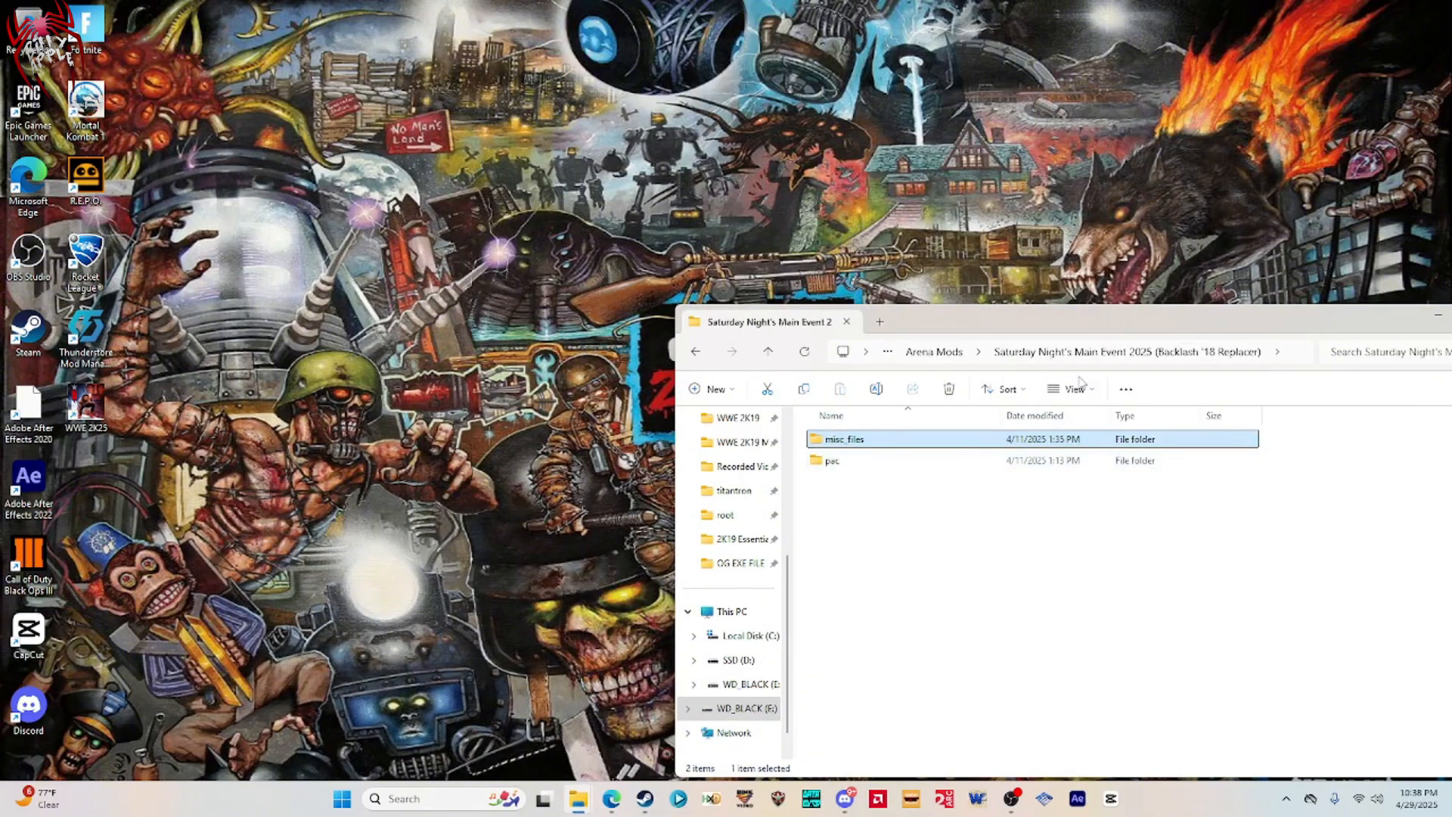
Copy the mod's pac folder into SteamLibrary\steamapps\common\WWE 2K19 on the E: drive, replacing the files with the same names.
click(868, 496)
right_click(835, 462)
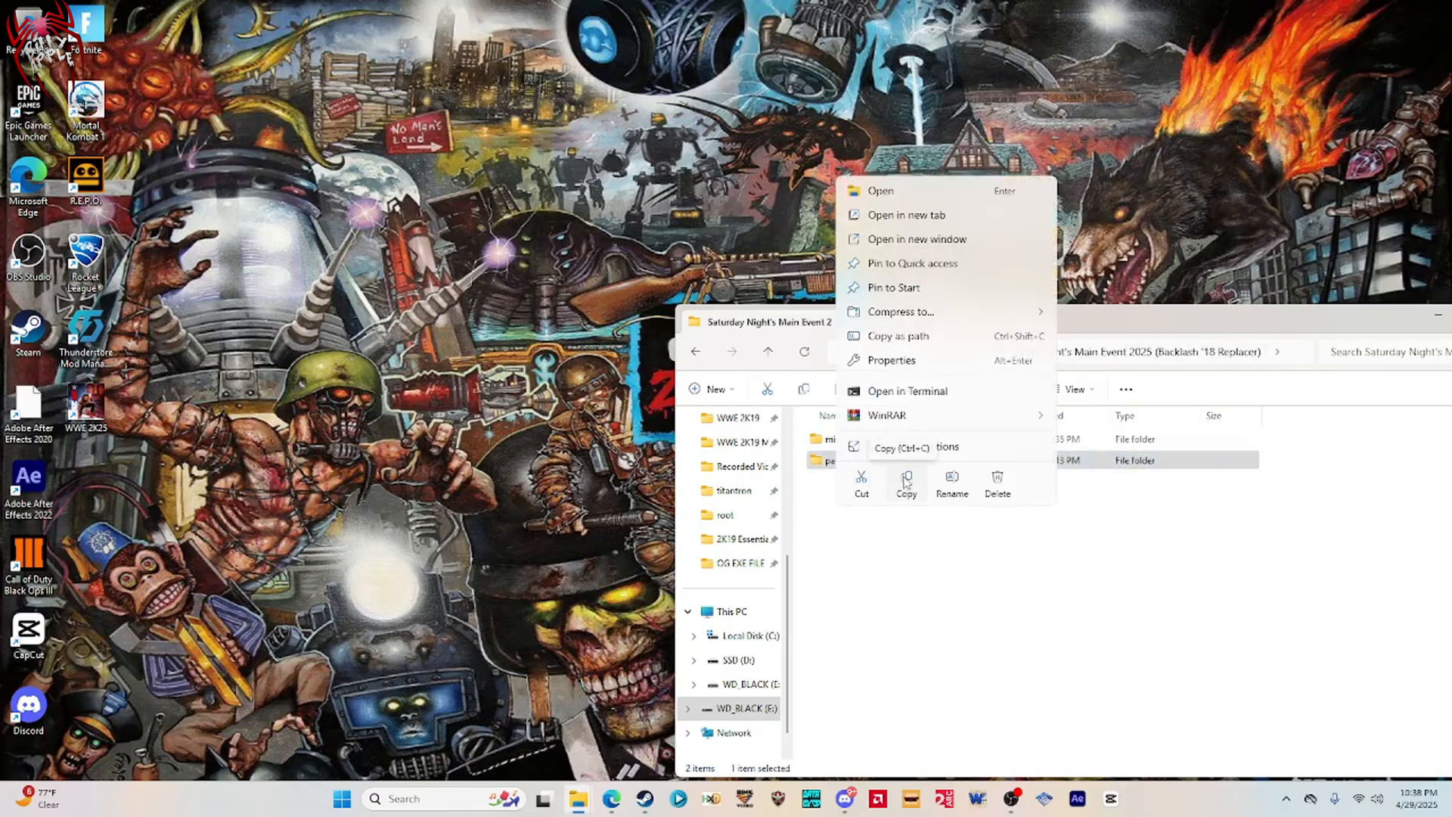
click(907, 482)
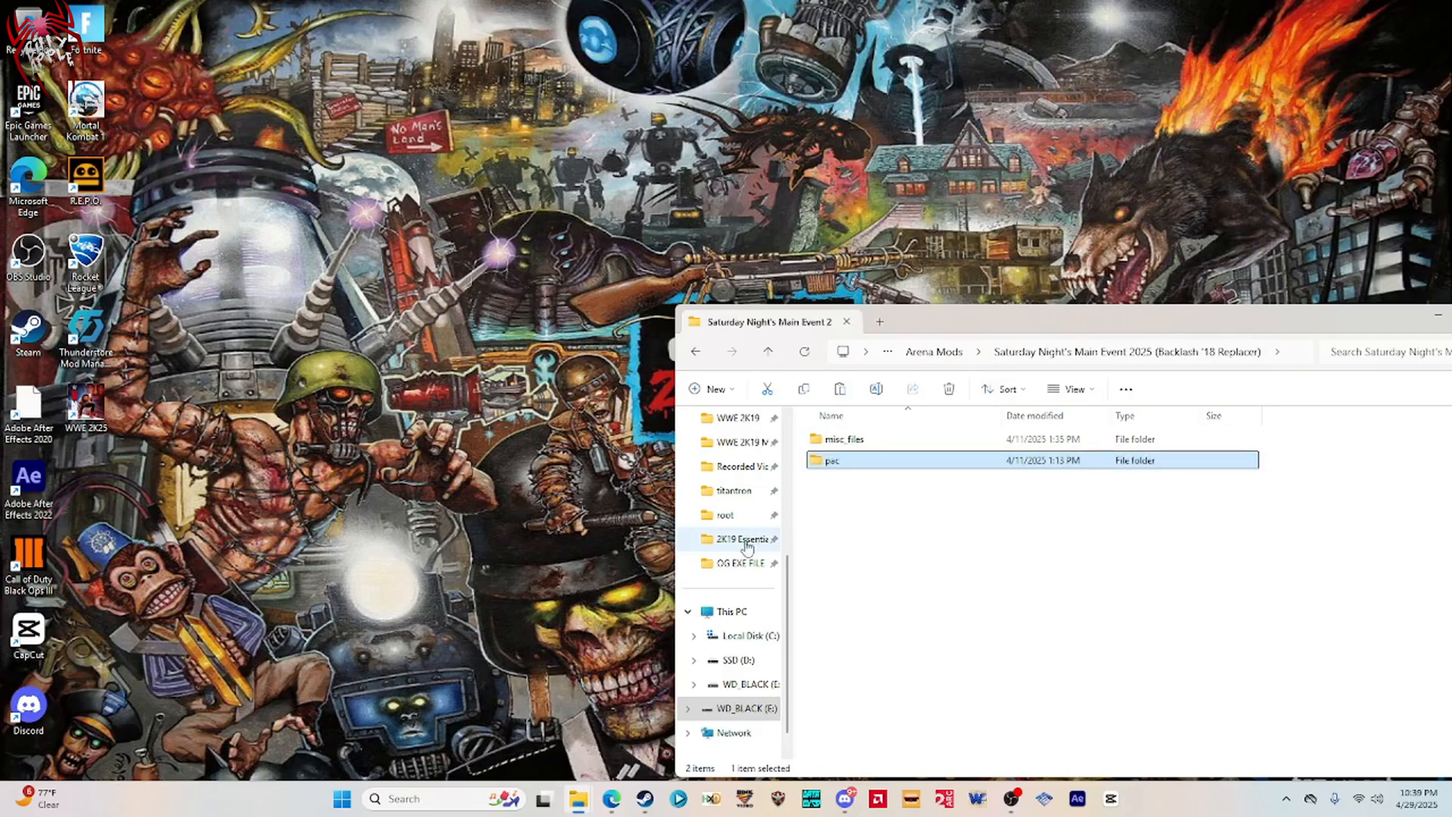
click(744, 708)
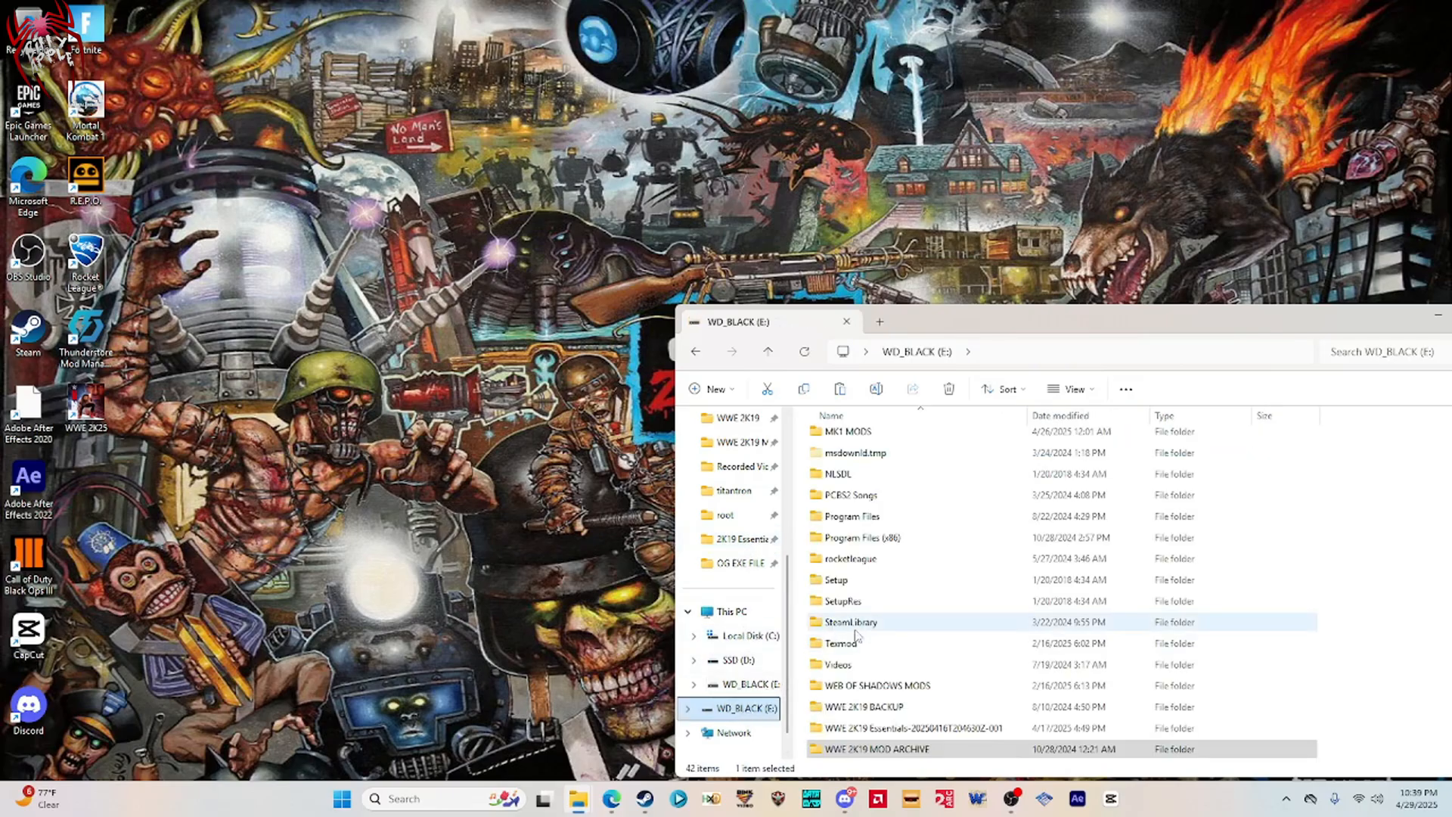
double_click(850, 622)
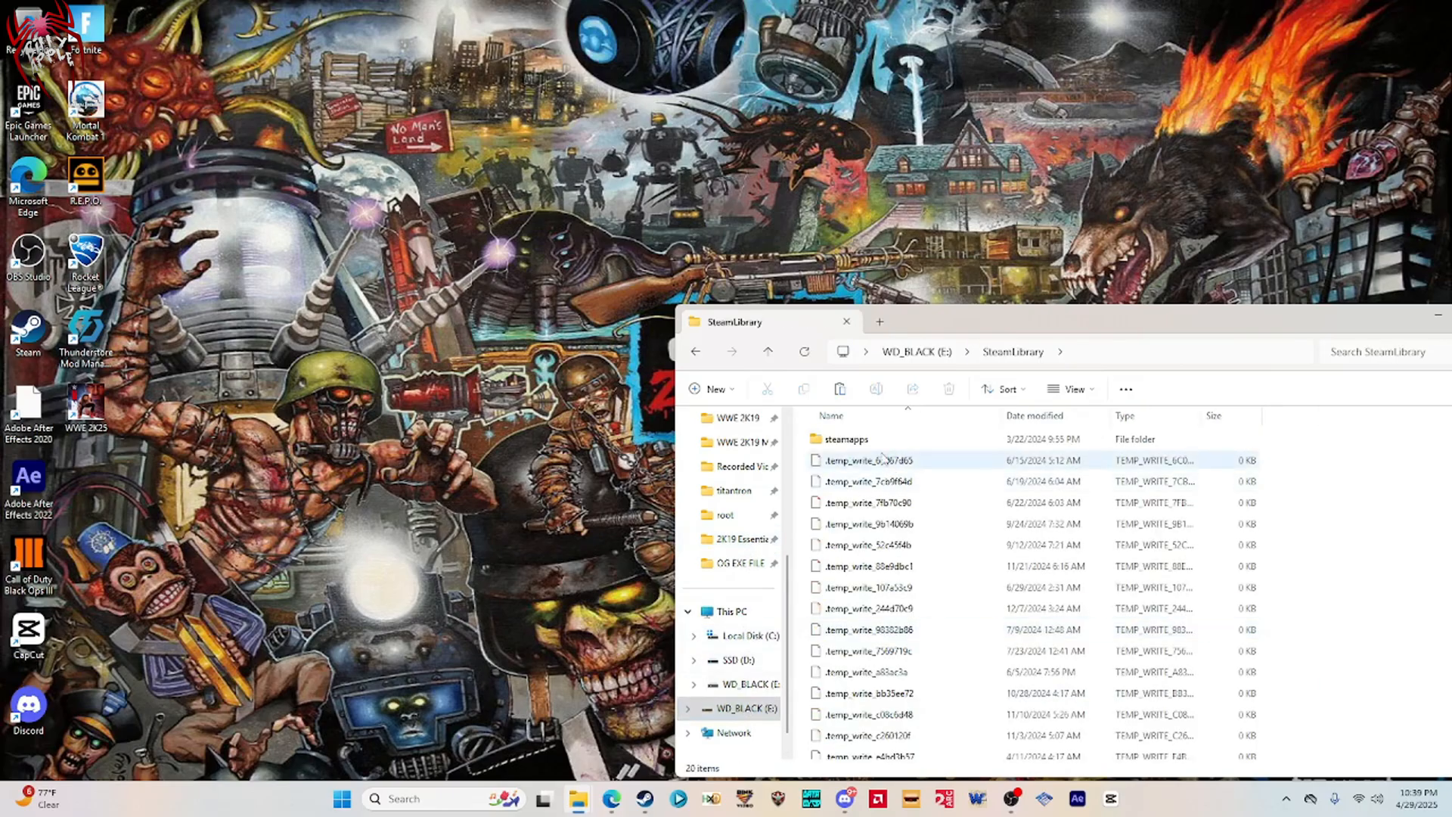
double_click(862, 442)
double_click(860, 441)
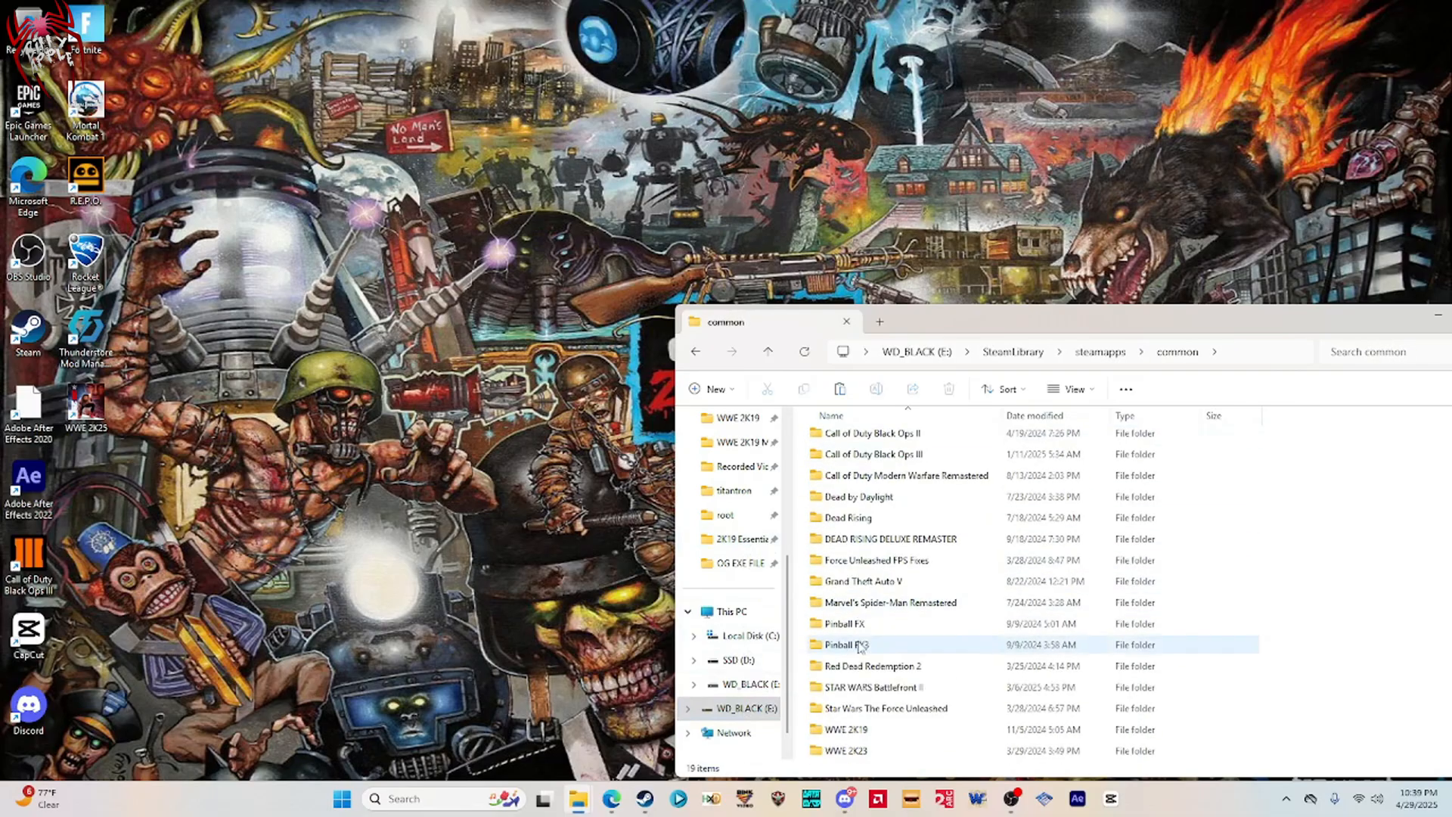
double_click(866, 732)
right_click(800, 567)
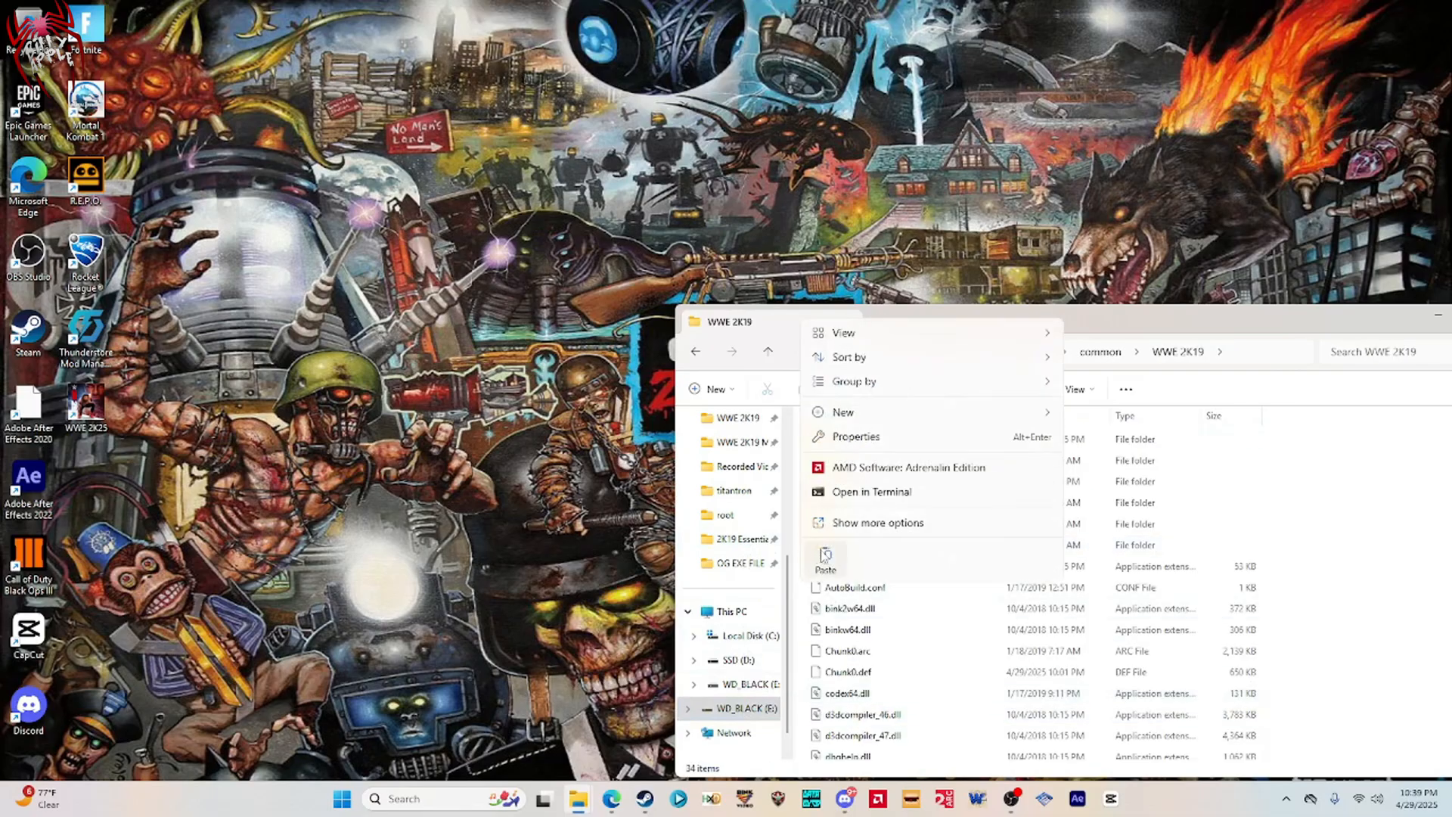
click(823, 555)
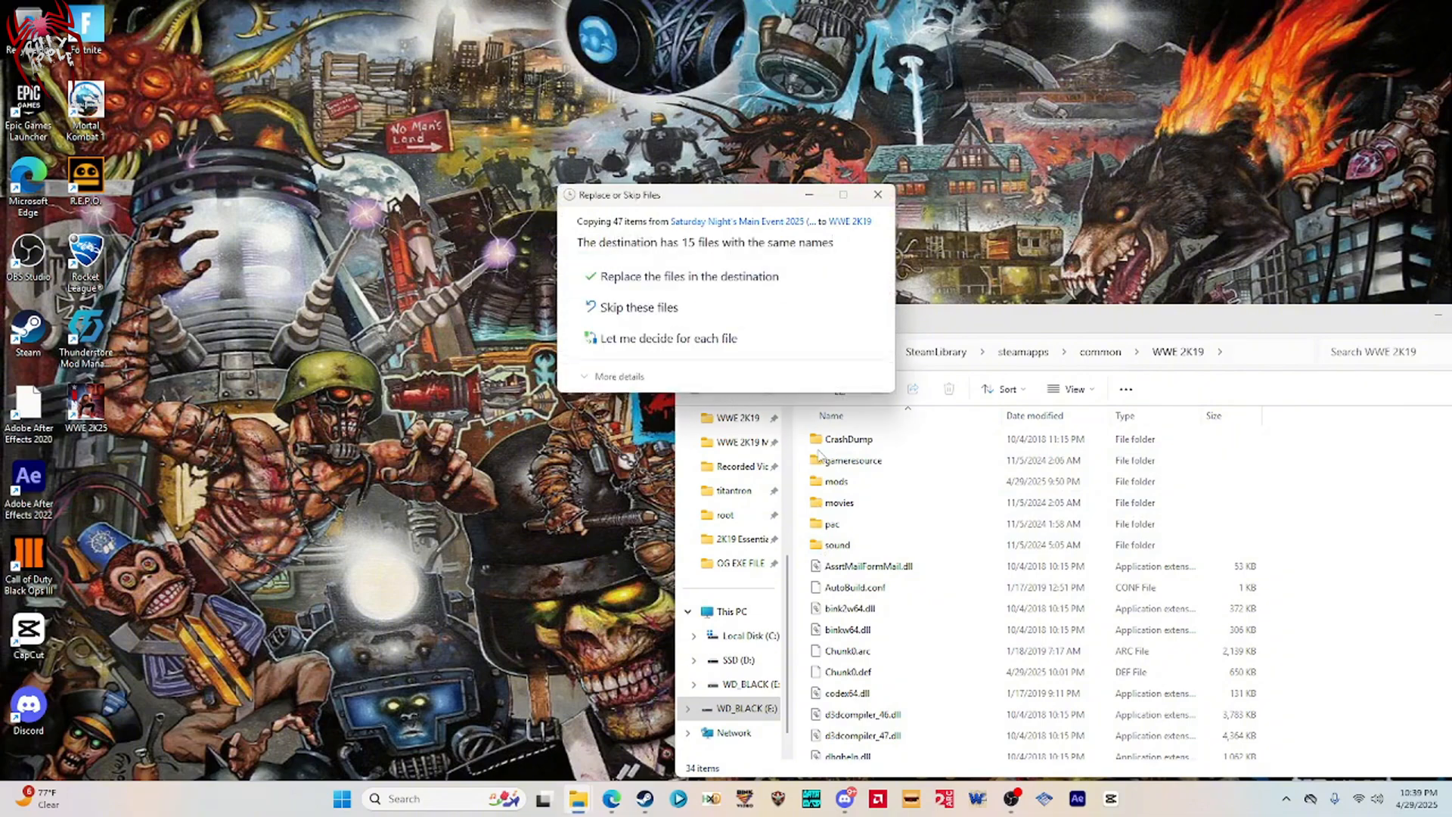
click(730, 286)
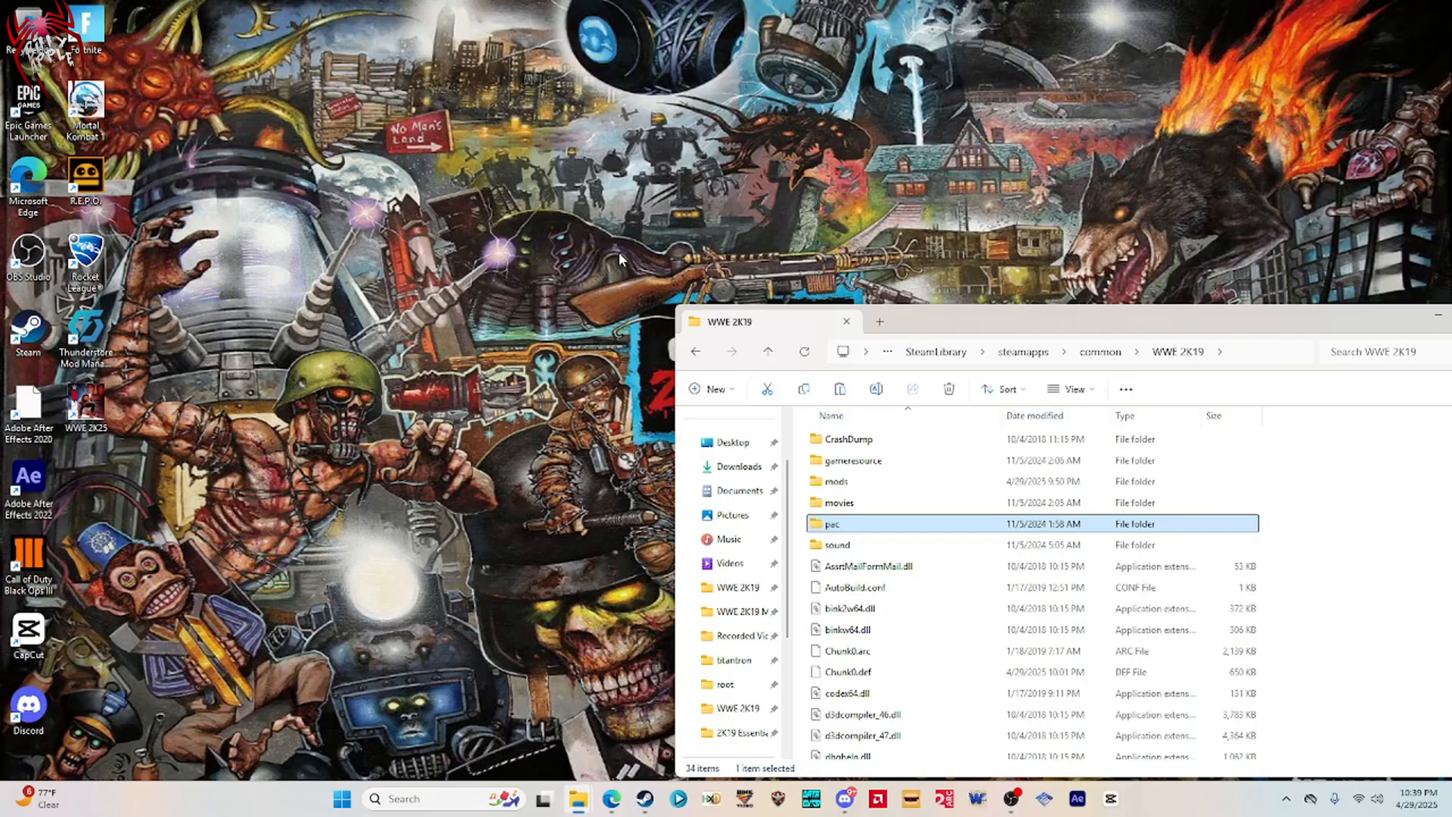
drag(944, 318, 613, 204)
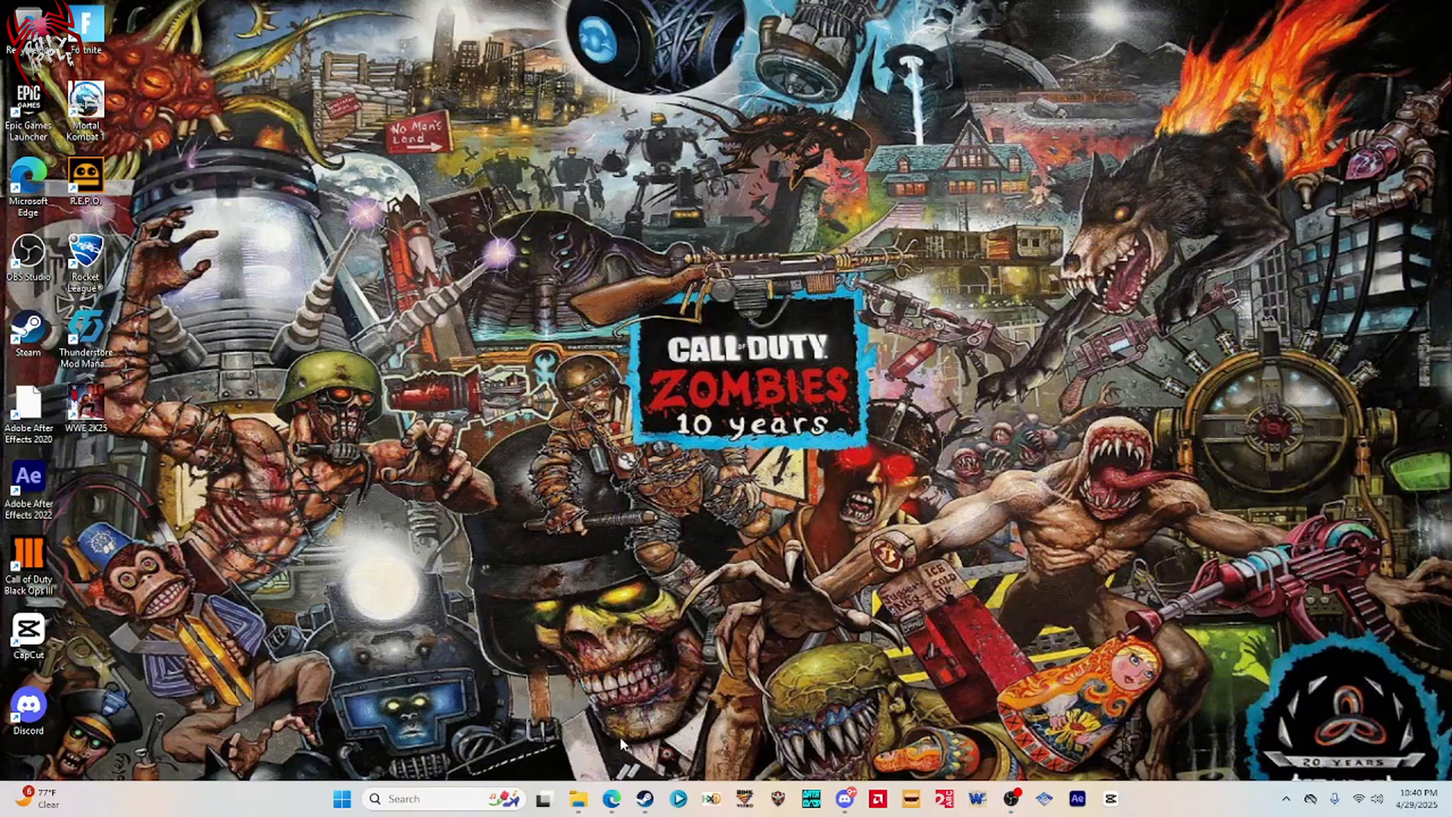
Launch Custom_Character_Tools.exe from the CCT_2019_1_3_1_0 folder in Downloads\2K19 Essentials.
mouse_move(578, 797)
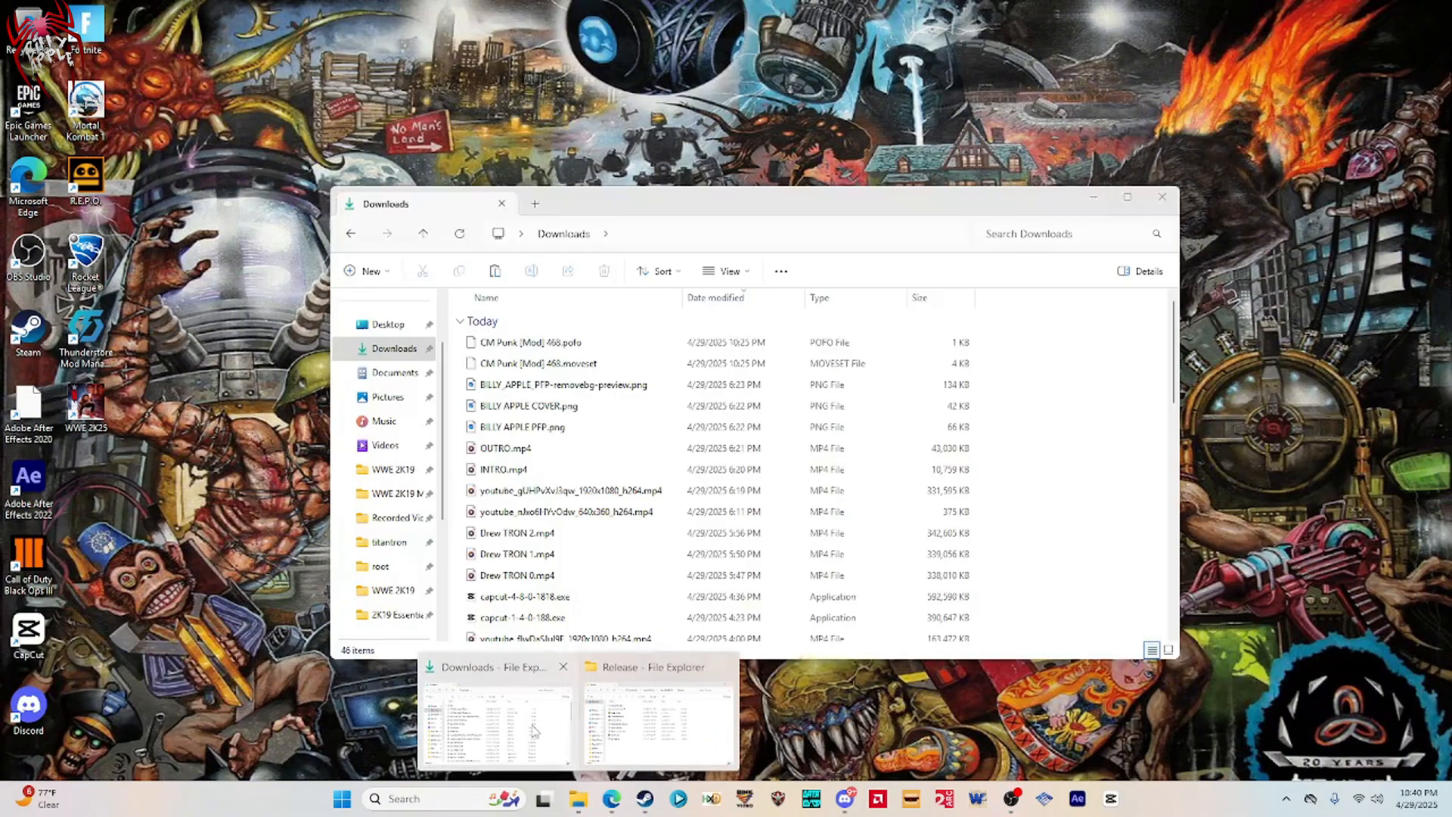
click(534, 730)
scroll(508, 518, down, 4)
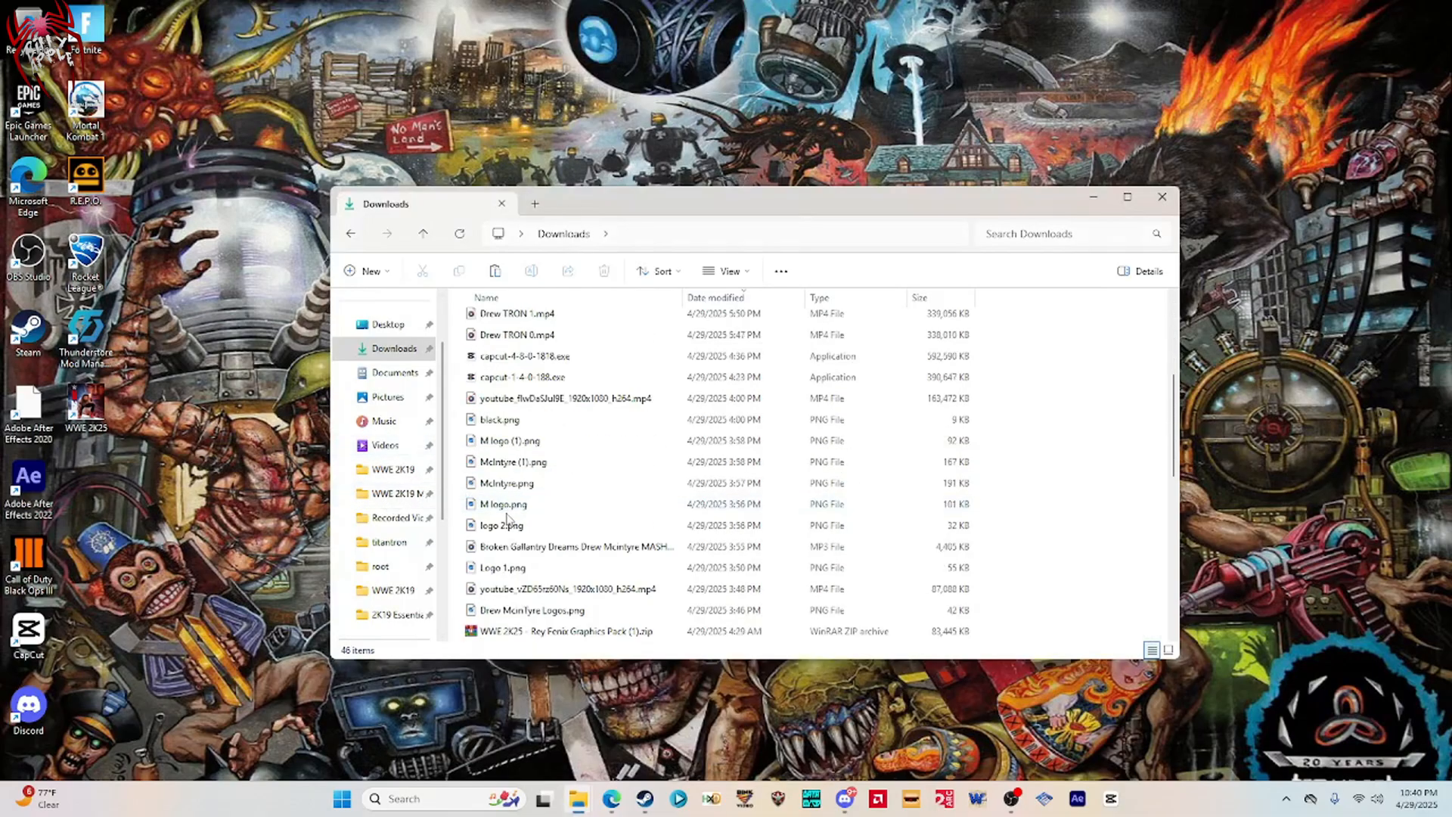
scroll(509, 518, down, 2)
double_click(502, 529)
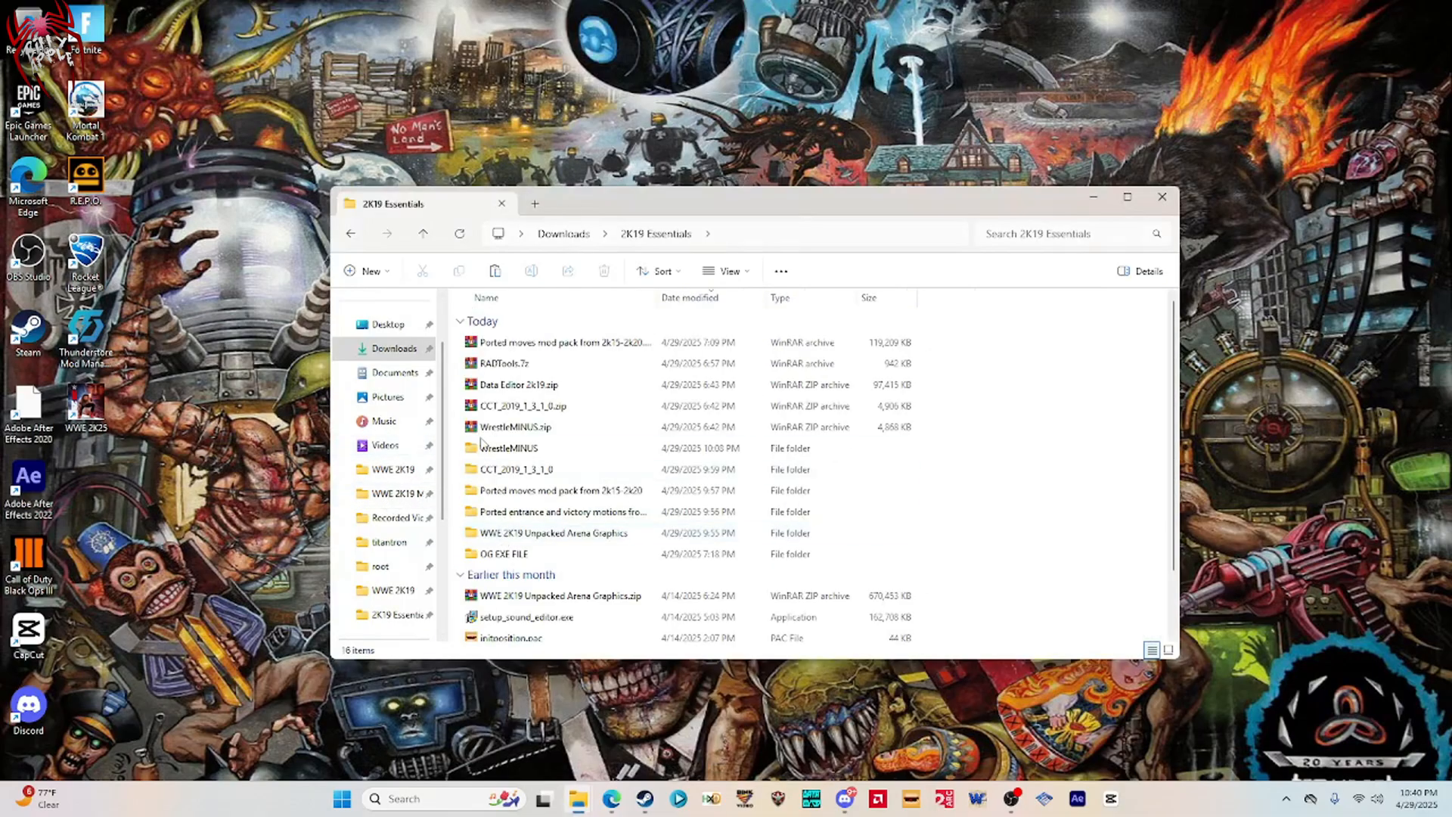
double_click(499, 469)
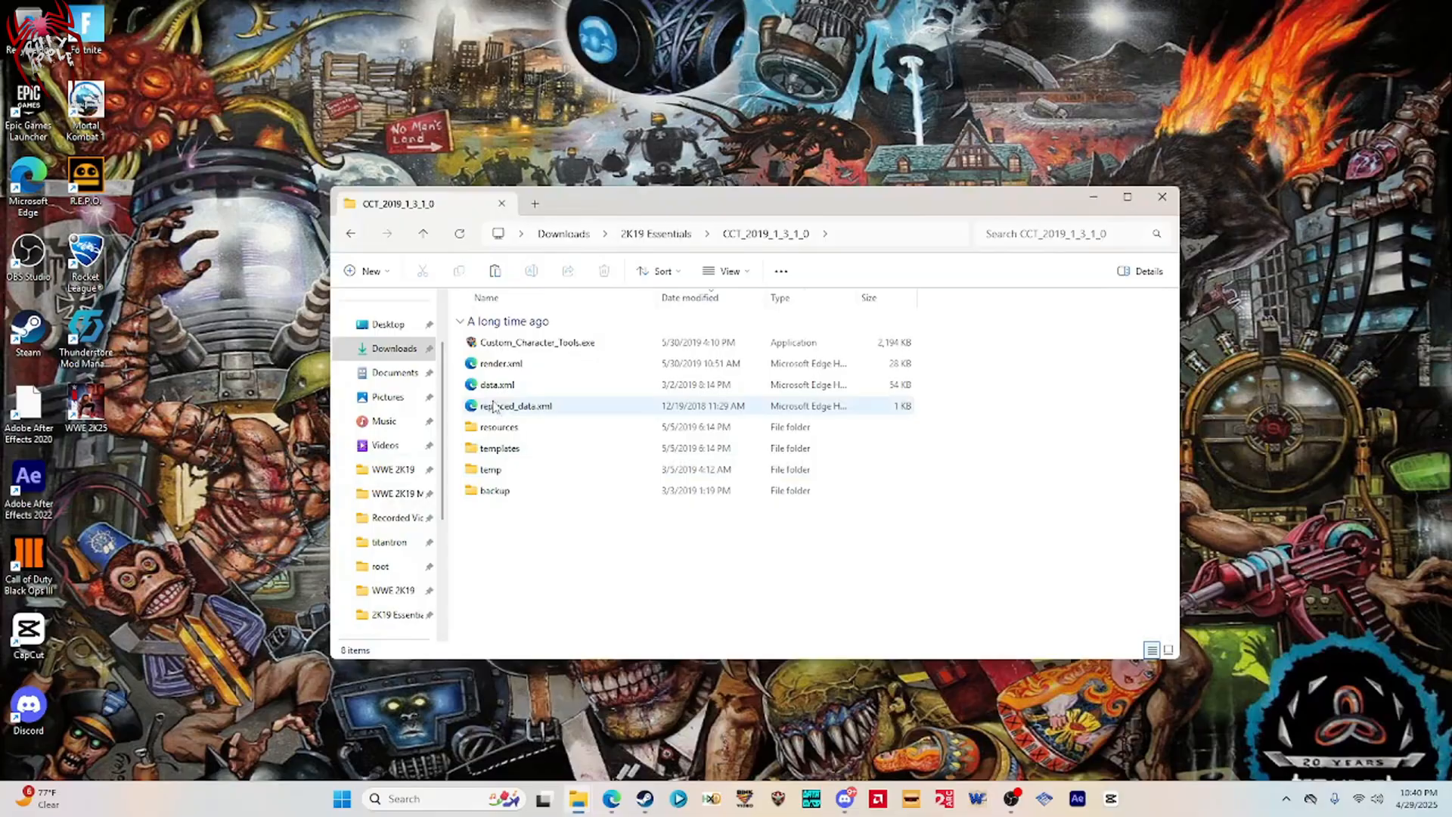
double_click(504, 344)
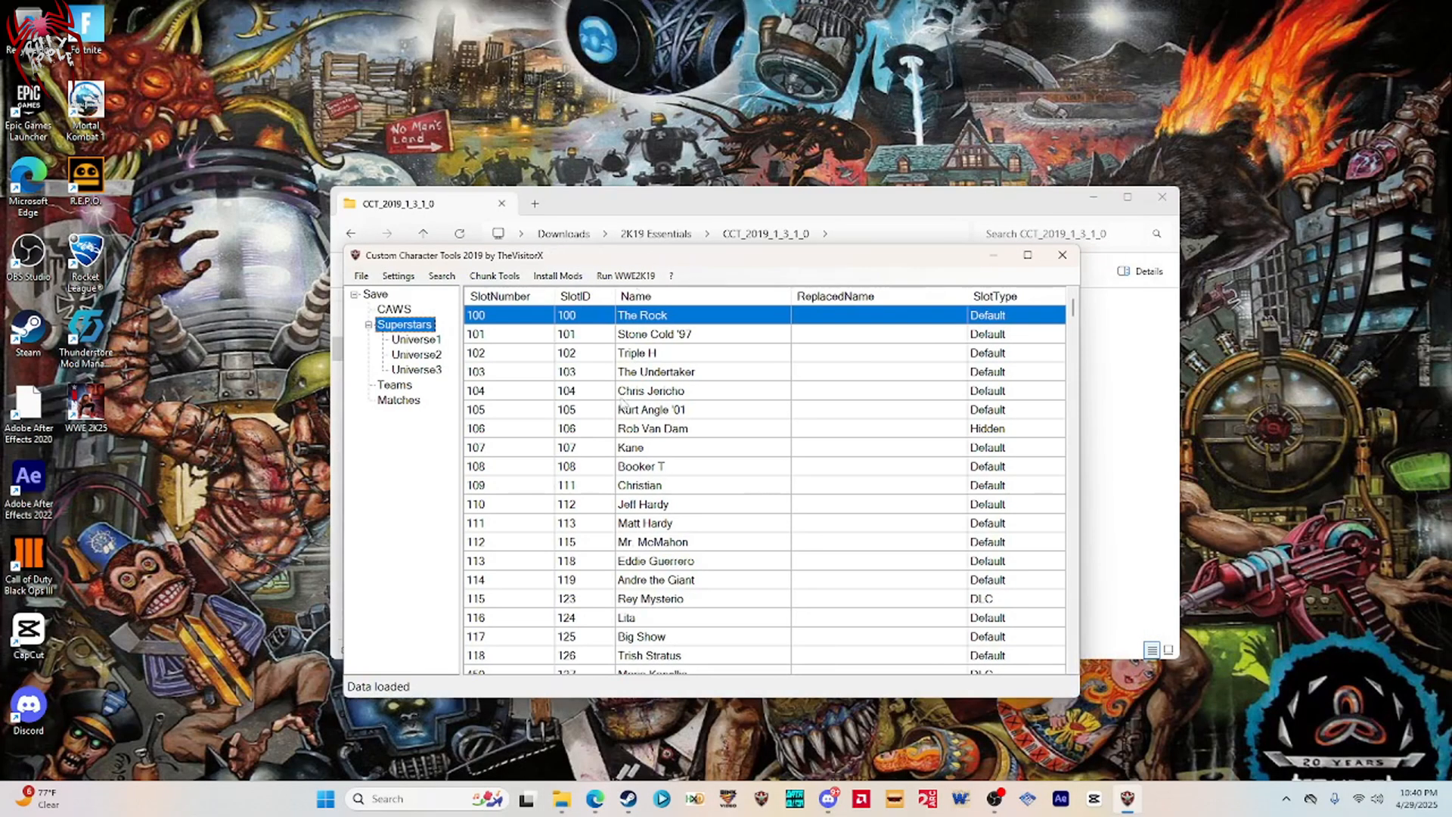
Start a render import for CM Punk's slot 468 in the Superstars list, with the type Loading Screen (typeA) - 1024x1024px.
scroll(588, 533, down, 5)
scroll(589, 533, down, 20)
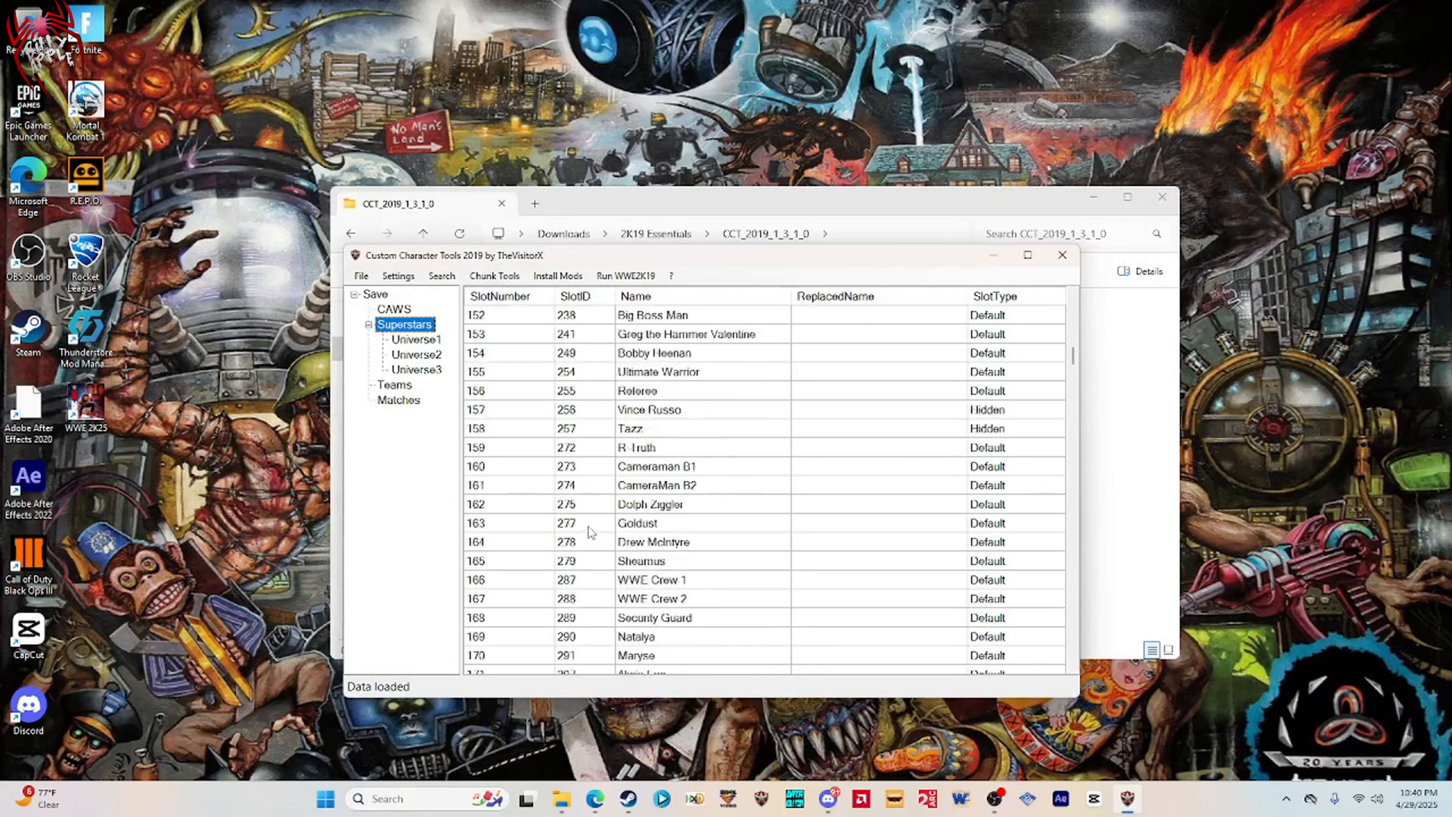
scroll(590, 533, down, 20)
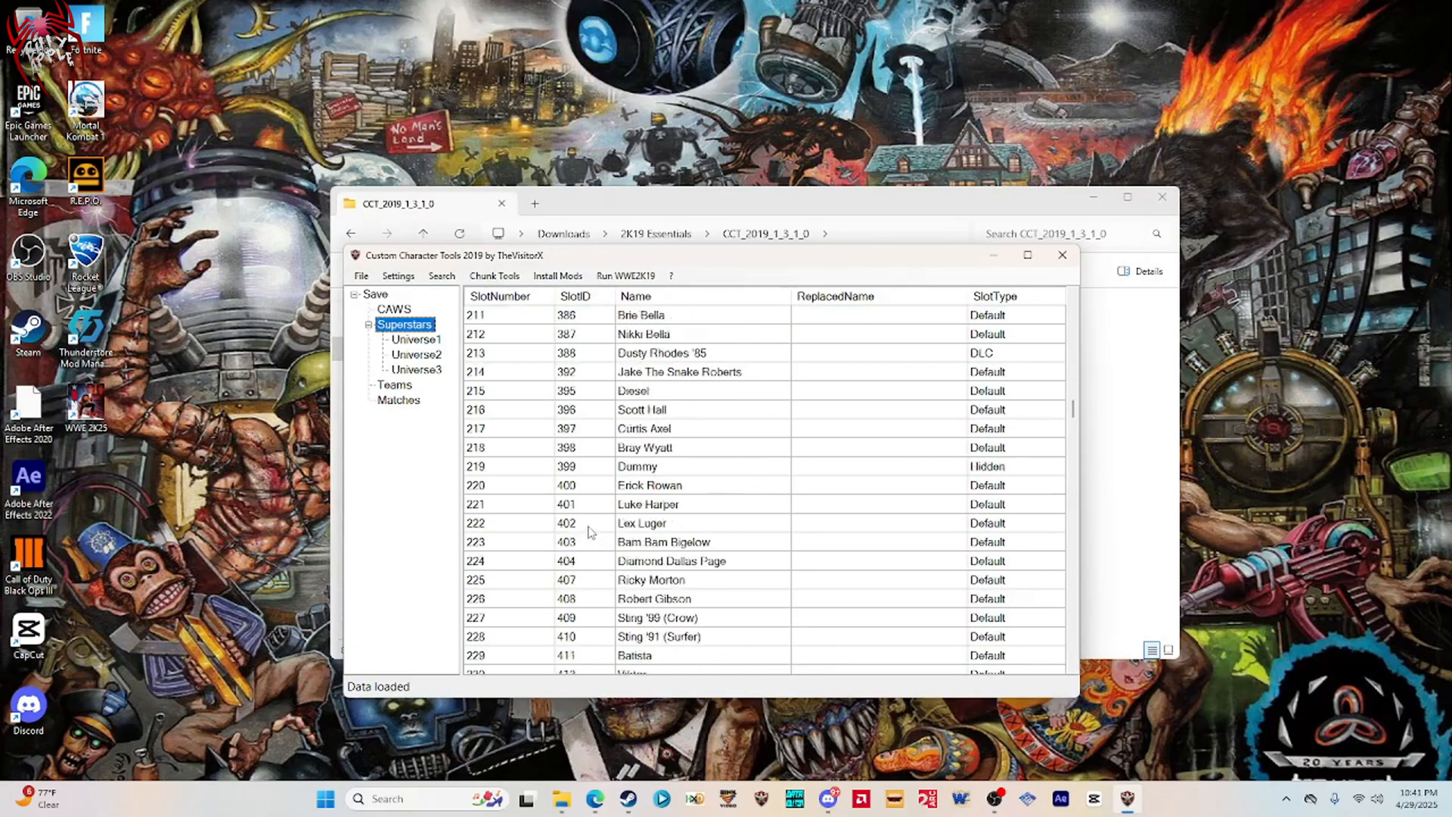
scroll(591, 533, down, 5)
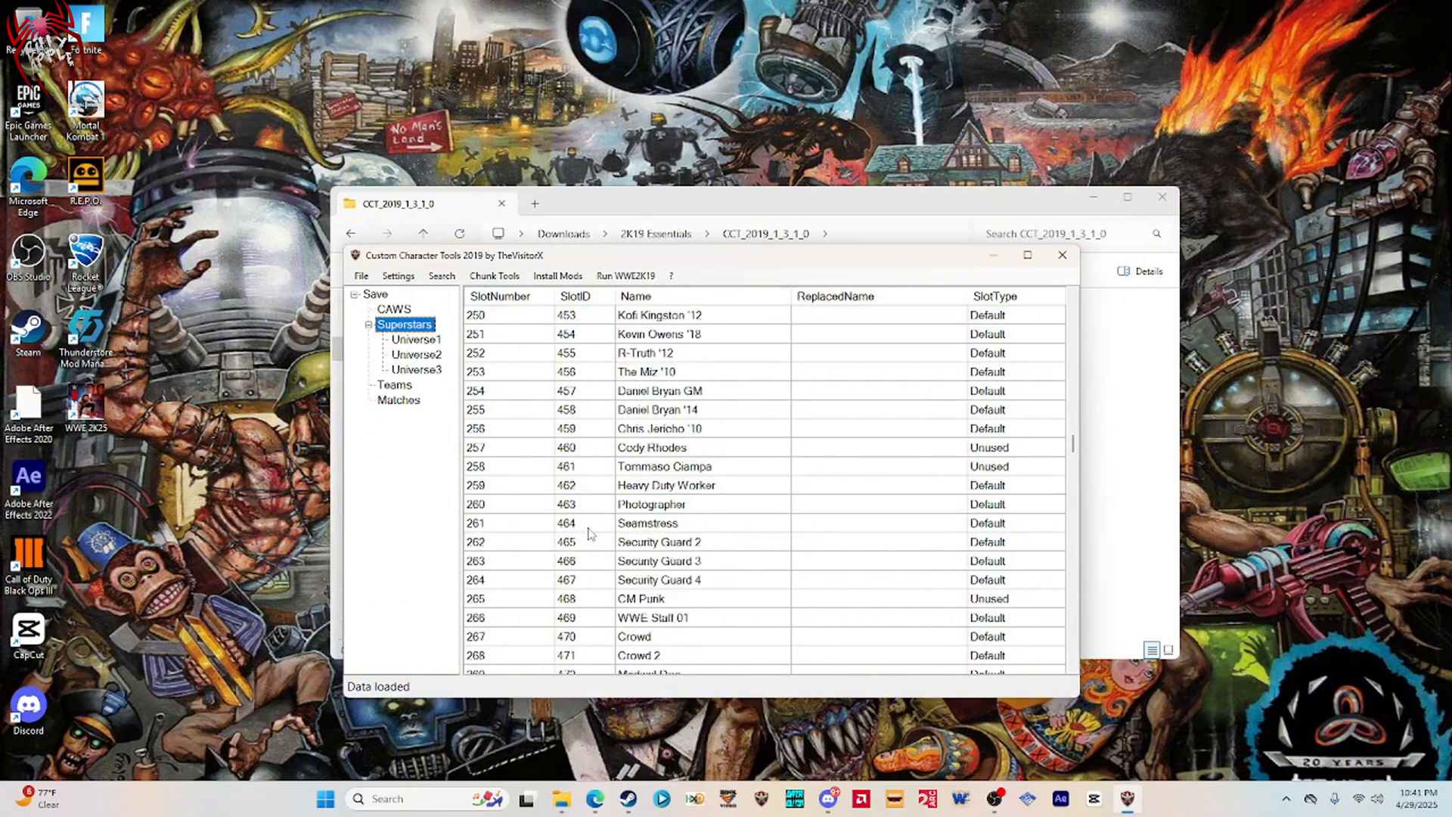
click(659, 544)
right_click(658, 542)
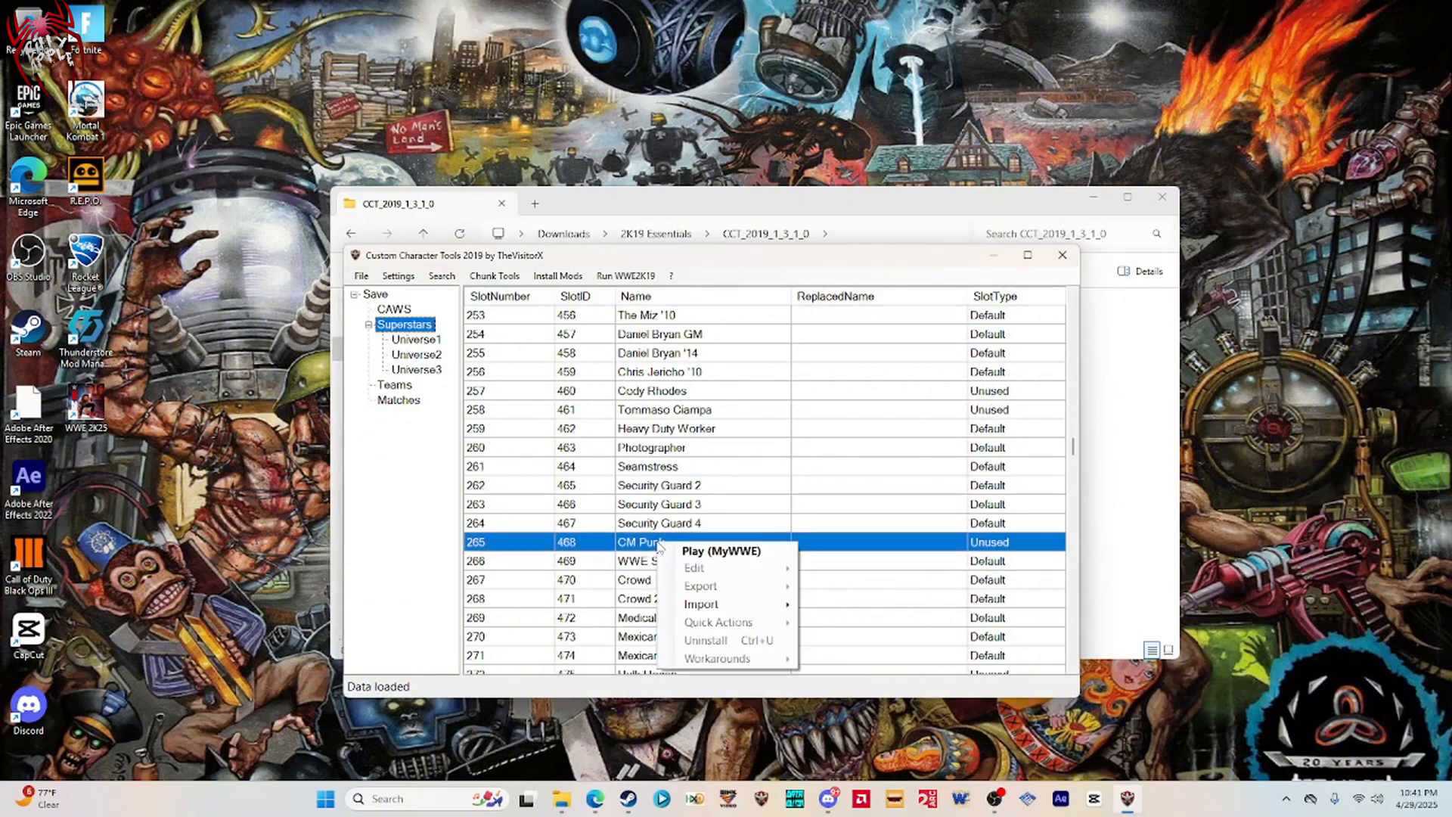
mouse_move(688, 603)
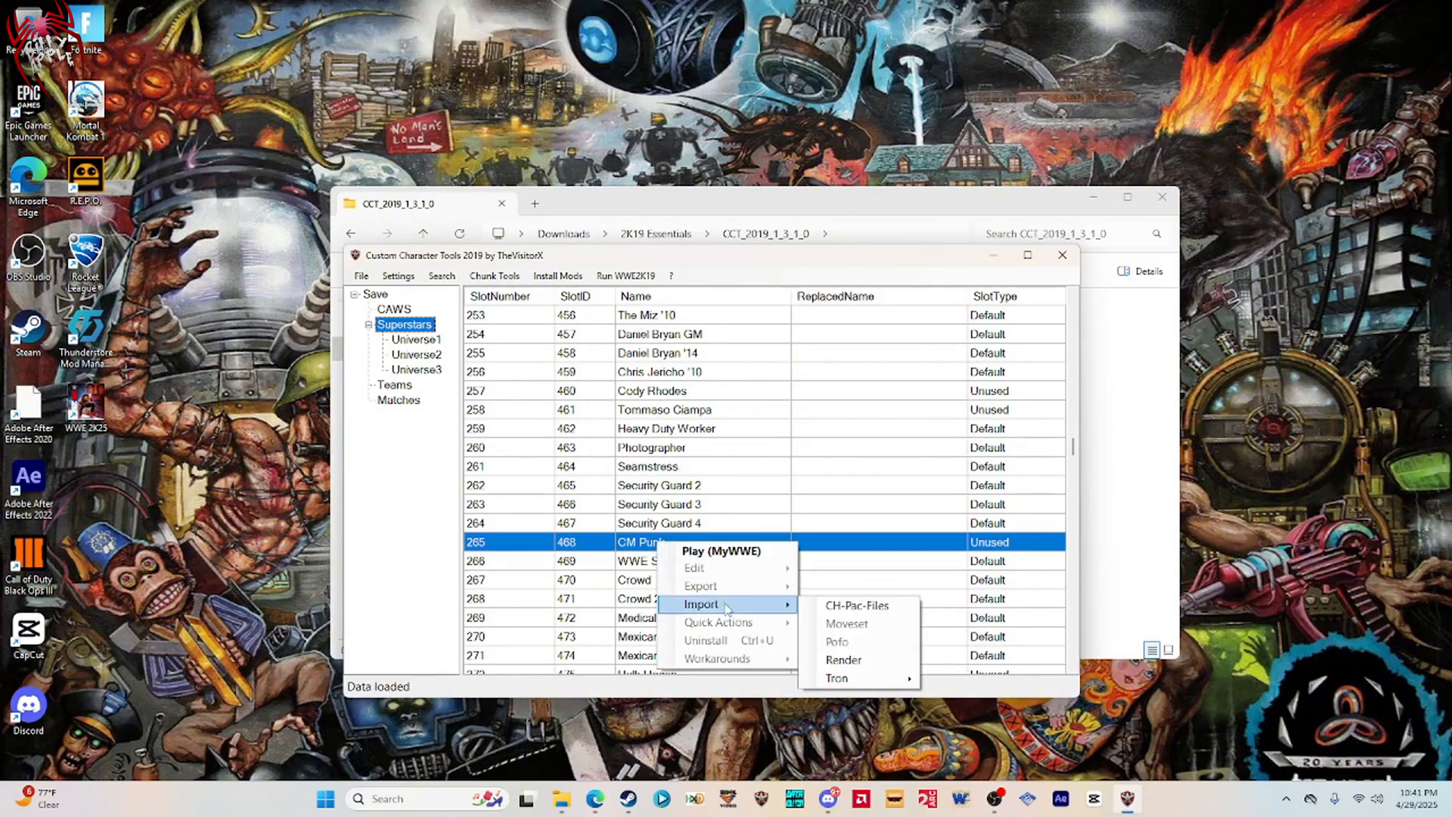
click(853, 662)
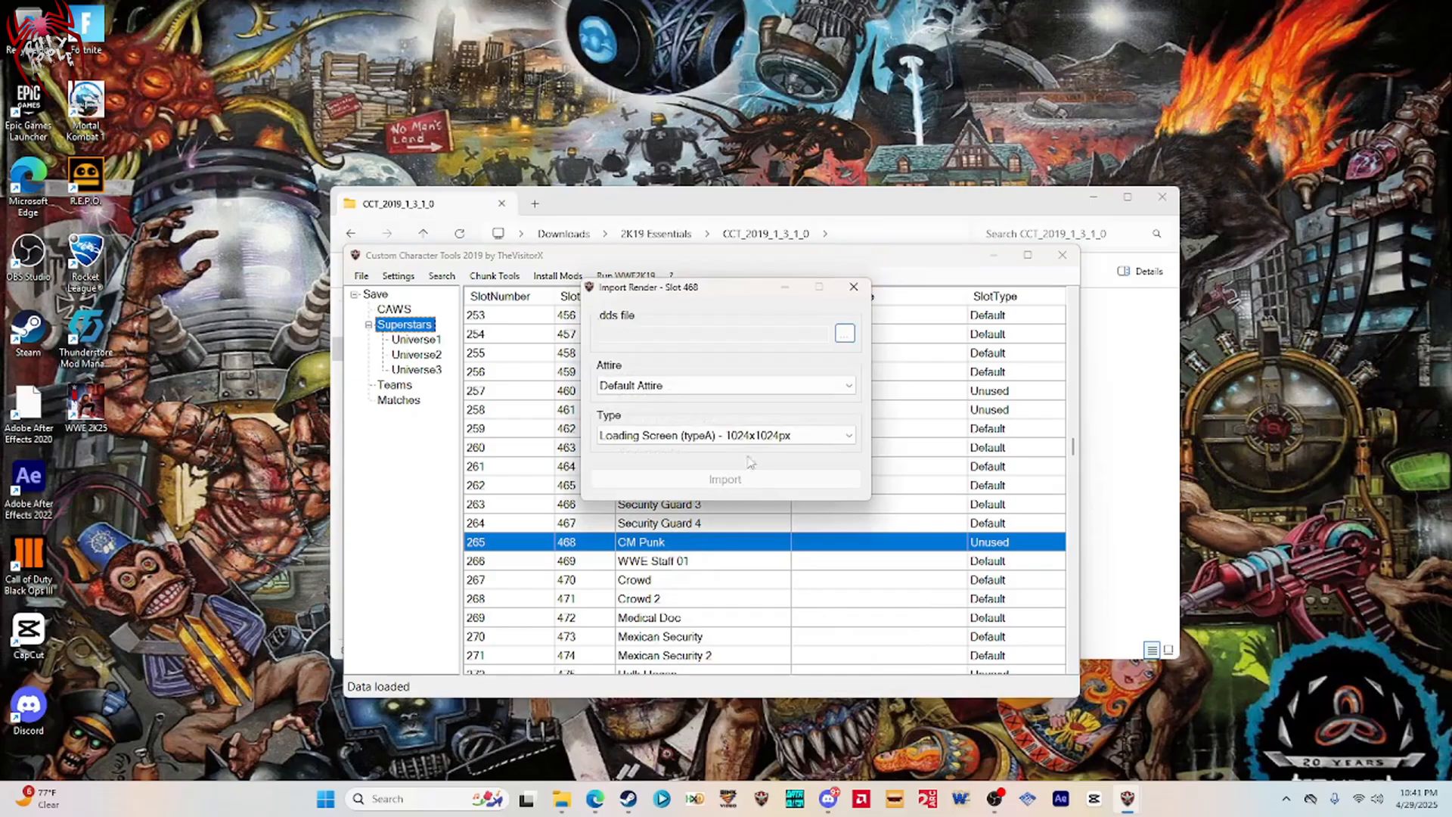
click(700, 438)
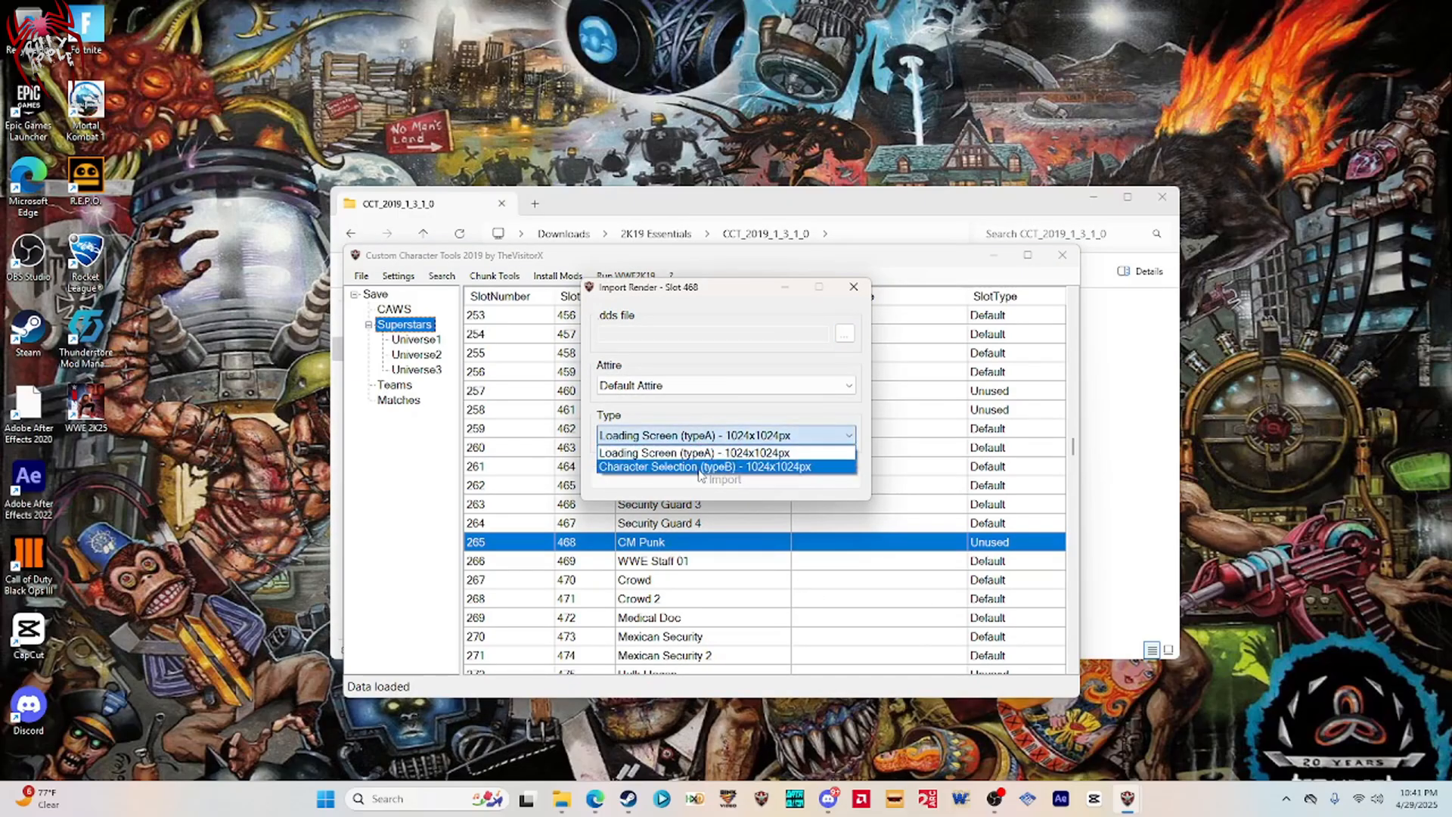
click(703, 452)
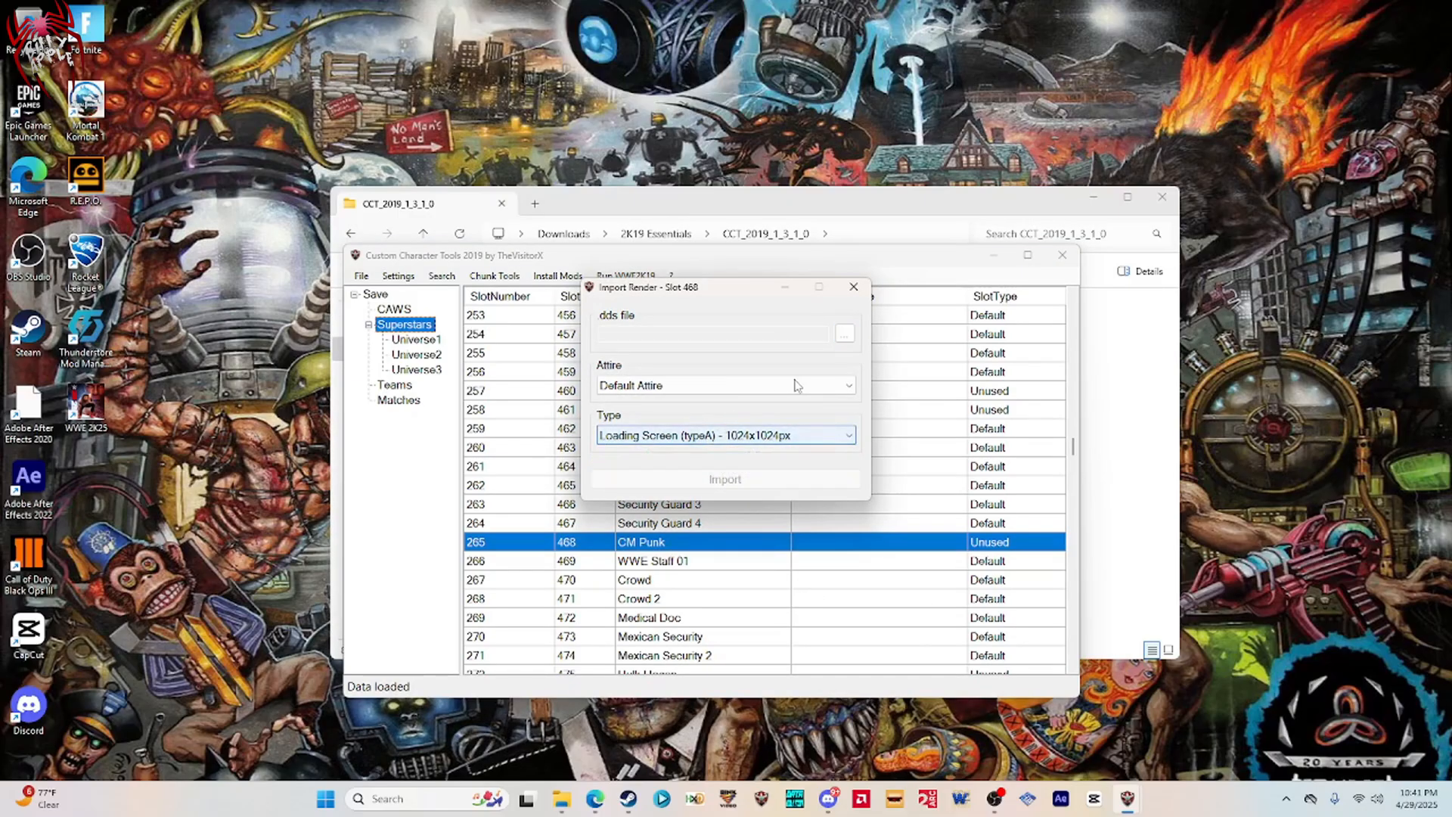
Browse for the render's DDS file in WWE 2K19 MOD ARCHIVE\Renders (Real Life)\CM Punk on the E: drive.
click(844, 335)
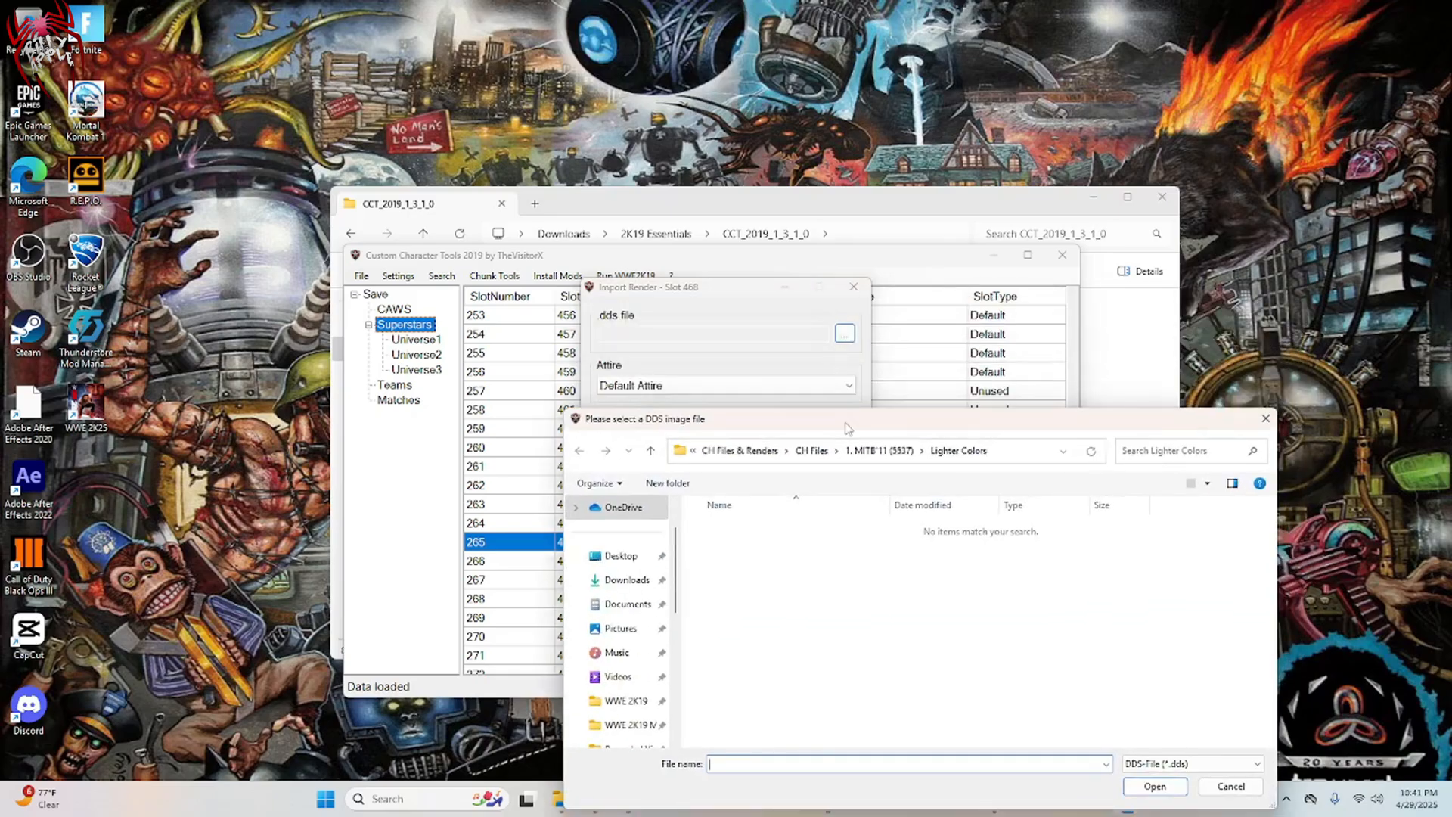
click(740, 362)
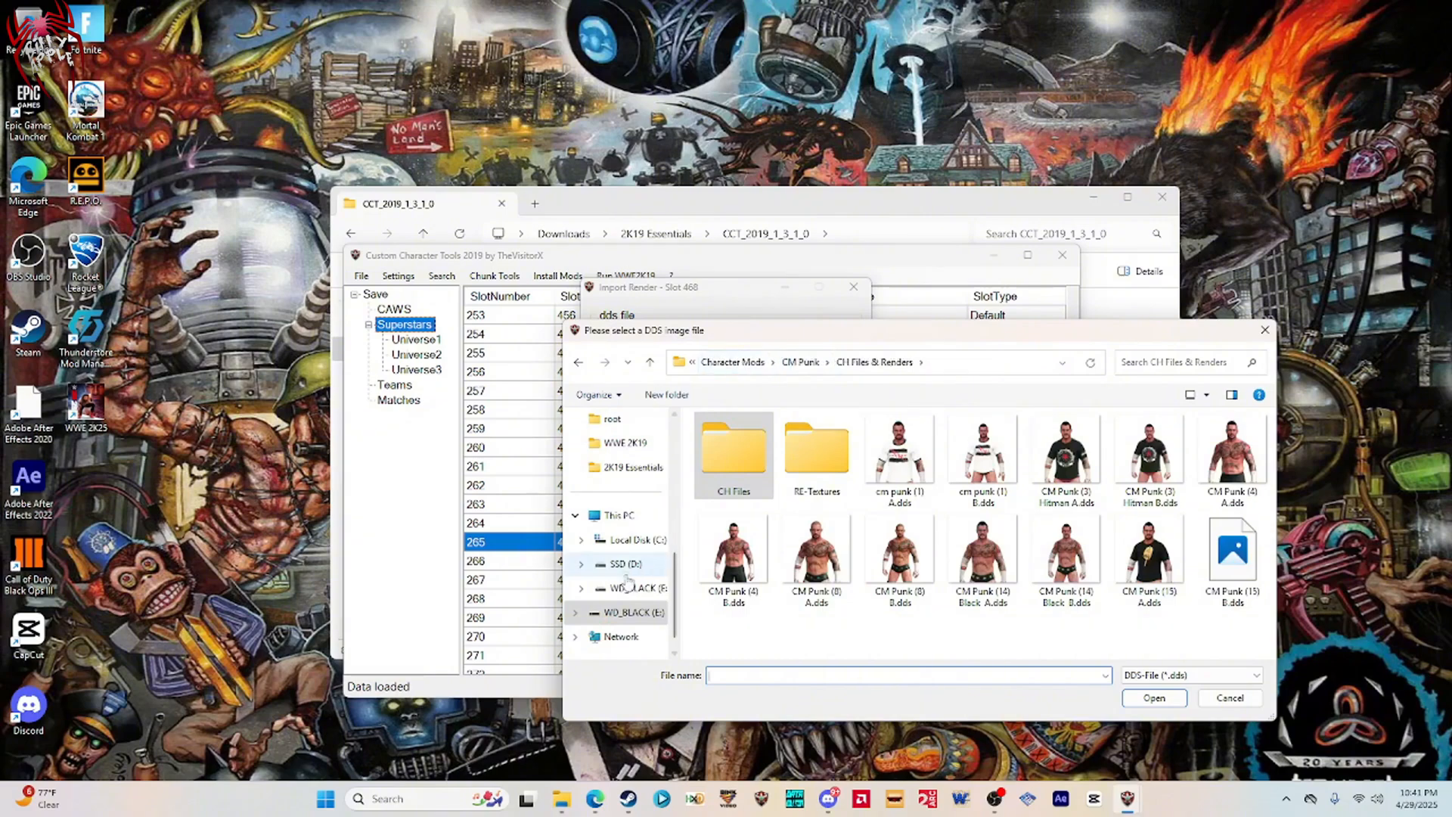
click(624, 611)
scroll(726, 575, down, 6)
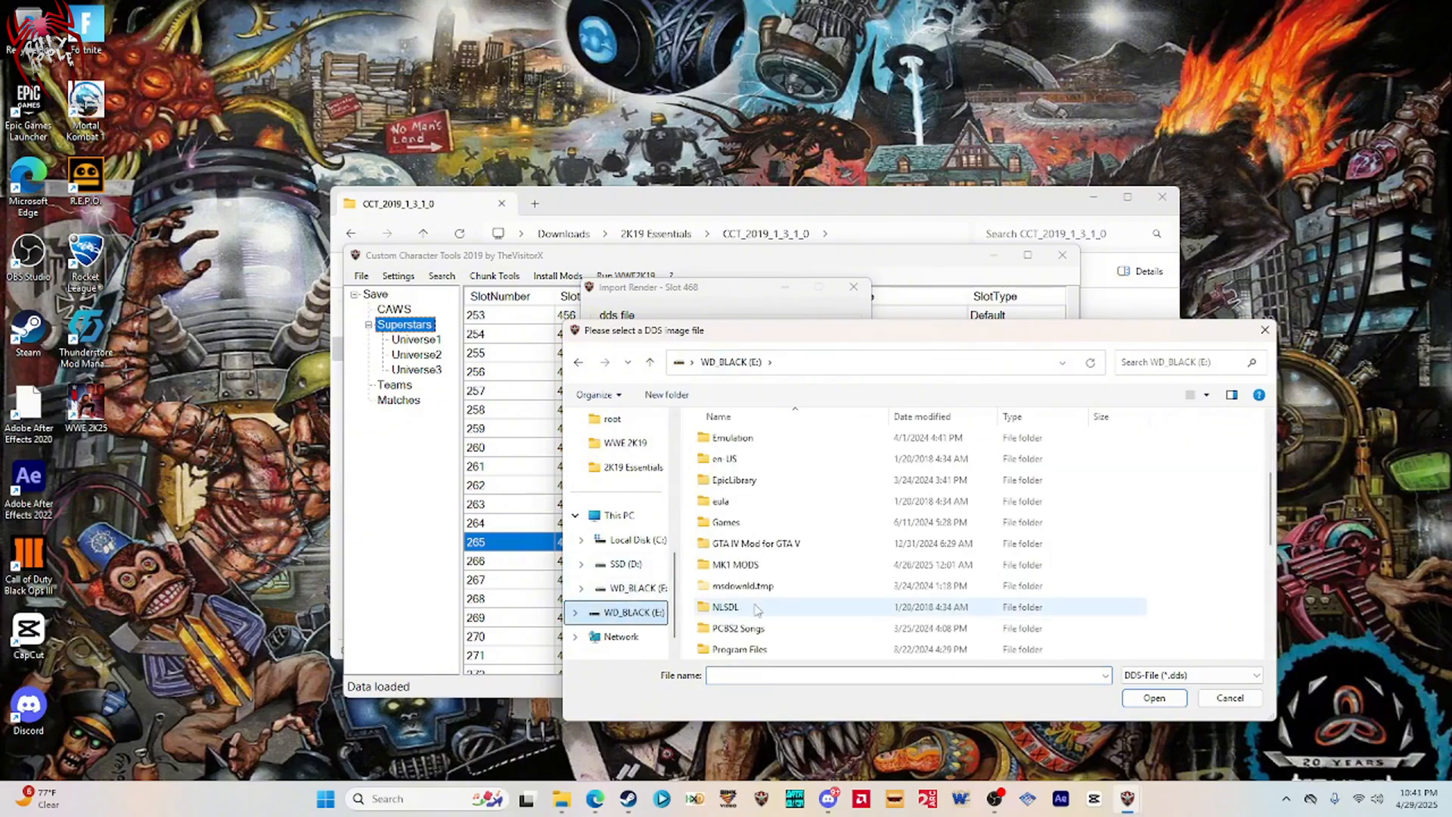
scroll(732, 602, down, 3)
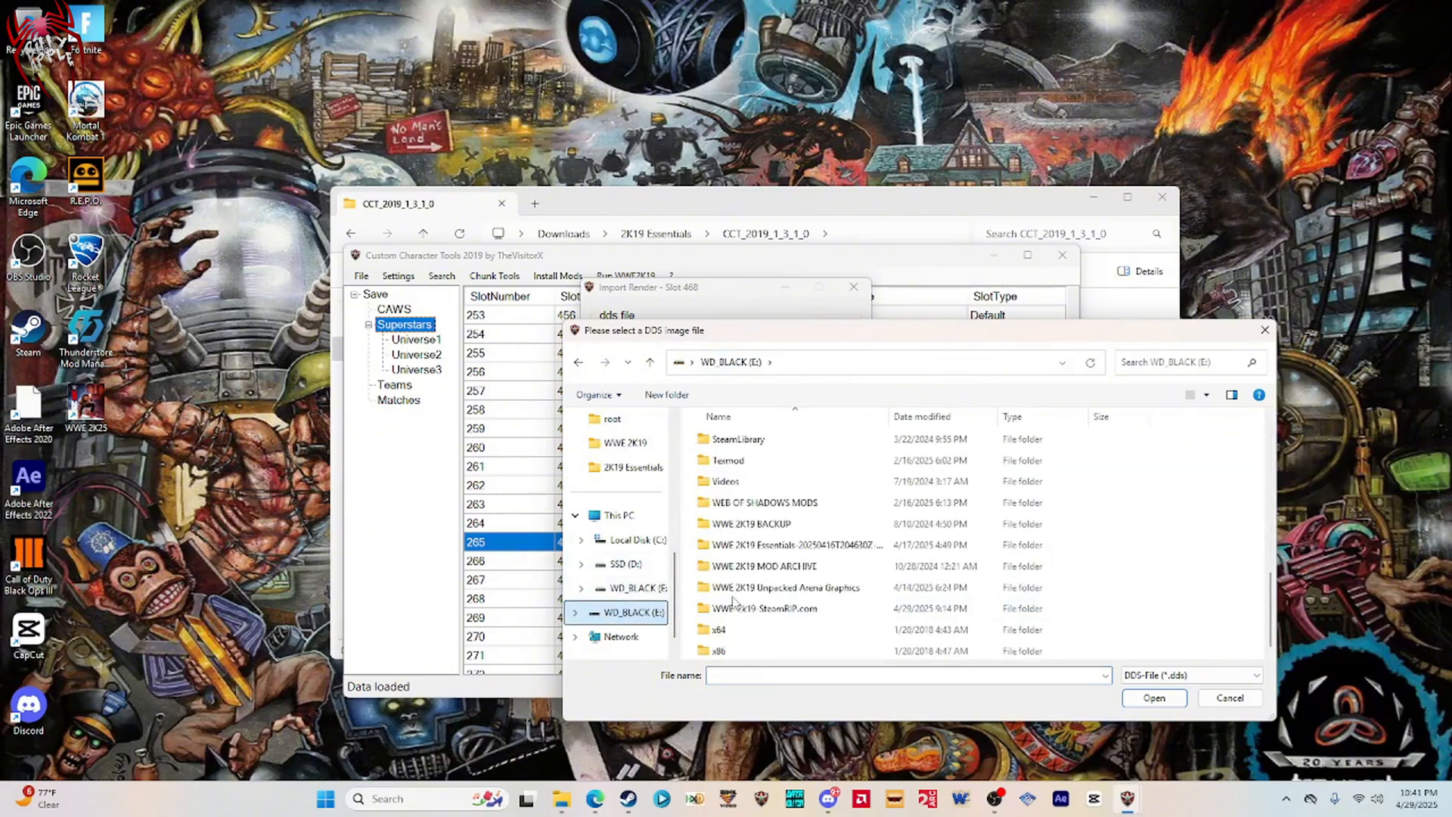
double_click(737, 566)
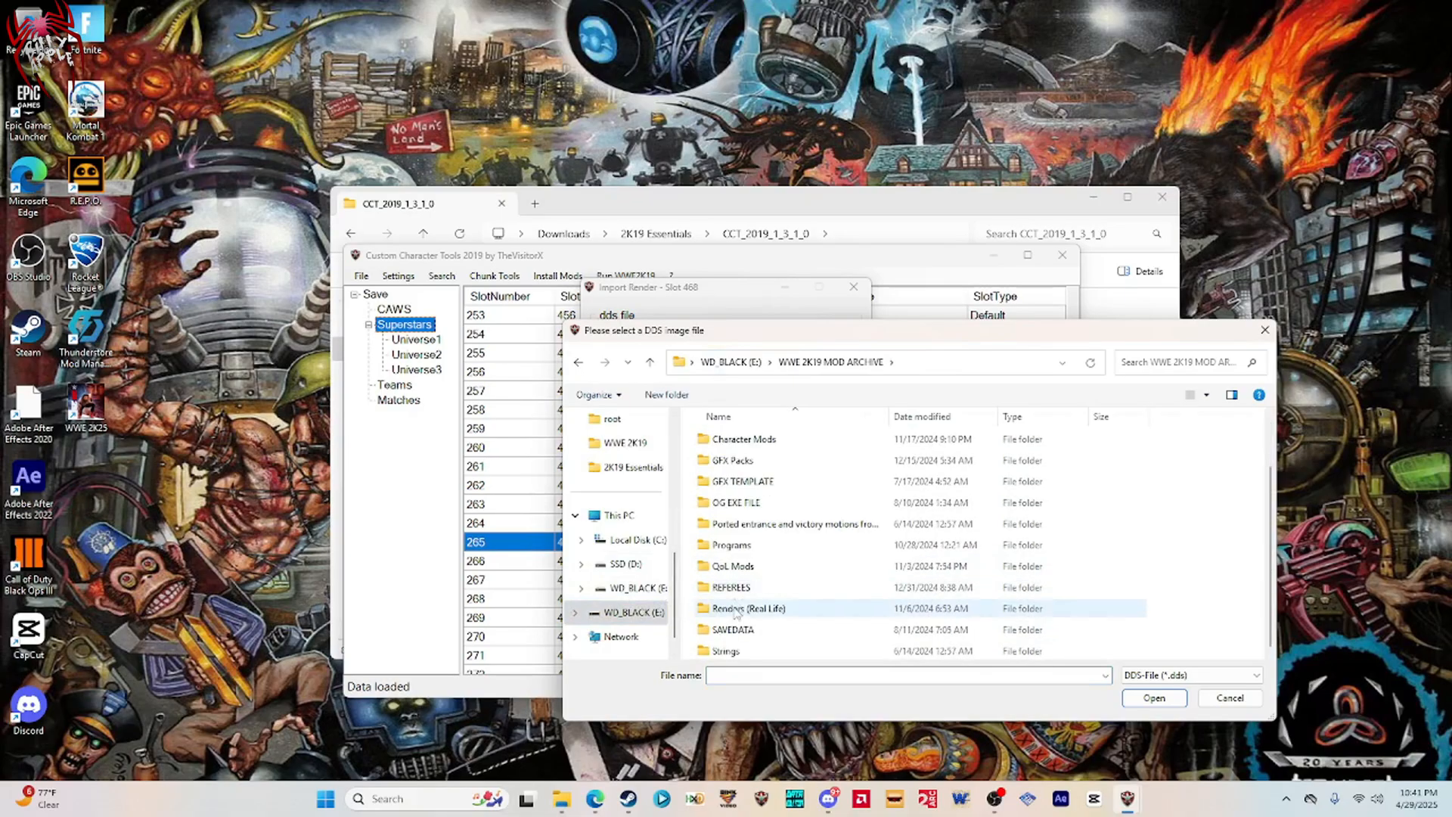
double_click(737, 607)
scroll(732, 563, down, 5)
scroll(732, 559, down, 7)
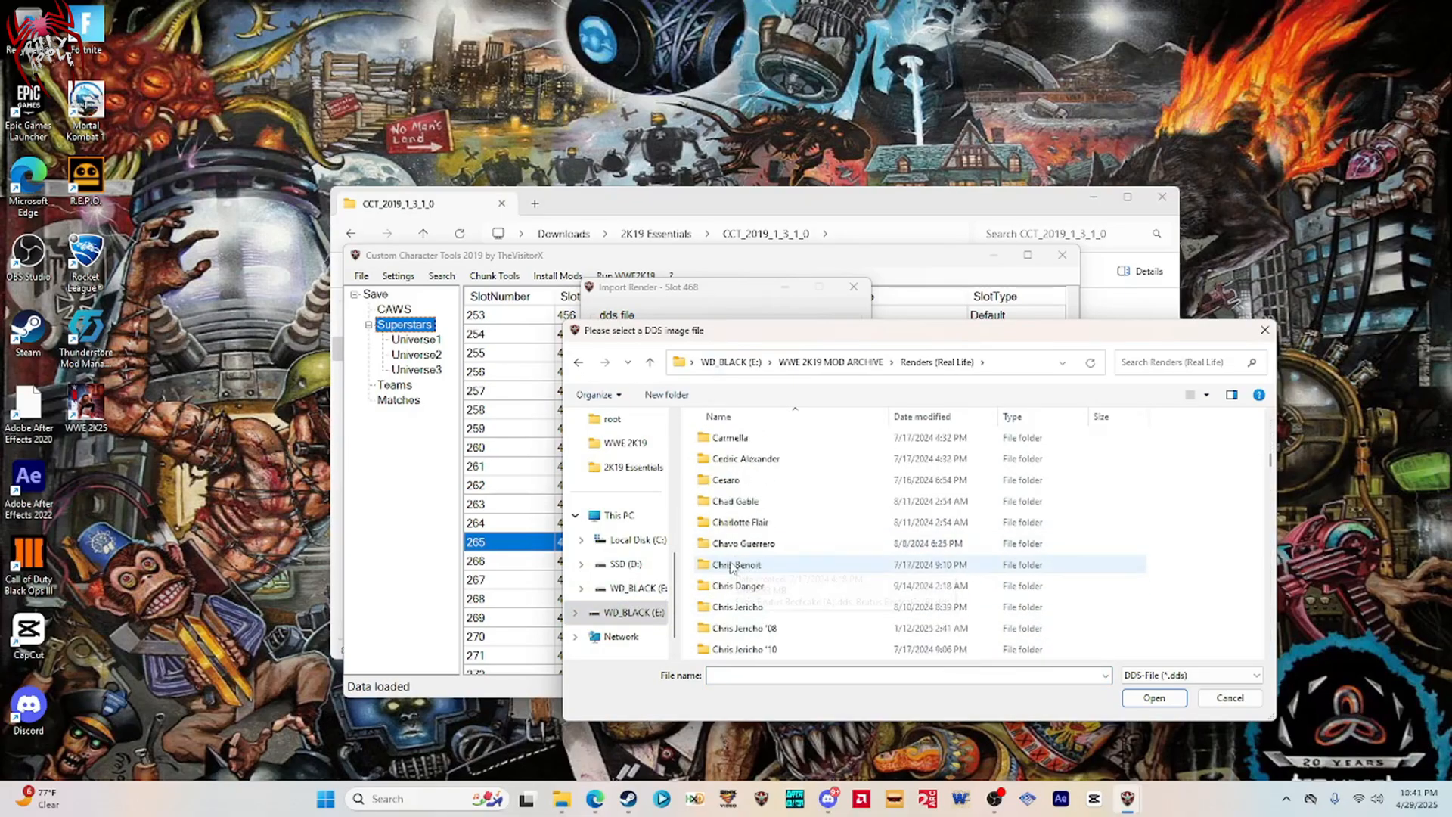
double_click(740, 505)
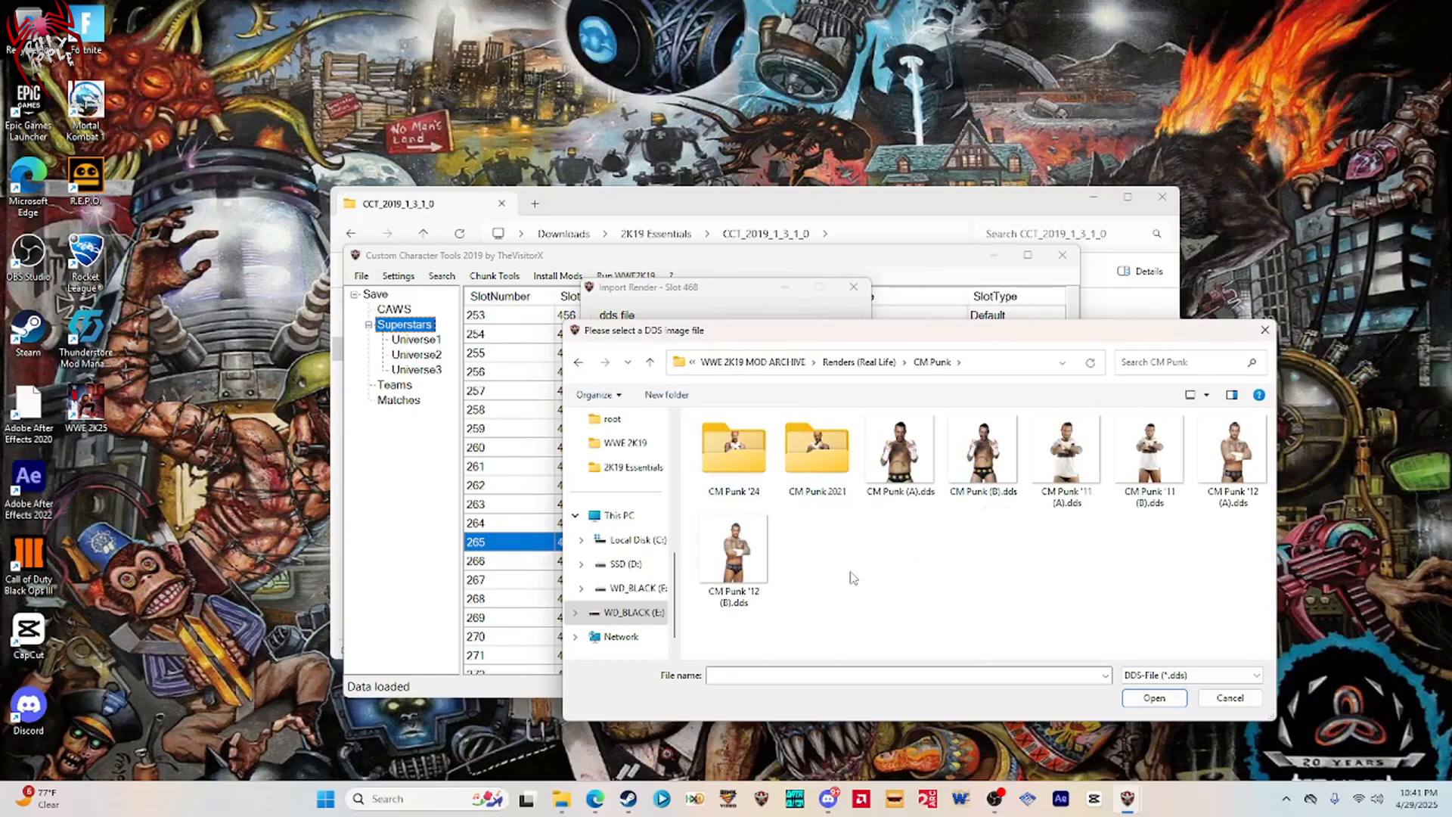
Import CM Punk '11 (A).dds as the Default Attire's loading screen render.
double_click(1064, 475)
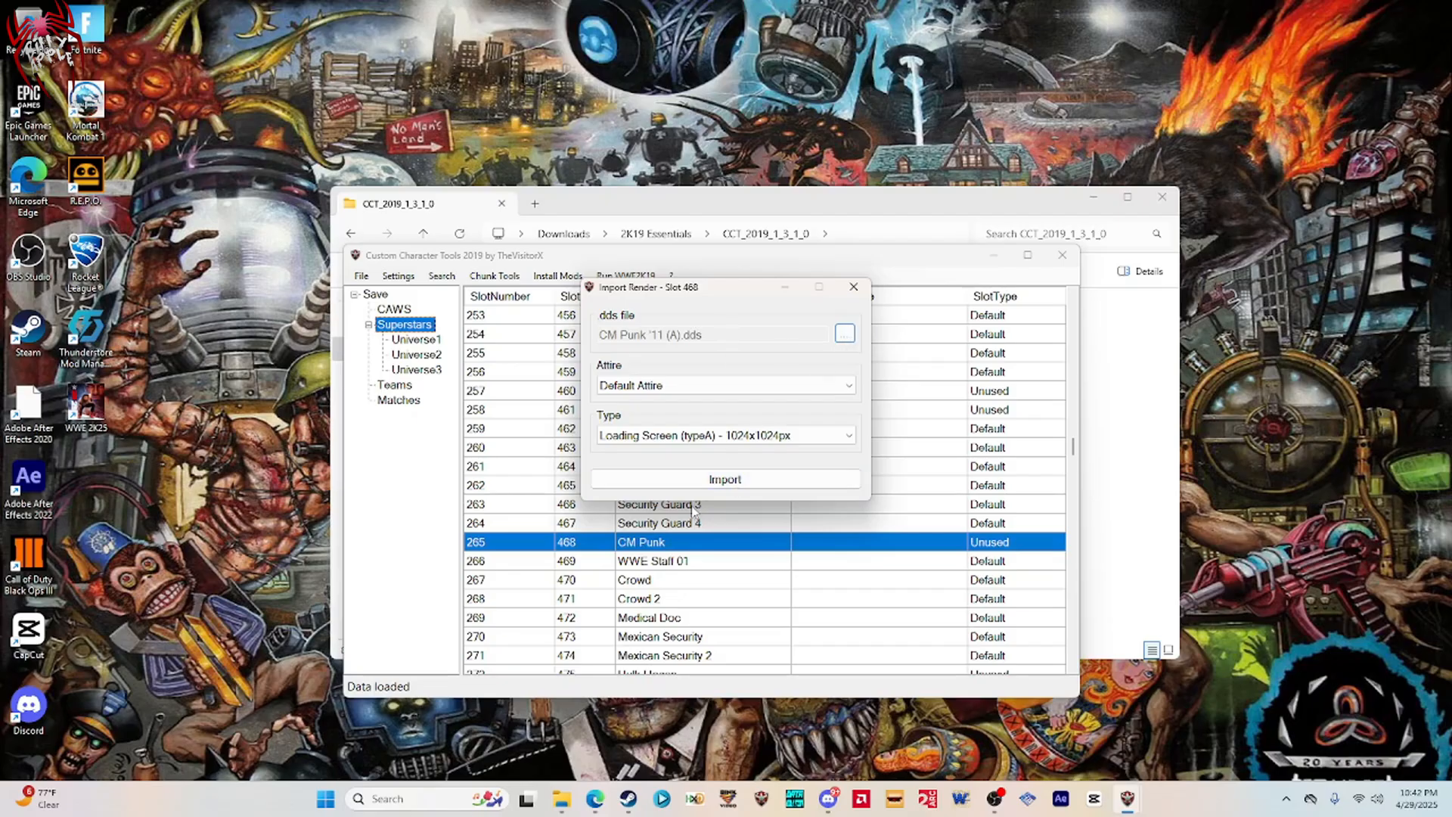
click(710, 482)
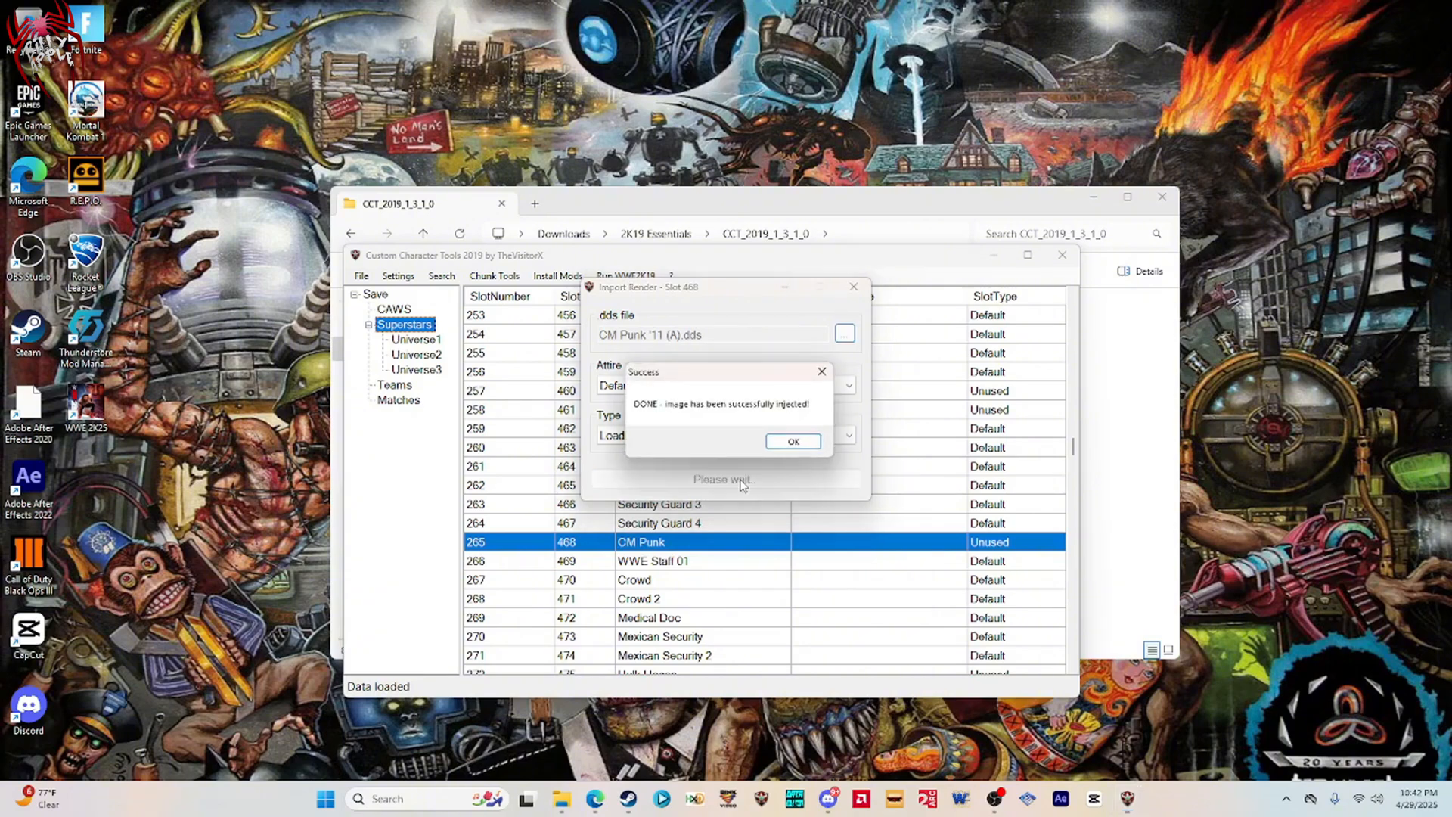
click(789, 442)
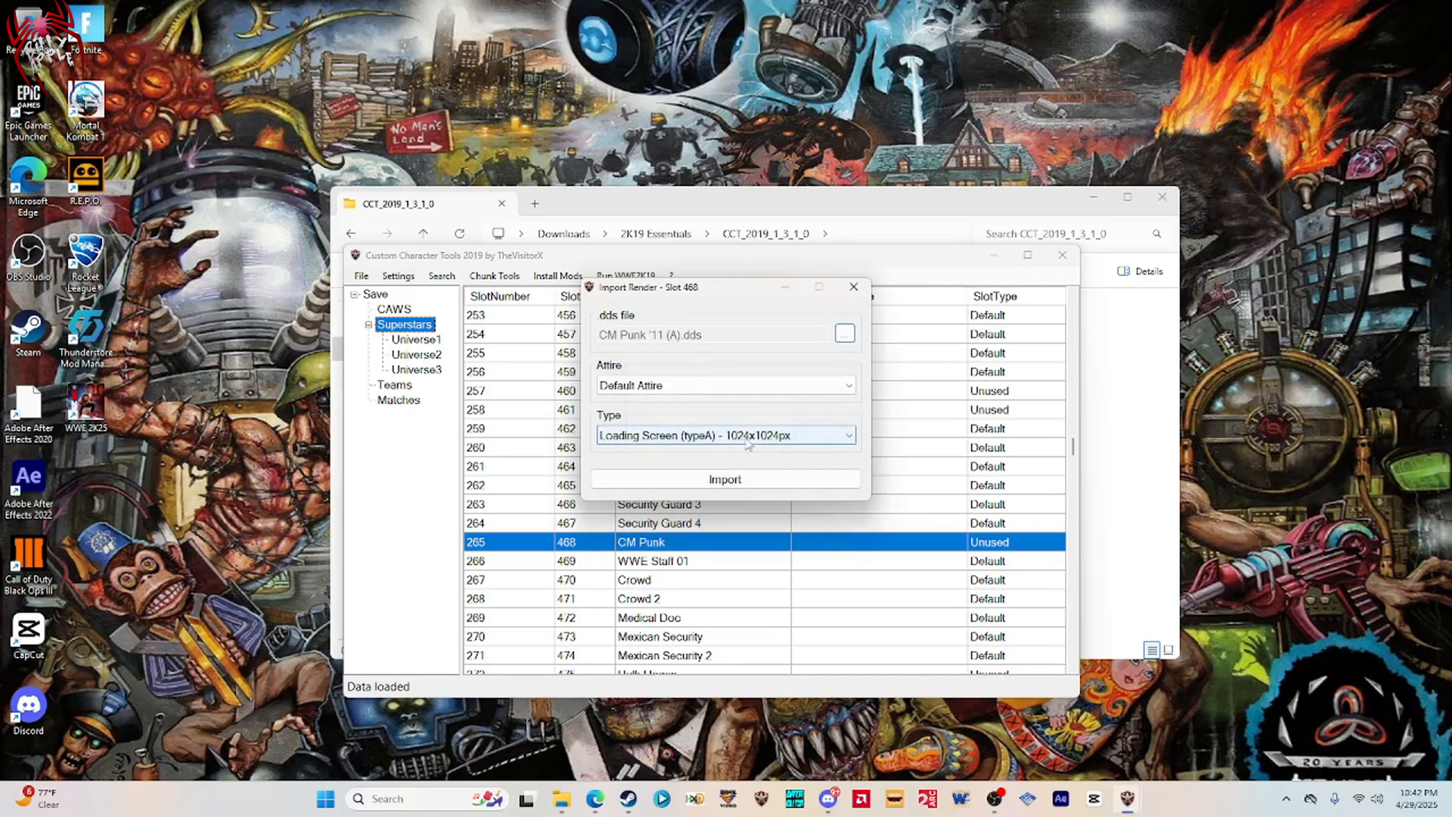
Import CM Punk '11 (B).dds as the Default Attire's Character Selection (typeB) render and close the render import.
click(737, 437)
click(739, 467)
click(844, 333)
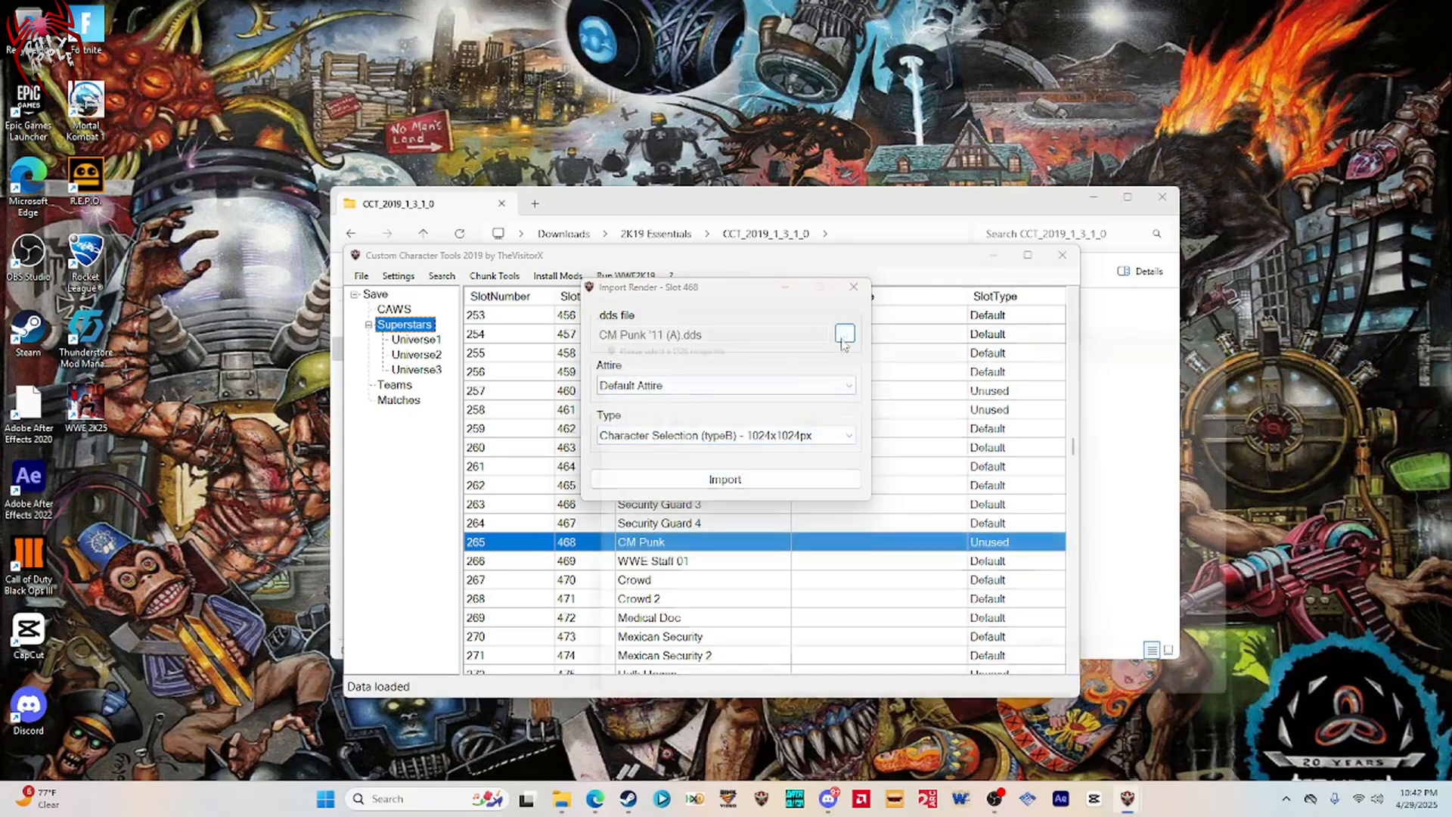
double_click(1150, 454)
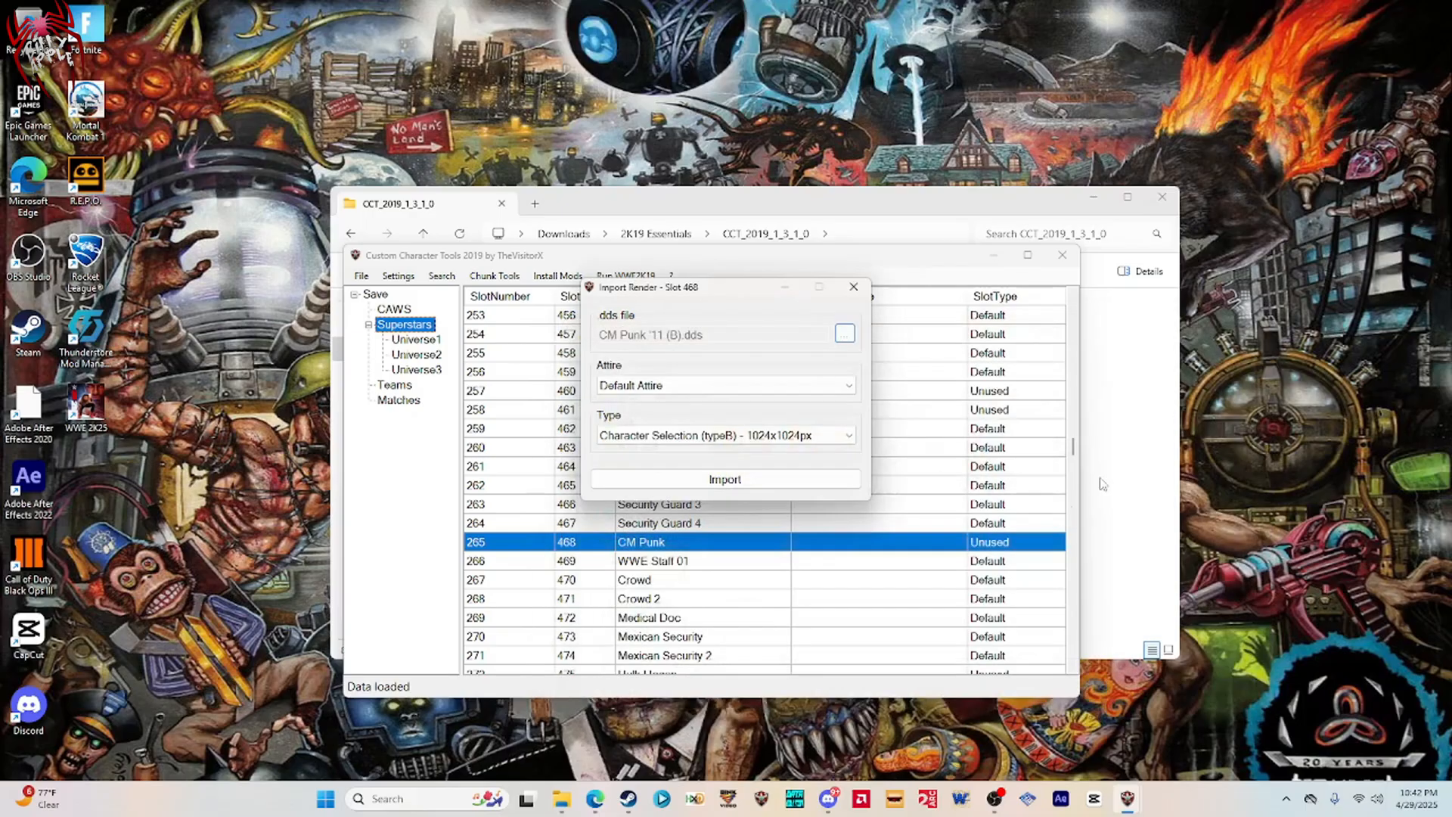
click(766, 477)
click(792, 440)
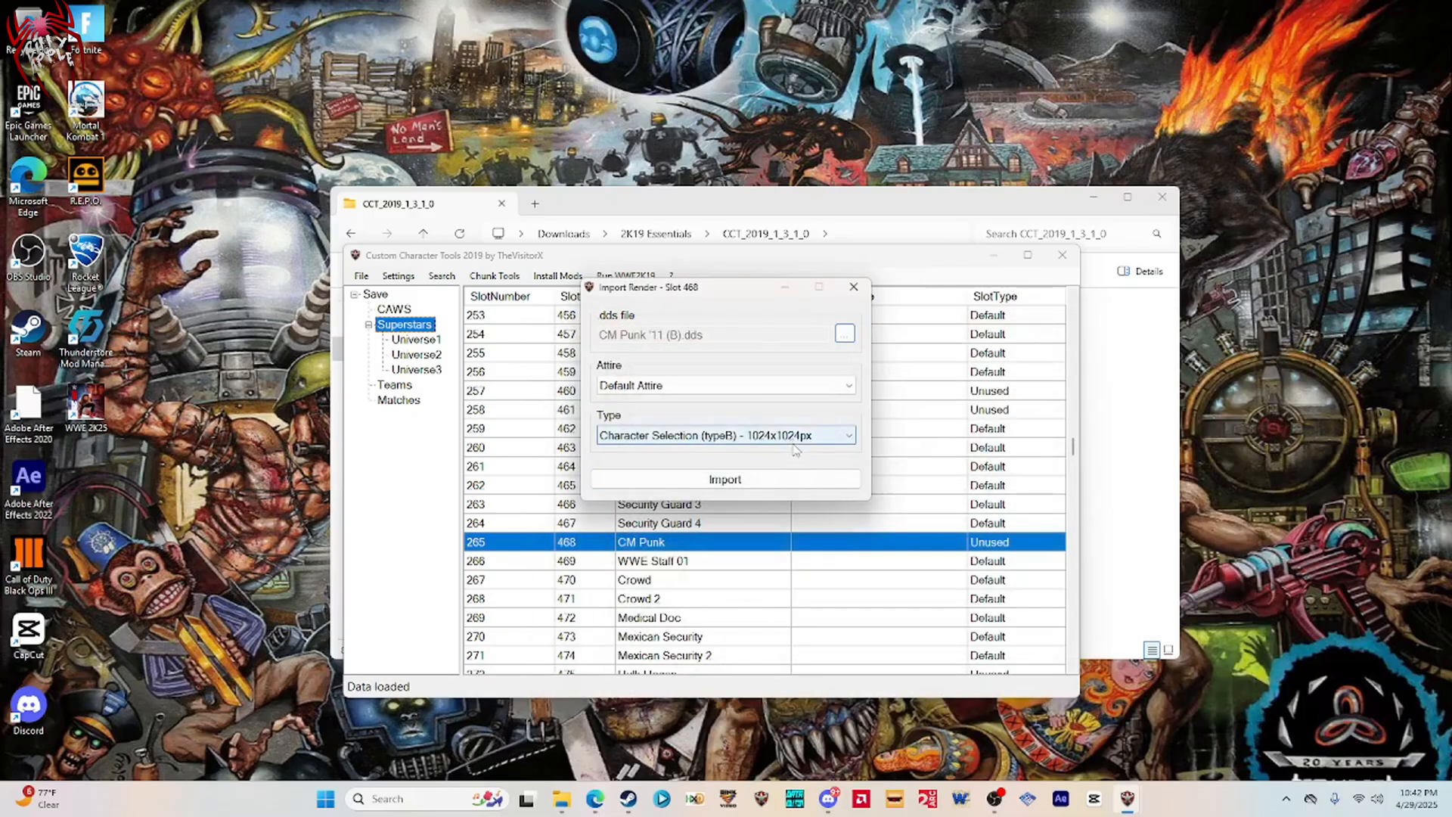
click(852, 291)
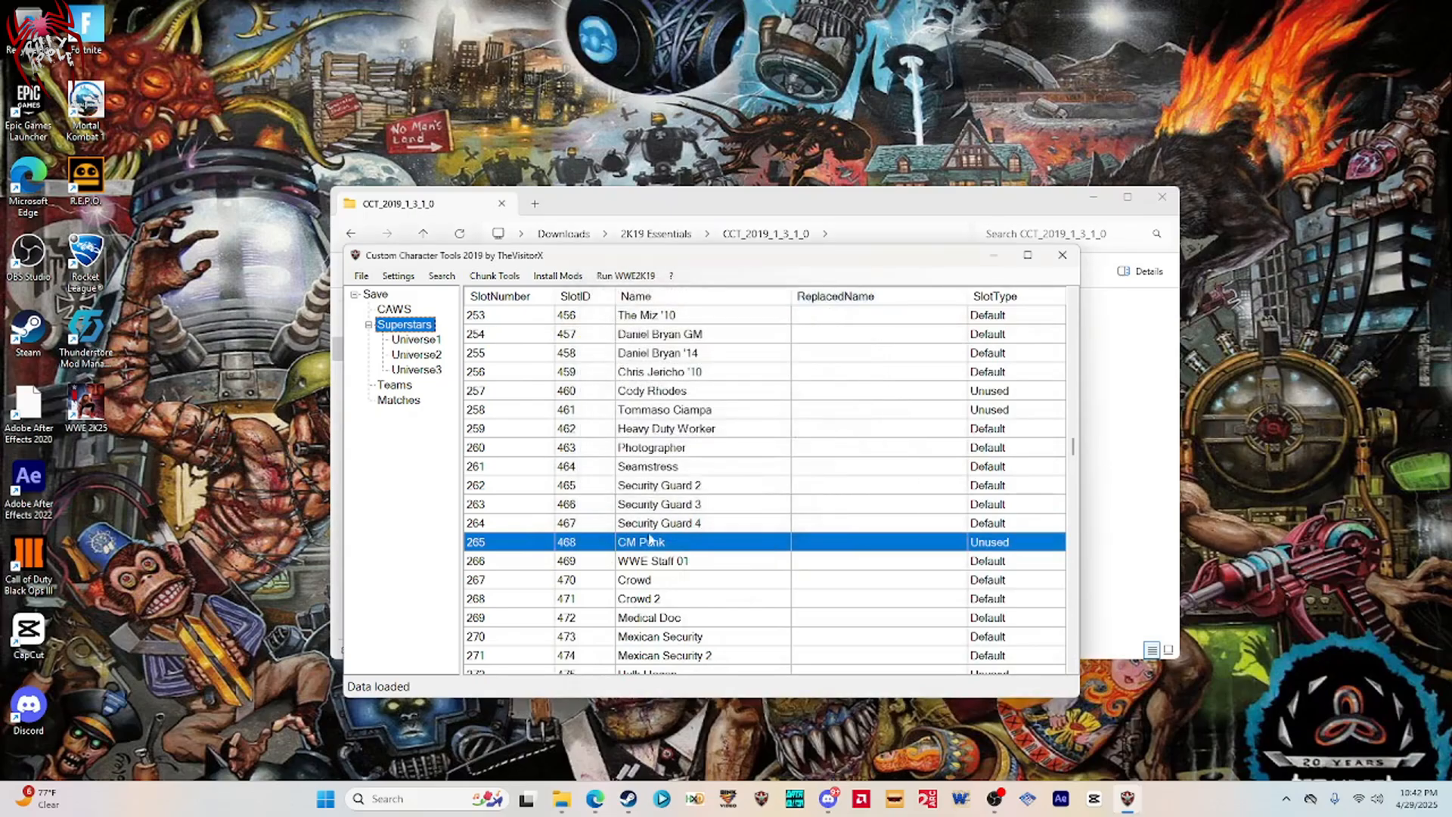
Start an Apron tron import for CM Punk's slot 468.
right_click(635, 549)
mouse_move(726, 607)
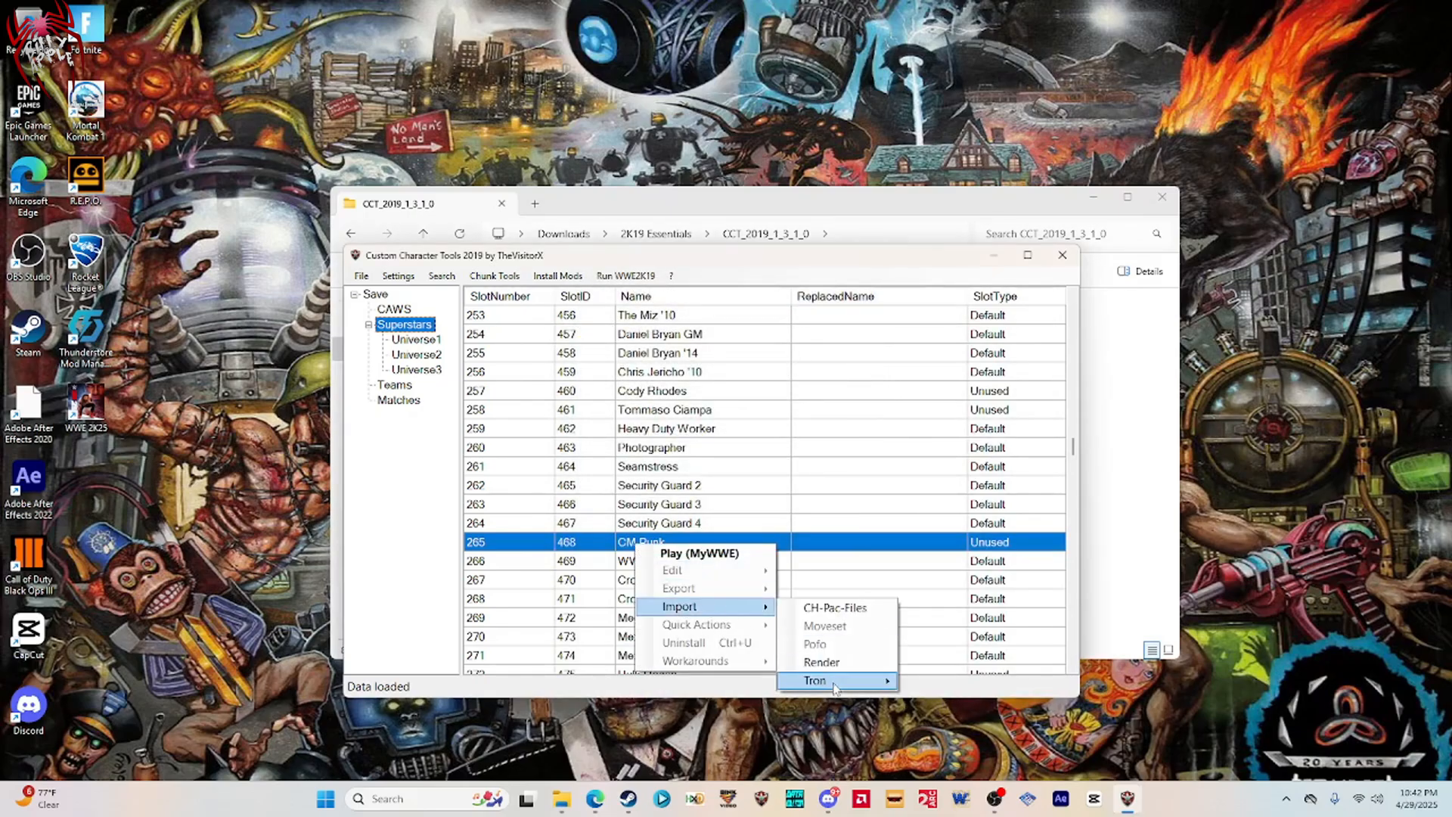
mouse_move(850, 684)
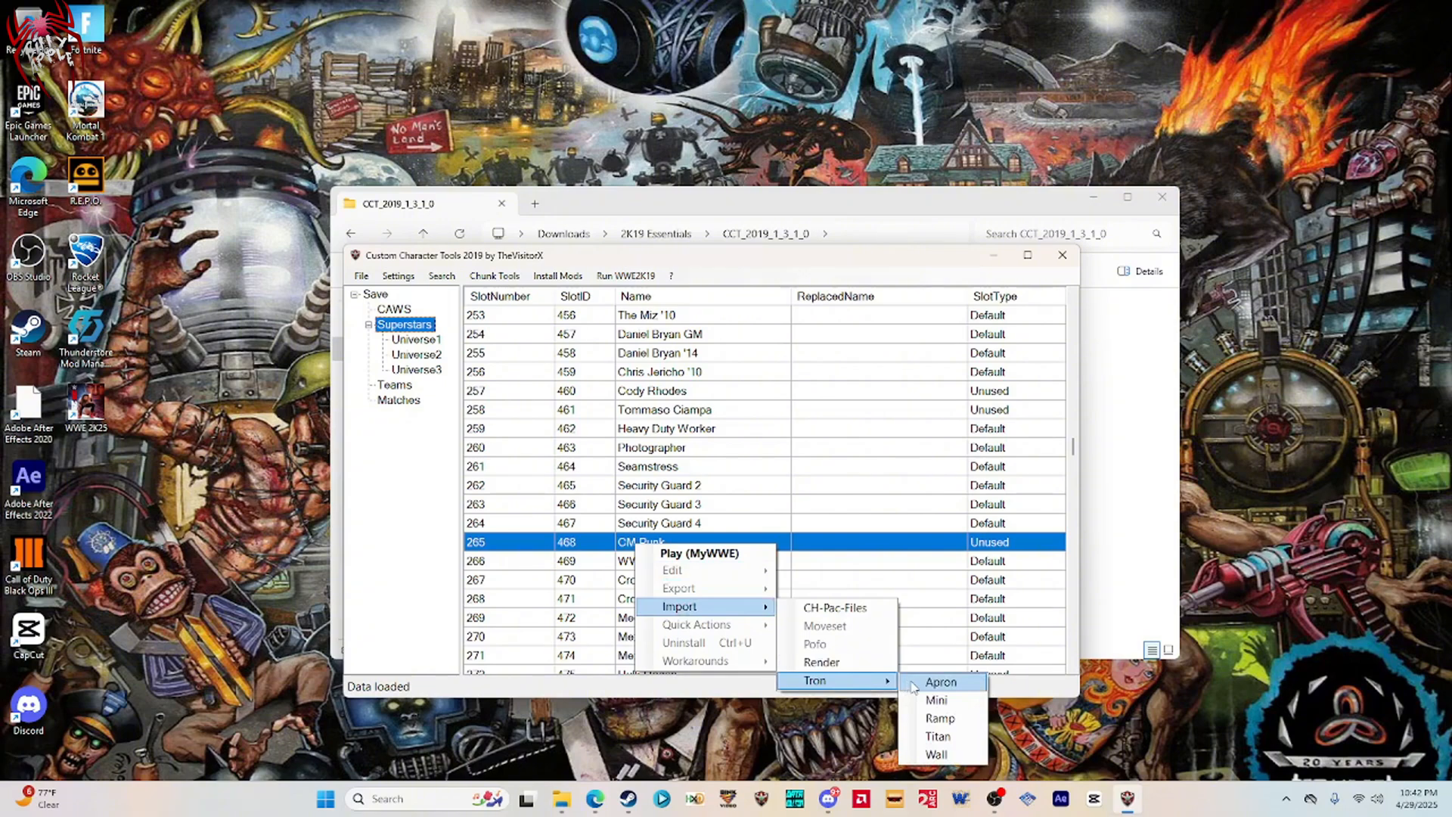
click(937, 682)
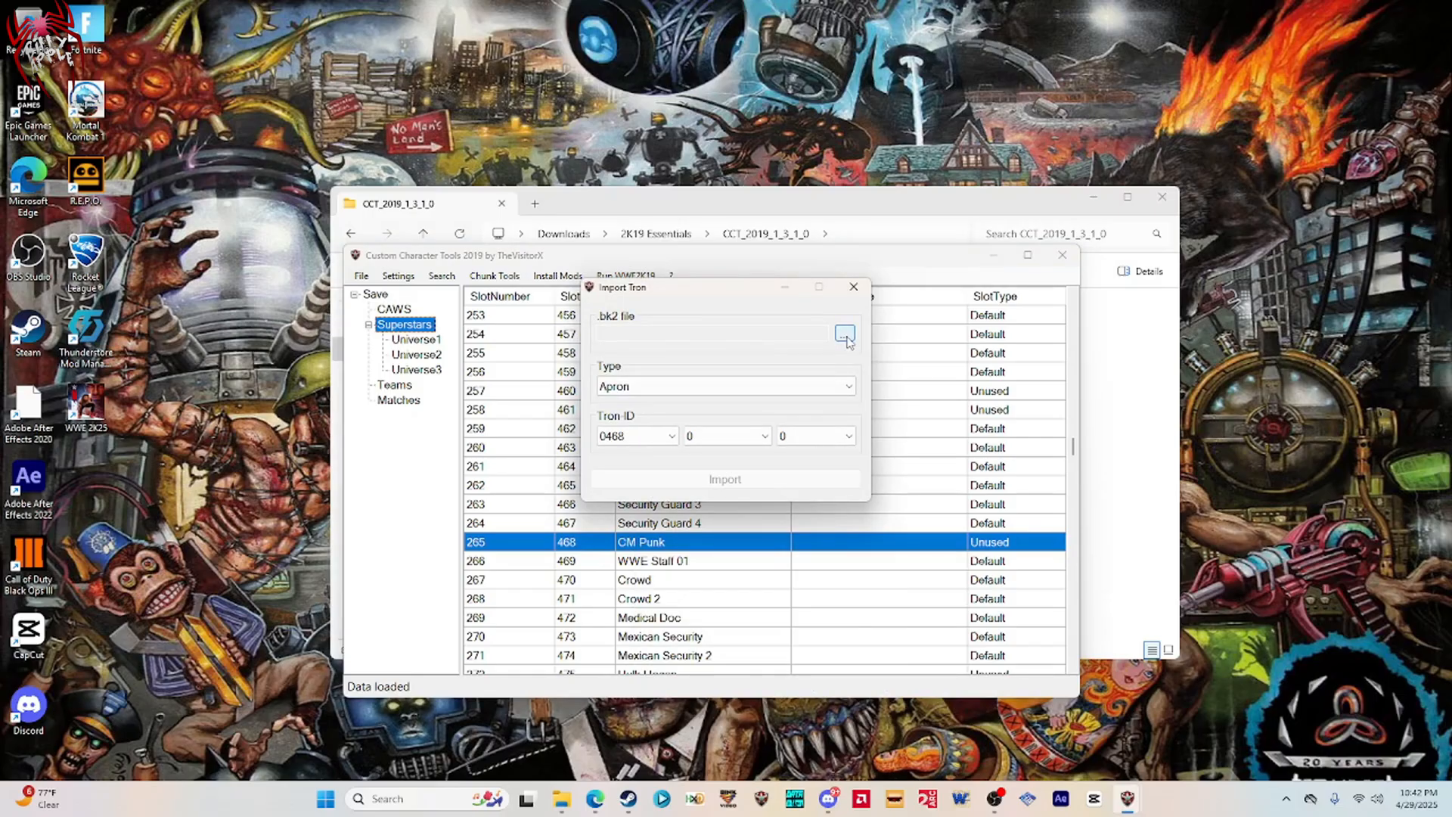
Browse for the apron's bk2 file in WWE 2K19 MOD ARCHIVE\Character Mods\CM Punk\GFX\GFX\CCT\ss_apron.
click(845, 337)
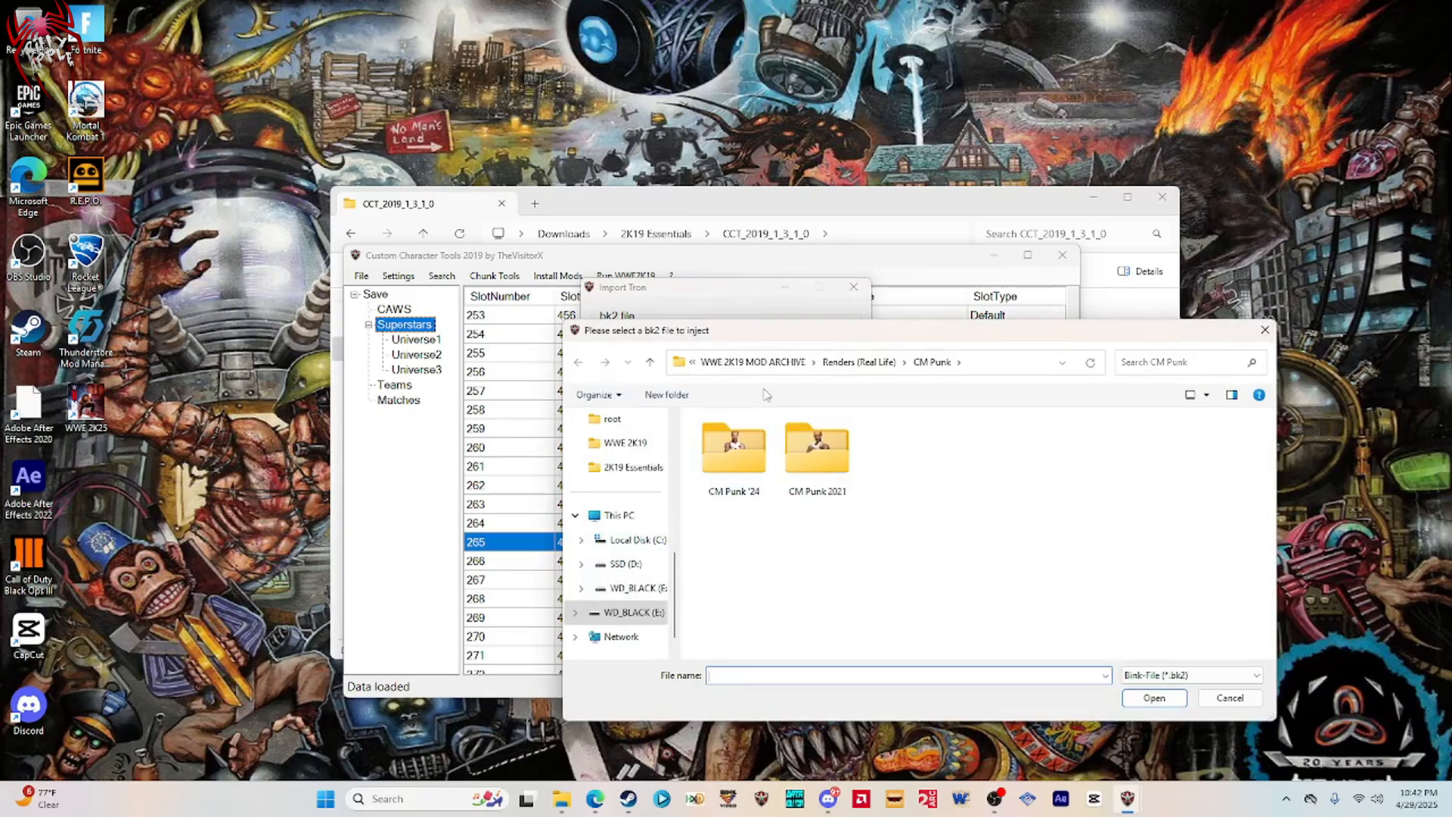
click(753, 361)
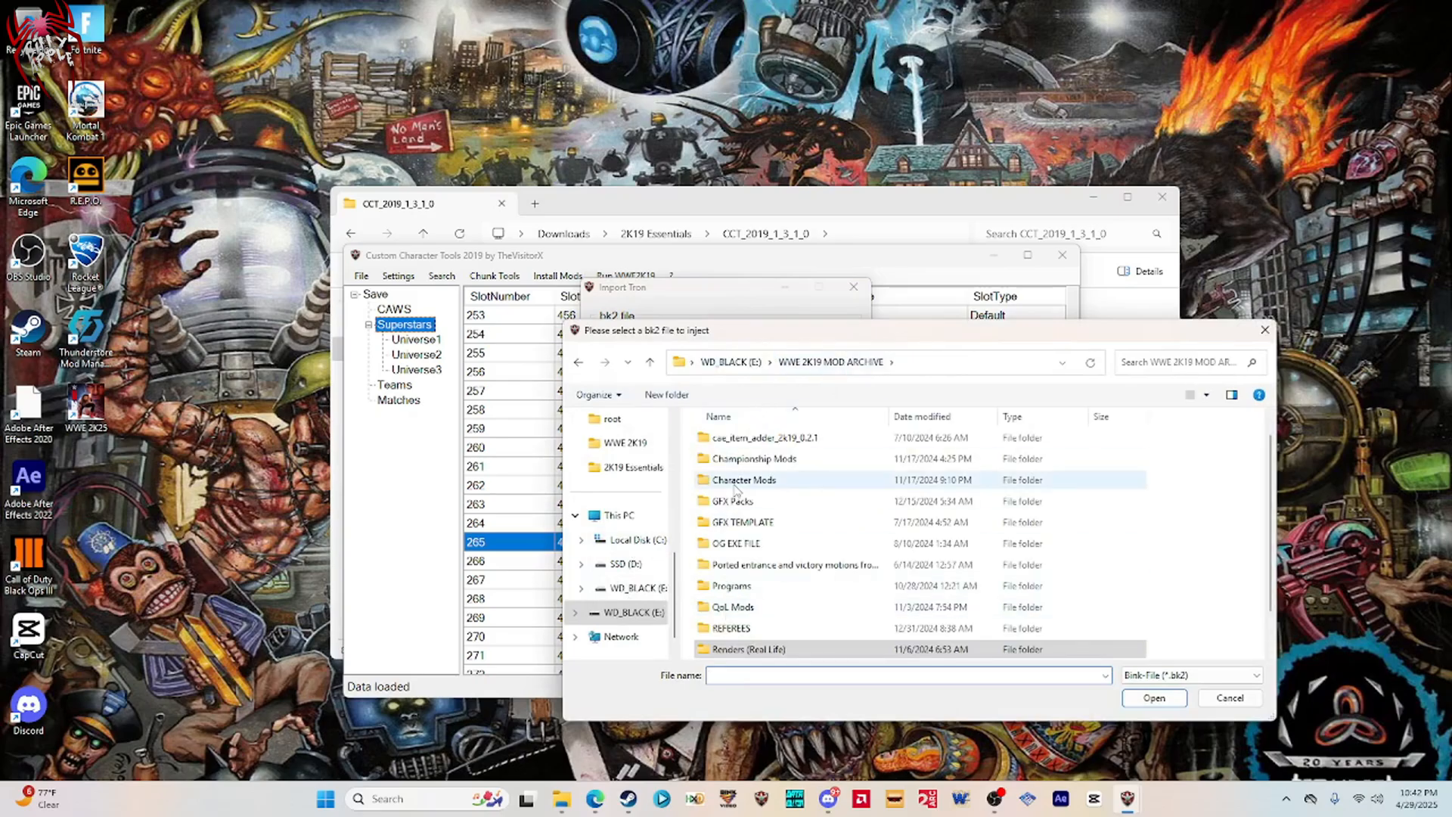
double_click(741, 480)
scroll(737, 546, down, 4)
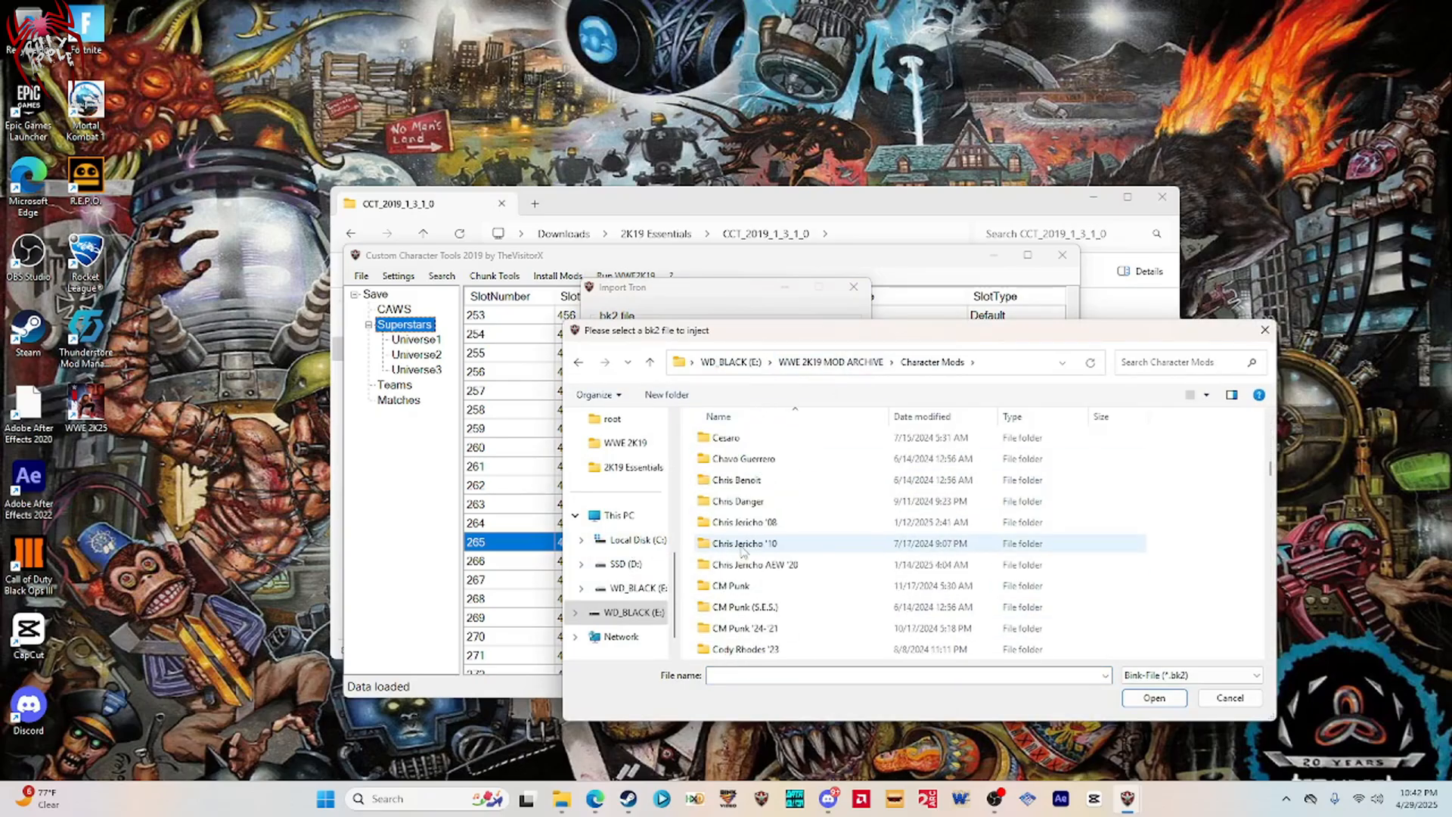
double_click(730, 525)
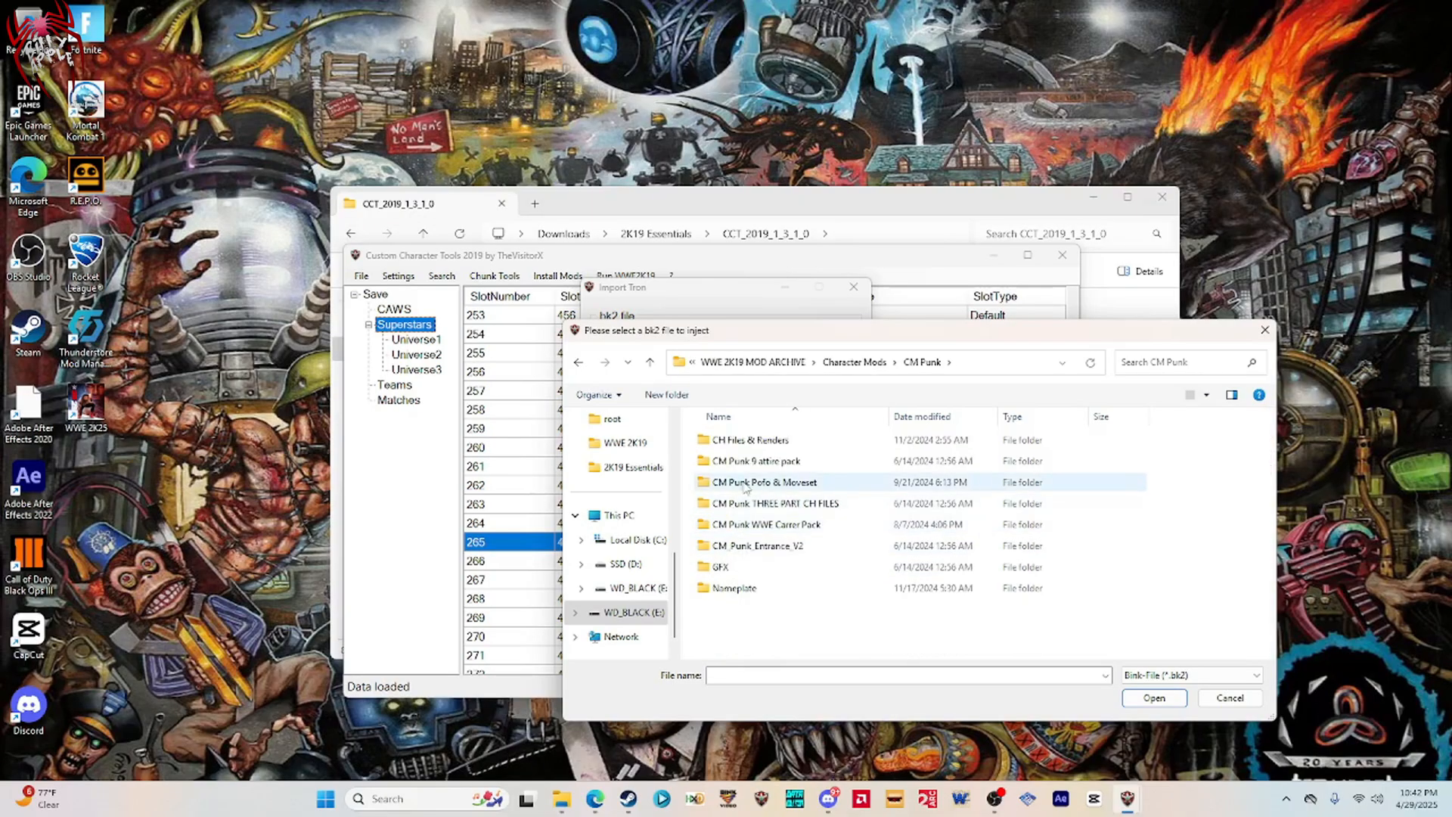
click(728, 571)
key(Return)
double_click(725, 443)
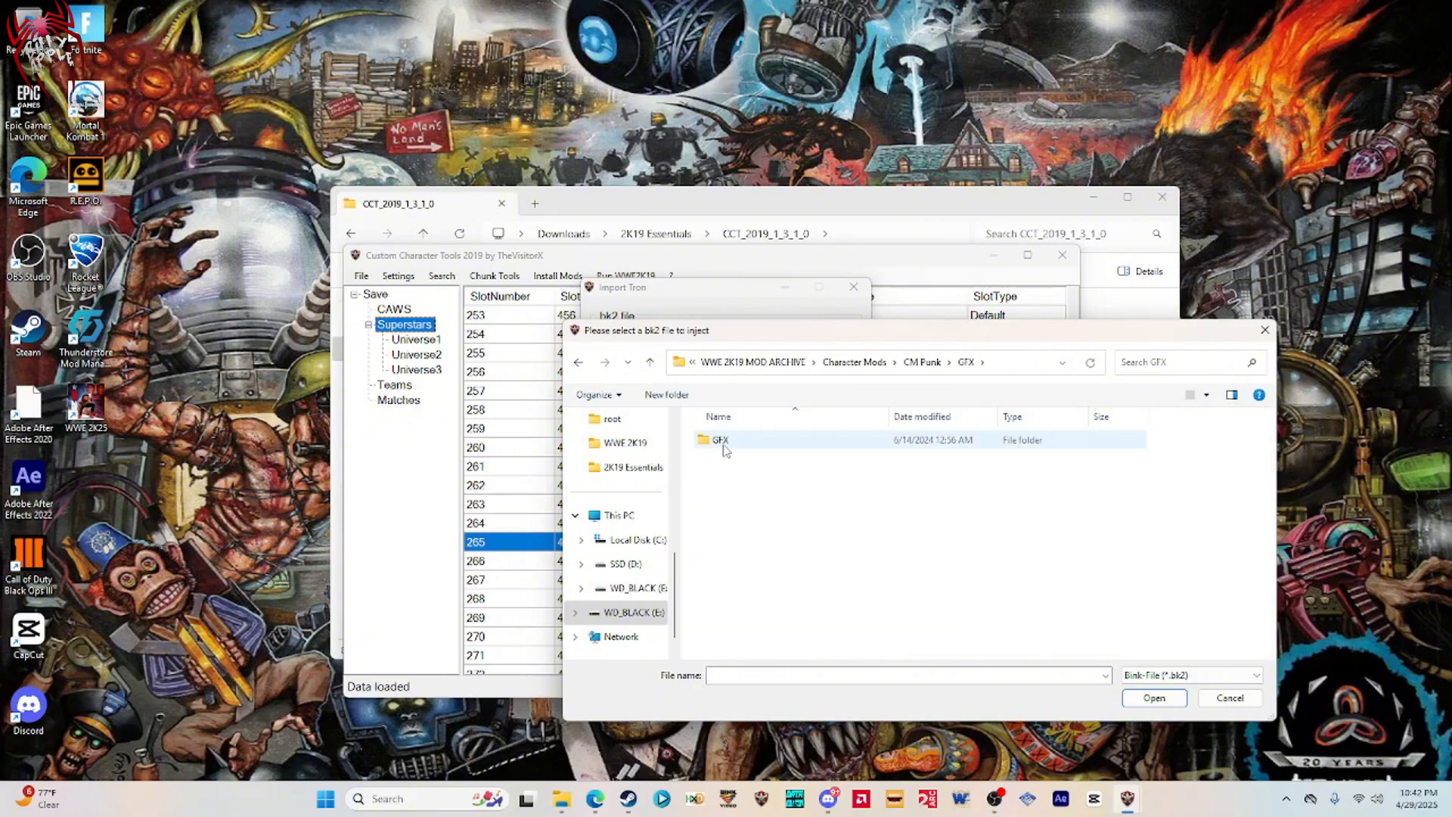
double_click(722, 441)
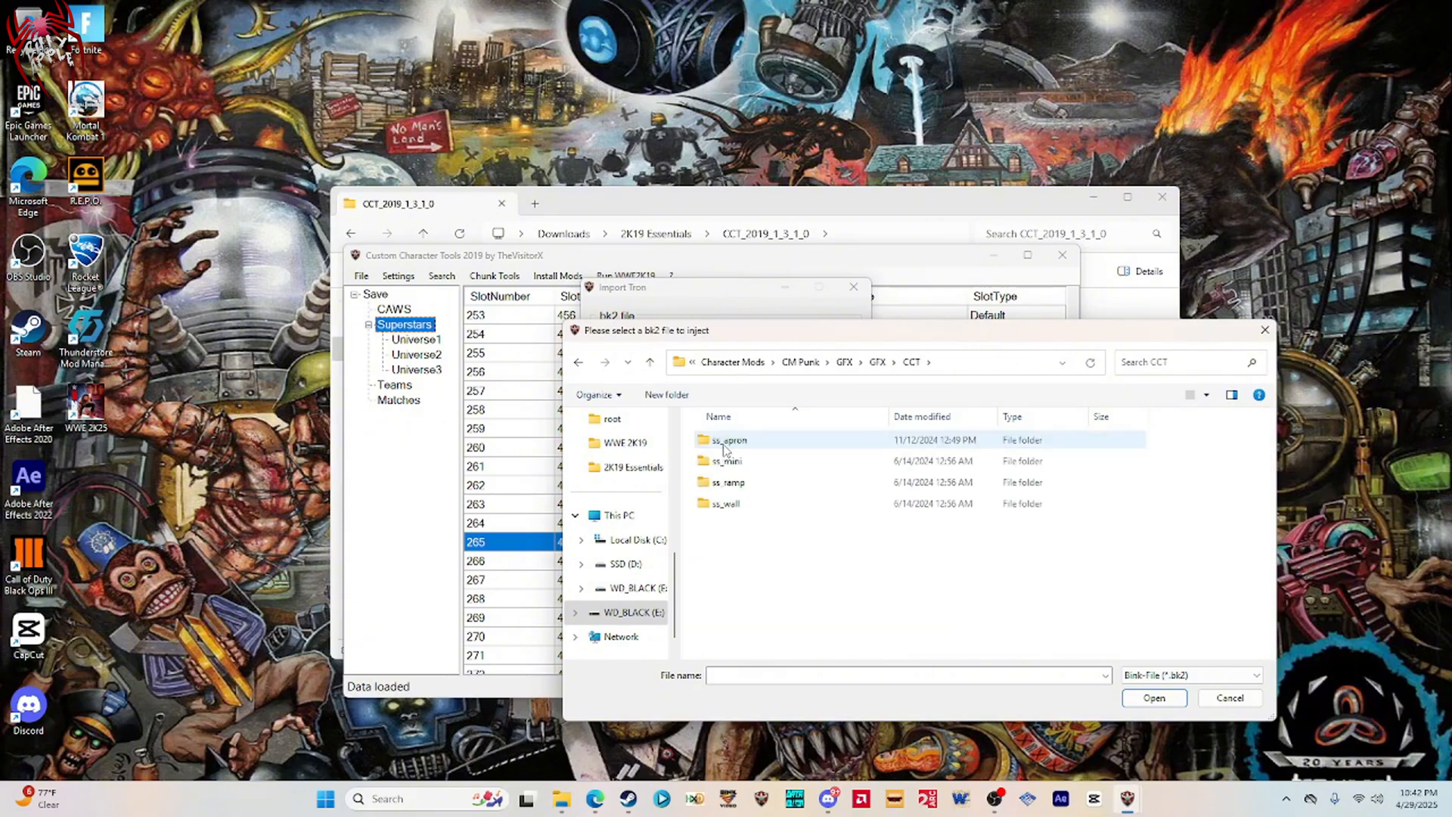
double_click(721, 442)
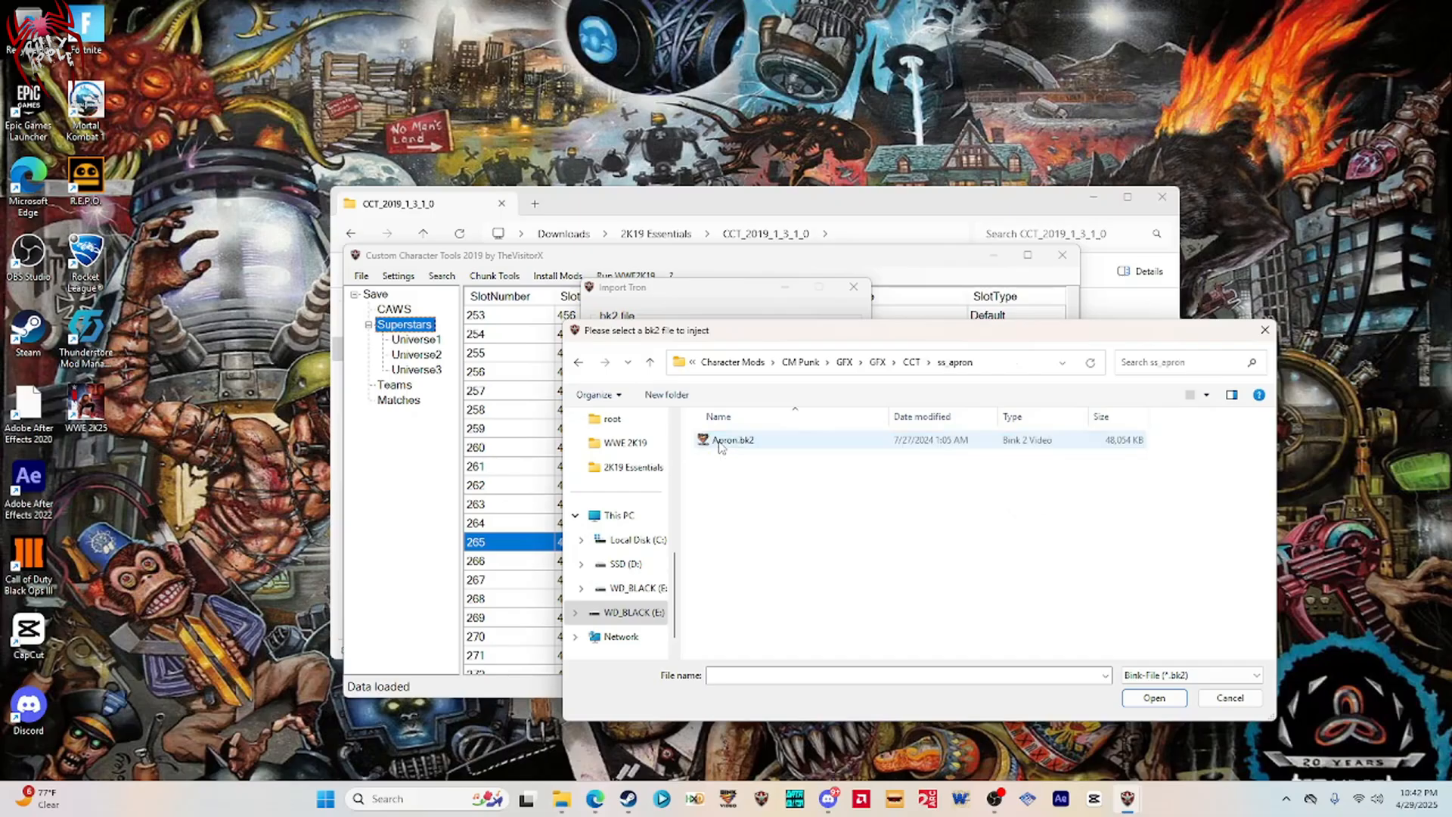
Import Apron.bk2 as the Apron tron with Tron-ID 0468, 0, 0.
double_click(720, 443)
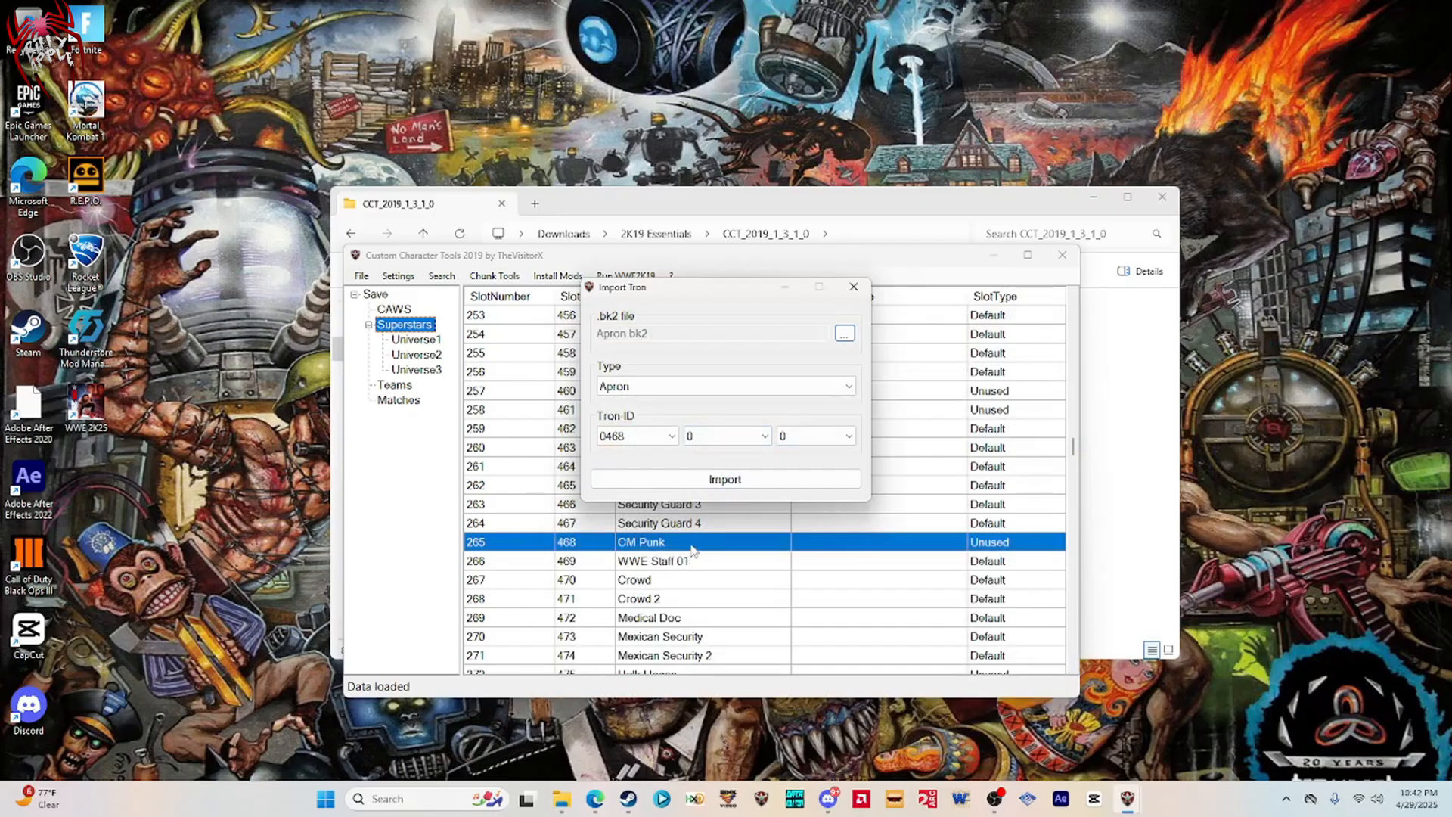
click(737, 483)
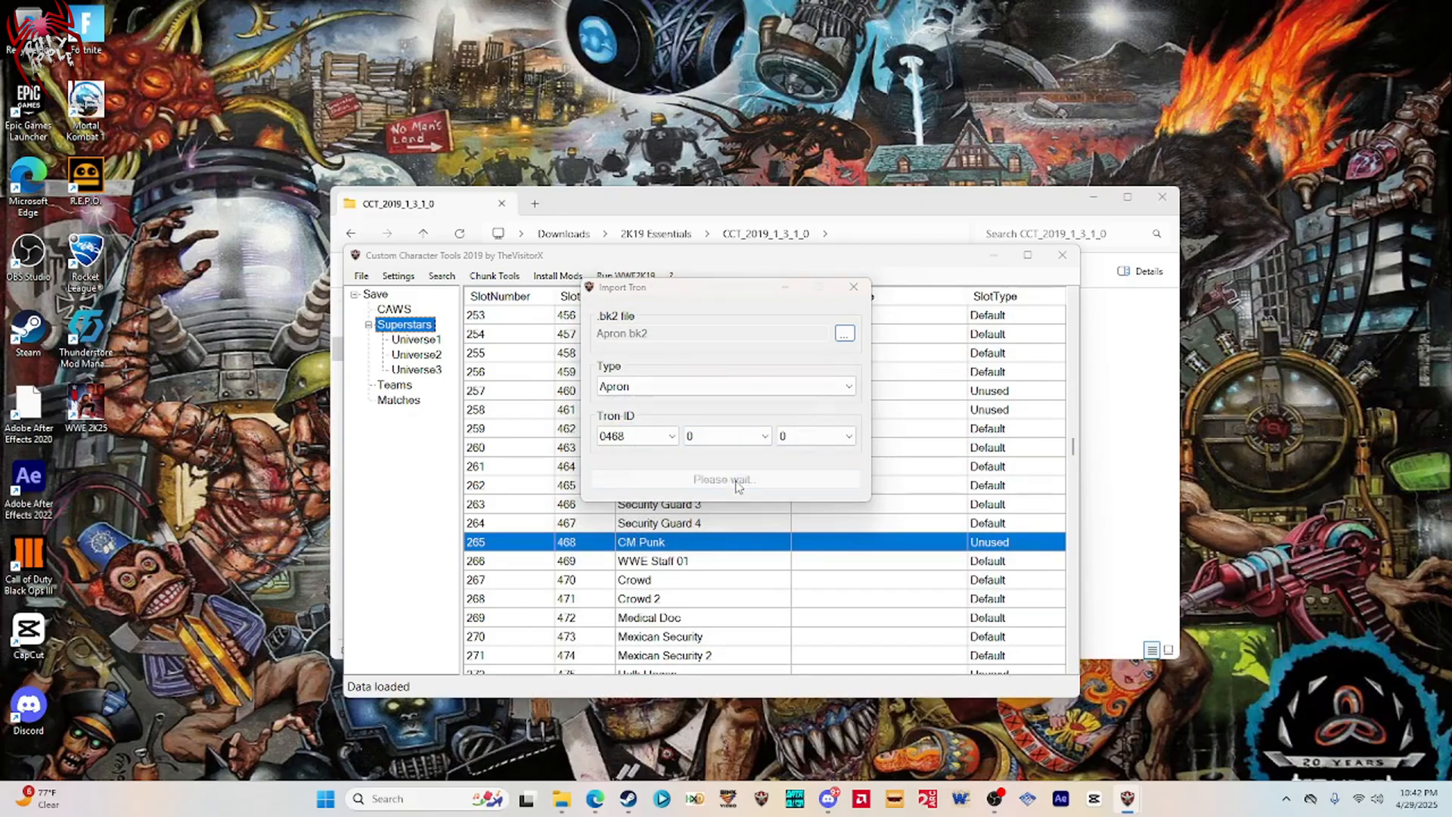
click(838, 446)
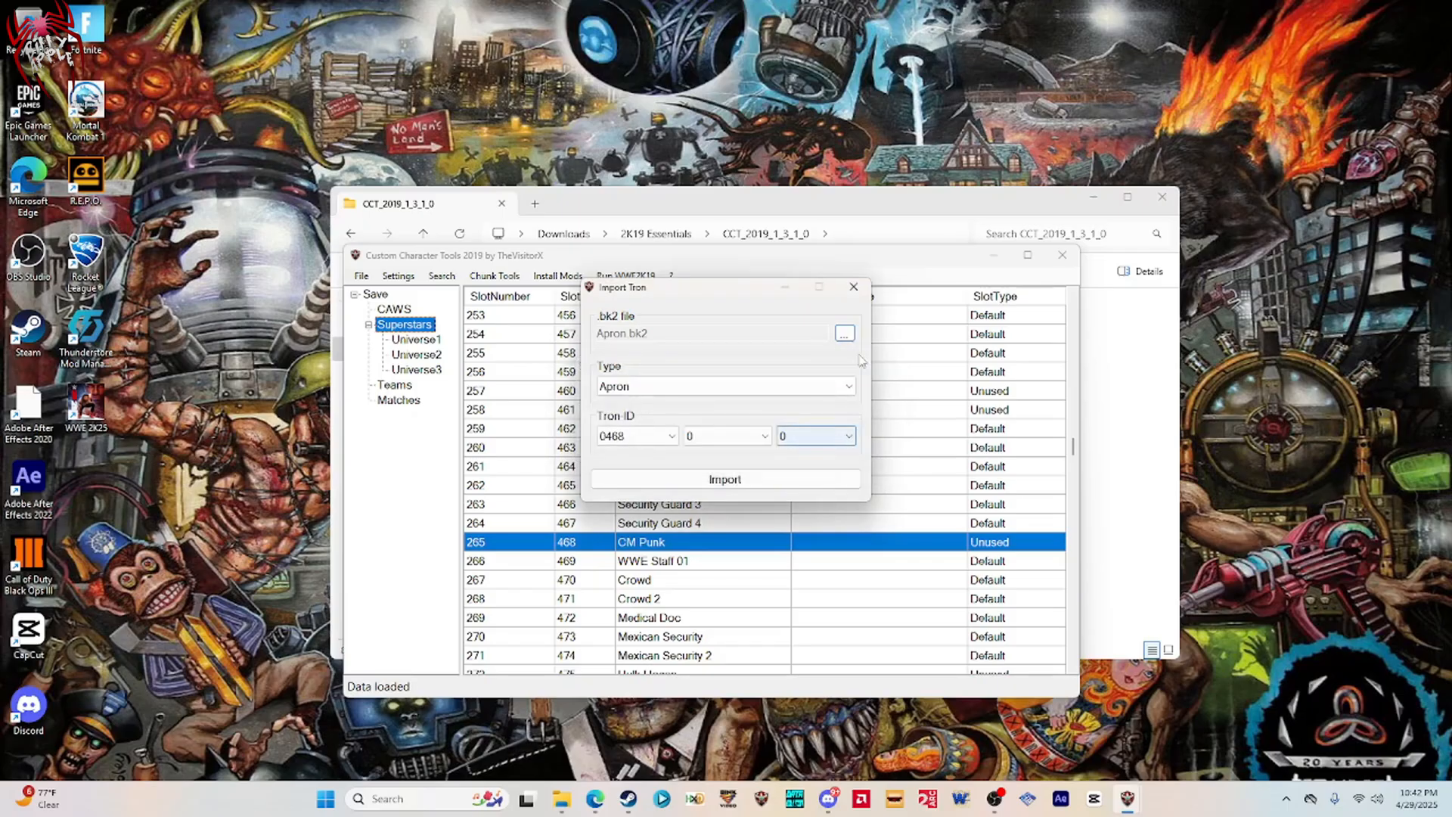
click(853, 287)
right_click(651, 542)
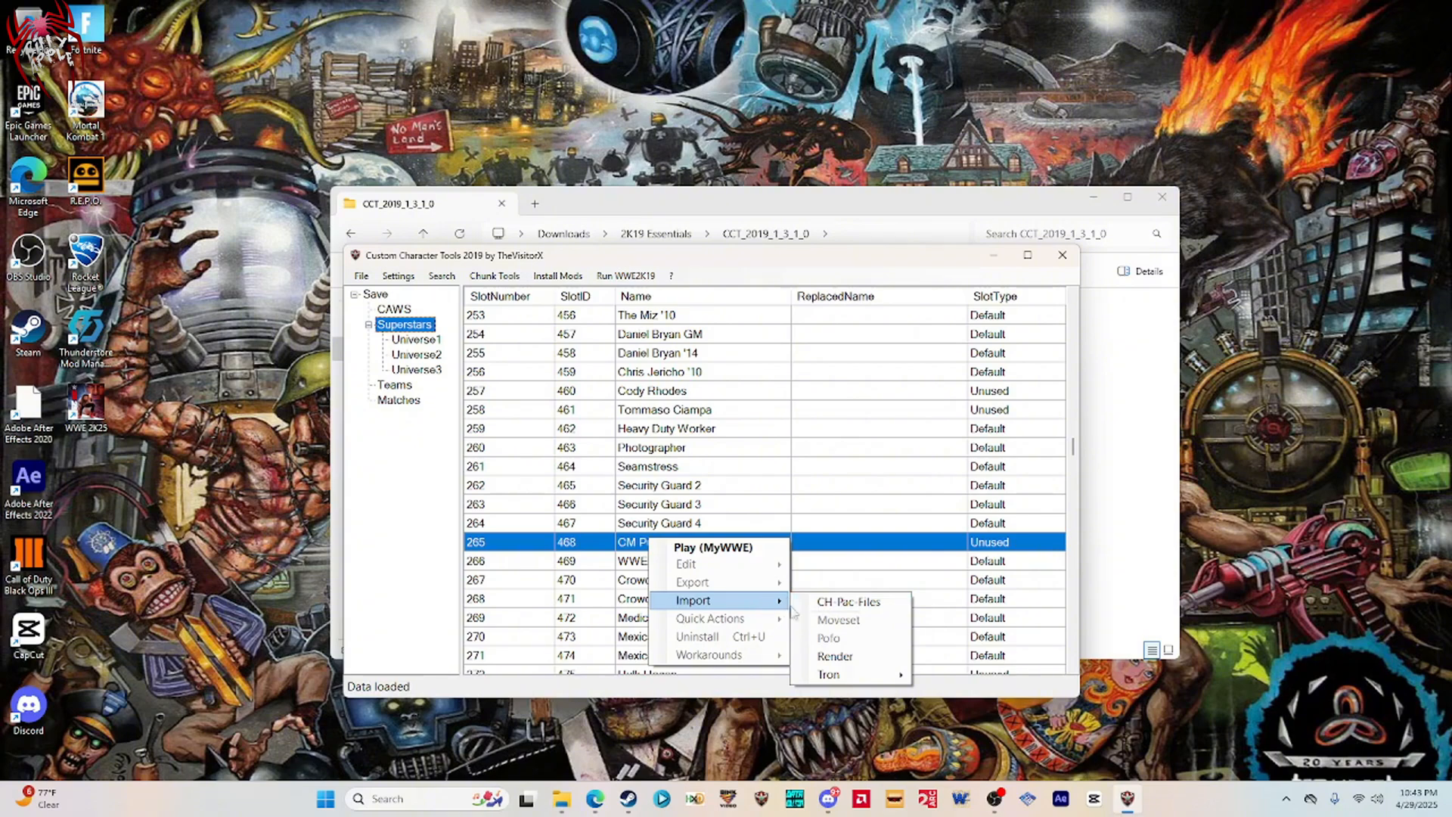
mouse_move(854, 675)
click(945, 693)
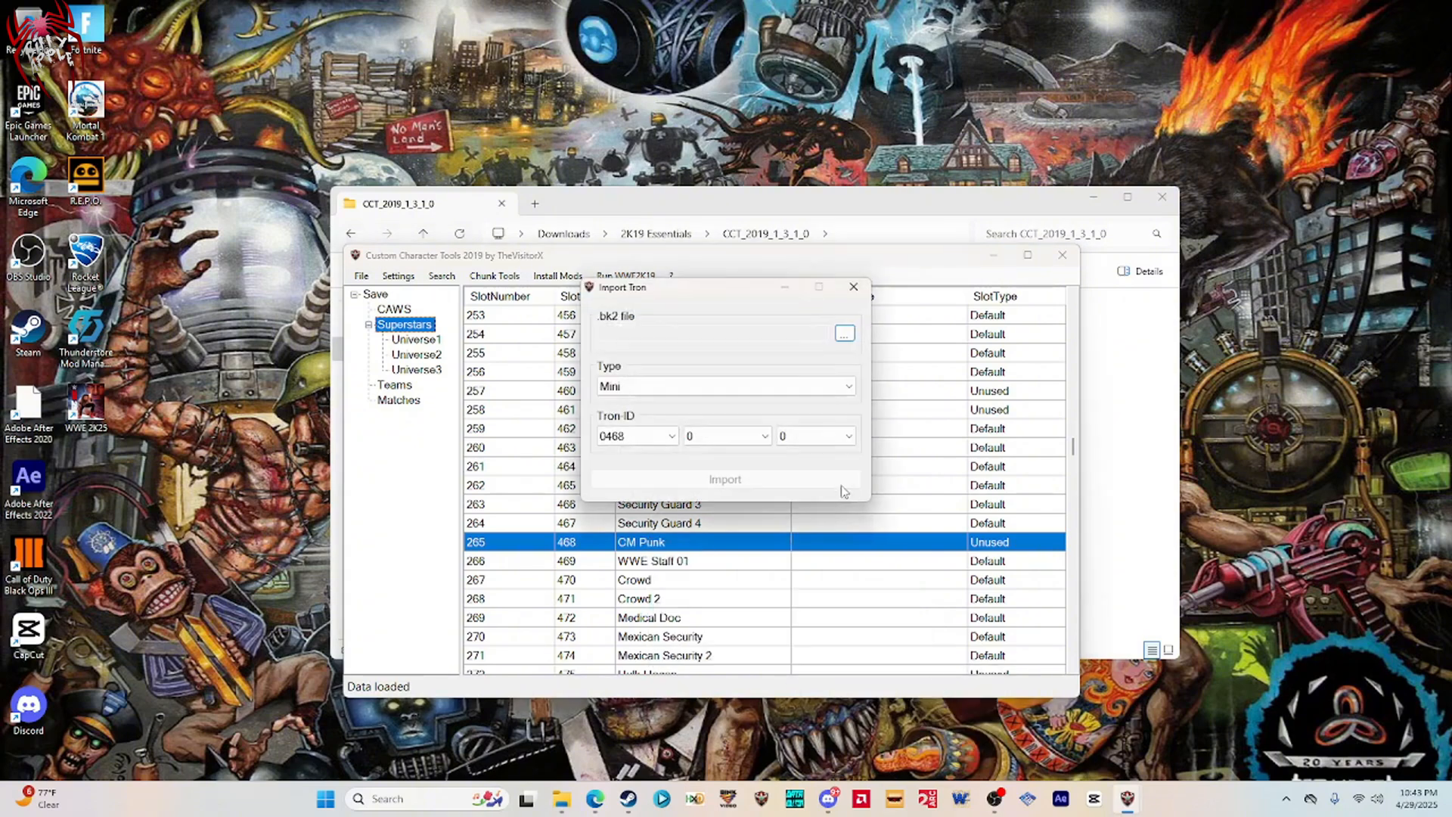
click(844, 334)
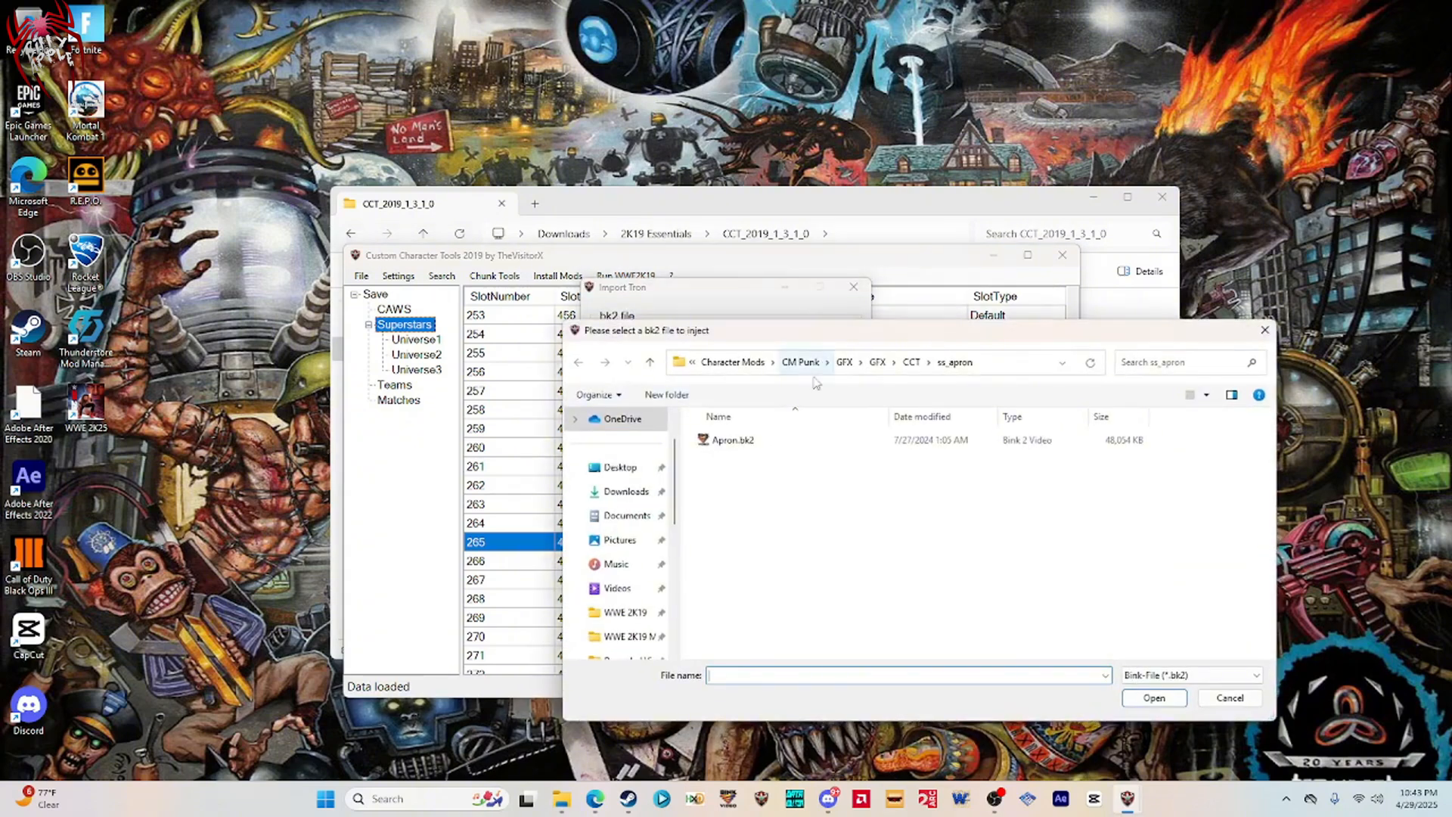
click(928, 363)
click(948, 404)
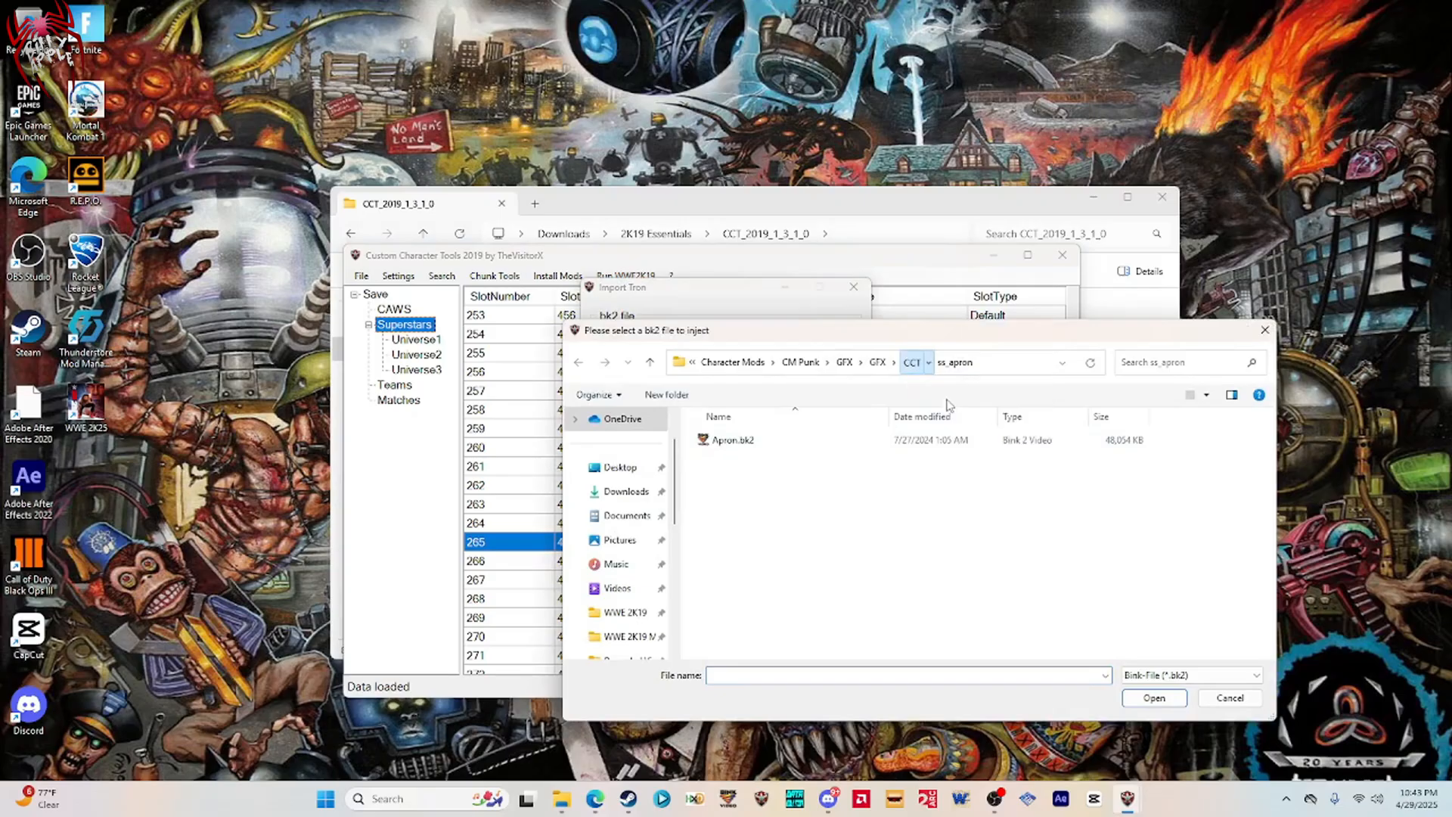
double_click(745, 446)
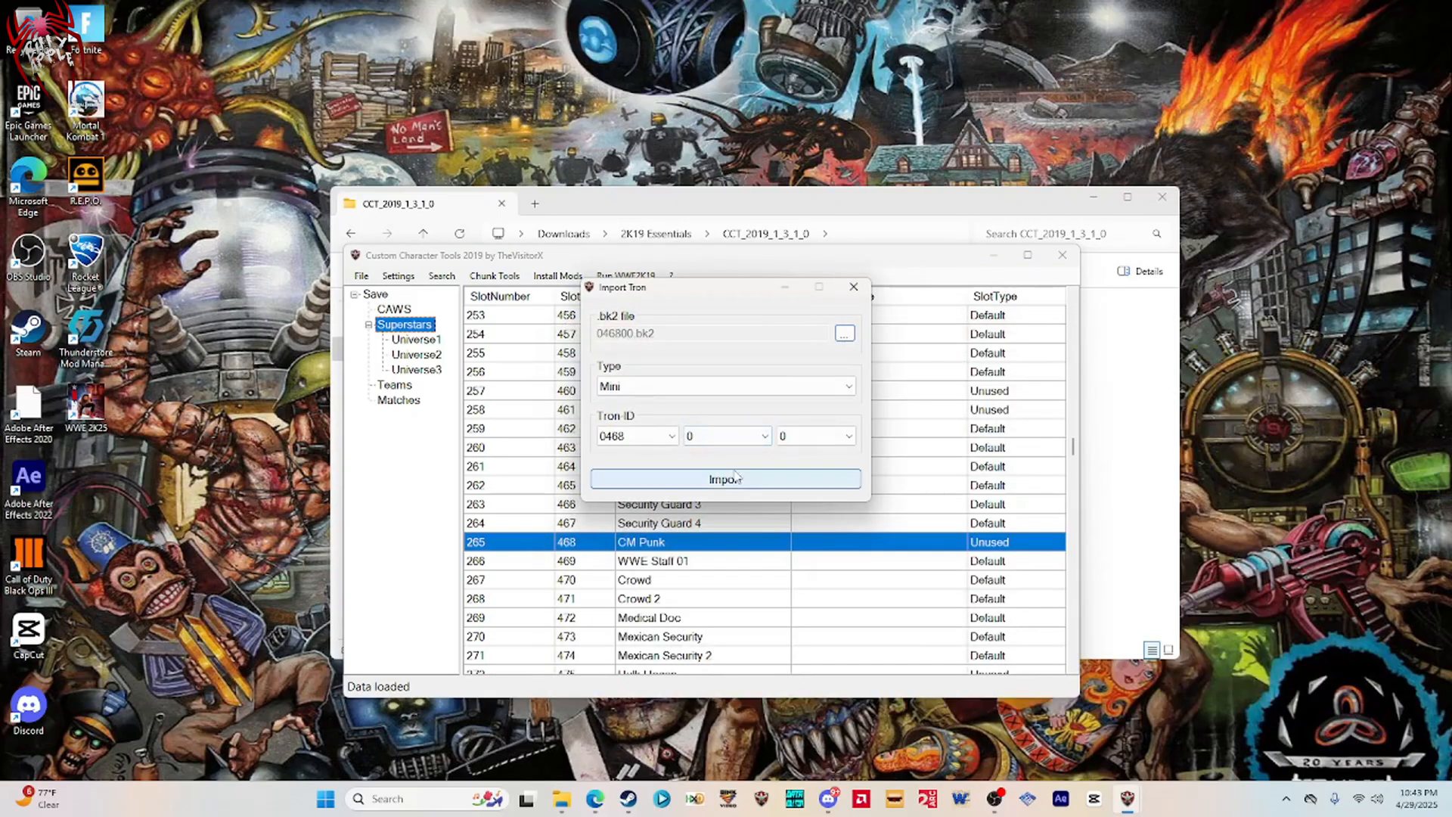
click(735, 479)
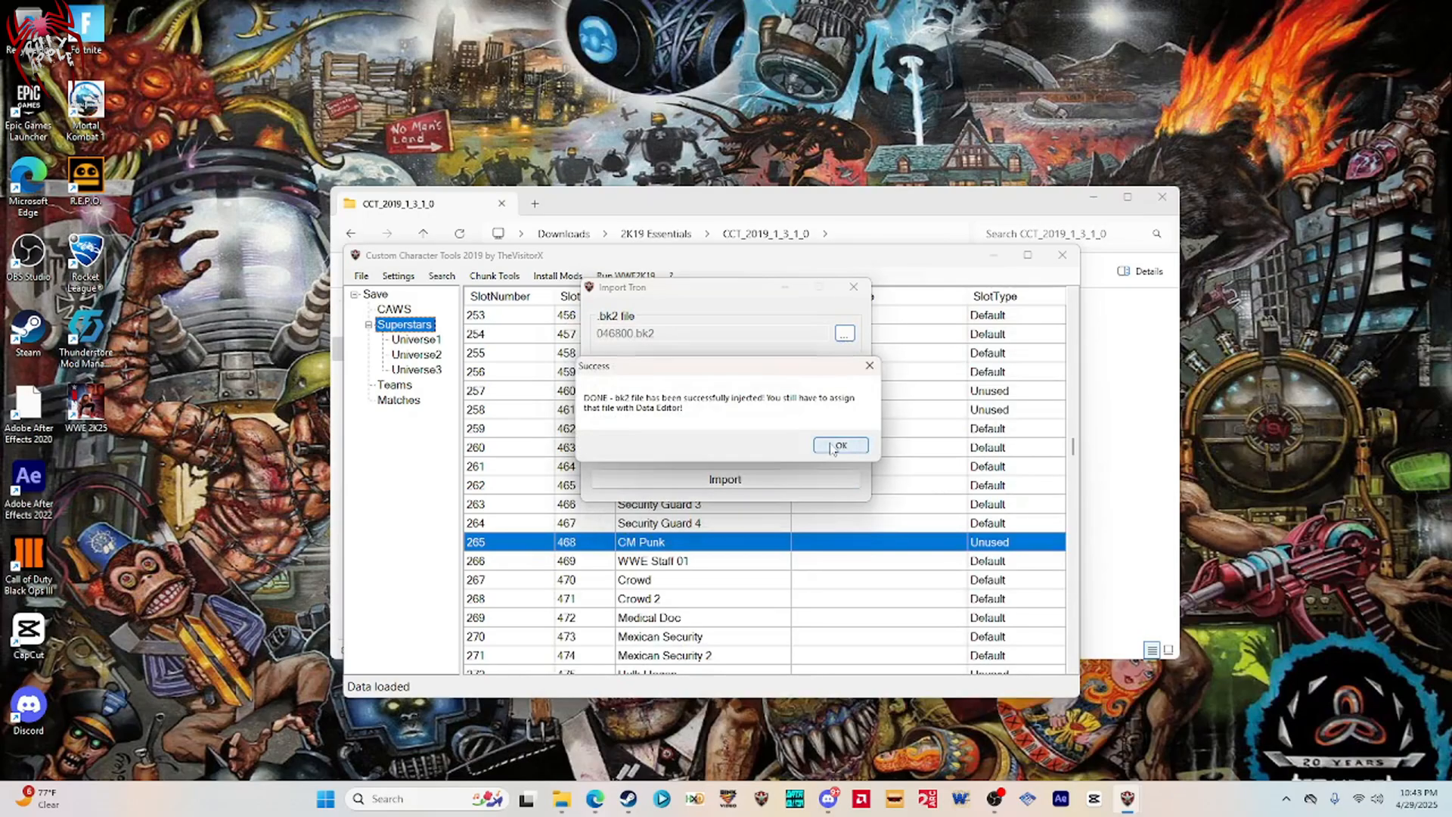
click(840, 449)
click(853, 286)
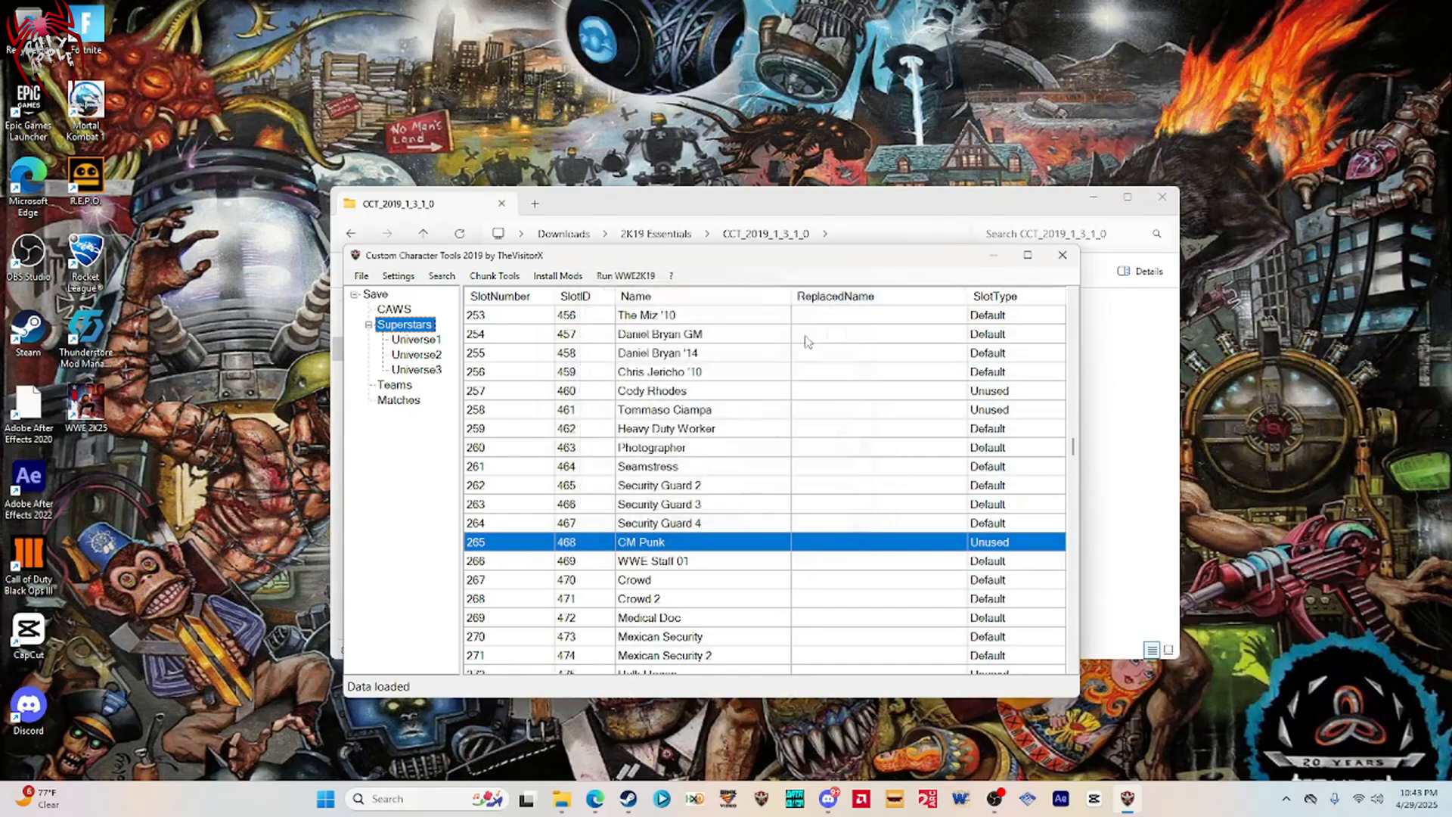
Import Ramp.bk2 from the ss_ramp folder as CM Punk's Ramp tron with Tron-ID 0468, 0, 0.
right_click(651, 545)
mouse_move(718, 603)
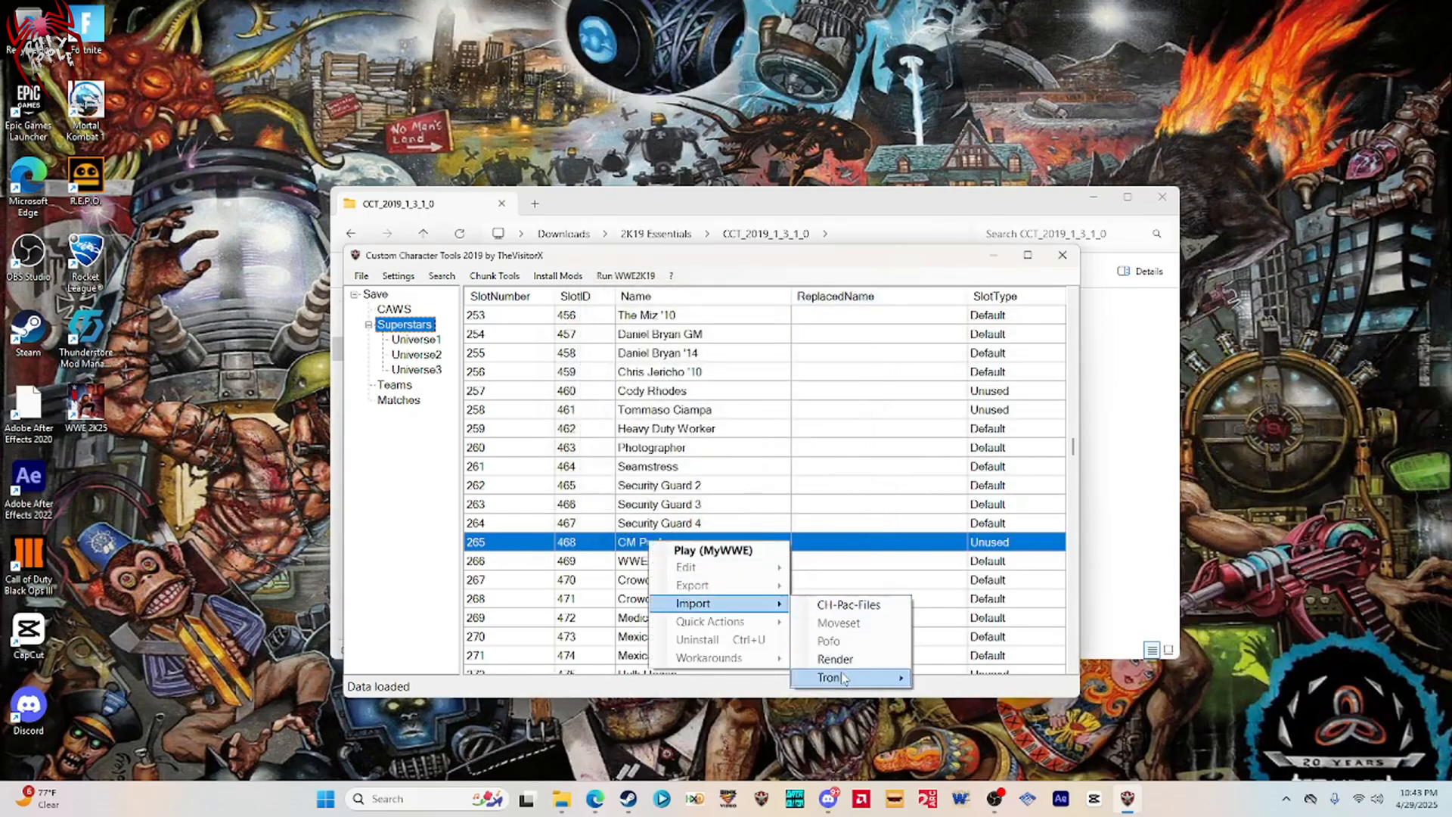
mouse_move(843, 677)
click(948, 710)
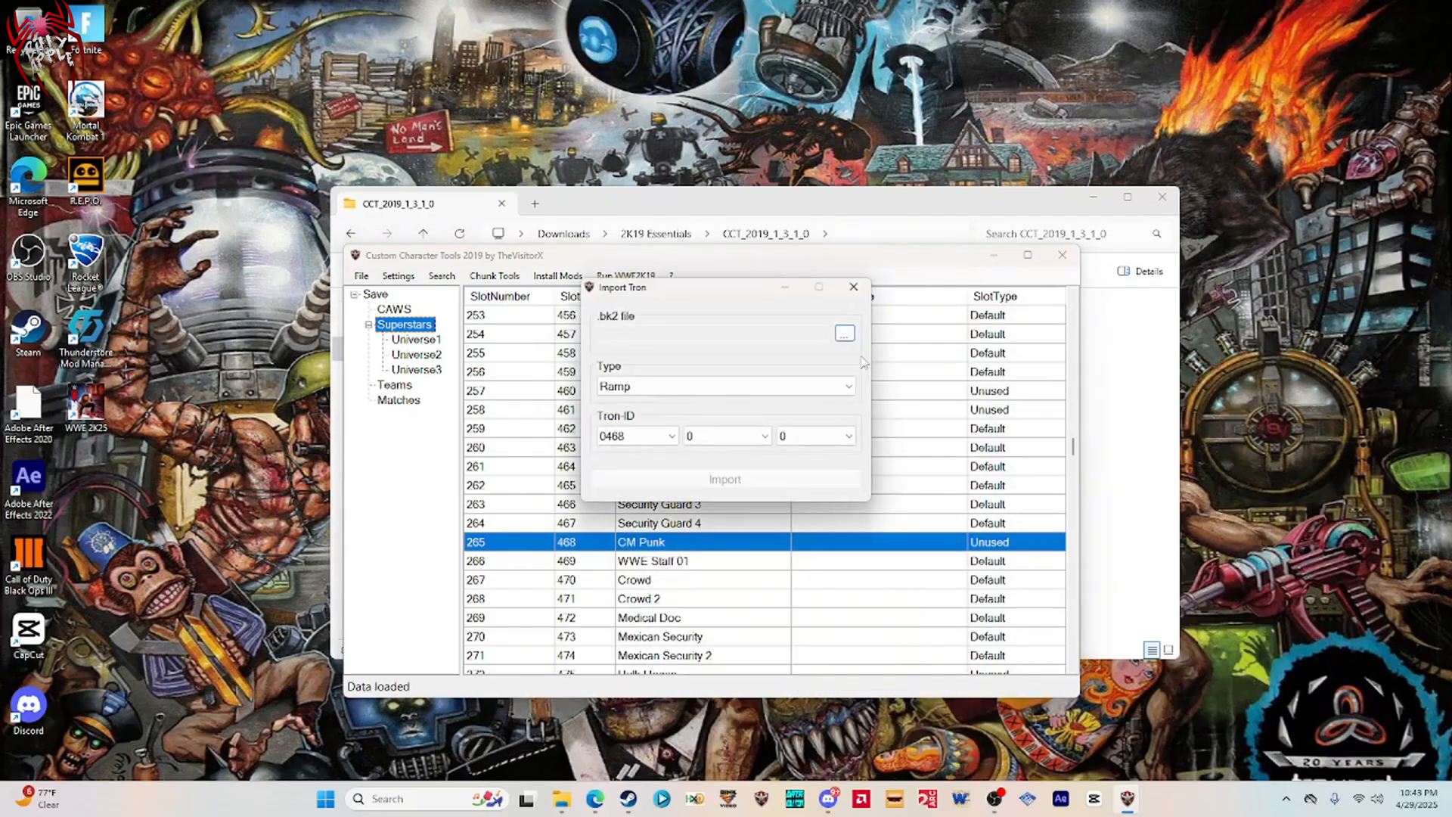
click(845, 333)
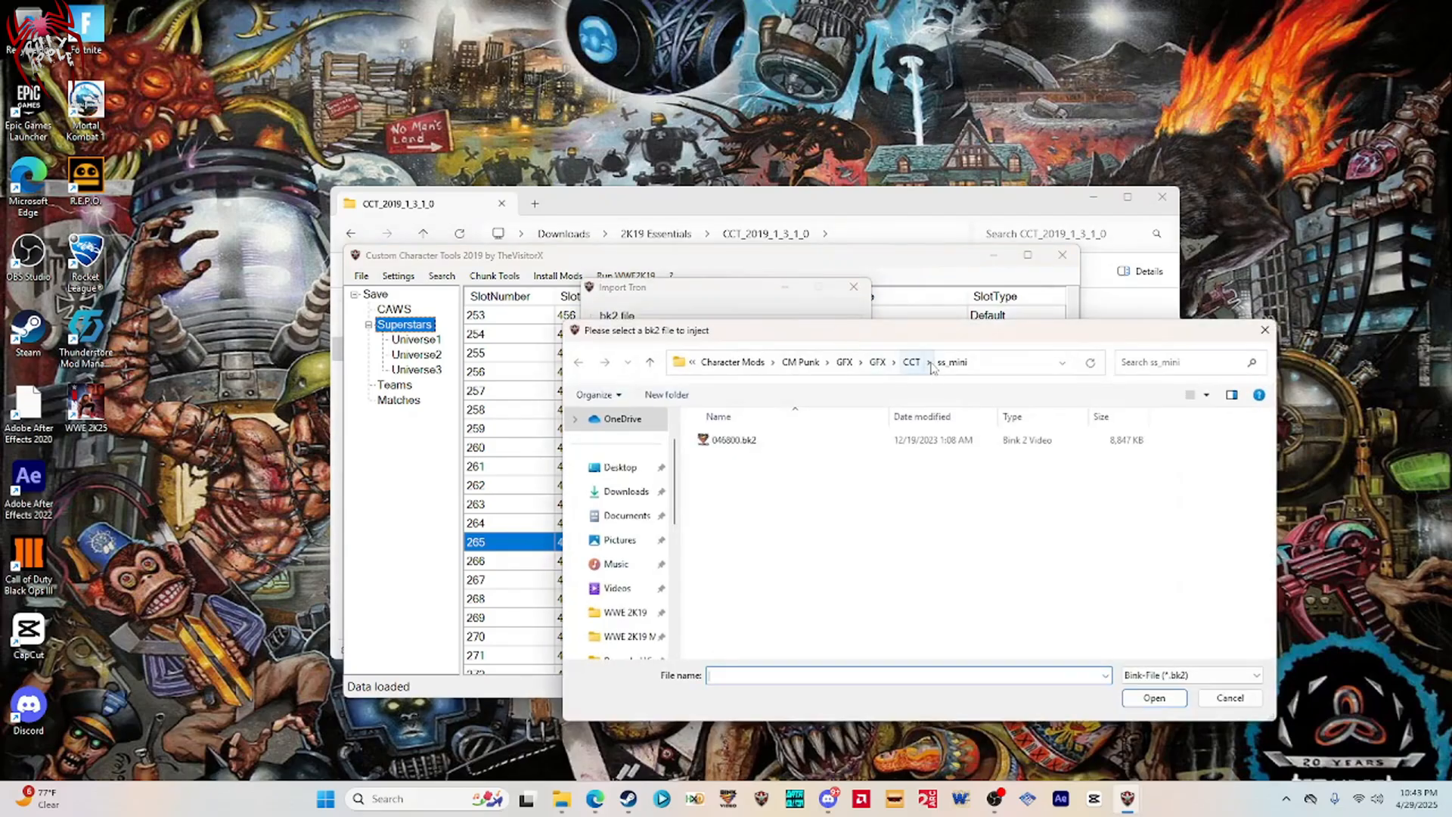
click(931, 363)
click(943, 417)
double_click(715, 440)
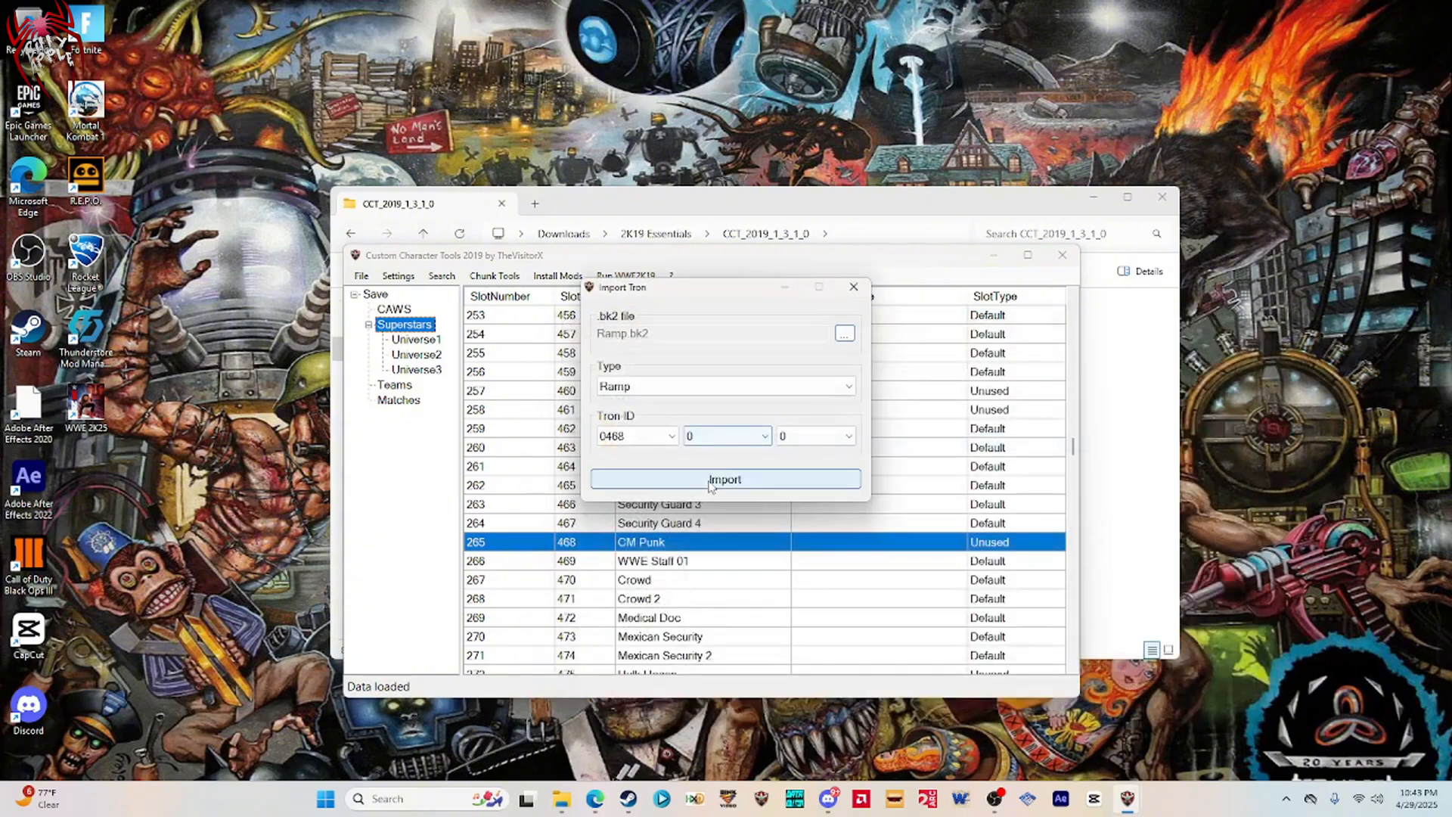
click(711, 482)
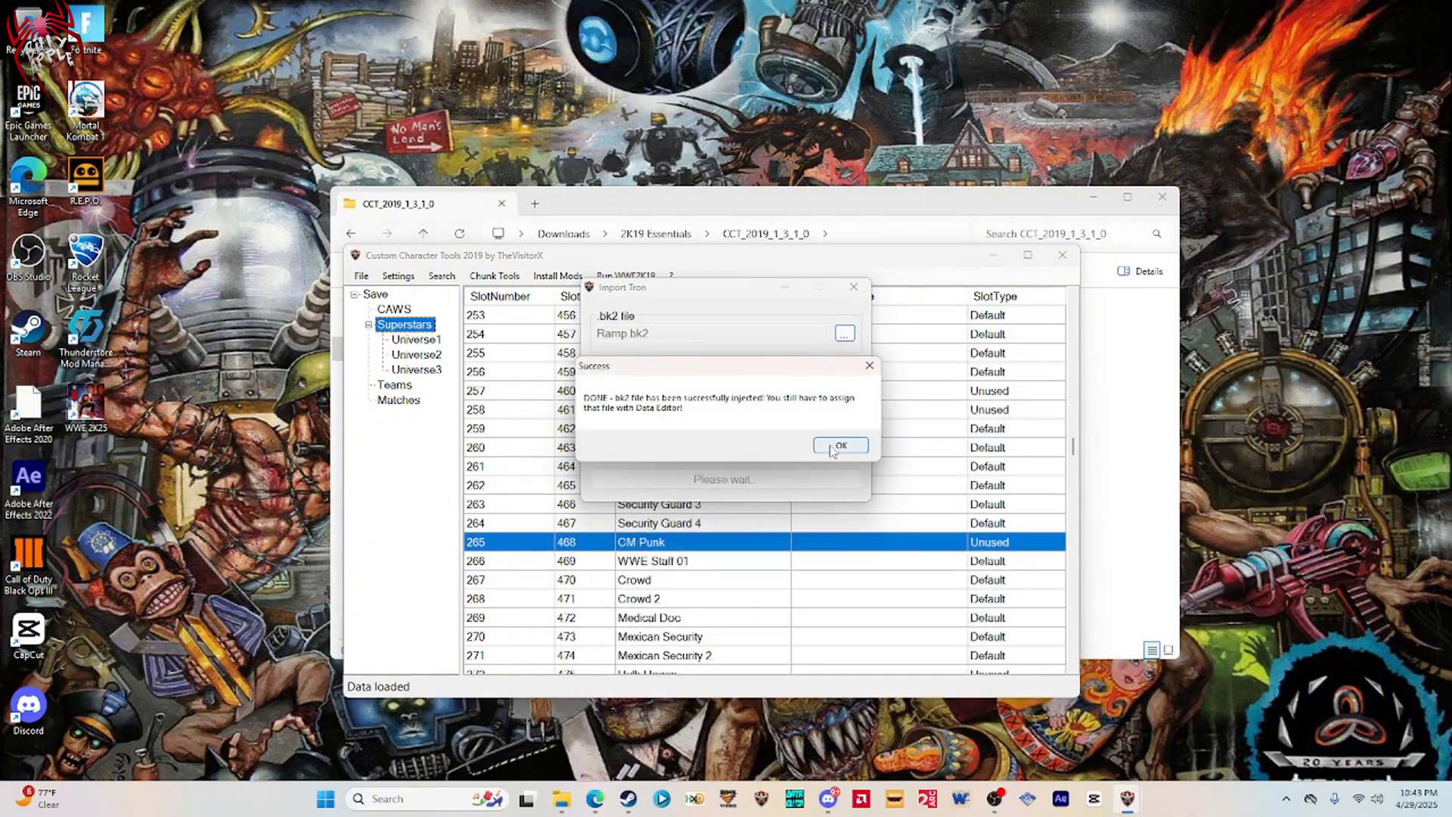
click(835, 447)
click(851, 288)
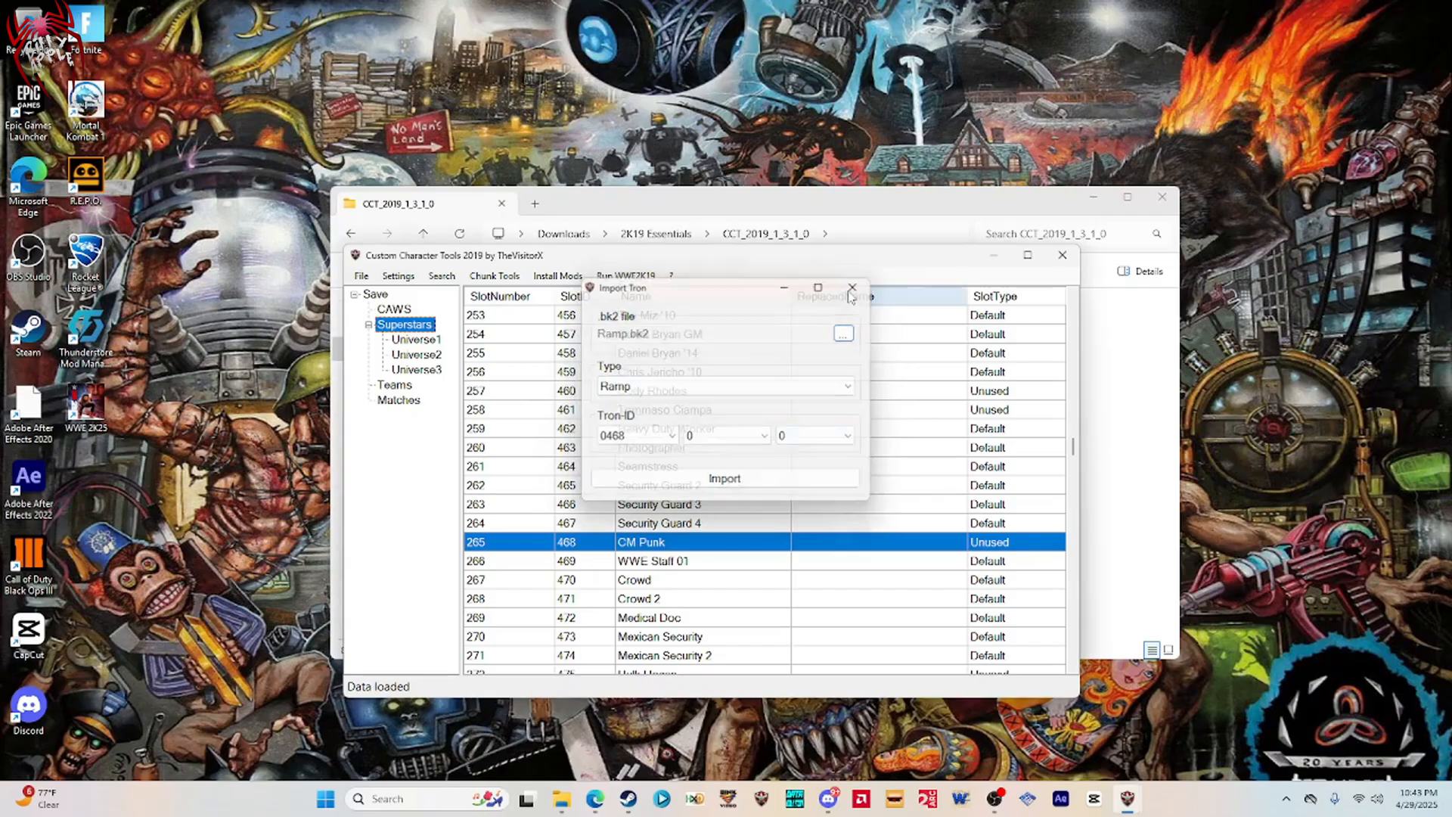
Import 046800.bk2 from the ss_wall folder as CM Punk's Wall tron with Tron-ID 0468, 0, 0.
right_click(664, 542)
mouse_move(707, 603)
mouse_move(860, 677)
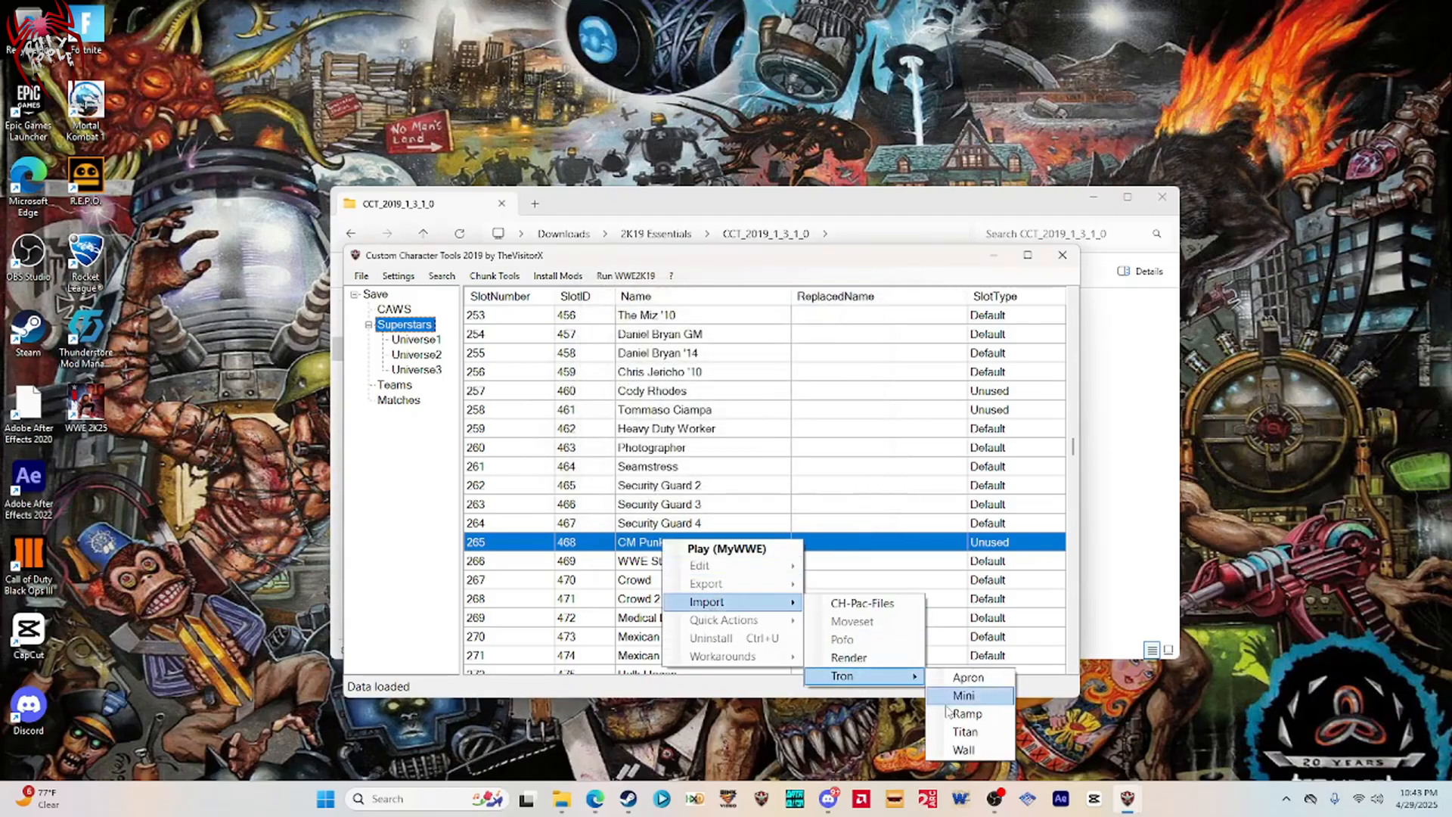
click(968, 751)
click(845, 334)
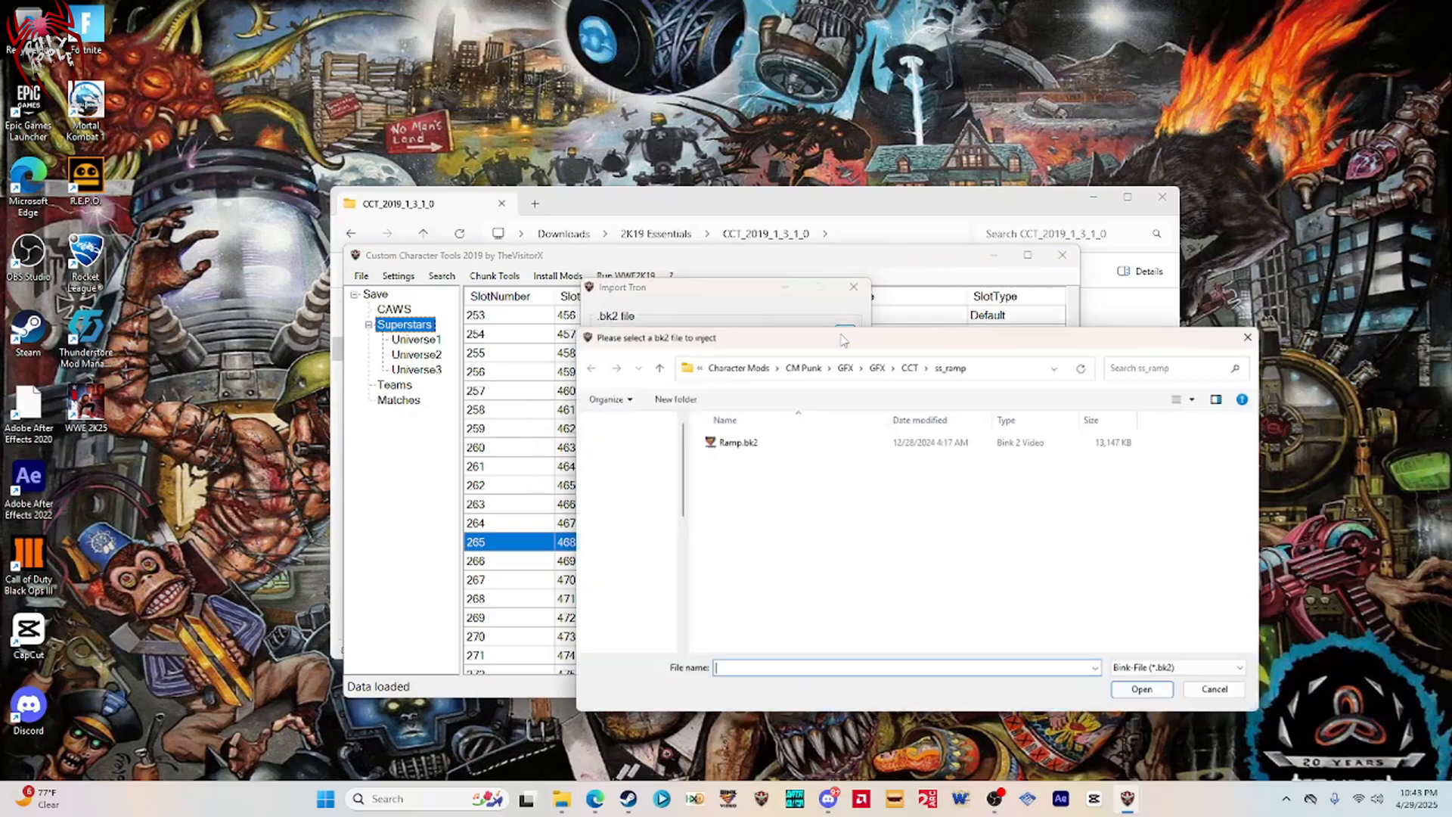
click(929, 362)
click(952, 432)
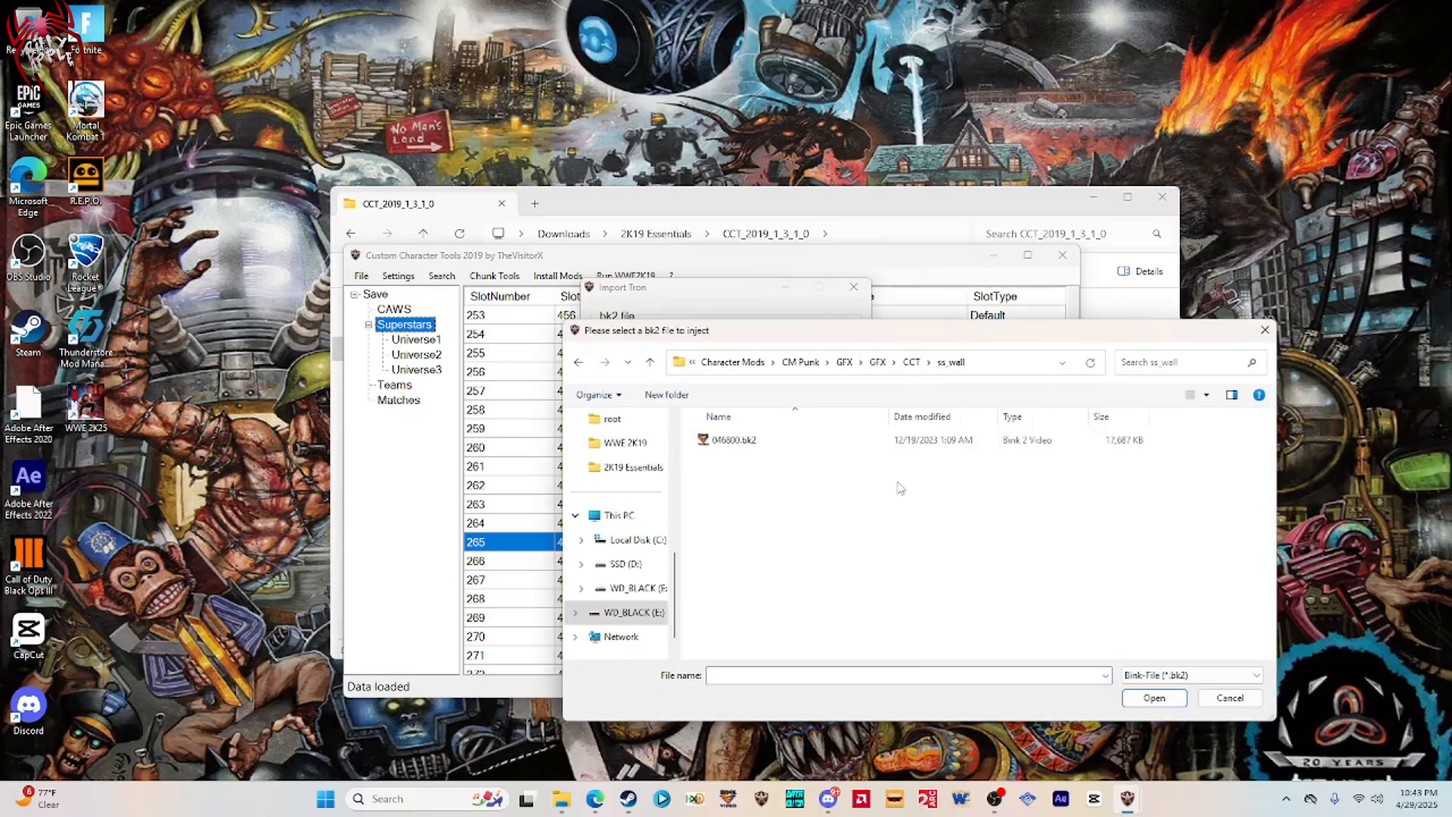
double_click(727, 441)
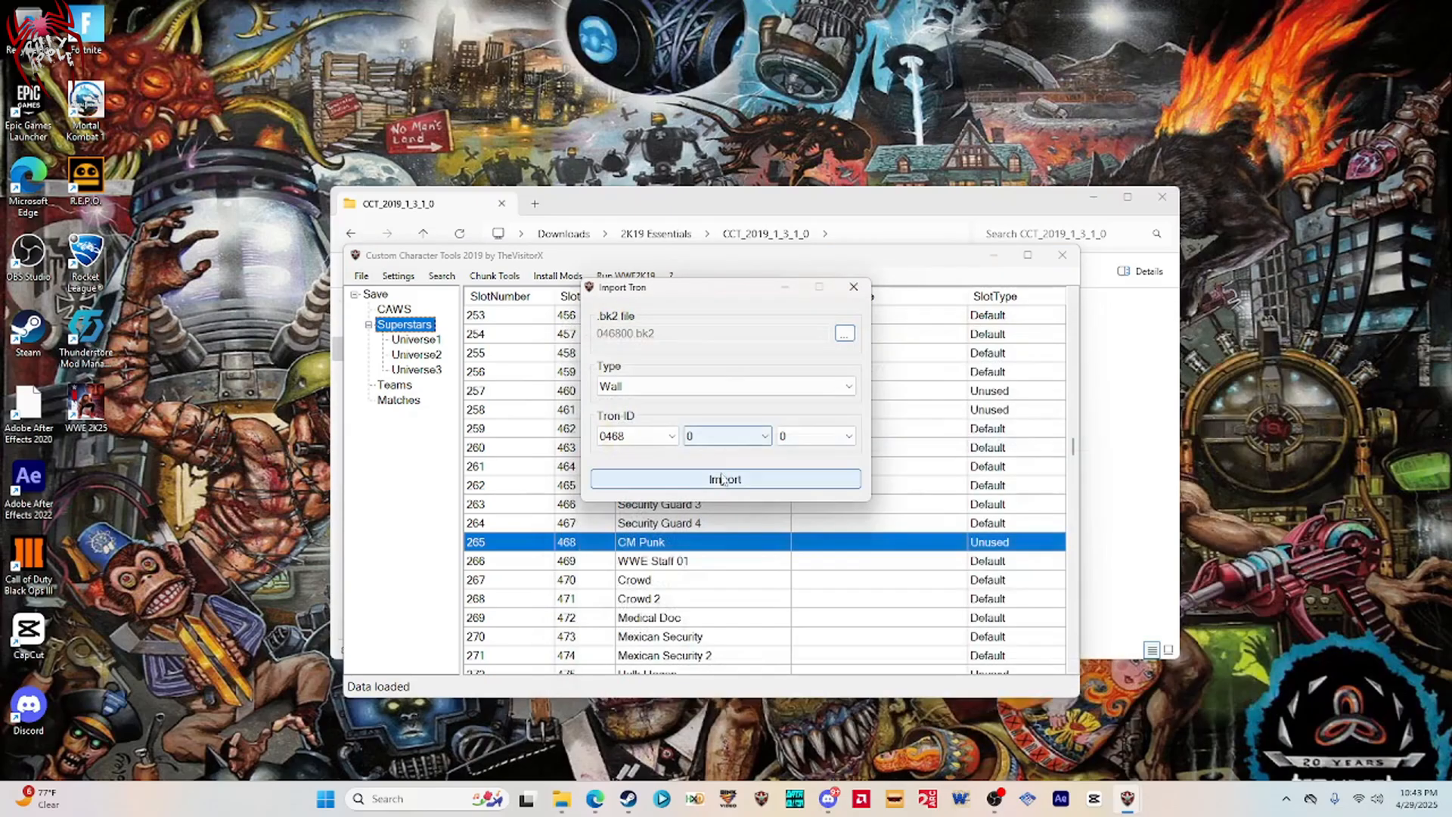
click(722, 484)
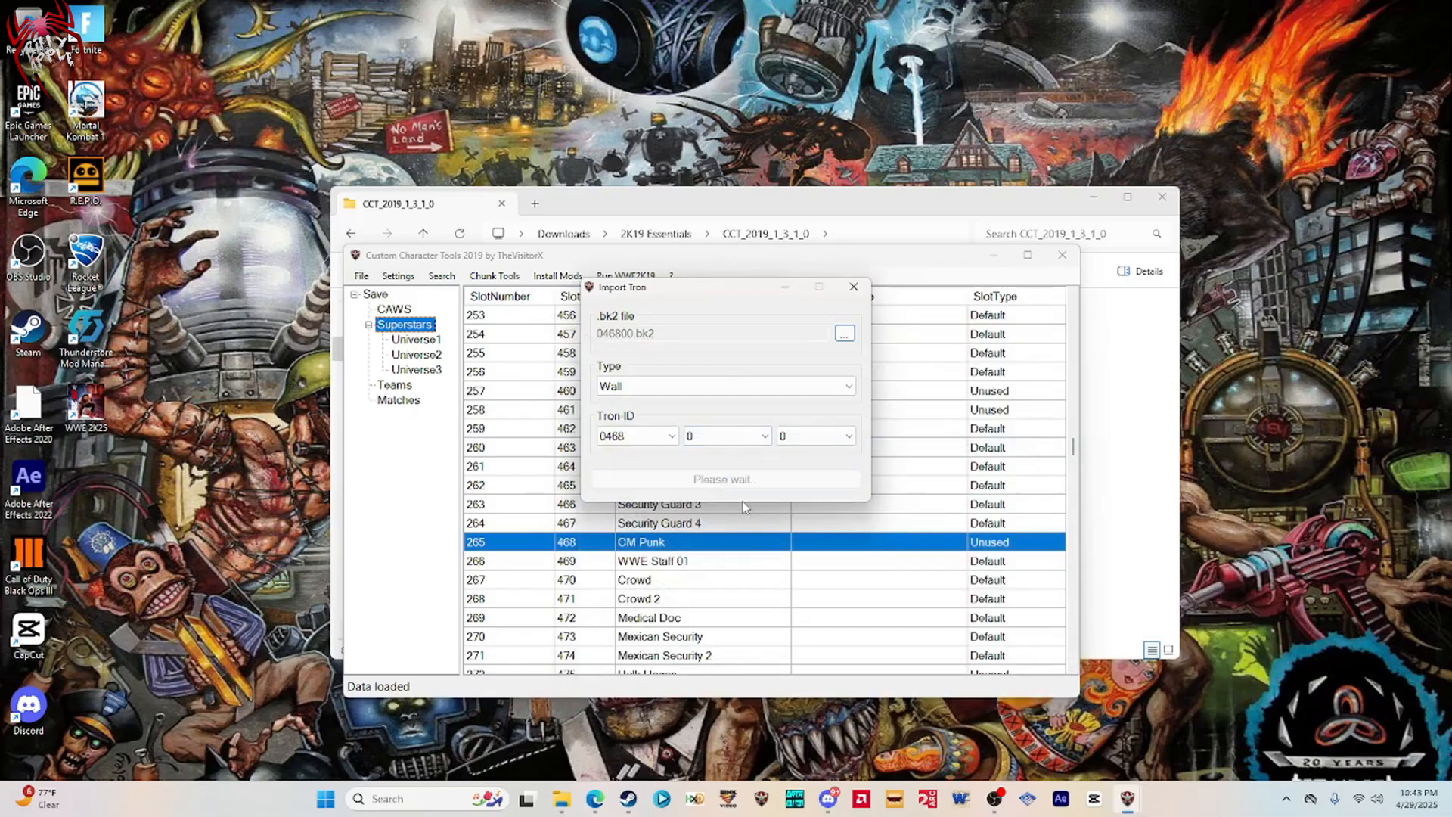
click(840, 445)
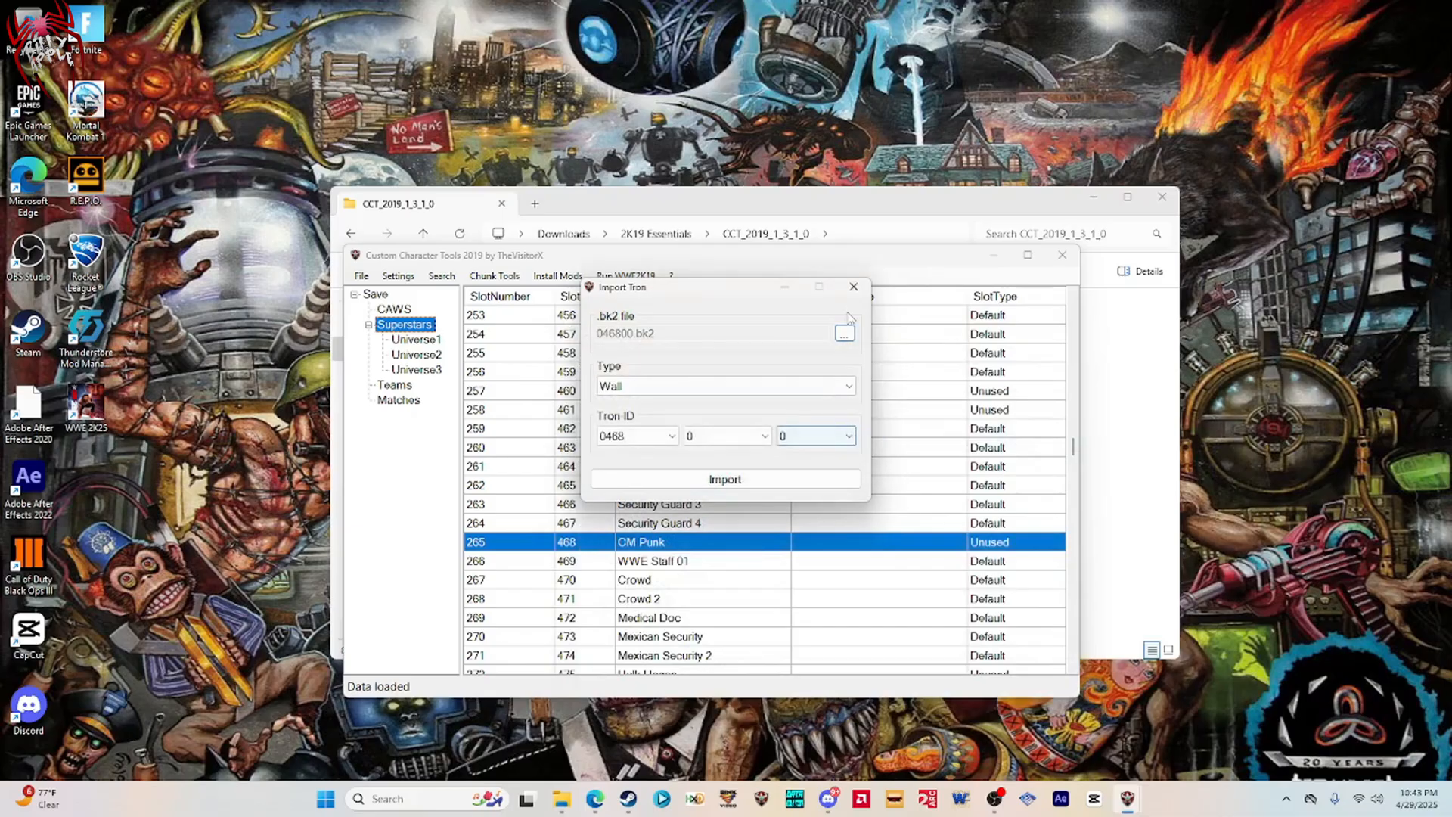
click(853, 286)
Switch to File Explorer and open WWE 2K19 MOD ARCHIVE\Character Mods\CM Punk\GFX\GFX\movies\titantron.
mouse_move(562, 798)
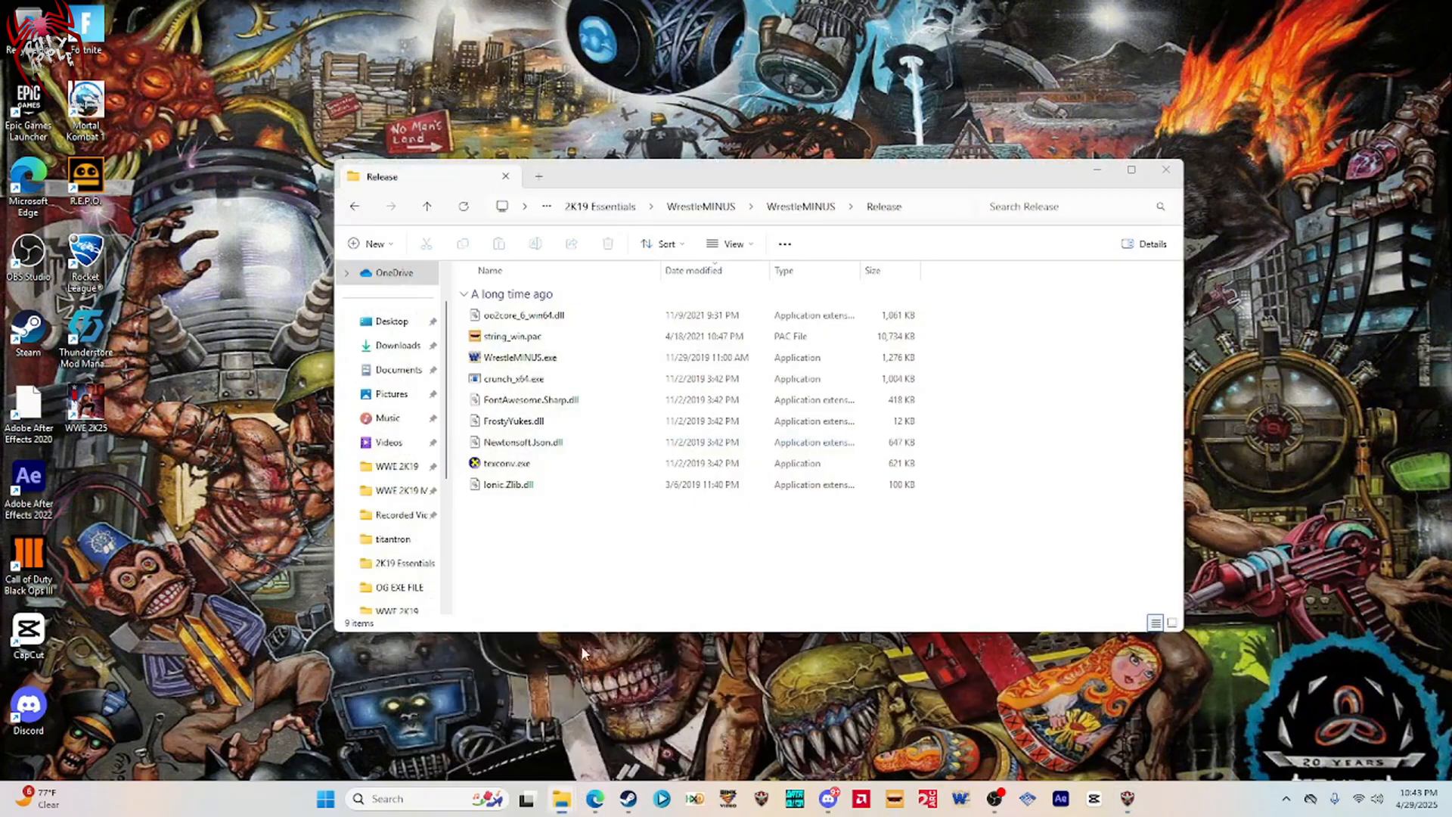
click(642, 722)
click(480, 756)
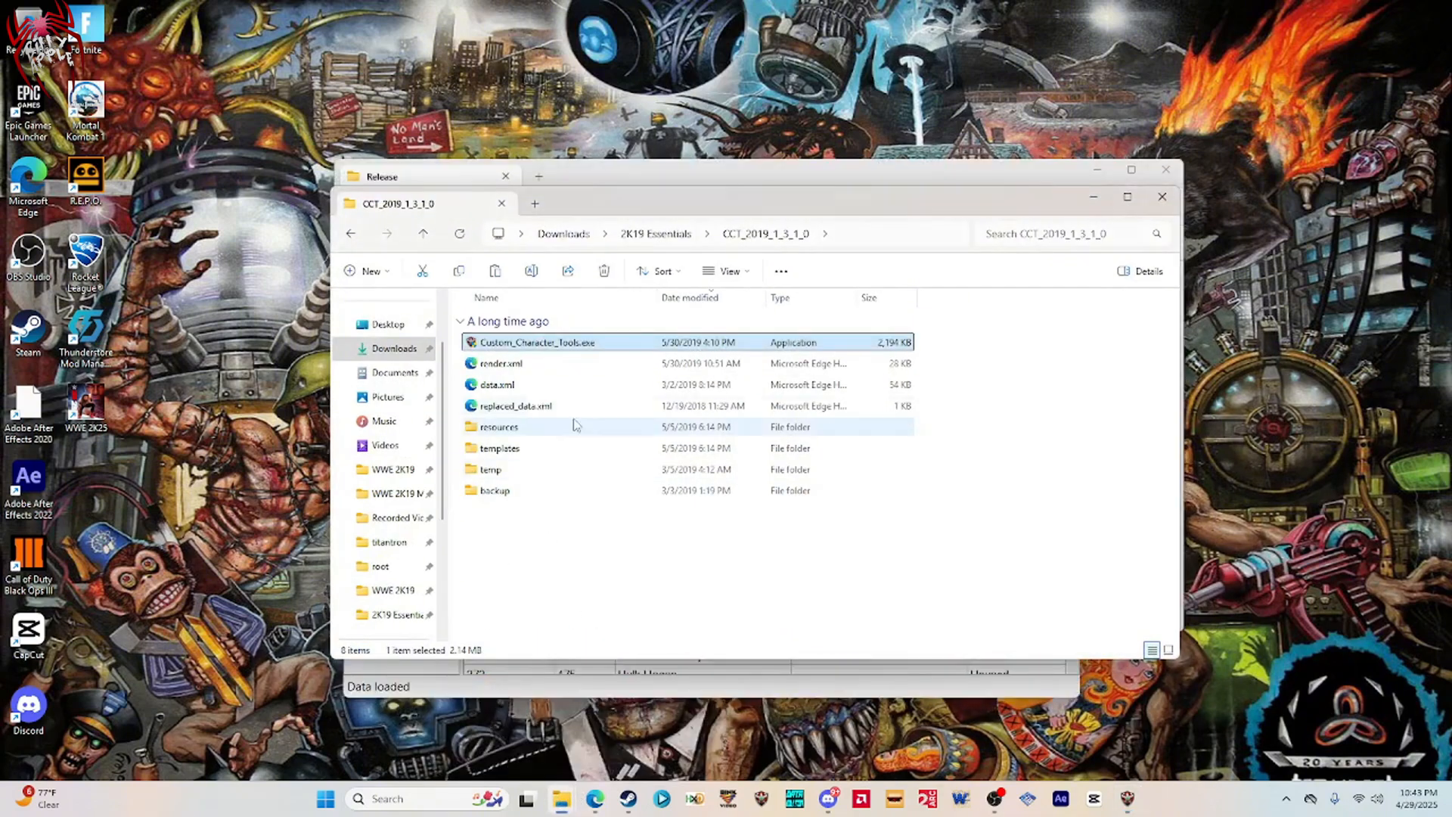
click(393, 493)
double_click(512, 384)
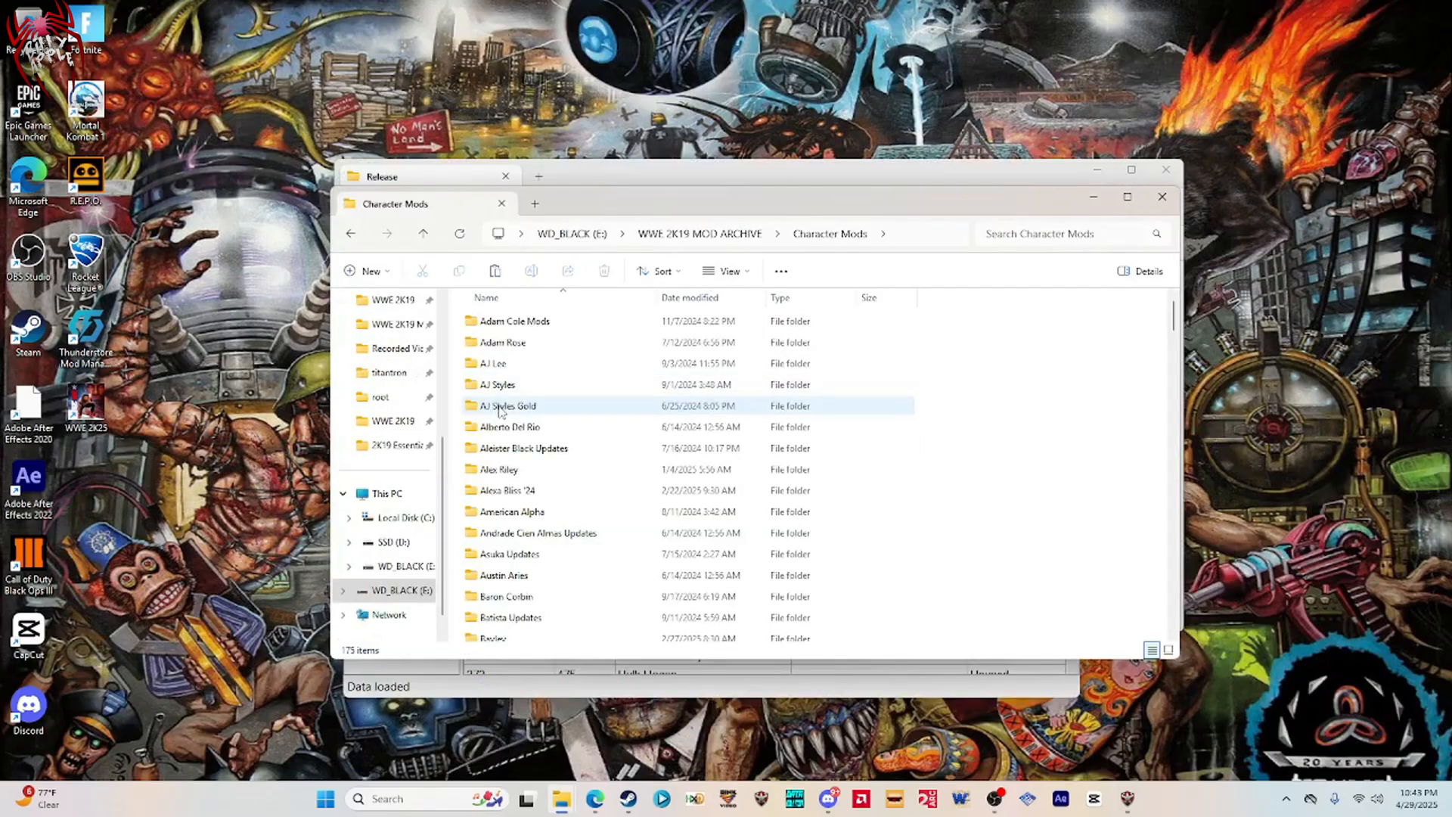
scroll(509, 461, down, 10)
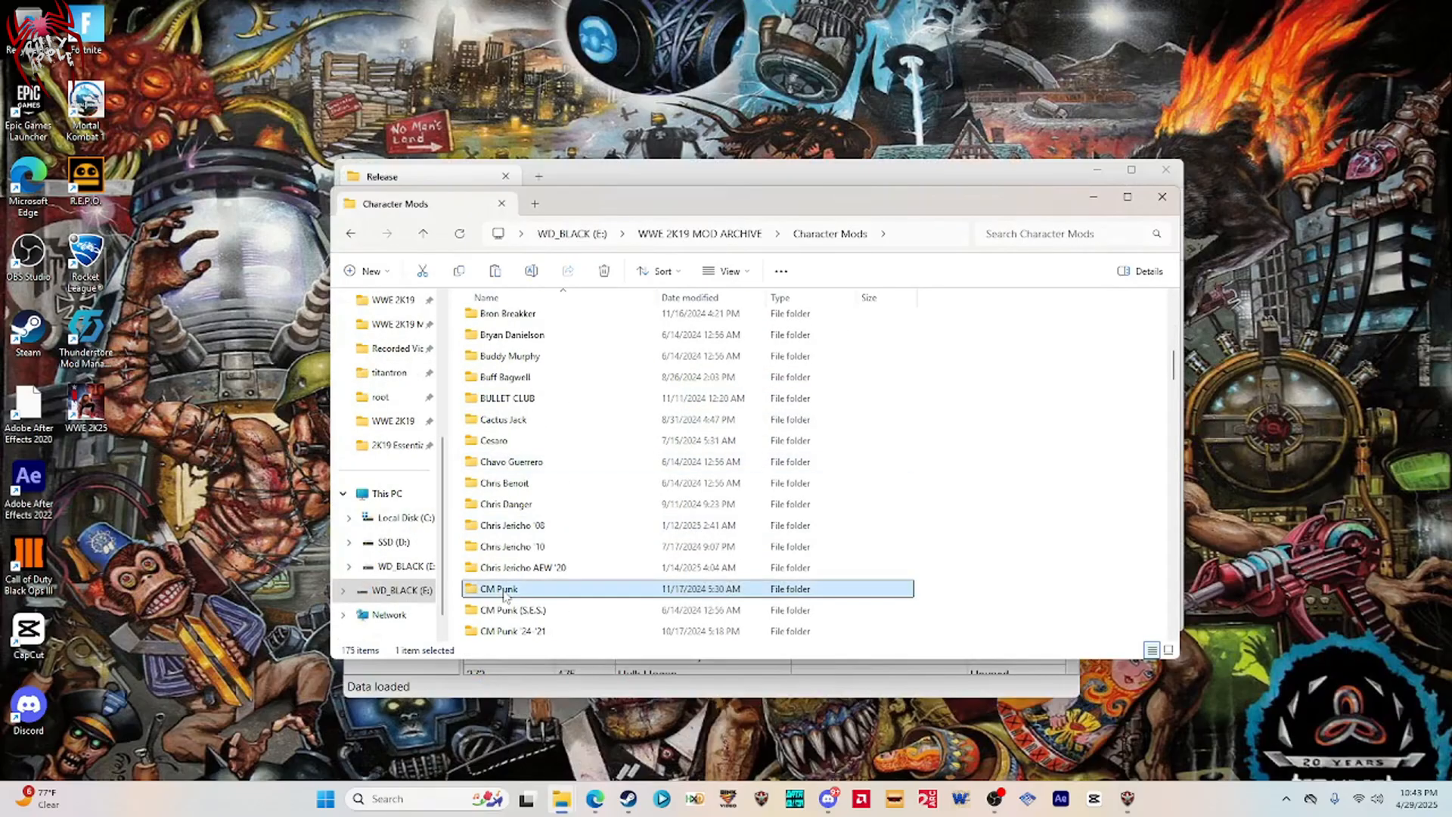
double_click(501, 589)
double_click(500, 447)
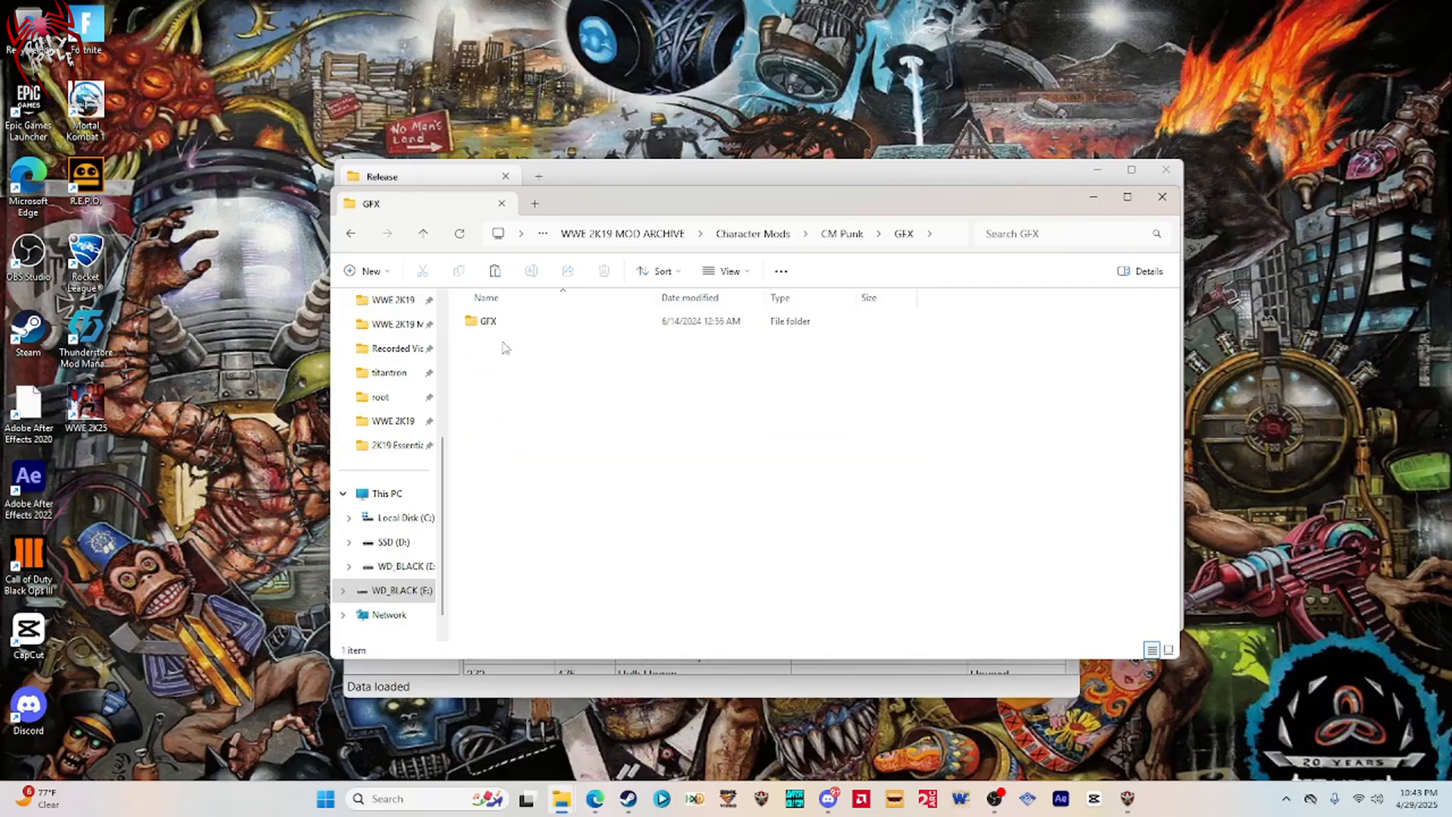
double_click(499, 321)
double_click(495, 344)
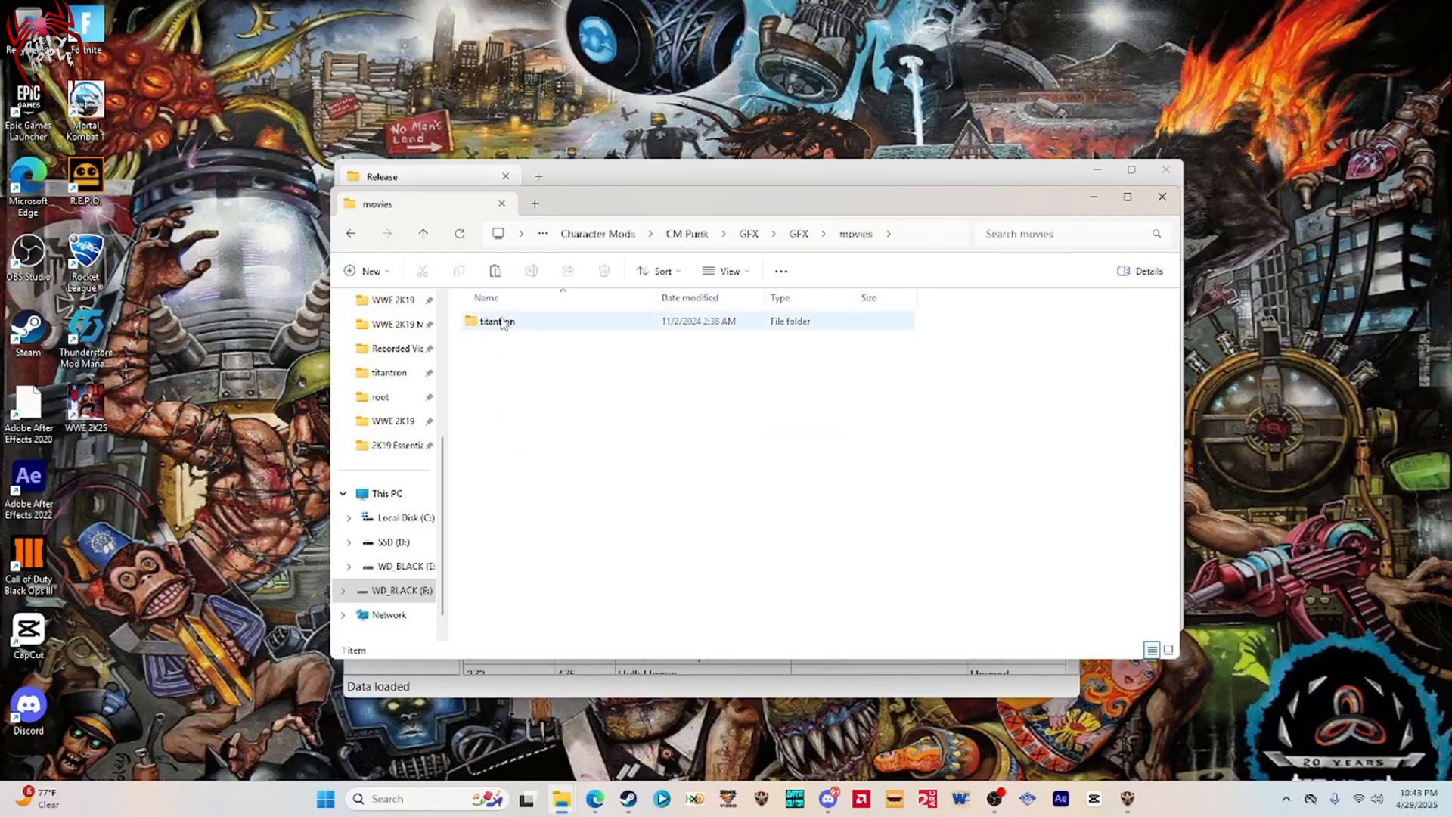
double_click(497, 323)
Duplicate the three ent_0709 bk2 files within CM Punk's titantron mod folder.
drag(508, 390, 508, 321)
right_click(509, 323)
click(579, 342)
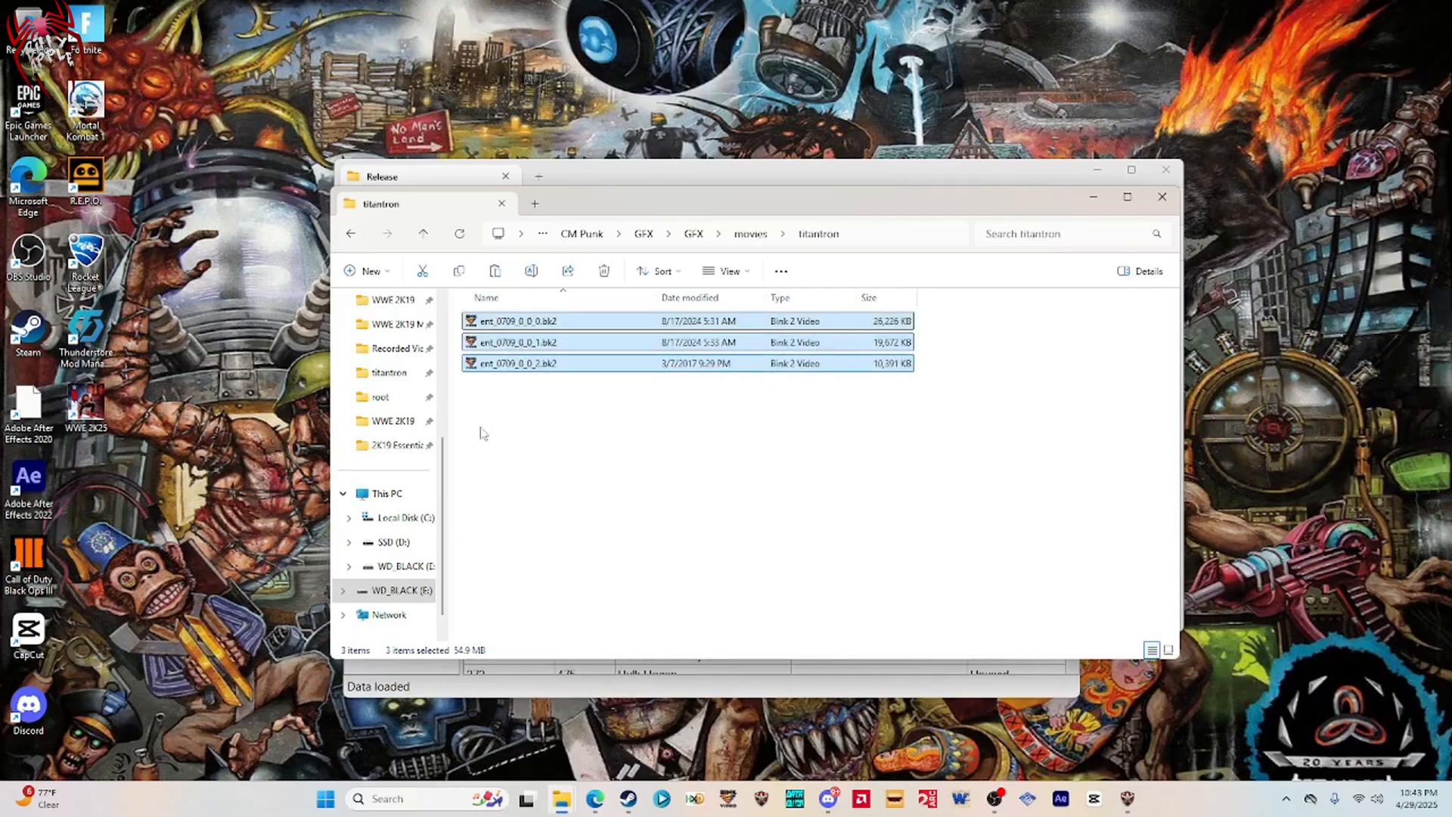
scroll(416, 421, up, 3)
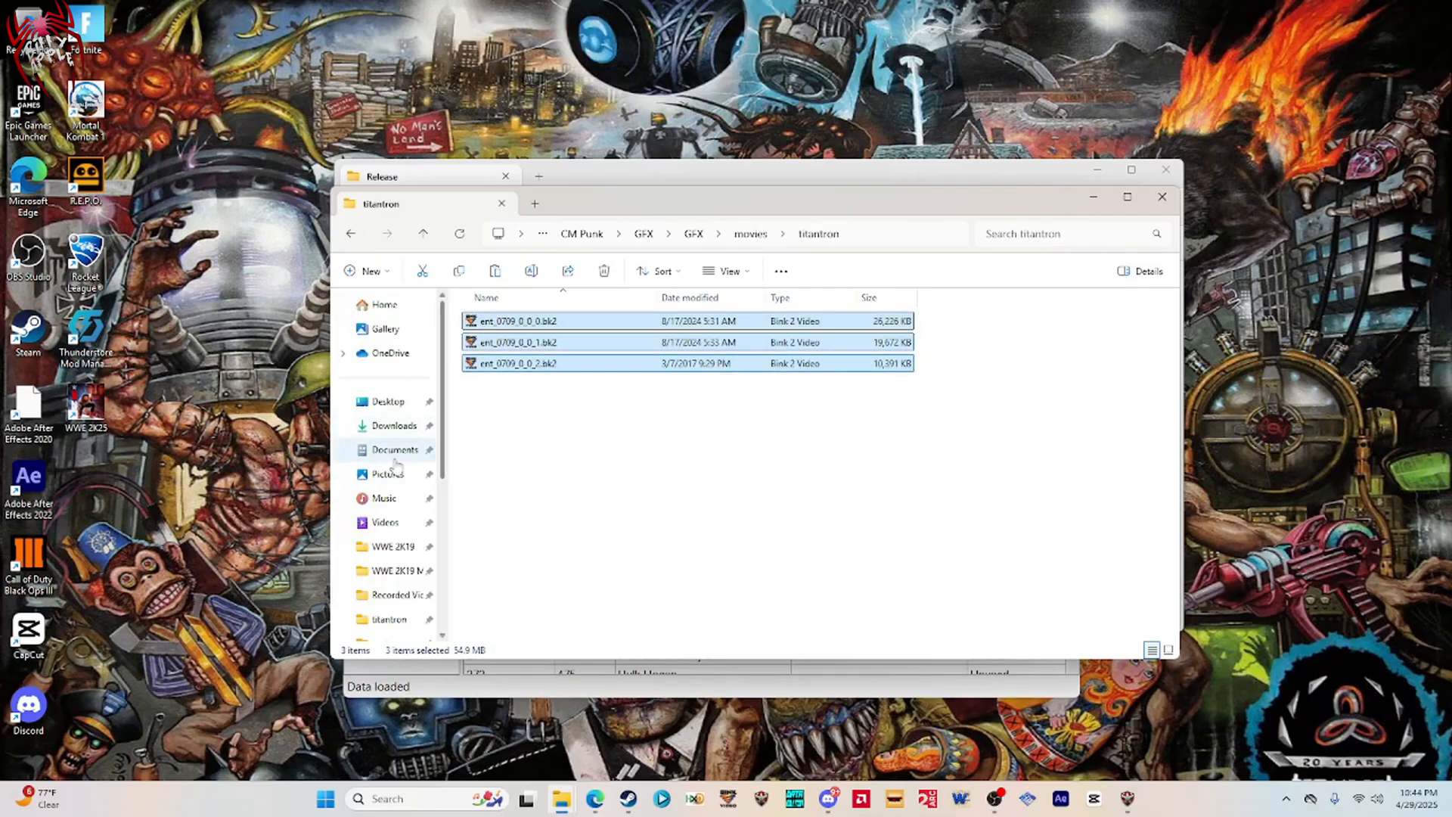
click(493, 469)
right_click(493, 465)
click(518, 478)
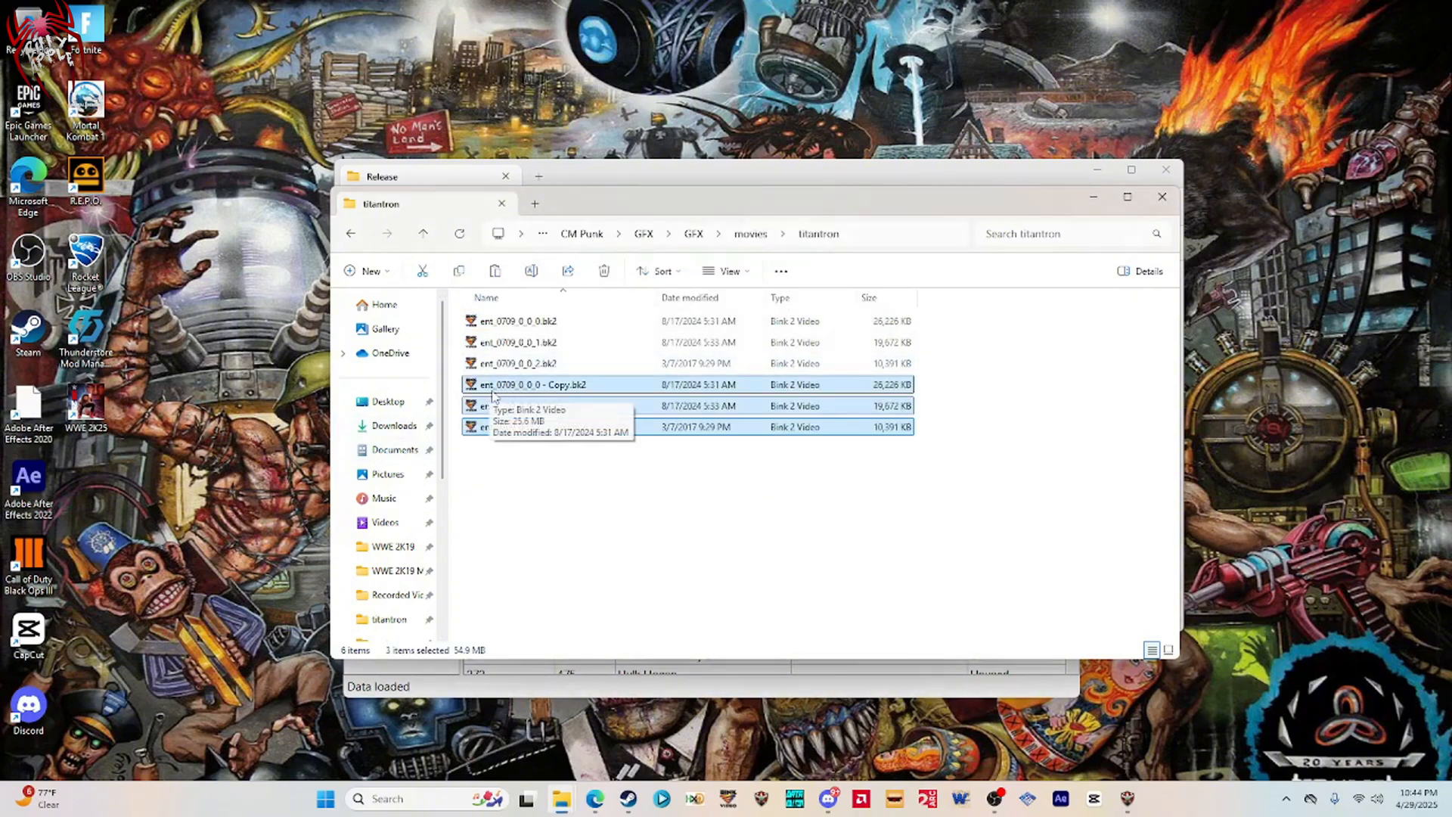
Rename the three copies as ent_0468_0_0_0.bk2, ent_0468_0_0_1.bk2 and ent_0468_0_0_2.bk2, and cut them for moving.
click(501, 389)
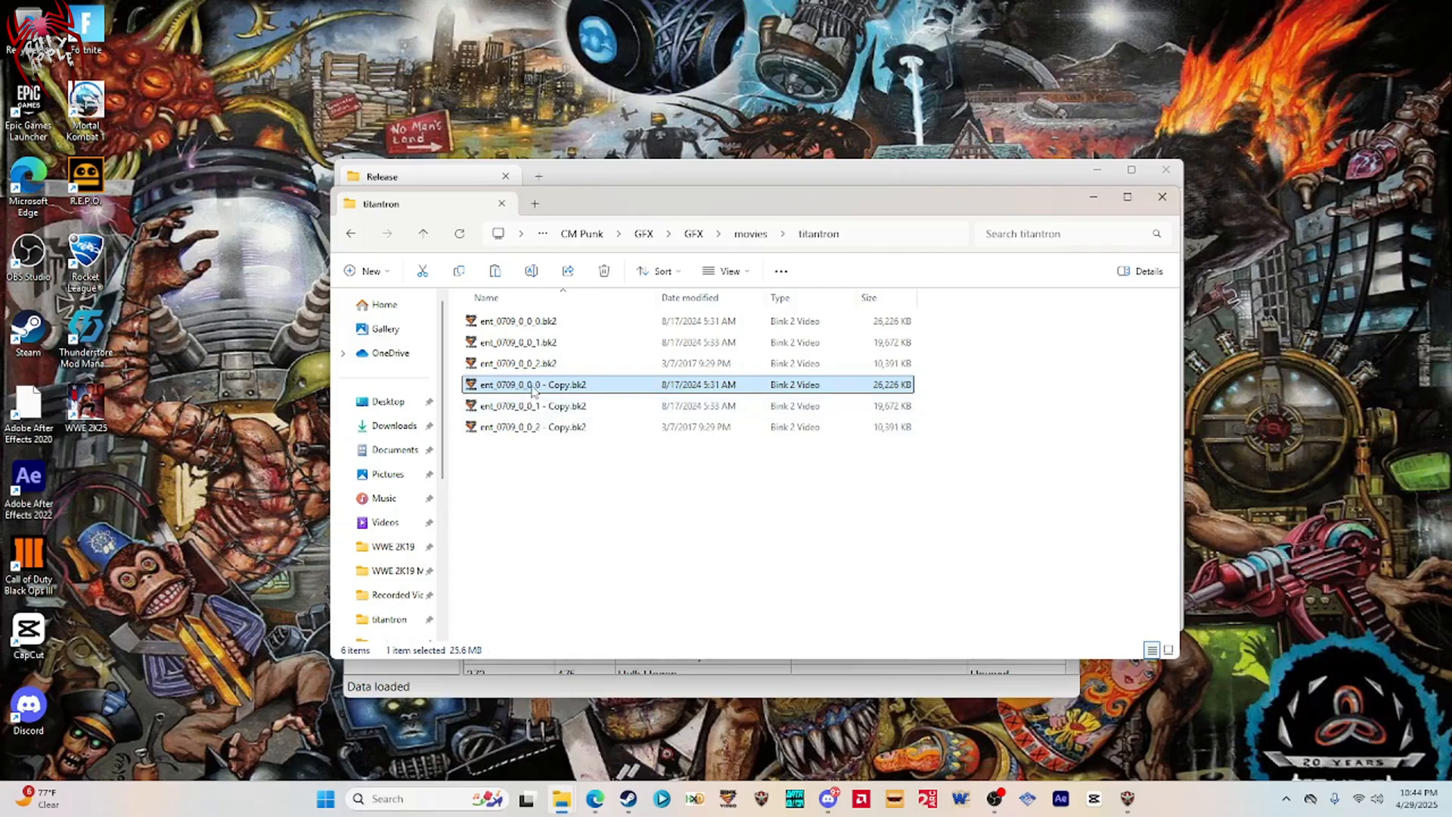
shift+click(521, 426)
right_click(538, 388)
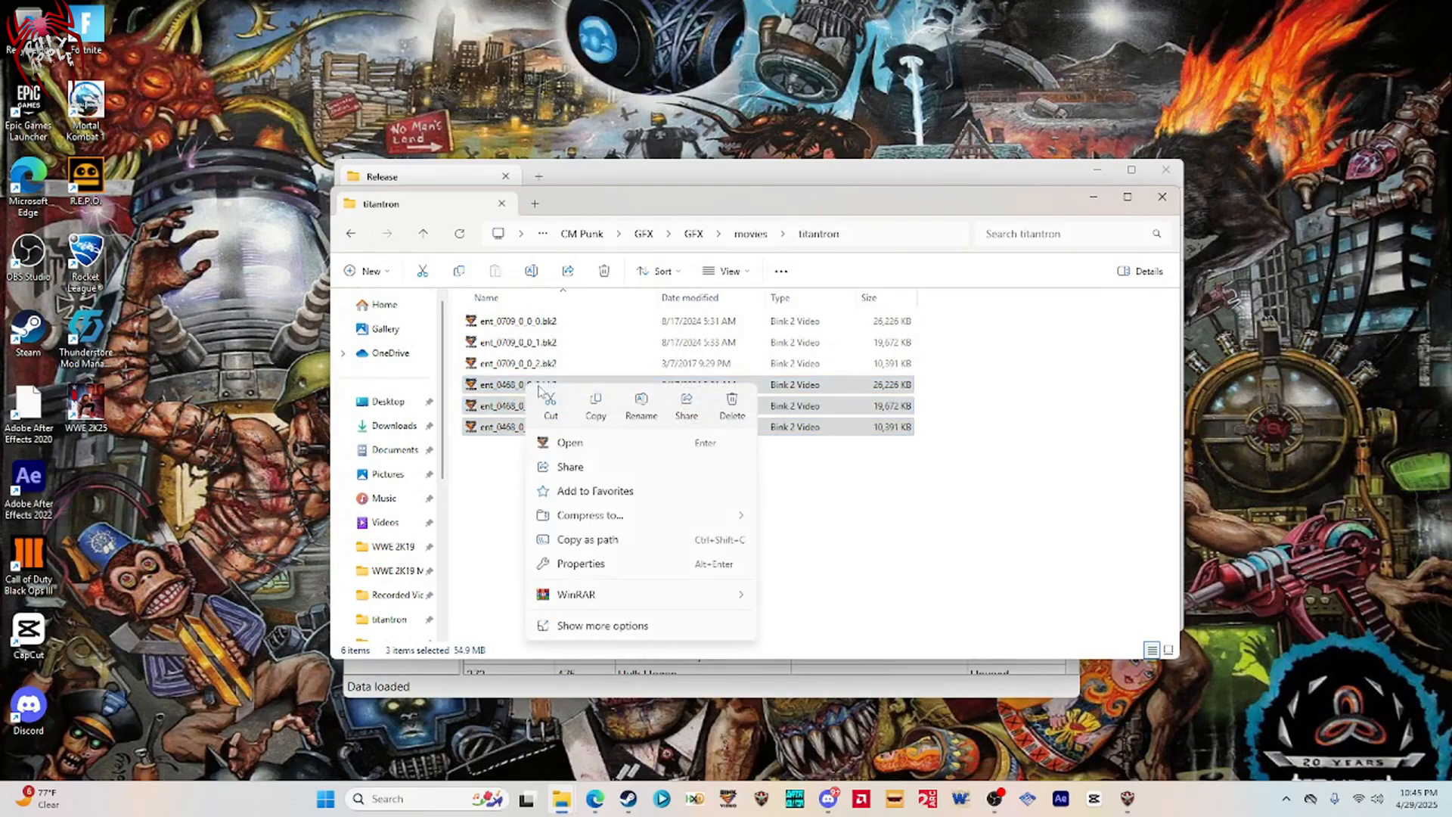
click(551, 404)
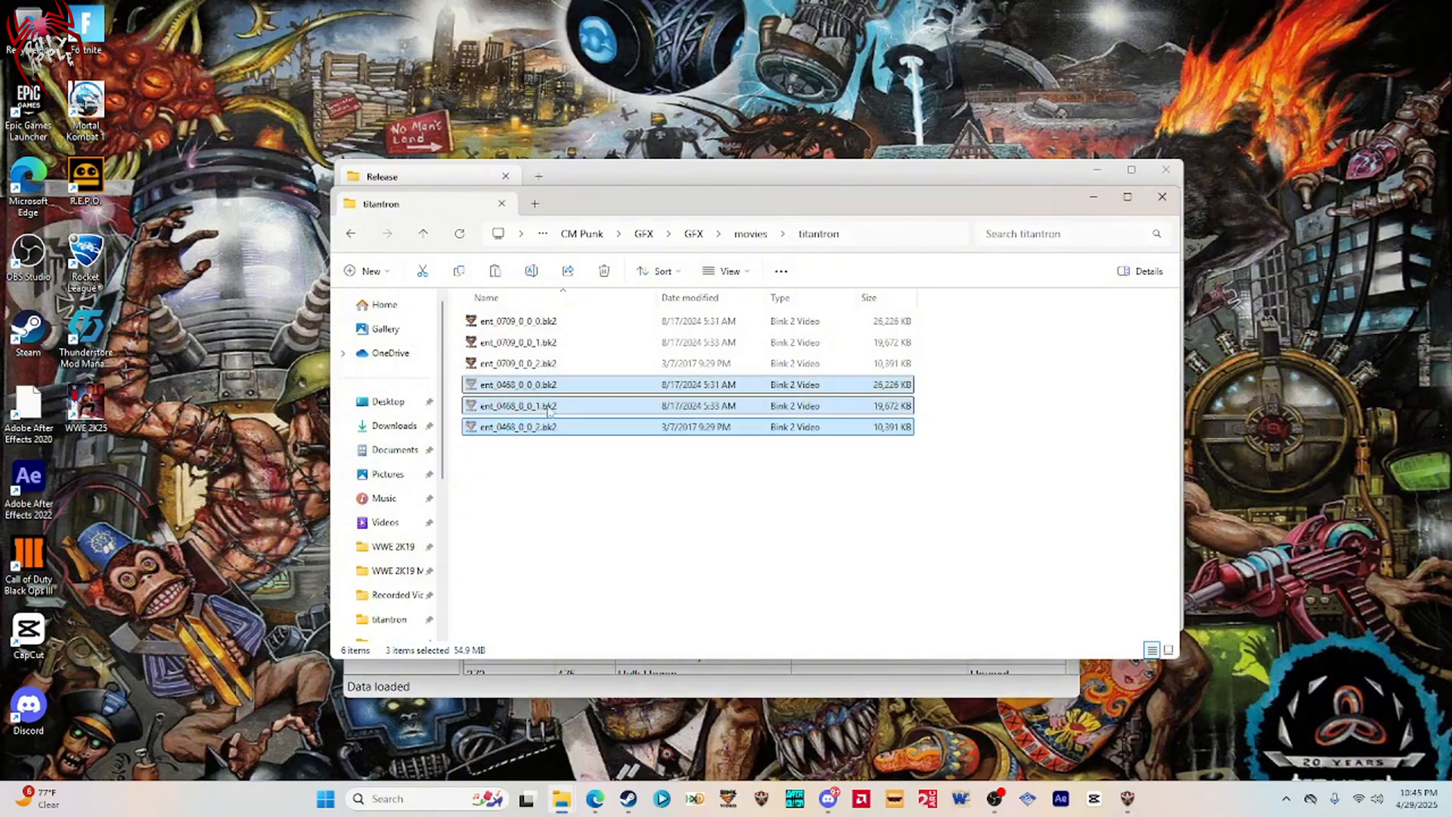
Open the game's WWE 2K19 folder on WD_BLACK (E:) under SteamLibrary\steamapps\common.
scroll(392, 557, down, 3)
click(402, 614)
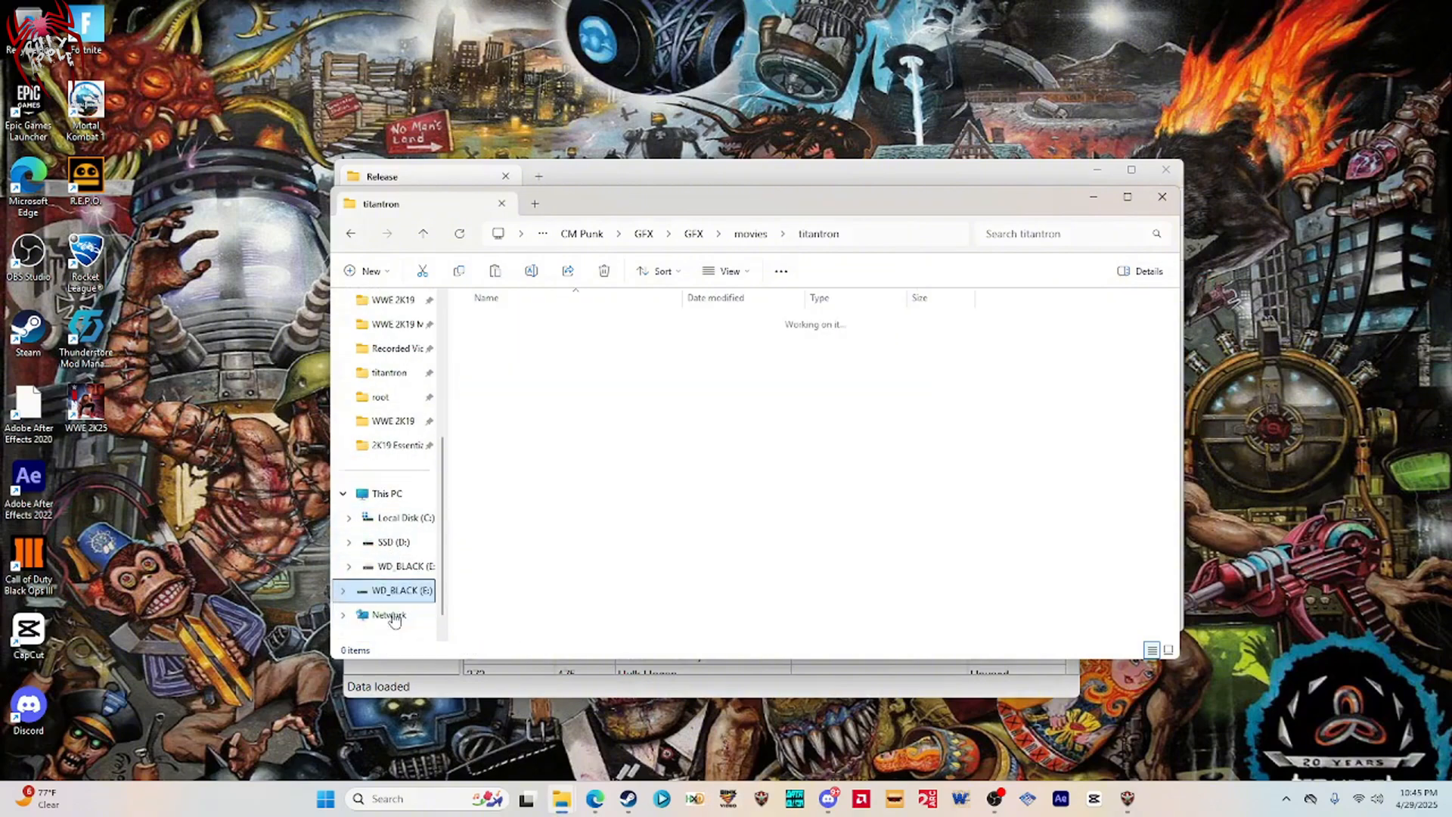
double_click(499, 504)
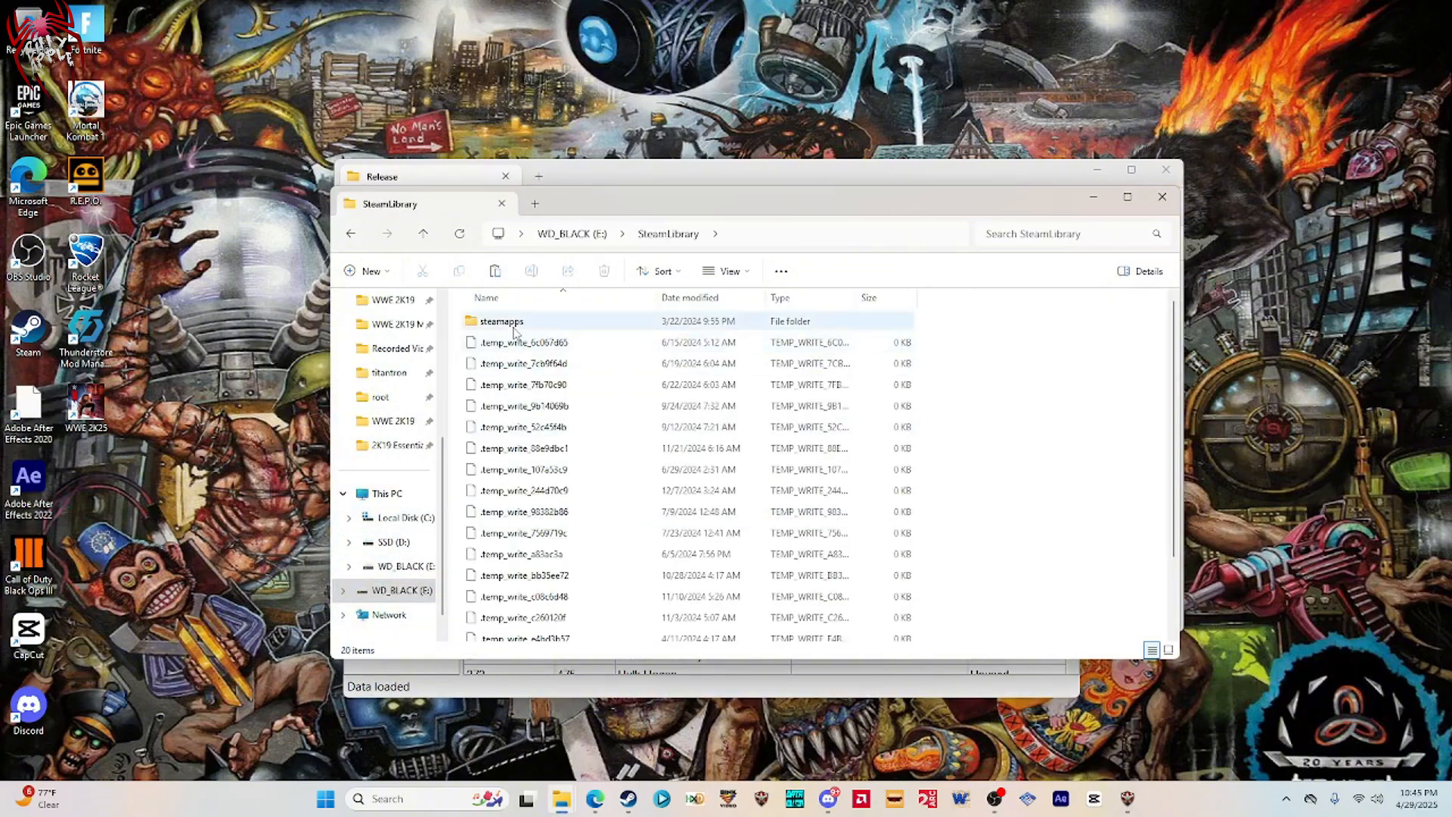
double_click(502, 323)
double_click(505, 322)
scroll(508, 624, down, 2)
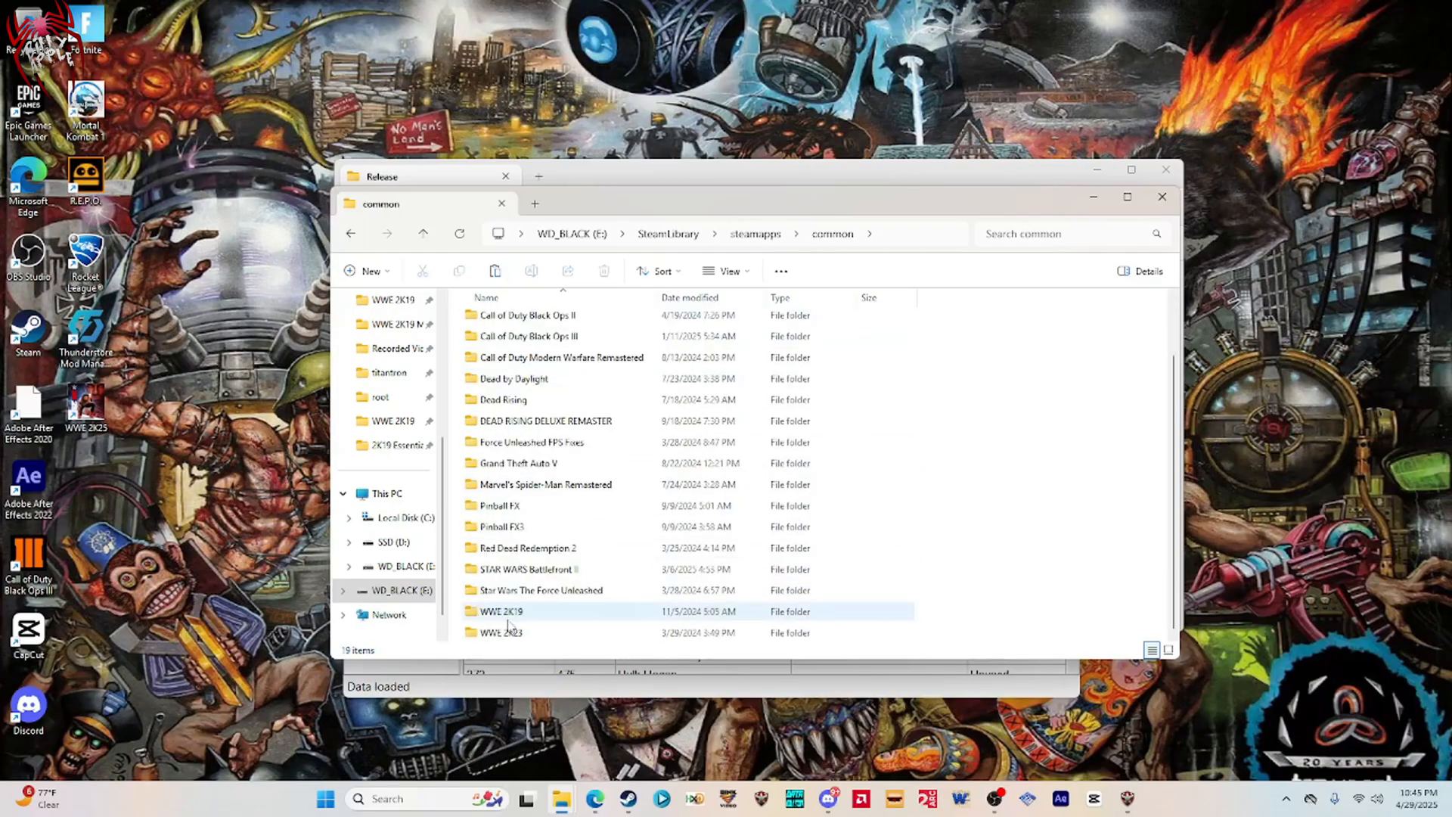
double_click(512, 614)
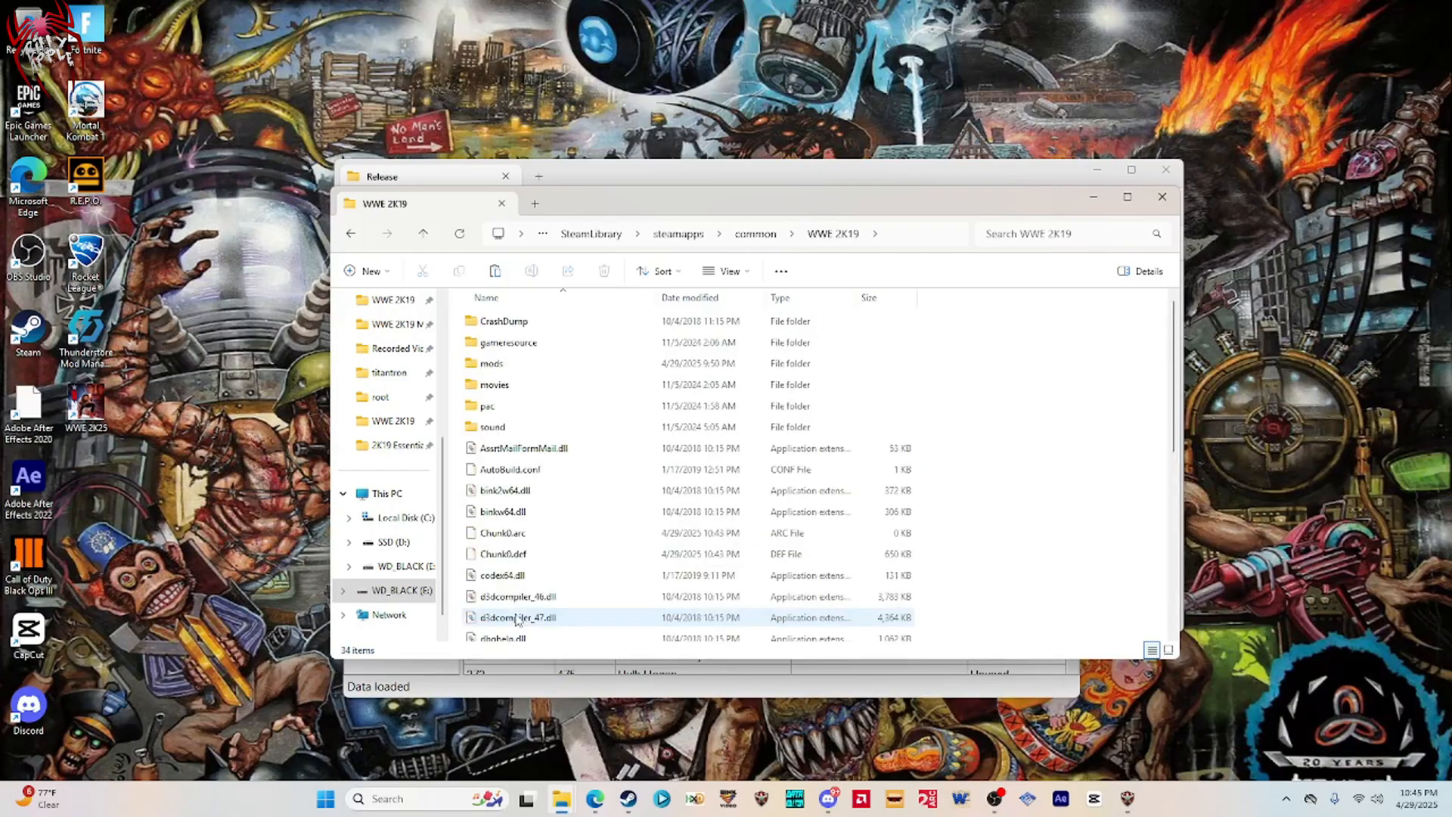
Paste the three cut ent_0468 bk2 files into the game's movies\titantron folder and close that Explorer window.
double_click(503, 382)
double_click(497, 469)
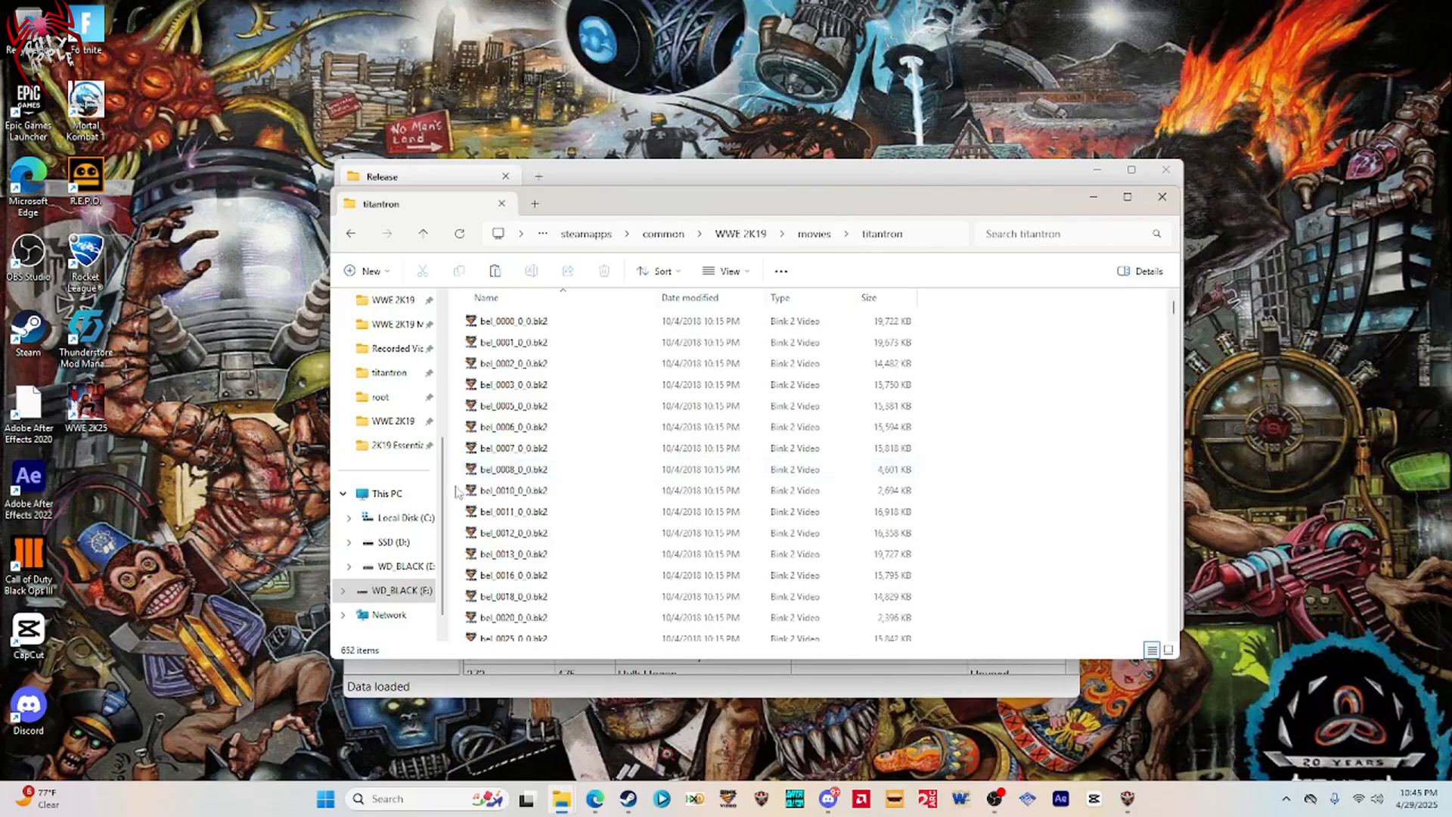
right_click(459, 491)
click(481, 509)
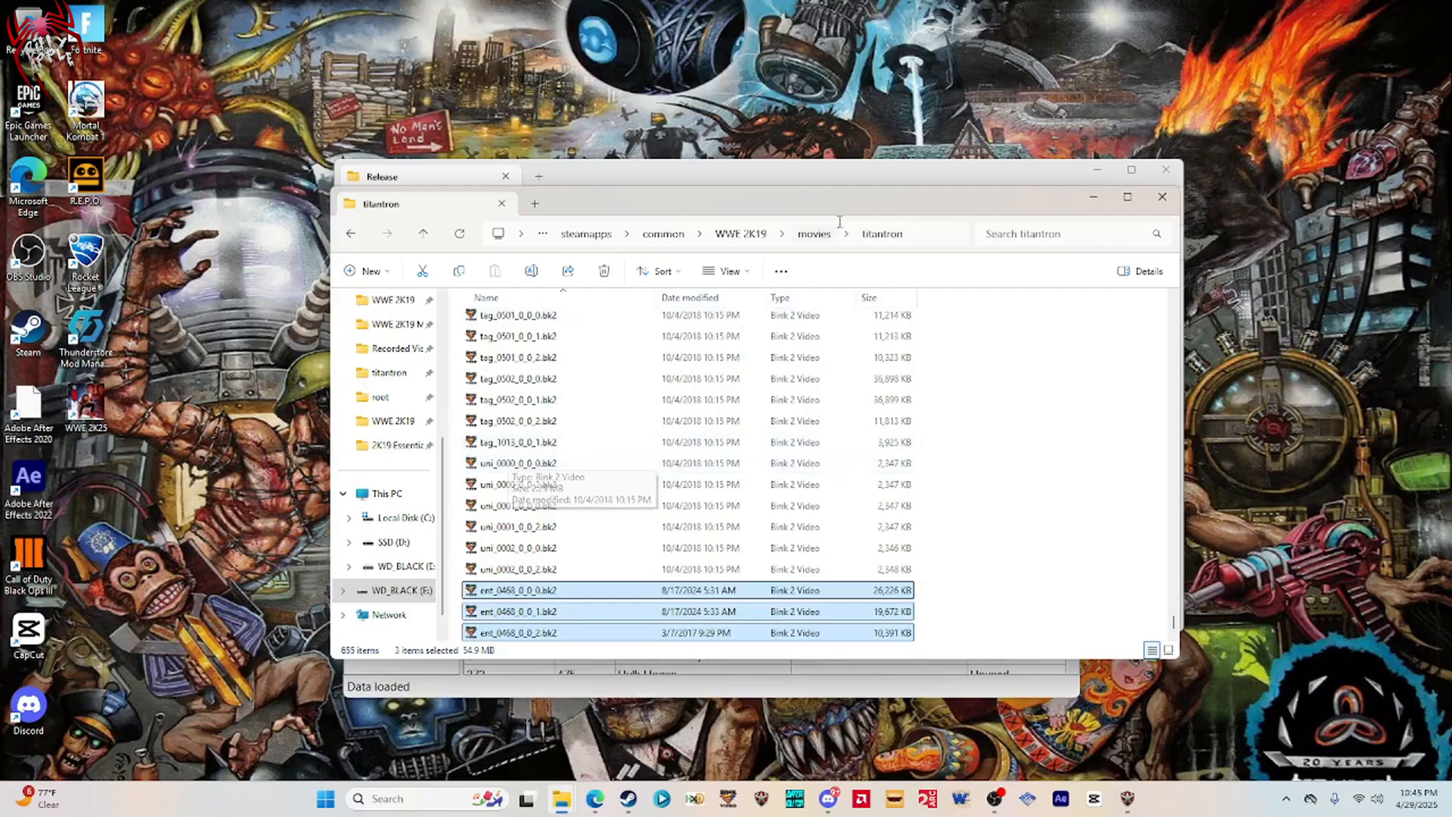
click(1159, 201)
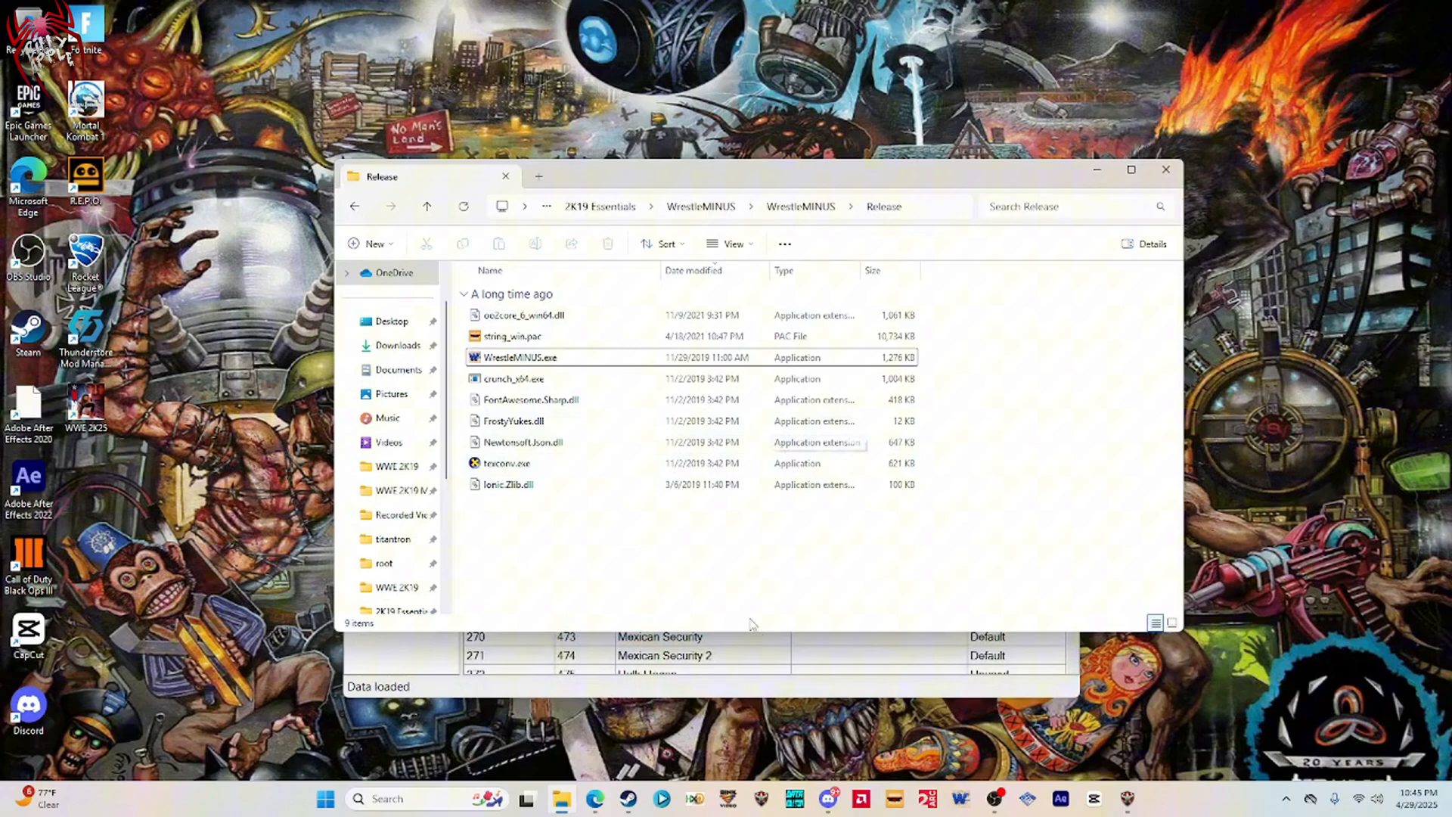
Switch to Custom Character Tools 2019 and clear the Chunk0.arc file.
click(784, 691)
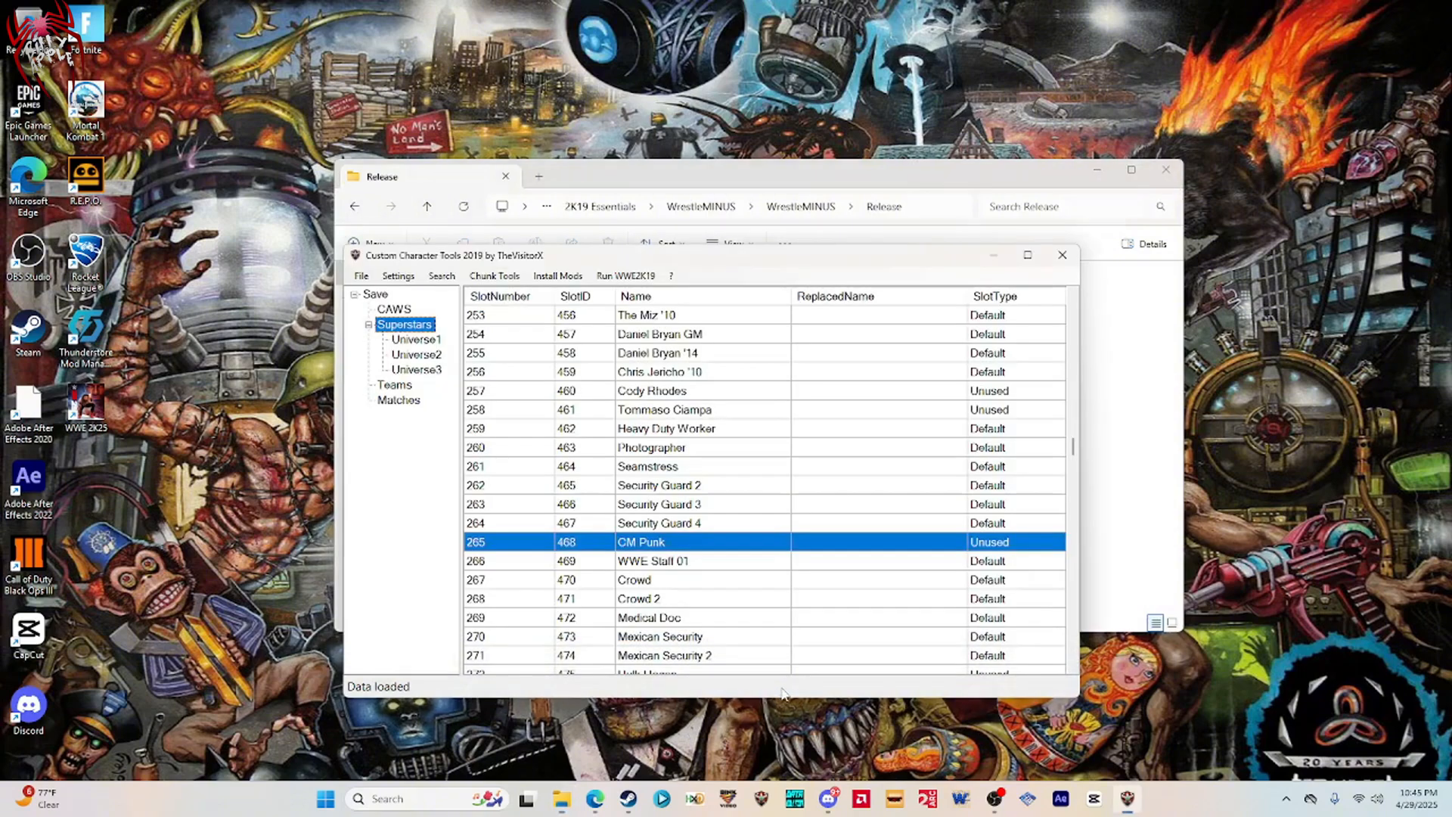
click(504, 276)
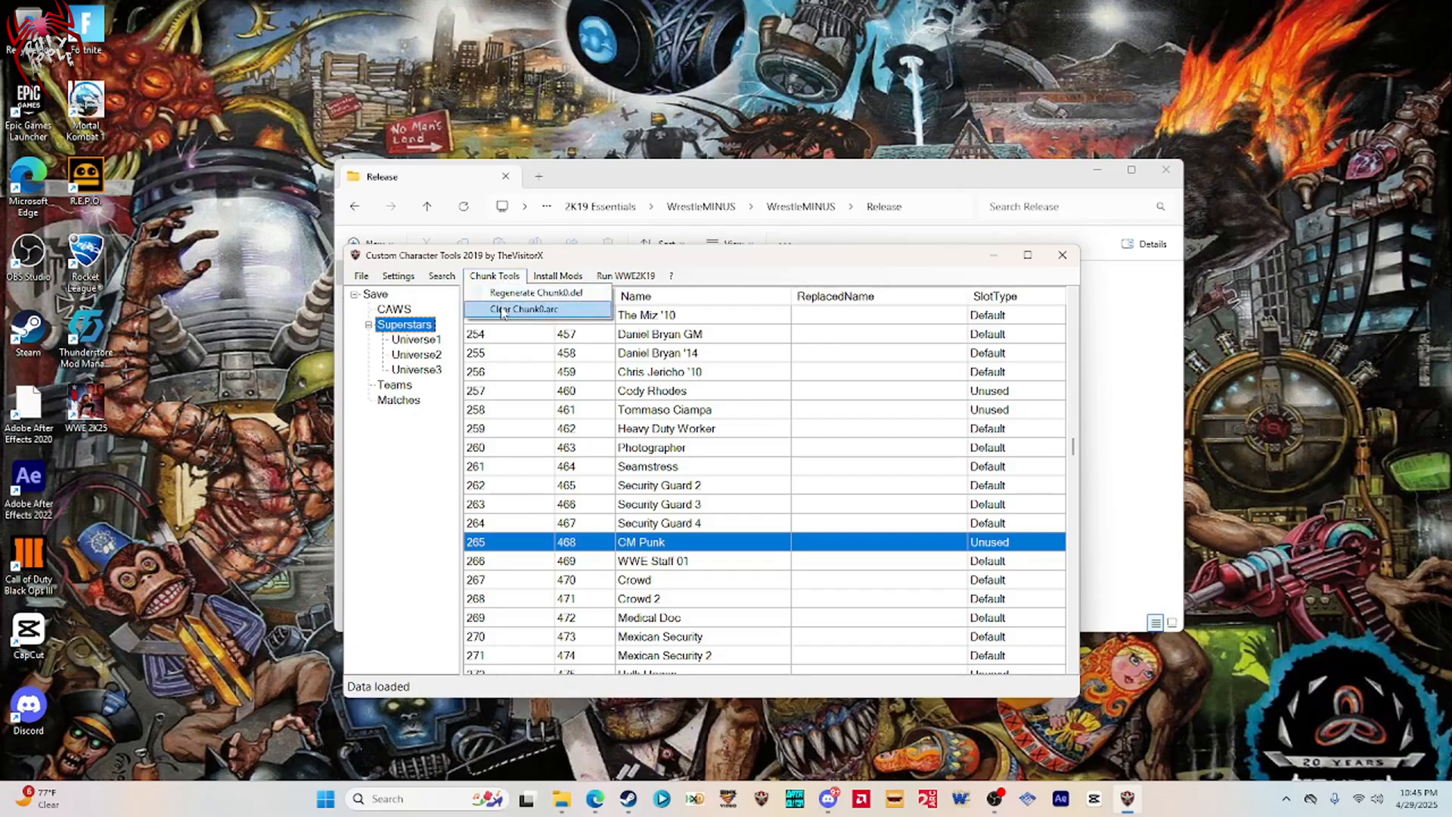
click(503, 310)
click(711, 441)
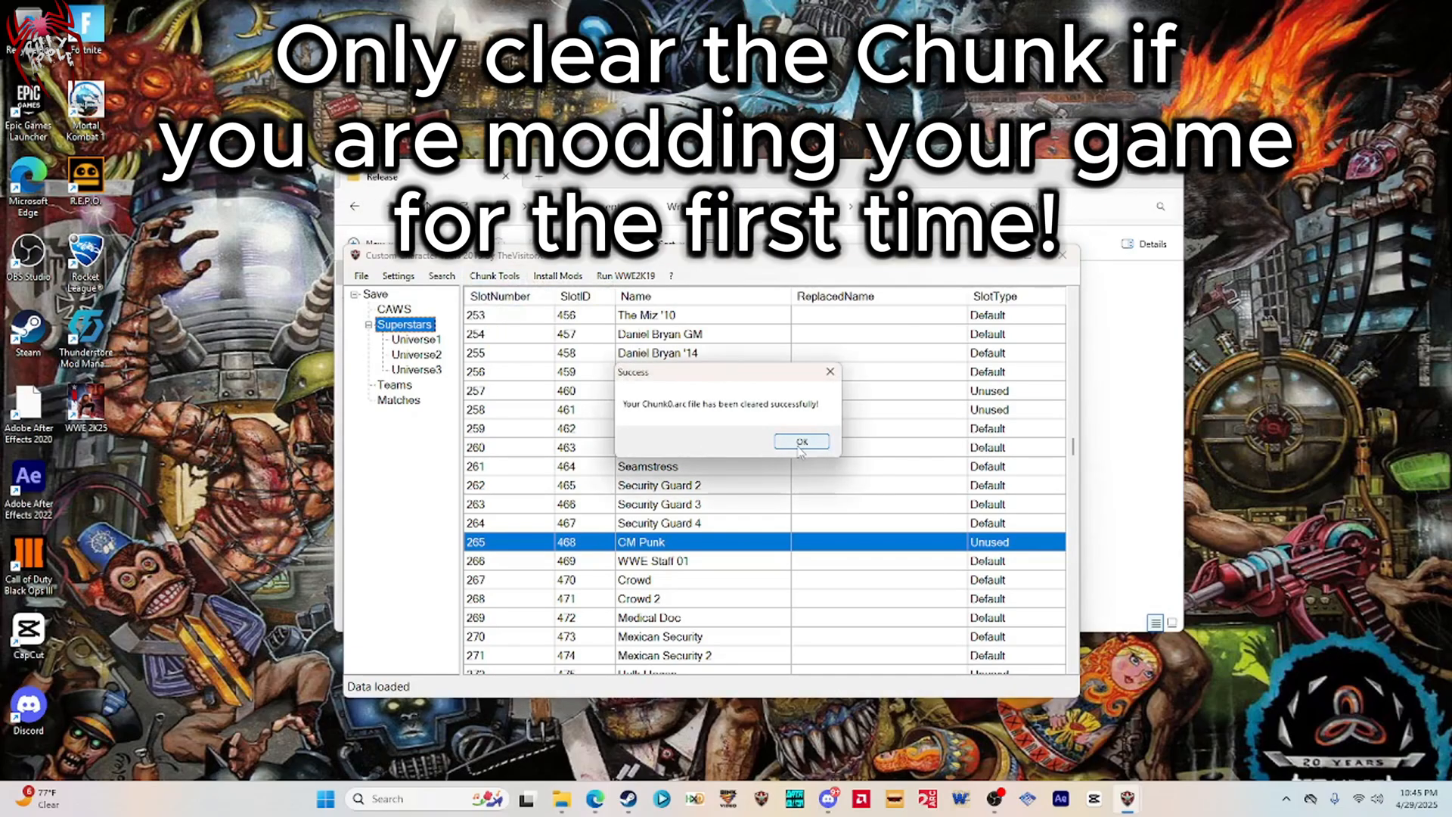
click(802, 443)
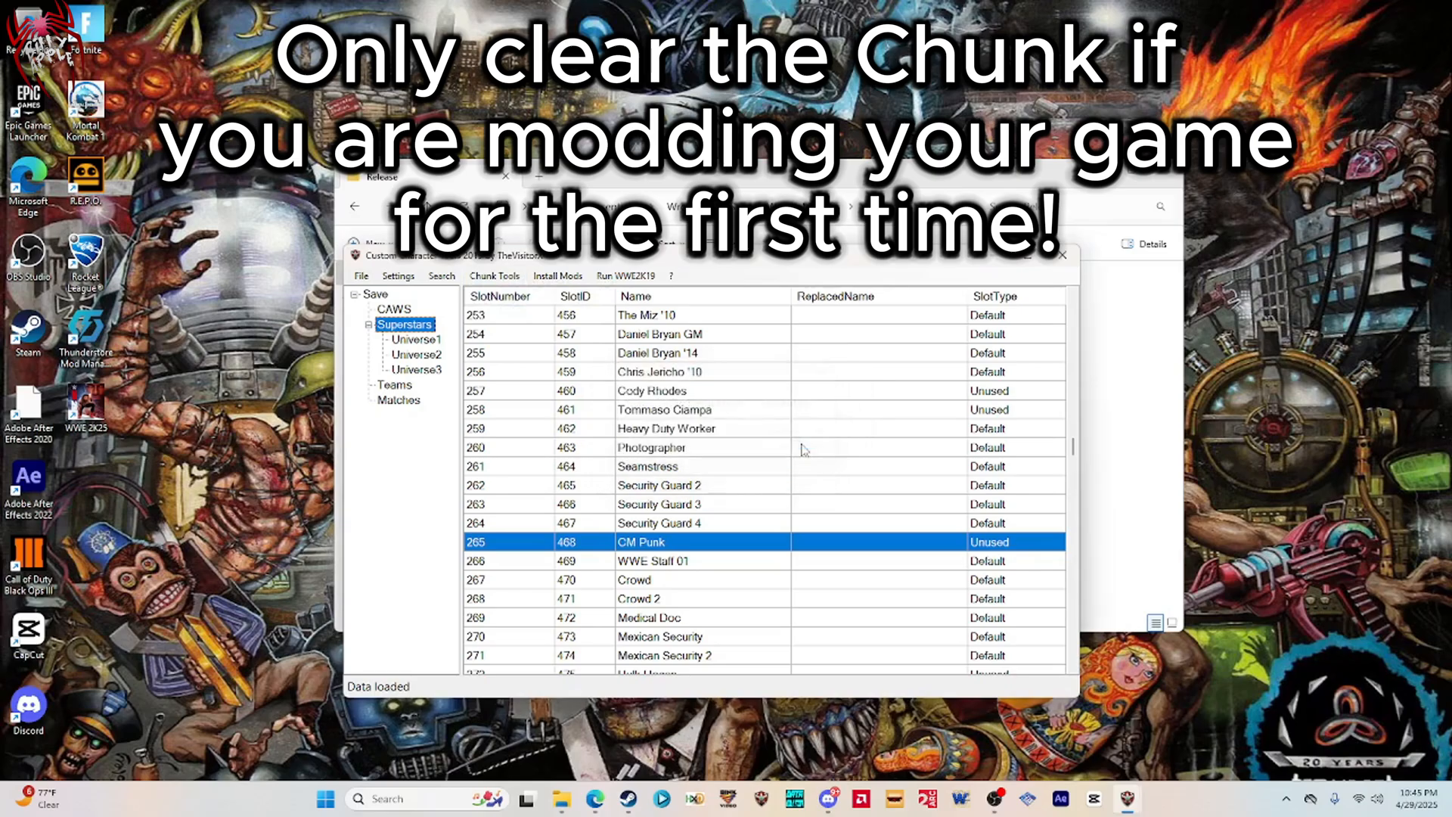
Regenerate the Chunk0.def file for the installed mods.
click(503, 277)
click(519, 294)
click(688, 425)
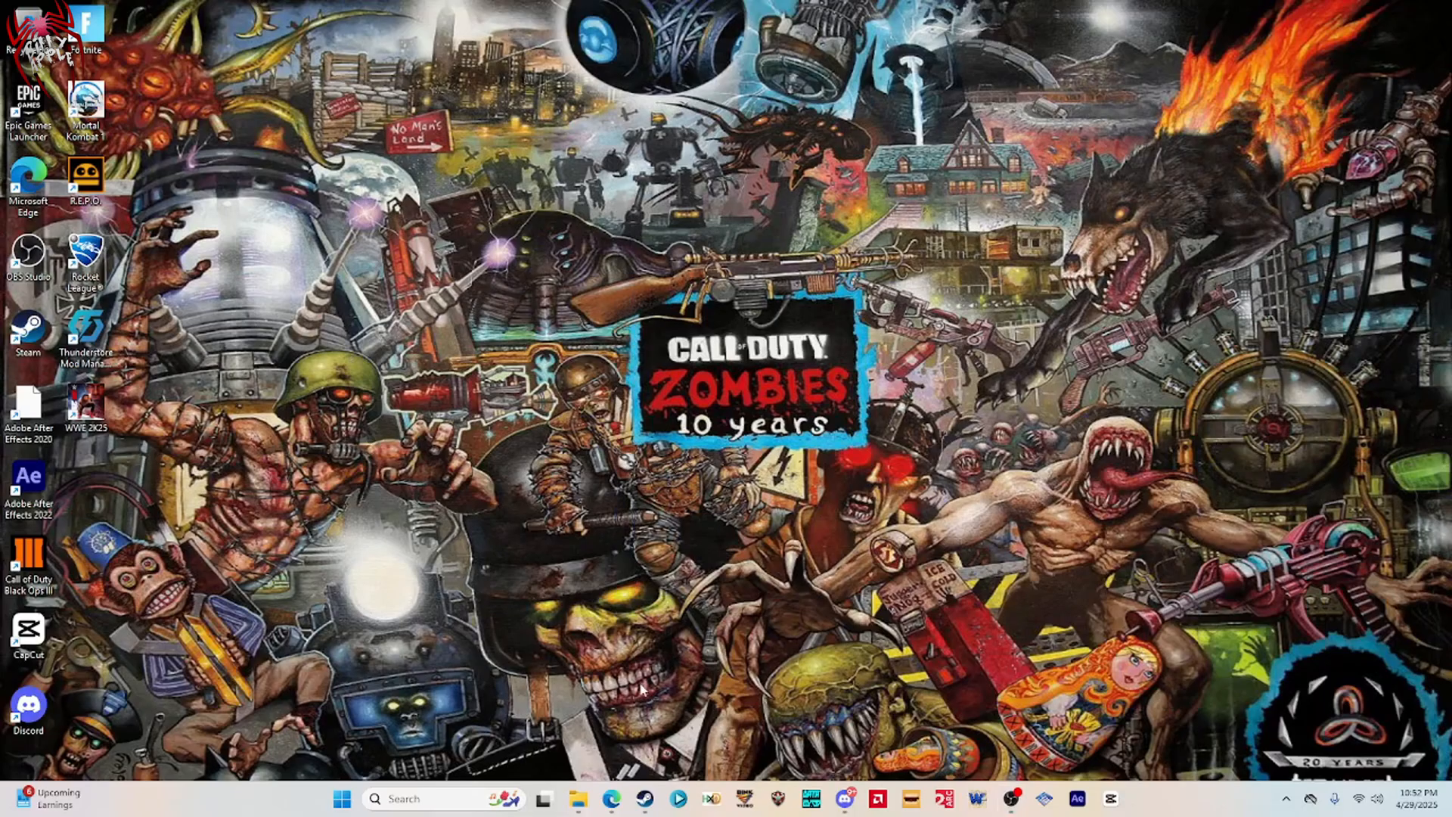
Switch to File Explorer and open the WWE 2K19 game folder in SteamLibrary\steamapps\common at its executables.
click(578, 798)
scroll(580, 571, down, 2)
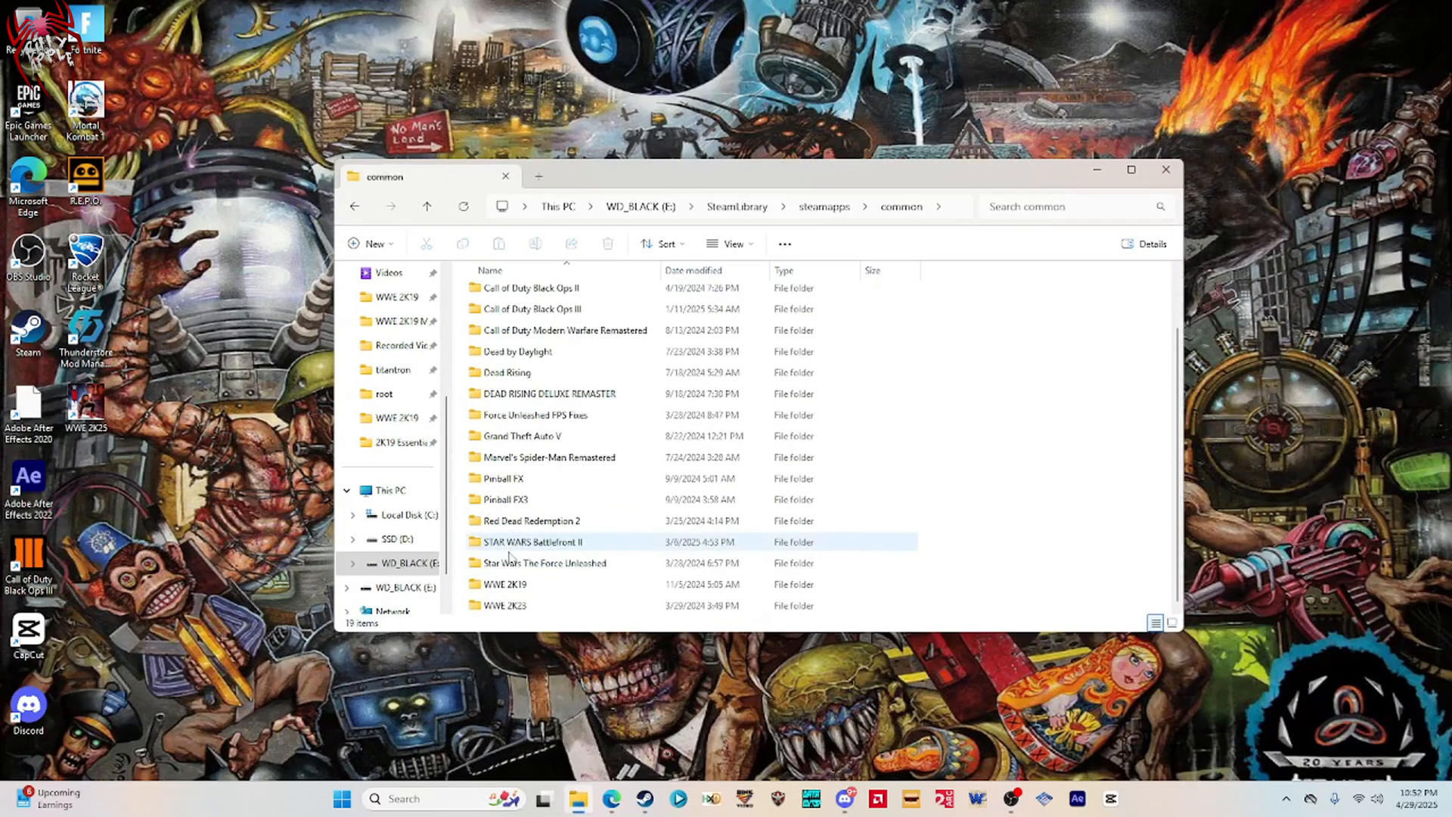
click(506, 586)
double_click(506, 586)
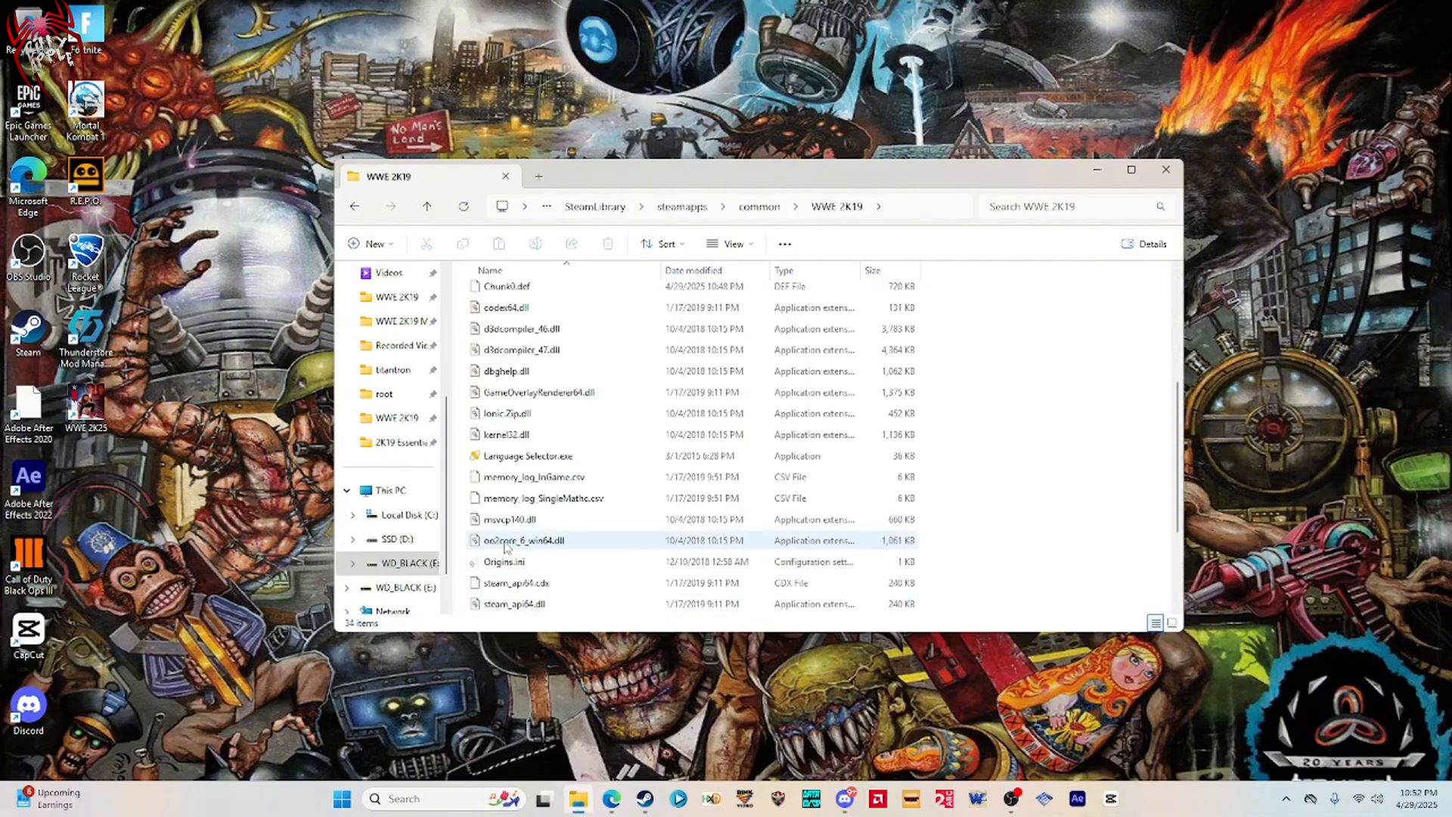
scroll(527, 597, down, 5)
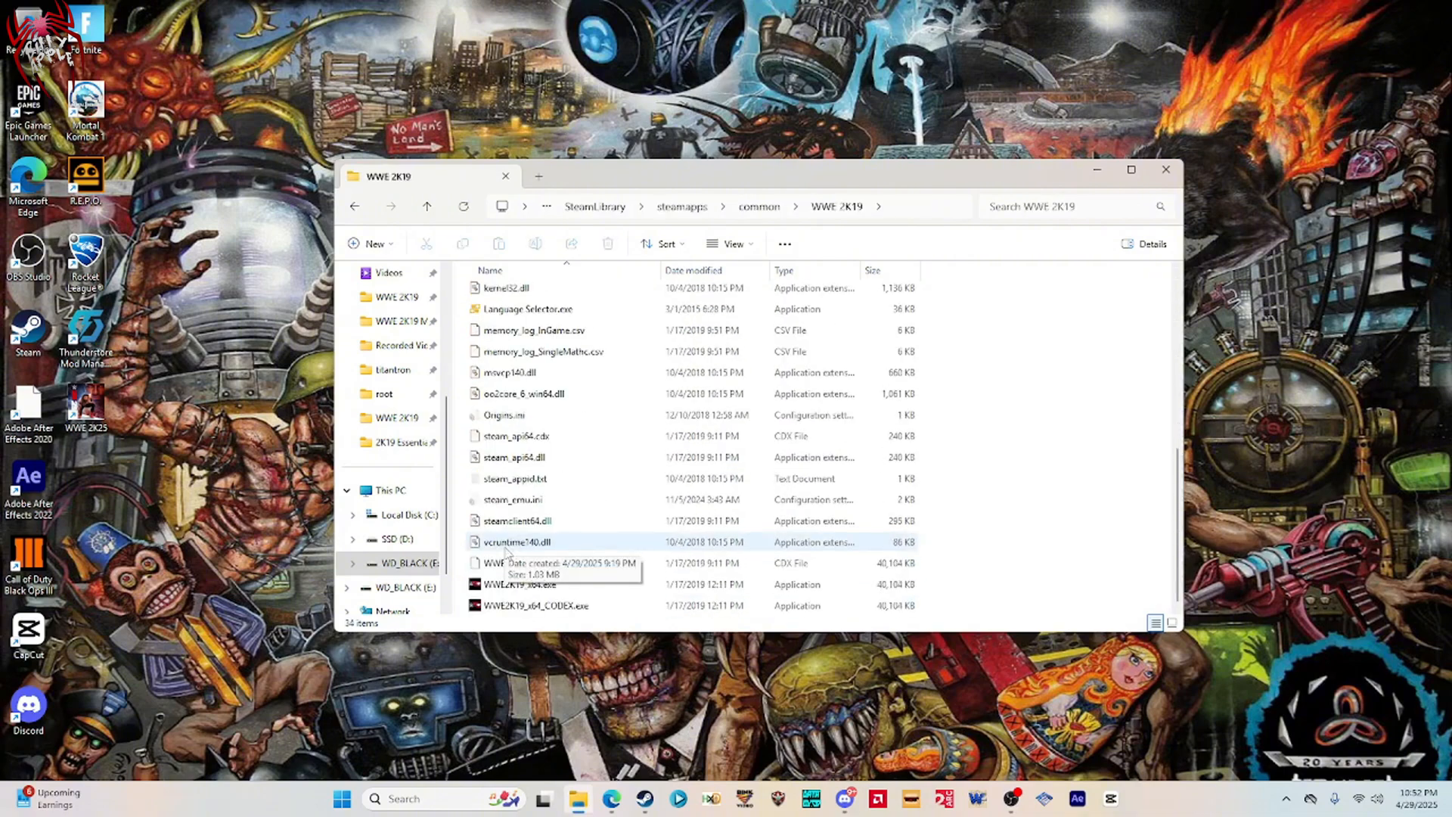
Pin WWE2K19_x64_CODEX.exe to the taskbar and unpin it again.
right_click(533, 613)
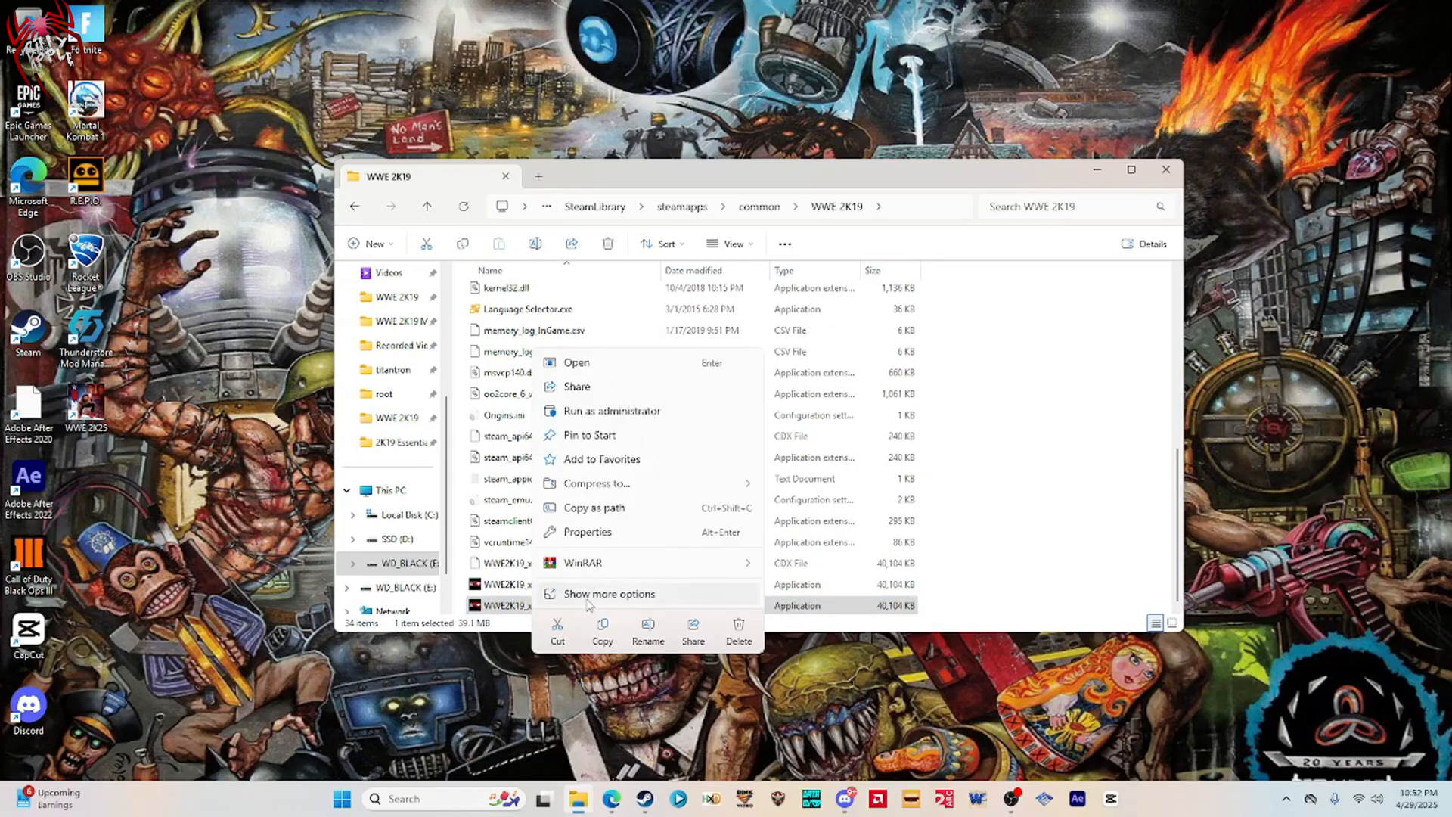
click(589, 594)
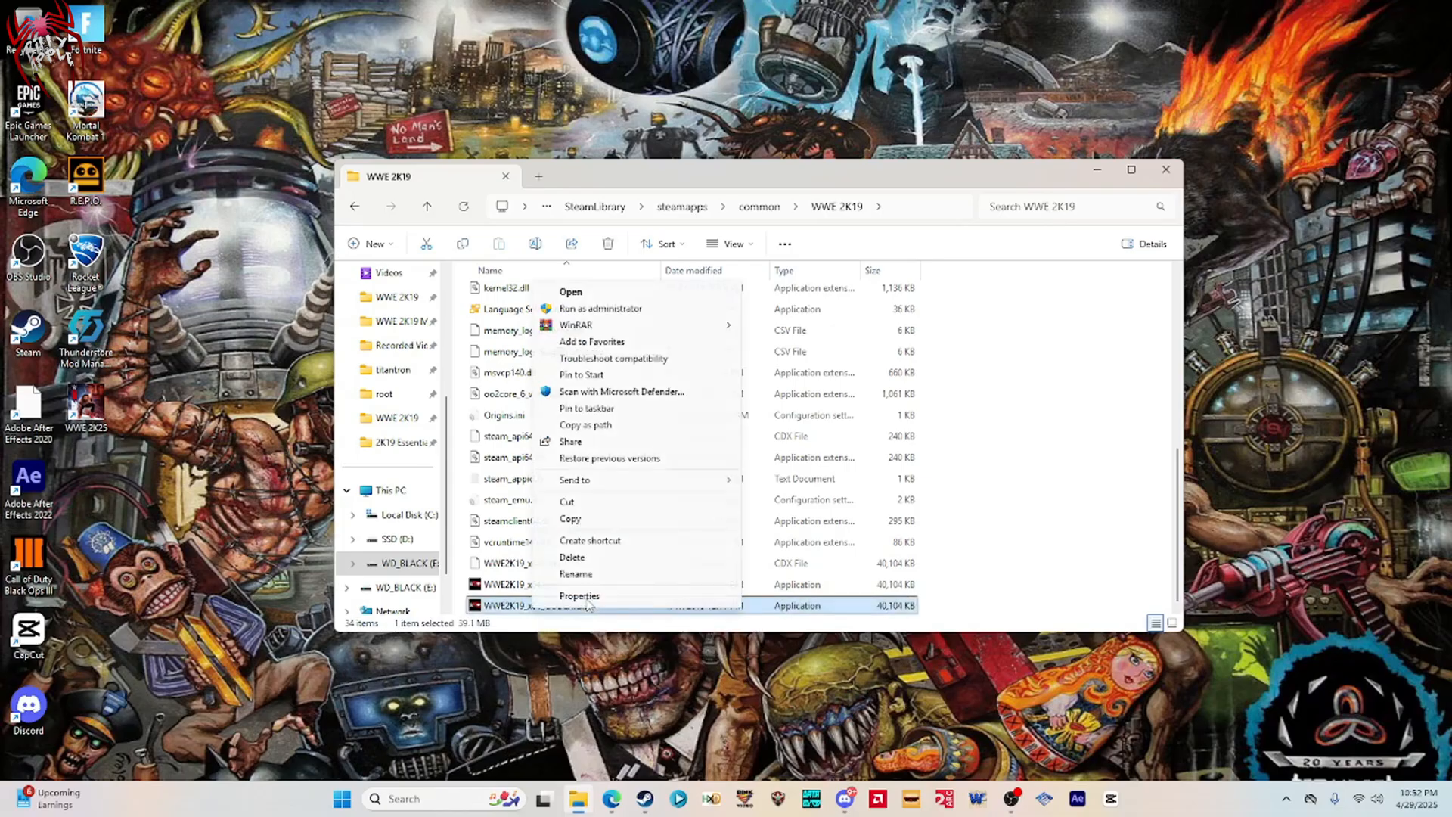
click(594, 409)
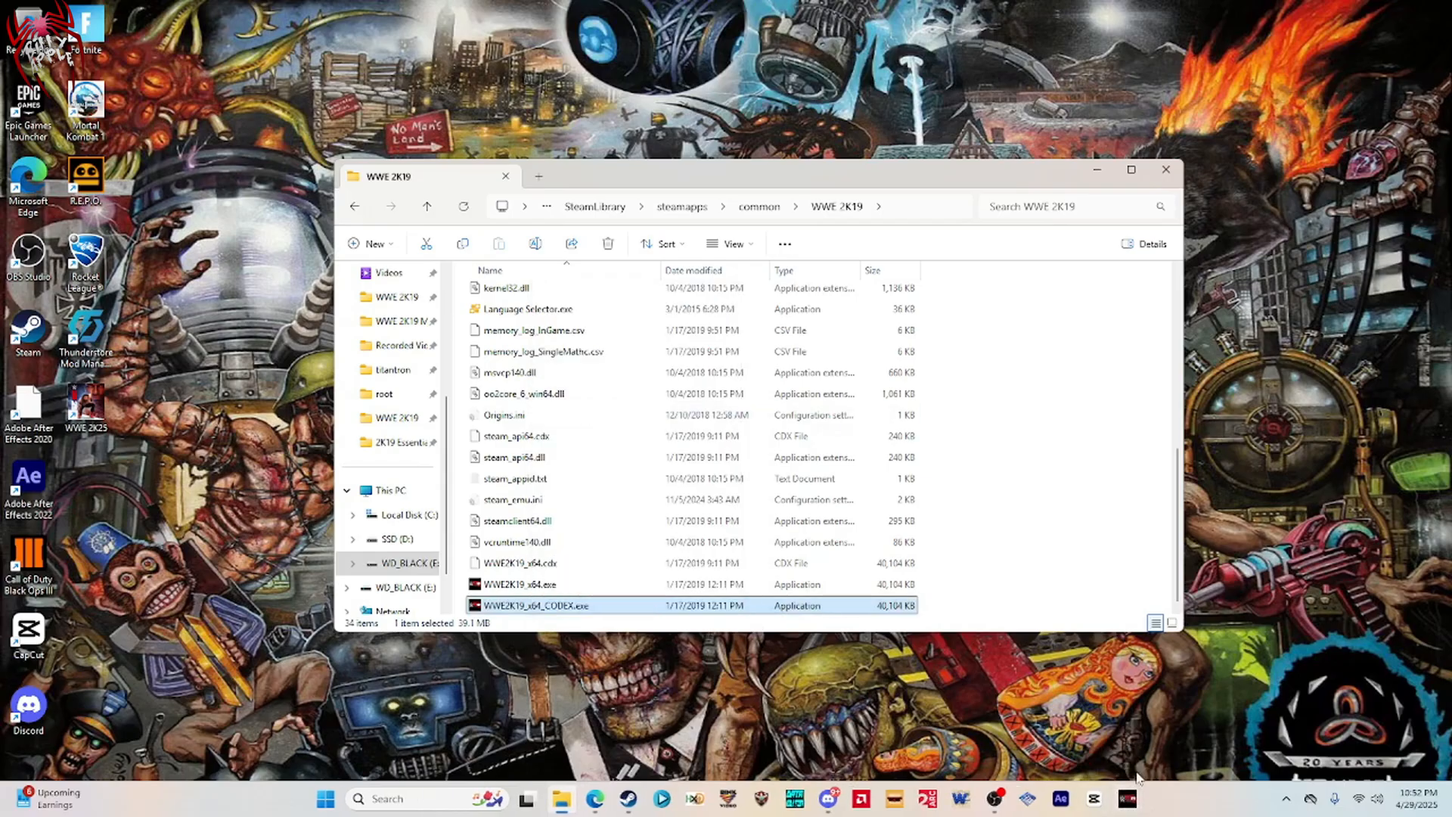
right_click(1126, 802)
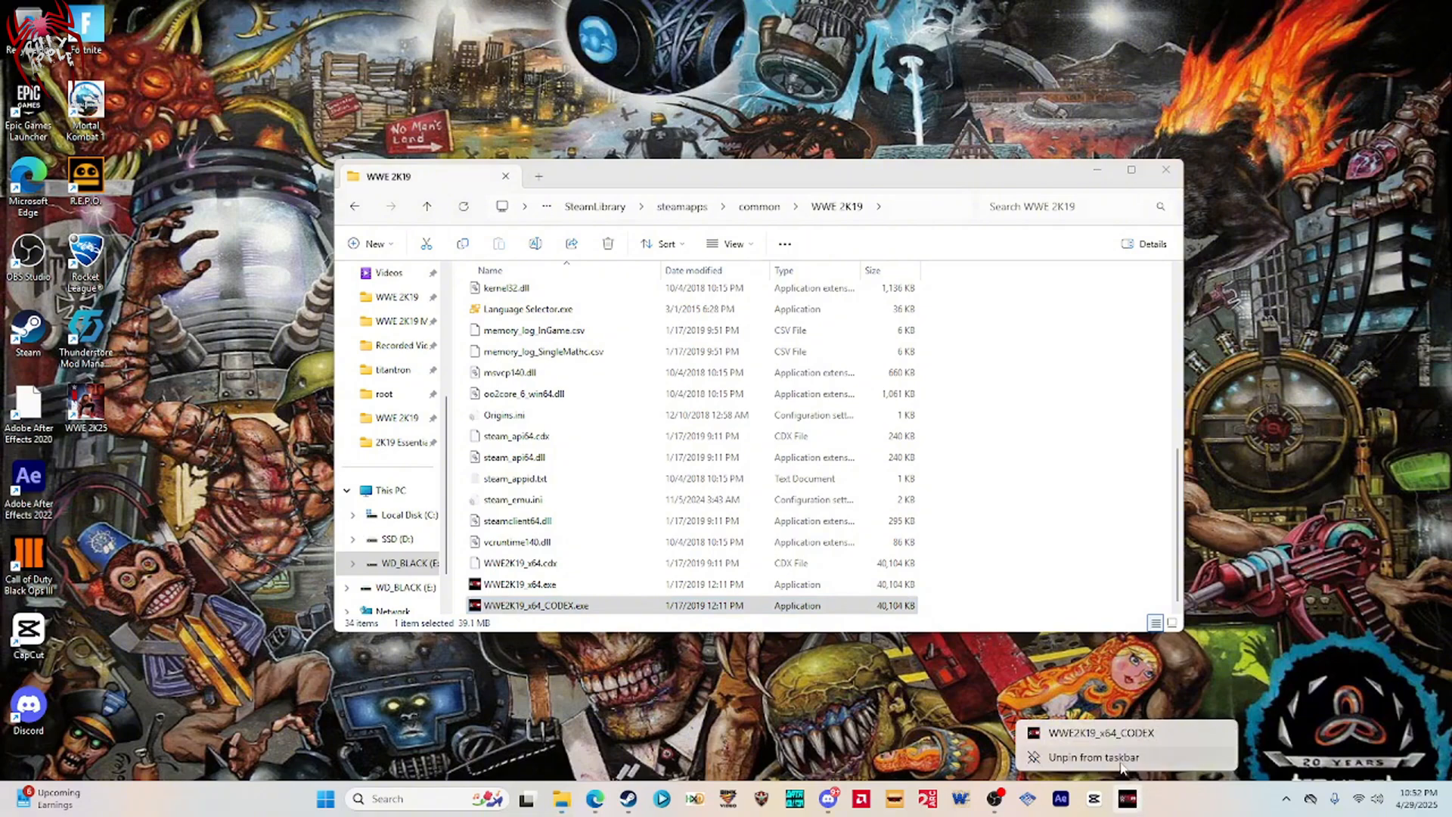
click(1125, 765)
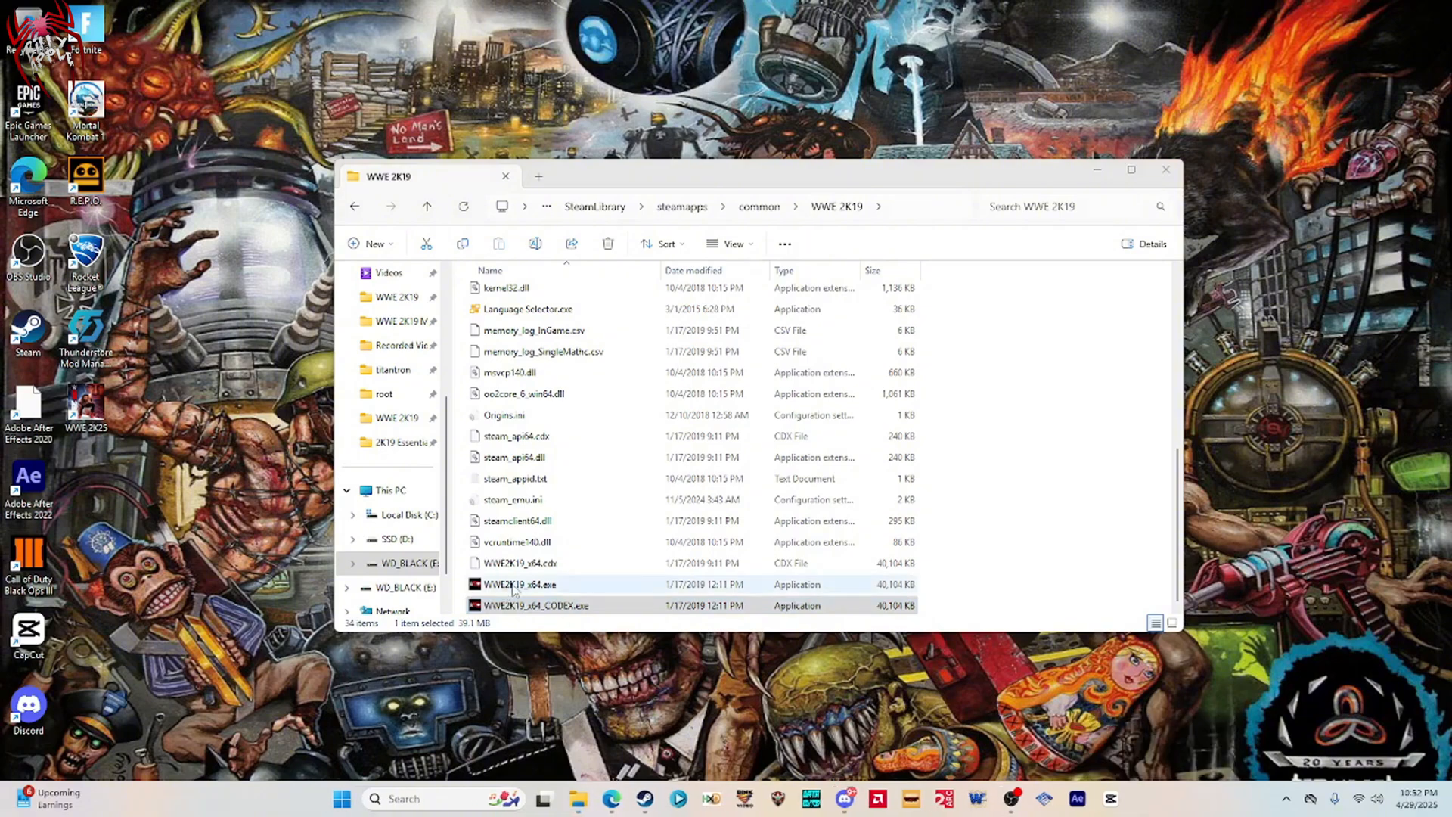
Launch the game with WWE2K19_x64_CODEX.exe.
click(518, 607)
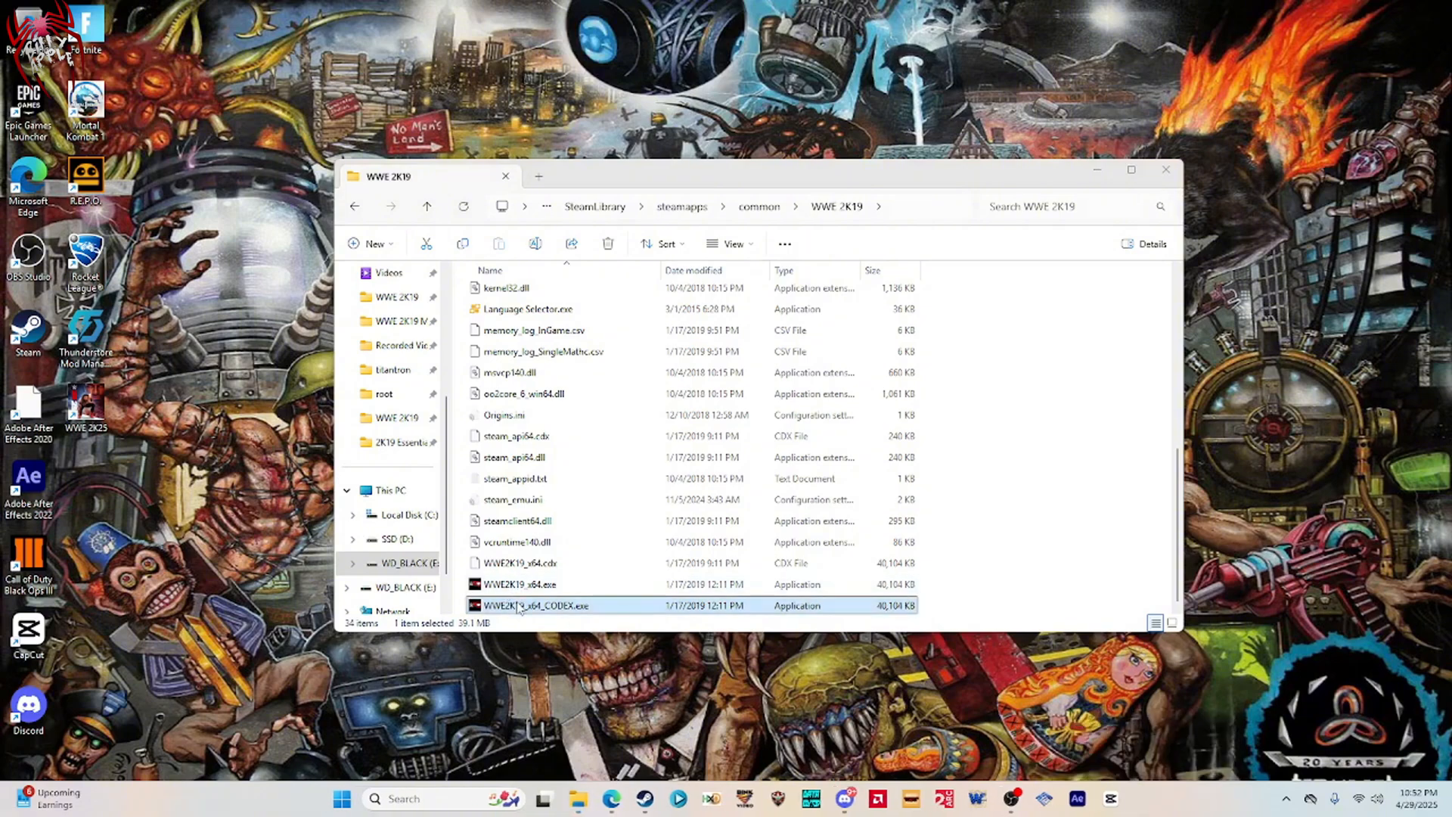
double_click(519, 606)
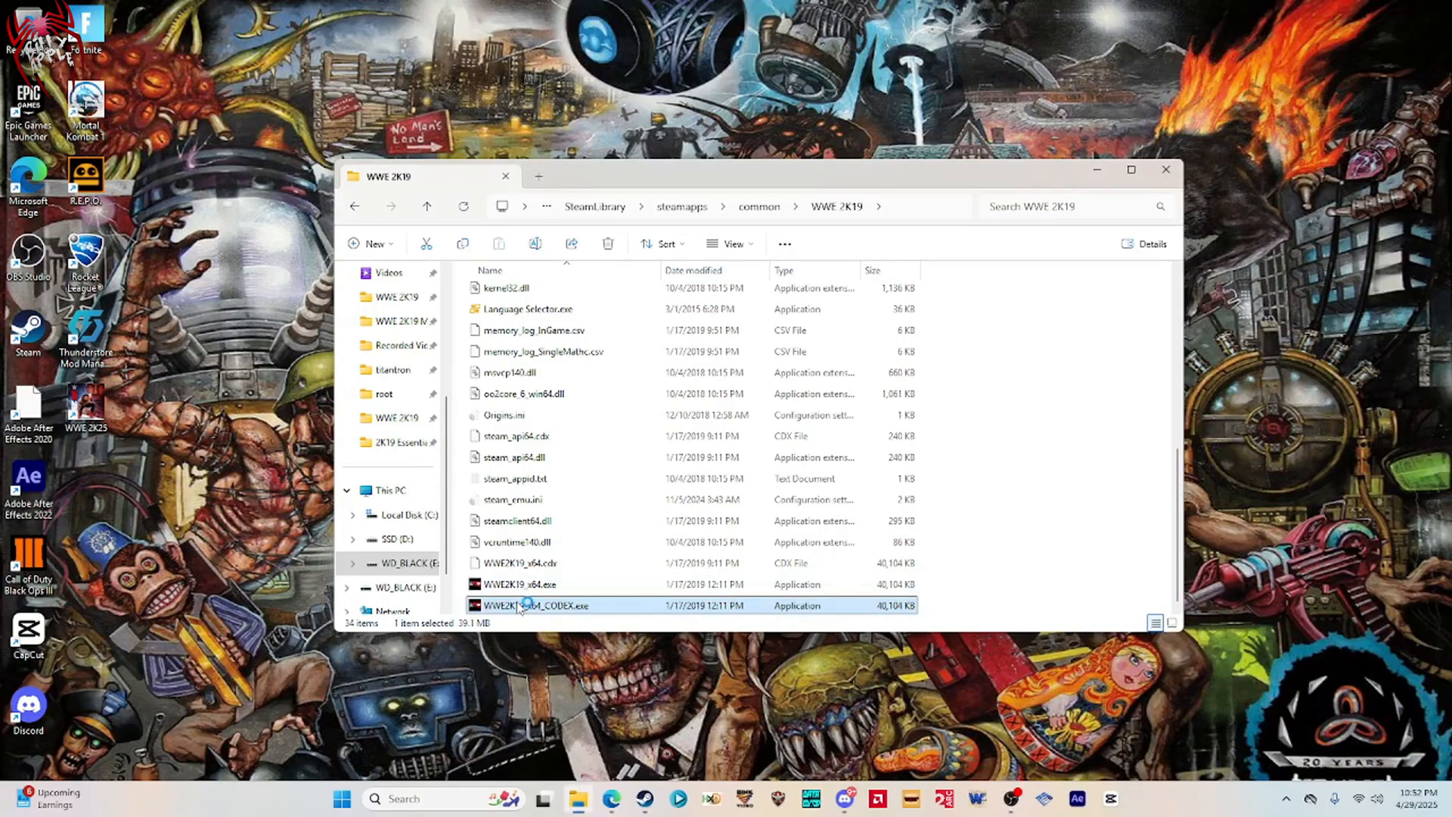